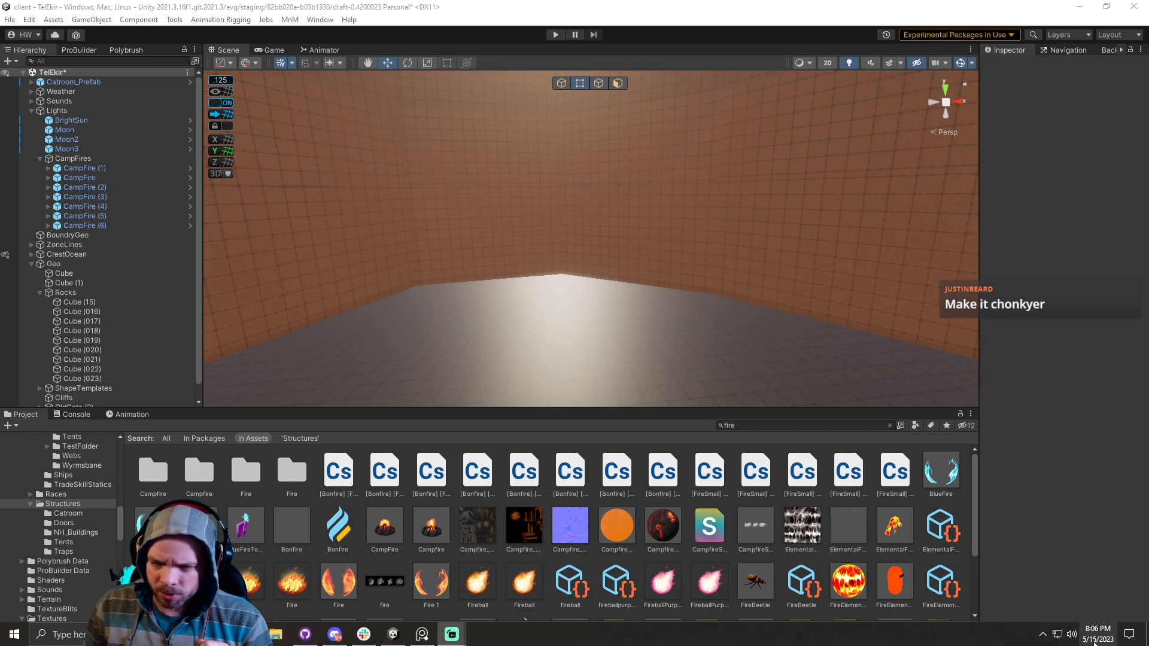
Step: Open the Windows sound settings from the system volume control
left_click(1071, 635)
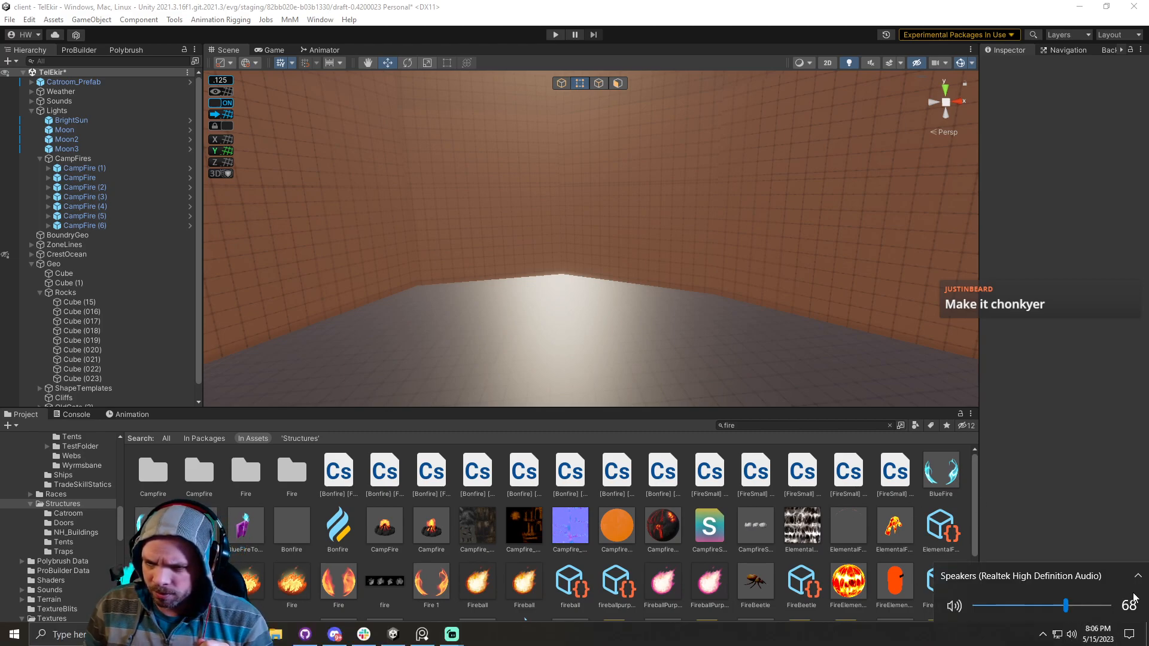
right_click(1071, 640)
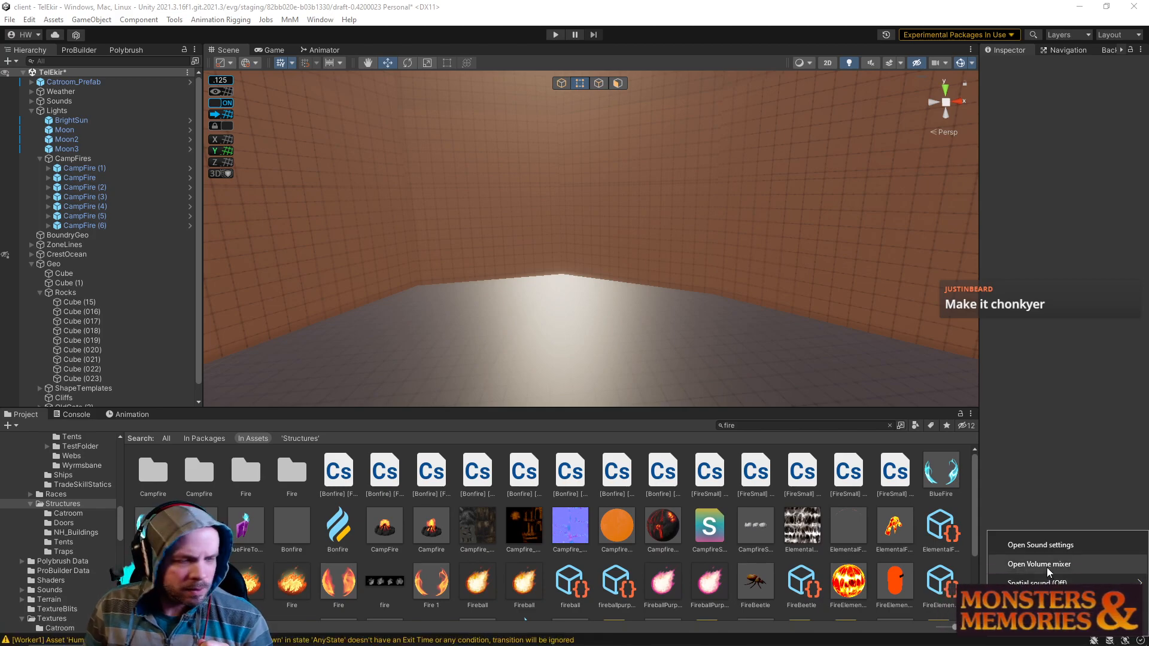
left_click(1020, 603)
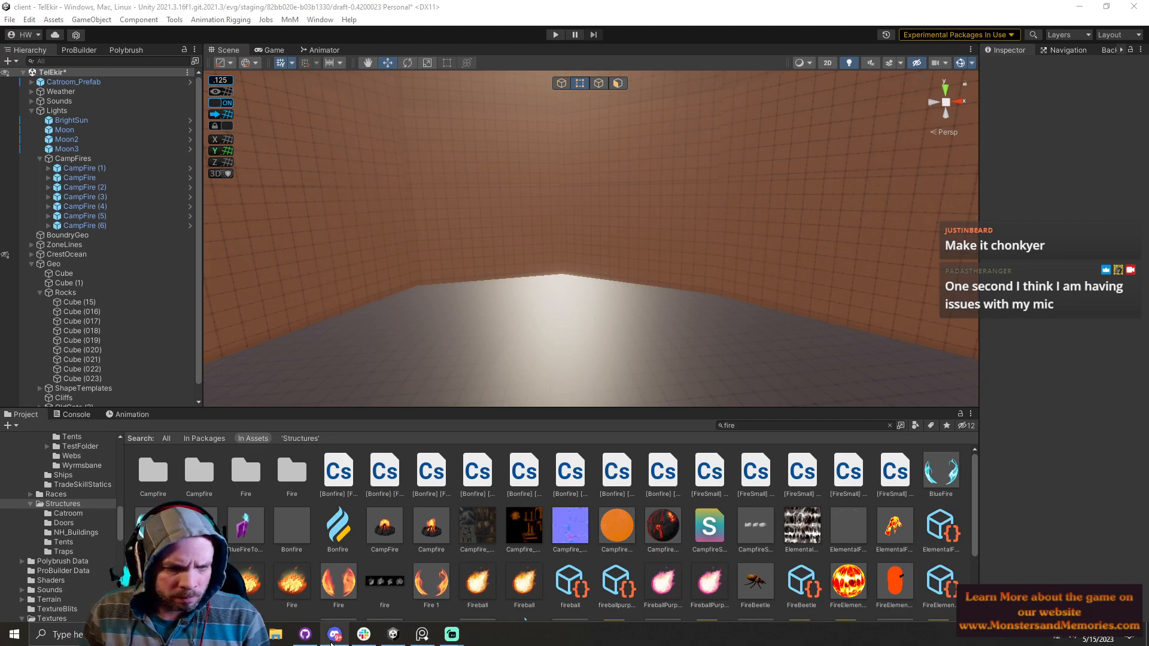
left_click(1072, 638)
right_click(1073, 639)
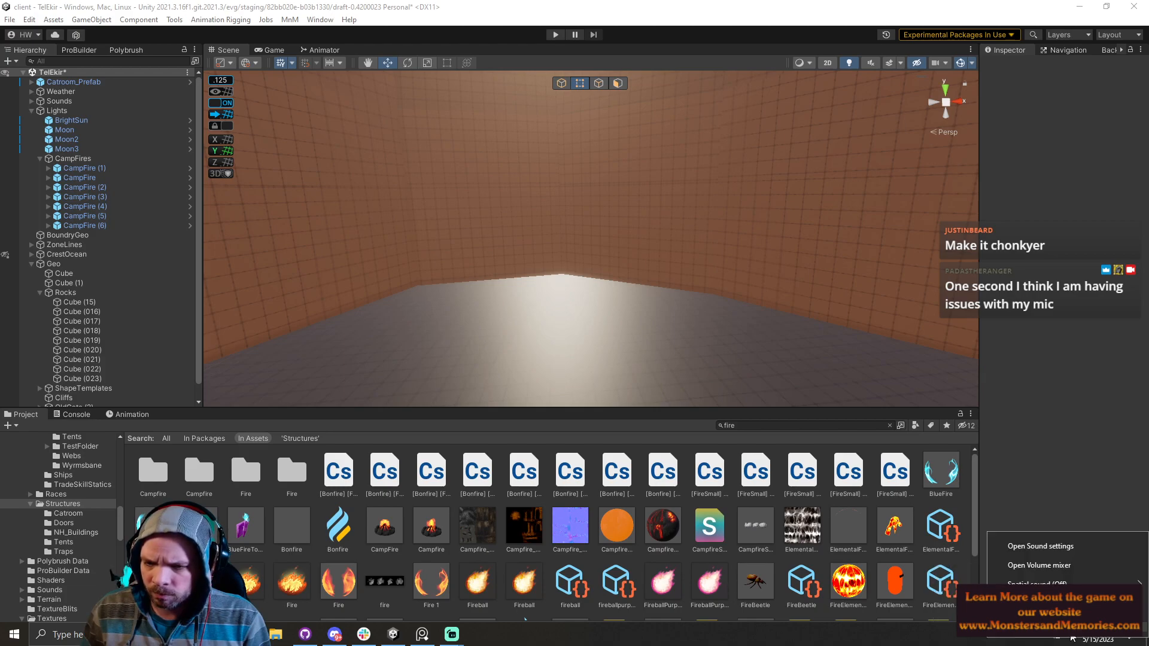
left_click(1069, 551)
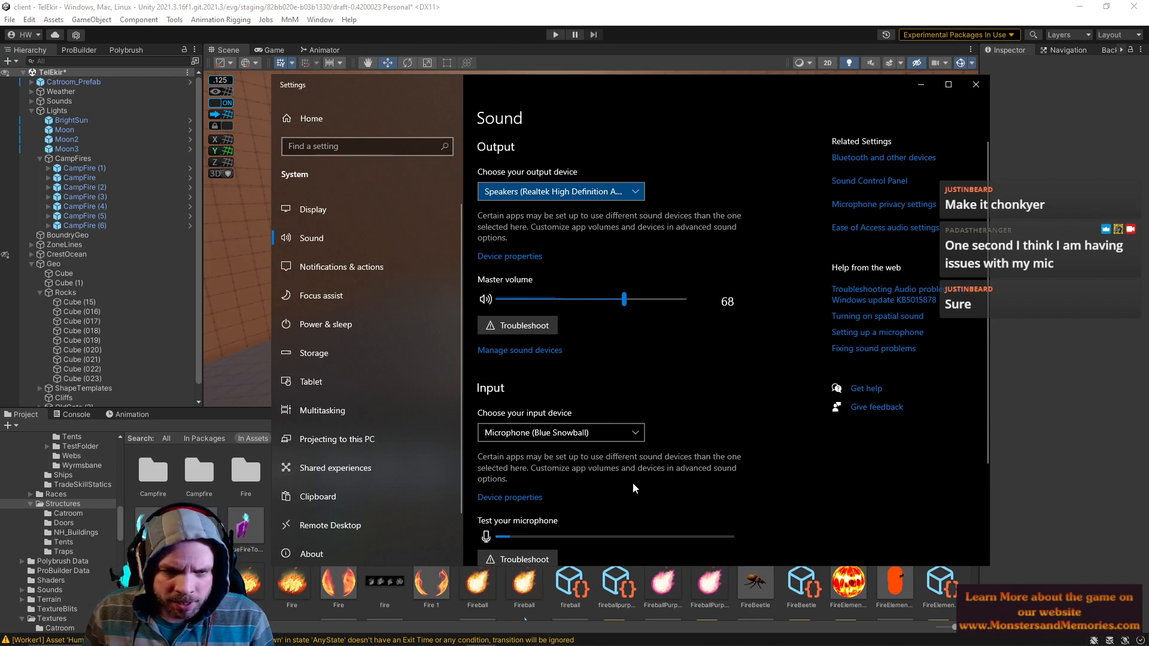
Step: Check the Blue Snowball microphone's device properties and input level, and close the sound settings
scroll(622, 467, "down", 3)
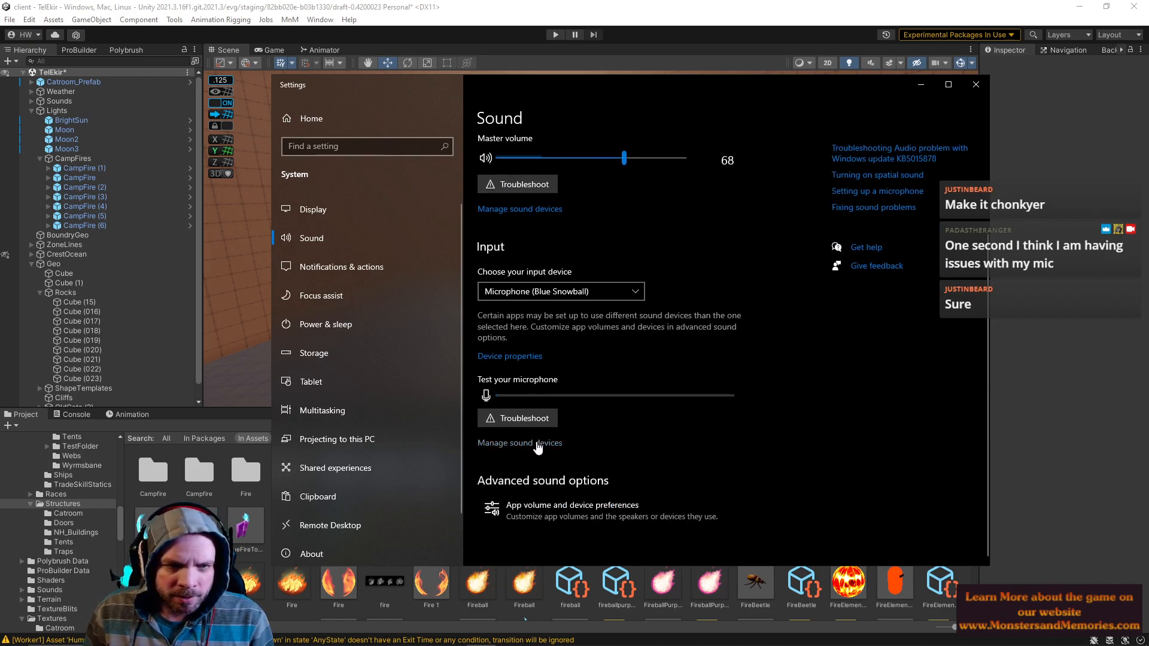
left_click(524, 356)
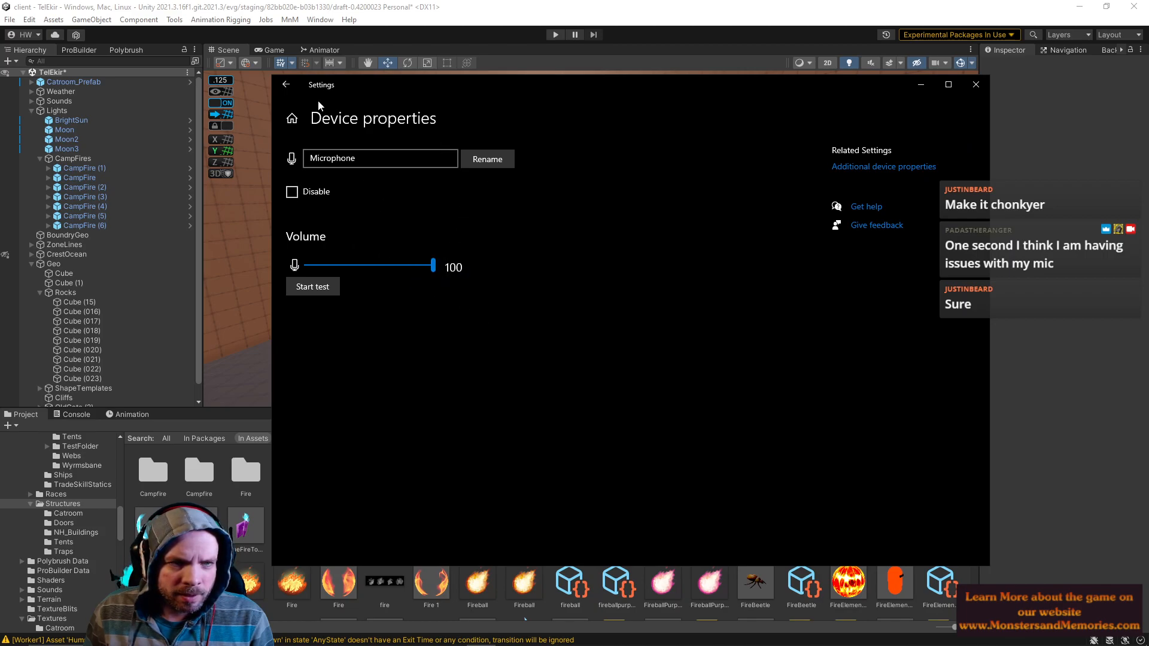
left_click(289, 88)
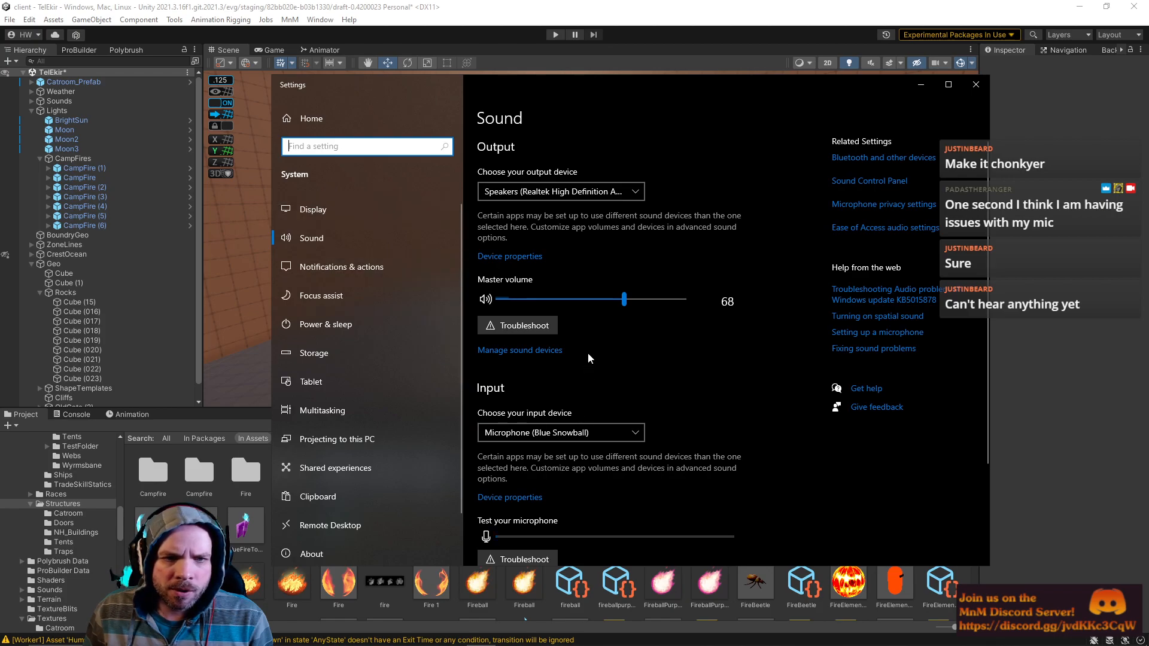
scroll(607, 476, "down", 3)
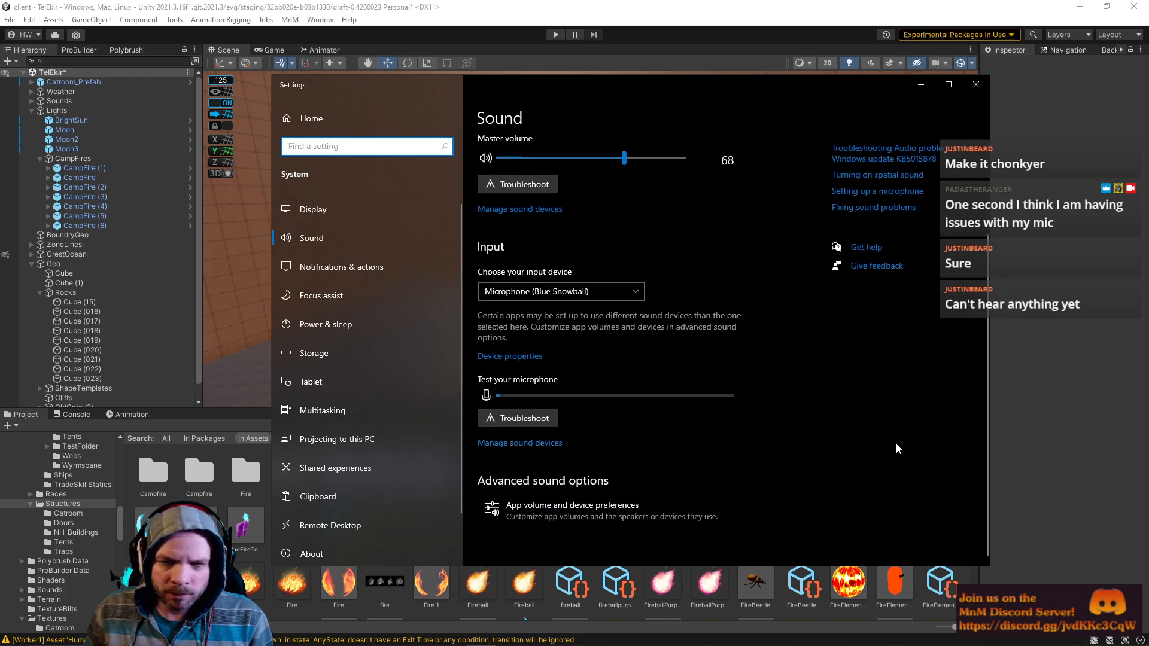
left_click(976, 85)
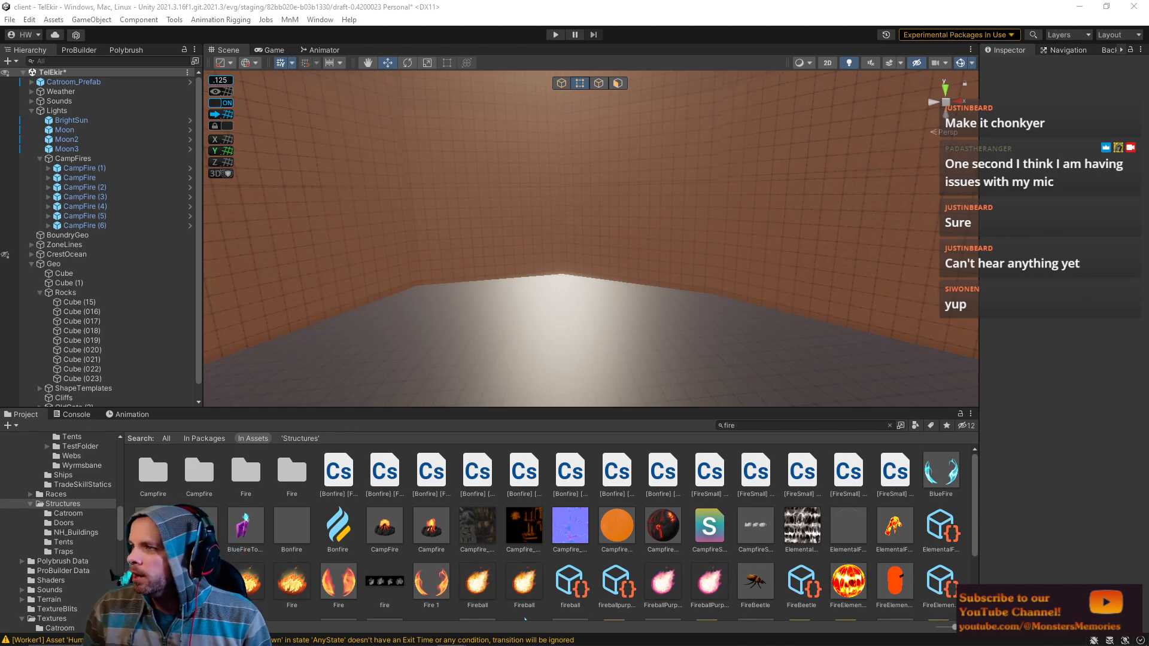
Step: Survey the blocked-out canyon walls, the ruined tower and the winding passage in the scene
right_click_drag(680, 300, 478, 275)
key("s")
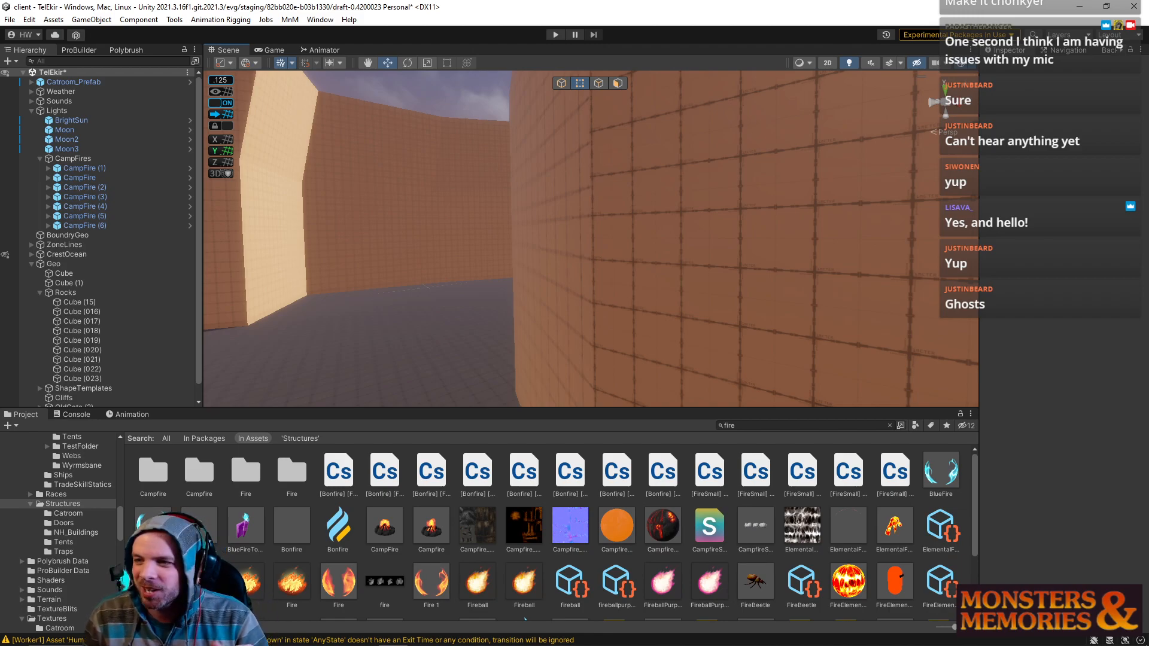
right_click_drag(443, 303, 124, 303)
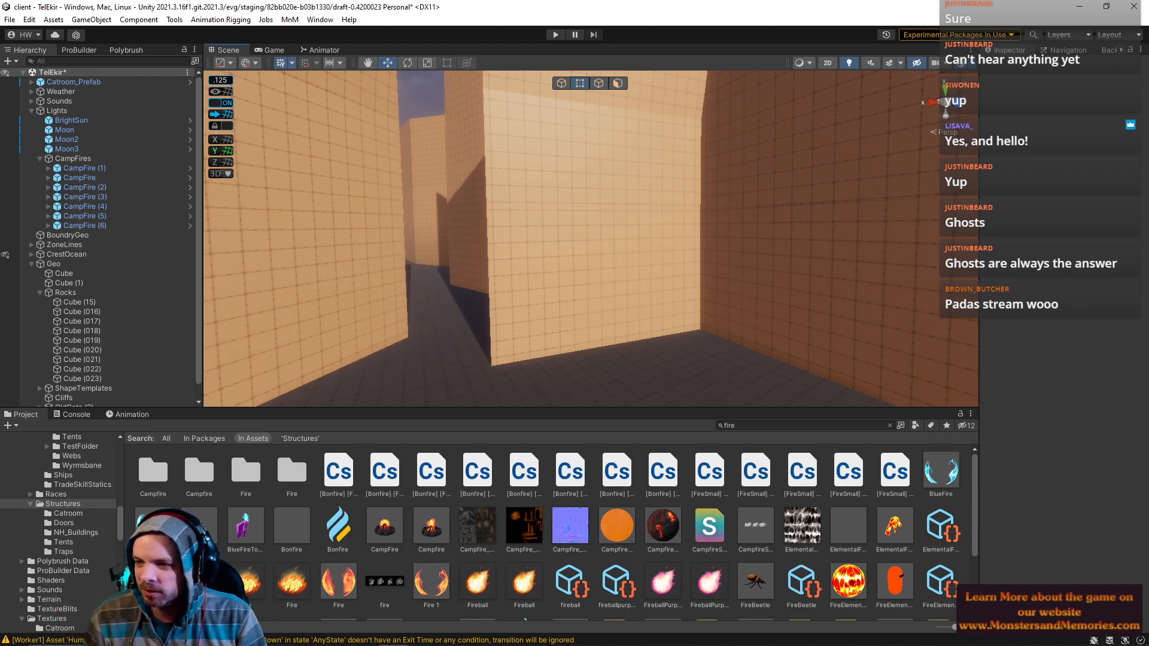
right_click_drag(781, 358, 795, 302)
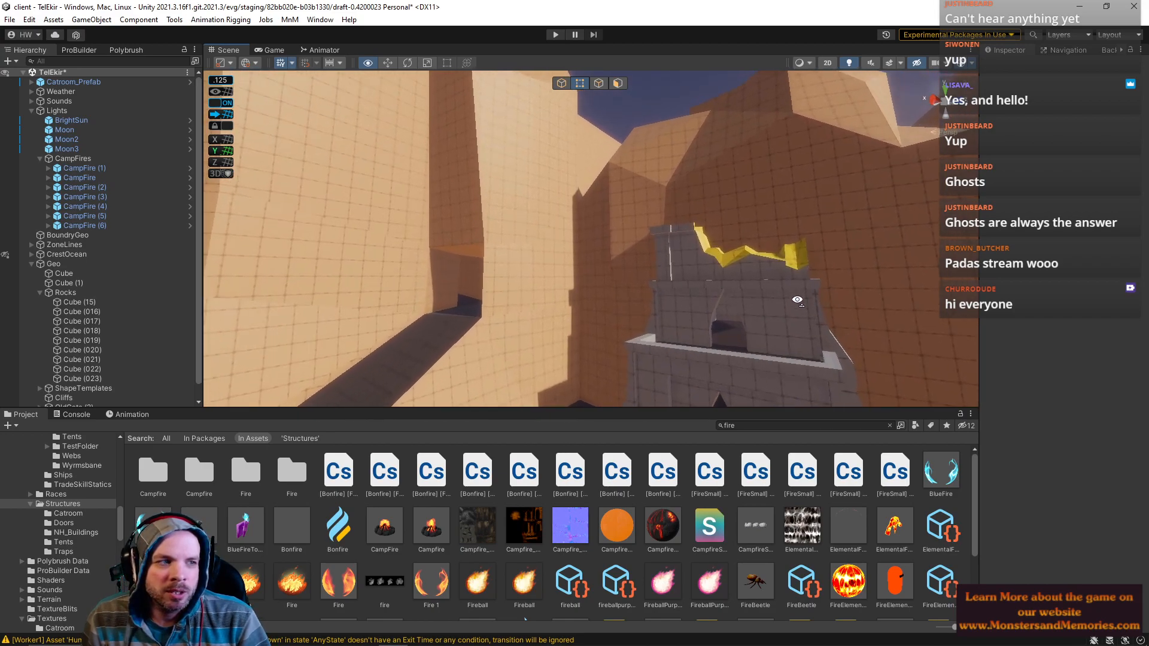
right_click_drag(862, 286, 1032, 336)
right_click_drag(963, 333, 867, 360)
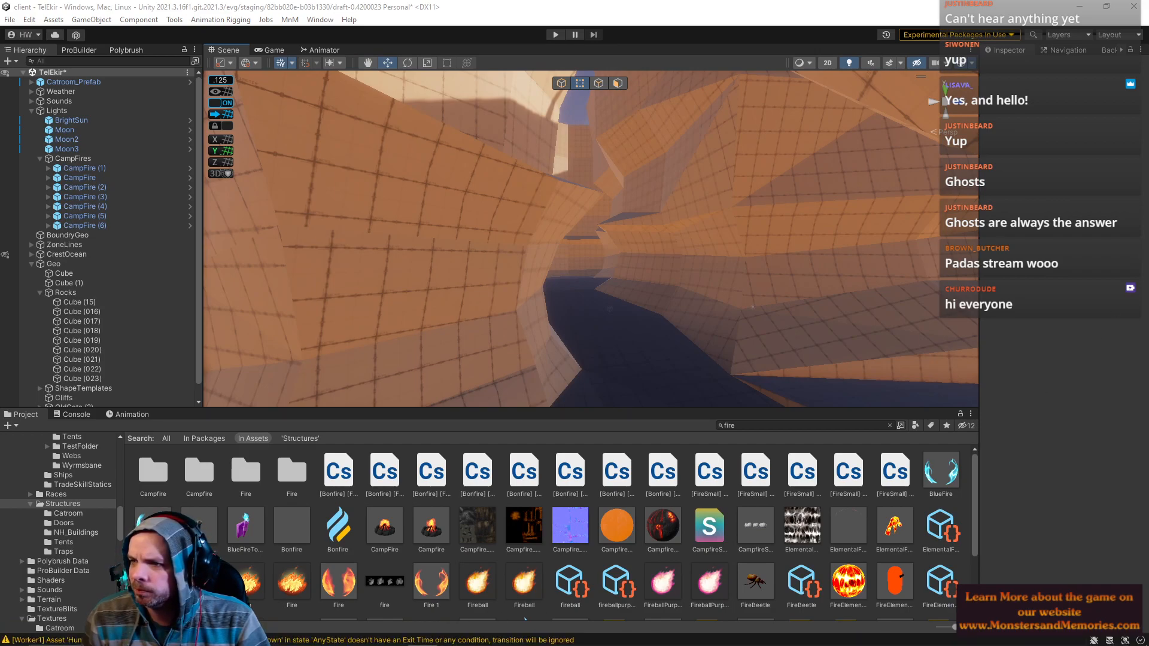
Step: Bring up the concept art reference board and examine the canyon cave painting up close before putting it away
right_click_drag(1148, 392, 686, 400)
scroll(639, 430, "up", 8)
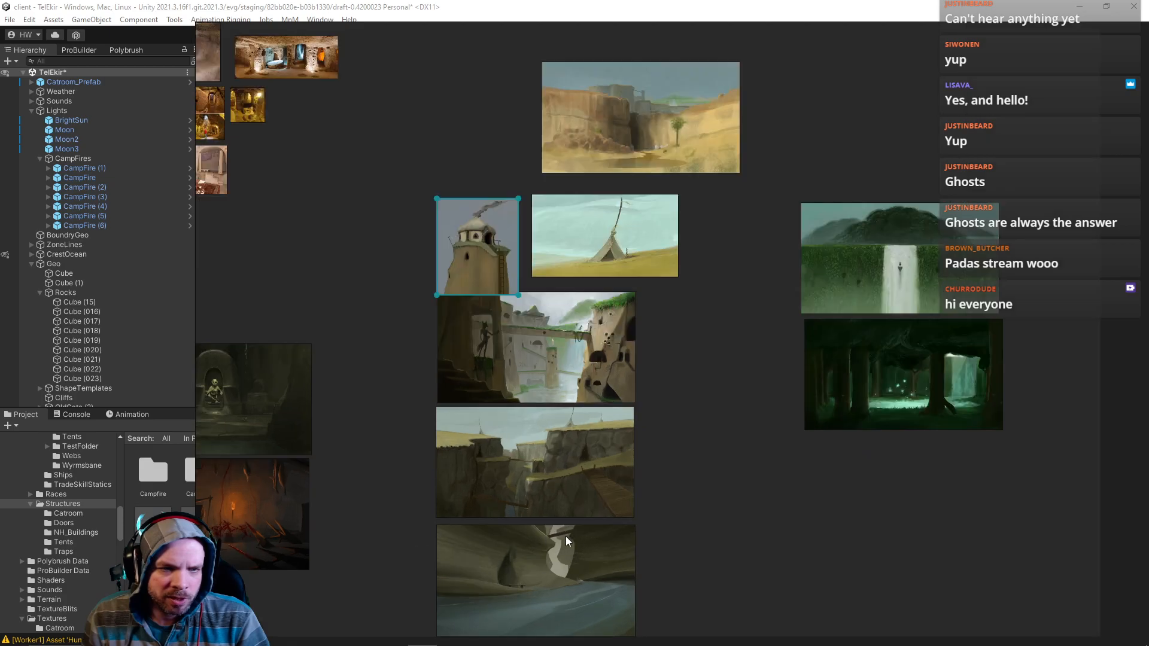
scroll(617, 435, "up", 3)
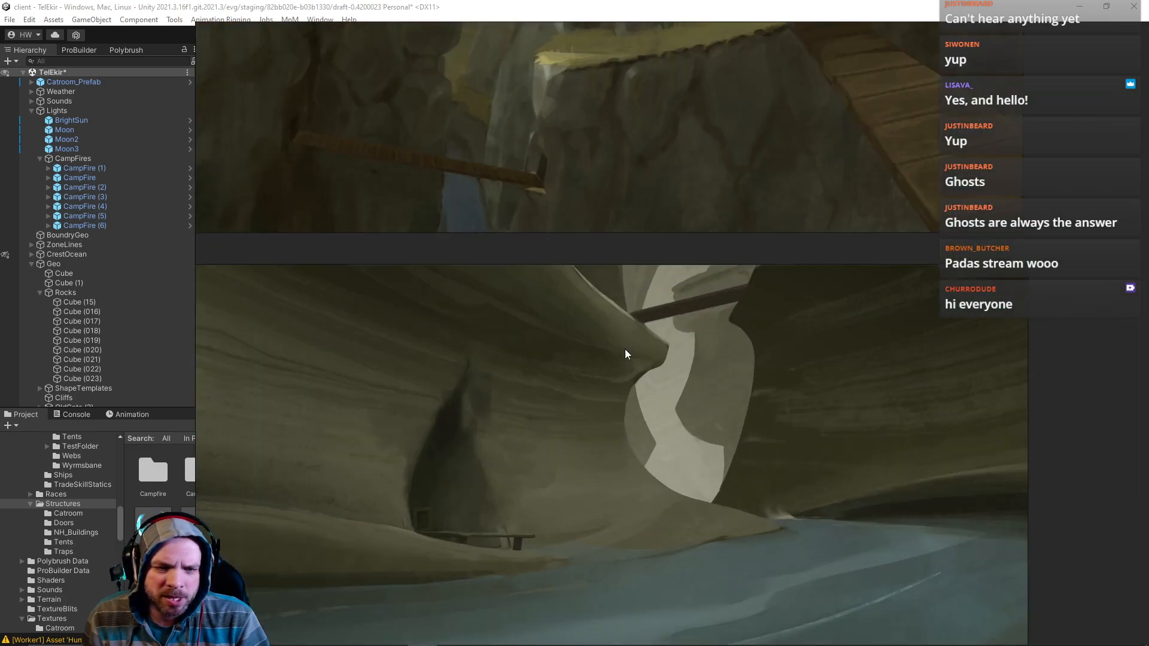
right_click_drag(792, 430, 1148, 455)
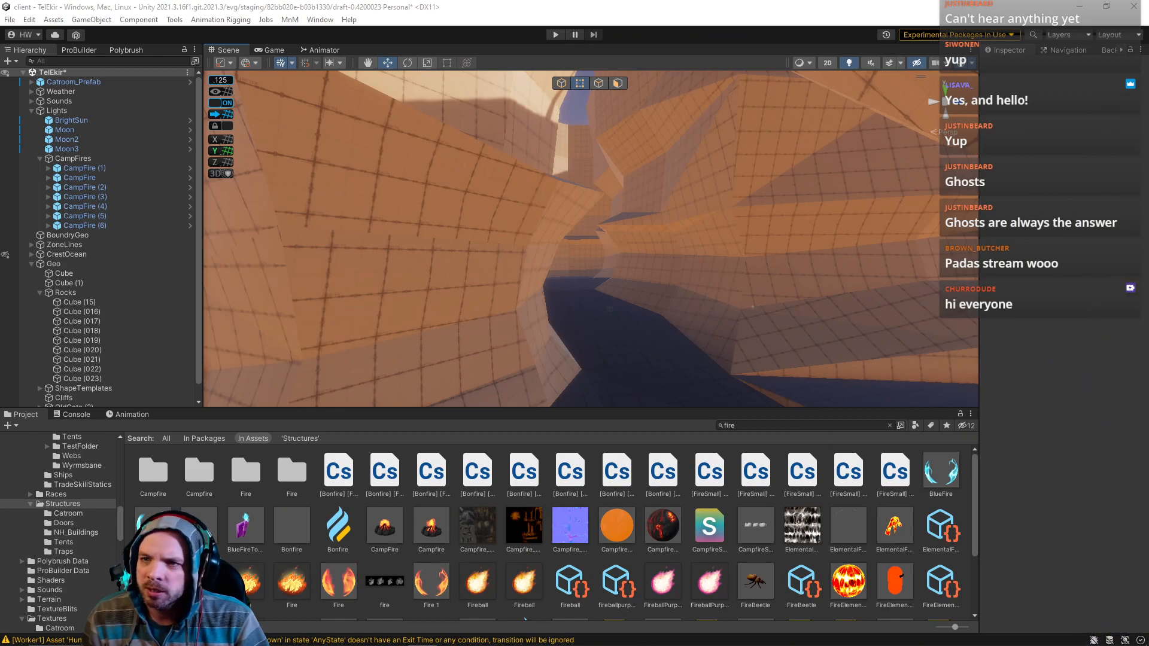
Step: Select the ground face of the Cliffs mesh around the campfires and open the ProBuilder tools
right_click_drag(759, 255, 267, 217)
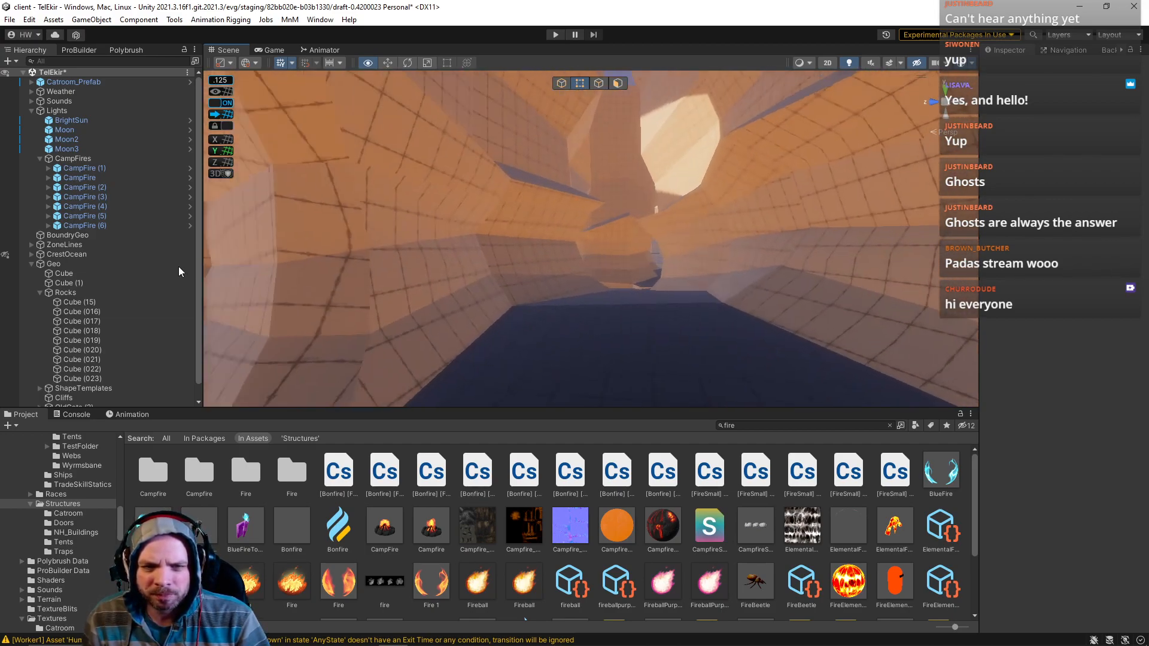
right_click_drag(159, 270, 434, 336)
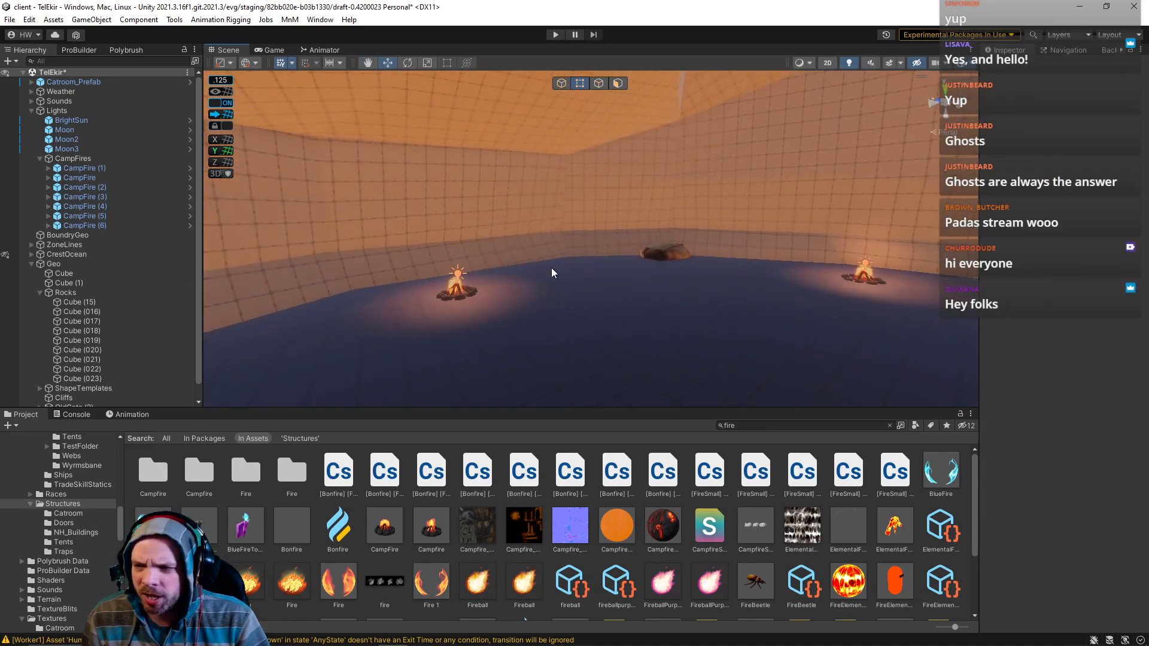
right_click_drag(323, 310, 454, 259)
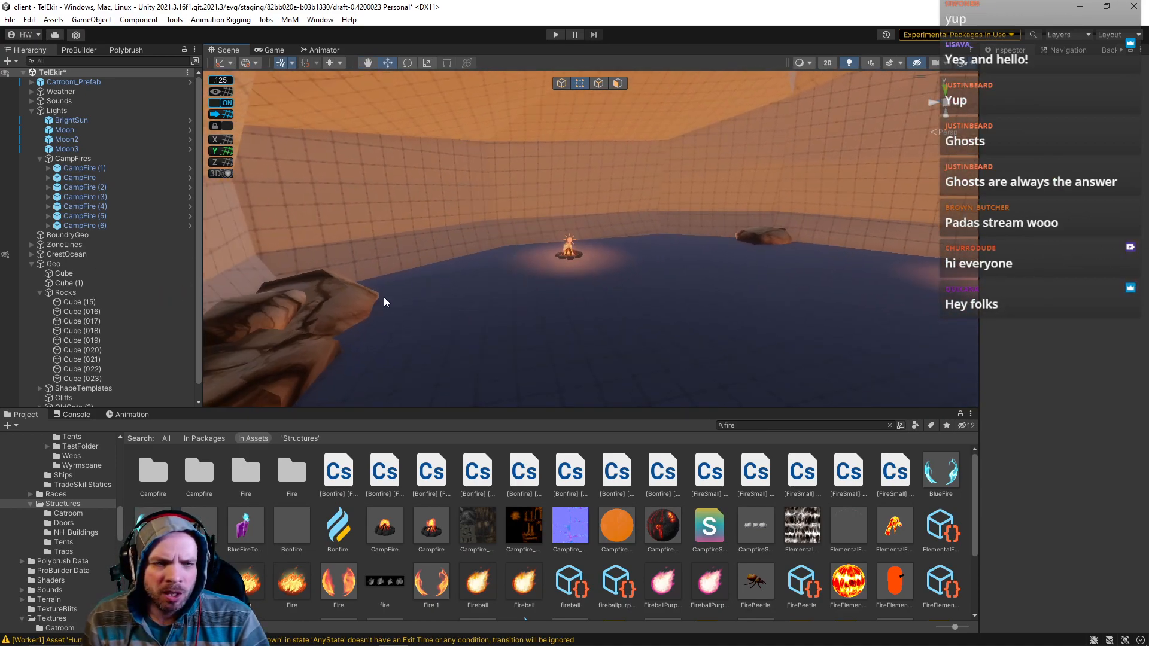
right_click_drag(488, 327, 428, 212)
right_click_drag(645, 221, 596, 88)
left_click(621, 118)
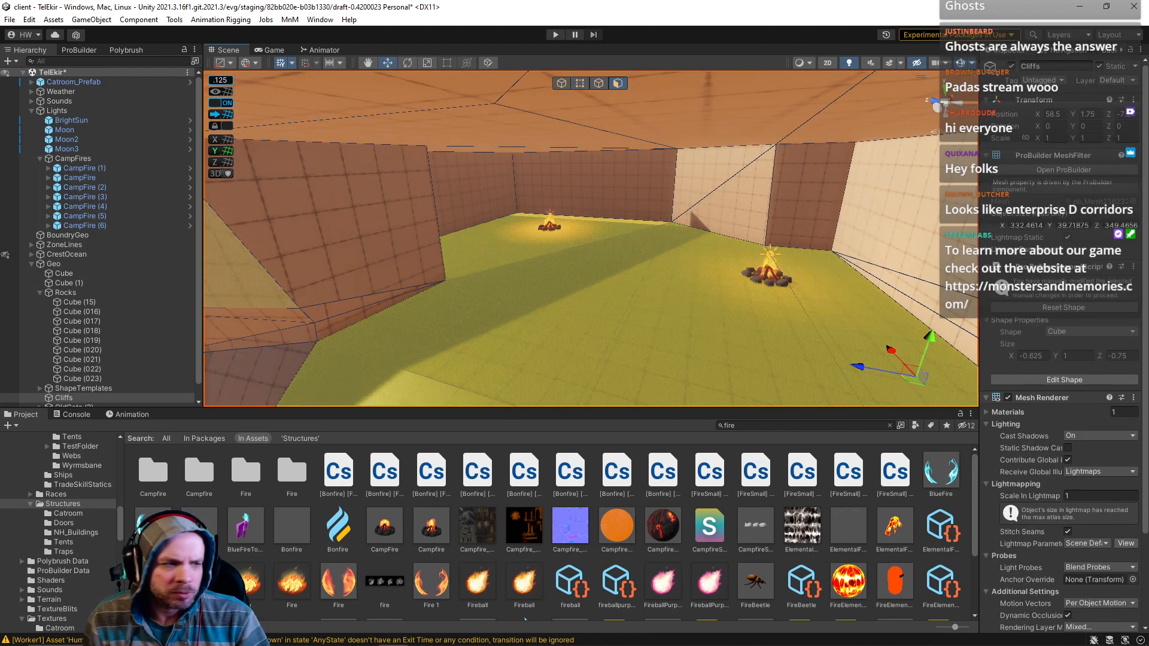
left_click(76, 50)
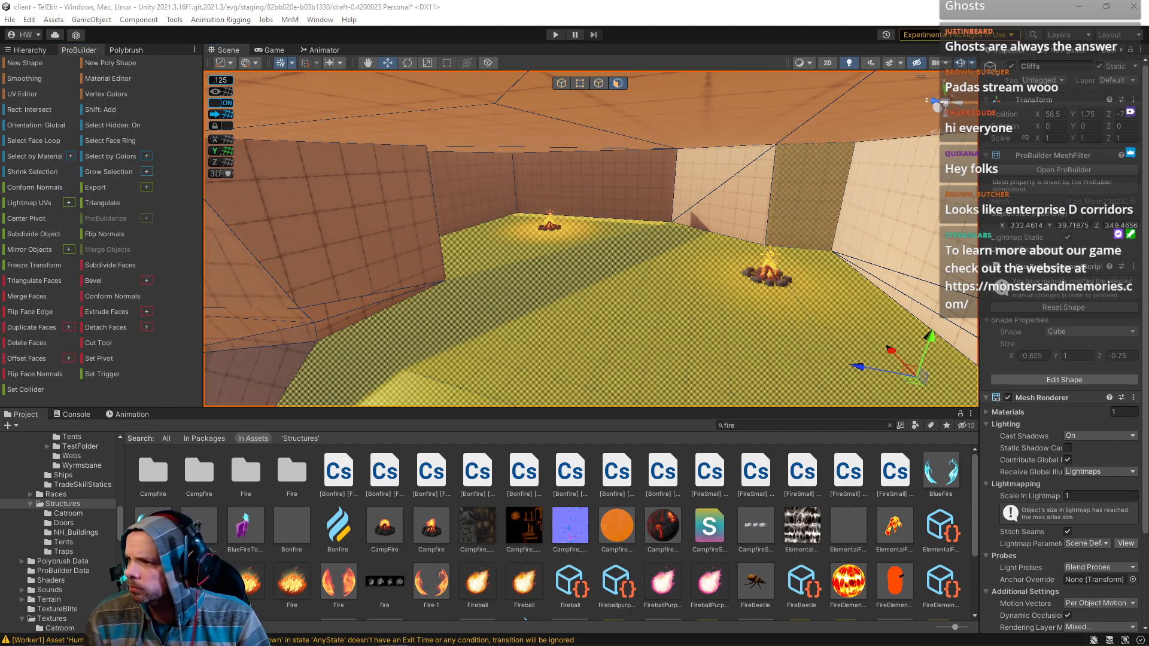
Step: Clear the face selection and look over the walls and passages around the campfire area
right_click_drag(778, 258, 831, 293)
left_click(519, 97)
right_click_drag(572, 178, 871, 86)
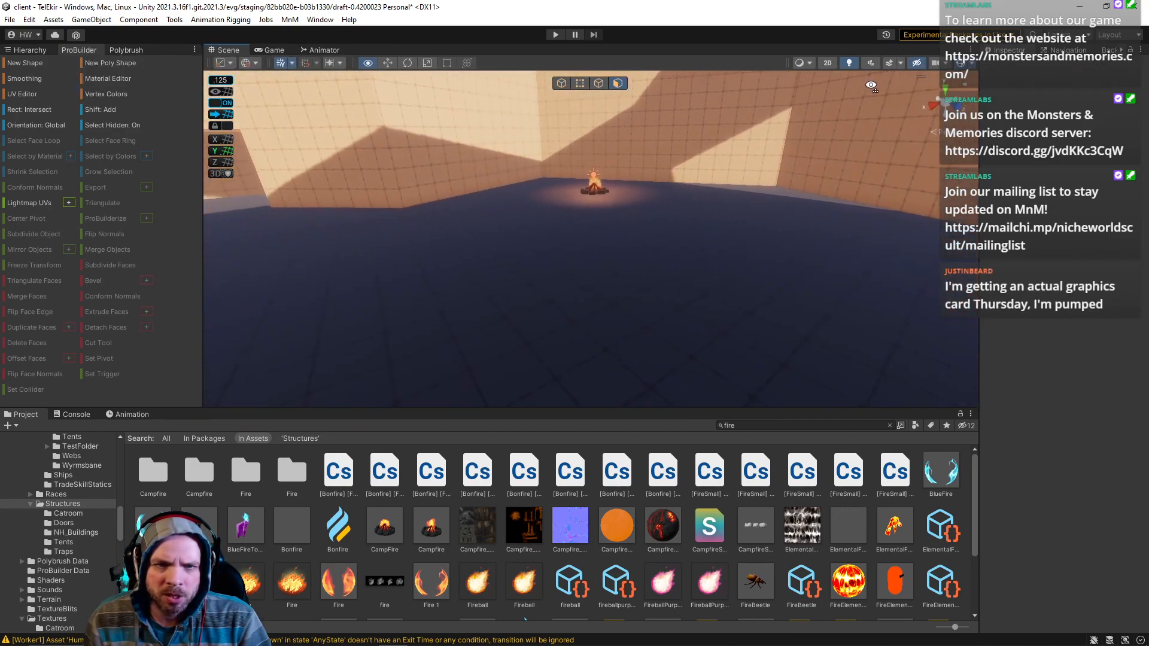
right_click_drag(576, 174, 366, 289)
right_click_drag(479, 240, 359, 269)
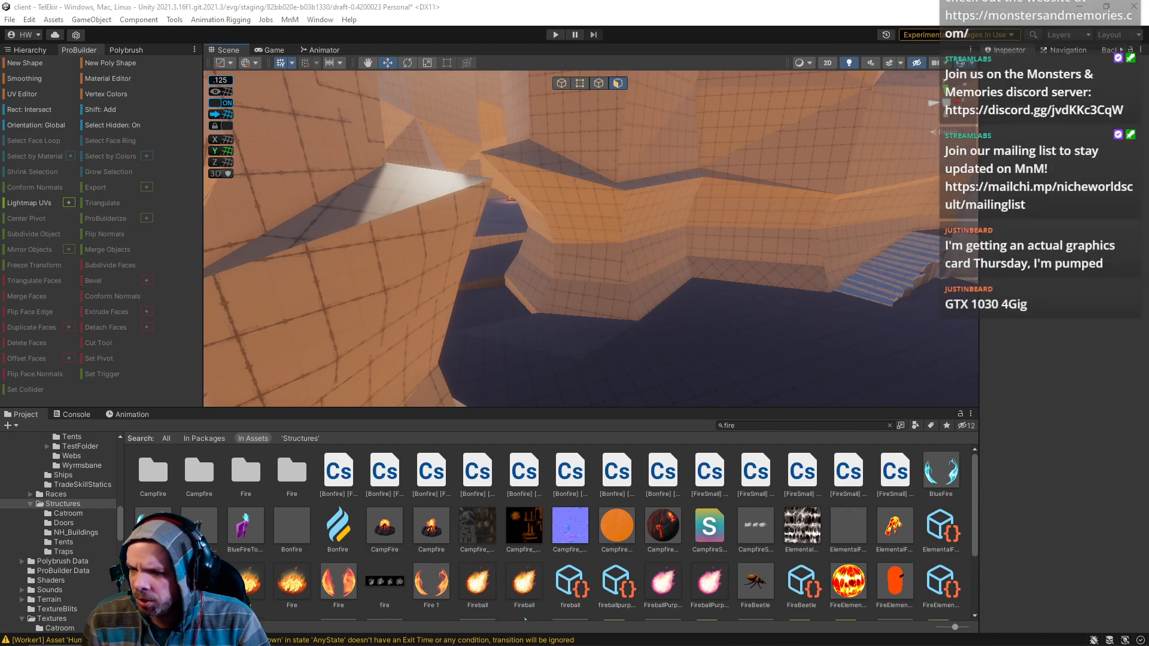
Step: Examine the ruined gate tower and the surrounding cliff walls from several sides
right_click_drag(705, 329, 880, 173)
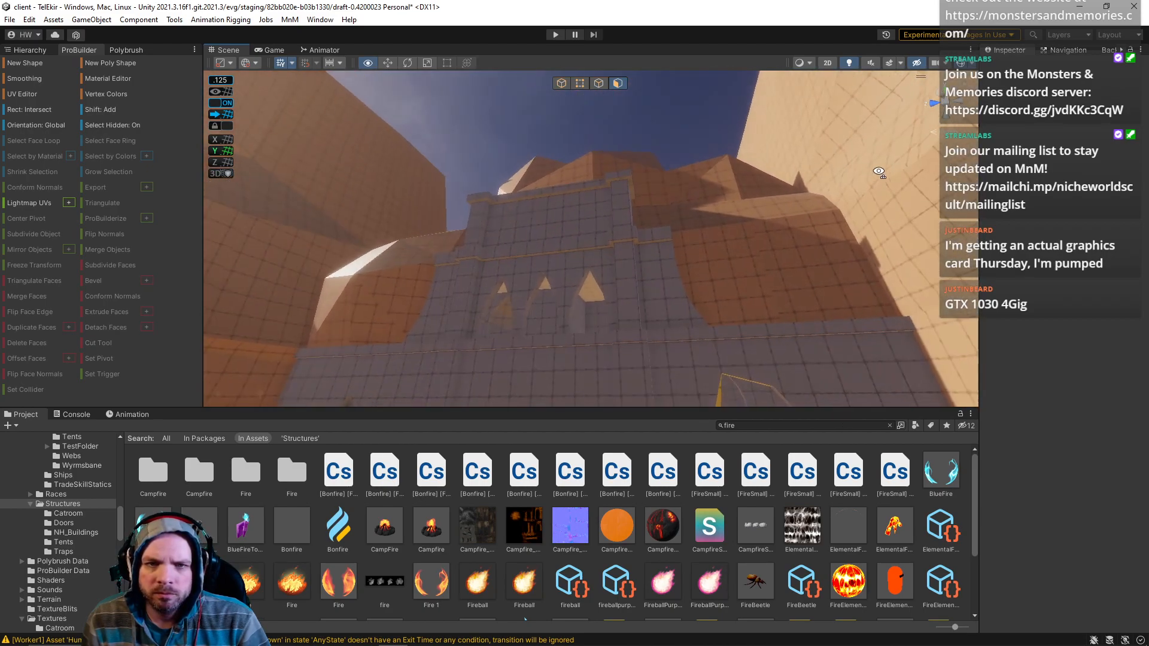
right_click_drag(686, 121, 180, 213)
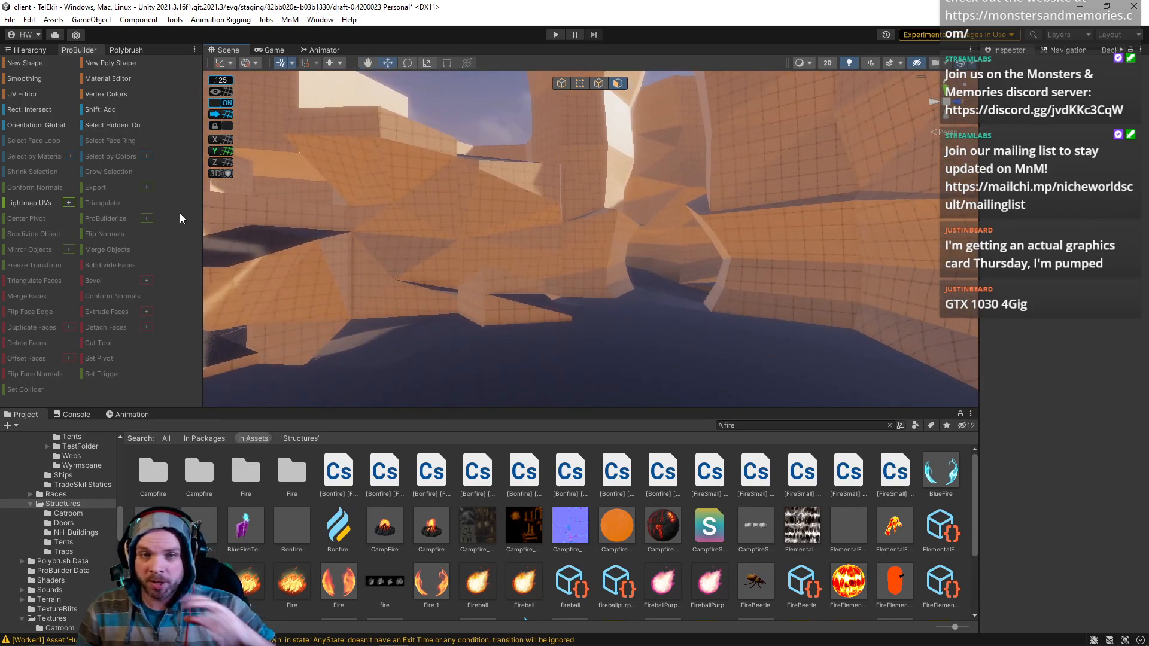
right_click_drag(299, 254, 920, 211)
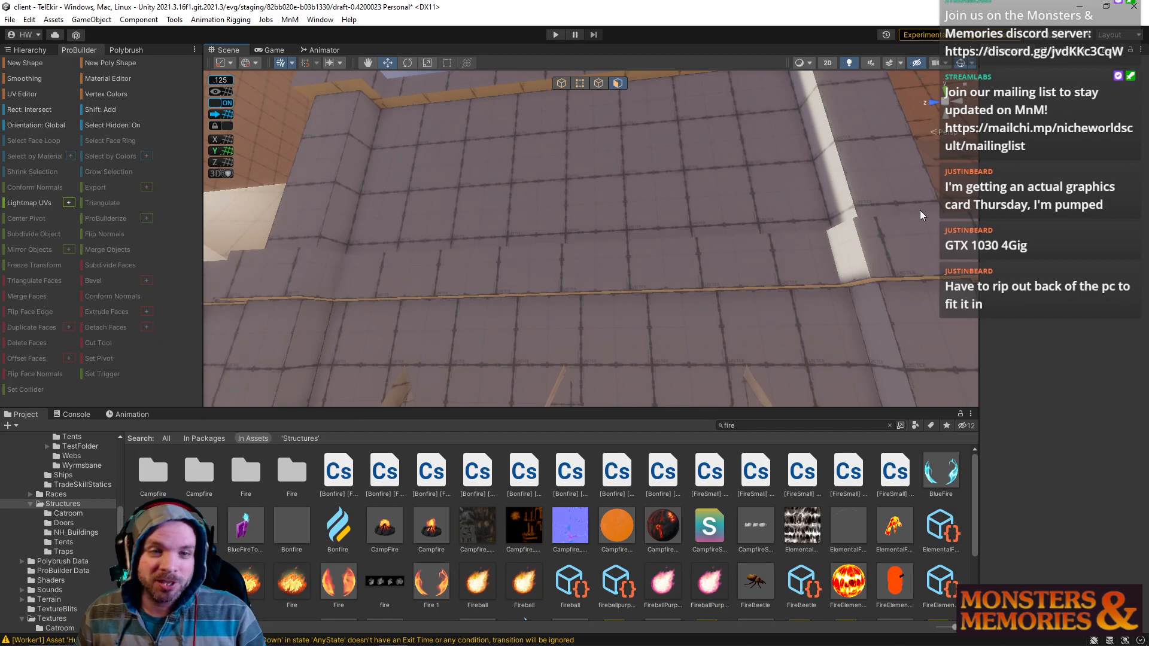
right_click_drag(668, 174, 13, 238)
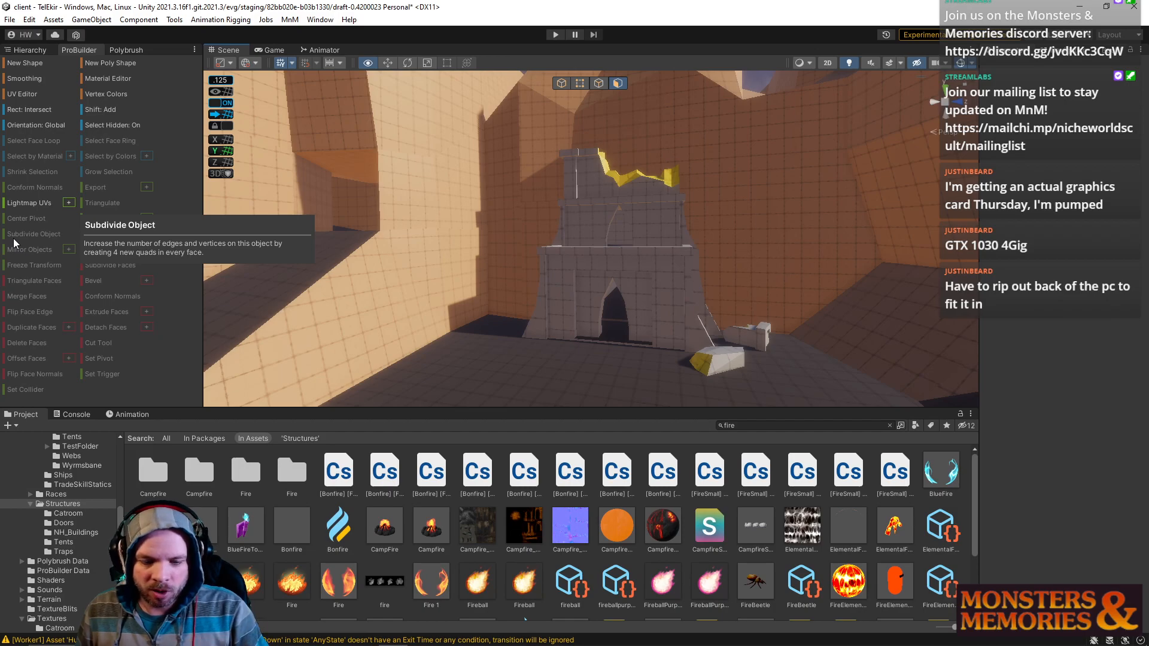
right_click_drag(13, 238, 34, 174)
right_click_drag(568, 214, 397, 270)
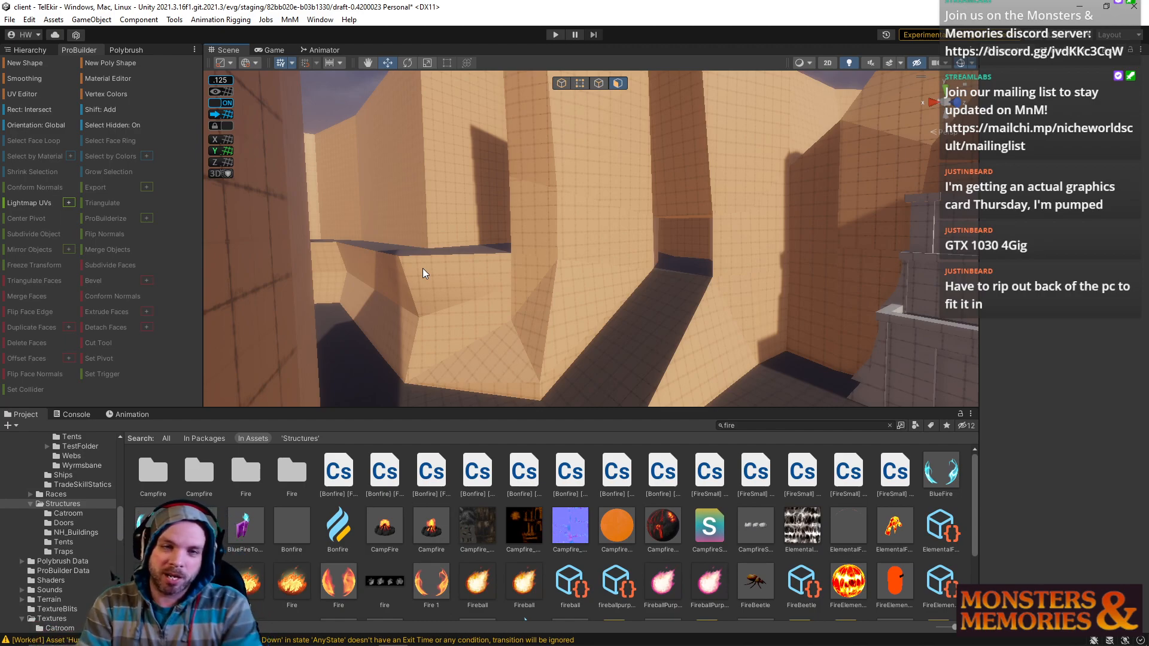
Step: Select the group of adjoining Cliffs wall faces that rise above the dark floor near the ruined tower
right_click_drag(508, 266, 974, 312)
right_click_drag(972, 311, 1046, 203)
left_click(641, 200)
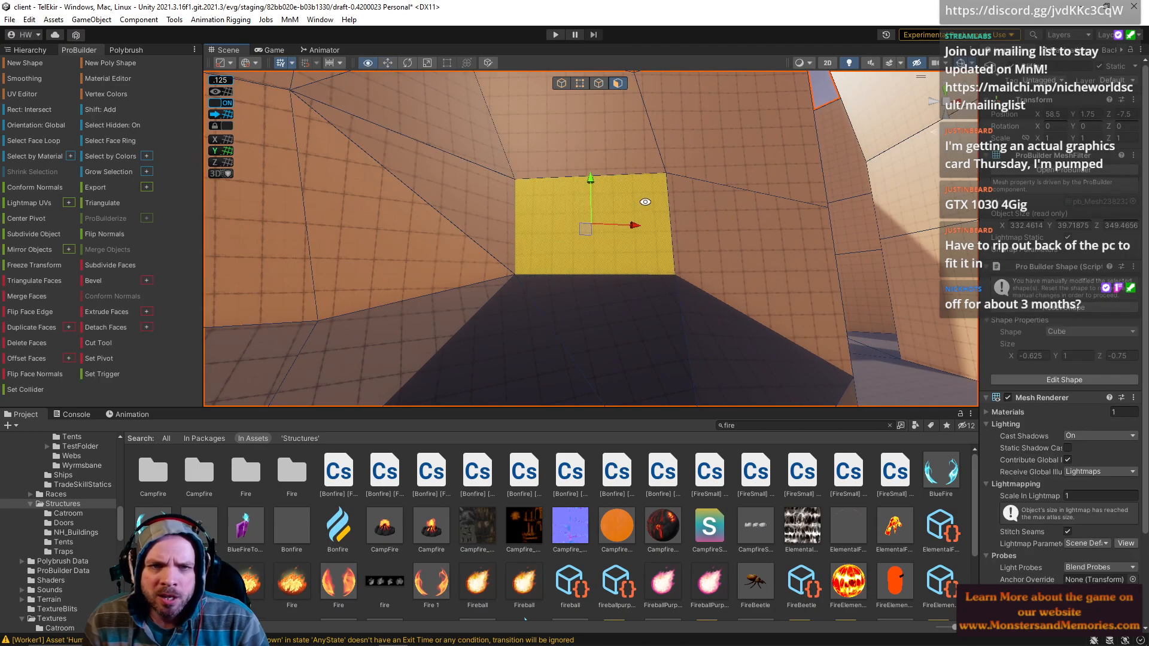
key("f")
left_click(659, 140, "shift")
left_click(557, 144, "shift")
left_click(460, 150, "shift")
left_click(489, 249, "shift")
left_click(498, 286, "shift")
key("f")
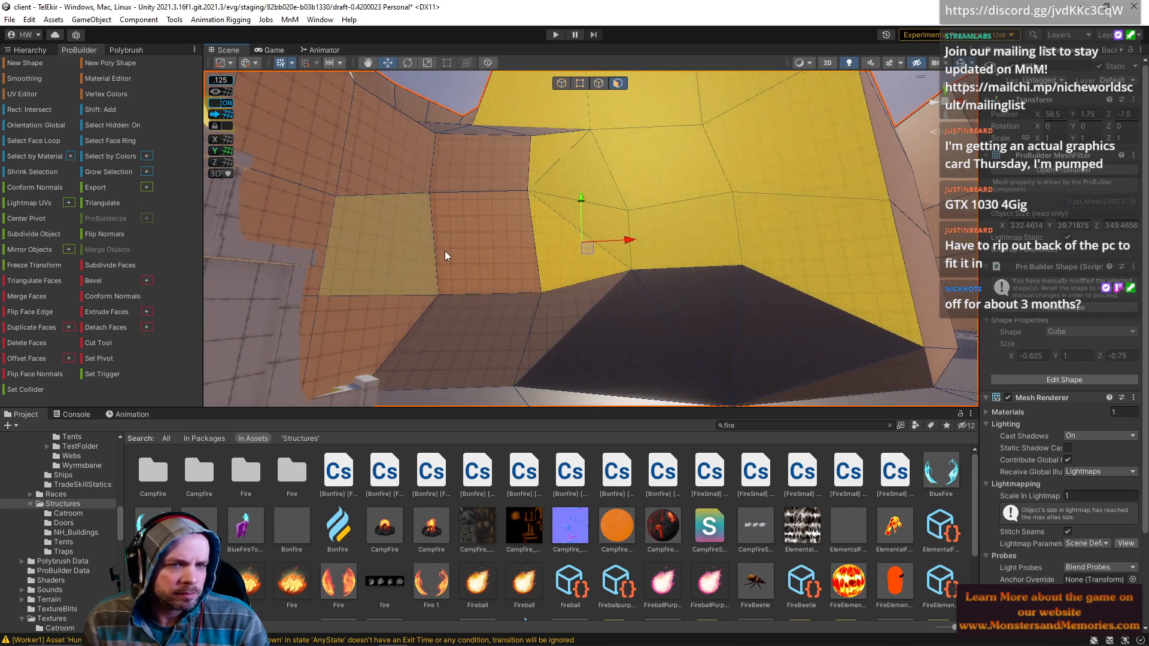
Step: Clear the cliff face selection and inspect the wall and ledges beside the ruined tower from farther back
left_click(30, 50)
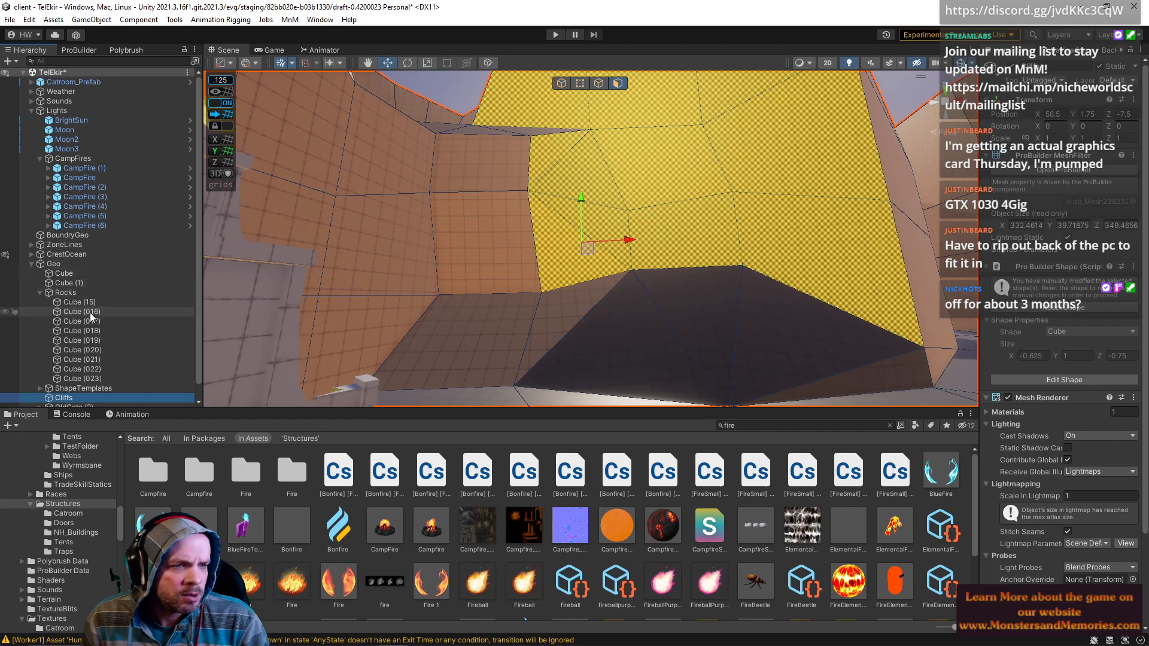
left_click(80, 50)
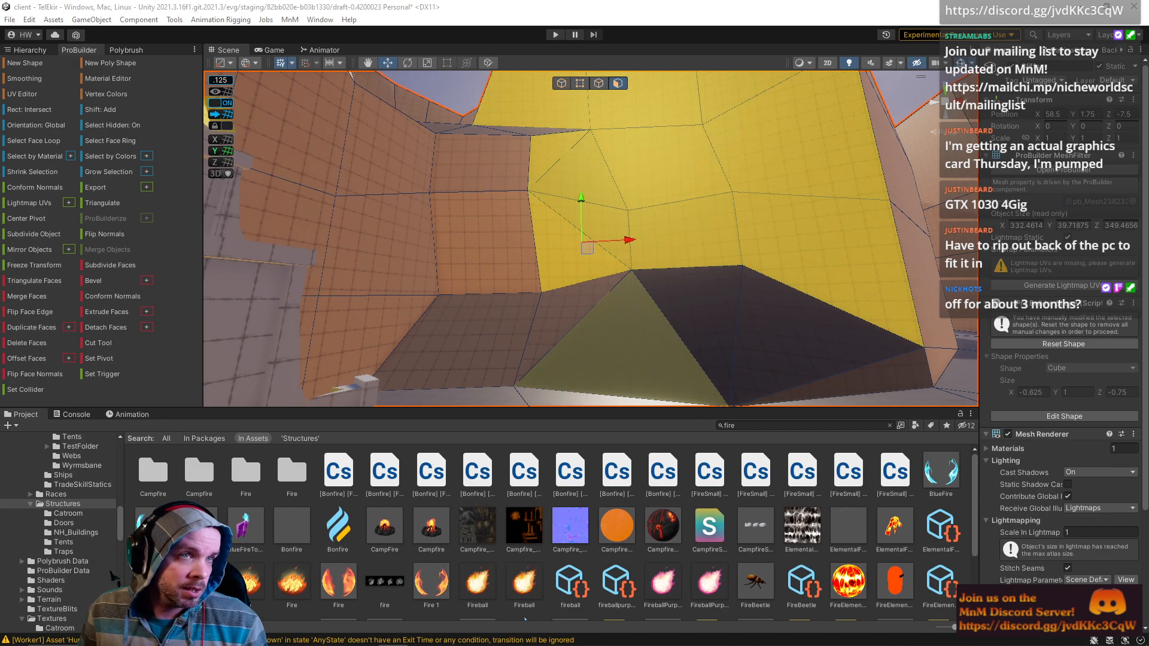
right_click_drag(329, 313, 406, 224)
left_click(430, 138)
right_click_drag(429, 137, 452, 177)
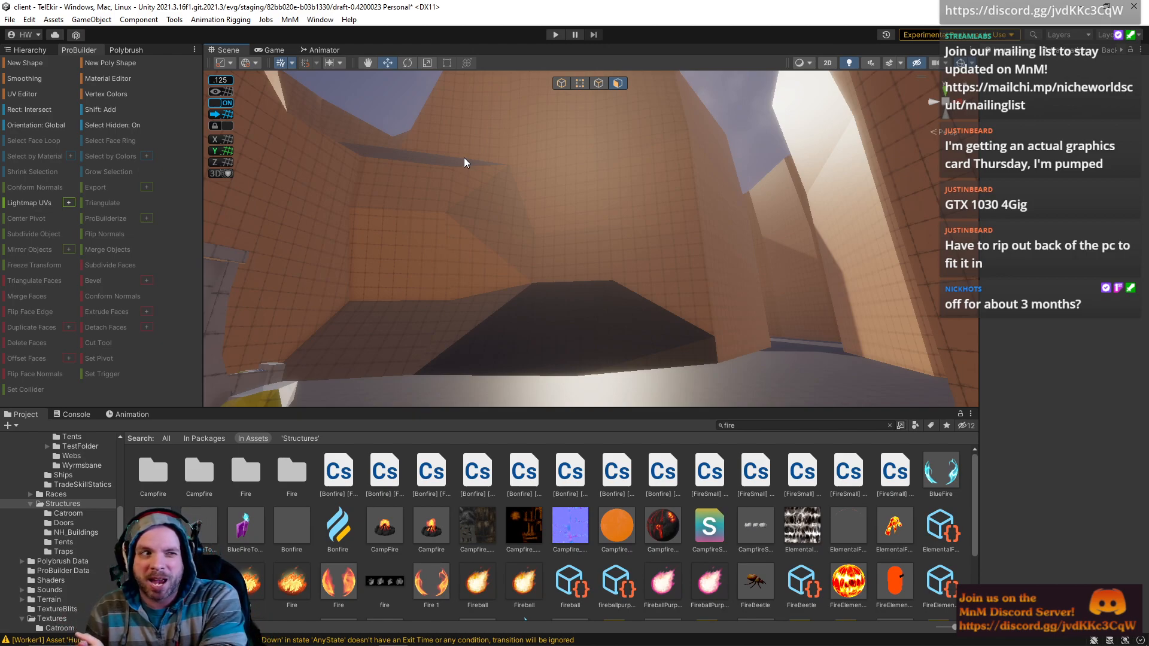
right_click_drag(441, 133, 401, 191)
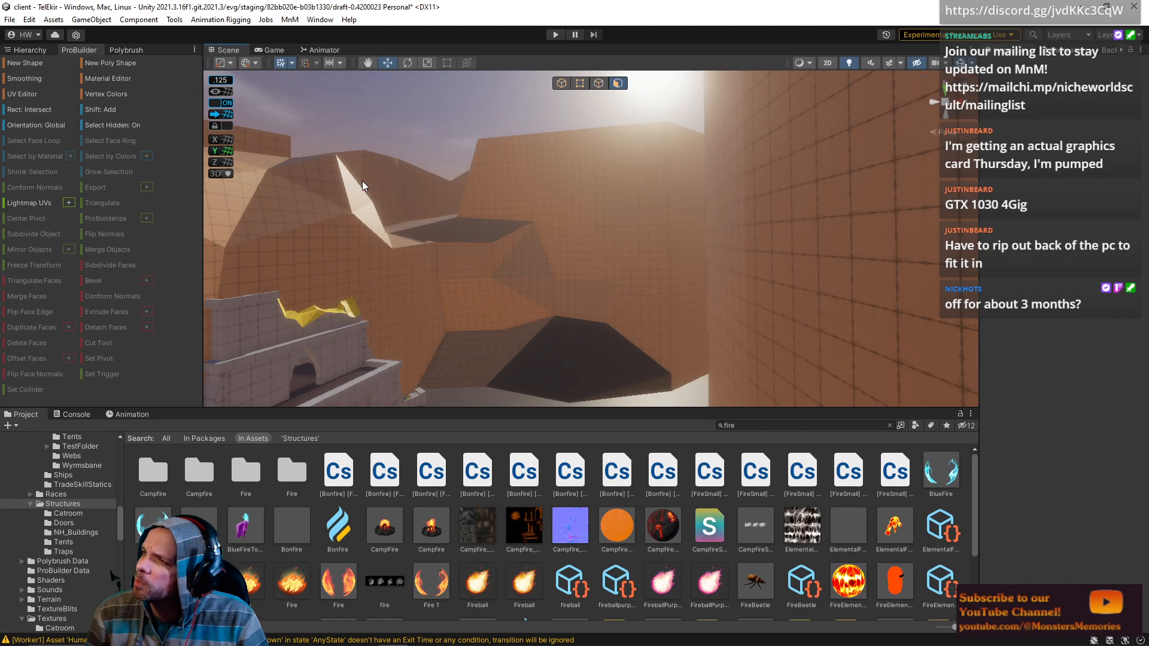
Step: Select the triangular Cliffs face beside the dark passage floor and switch to the concept art board's canyon paintings
right_click_drag(441, 92, 607, 99)
left_click(549, 149)
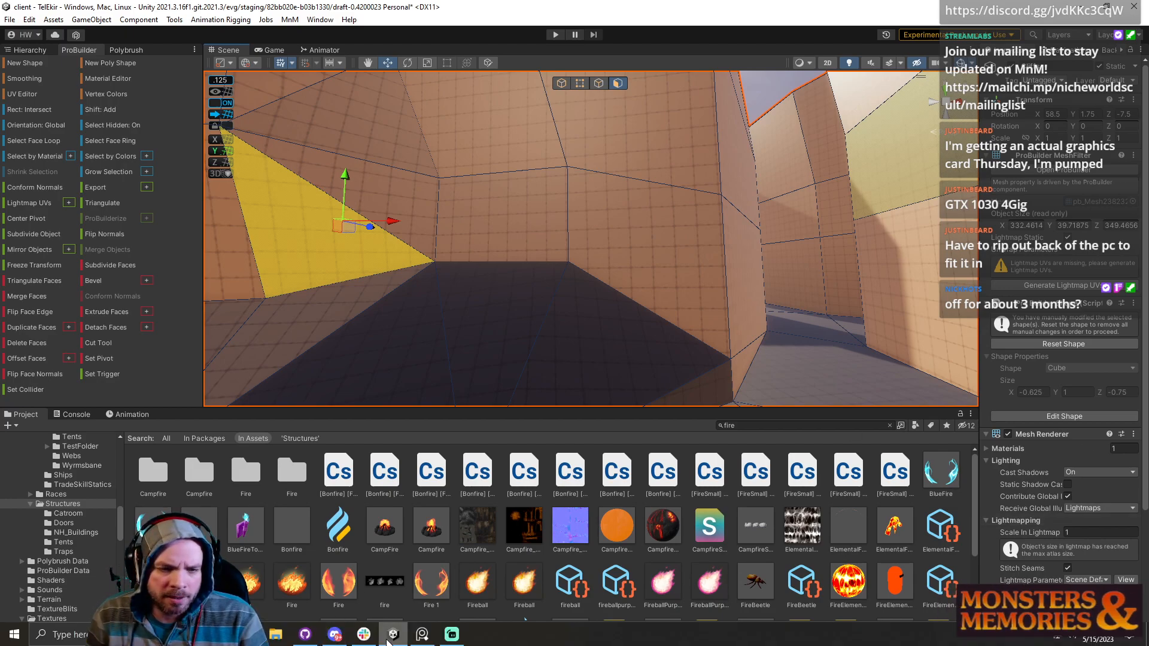
left_click(421, 635)
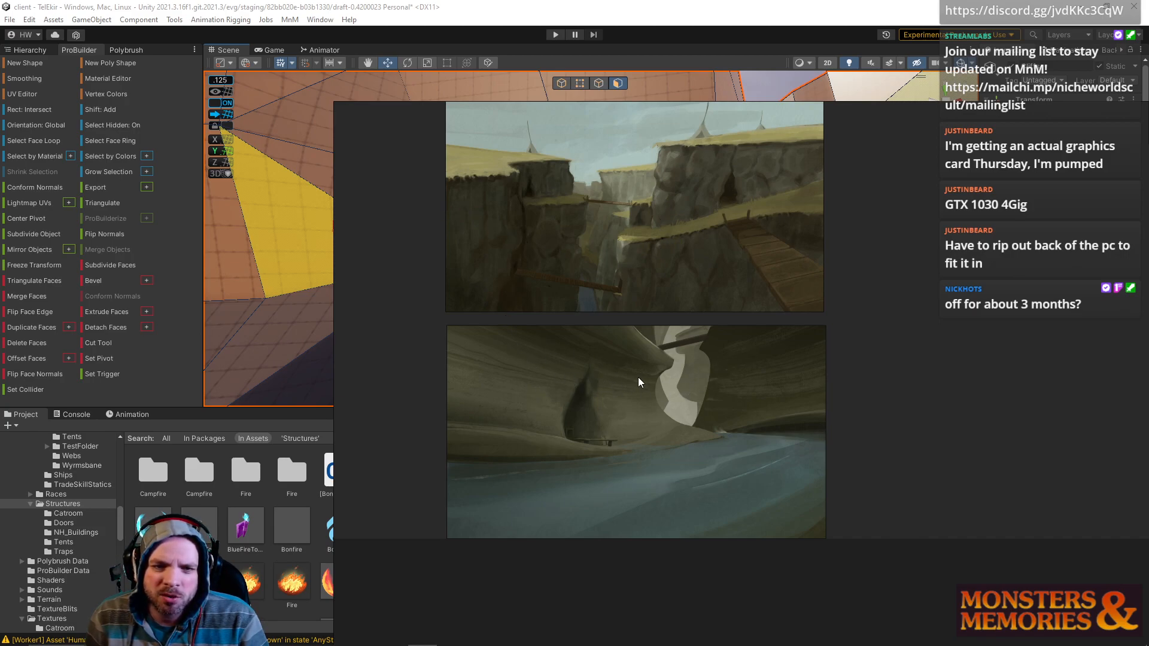
right_click_drag(710, 220, 784, 645)
Step: Inspect the blocked-out cliffs from above and from inside the canyon around the ruined tower
right_click_drag(777, 326, 503, 350)
key("s")
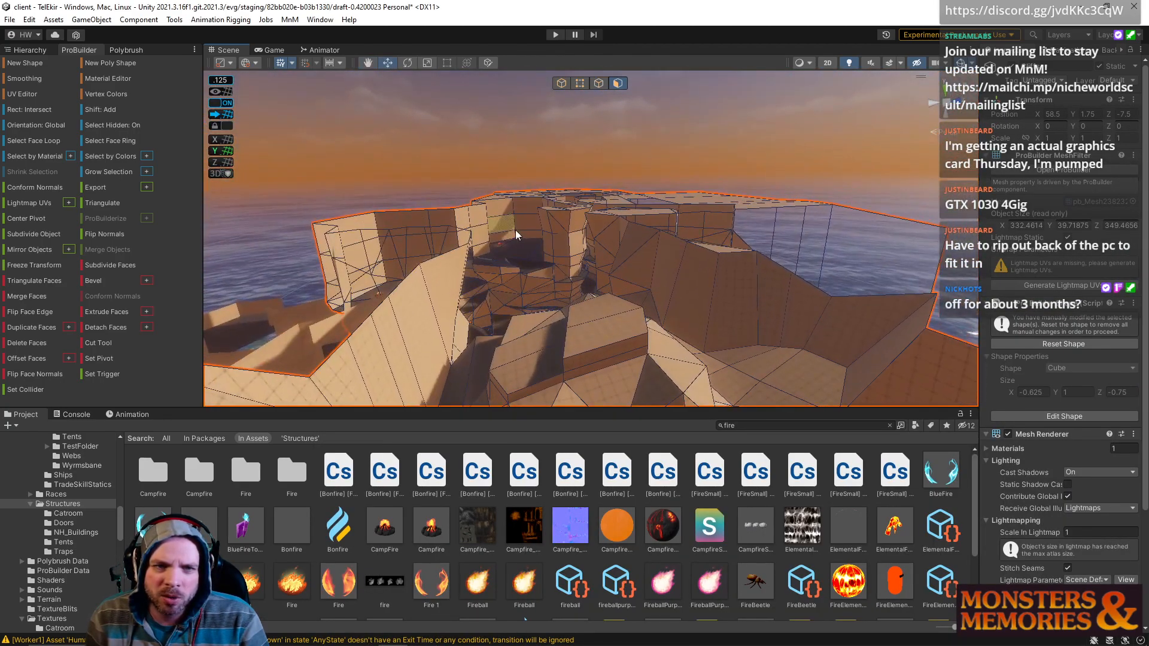
right_click_drag(524, 198, 484, 203)
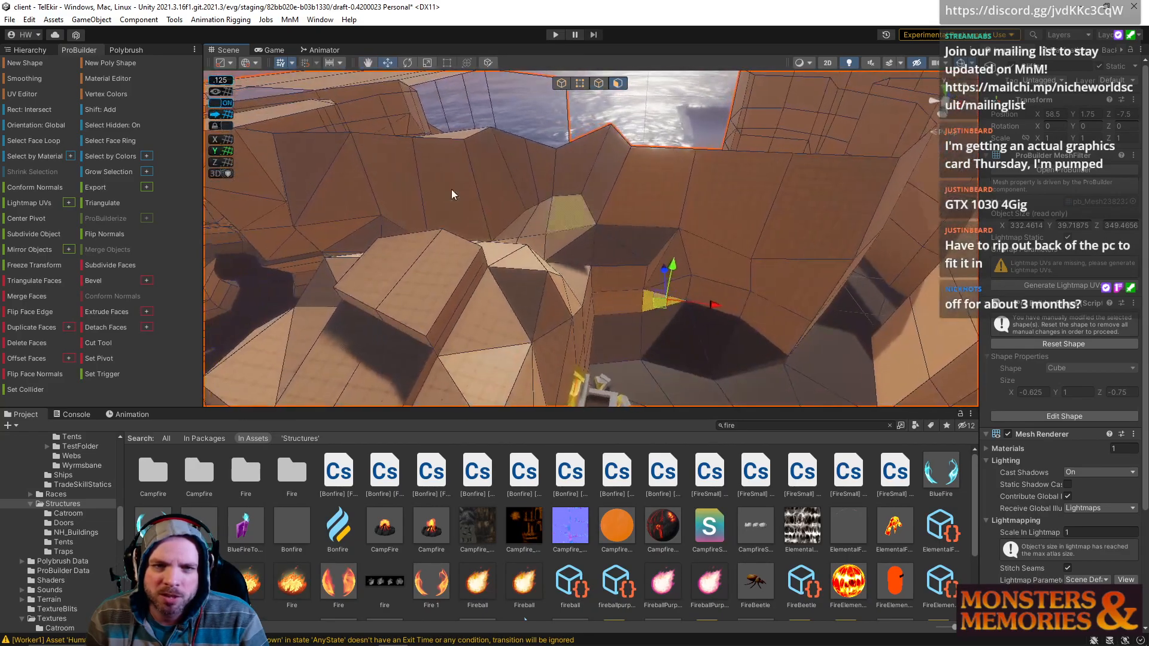
right_click_drag(781, 229, 780, 148)
key("w")
key("s")
mouse_move(1148, 345)
right_mouse_down()
mouse_move(717, 350)
mouse_move(1148, 346)
right_mouse_up()
scroll(589, 320, "down", 3)
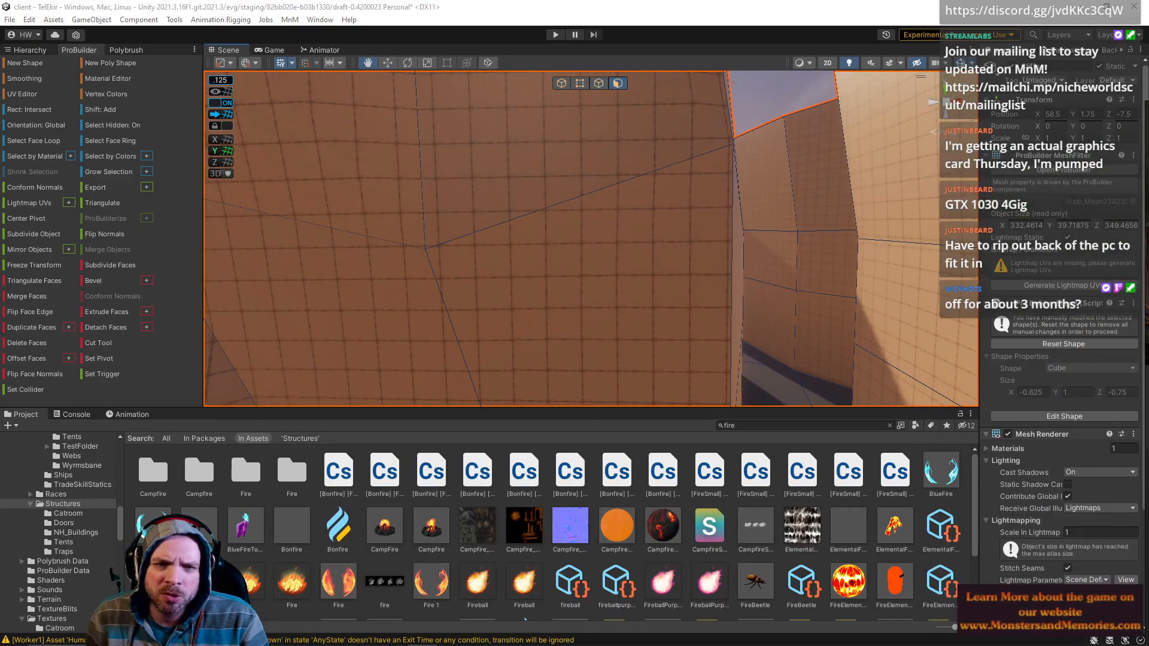
Step: Compare the narrow canyon passage and its raised ledge with the canyon concept paintings
right_click_drag(705, 275, 72, 296)
right_click_drag(575, 169, 759, 233)
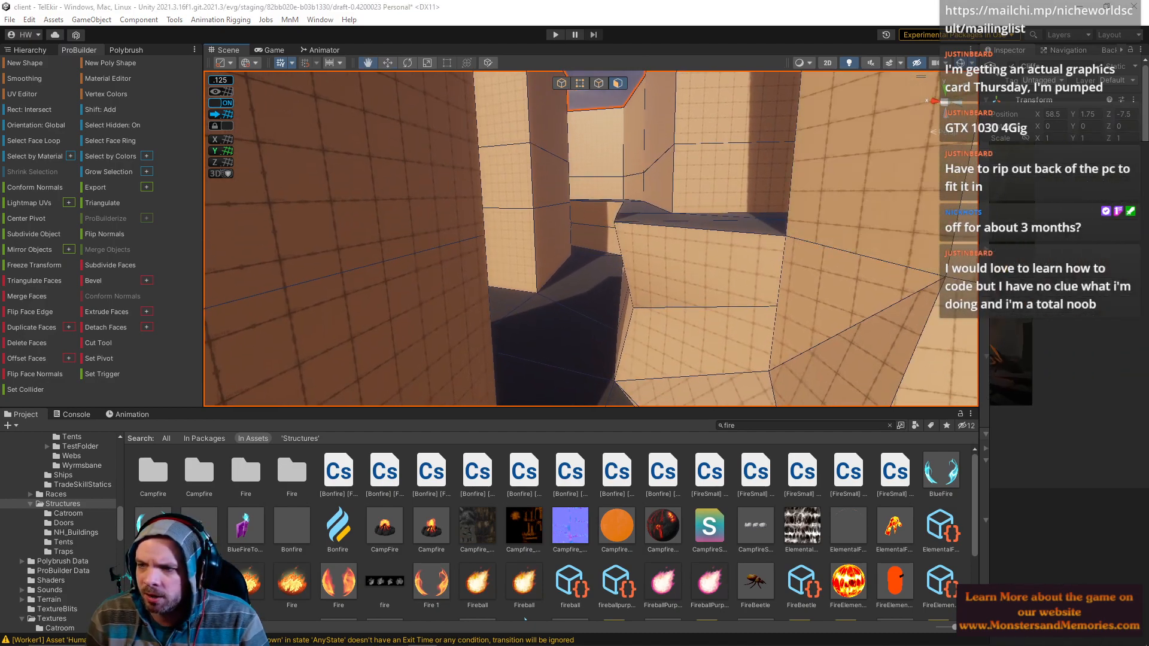
right_click_drag(1148, 318, 907, 330)
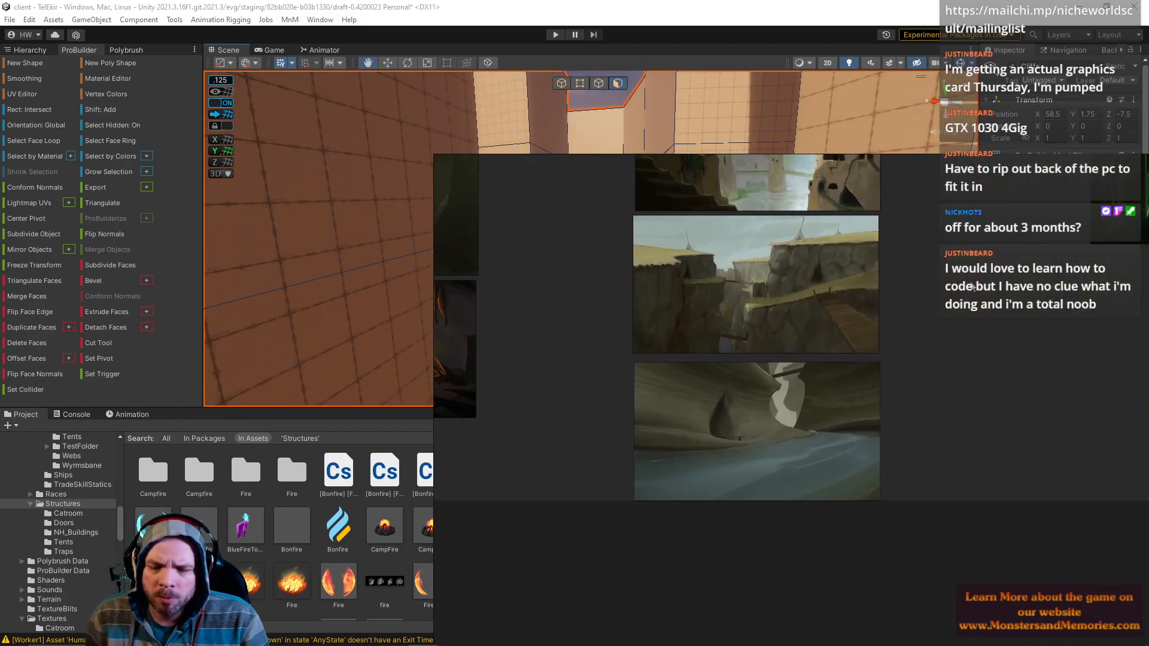
right_click_drag(966, 285, 1010, 330)
right_click_drag(752, 136, 847, 143)
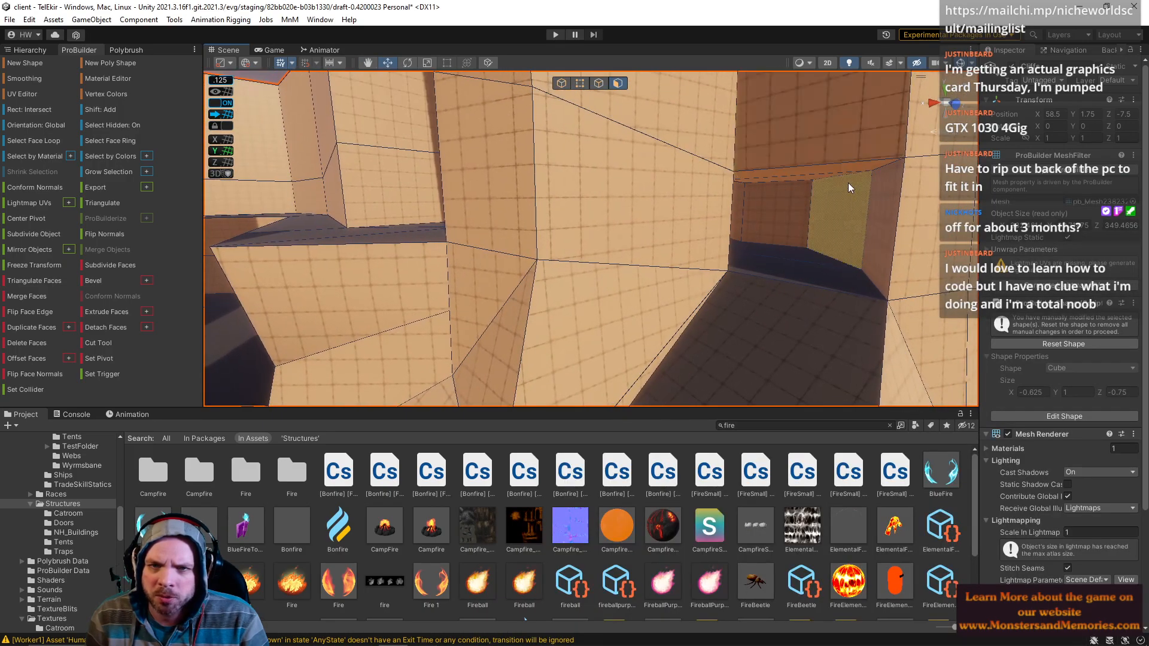
right_click_drag(818, 249, 902, 318)
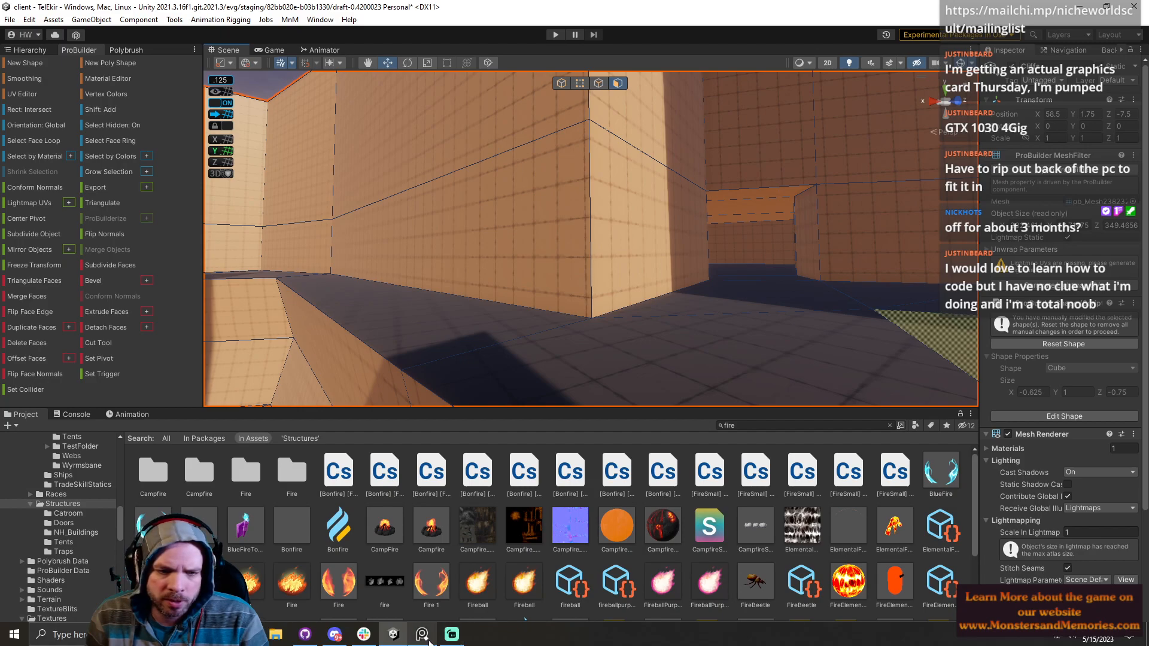
Step: Study the concept painting of the grassy canyon cliffs, focusing on the cave opening and wooden bridge
left_click(423, 635)
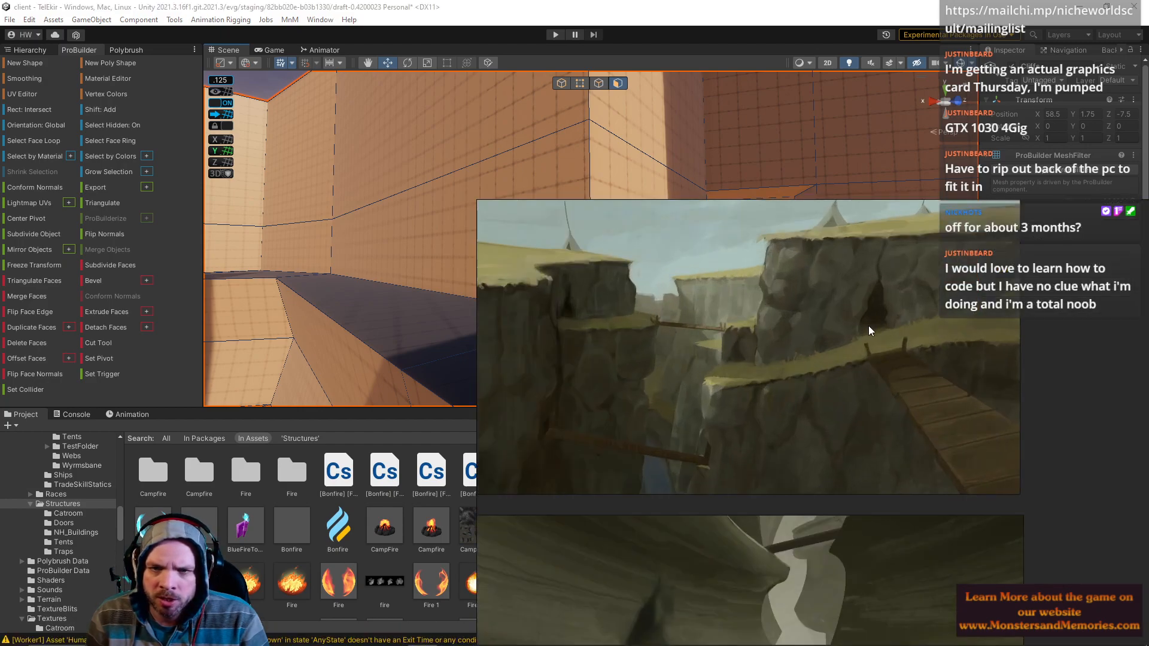
scroll(868, 329, "up", 2)
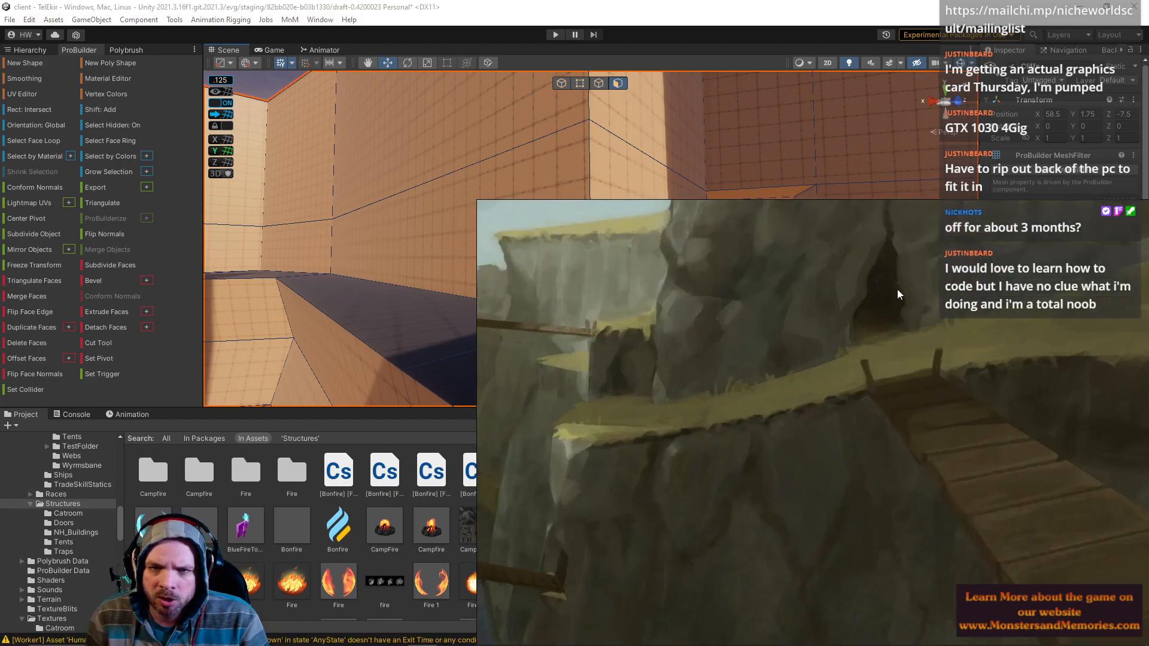
scroll(757, 339, "down", 1)
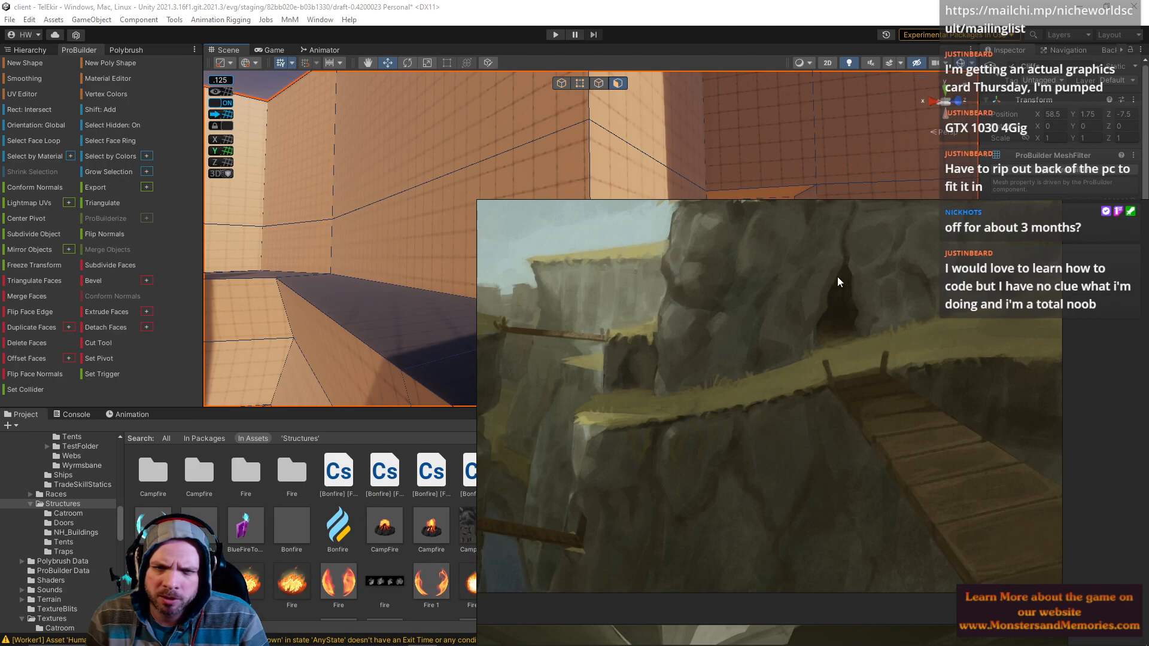
right_click_drag(794, 333, 910, 317)
scroll(780, 372, "down", 3)
middle_click_drag(777, 371, 895, 371)
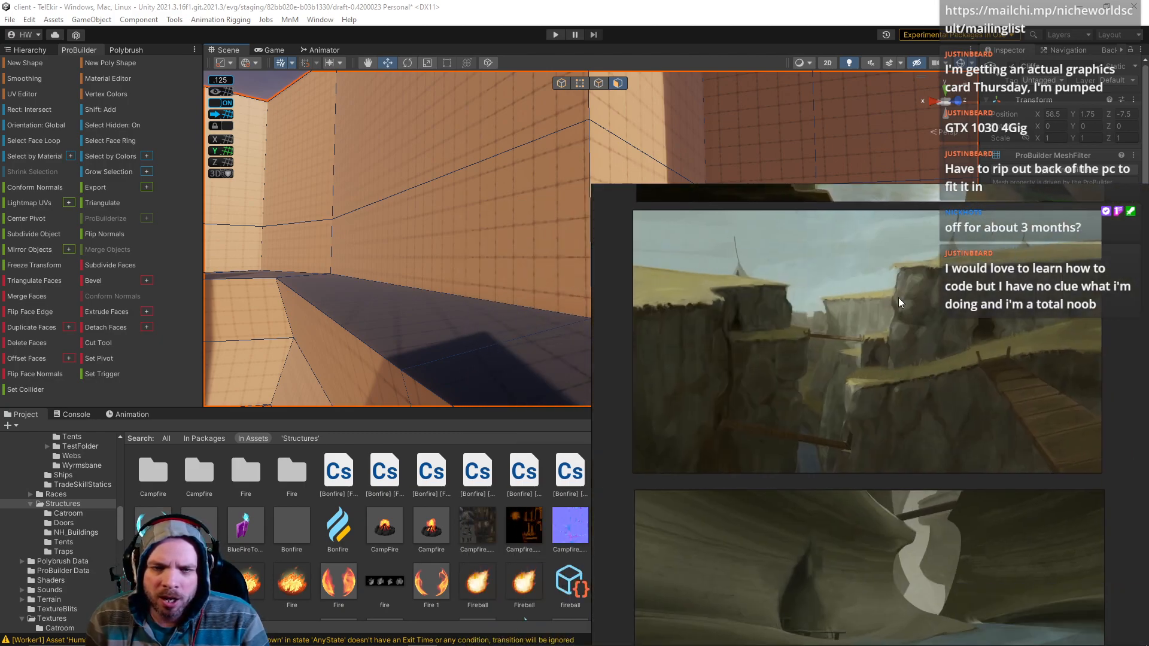
scroll(818, 400, "down", 5)
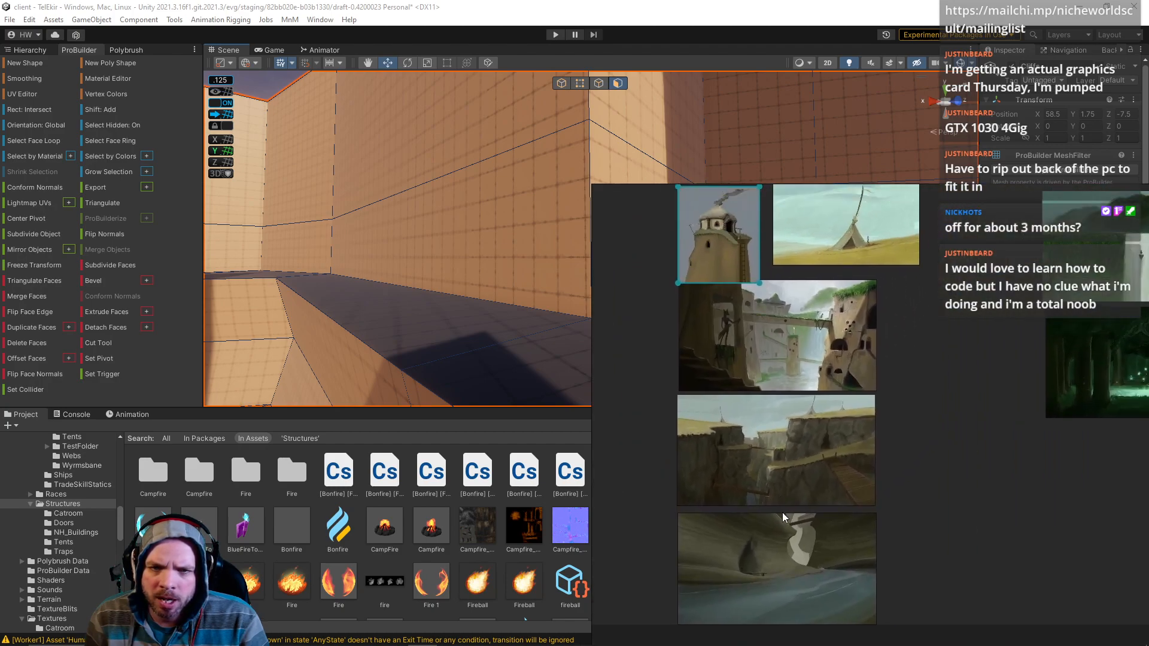
Step: Examine the tent painting on the concept art board up close, including the figure standing beside the tent
scroll(795, 300, "up", 8)
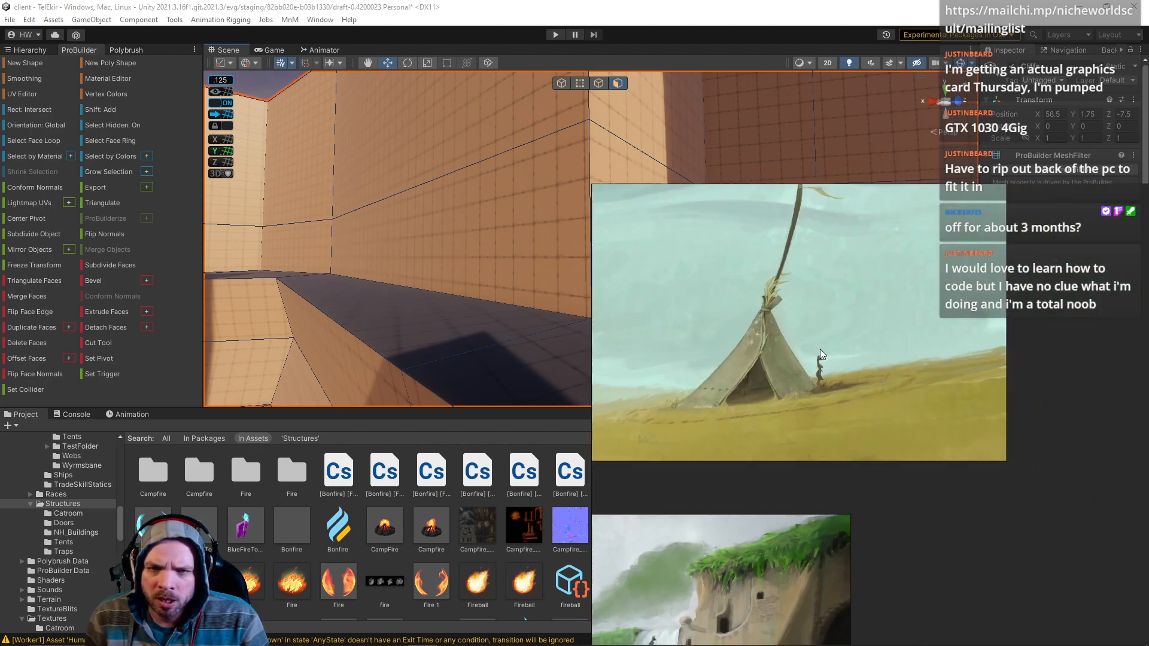
scroll(734, 365, "up", 2)
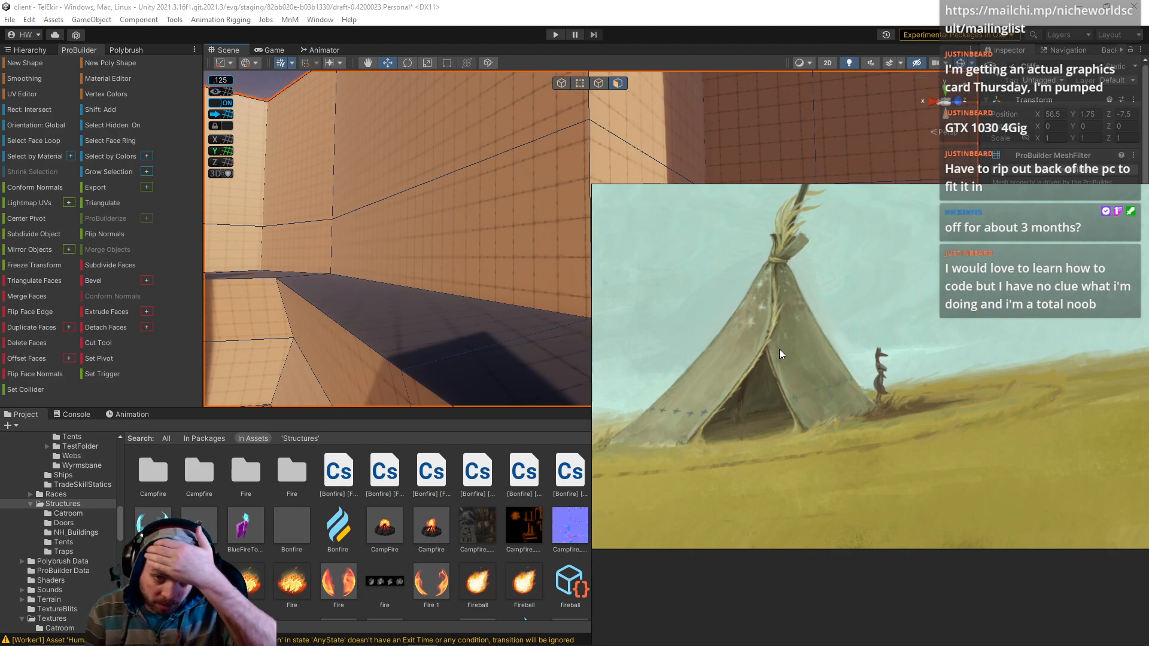
scroll(816, 372, "down", 1)
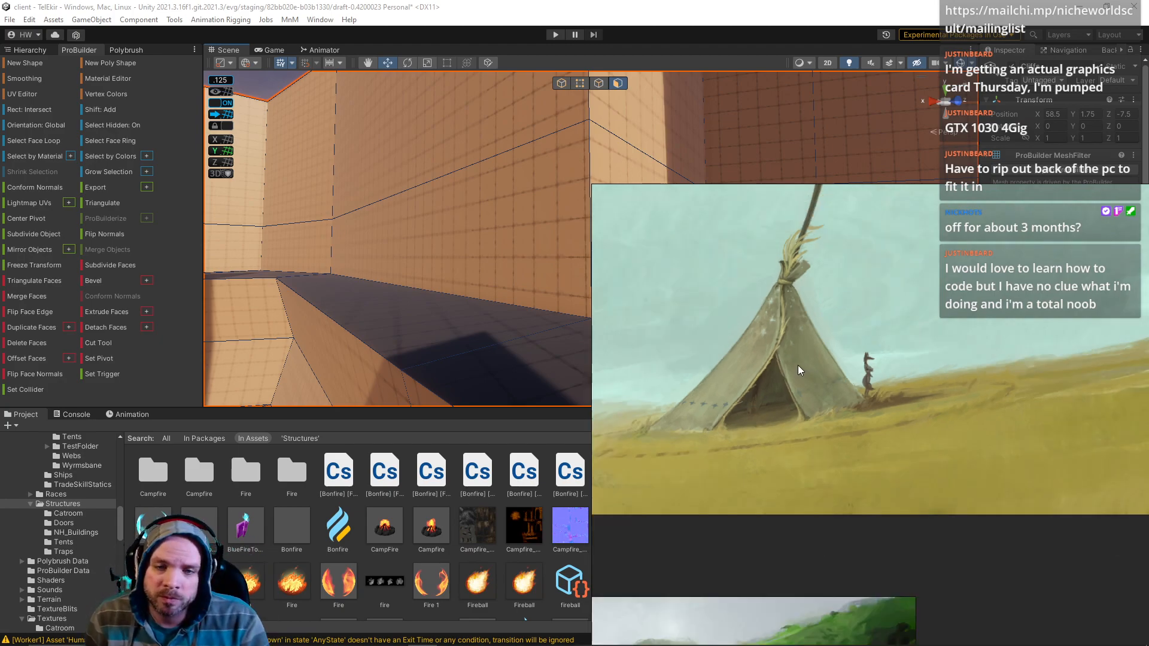
scroll(777, 315, "up", 3)
scroll(879, 457, "down", 3)
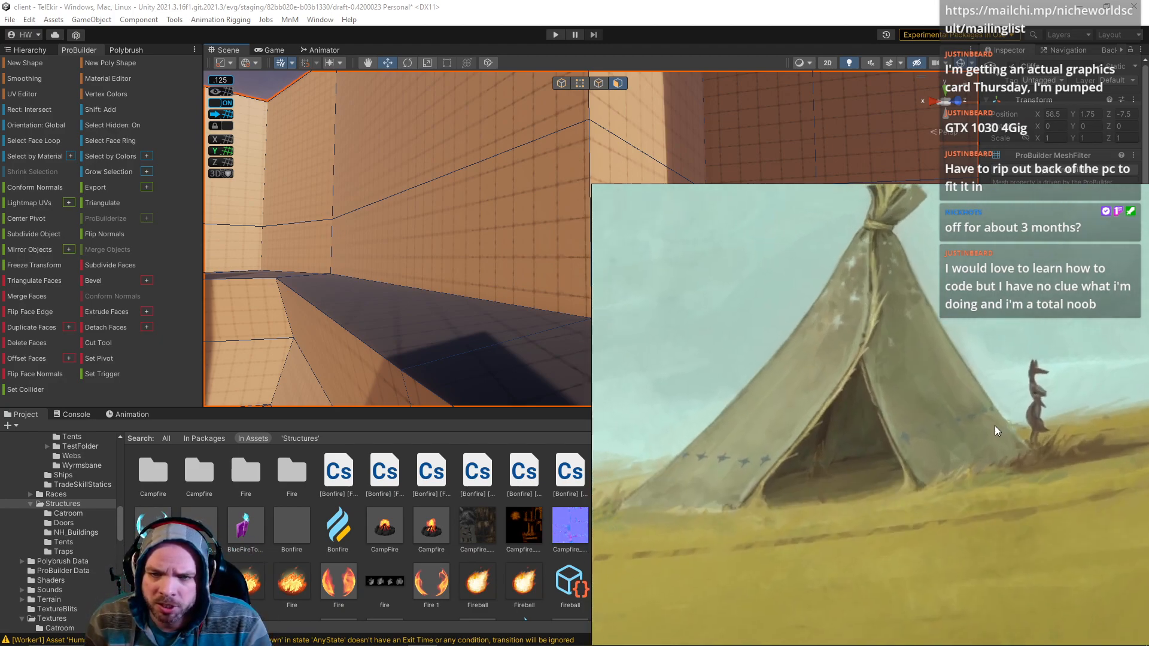
scroll(862, 484, "down", 1)
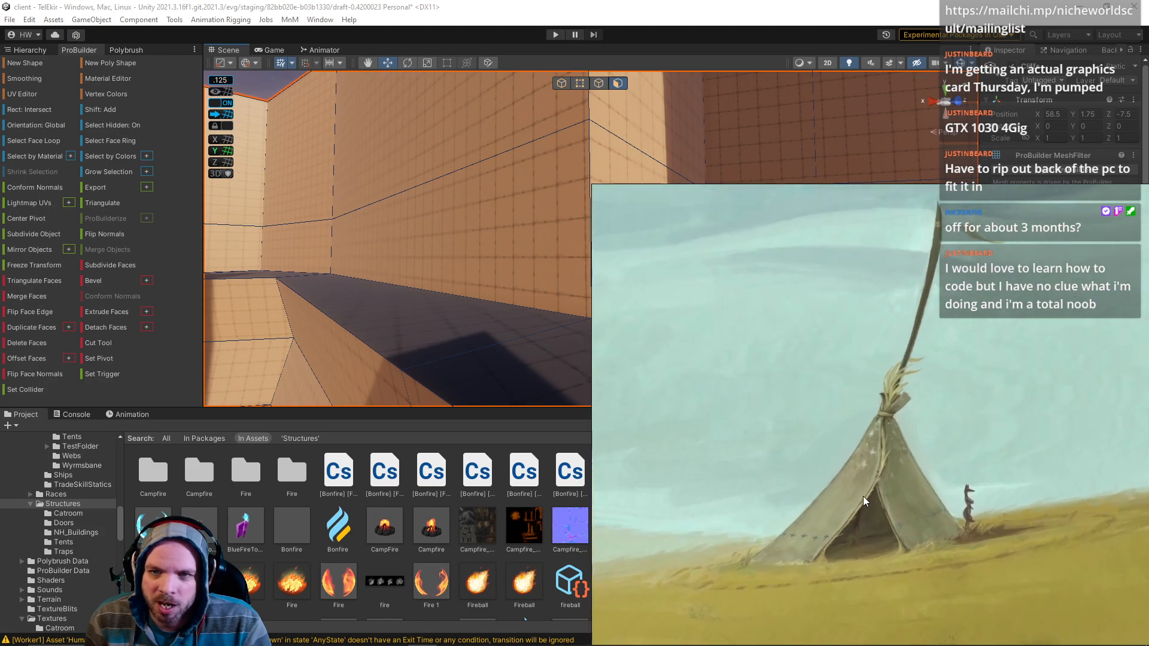
scroll(892, 468, "down", 3)
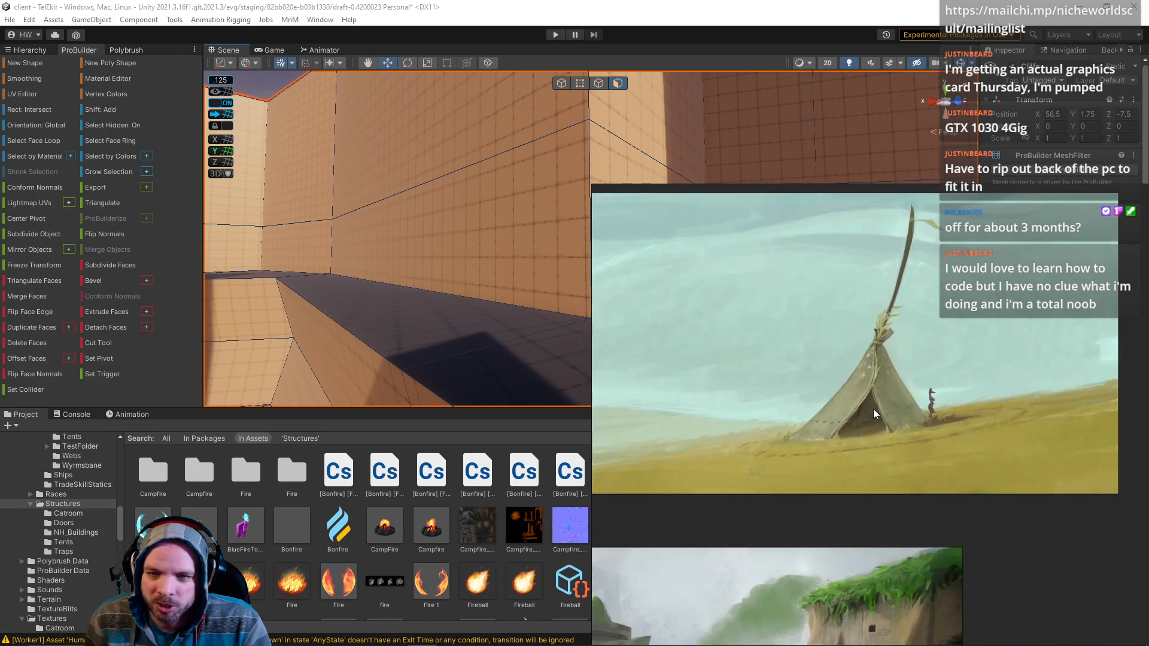
scroll(946, 424, "up", 3)
scroll(897, 387, "down", 1)
scroll(1146, 388, "down", 2)
mouse_move(1148, 388)
right_mouse_down()
mouse_move(1148, 377)
mouse_move(1065, 408)
right_mouse_up()
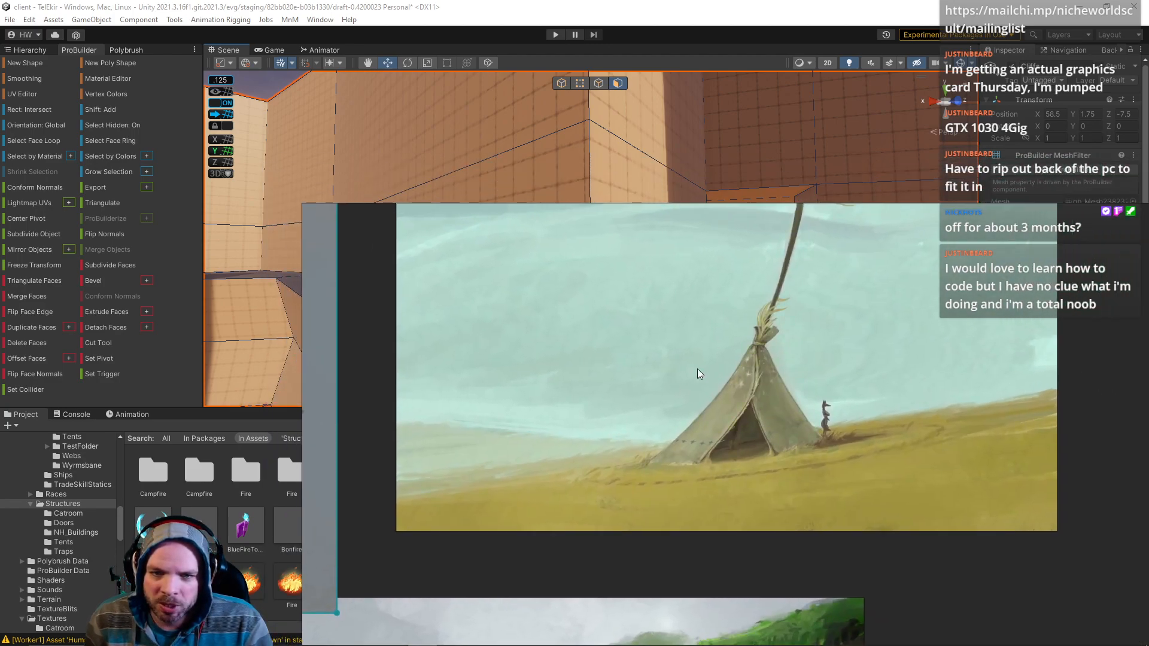
Step: Pick the thatched tower painting on the concept art board and examine its hut, windows and ladder
scroll(909, 494, "down", 3)
middle_click_drag(852, 519, 910, 436)
left_click_drag(571, 394, 571, 370)
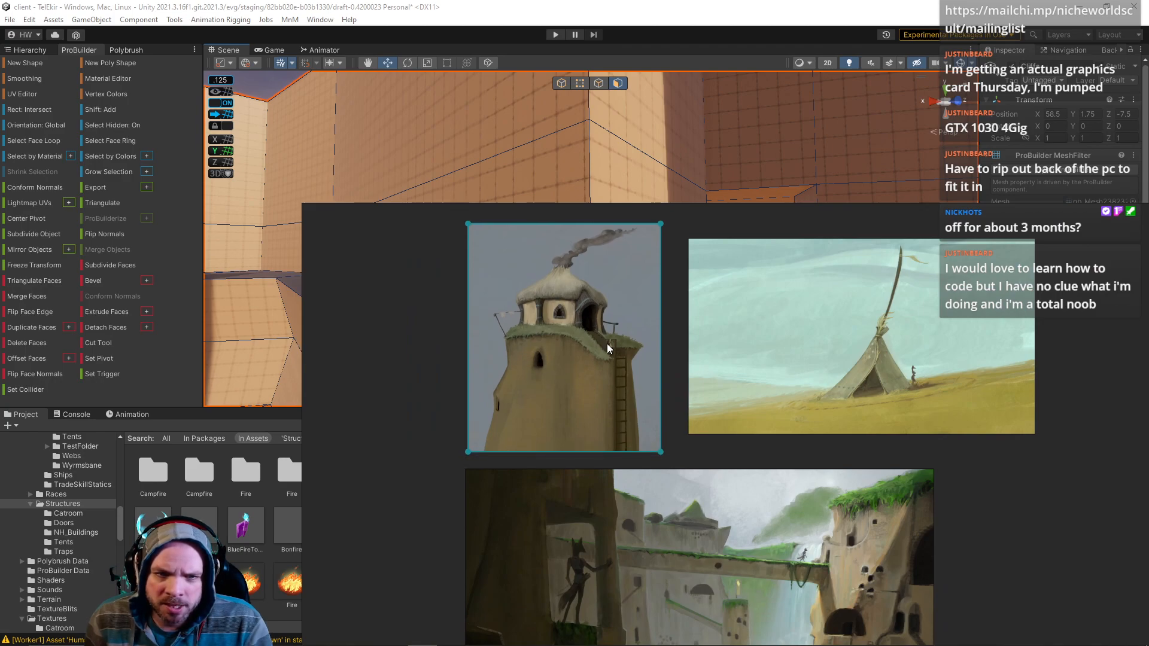
right_click_drag(591, 323, 689, 349)
scroll(694, 350, "up", 3)
scroll(682, 344, "up", 5)
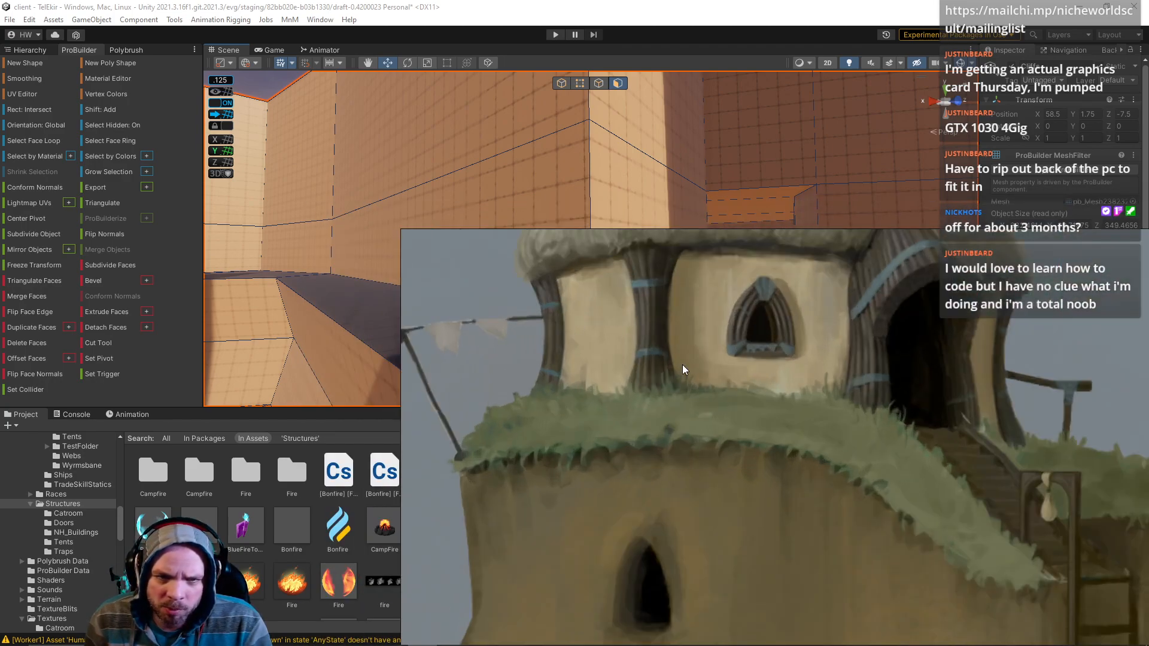
scroll(684, 314, "down", 5)
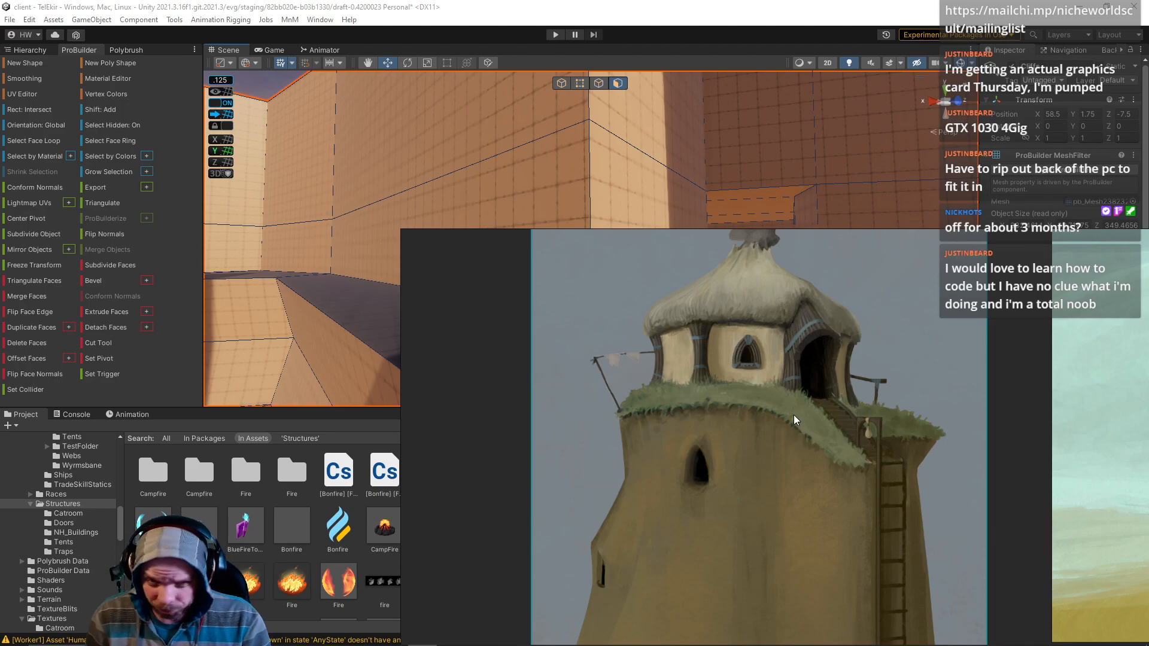
scroll(787, 376, "down", 4)
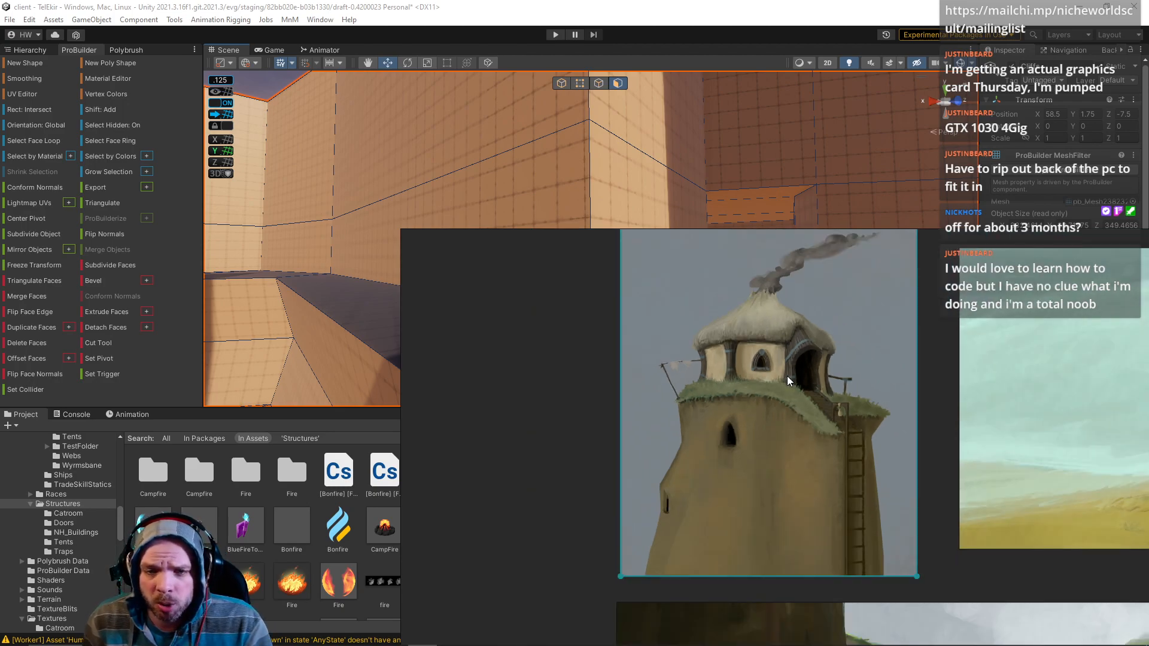
Step: Select the Cliffs wall face at floor level inside the enclosed canyon area and look over the surrounding walls
right_click_drag(945, 316, 1148, 328)
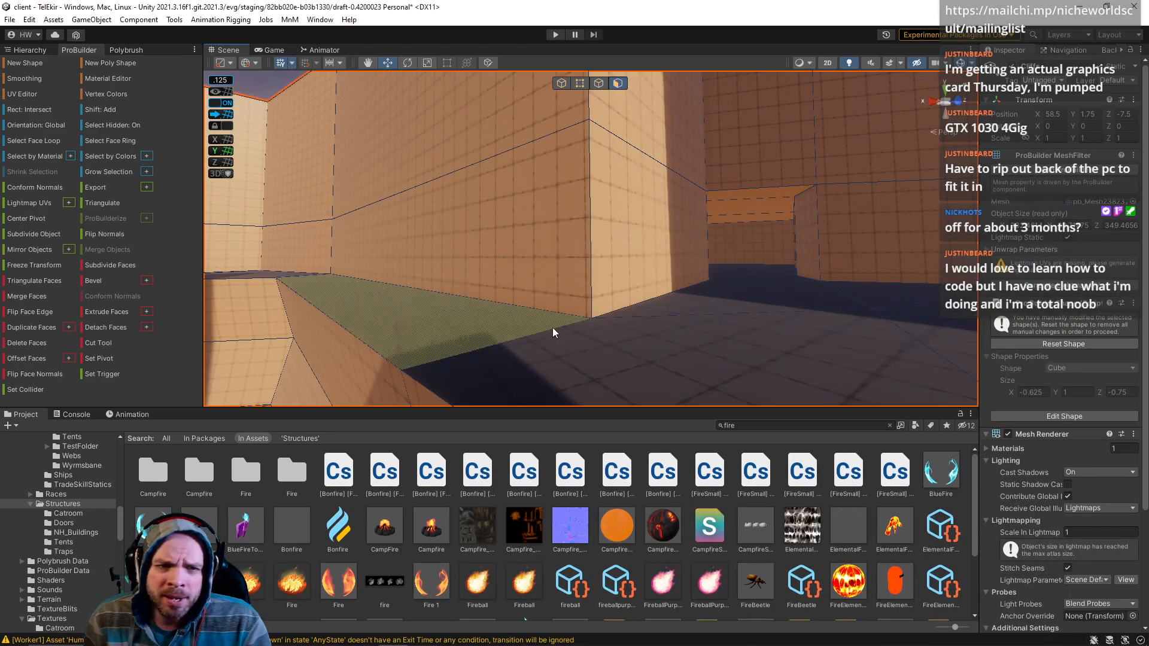
right_click_drag(552, 328, 425, 235)
left_click(638, 155)
right_click_drag(637, 155, 117, 262)
key("w")
right_click_drag(564, 293, 529, 324)
left_click(539, 239)
right_click_drag(546, 274, 496, 156)
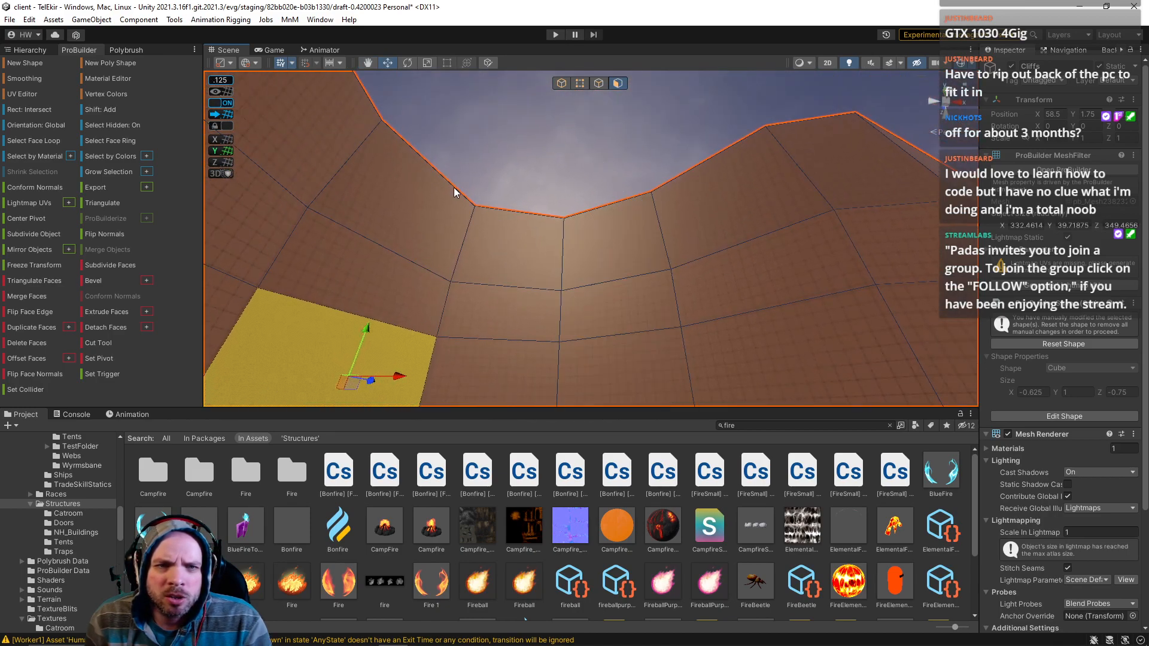
right_click_drag(541, 202, 470, 301)
Step: Review the thatched tower painting again as reference for the enclosed canyon area
right_click_drag(1148, 257, 535, 331)
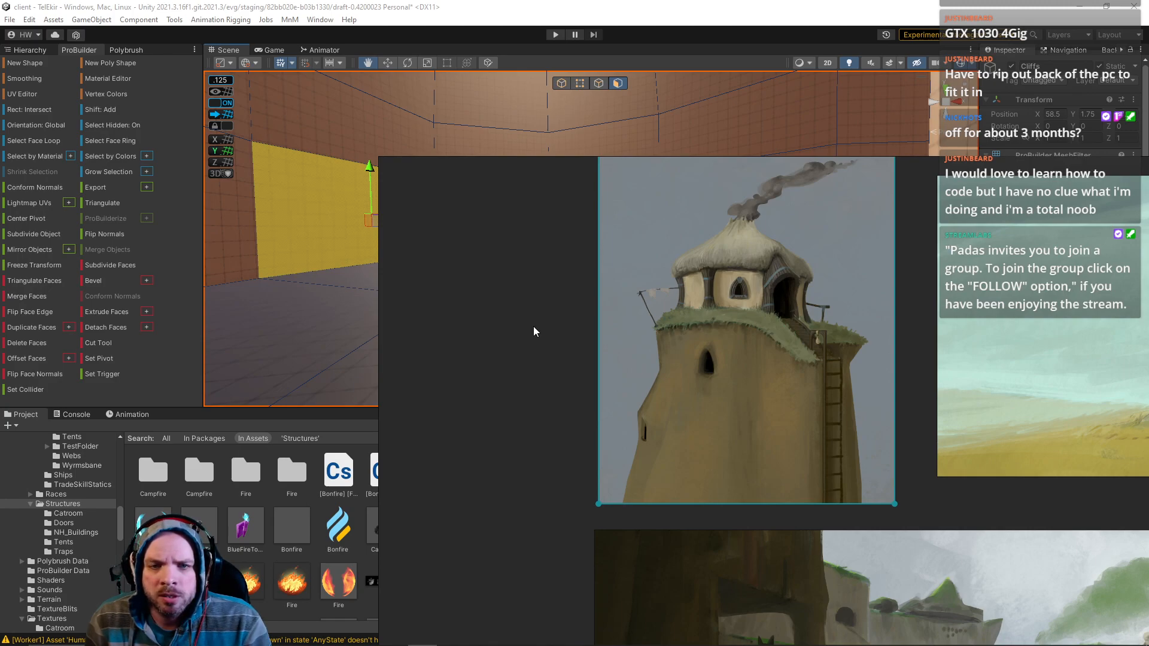
scroll(534, 332, "down", 1)
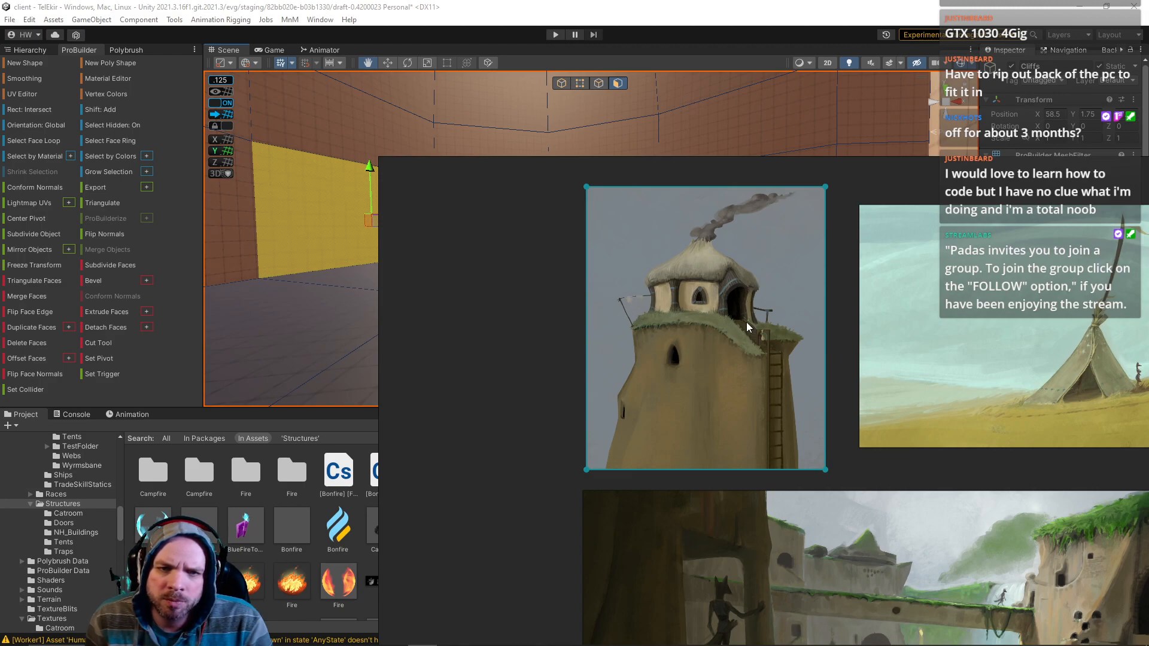
right_click_drag(503, 338, 480, 320)
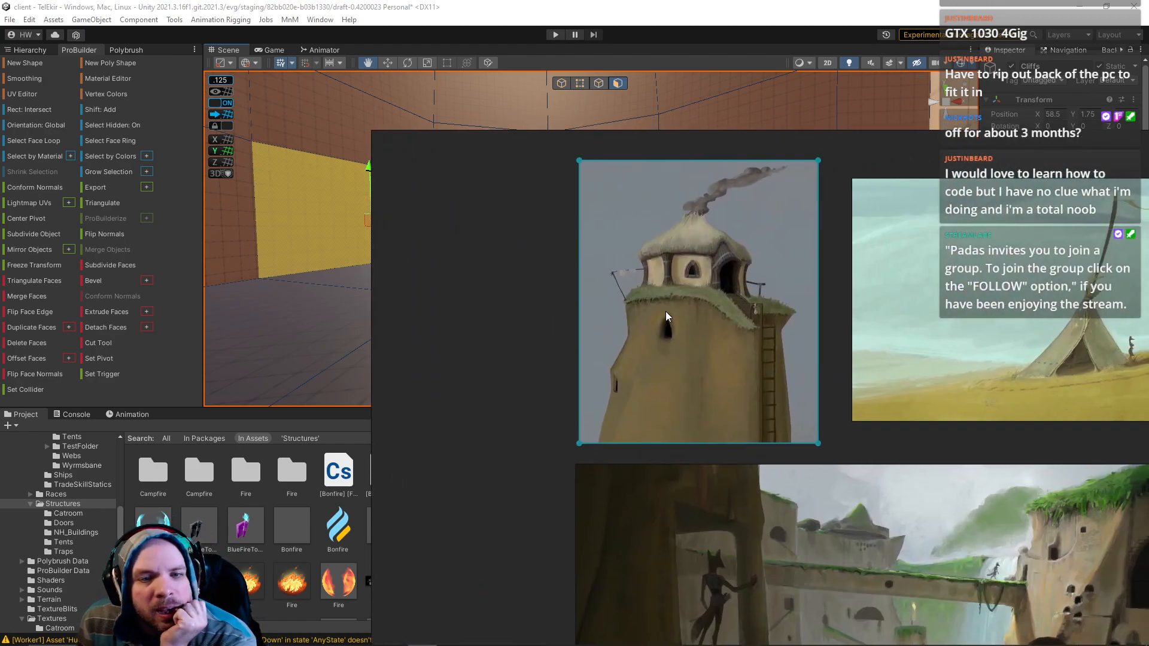
scroll(672, 345, "up", 2)
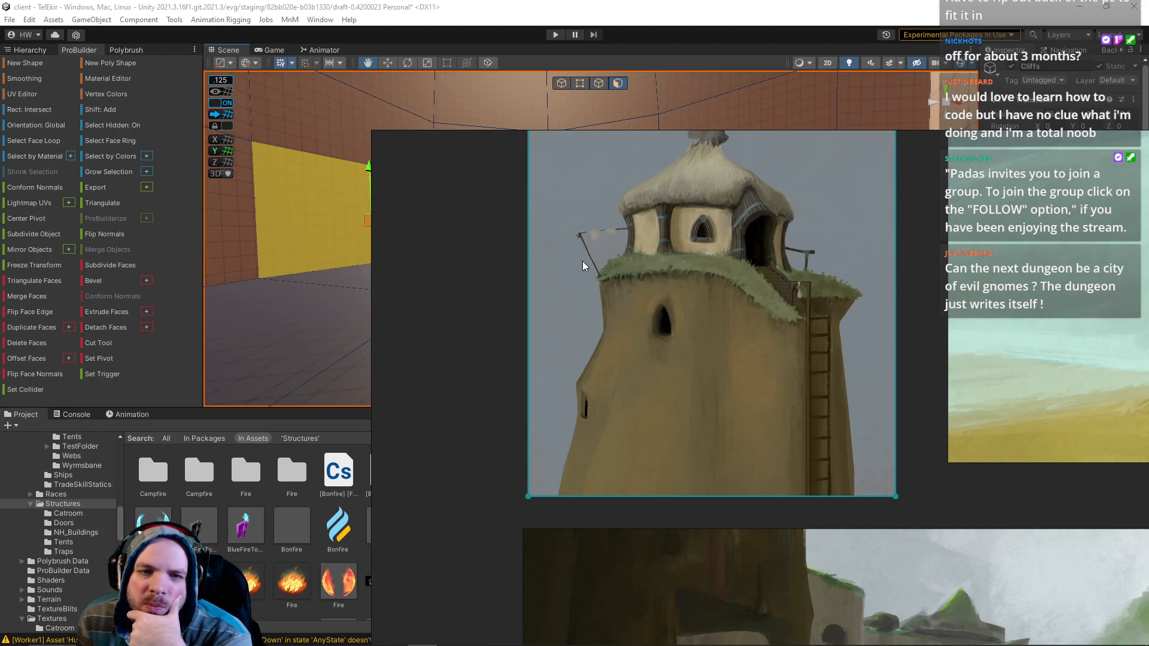
right_click_drag(918, 226, 1148, 173)
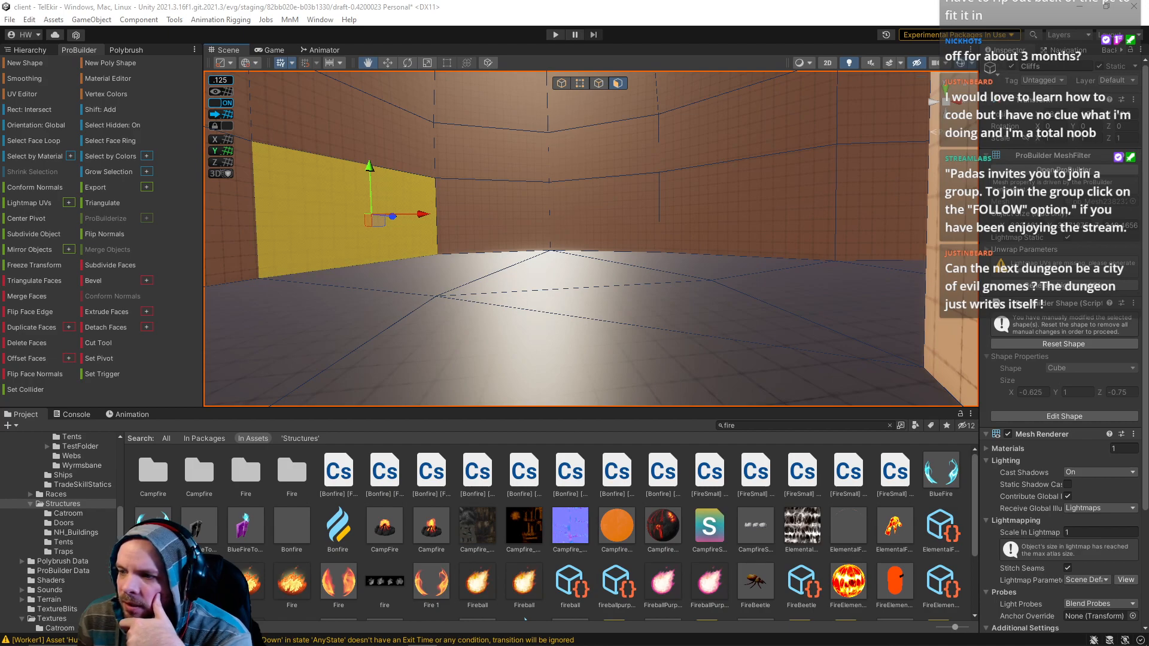
Step: Compare the enclosed canyon area with the concept painting of the cliff dwellings, stone bridge and waterfall
right_click_drag(1148, 314, 556, 288)
scroll(526, 484, "down", 3)
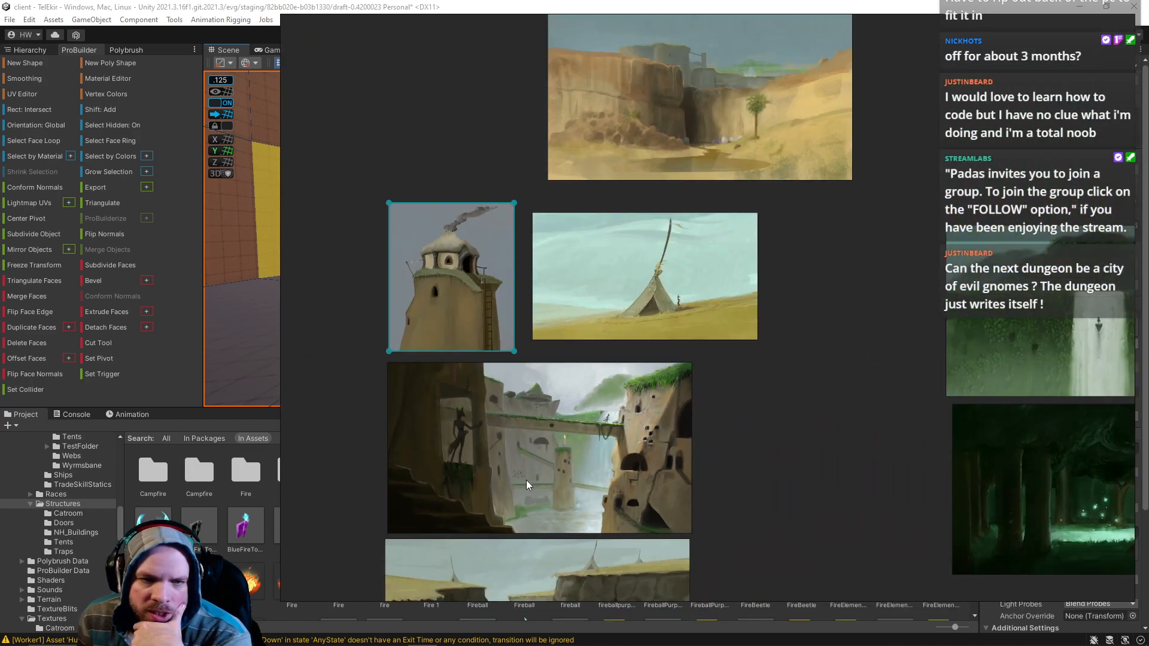
scroll(623, 488, "up", 3)
middle_click_drag(702, 469, 741, 408)
right_click_drag(921, 316, 1148, 316)
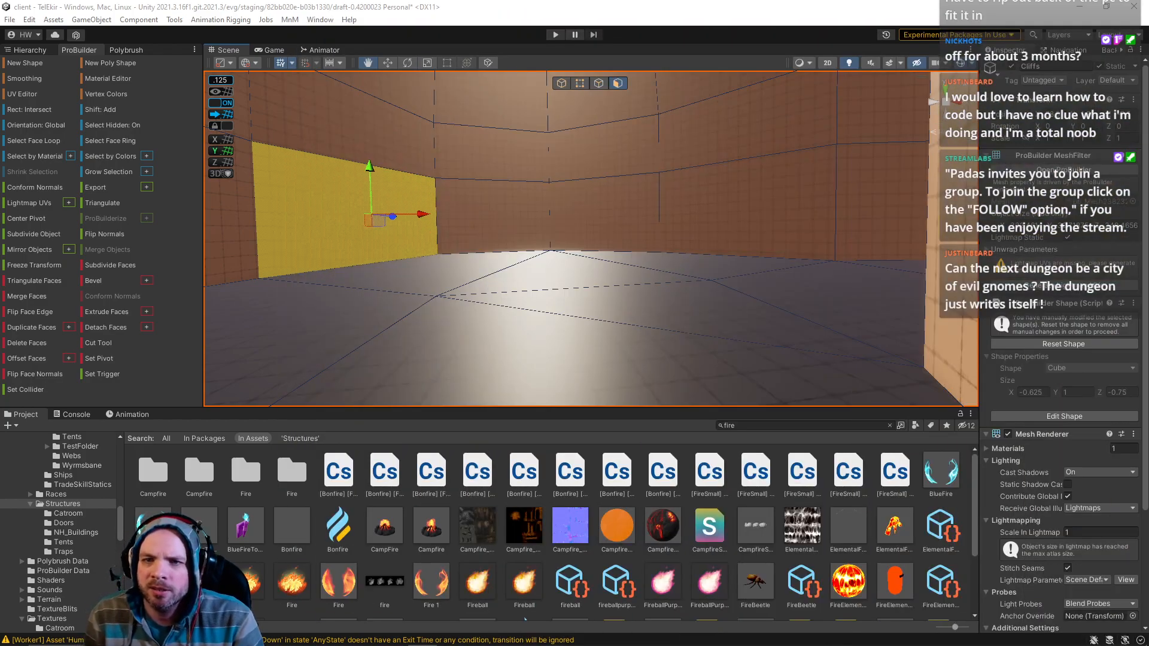
right_click_drag(737, 283, 1122, 331)
key("w")
right_click_drag(1148, 383, 887, 417)
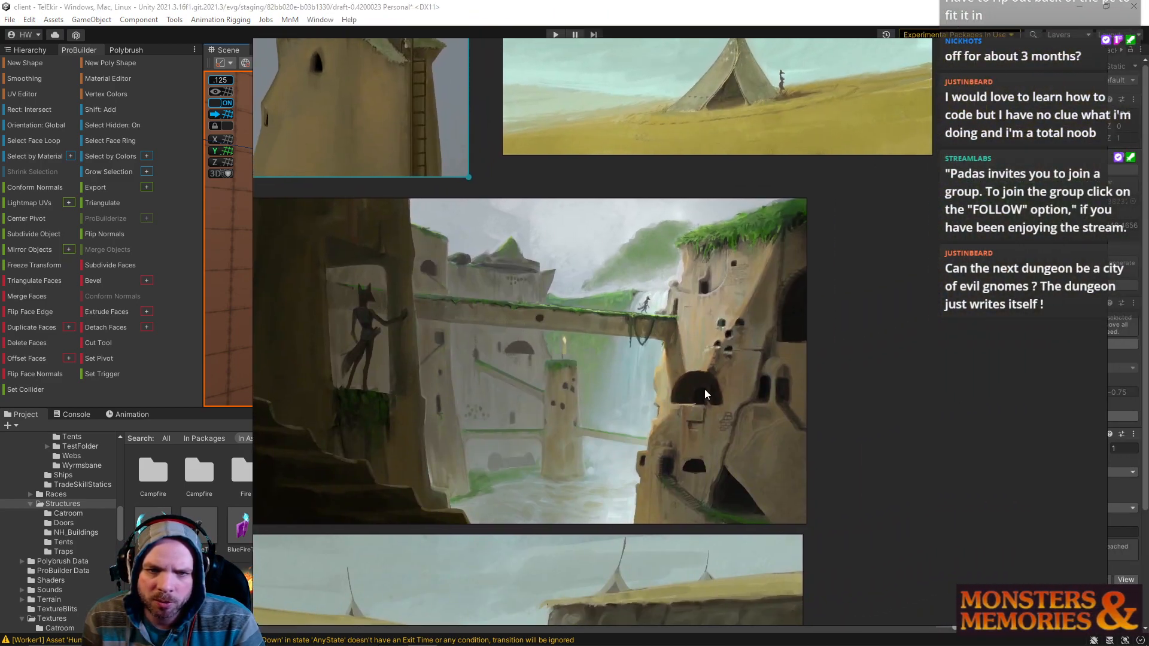
Step: Examine the cliff dwelling painting's rock-cut openings, carved stairs, central pillar and connecting bridges
scroll(704, 389, "up", 5)
middle_click_drag(732, 438, 718, 403)
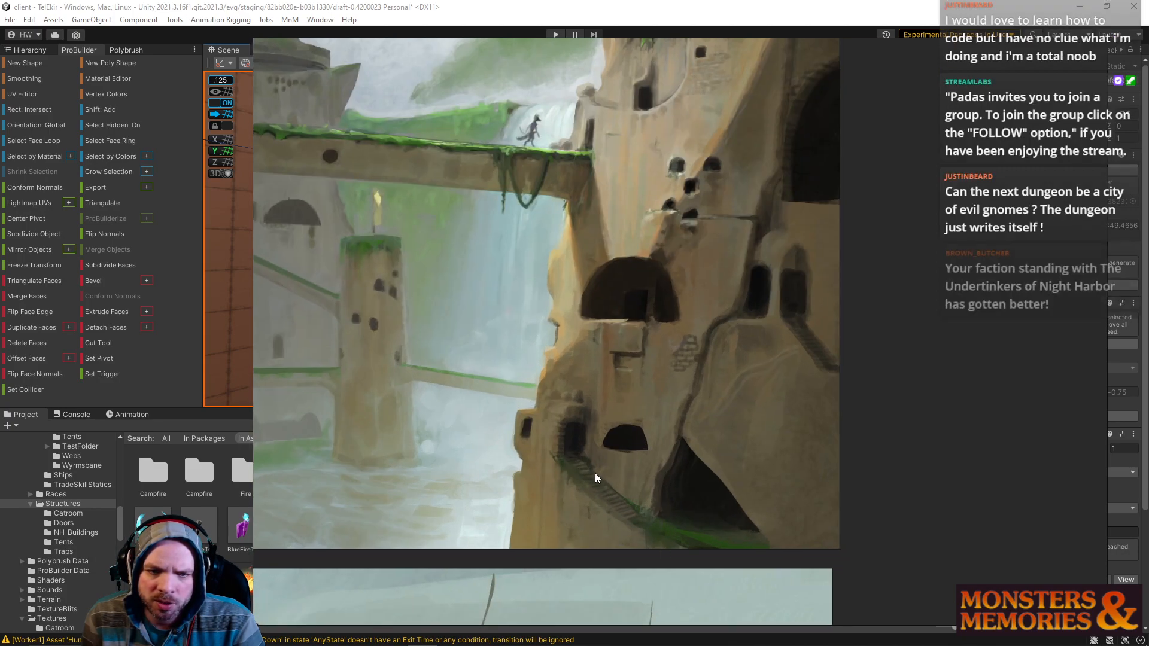
right_click_drag(739, 370, 637, 412)
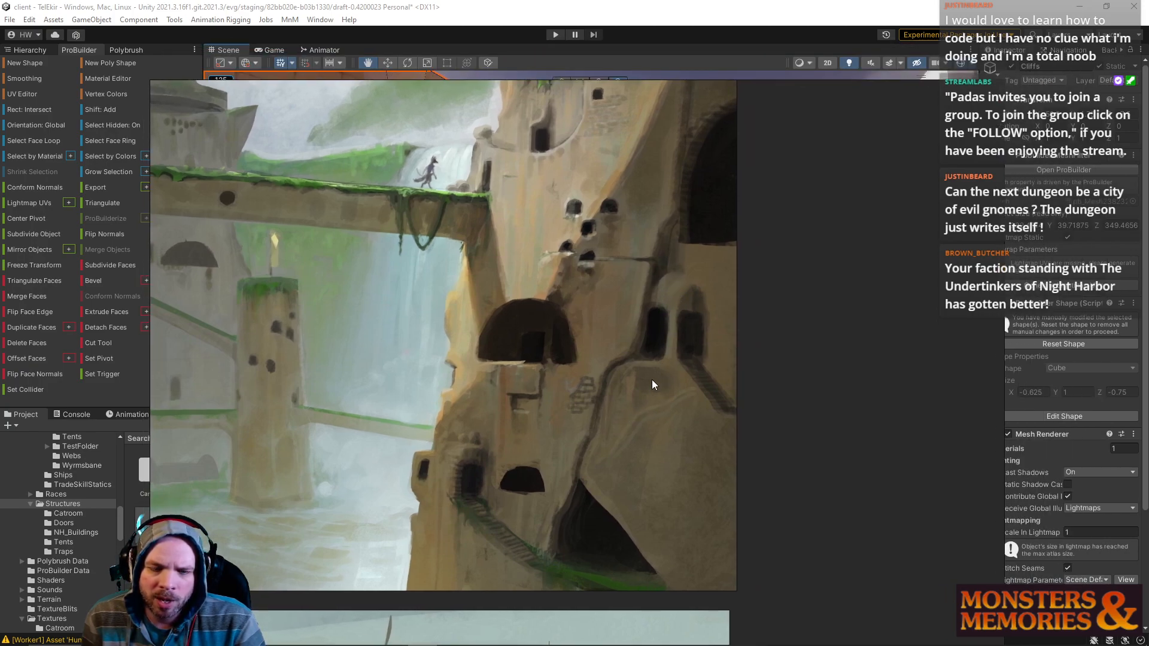
right_click_drag(571, 321, 700, 422)
scroll(611, 394, "down", 5)
middle_click_drag(534, 408, 701, 372)
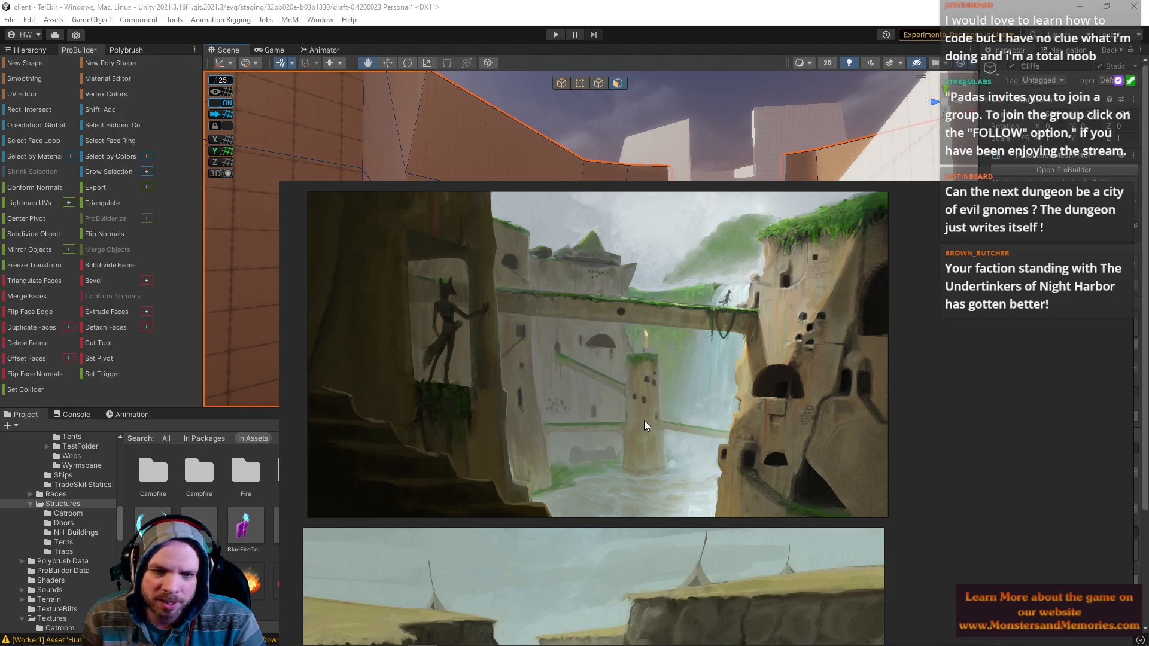
scroll(637, 424, "up", 5)
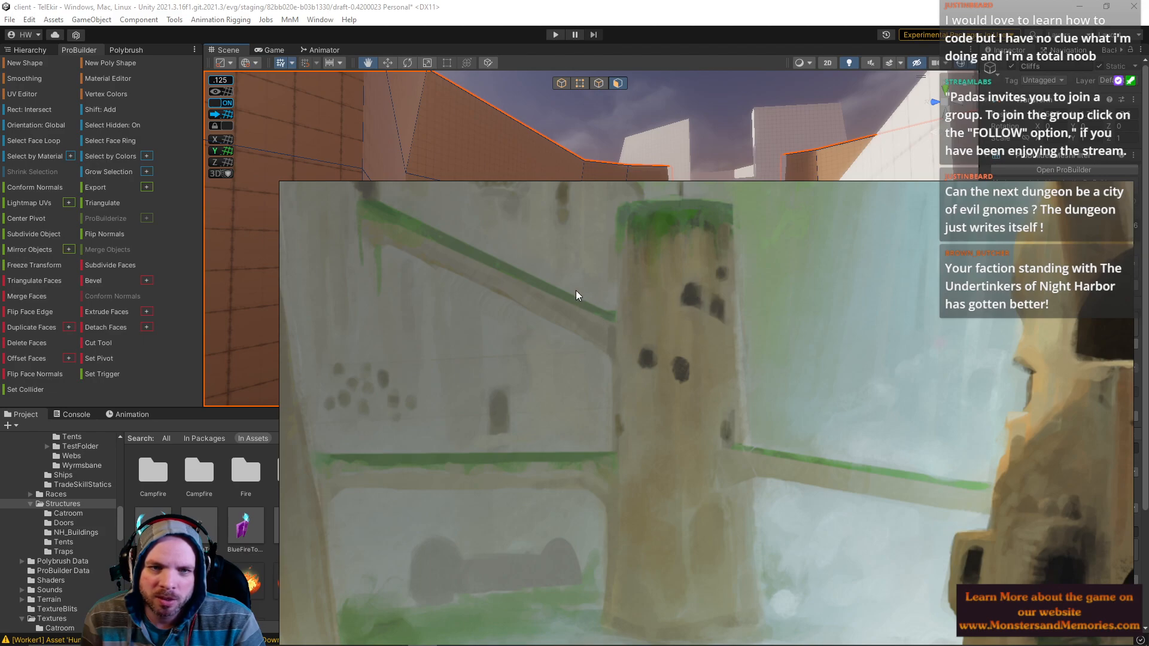
right_click_drag(710, 338, 717, 409)
scroll(671, 407, "down", 2)
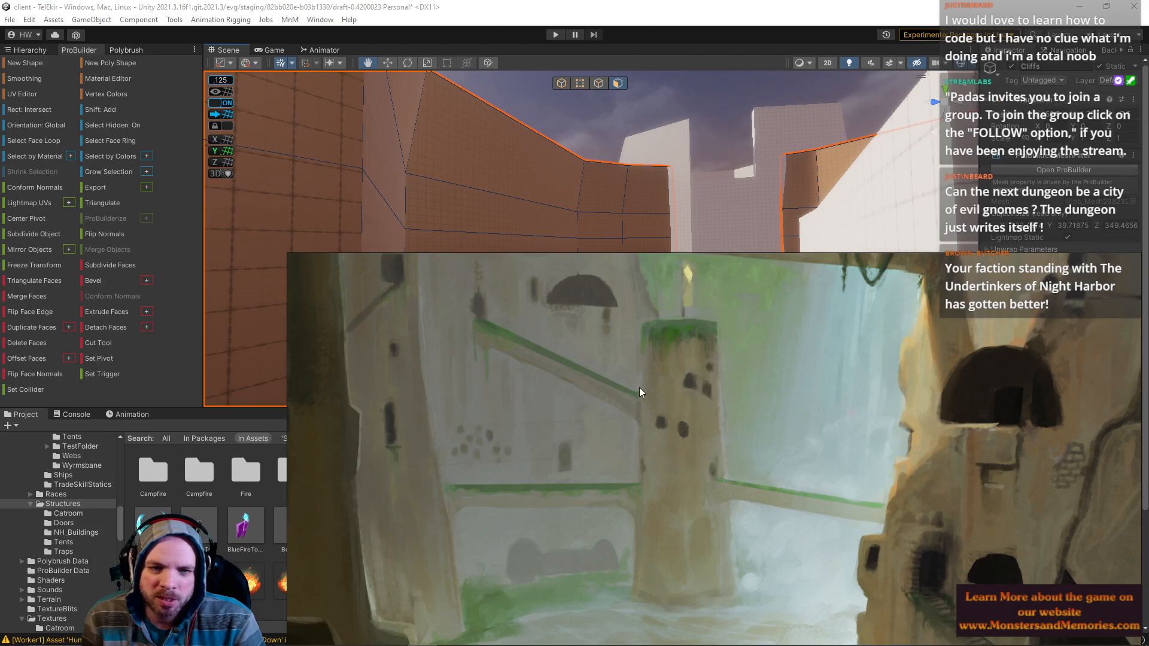
scroll(691, 494, "down", 2)
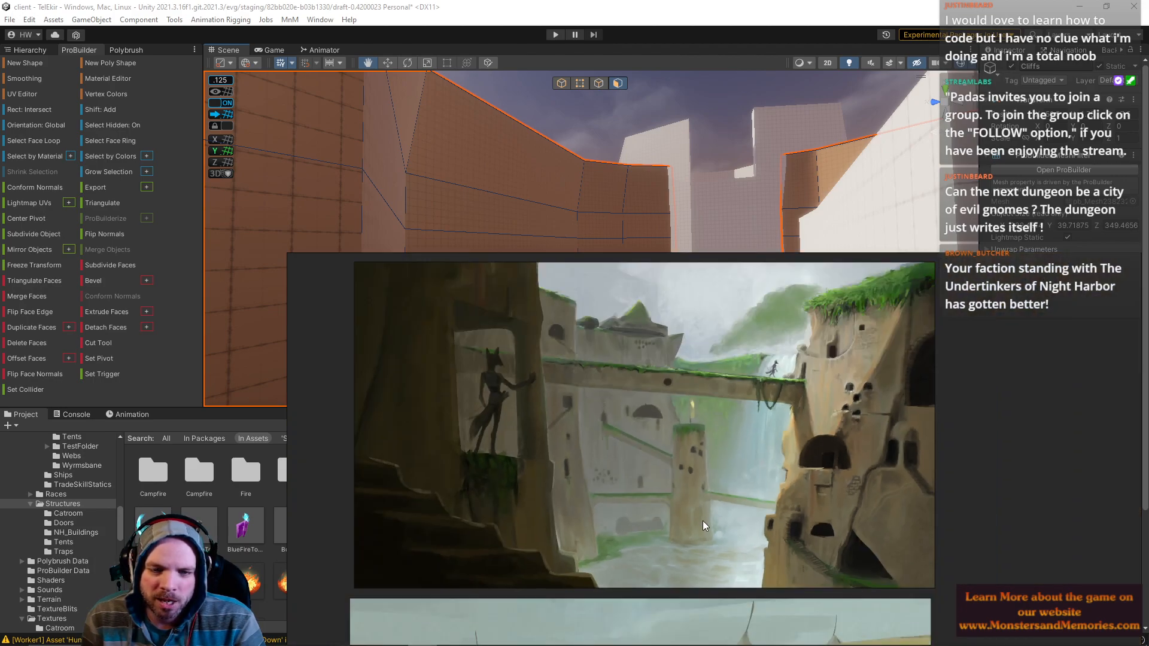
middle_click_drag(703, 521, 698, 472)
Step: Compare the painting's stone bridge and grassy cliff top with the other concept images across the reference board
scroll(625, 483, "down", 2)
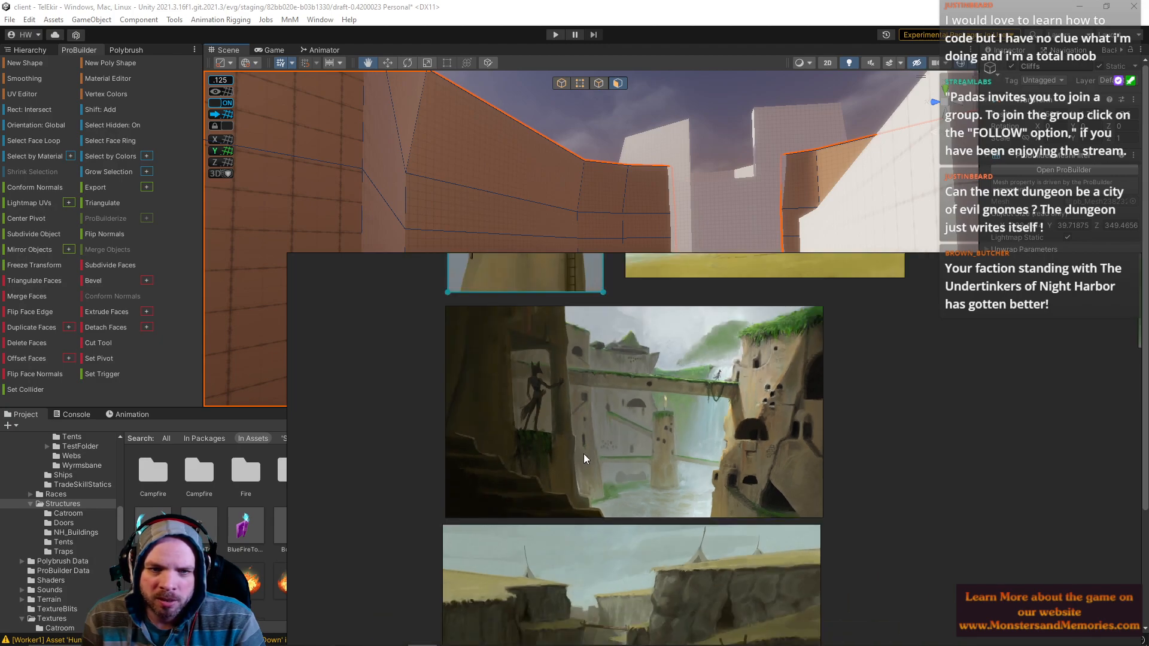
scroll(694, 471, "down", 2)
middle_click_drag(868, 477, 592, 503)
scroll(687, 453, "down", 2)
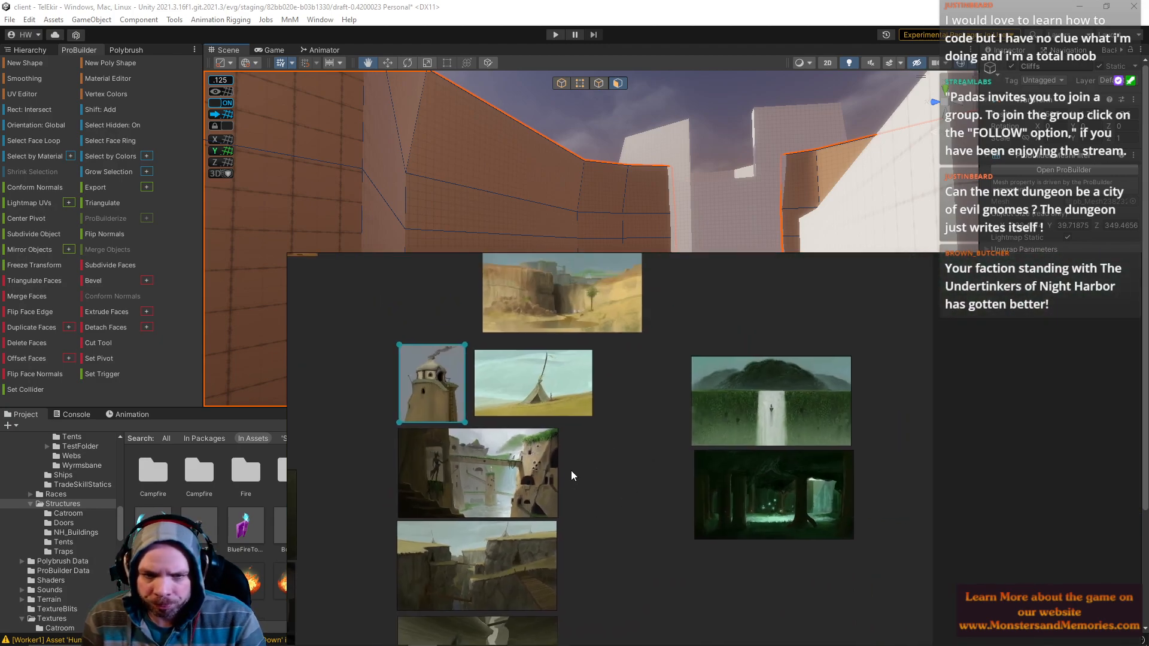
scroll(475, 460, "up", 6)
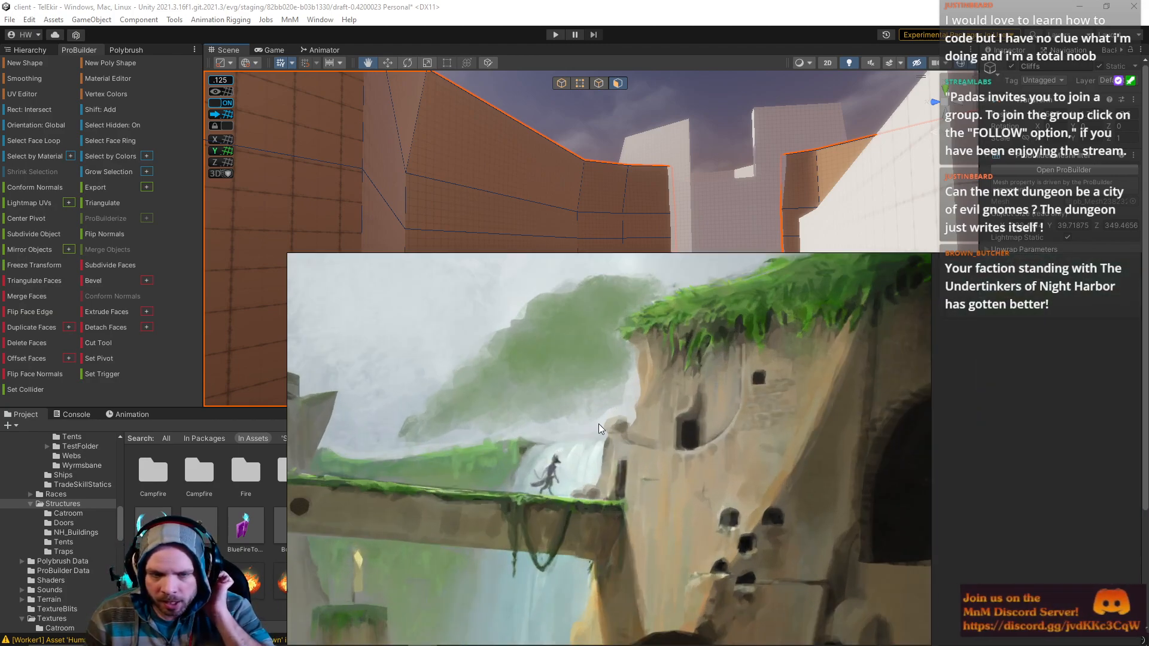
scroll(529, 428, "down", 3)
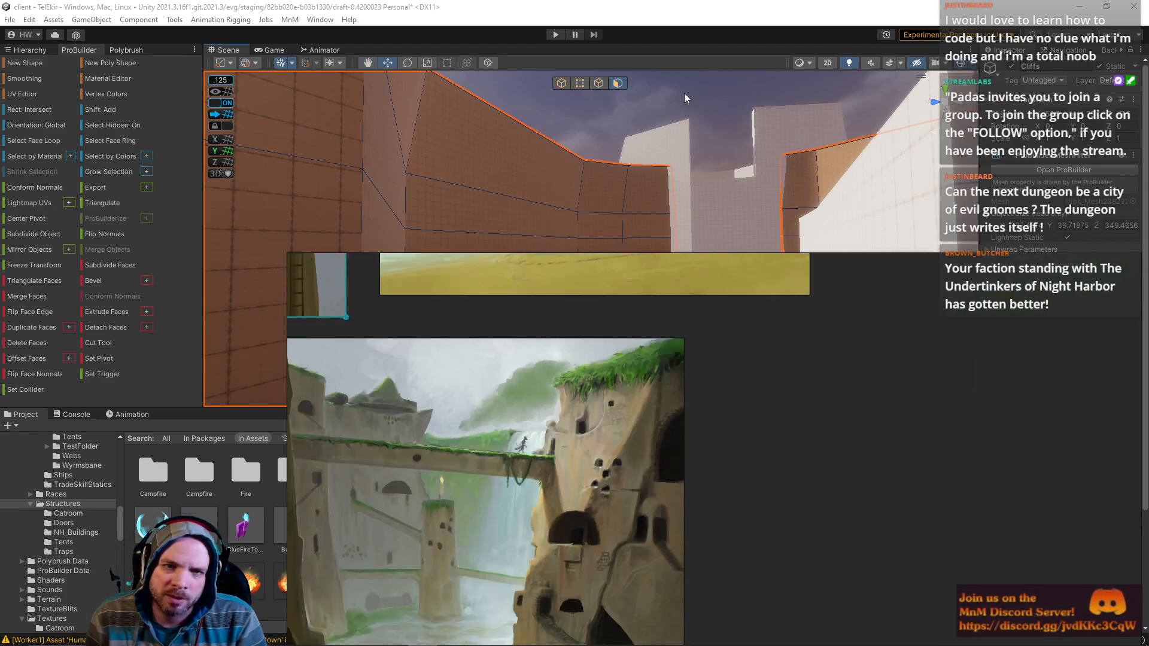
mouse_move(882, 444)
middle_mouse_down()
mouse_move(788, 424)
mouse_move(804, 433)
mouse_move(666, 448)
middle_mouse_up()
scroll(795, 426, "down", 4)
mouse_move(803, 424)
middle_mouse_down()
mouse_move(821, 393)
mouse_move(687, 482)
middle_mouse_up()
scroll(450, 421, "up", 6)
scroll(815, 392, "down", 1)
middle_click_drag(917, 440, 637, 446)
scroll(781, 410, "down", 2)
middle_click_drag(709, 343, 678, 369)
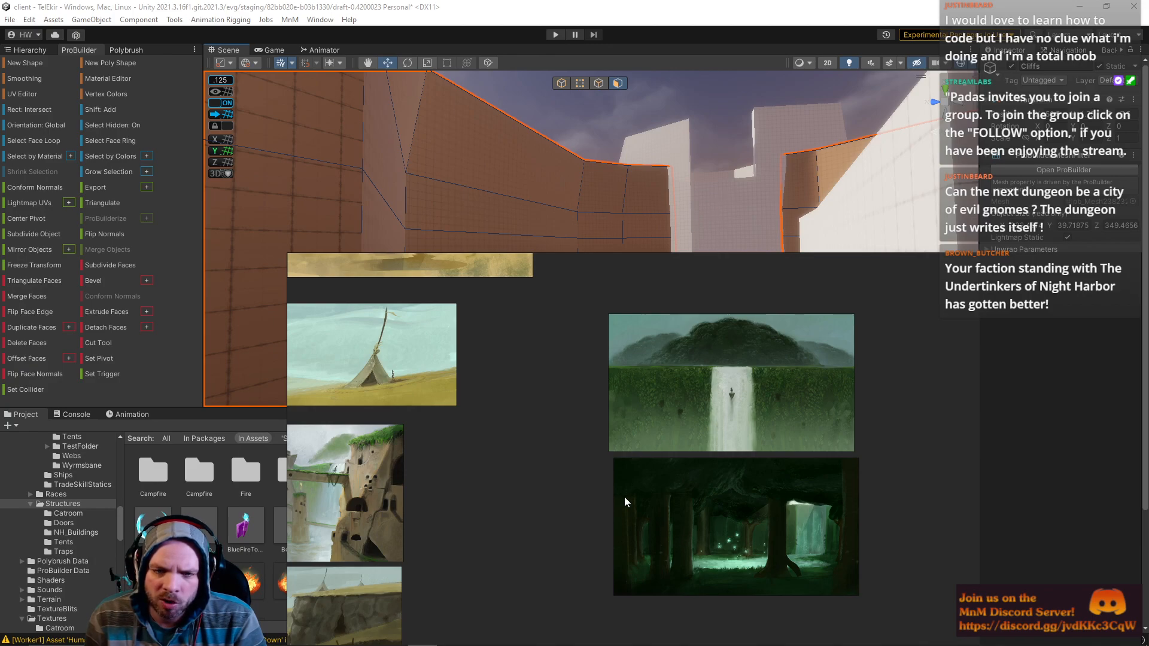
Step: Survey the whole reference board and examine the dark forest cave and the jungle waterfall painting with the floating figure
scroll(623, 502, "down", 3)
scroll(756, 410, "up", 1)
middle_click_drag(756, 410, 745, 497)
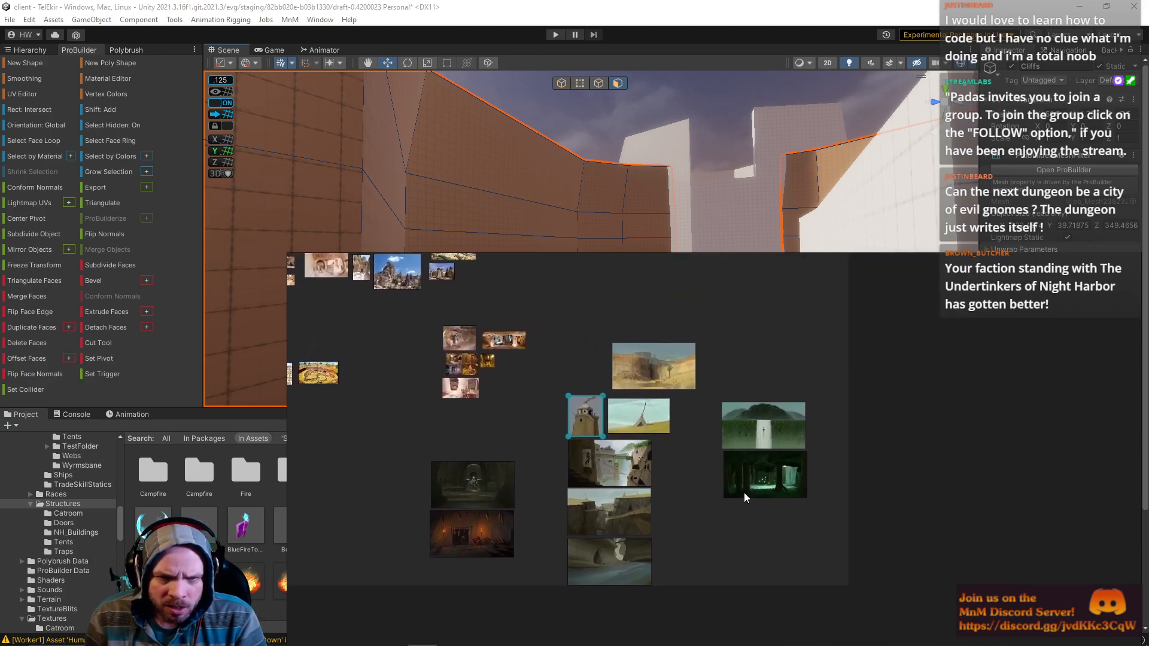
middle_click_drag(598, 565, 608, 522)
left_click_drag(471, 483, 503, 499)
left_click_drag(498, 451, 529, 461)
scroll(719, 454, "up", 1)
scroll(723, 452, "up", 2)
scroll(777, 427, "up", 3)
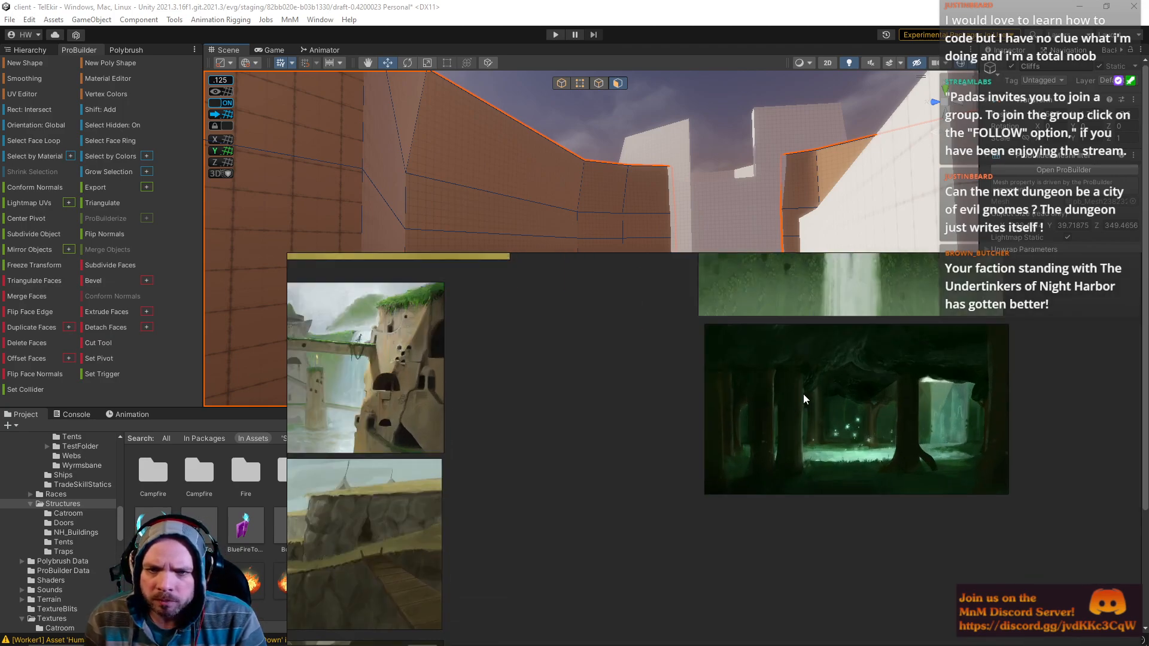
middle_click_drag(907, 367, 847, 570)
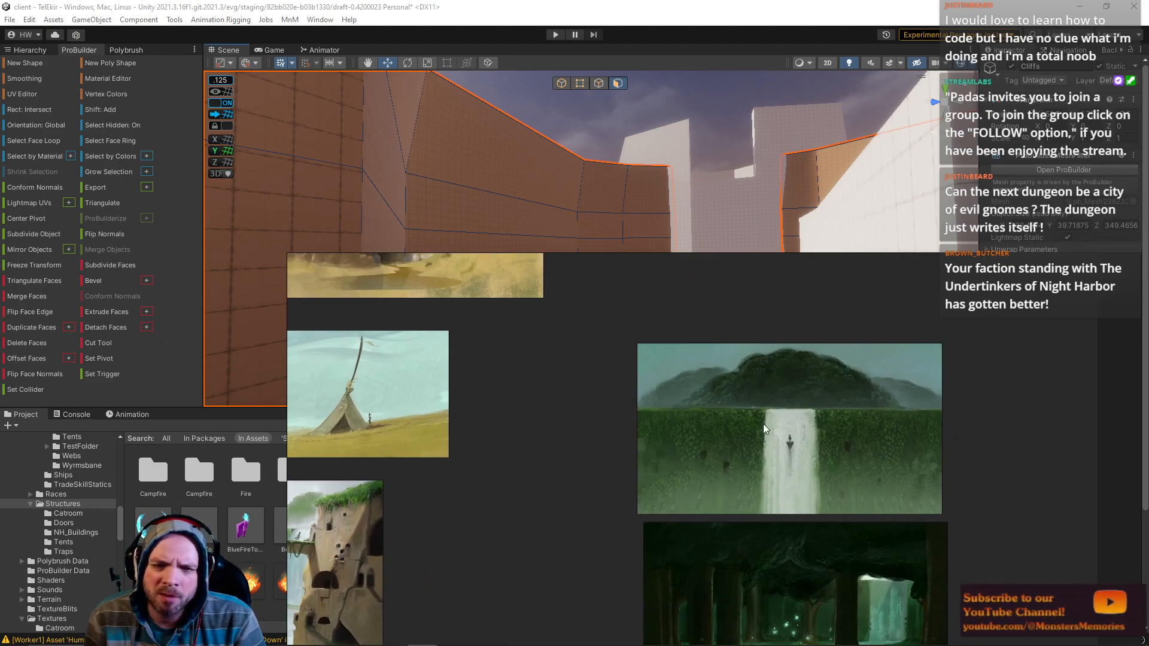
scroll(815, 429, "up", 4)
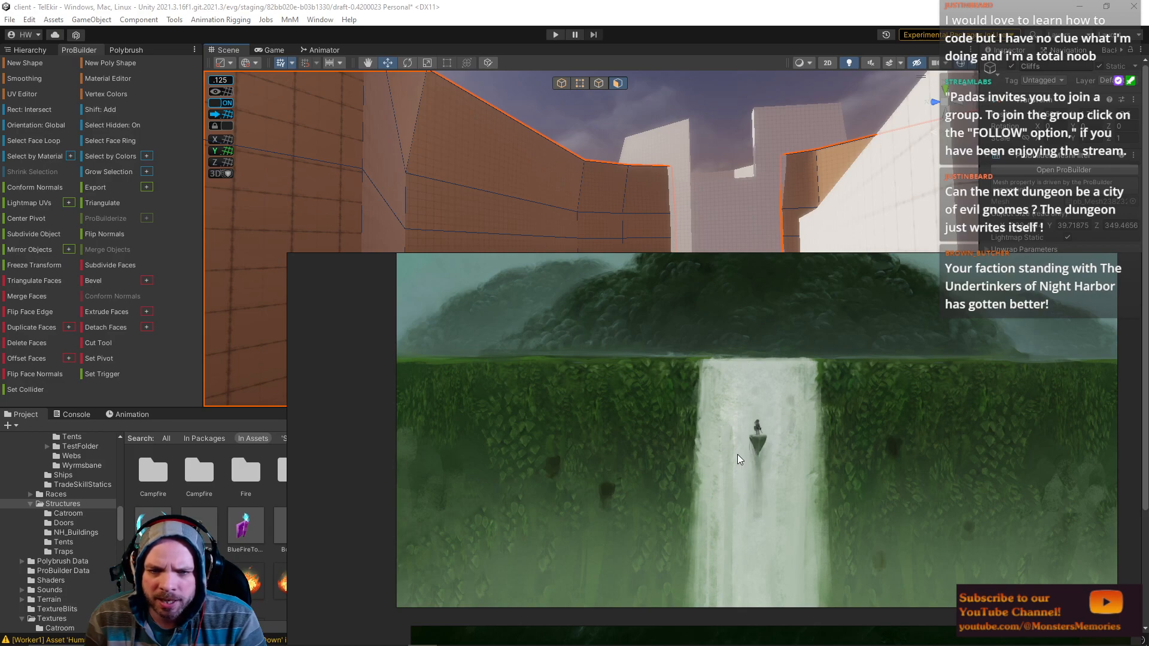
scroll(847, 403, "down", 3)
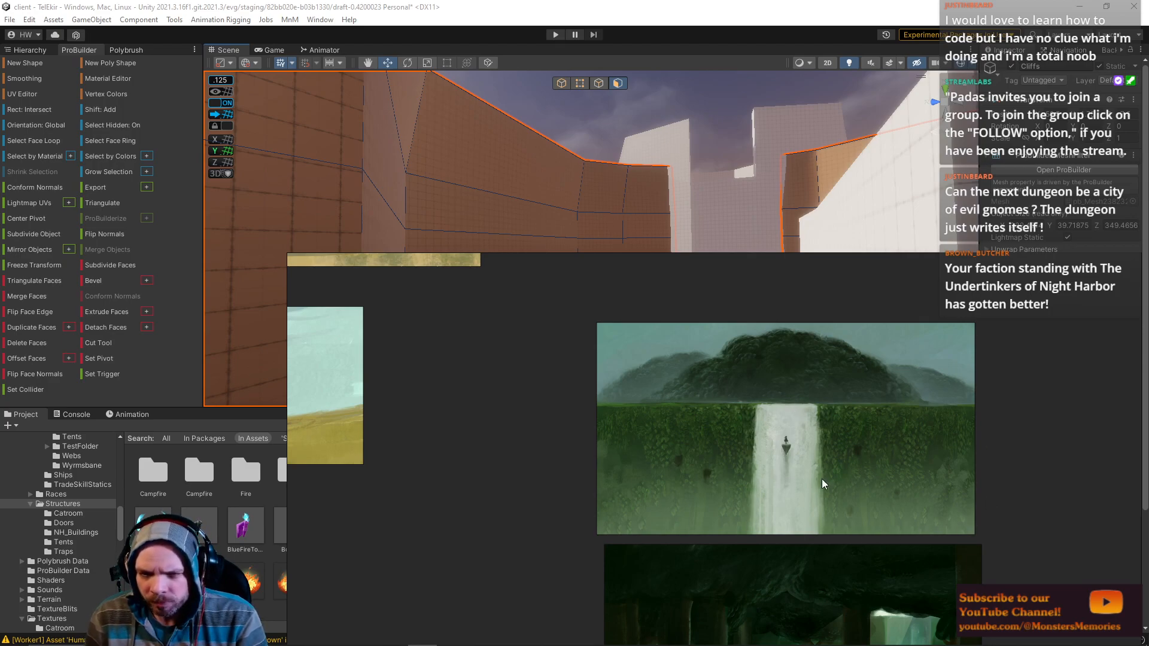
scroll(866, 495, "down", 5)
Step: Return to the Unity scene, undo the last action, and look along the canyon walls to the narrow side passage in object mode
right_click_drag(767, 304, 1148, 312)
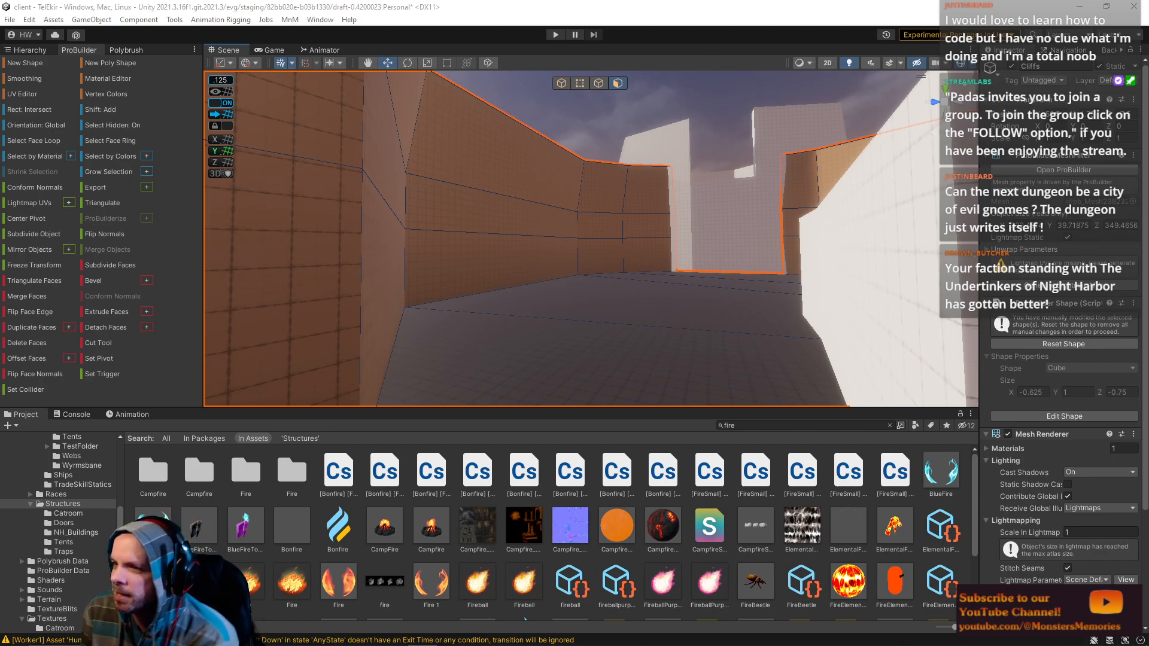
right_click_drag(765, 282, 748, 229)
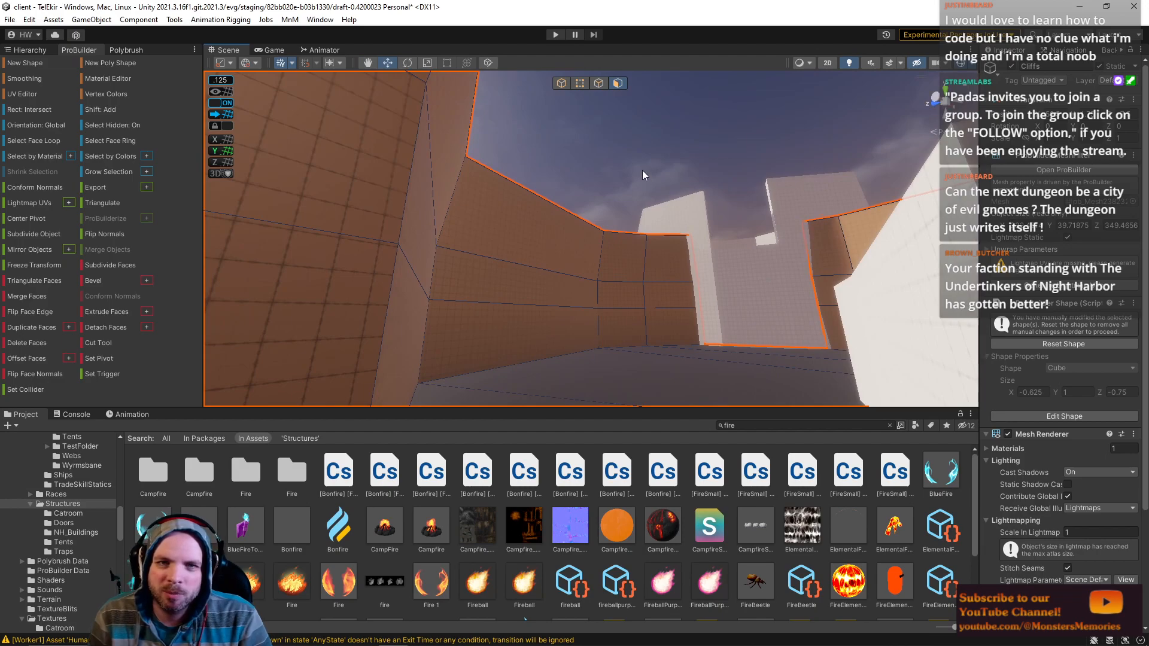
key("ctrl+z")
left_click(561, 84)
right_click_drag(693, 116, 596, 132)
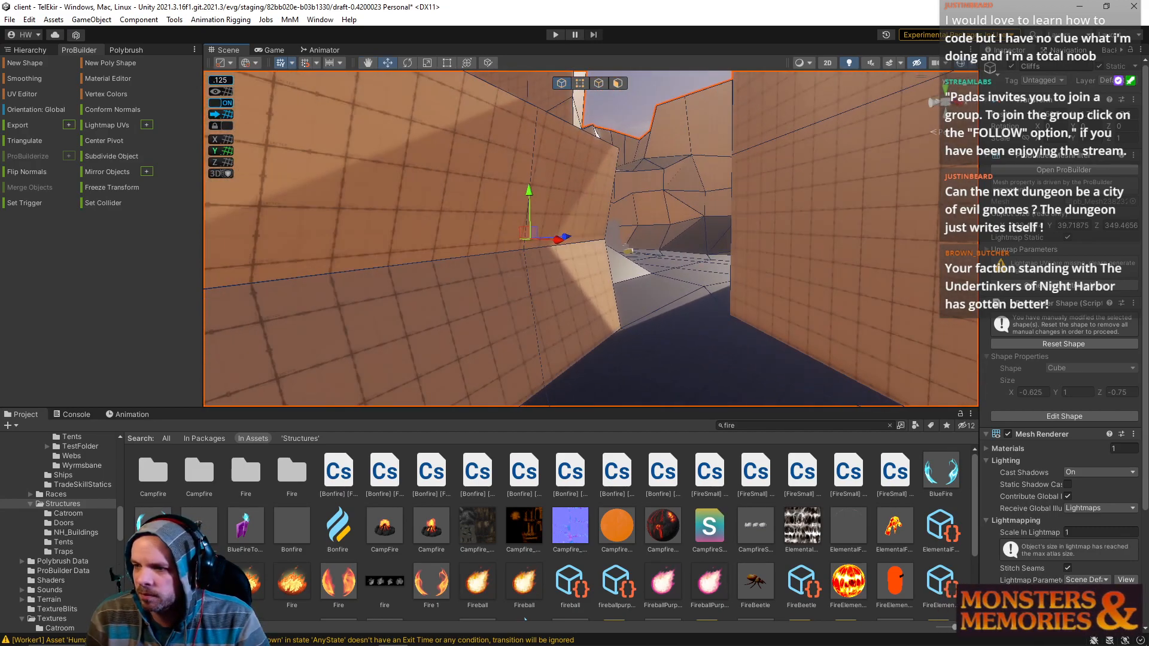
right_click_drag(618, 271, 419, 245)
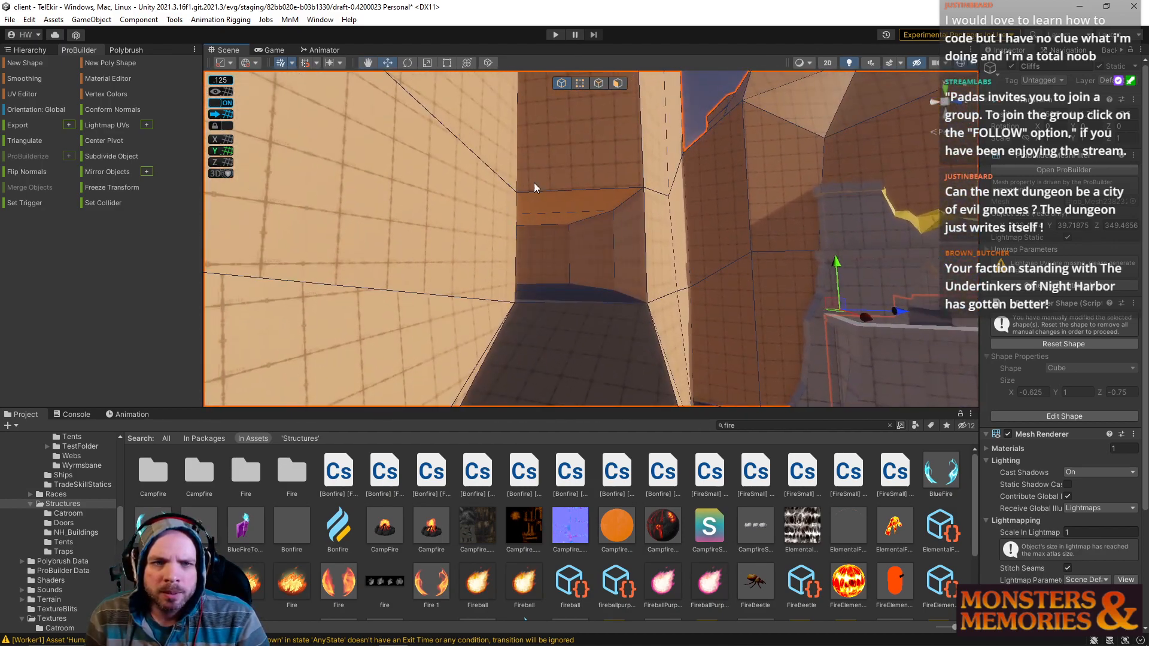
Step: Move an edge at the side passage's entrance inward to narrow the opening in the Cliffs mesh
left_click(618, 83)
left_click(605, 203)
mouse_move(608, 256)
right_mouse_down()
mouse_move(619, 274)
mouse_move(616, 263)
right_mouse_up()
left_click(599, 84)
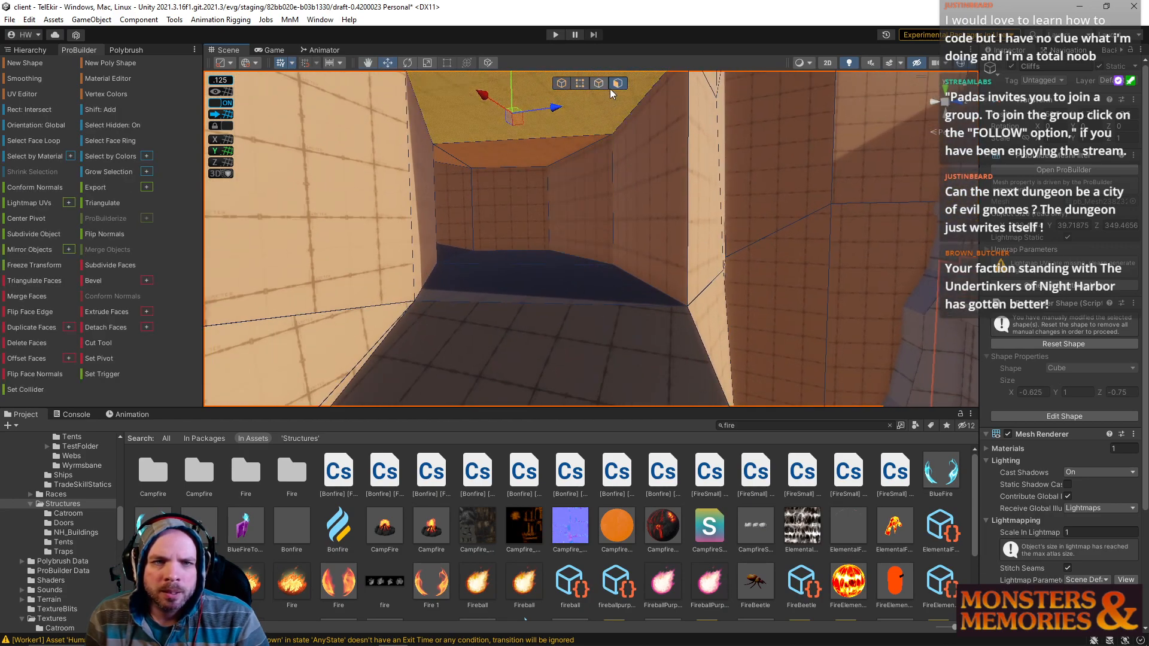
left_click(638, 191)
left_click_drag(637, 192, 637, 195, "alt")
right_click_drag(637, 195, 641, 258)
left_click_drag(687, 282, 591, 348)
right_click_drag(632, 336, 602, 282)
key("w")
key("l")
Step: Delete the distorted floor at the side passage's entrance and bridge the open edges to rebuild it
left_click(580, 333)
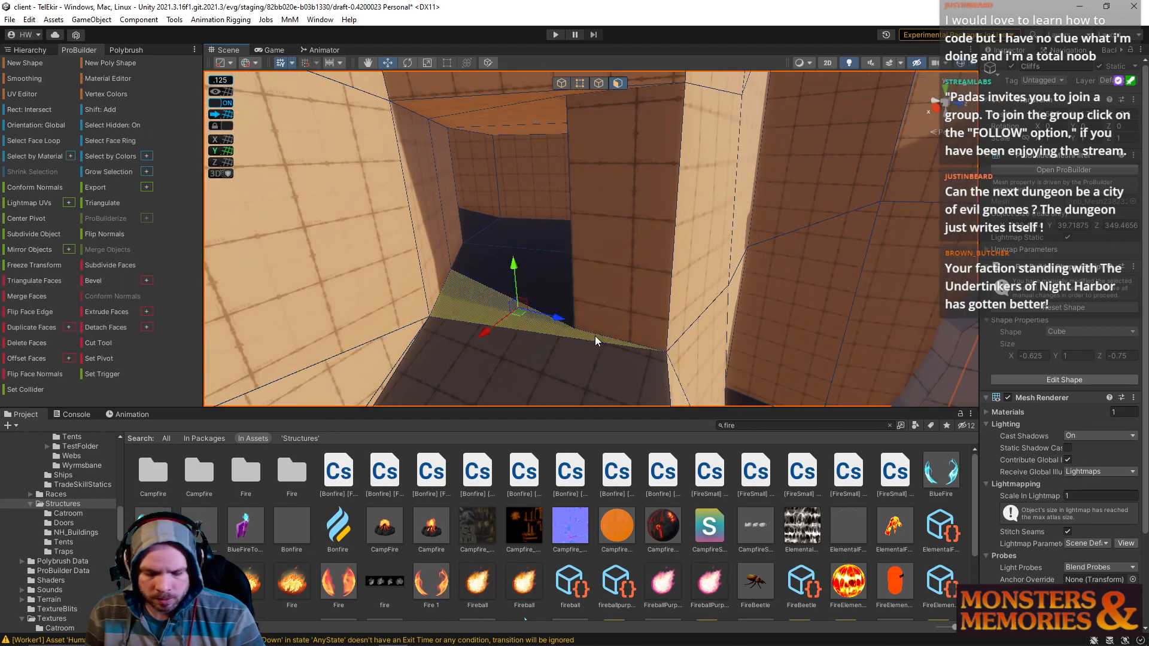
key("BackSpace")
right_click_drag(595, 300, 605, 267)
left_click(607, 74)
left_click(599, 83)
left_click(641, 284)
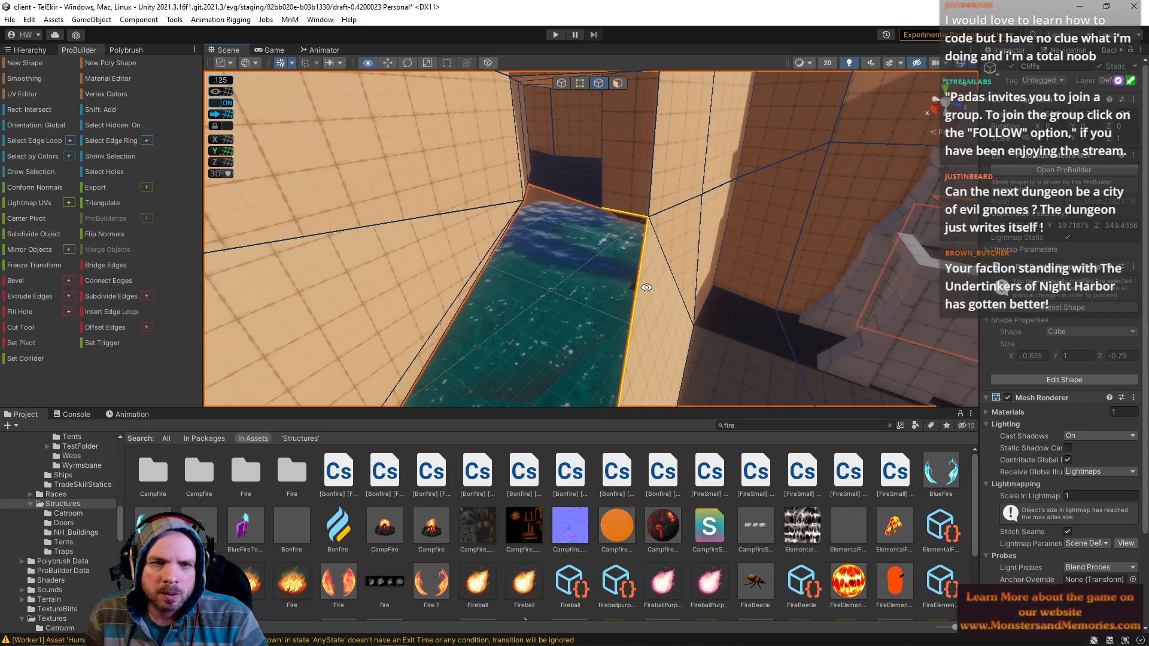
key("alt+b")
left_click(601, 231)
Step: Select the vertical edge of the narrowed passage entrance and shift it sideways
right_click_drag(493, 262, 570, 260)
right_click_drag(518, 341, 678, 217)
left_click(608, 214)
right_click_drag(608, 214, 612, 161)
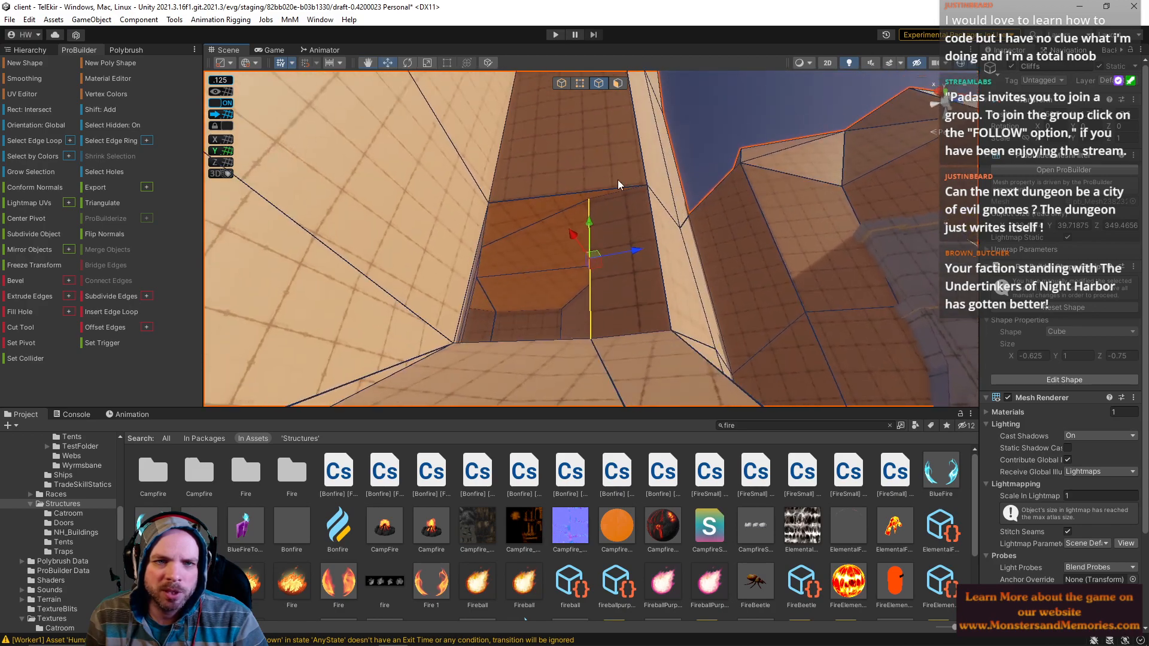
left_click_drag(627, 254, 585, 231)
Step: Delete the wall face above the side passage and the adjoining overhang face below it
left_click(618, 83)
left_click(554, 153)
key("Delete")
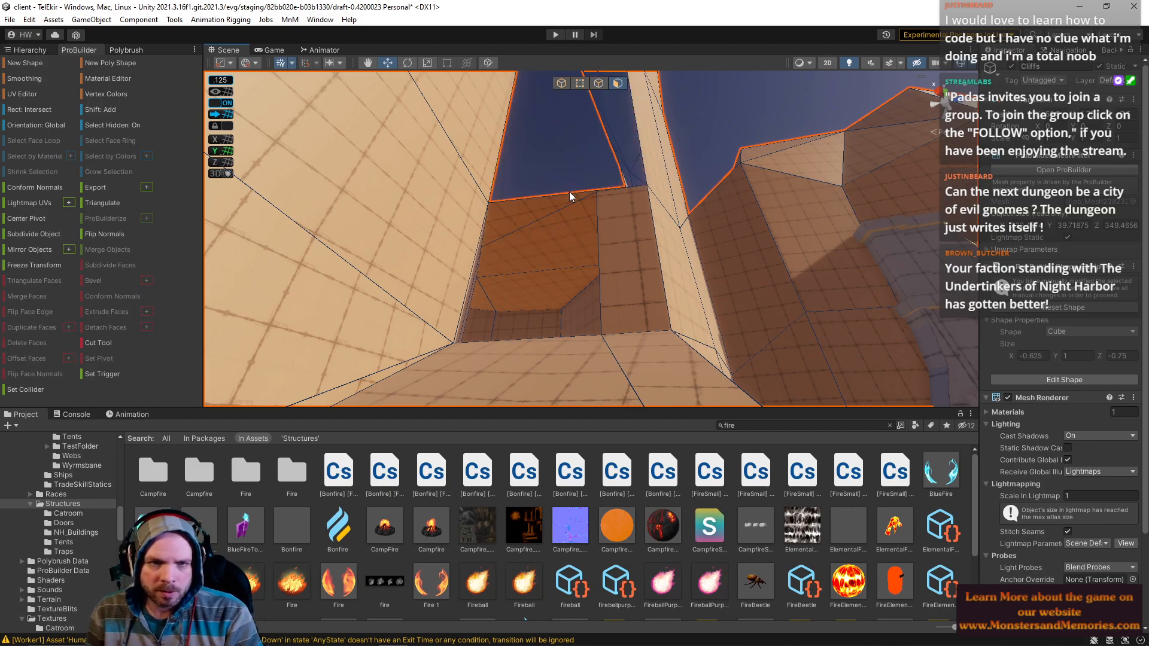
left_click(569, 196)
key("Delete")
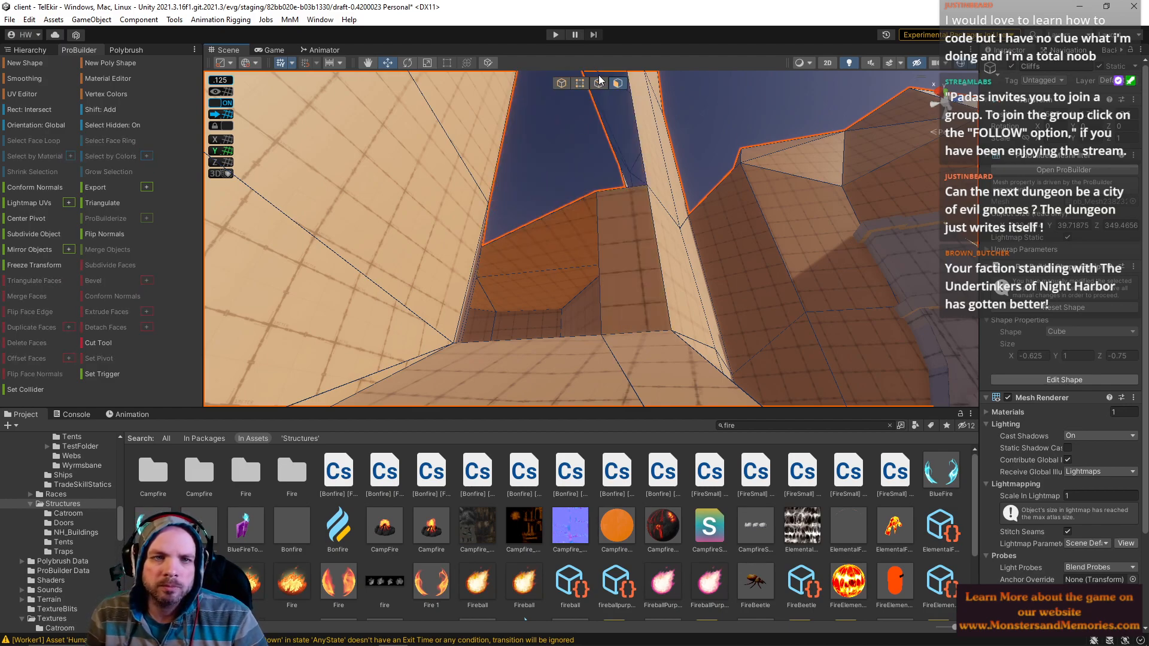
Step: Bridge the pairs of open edges around the gap above the side passage to rebuild the missing faces
left_click(601, 83)
left_click(633, 188)
right_click_drag(633, 188, 614, 167)
left_click(608, 135, "shift")
key("alt+b")
left_click(586, 205)
left_click(530, 222, "shift")
key("alt+b")
left_click(546, 350)
left_click(547, 316, "shift")
key("alt+b")
Step: Inspect the cliff wall beside the side passage, selecting its stacked faces from the base upward
left_click_drag(738, 187, 464, 139, "alt")
left_click(611, 220)
left_click_drag(611, 220, 681, 310, "alt")
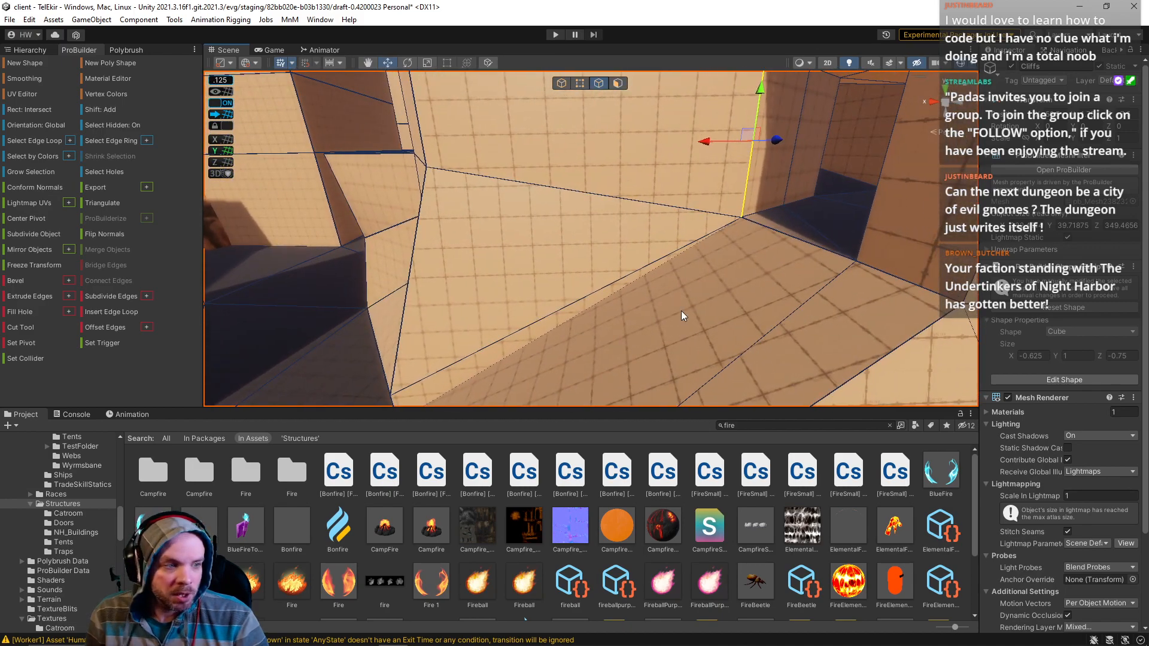
left_click_drag(834, 257, 833, 227, "alt")
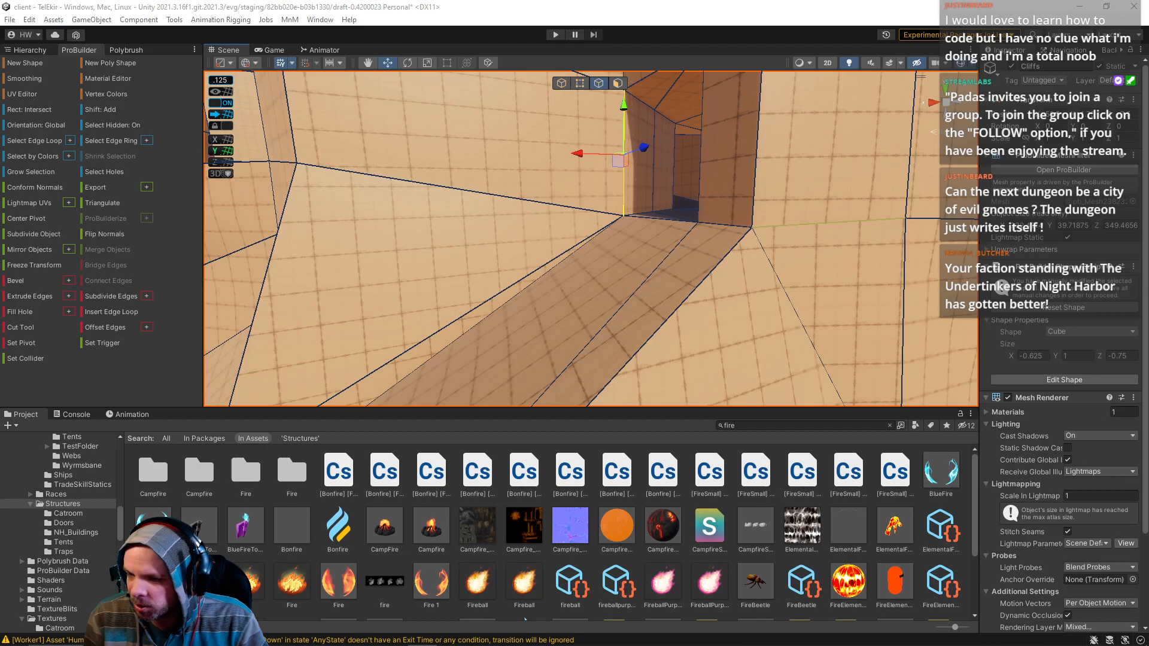
right_click_drag(598, 221, 595, 83)
left_click(618, 82)
left_click(625, 317)
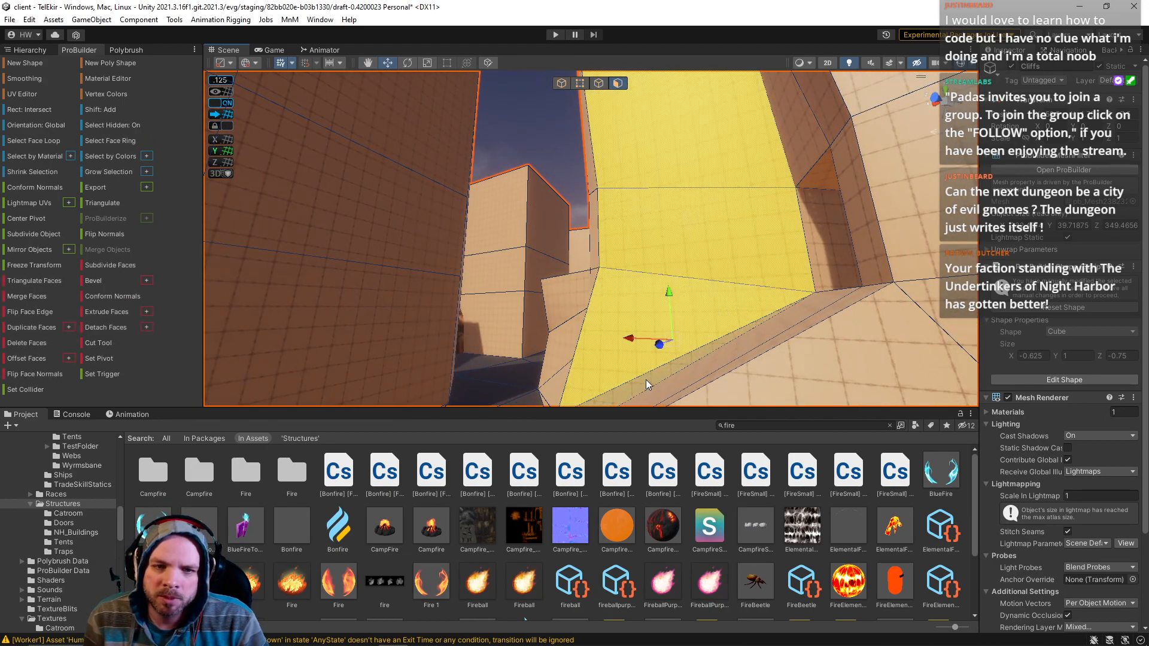
left_click(645, 380, "shift")
left_click(671, 180, "shift")
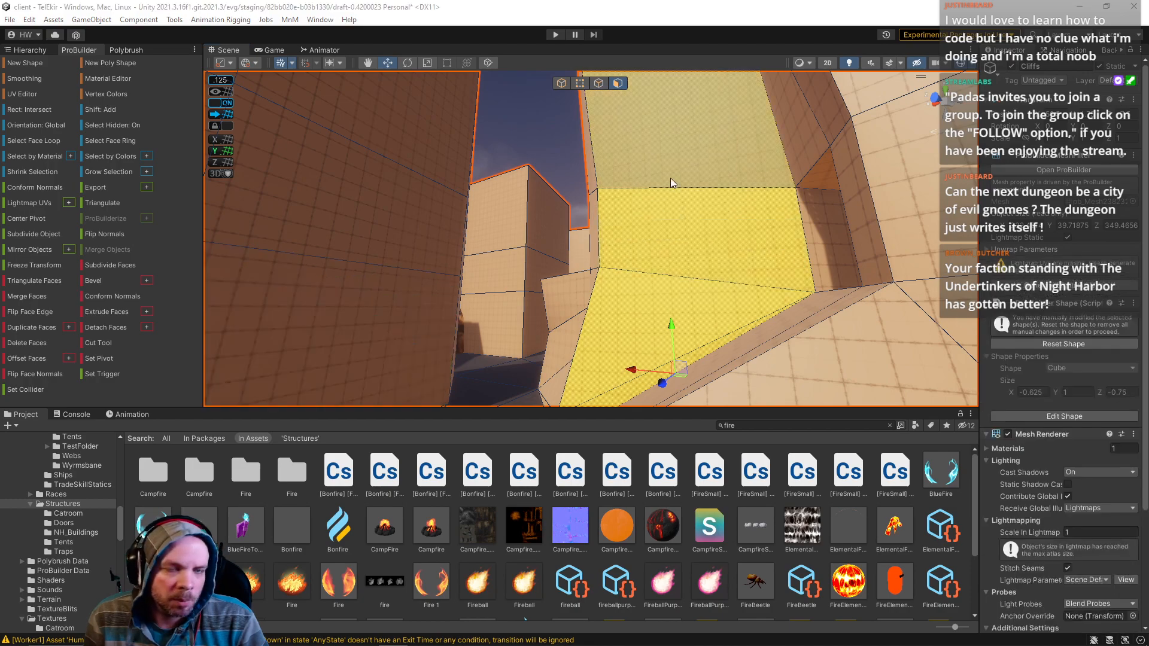
left_click(656, 142, "shift")
left_click(561, 83)
left_click(540, 95)
Step: Delete two faces of the recessed back wall above the side passage in the Cliffs mesh
right_click_drag(611, 197, 650, 153)
left_click(698, 287)
left_click(619, 84)
left_click(628, 163)
left_click(644, 230, "shift")
key("Delete")
Step: Bridge the open edges of the recessed back wall above the passage and try to bridge its remaining side gap
left_click(599, 83)
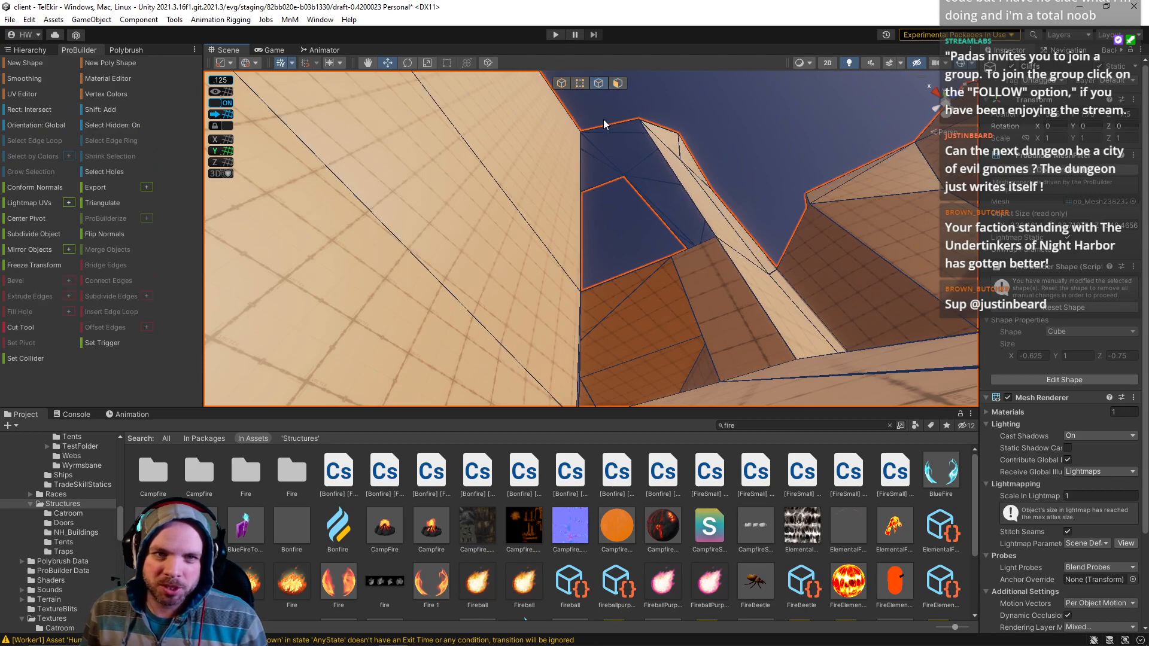
left_click(626, 273, "shift")
key("alt+b")
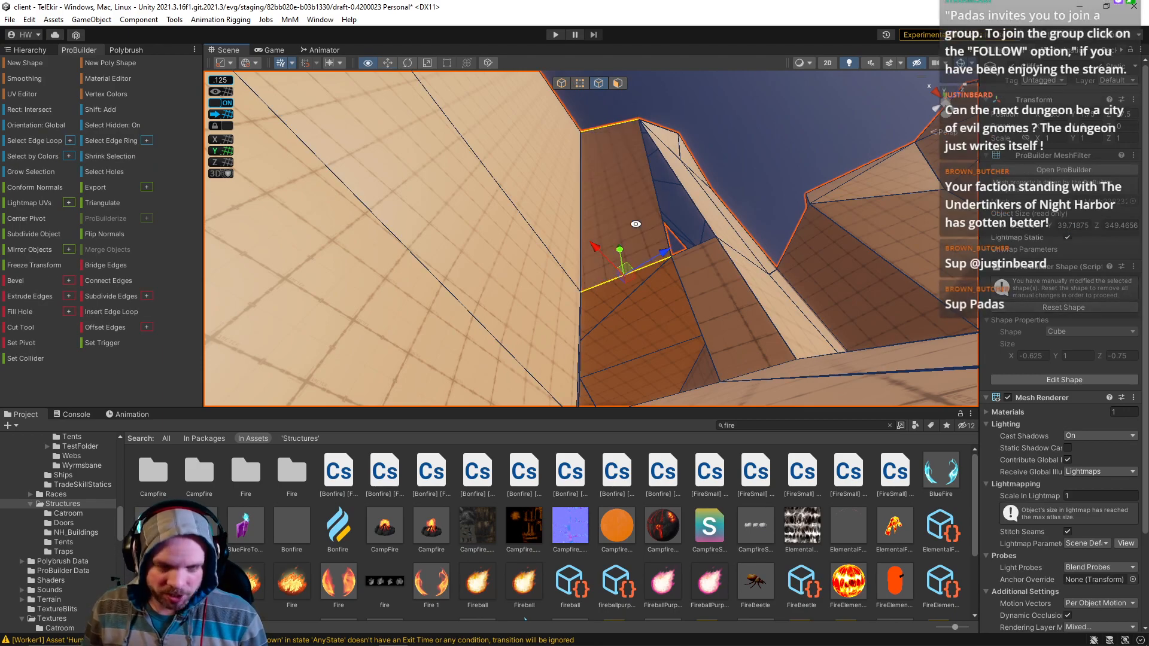
left_click(647, 202)
left_click(685, 186, "shift")
key("alt+b")
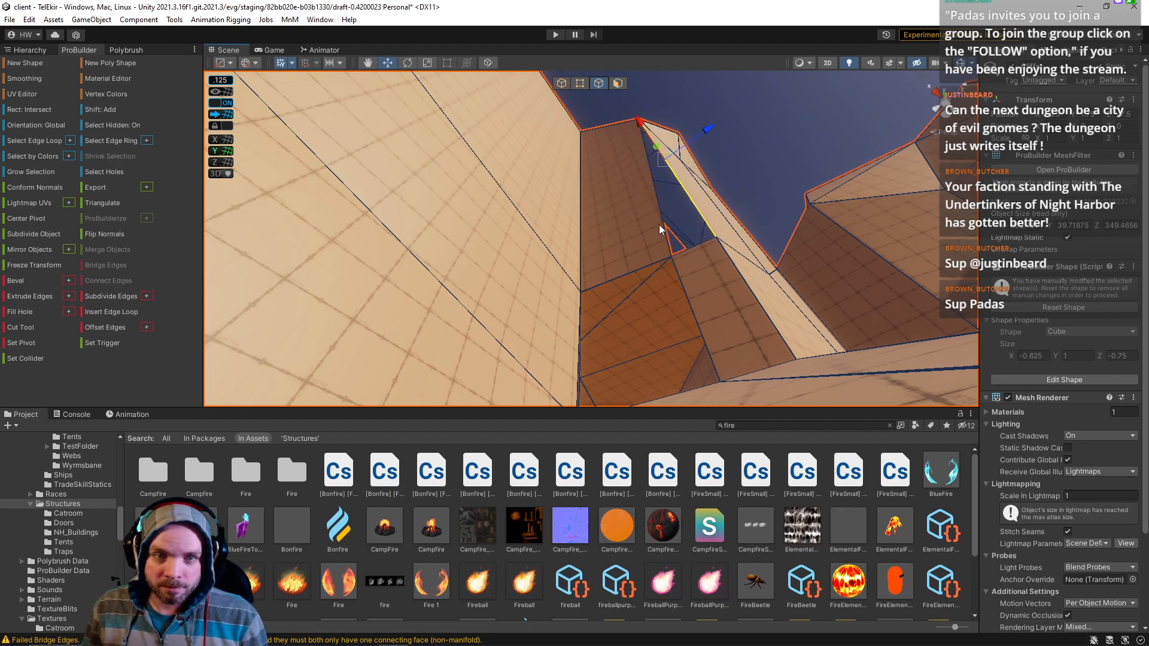
left_click(767, 129)
right_click_drag(767, 130, 773, 301)
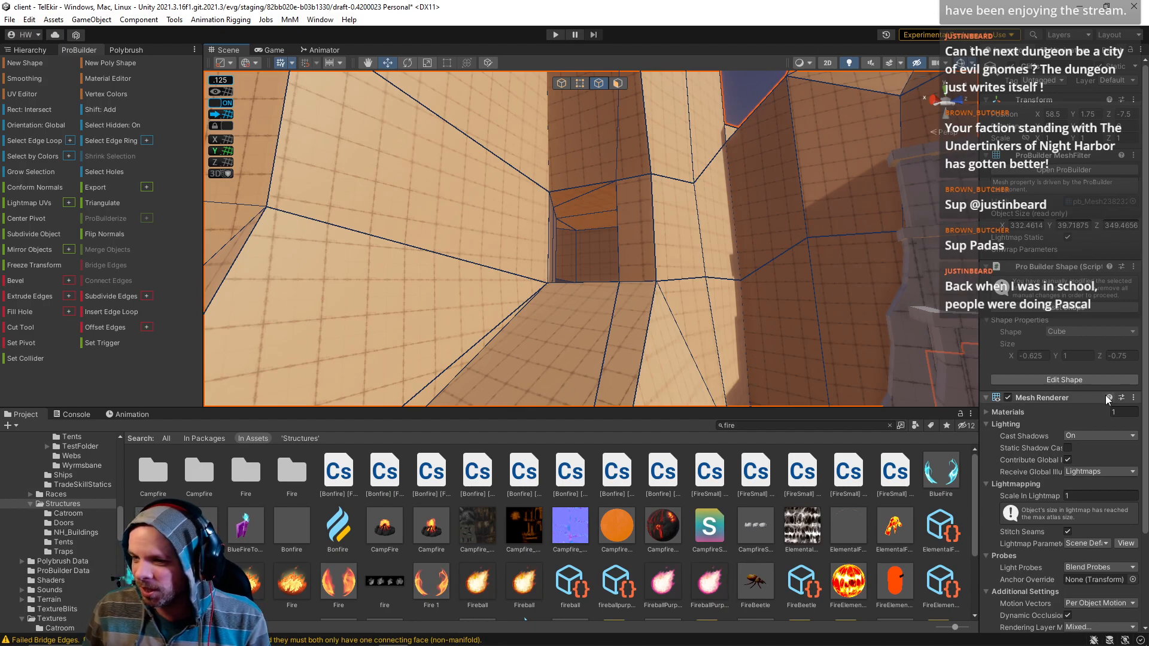
Step: Shift one top vertex of the cliff wall above the side passage slightly
right_click_drag(821, 338, 656, 230)
left_click(563, 84)
left_click(577, 84)
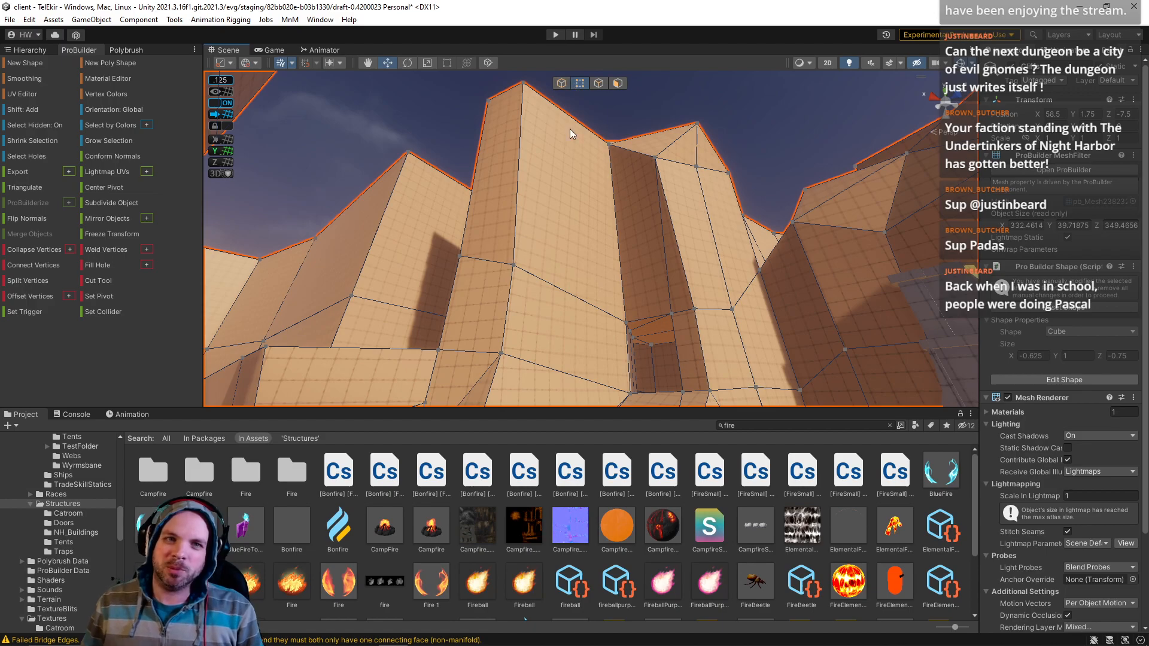
left_click(664, 149)
left_click(669, 153)
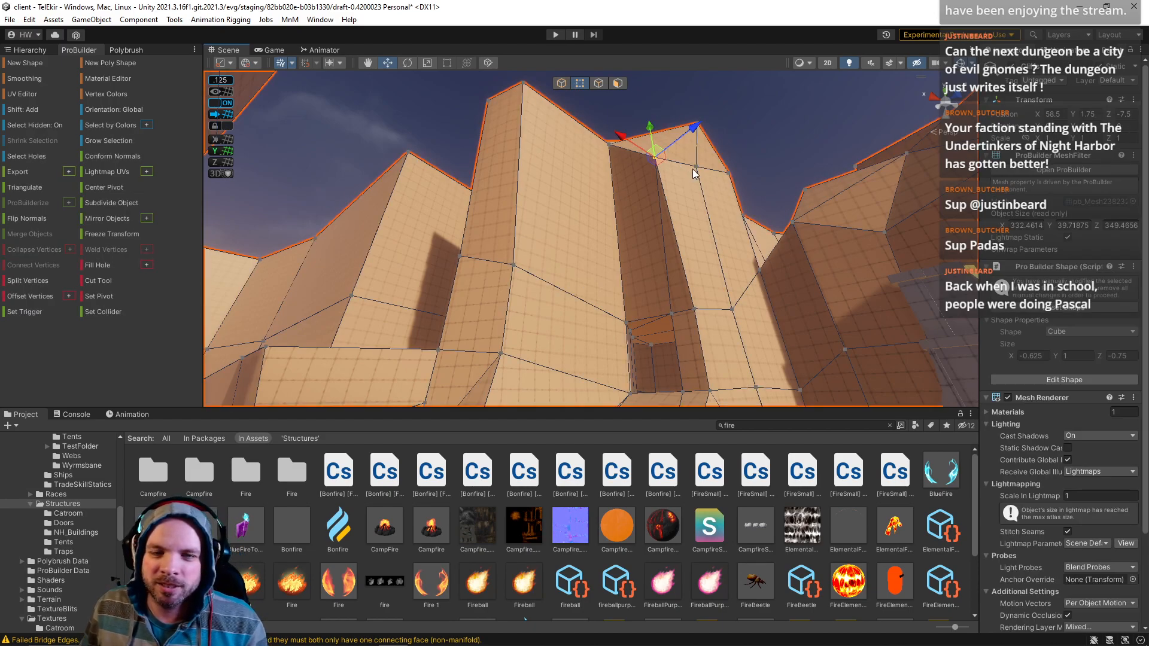
right_click_drag(725, 153, 658, 131)
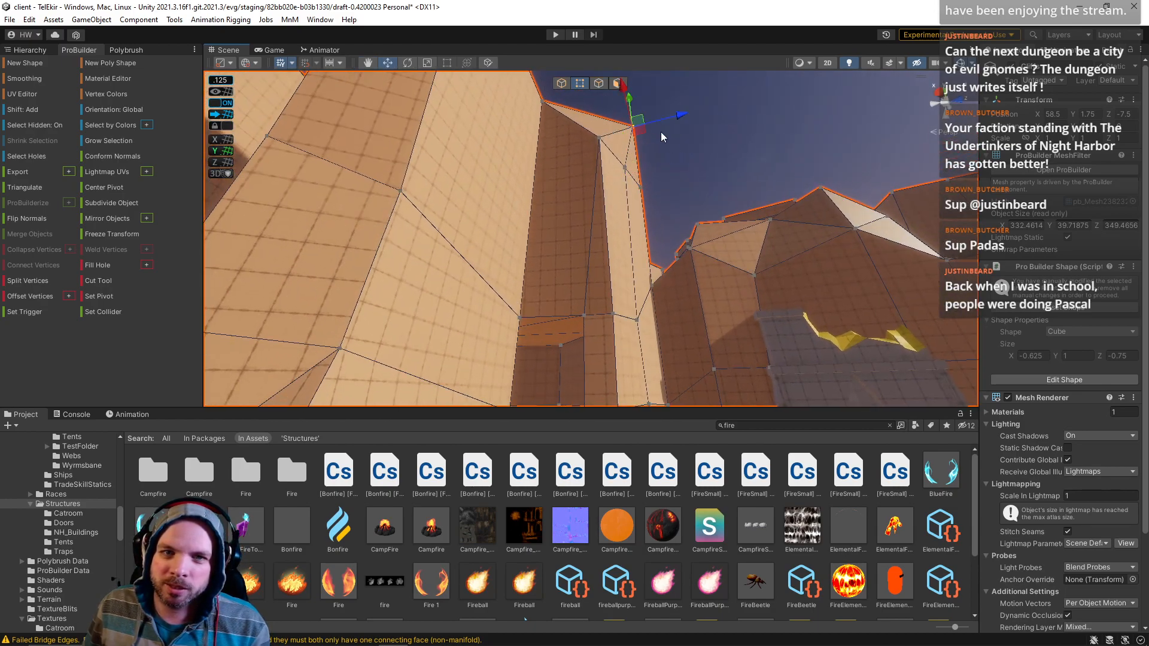
left_click_drag(686, 119, 683, 120)
left_click(684, 157)
right_click_drag(682, 185, 780, 209)
left_click(611, 209)
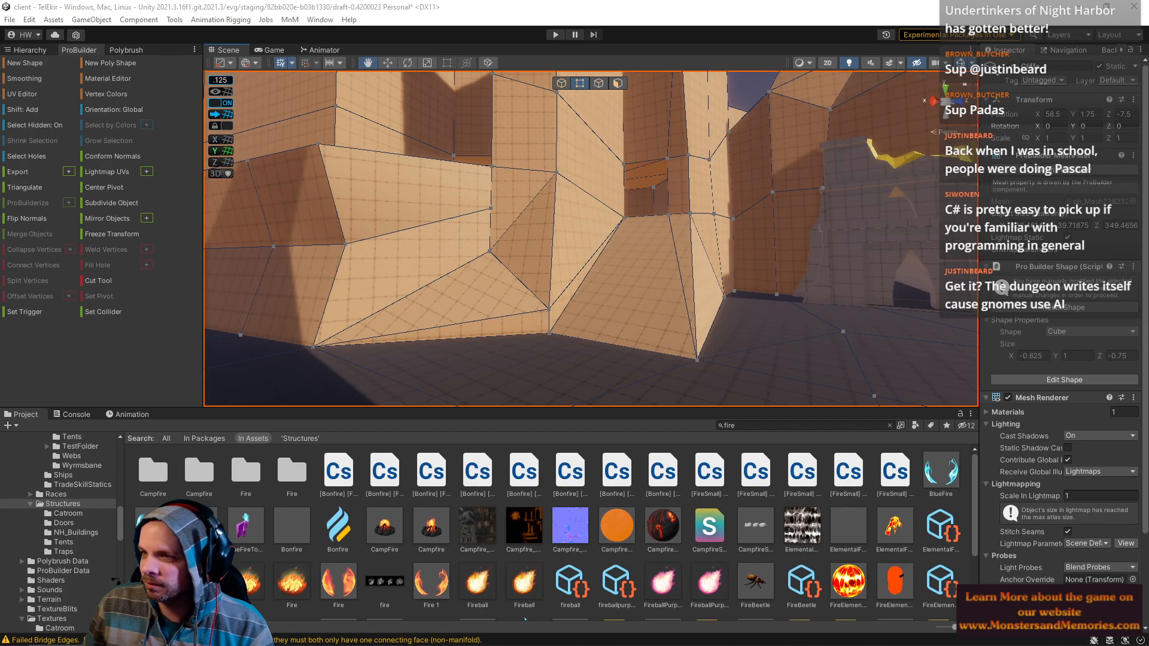
Step: View the dwarf, halfling, gnome and deep gnome concept art in the browser and close it
left_click_drag(1148, 450, 299, 241)
left_click_drag(325, 74, 326, 2)
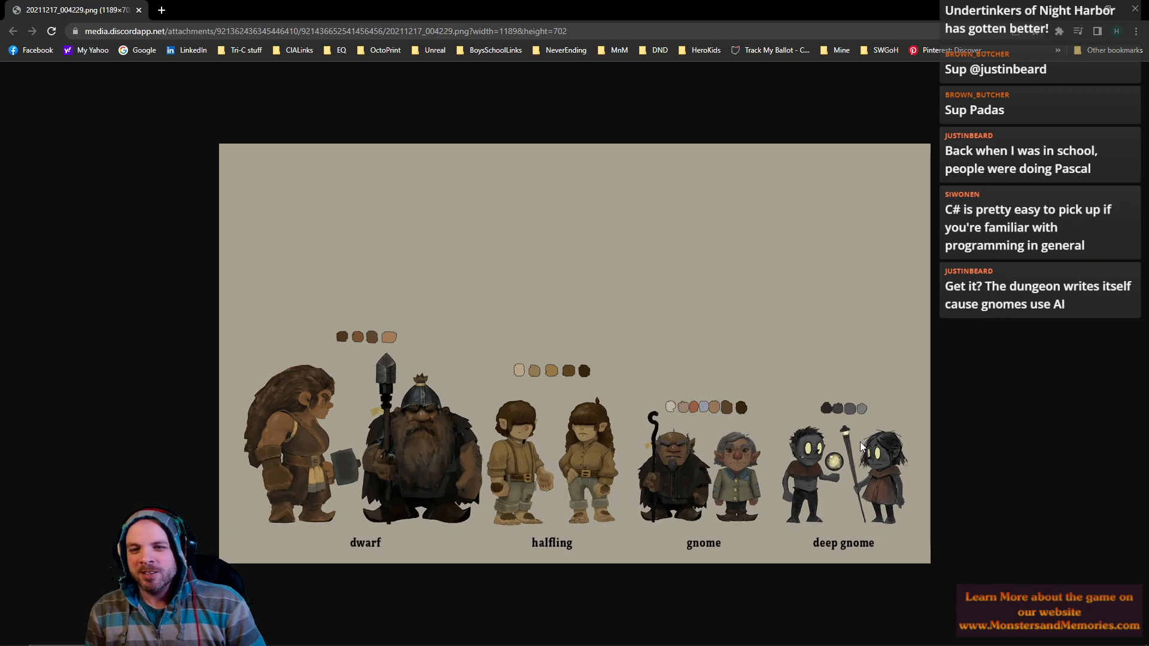
left_click(141, 11)
Step: Save the scene and slightly lower two neighbouring vertices on the angled corner of the passage wall
right_click_drag(554, 325, 658, 171)
key("w")
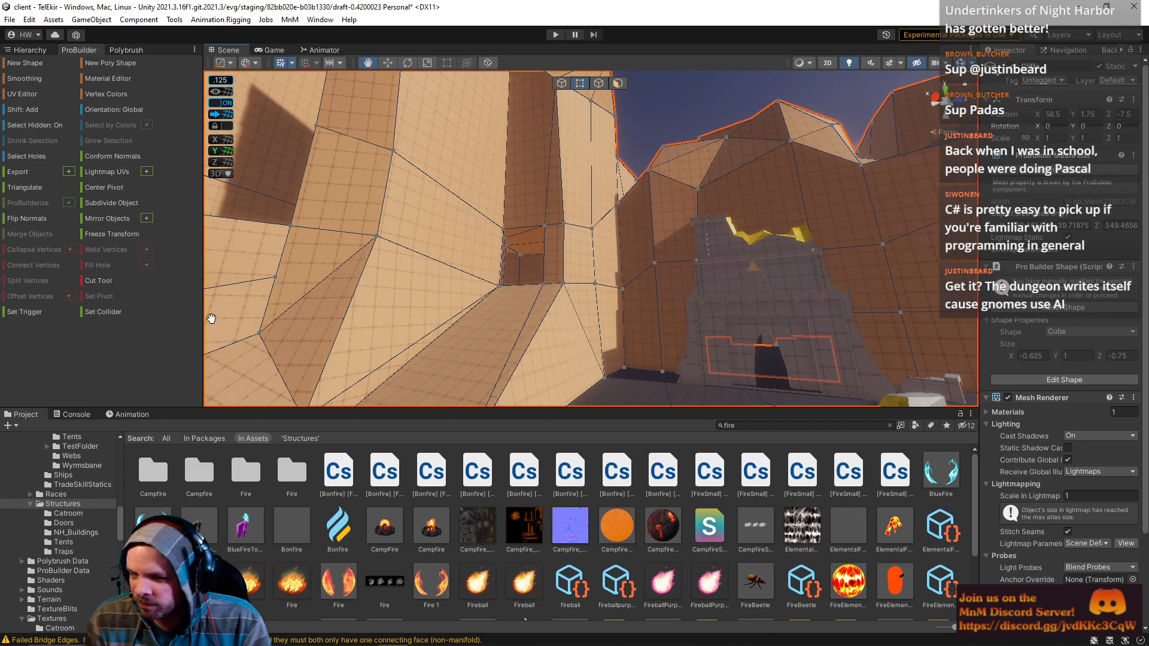
right_click_drag(592, 206, 246, 109)
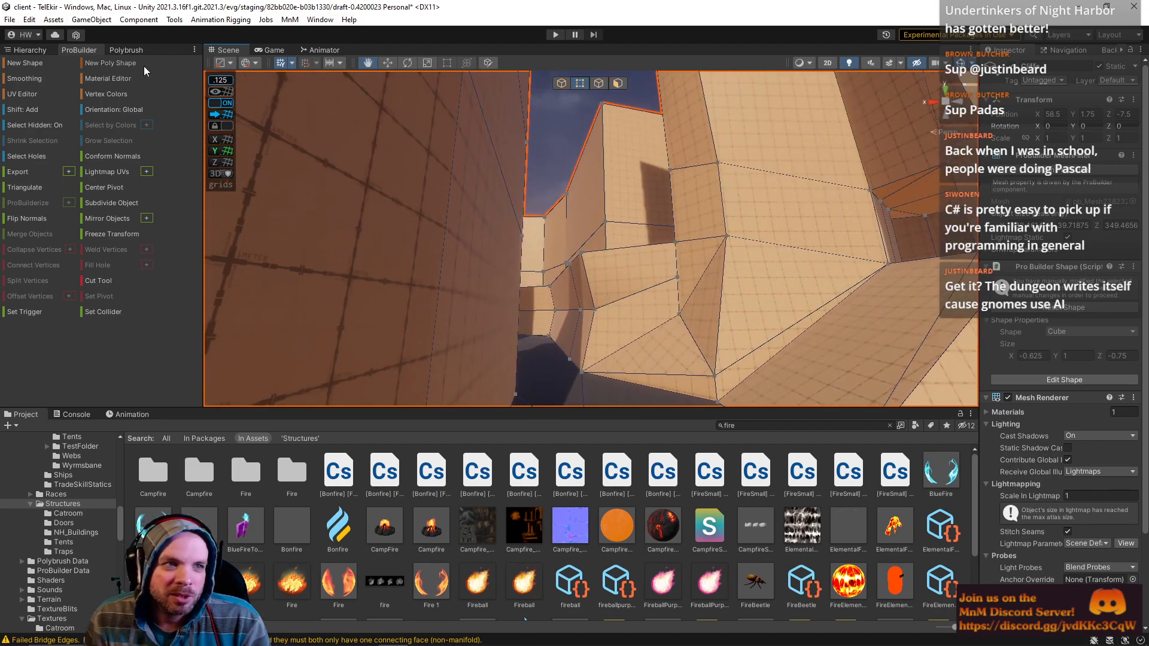
scroll(700, 290, "up", 3)
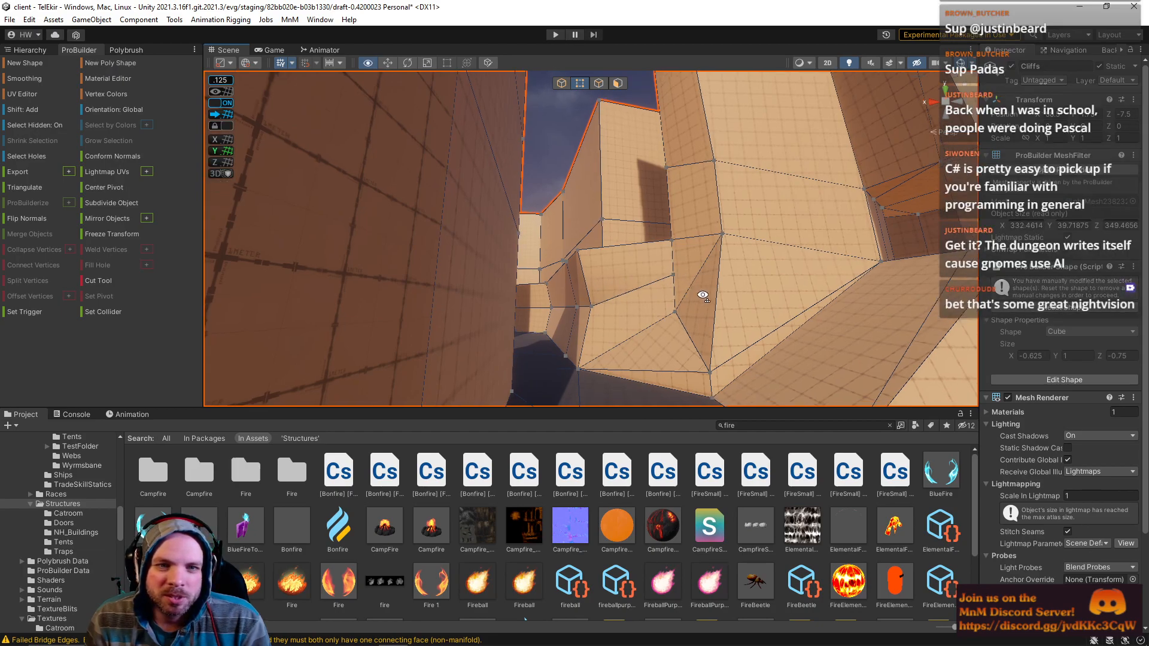
key("w")
left_click(673, 271)
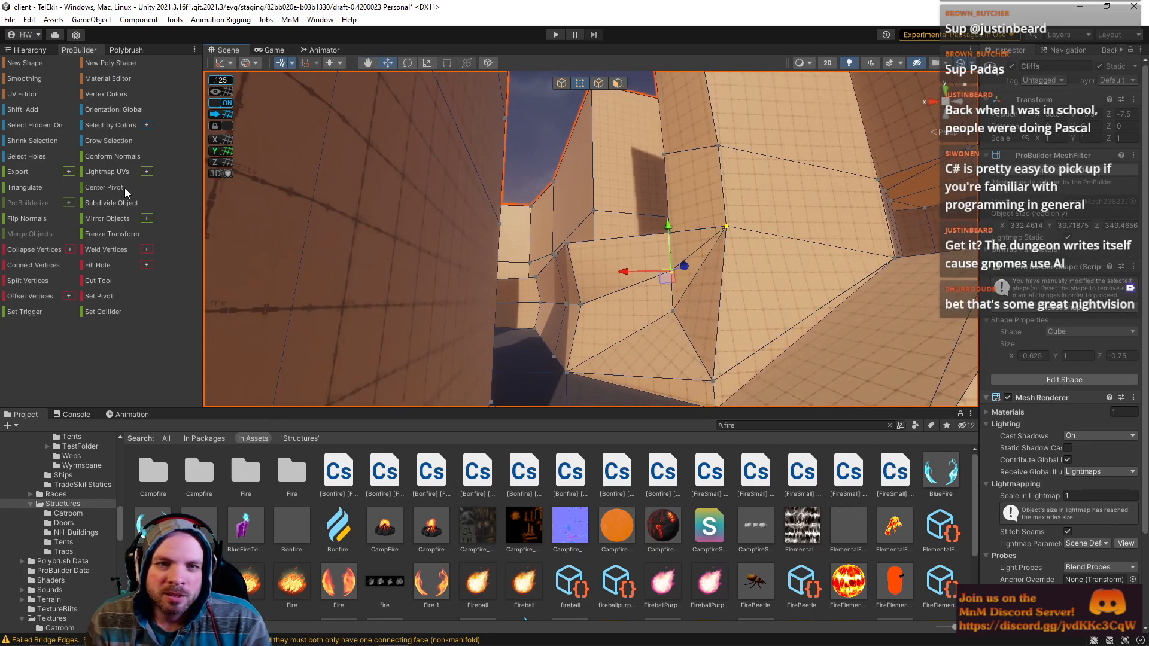
left_click(10, 19)
left_click(18, 78)
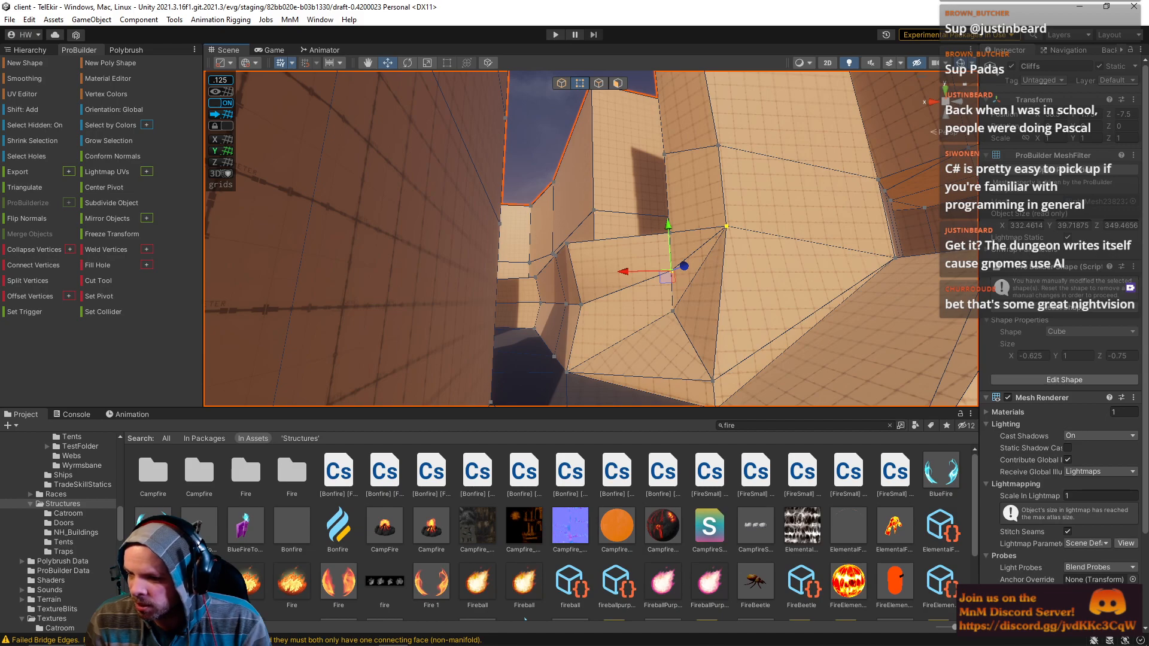
right_click_drag(583, 293, 545, 278)
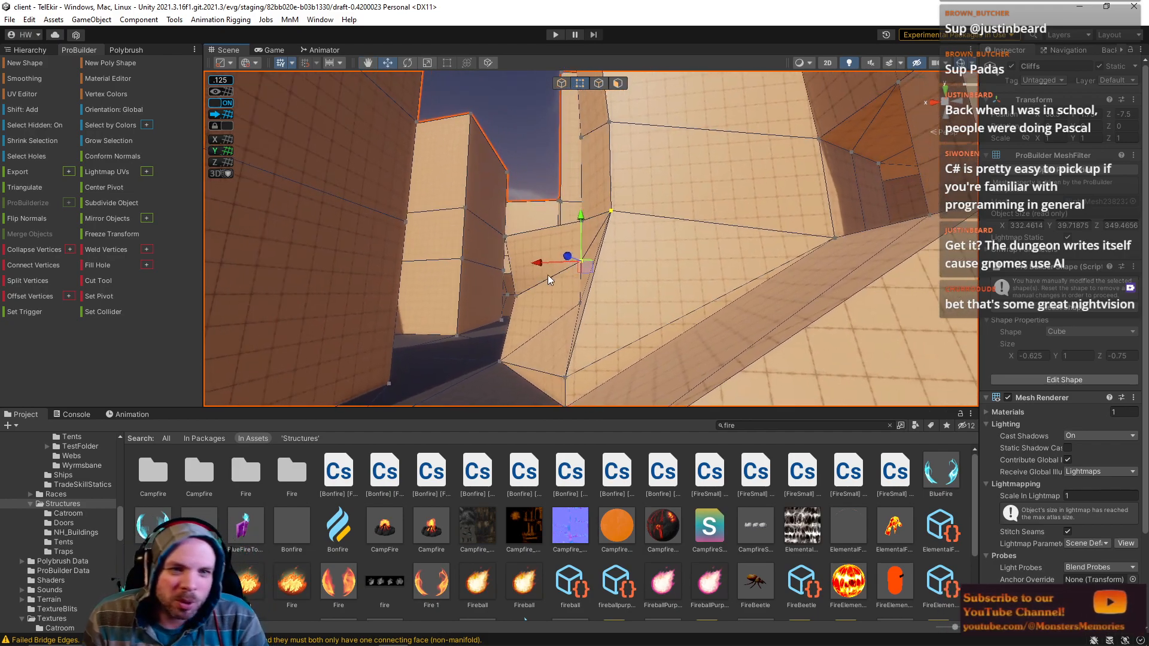
left_click_drag(579, 221, 581, 223)
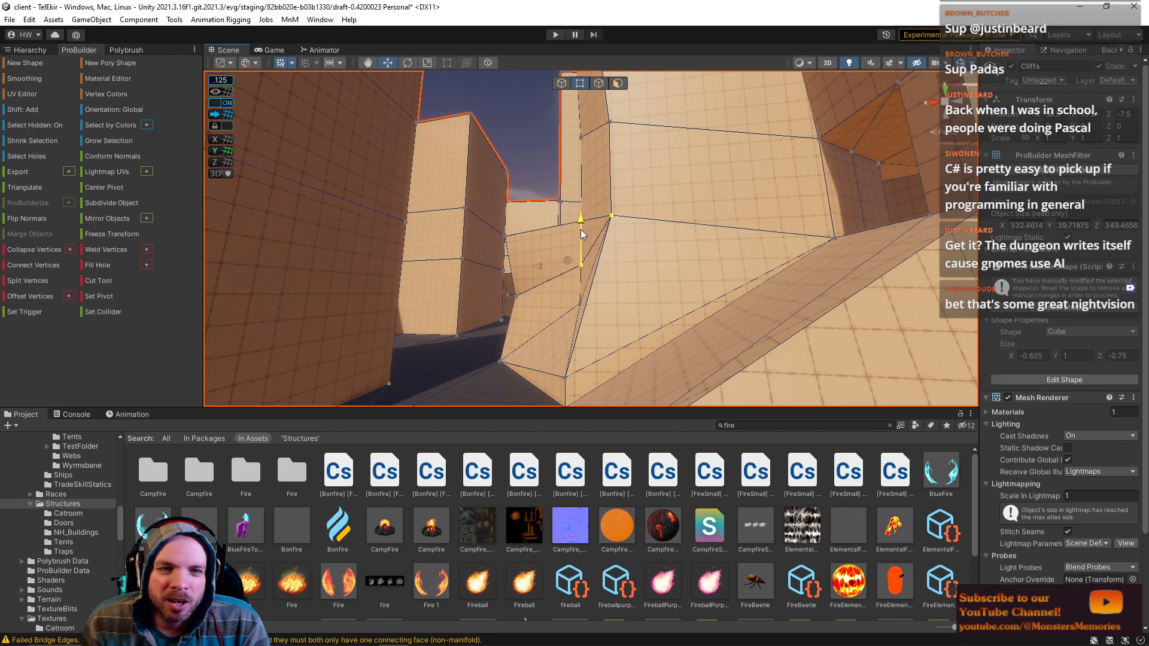
Step: Adjust the height of the single vertex on the narrow corner of the passage wall
right_click_drag(581, 231, 634, 267)
left_click(626, 258)
left_click(637, 254)
left_click(525, 222)
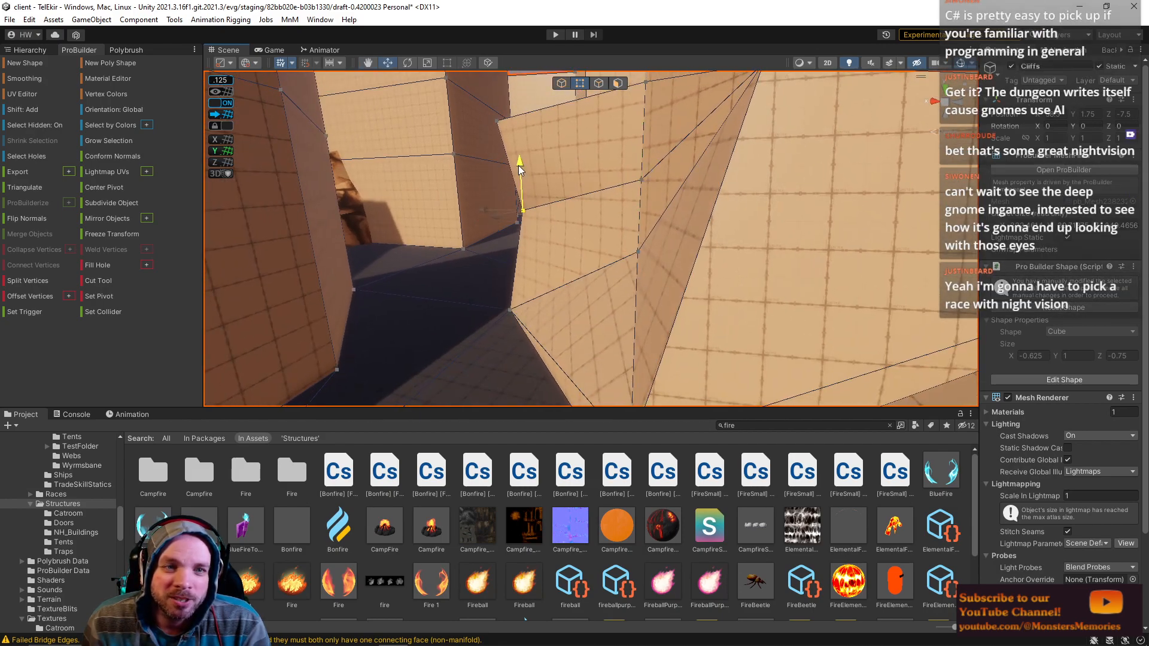
mouse_move(583, 221)
right_mouse_down()
mouse_move(638, 214)
mouse_move(651, 231)
mouse_move(603, 227)
right_mouse_up()
Step: Insert an edge loop across the selected long edge in the canyon passage
right_click_drag(599, 186, 546, 107)
left_click(601, 82)
left_click(568, 234)
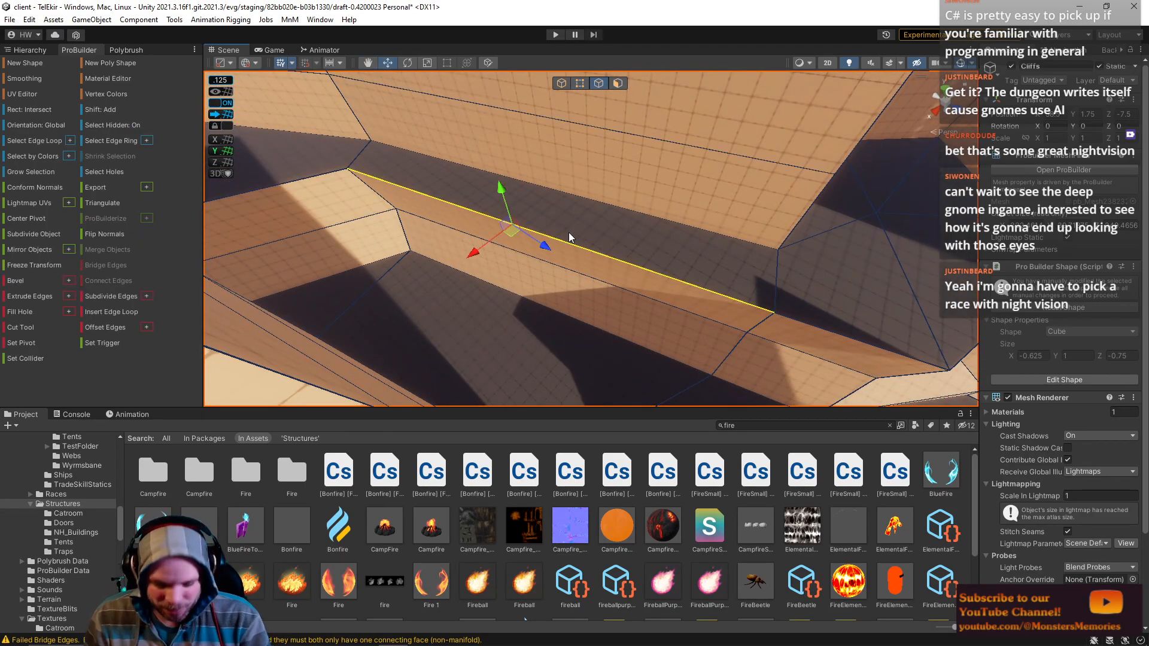
key("alt+u")
right_click_drag(542, 280, 510, 156)
Step: Select an edge beside the inserted loop and shift it slightly sideways
left_click(576, 257)
left_click(557, 382)
right_click_drag(595, 316, 553, 340)
left_click(567, 313)
left_click_drag(509, 331, 493, 338)
Step: Raise the selected edge of the cliff wall beside the passage
right_click_drag(554, 313, 519, 234)
left_click(618, 83)
left_click(564, 184)
right_click_drag(557, 146, 598, 88)
left_click(598, 83)
left_click(580, 186)
left_click_drag(580, 138, 584, 107)
Step: Move the two stacked vertical edges of the outer cliff wall backward and sideways to bow the wall outward
mouse_move(590, 204)
right_mouse_down()
mouse_move(685, 249)
mouse_move(608, 225)
mouse_move(429, 213)
mouse_move(768, 264)
mouse_move(608, 291)
mouse_move(587, 196)
right_mouse_up()
left_click(611, 238)
left_click(602, 145, "shift")
right_click_drag(602, 145, 497, 237)
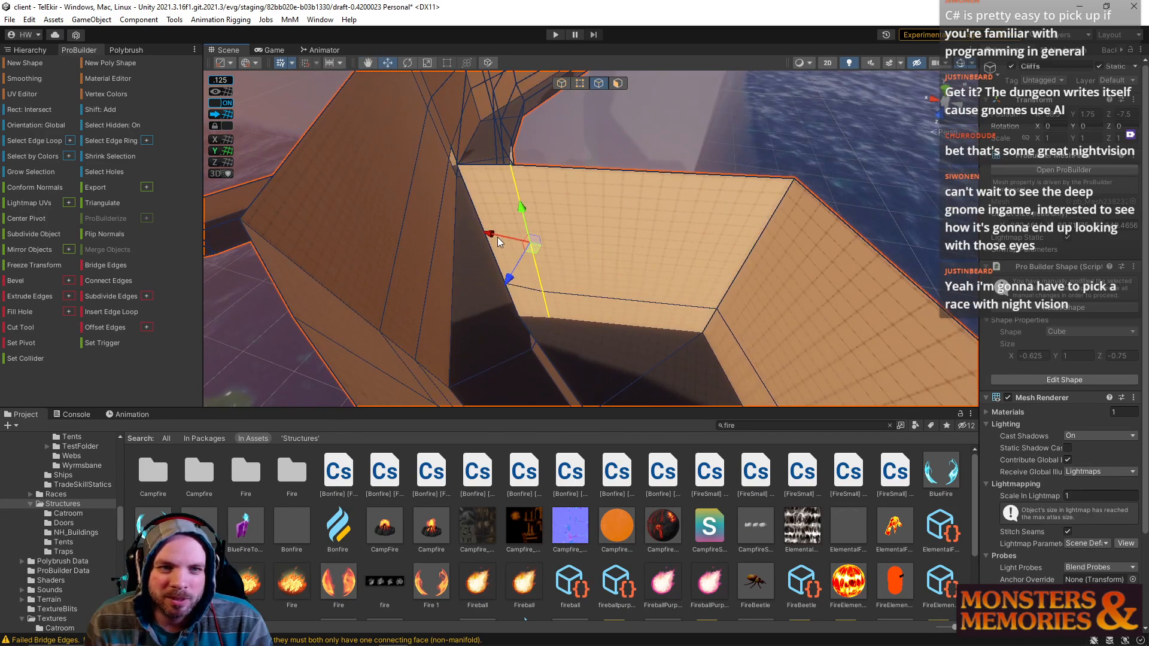
left_click_drag(492, 235, 511, 235)
left_click_drag(535, 286, 554, 265)
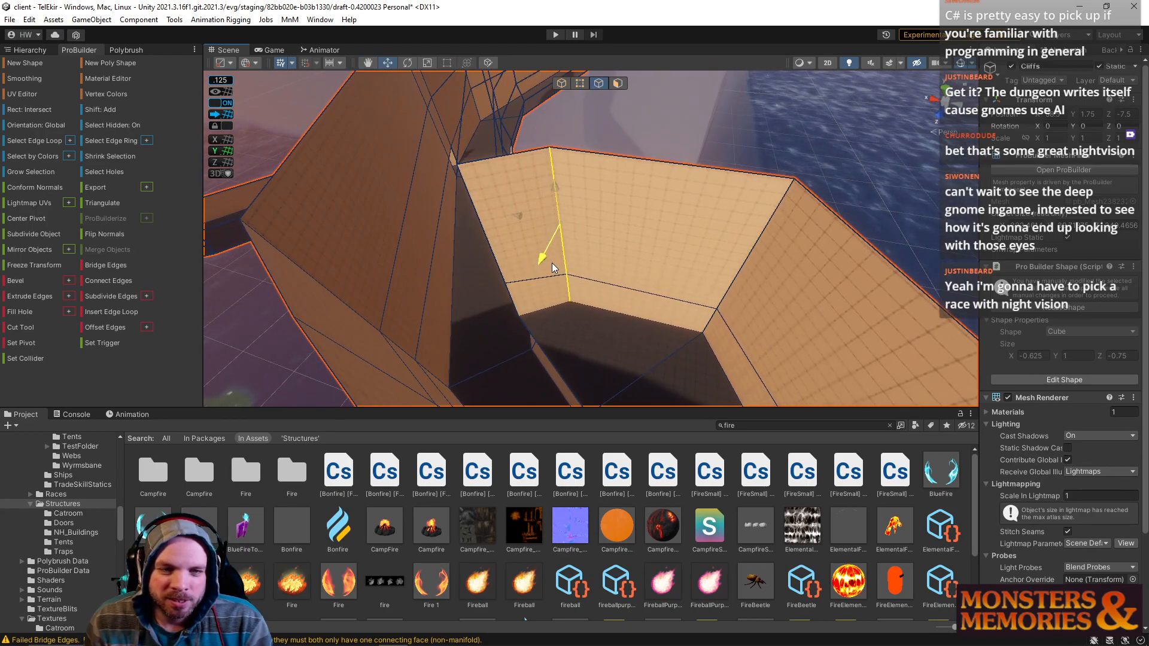
left_click_drag(523, 218, 512, 216)
Step: Select a face of the reshaped cliff section and move it slightly
right_click_drag(544, 288, 545, 152)
left_click(617, 82)
left_click(586, 258)
left_click(587, 253)
right_click_drag(586, 253, 685, 209)
left_click_drag(703, 202, 696, 237)
Step: Select the passage's floor faces, including the side passage ramp, and open the vertex color palette before clearing the selection
right_click_drag(679, 249, 446, 271)
left_click(619, 162)
left_click(741, 326)
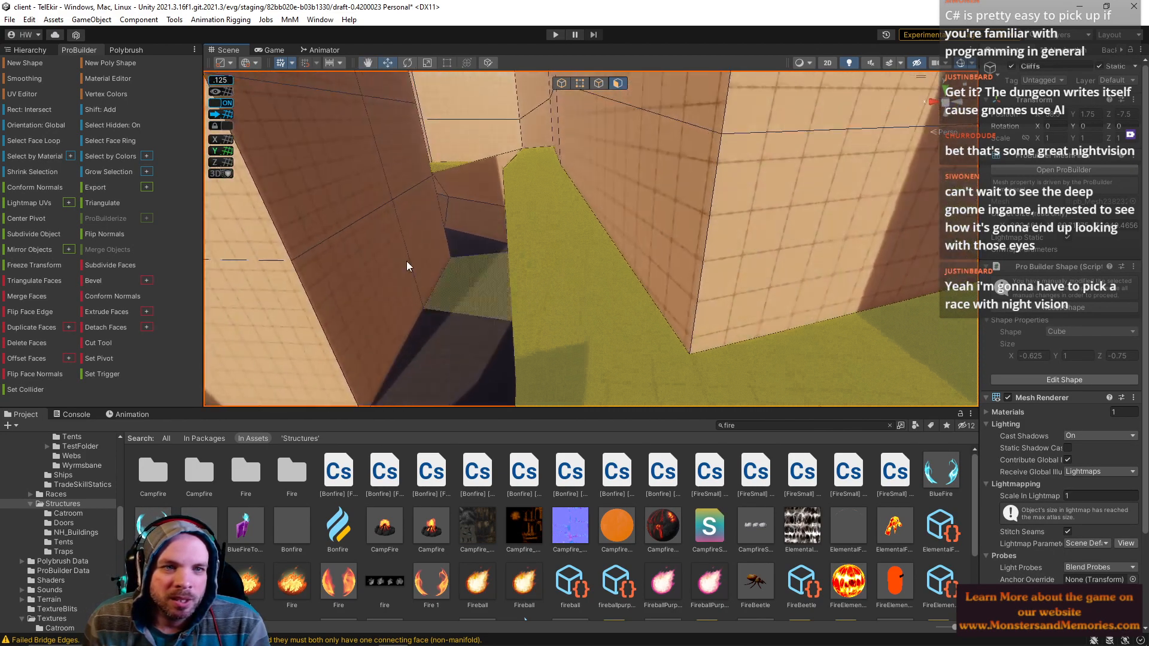
right_click_drag(572, 315, 666, 367)
left_click(551, 171)
left_click(652, 327)
left_click(681, 327, "shift")
left_click(714, 250, "shift")
left_click(728, 215, "shift")
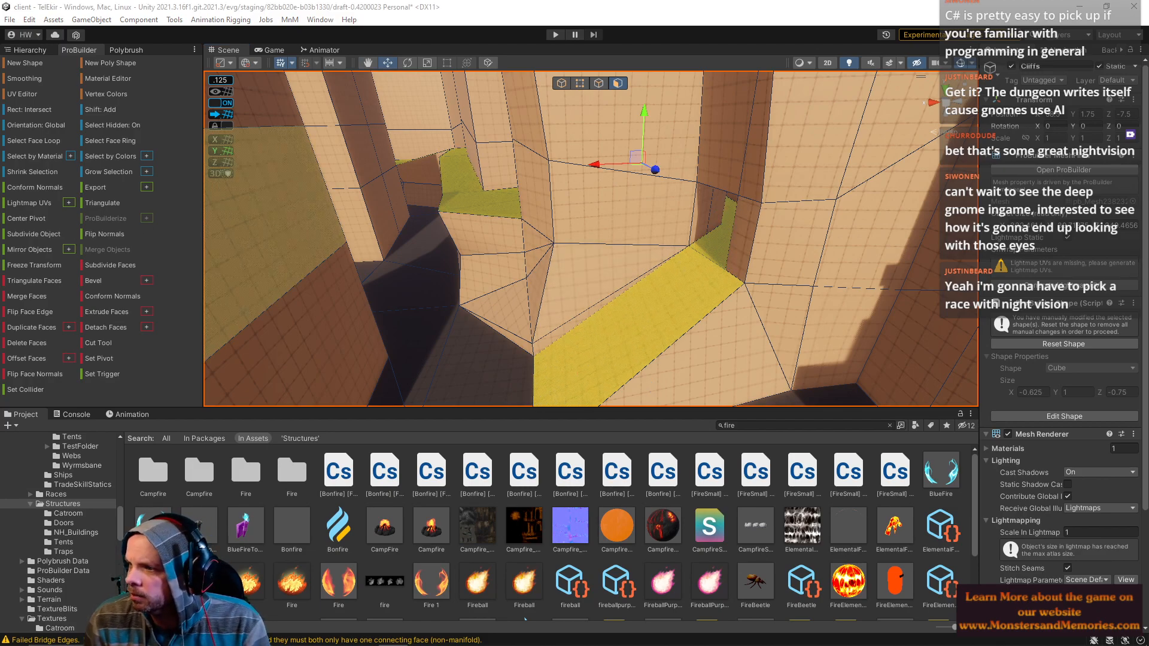
right_click_drag(482, 187, 484, 102)
left_click(106, 94)
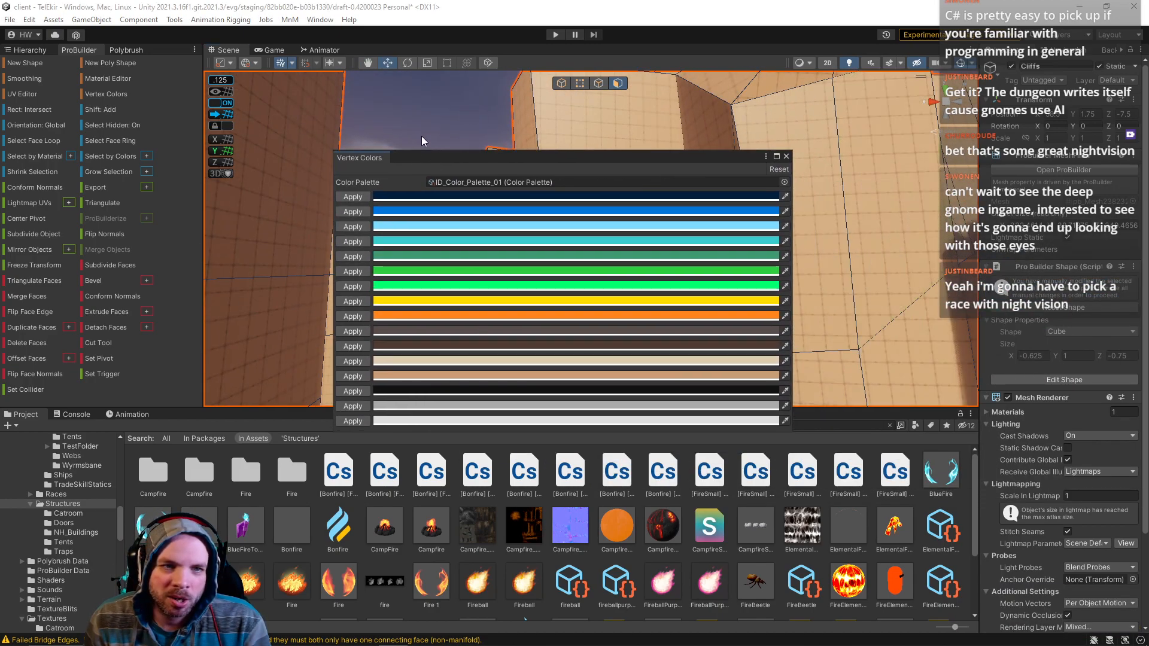
left_click_drag(433, 159, 1148, 269)
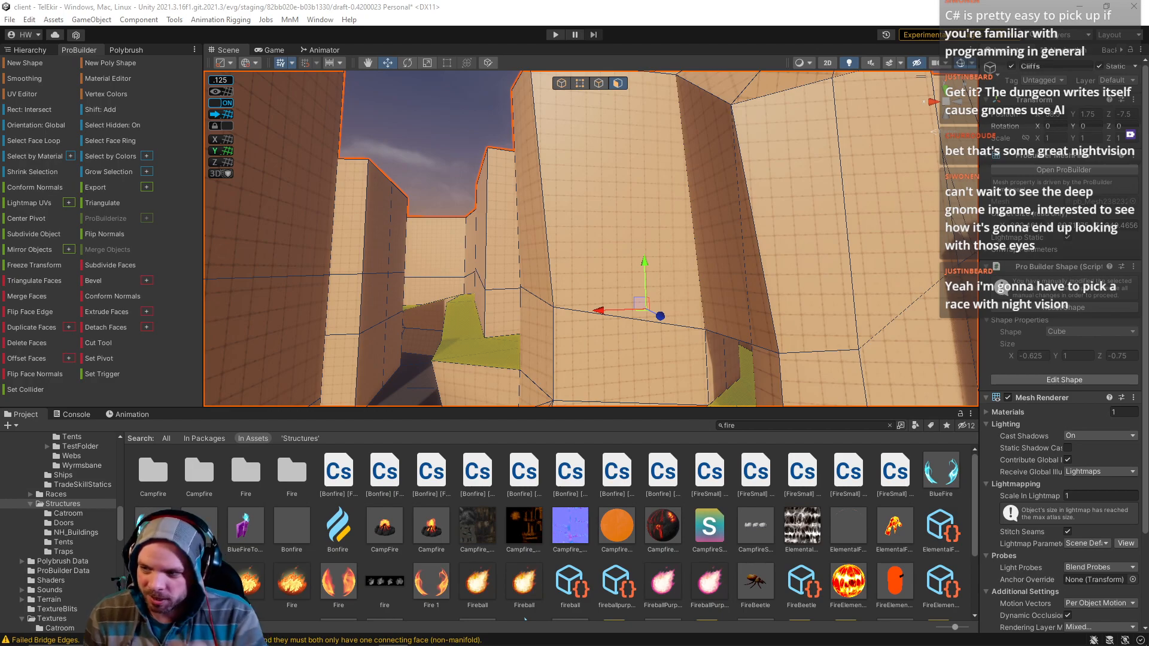
left_click(478, 122)
right_click_drag(478, 123, 430, 278)
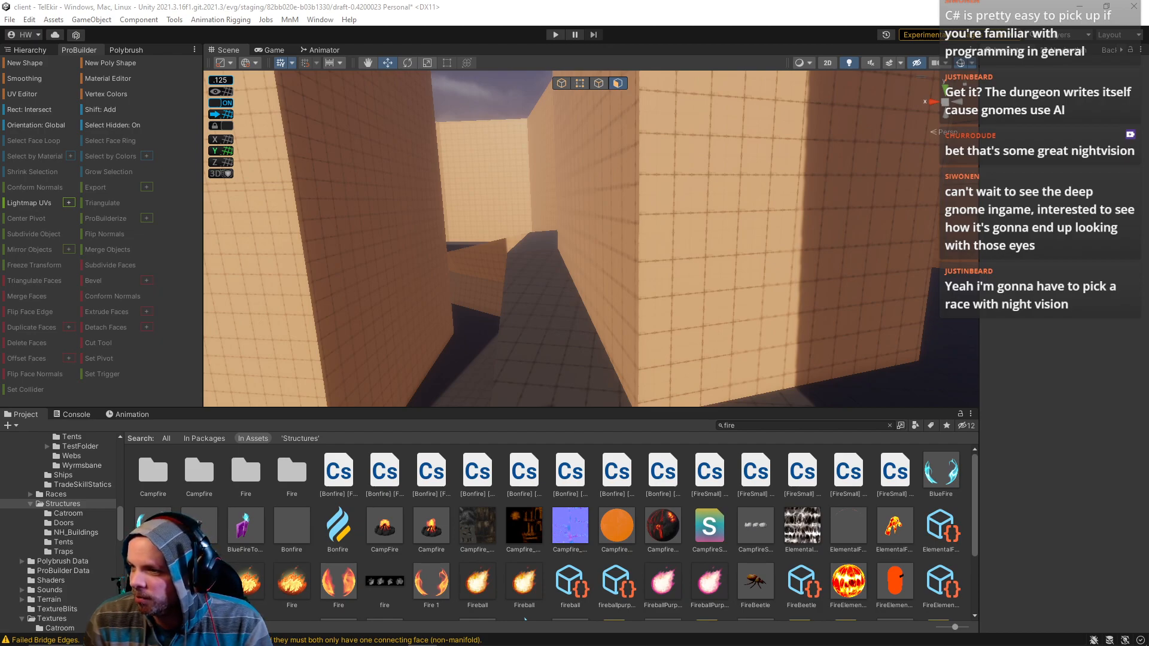
Step: Reselect the Cliffs mesh for edge editing and examine the passage walls and sloped floor
right_click_drag(718, 285, 890, 264)
left_click(742, 179)
right_click_drag(740, 189, 609, 226)
left_click(627, 118)
left_click(597, 86)
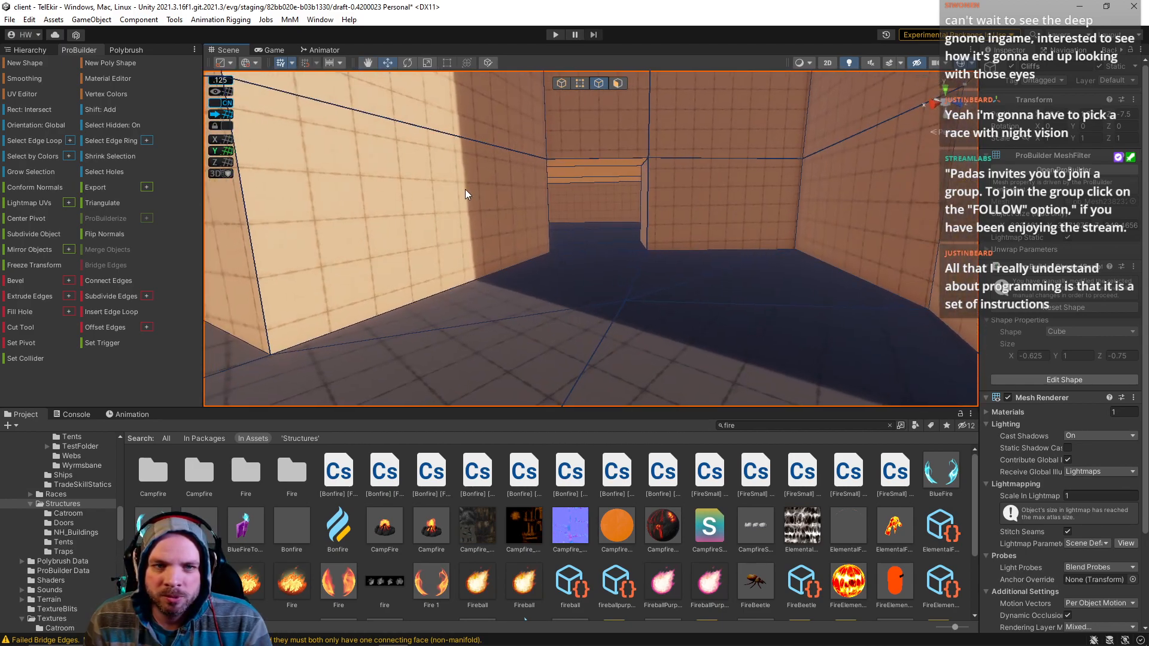
right_click_drag(482, 230, 488, 198)
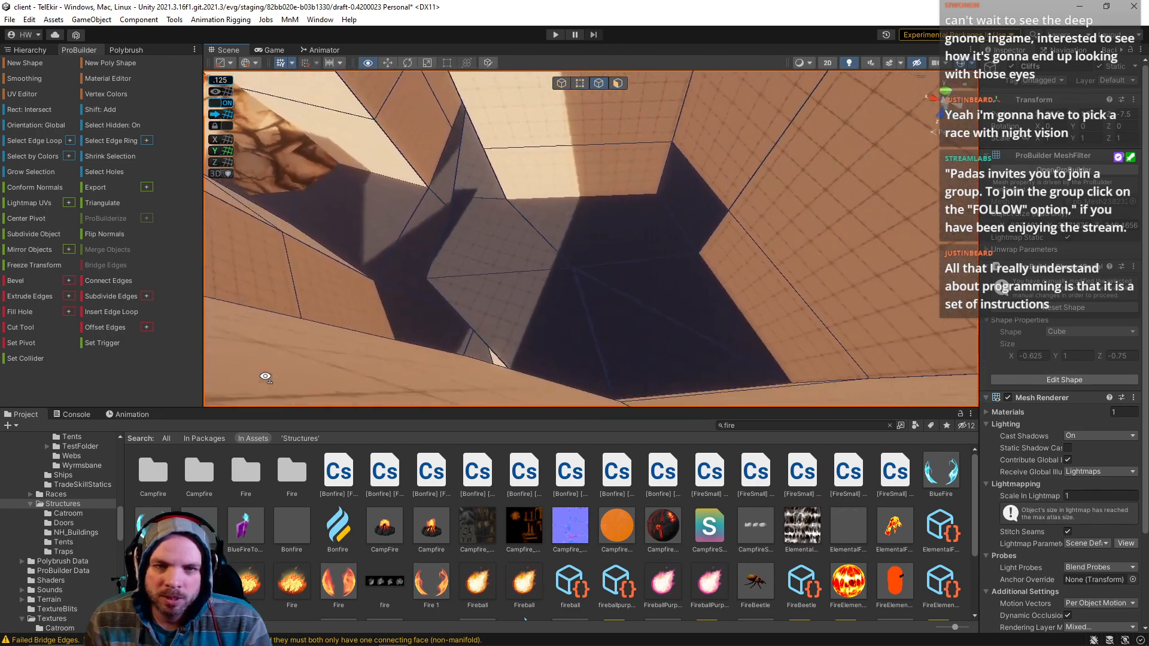
right_click_drag(970, 262, 968, 226)
key("s")
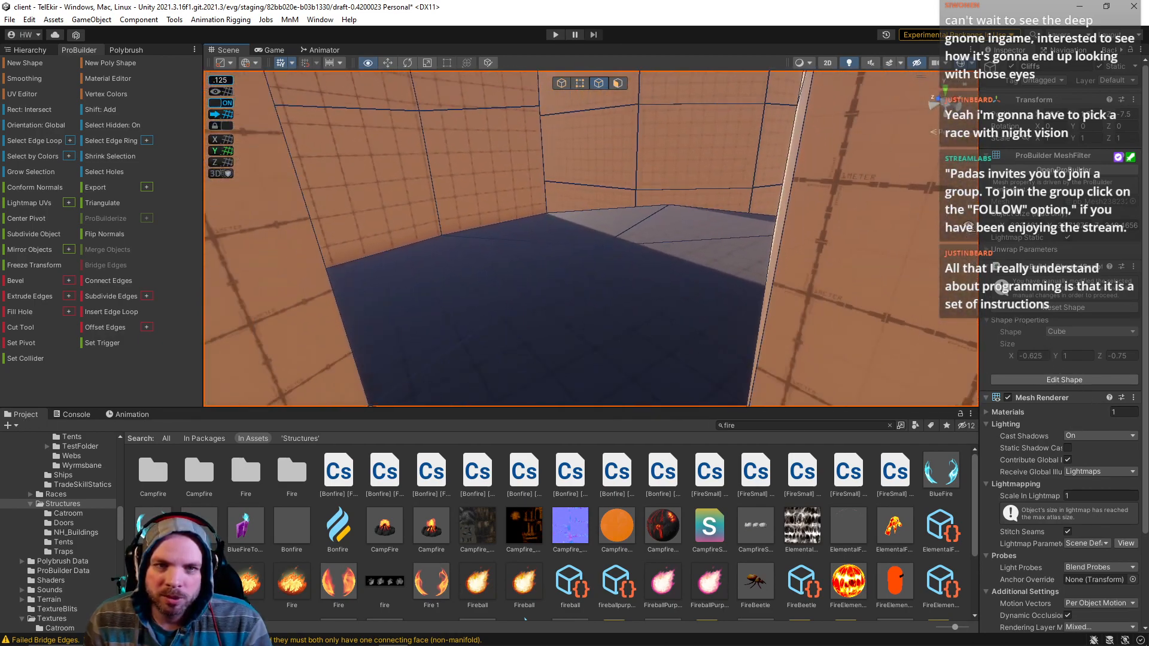
key("w")
right_click_drag(1107, 203, 932, 312)
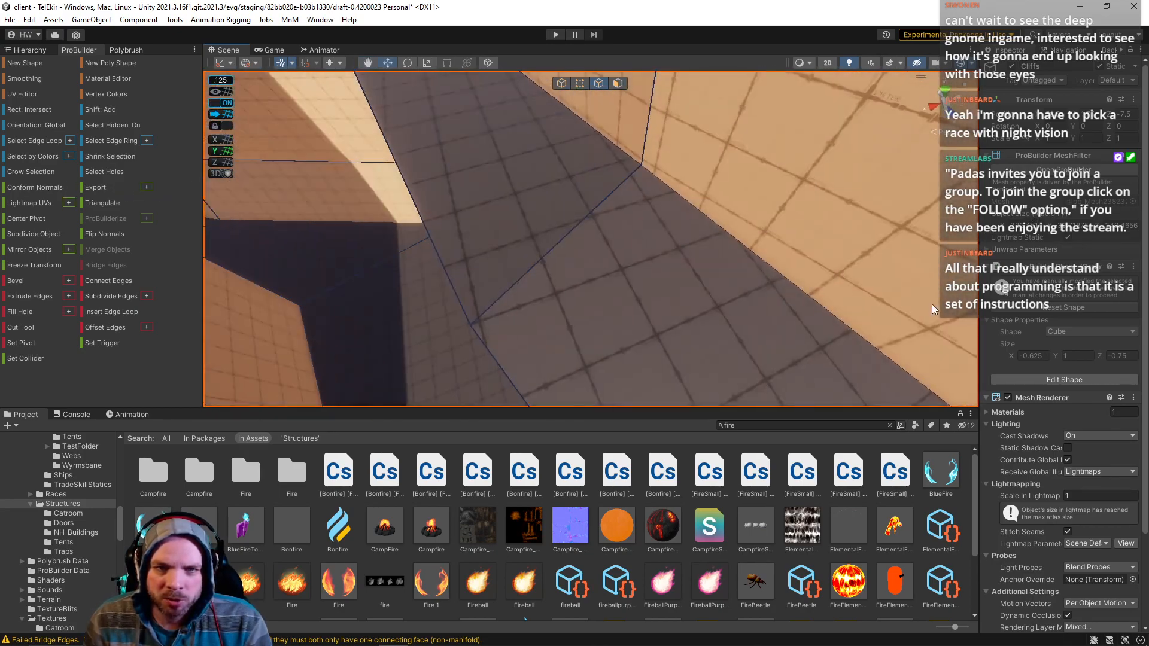
right_click_drag(629, 294, 558, 166)
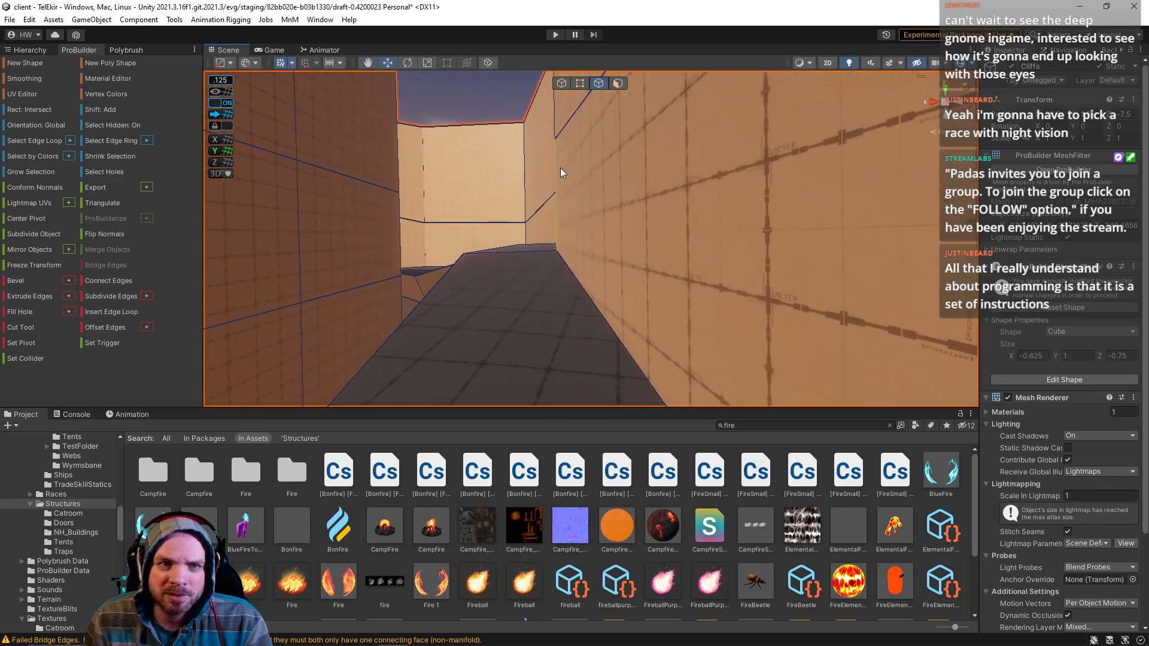
Step: Select the stacked vertical edges at the sloped passage's wall corner and shift them slightly sideways
left_click(557, 120)
left_click(543, 206, "shift")
left_click(556, 207)
left_click(556, 122, "shift")
right_click_drag(532, 162, 530, 137)
left_click_drag(515, 148, 524, 150)
left_click(490, 143)
Step: Insert an edge loop across the passage walls and floor, and select its vertical wall segments for adjustment
right_click_drag(502, 180, 251, 259)
key("w")
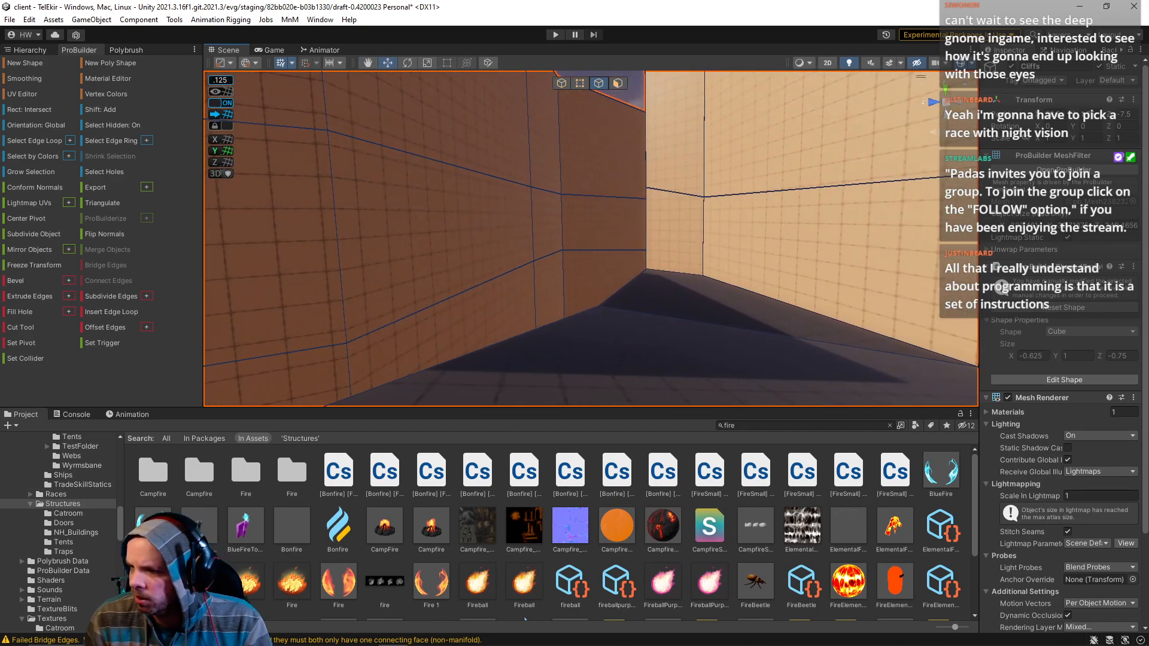
right_click_drag(506, 217, 477, 272)
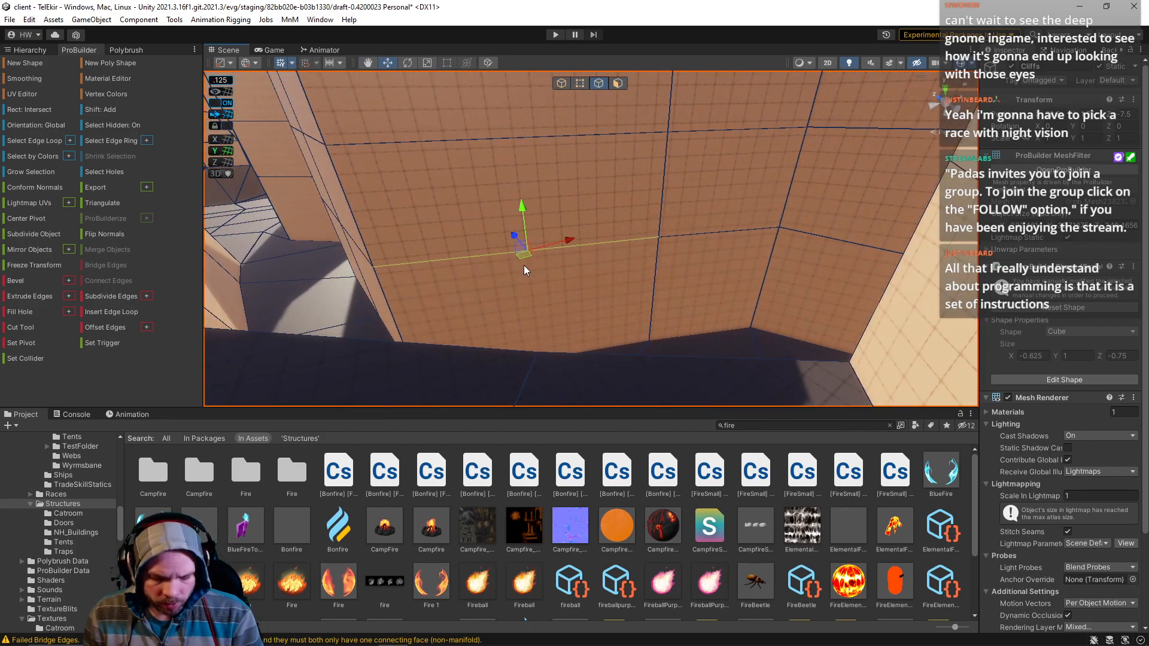
right_click_drag(546, 267, 623, 281)
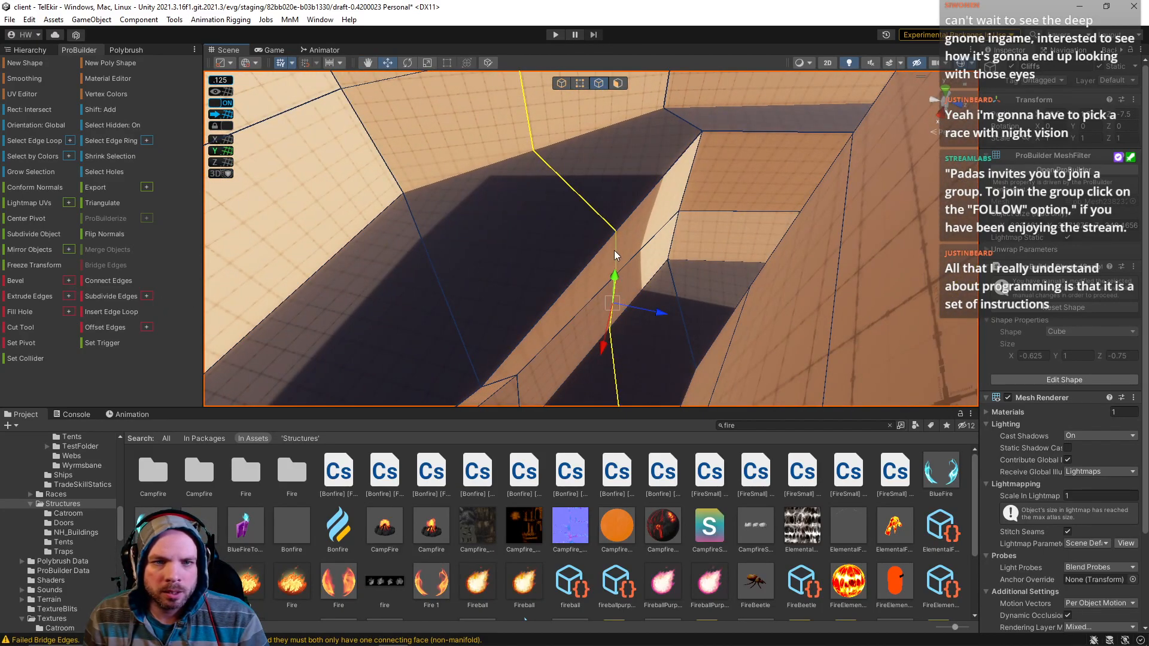
left_click(616, 296)
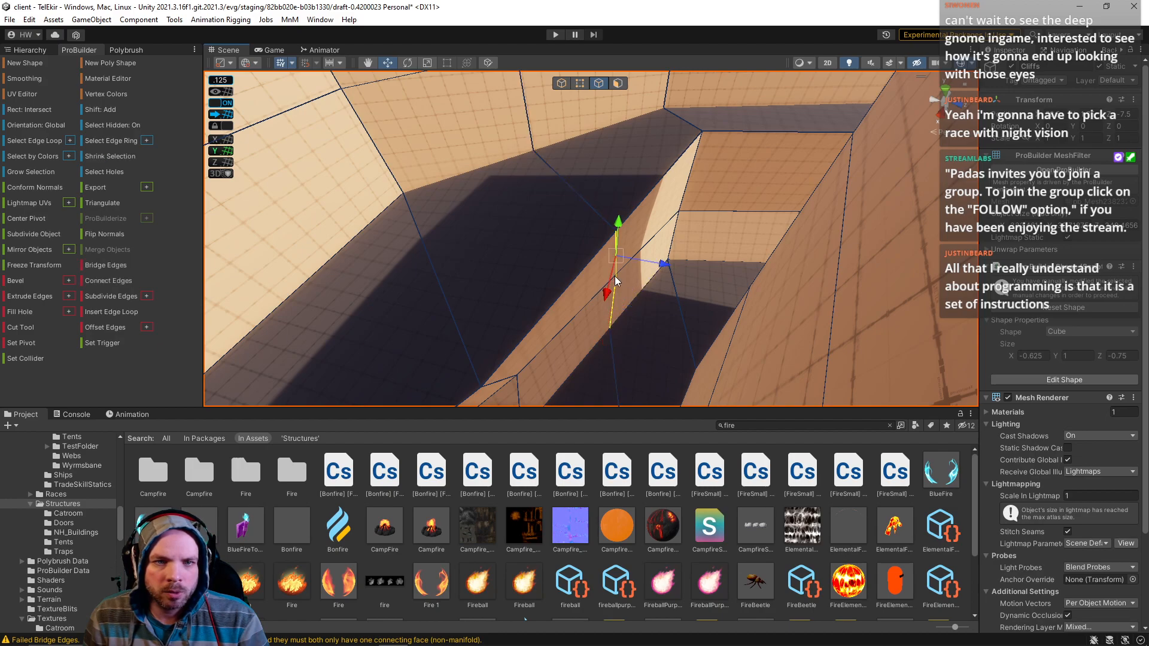
right_click_drag(526, 121, 725, 249)
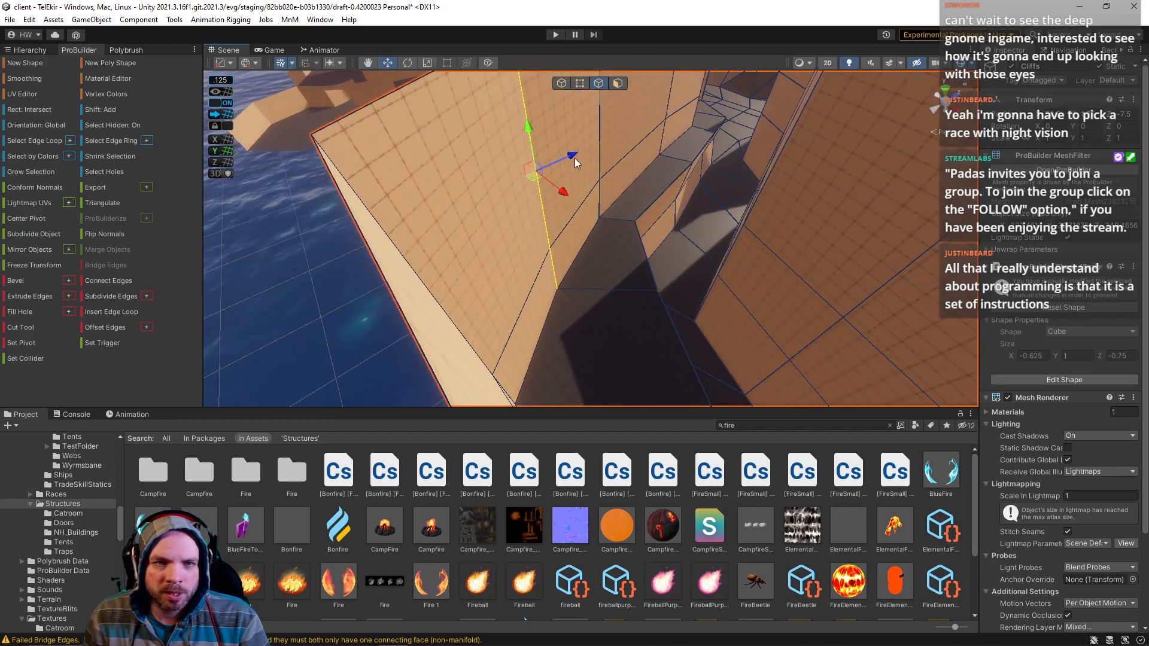
right_click_drag(559, 184, 647, 221)
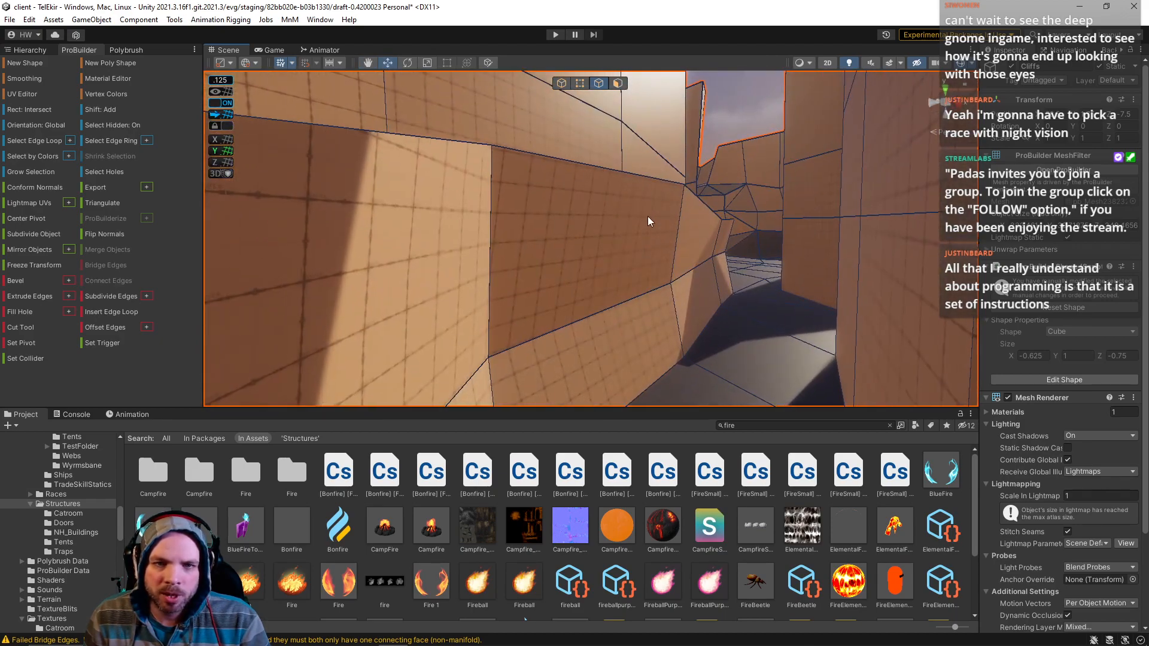
Step: Examine the lower wall edges and the floor along the passage toward the inner cavern
right_click_drag(679, 281, 704, 257)
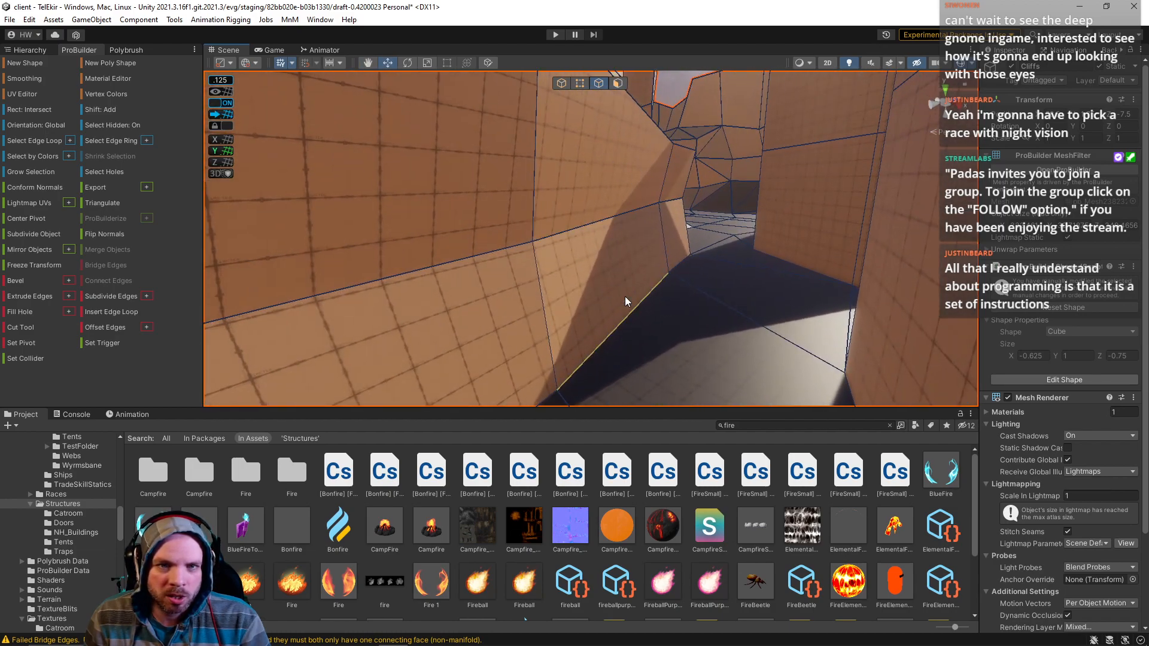
right_click_drag(620, 185, 495, 161)
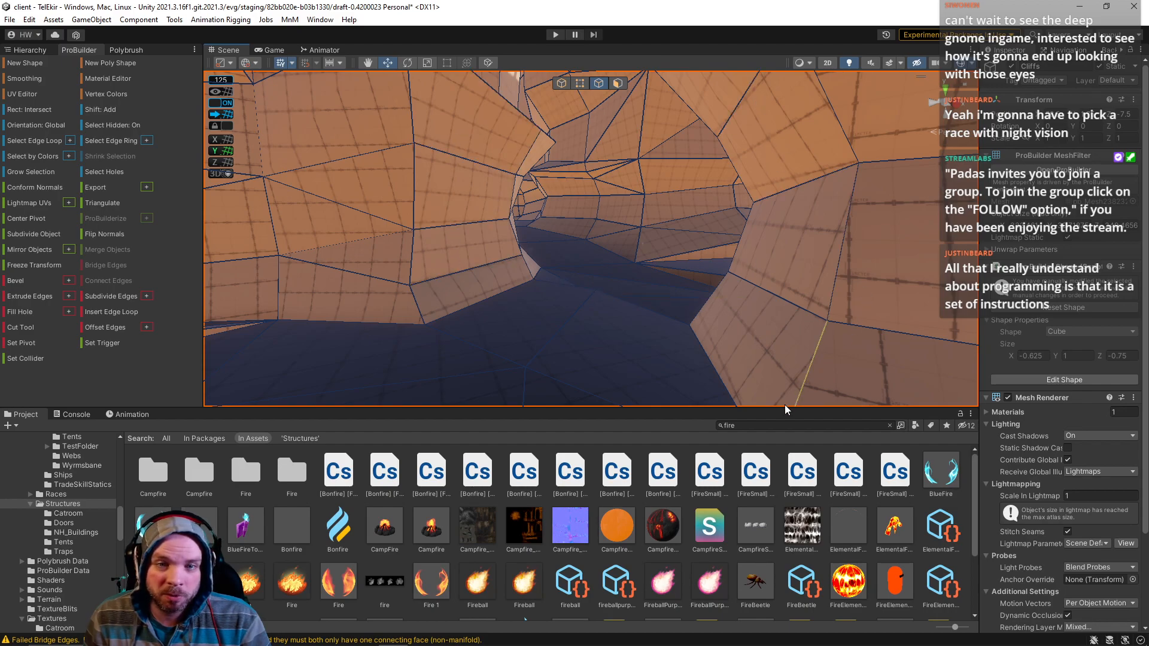
right_click_drag(455, 225, 364, 192)
right_click_drag(646, 320, 209, 233)
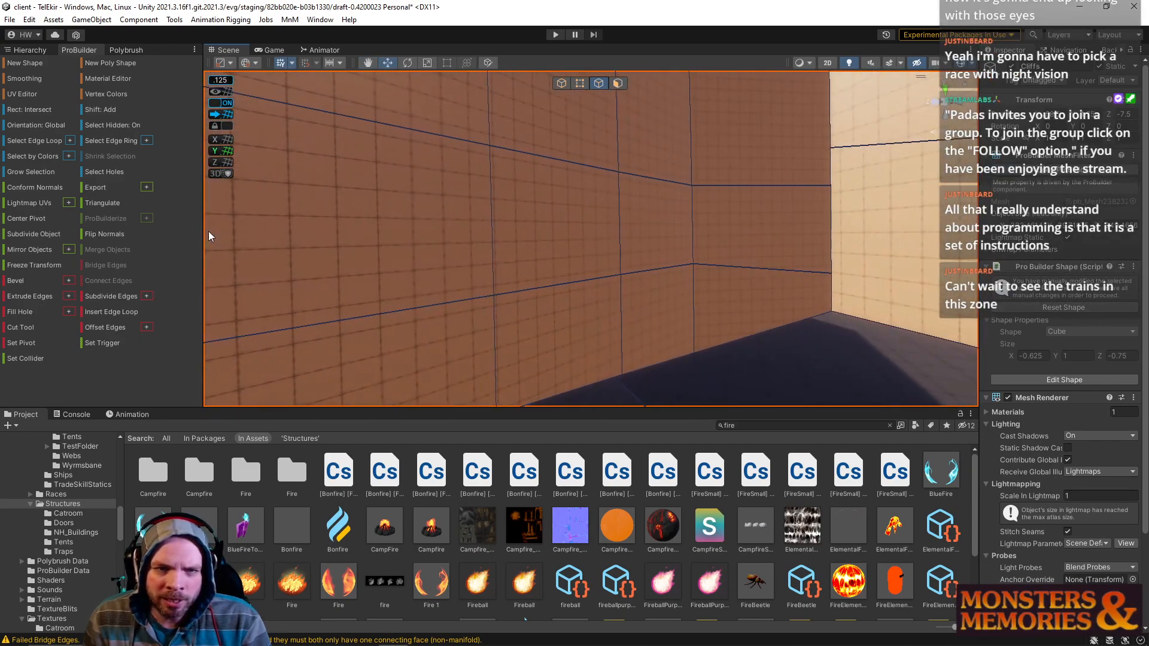
Step: Inspect the upper passage walls of the Cliffs mesh by selecting individual wall faces
left_click(616, 84)
left_click(562, 174)
right_click_drag(633, 189, 683, 183)
left_click_drag(682, 179, 599, 149, "shift")
right_click_drag(598, 148, 514, 113)
left_click(513, 117)
key("alt+f")
key("Escape")
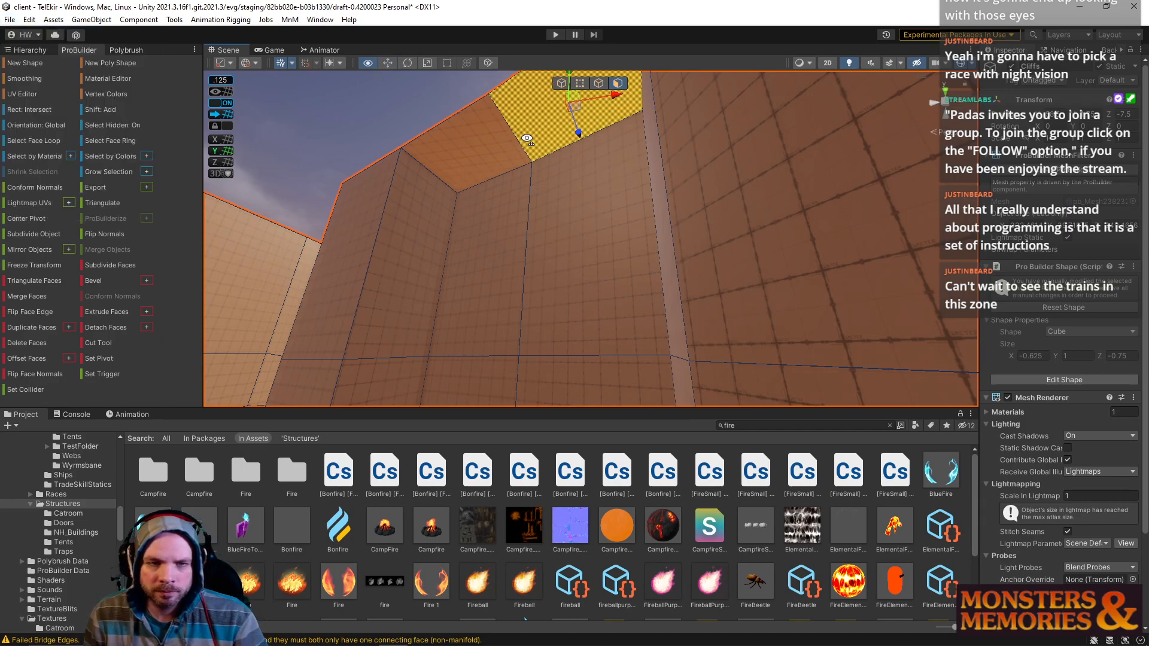
left_click(521, 136)
right_click_drag(531, 155, 678, 180)
Step: Shift the vertical corner edges of the passage wall sideways to reshape the recess above the sloped floor
left_click(600, 84)
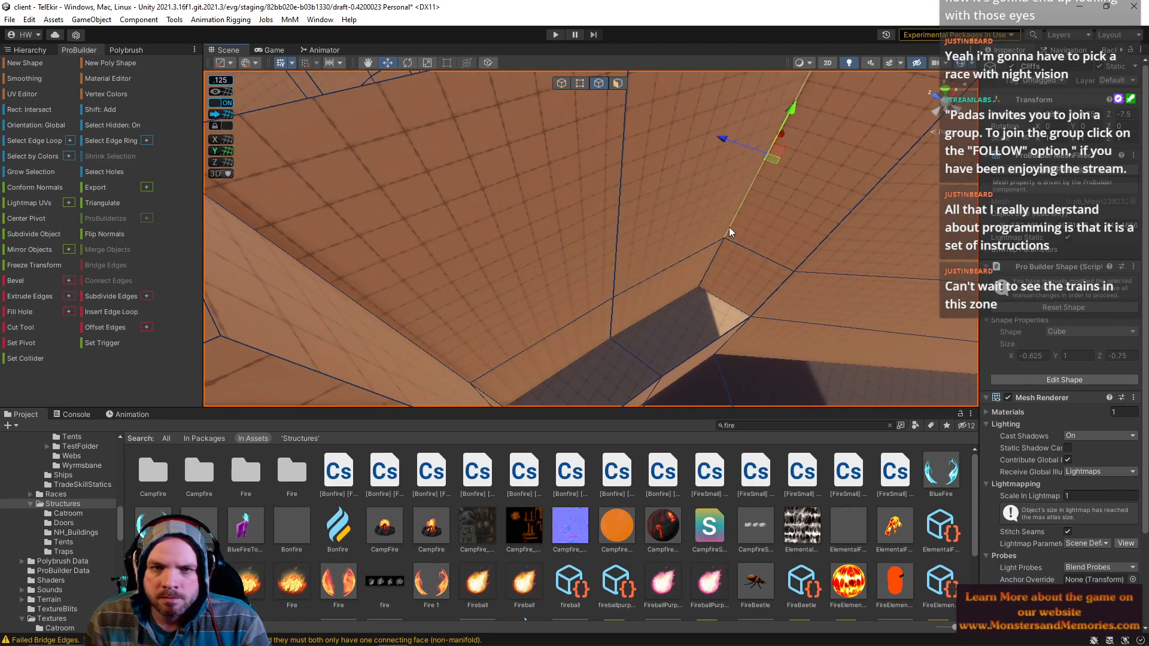
left_click_drag(670, 246, 636, 226)
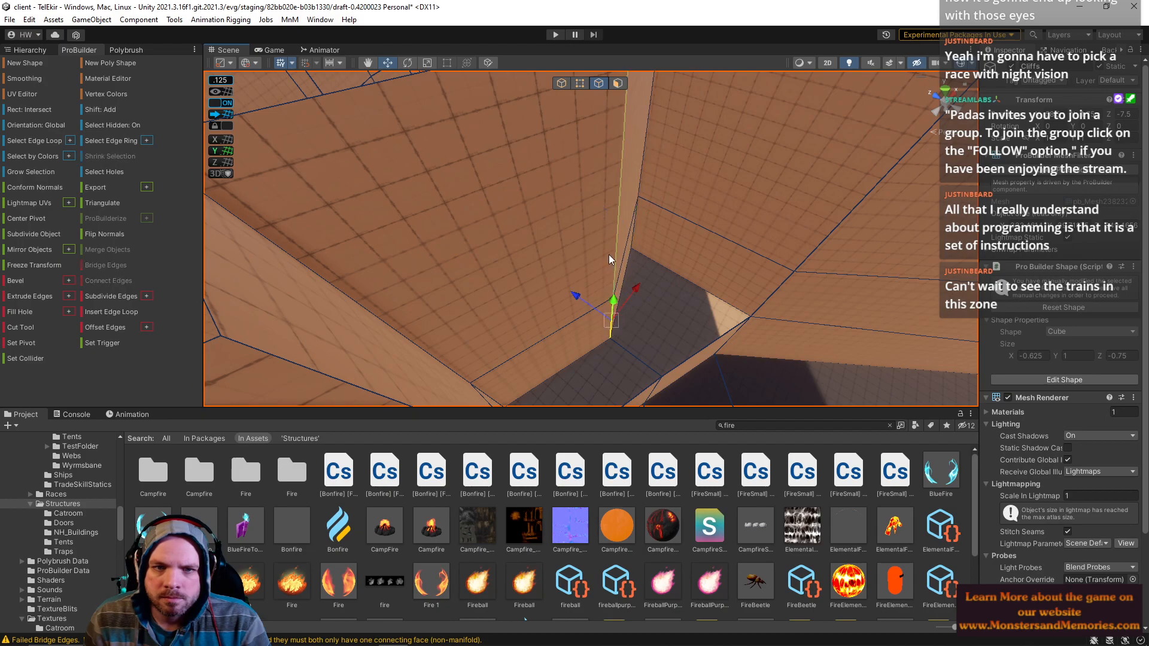
left_click_drag(584, 203, 550, 183)
right_click_drag(620, 324, 479, 150)
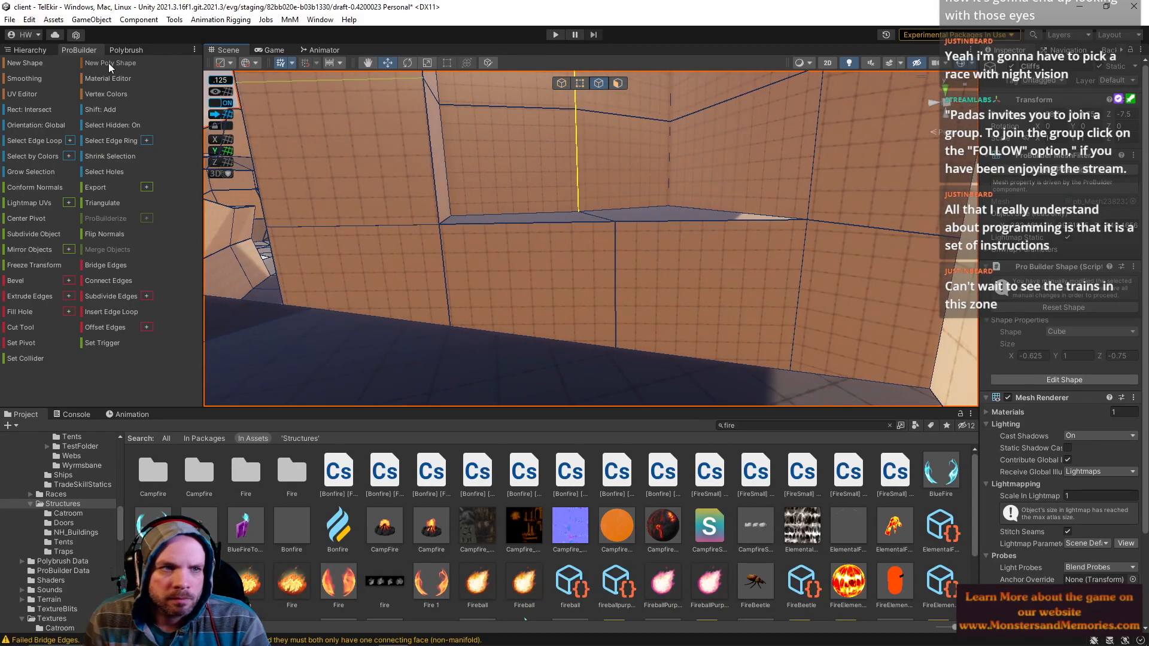
Step: Create a 1.25 × 0.25 × 4.25 cube as a thin slab on the floor beside the low wall
left_click(29, 63)
right_click_drag(239, 123, 144, 378)
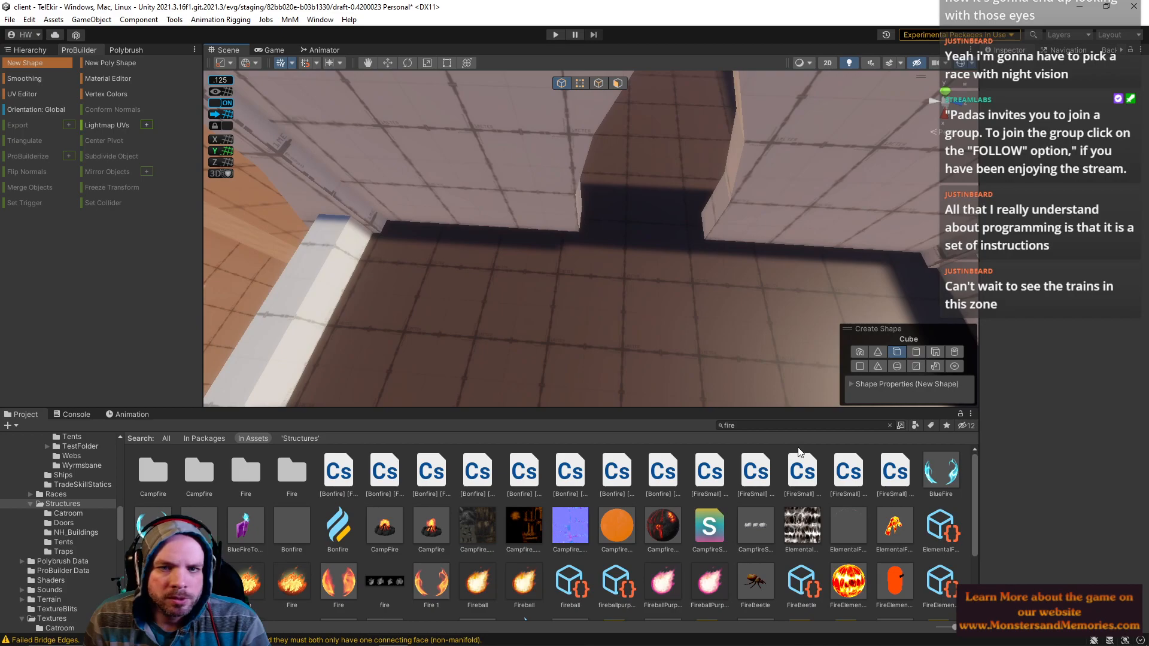
left_click_drag(417, 359, 761, 402)
right_click_drag(761, 402, 598, 261)
left_click(739, 264)
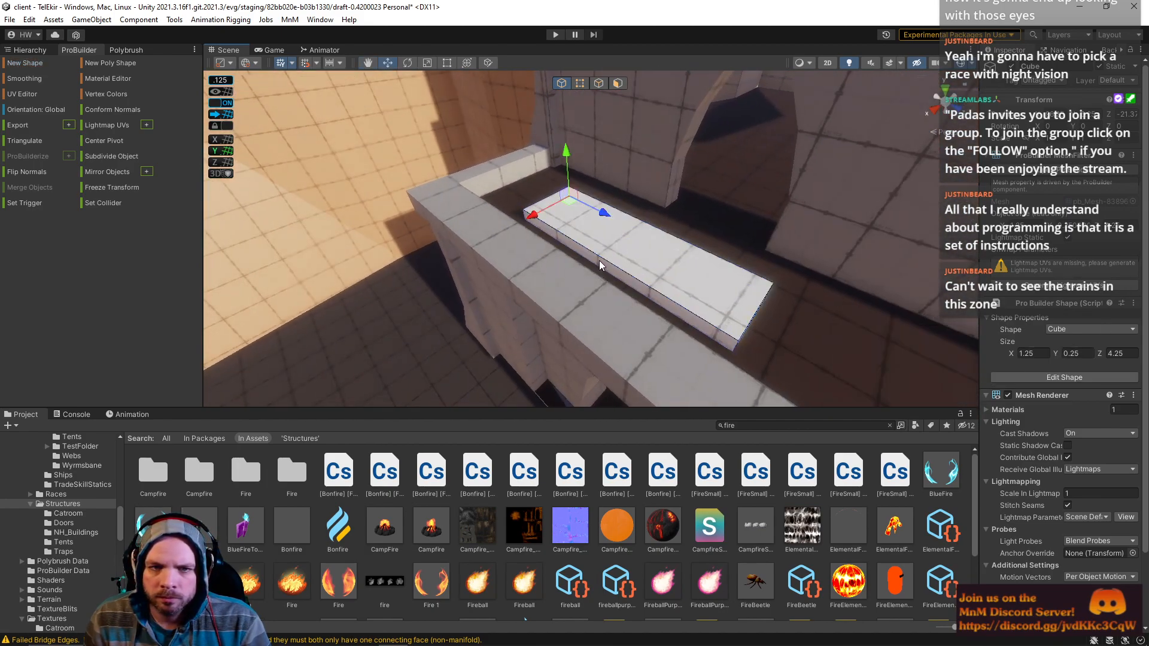
Step: Pull the slab's long side face outward past the low wall to widen it
right_click_drag(673, 191, 592, 225)
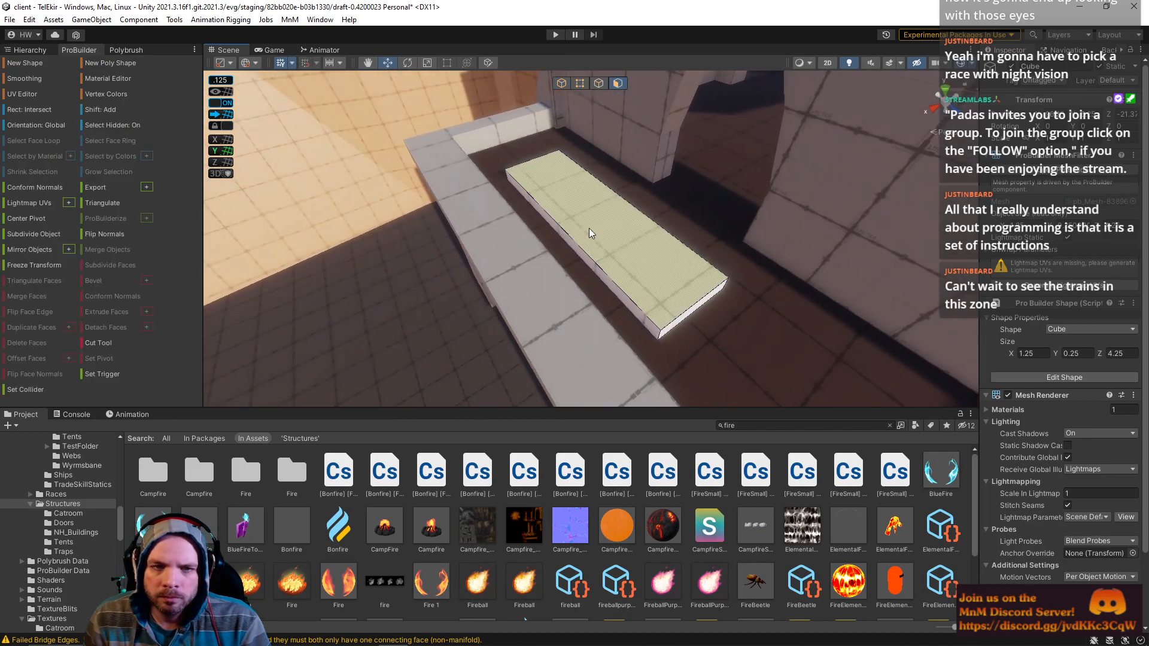
left_click(578, 253)
left_click_drag(527, 255, 405, 309)
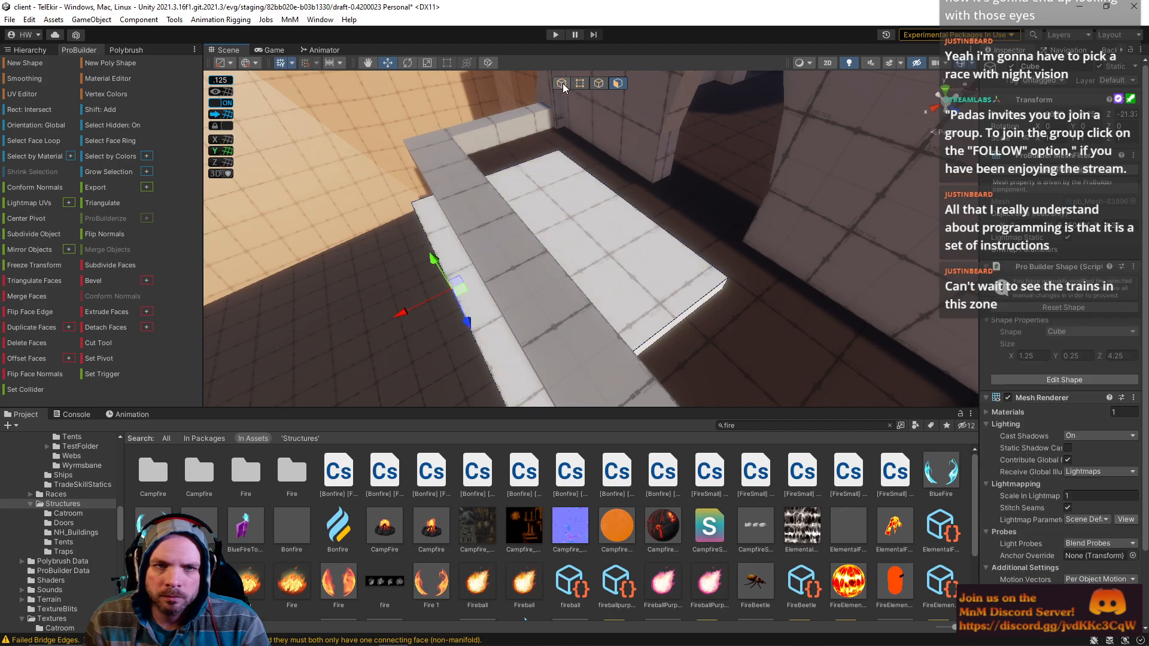
Step: Move the widened slab out toward the canyon cliffs and duplicate it
left_click_drag(519, 178, 293, 285)
right_click_drag(293, 285, 259, 277)
right_click_drag(534, 222, 600, 137)
left_click_drag(601, 137, 329, 221)
key("ctrl+d")
right_click_drag(329, 221, 456, 337)
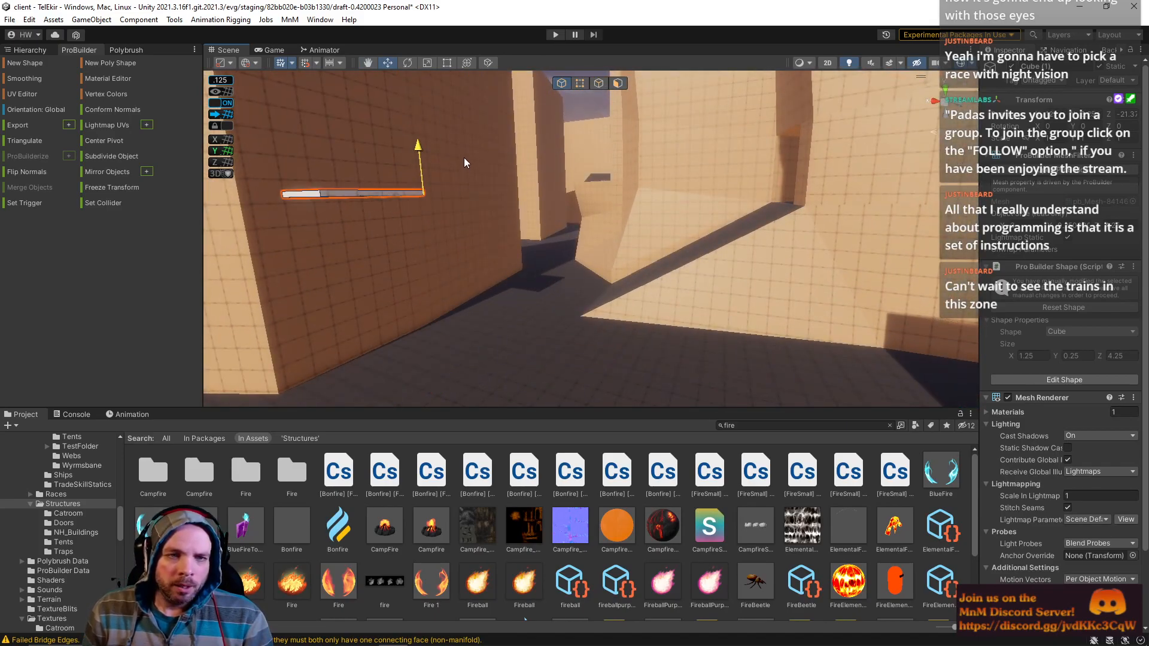
Step: Move the slab copy along the canyon to the narrow gap between the cliff walls
right_click_drag(583, 190, 657, 276)
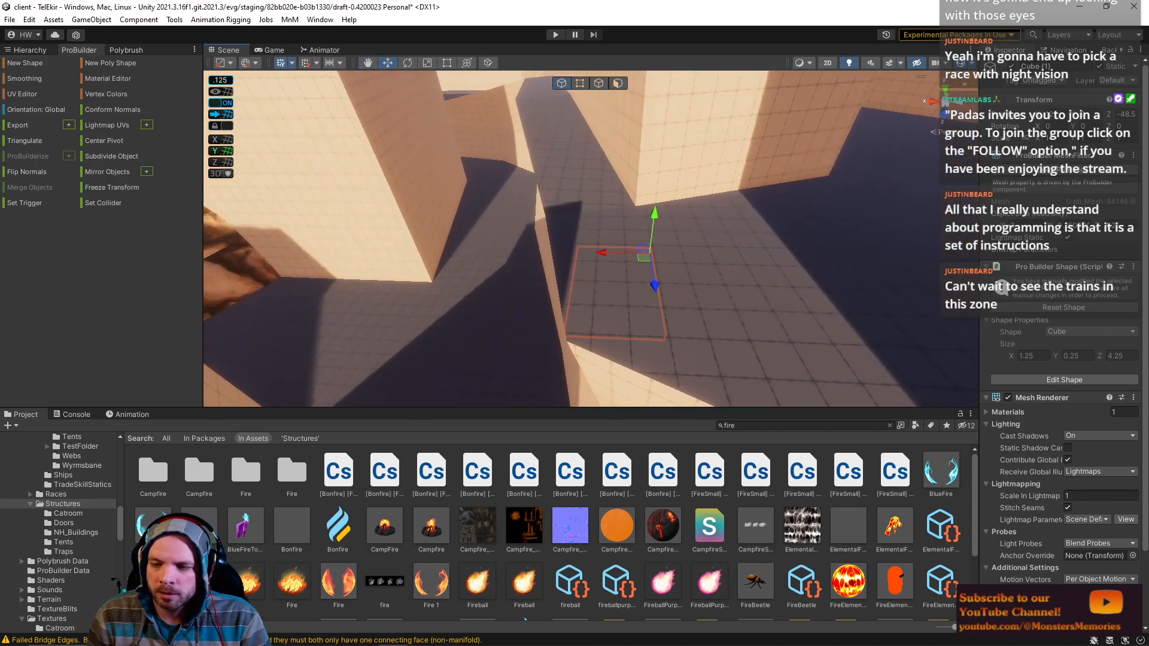
middle_click_drag(619, 293, 618, 367)
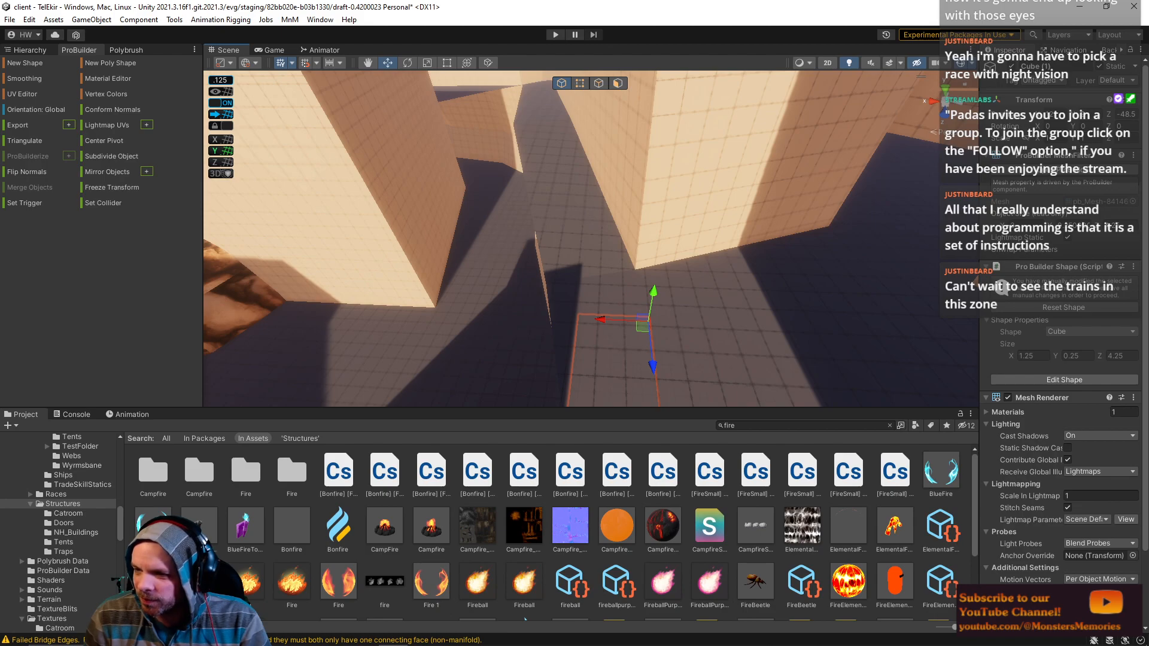
left_click_drag(593, 203, 635, 368, "alt")
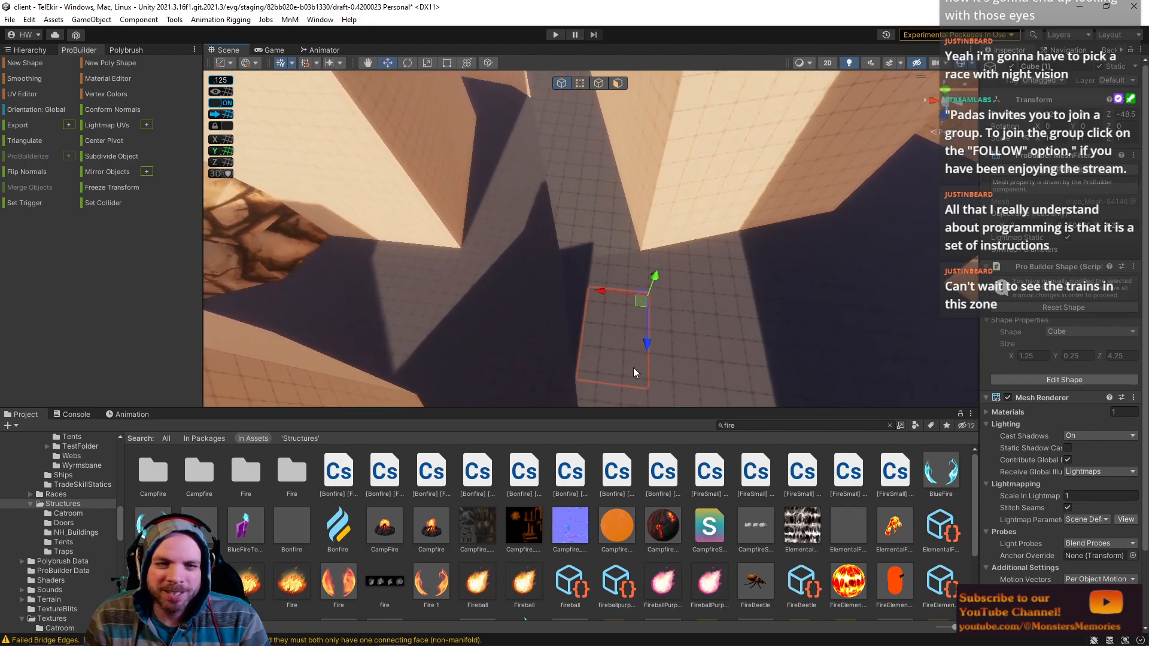
left_click_drag(602, 143, 615, 195, "alt")
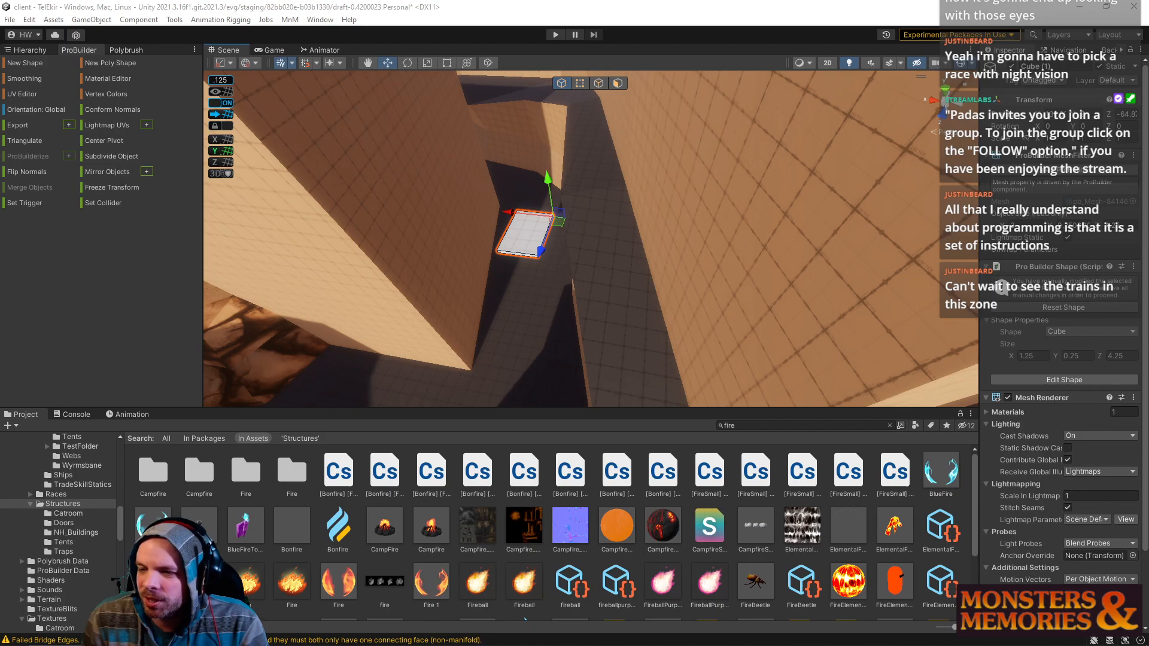
right_click_drag(666, 293, 610, 274)
key("w")
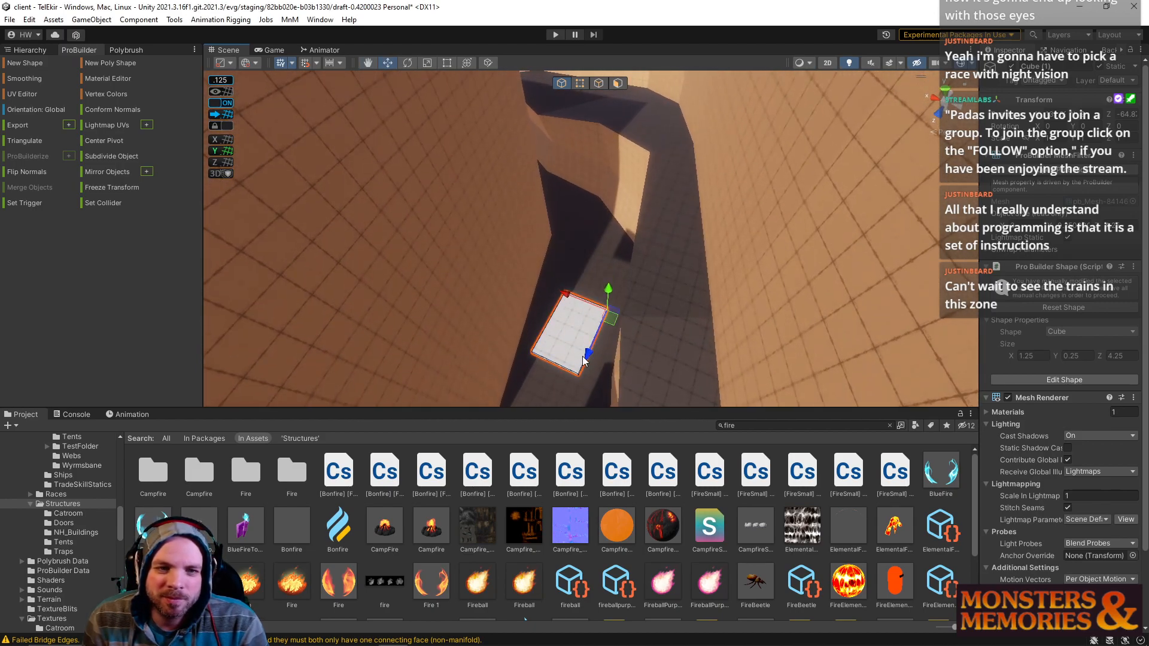
middle_click_drag(652, 167, 689, 277)
right_click_drag(480, 192, 382, 122)
key("w")
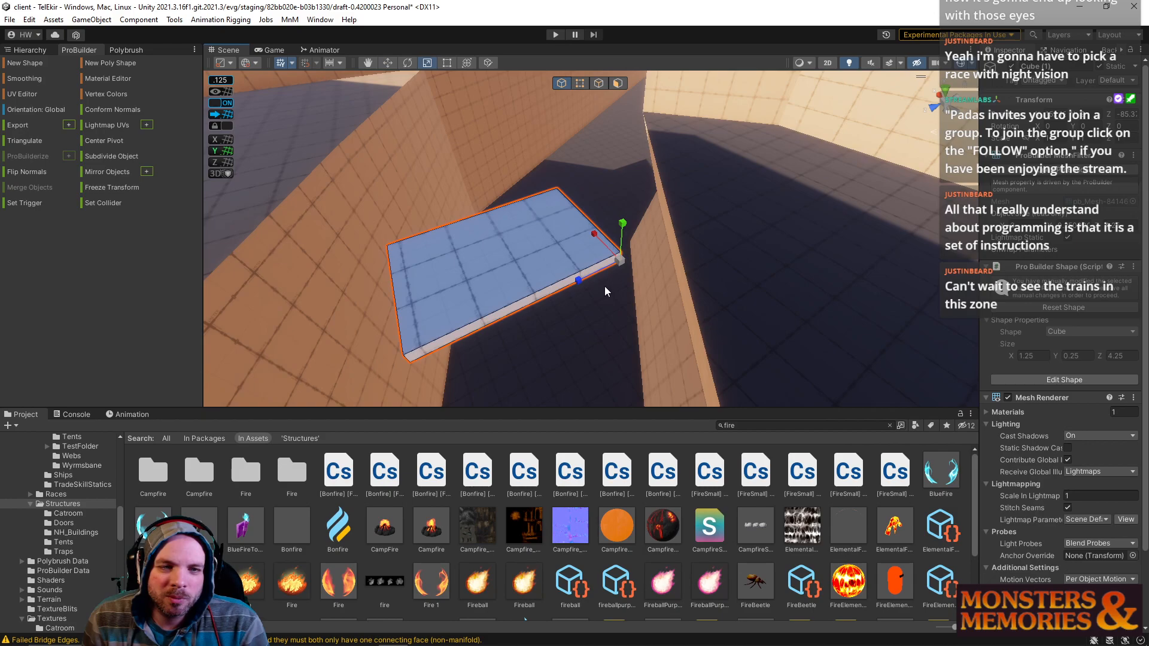
Step: Rotate the slab across the gap and reposition it against the cliff ledge using local handle orientation
left_click_drag(626, 305, 553, 282)
key("f")
key("w")
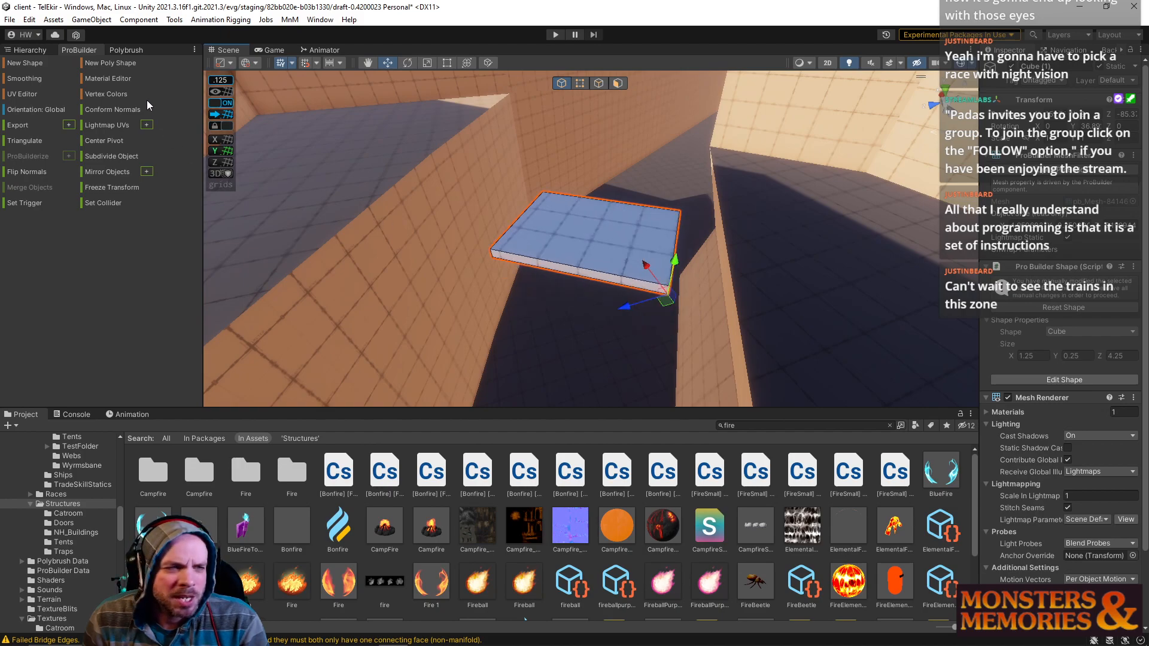
left_click(245, 63)
left_click(264, 90)
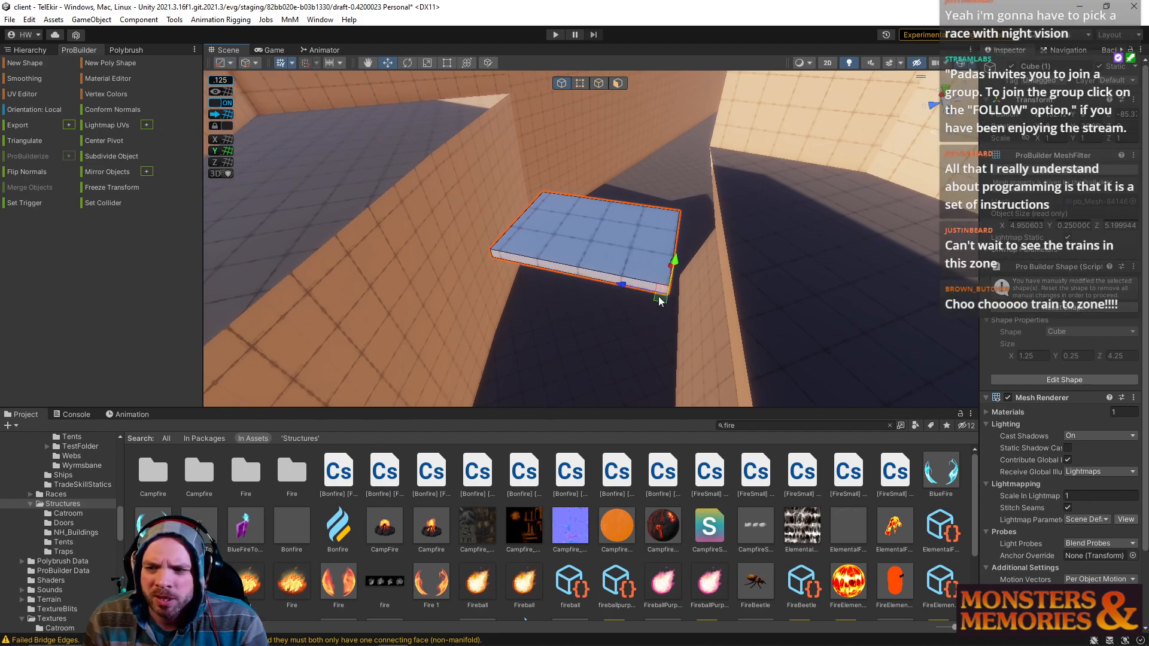
left_click_drag(665, 303, 716, 187)
right_click_drag(716, 188, 725, 191)
key("e")
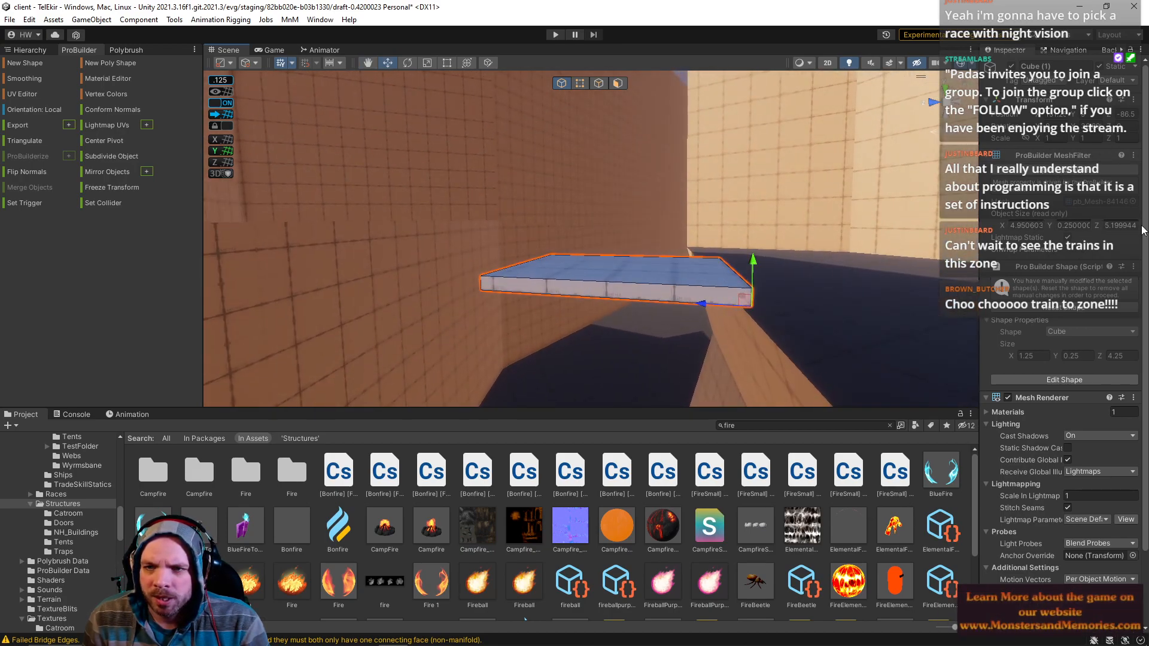
Step: Try to set the slab's Z object size to 8
left_click(1117, 226)
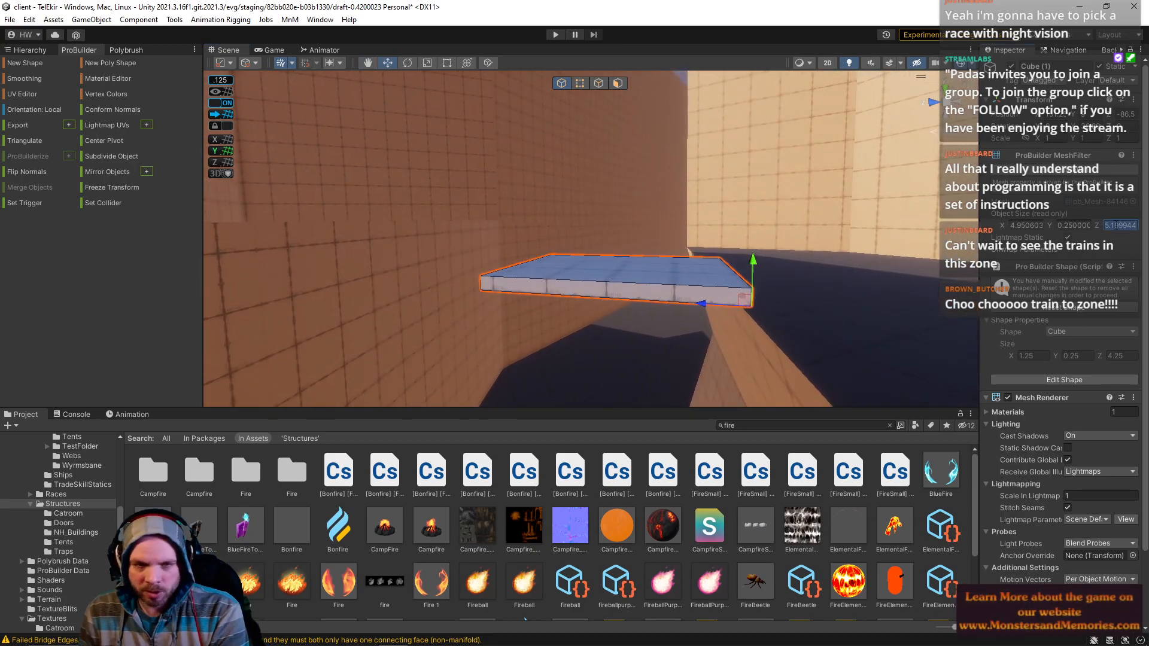
type("8")
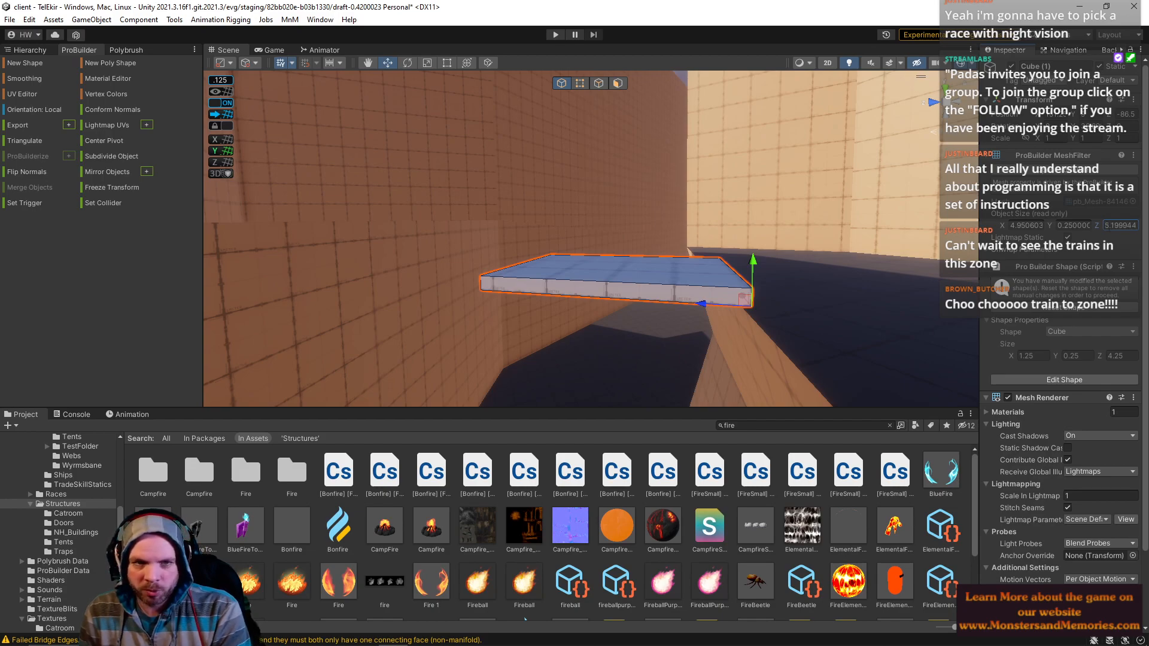
right_click_drag(856, 222, 846, 202)
left_click(1128, 229)
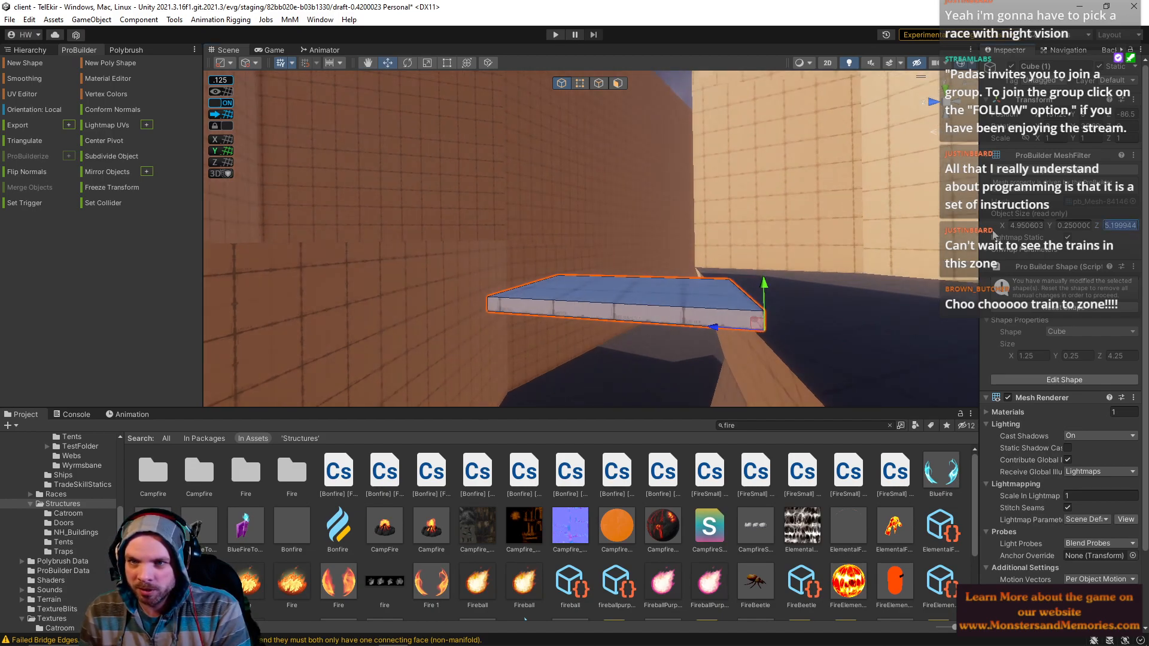
left_click_drag(978, 206, 926, 206)
left_click(1122, 207)
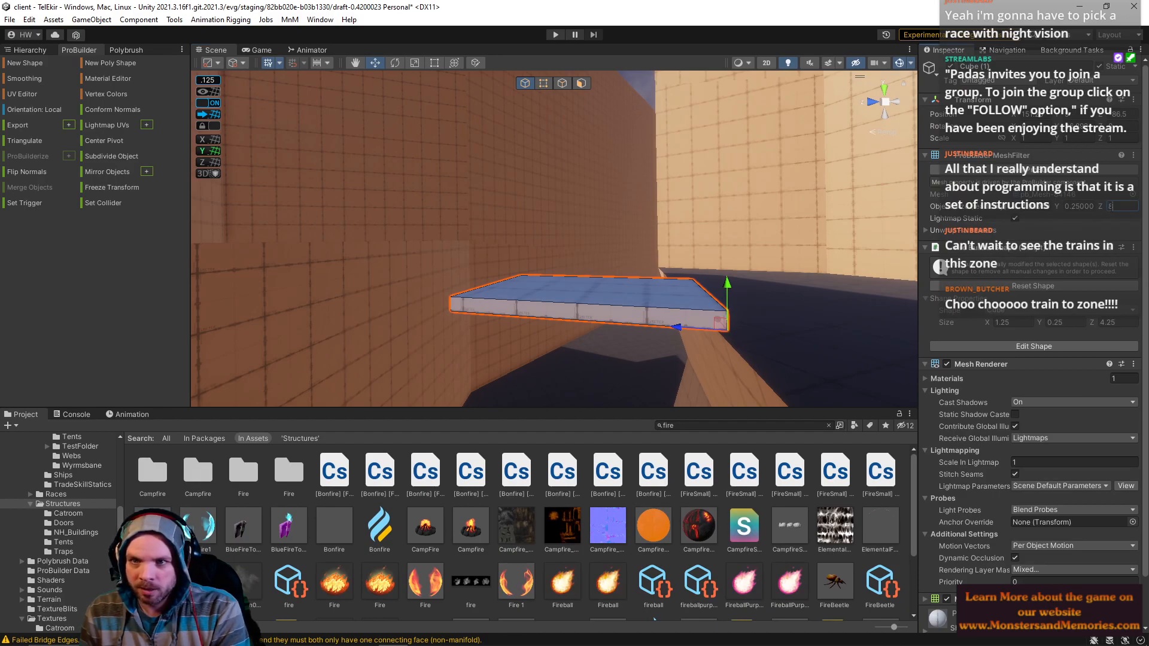
Step: Extend the slab's end face across the gap into the opposite cliff wall to form a bridge
right_click_drag(711, 272, 694, 296)
key("a")
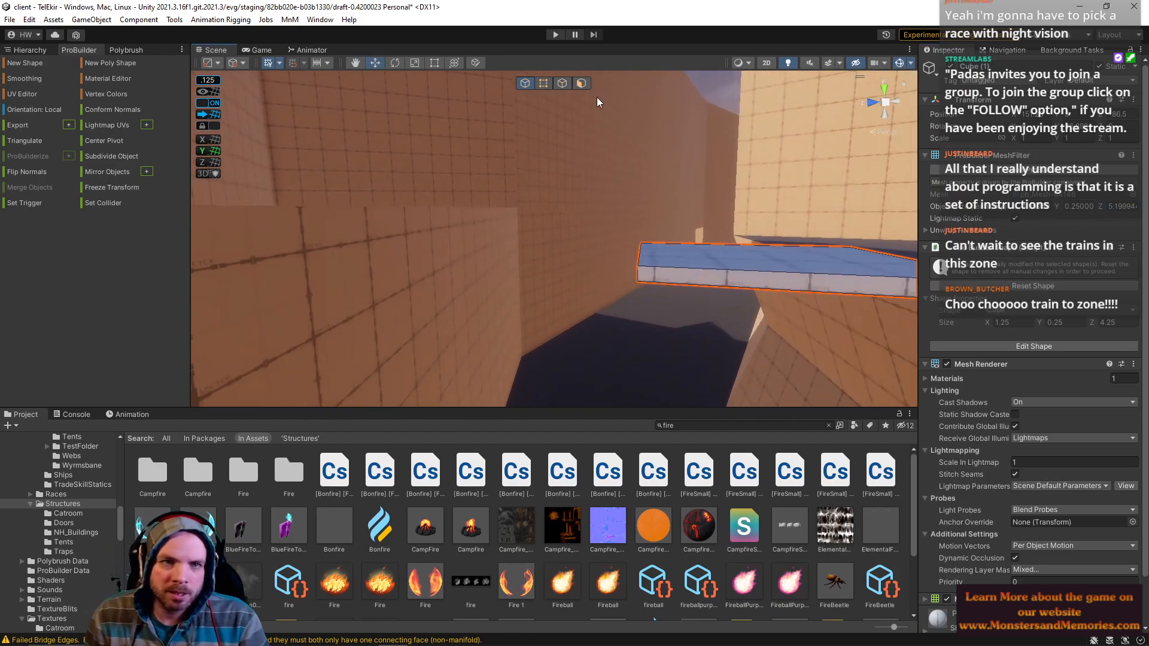
left_click(583, 87)
right_click_drag(621, 191, 649, 223)
key("a")
left_click(671, 202)
left_click_drag(628, 199, 385, 192)
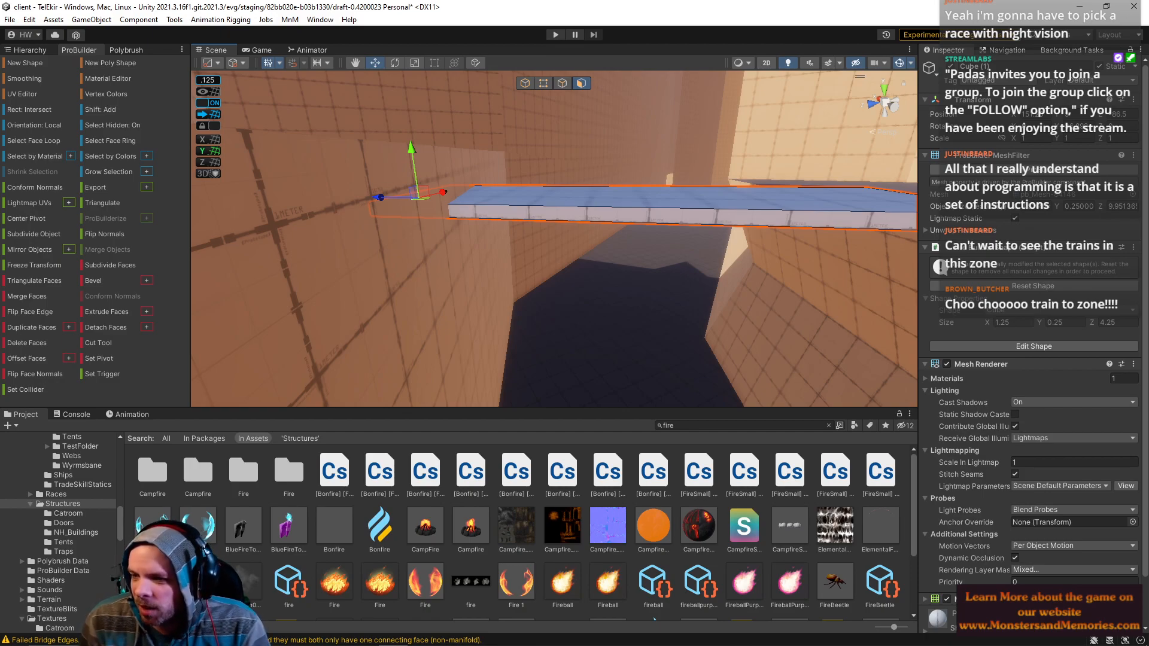
Step: Raise one end face of the bridge slab to give it a slope and adjust how far it reaches
right_click_drag(481, 242, 514, 227)
left_click_drag(510, 226, 508, 196)
left_click_drag(484, 243, 506, 261)
right_click_drag(607, 235, 395, 264)
right_click_drag(401, 305, 506, 234)
Step: Select the vertical cliff edge beside the bridge and examine where the slab meets the ledge
left_click(567, 220)
right_click_drag(583, 178, 631, 243)
left_click(603, 234)
left_click(561, 82)
key("f")
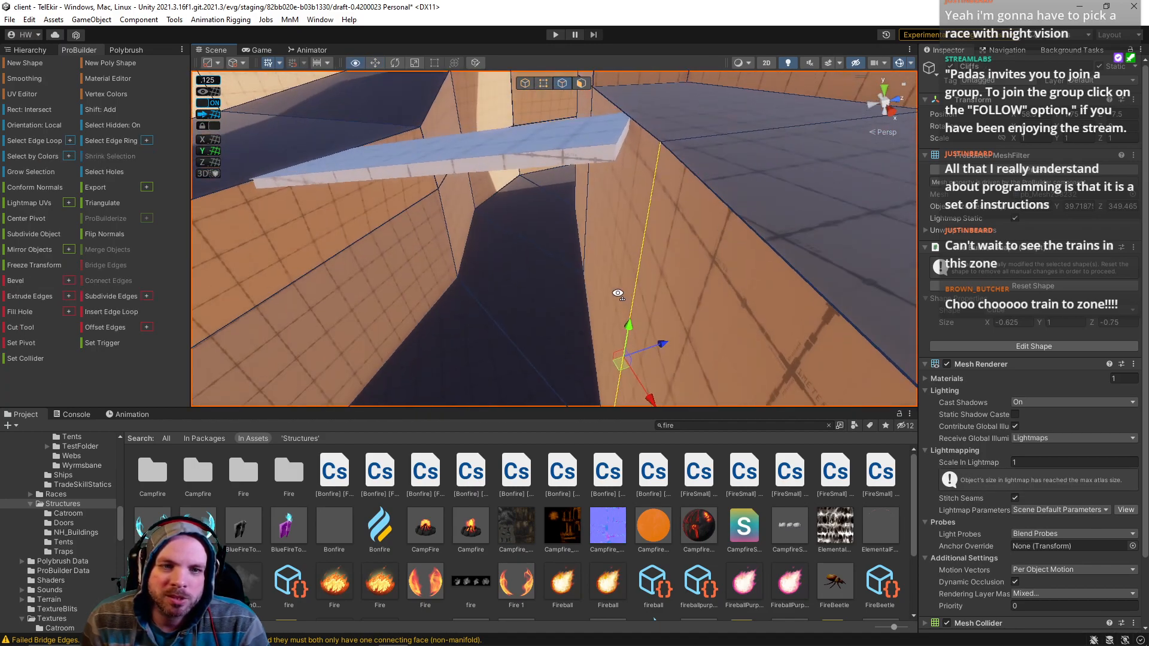
right_click_drag(623, 246, 622, 315)
right_click_drag(605, 210, 916, 193)
right_click_drag(495, 234, 400, 230)
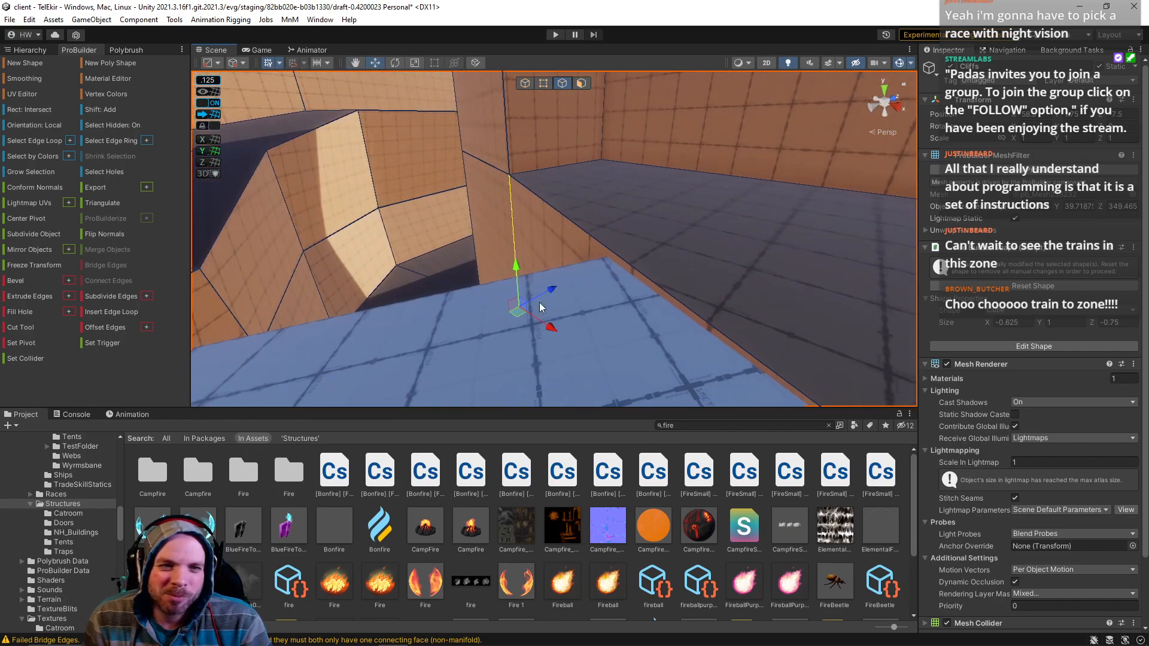
Step: Inspect the bridge slab, then select the cliff ledge's rim edge at its landing
left_click(525, 83)
left_click(569, 293)
right_click_drag(570, 294, 554, 122)
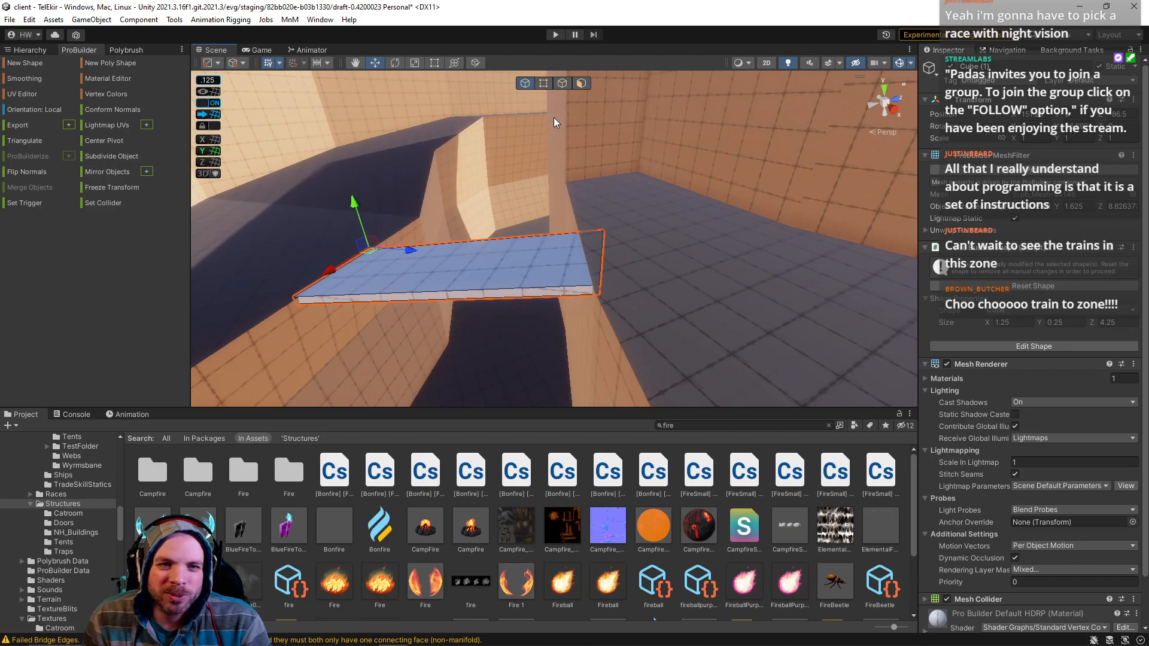
left_click(563, 86)
key("f")
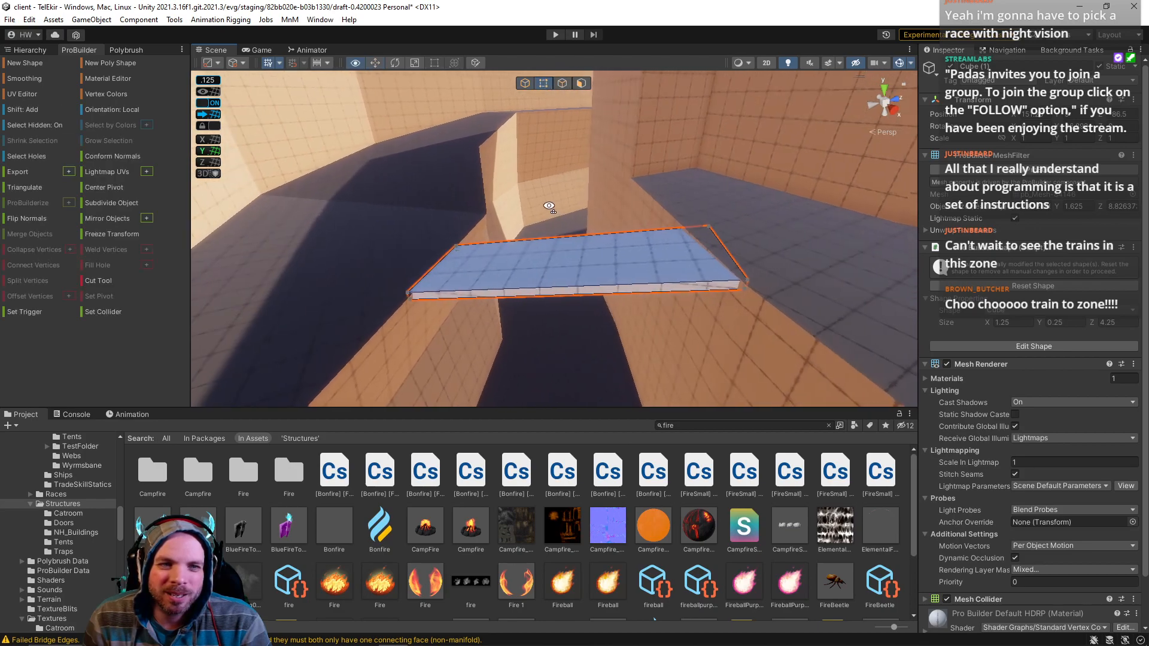
left_click(560, 88)
right_click_drag(699, 235, 725, 263)
left_click(644, 219)
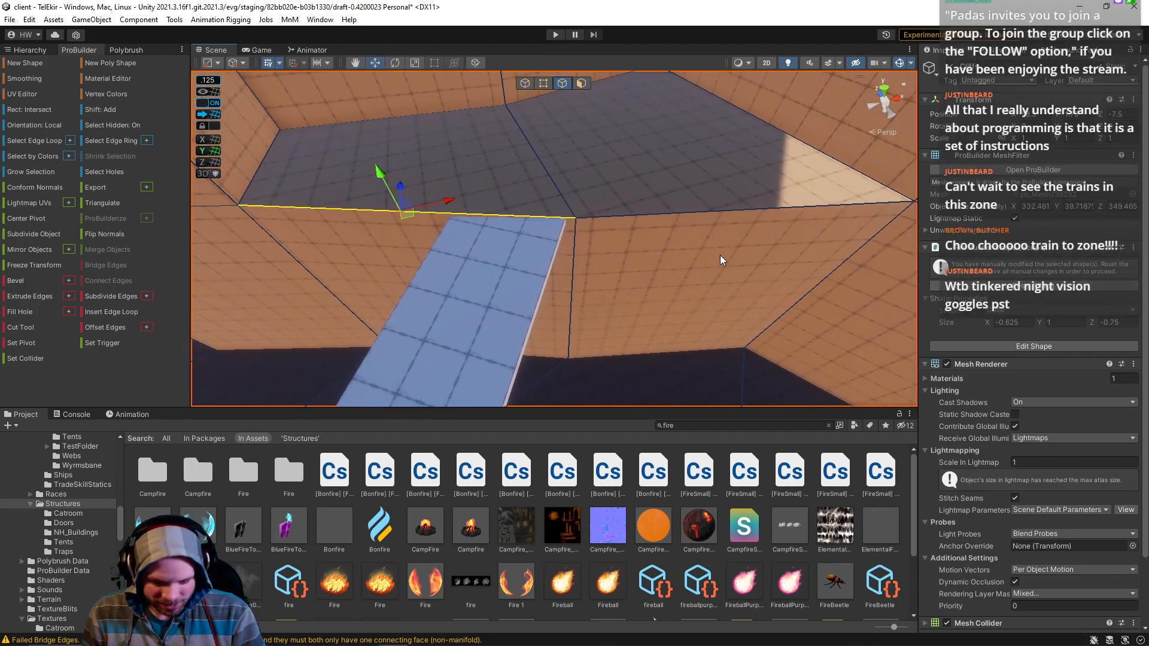
Step: Delete the lower floor face and the ledge floor face on either side of the wall at the bridge landing
left_click(581, 84)
right_click_drag(533, 203, 590, 296)
left_click(599, 302)
key("BackSpace")
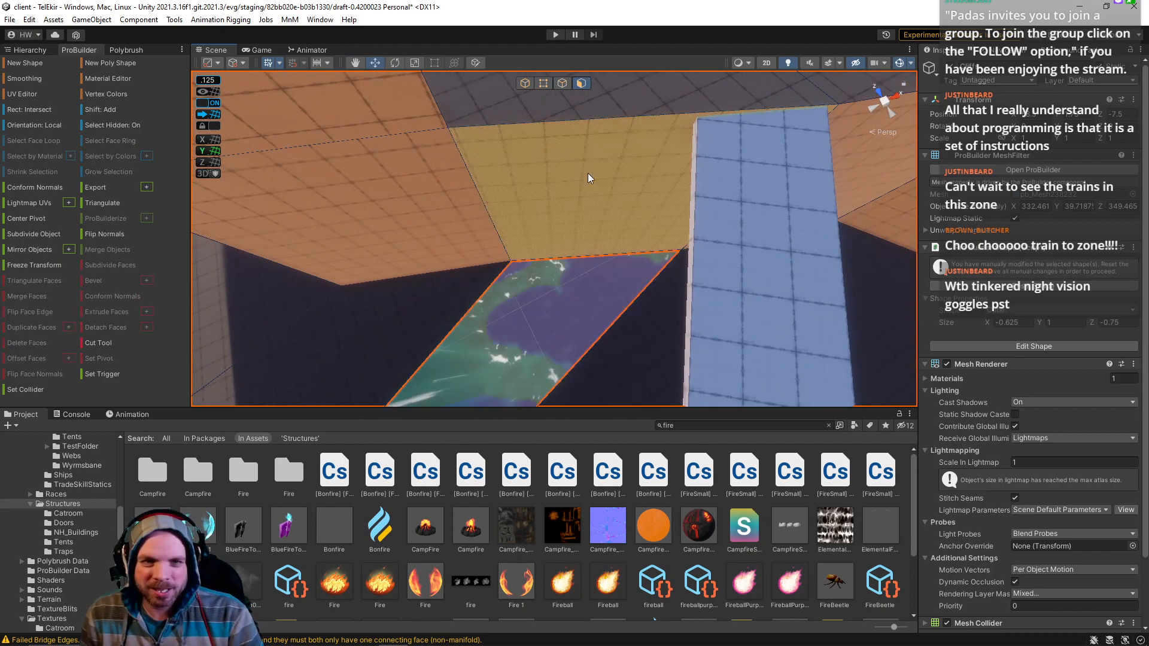
right_click_drag(579, 166, 597, 160)
left_click(614, 183)
key("BackSpace")
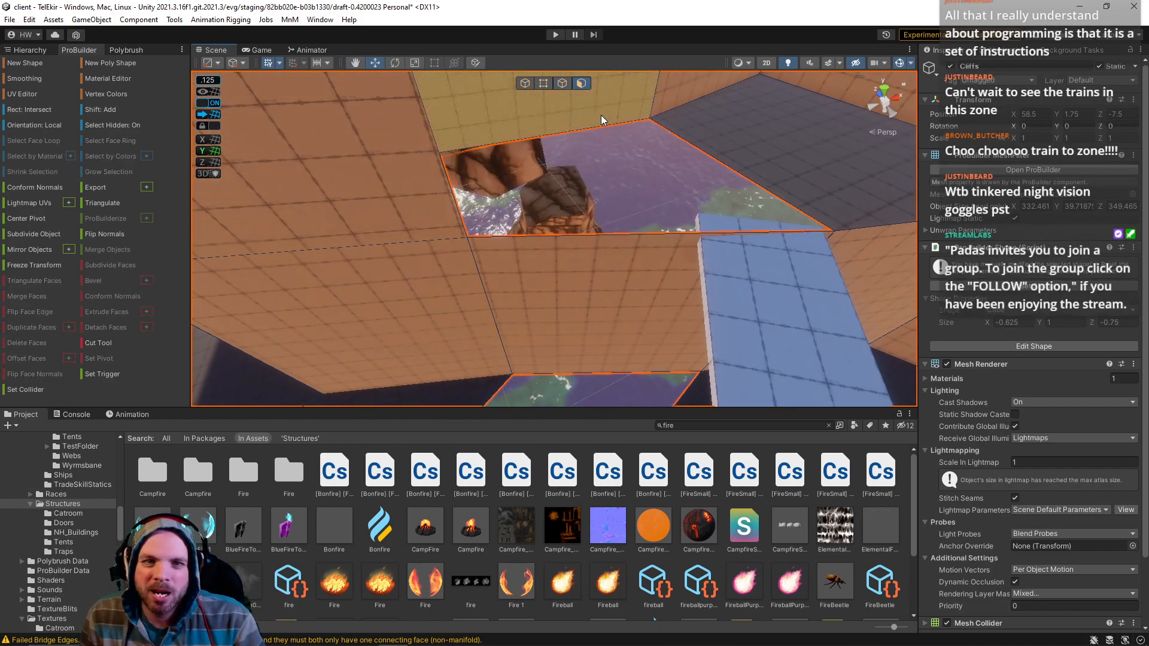
Step: Move the wall's vertical edge below the ledge sideways to line up with the near side of the bridge slab
left_click(562, 83)
left_click(625, 308)
left_click_drag(620, 308, 696, 288)
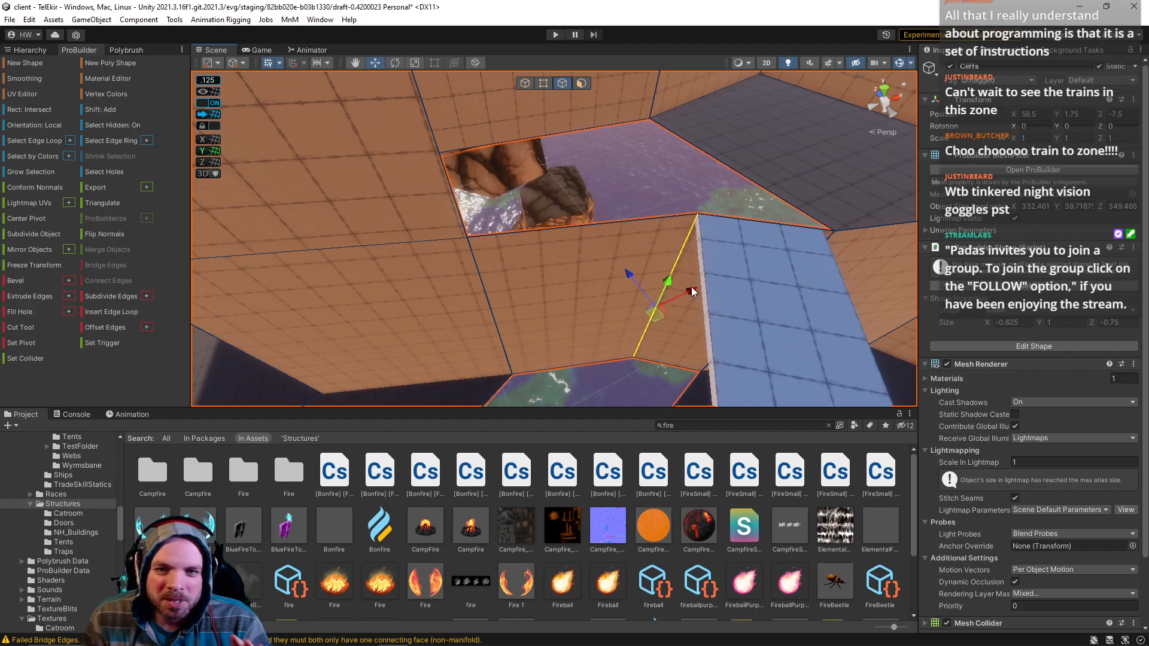
Step: Bridge the open edges around the ledge hole to rebuild the floor at the bridge landing
left_click(580, 234)
key("f")
left_click(566, 193, "shift")
key("alt+b")
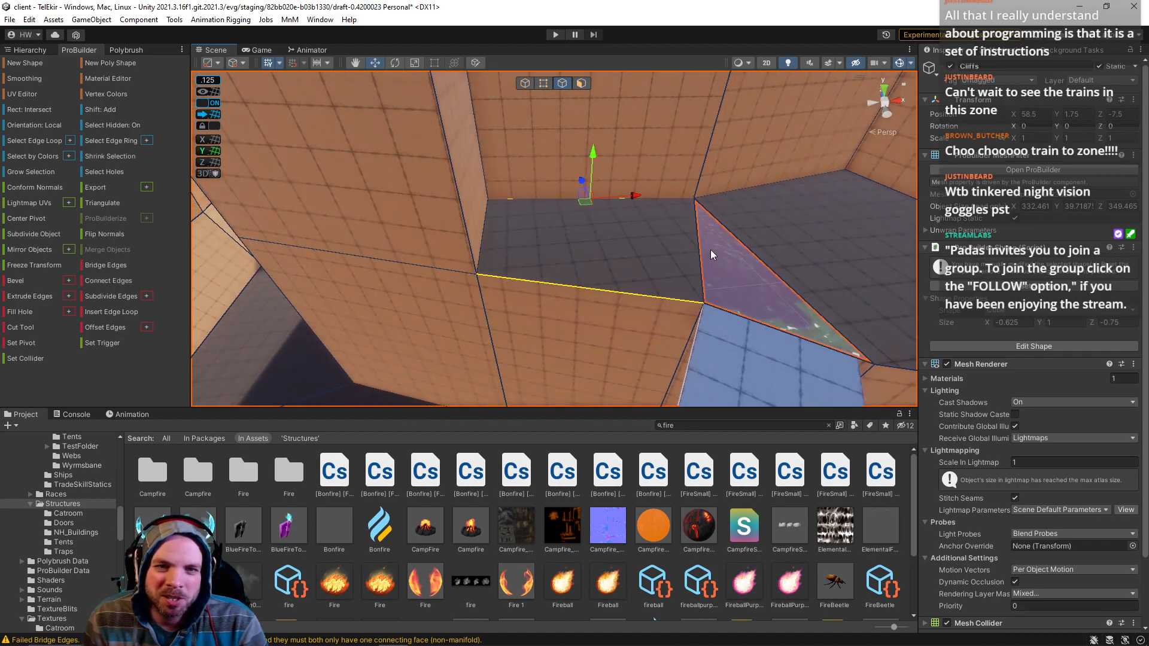
left_click(690, 266)
left_click(785, 265, "shift")
key("alt+b")
Step: Align the vertical wall edge on the other side of the landing with the bridge slab's corner
right_click_drag(786, 266, 701, 229)
left_click(670, 232)
left_click_drag(640, 284, 632, 277)
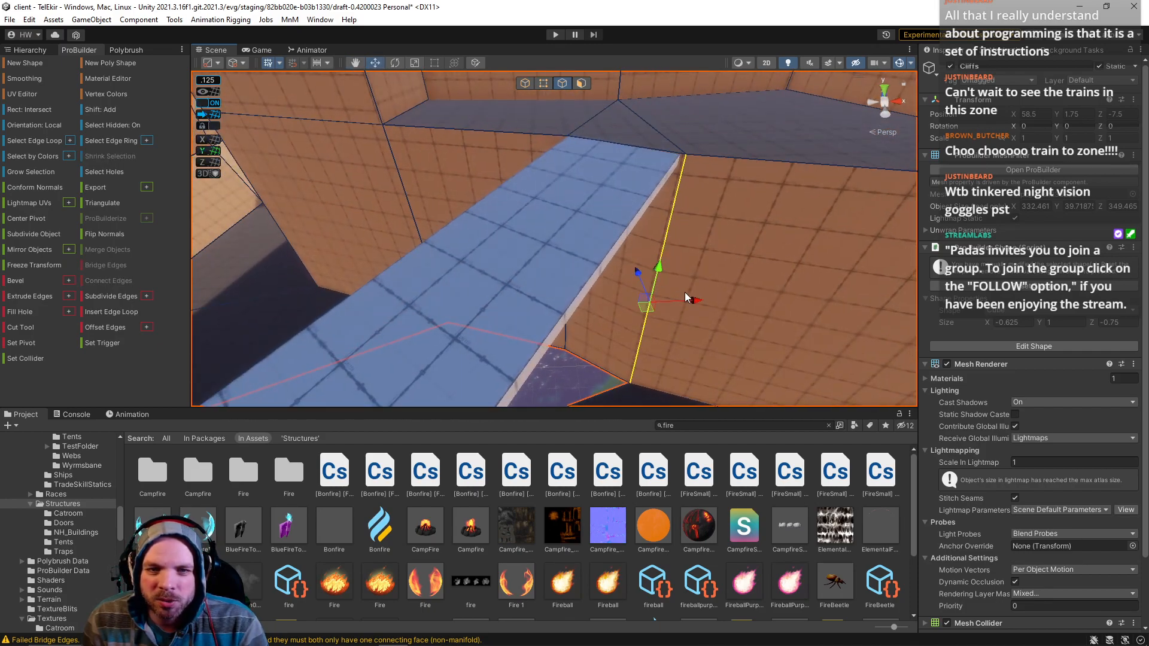
left_click_drag(696, 301, 694, 301)
right_click_drag(694, 286, 665, 246)
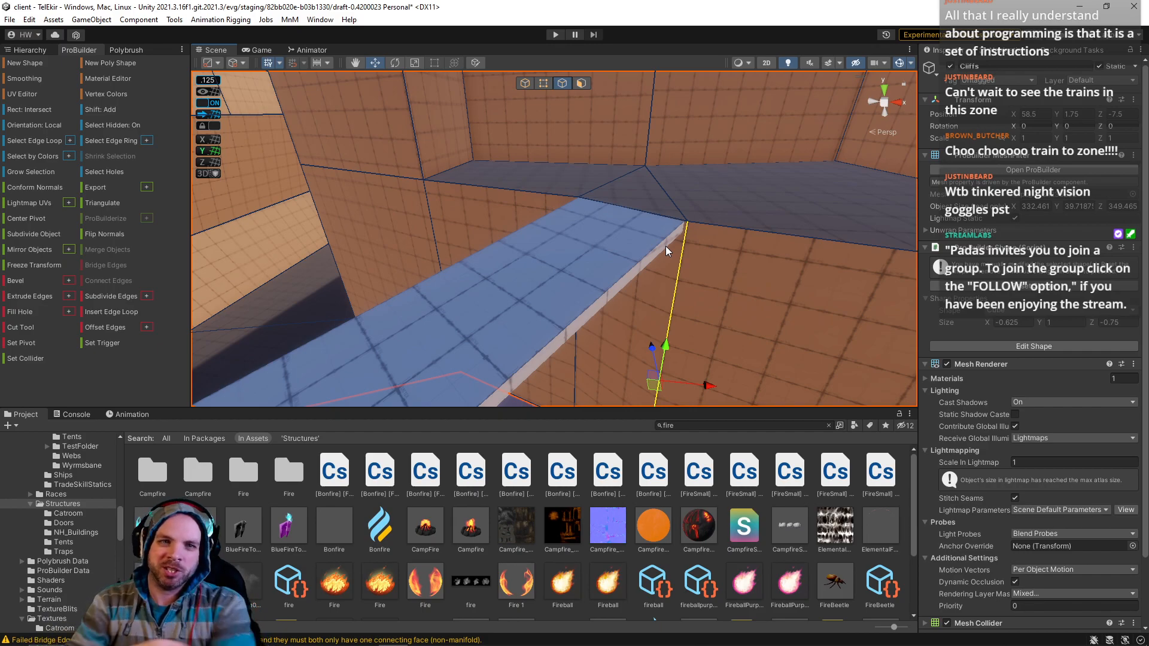
Step: Bridge the opposite open edges of the hole beneath the slab to rebuild the lower passage floor
right_click_drag(627, 234, 529, 285)
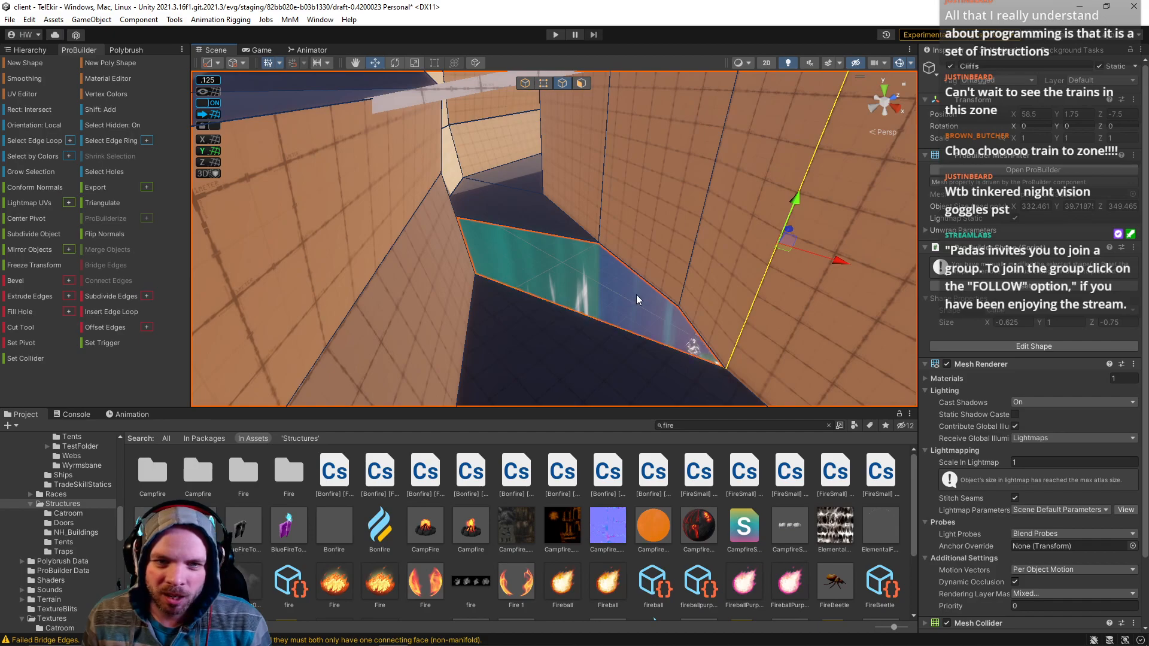
right_click_drag(666, 286, 545, 319)
left_click(545, 318, "shift")
key("alt+b")
left_click(578, 286)
left_click(570, 182, "shift")
key("alt+b")
left_click(581, 83)
left_click(544, 207)
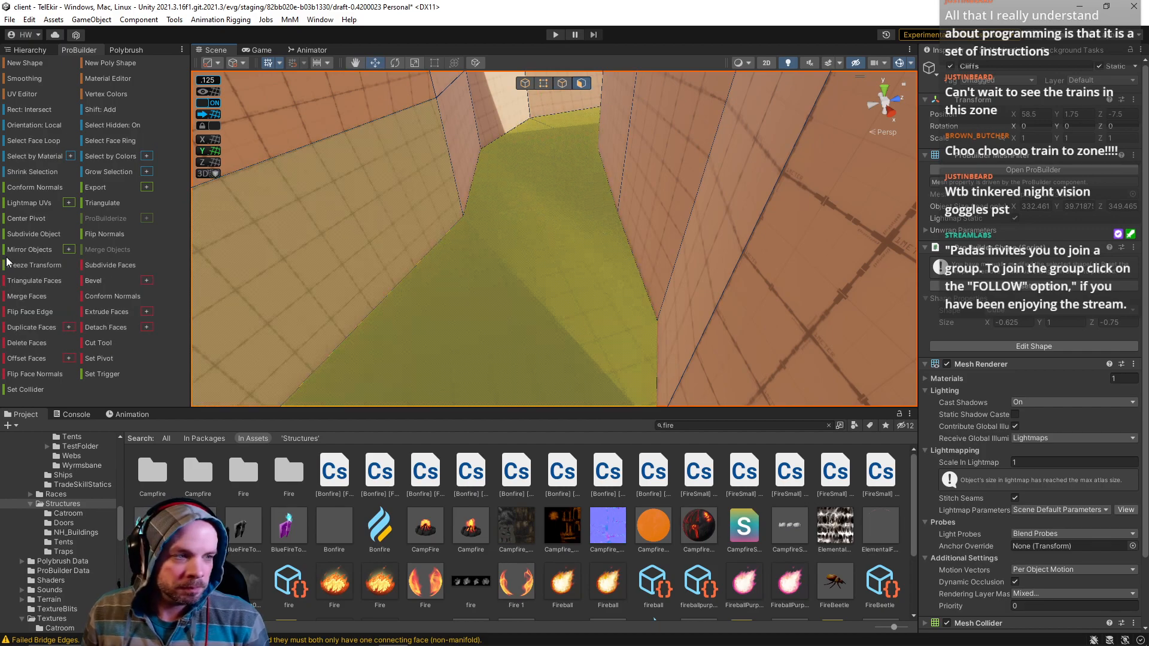
Step: Examine how the bridge slab meets the cliff ledges on both sides of the passage
right_click_drag(271, 275, 552, 242)
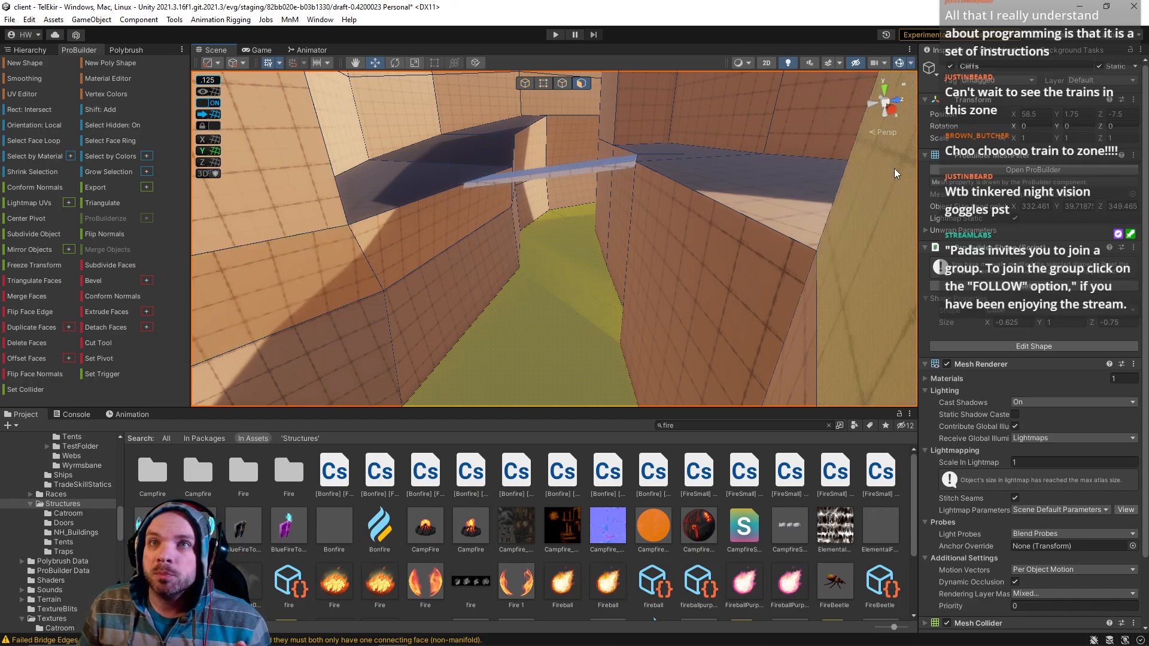
mouse_move(601, 269)
right_mouse_down()
mouse_move(593, 236)
mouse_move(581, 281)
right_mouse_up()
key("w")
left_click(582, 281)
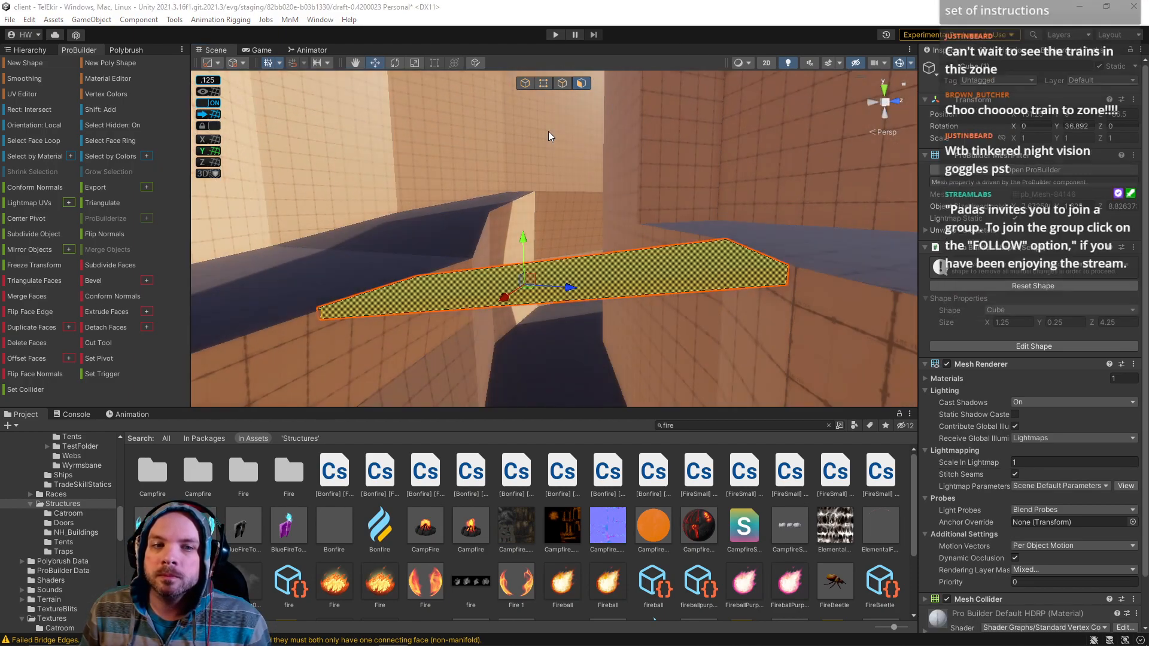
right_click_drag(479, 206, 466, 138)
left_click(526, 169)
right_click_drag(527, 170, 533, 234)
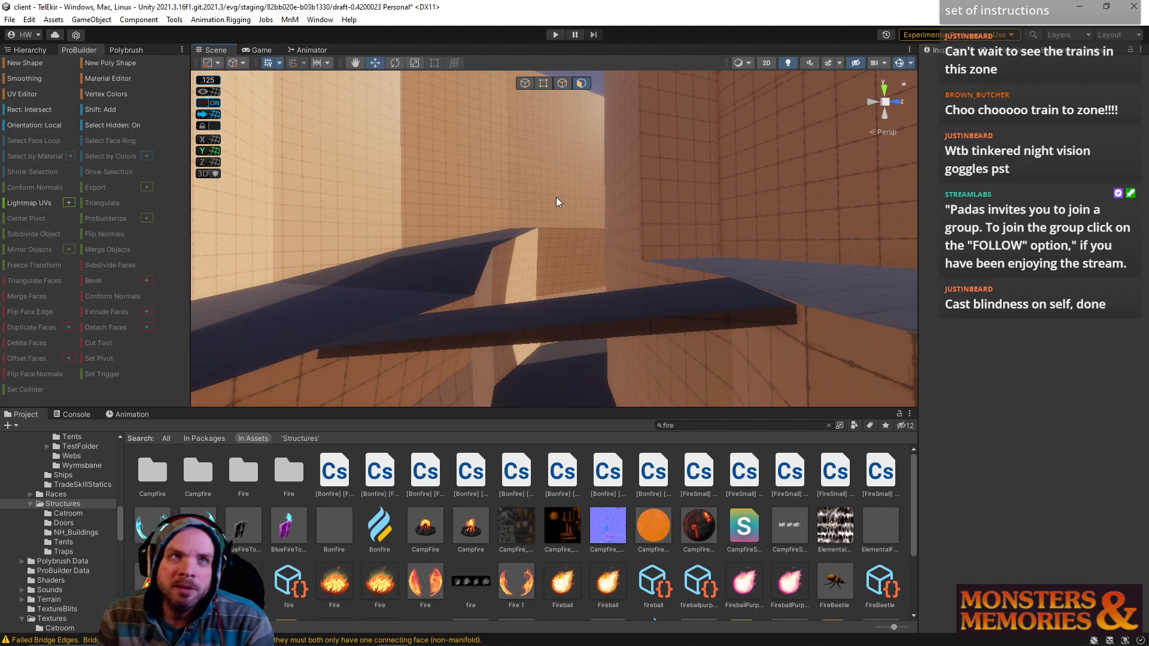
right_click_drag(555, 202, 680, 246)
left_click(677, 247)
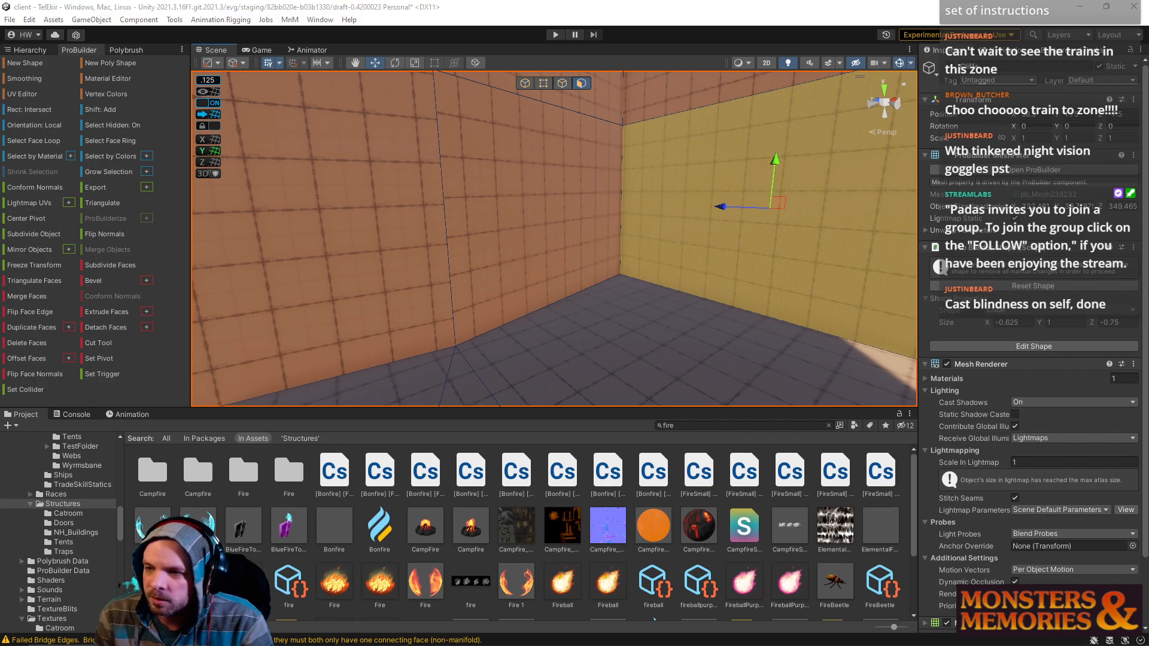
Step: Nudge the cliff edge at the ledge's inner corner slightly sideways
right_click_drag(545, 269, 471, 131)
left_click(562, 83)
left_click(512, 305)
right_click_drag(566, 273, 559, 305)
left_click_drag(565, 311, 541, 302)
right_click_drag(540, 302, 532, 251)
right_click_drag(528, 300, 559, 358)
Step: Delete the small ledge floor face in the cliff corner
left_click(581, 83)
left_click(538, 330)
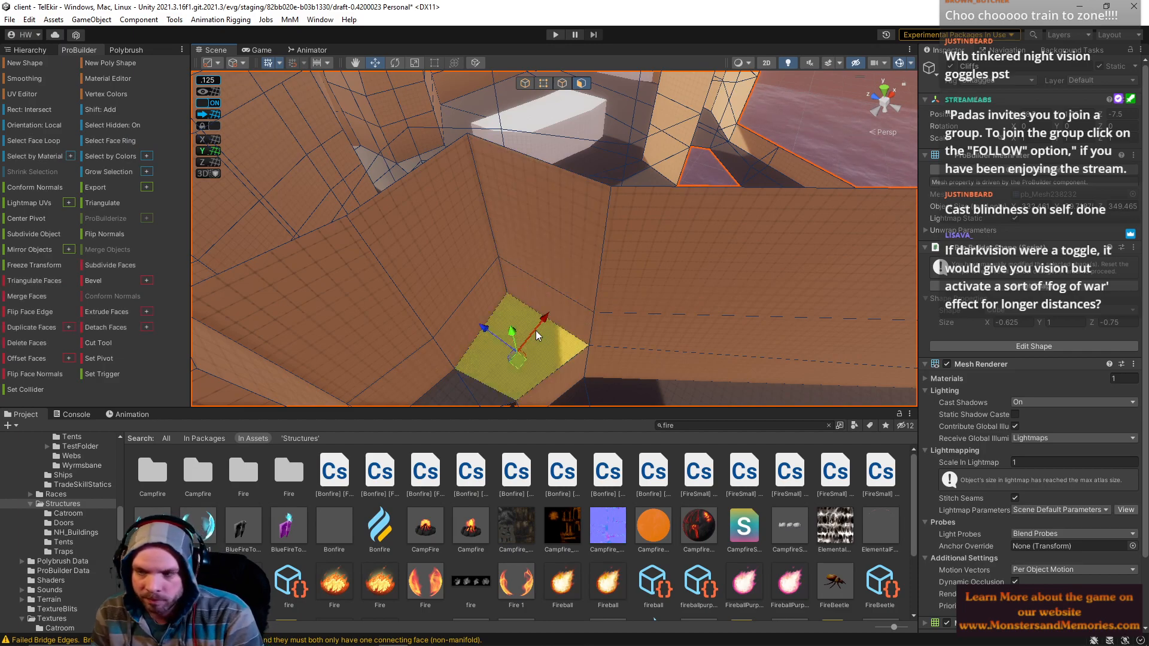
key("BackSpace")
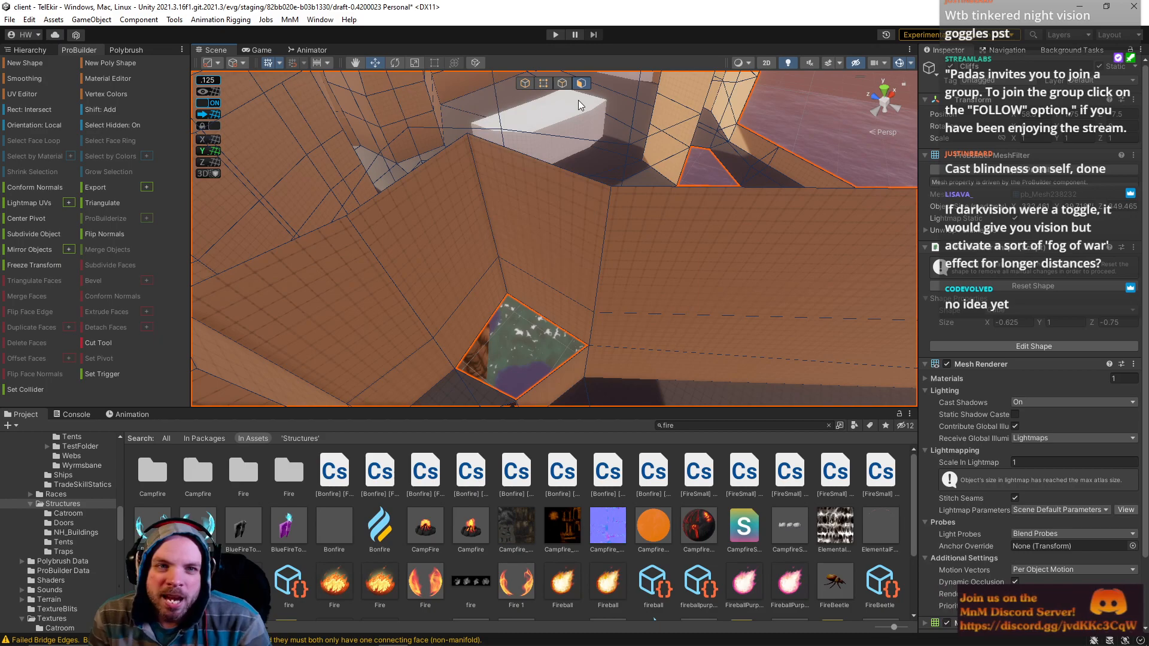
Step: Move the vertical wall edge beside the corner hole so the wall forms an additional angled facet
left_click(562, 83)
left_click(542, 281)
left_click(542, 279)
mouse_move(559, 215)
left_mouse_down()
mouse_move(570, 207)
mouse_move(521, 207)
mouse_move(545, 225)
left_mouse_up()
Step: Bridge the open edges around the corner hole to rebuild the ledge floor against the reshaped wall
left_click(519, 329)
left_click(494, 393, "shift")
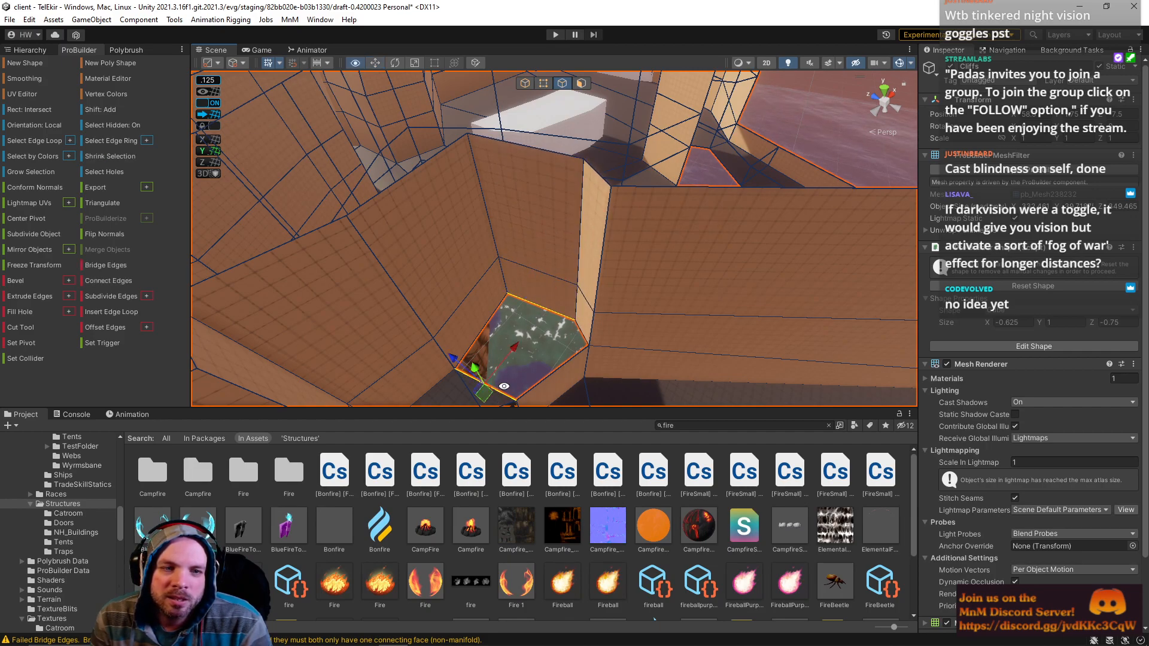
key("alt+b")
left_click(552, 346)
left_click(564, 365, "shift")
key("alt+b")
right_click_drag(563, 363, 714, 190)
key("w")
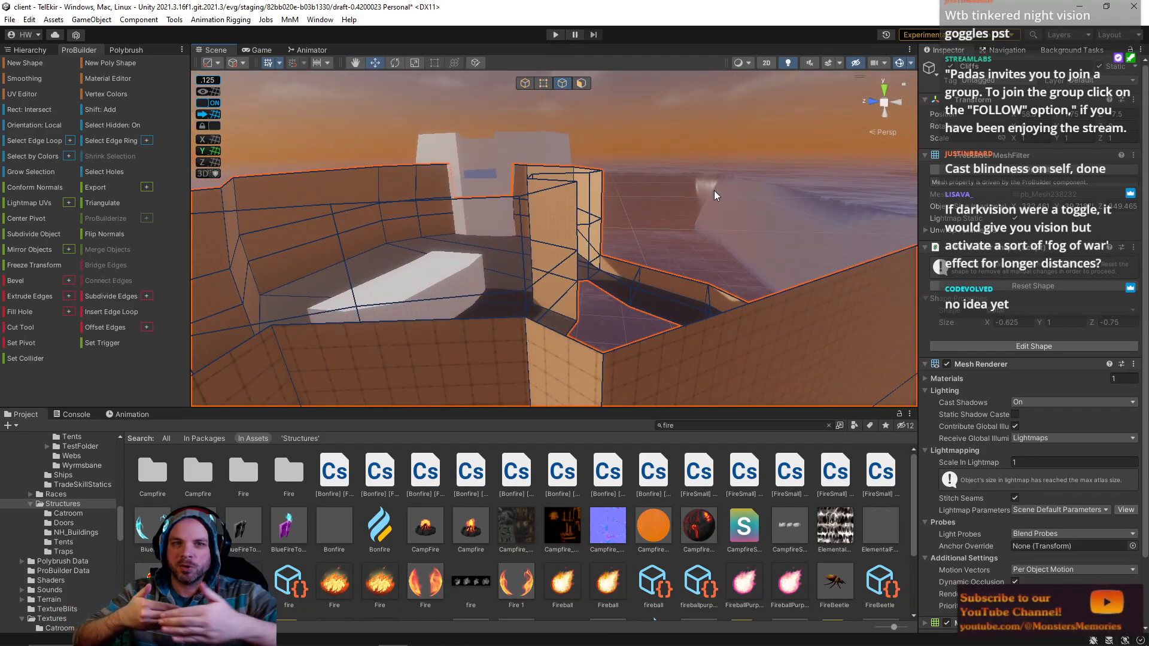
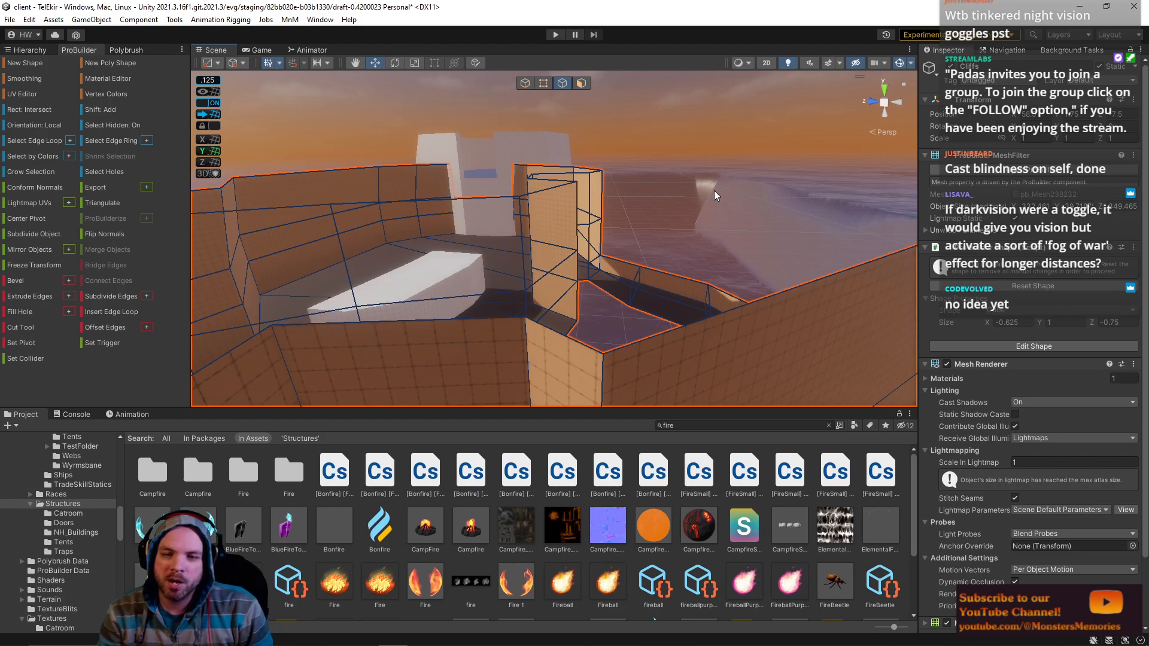
left_click(833, 529)
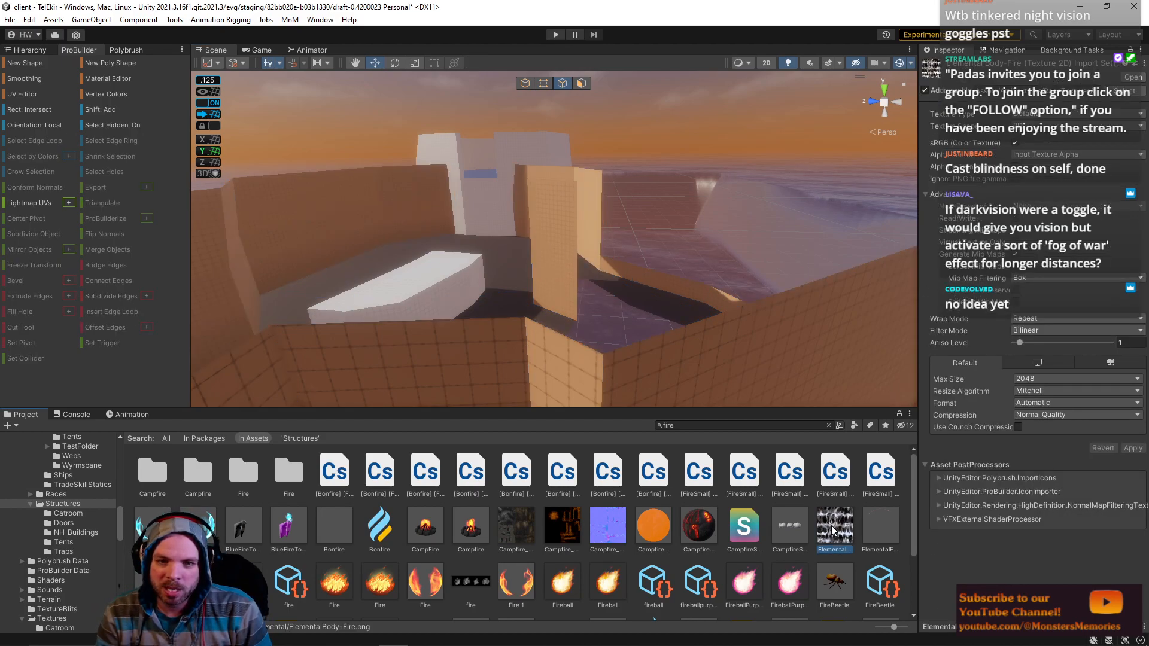
double_click(833, 529)
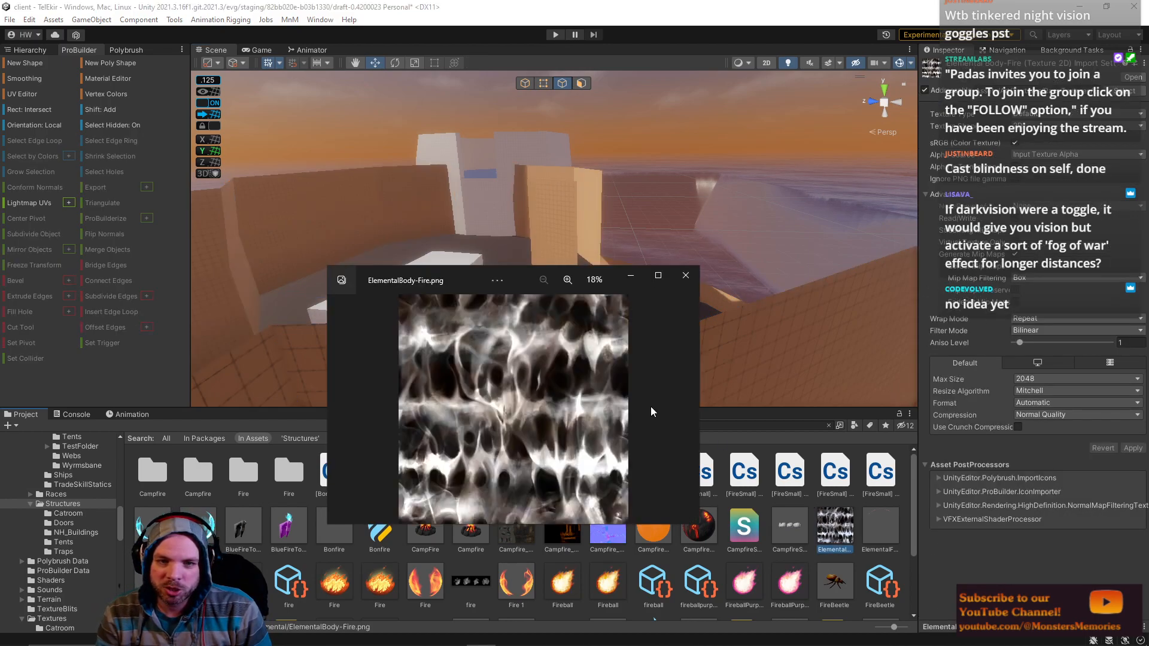
left_click(687, 278)
Step: Raise the back and side edges of the ledge floor by the bridge landing so it slopes up toward the cliff wall
right_click_drag(658, 271, 533, 265)
left_click(608, 256)
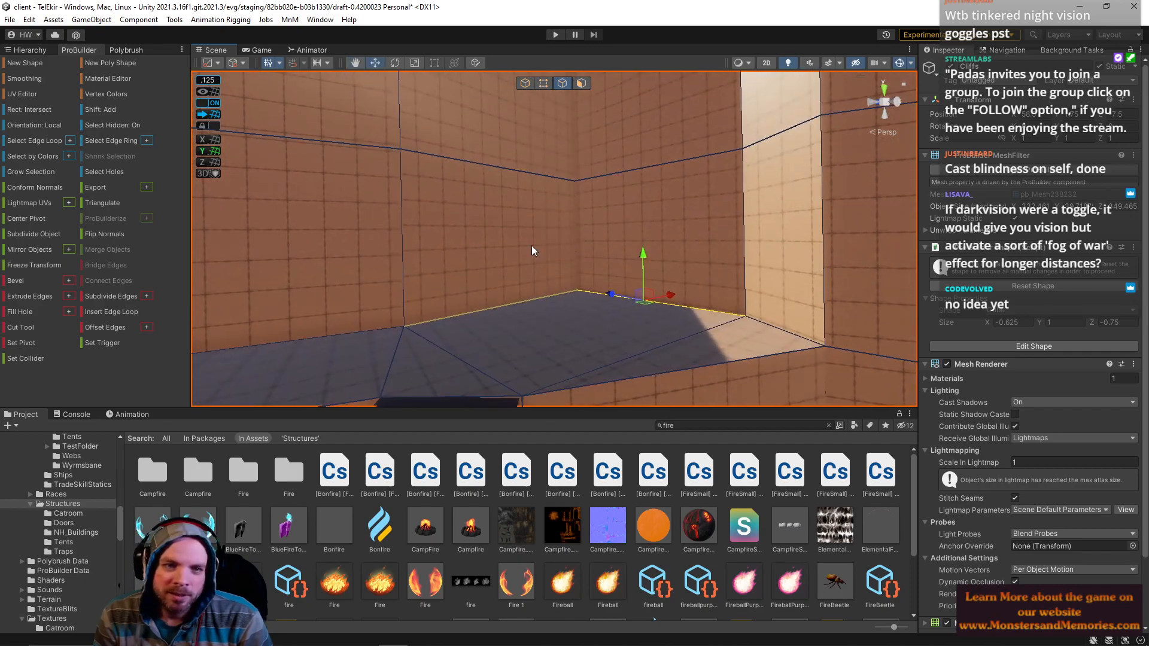
left_click(579, 84)
left_click(589, 348)
left_click(650, 360, "shift")
right_click_drag(660, 278, 614, 209)
left_click(562, 83)
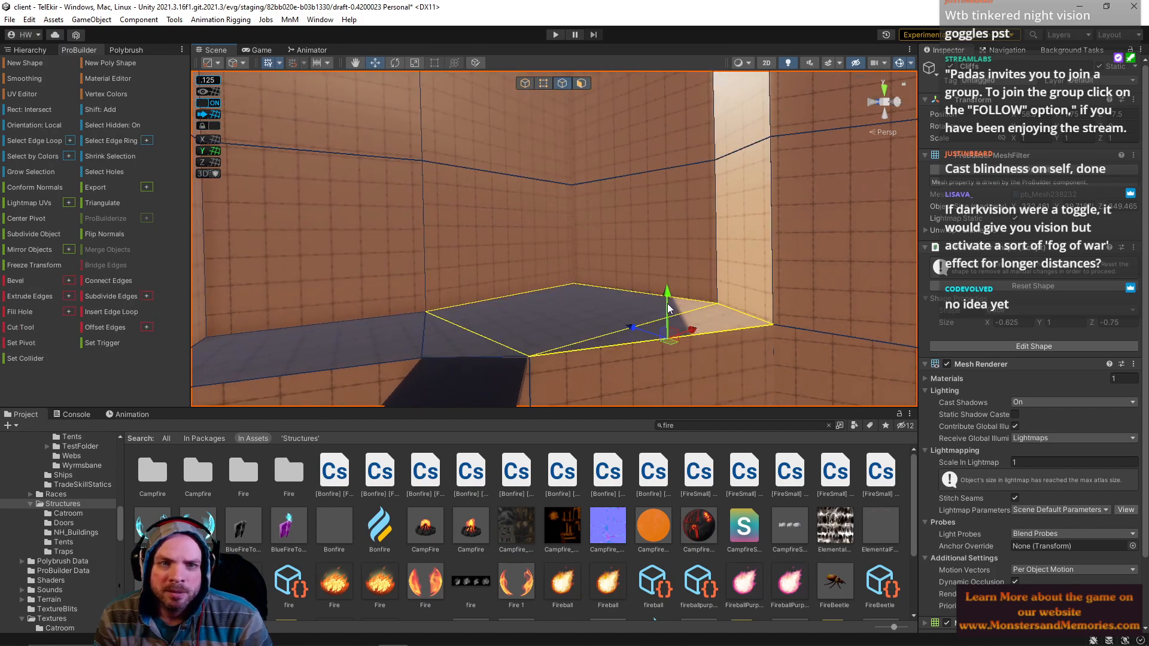
left_click(642, 292)
left_click(750, 322, "shift")
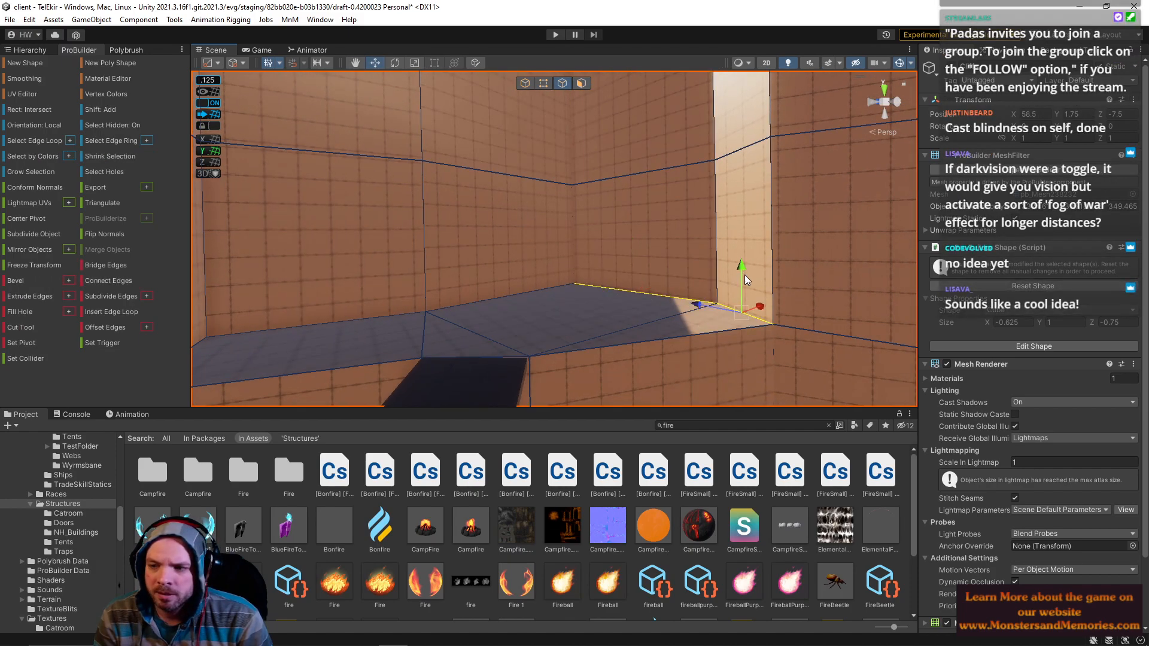
left_click_drag(749, 269, 744, 215)
Step: Move two adjoining cliff wall faces sideways and scale them along one axis to straighten the wall
right_click_drag(683, 216, 621, 125)
left_click(583, 82)
left_click(659, 192)
left_click(708, 258, "shift")
right_click_drag(708, 258, 684, 243)
left_click_drag(684, 242, 771, 249)
right_click_drag(727, 249, 650, 241)
key("r")
left_click_drag(654, 253, 651, 256)
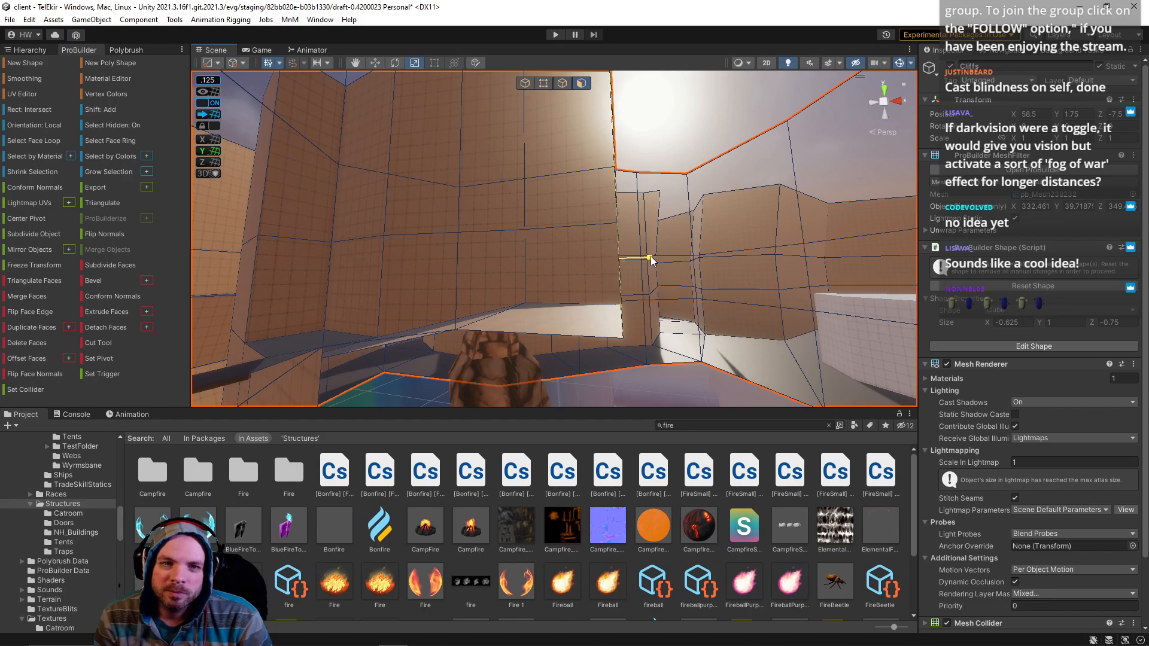
Step: Shift the vertical edge of the passage wall below the ledge sideways
right_click_drag(611, 282, 571, 157)
left_click(469, 160)
left_click(600, 238)
left_click(565, 91)
left_click(610, 269)
right_click_drag(630, 331, 640, 407)
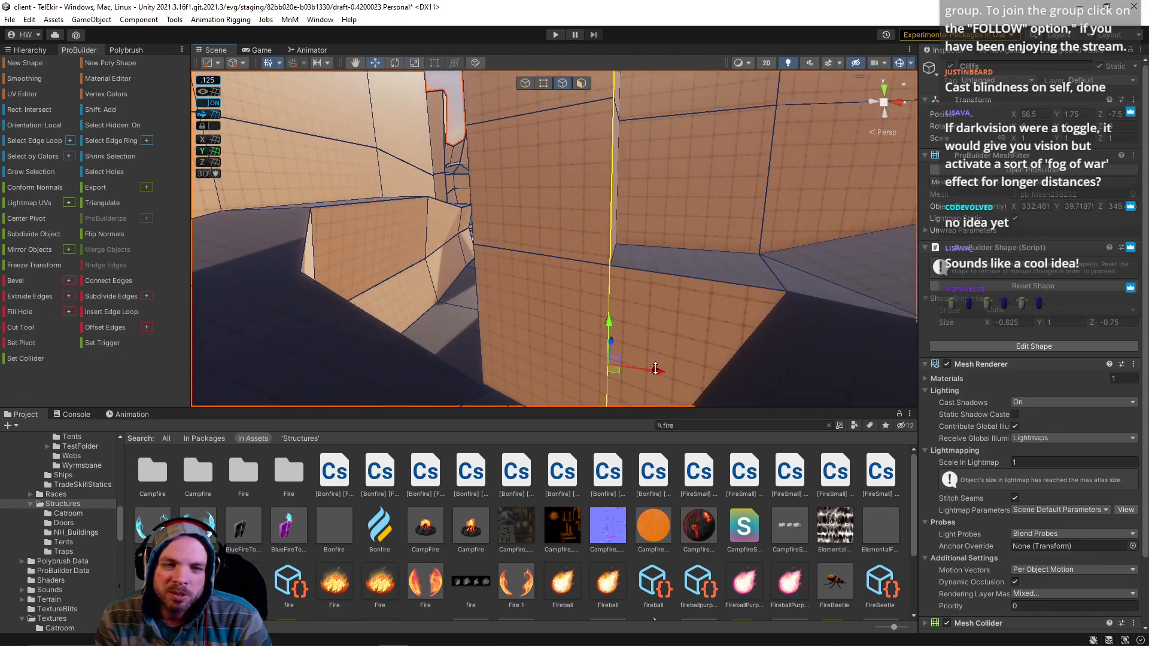
left_click_drag(648, 368, 622, 354)
Step: Delete the cliff face above the adjusted wall edge
right_click_drag(623, 354, 680, 115)
key("k")
left_click(680, 115)
key("BackSpace")
Step: Inspect the passage walls, ledges and bridge from several angles, including the wall edges beside the raised ledge
right_click_drag(682, 212, 527, 276)
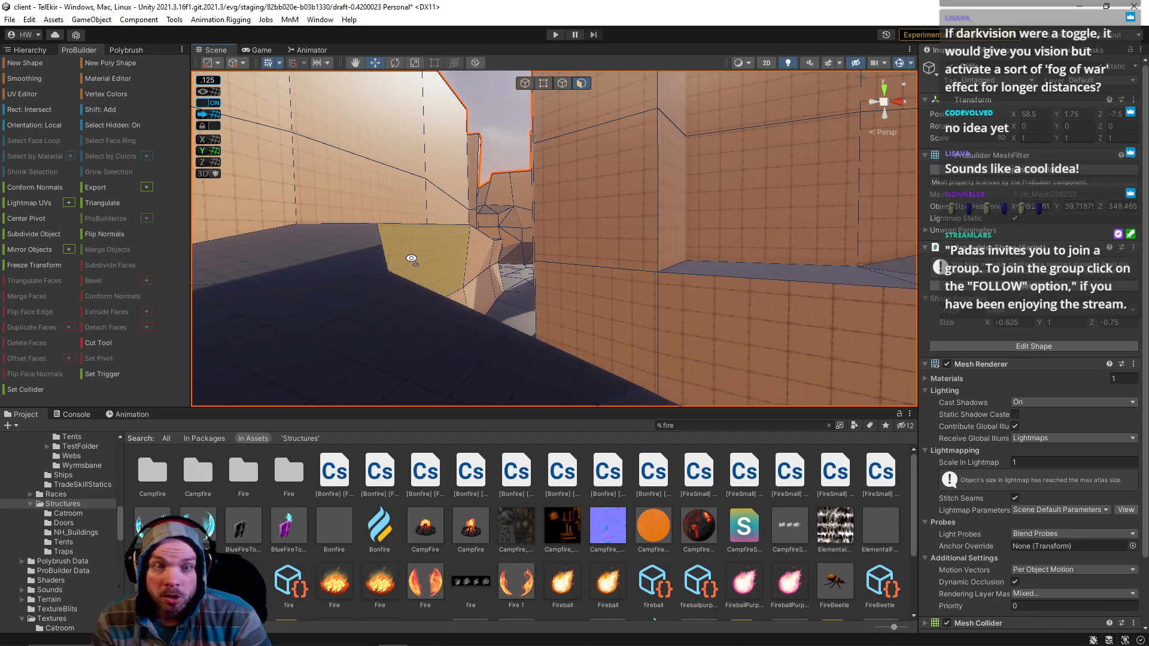
right_click_drag(577, 272, 931, 221)
right_click_drag(881, 229, 805, 250)
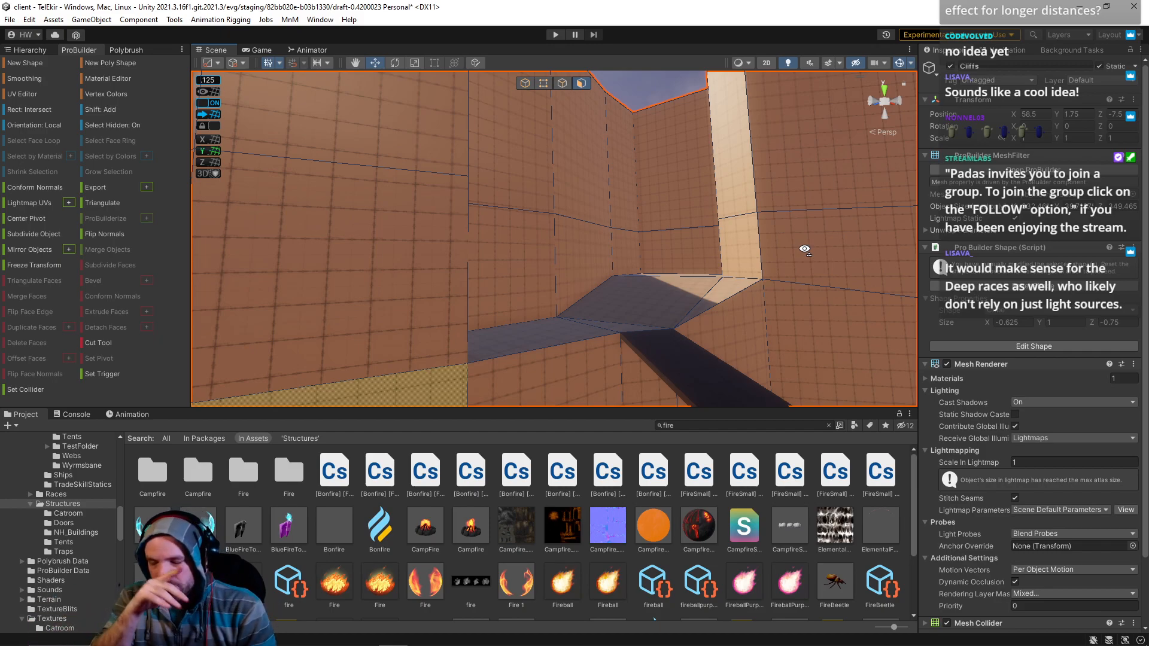
right_click_drag(661, 362, 521, 265)
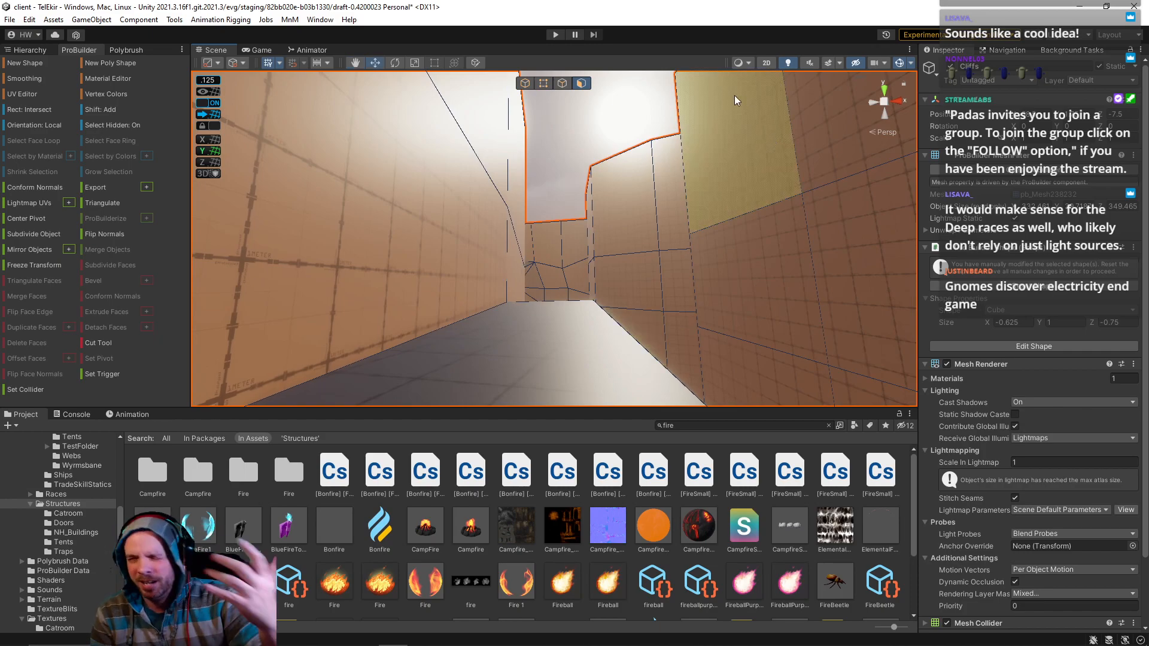
right_click_drag(624, 261, 910, 263)
right_click_drag(1059, 298, 1005, 272)
middle_click_drag(687, 225, 695, 231)
right_click_drag(695, 231, 683, 251)
left_click(561, 83)
left_click(647, 215)
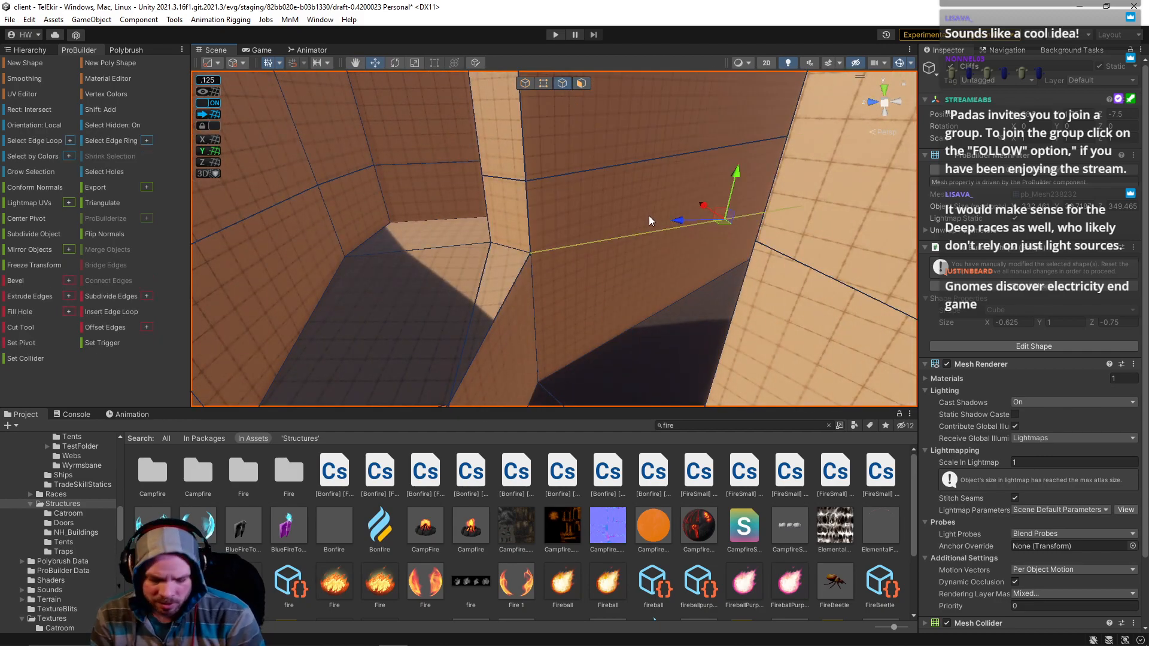
left_click(662, 232, "shift")
right_click_drag(659, 245, 847, 191)
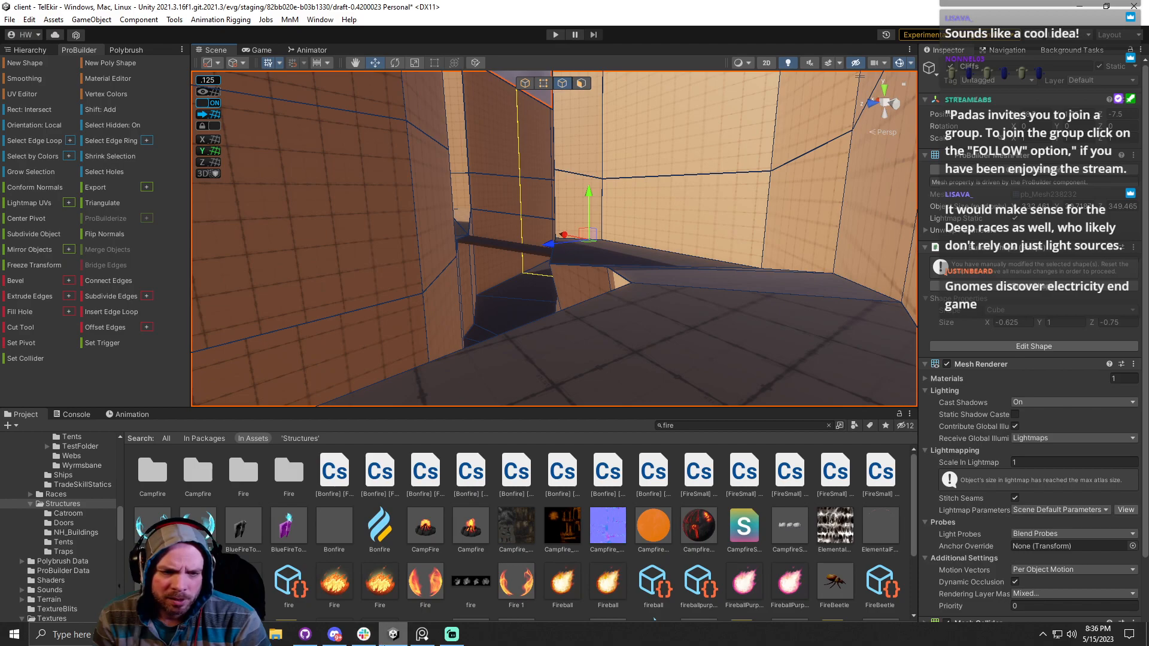
Step: Study the concept painting of the grassy cliffs and plank bridges on the reference image board
right_click_drag(1148, 278, 1068, 284)
scroll(749, 300, "down", 2)
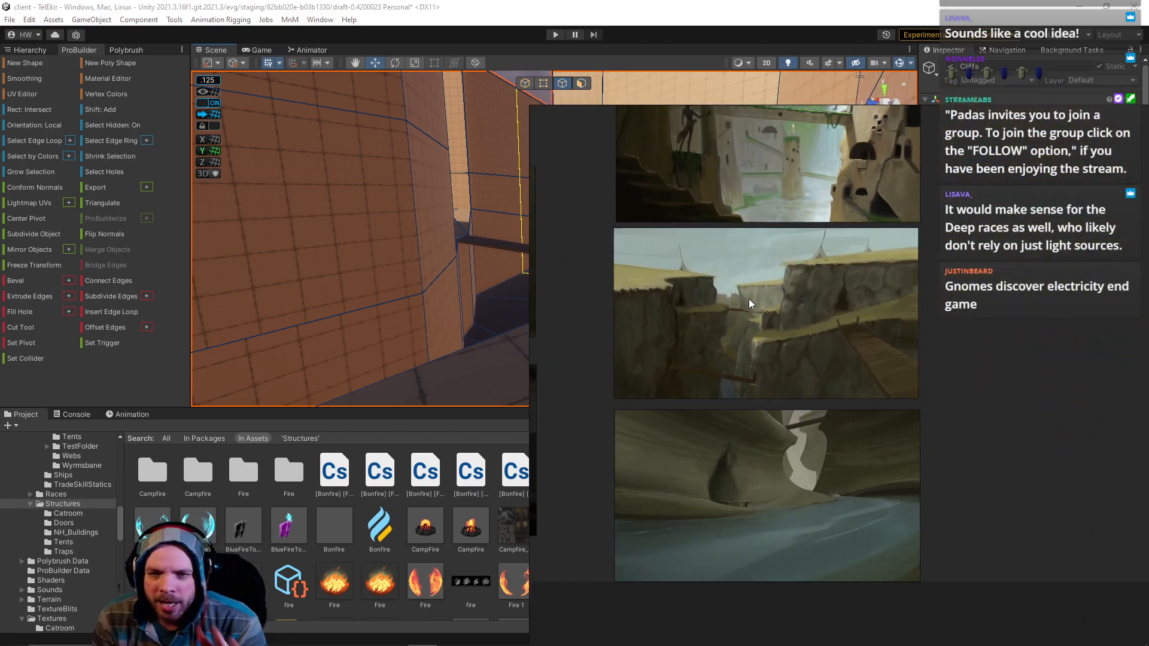
scroll(668, 320, "up", 1)
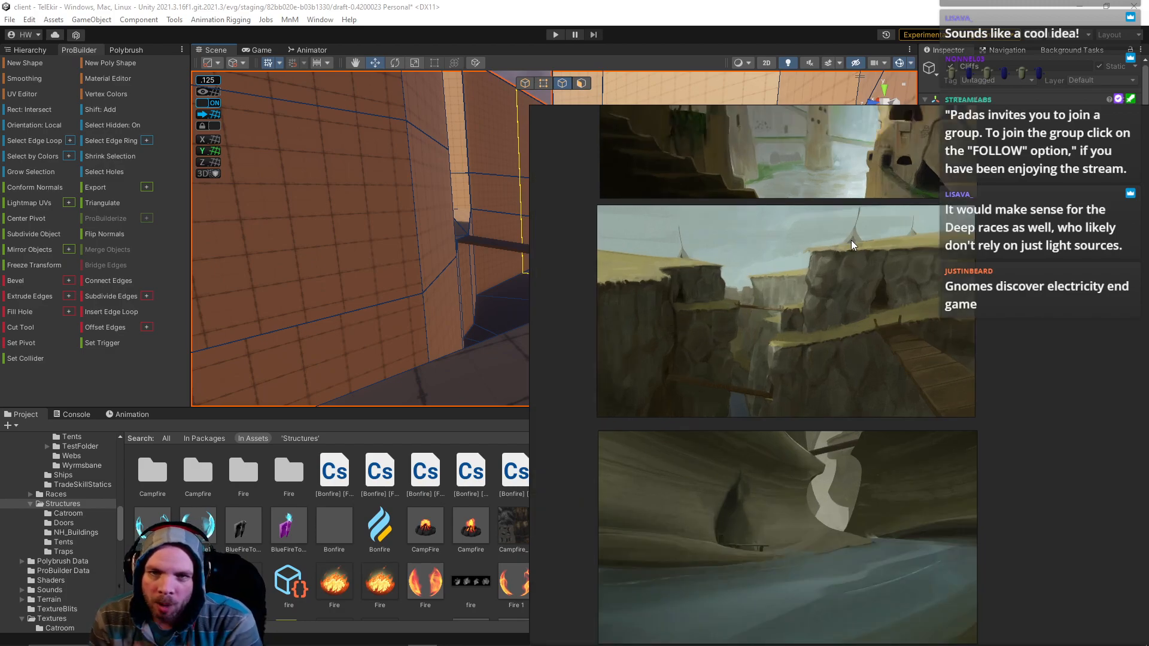
scroll(838, 248, "up", 3)
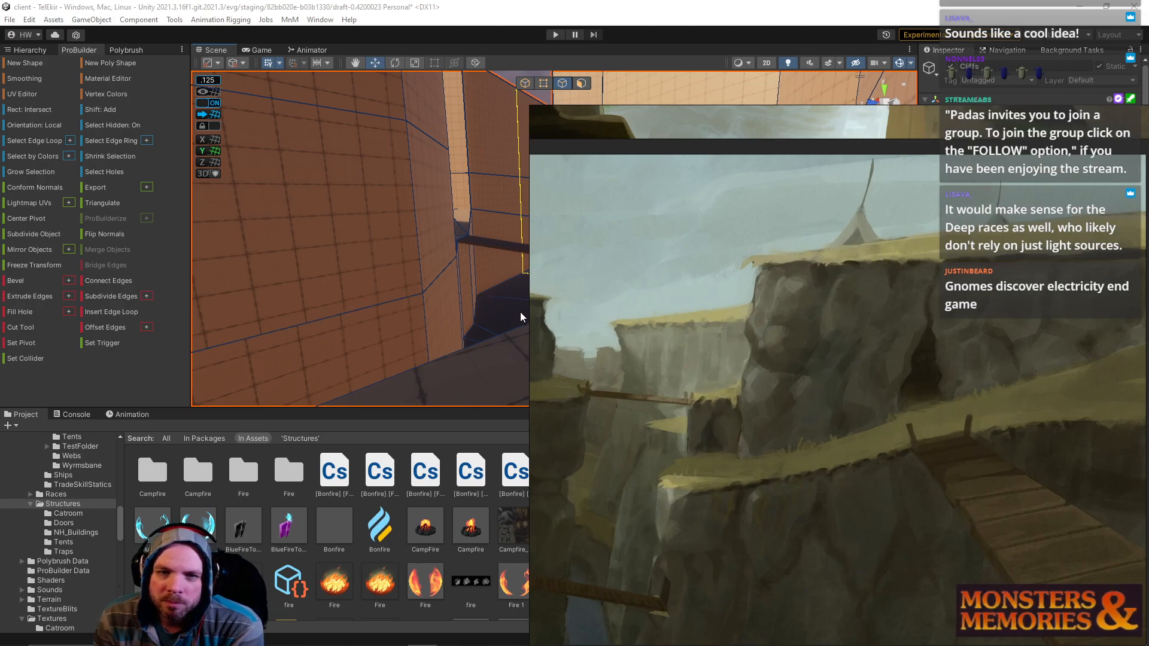
scroll(590, 311, "down", 1)
right_click_drag(590, 311, 460, 270)
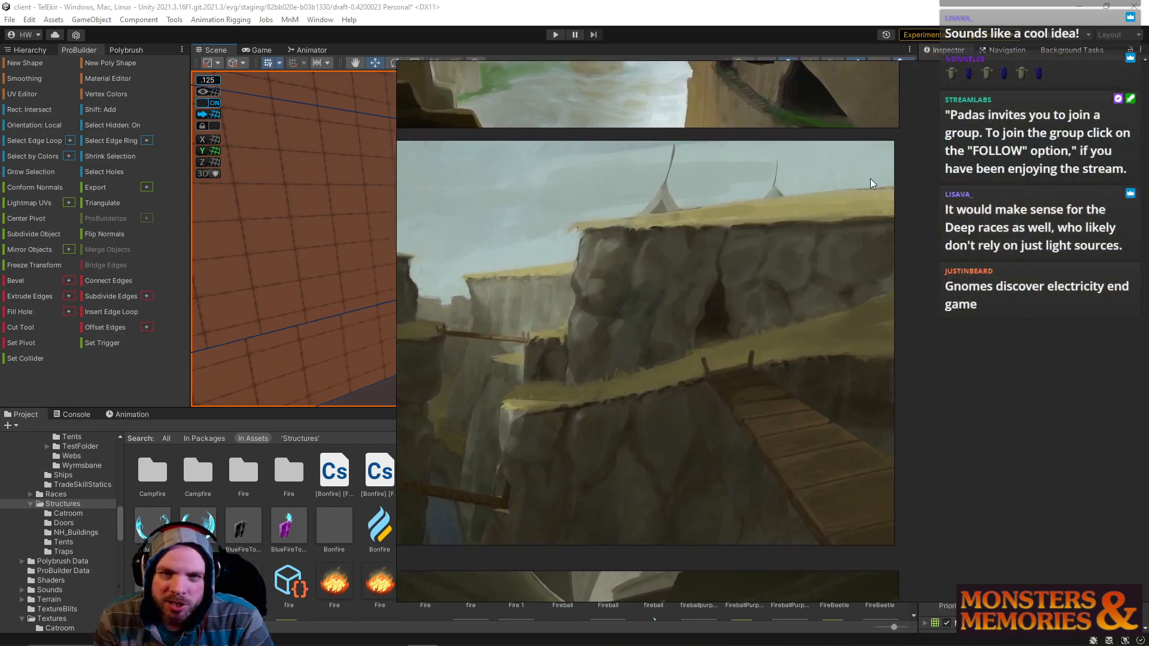
right_click_drag(964, 233, 1148, 234)
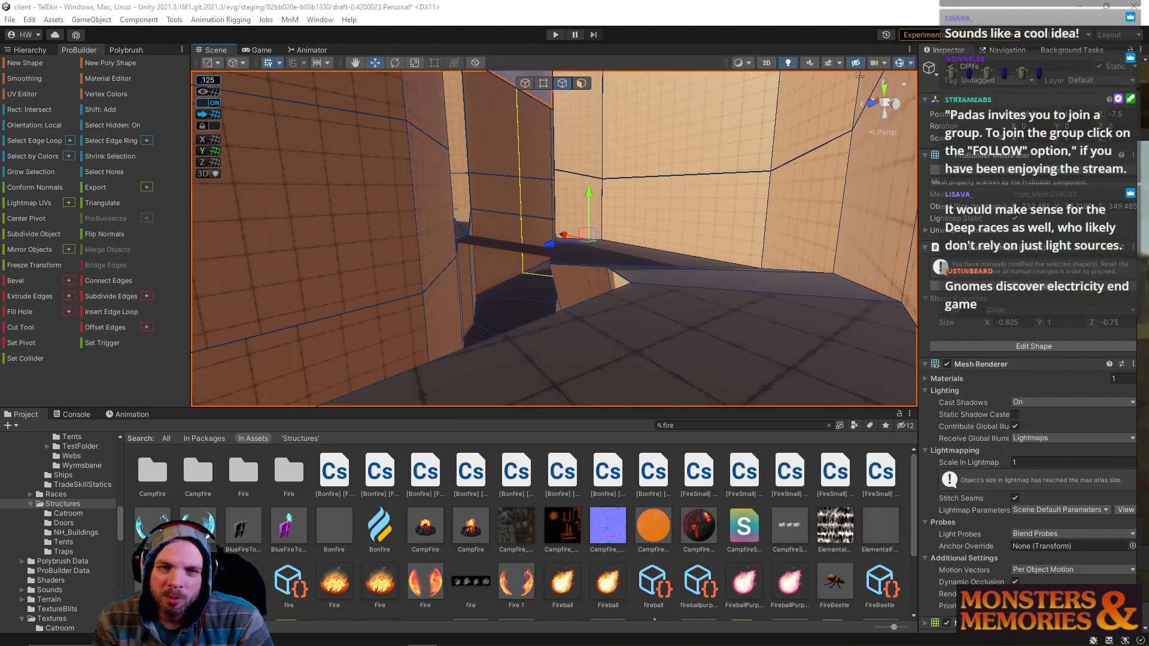
Step: Bridge the two opposite open edges of the cliff-top hole to close the plateau surface
right_click_drag(694, 261, 542, 271)
right_click_drag(514, 312, 493, 351)
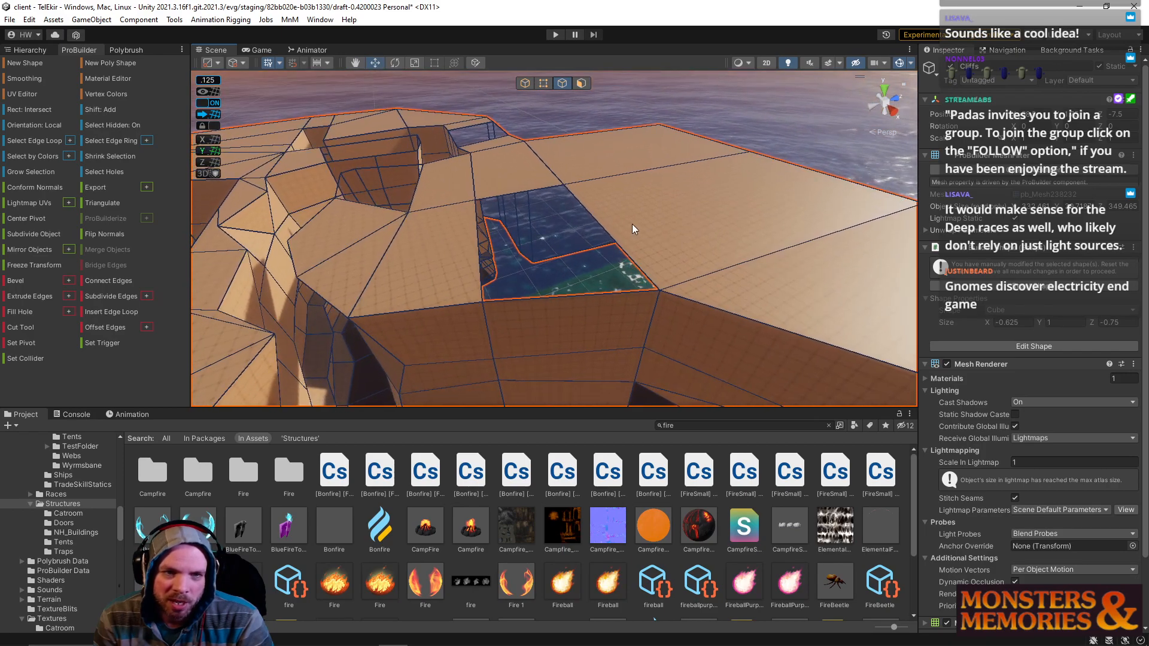
left_click(610, 208)
left_click(470, 242, "shift")
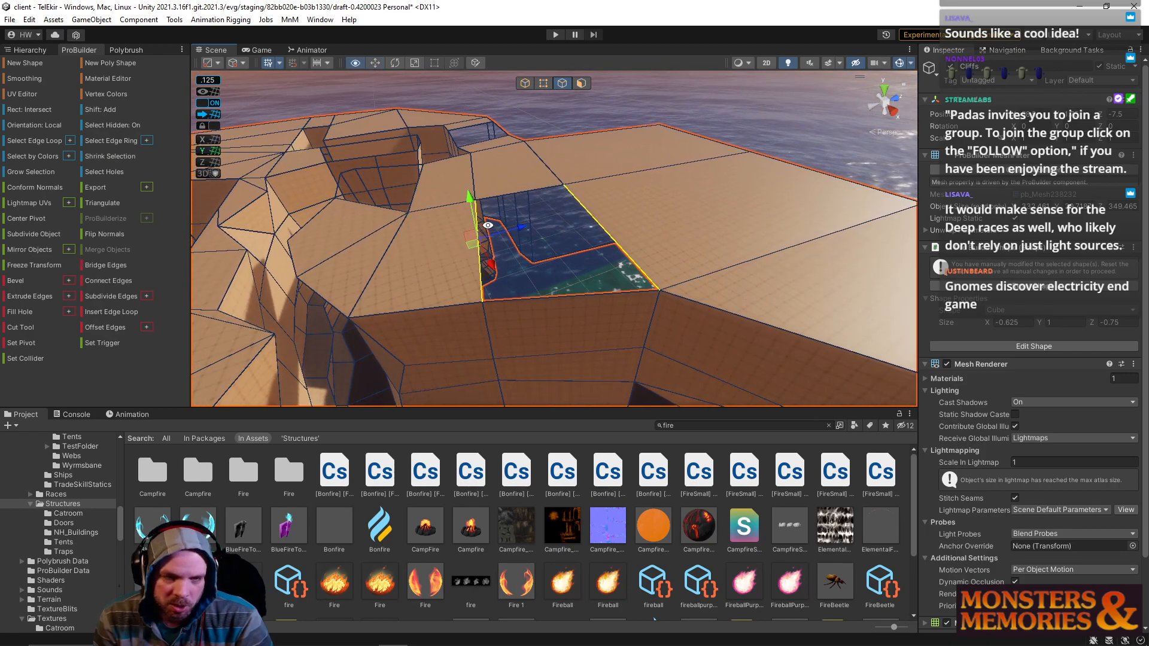
key("alt+b")
right_click_drag(468, 124, 537, 192)
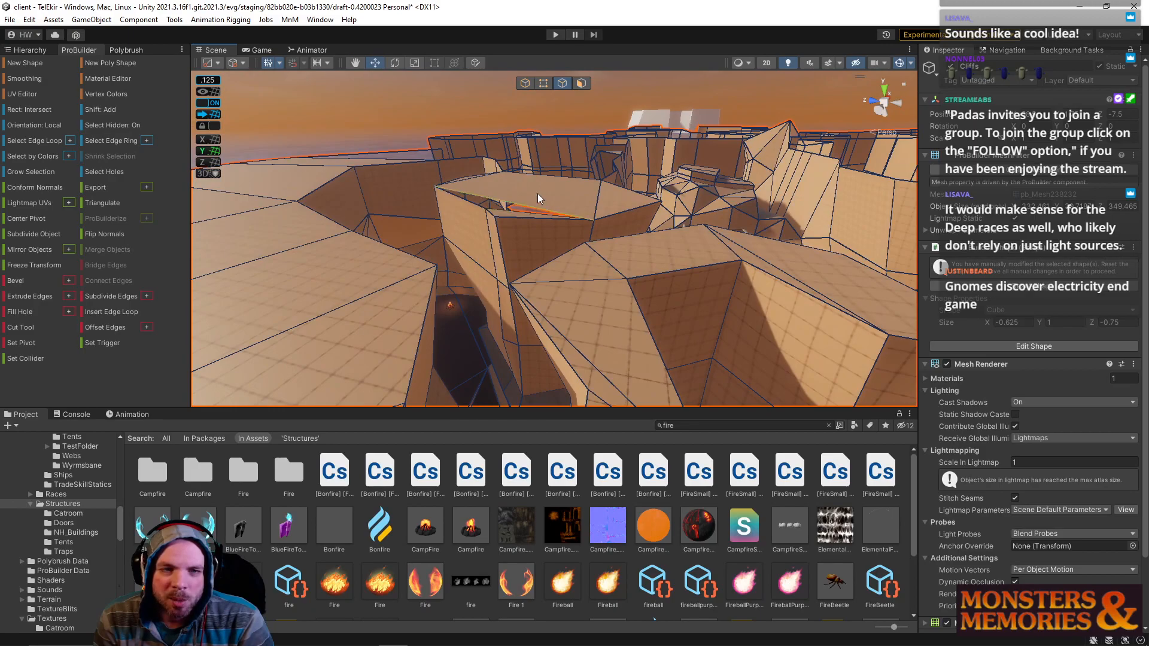
Step: Look over the canyon layout and switch back to the reference board to compare it with the other concept images
left_click(581, 84)
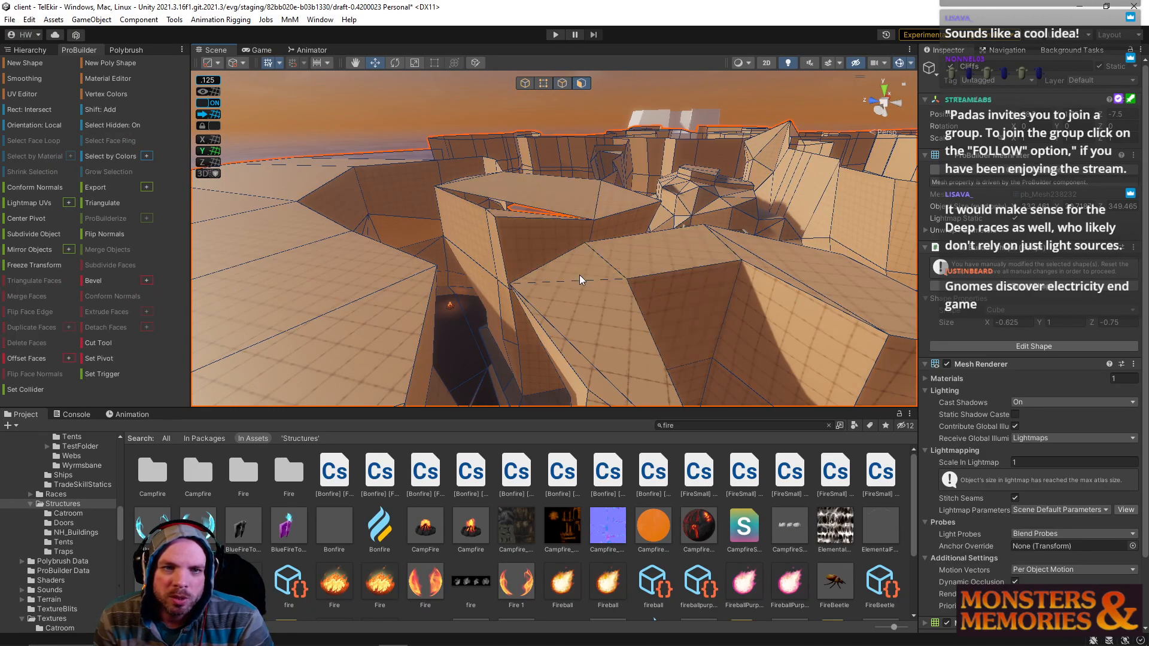
right_click_drag(655, 317, 694, 264)
right_click_drag(761, 106, 446, 147)
right_click_drag(578, 106, 814, 254)
key("alt+Tab")
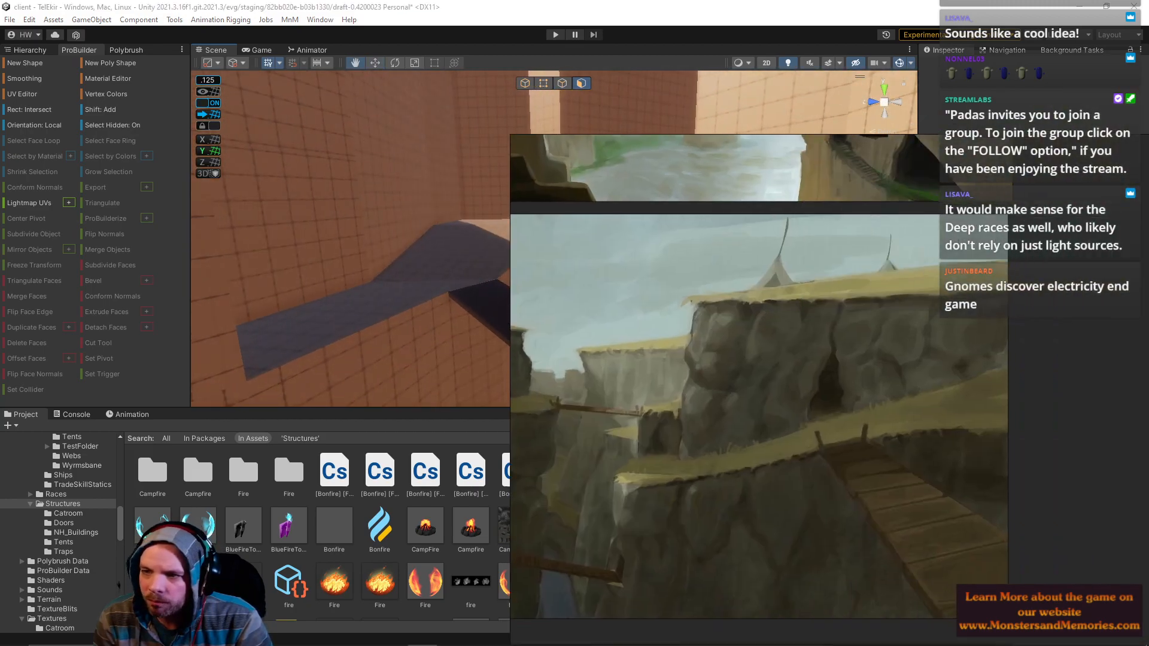
scroll(875, 361, "down", 4)
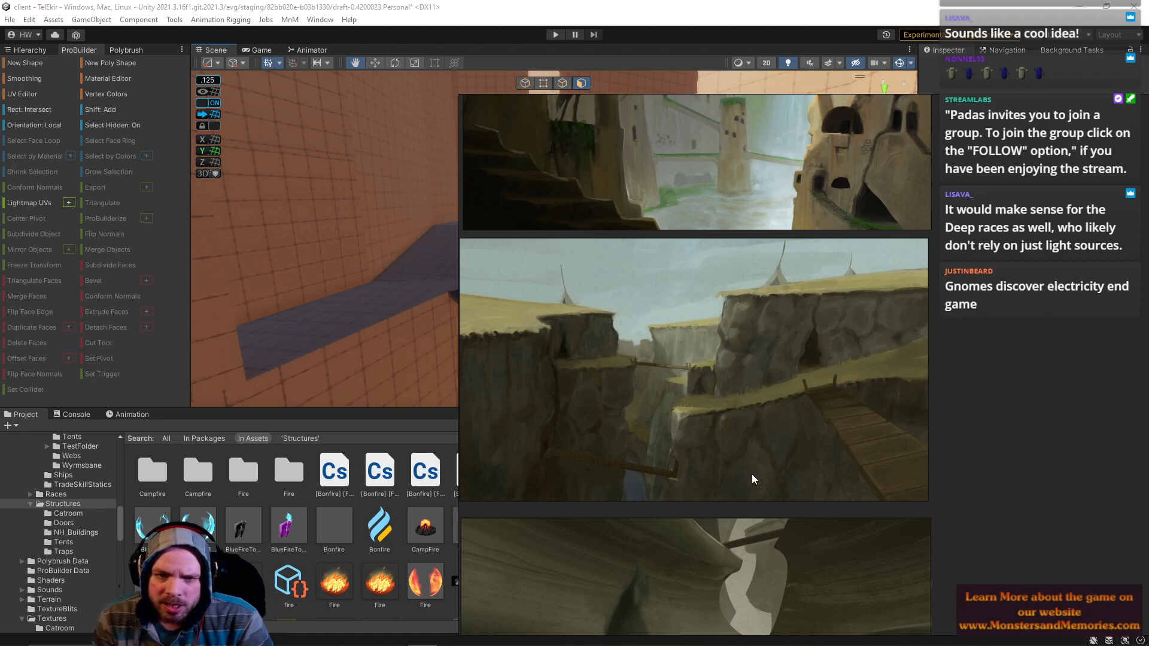
scroll(845, 321, "down", 5)
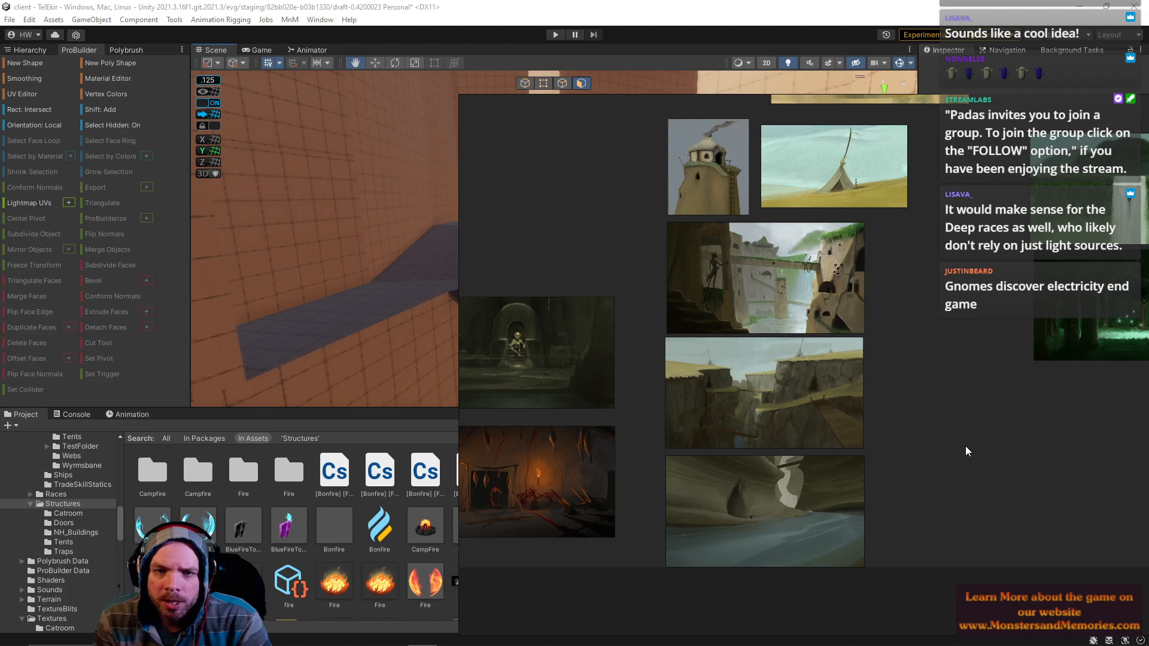
Step: Duplicate the large floating rock over the sea, lower the copy toward the water and rotate it upright
scroll(967, 448, "down", 2)
right_click_drag(951, 414, 1148, 426)
right_click_drag(745, 282, 609, 327)
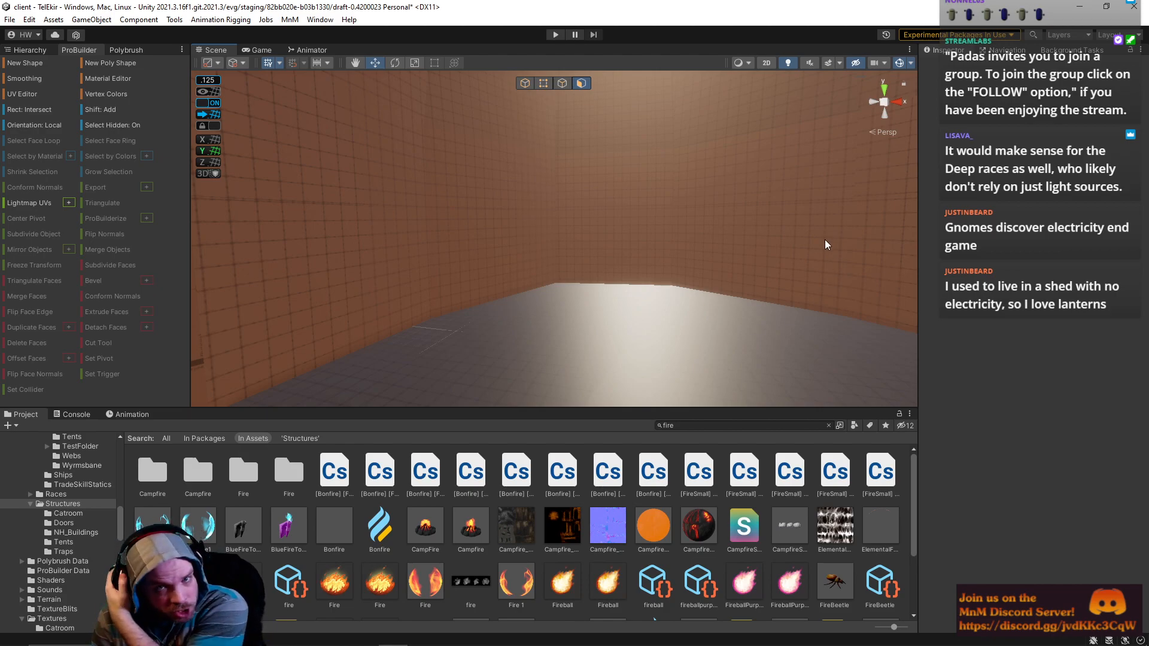
right_click_drag(816, 235, 746, 342)
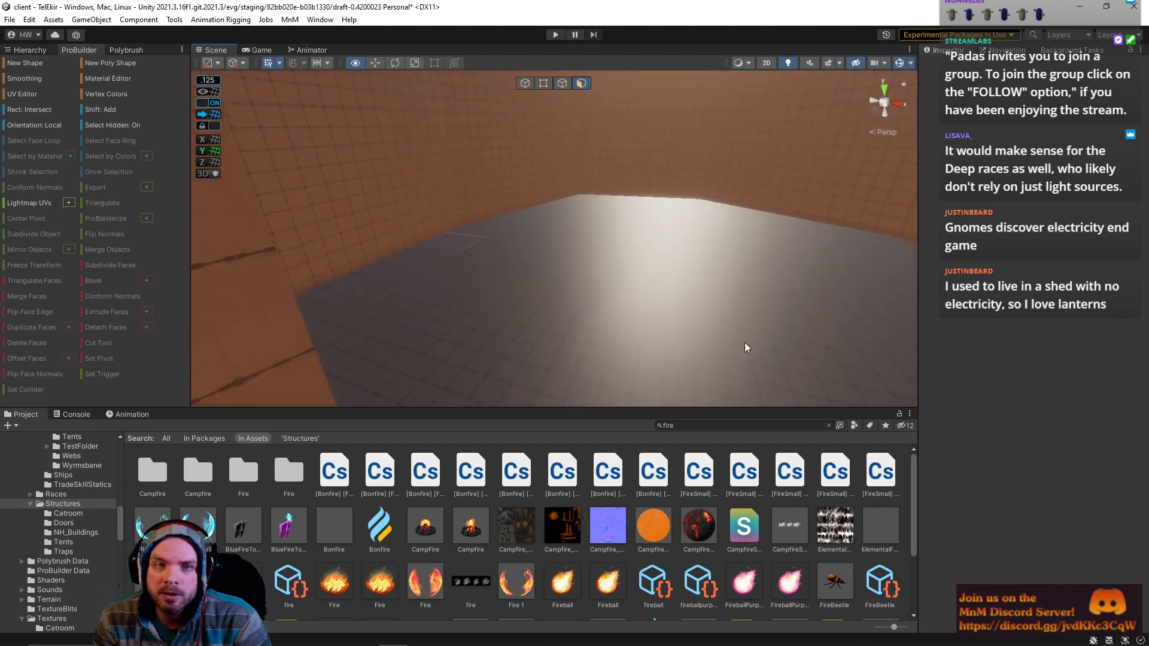
right_click_drag(676, 221, 5, 157)
right_click_drag(644, 230, 724, 56)
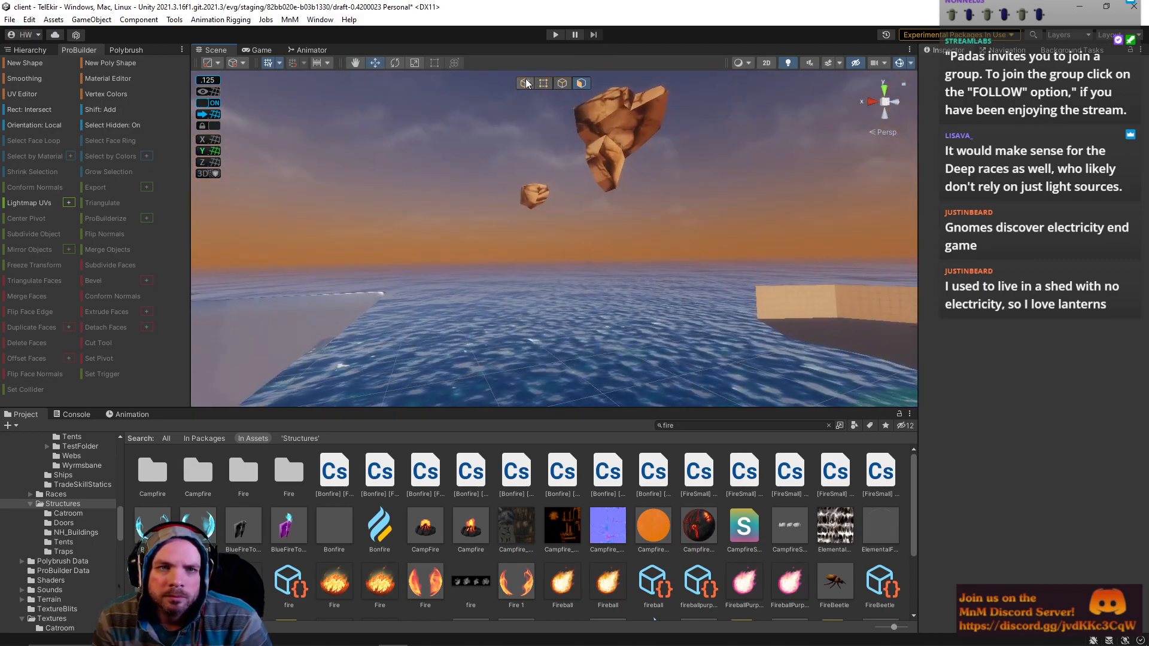
left_click(596, 152)
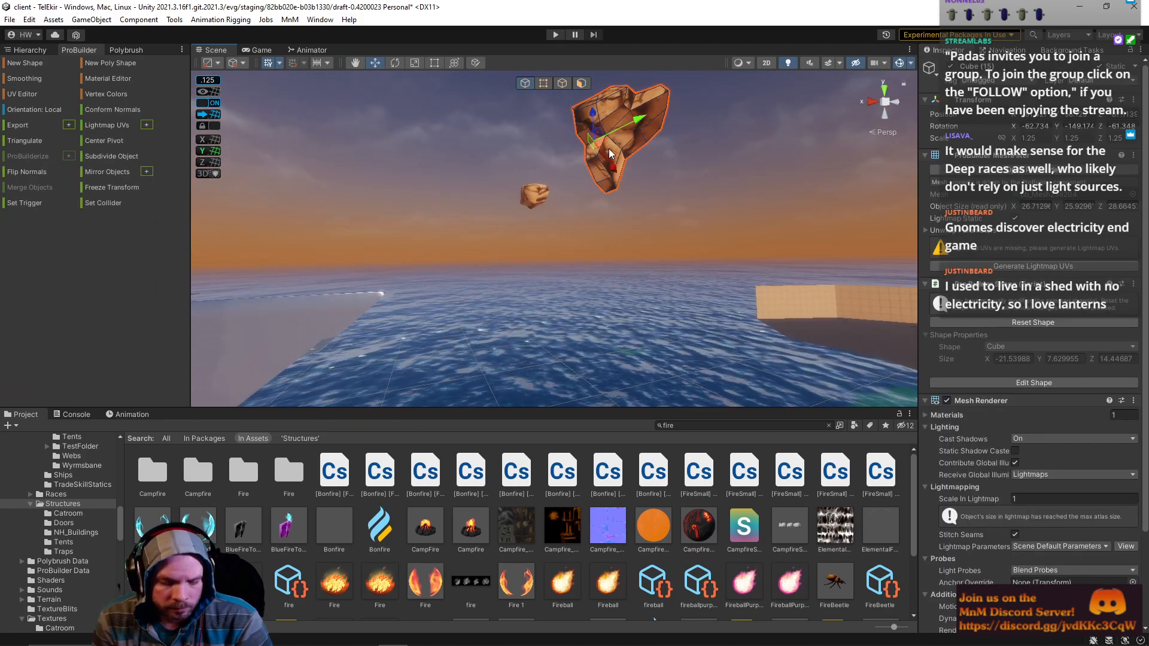
right_click_drag(653, 250, 655, 267)
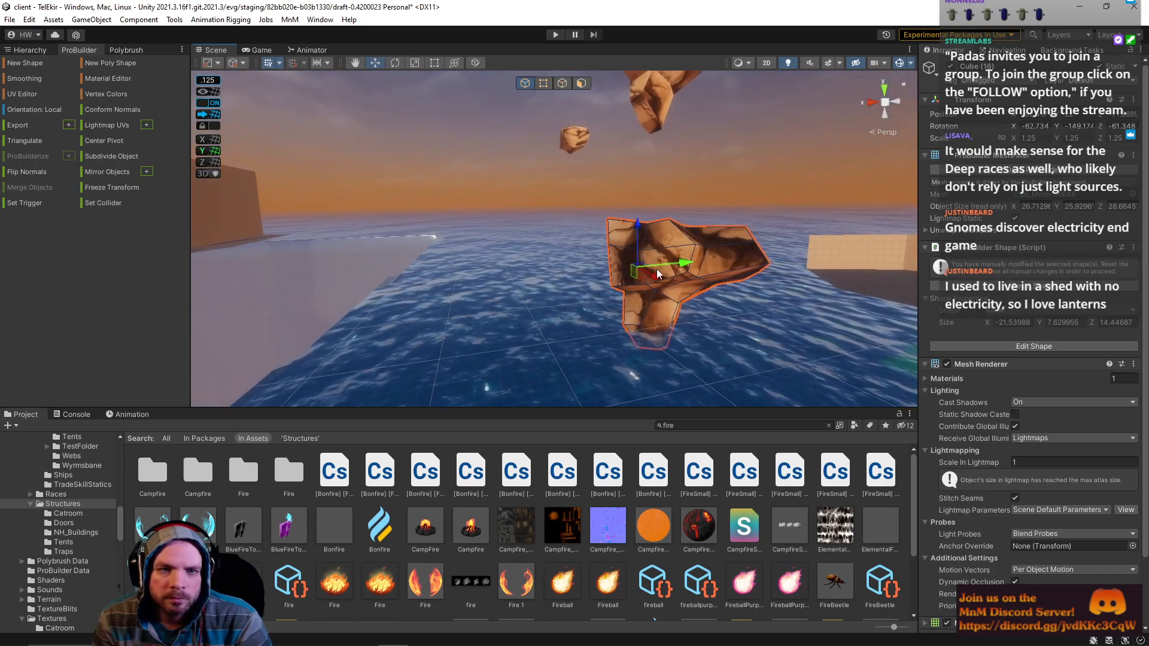
left_click_drag(685, 258, 609, 246)
right_click_drag(617, 246, 551, 106)
key("q")
Step: Pull the lower edges of the copied rock downward to deepen its underside
left_click(559, 84)
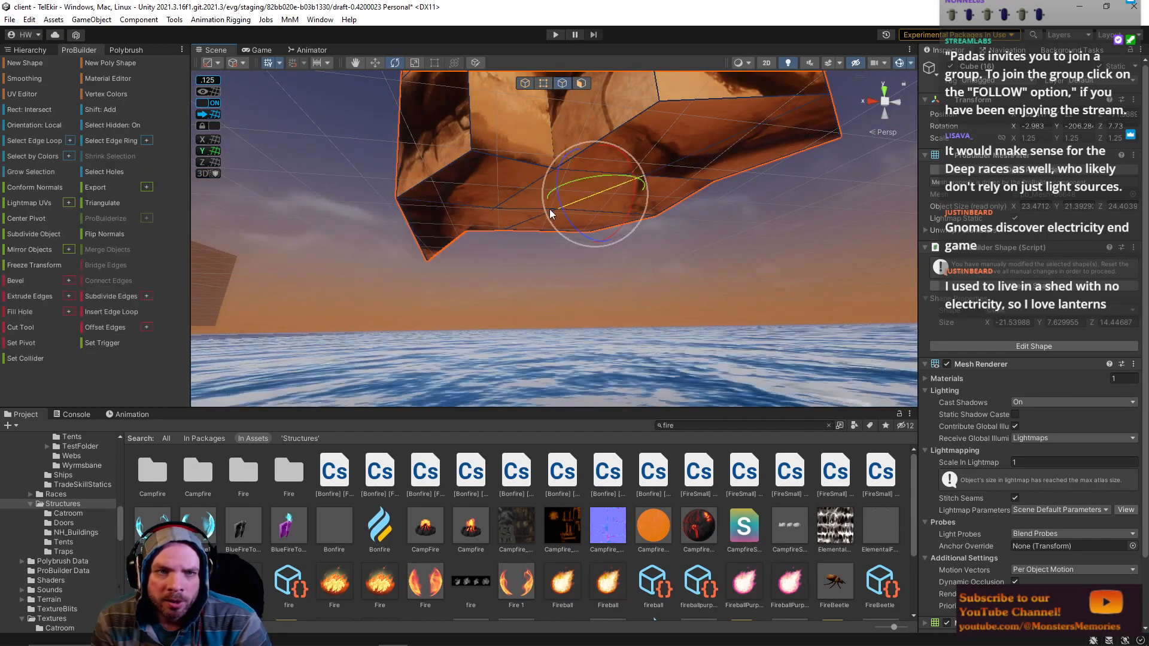
left_click(527, 207, "shift")
key("w")
left_click_drag(525, 165, 514, 227)
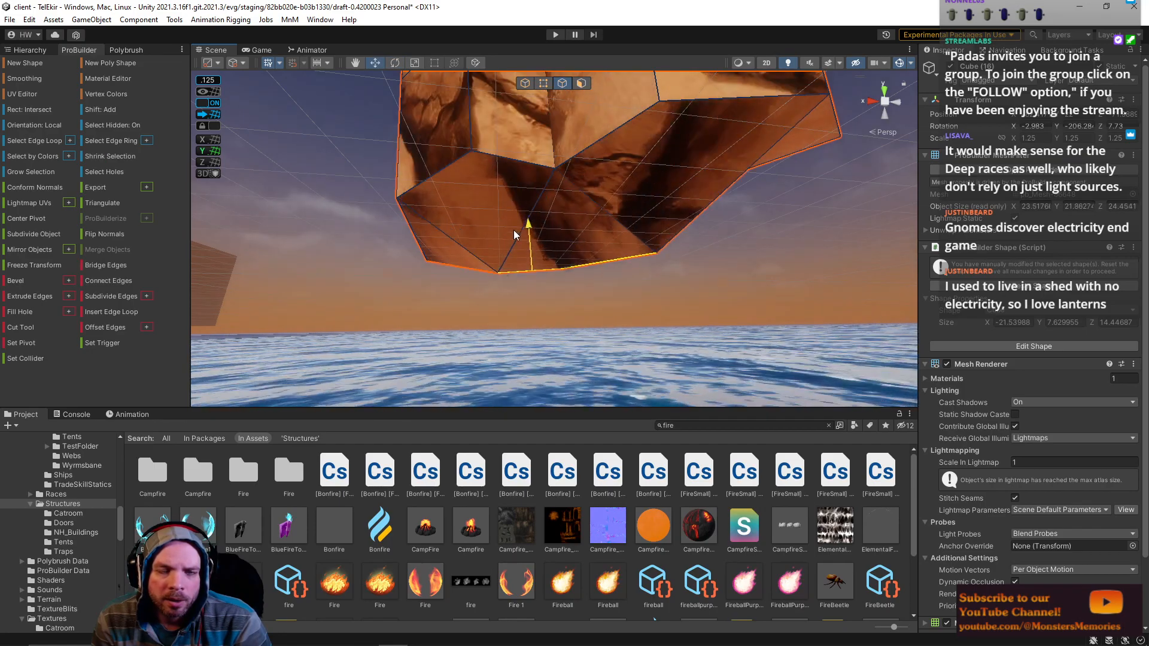
right_click_drag(511, 249, 650, 213)
Step: Connect two vertices across a lower face of the copied rock and return to object selection
left_click(546, 82)
left_click(669, 321, "shift")
right_click_drag(782, 285, 721, 246)
left_click(693, 235)
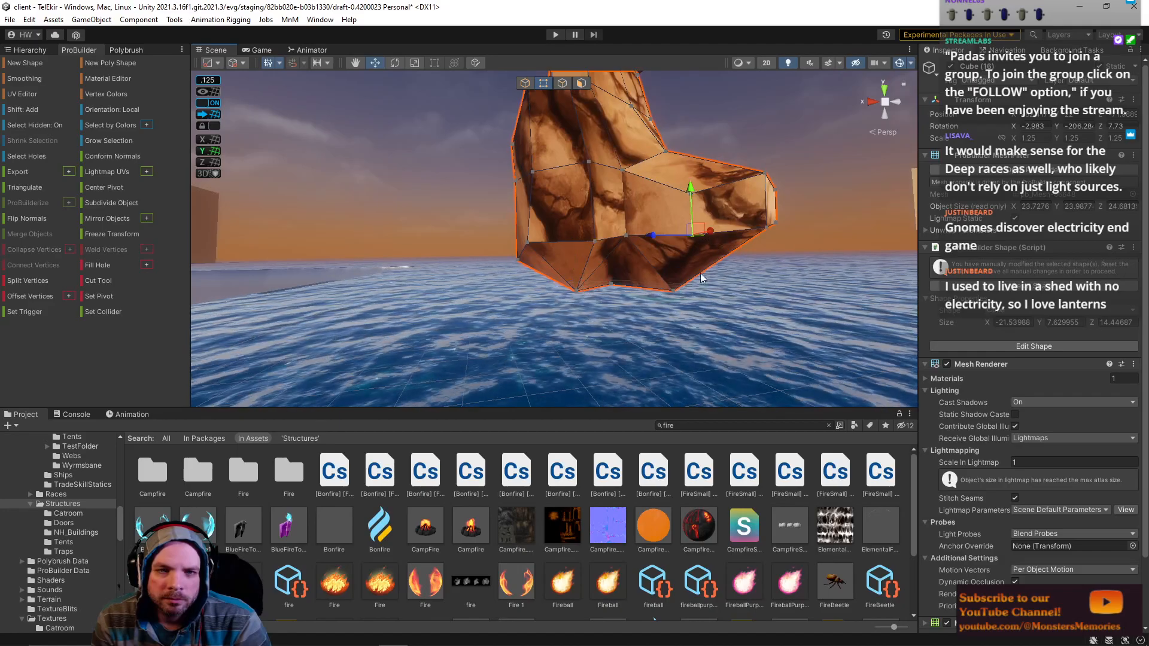
left_click(674, 290, "shift")
key("alt+e")
left_click(525, 84)
Step: Move the rock copy from the sea into the canyon passage and scale it down
right_click_drag(529, 138, 827, 279)
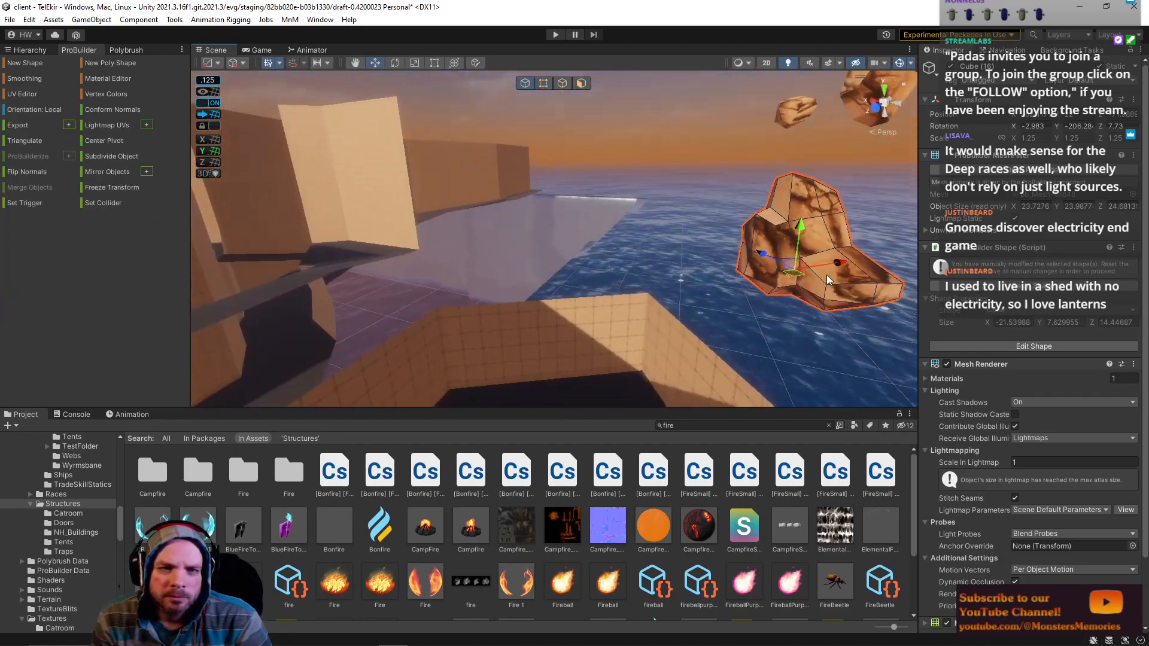
left_click_drag(836, 267, 366, 321)
right_click_drag(323, 315, 300, 293)
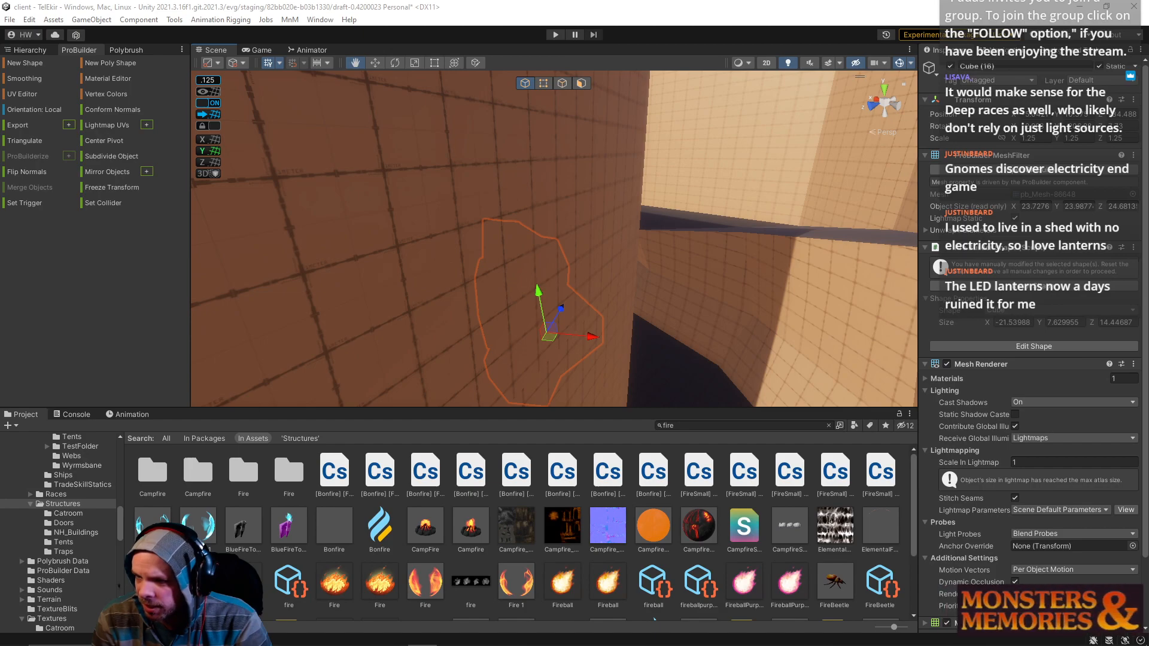
right_click_drag(714, 269, 652, 234)
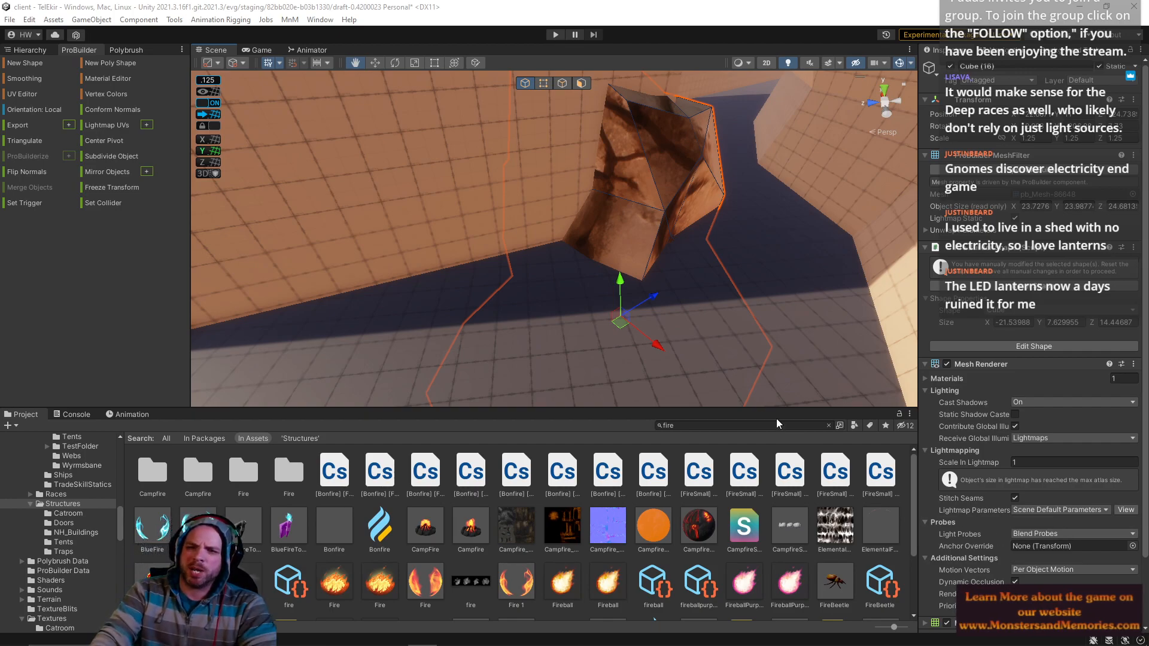
left_click_drag(653, 297, 587, 242)
key("r")
key("w")
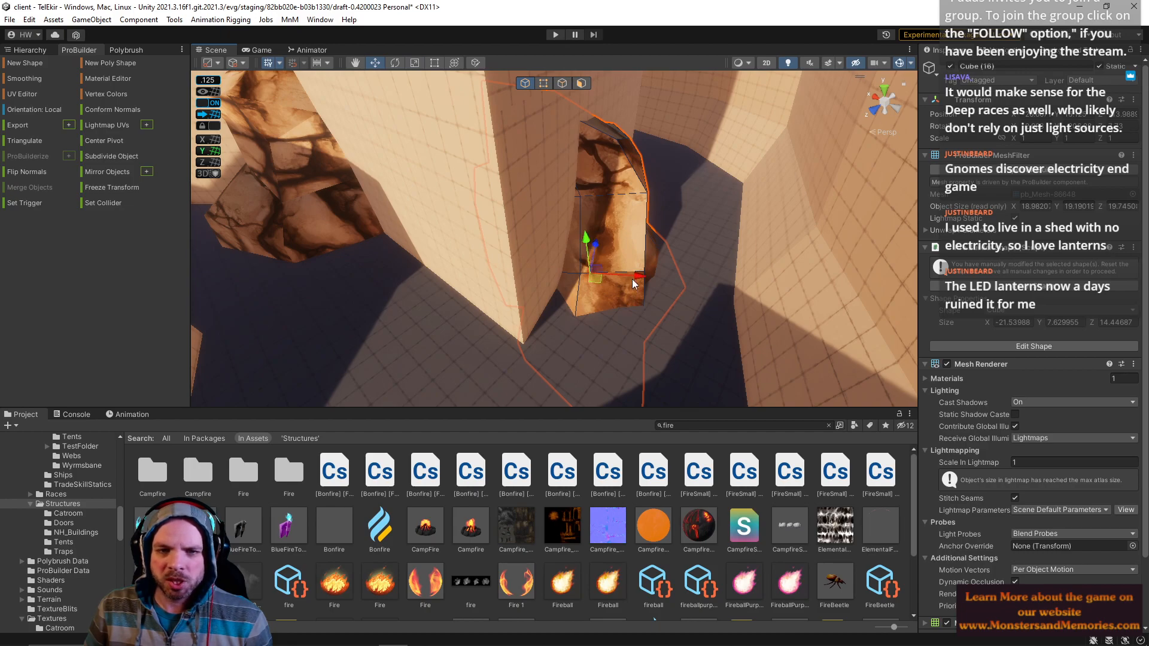
Step: Shift the rock along the passage floor to sit behind the corner of the canyon wall
left_click_drag(639, 279, 584, 317)
key("e")
key("w")
left_click_drag(685, 296, 369, 222, "alt")
key("s")
right_click_drag(368, 220, 616, 252)
left_click(532, 211)
key("w")
left_click_drag(578, 244, 638, 255)
Step: Fine-tune the rock's position and rotation so it leans against the wall beyond the corner
right_click_drag(637, 255, 541, 252)
key("d")
left_click_drag(527, 260, 565, 264)
right_click_drag(573, 265, 573, 274)
key("d")
key("e")
left_click_drag(611, 306, 645, 310)
key("w")
right_click_drag(560, 285, 589, 304)
key("e")
left_click_drag(589, 304, 611, 290)
right_click_drag(598, 297, 19, 210)
Step: Move the edges on the rock's lower side in toward the adjoining canyon wall
left_click(577, 156)
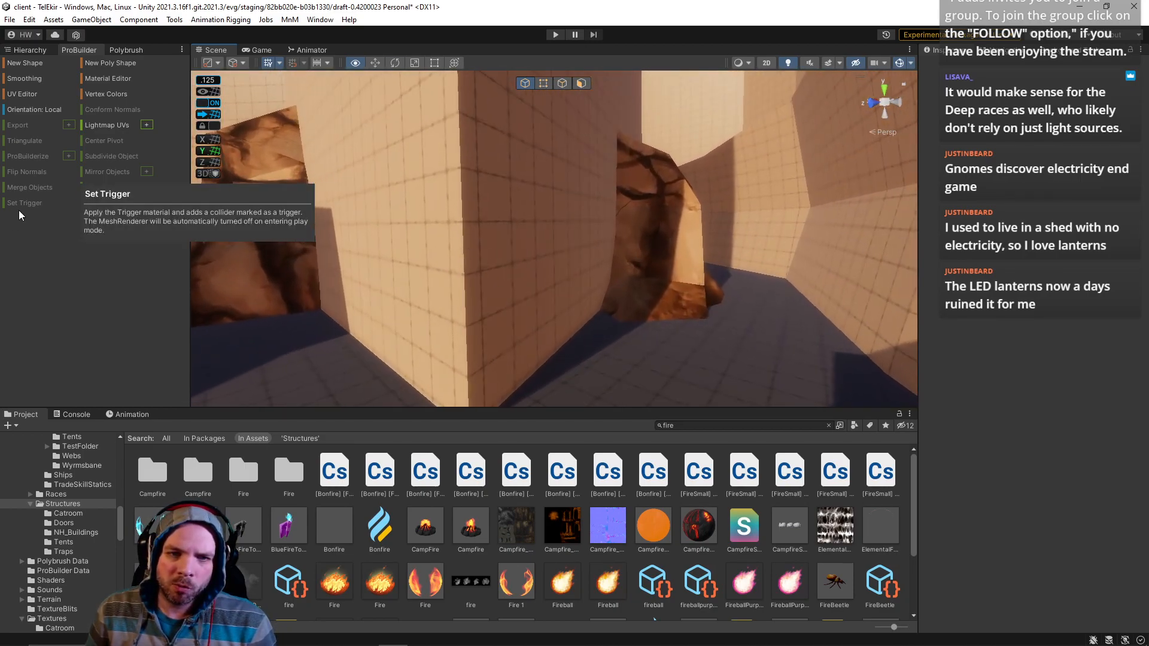
left_click(617, 252)
mouse_move(616, 252)
right_mouse_down()
mouse_move(672, 266)
mouse_move(680, 295)
mouse_move(616, 257)
mouse_move(629, 253)
right_mouse_up()
left_click(562, 84)
left_click(629, 268)
key("w")
left_click_drag(666, 269, 644, 268)
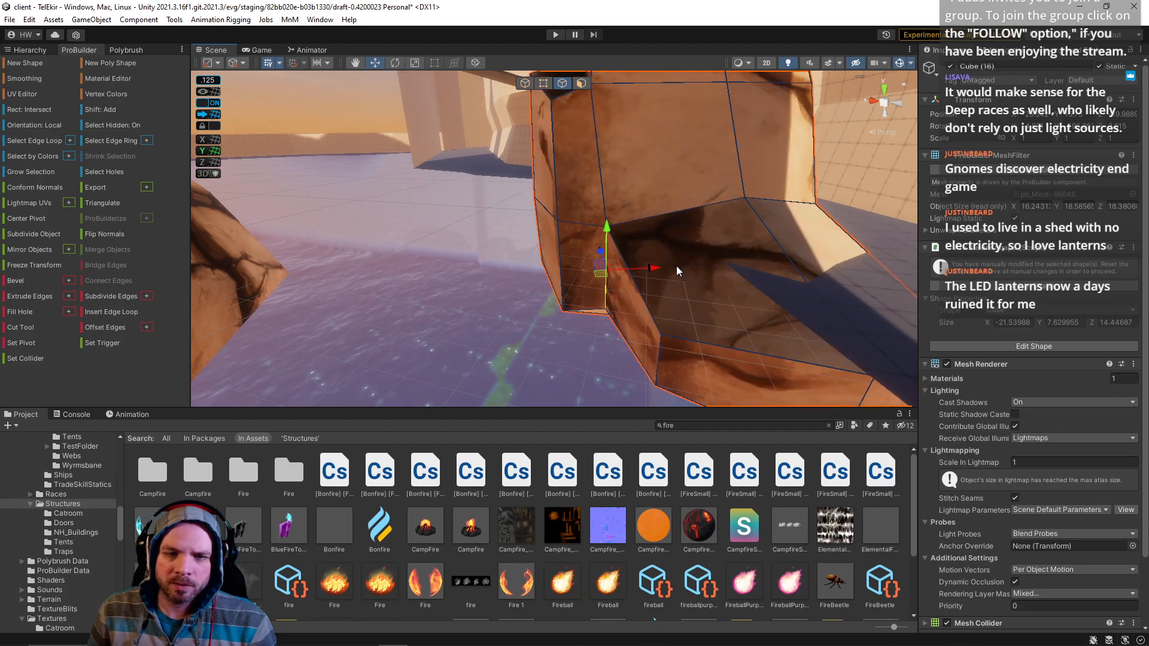
middle_click_drag(751, 217, 735, 198)
left_click_drag(734, 198, 699, 203, "alt")
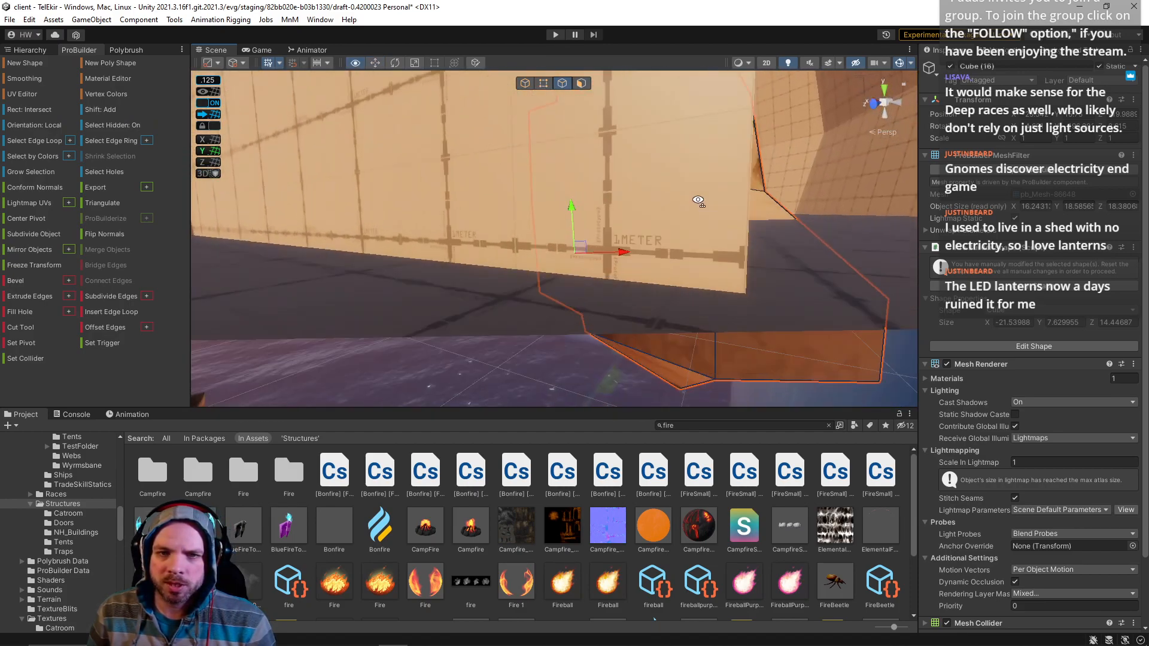
scroll(699, 203, "up", 5)
scroll(707, 224, "down", 5)
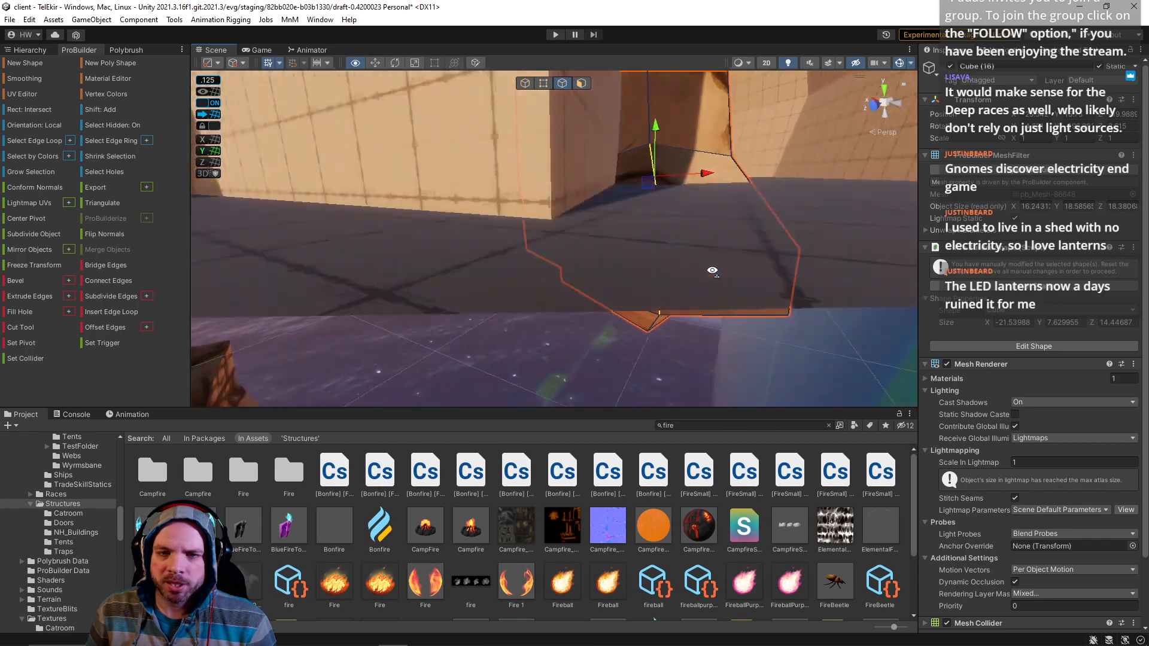
left_click_drag(678, 233, 652, 238)
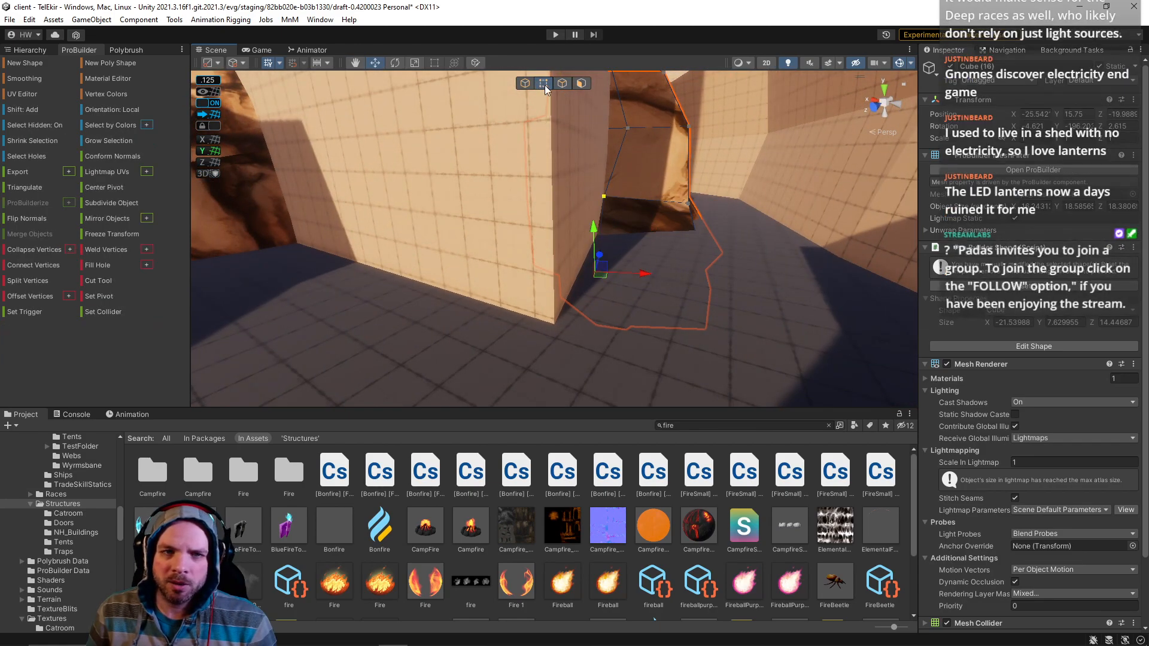
Step: Shift the rock's side and underside vertices toward the wall to close the gap beside the corner
left_click(543, 82)
left_click(627, 127)
left_click_drag(686, 127, 657, 127)
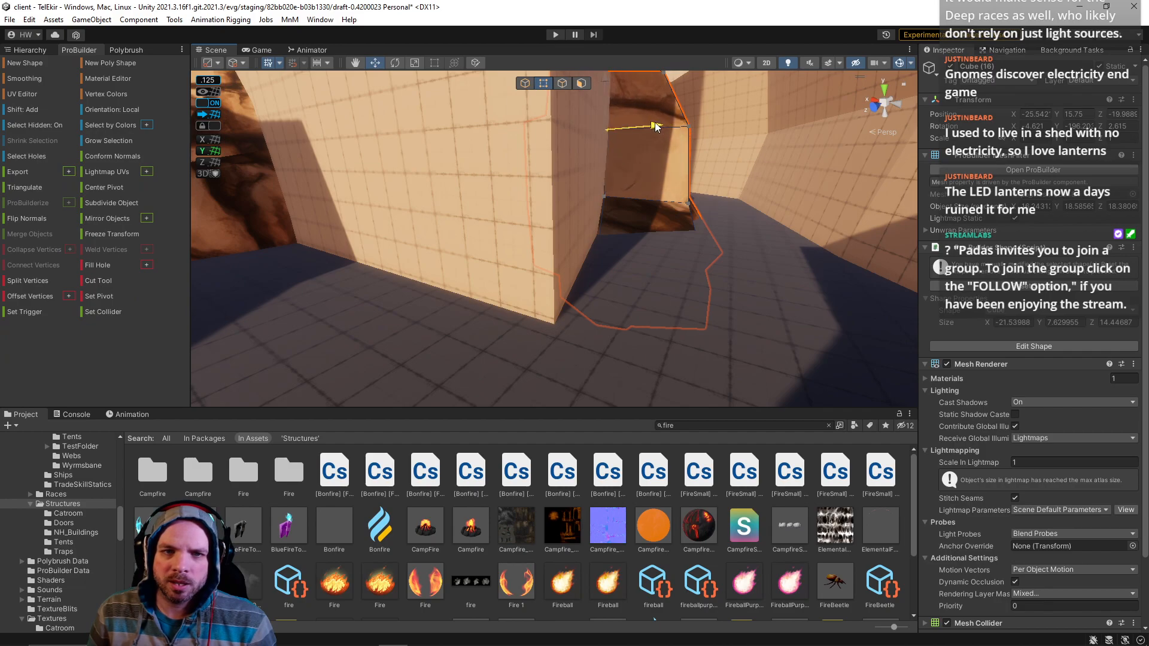
left_click_drag(600, 158, 600, 116, "alt")
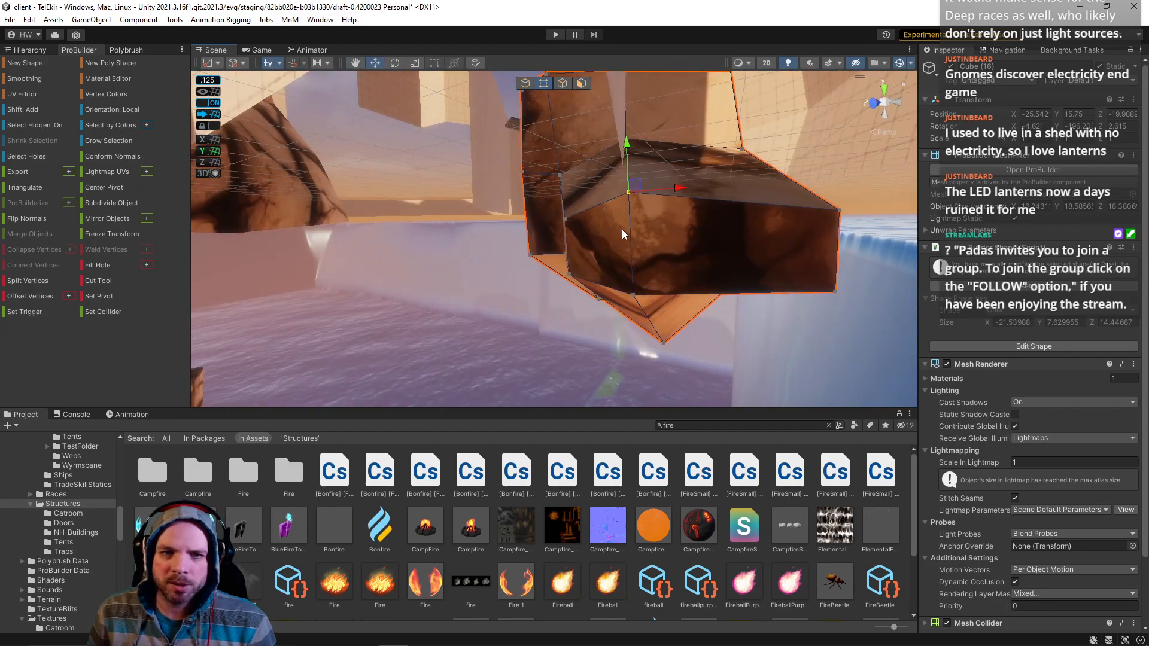
left_click(633, 294, "shift")
left_click_drag(683, 293, 677, 293)
right_click_drag(681, 257, 670, 189)
key("w")
left_click(636, 133)
right_click_drag(598, 237, 311, 323)
right_click_drag(145, 339, 74, 333)
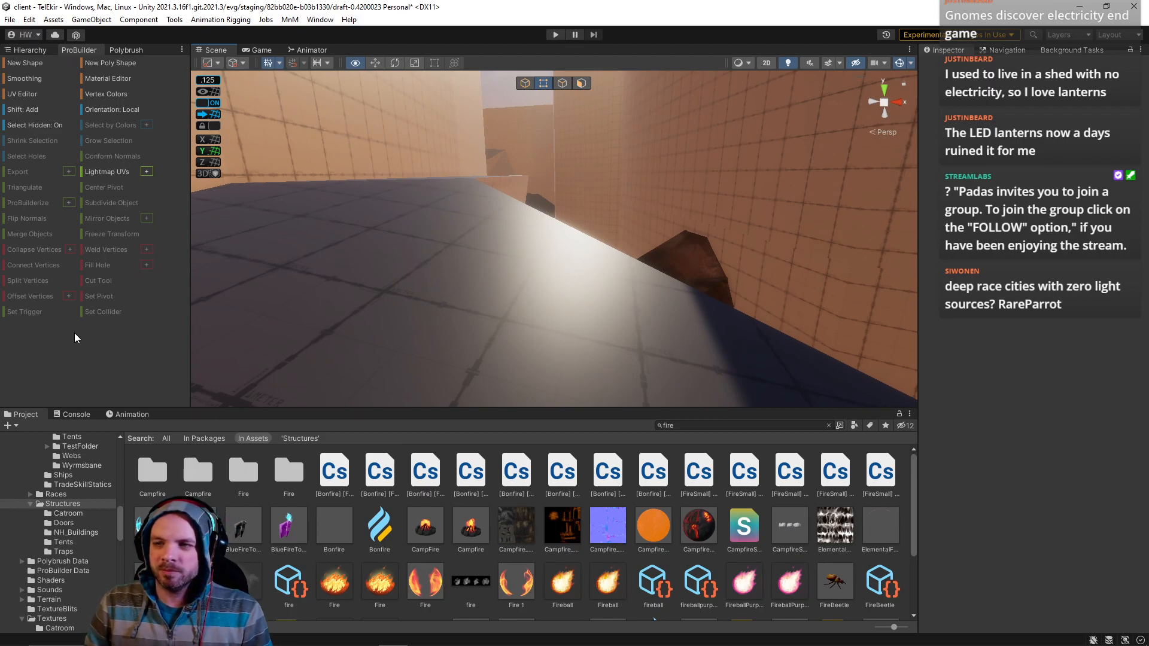
right_click_drag(74, 333, 146, 269)
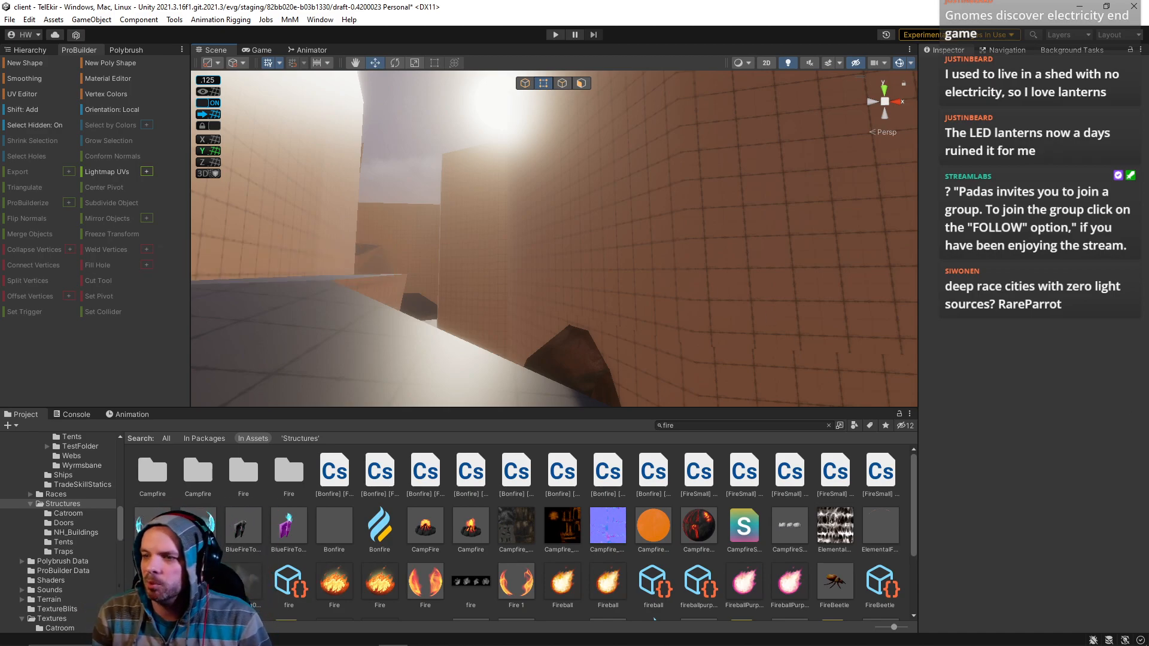
Step: Switch to Discord and browse the 2022 concept paintings in the mnm-art-updates channel
mouse_move(453, 641)
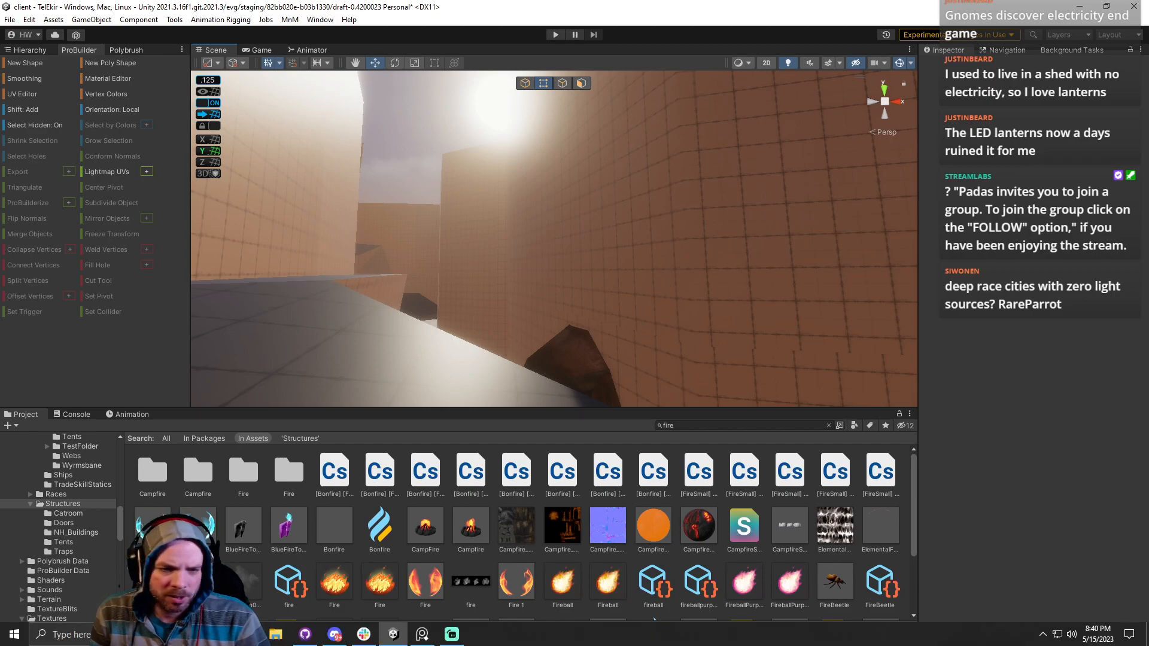
left_click(339, 638)
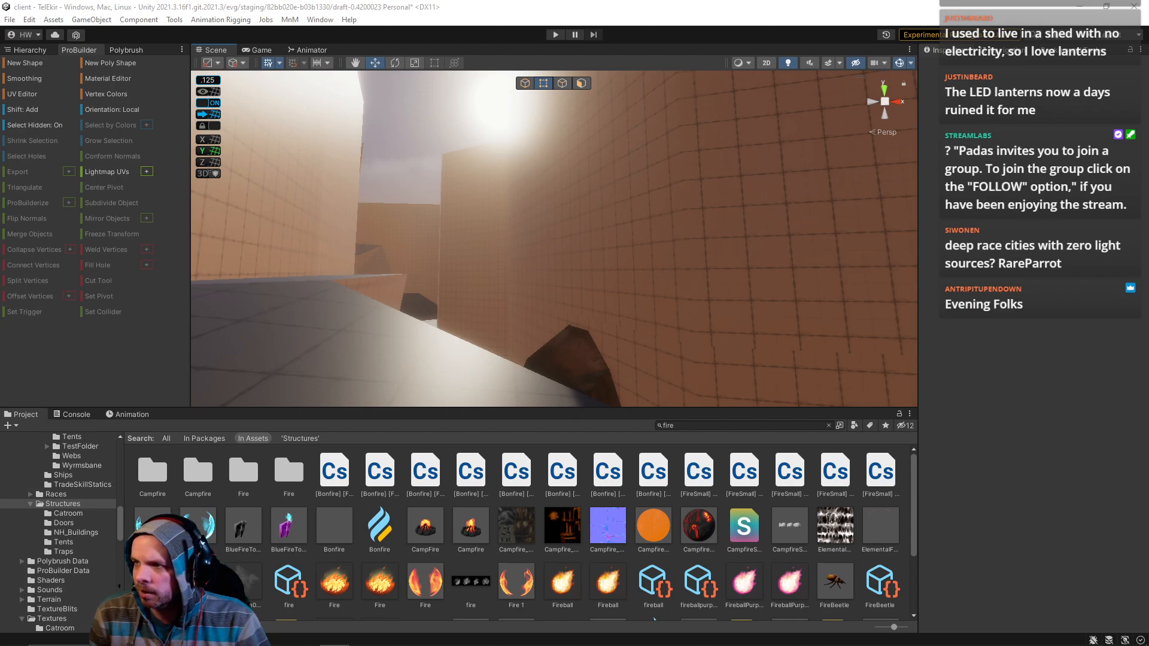
left_click_drag(595, 645, 458, 35)
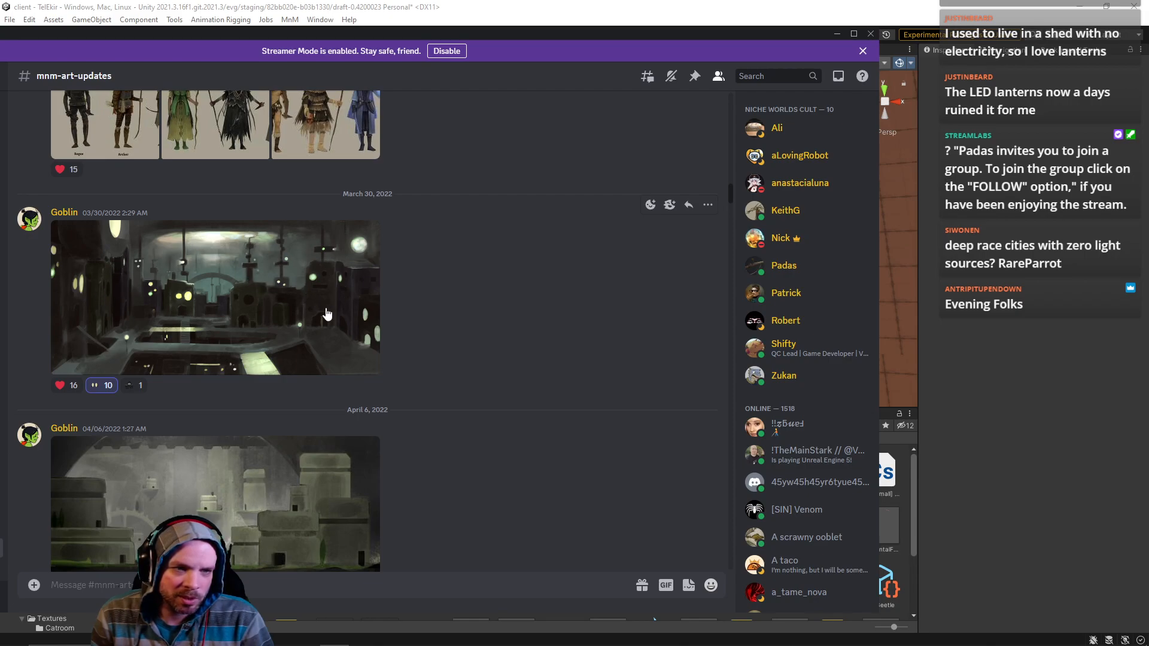
scroll(221, 342, "down", 2)
scroll(309, 357, "down", 9)
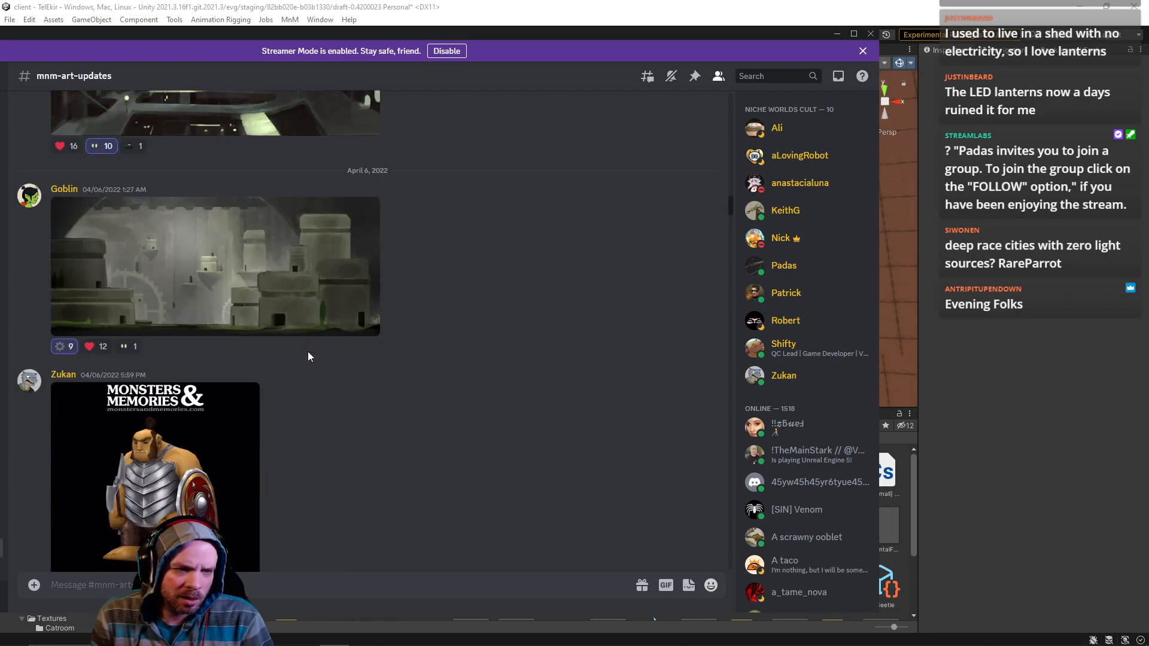
scroll(308, 357, "down", 4)
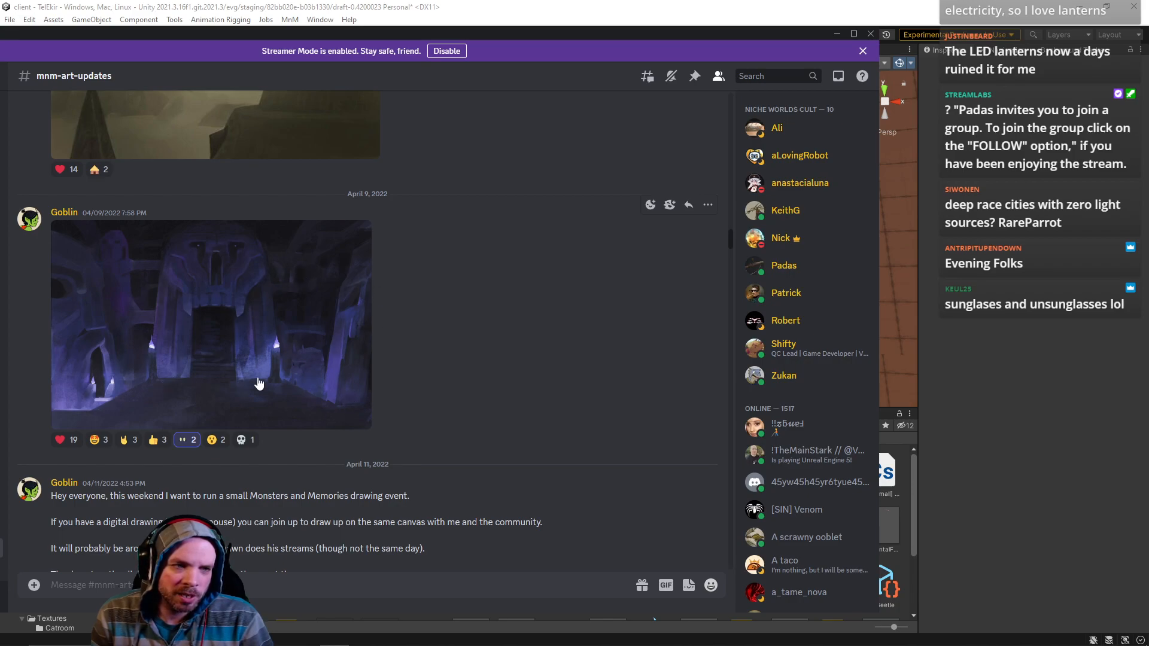
scroll(249, 383, "down", 15)
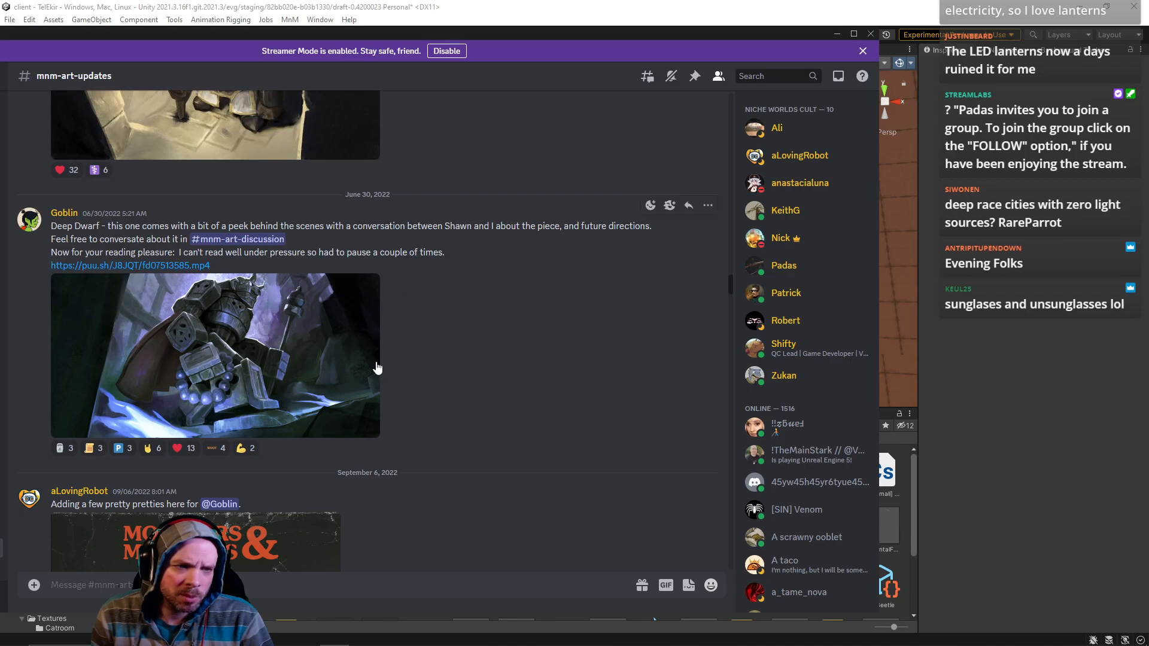
scroll(384, 357, "down", 15)
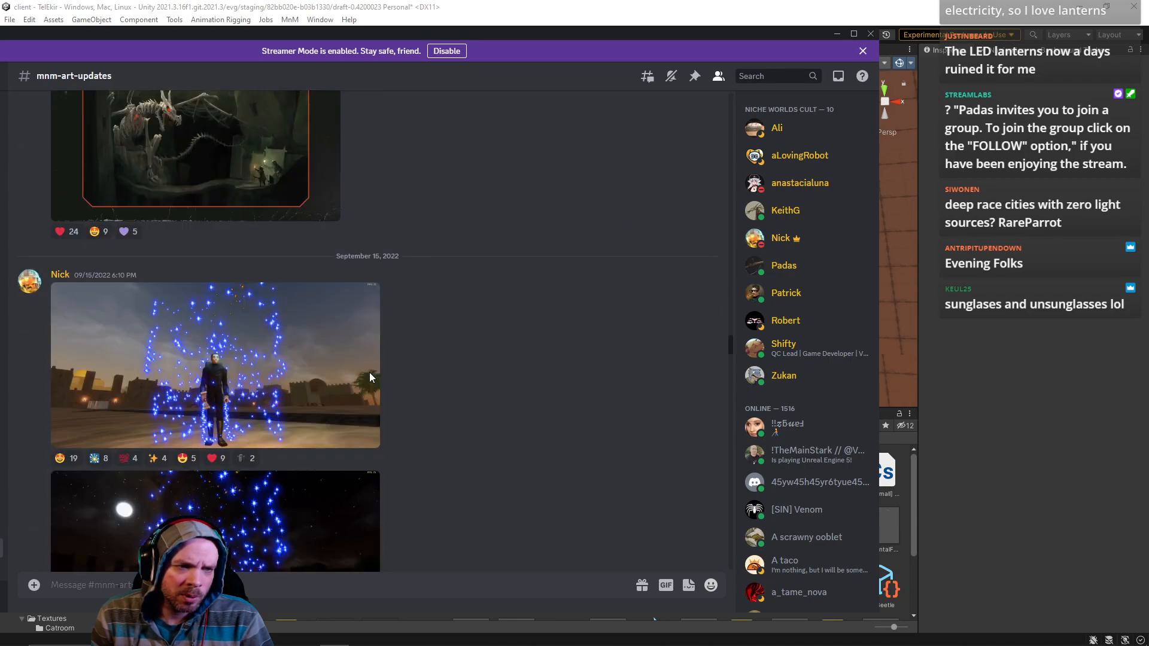
Step: Search the channel's older and newer posts for the cavern painting from November 26, 2022 and view it enlarged
scroll(370, 377, "up", 10)
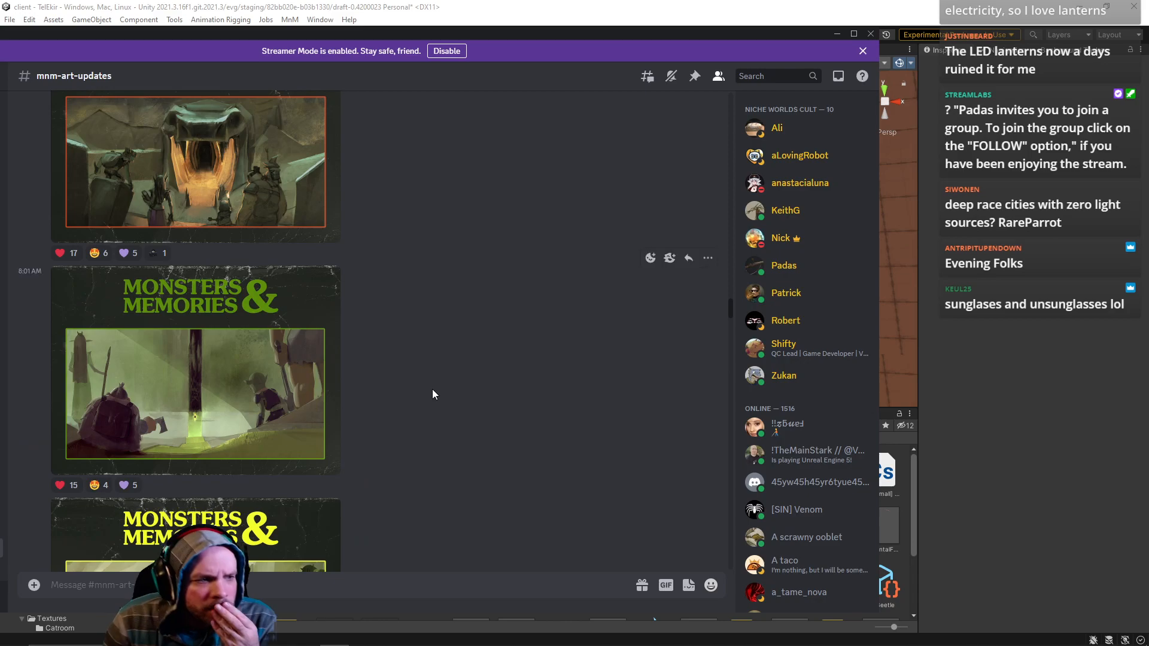
scroll(433, 389, "up", 20)
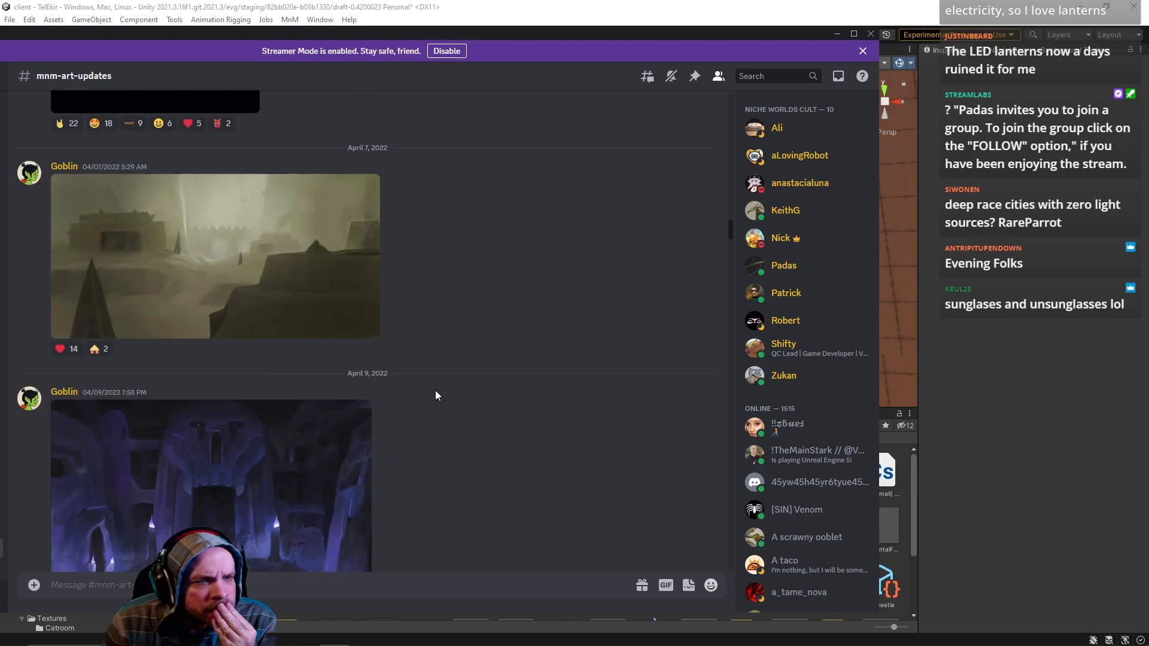
scroll(435, 391, "up", 15)
scroll(436, 395, "up", 20)
scroll(435, 392, "down", 15)
left_click_drag(731, 174, 701, 383)
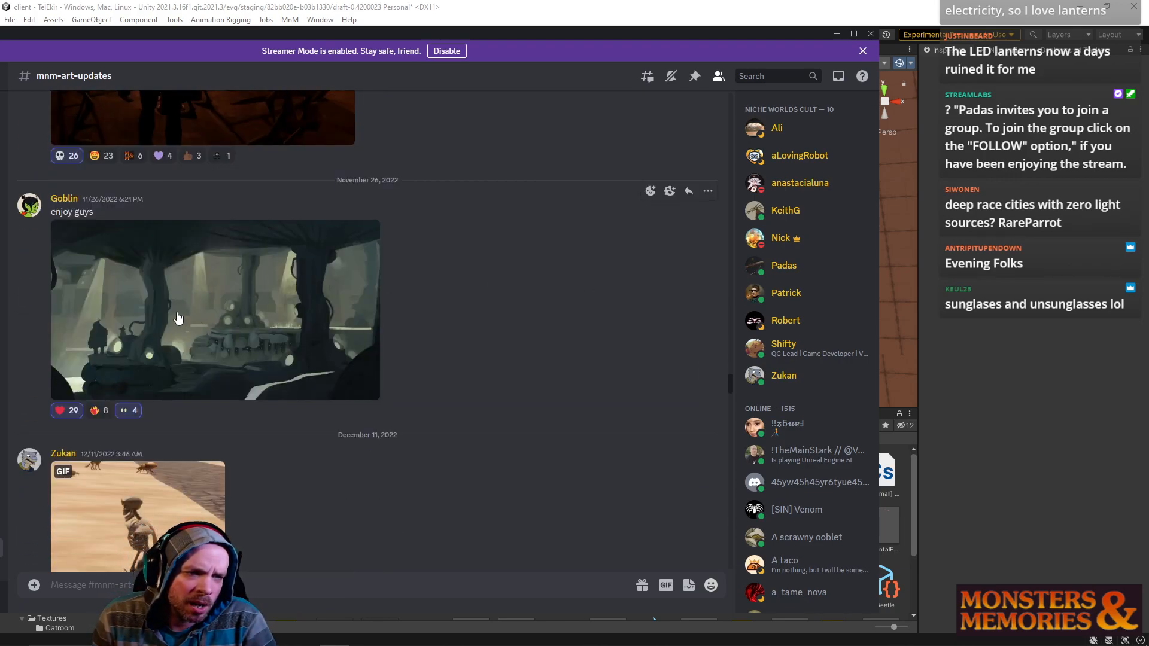
left_click(237, 346)
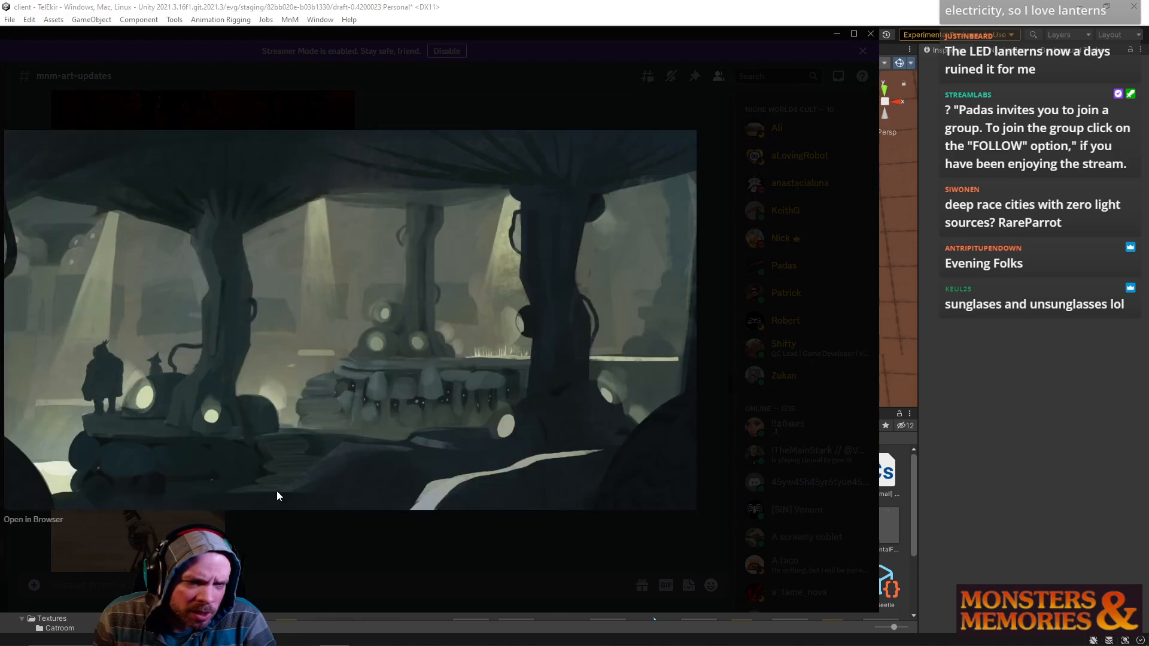
left_click(306, 533)
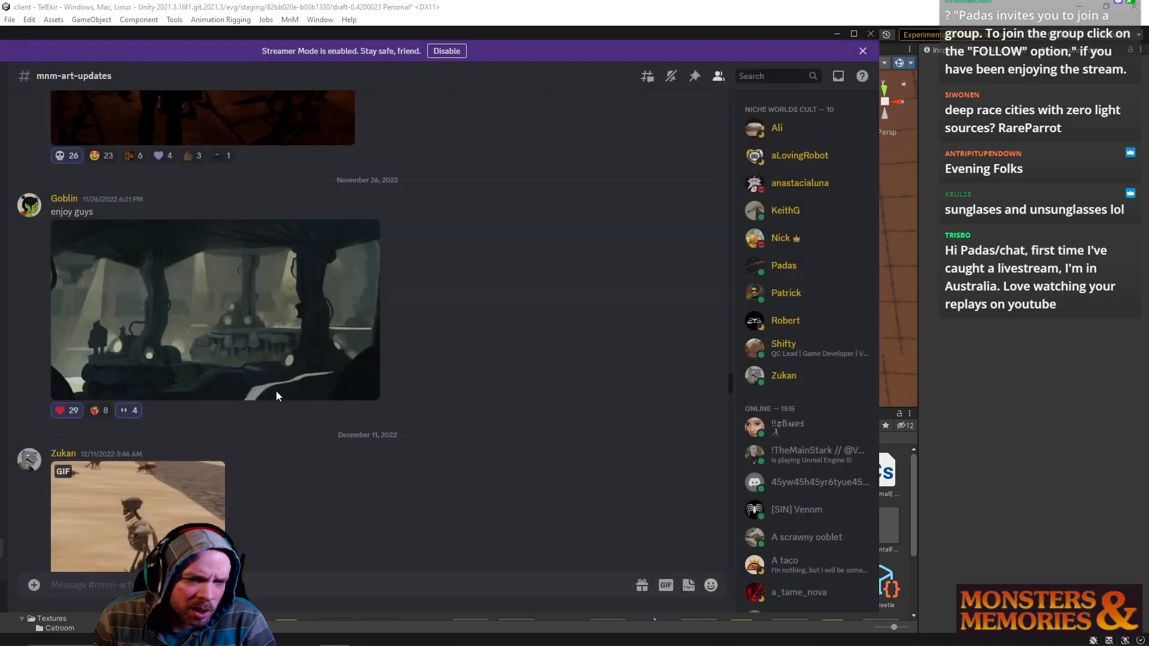
Step: Browse the channel's newer posts from late 2022 through April 2023, and switch back to the Unity scene
scroll(389, 399, "down", 5)
scroll(412, 402, "down", 15)
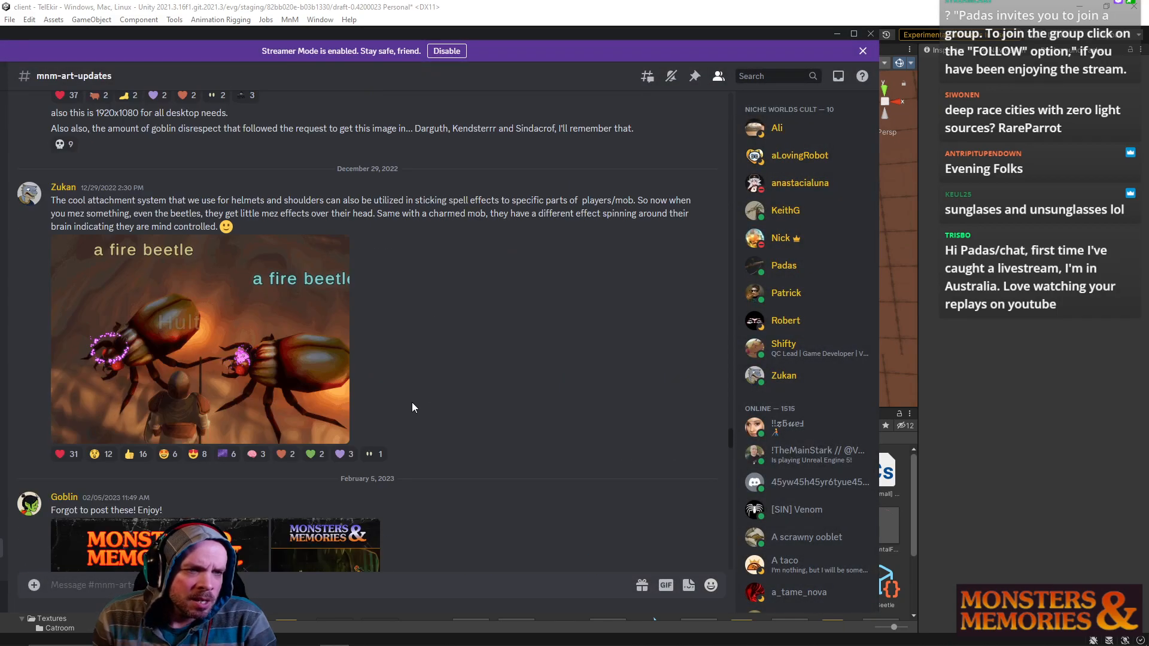
scroll(412, 403, "down", 10)
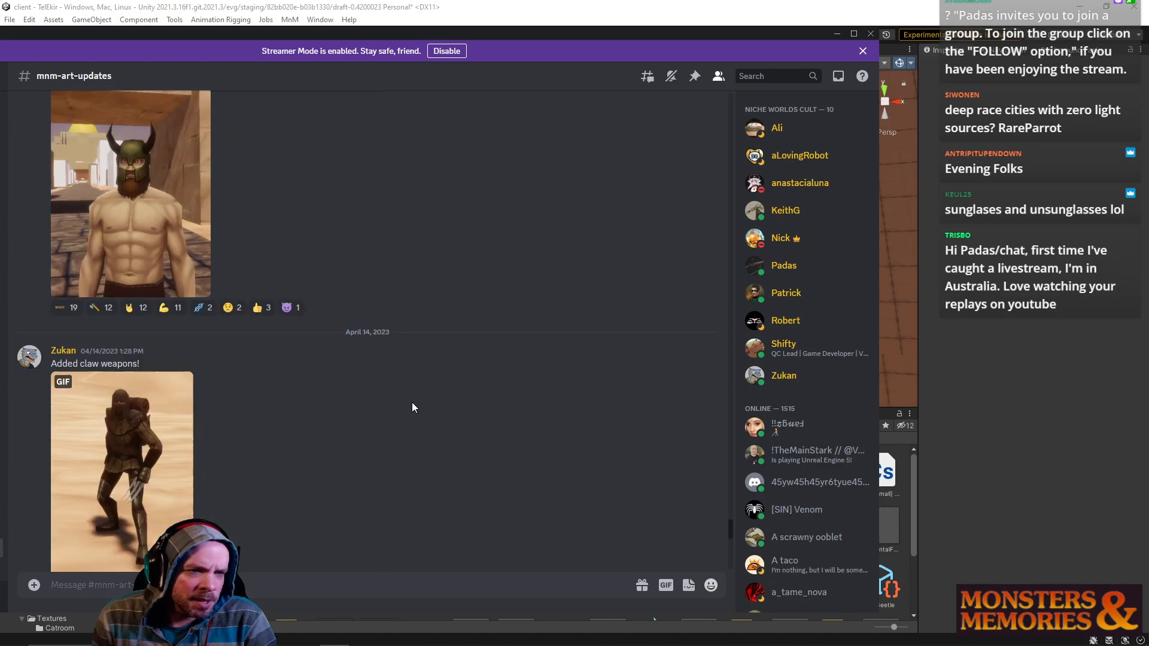
left_click_drag(289, 42, 0, 51)
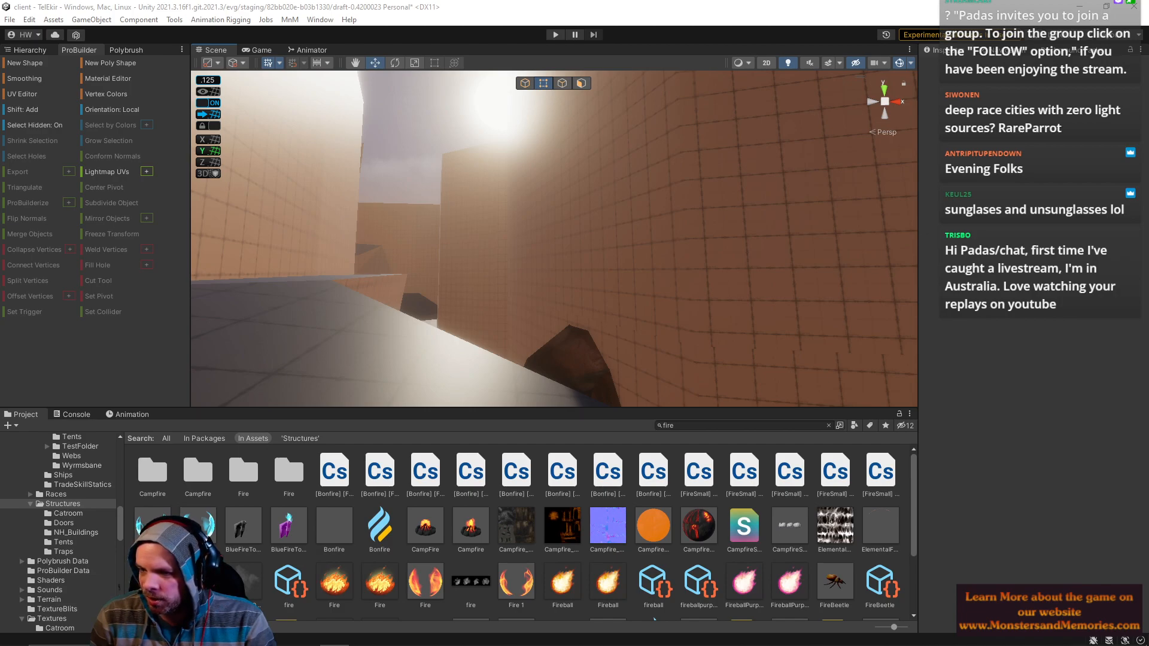
Step: Select a low cliff face and examine the surrounding canyon walls, passages and shoreline opening from several angles
right_click_drag(501, 224, 567, 208)
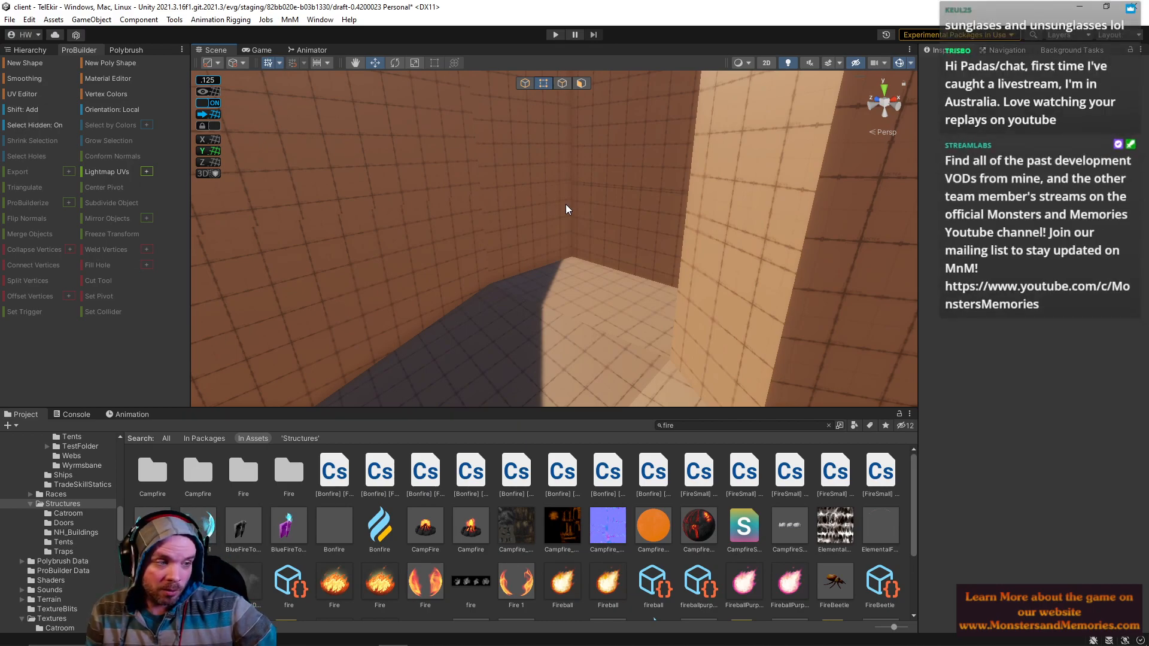
left_click(581, 83)
left_click(622, 203)
right_click_drag(626, 207, 656, 274)
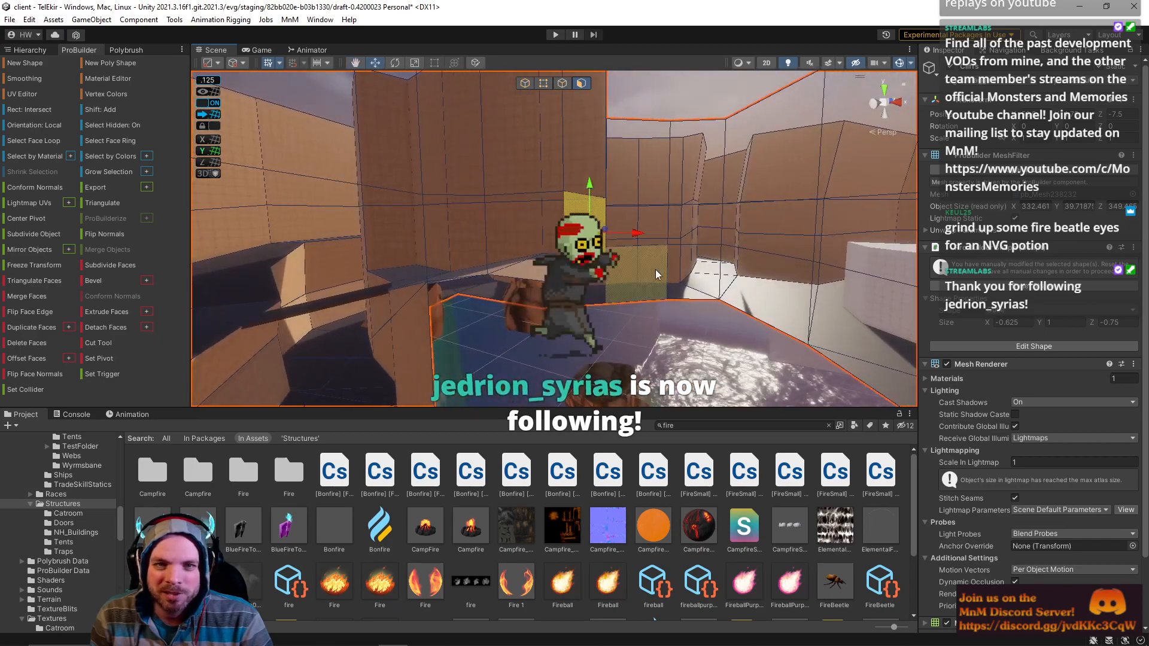
right_click_drag(541, 246, 231, 232)
right_click_drag(723, 228, 424, 230)
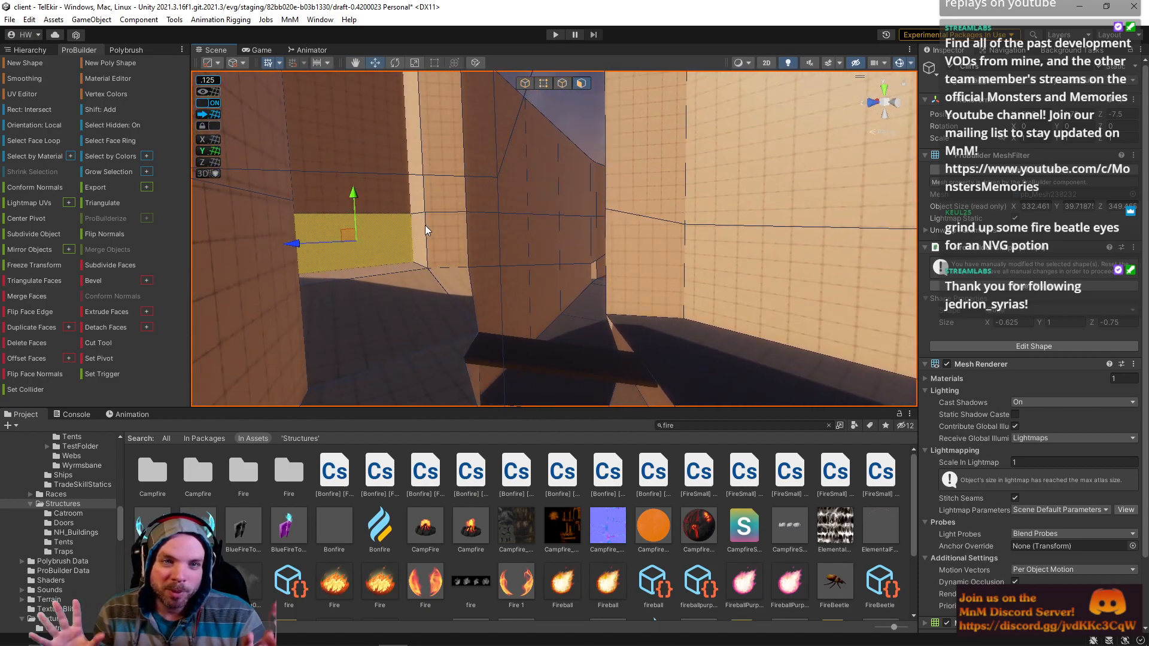
right_click_drag(744, 252, 477, 233)
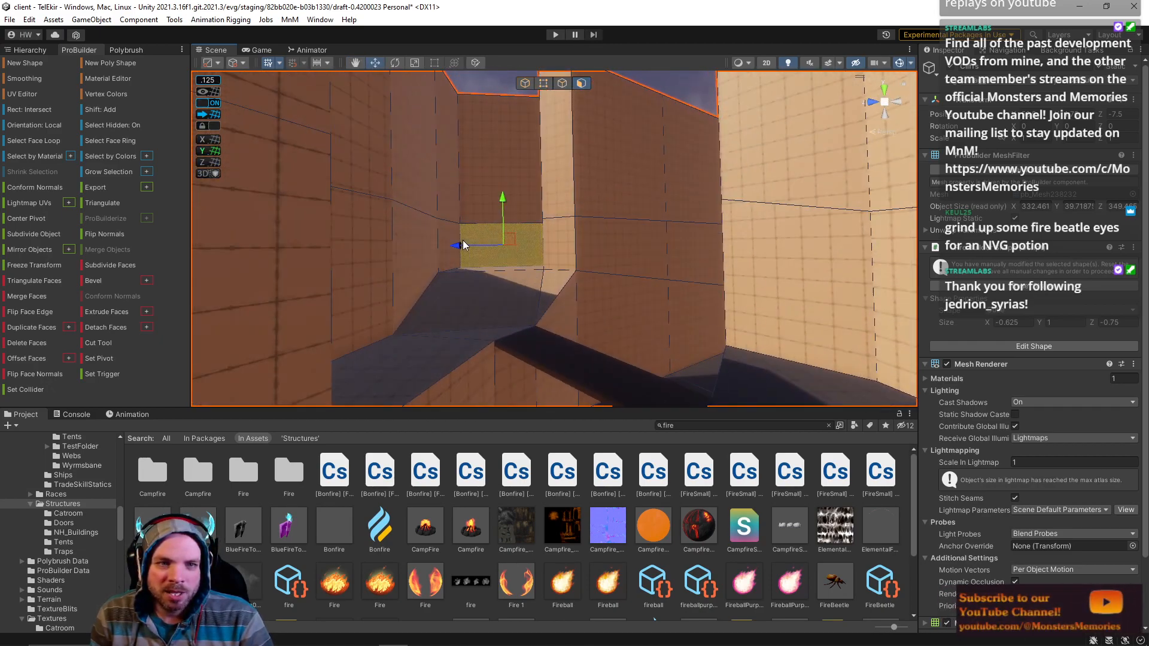
right_click_drag(601, 252, 515, 191)
right_click_drag(804, 228, 715, 185)
key("f")
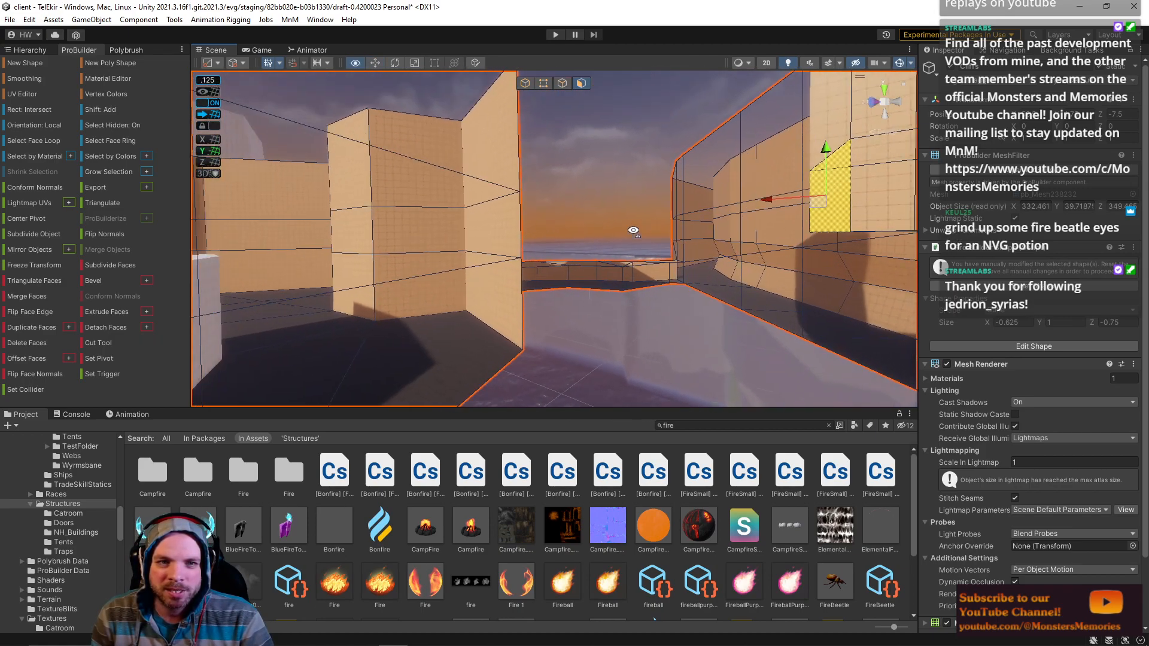
right_click_drag(684, 253, 568, 139)
Step: Select the vertical edge in the cliff corner and inspect the adjoining wall and narrow passage
left_click(565, 83)
right_click_drag(592, 197, 601, 216)
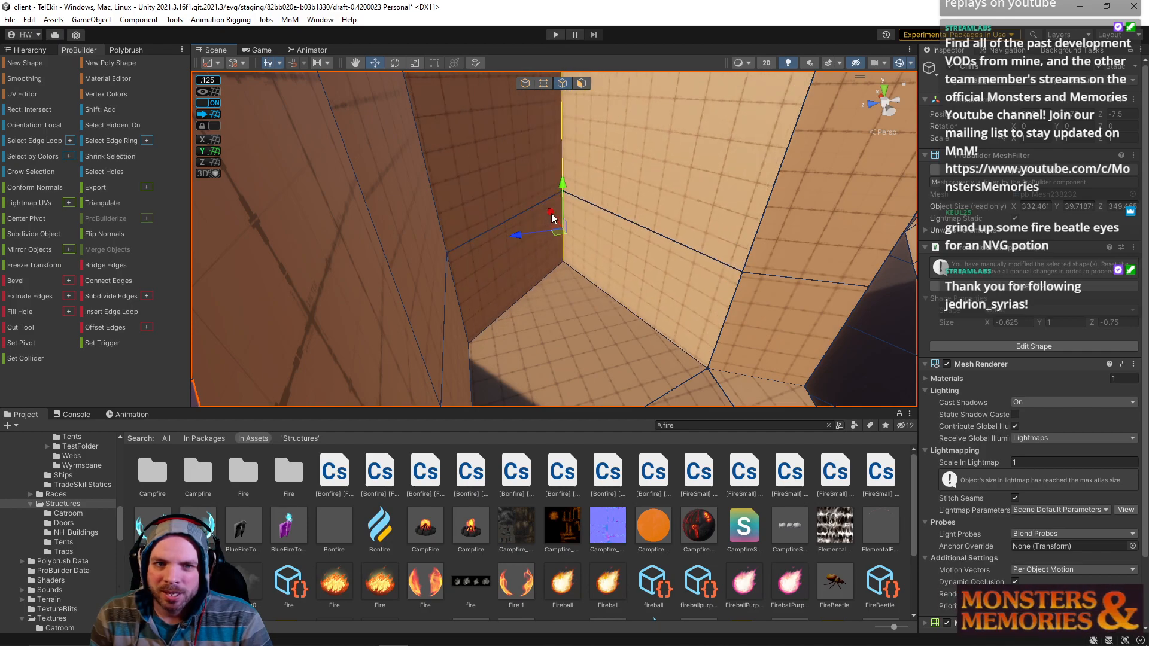
right_click_drag(552, 253, 674, 209)
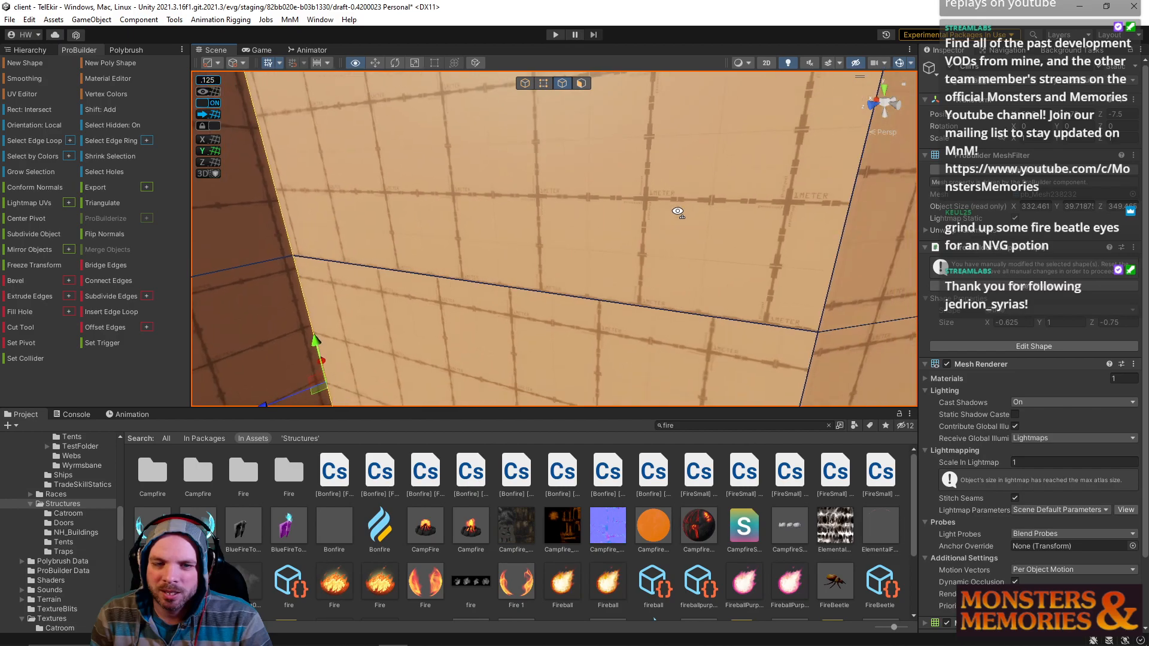
right_click_drag(543, 337, 1132, 149)
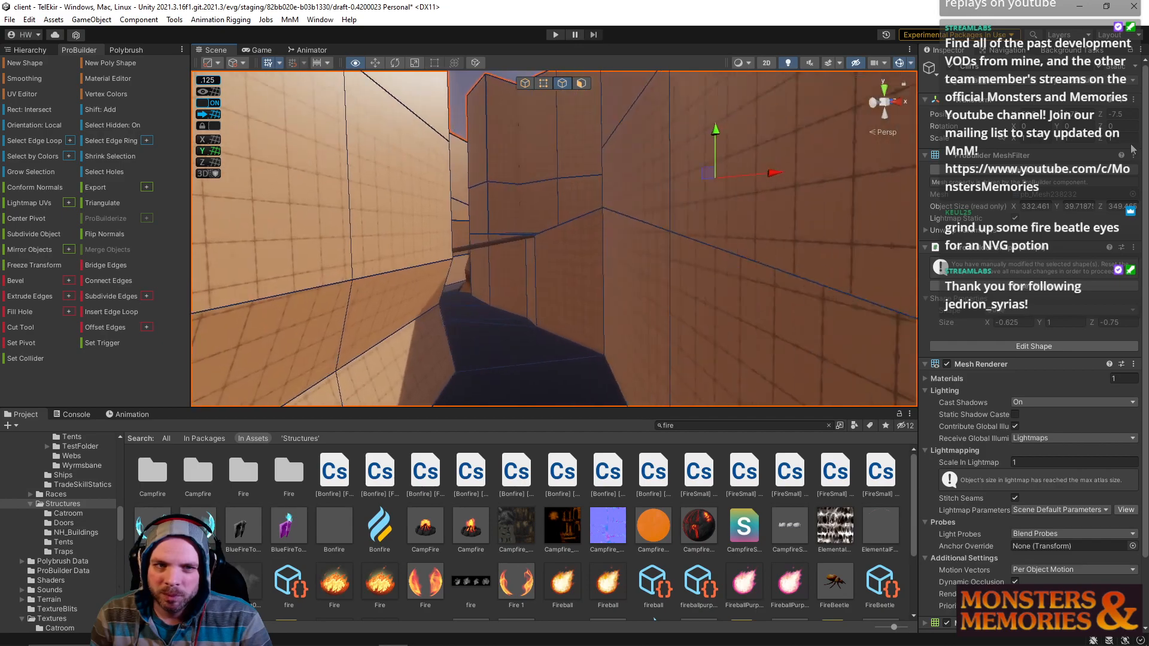
right_click_drag(606, 220, 587, 94)
Step: Extrude the low wall face at the end of the shaded floor back into the cliff as a recess and rescale the extrusion
left_click(542, 132)
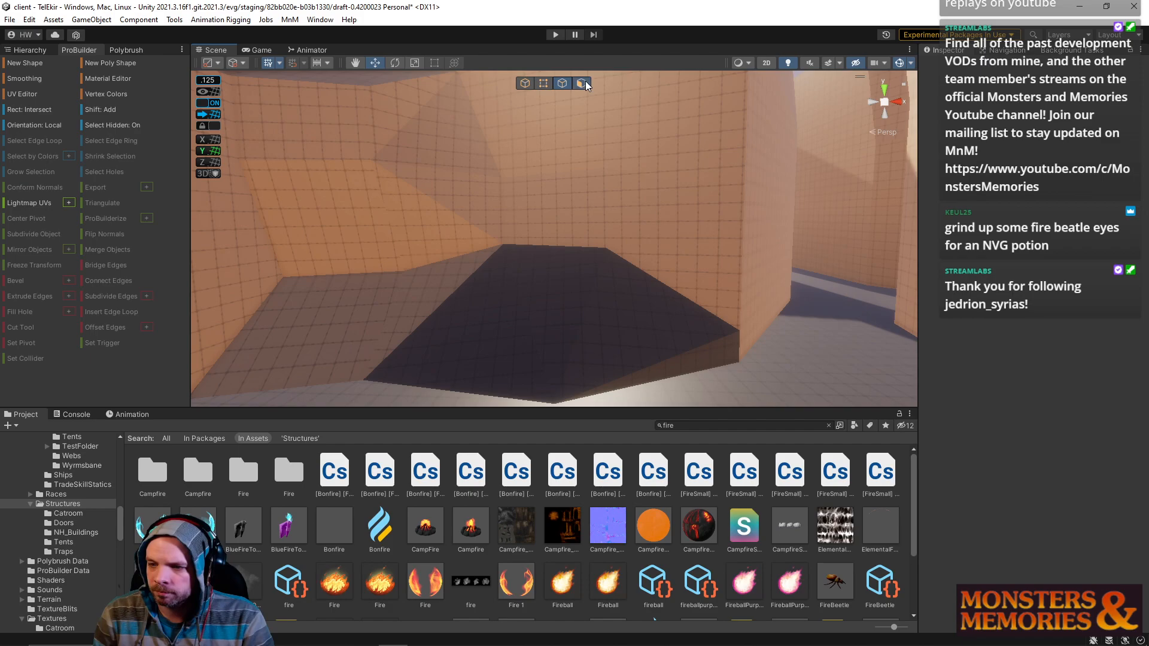
left_click(528, 209)
right_click_drag(621, 237, 613, 219)
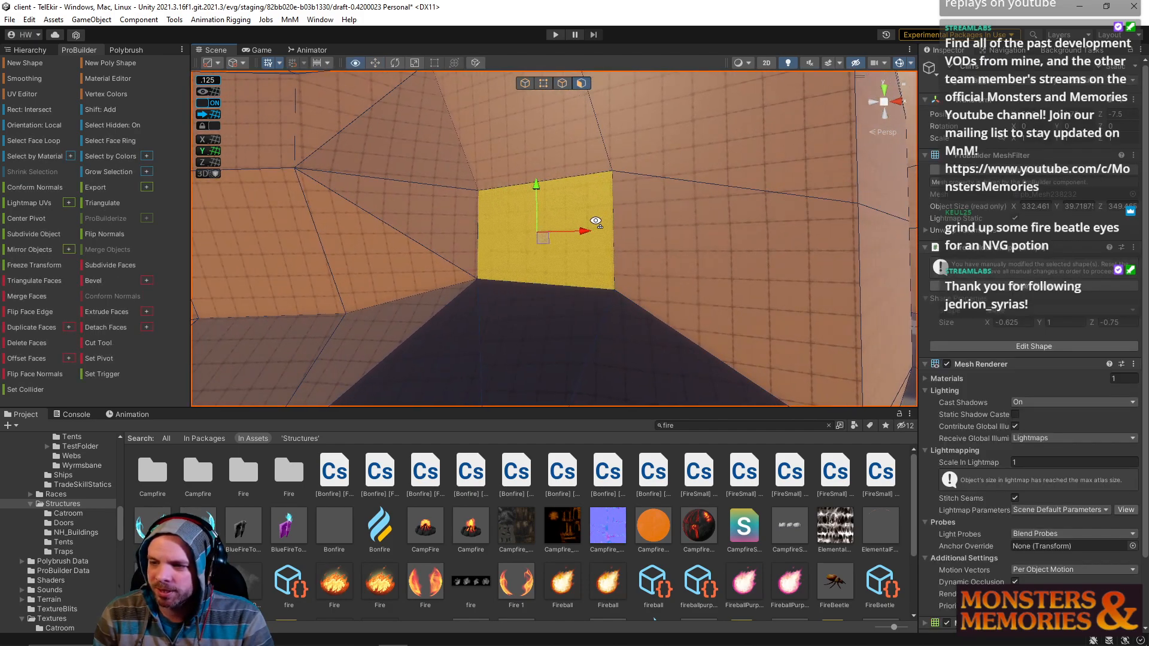
right_click_drag(594, 221, 413, 240)
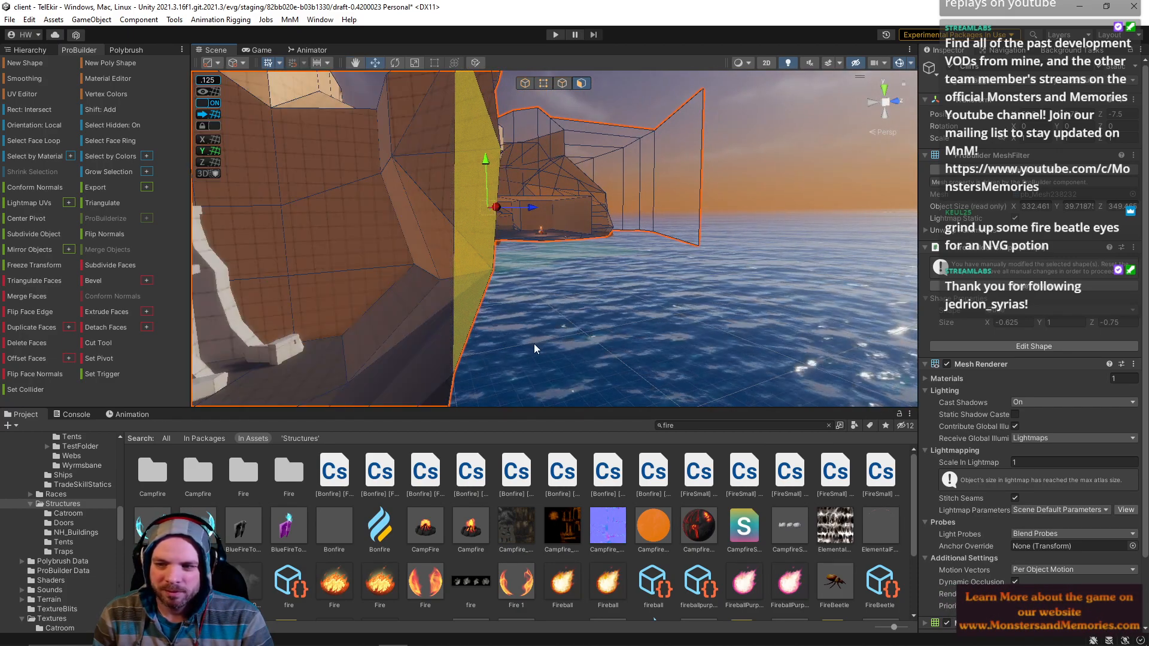
right_click_drag(527, 210, 657, 295)
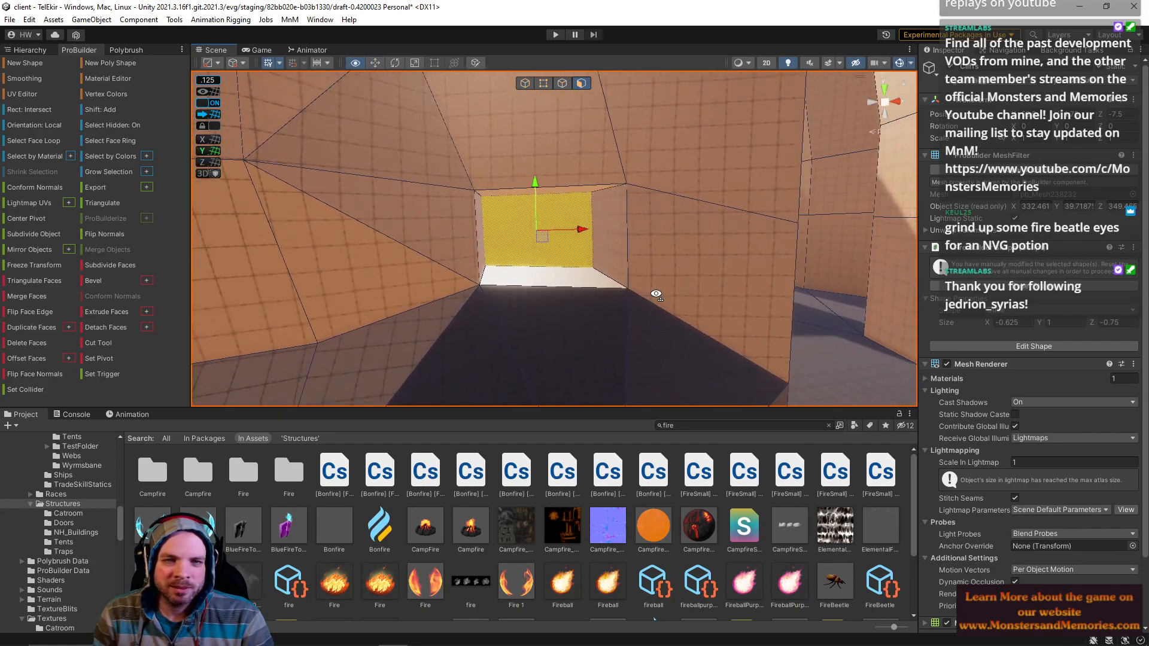
left_click_drag(518, 239, 576, 252)
right_click_drag(577, 252, 673, 240)
key("r")
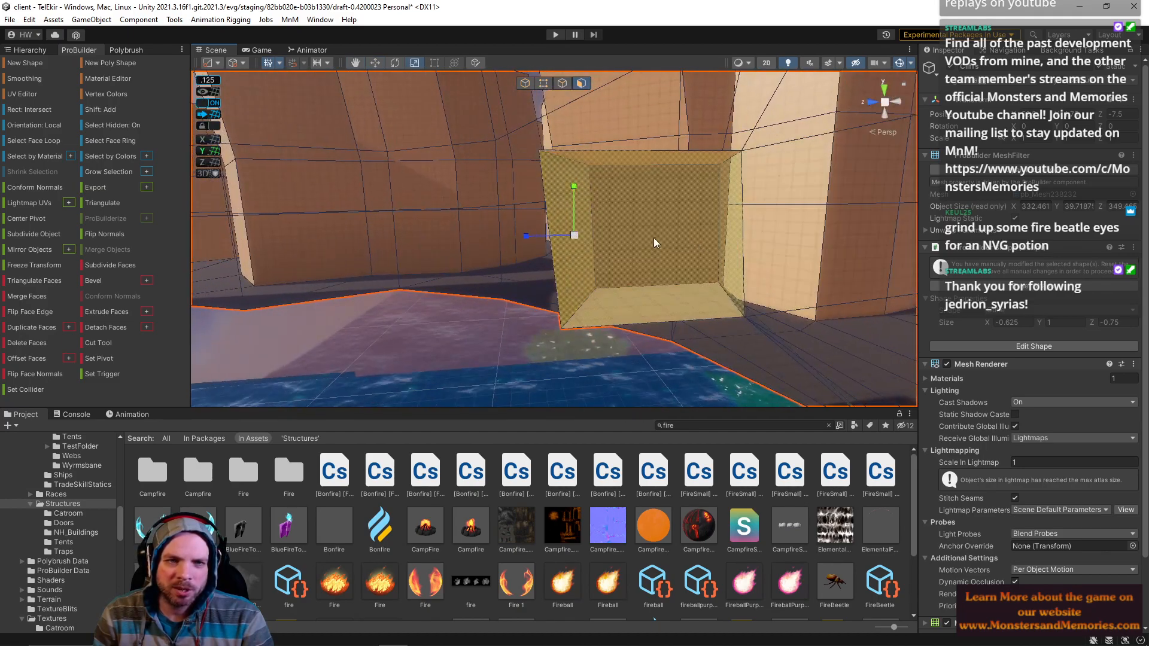
right_click_drag(571, 250, 421, 234)
right_click_drag(414, 167, 404, 394)
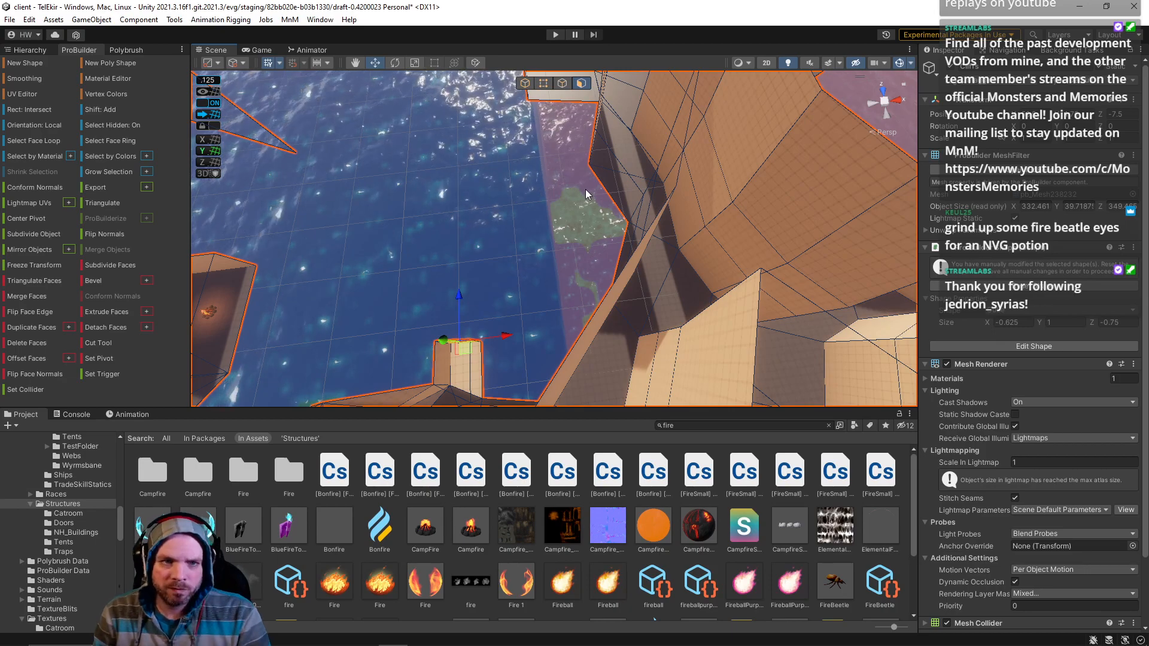
Step: Select the upper faces of the cliff wall beside the water and extrude them back to form a ledge
right_click_drag(553, 188, 367, 226)
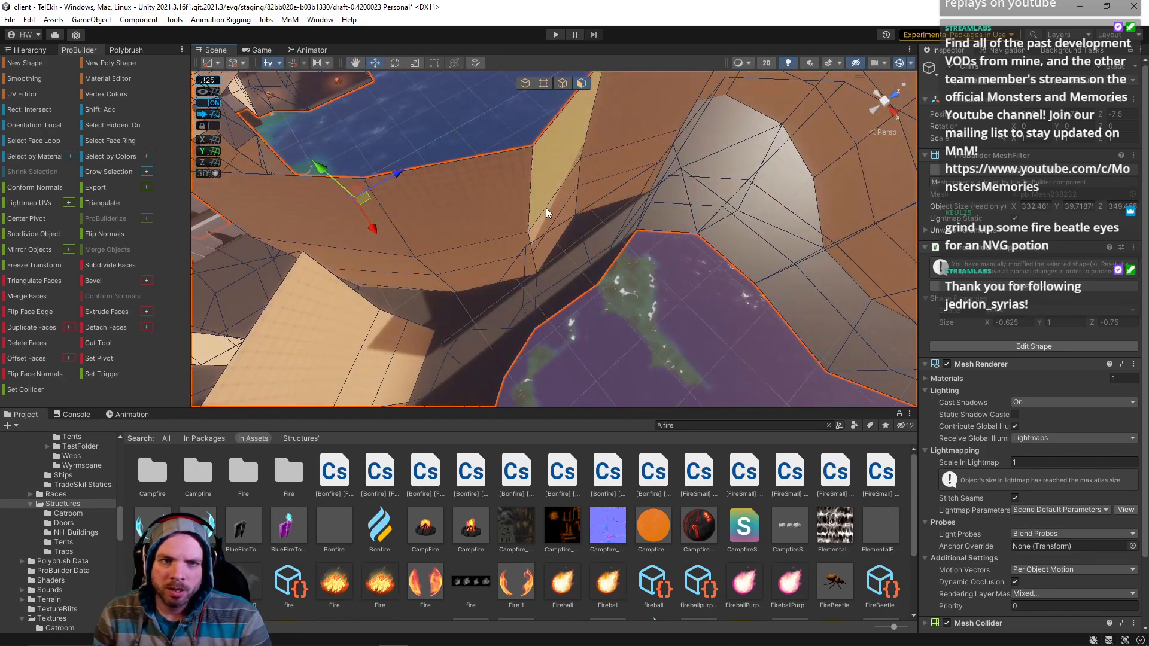
left_click(540, 222)
left_click(501, 242)
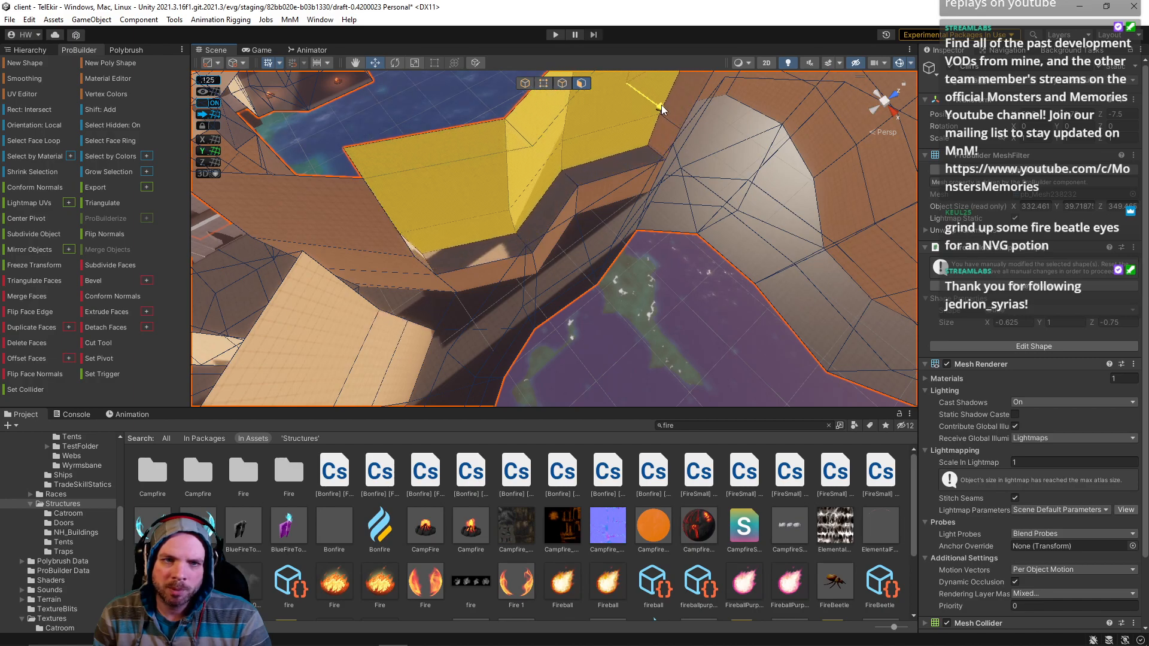
right_click_drag(658, 103, 725, 561)
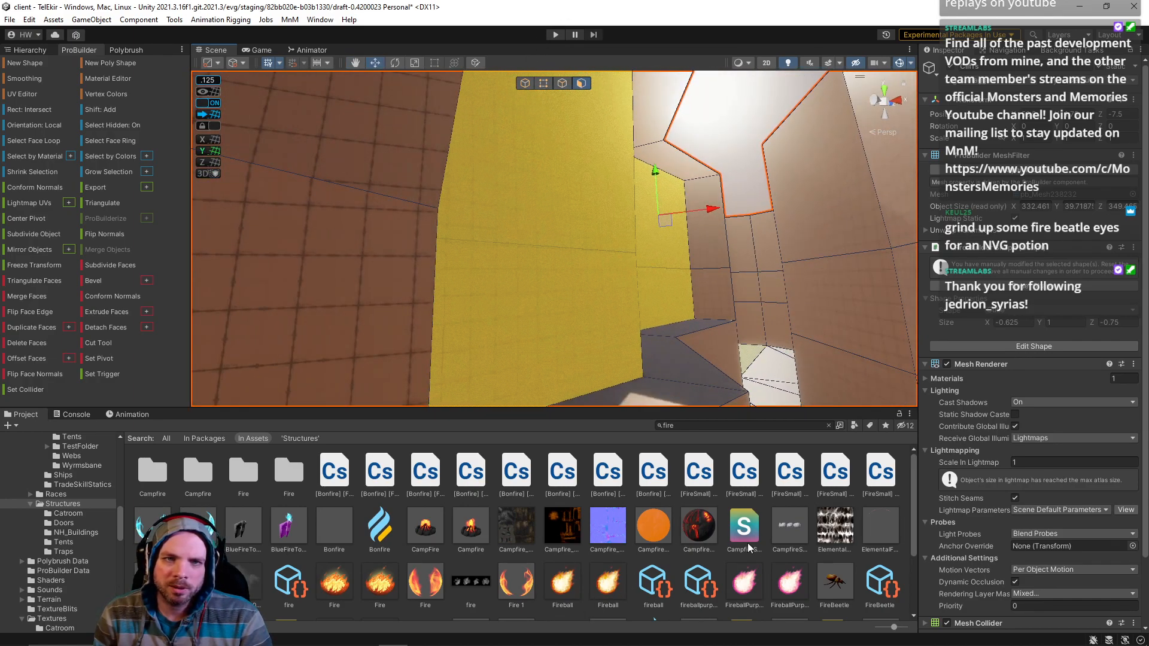
left_click(683, 158)
right_click_drag(693, 167, 480, 304)
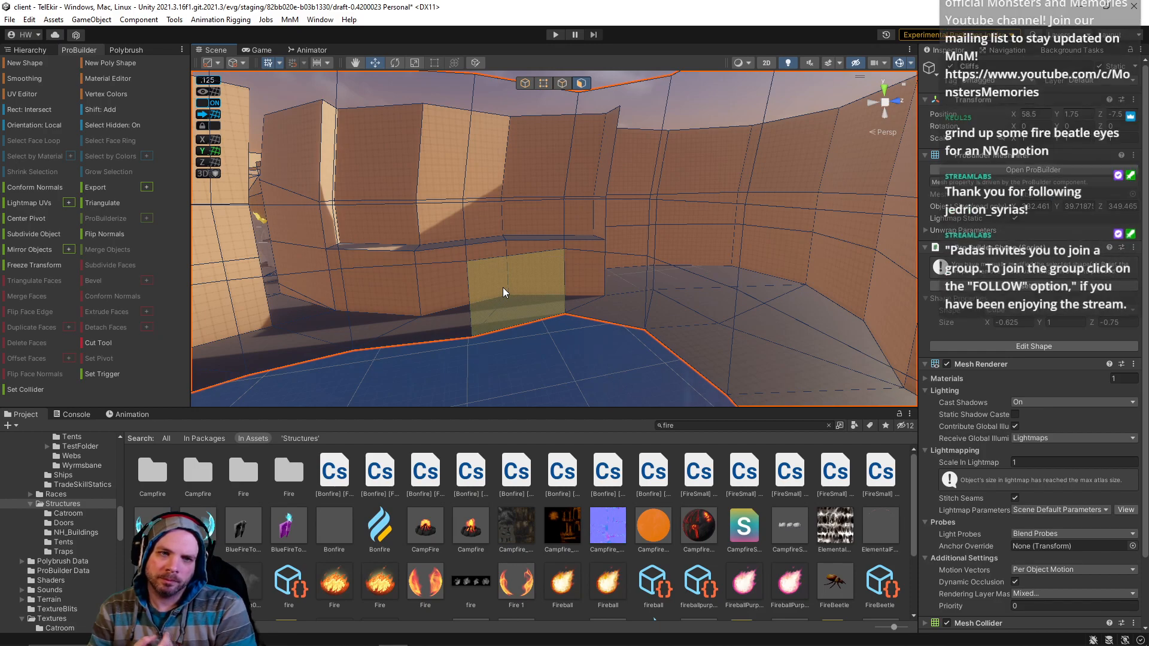
Step: Adjust the run of vertical edges on the cliff wall at the end of the ledge
right_click_drag(516, 274, 559, 217)
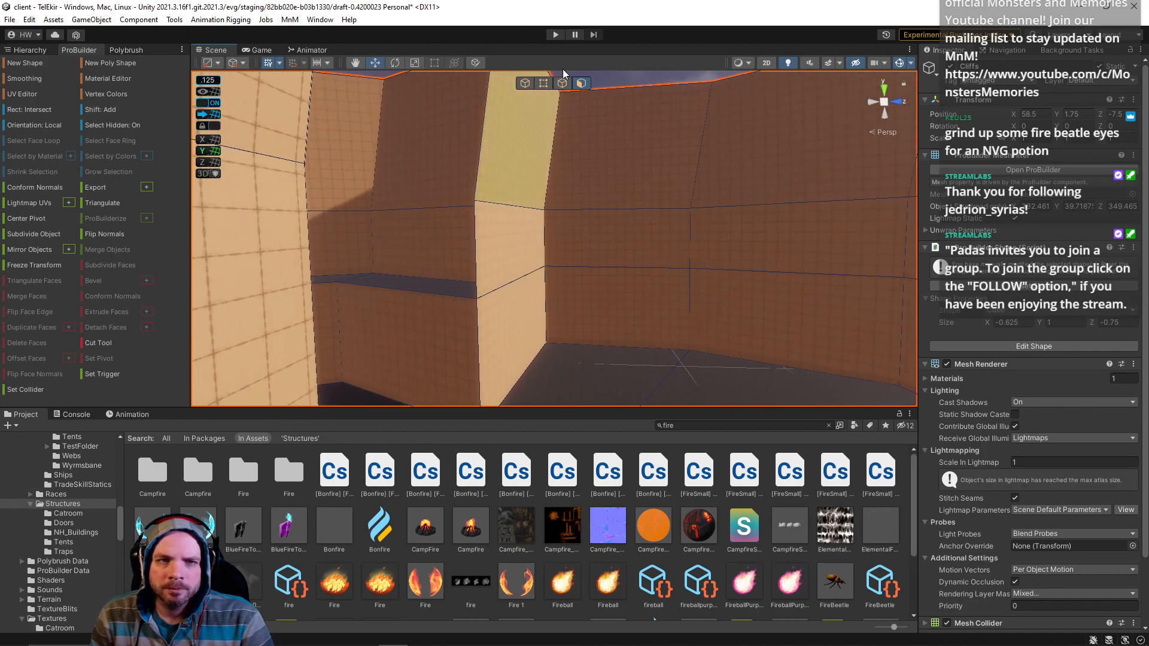
right_click_drag(492, 185, 539, 210)
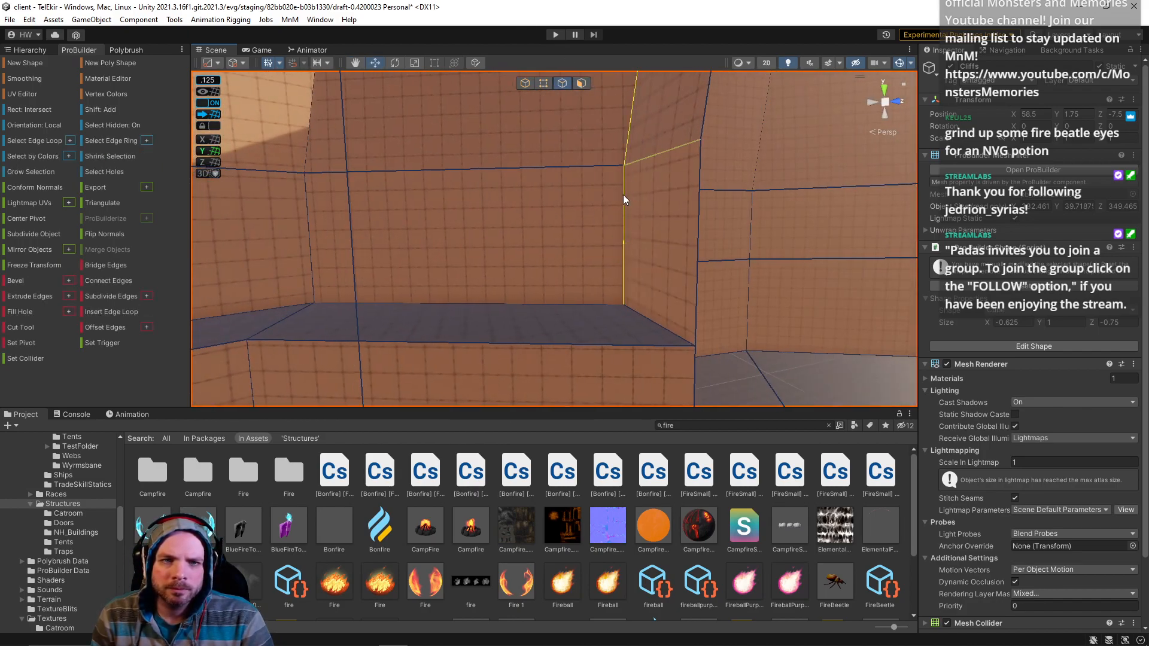
right_click_drag(624, 170, 659, 184)
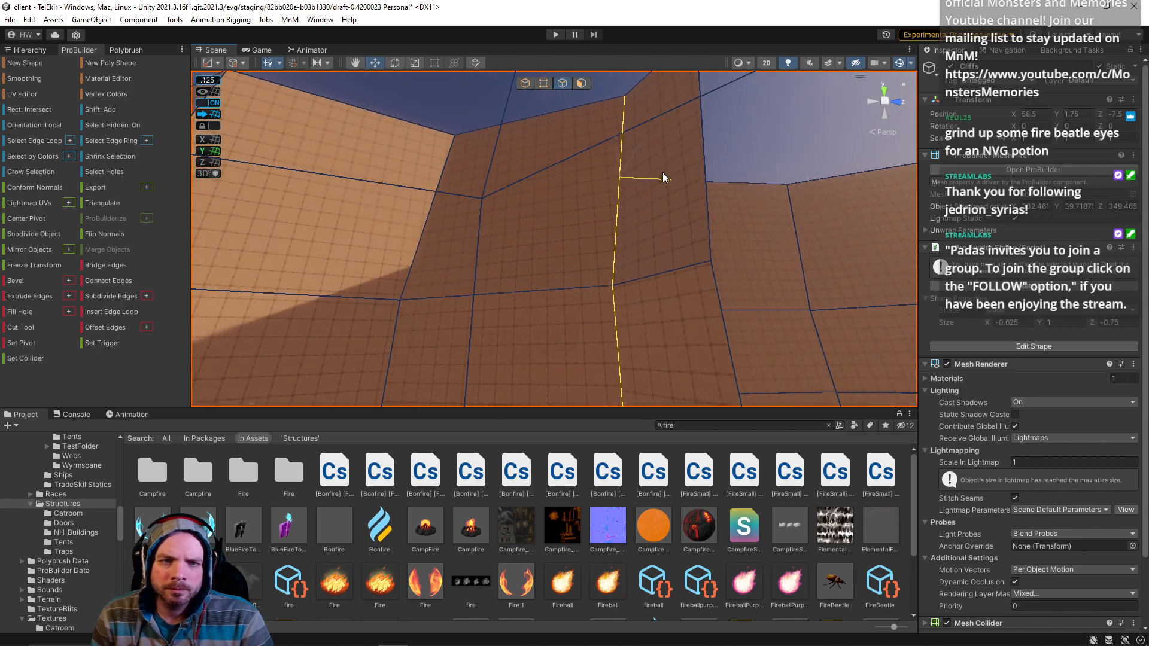
key("r")
right_click_drag(623, 170, 737, 367)
key("d")
Step: Draw a six-sided cylinder on the stone building's flat roof and set its X and Z sizes to 20
left_click(24, 62)
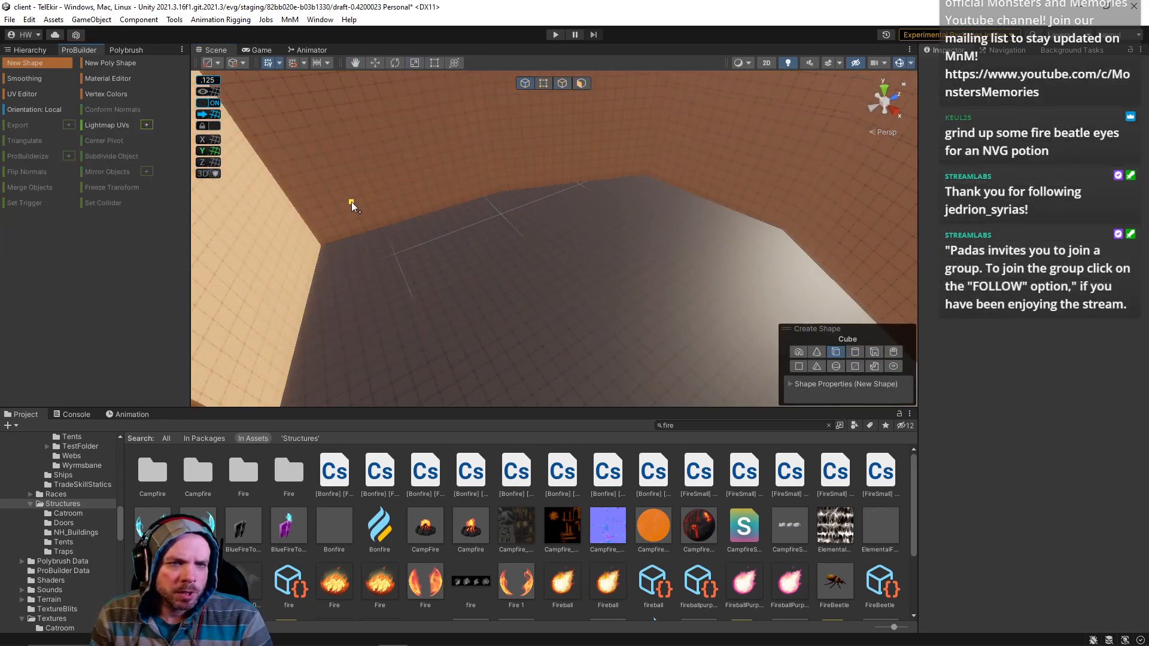
left_click(856, 352)
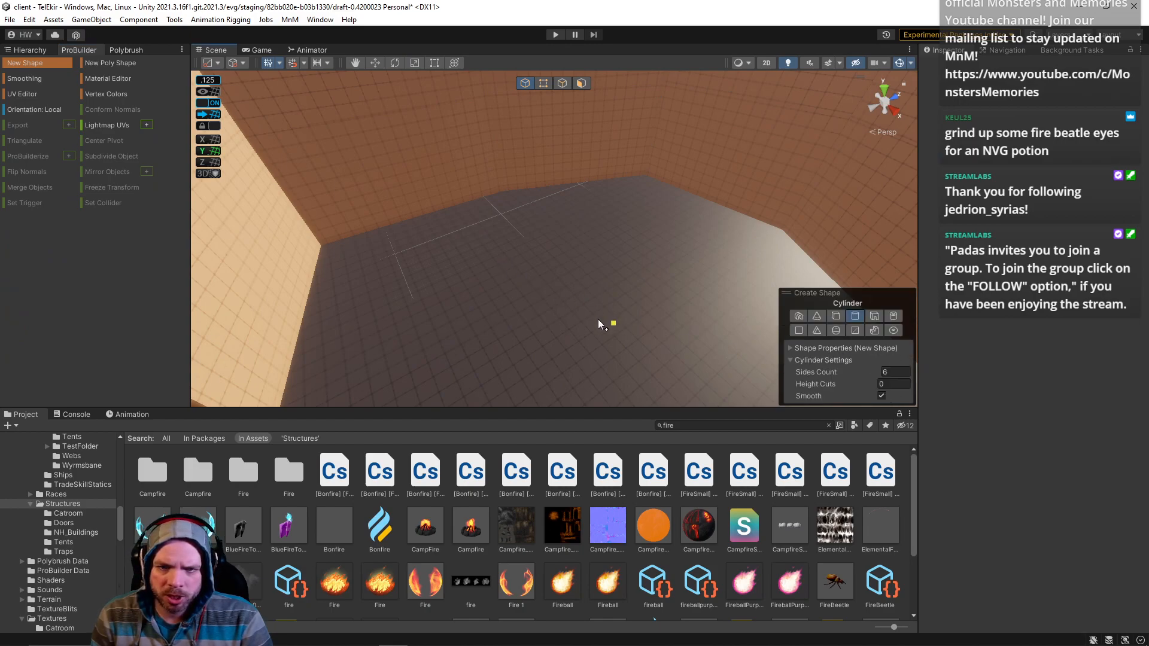
left_click_drag(531, 270, 445, 272)
key("s")
right_click_drag(444, 272, 537, 224)
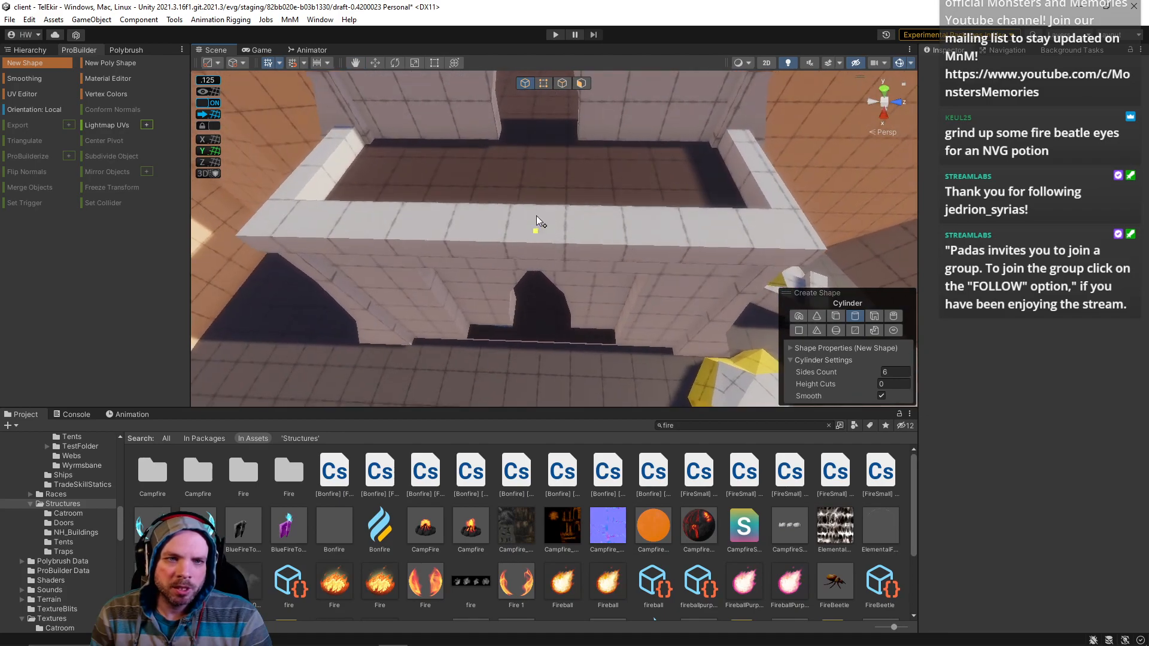
mouse_move(468, 152)
left_mouse_down()
mouse_move(620, 208)
mouse_move(604, 215)
left_mouse_up()
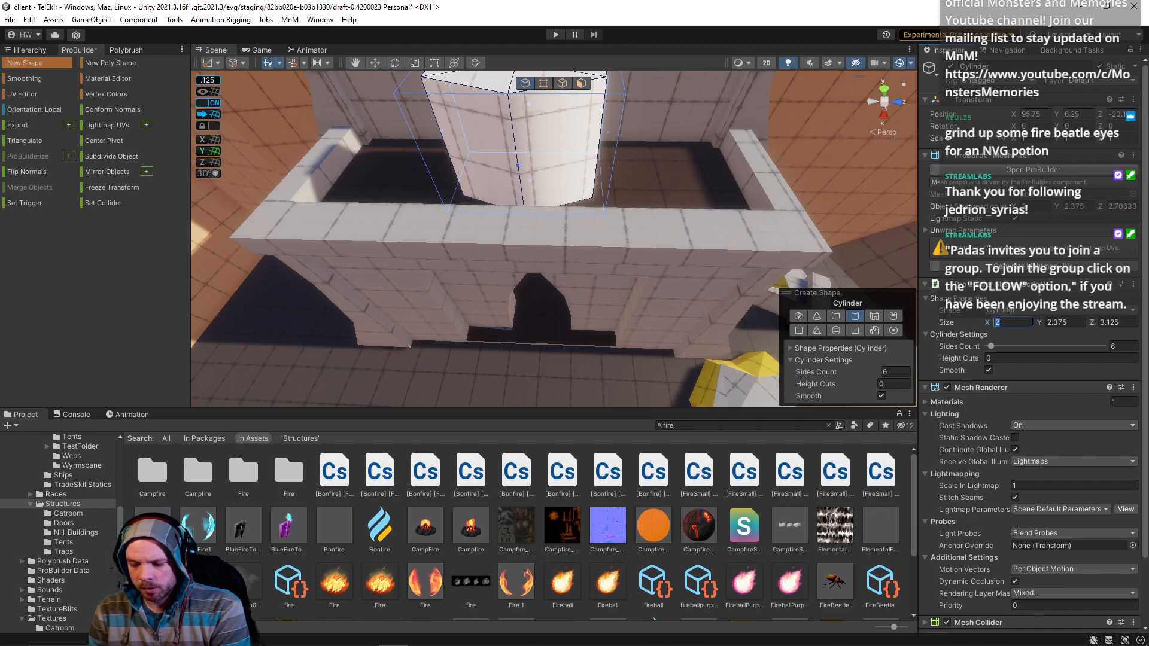
type("0")
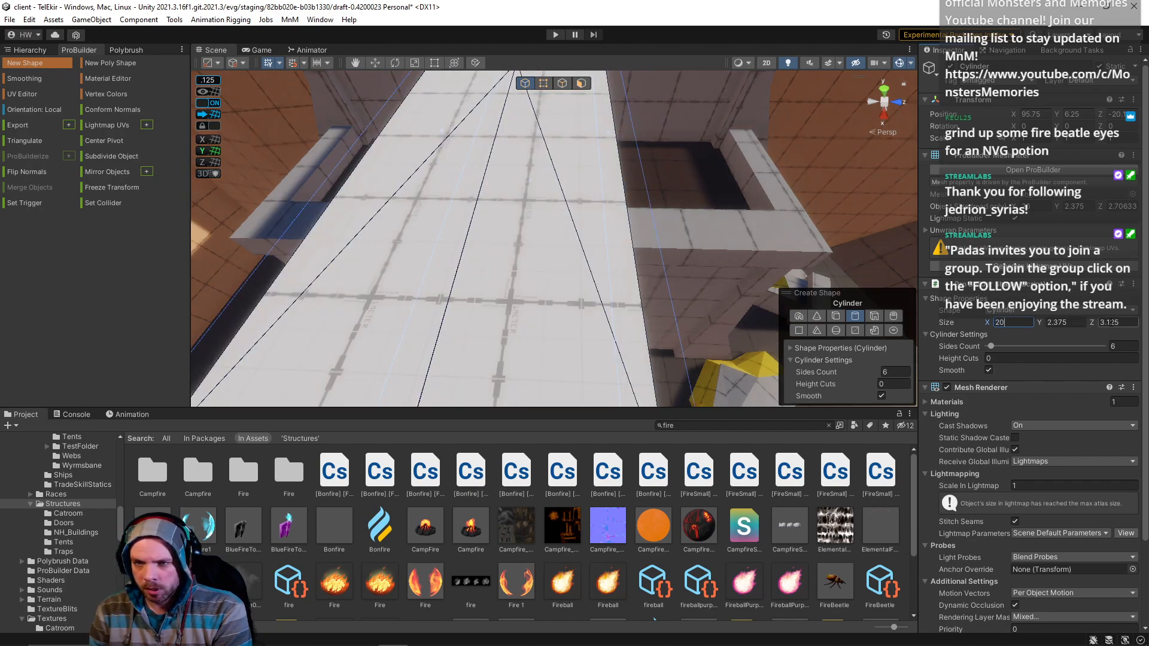
type("20")
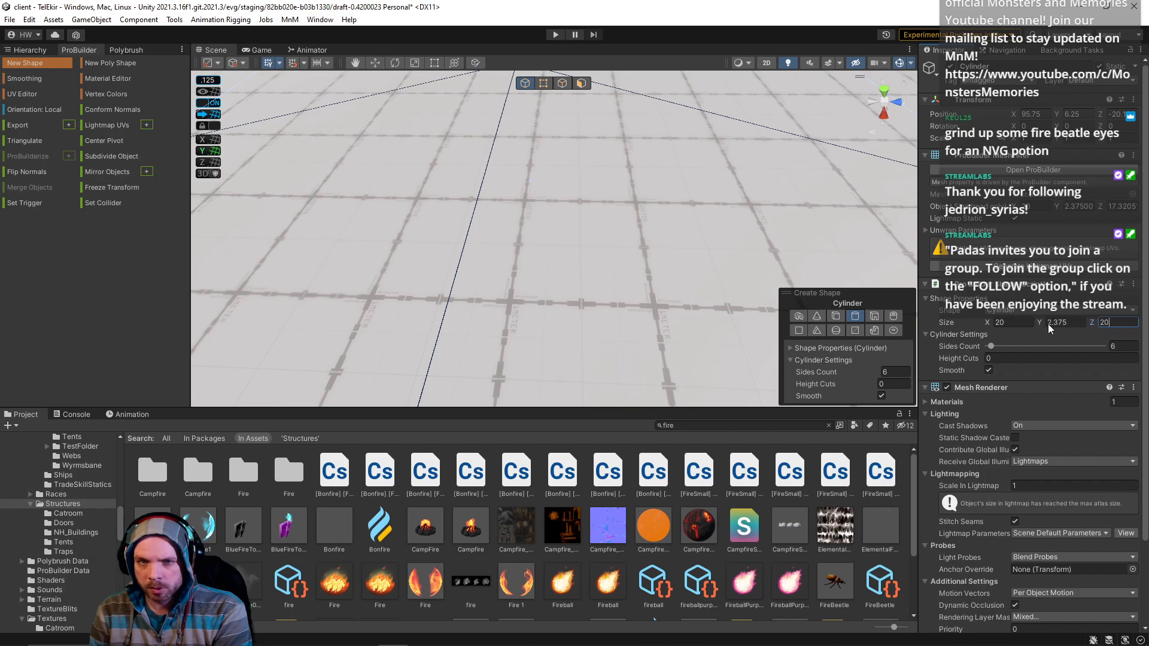
scroll(541, 167, "down", 10)
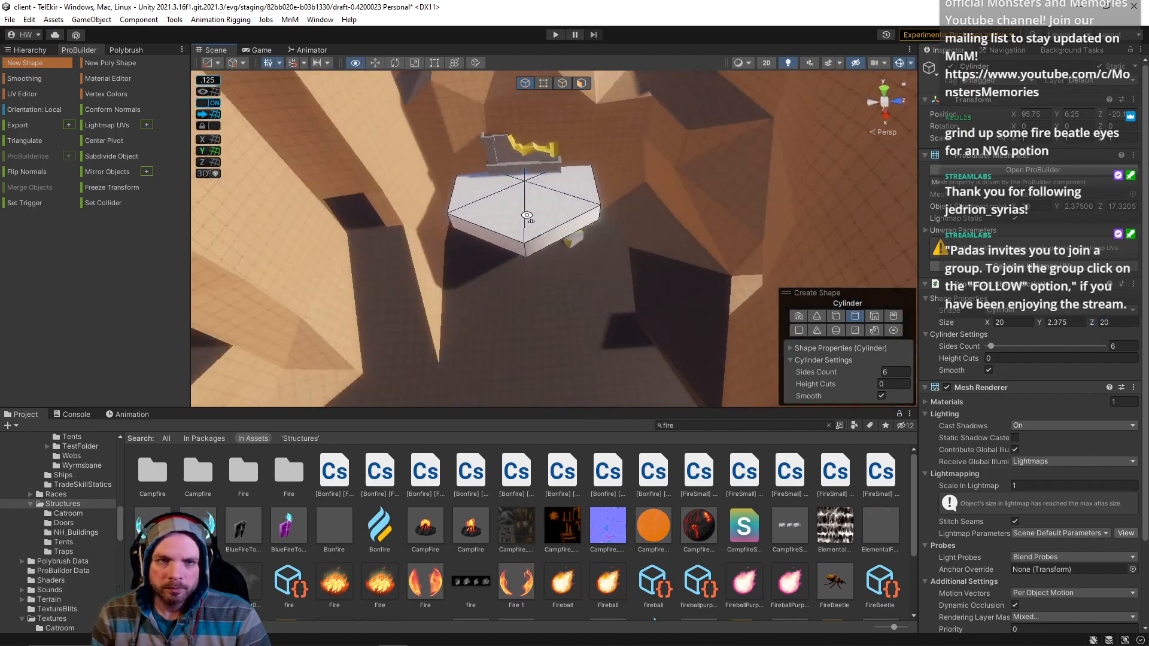
Step: Move the cylinder off the stone building and across the canyon into the rounded, walled alcove
key("w")
left_click_drag(526, 198, 536, 345)
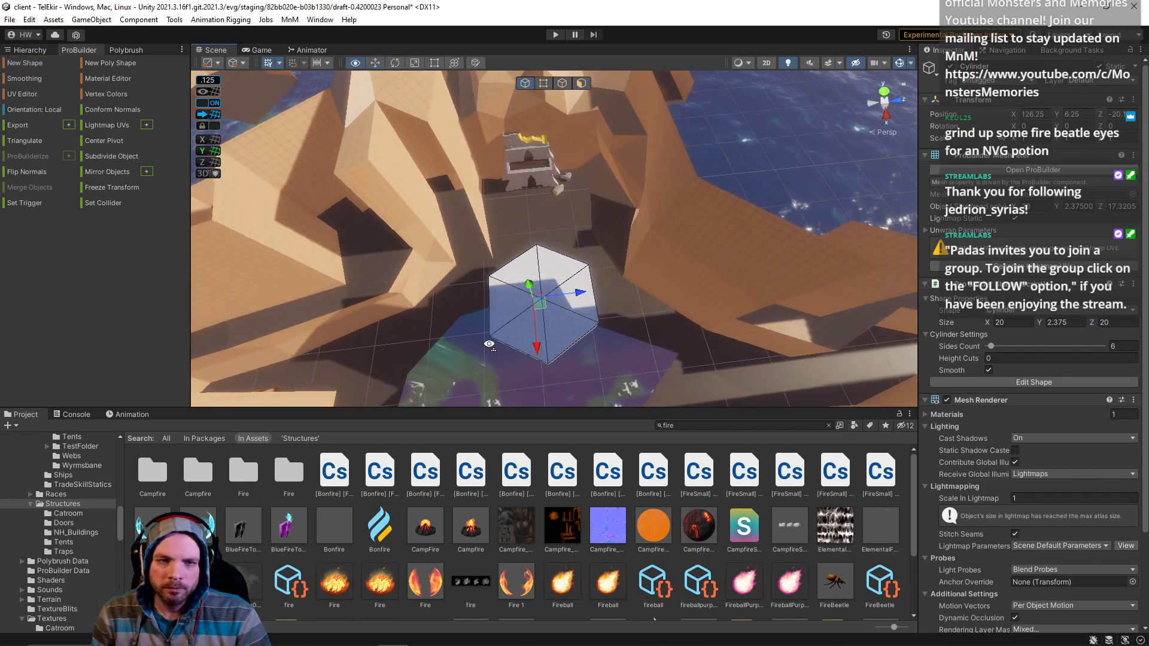
right_click_drag(574, 114, 550, 217)
left_click_drag(608, 100, 903, 196)
right_click_drag(784, 179, 756, 122)
key("w")
left_click_drag(436, 142, 592, 144)
left_click_drag(549, 188, 554, 247)
right_click_drag(547, 188, 603, 358)
key("w")
key("q")
key("s")
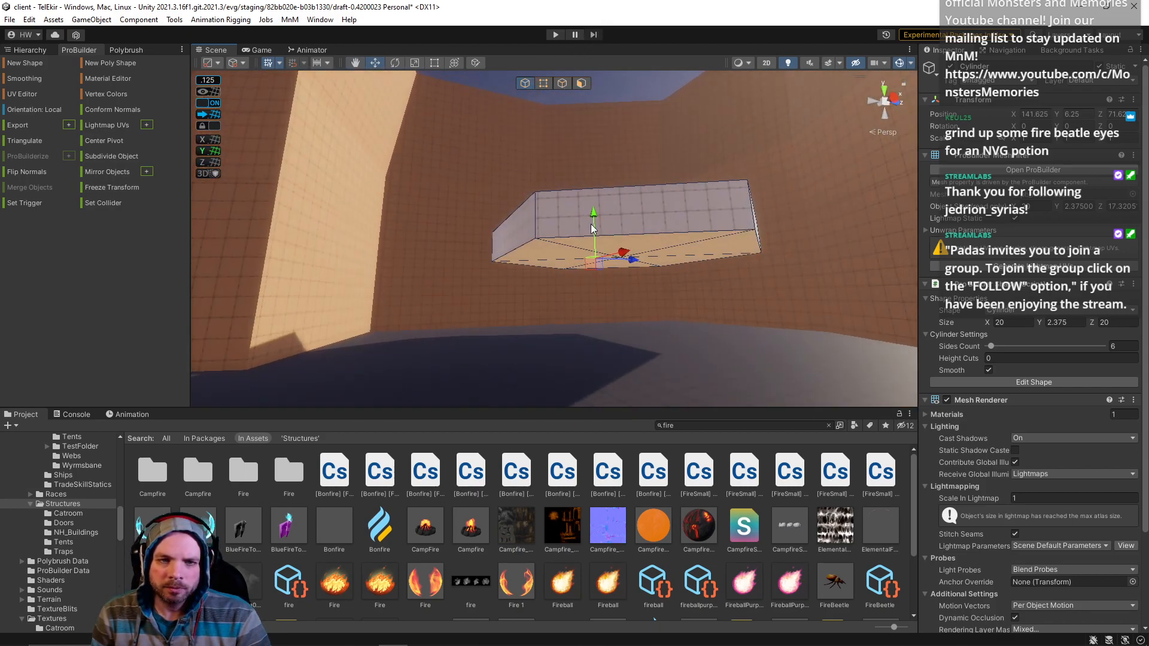
Step: Lower the cylinder to Y 0 on the alcove floor and set its sides count to 12
left_click_drag(594, 213, 578, 300)
key("w")
right_click_drag(577, 298, 756, 373)
key("a")
key("s")
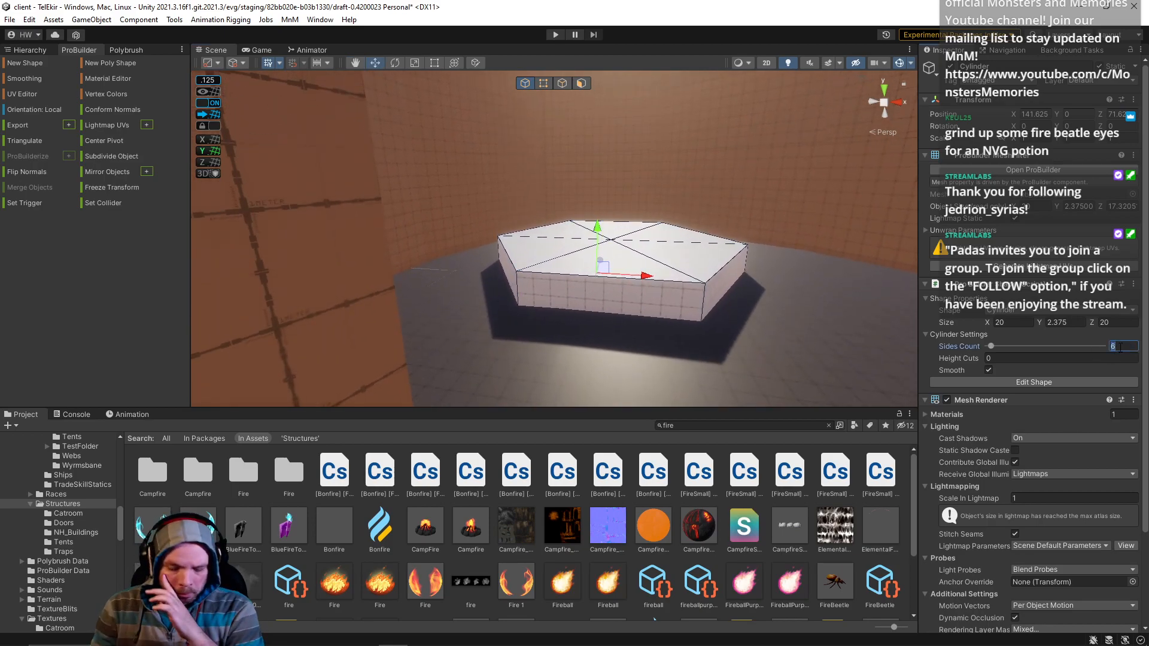
type("12")
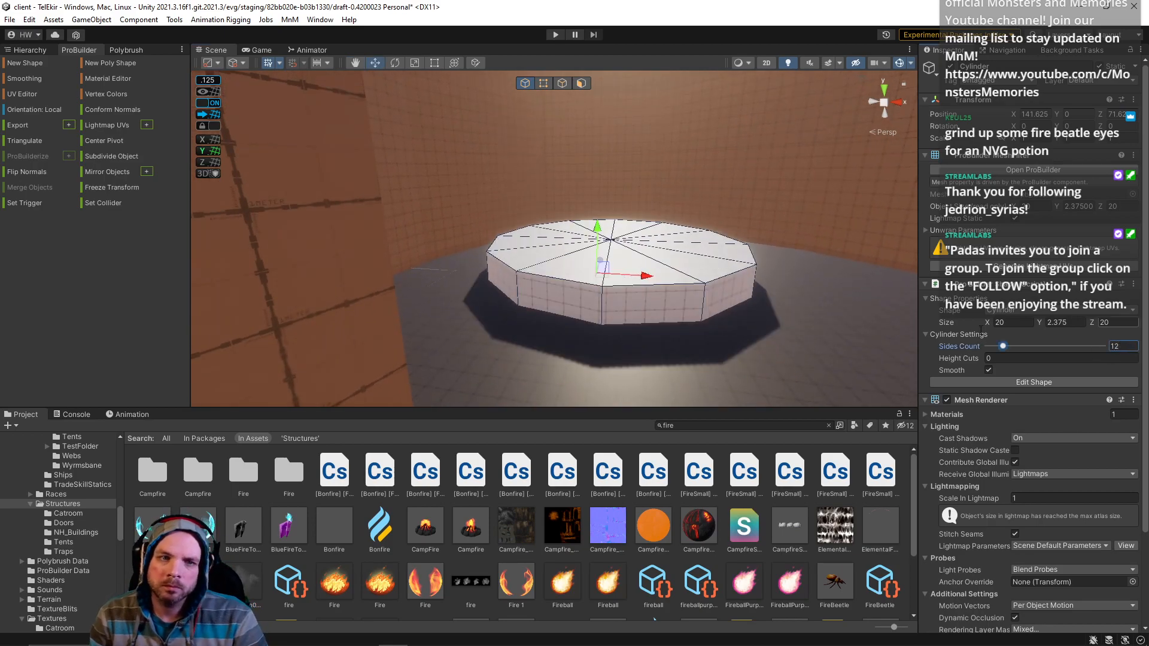
Step: Try to raise the top faces of the round platform to stretch it into a column about 20.25 high
key("w")
mouse_move(649, 322)
right_mouse_down()
mouse_move(603, 366)
mouse_move(495, 344)
mouse_move(203, 414)
mouse_move(580, 366)
mouse_move(649, 335)
right_mouse_up()
key("d")
key("s")
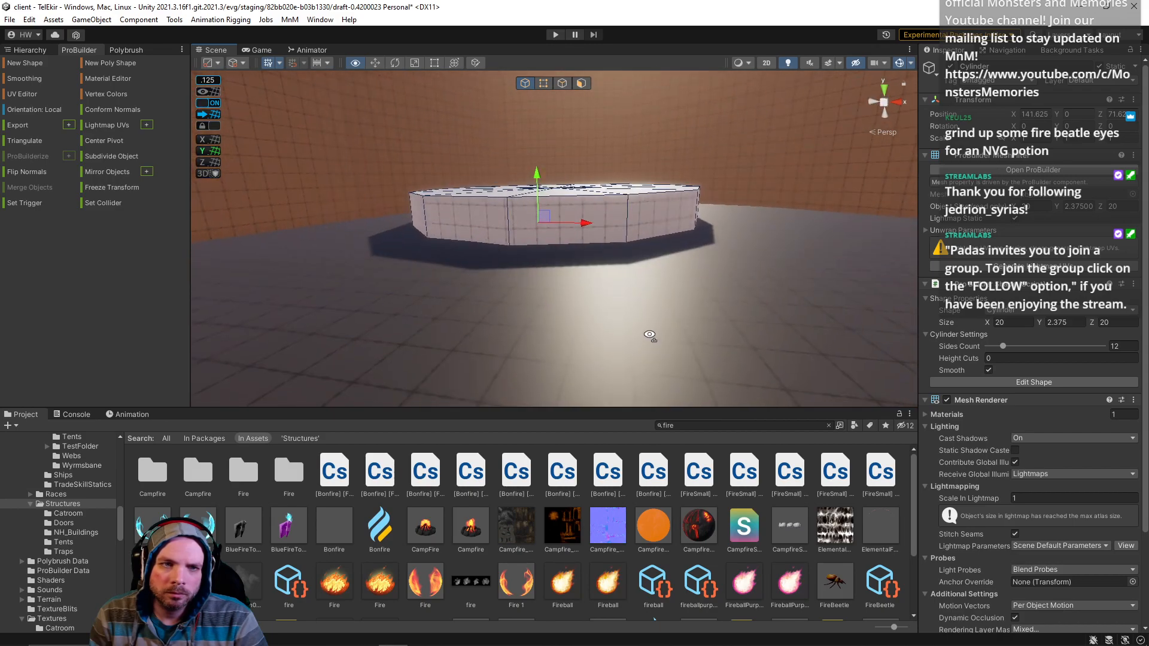
left_click(582, 84)
left_click(569, 189)
right_click_drag(569, 189, 632, 326)
left_click_drag(605, 288, 591, 39)
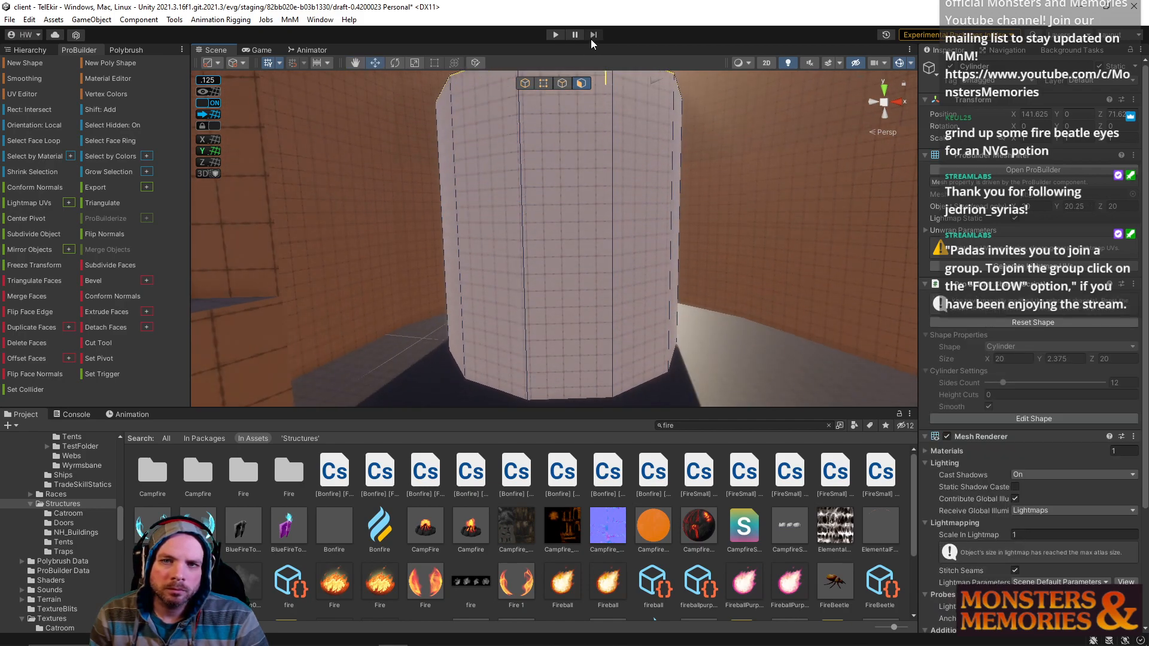
right_click_drag(577, 206, 385, 261)
key("ctrl+z")
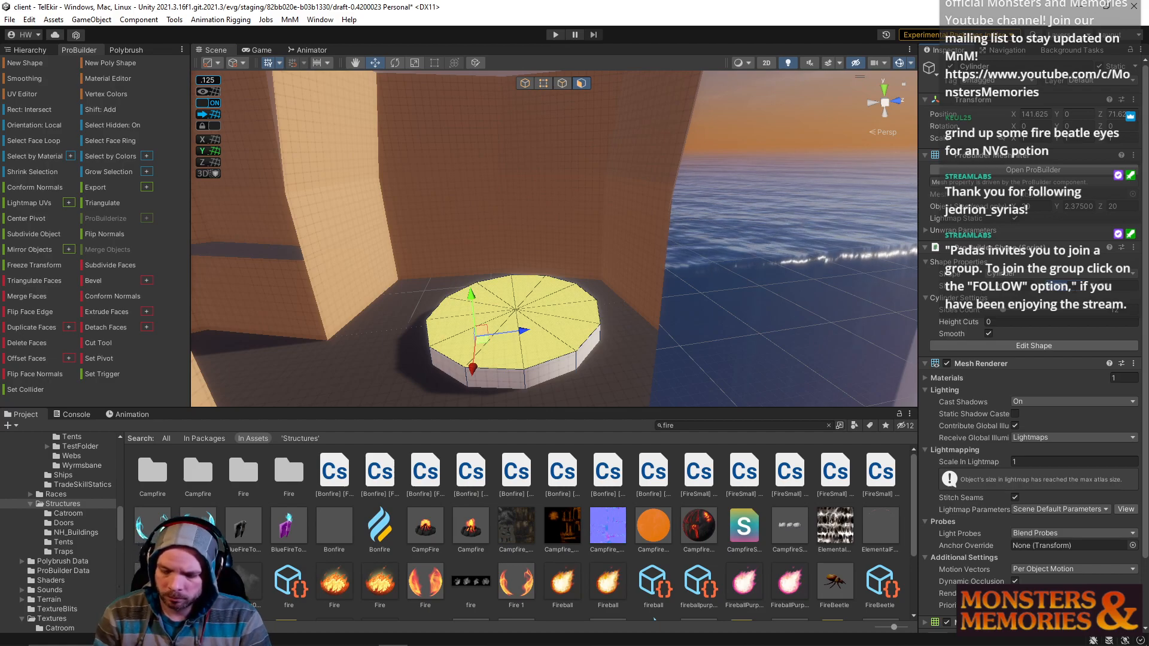
Step: Set the cylinder's Y size to 40 and reposition it in the alcove at about X 137.875, Y 2.875, Z 75
type("40")
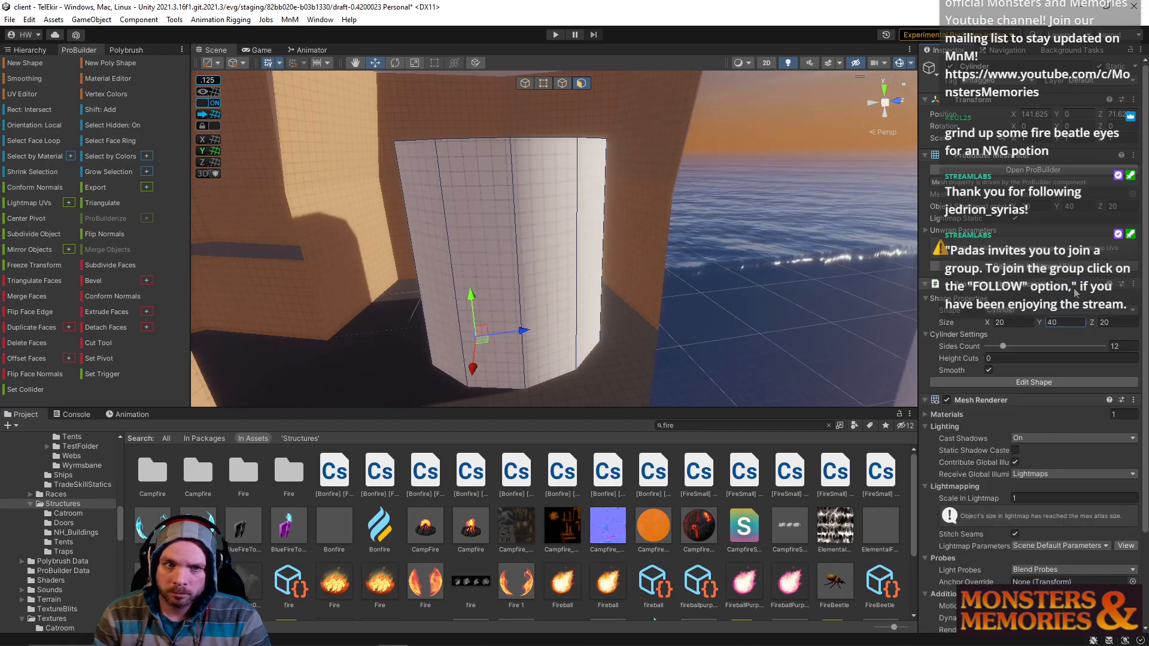
left_click(521, 83)
left_click_drag(507, 289, 469, 173)
right_click_drag(470, 177, 528, 228)
left_click_drag(540, 181, 536, 283)
right_click_drag(536, 282, 498, 290)
key("w")
mouse_move(588, 291)
left_mouse_down()
mouse_move(628, 279)
mouse_move(605, 302)
mouse_move(595, 289)
left_mouse_up()
right_click_drag(649, 278, 760, 252)
Step: Save the TelEkir scene and open the recently used Zone scene
left_click(10, 20)
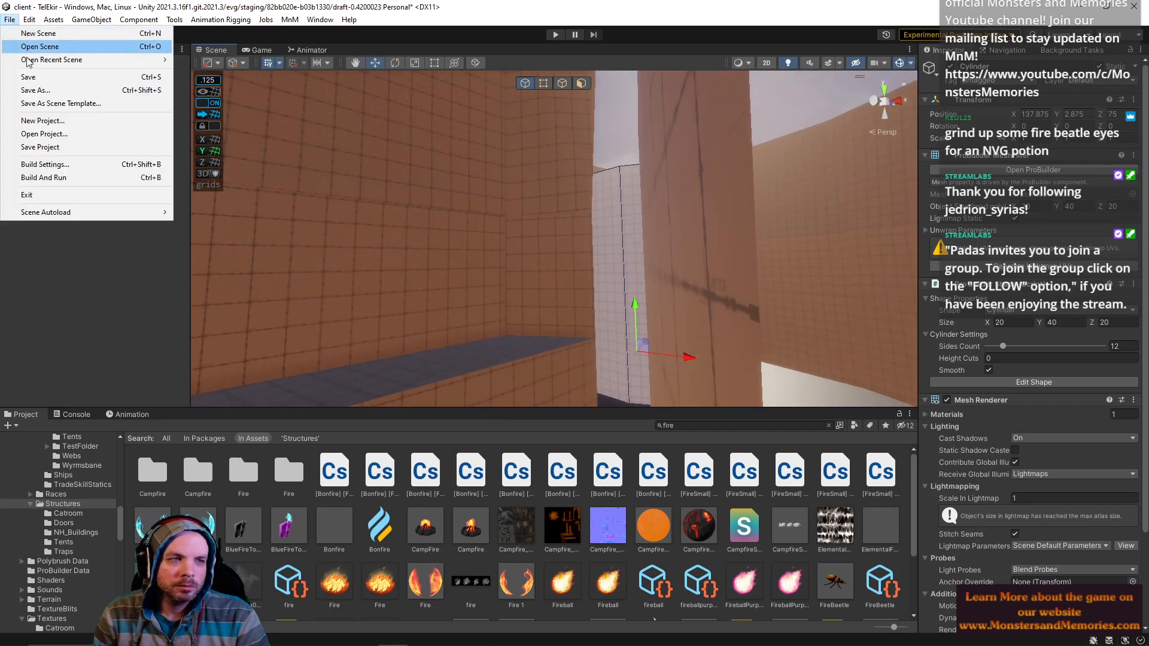
left_click(35, 74)
right_click_drag(536, 213, 600, 213)
left_click(10, 20)
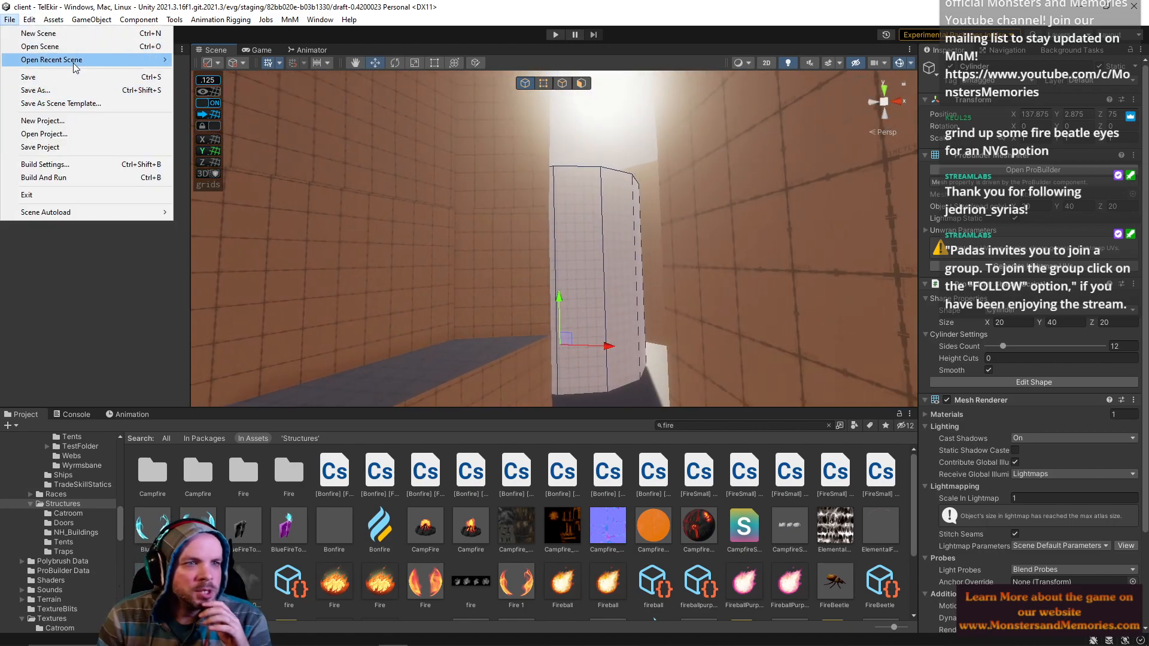
mouse_move(90, 60)
left_click(200, 89)
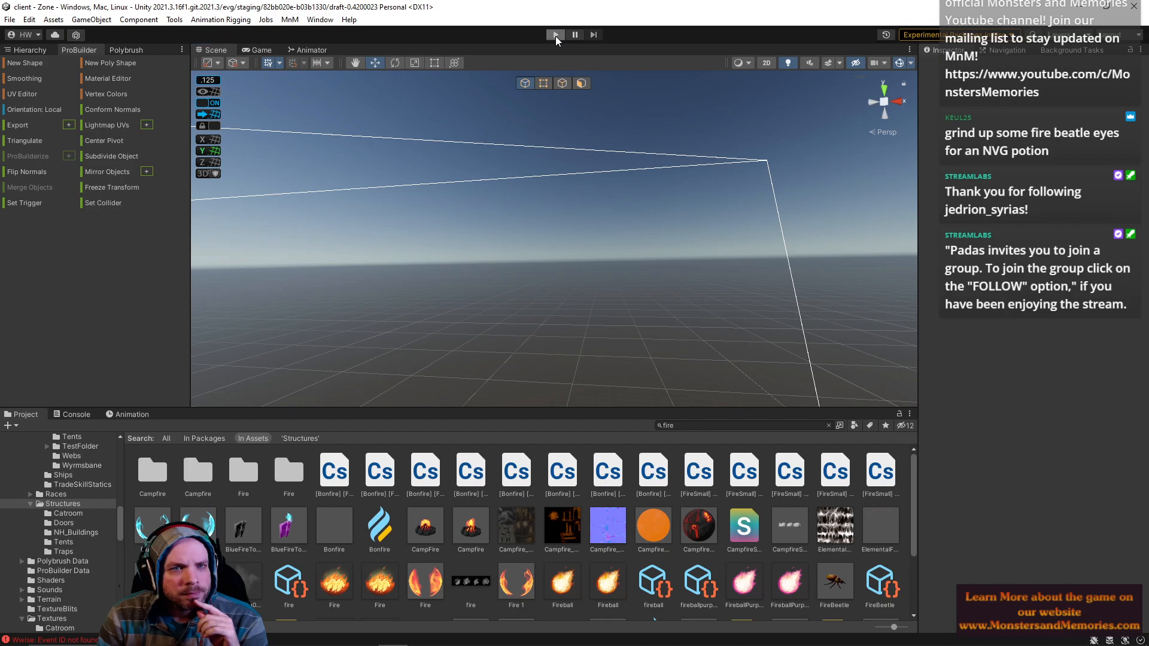
Step: Play the Zone scene, log in, connect to the Development Server and enter the world with the level 60 Human Monk
left_click(556, 35)
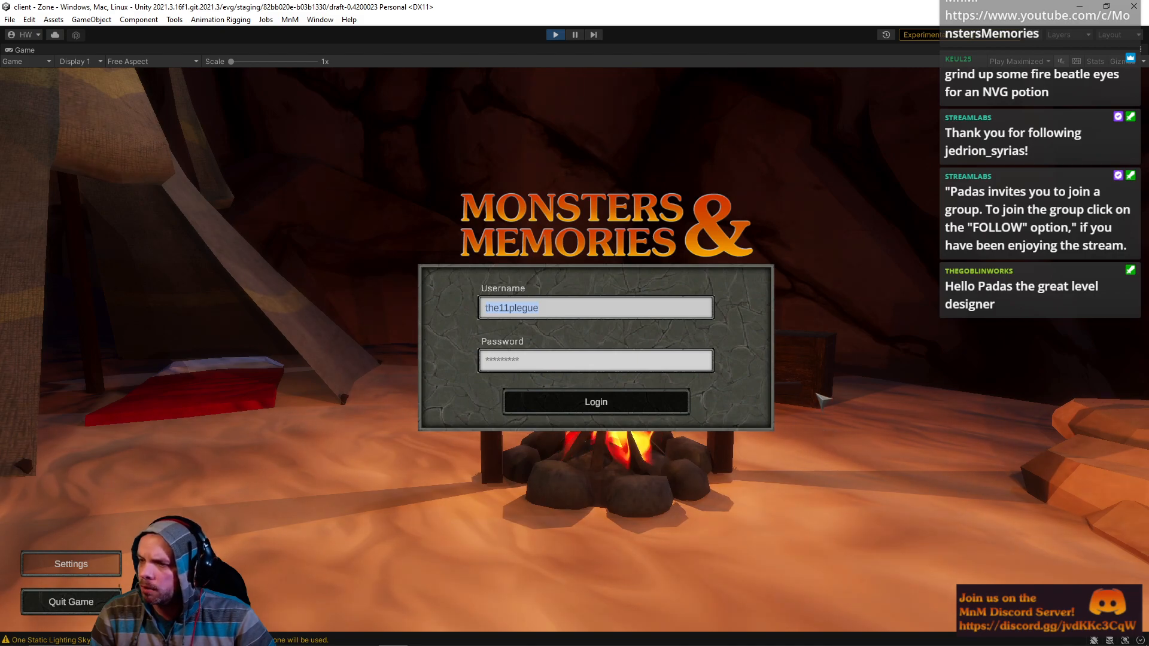
left_click(573, 412)
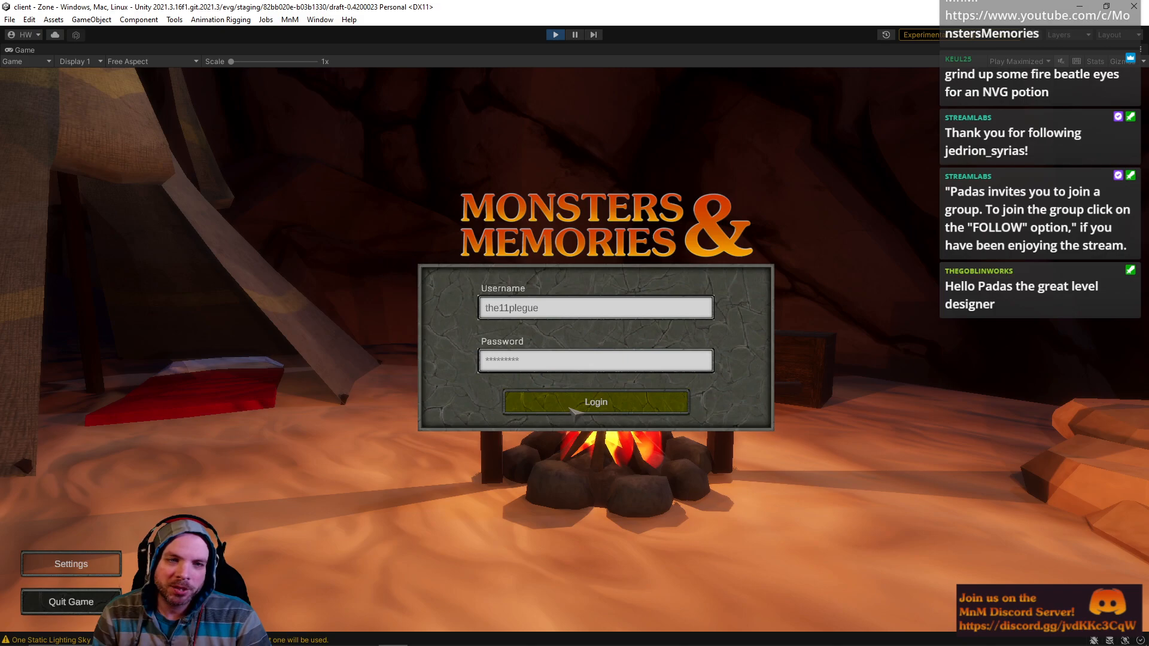
left_click(596, 412)
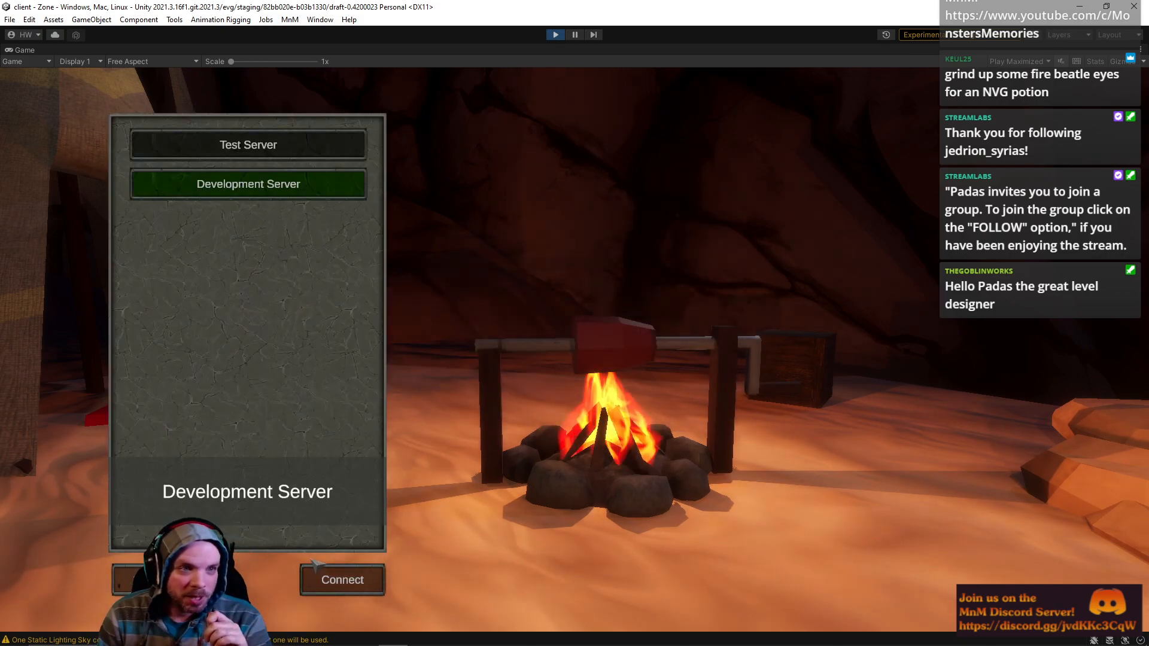
left_click(333, 582)
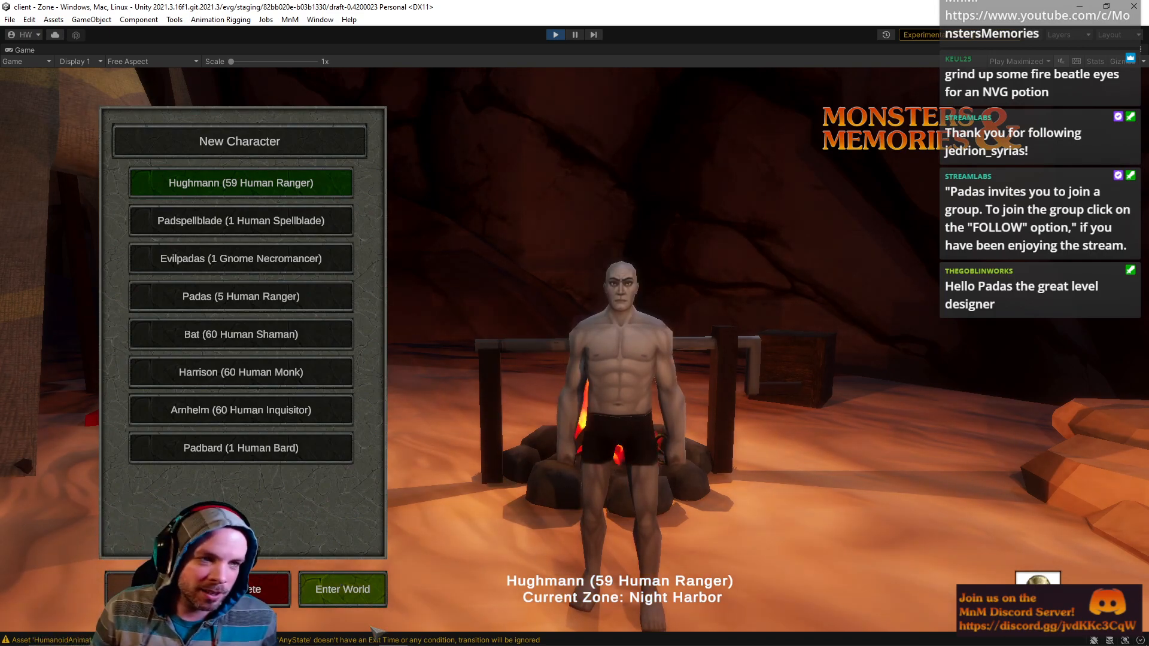
left_click(233, 378)
left_click(342, 590)
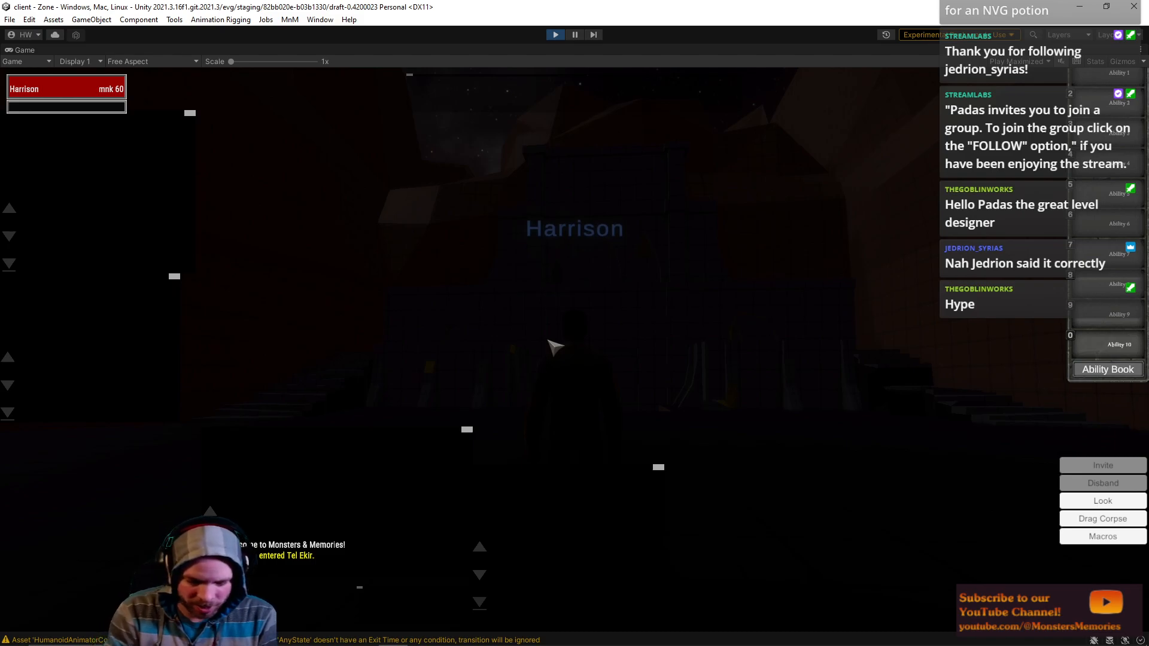
Step: Enable GM fly mode, rise above the canyon and change the zone's world time to daytime
key("w")
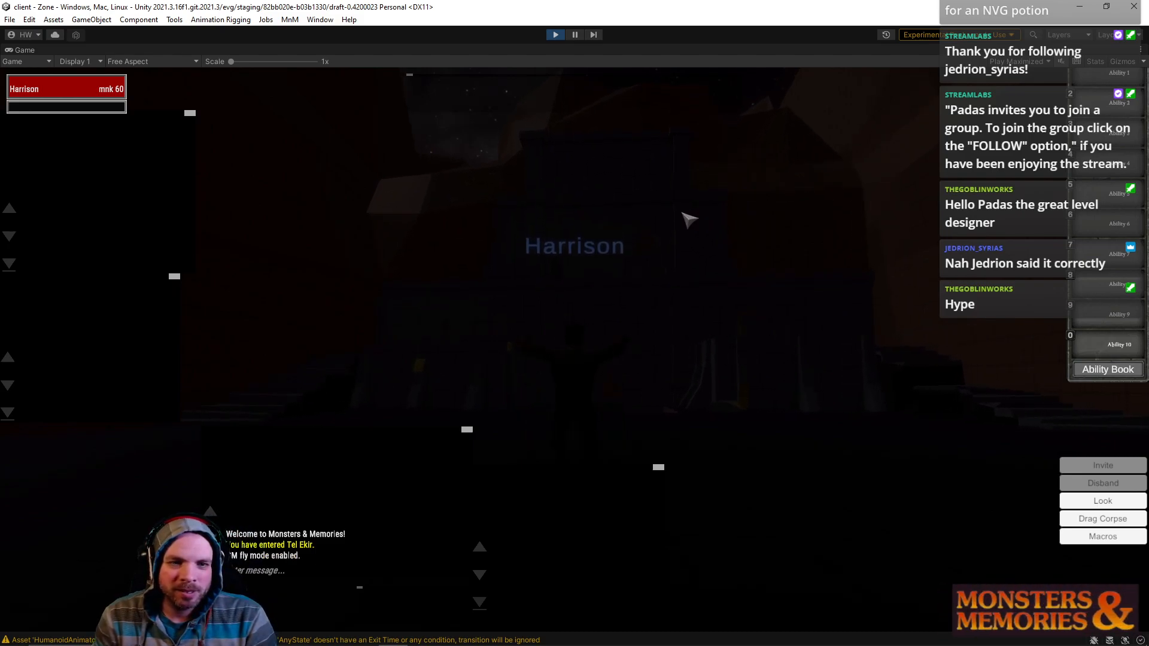
mouse_move(623, 249)
right_mouse_down()
mouse_move(589, 225)
mouse_move(614, 248)
right_mouse_up()
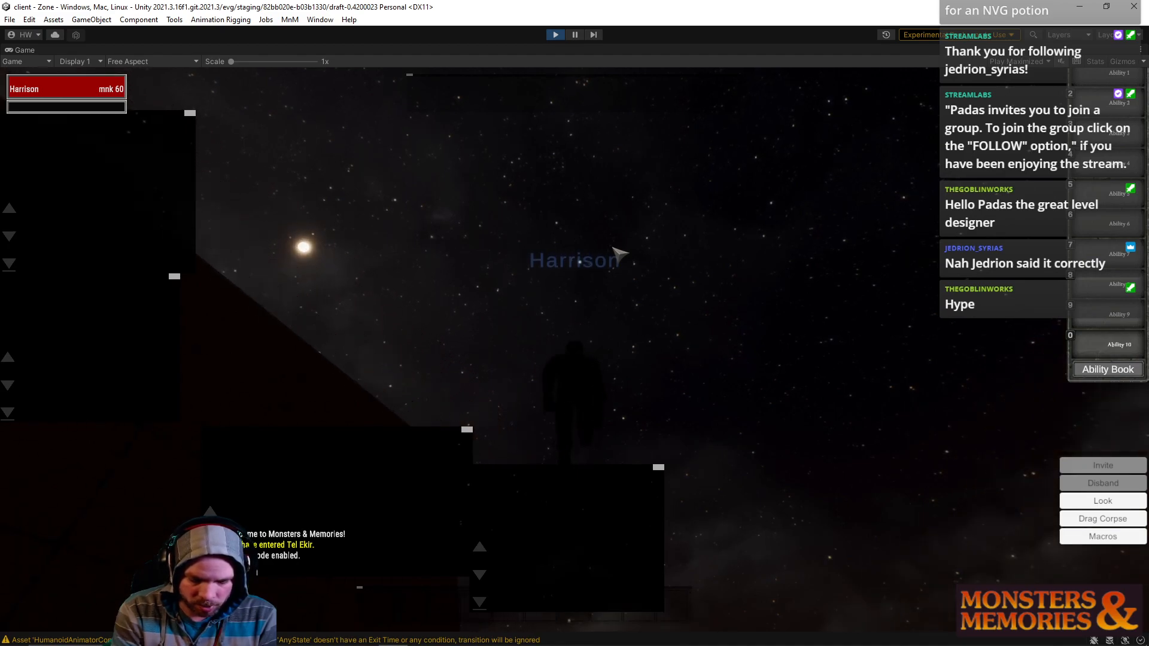
key("w")
key("w")
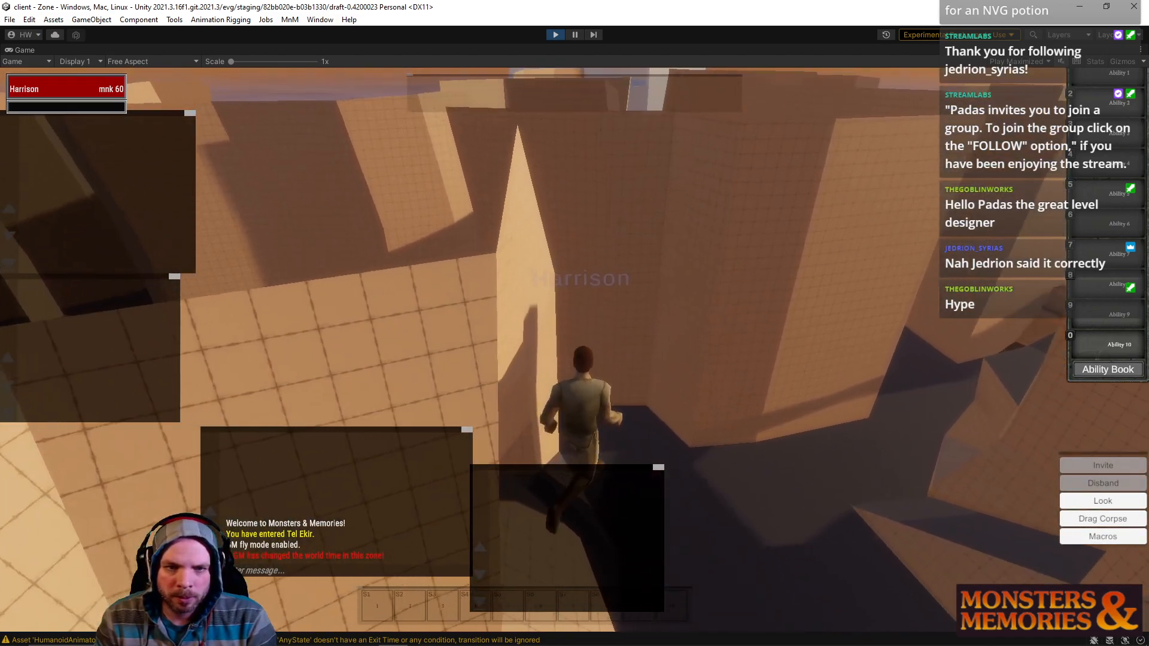
Step: Fly the character through the canyon passages to the tall white cylinder and inspect its scale from the ground
key("w")
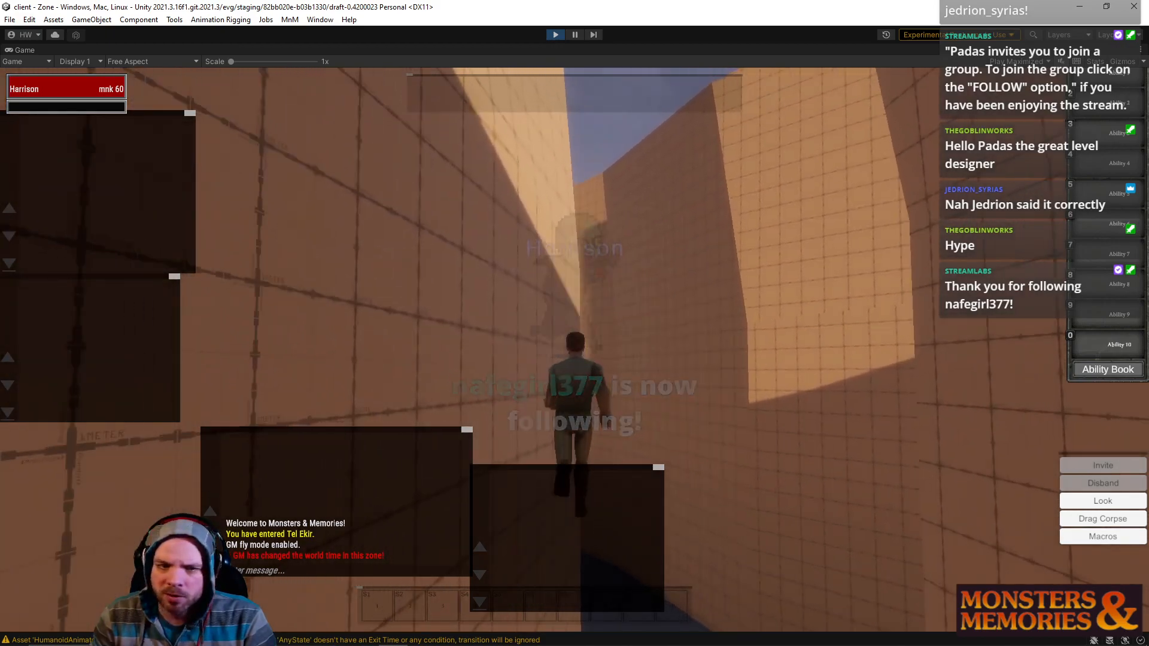
key("w")
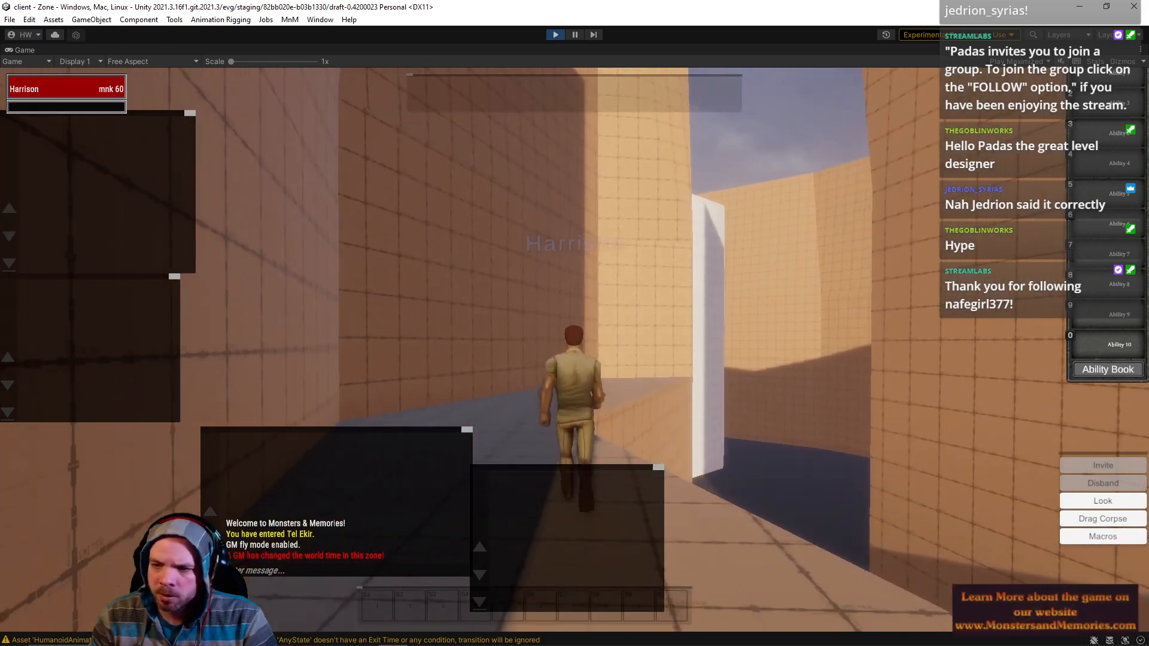
key("w")
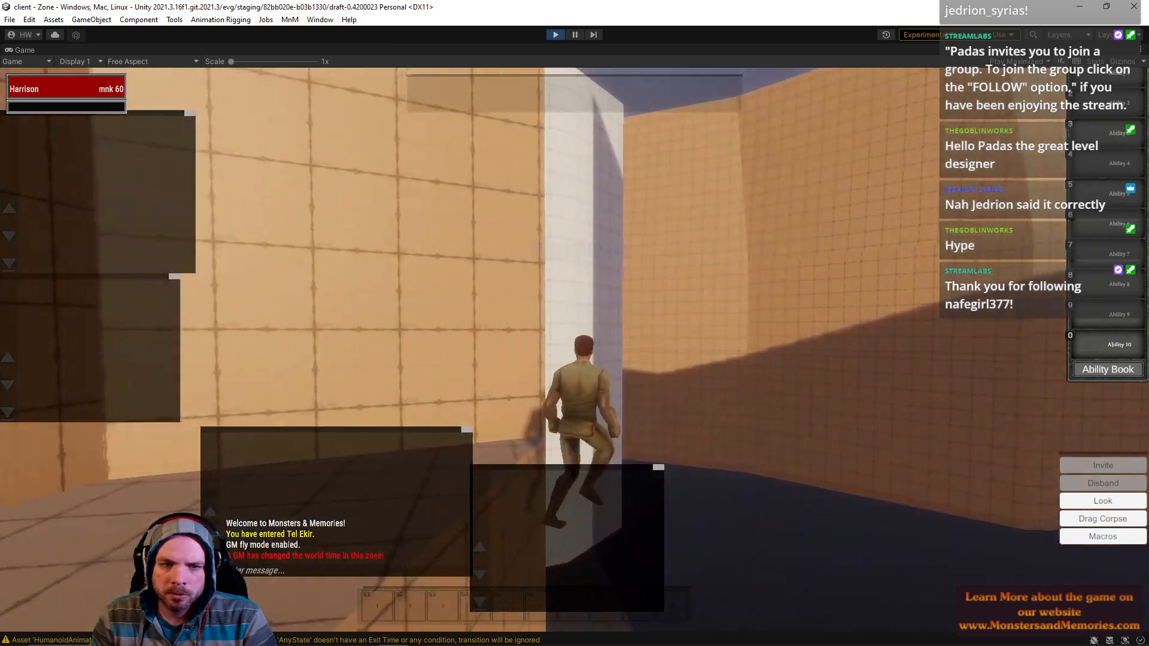
key("w")
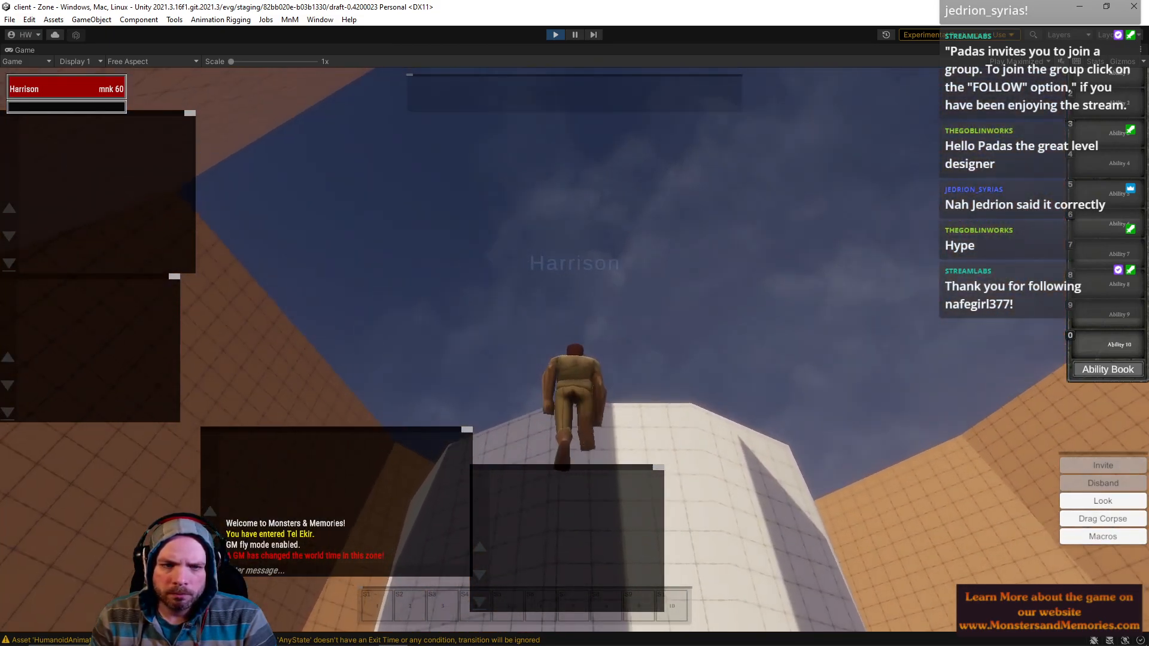
key("w")
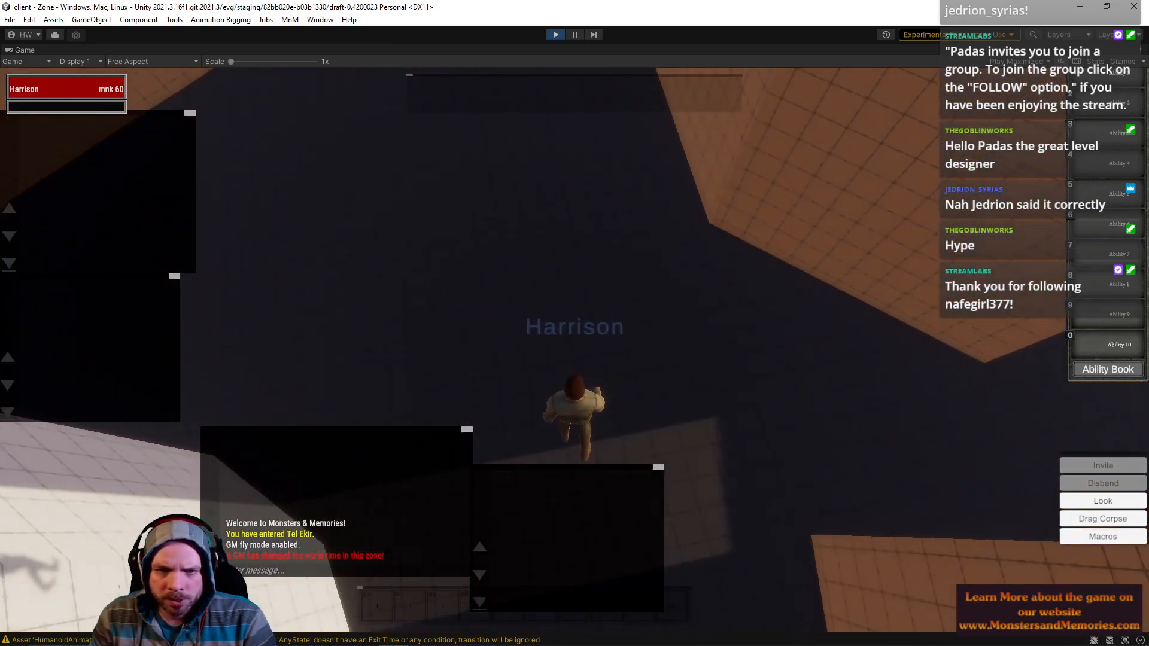
key("w")
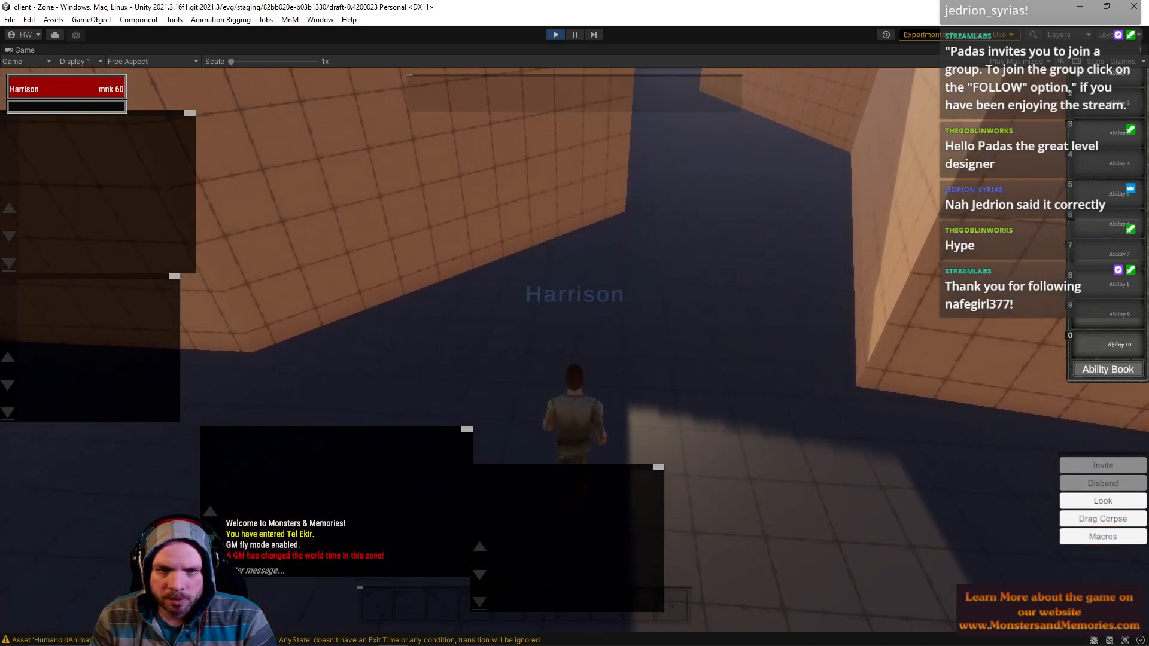
key("w")
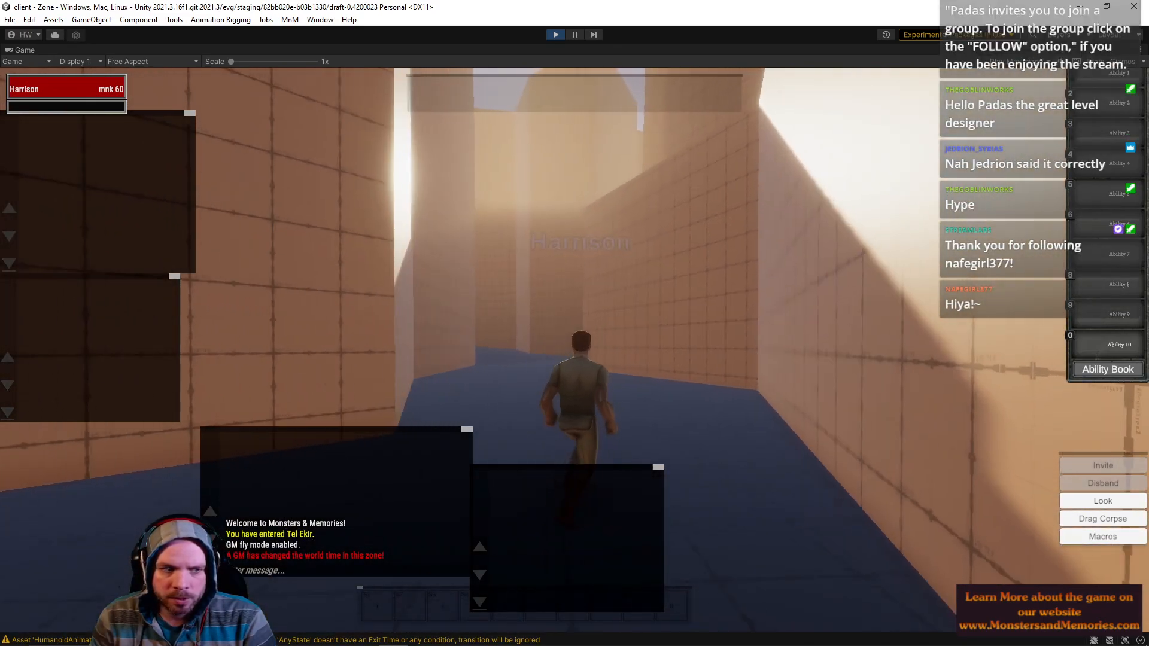
key("w")
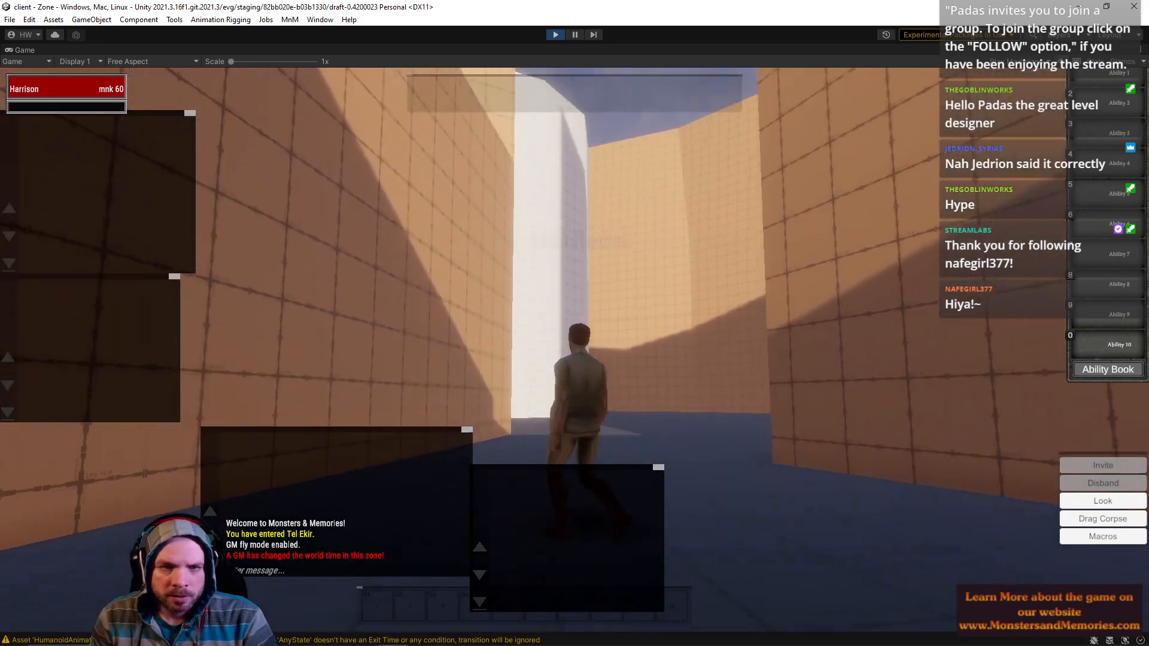
key("w")
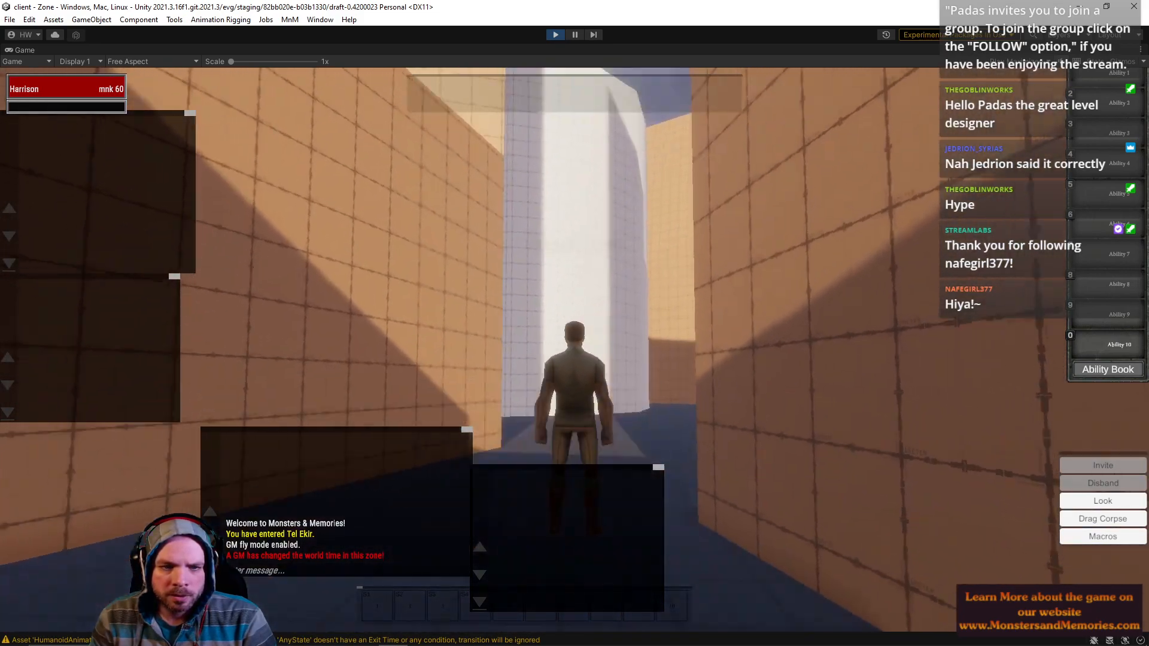
key("w")
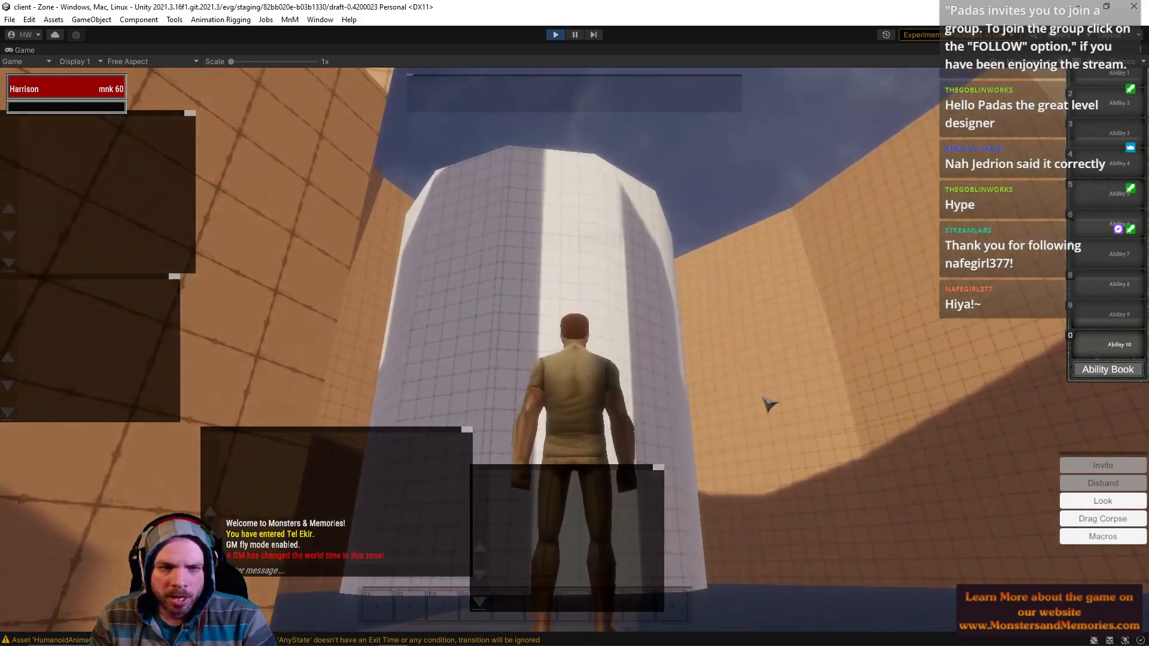
Step: Bring up the thatched tower concept art and zoom in to compare it with the tall cylinder
right_click_drag(1148, 304, 720, 309)
scroll(811, 308, "up", 6)
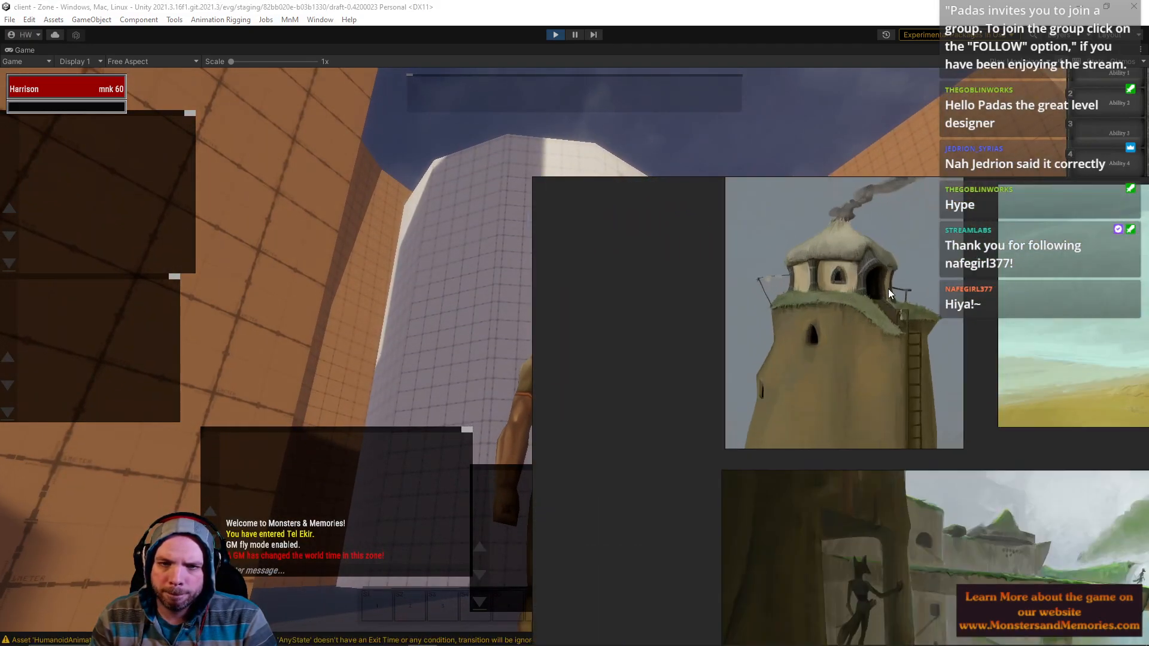
scroll(808, 290, "up", 3)
right_click_drag(895, 303, 833, 319)
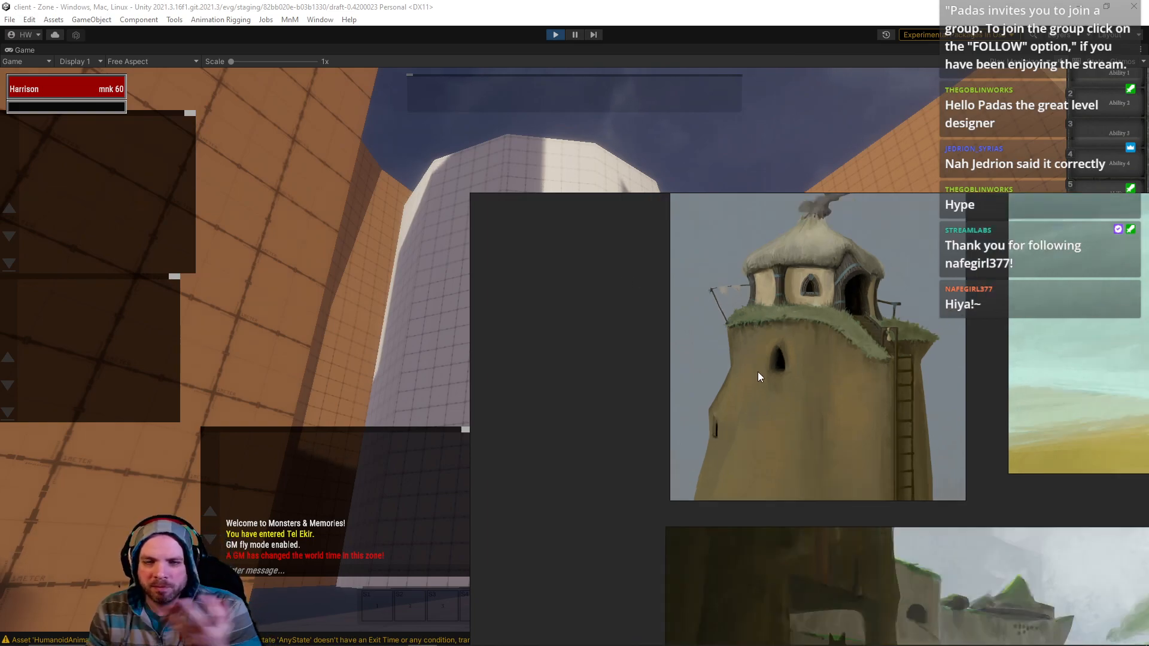
scroll(757, 375, "up", 2)
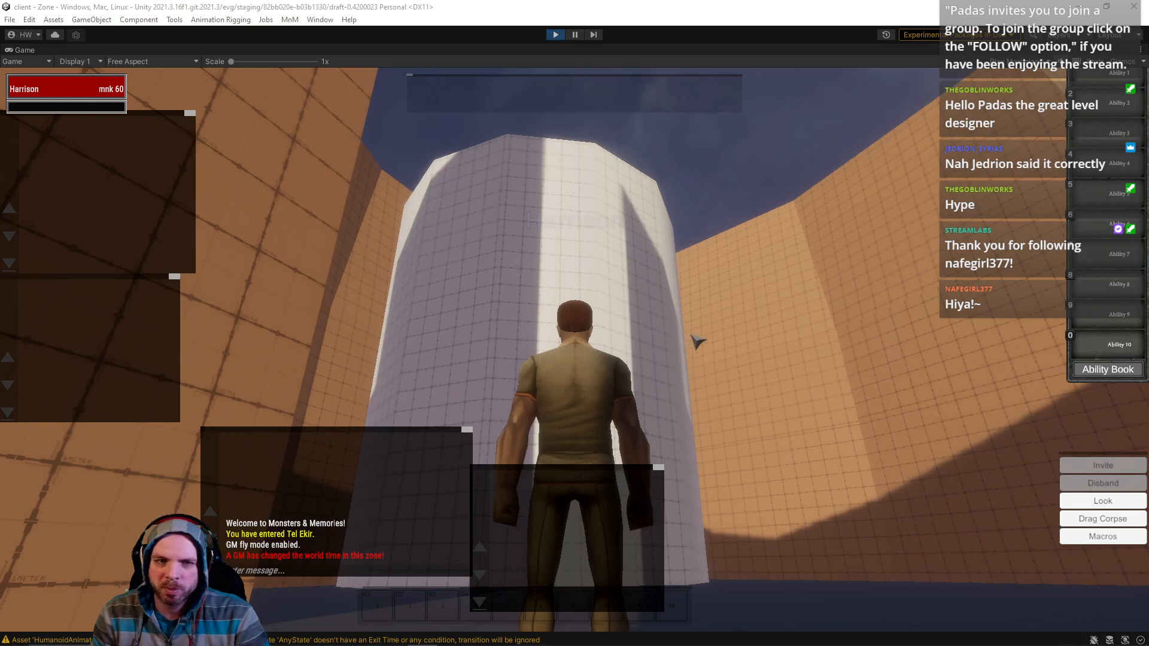
Step: Fly the character up the side of the cylinder and land on its flat top
right_click_drag(691, 336, 733, 359)
key("w")
key("d")
key("w")
key("w")
right_click_drag(307, 242, 312, 150)
key("w")
key("q")
key("d")
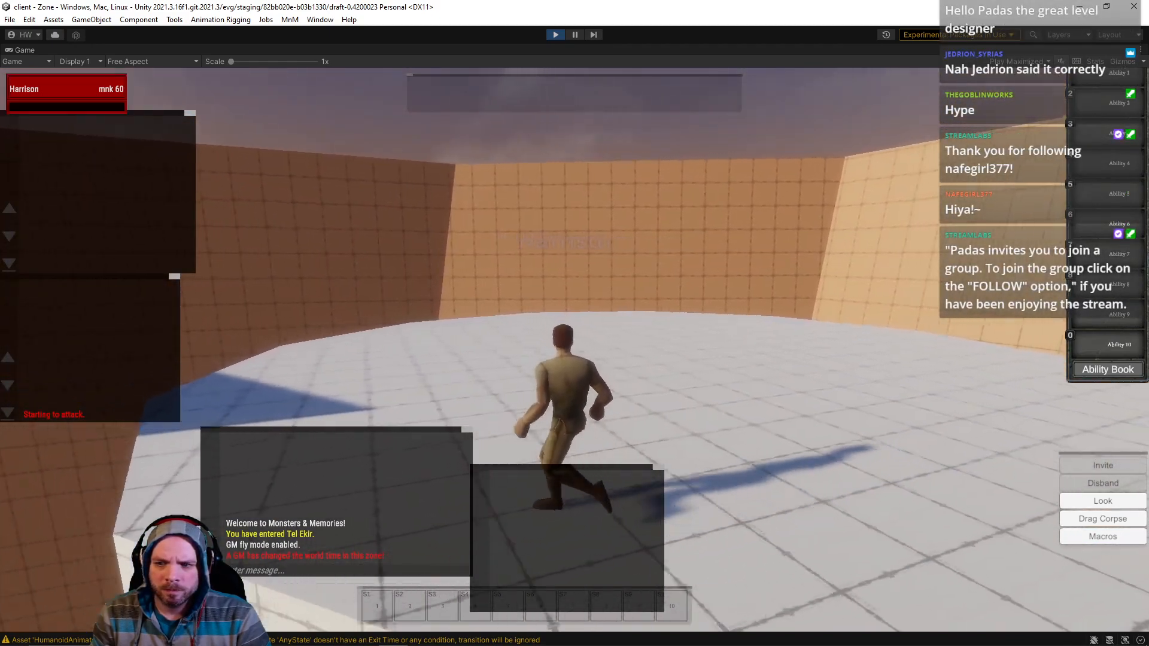
Step: Walk around the cylinder's top to judge its size against the surrounding alcove walls
key("d")
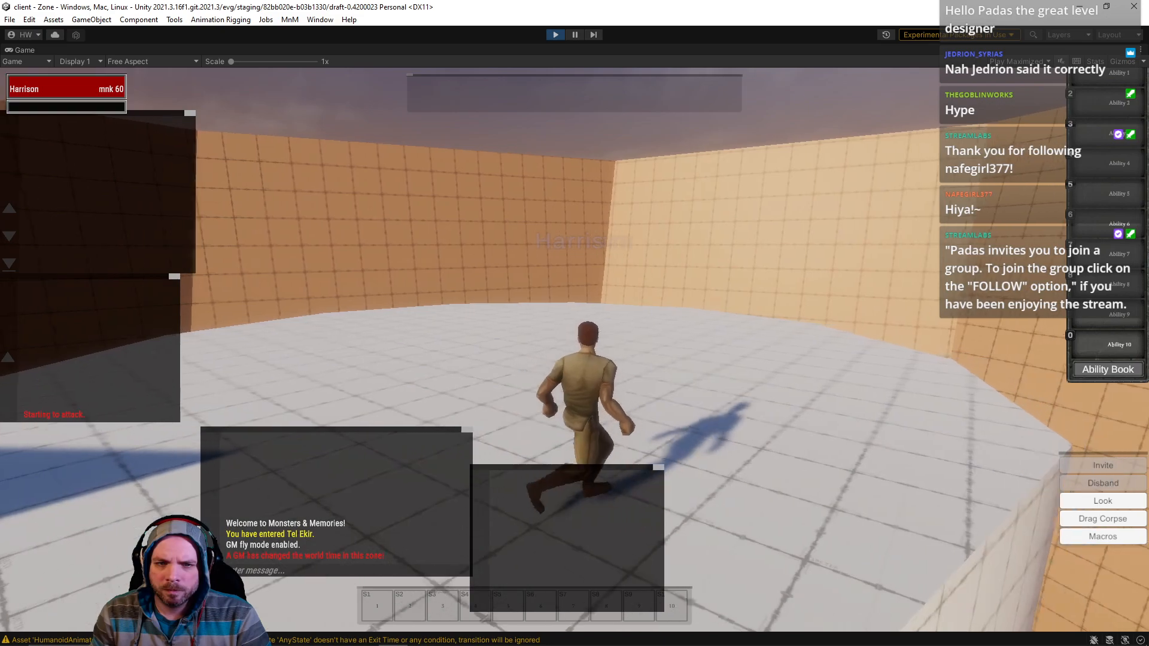
key("q")
key("s")
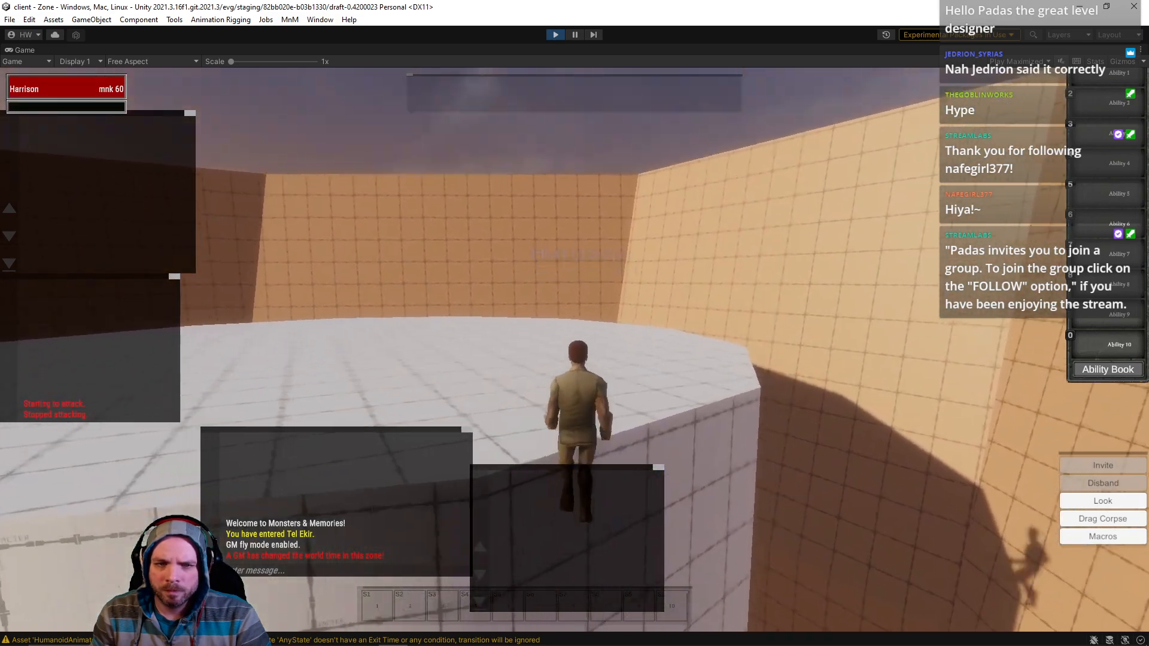
key("w")
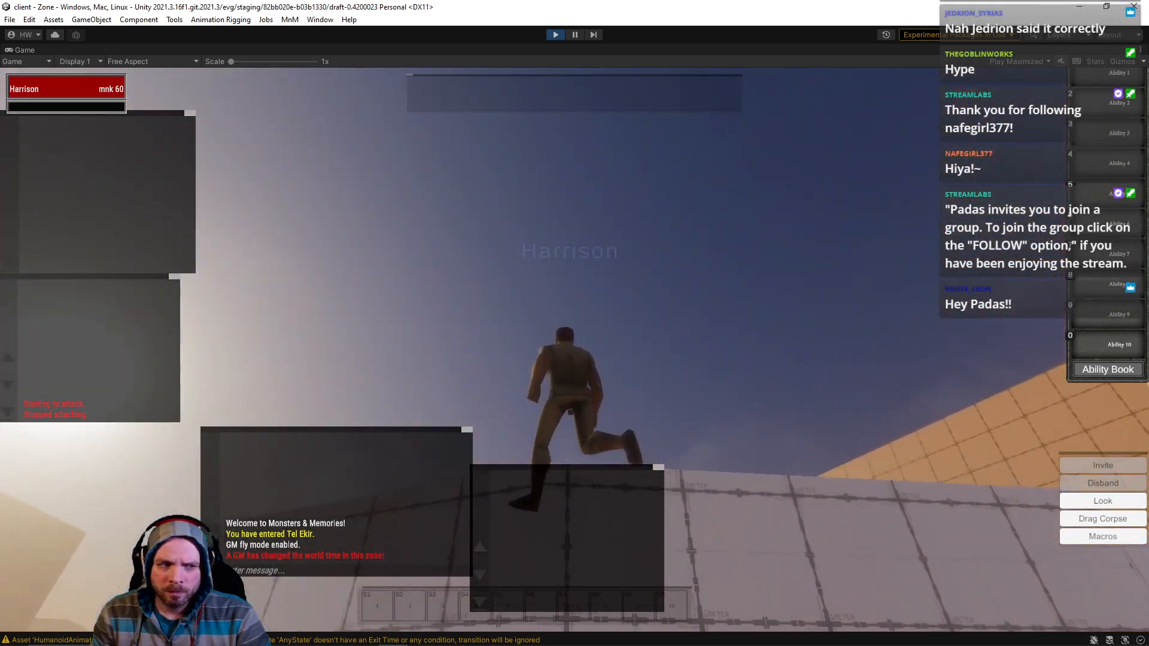
key("d")
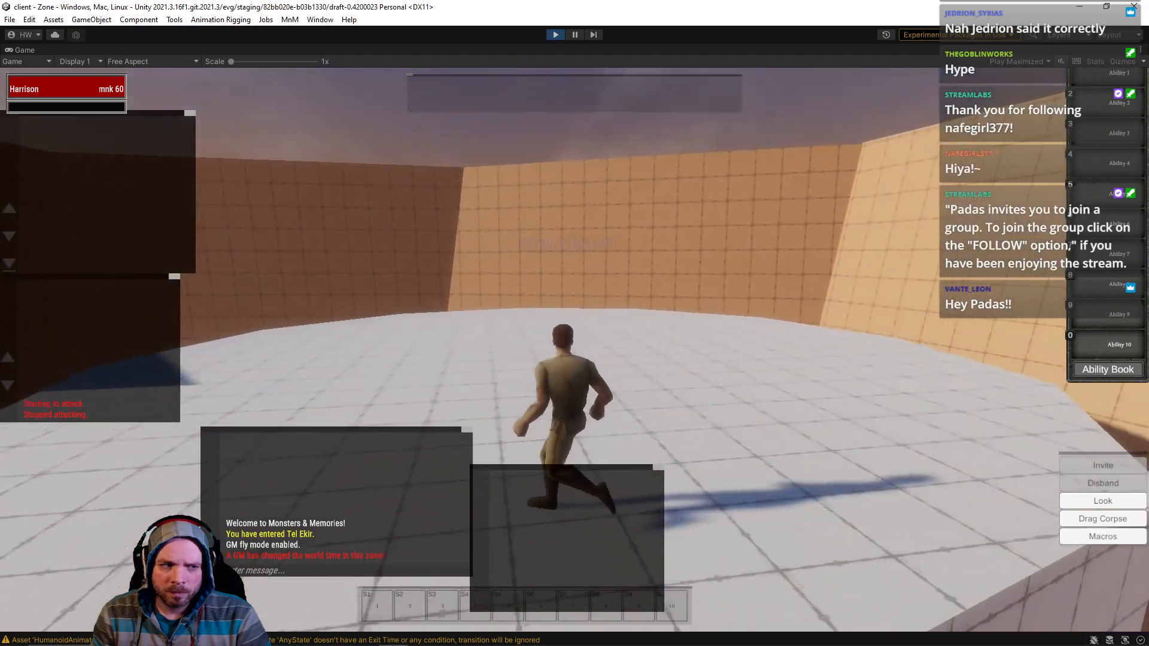
right_click_drag(574, 350, 652, 334)
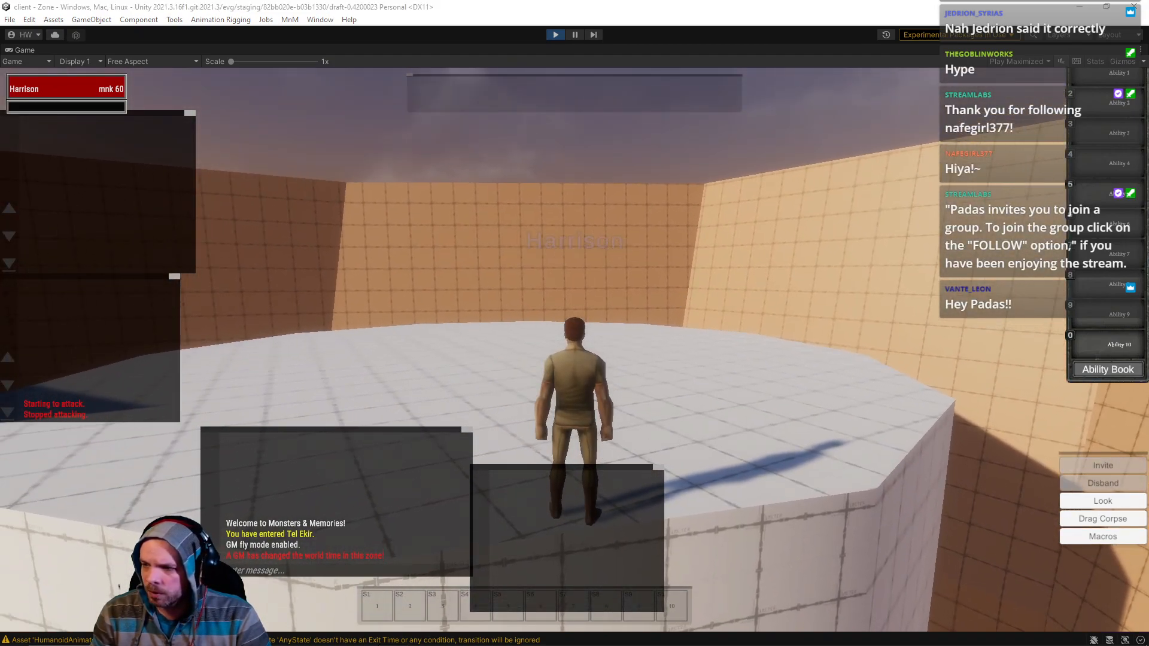
key("w")
right_click_drag(761, 327, 742, 326)
key("w")
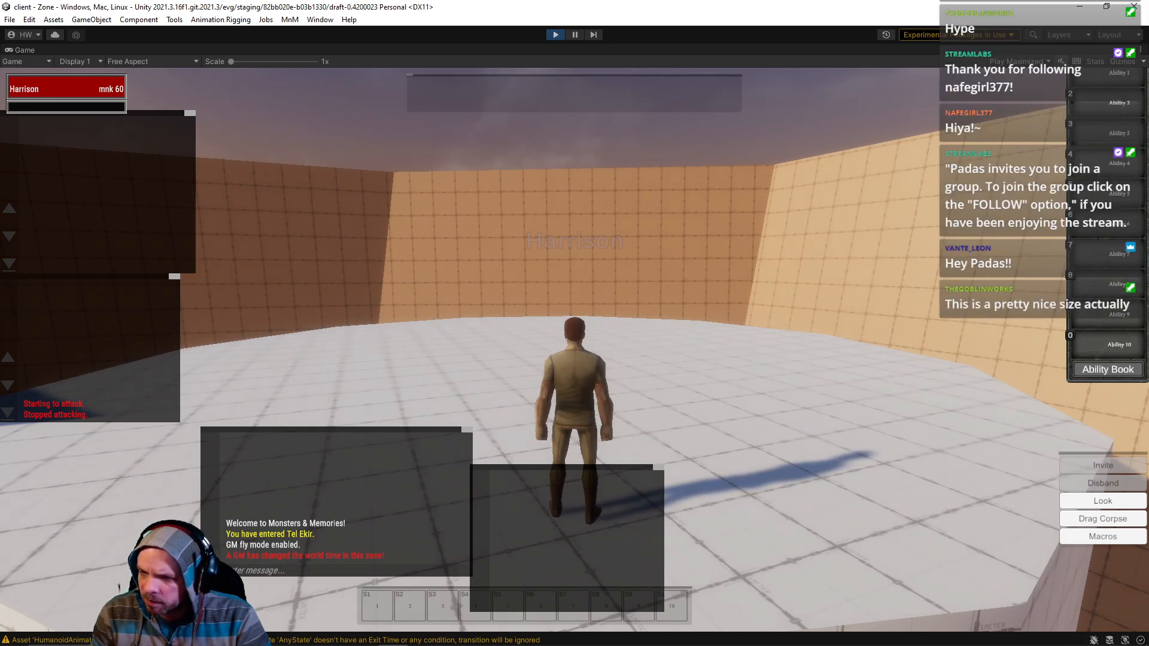
Step: Survey the alcove walls from the cylinder's flat top and fly the character off it to inspect the cylinder's shaded side
right_click_drag(574, 324, 546, 245)
key("s")
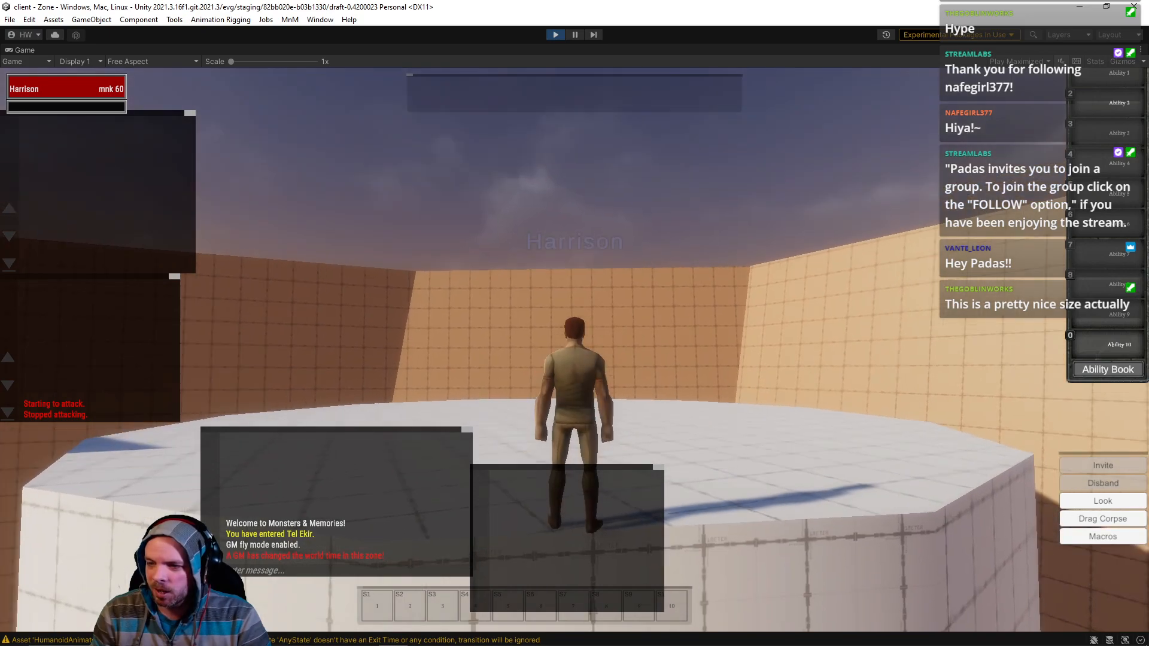
key("d")
right_click_drag(546, 244, 671, 388)
key("w")
key("s")
key("w")
key("w")
key("w")
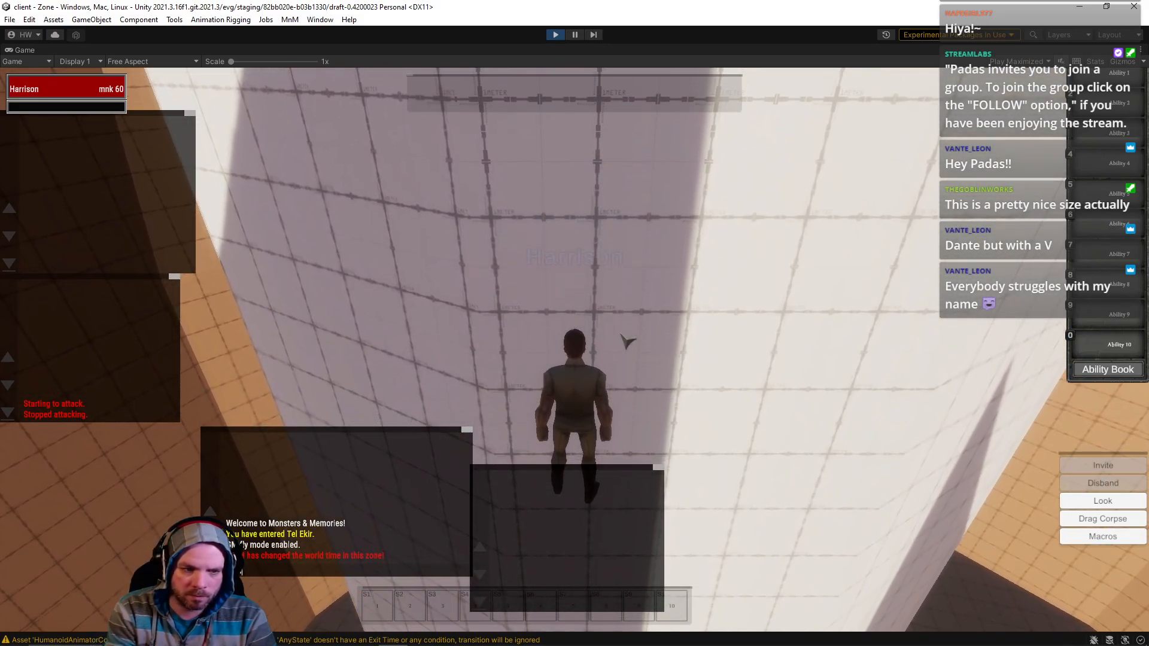
key("w")
Step: Move the character through the canyon passages around the alcove to judge the wall heights and corridor widths
right_click_drag(670, 388, 891, 246)
key("w")
key("space")
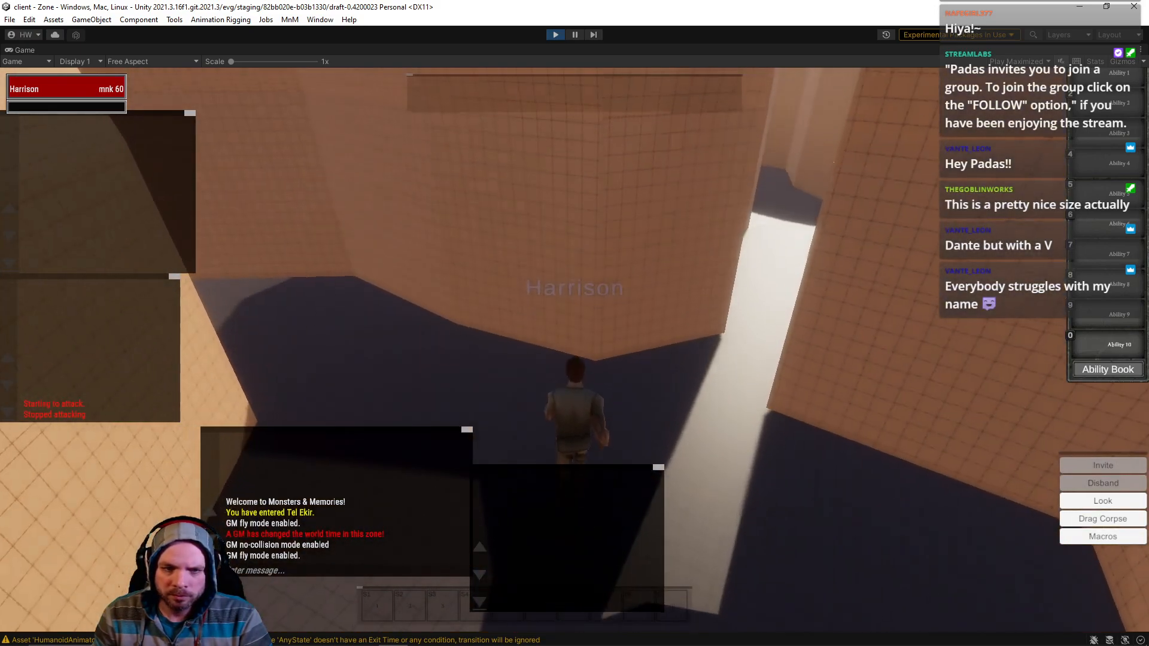
right_click_drag(574, 323, 479, 305)
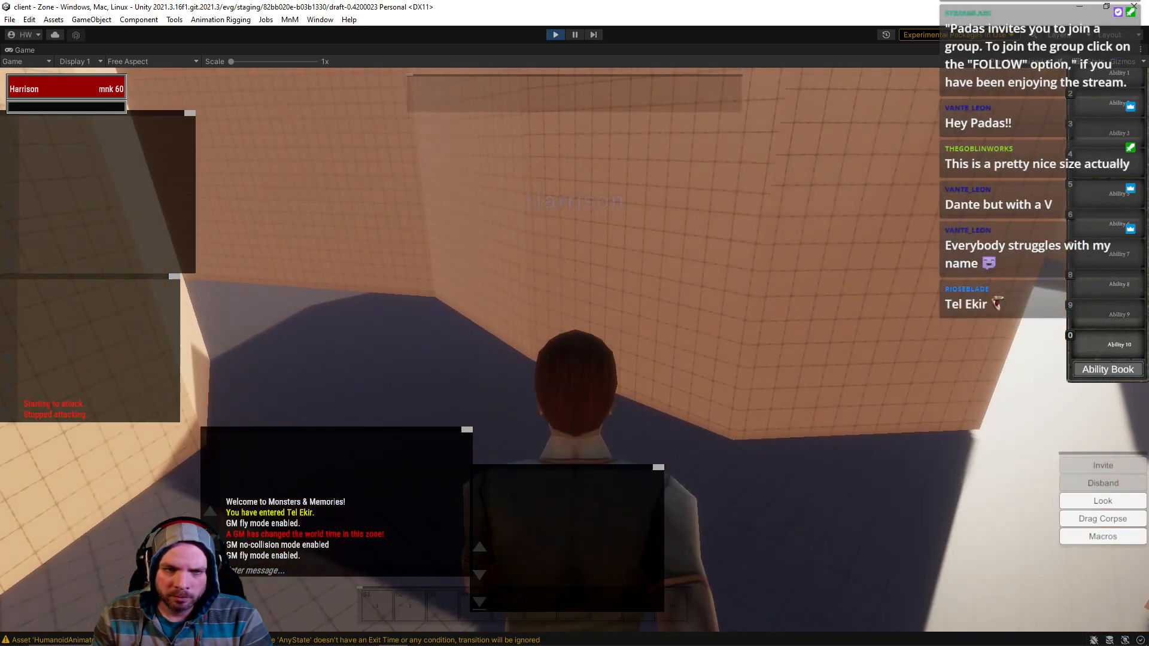
right_click_drag(575, 323, 497, 300)
right_click_drag(629, 371, 617, 428)
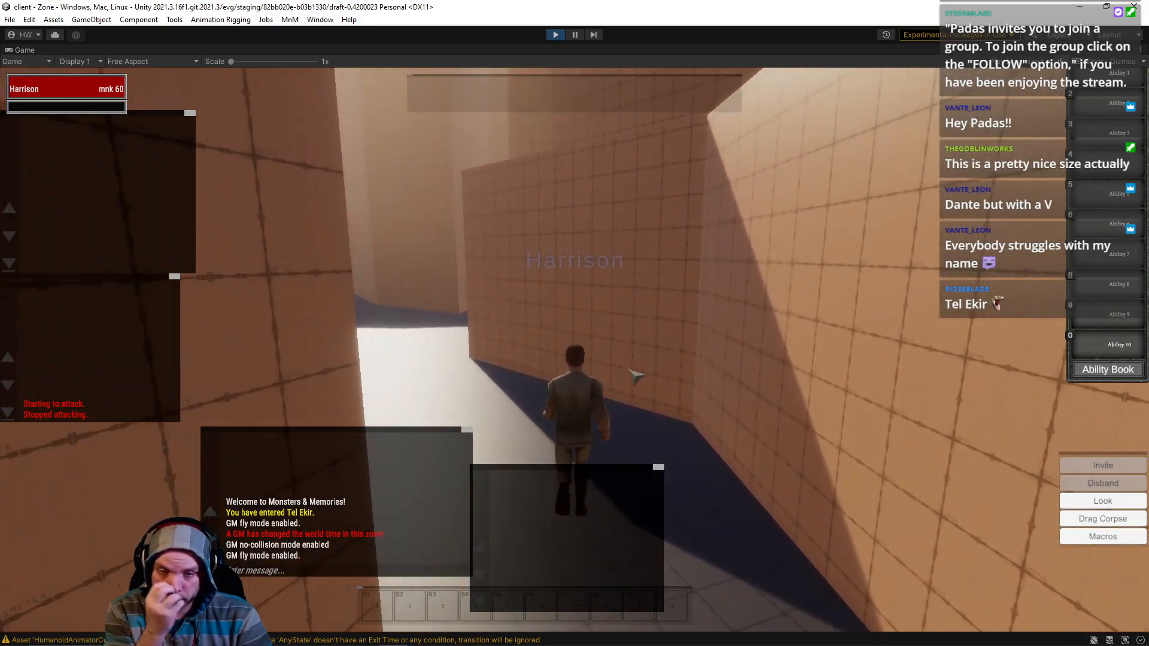
key("a")
key("d")
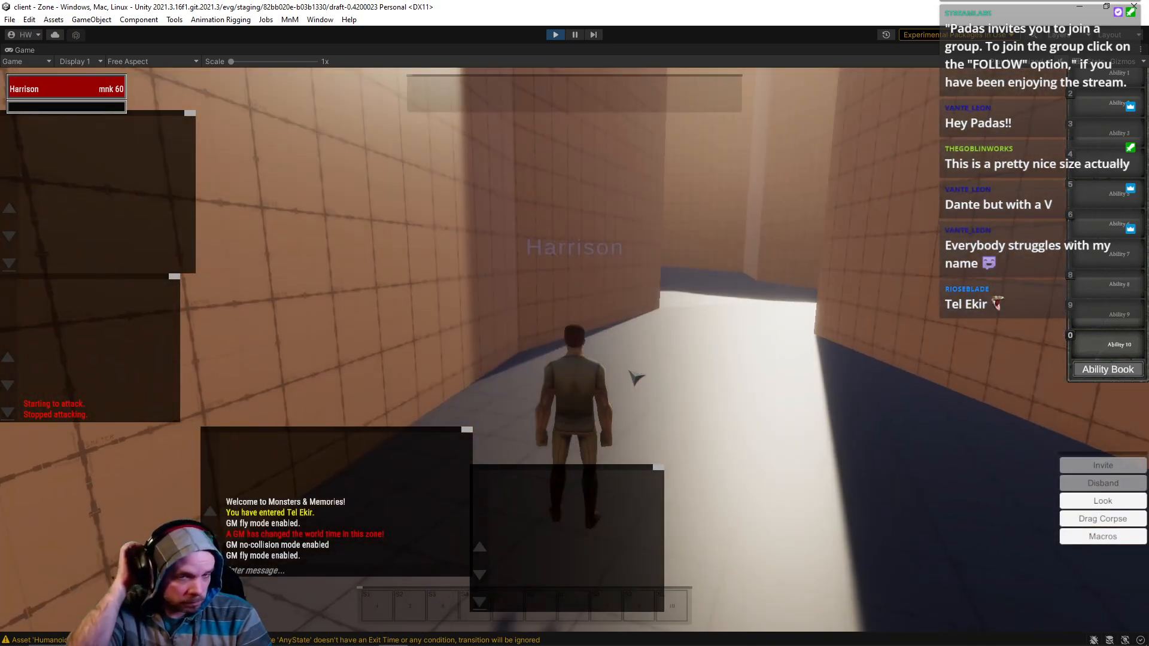
key("w")
right_click_drag(629, 371, 682, 347)
Step: Exit play mode and reopen the recent TelEkir scene from Maps
key("ctrl+c")
left_click(557, 35)
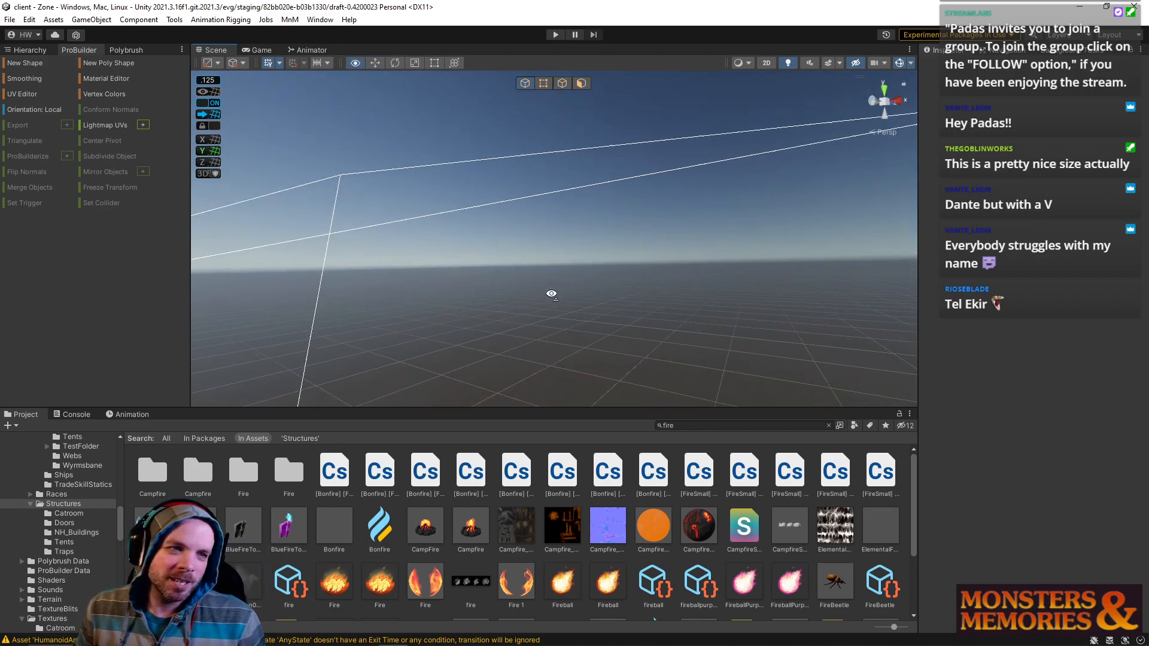
left_click(10, 19)
mouse_move(34, 67)
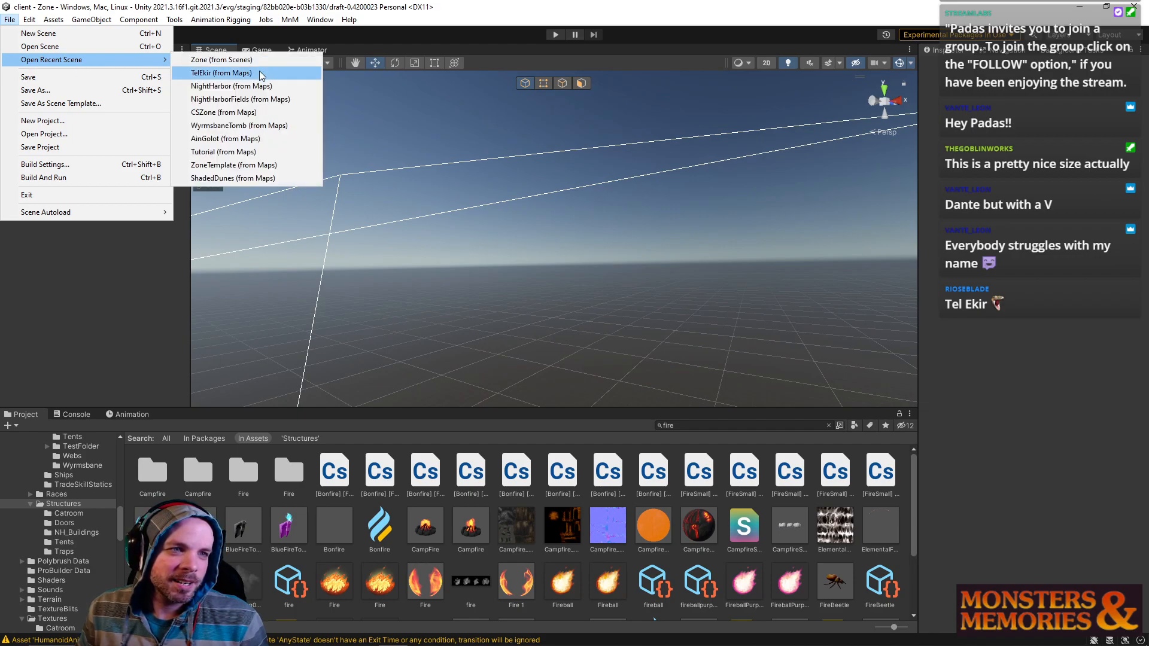
left_click(228, 74)
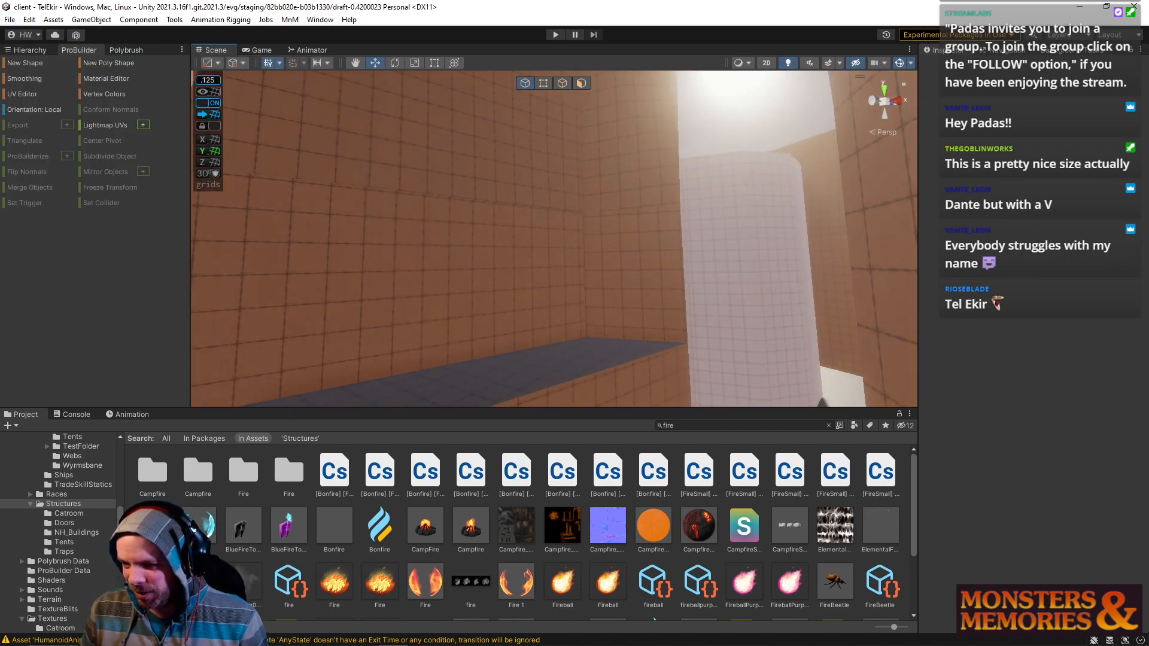
Step: Frame the tall cylinder in the scene and compare it with a close-up of the thatched tower concept art
right_click_drag(643, 344, 620, 259)
left_click_drag(621, 267, 498, 171, "alt")
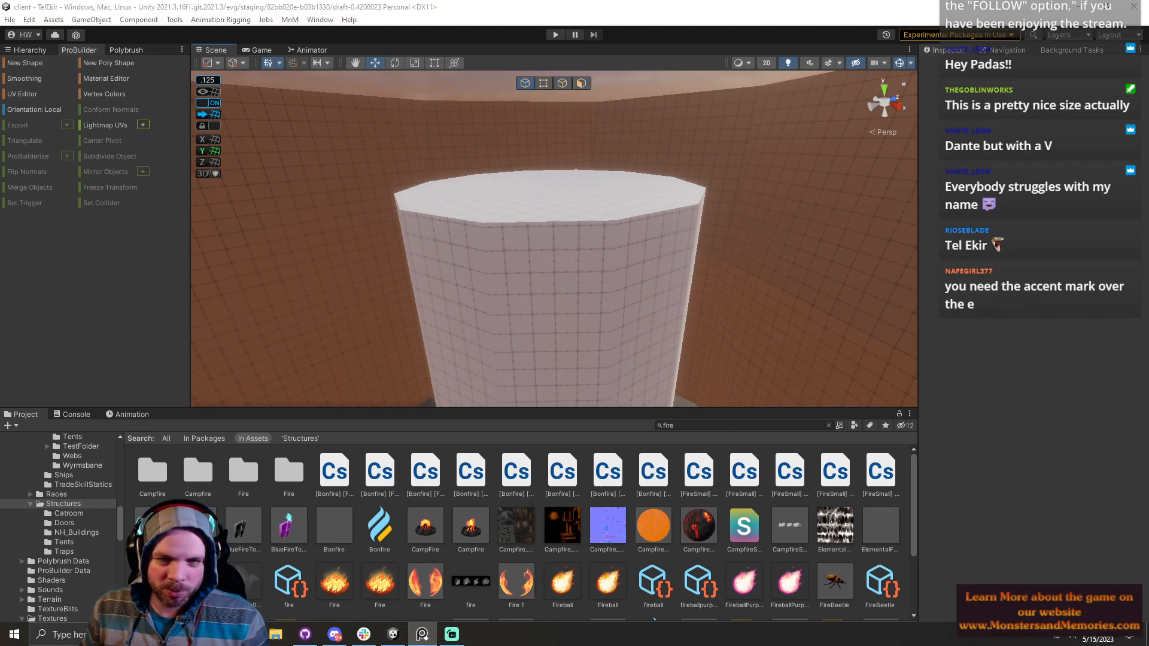
right_click_drag(1148, 412, 466, 202)
right_click_drag(437, 326, 519, 440)
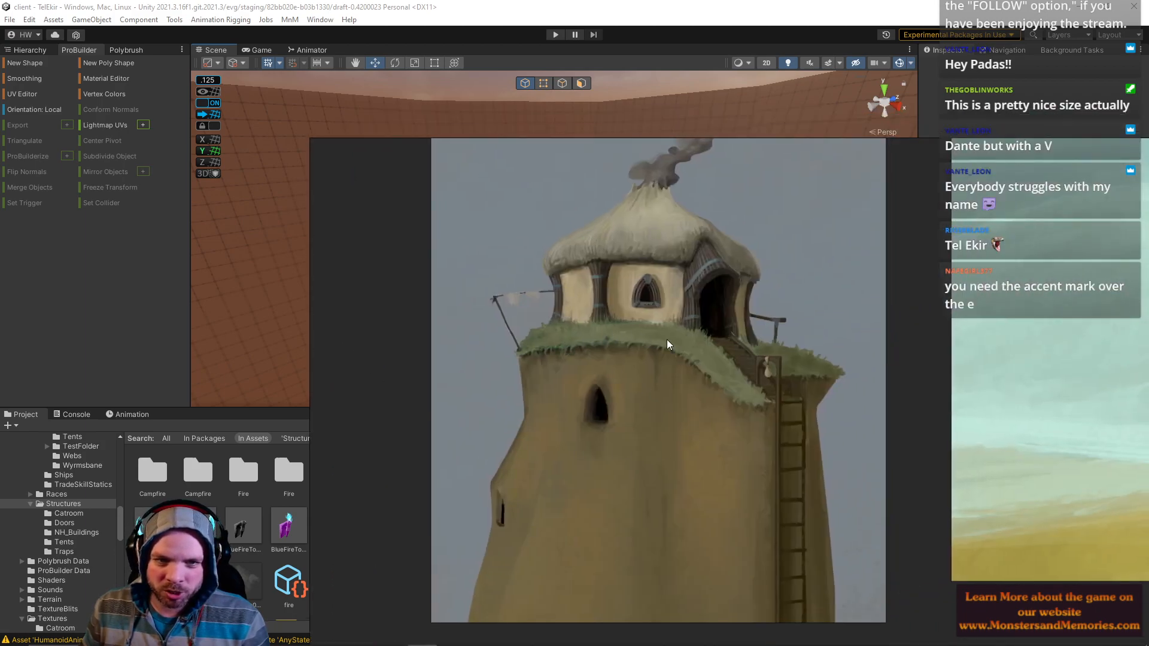
right_click_drag(695, 427, 673, 416)
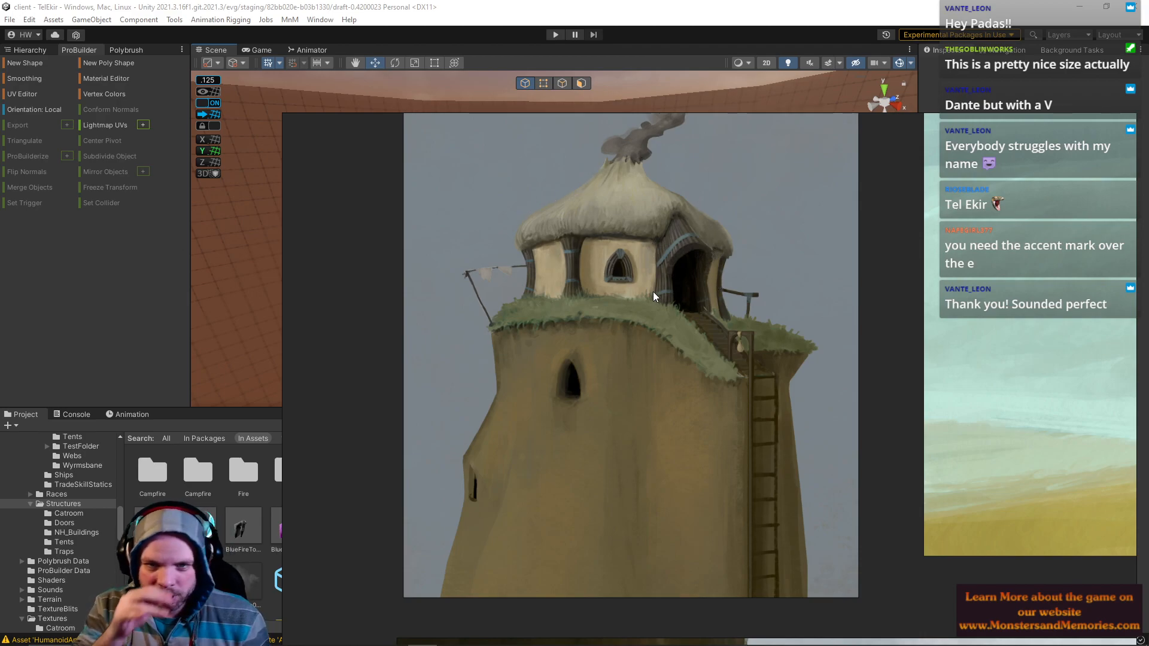
scroll(626, 273, "up", 4)
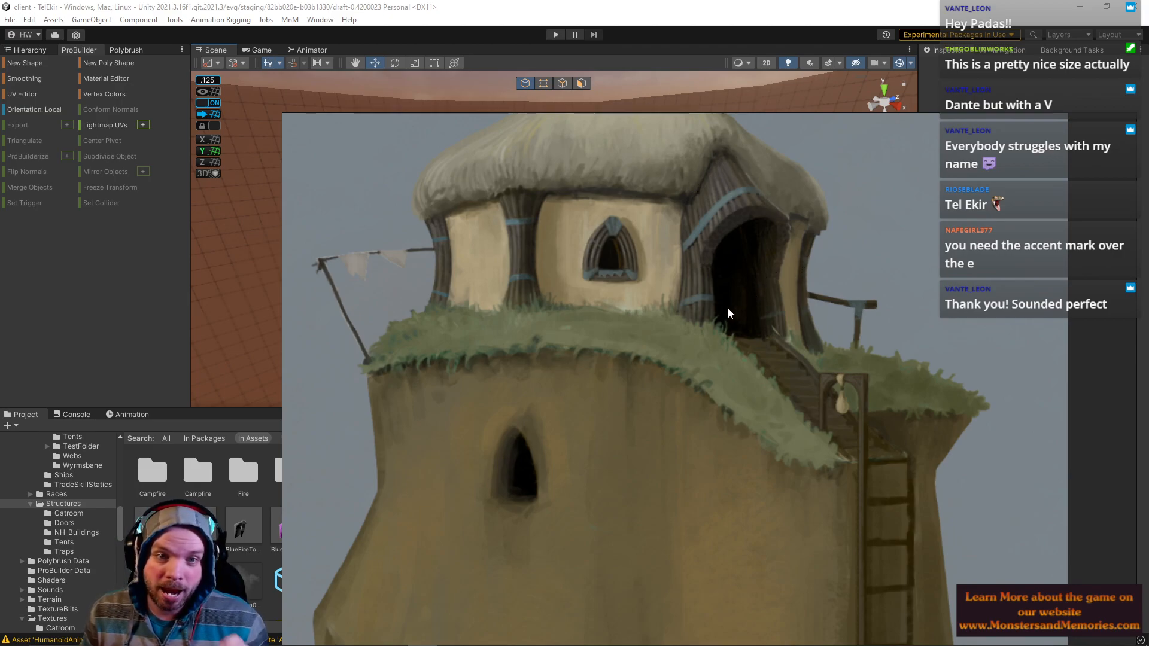
left_click_drag(728, 309, 1148, 324)
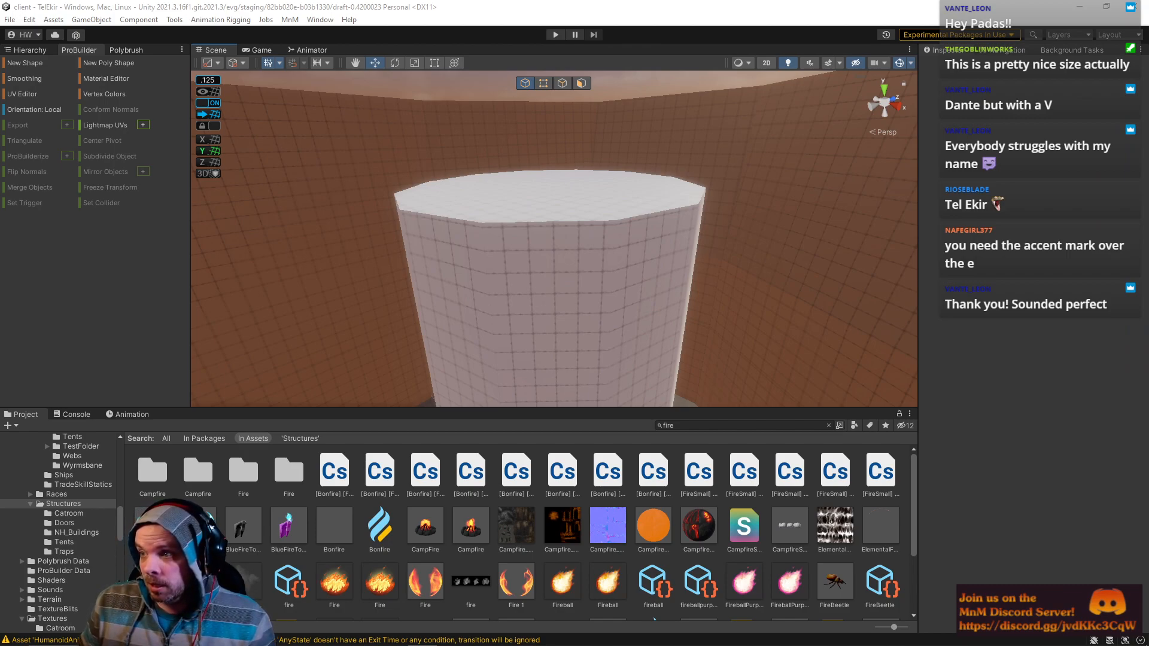
Step: Select the tall white cylinder in the alcove and switch ProBuilder to face selection
right_click_drag(688, 284, 676, 255)
key("w")
key("q")
key("s")
right_click_drag(601, 334, 574, 379)
left_click(604, 217)
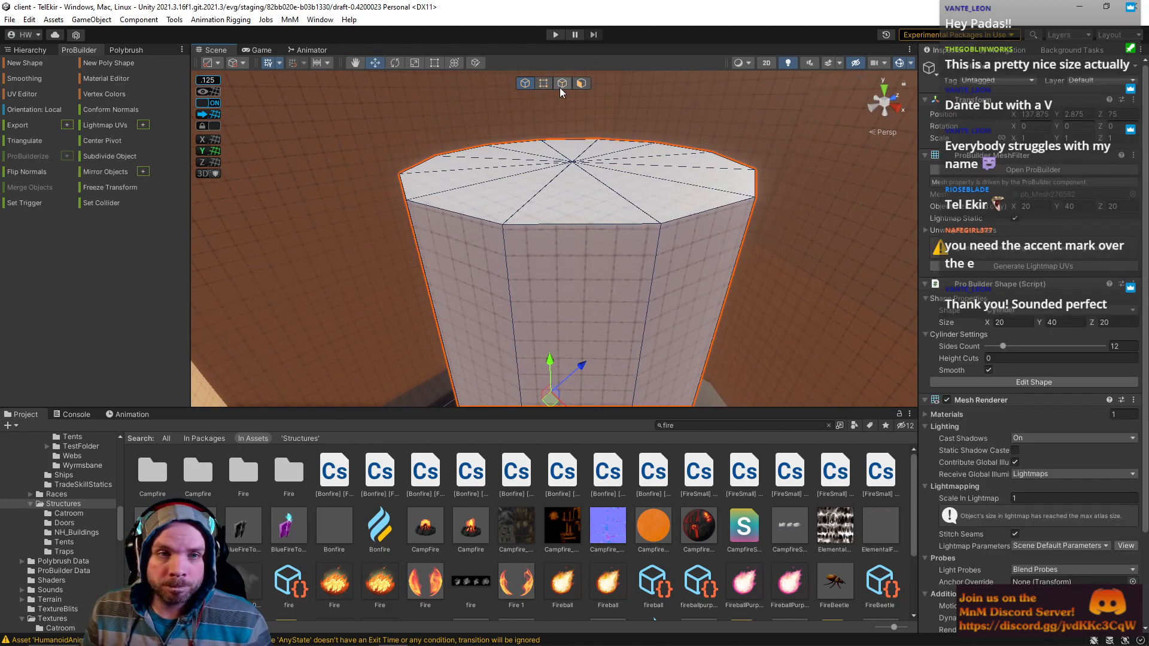
left_click(581, 84)
Step: Select one side face of the cylinder and set the handle orientation to Normal
key("w")
right_click_drag(701, 207, 533, 256)
left_click(533, 256)
key("d")
right_click_drag(634, 245, 546, 313)
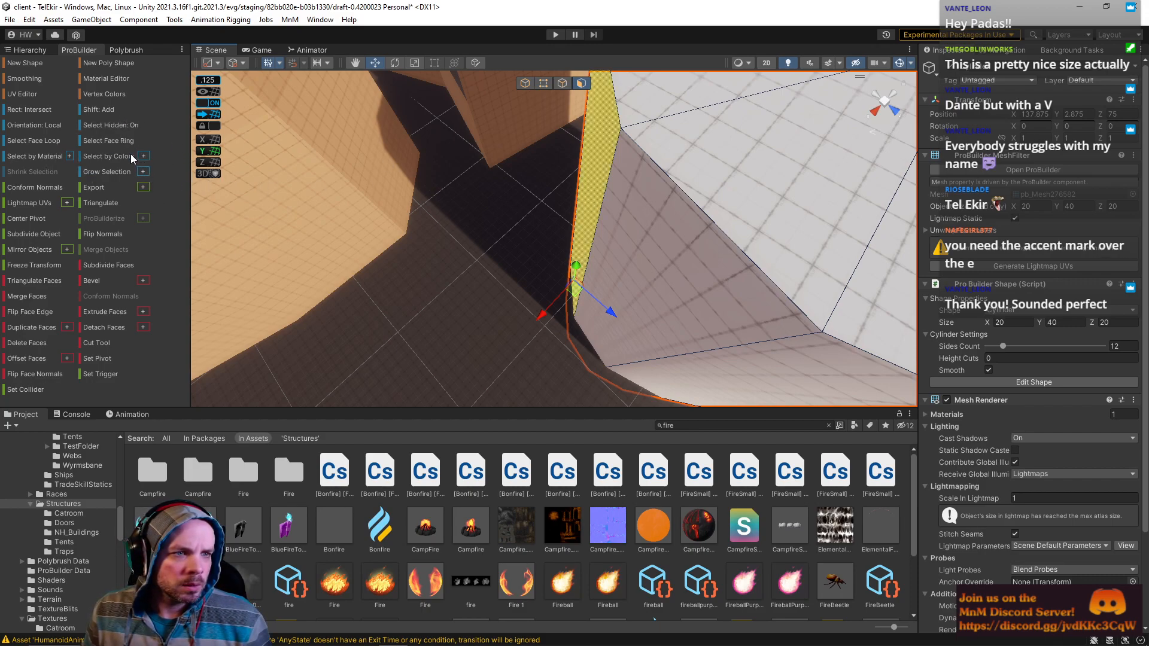
left_click(37, 128)
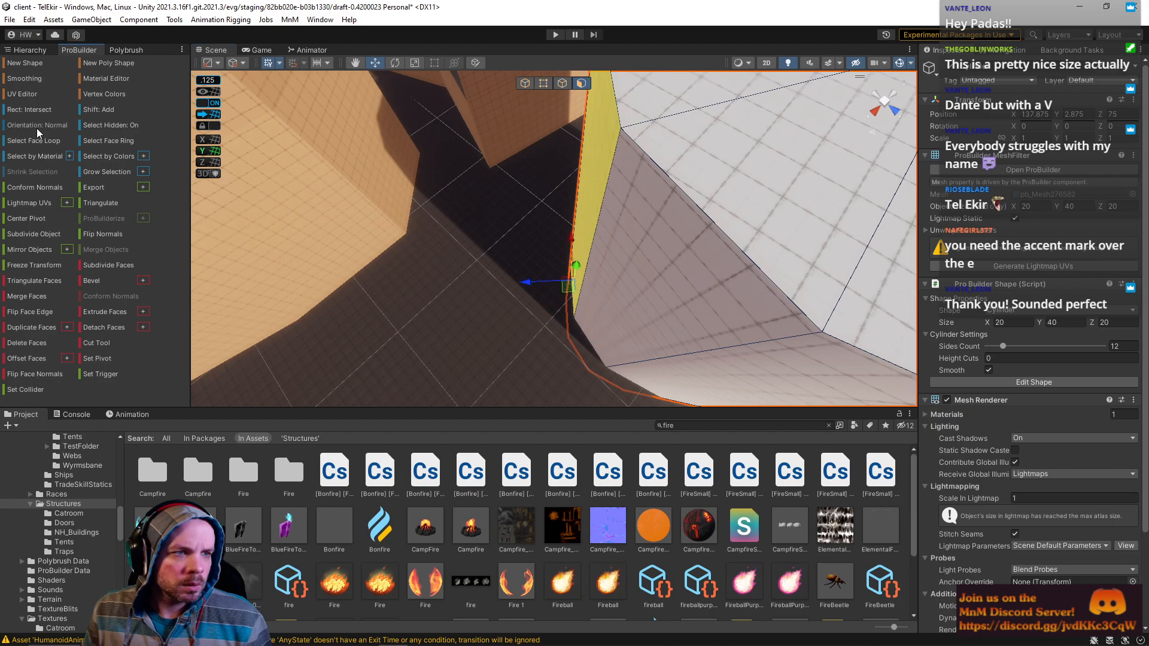
Step: Pull the selected side face of the cylinder outward from its wall
left_click_drag(527, 286, 486, 289)
right_click_drag(496, 276, 498, 300)
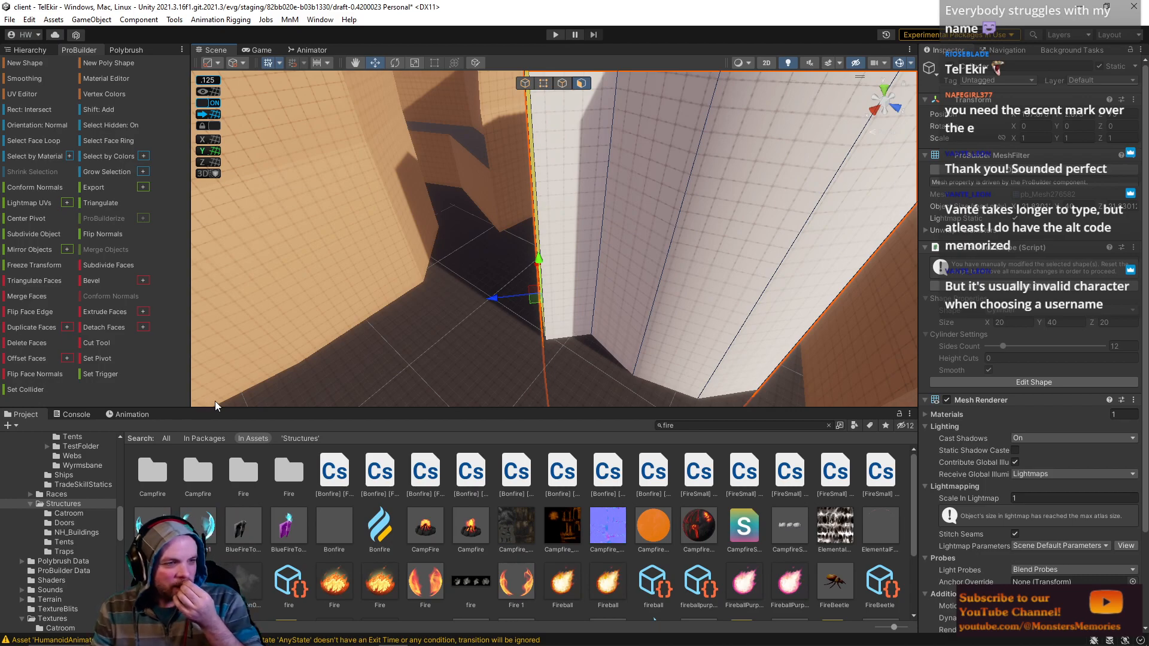
right_click_drag(465, 359, 541, 269)
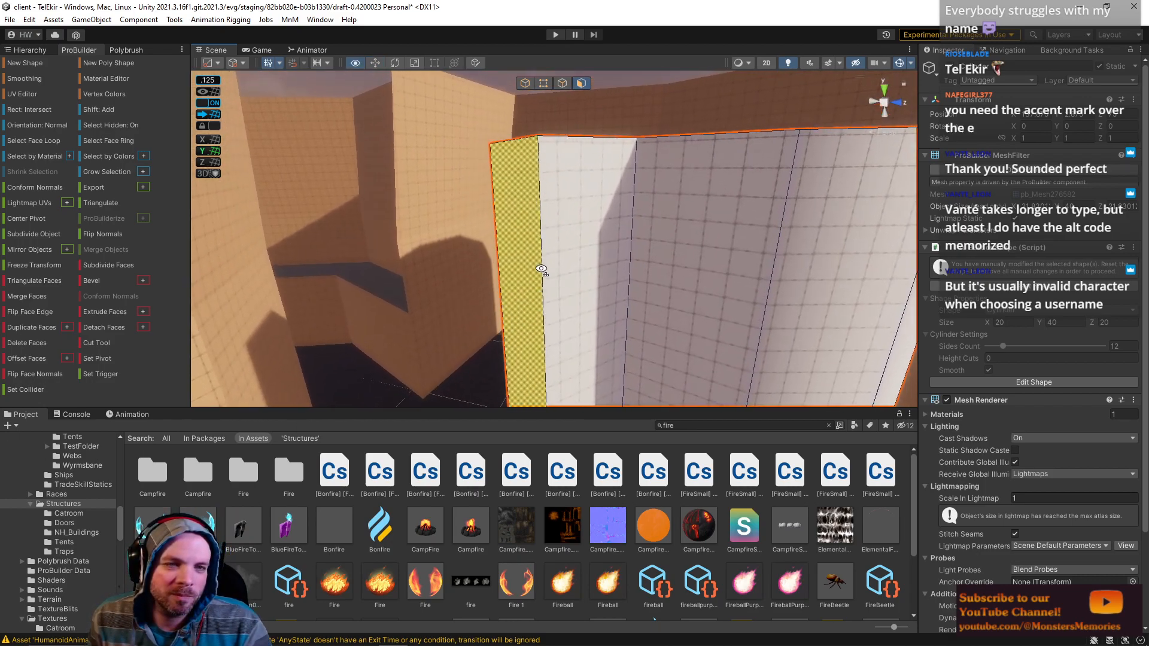
Step: Lower the top edge of the pulled-out side face to form a slope down from the cylinder's top
left_click(562, 84)
left_click(517, 138)
left_click_drag(511, 94, 510, 165)
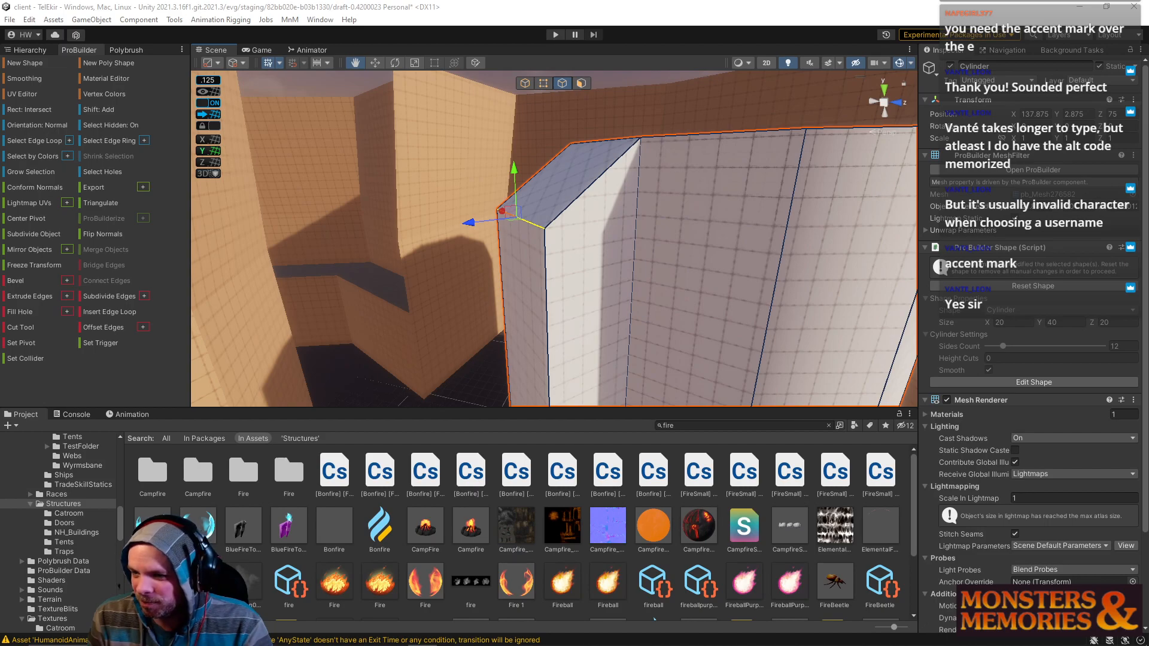
Step: Move the vertical edge on one side of the sloped section outward to widen the cylinder
key("a")
right_click_drag(637, 259, 688, 401)
left_click(685, 261)
left_click_drag(637, 335, 666, 331)
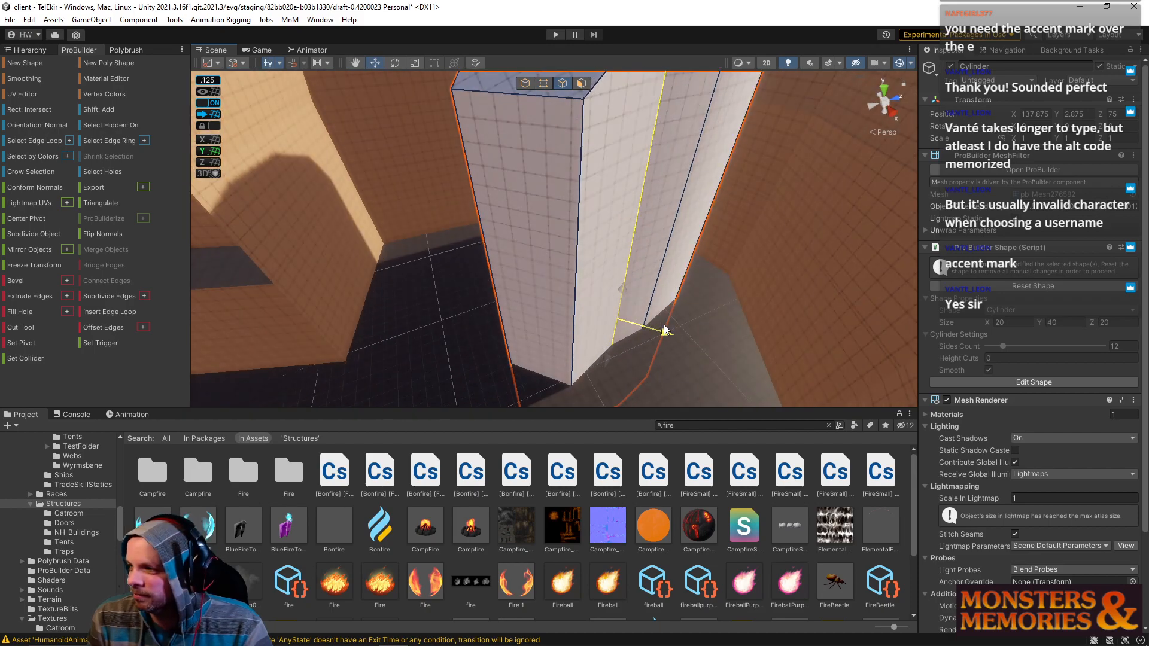
Step: Move the vertical edge on the opposite side of the sloped section outward as well
right_click_drag(666, 330, 640, 237)
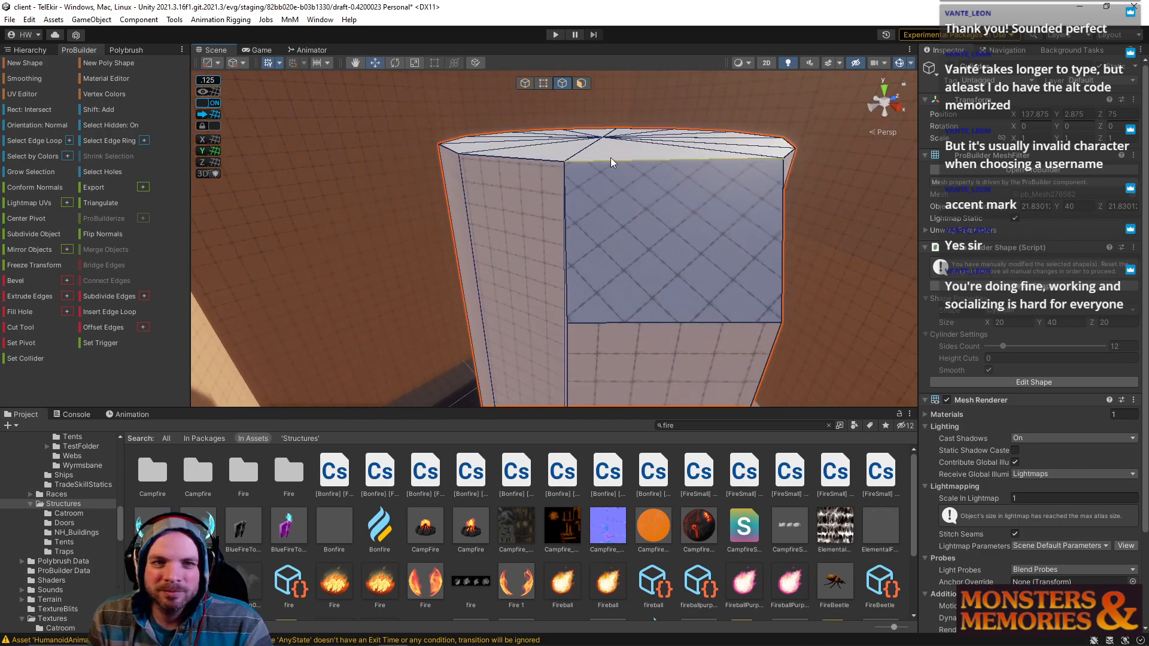
right_click_drag(568, 239, 600, 227)
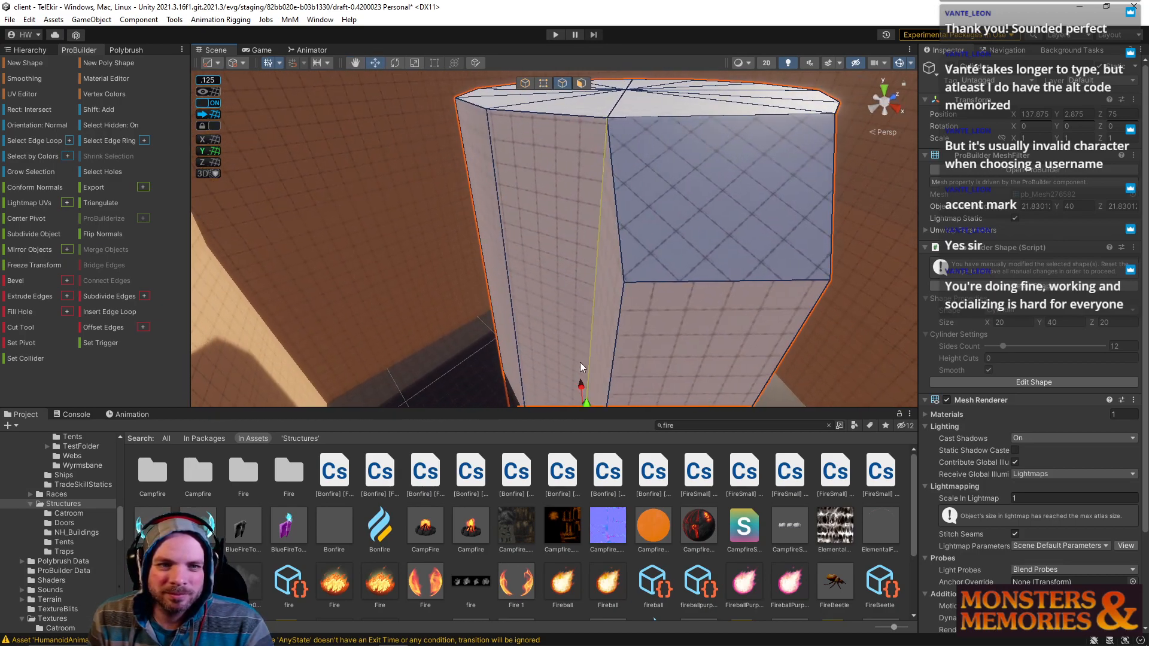
right_click_drag(600, 344, 606, 370)
left_click_drag(548, 324, 539, 324)
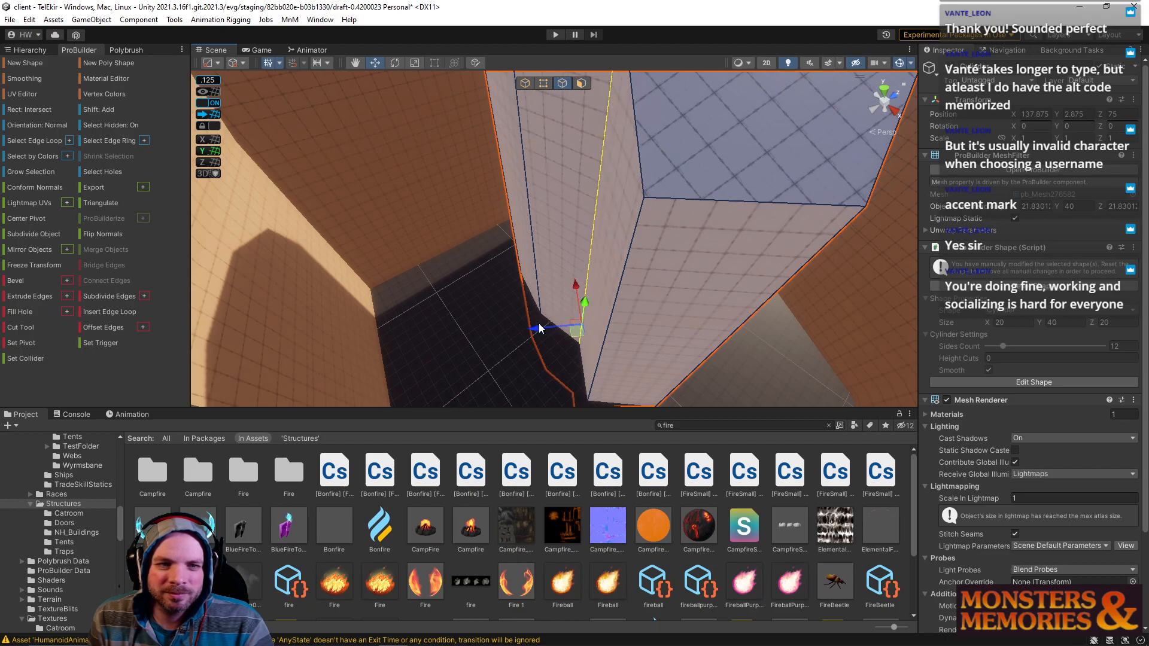
right_click_drag(540, 328, 551, 196)
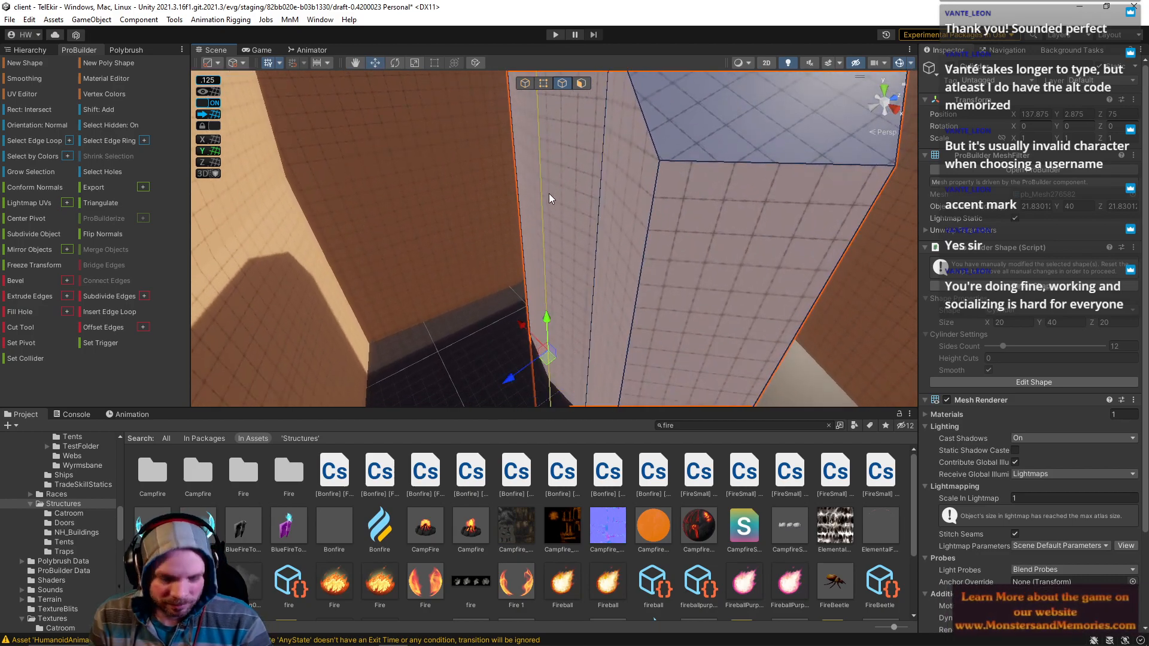
Step: Insert a horizontal edge loop around the cylinder's side faces below the slope
right_click_drag(518, 270, 520, 244)
key("grave")
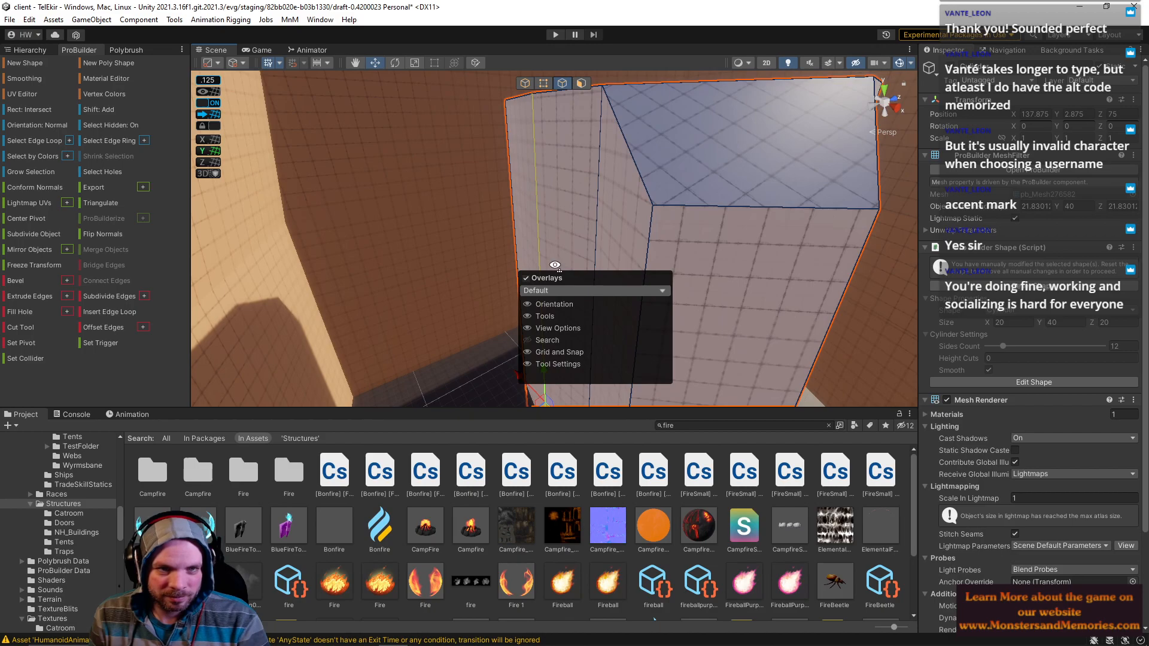
right_click_drag(558, 279, 561, 232)
left_click_drag(625, 338, 630, 206)
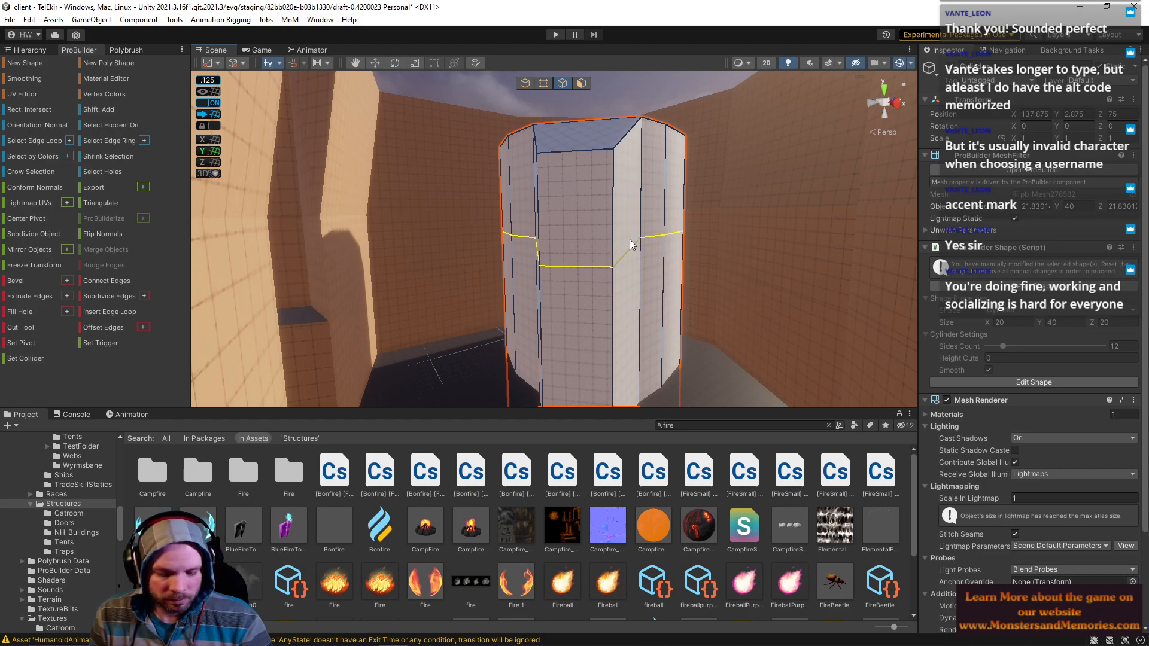
Step: Flatten the new edge loop by scaling it vertically, and raise it slightly
key("w")
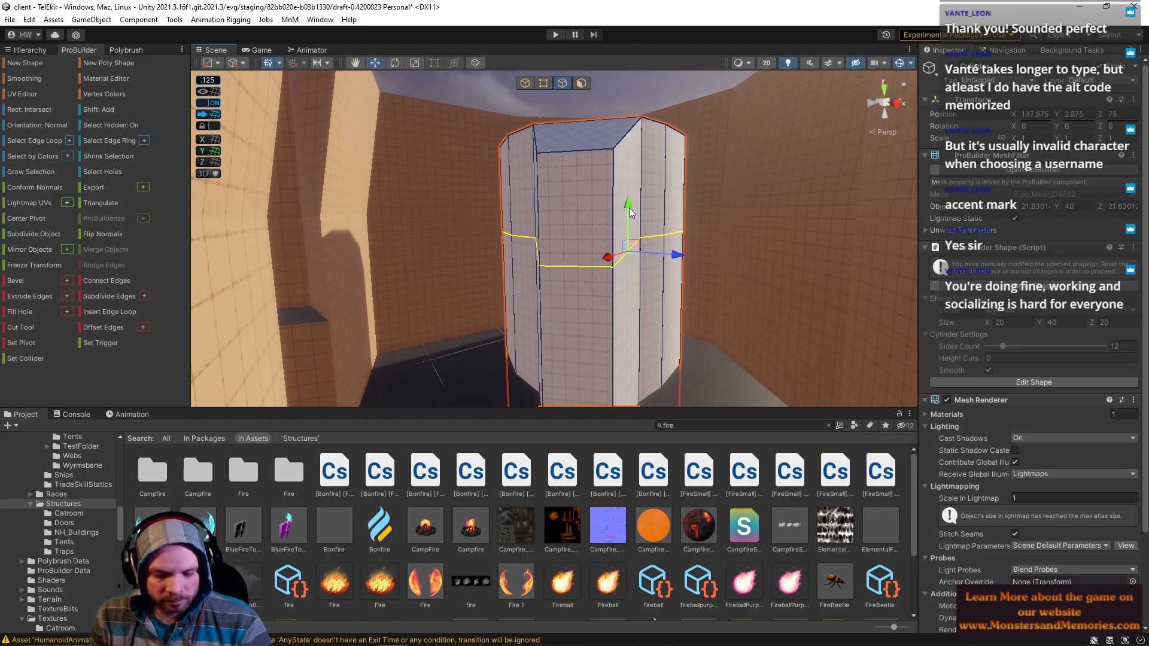
key("r")
left_click_drag(629, 209, 630, 257)
key("w")
left_click_drag(631, 209, 631, 198)
key("w")
Step: Pull a side face below the edge loop outward to form a ledge, and adjust the ledge's top face
right_click_drag(632, 200, 621, 294)
right_click_drag(541, 235, 623, 234)
key("w")
left_click(582, 84)
left_click(627, 232)
right_click_drag(536, 215, 580, 268)
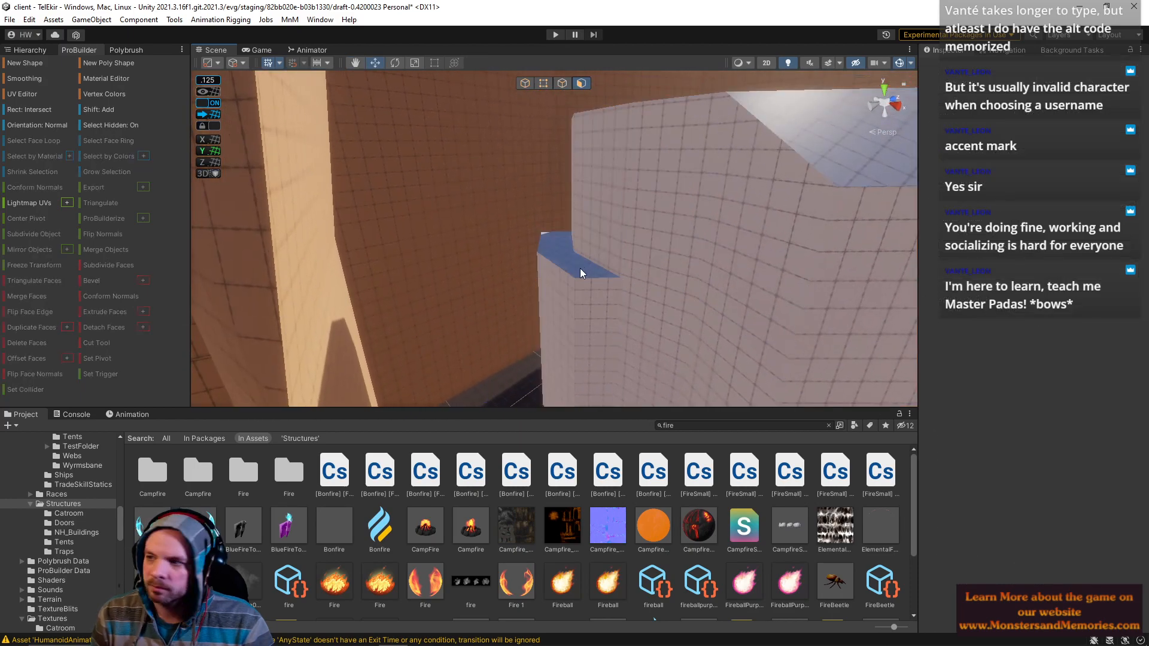
left_click(580, 269)
left_click_drag(559, 239, 553, 200)
Step: Raise the full ring of vertices at ledge height around the cylinder and push them to the grid
left_click(544, 85)
right_click_drag(644, 202, 635, 157)
key("s")
key("q")
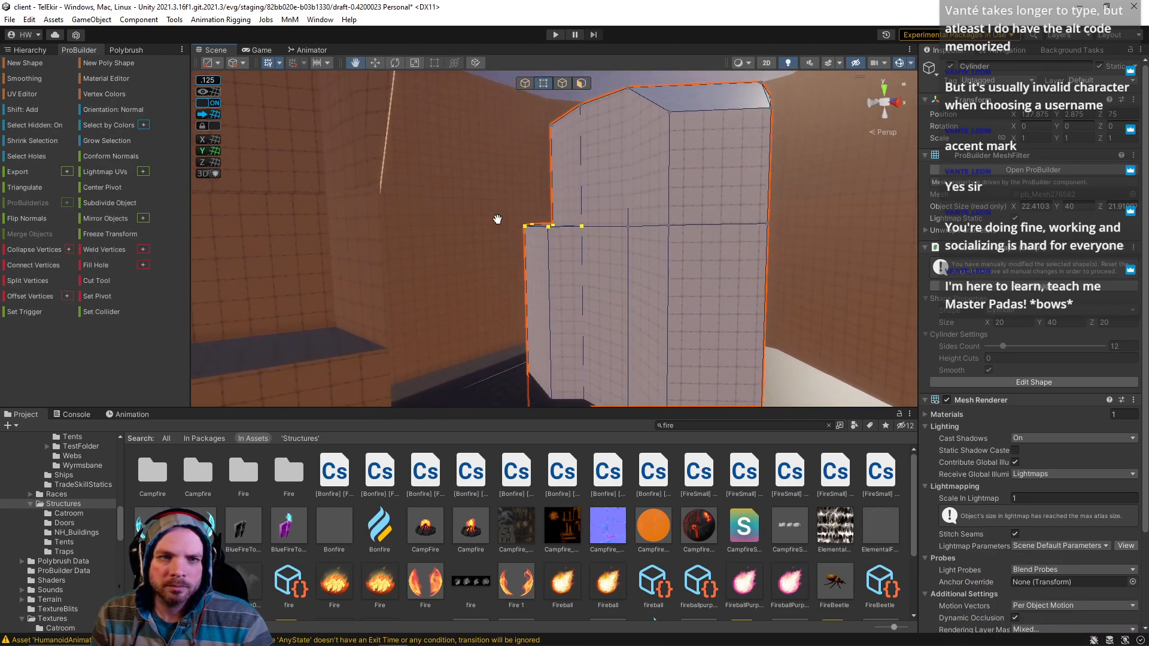
left_click_drag(462, 207, 833, 249)
right_click_drag(818, 248, 763, 228)
key("w")
key("d")
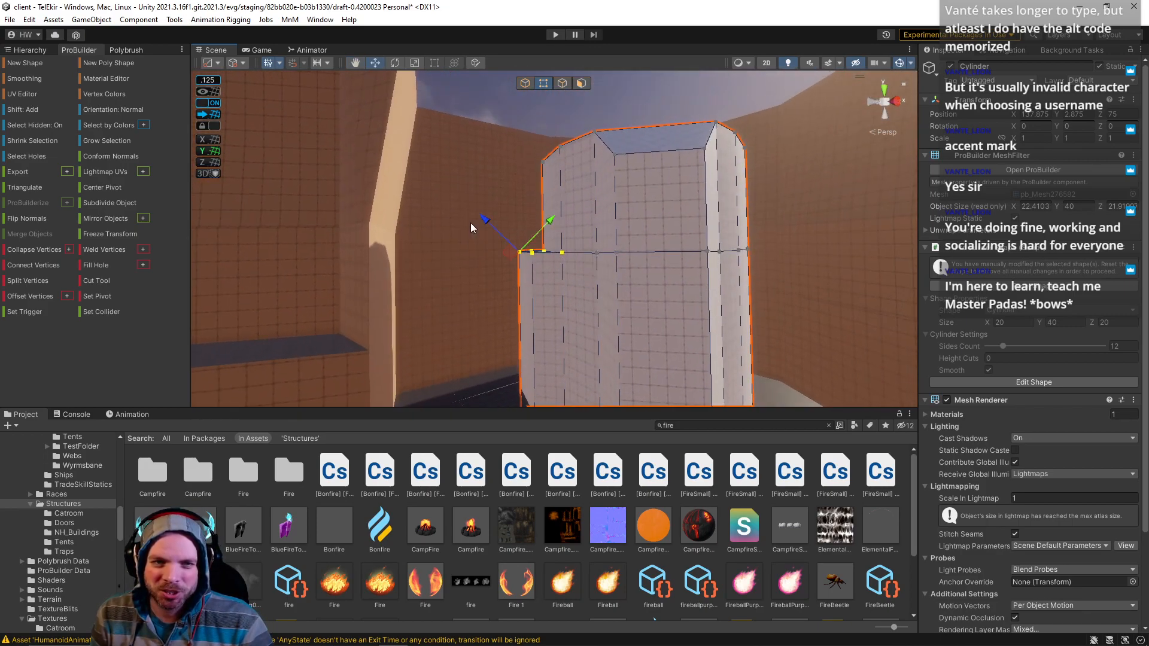
left_click_drag(468, 234, 828, 284)
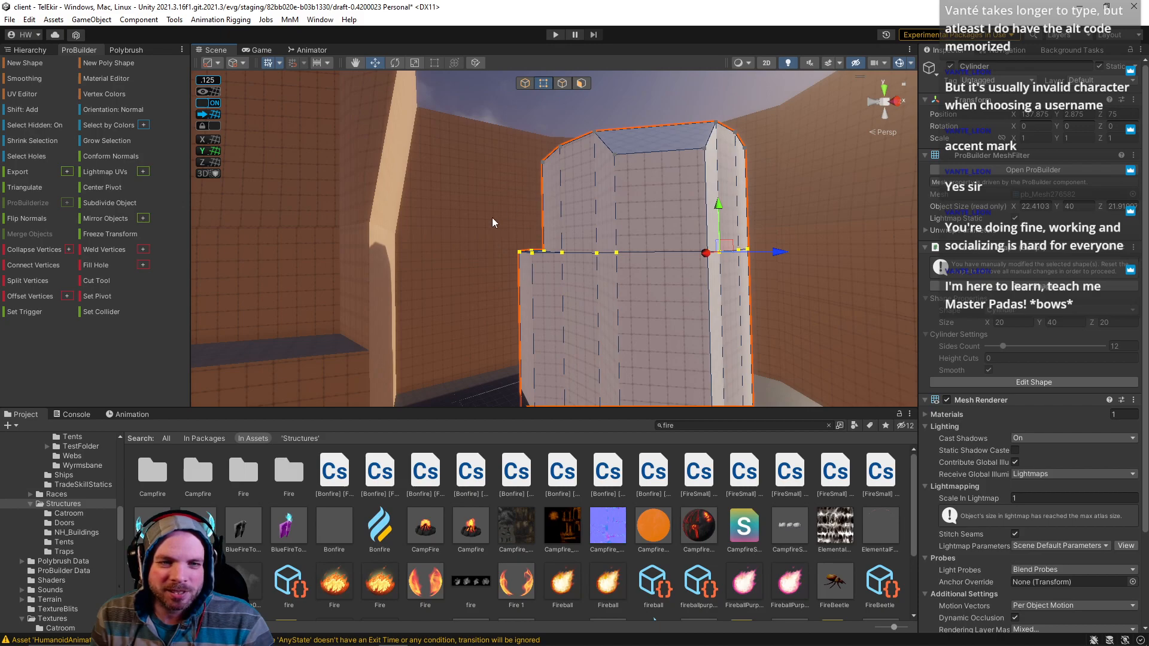
left_click_drag(718, 205, 716, 179)
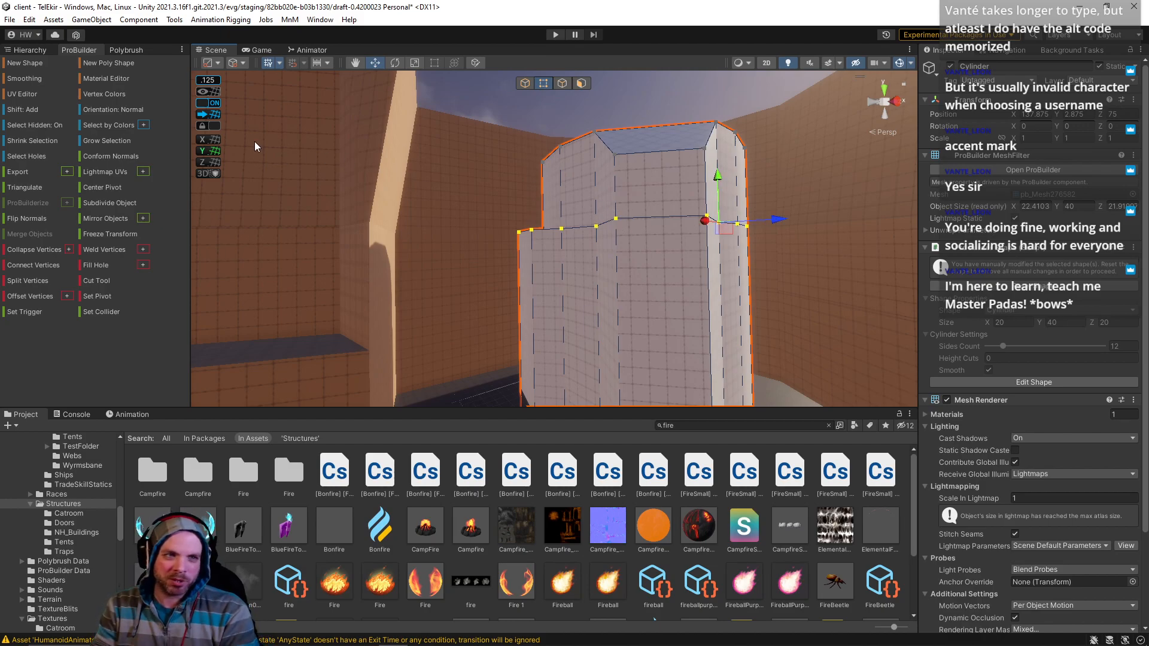
left_click(214, 115)
Step: Set the handle orientation to Global and raise the vertices of the protruding ledge
right_click_drag(688, 246, 687, 302)
right_click_drag(548, 152, 572, 196)
left_click_drag(572, 195, 547, 218)
left_click(91, 110)
left_click_drag(527, 219, 519, 101)
Step: Insert another horizontal edge loop around the cylinder below the ledge
right_click_drag(520, 101, 565, 87)
left_click(563, 84)
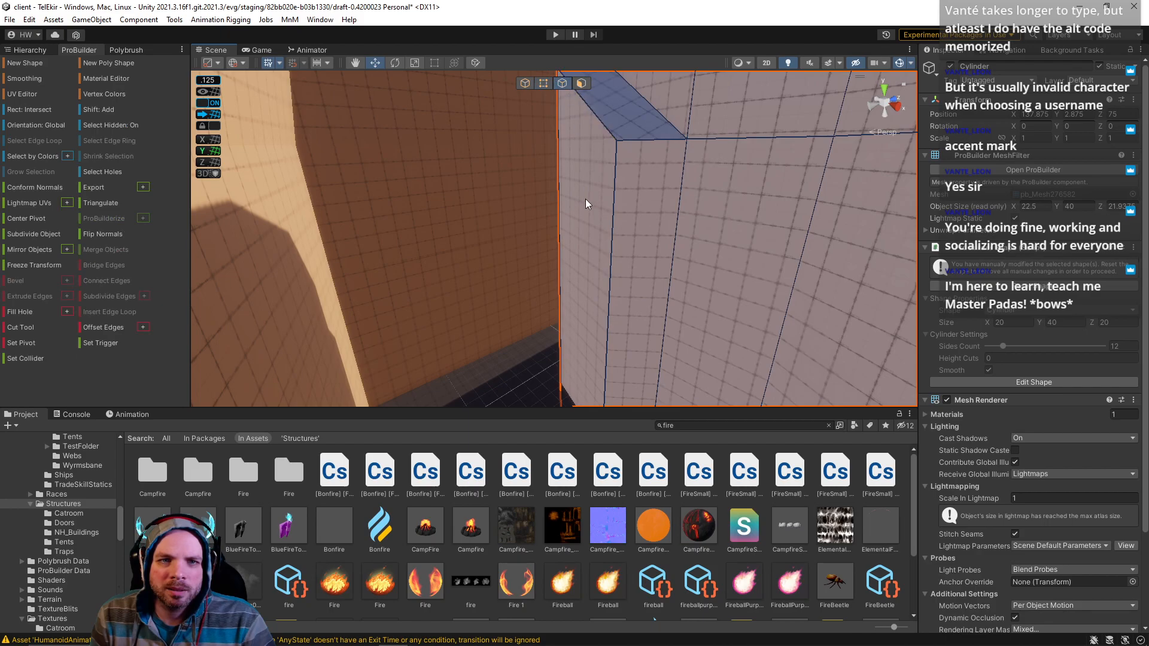
right_click_drag(656, 263, 514, 231)
left_click_drag(514, 231, 525, 117)
right_click_drag(524, 116, 527, 315)
left_click_drag(555, 318, 558, 319)
right_click_drag(558, 318, 539, 204)
Step: Raise the vertices where the ledge meets the wall so that its top slopes
left_click(543, 83)
left_click(522, 135)
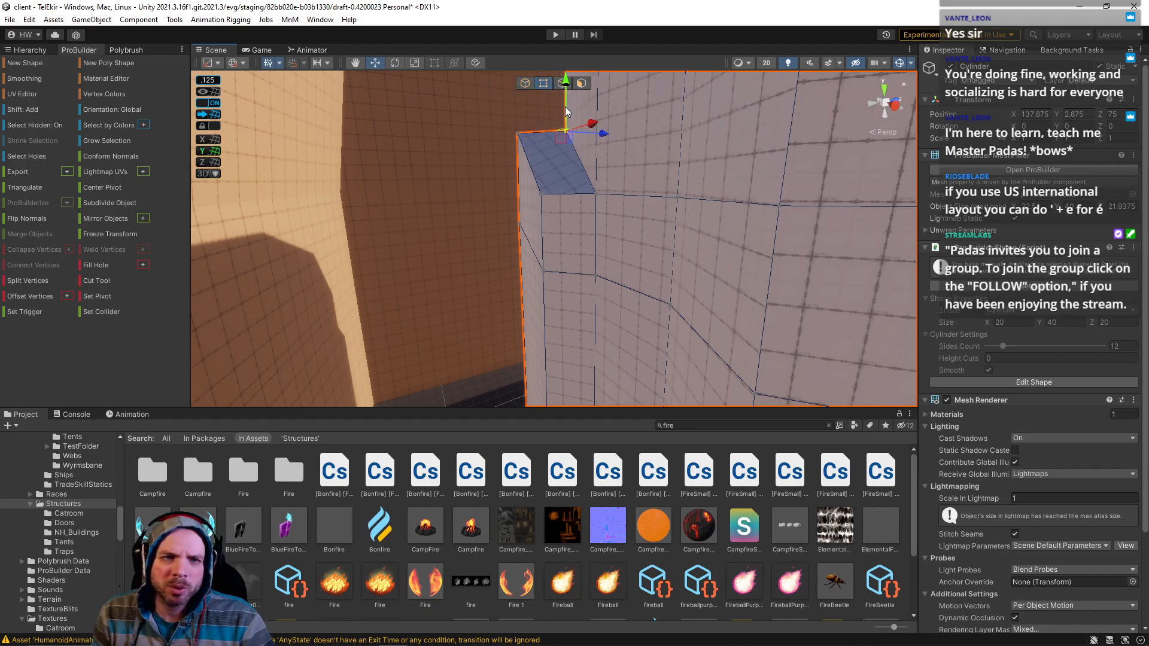
left_click_drag(565, 105, 557, 74)
right_click_drag(514, 159, 514, 261)
left_click(556, 287, "shift")
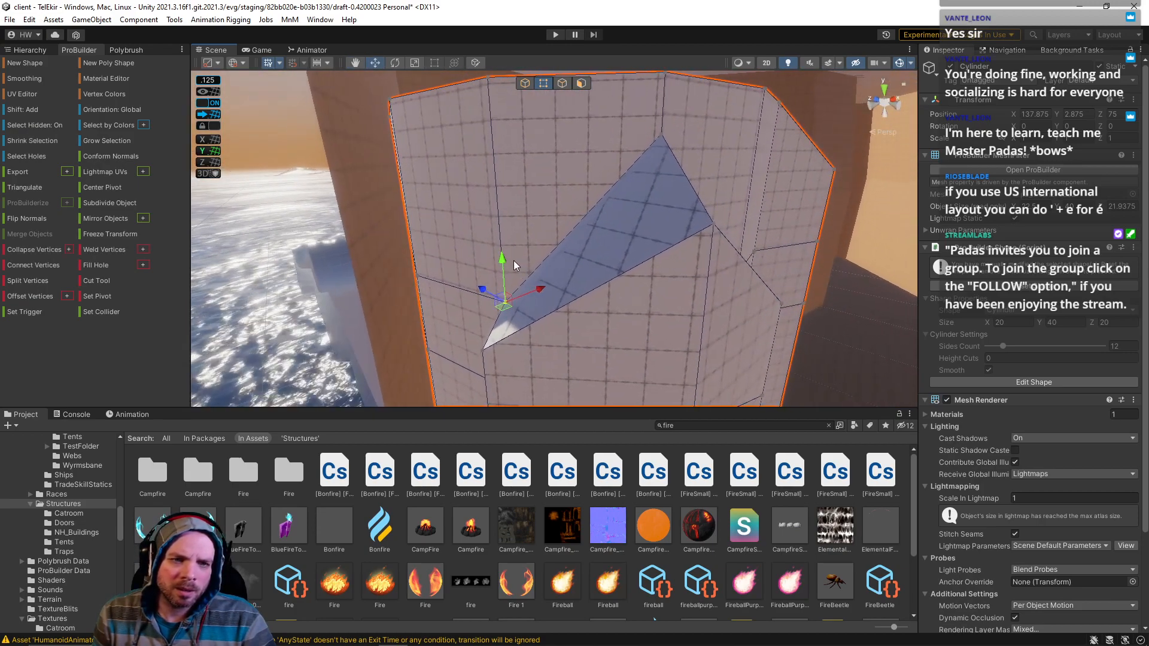
left_click_drag(504, 253, 497, 188)
Step: Examine the reshaped ledge and the cylinder's silhouette from several sides
right_click_drag(498, 192, 512, 248)
left_click(490, 261)
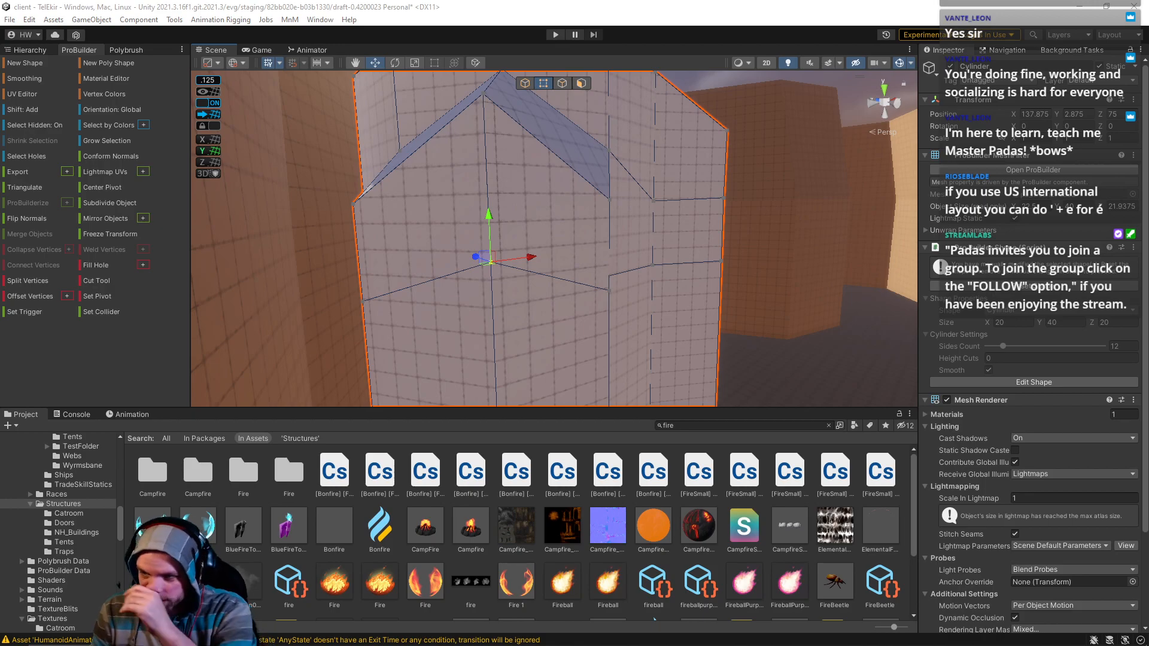
right_click_drag(622, 372, 363, 314)
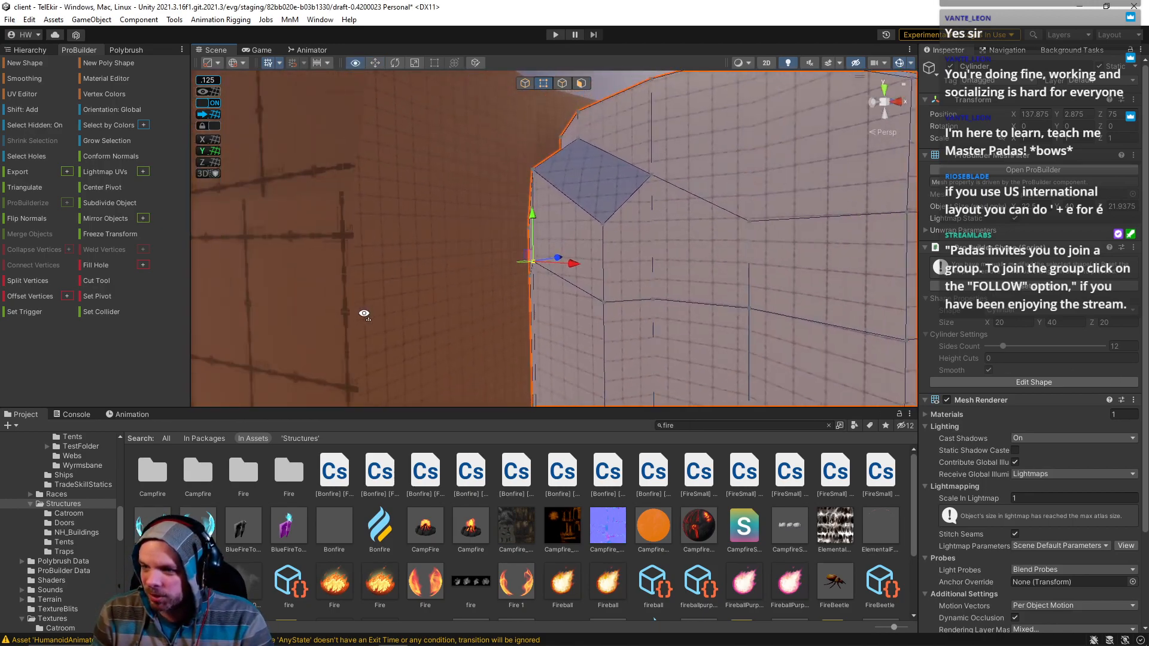
key("s")
key("d")
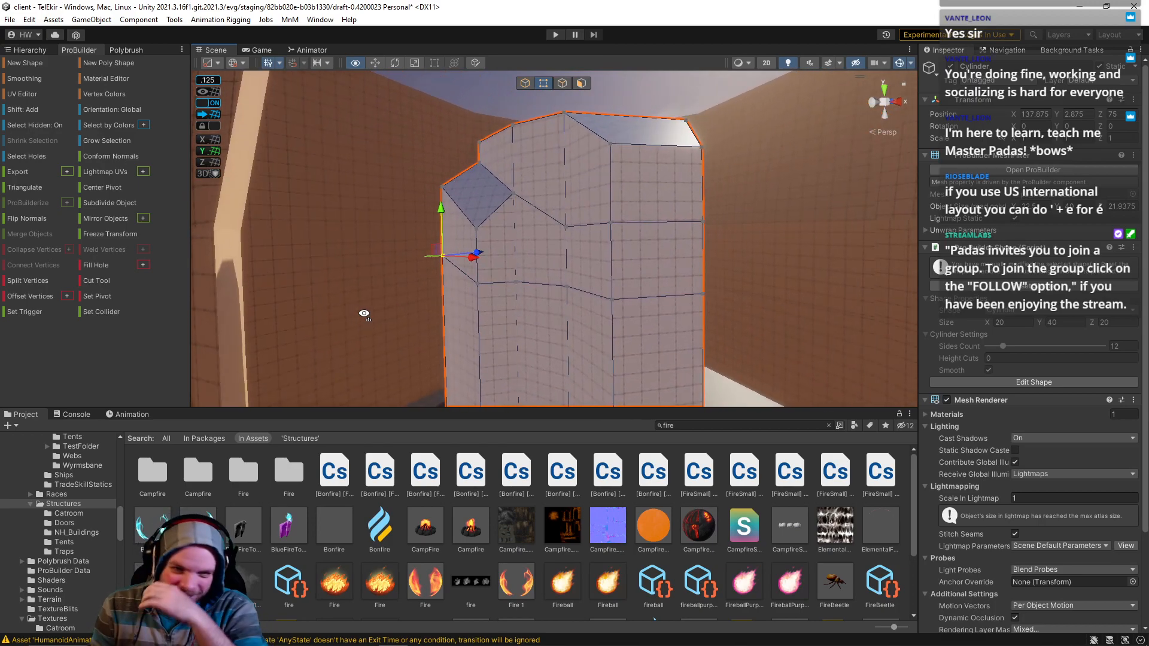
right_click_drag(364, 314, 330, 313)
key("d")
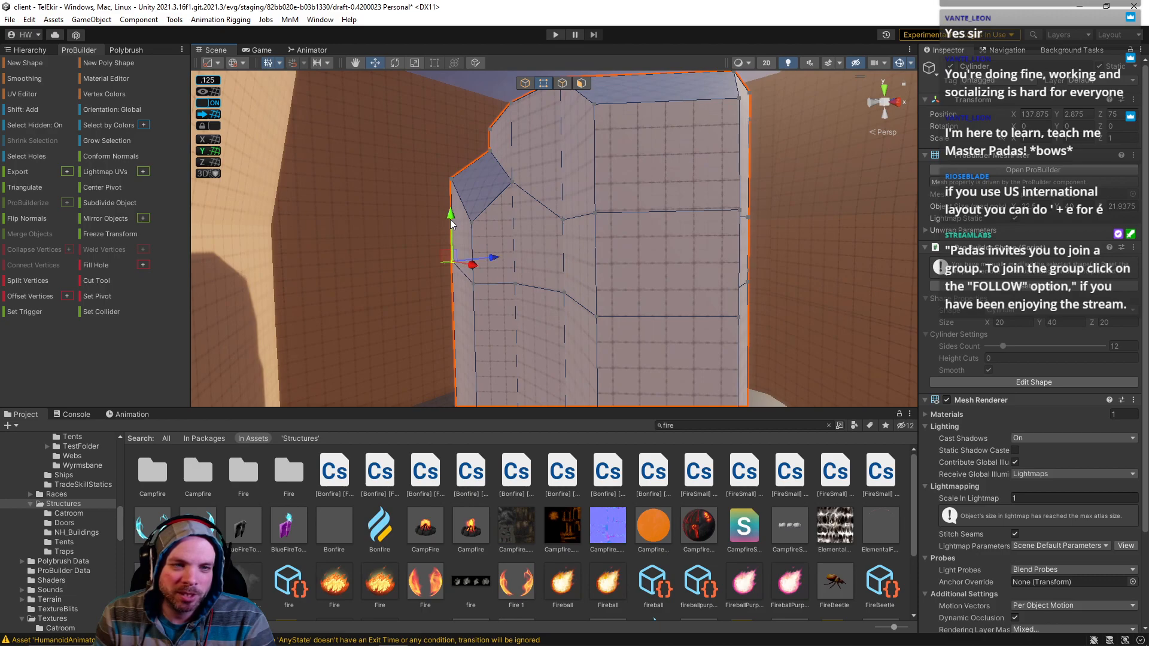
right_click_drag(481, 308, 571, 113)
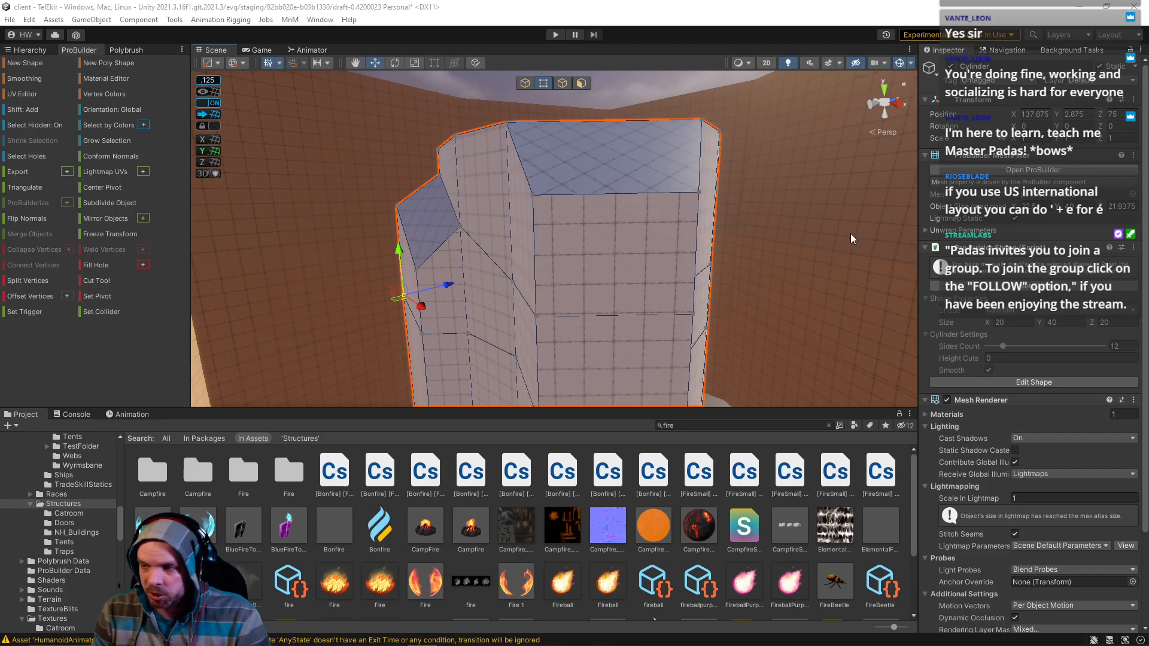
right_click_drag(581, 209, 560, 180)
Step: Extrude two adjacent upper side faces of the cylinder outward to form an overhang
left_click(564, 85)
key("d")
key("e")
right_click_drag(664, 169, 681, 286)
left_click(581, 85)
left_click(633, 130)
left_click(651, 127, "shift")
left_click_drag(656, 147, 732, 185)
key("q")
right_click_drag(642, 183, 586, 620)
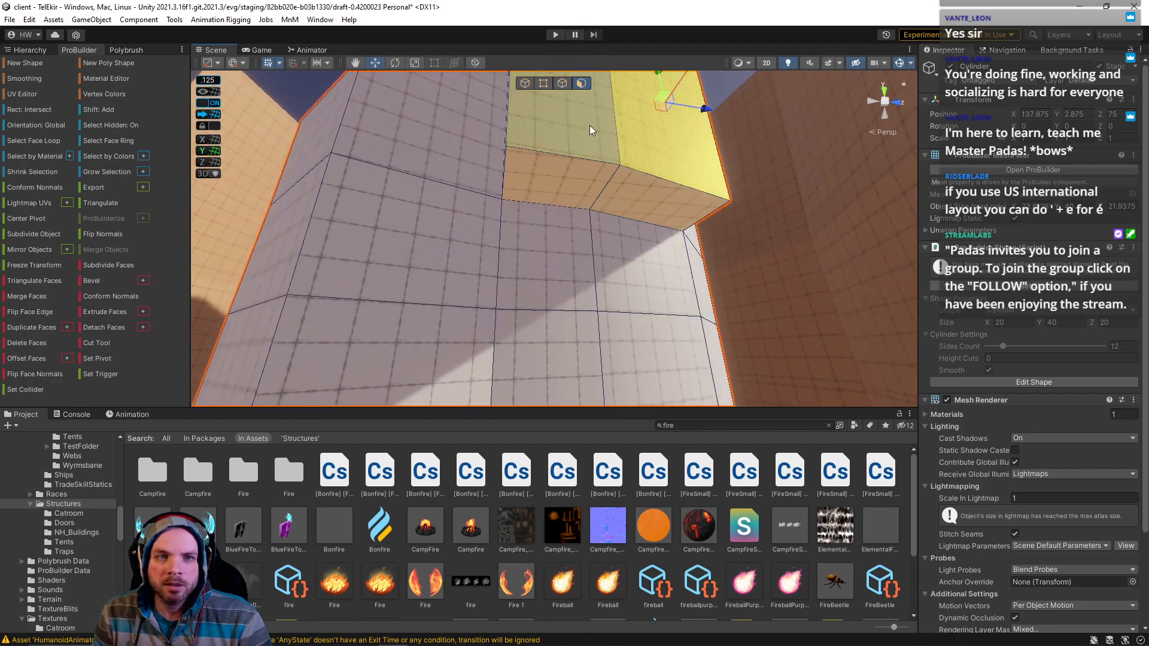
Step: Collapse the overhang's three pairs of lower vertices so that its underside merges into the wall
left_click(544, 85)
left_click(507, 147)
left_click(511, 198, "shift")
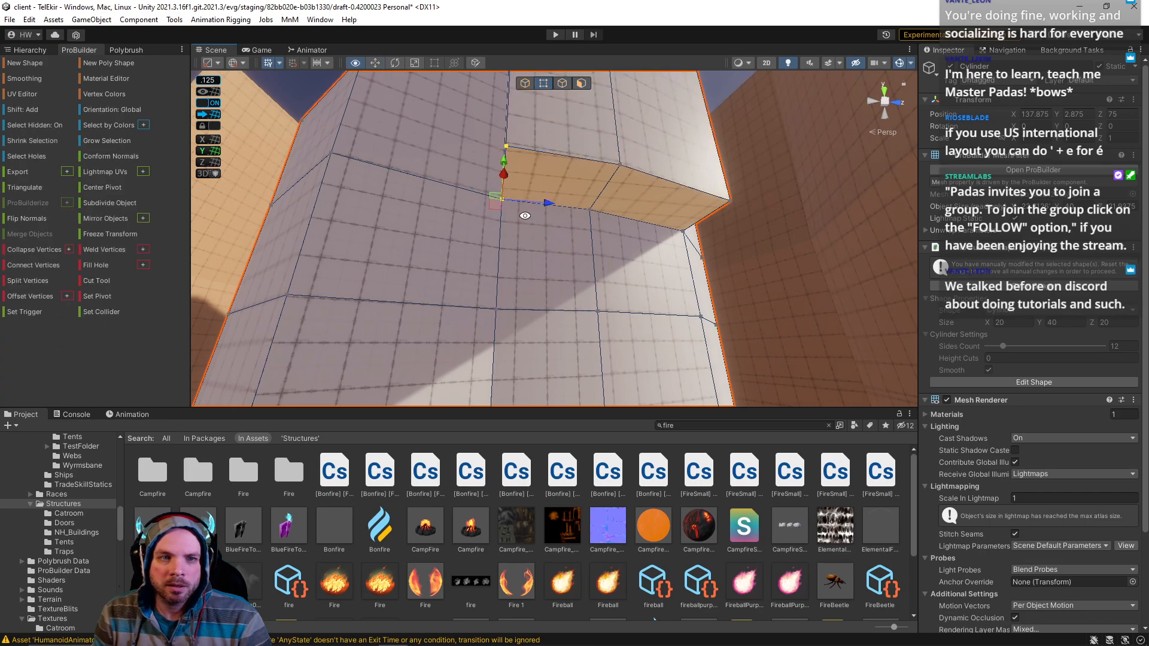
key("alt+c")
left_click(619, 166)
left_click(594, 211, "shift")
key("alt+c")
left_click(728, 202)
left_click(686, 233, "shift")
key("alt+c")
Step: Lower two pairs of vertices slightly along the wall beneath the overhang
left_click_drag(721, 240, 631, 235, "alt")
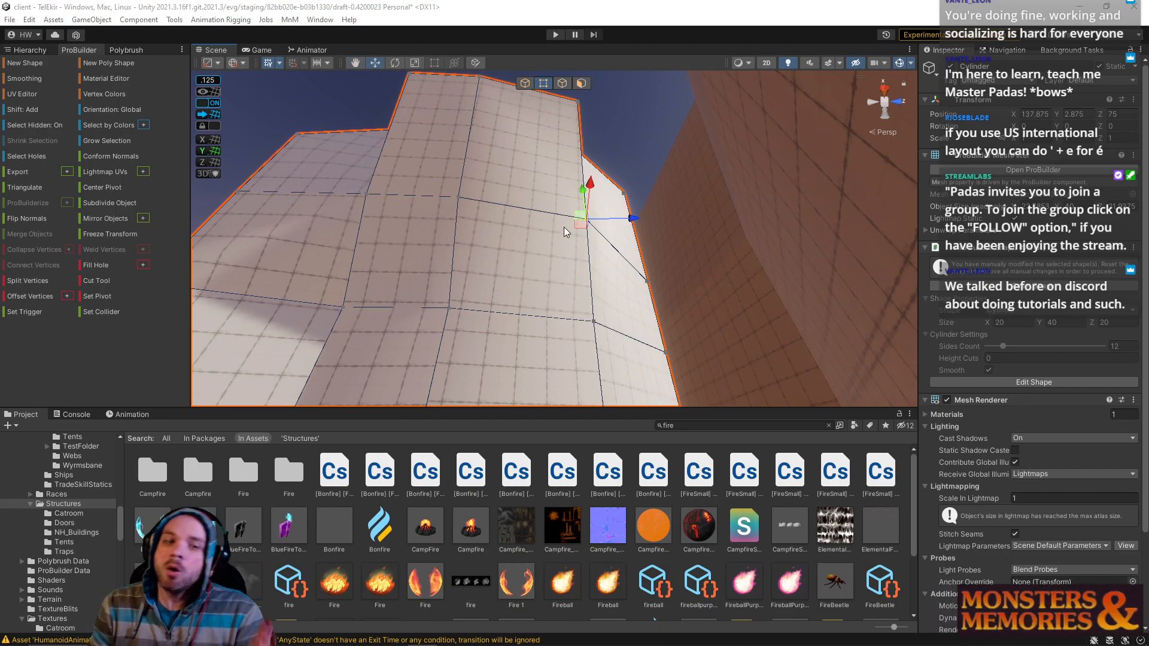
right_click_drag(522, 245, 592, 218)
left_click(543, 208)
left_click(712, 195, "shift")
left_click_drag(711, 151, 716, 163)
left_click(656, 134)
left_click(513, 127, "shift")
left_click_drag(502, 79, 507, 92)
left_click(477, 118)
Step: Extrude all the top faces together with the adjoining sloped face upward by about 0.9 units
right_click_drag(492, 119, 687, 362)
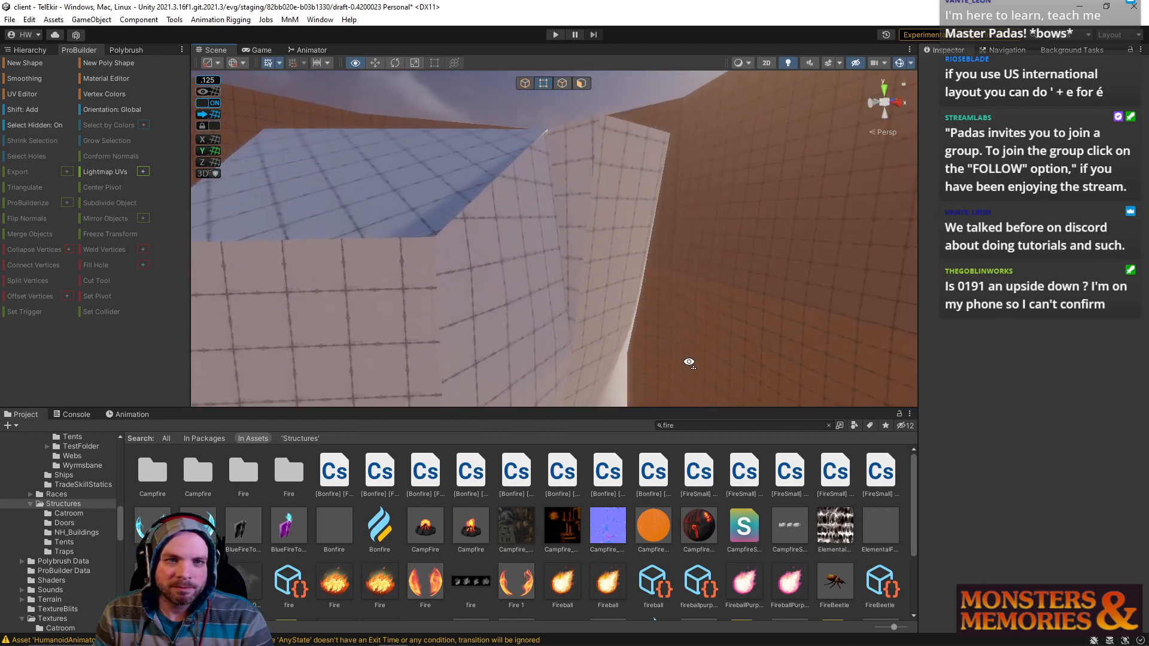
left_click(562, 172)
right_click_drag(561, 173, 544, 150)
left_click(582, 84)
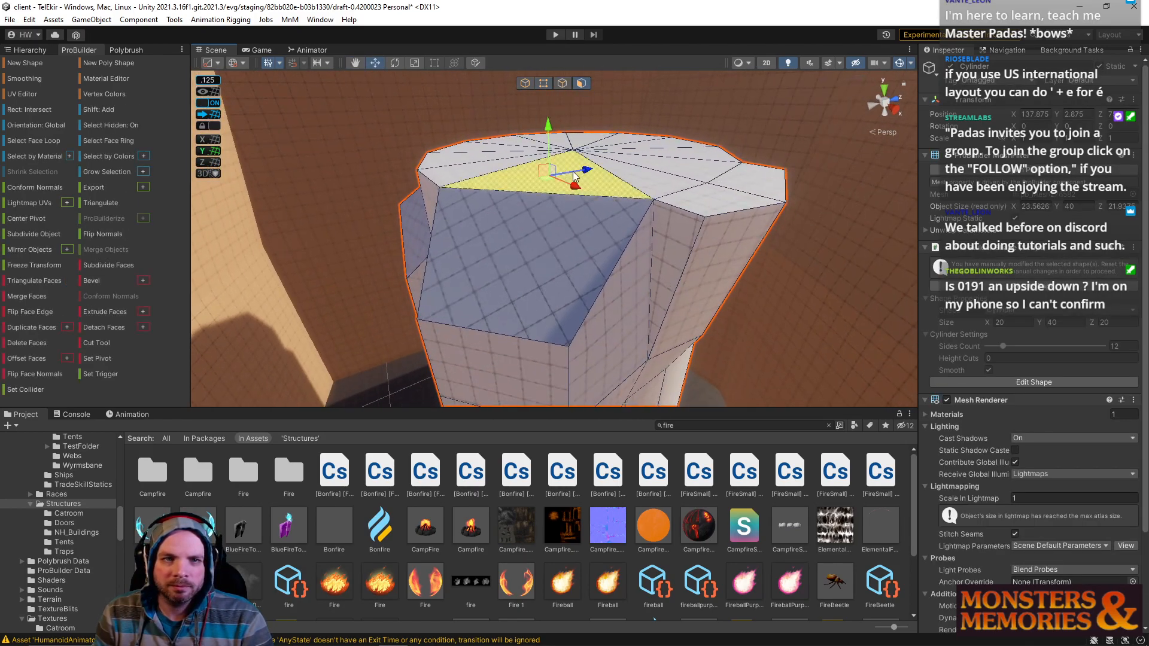
left_click(578, 179)
left_click(518, 200, "shift")
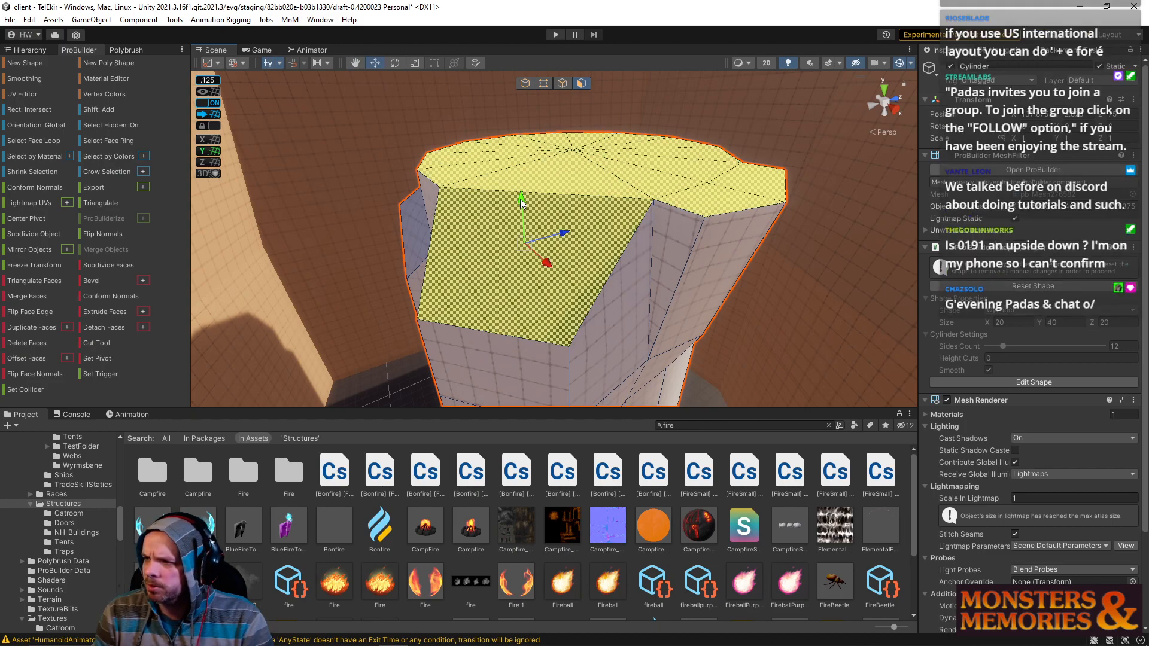
left_click_drag(523, 199, 523, 178)
Step: Compare the raised rim with the reference painting of the thatched tower
key("w")
key("a")
right_click_drag(513, 175, 513, 146)
left_click(561, 83)
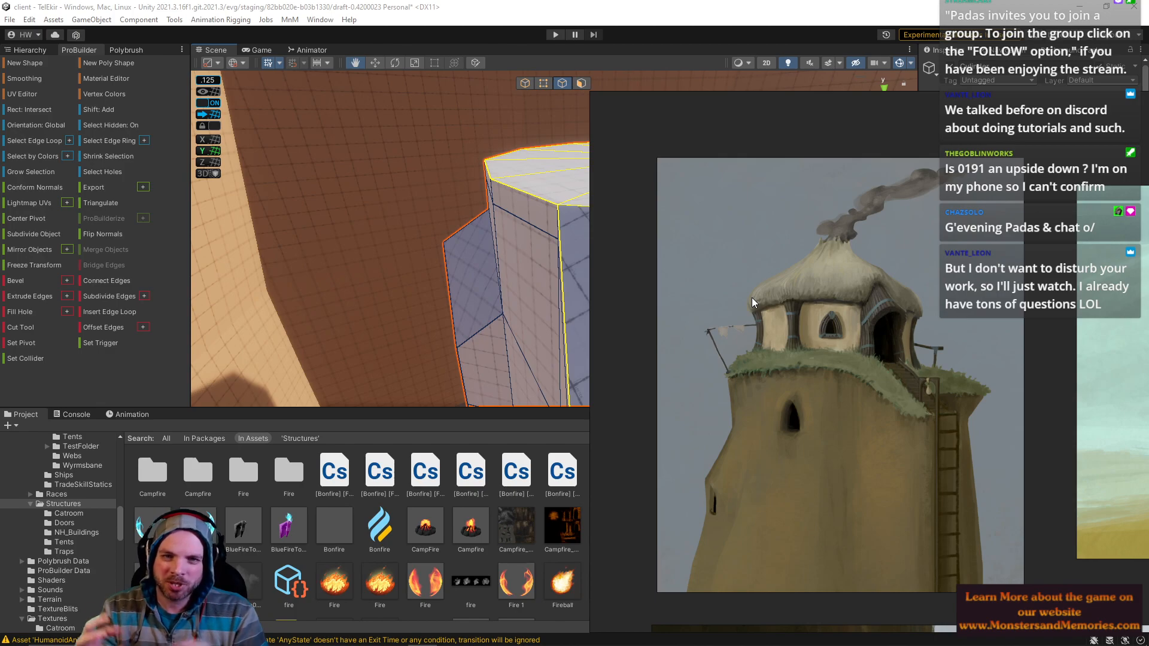
right_click_drag(796, 108, 1148, 152)
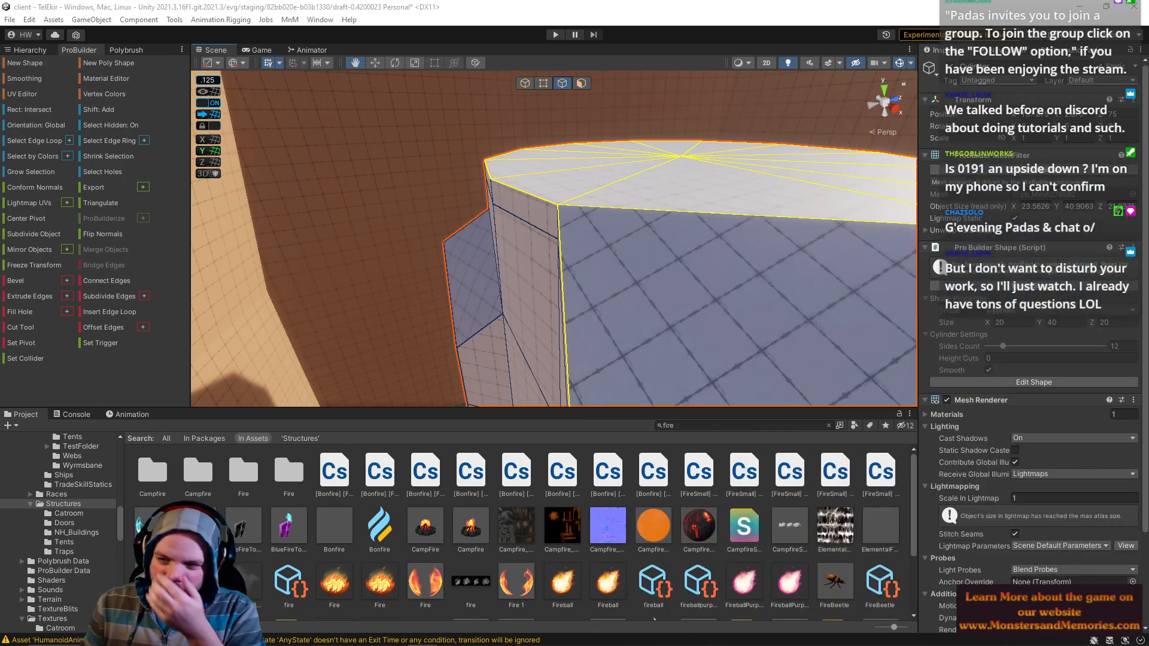
right_click_drag(609, 238, 603, 219)
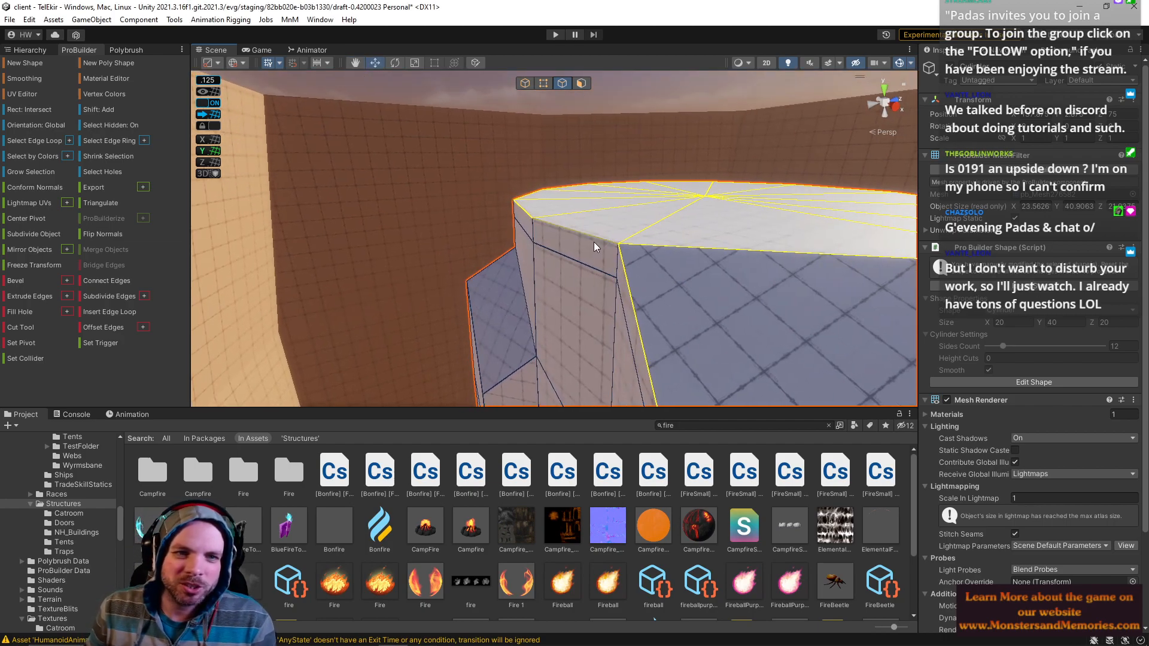
Step: Scale the tower's connected top faces inward so that the raised rim gets a sloping bevel
left_click(593, 241)
left_click(527, 207, "shift")
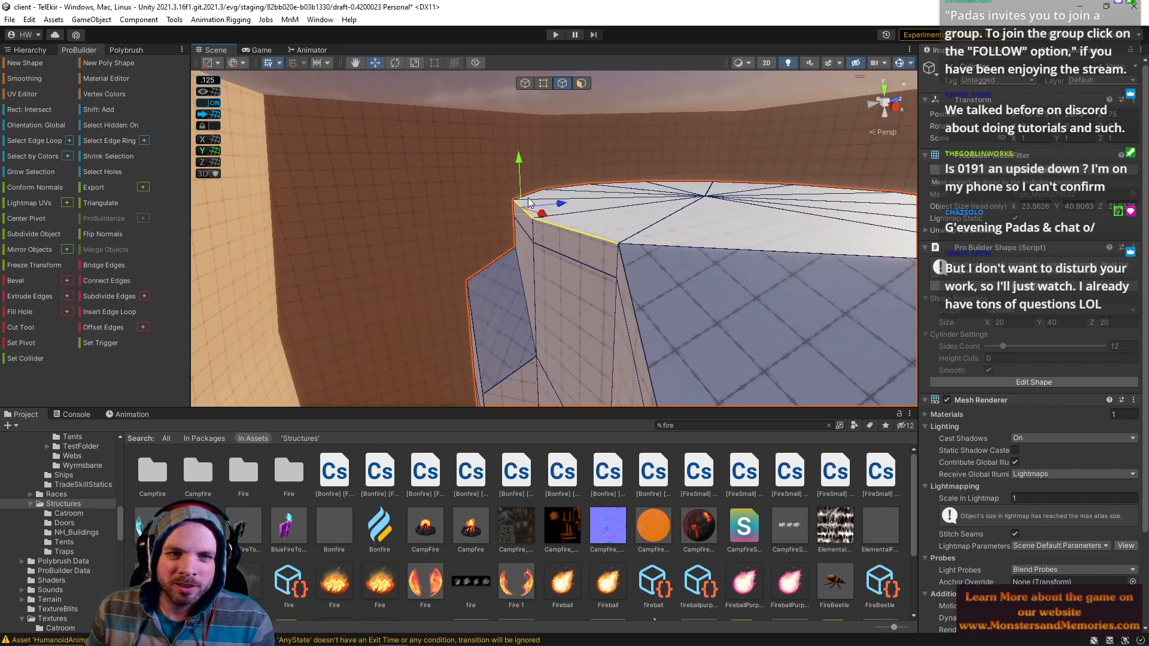
left_click(582, 84)
left_click(631, 213)
key("alt+g")
right_click_drag(636, 213, 495, 187)
key("d")
key("r")
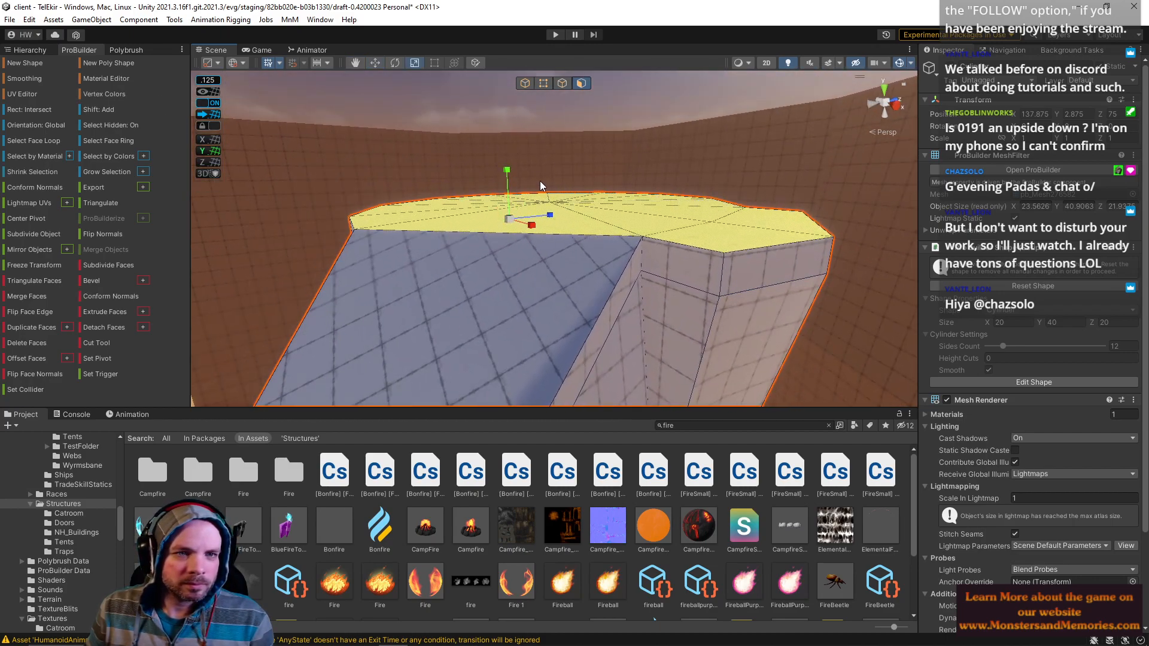
left_click(238, 63)
left_click(217, 63)
left_click(225, 77)
left_click_drag(563, 200, 575, 151)
Step: Move single edges of the bevelled top rim vertically, raising one slightly for an uneven outline
left_click(562, 83)
left_click(501, 183)
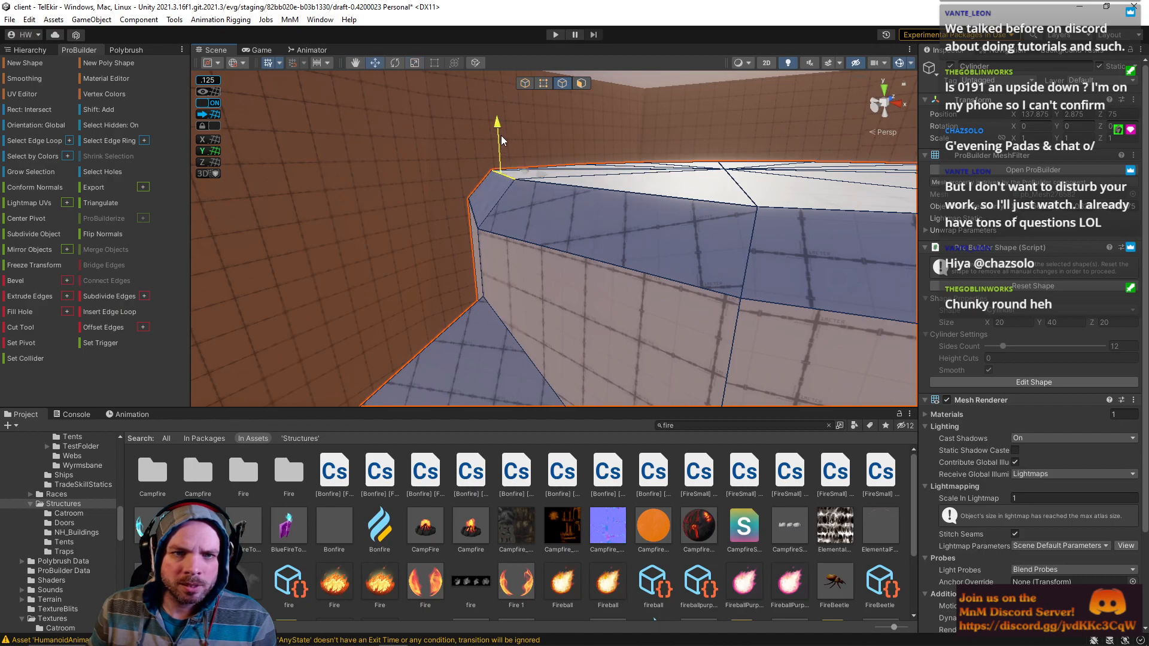
left_click_drag(504, 130, 683, 227, "alt")
scroll(750, 227, "down", 4)
left_click(677, 232)
left_click_drag(680, 186, 680, 176)
right_click_drag(656, 192, 575, 256)
key("a")
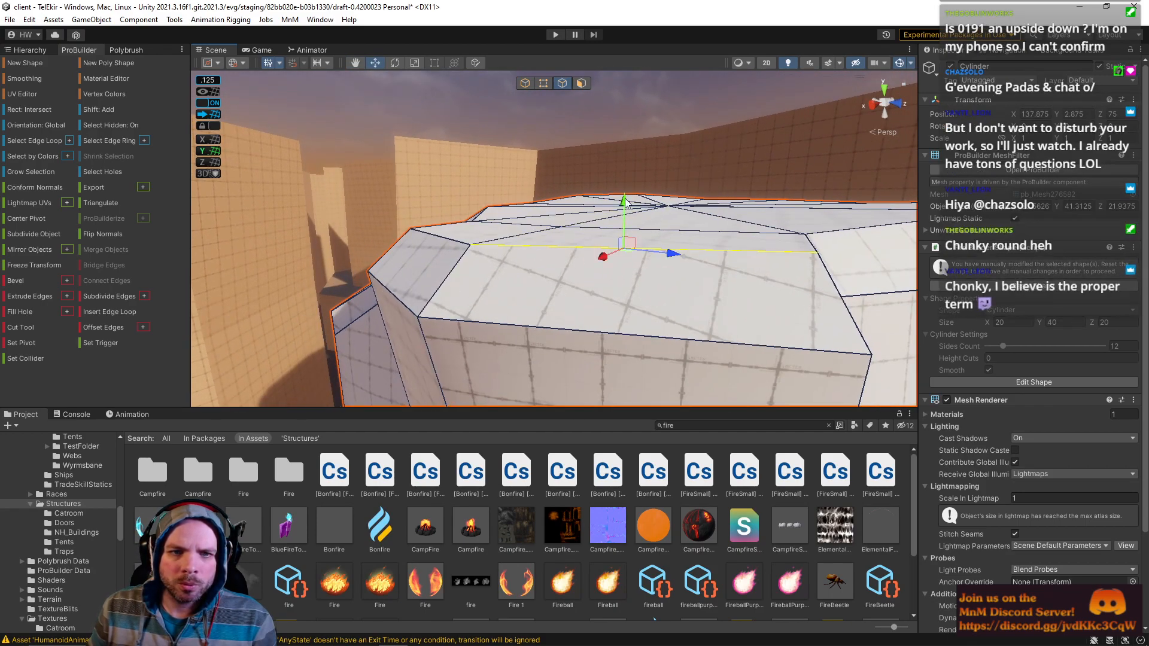
Step: Adjust the height of the top rim vertex at the corner beside the large sloped face
left_click(441, 226)
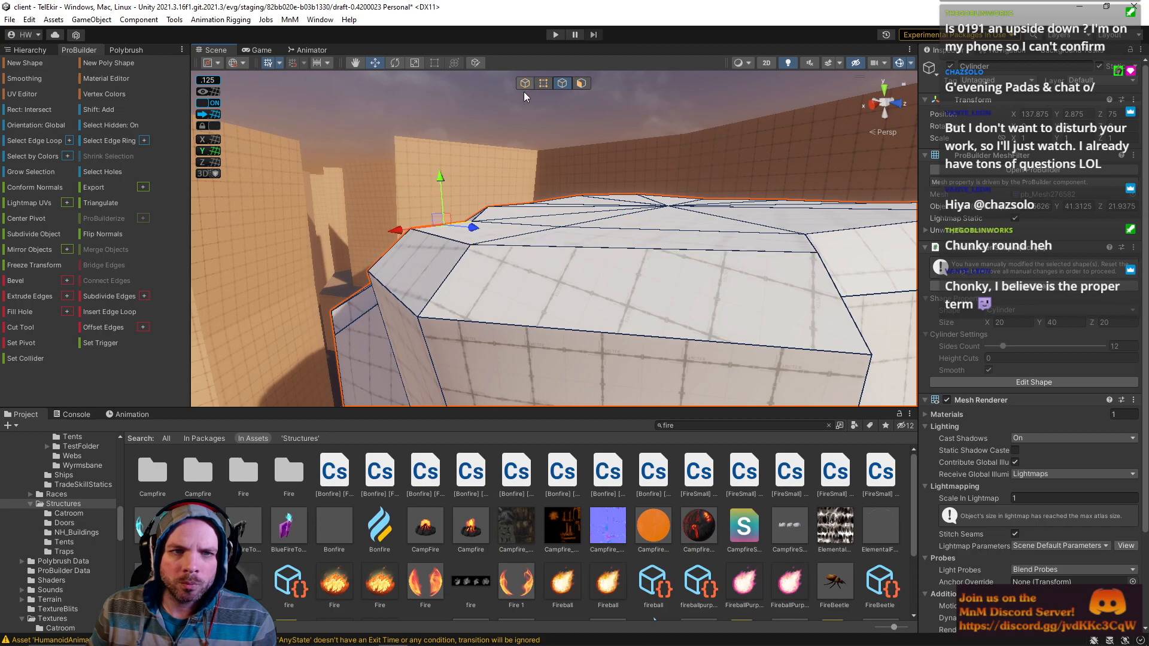
left_click(543, 83)
left_click(411, 234)
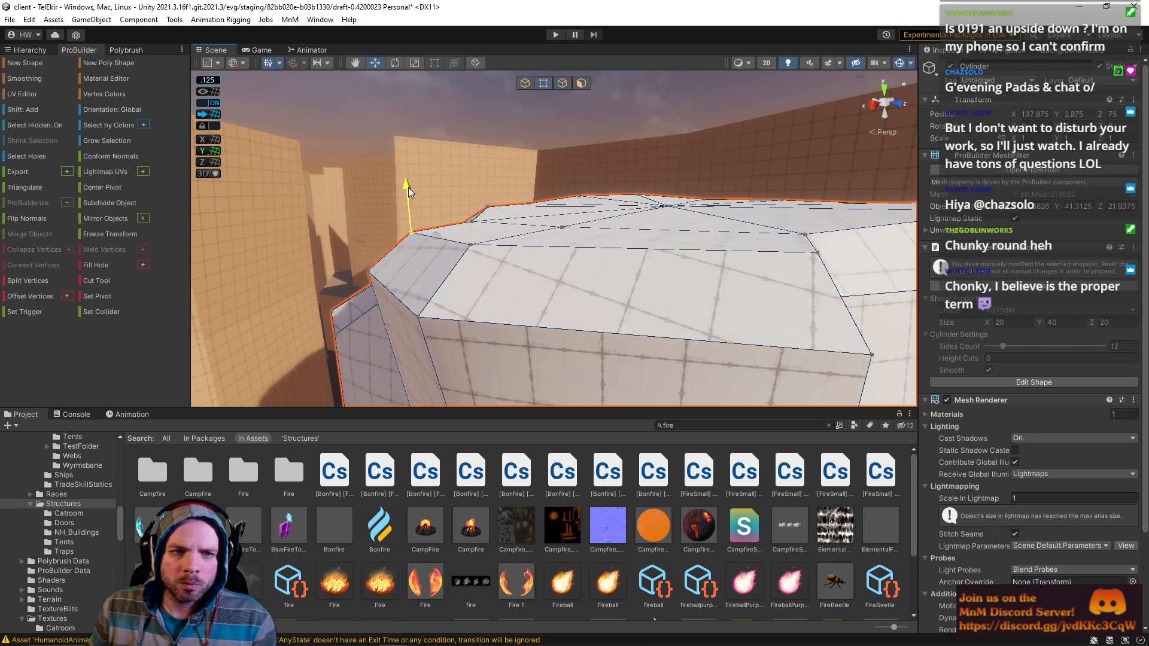
key("f")
right_click_drag(540, 199, 666, 175)
left_click_drag(599, 109, 593, 119)
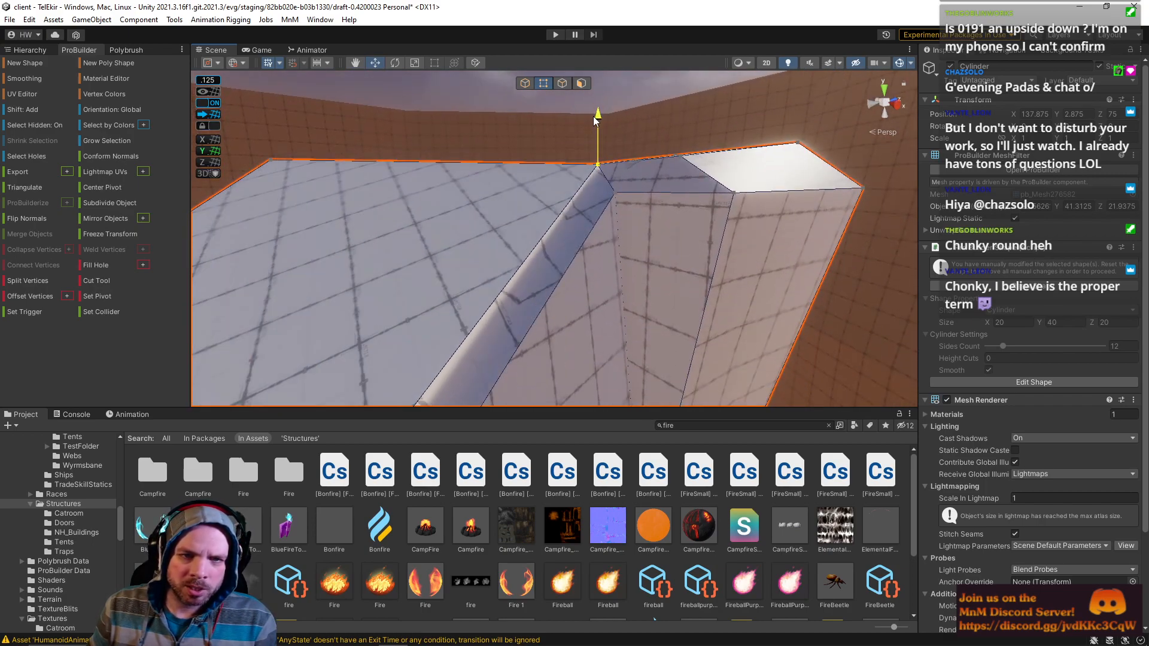
Step: Lower the outer bevel vertex of the rim above the side ledge slightly
right_click_drag(667, 132, 664, 151)
left_click(581, 181)
left_click(526, 188)
right_click_drag(525, 189, 496, 183)
left_click(514, 229)
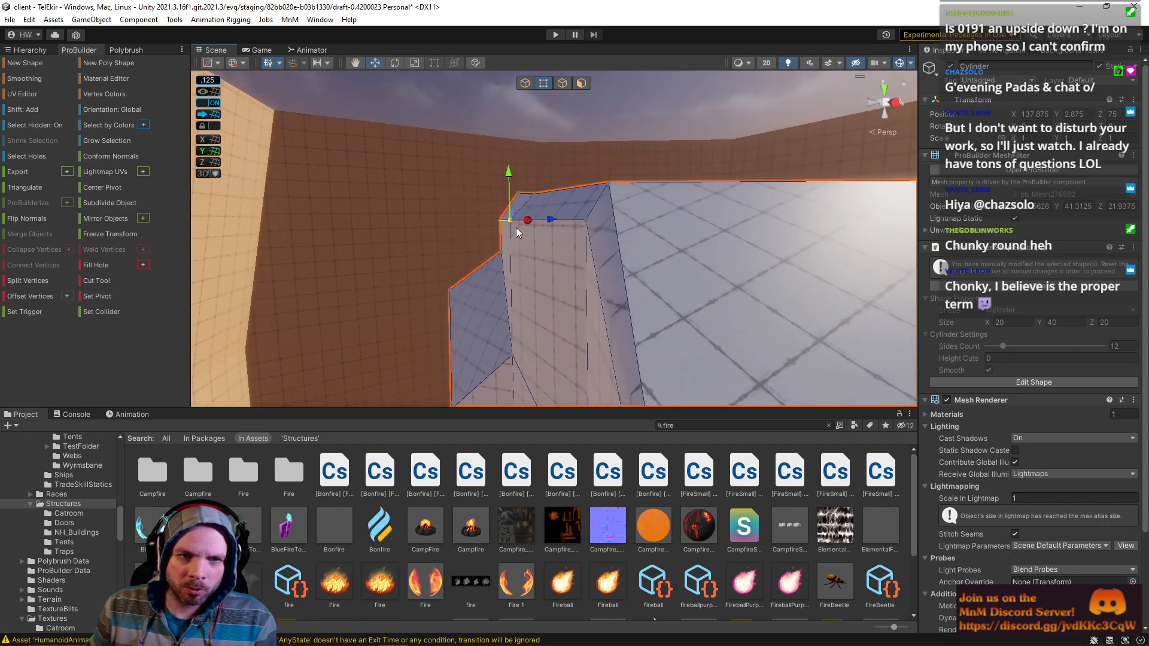
left_click_drag(509, 181, 510, 190)
Step: Lower the neighbouring outer rim vertex slightly and shift it sideways along the wall
left_click(585, 225)
right_click_drag(477, 159, 783, 204)
left_click_drag(559, 167, 559, 176)
right_click_drag(560, 176, 414, 174)
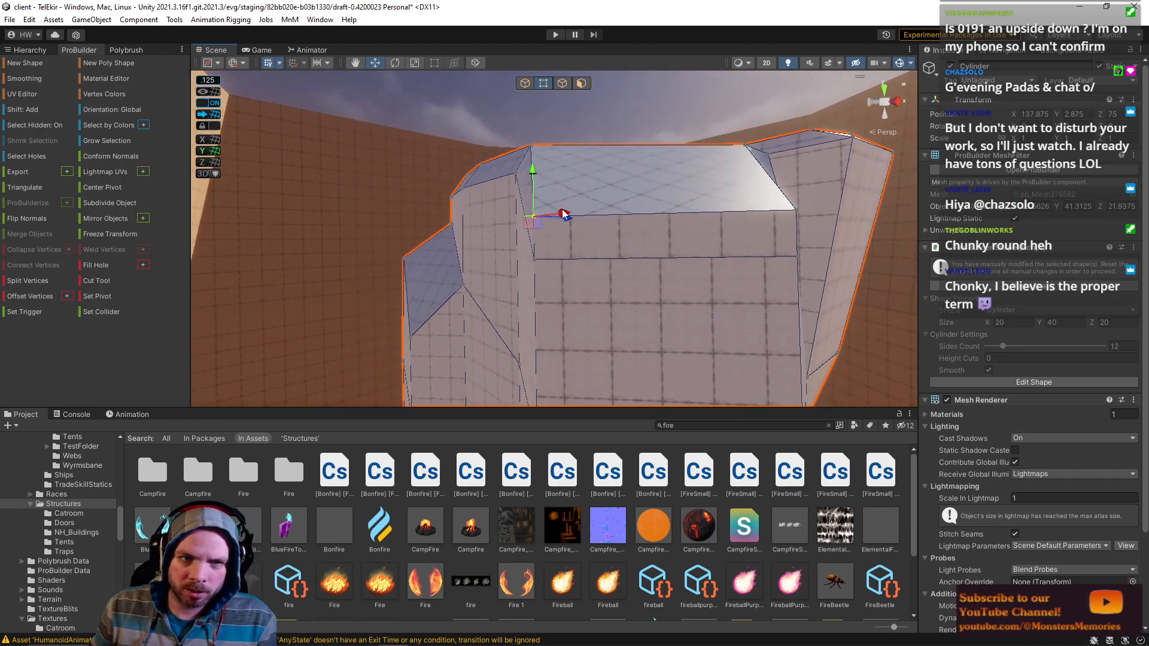
left_click_drag(568, 219, 577, 219)
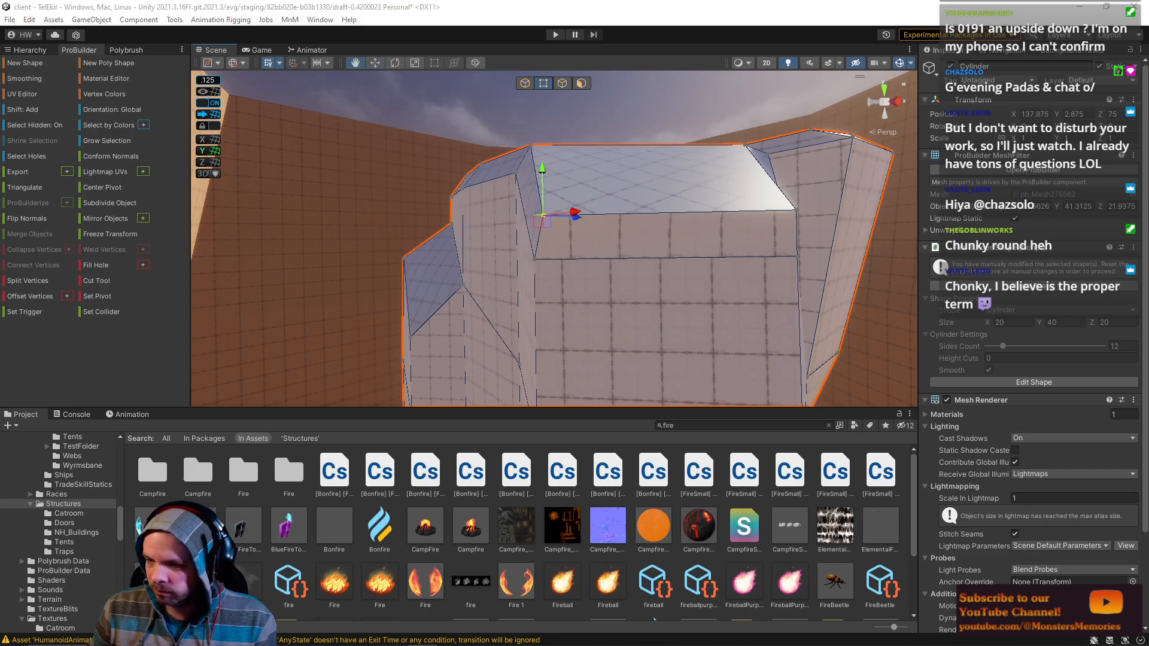
Step: Shift an outer rim vertex sideways on the far side of the tower to vary the bevel
key("d")
right_click_drag(677, 271, 640, 253)
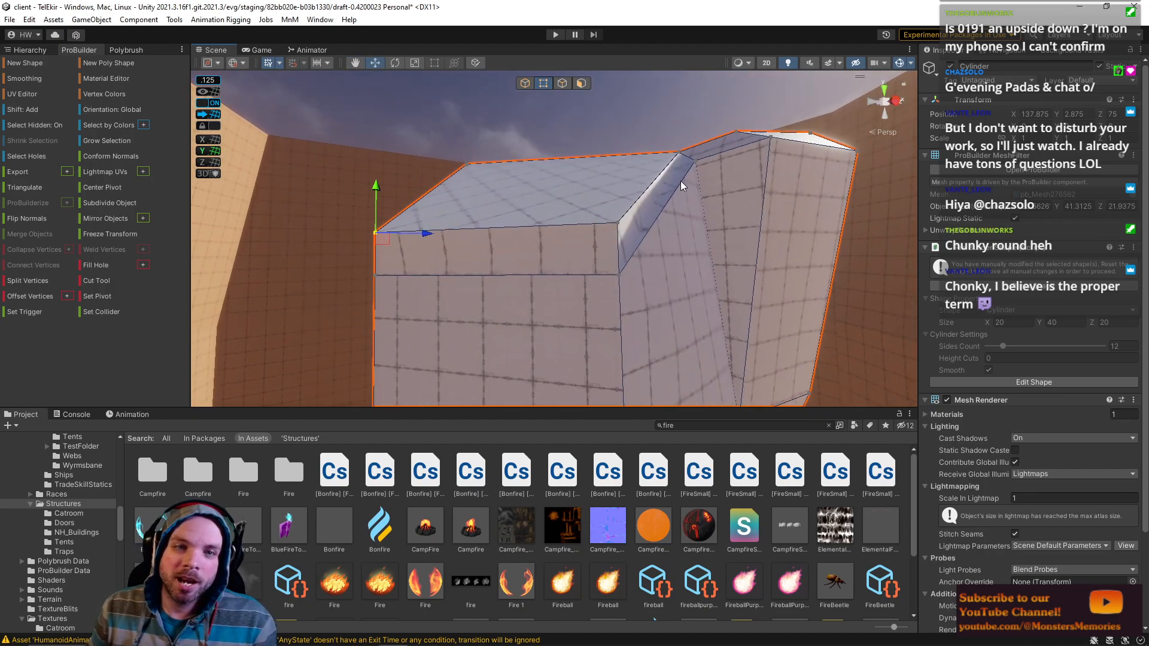
left_click(691, 173)
right_click_drag(694, 144, 556, 224)
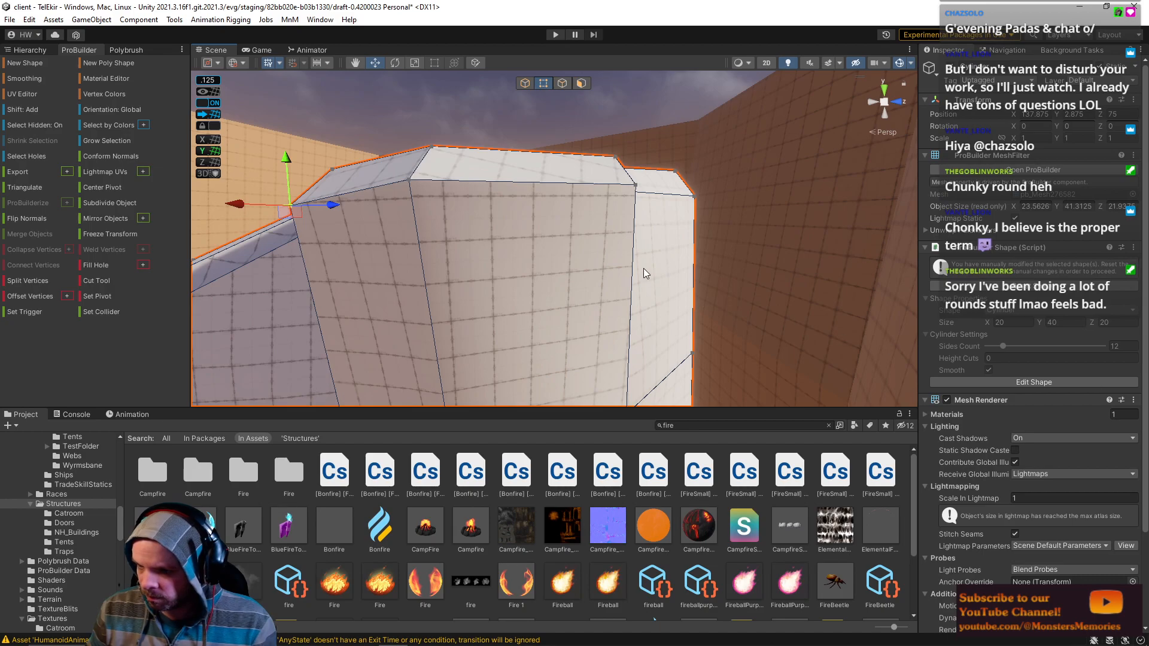
right_click_drag(709, 279, 646, 277)
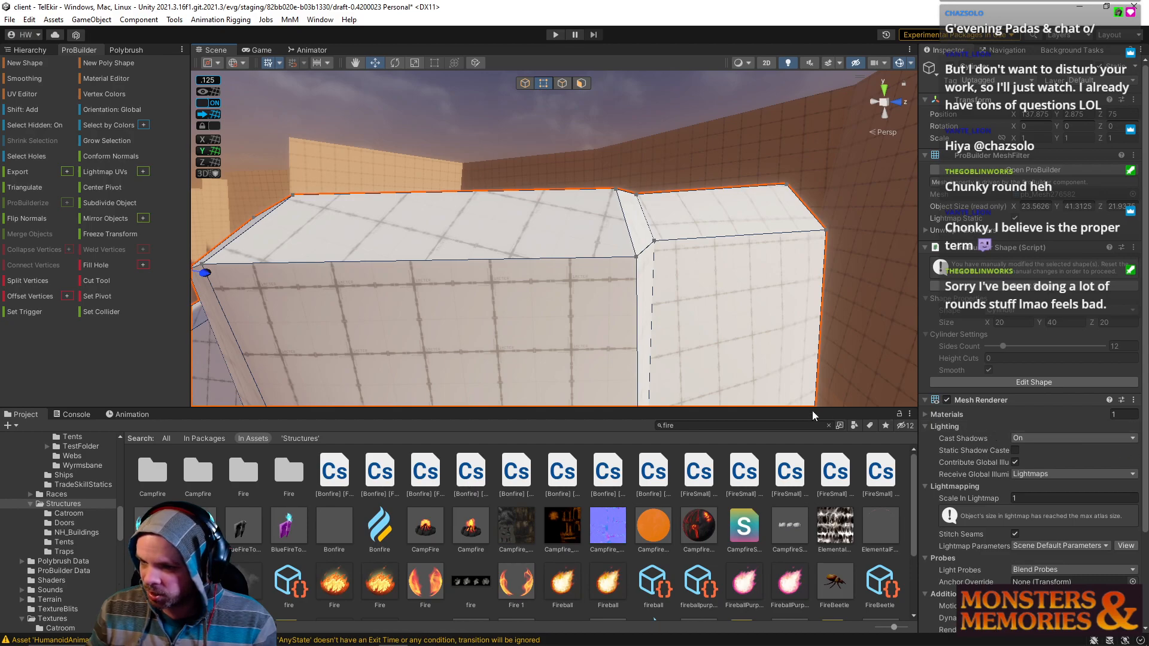
right_click_drag(714, 312, 641, 258)
mouse_move(596, 228)
right_mouse_down()
mouse_move(586, 252)
mouse_move(599, 223)
right_mouse_up()
left_click_drag(608, 220, 594, 219)
left_click(612, 210)
right_click_drag(723, 209, 623, 202)
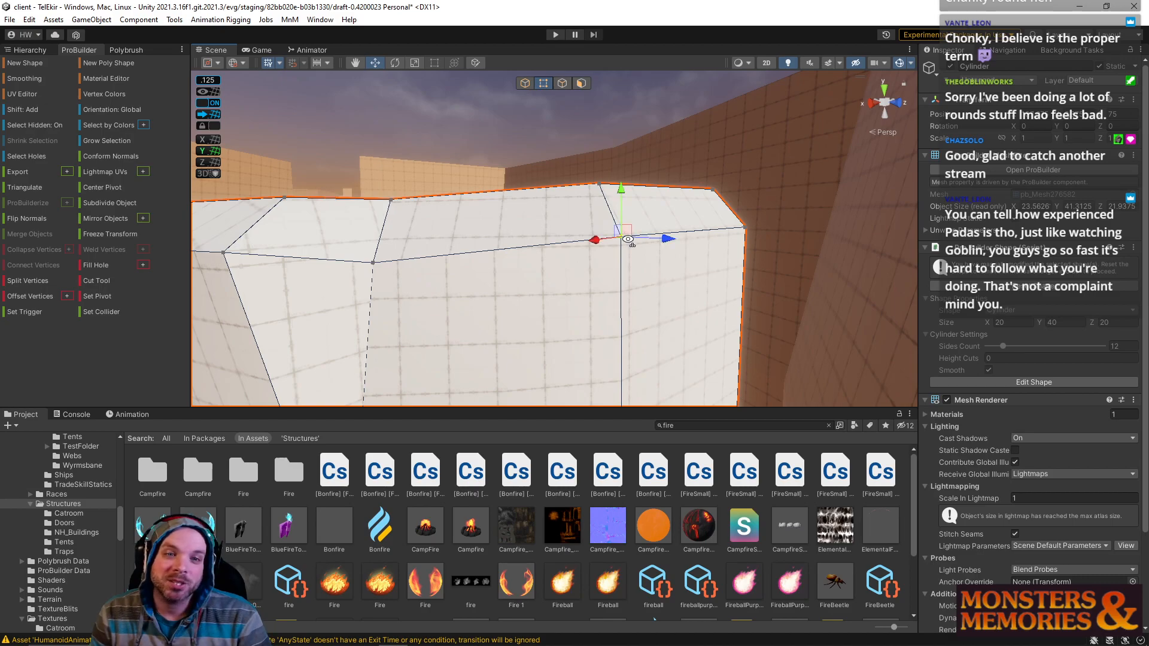
Step: Lower one more vertex of the top rim to break up its level outline
right_click_drag(657, 240, 666, 188)
mouse_move(682, 150)
right_mouse_down()
mouse_move(582, 182)
mouse_move(401, 207)
mouse_move(691, 162)
right_mouse_up()
left_click(716, 156)
left_click_drag(720, 111, 720, 132)
Step: Shift the pair of stacked rim vertices at the narrow wall's upper corner sideways
right_click_drag(640, 149, 187, 257)
right_click_drag(600, 169, 512, 193)
left_click(545, 120)
left_click(549, 97, "shift")
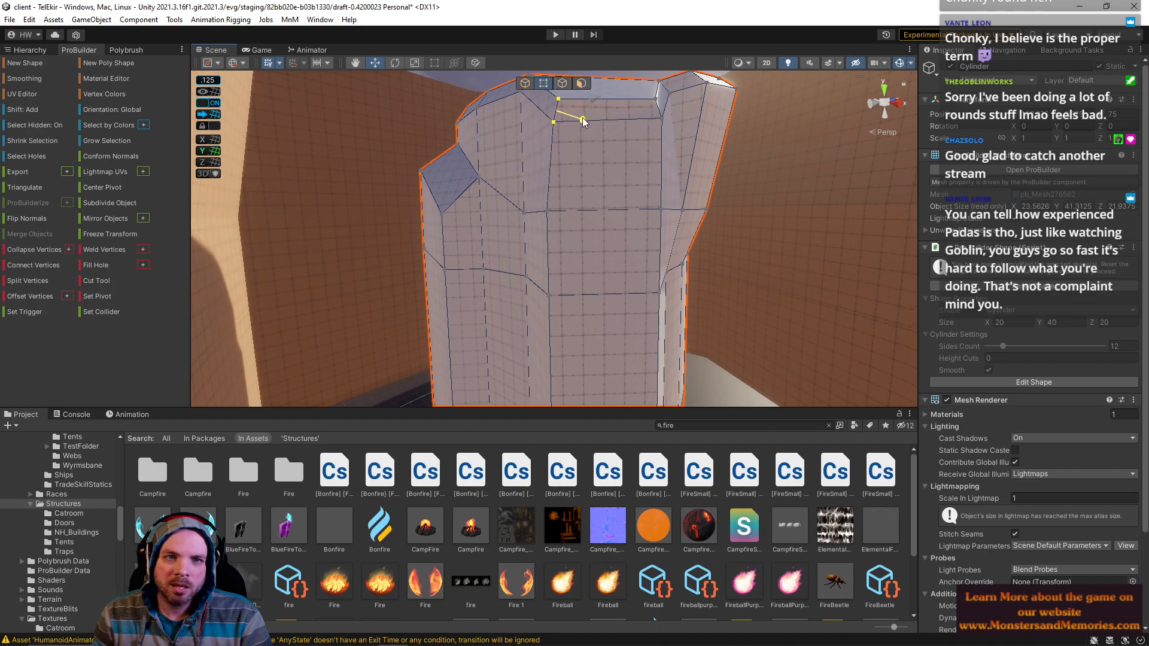
right_click_drag(573, 119, 536, 210)
Step: Shift two adjacent vertices of the seam below the overhang sideways along the red axis
left_click(541, 298)
key("q")
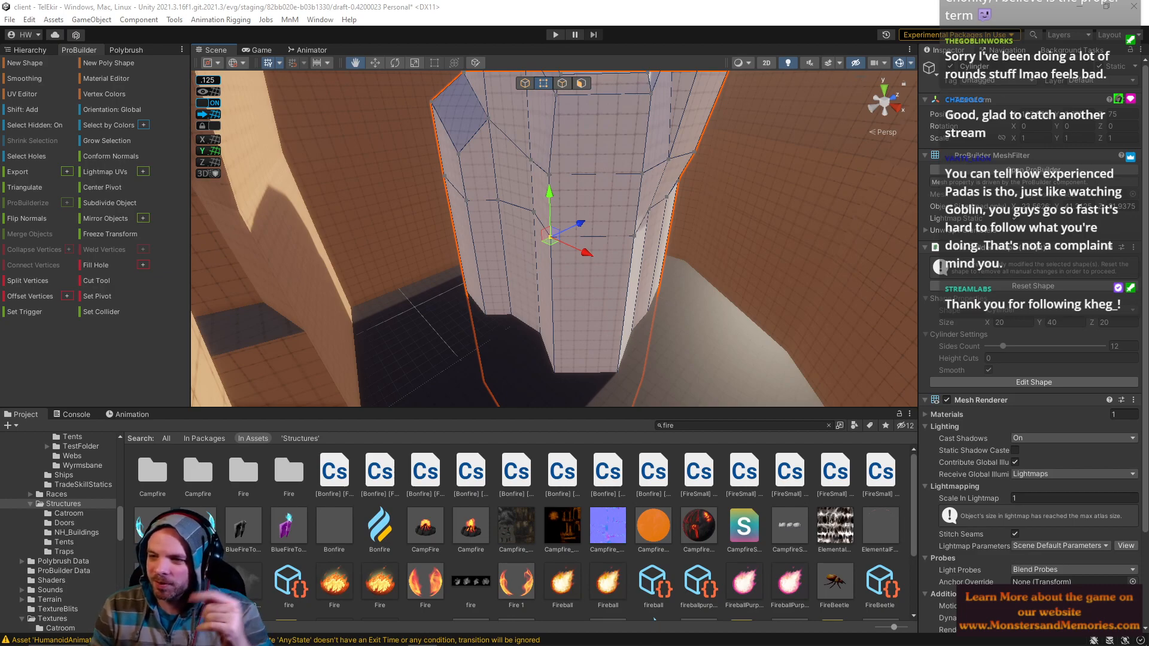
left_click_drag(651, 340, 653, 176, "alt")
key("q")
right_click_drag(602, 257, 602, 272)
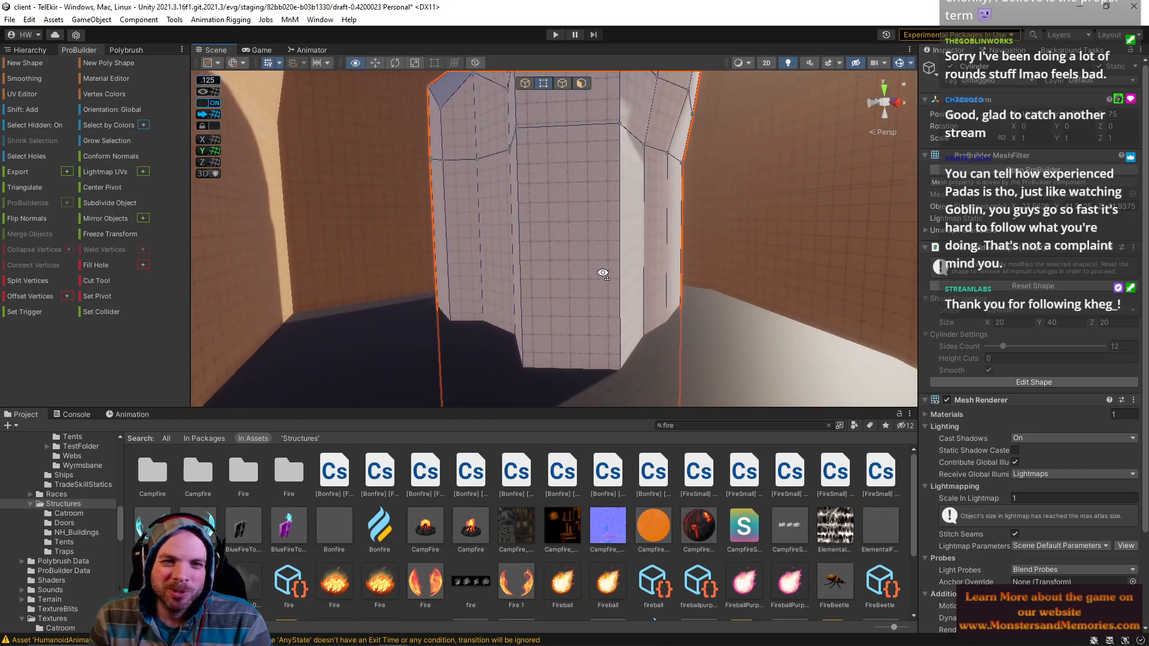
left_click_drag(542, 155, 651, 182, "alt")
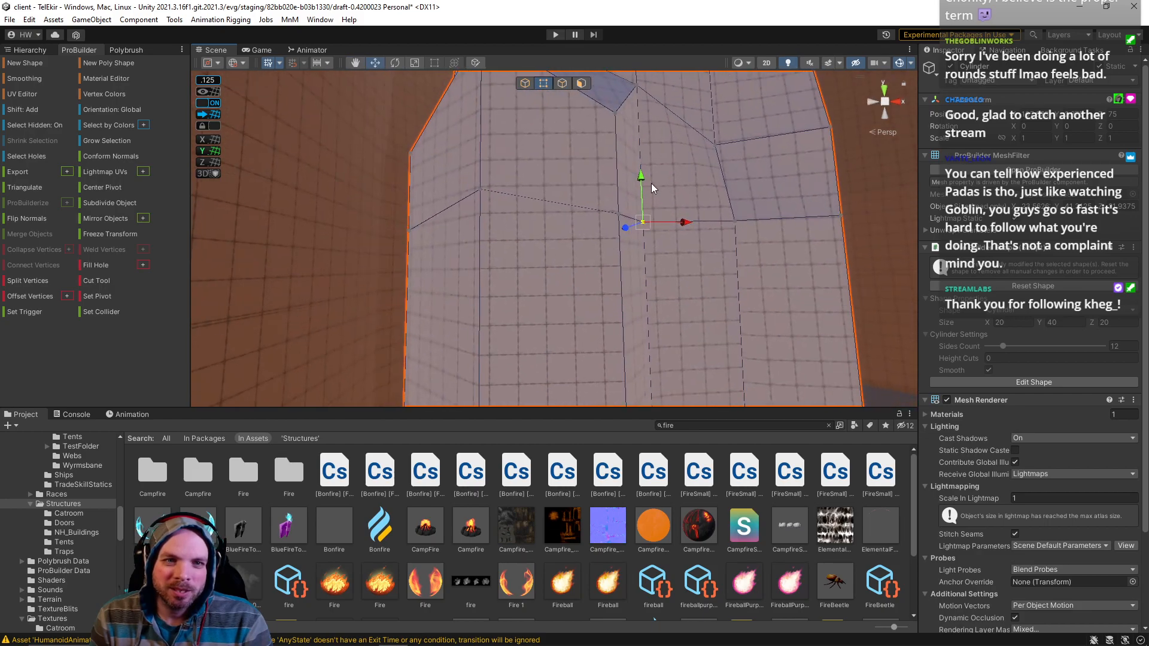
left_click(617, 215, "shift")
left_click_drag(672, 222, 699, 227)
Step: Shift the pair of base vertices below those seam vertices sideways along the red axis
left_click_drag(628, 263, 666, 418, "alt")
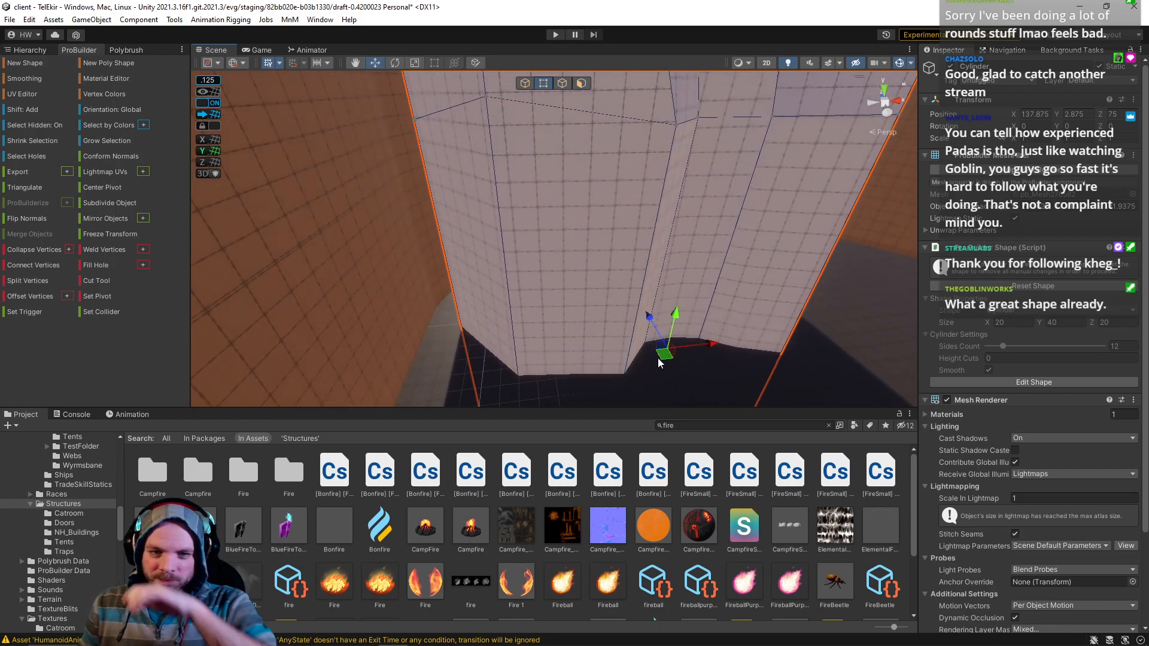
left_click_drag(708, 356, 633, 422, "alt")
left_click_drag(586, 322, 645, 408)
right_click_drag(659, 363, 667, 299)
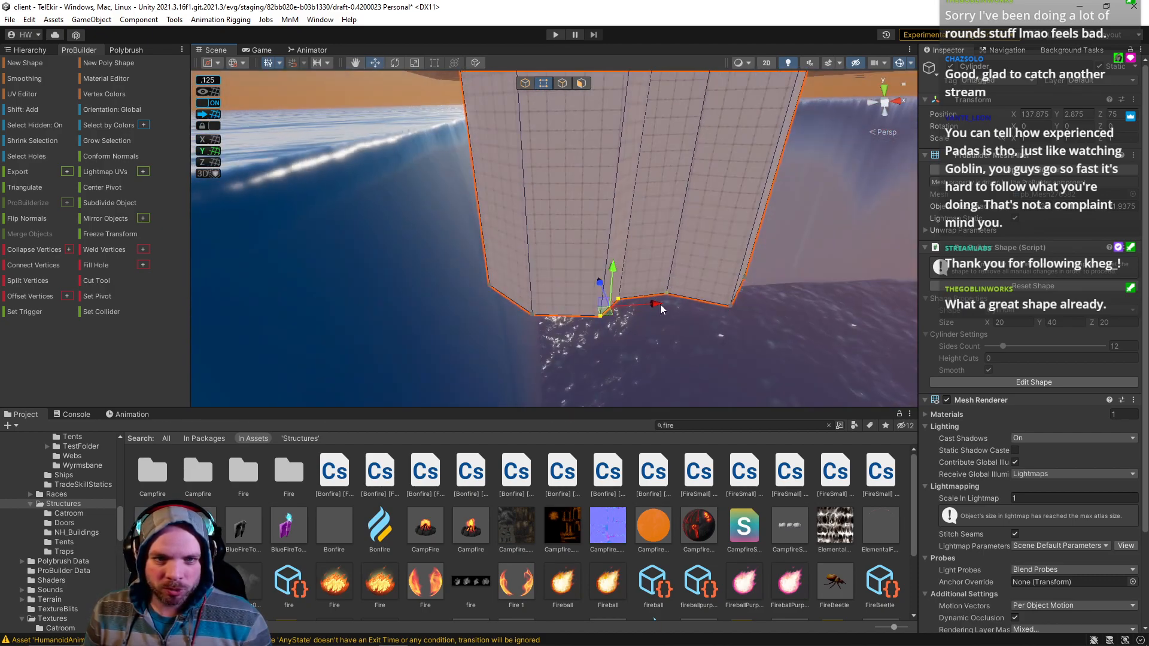
left_click_drag(648, 308, 729, 293)
Step: Reposition two neighbouring base vertices on the underside to make the tower's footprint more irregular
left_click(668, 294)
right_click_drag(739, 294, 762, 259)
left_click_drag(736, 289, 698, 276)
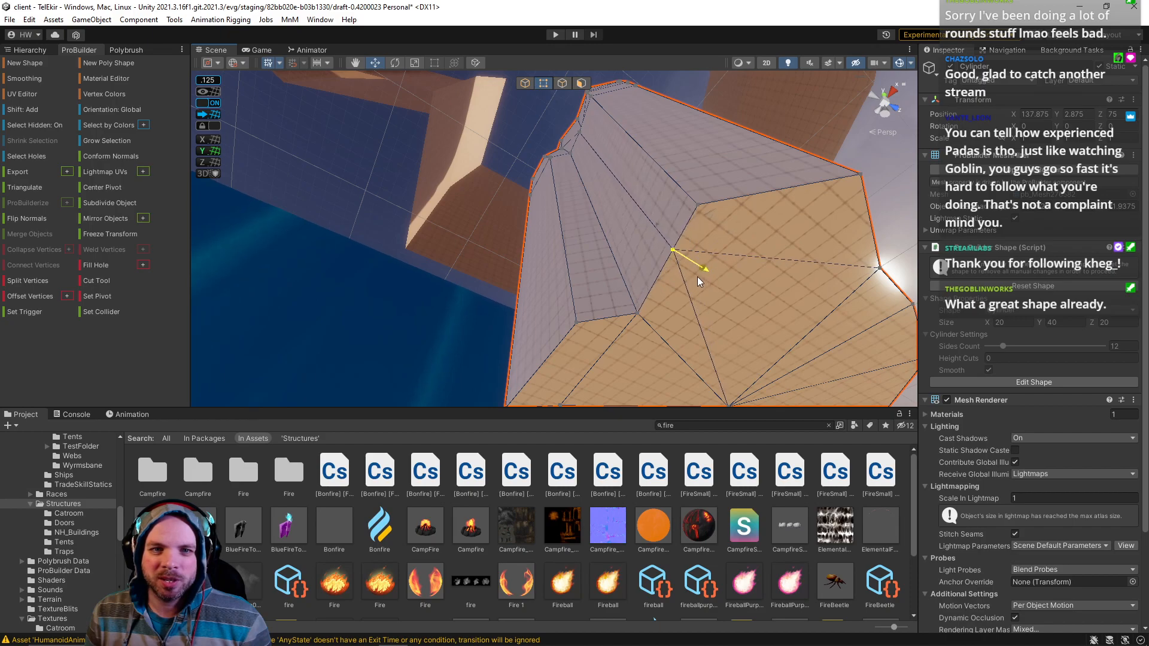
left_click(641, 322)
left_click_drag(674, 332, 671, 266)
left_click_drag(671, 316, 663, 310)
left_click(576, 323)
right_click_drag(595, 299, 590, 324)
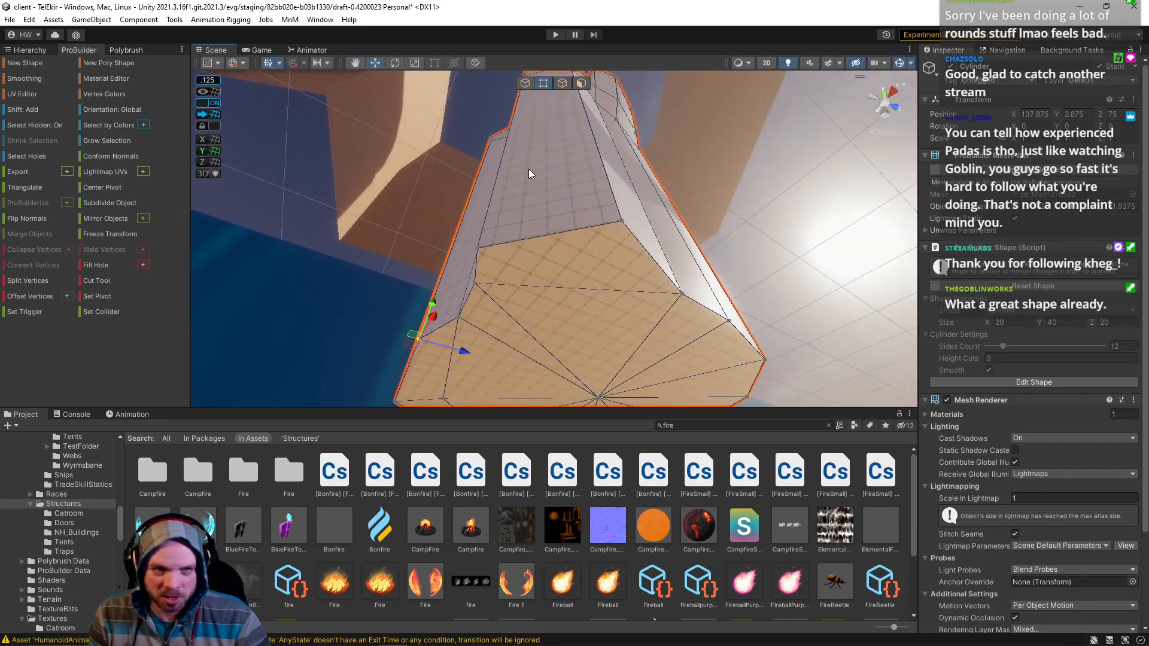
Step: Delete the faces that cap the tower's underside
left_click(586, 82)
left_click(602, 257)
key("super")
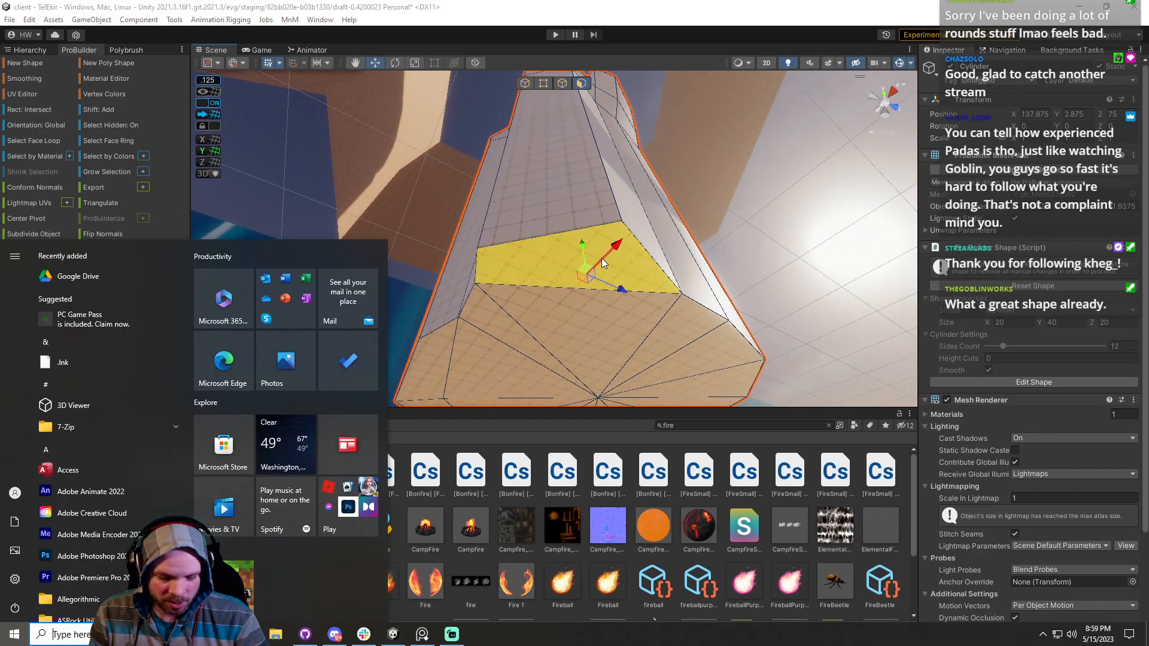
right_click_drag(605, 348, 605, 363)
left_click_drag(600, 348, 607, 359, "shift")
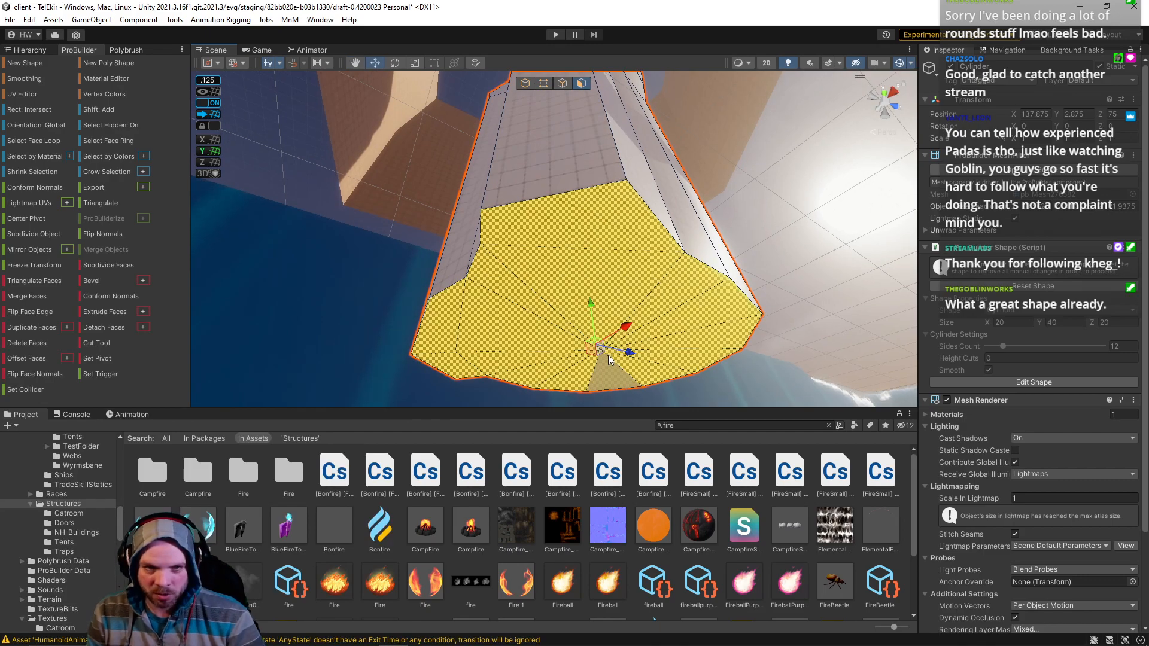
key("BackSpace")
Step: Lower one vertex of the seam below the overhang and select it together with its two neighbours
right_click_drag(610, 272, 558, 74)
left_click(543, 84)
left_click(546, 189)
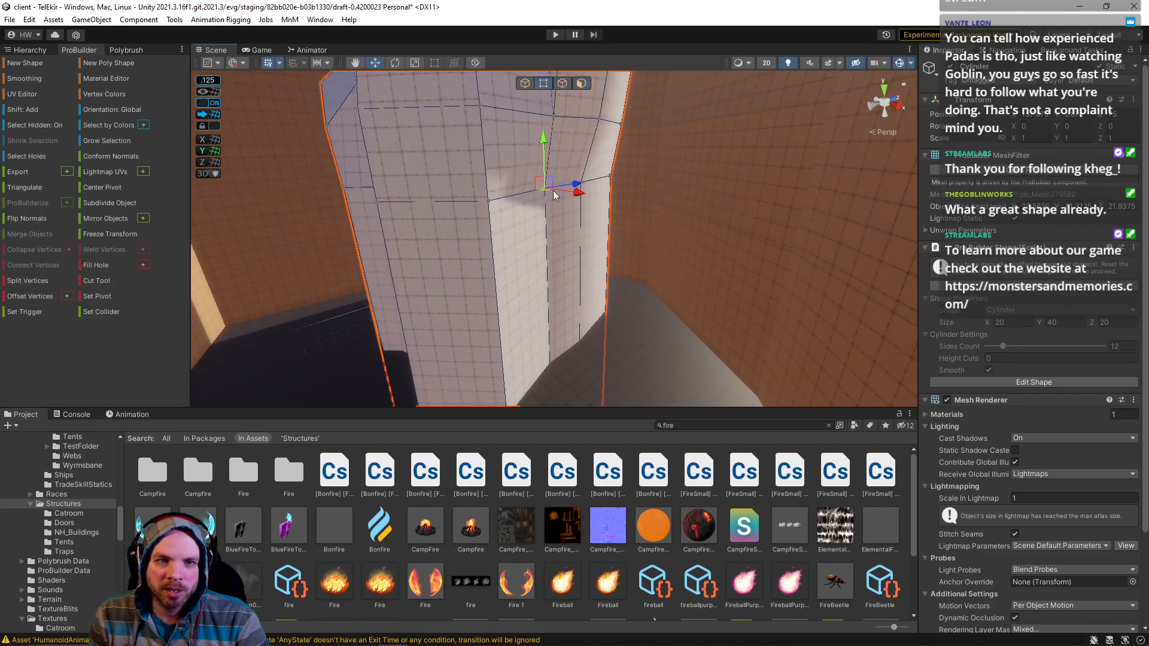
left_click_drag(543, 145, 545, 169)
left_click(586, 189, "shift")
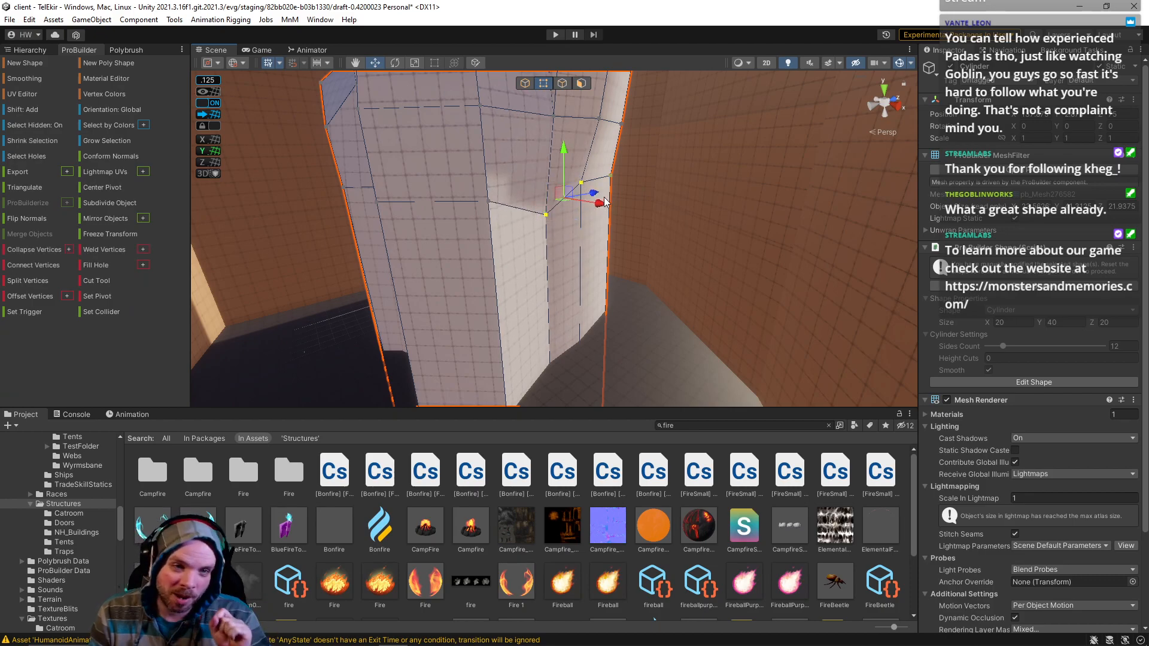
left_click(611, 189)
left_click(585, 189, "shift")
left_click(549, 214, "shift")
Step: Shift the dipping seam vertex on the tower's bright side slightly along the blue axis
left_click_drag(550, 216, 613, 213, "alt")
right_click_drag(612, 213, 601, 304)
left_click_drag(540, 273, 611, 343)
right_click_drag(611, 342, 557, 269)
left_click(609, 196)
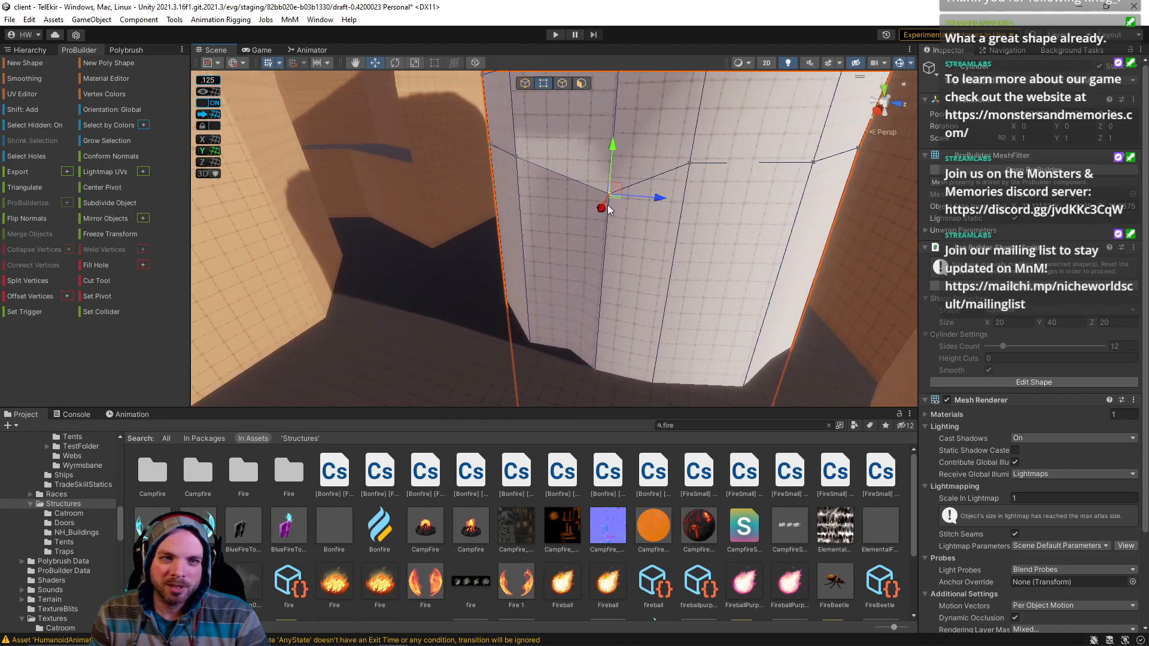
right_click_drag(607, 203, 600, 199)
left_click_drag(665, 204, 678, 206)
Step: Shift a base vertex sideways below the dipping seam vertex and select the seam vertex again
right_click_drag(681, 209, 613, 340)
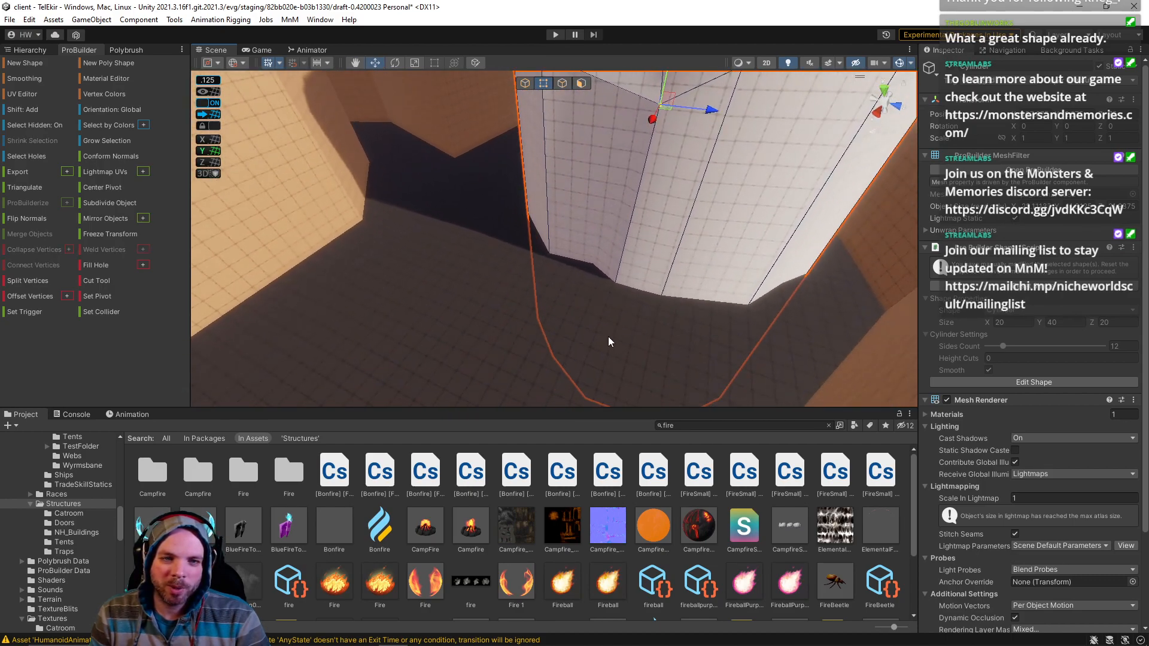
left_click_drag(590, 394, 591, 400)
right_click_drag(593, 397, 606, 419)
left_click_drag(642, 363, 626, 361)
left_click_drag(566, 339, 566, 340)
right_click_drag(566, 340, 619, 193)
left_click(578, 237)
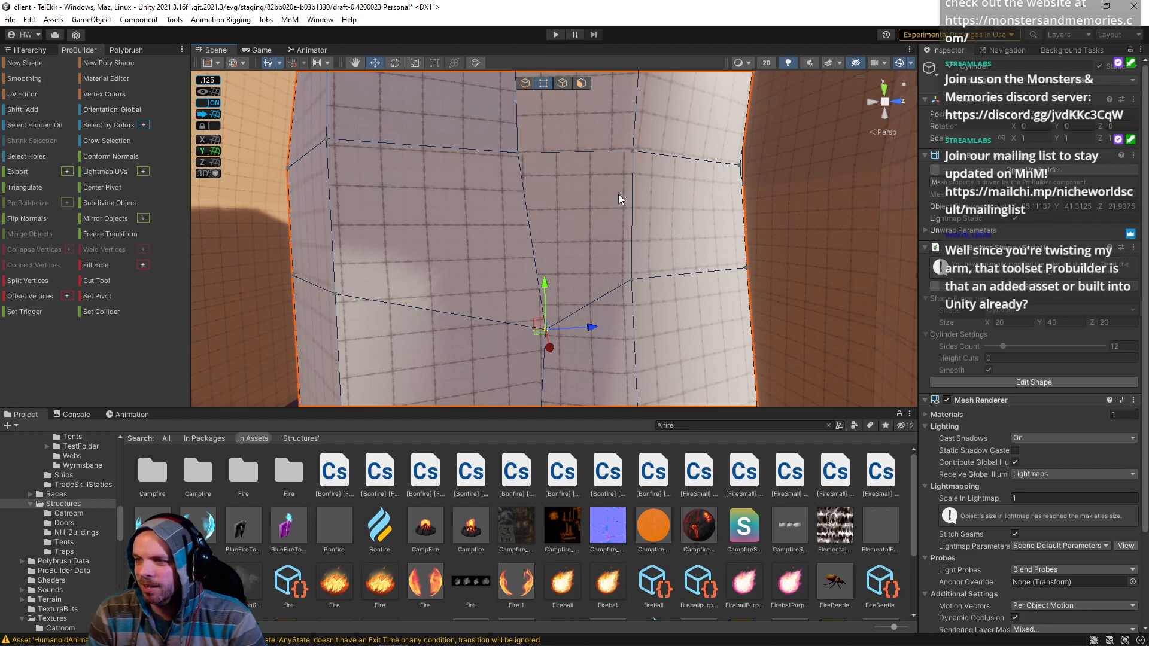
Step: Switch to the reference board and examine the thatched tower and the cliff city painting for wall shapes and proportions
right_click_drag(1148, 269, 108, 282)
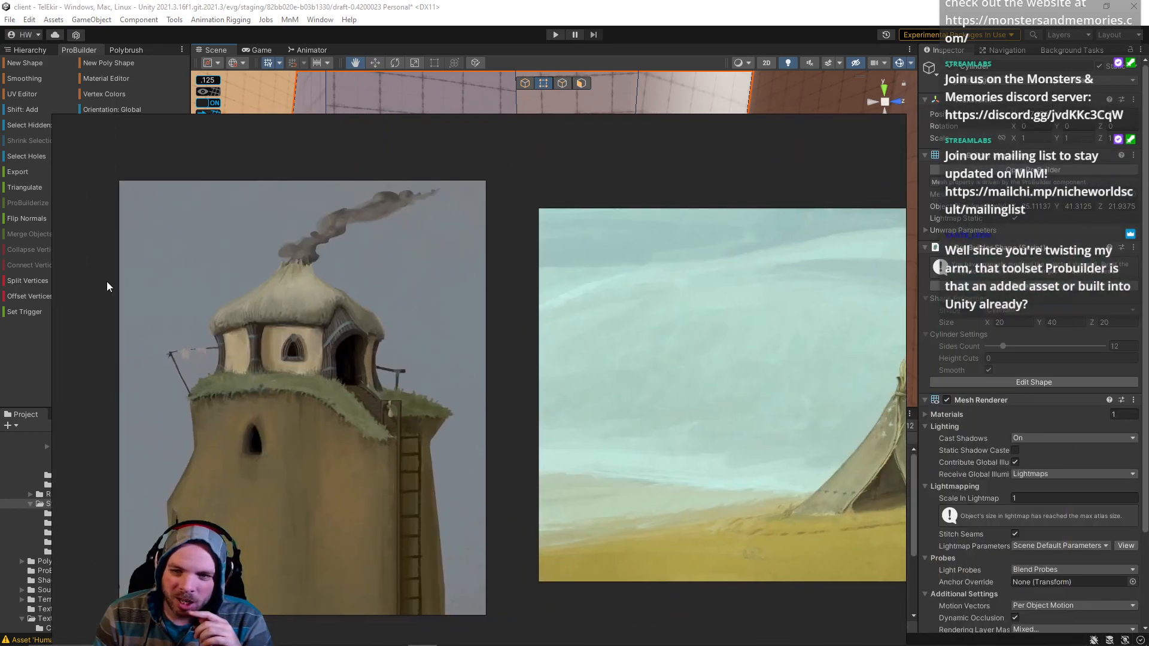
scroll(862, 466, "down", 3)
right_click_drag(849, 448, 764, 408)
middle_click_drag(739, 439, 631, 449)
scroll(680, 427, "up", 2)
right_click_drag(410, 210, 511, 190)
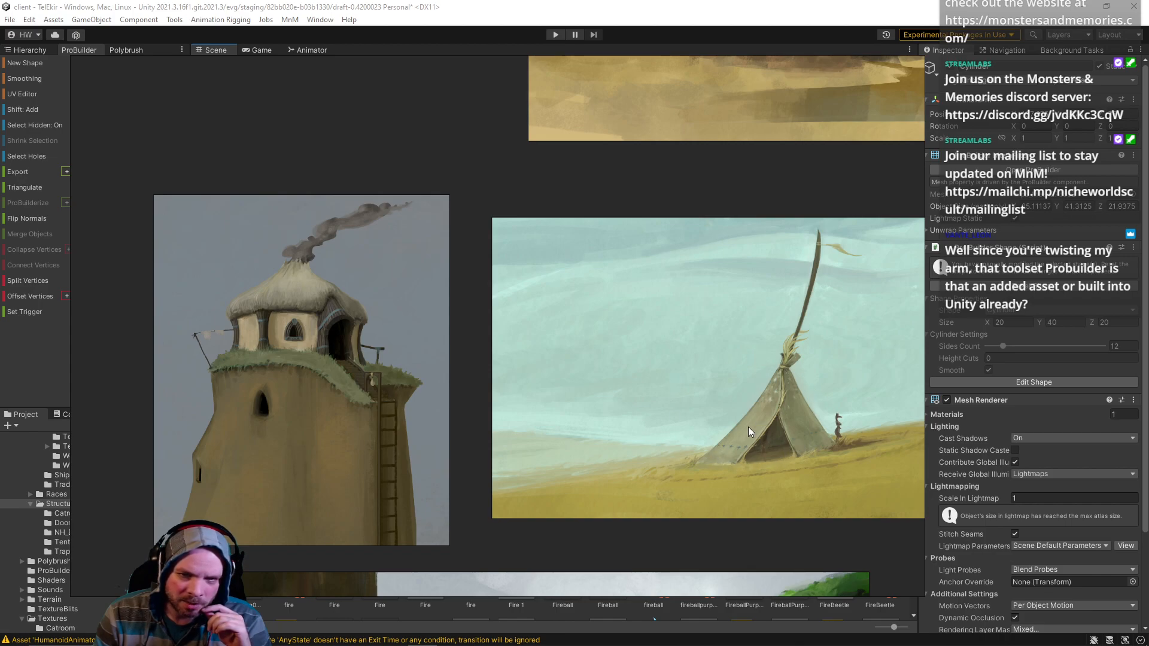
scroll(777, 449, "down", 2)
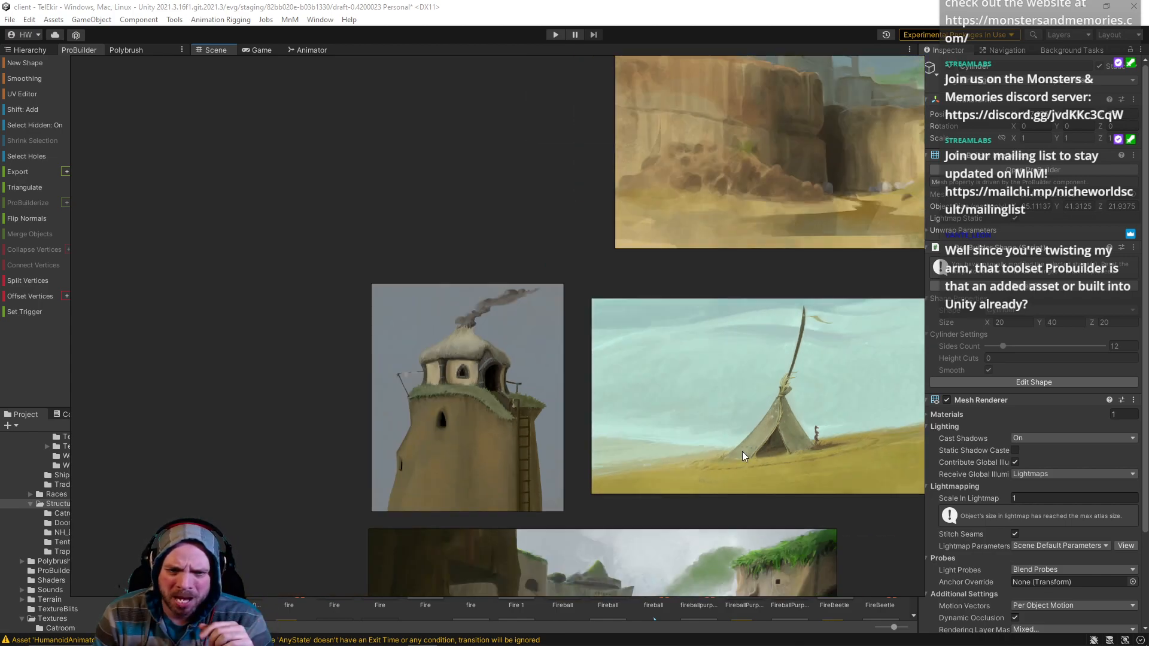
scroll(716, 483, "down", 3)
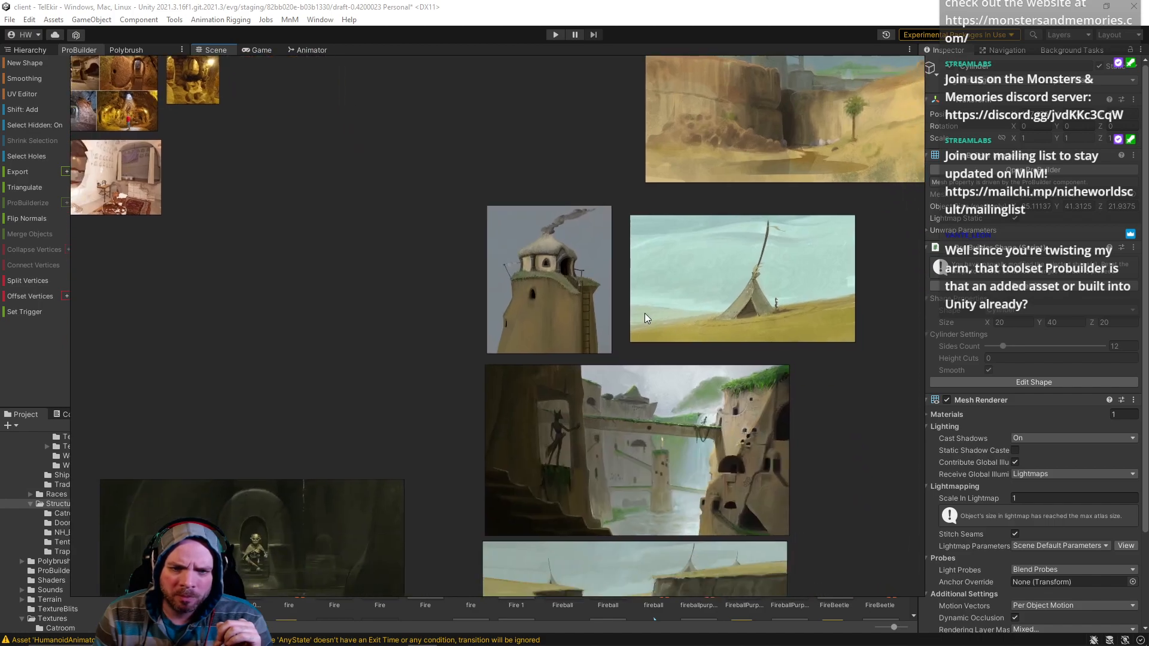
scroll(791, 501, "up", 5)
scroll(791, 500, "up", 4)
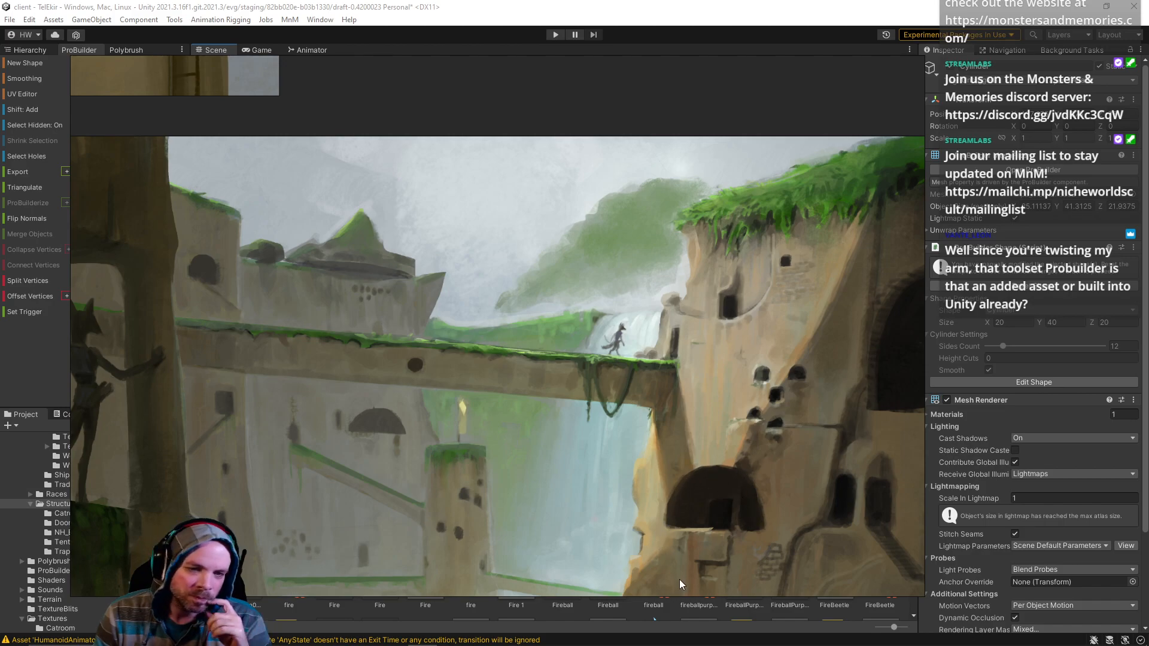
scroll(654, 462, "down", 2)
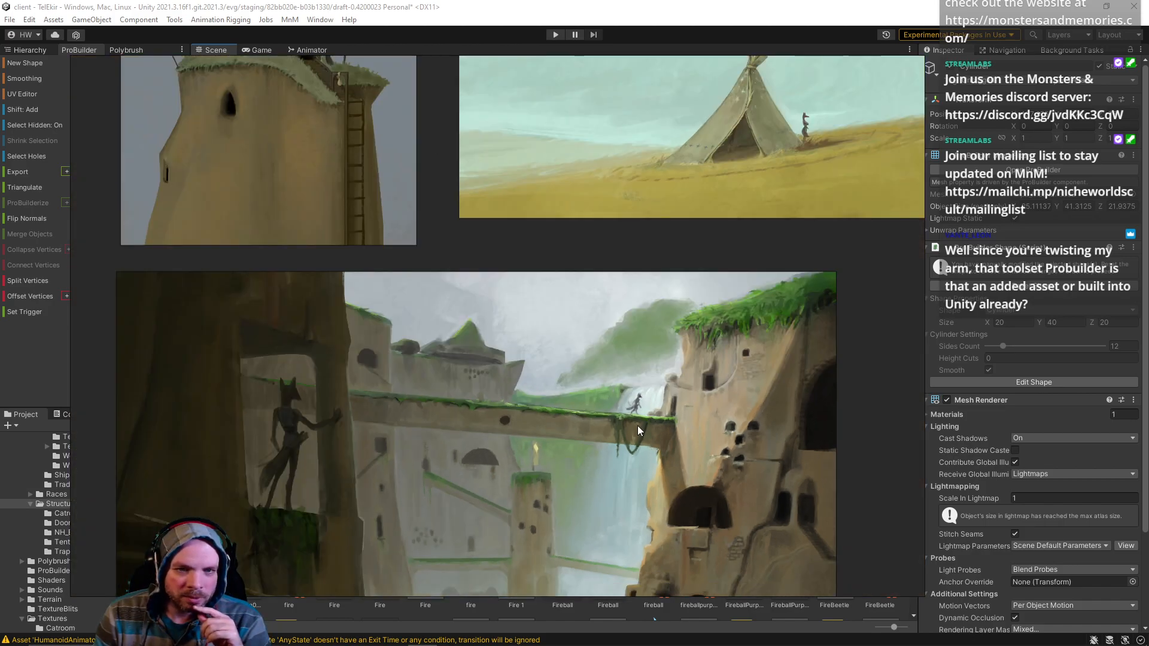
Step: Examine the thatched tower painting's silhouette and rim on the reference board, moving the board clear of the scene when done
scroll(533, 400, "down", 1)
right_click_drag(461, 331, 736, 525)
scroll(619, 314, "up", 3)
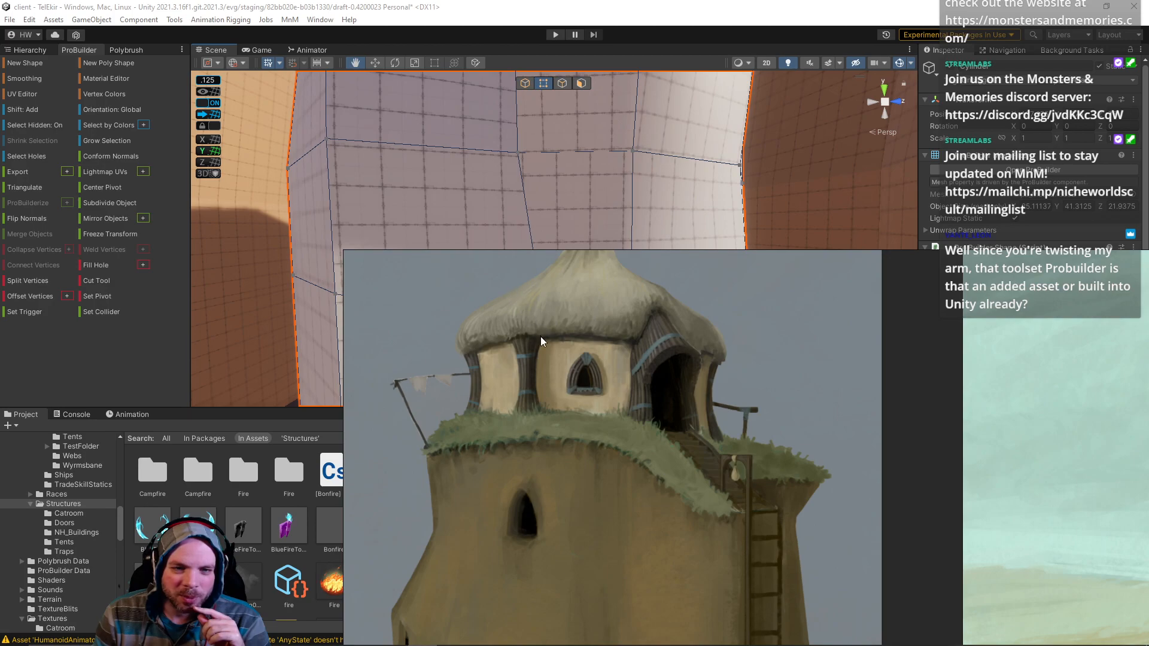
right_click_drag(540, 335, 530, 404)
scroll(530, 404, "down", 2)
middle_click_drag(599, 410, 601, 446)
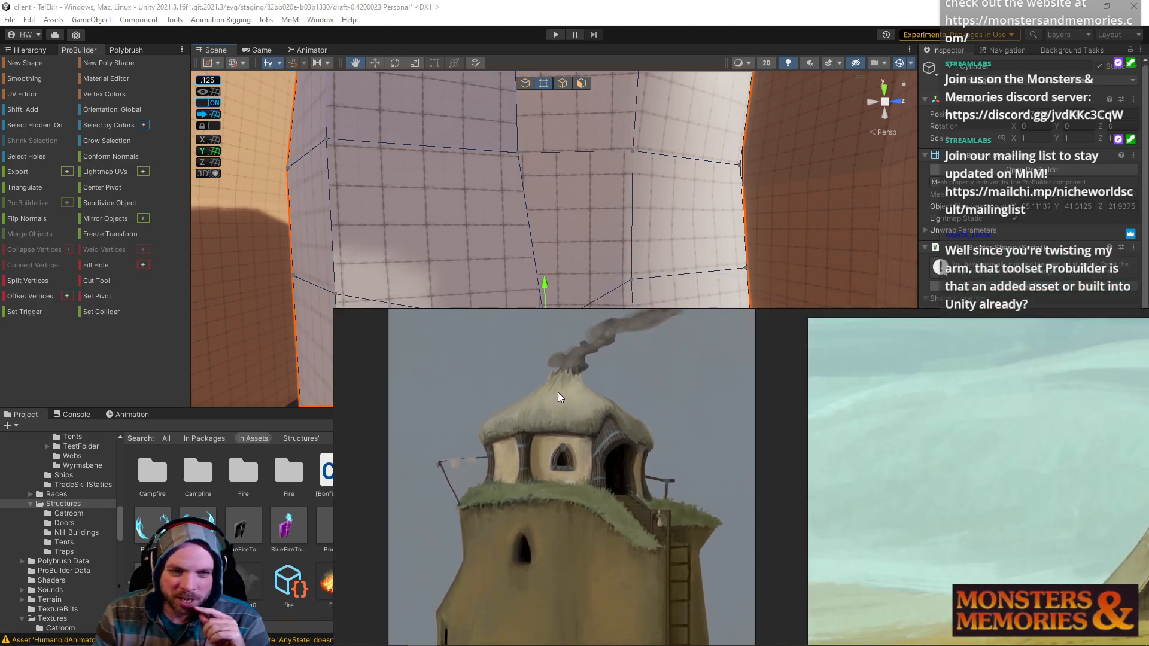
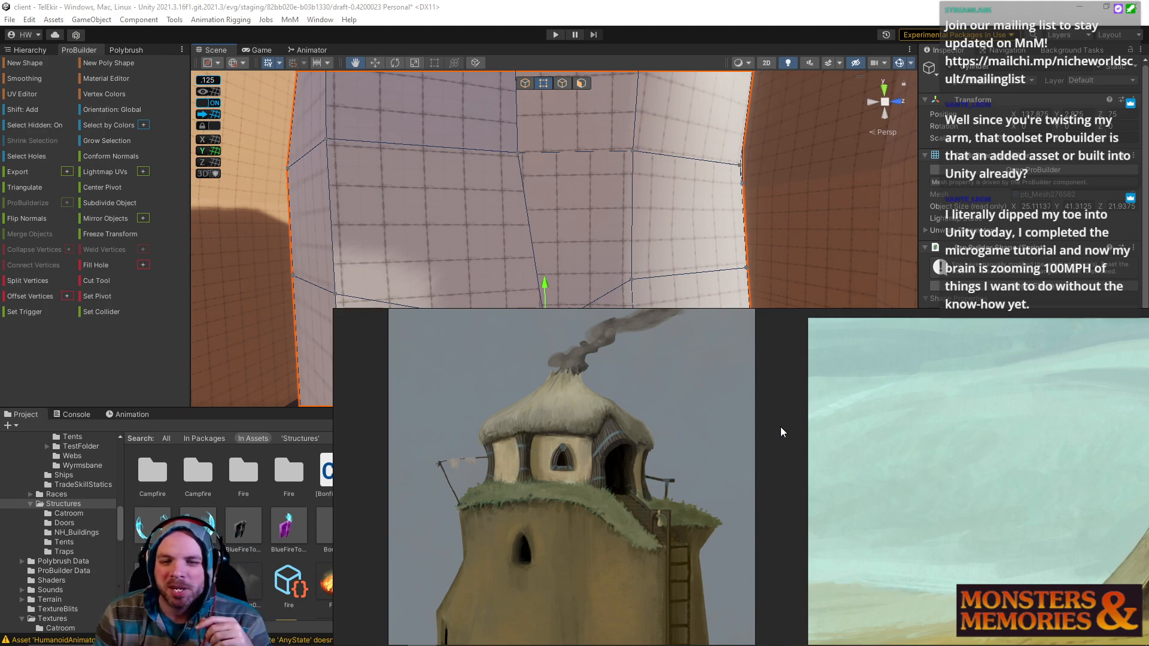
right_click_drag(781, 427, 1148, 377)
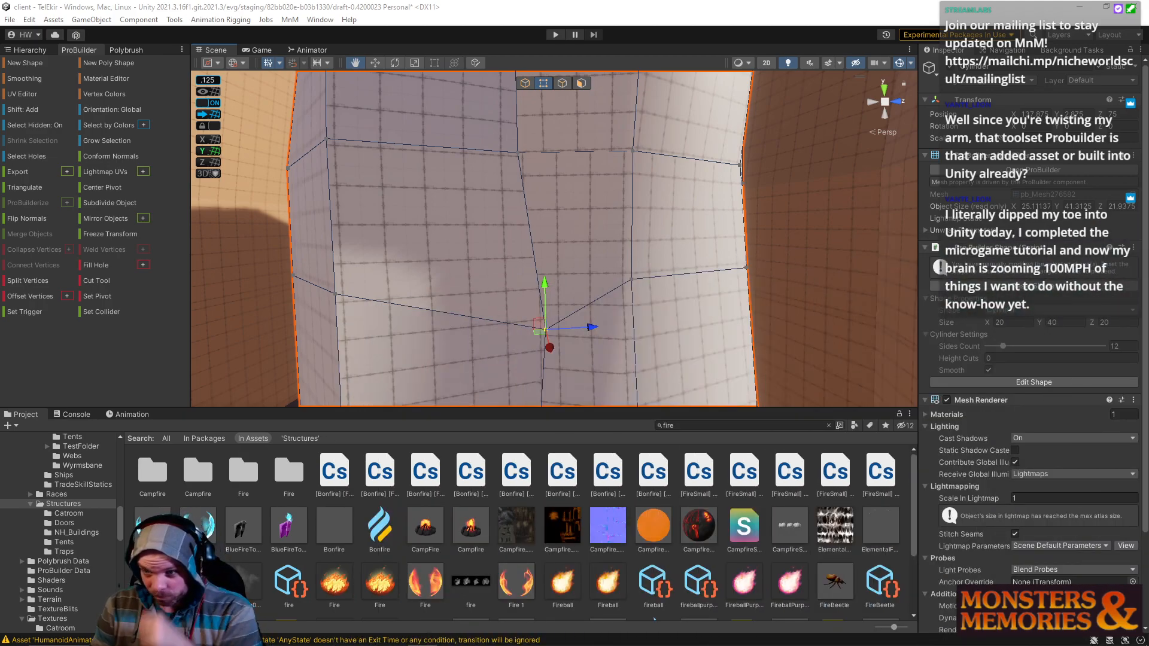
Step: Nudge the dipping seam vertex sideways and shift a bottom vertex of the tower slightly along the red axis
right_click_drag(370, 347, 637, 279)
left_click_drag(660, 272, 667, 273)
right_click_drag(624, 281, 618, 290)
left_click(585, 230)
left_click_drag(583, 183, 638, 247)
right_click_drag(627, 268, 592, 330)
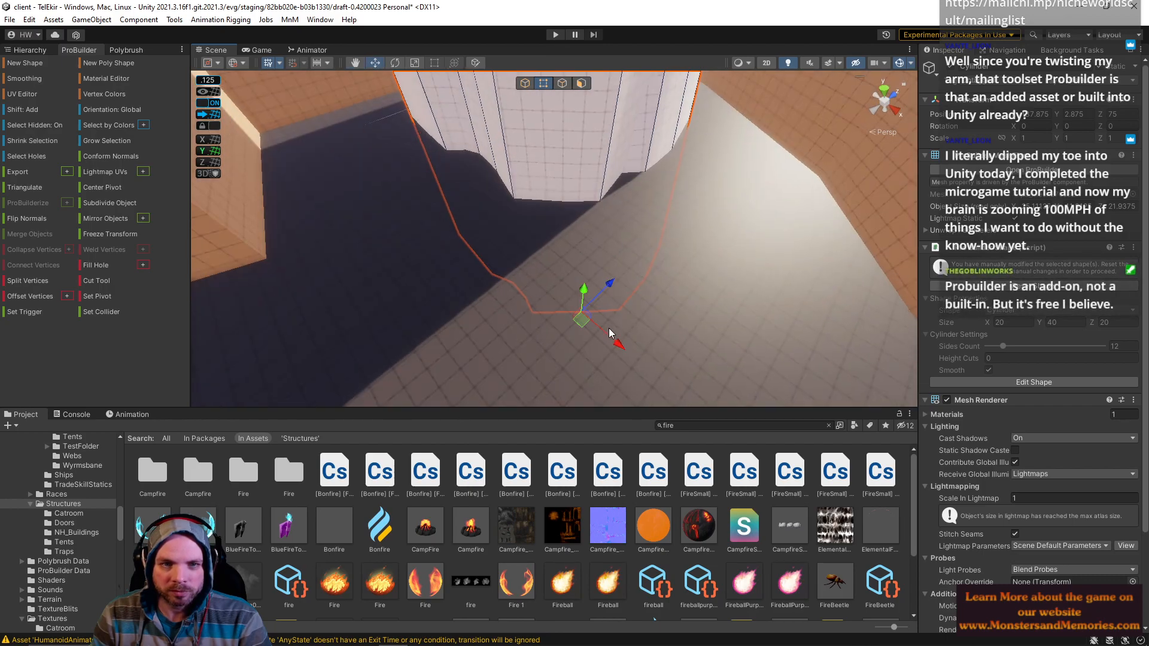
scroll(619, 292, "up", 10)
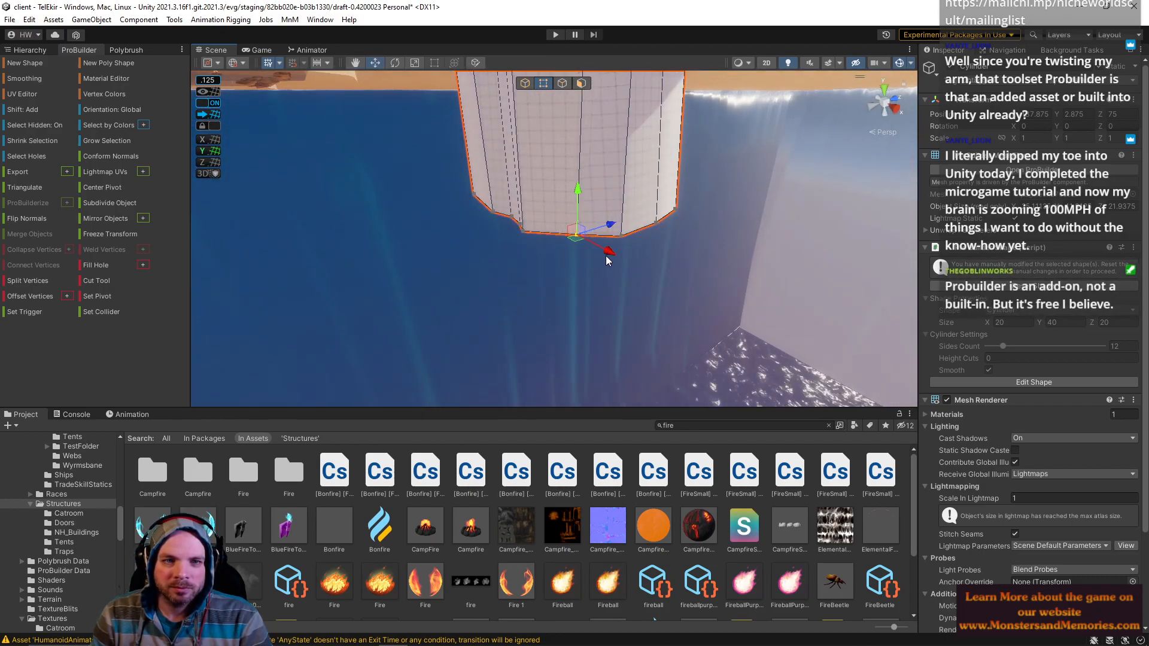
left_click(611, 256)
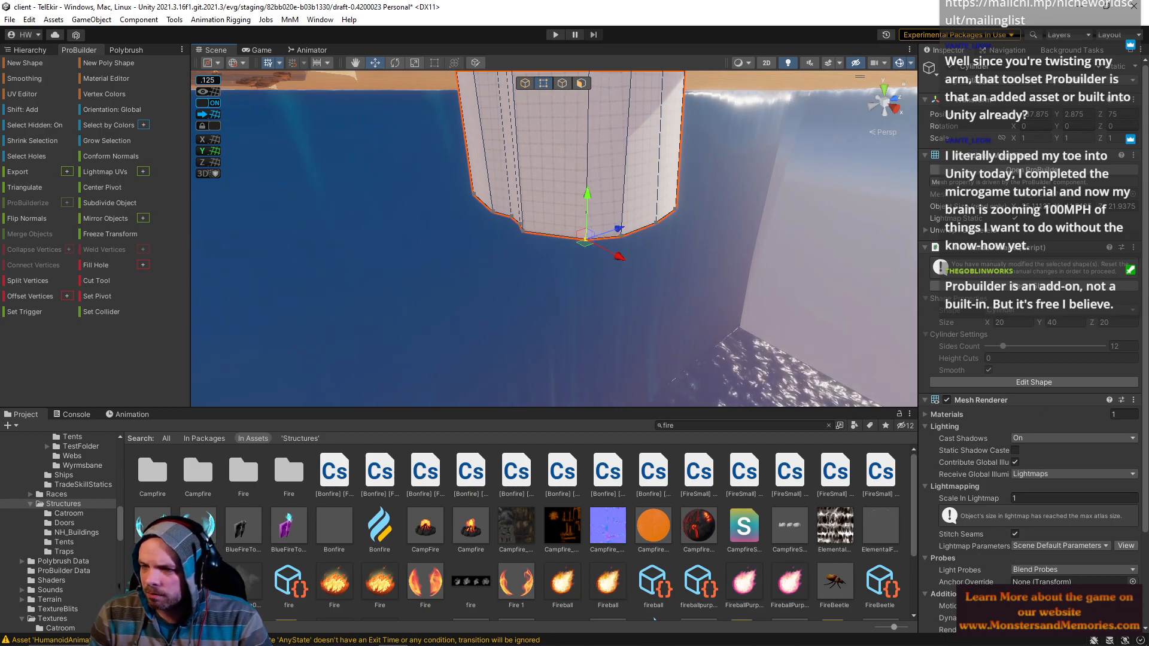
Step: Adjust the two upper corner vertices of the adjoining wall face along the blue axis
right_click_drag(908, 293, 891, 196)
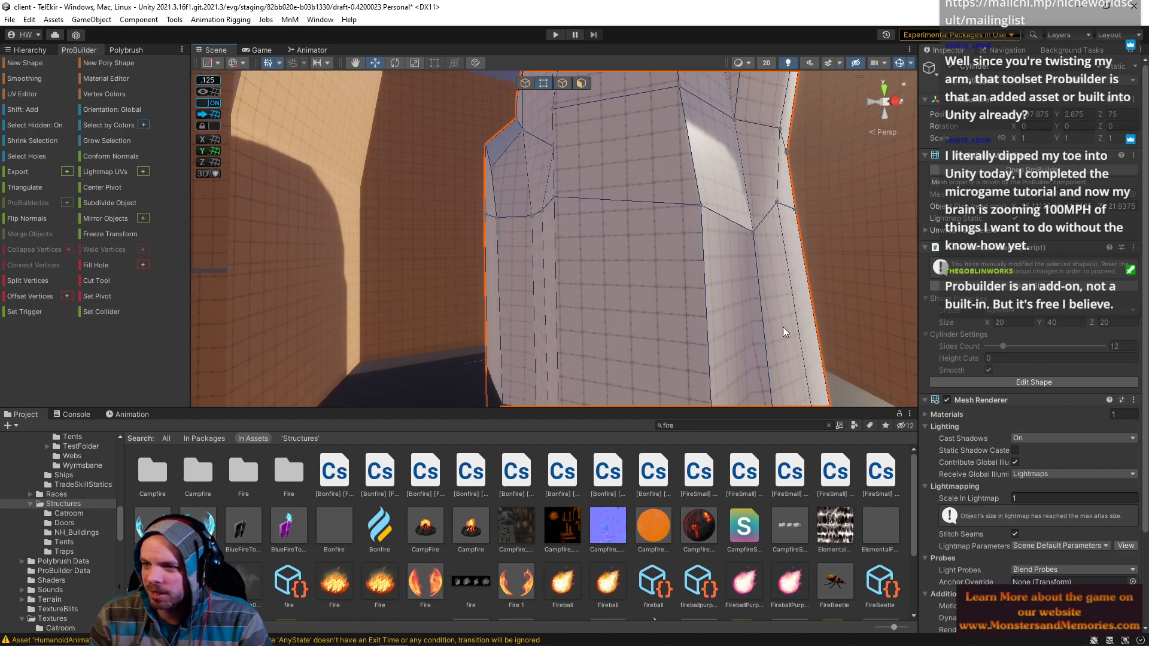
right_click_drag(700, 299, 716, 41)
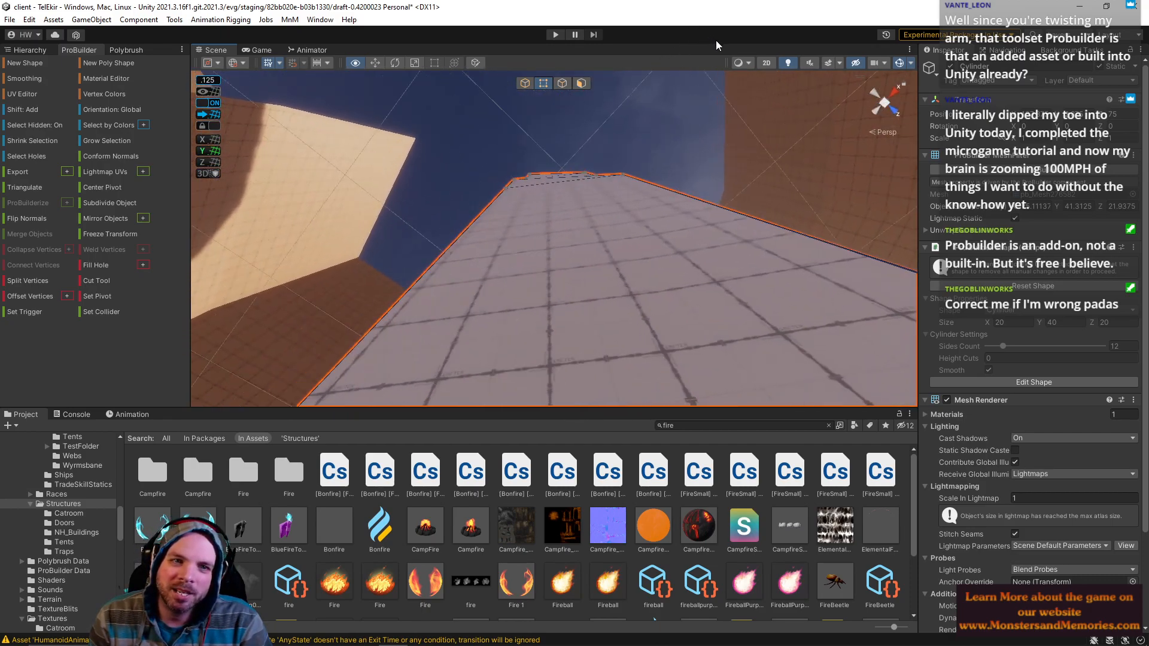
left_click(516, 184)
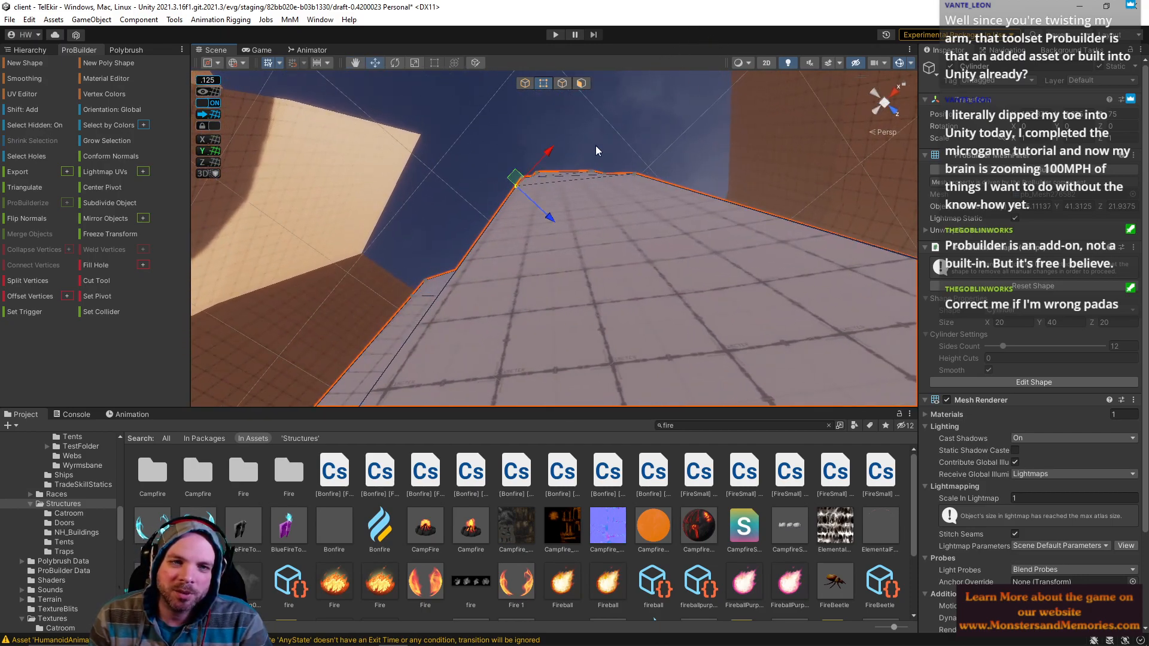
left_click(636, 176)
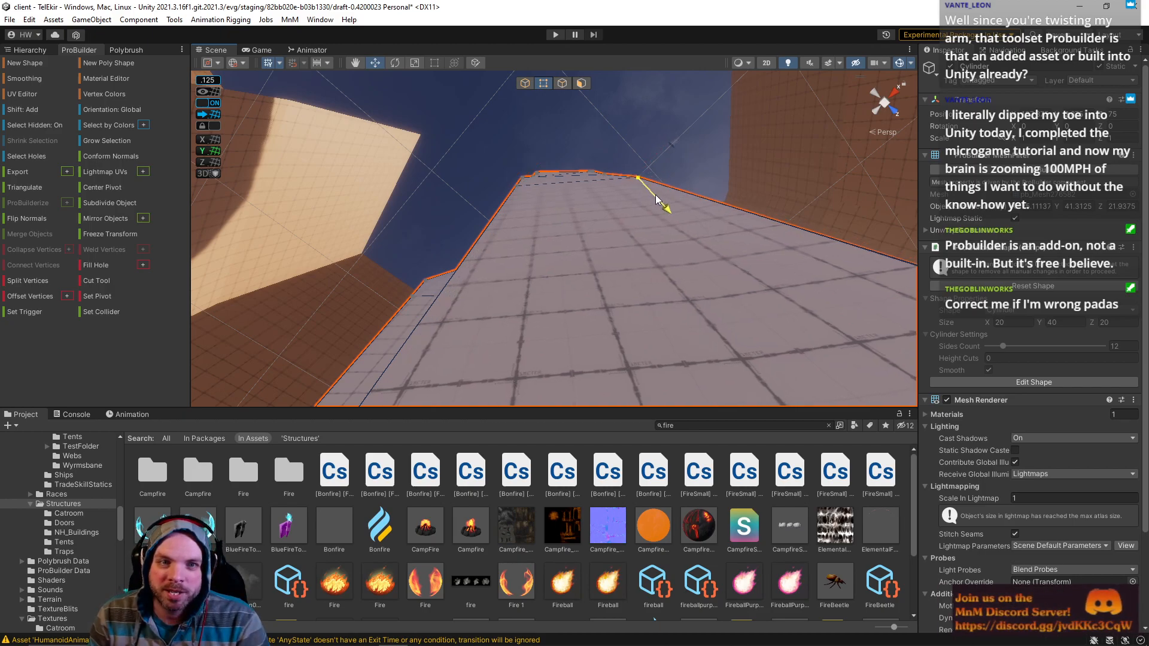
left_click(634, 153)
right_click_drag(634, 154, 638, 408)
left_click(571, 303)
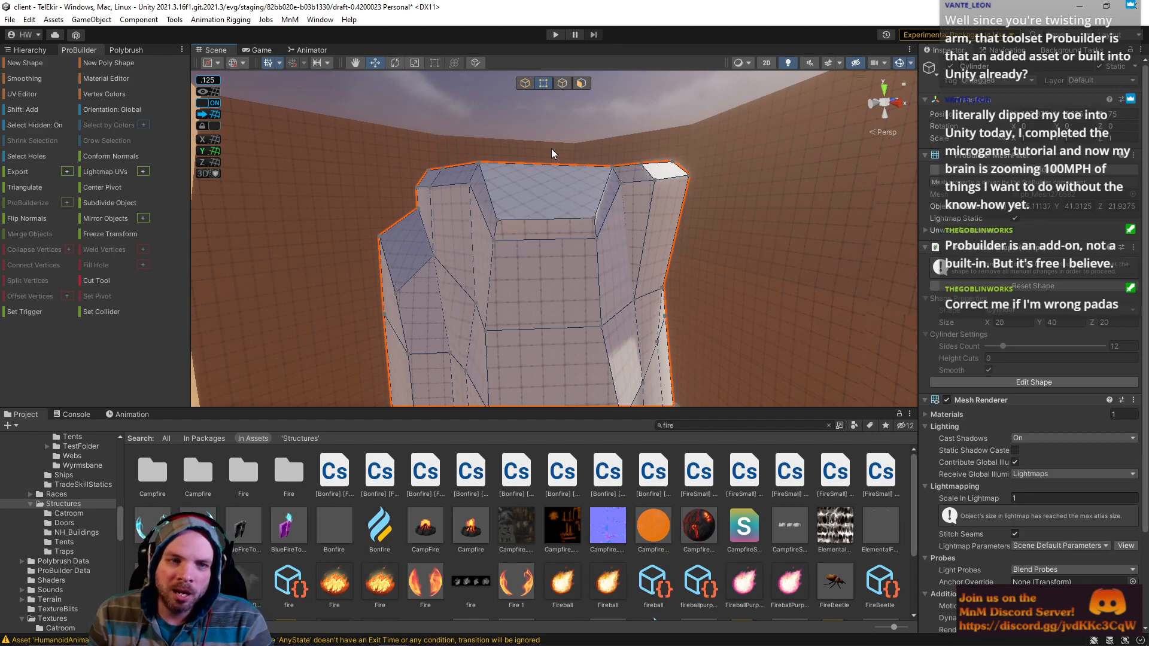
left_click(582, 84)
left_click(537, 289)
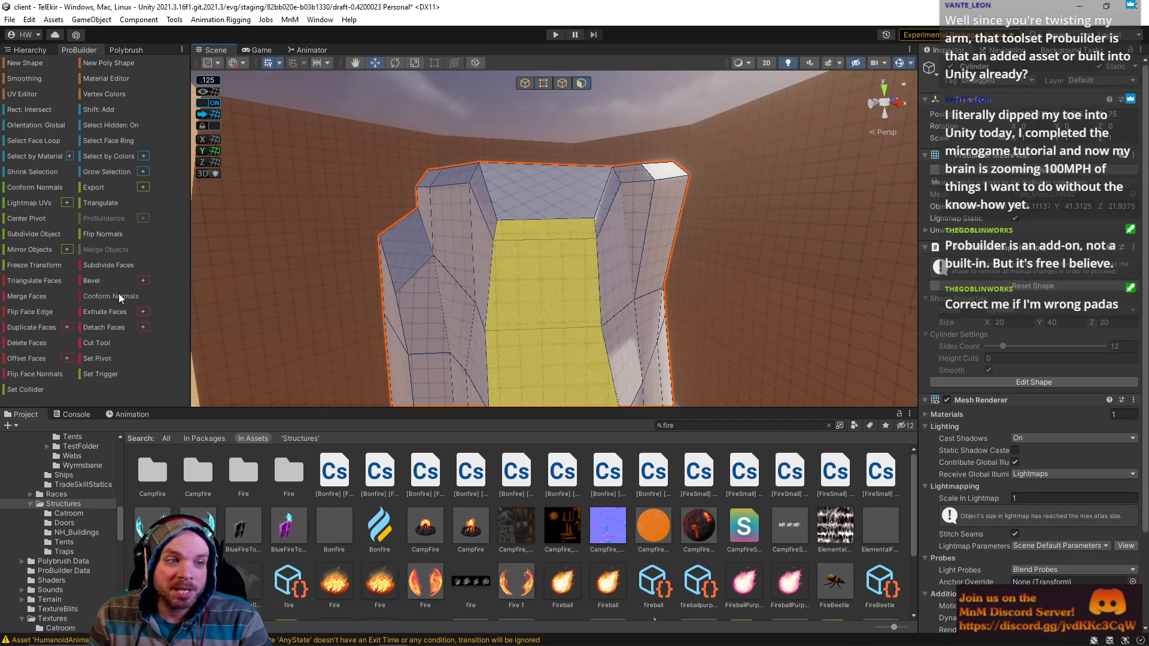
right_click_drag(359, 323, 544, 124)
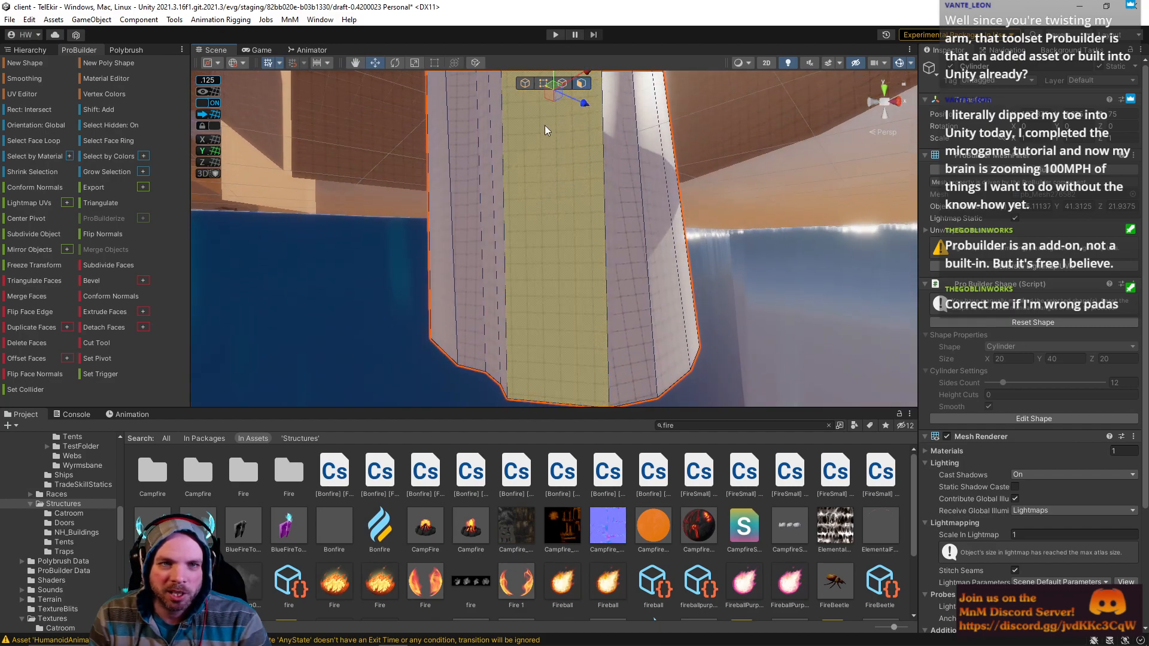
Step: Raise the tower's entire bottom ring of vertices to just below the ground, leaving the mesh about 25.5 units tall
left_click(544, 82)
left_click_drag(414, 280, 855, 493)
key("r")
key("w")
left_click_drag(563, 293, 563, 116)
mouse_move(570, 189)
right_mouse_down()
mouse_move(570, 214)
mouse_move(576, 190)
right_mouse_up()
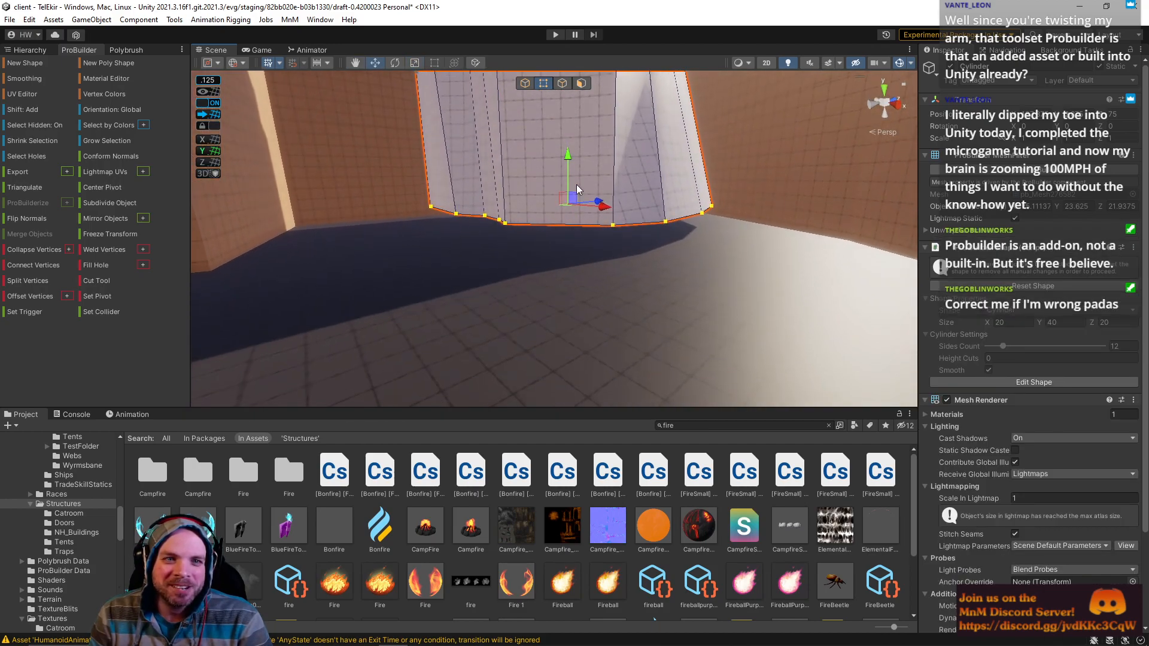
left_click_drag(568, 172, 568, 168)
right_click_drag(680, 199, 543, 130)
left_click(544, 132)
Step: Insert a horizontal edge loop around the lower part of the tower
right_click_drag(456, 101, 509, 95)
left_click(562, 83)
left_click(546, 283)
key("alt+u")
right_click_drag(543, 285, 681, 281)
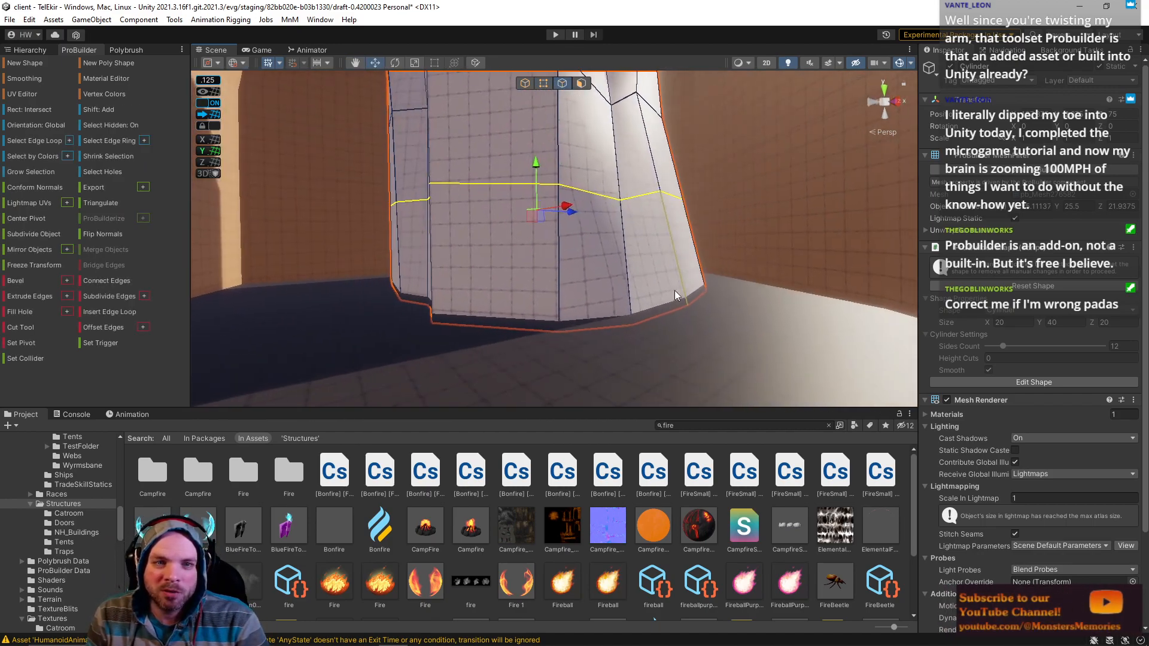
Step: Shift one edge of the new lower loop along the blue axis and move its corner vertex sideways towards the neighbouring corner
left_click(632, 191)
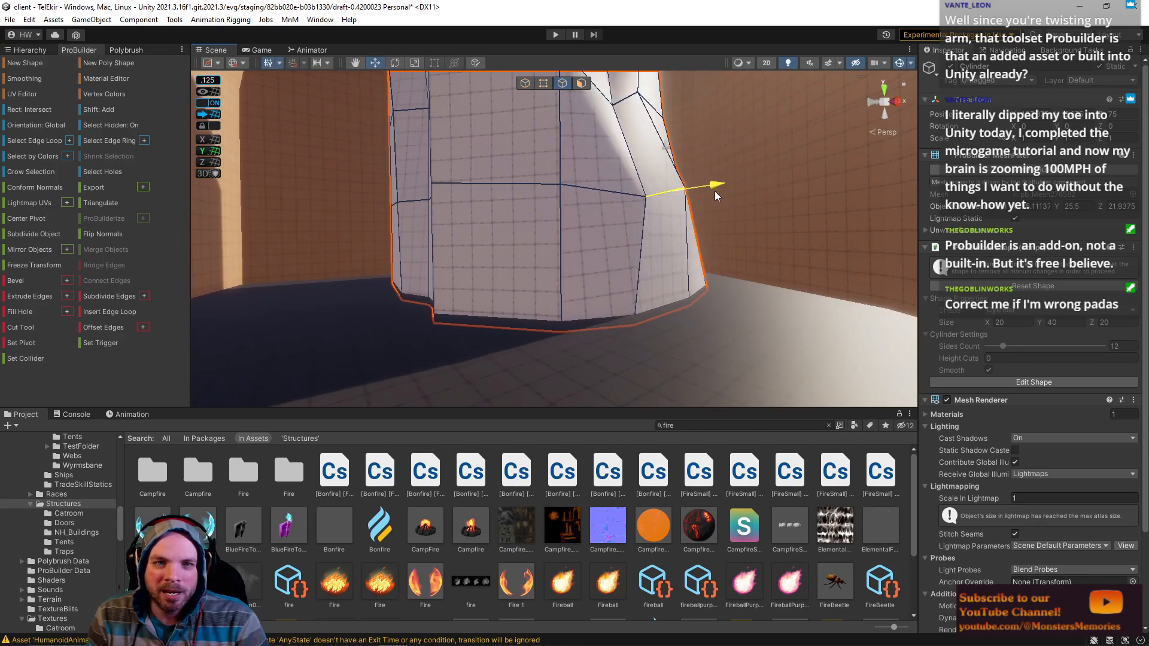
right_click_drag(720, 193, 537, 130)
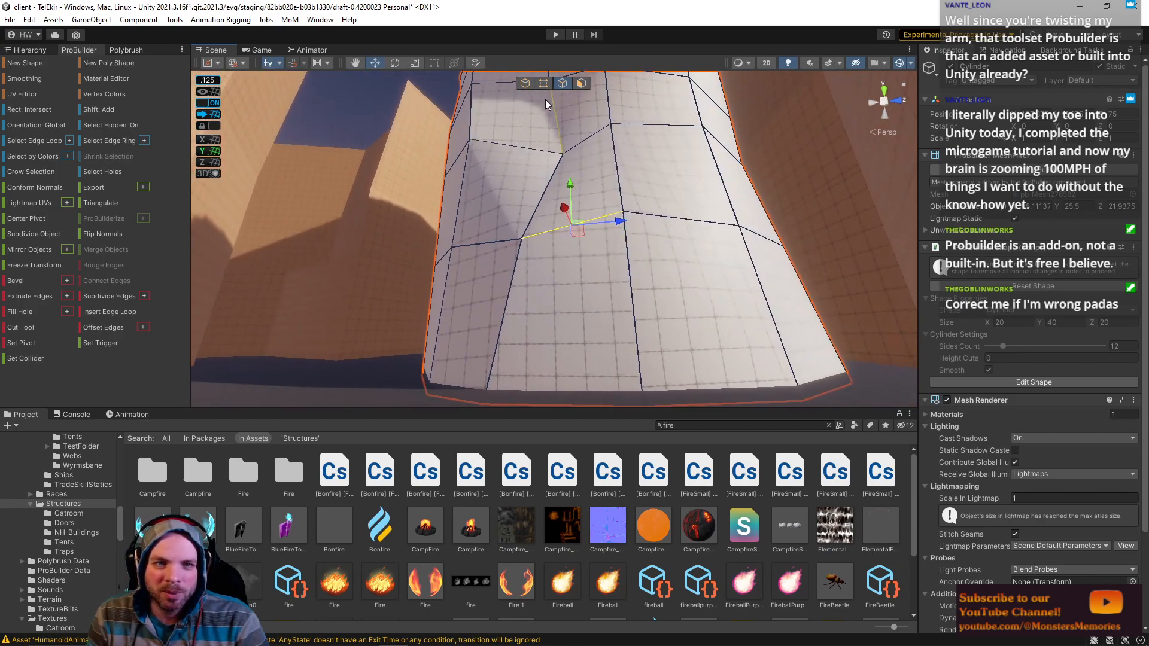
left_click(546, 83)
left_click(523, 239)
left_click_drag(569, 234, 458, 246)
Step: Shift the dipping seam vertex above the lower loop sideways along the blue axis
left_click(562, 153, "shift")
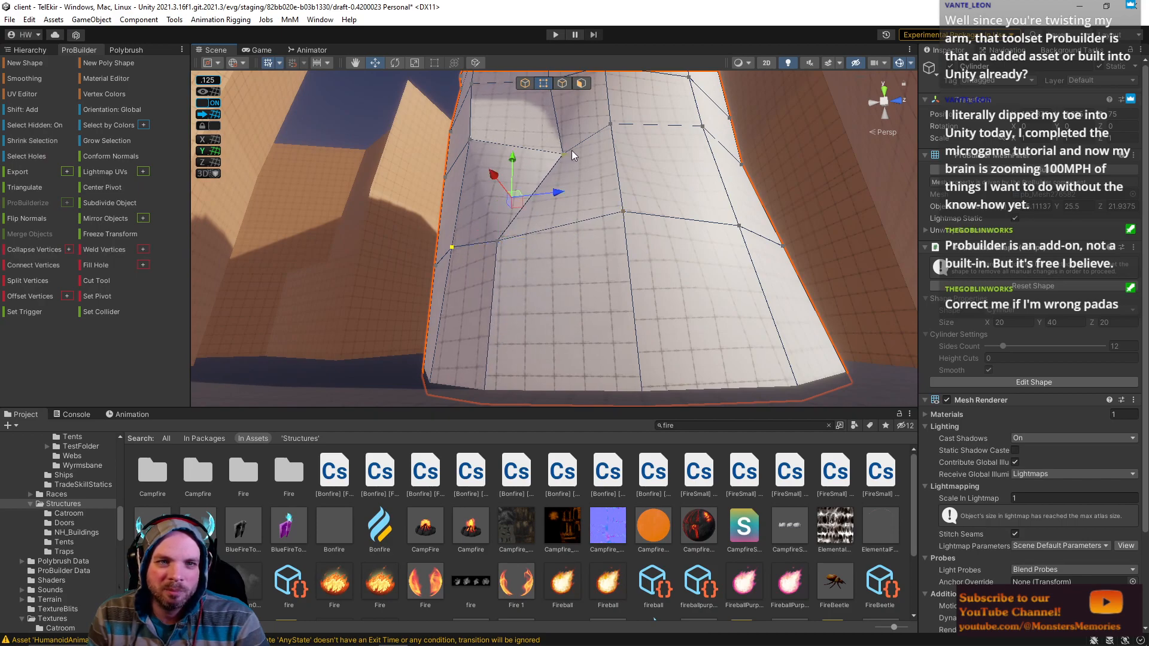
left_click(563, 154)
left_click_drag(609, 148, 581, 154)
right_click_drag(645, 168, 564, 162)
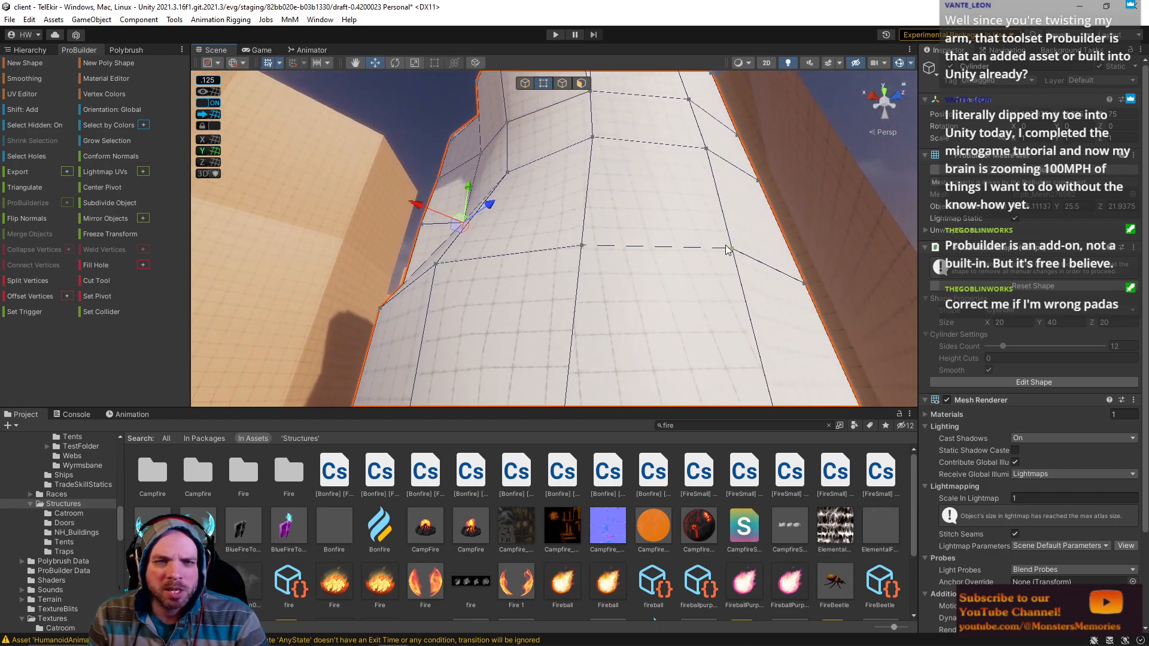
Step: Lower the group of seam vertices on the tower's sea-facing side slightly
right_click_drag(713, 249, 584, 207)
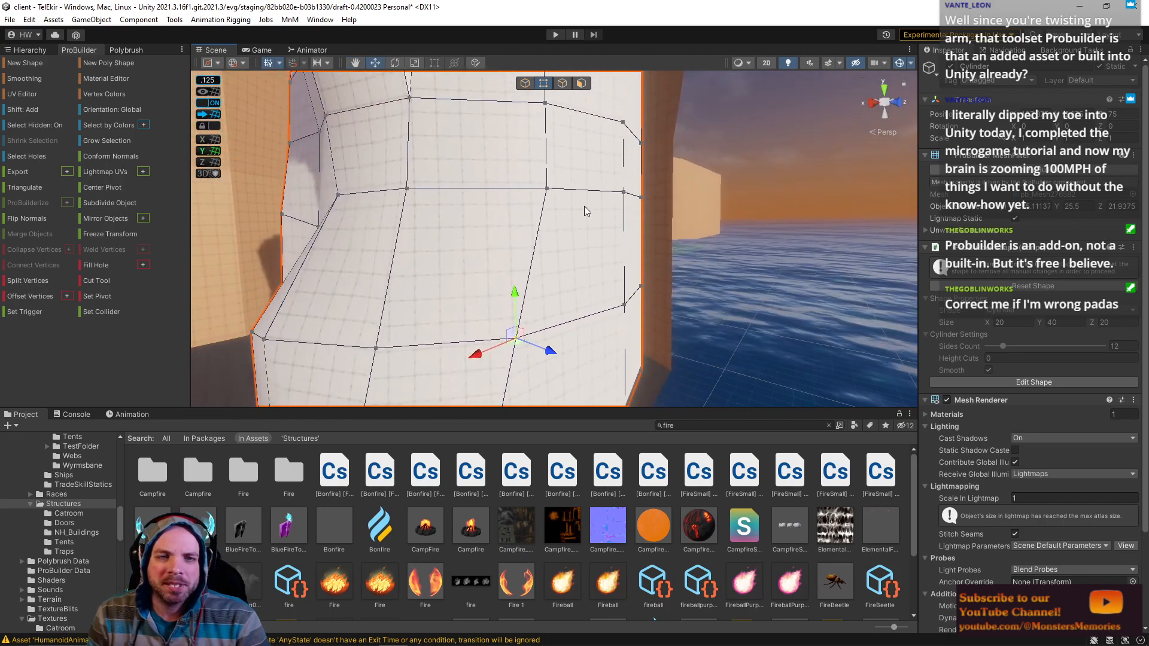
left_click(623, 195, "shift")
left_click(640, 198, "shift")
left_click_drag(614, 149, 614, 172)
right_click_drag(652, 182, 562, 200)
Step: Select the next run of vertices around the tower's seam and raise them slightly
left_click(605, 173)
left_click(655, 176, "shift")
mouse_move(656, 176)
right_mouse_down()
mouse_move(608, 154)
mouse_move(527, 148)
mouse_move(658, 163)
right_mouse_up()
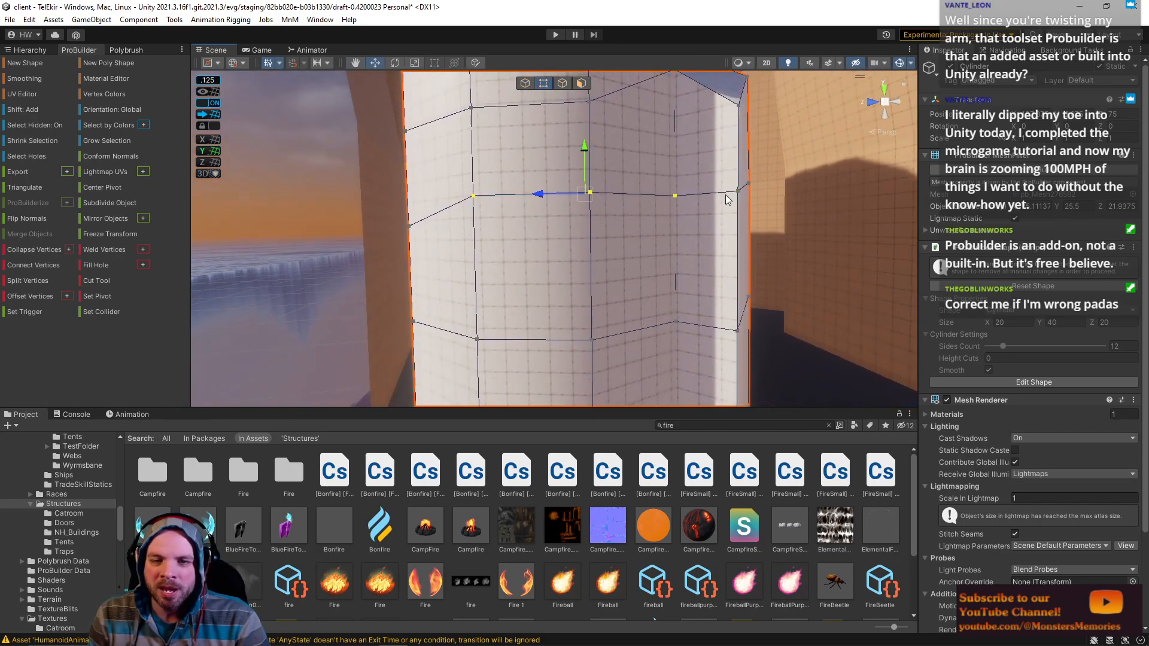
right_click_drag(609, 168, 652, 242)
left_click(650, 241, "shift")
left_click_drag(657, 204, 657, 186)
Step: Raise the group of lower loop vertices near the tower's sea-facing base slightly, undoing the first attempt
right_click_drag(633, 209, 681, 241)
left_click(663, 242)
left_click(568, 233, "shift")
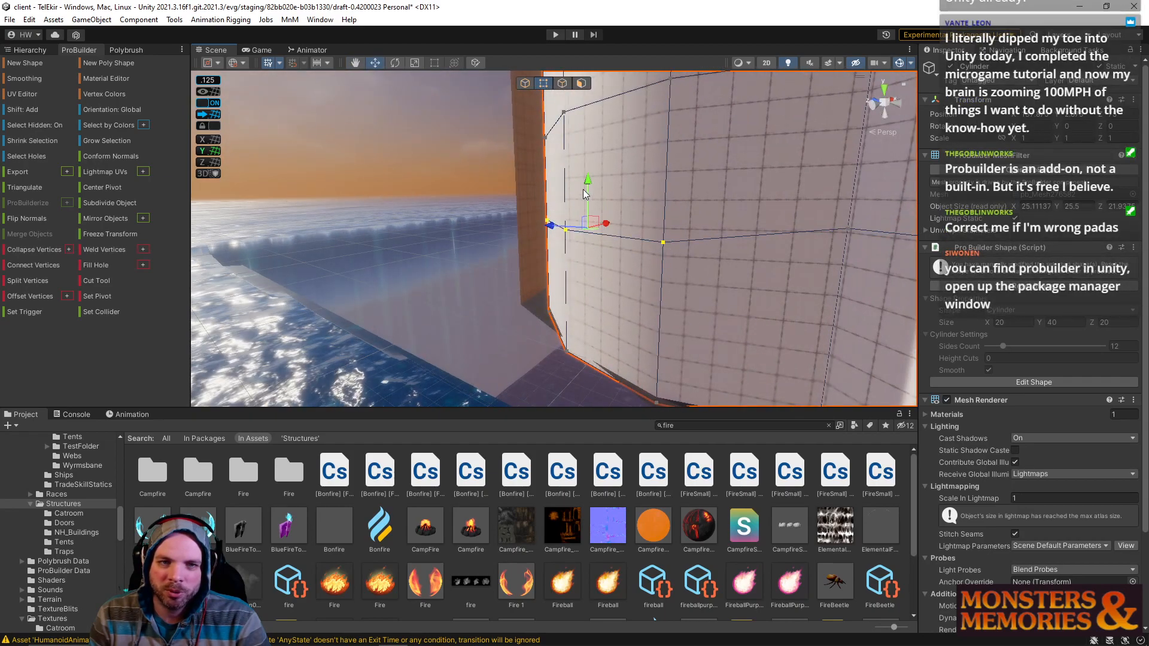
left_click(588, 175)
key("ctrl+z")
key("z")
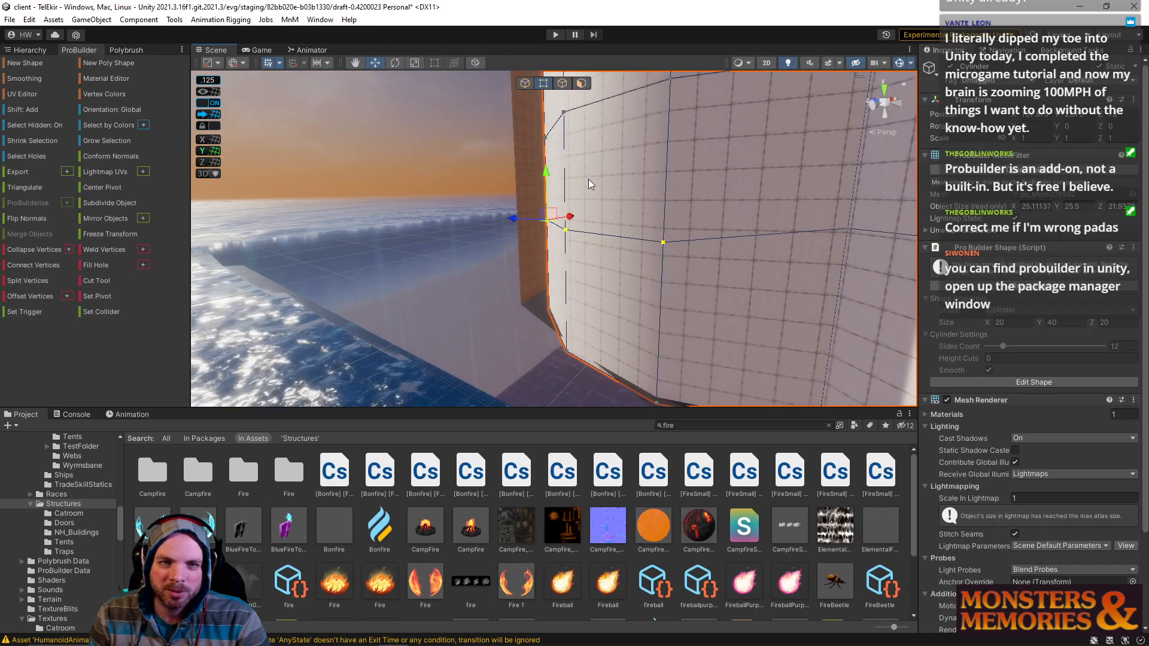
left_click_drag(549, 176, 545, 163)
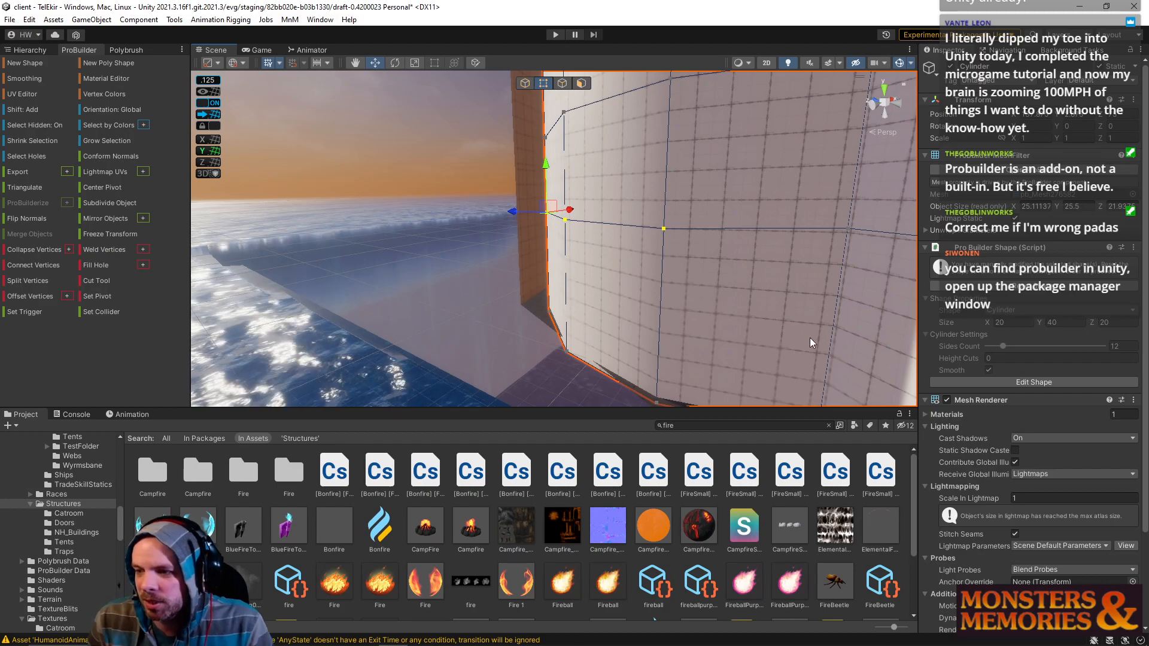
Step: Insert a vertical edge loop down the flat wall below the rim
right_click_drag(734, 267, 572, 348)
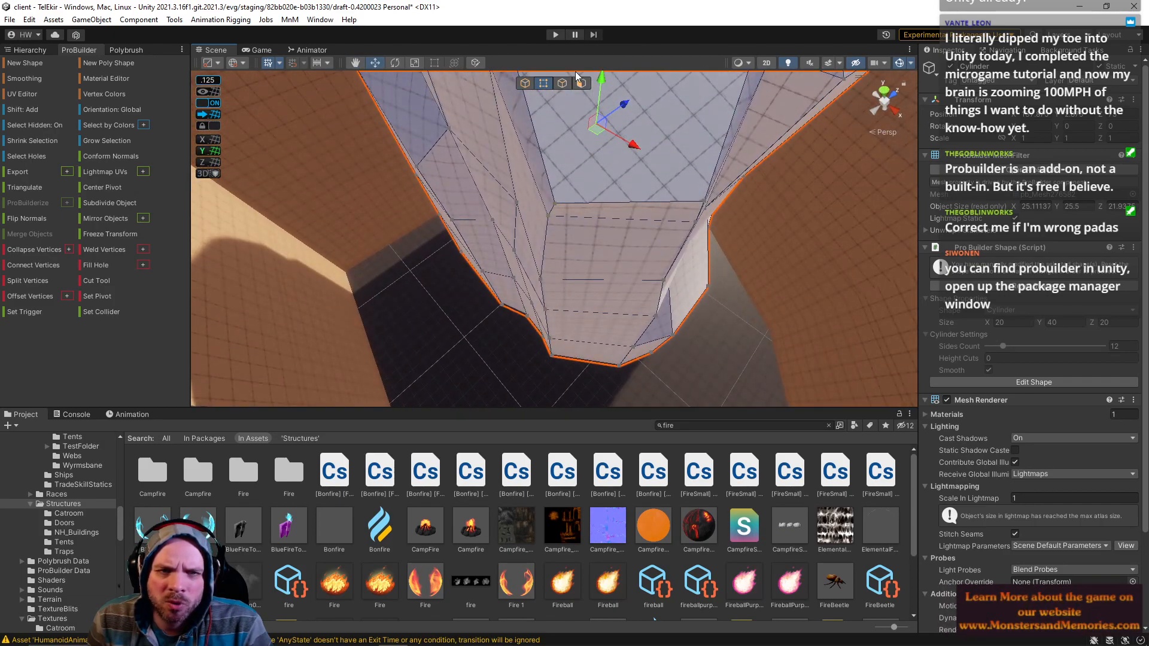
left_click(562, 82)
left_click(617, 227)
key("alt+u")
right_click_drag(617, 231, 597, 258)
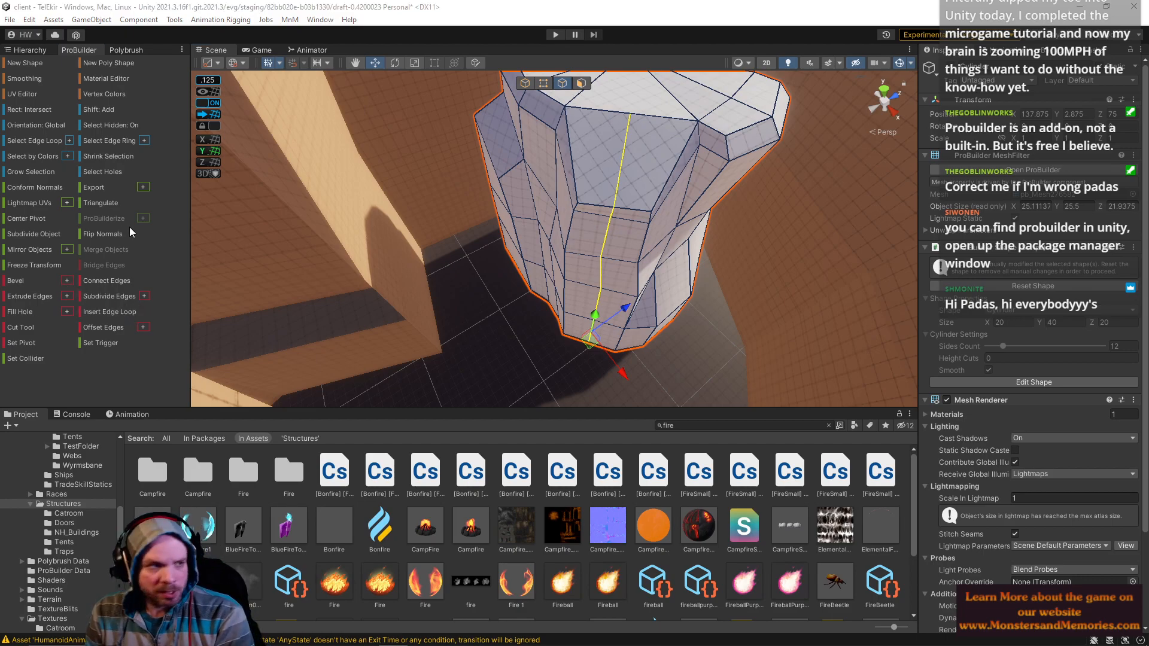
Step: Arrange two vertical edge loops so that they split the flat wall below the rim into three strips
key("w")
right_click_drag(618, 343, 596, 248)
left_click(586, 141)
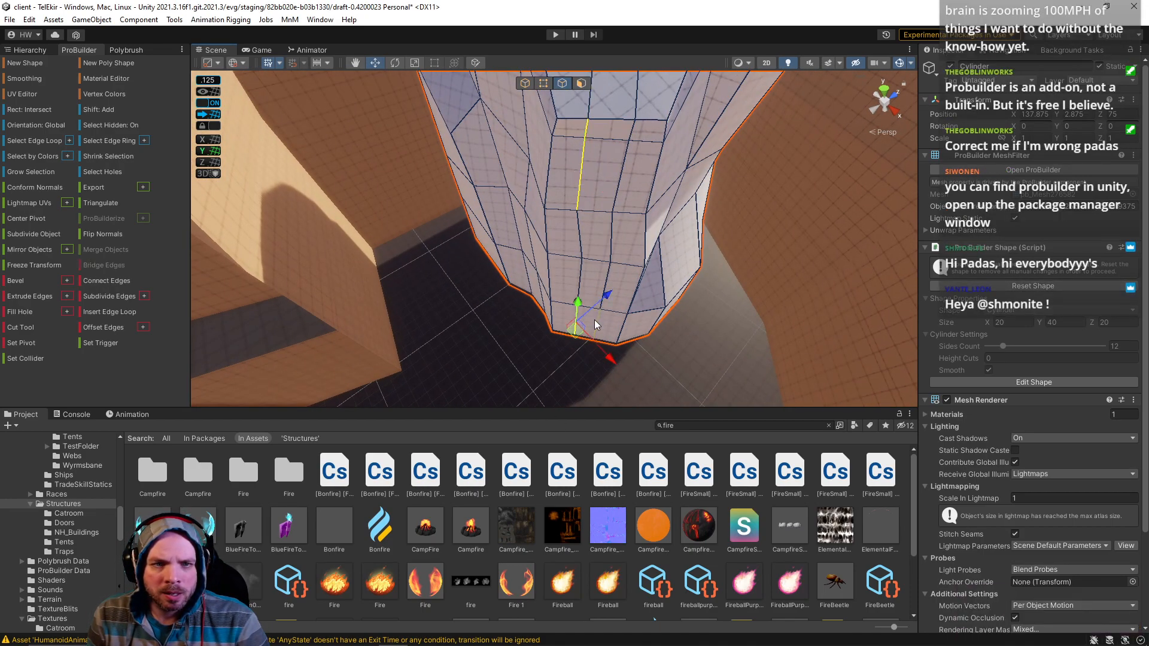
left_click_drag(609, 262, 602, 260)
left_click(626, 163)
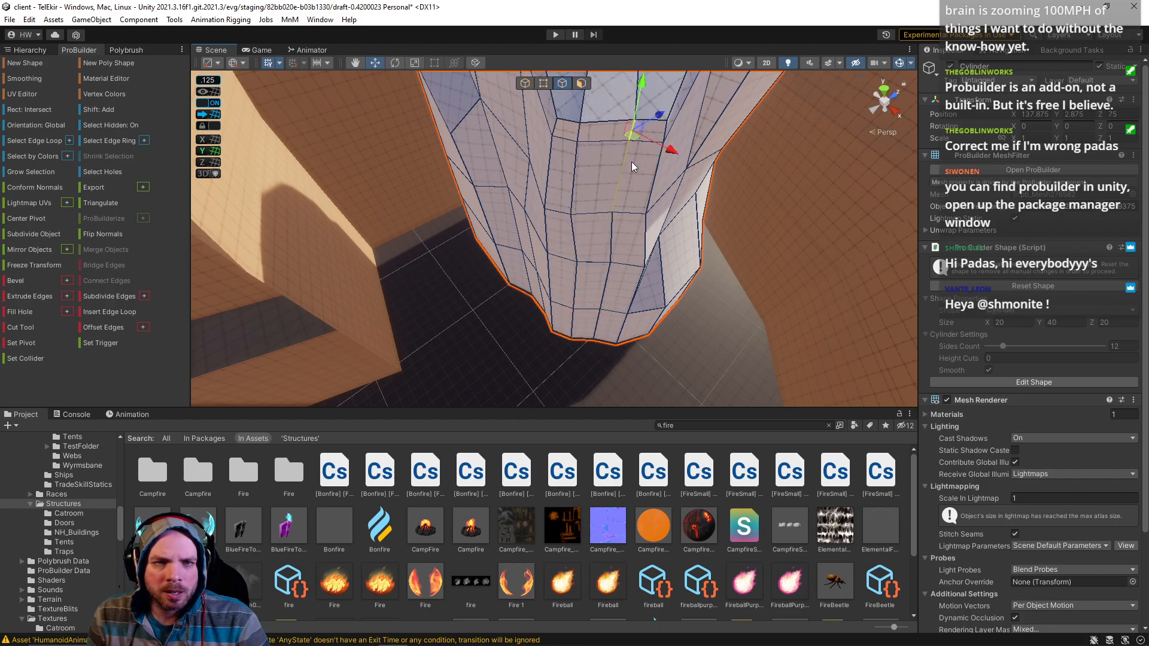
left_click(603, 328)
left_click(594, 280)
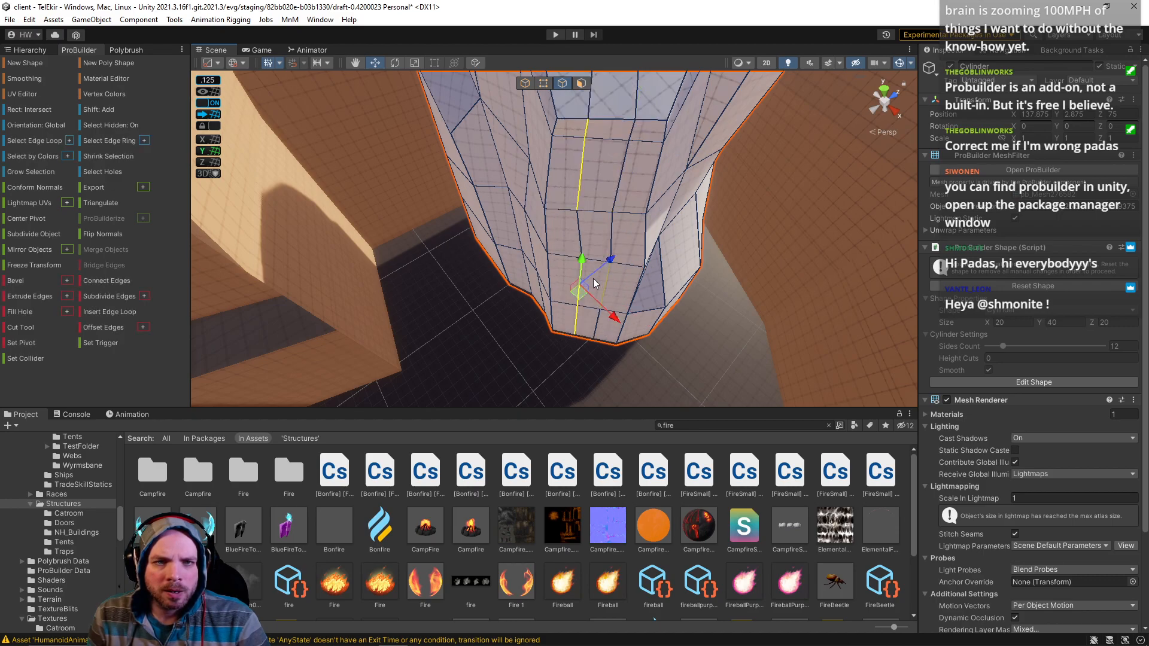
Step: Select the middle vertical strip of wall faces from rim to base and pull it outward along the red axis
left_click(581, 83)
left_click(603, 133)
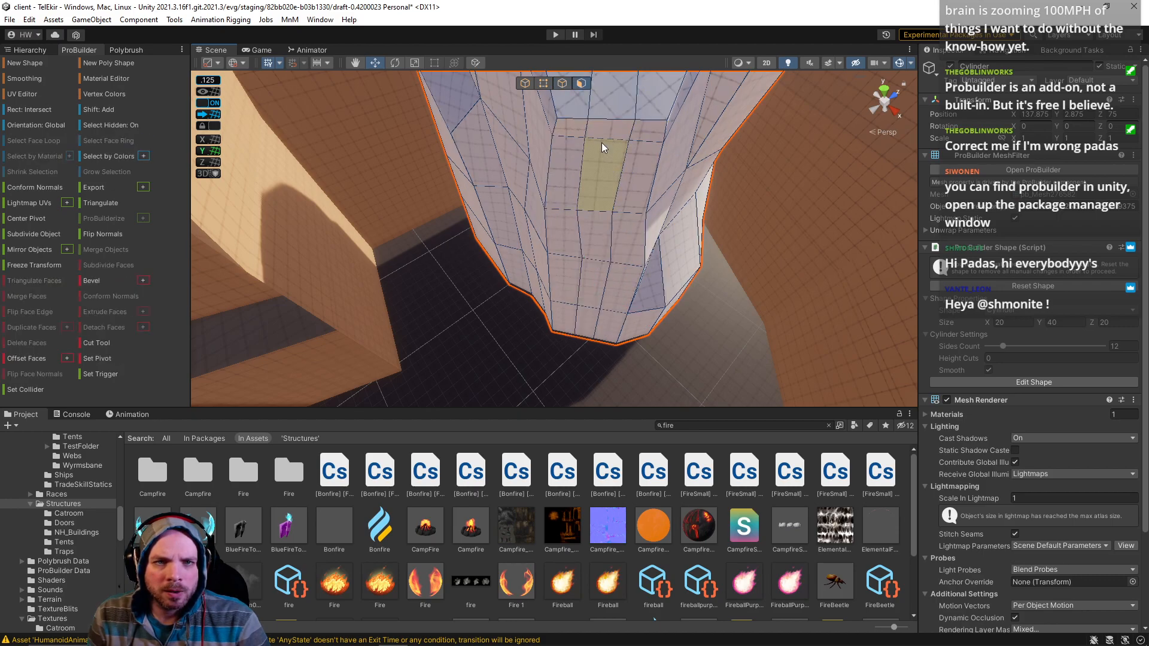
left_click(597, 256, "shift")
left_click(586, 316, "shift")
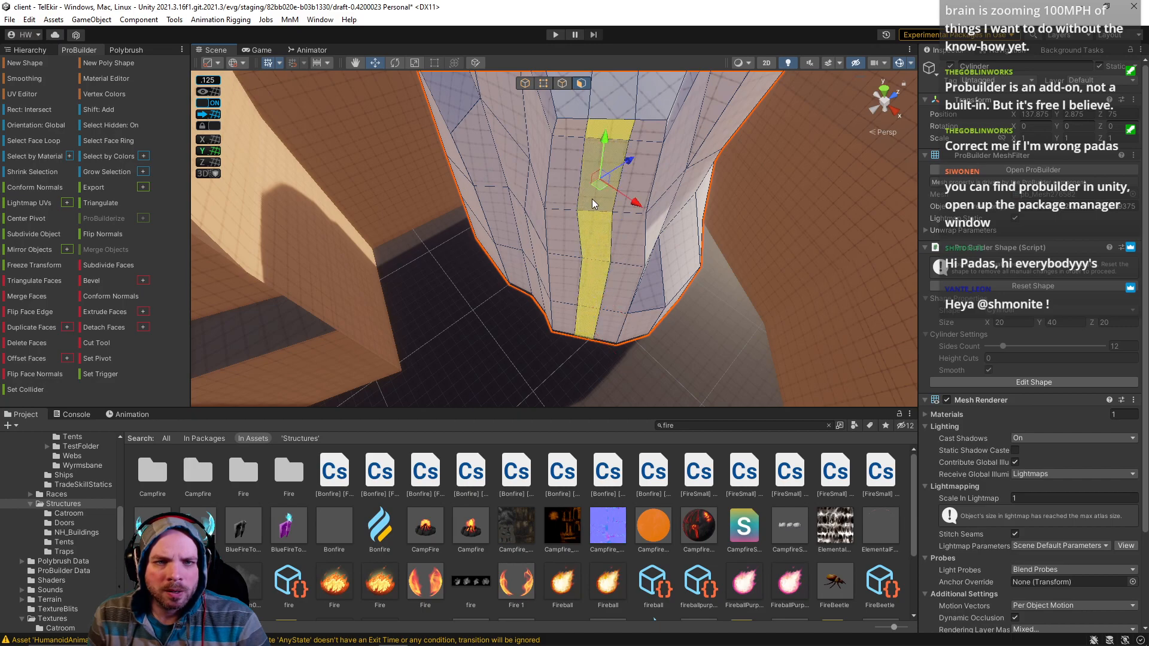
left_click_drag(639, 207, 315, 292, "alt")
left_click_drag(644, 292, 409, 332)
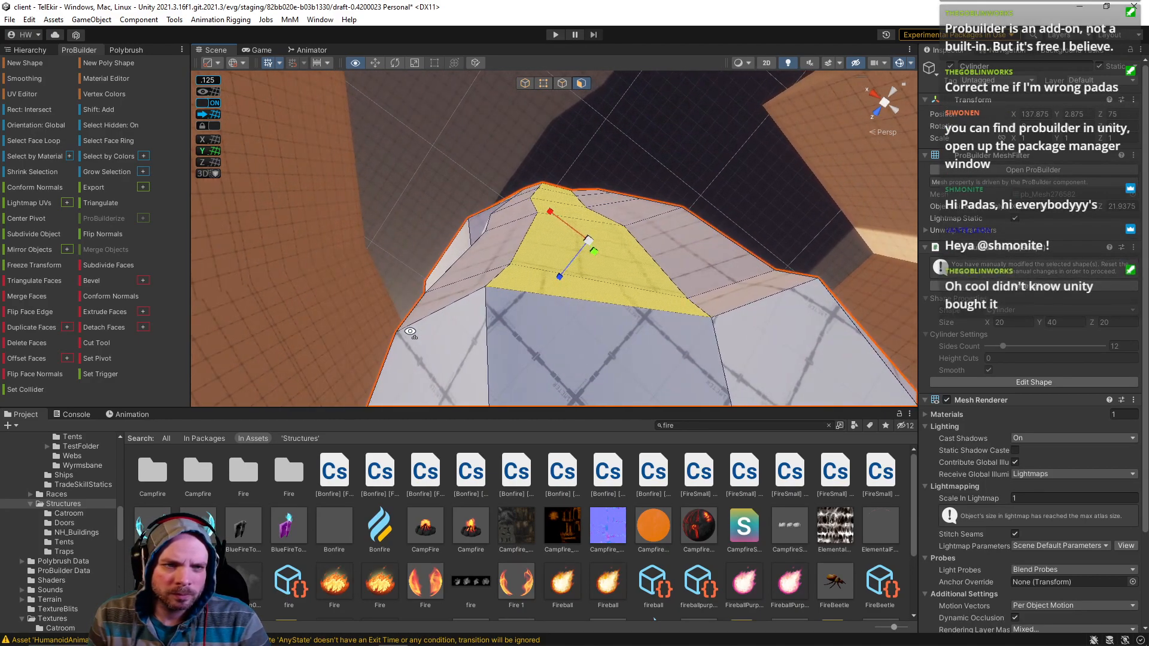
Step: Shift edges of the pulled-out wall strip along the red axis and fine-tune the two vertices on its ridge
left_click(563, 84)
left_click(531, 228)
left_click_drag(492, 207, 477, 197)
left_click_drag(642, 243, 618, 236, "alt")
left_click(554, 204)
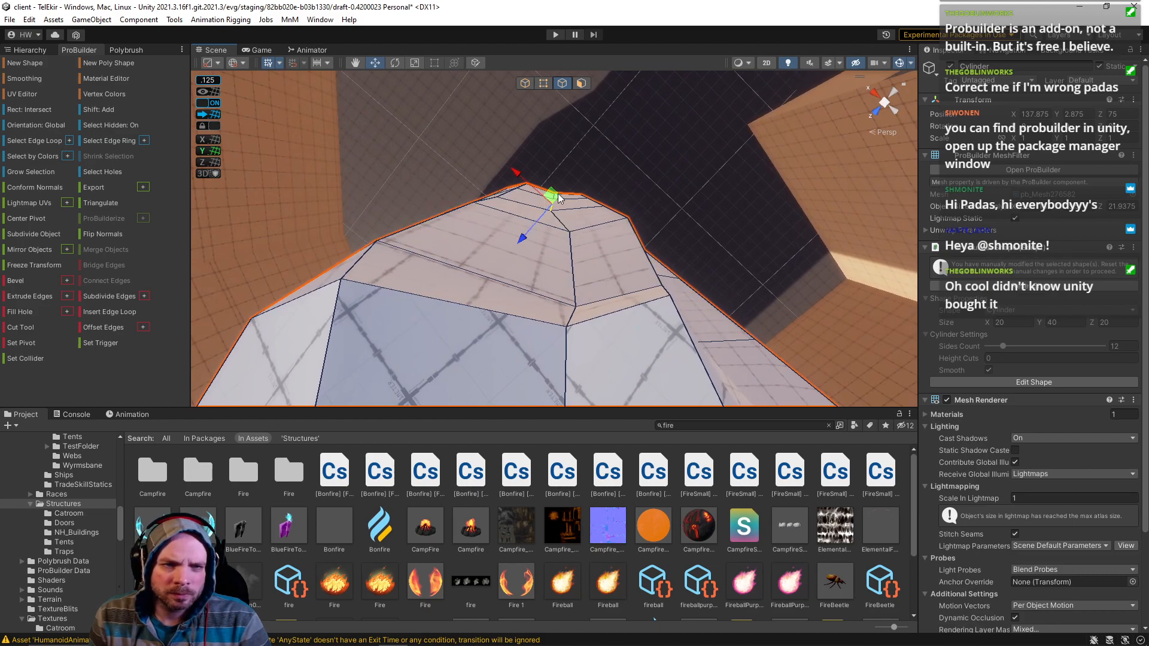
left_click(544, 84)
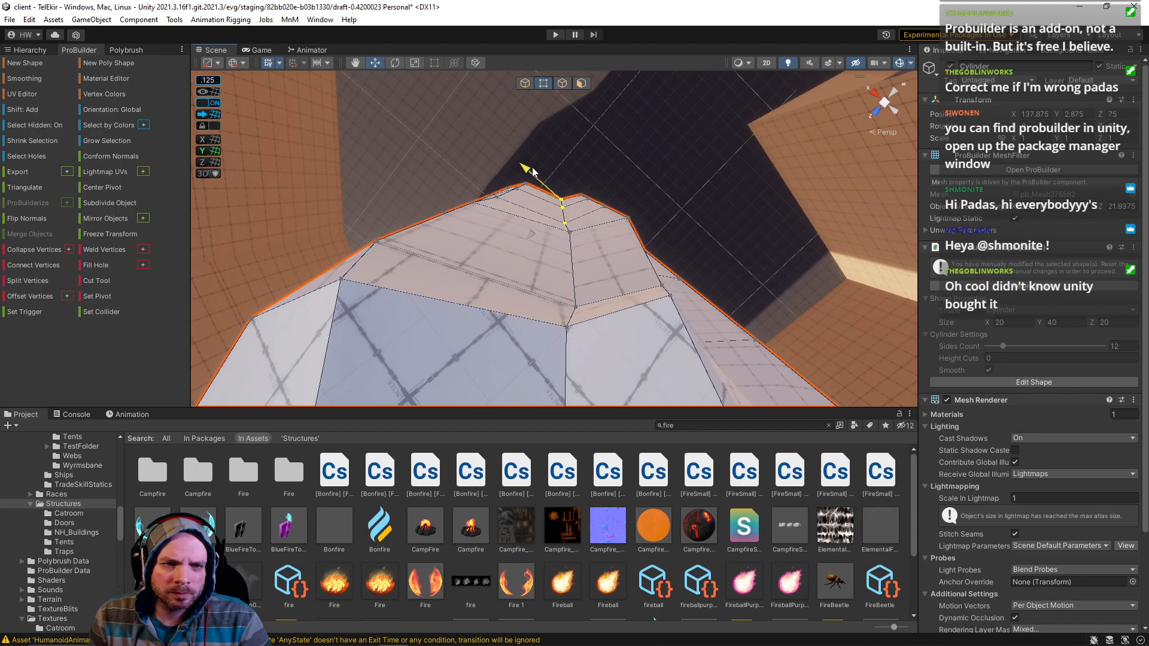
mouse_move(532, 234)
left_mouse_down()
mouse_move(542, 179)
mouse_move(533, 234)
left_mouse_up()
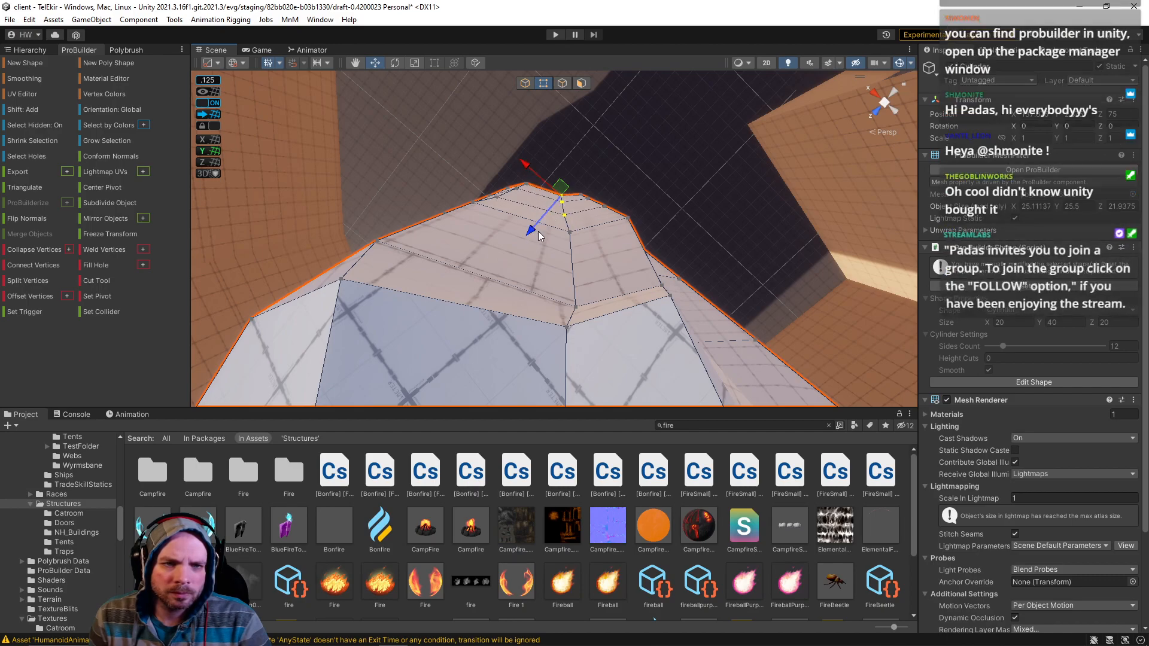
Step: Reposition the single ridge vertex just below the rim corner along the red axis
mouse_move(561, 232)
right_mouse_down()
mouse_move(575, 215)
mouse_move(578, 224)
right_mouse_up()
key("q")
key("e")
left_click(578, 286)
left_click_drag(573, 278, 540, 231)
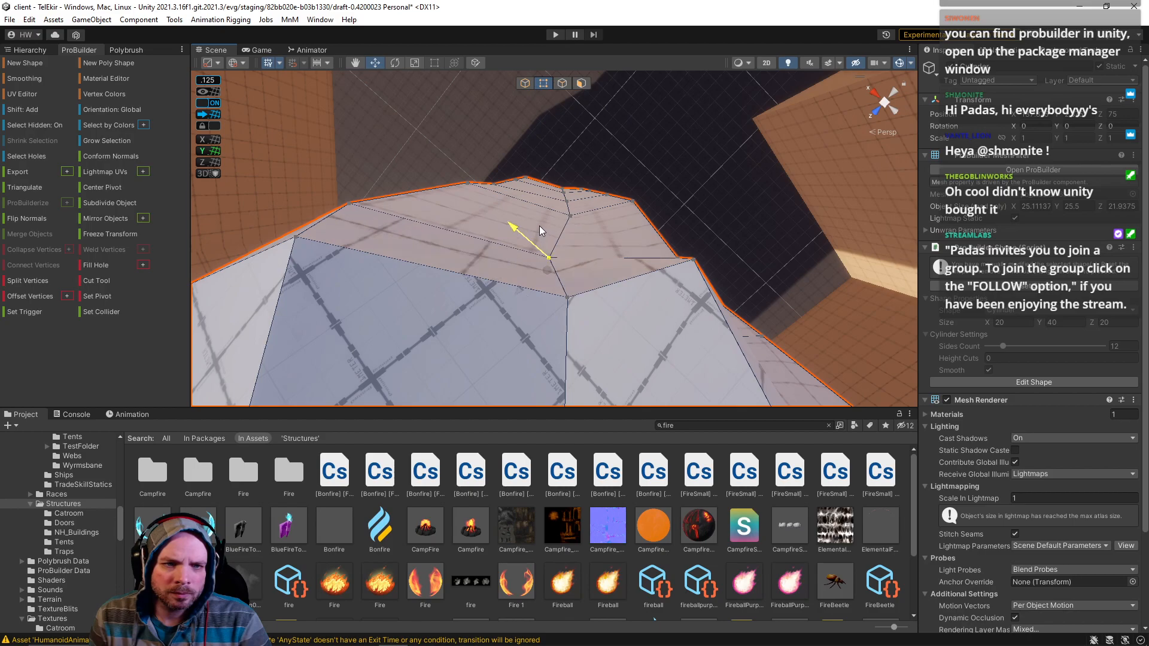
left_click_drag(522, 286, 555, 265)
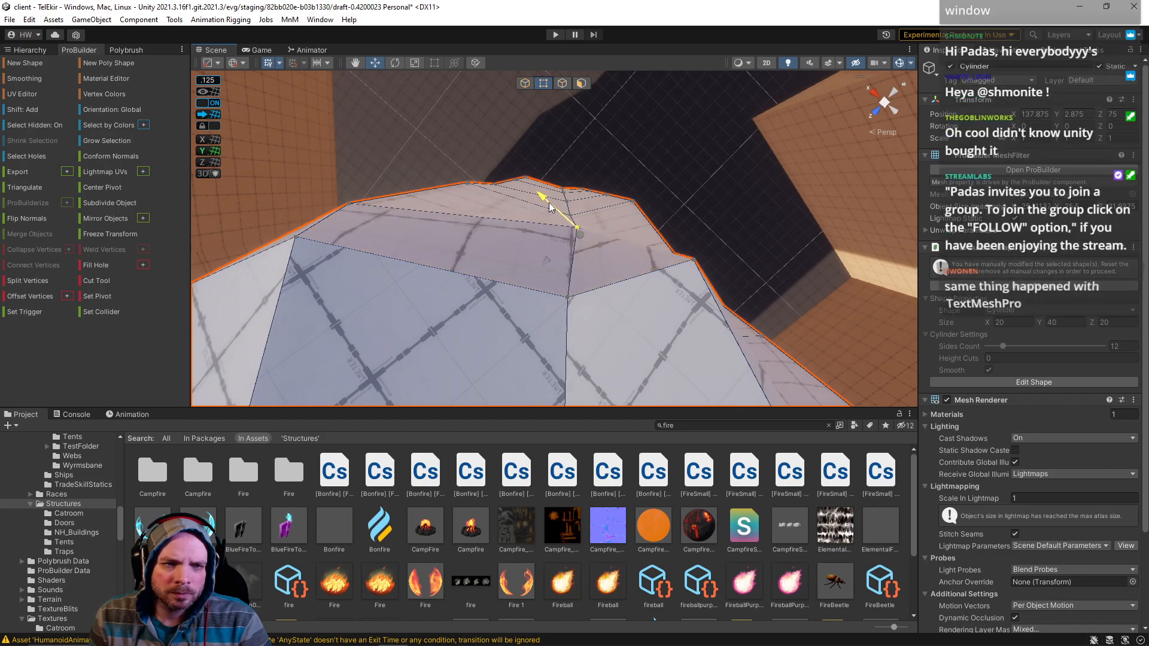
left_click_drag(555, 215, 561, 270)
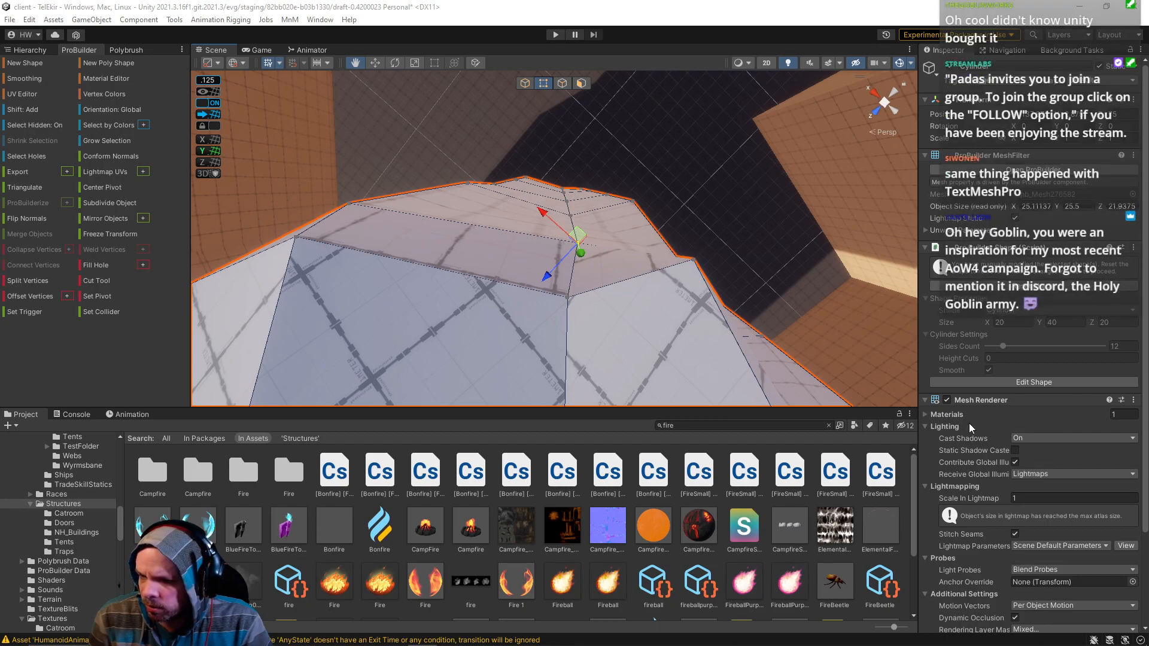
right_click_drag(649, 278, 1104, 353)
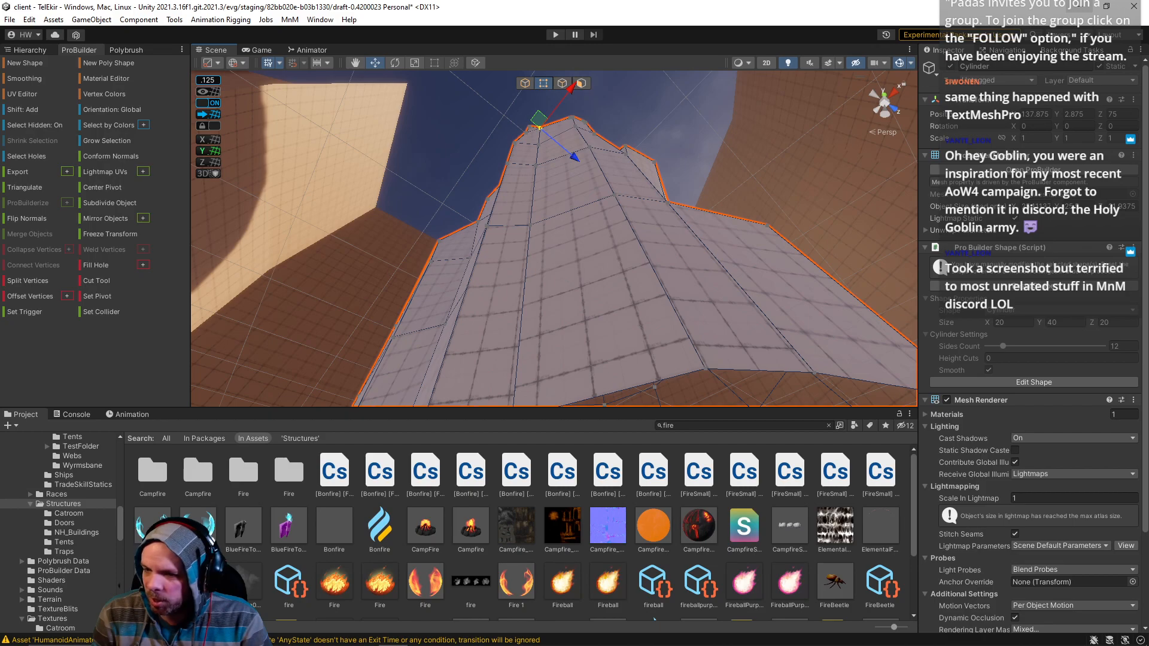
right_click_drag(667, 335, 645, 220)
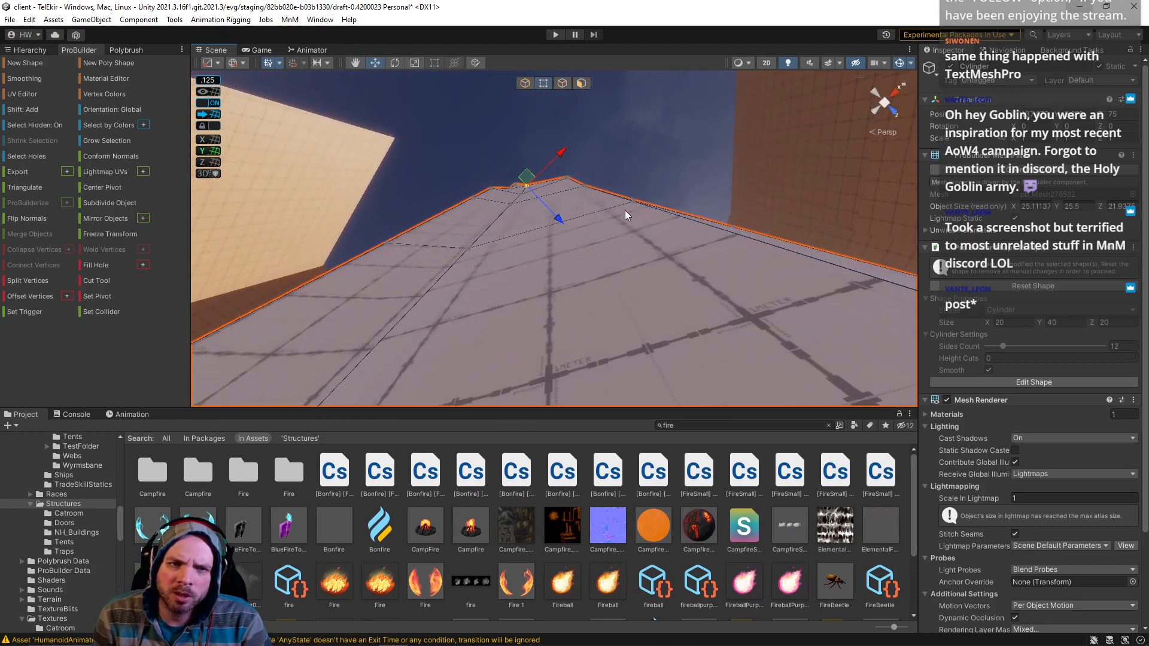
right_click_drag(576, 179, 581, 184)
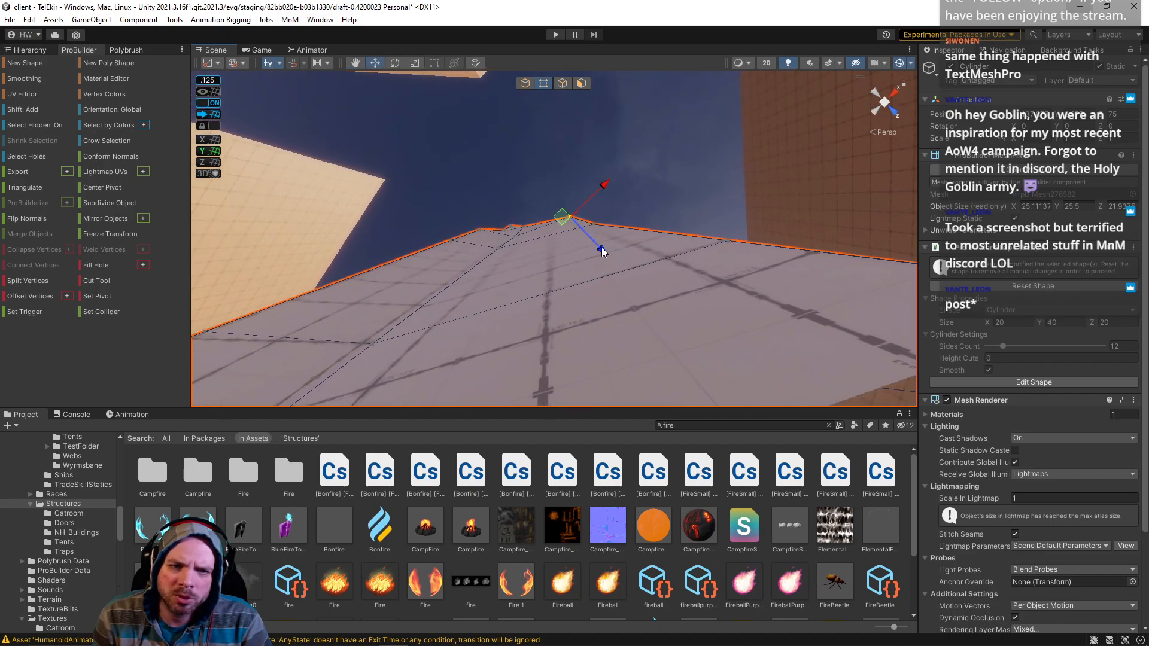
left_click(523, 225)
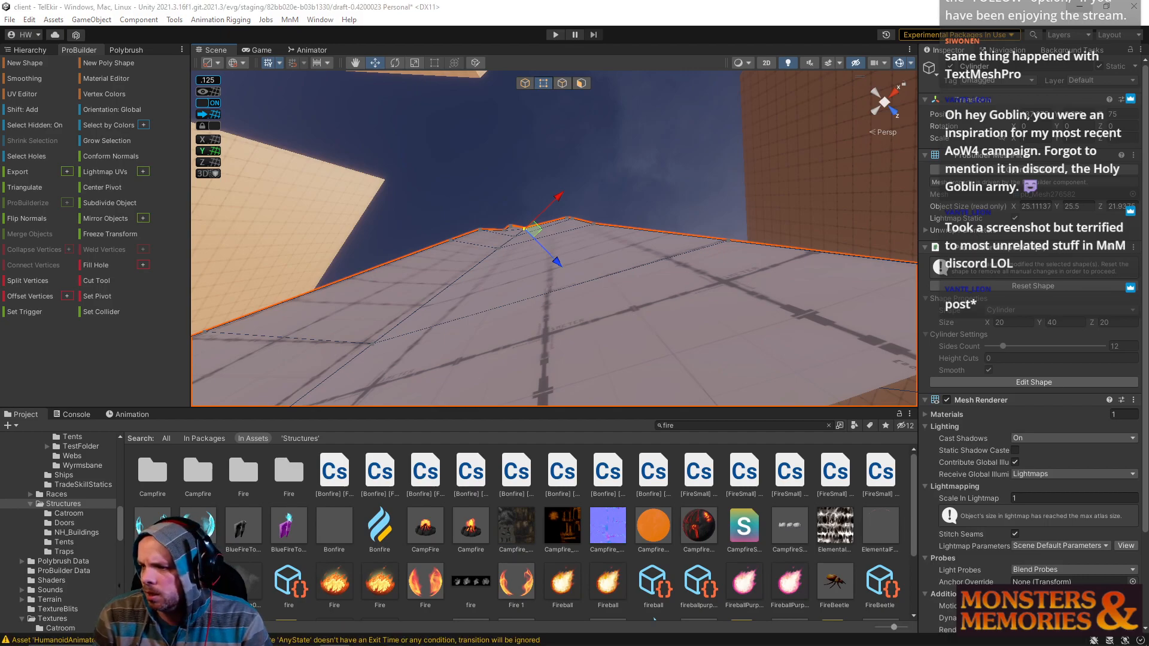
Step: Switch to Discord to look through the Monsters & Memories channel list, and return to Unity
key("alt+Tab")
scroll(766, 479, "down", 3)
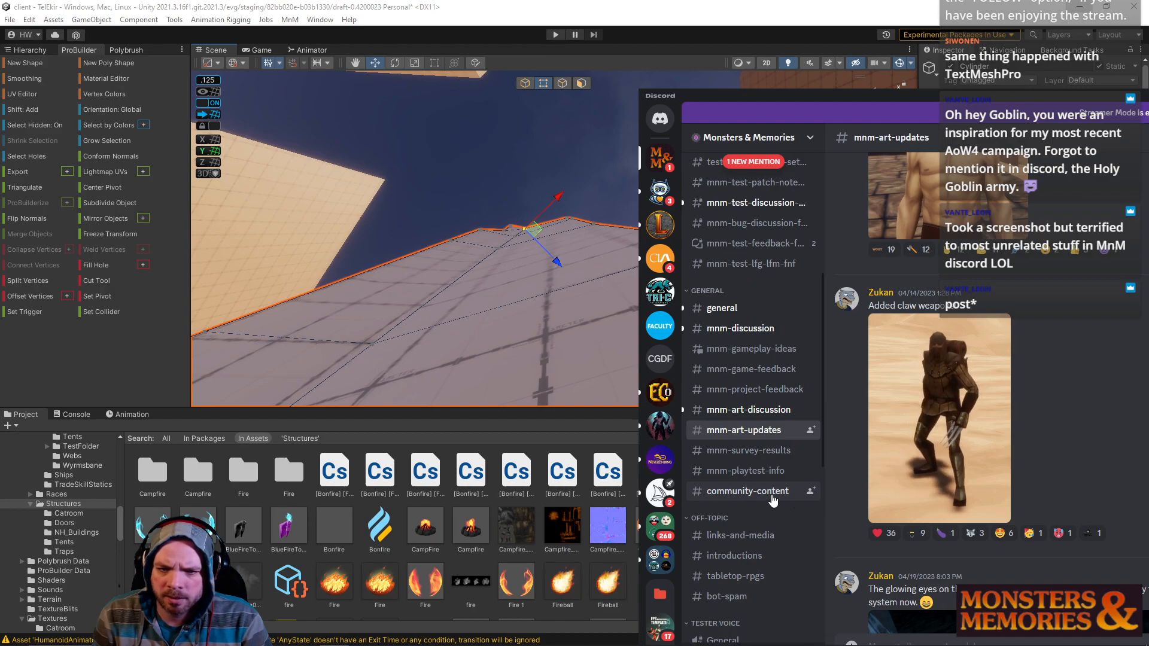
key("alt+Tab")
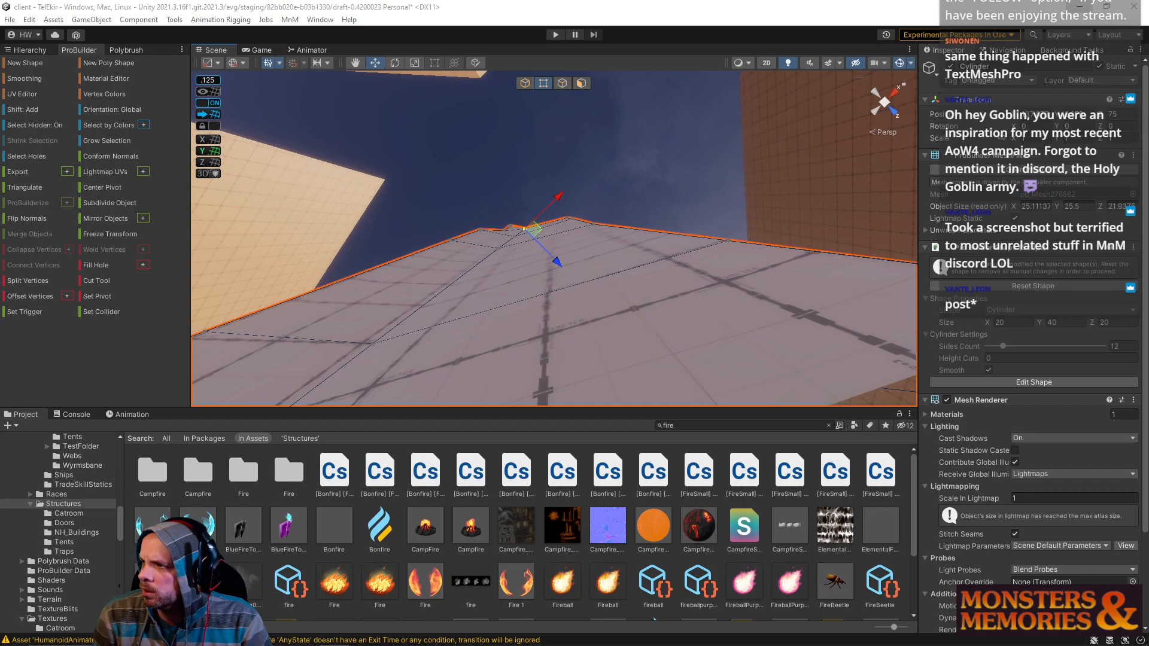
Step: Select the short vertical edge on the ridge below the rim and shift it slightly inward along the red axis
right_click_drag(627, 242, 555, 99)
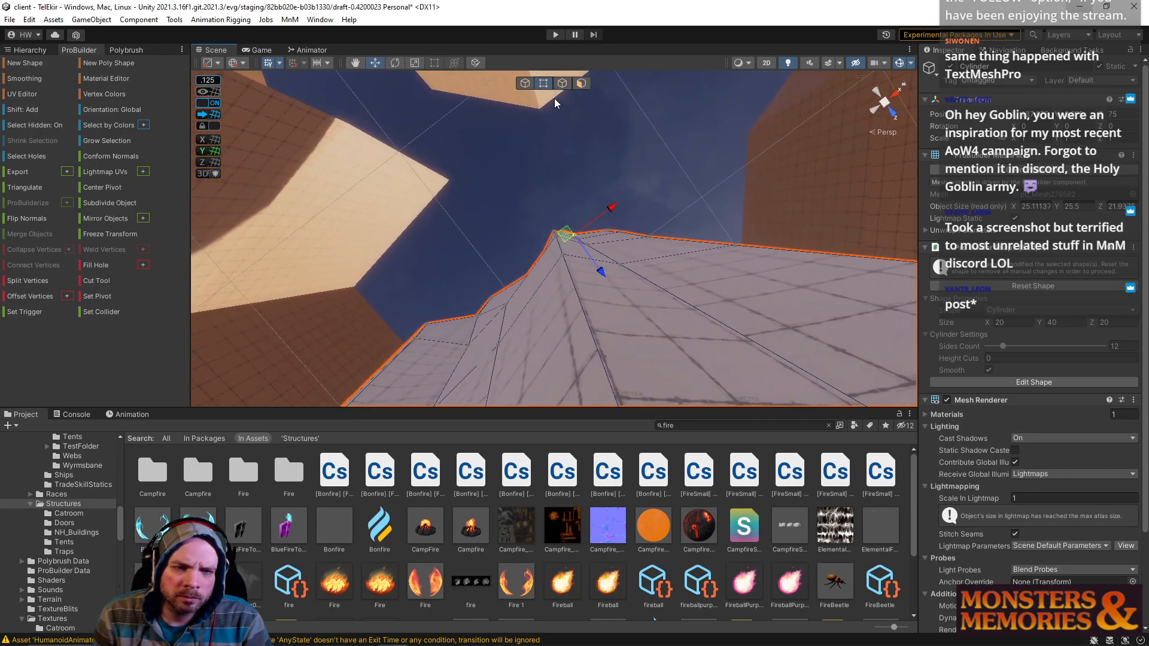
left_click(560, 84)
left_click(556, 238)
right_click_drag(556, 238, 590, 295)
left_click_drag(587, 213, 591, 216)
left_click_drag(607, 159, 595, 166)
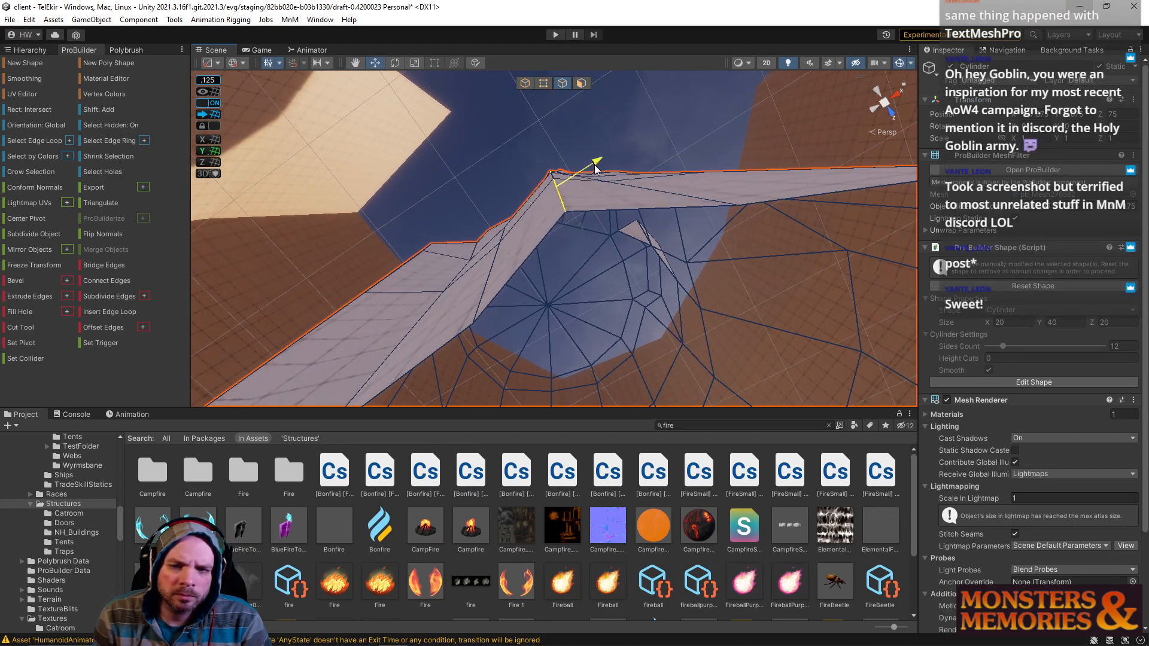
Step: Raise the rim corner vertex above the ridge along the green axis and connect it diagonally to the loop vertex below
right_click_drag(595, 168, 610, 204)
left_click(543, 83)
left_click(513, 197)
right_click_drag(519, 201, 651, 369)
left_click(556, 274)
left_click(566, 265)
left_click_drag(613, 259, 526, 214)
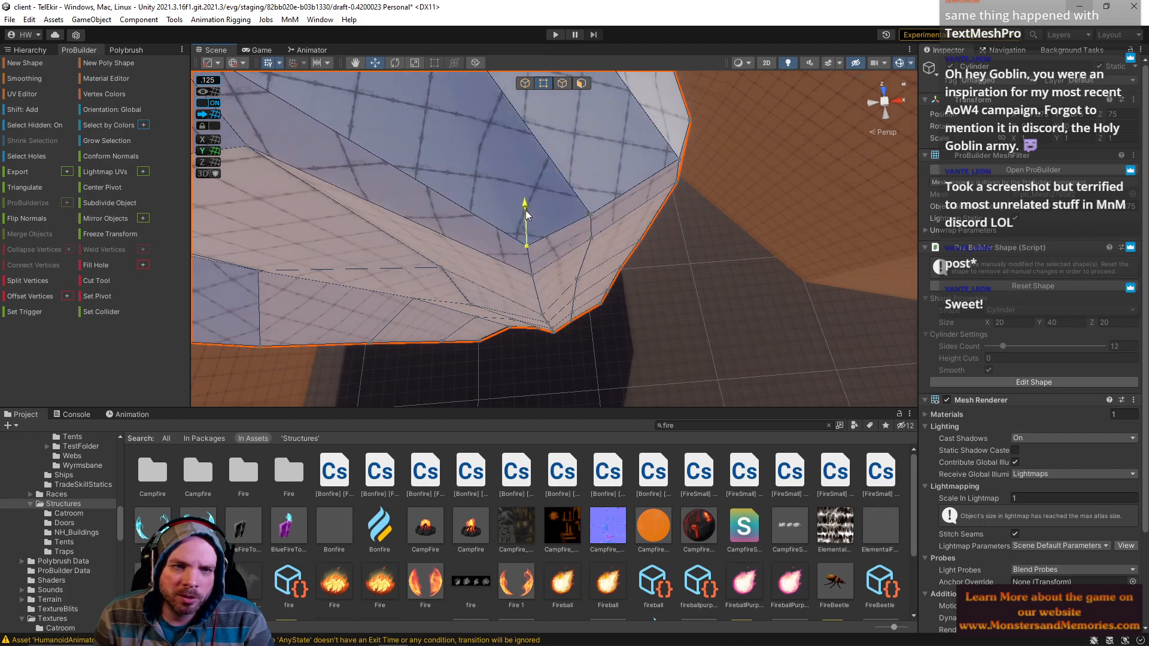
right_click_drag(544, 252, 450, 4)
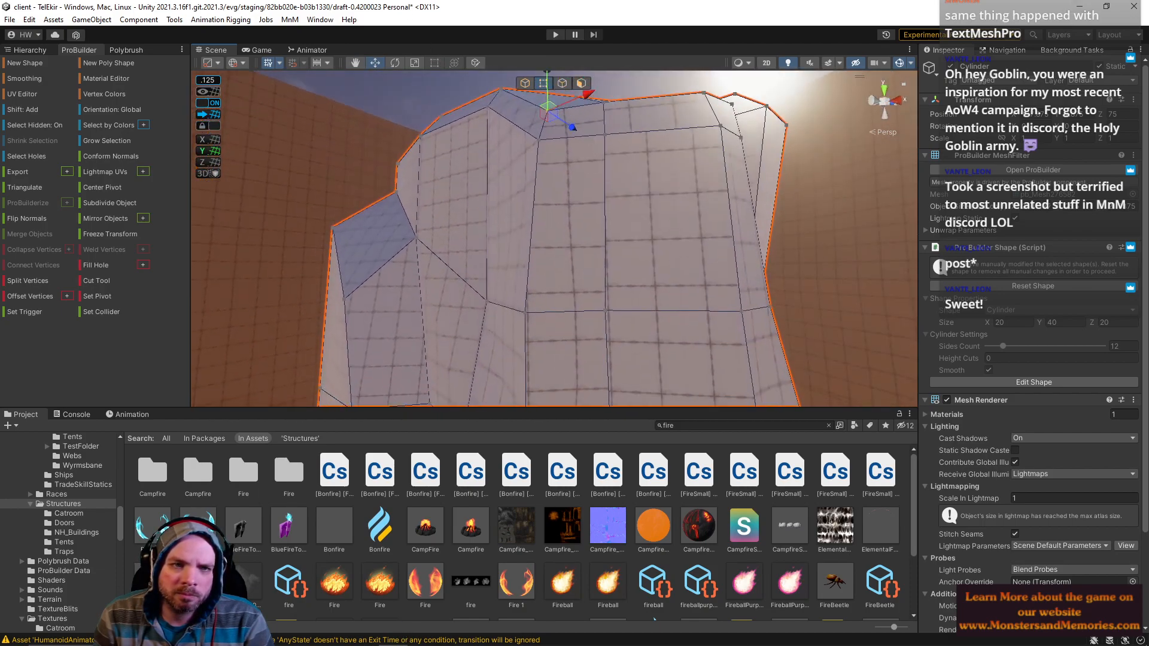
right_click_drag(598, 308, 583, 279)
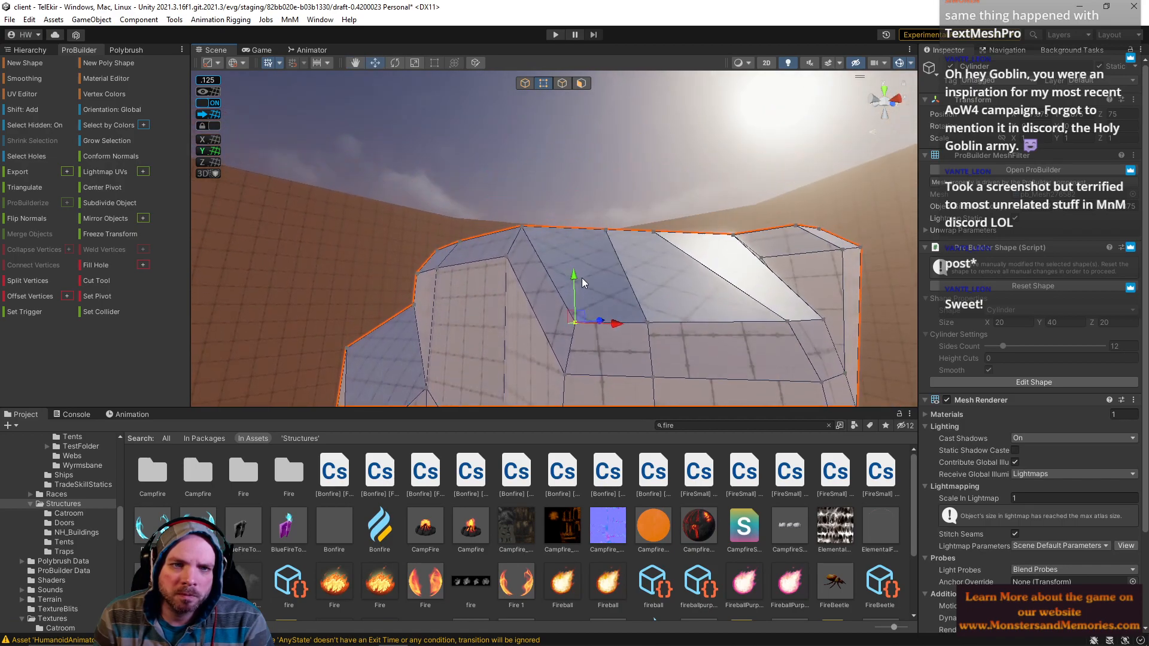
left_click_drag(572, 279, 572, 266)
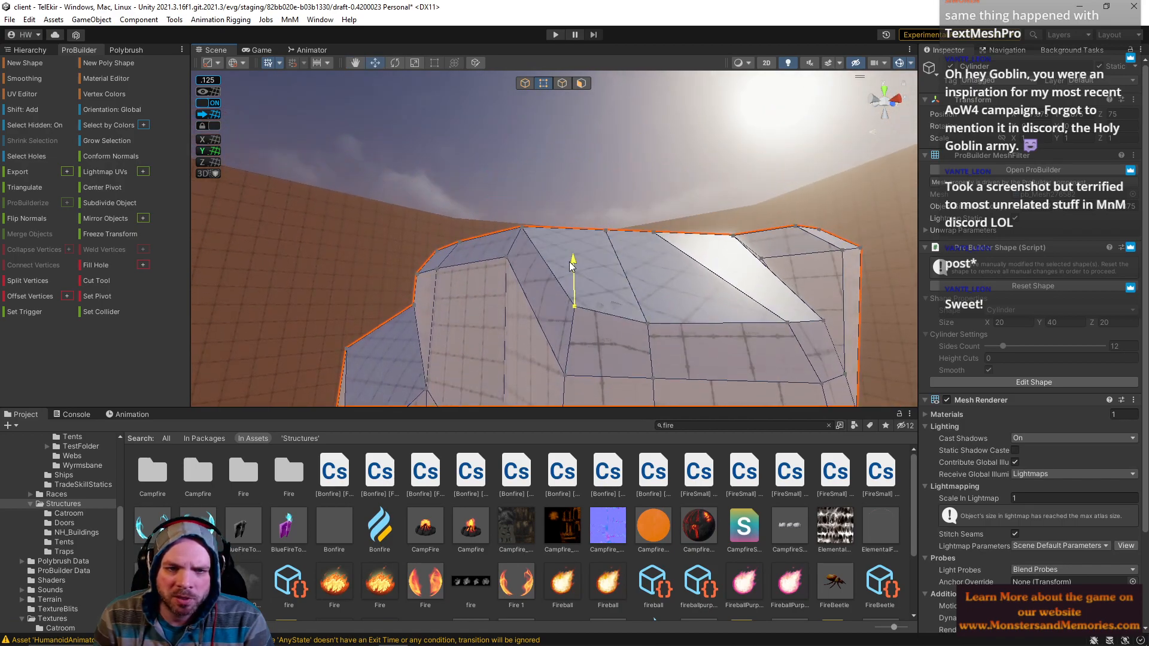
left_click(651, 376, "shift")
key("alt+e")
Step: Nudge two neighbouring vertices of the wall strip to make its outline more irregular
right_click_drag(651, 375, 559, 264)
left_click(572, 247)
left_click_drag(591, 234, 628, 250)
left_click_drag(590, 210, 590, 204)
left_click(550, 237)
right_click_drag(553, 209, 556, 281)
left_click_drag(581, 195, 578, 211)
Step: Shift two vertices near the rim and the one on the next loop down slightly along the blue axis
right_click_drag(611, 251, 580, 216)
left_click(635, 321)
left_click(597, 307)
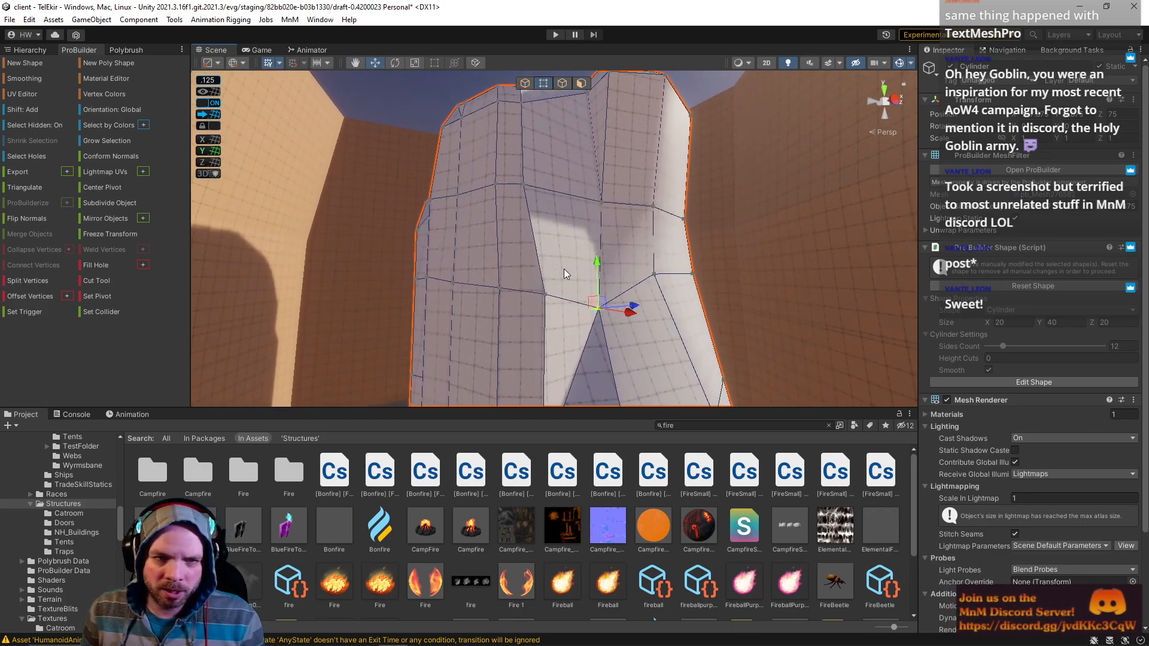
right_click_drag(593, 195, 597, 126)
left_click(596, 122)
left_click(596, 105, "shift")
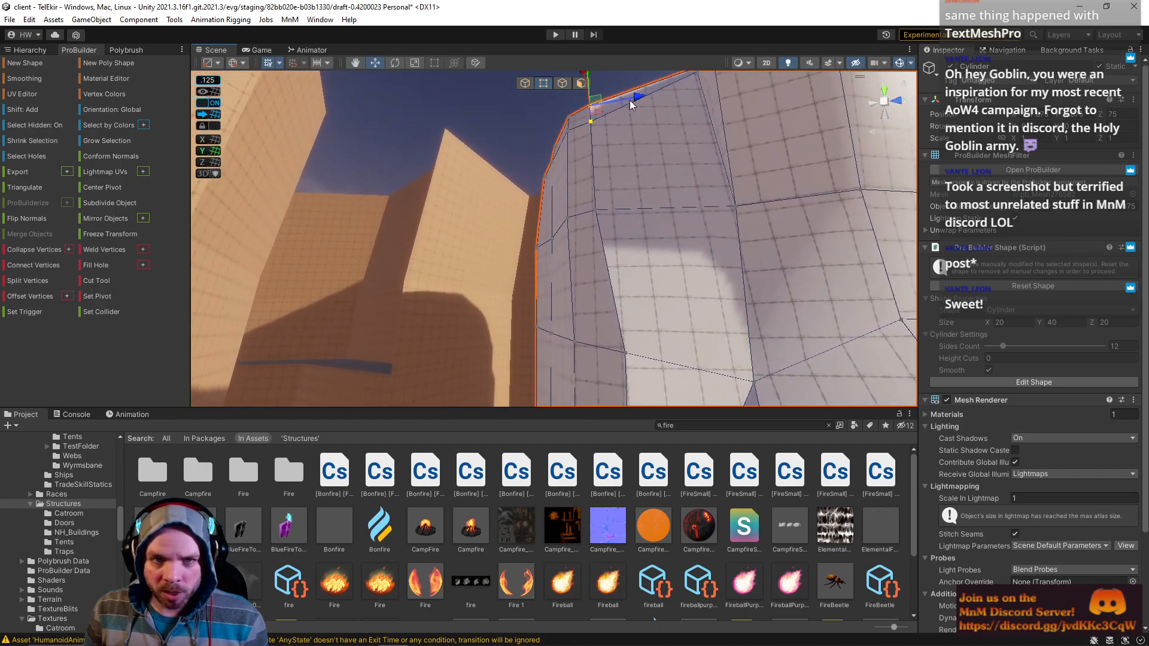
left_click_drag(637, 102, 647, 98)
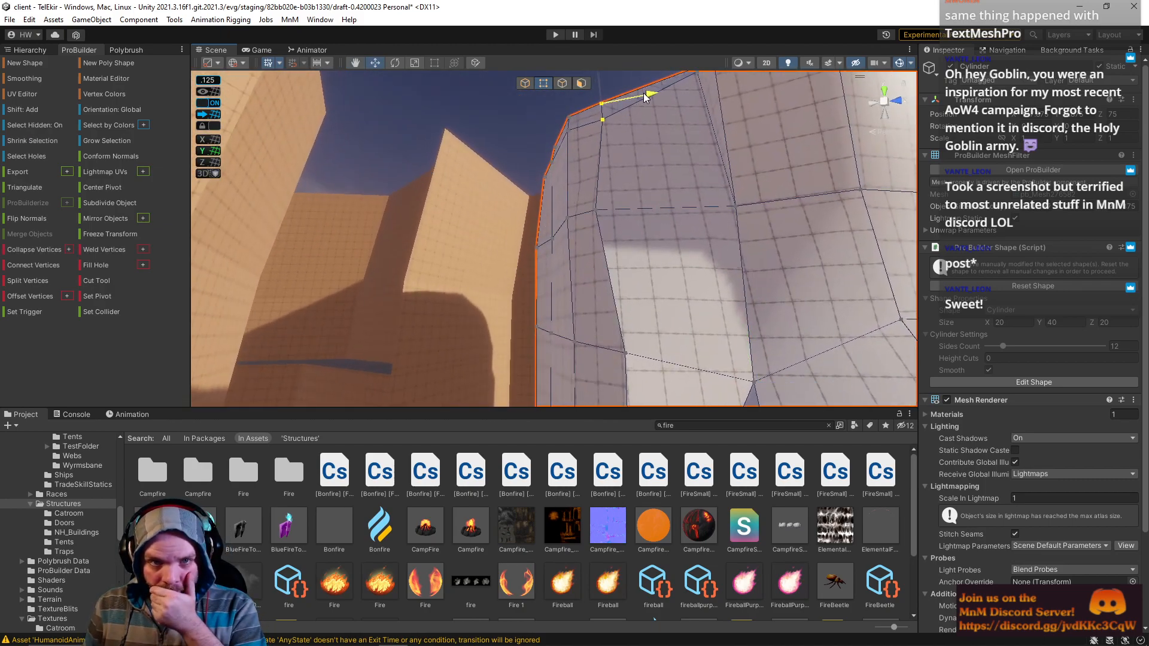
left_click(594, 213)
left_click_drag(641, 207, 651, 208)
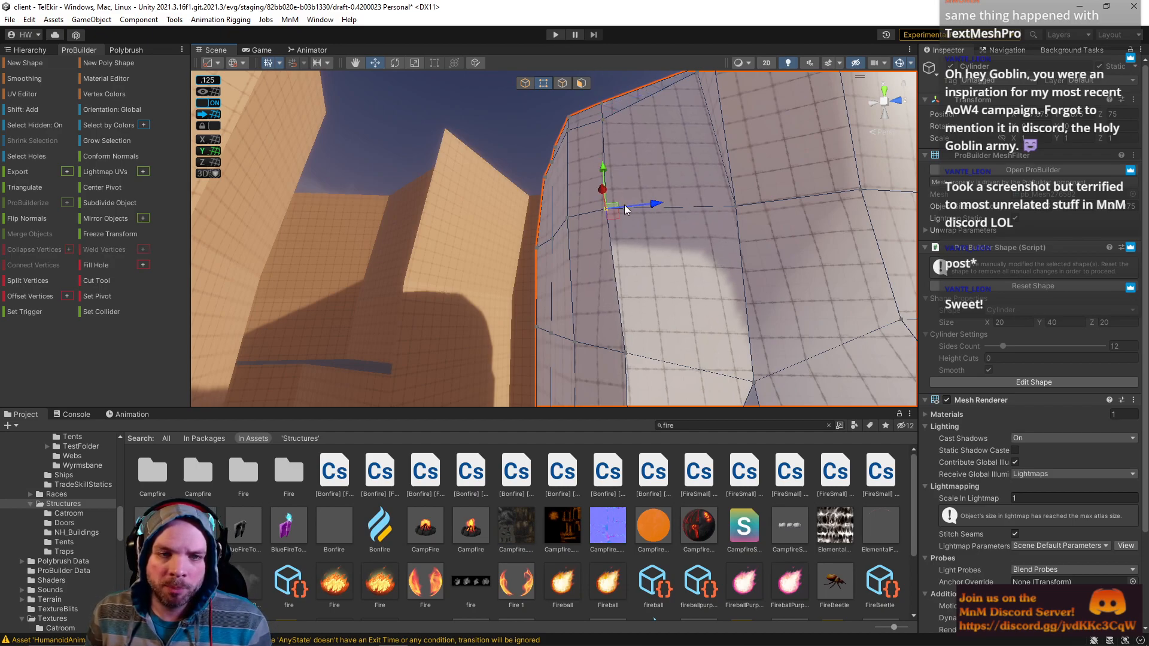
Step: Select the wall faces of the middle strips from rim to base, including the small face beneath the rim corner
left_click(522, 132)
right_click_drag(522, 132, 681, 189)
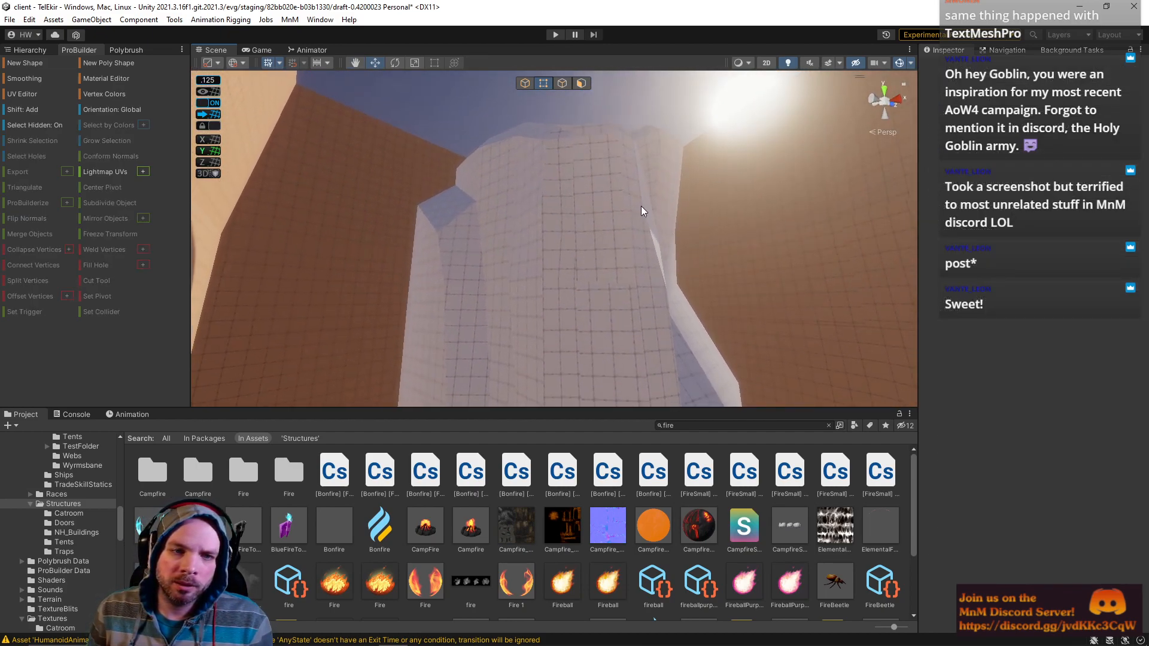
left_click(560, 245)
right_click_drag(563, 246, 592, 263)
left_click(581, 84)
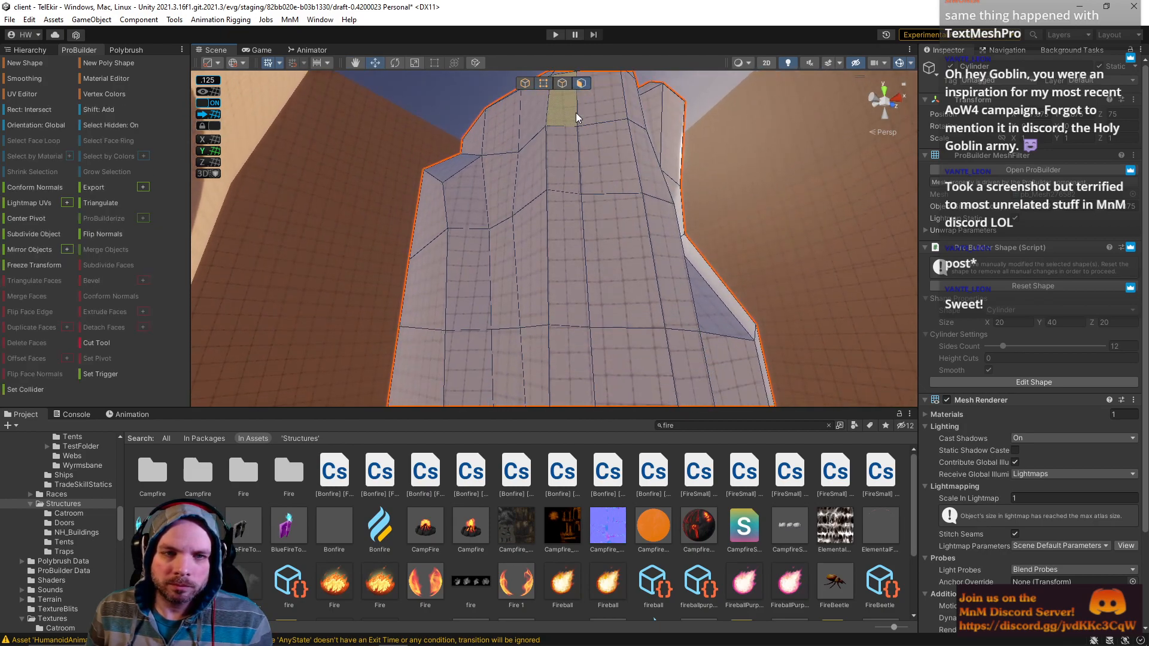
left_click(574, 112)
right_click_drag(589, 154, 589, 156)
double_click(592, 161, "shift")
right_click_drag(616, 235, 590, 160)
left_click(590, 160, "shift")
left_click(599, 230, "shift")
left_click(603, 277, "shift")
left_click(609, 351, "shift")
right_click_drag(609, 352, 589, 374)
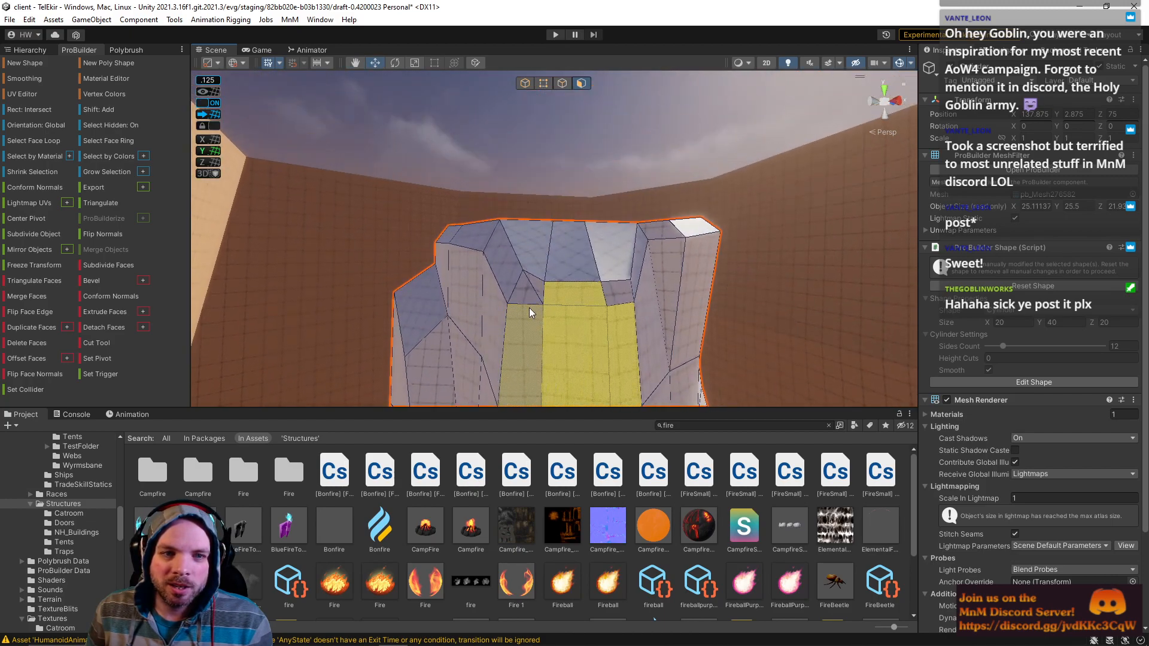
left_click(527, 300, "shift")
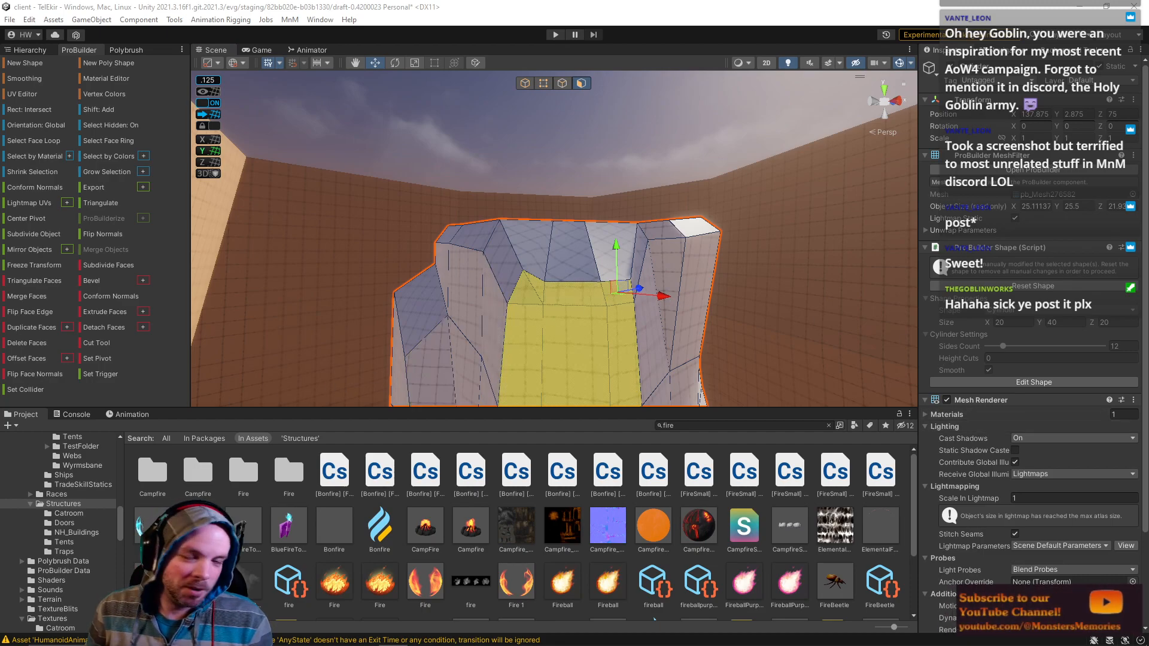
Step: Move the rim vertex on the far side of the strip along the red axis
right_click_drag(498, 321, 633, 265)
left_click(544, 83)
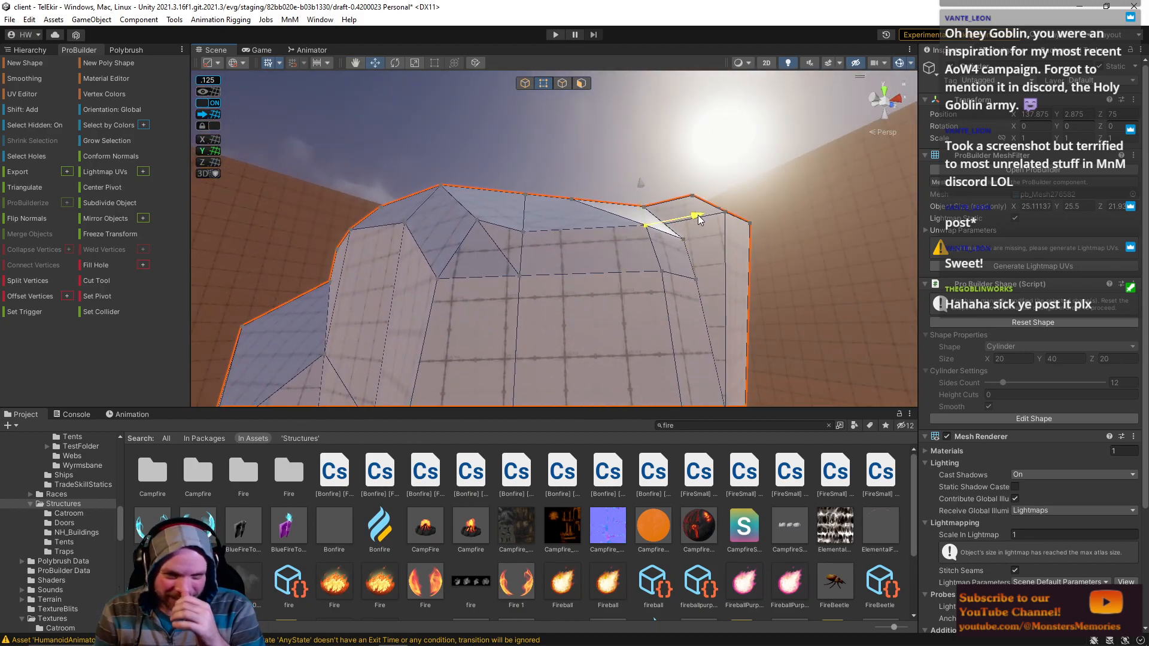
right_click_drag(526, 232, 577, 285)
right_click_drag(572, 239, 839, 280)
Step: Delete the small faces beneath the rim corner of the wall strip
left_click(581, 83)
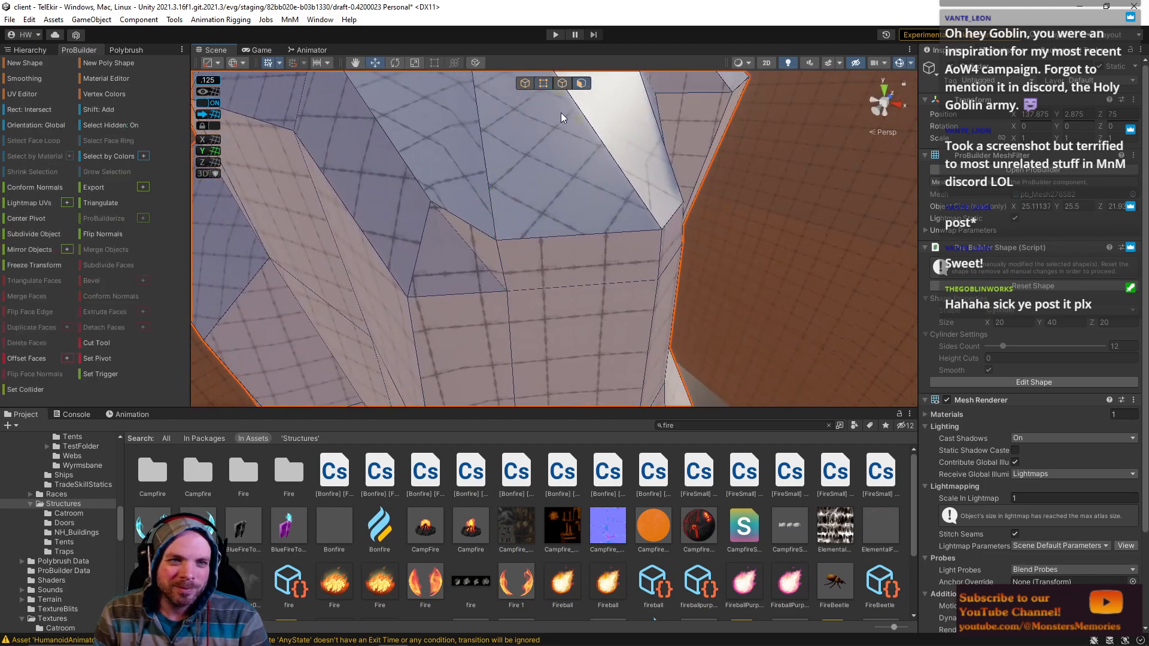
left_click(473, 246)
key("Delete")
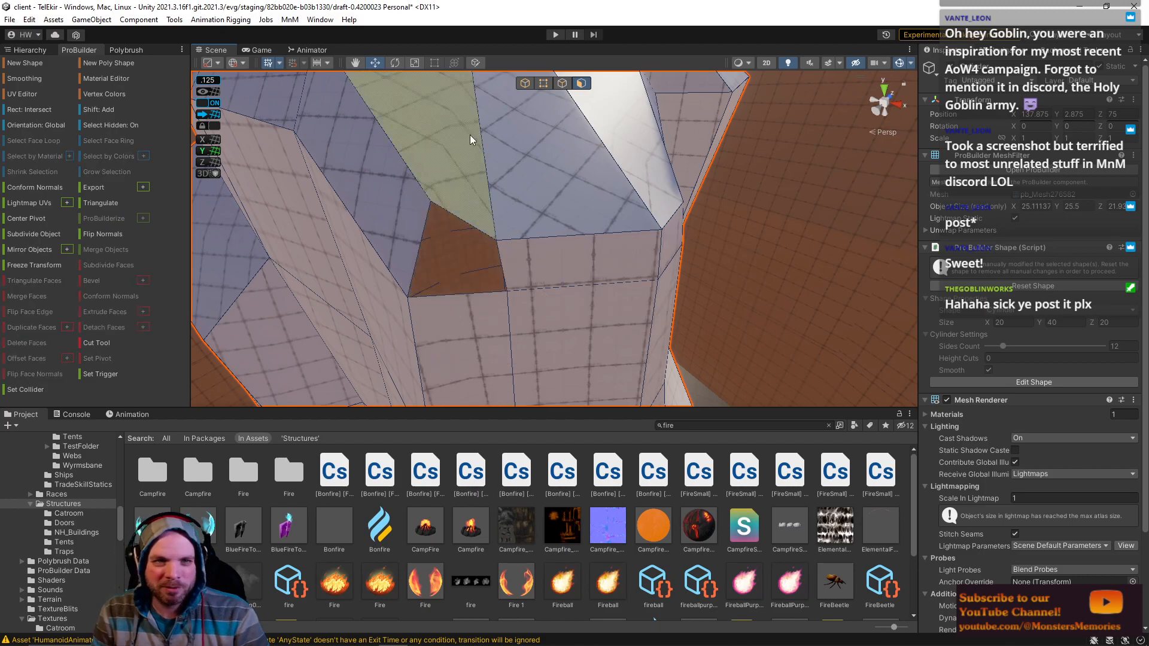
Step: Close the hole under the rim corner by bridging its lower edge pair and its upper edge pair
left_click(562, 84)
left_click(504, 267)
left_click(479, 299, "shift")
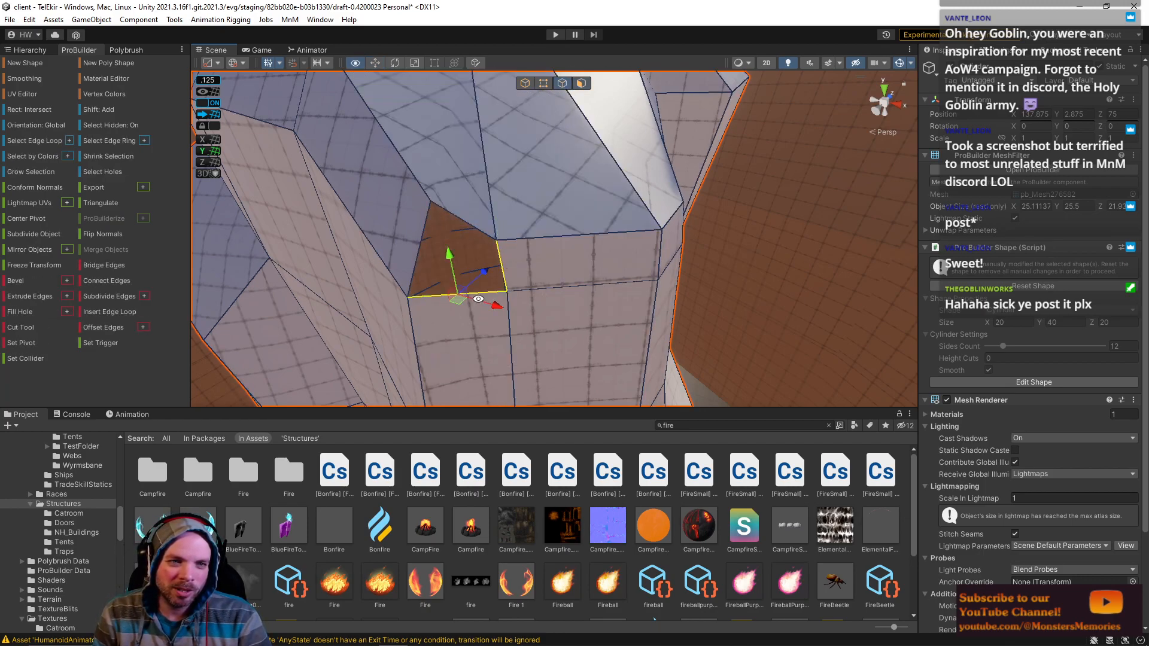
key("alt+b")
left_click(457, 224)
left_click(423, 234, "shift")
key("alt+b")
left_click_drag(423, 233, 454, 105, "alt")
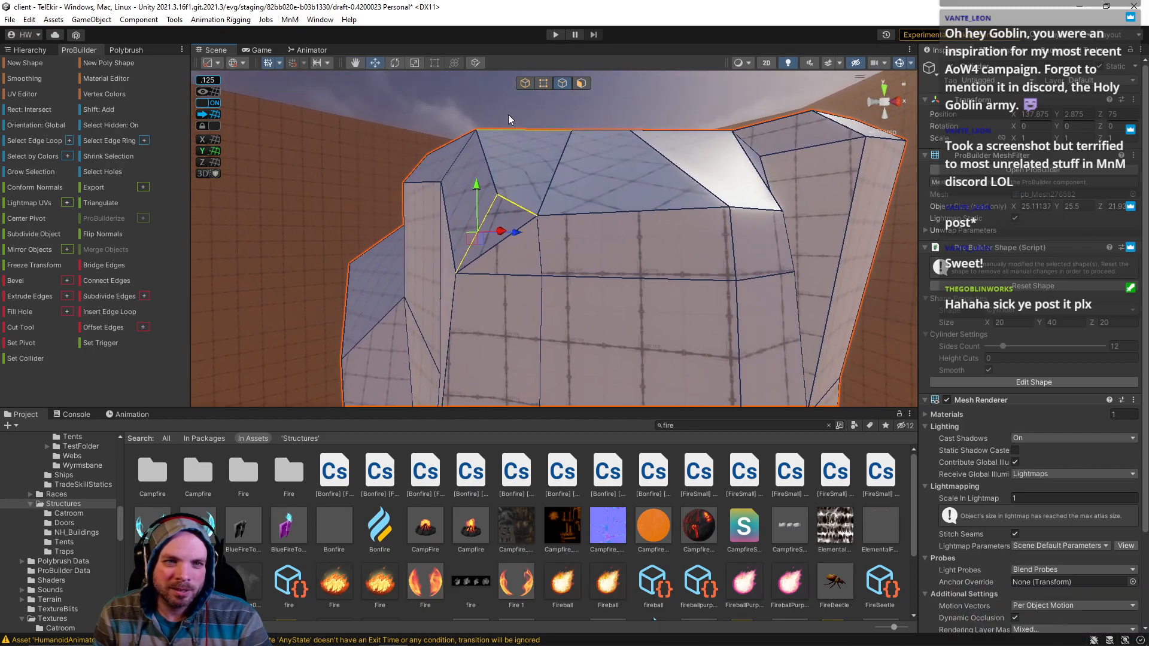
Step: Nudge the rim vertex at the rebuilt corner to smooth the transition into the wall
left_click(544, 84)
left_click_drag(529, 201, 535, 182)
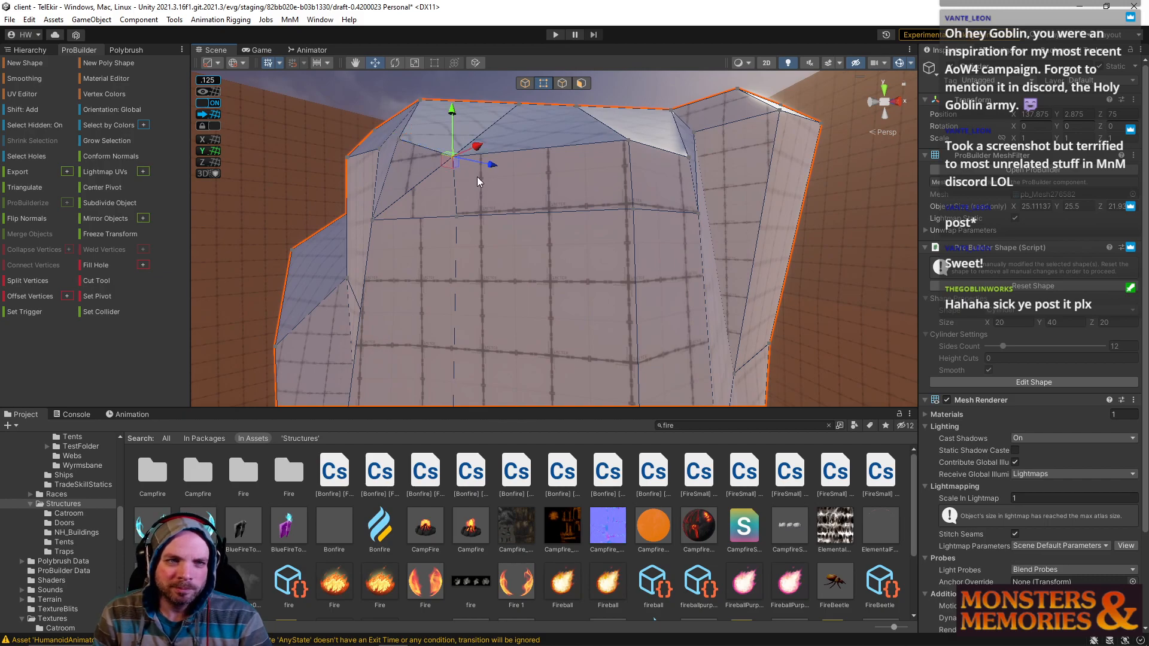
right_click_drag(475, 175, 501, 168)
left_click_drag(509, 164, 515, 161)
right_click_drag(516, 186, 506, 157)
Step: Move the bottom vertex at the tower's base corner outward along the blue axis
left_click_drag(500, 163, 584, 261, "alt")
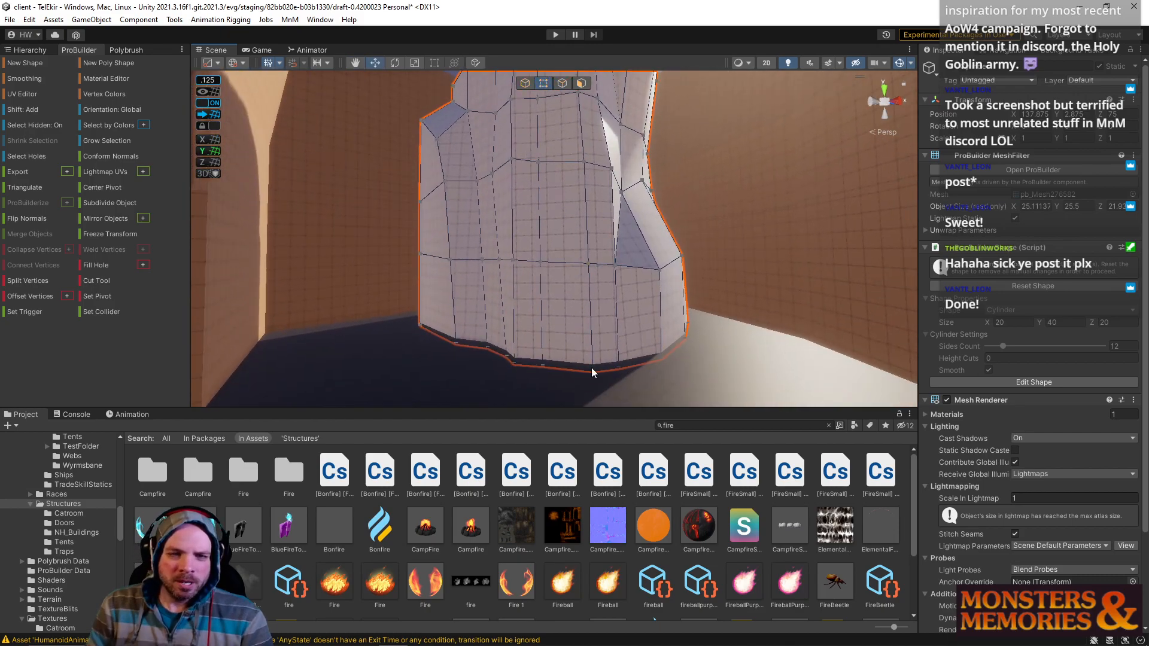
left_click_drag(554, 307, 511, 237, "alt")
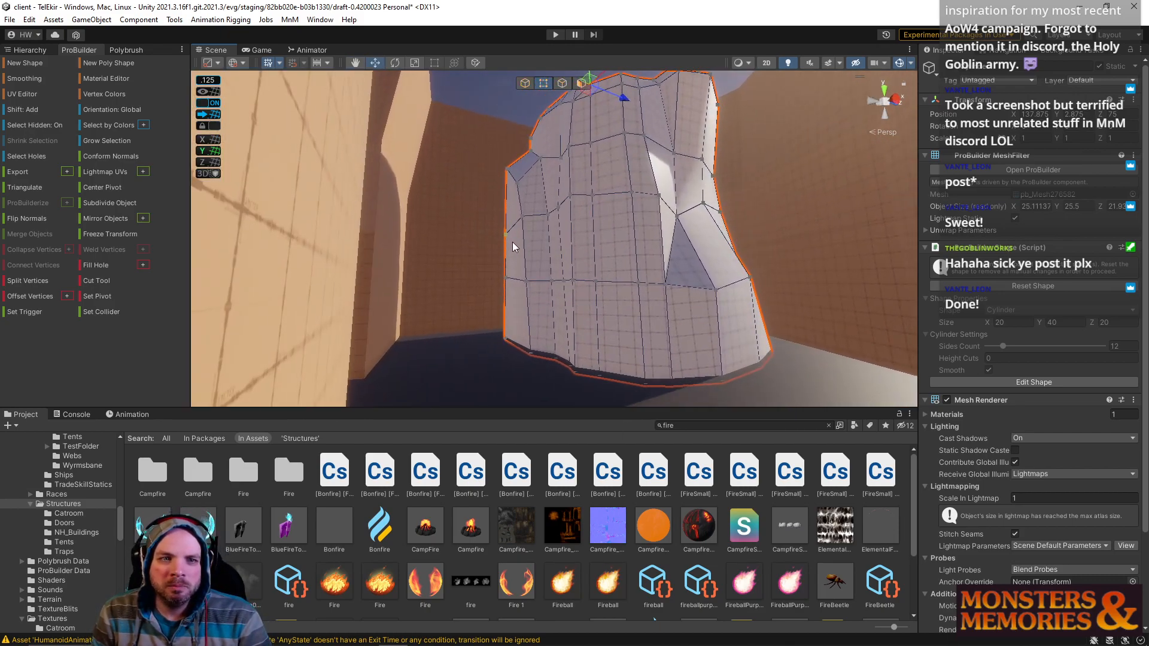
left_click(520, 218)
left_click(526, 279, "shift")
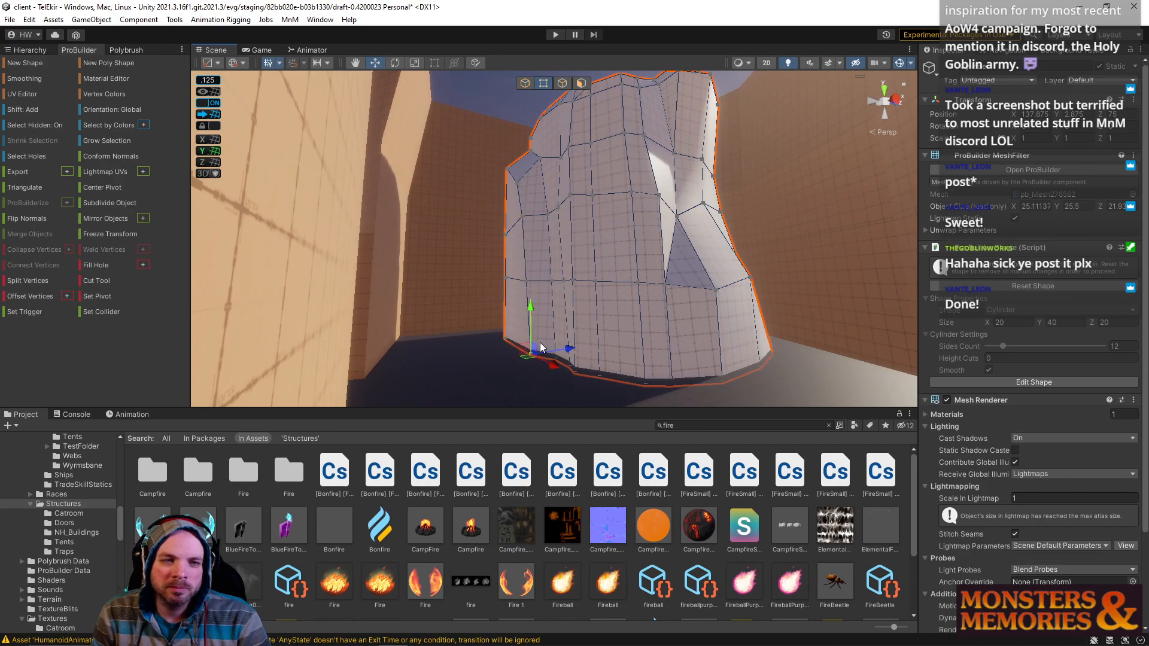
left_click_drag(566, 346, 553, 347)
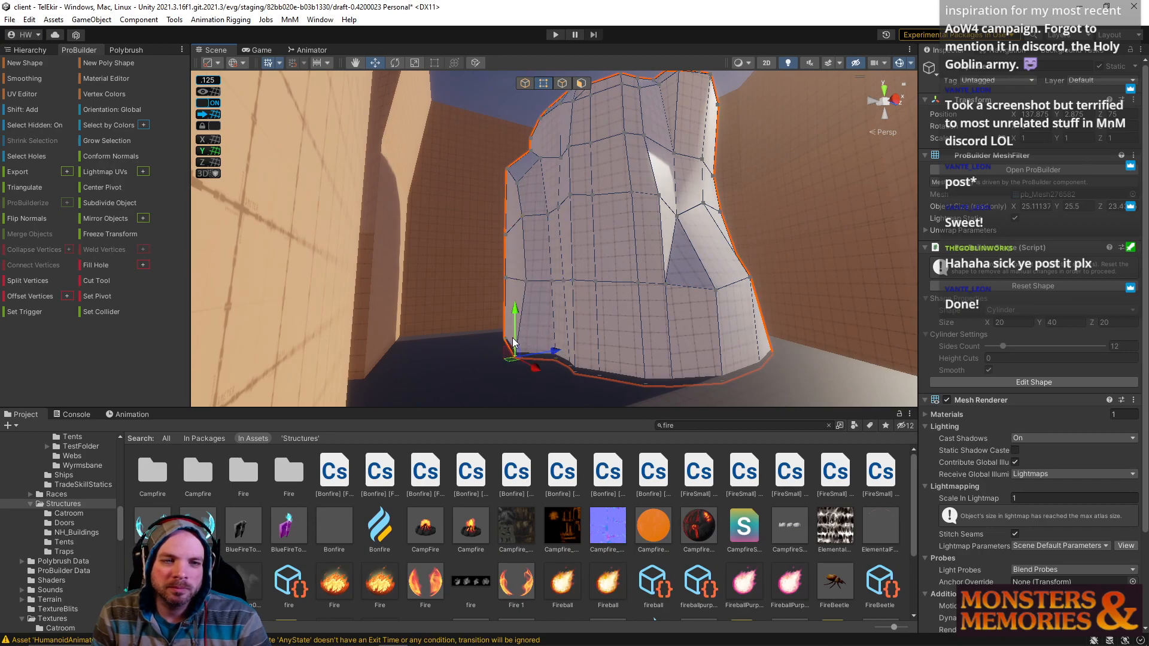
Step: Move the vertex pair on the lower wall edge outward along the red axis to widen the base
left_click_drag(537, 331, 601, 223, "alt")
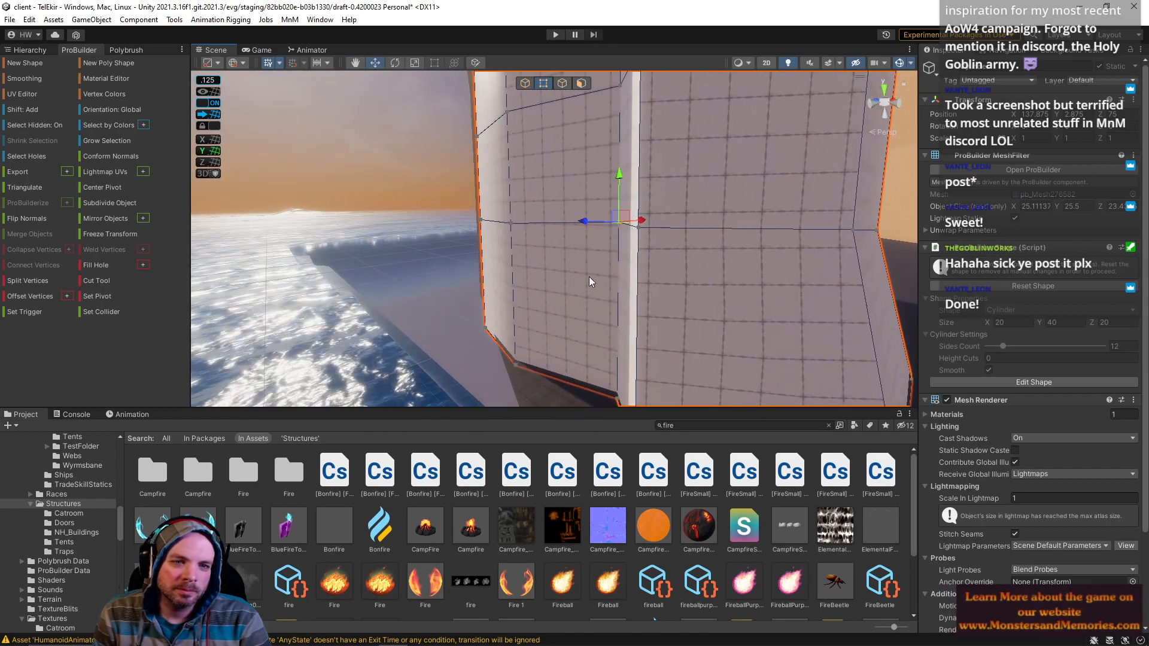
left_click(617, 398, "shift")
left_click_drag(617, 399, 591, 422, "alt")
left_click_drag(647, 329, 579, 257)
mouse_move(579, 257)
right_mouse_down()
mouse_move(558, 249)
mouse_move(573, 247)
right_mouse_up()
left_click(572, 241)
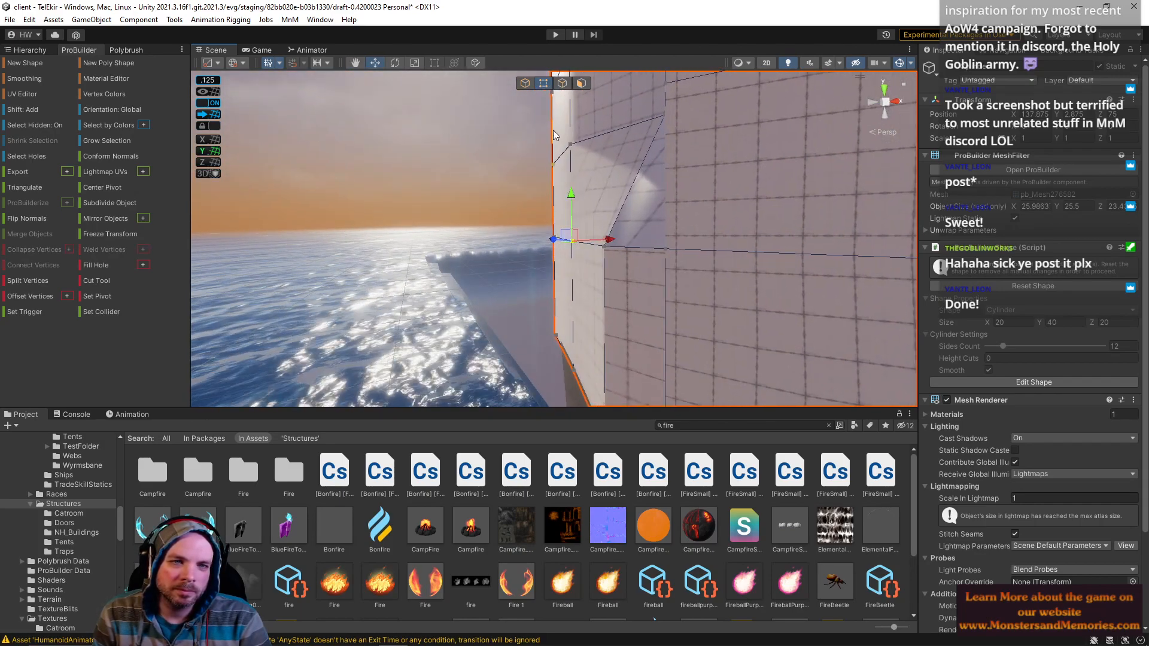
Step: Push the narrow wall faces at the base corner outward along the red and blue axes
left_click(579, 82)
left_click(569, 267)
left_click_drag(592, 293, 488, 296)
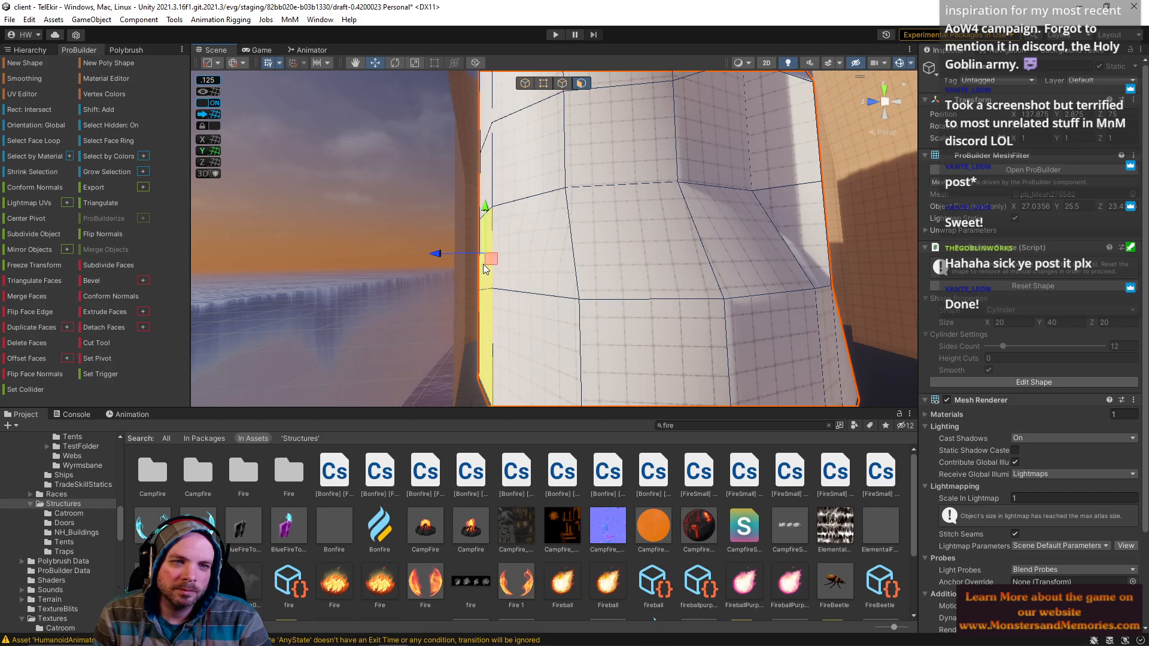
left_click_drag(436, 252, 776, 293)
left_click_drag(663, 255, 674, 281, "alt")
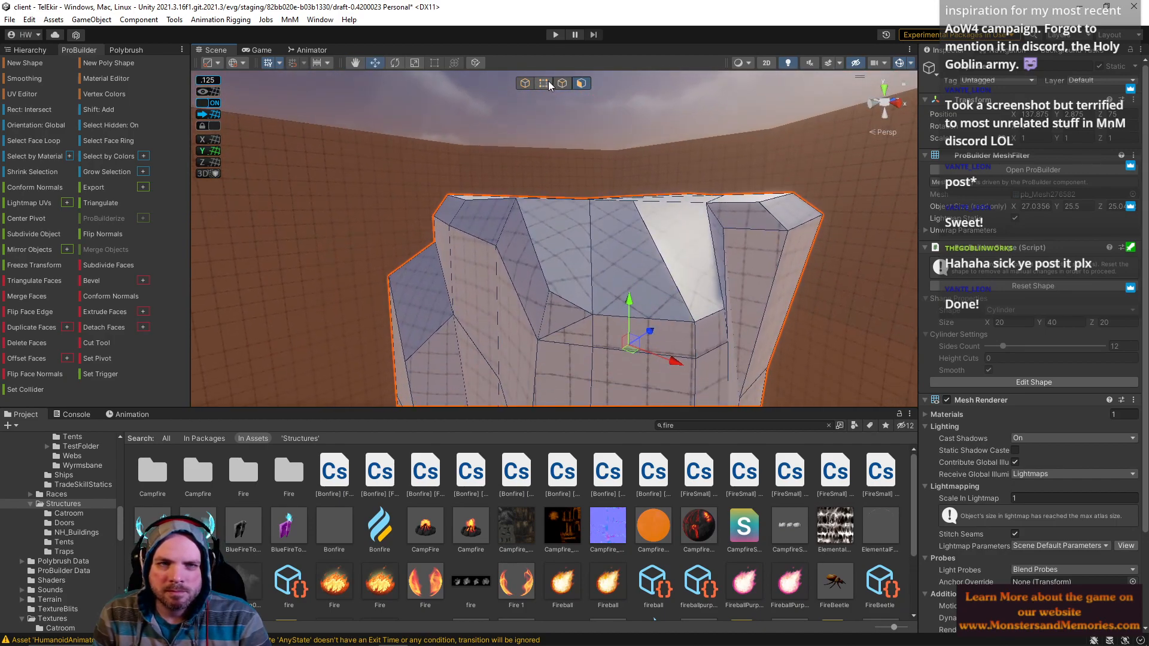
Step: Delete all the triangular cap faces meeting at the centre of the tower's top
left_click(544, 84)
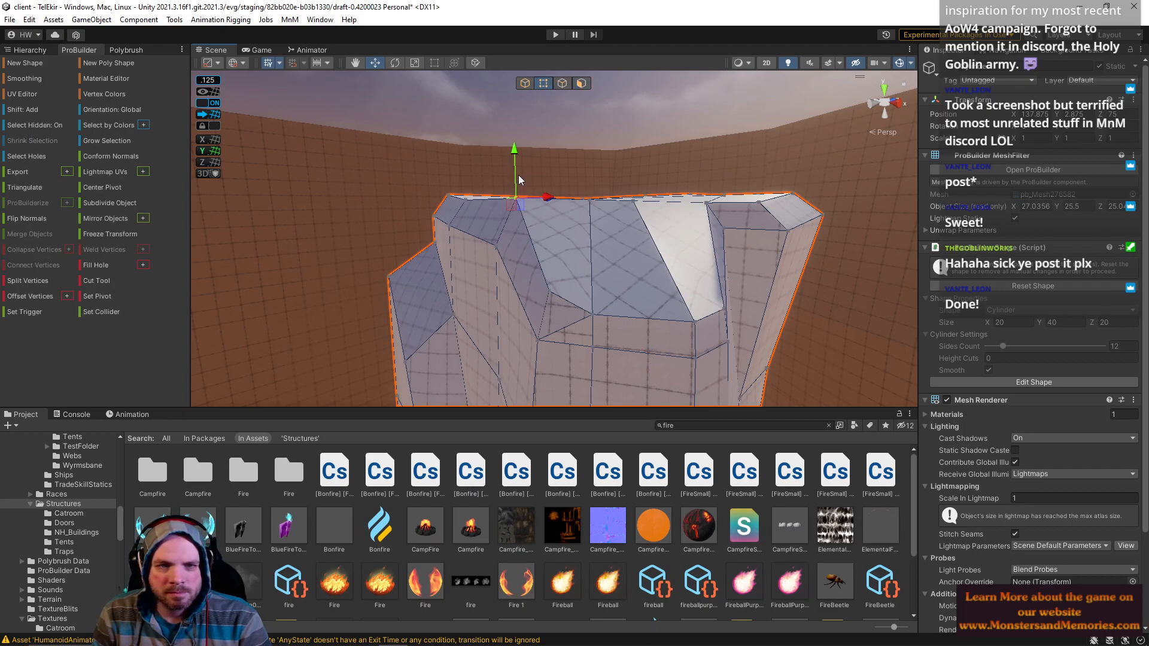
left_click_drag(515, 239, 542, 219, "alt")
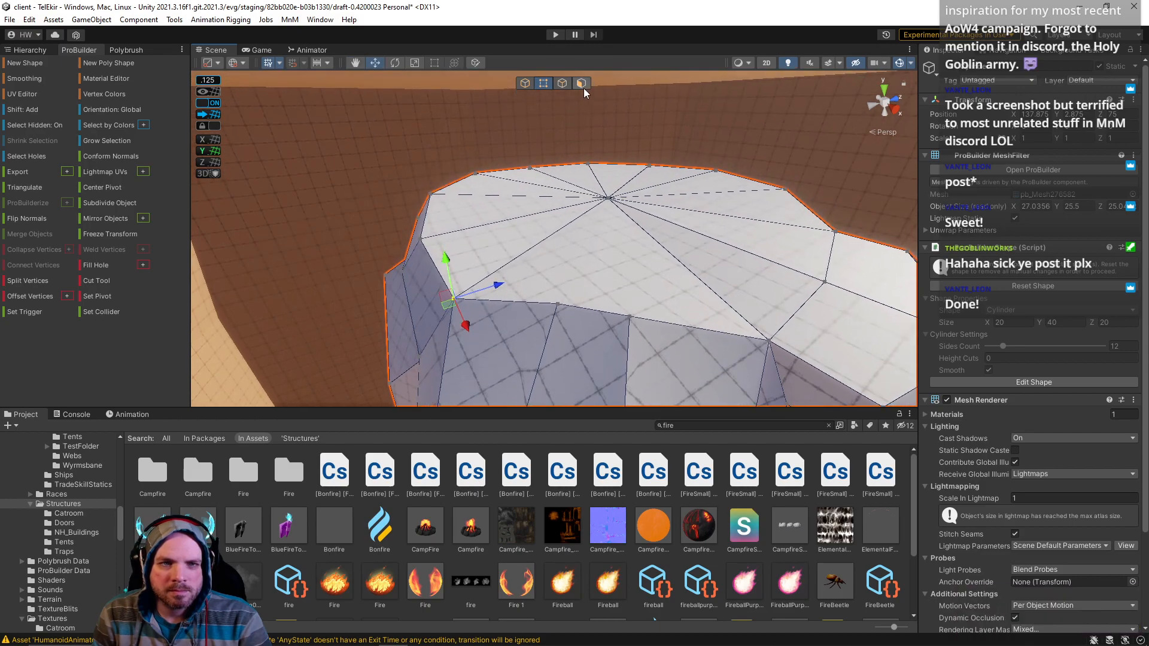
left_click(581, 83)
left_click(575, 231)
left_click(557, 219, "shift")
left_click(536, 206, "shift")
left_click(619, 183, "shift")
left_click(730, 252, "shift")
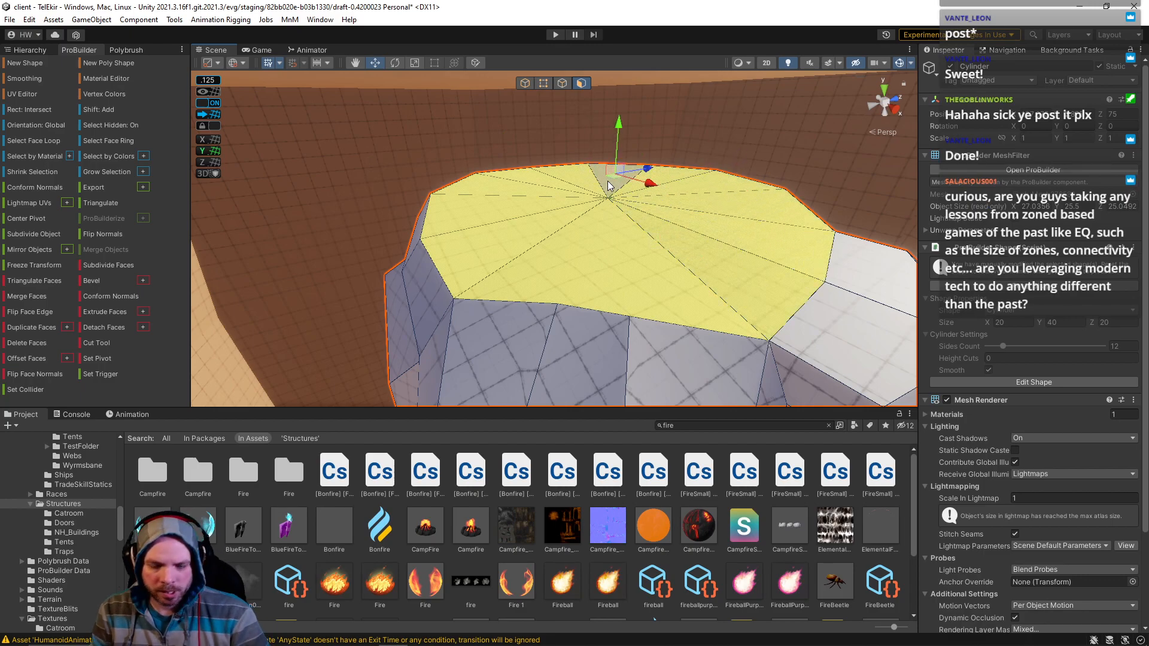
key("Delete")
Step: Select the open edge loop of the top hole and extrude it inward by scaling it around its centre
left_click(561, 83)
left_click(99, 171)
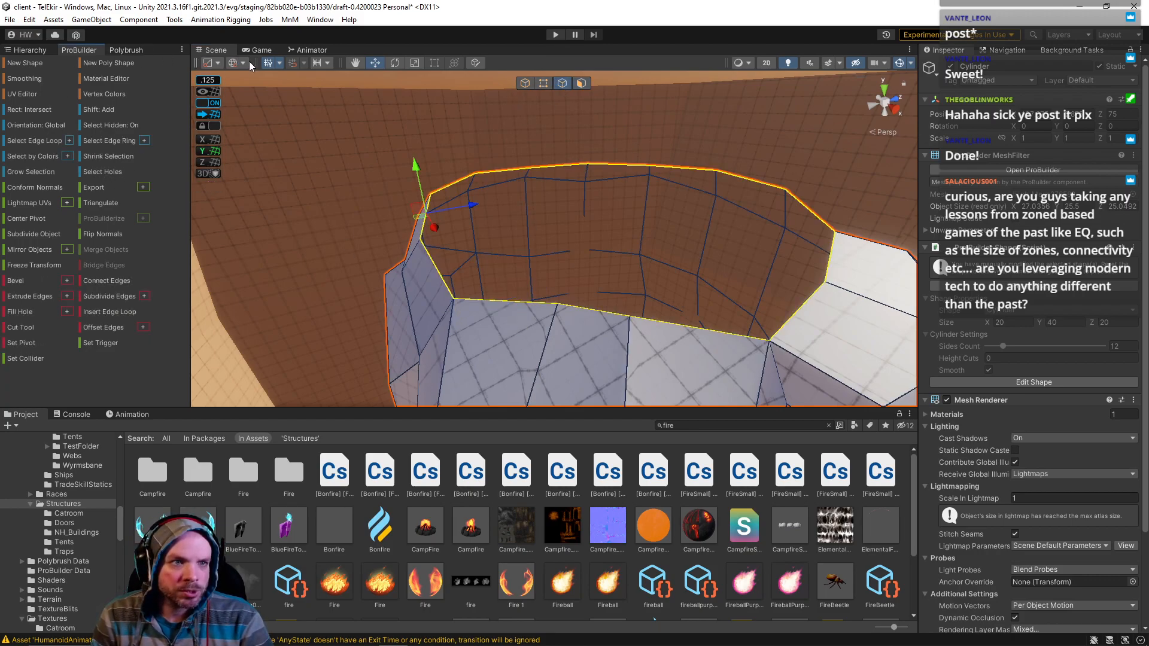
left_click(233, 77)
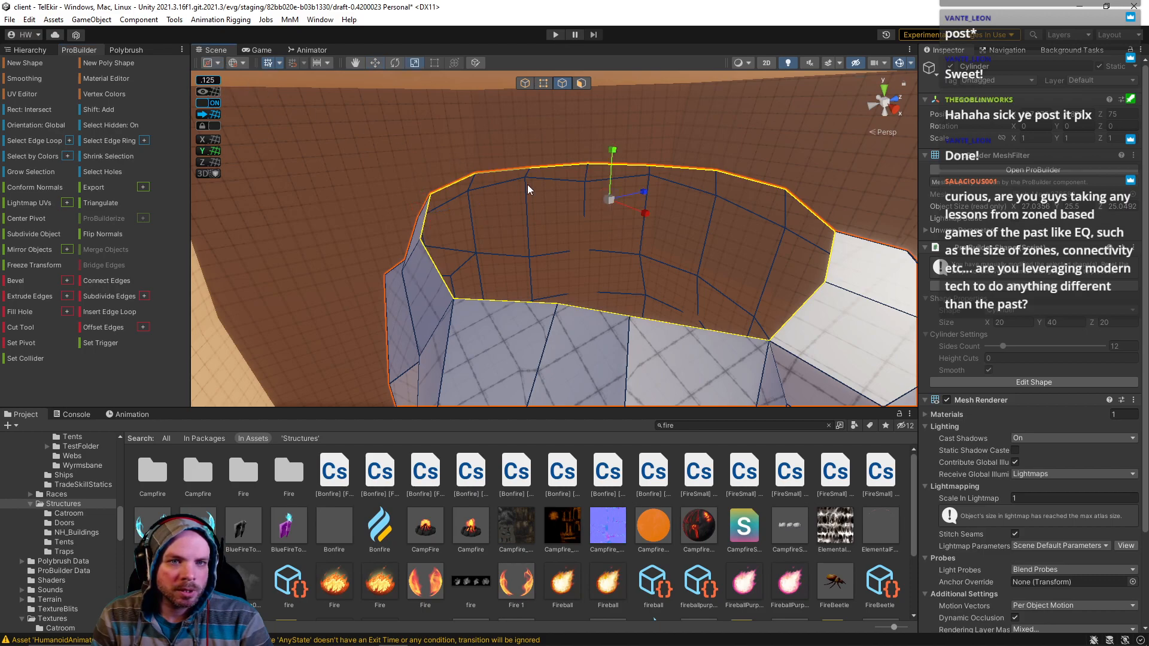
key("r")
left_click_drag(605, 198, 551, 189, "shift")
key("w")
key("r")
right_click_drag(559, 216, 540, 198)
left_click(540, 203)
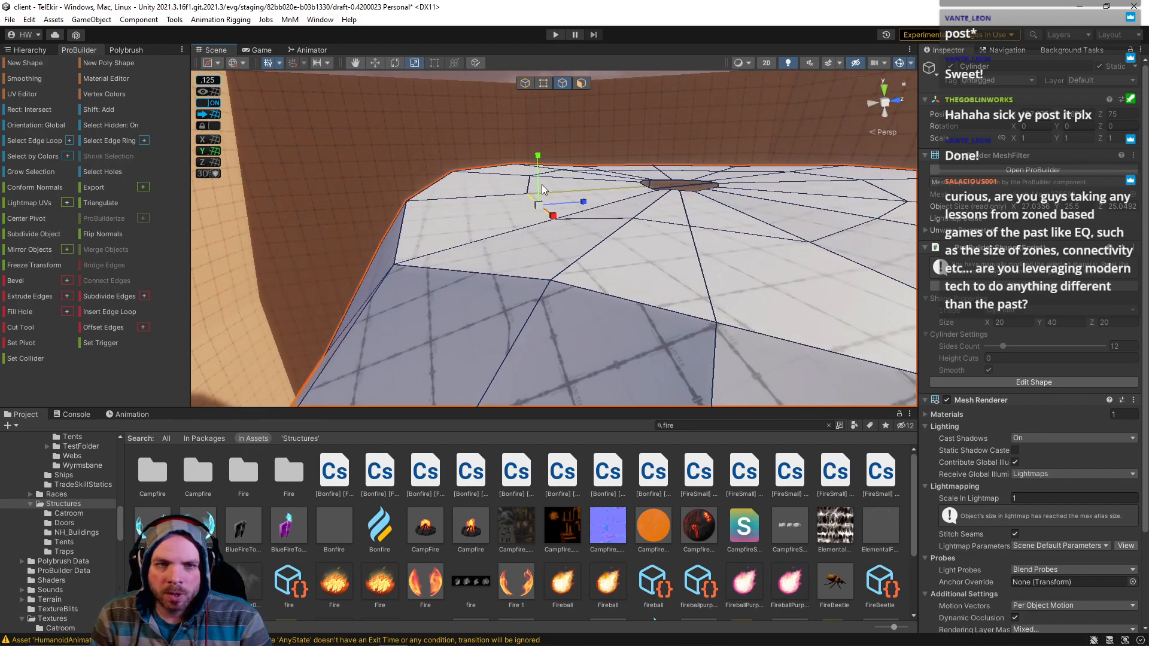
Step: Scale the inner edge loop around the top opening slightly along the vertical axis
left_click(582, 84)
left_click(601, 205)
right_click_drag(601, 205, 579, 289)
left_click(562, 88)
double_click(650, 186)
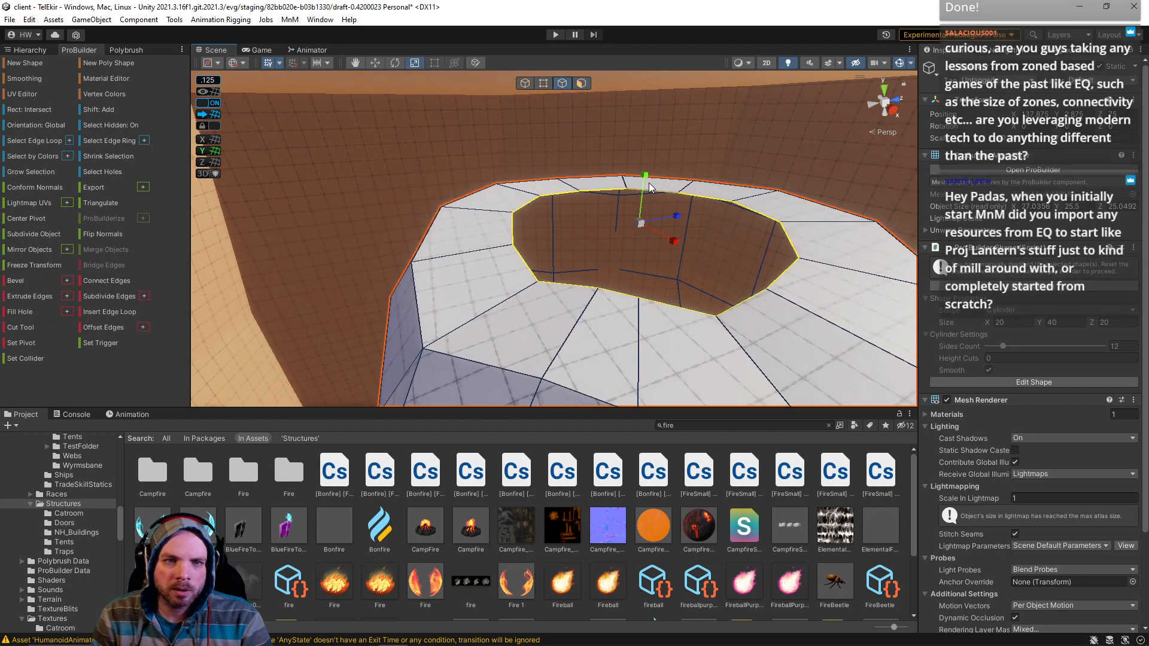
left_click_drag(645, 182, 646, 169)
right_click_drag(646, 168, 501, 182)
Step: Raise a single vertex on the inner edge of the top opening
left_click(546, 85)
left_click(519, 199)
left_click_drag(522, 143, 504, 125)
left_click(501, 174)
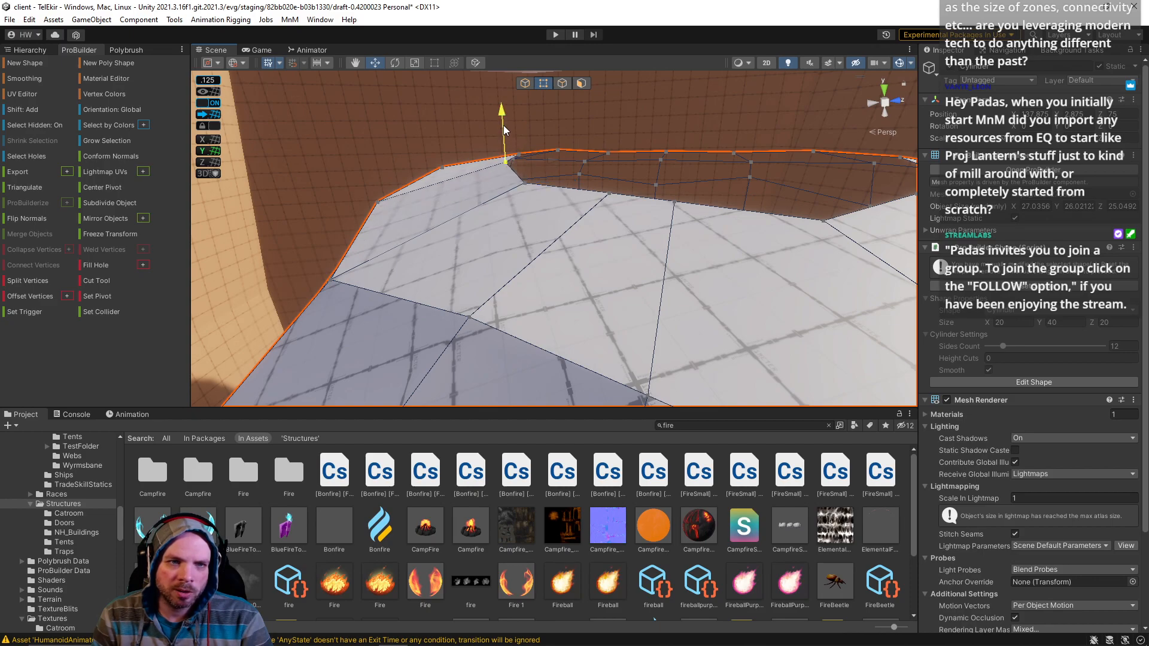
right_click_drag(519, 143, 846, 224)
left_click(635, 217)
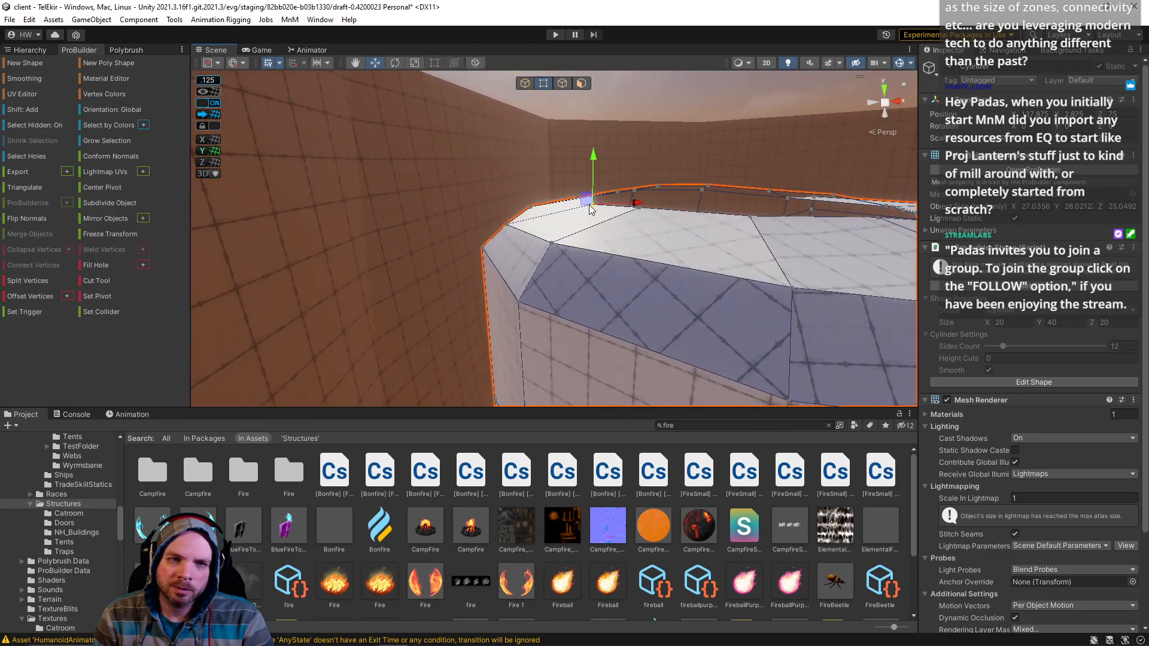
Step: Adjust the heights of neighbouring vertices along the top opening's inner edge
right_click_drag(593, 161, 462, 219)
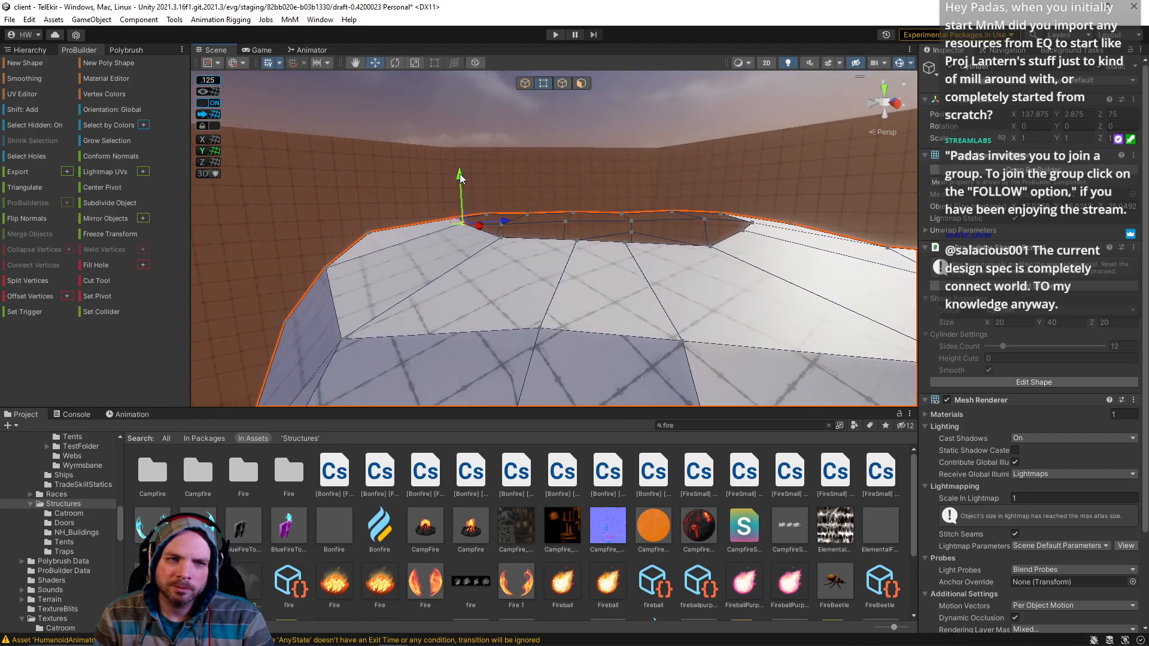
left_click_drag(459, 183, 460, 183)
right_click_drag(465, 197, 485, 213)
left_click_drag(503, 164, 502, 164)
left_click(521, 203)
right_click_drag(519, 162, 577, 222)
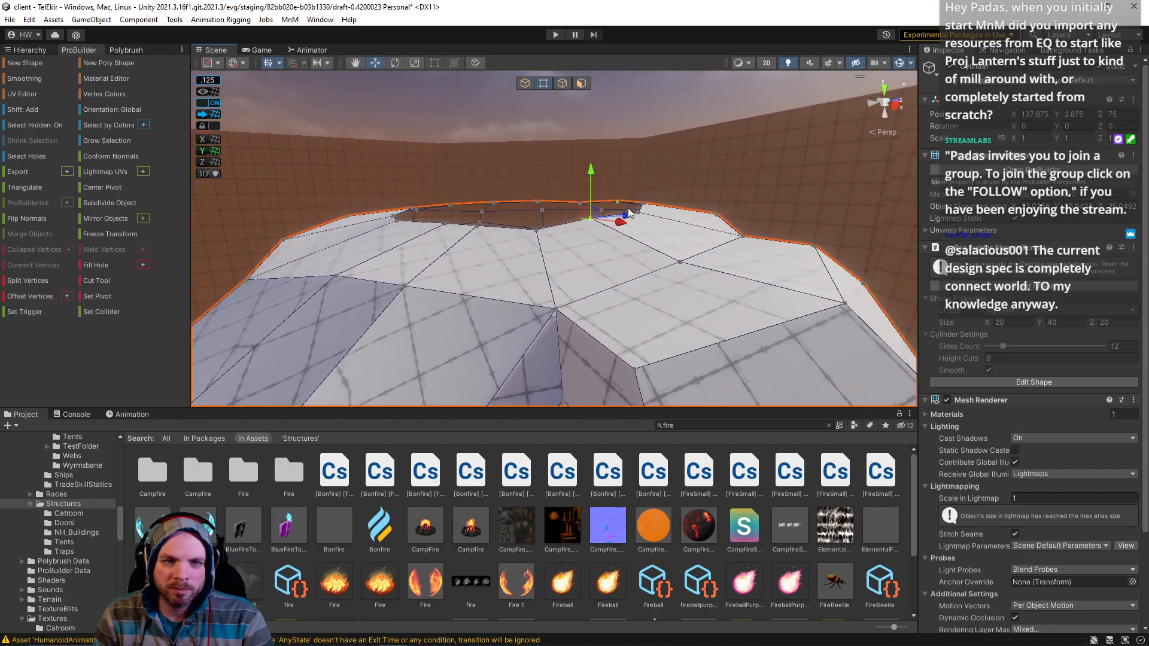
Step: Shift a vertex on the outer rim along the red axis to vary the rim's outline
right_click_drag(590, 174, 503, 254)
left_click(496, 230)
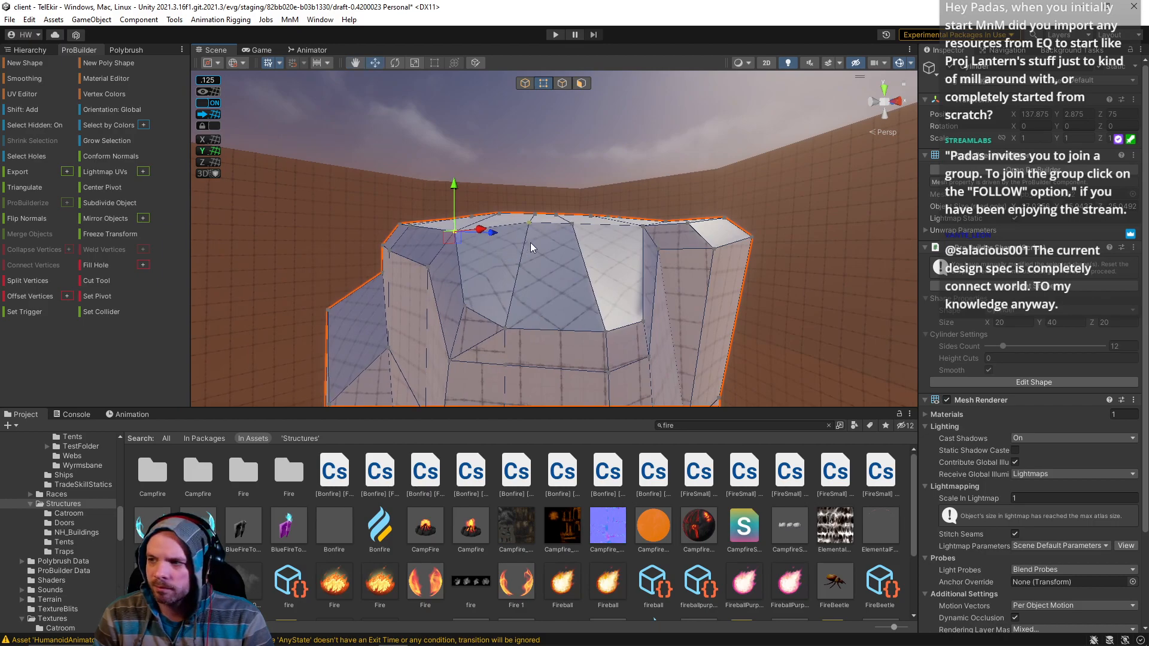
left_click(528, 225)
left_click_drag(566, 220, 543, 226)
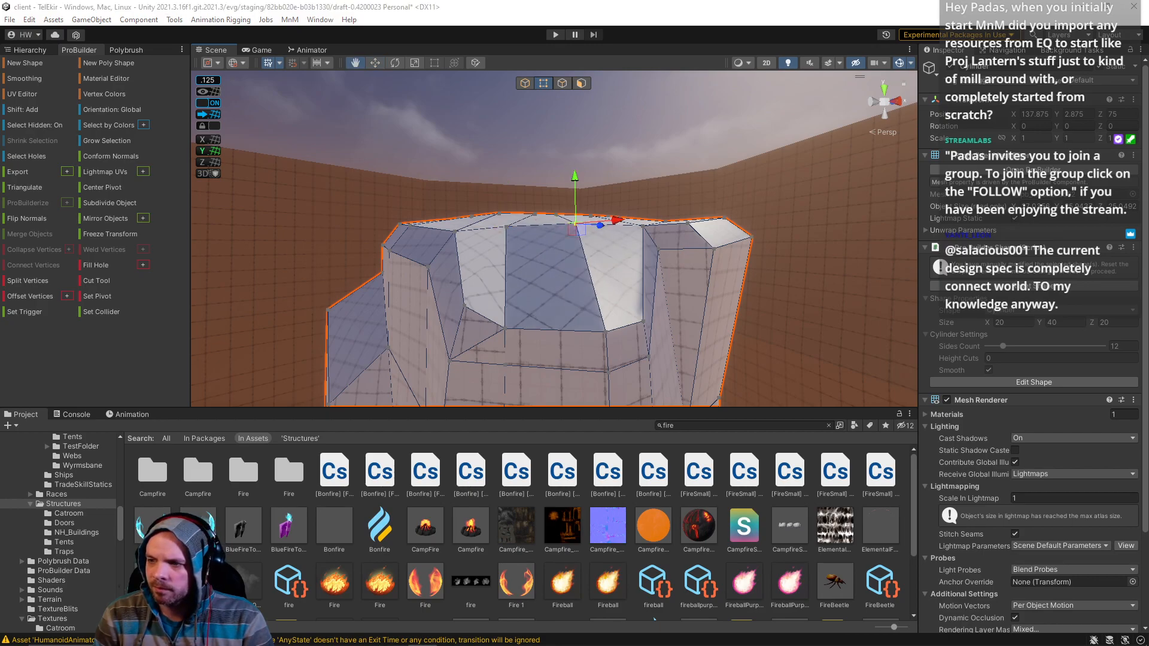
left_click_drag(575, 182, 547, 207, "alt")
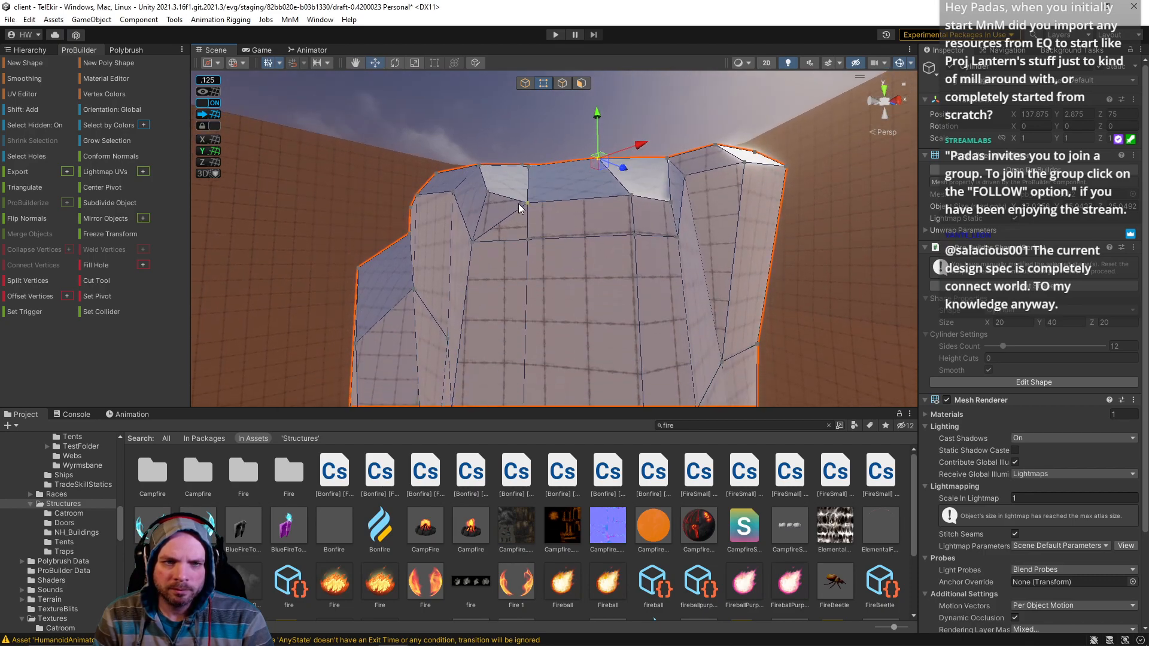
Step: Highlight the central wall strip's face loop to examine how it runs down the tower
left_click(633, 196)
left_click(664, 159, "shift")
left_click_drag(601, 128, 583, 177, "alt")
right_click_drag(583, 178, 578, 154)
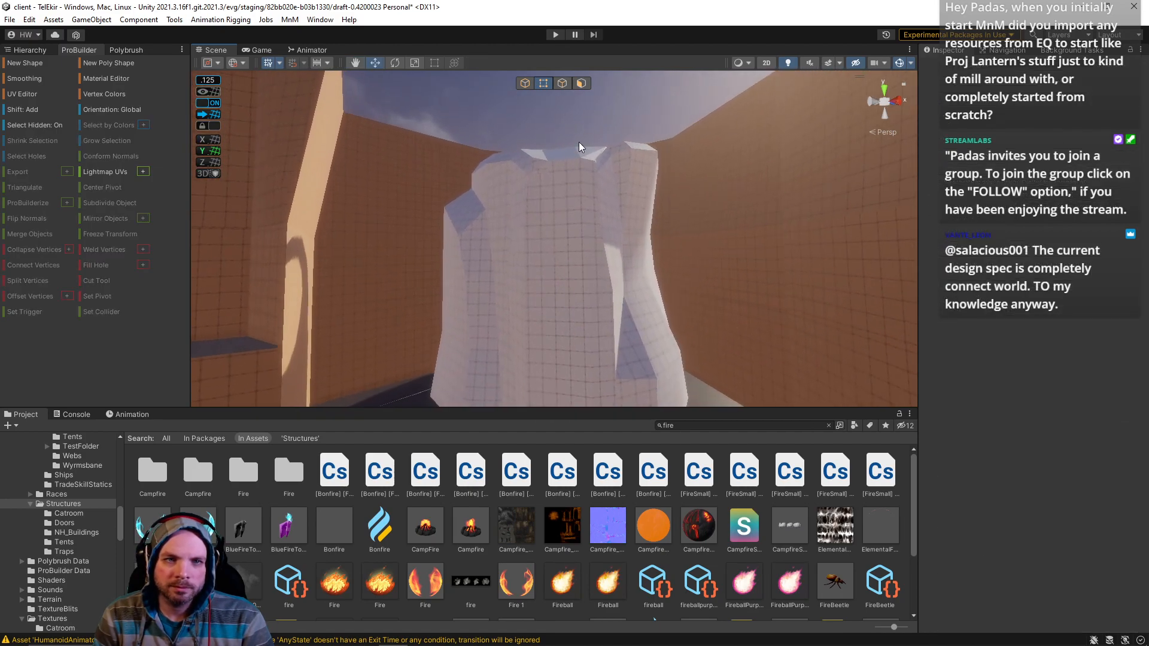
left_click(583, 83)
left_click(567, 198)
key("alt+l")
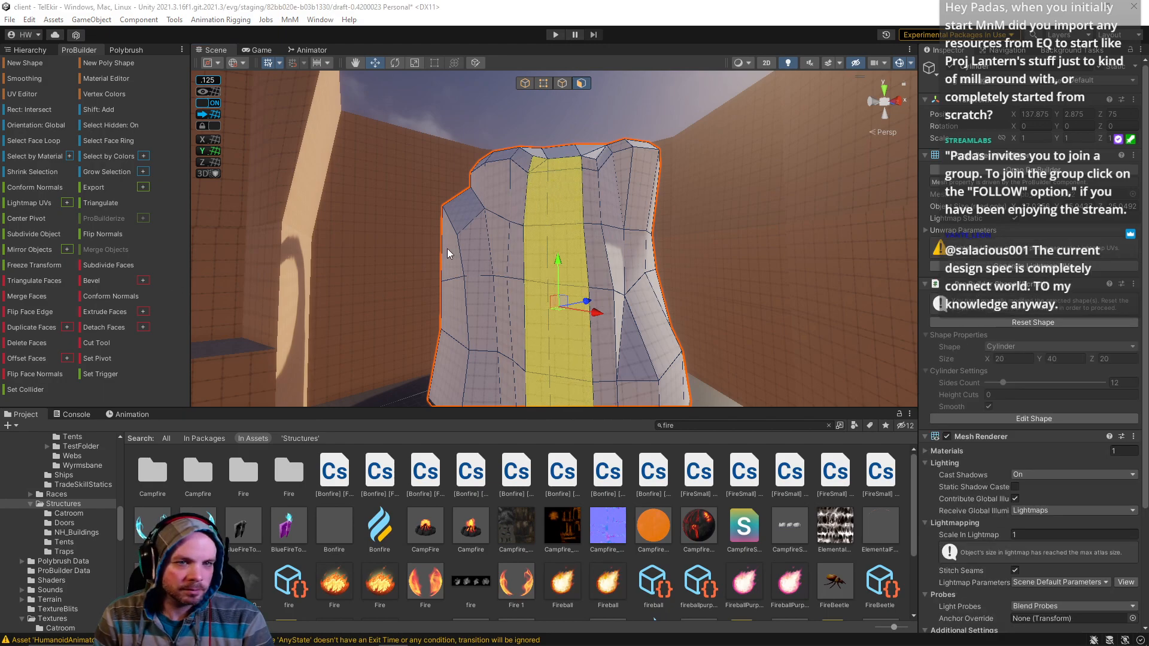
left_click(527, 113)
Step: Move the vertex between the bevel and the top surface outward toward the rim edge
right_click_drag(509, 158, 607, 183)
key("w")
left_click(608, 183)
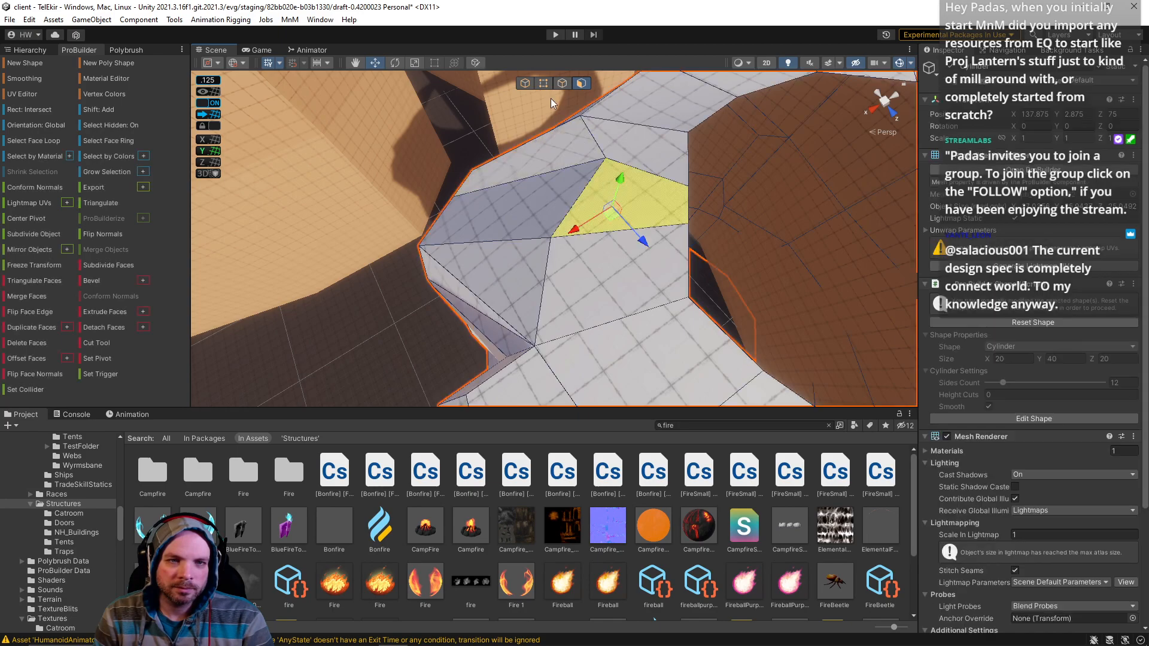
left_click(544, 83)
left_click_drag(621, 179, 539, 163)
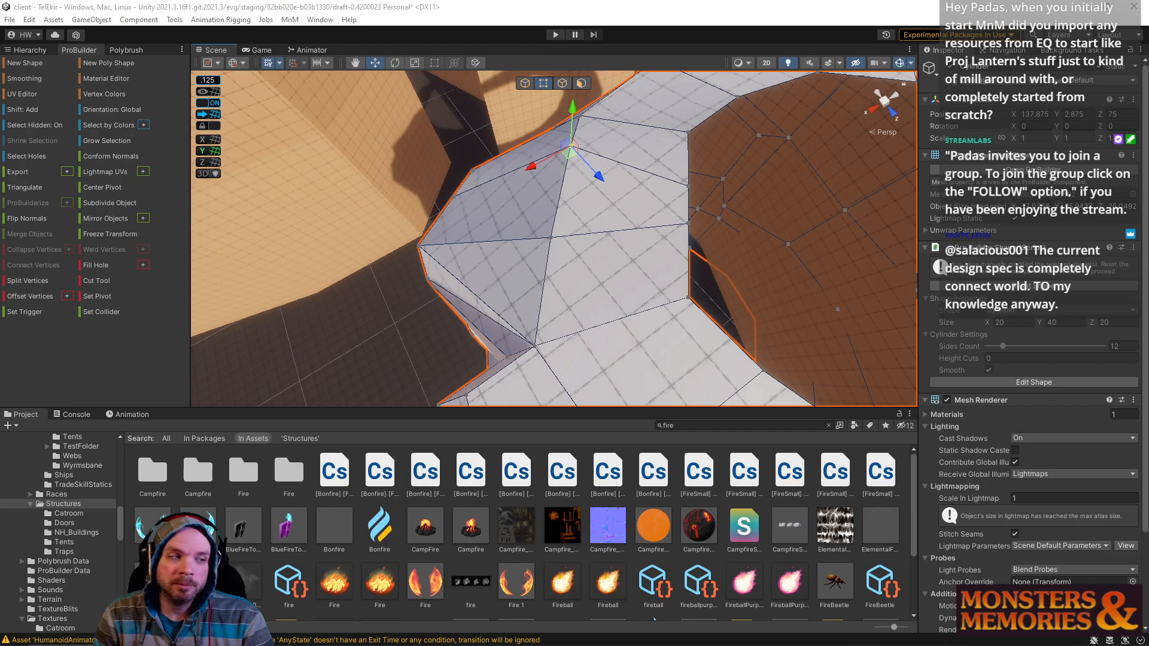
Step: Nudge the adjoining vertex where the bevel meets the top surface along one axis
middle_click_drag(562, 267, 552, 197)
left_click(549, 169)
right_click_drag(602, 152, 426, 168)
left_click_drag(458, 205, 449, 208)
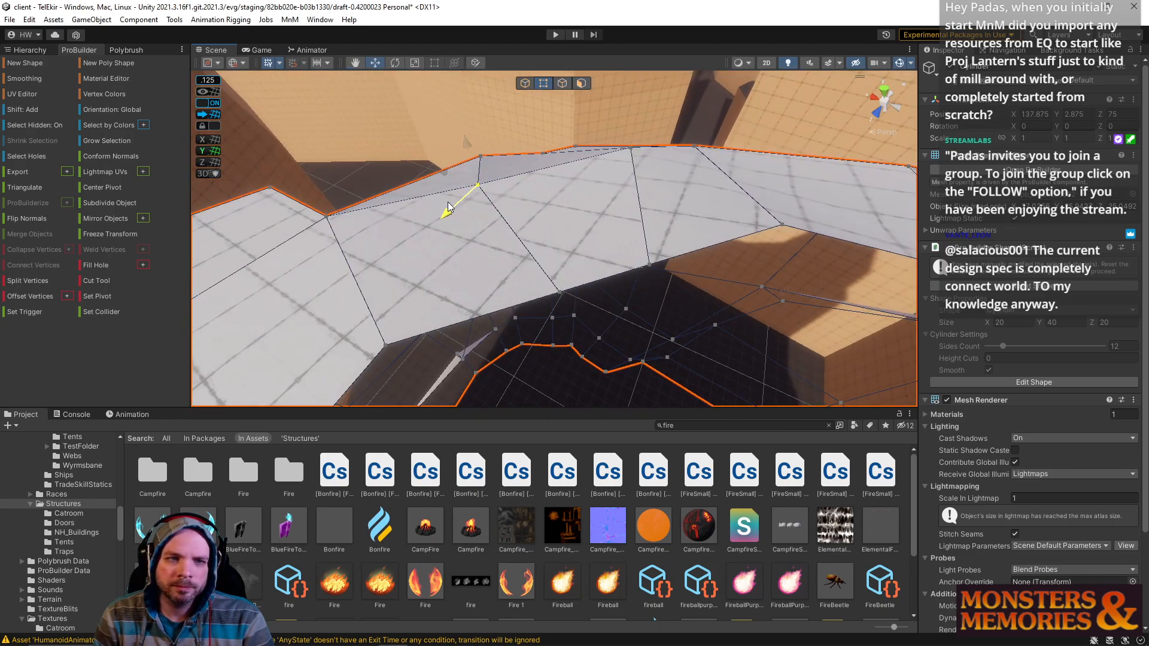
Step: Raise the rim vertex above the corner of the wall strip
right_click_drag(437, 173, 698, 82)
left_click(547, 172)
right_click_drag(547, 171, 944, 152)
left_click(494, 243)
right_click_drag(582, 228, 582, 228)
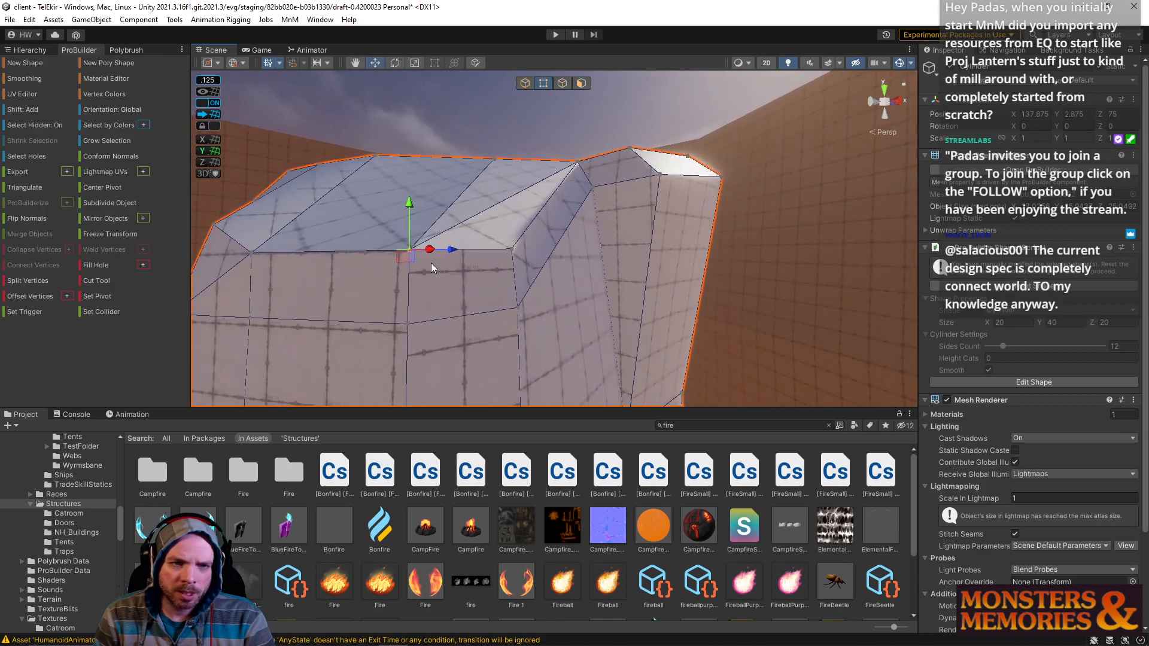
right_click_drag(520, 303, 561, 205)
left_click(539, 249)
left_click(592, 188)
left_click(529, 190)
left_click_drag(527, 162, 526, 151)
Step: Slide the rim vertex beside the strip corner outward along the red axis
key("s")
right_click_drag(543, 213, 551, 220)
left_click_drag(554, 195, 579, 192)
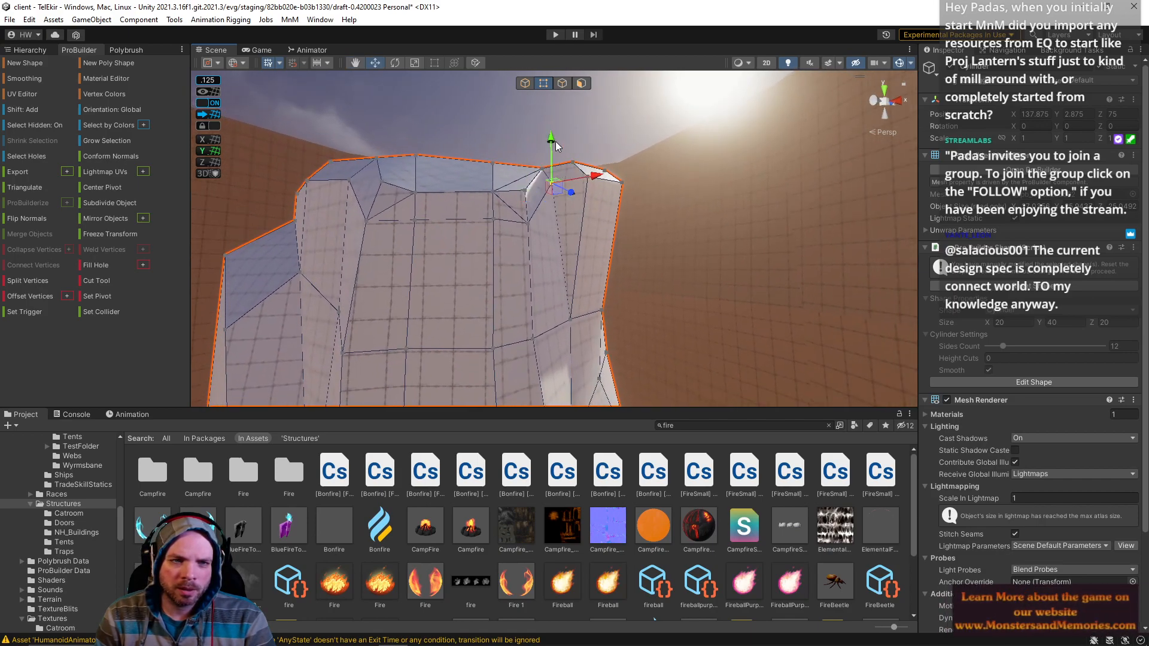
right_click_drag(577, 172, 612, 190)
left_click_drag(637, 186, 663, 170)
key("d")
Step: Shift the rim corner vertex and the vertex below it along the blue axis
right_click_drag(663, 170, 524, 159)
key("d")
right_click_drag(621, 198, 575, 246)
left_click(499, 216)
key("e")
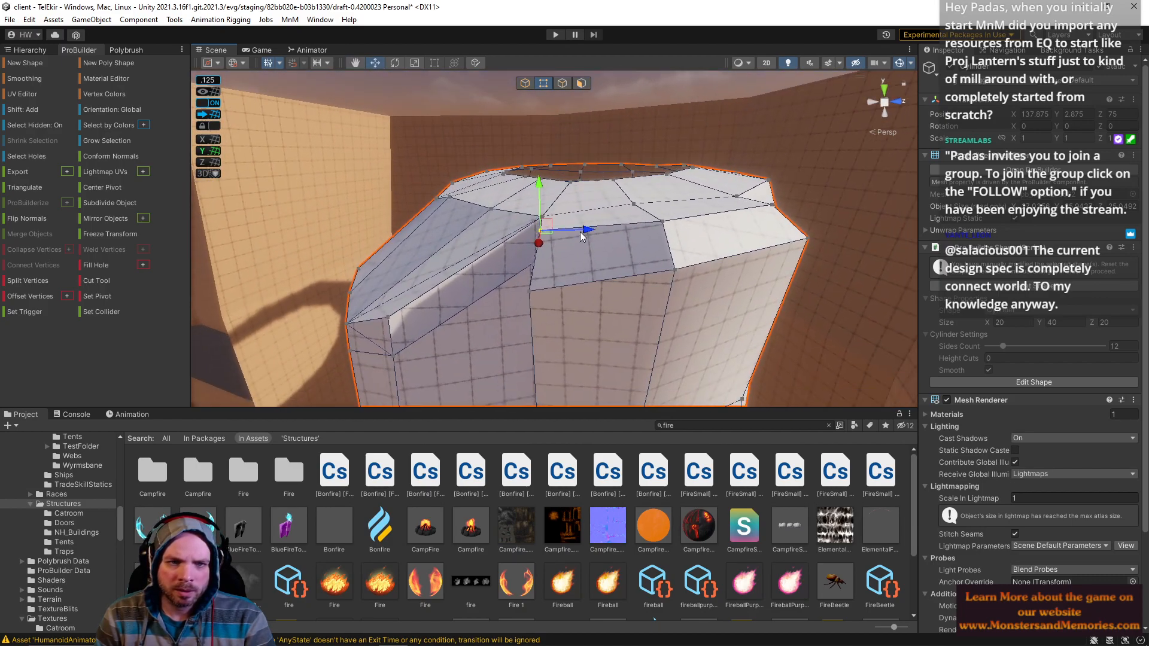
left_click_drag(581, 235, 592, 236)
left_click(531, 292)
right_click_drag(550, 288, 559, 314)
left_click_drag(570, 242, 579, 245)
Step: Examine the vertical edge loop running from the rim down the wall to the base
left_click(562, 80)
left_click(580, 185)
double_click(580, 200)
right_click_drag(580, 200, 605, 324)
left_click(565, 372, "shift")
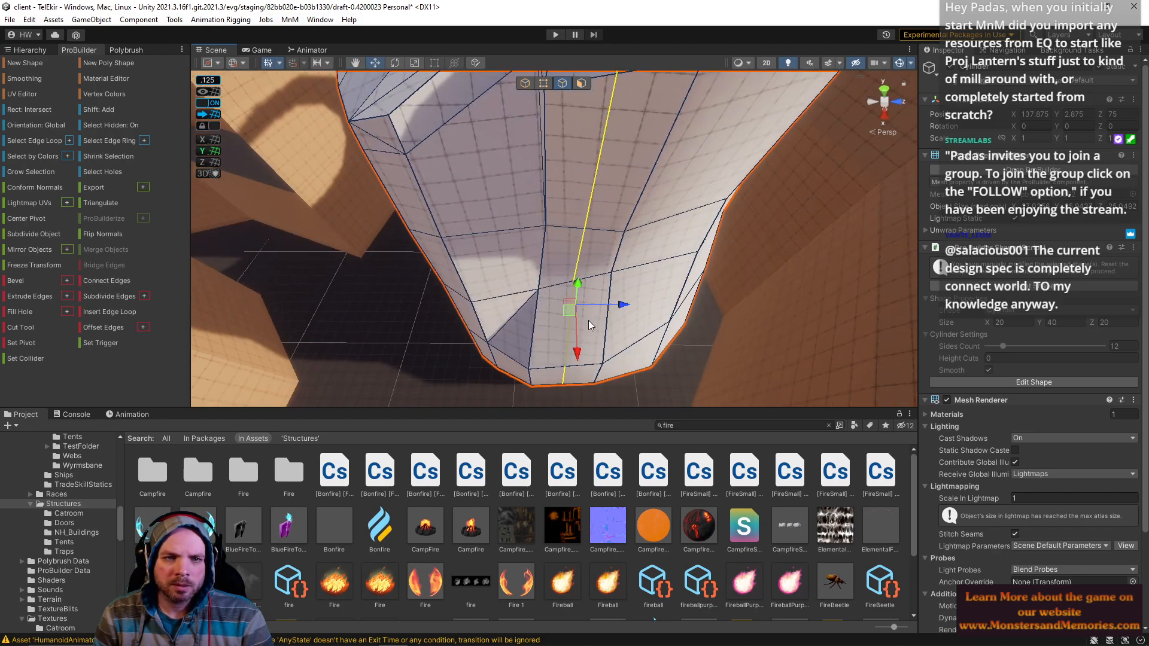
right_click_drag(589, 325, 542, 88)
left_click(541, 87)
Step: Raise the rim vertex on the adjacent wall side slightly
left_click_drag(739, 187, 626, 174, "alt")
left_click(644, 213)
left_click_drag(639, 214, 587, 236, "alt")
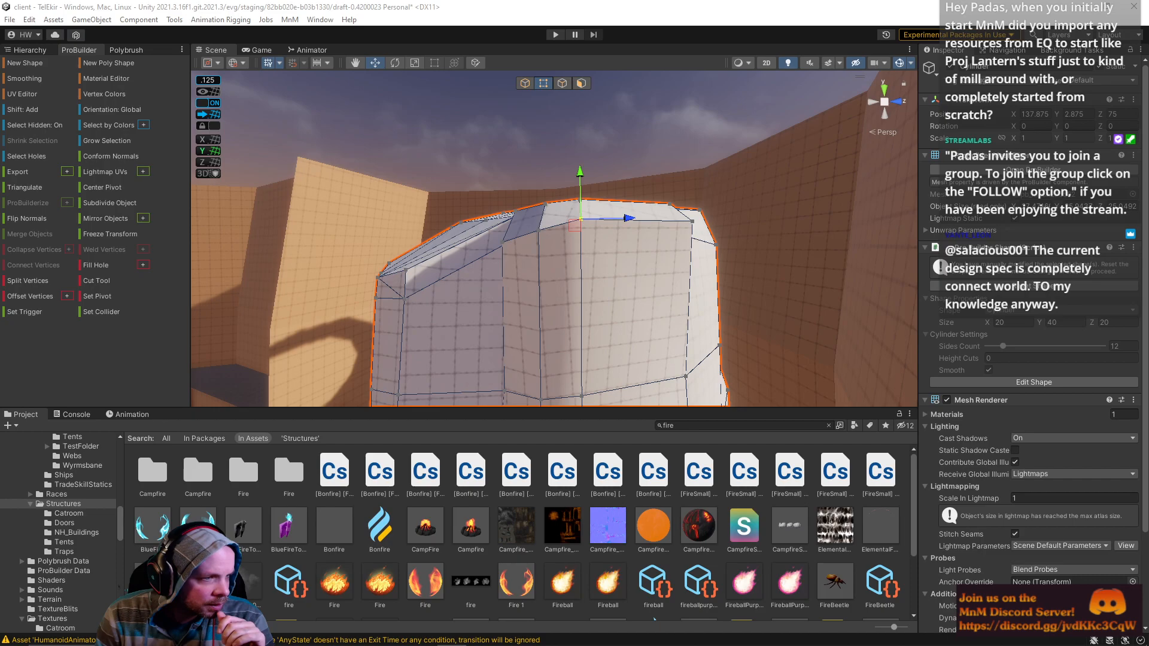
key("alt+Tab")
key("alt+Tab")
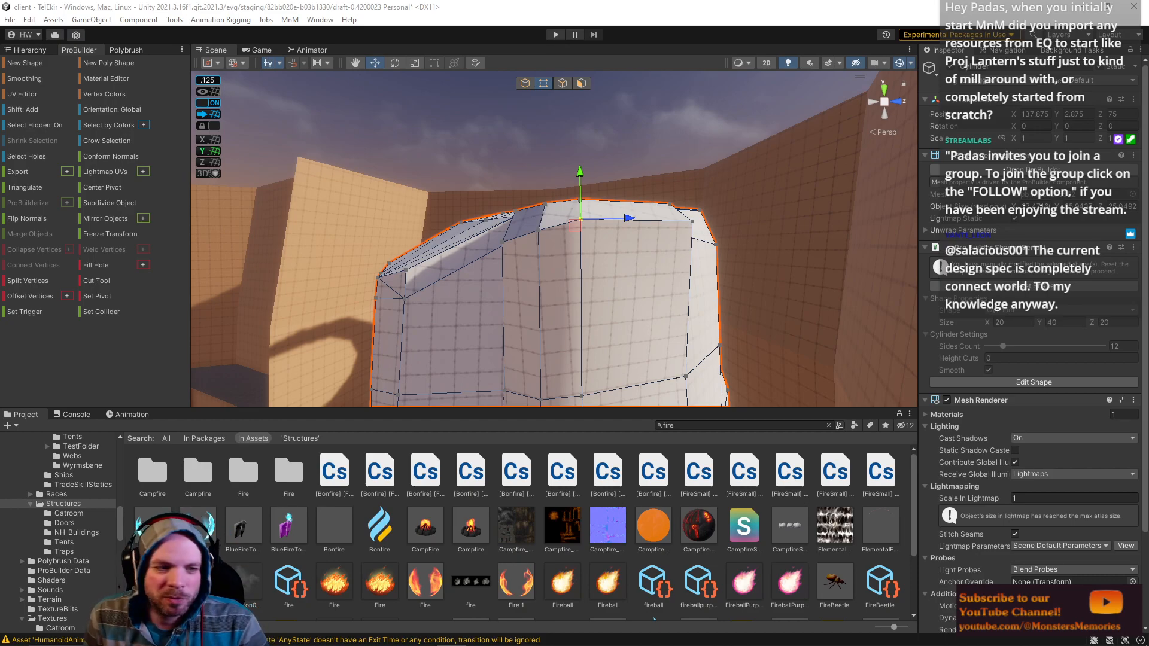
right_click_drag(528, 128, 562, 130)
left_click_drag(611, 120, 610, 115)
right_click_drag(612, 123, 575, 169)
right_click_drag(616, 127, 652, 259)
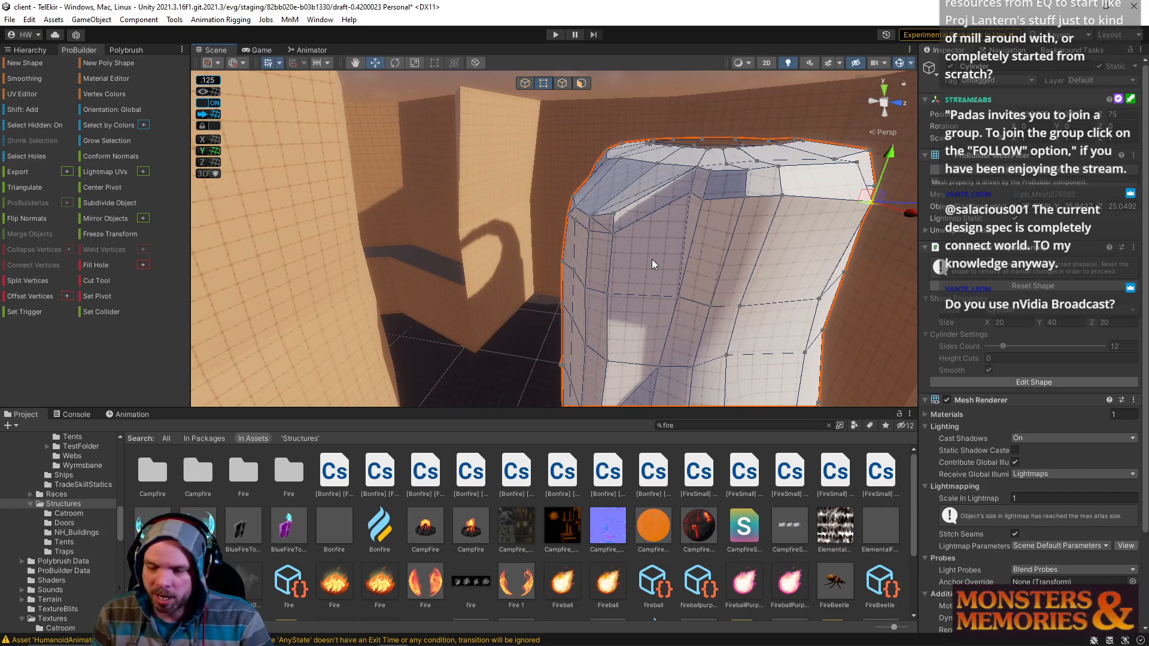
Step: Select the full vertical strip of wall faces together with the adjacent column of narrow faces
right_click_drag(669, 231, 605, 83)
left_click(580, 87)
double_click(655, 184)
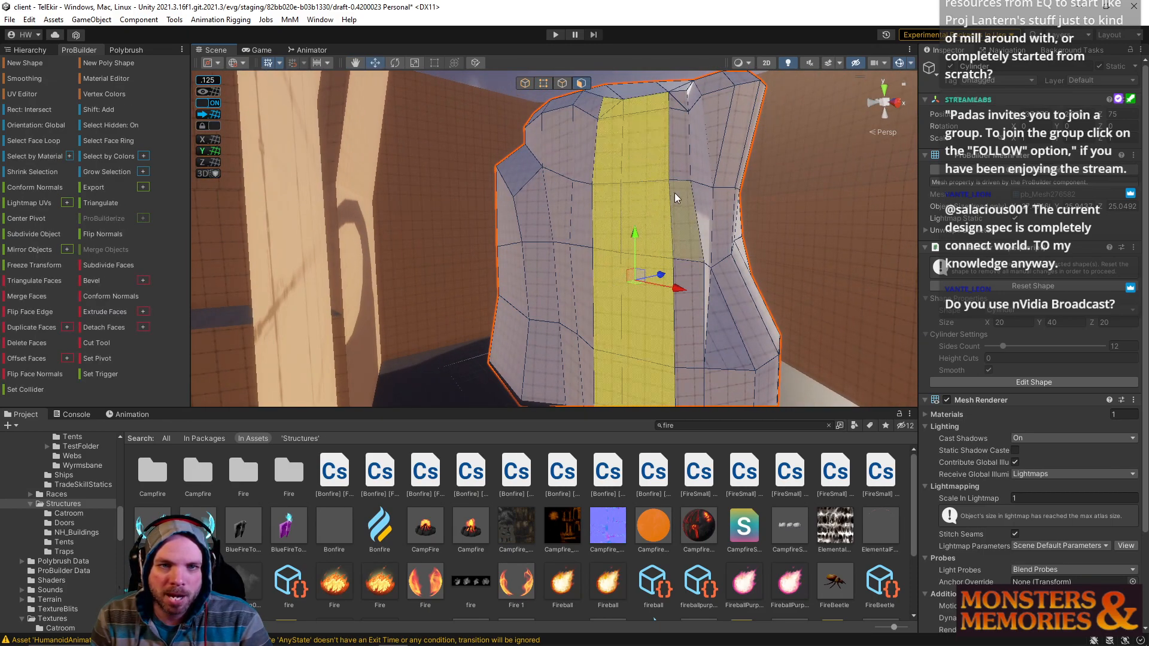
left_click(679, 106, "shift")
left_click(677, 223, "shift")
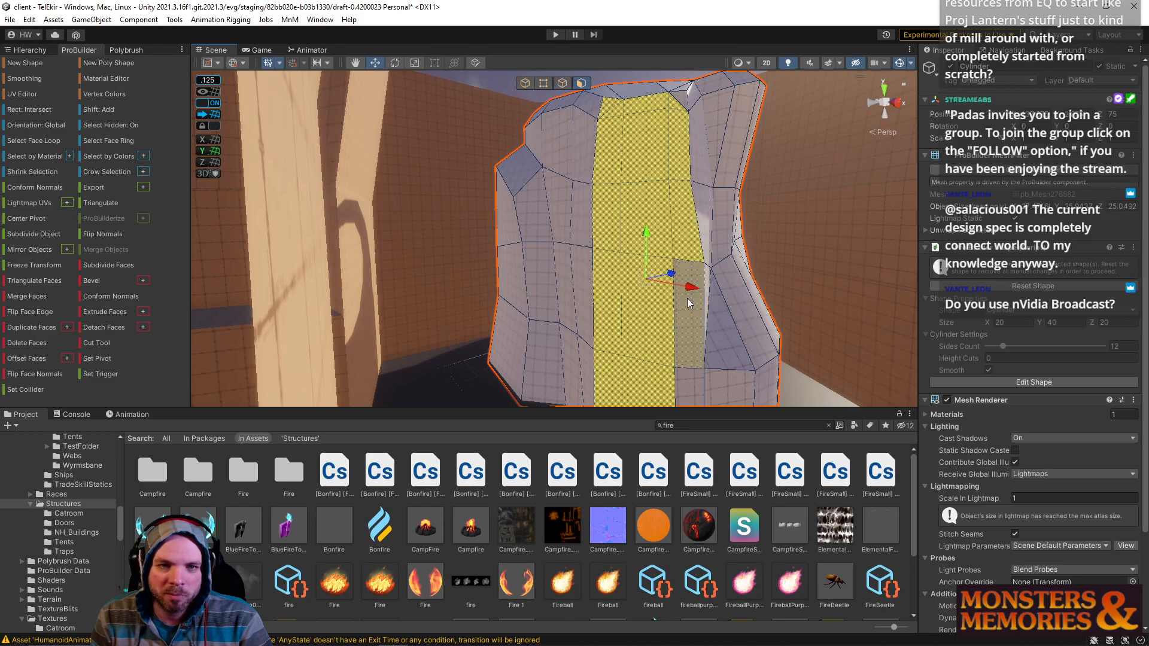
left_click(687, 298, "shift")
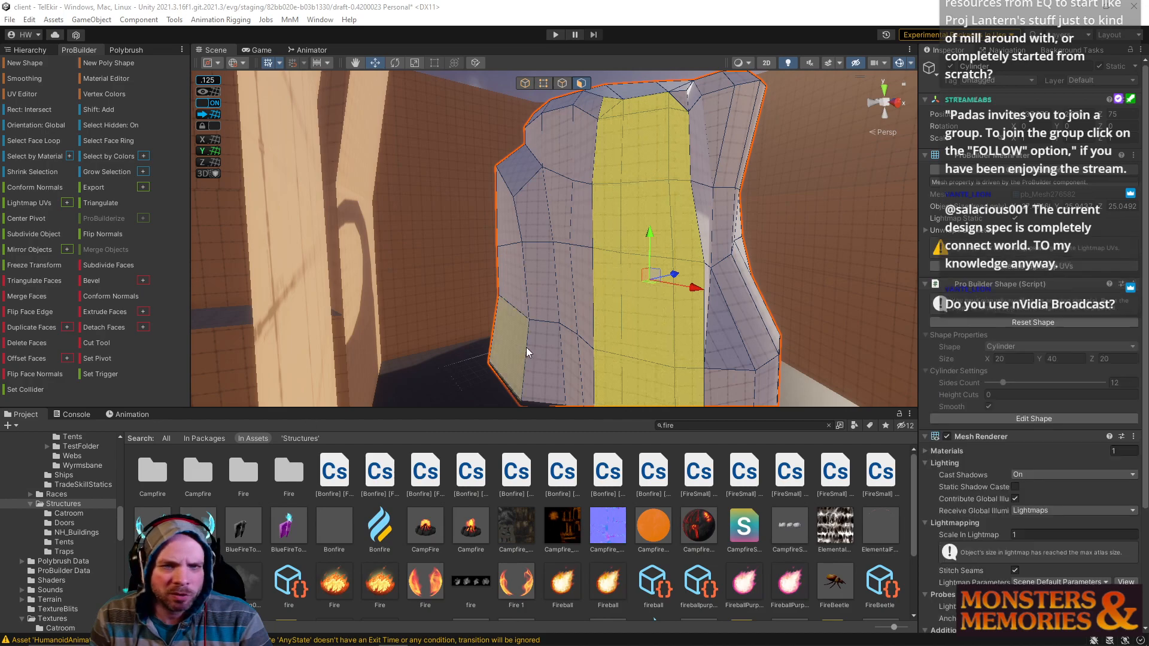
Step: Connect two opposite wall vertices with a diagonal edge across the face above the recess
right_click_drag(636, 264, 639, 252)
left_click(595, 142)
right_click_drag(595, 143, 522, 192)
left_click(576, 232)
left_click(546, 84)
left_click(593, 130)
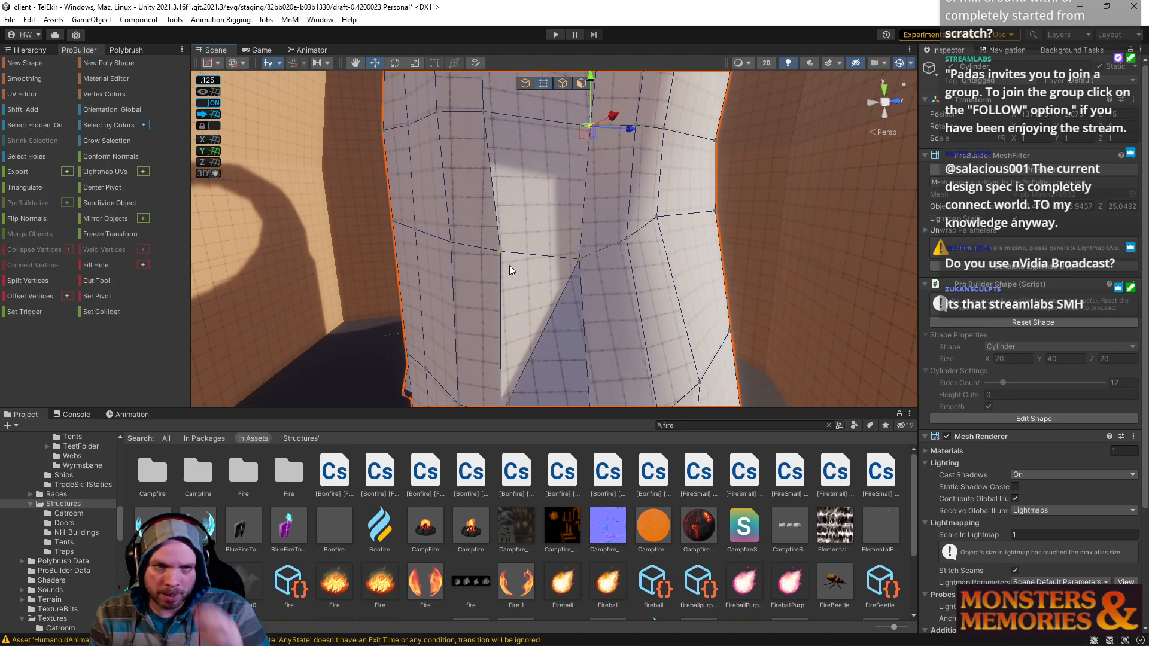
left_click(496, 262, "shift")
key("alt+e")
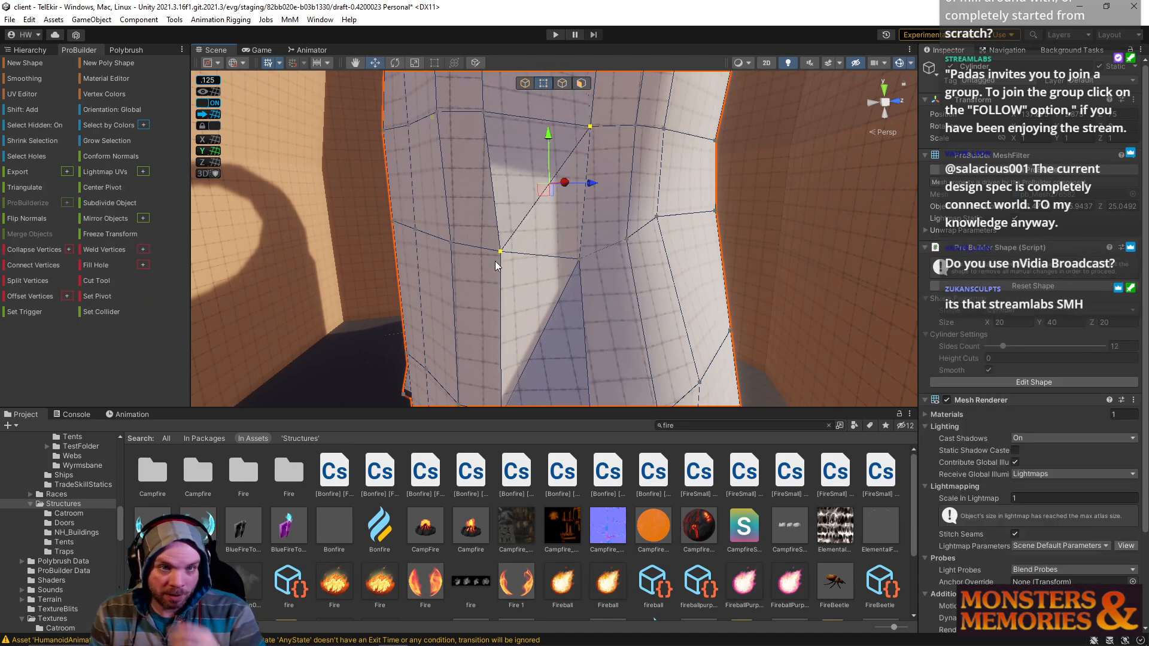
Step: Lower the wall vertex near the new diagonal edge along the green axis
mouse_move(607, 199)
right_mouse_down()
mouse_move(587, 193)
mouse_move(600, 186)
right_mouse_up()
left_click(605, 172)
left_click_drag(602, 114, 602, 138)
Step: Lower the neighbouring row of wall vertices together and fine-tune their position
left_click(639, 148)
left_click(720, 145, "shift")
left_click_drag(684, 101, 678, 192)
key("r")
right_click_drag(678, 192, 653, 213)
key("w")
left_click_drag(659, 198, 662, 190)
right_click_drag(663, 190, 635, 238)
key("w")
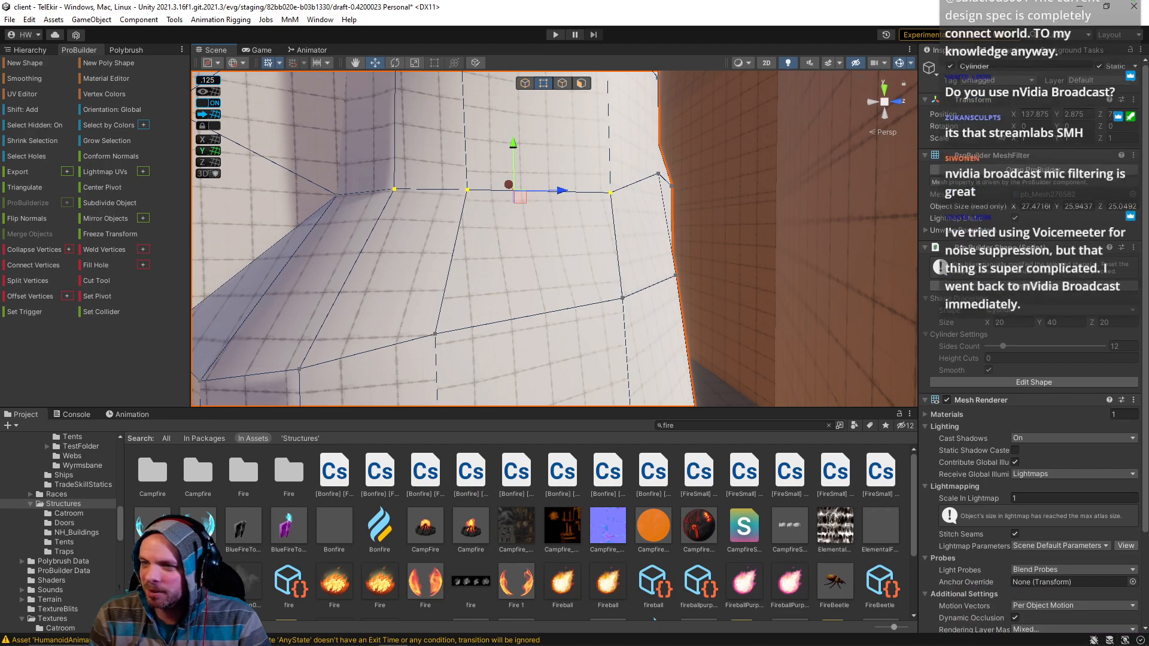
Step: Shift the wall vertex beside the lowered row sideways
right_click_drag(495, 241, 630, 249)
key("s")
key("a")
left_click(620, 274)
key("s")
key("q")
left_click_drag(653, 148, 611, 157)
left_click(612, 199)
Step: Nudge another vertex on the neighbouring wall side slightly downward
right_click_drag(612, 160, 782, 67)
key("a")
key("s")
key("w")
key("a")
right_click_drag(565, 227, 710, 92)
key("w")
left_click(529, 222)
key("w")
right_click_drag(530, 222, 553, 224)
left_click_drag(523, 231, 523, 235)
Step: Select two neighbouring vertices on the base outline and shift them together along the red axis
right_click_drag(623, 228, 525, 280)
scroll(524, 280, "up", 2)
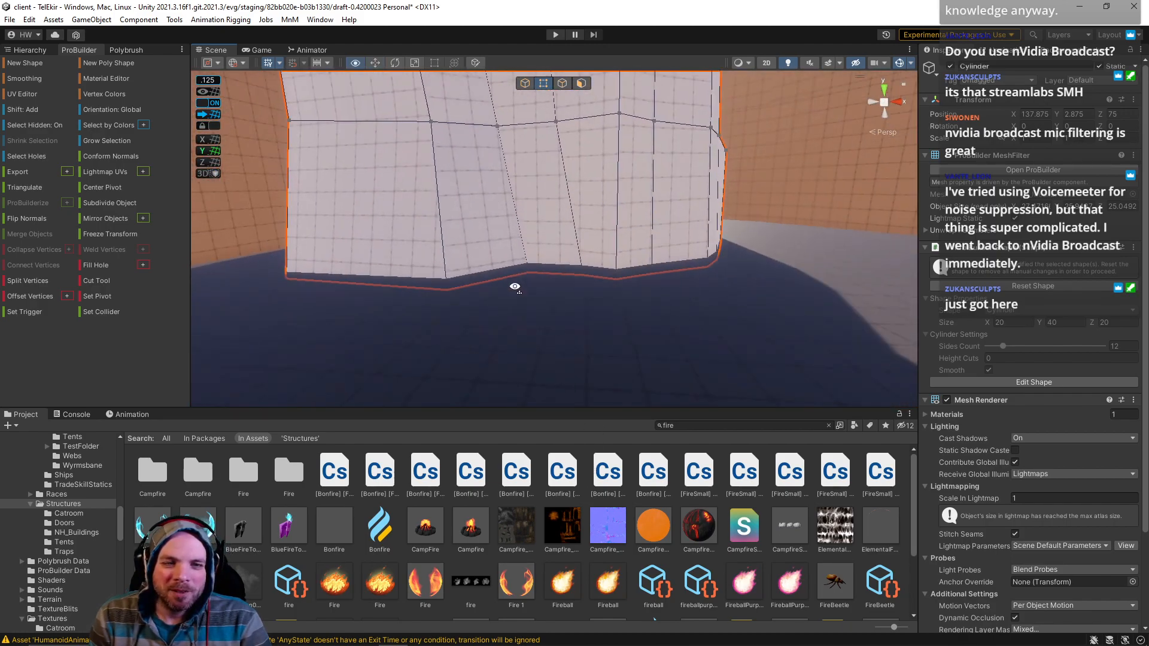
left_click(464, 301)
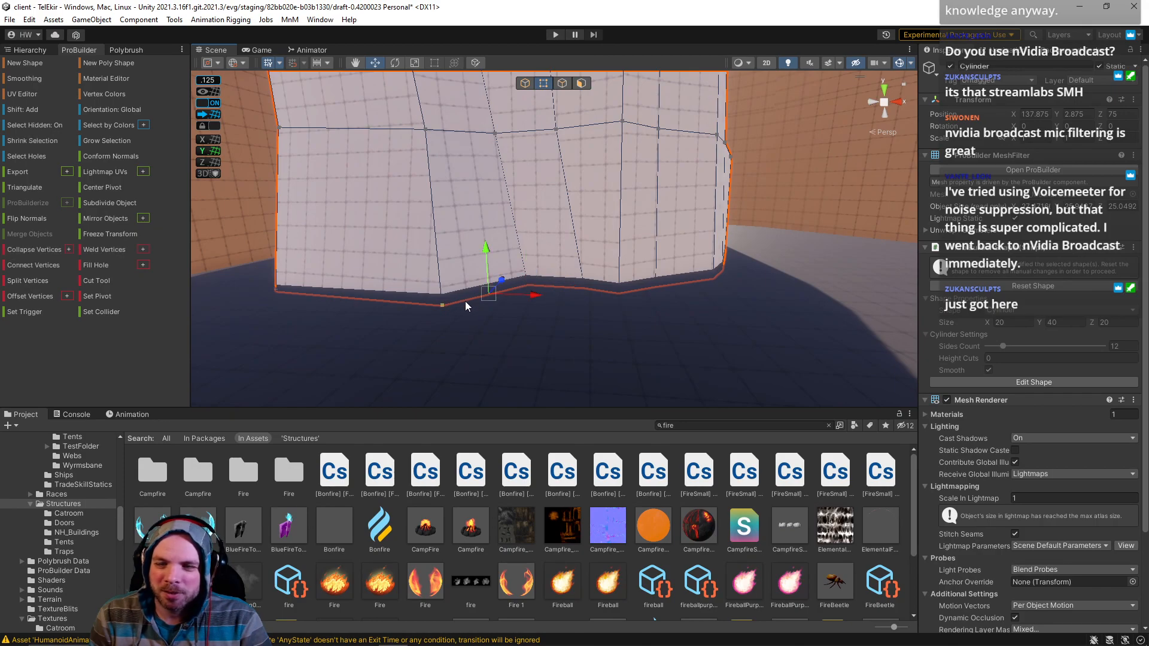
right_click_drag(567, 259, 548, 301)
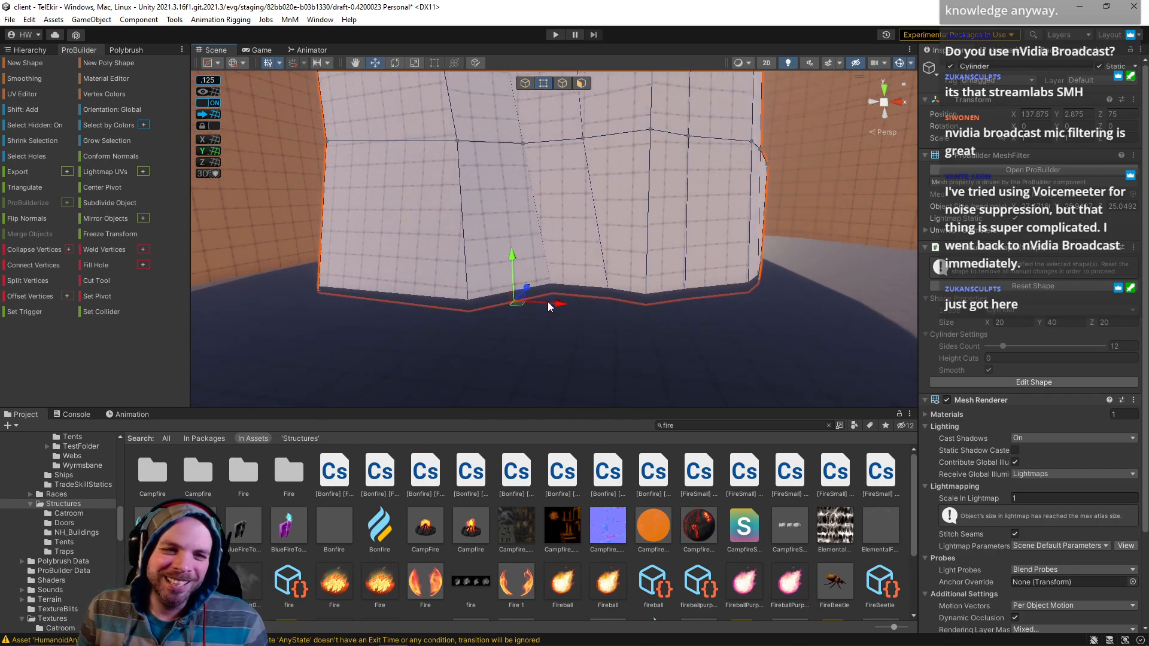
left_click_drag(559, 302, 537, 302)
right_click_drag(538, 299, 559, 244)
right_click_drag(557, 293, 571, 426)
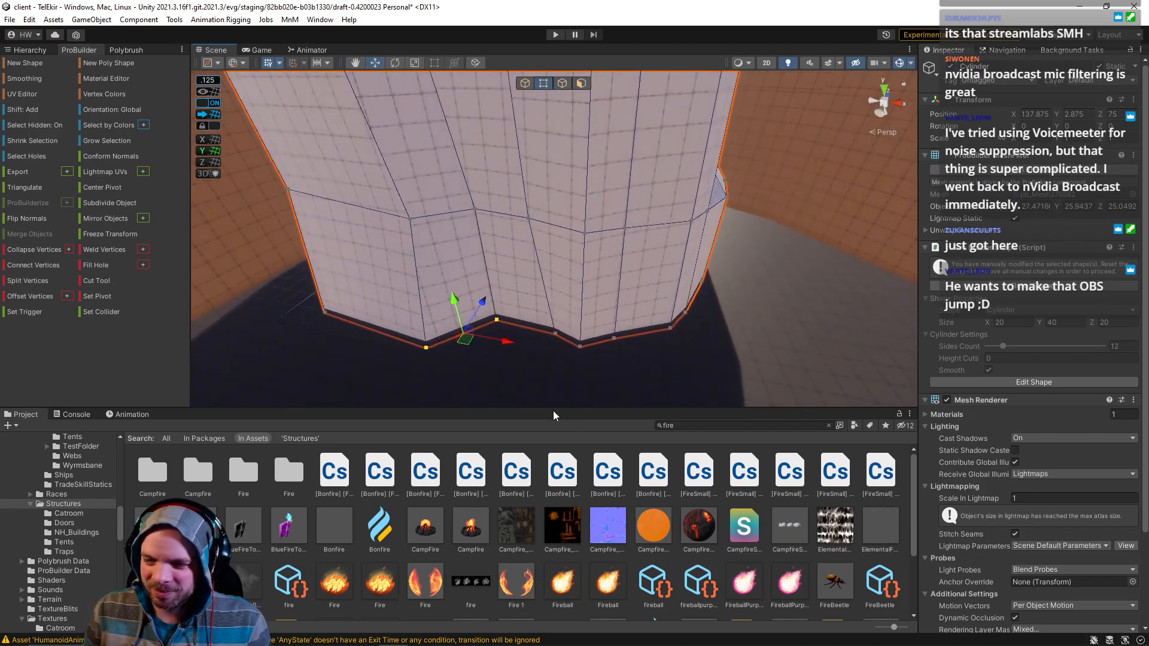
Step: Shift the next vertex on the base outline along the red axis toward the moved pair
left_click(556, 333)
left_click_drag(601, 342, 578, 341)
right_click_drag(584, 338, 664, 231)
Step: Delete the two wall faces between the peaked ledge and the rim
right_click_drag(593, 114, 589, 93)
left_click(581, 86)
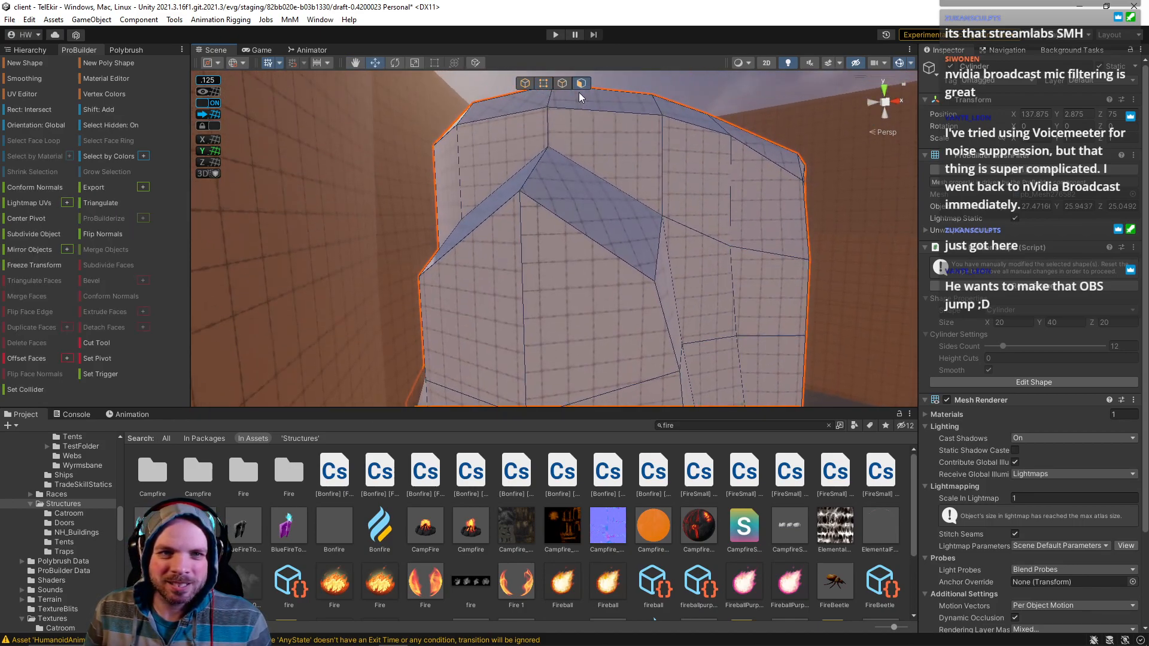
left_click(584, 127)
left_click(519, 139, "shift")
key("BackSpace")
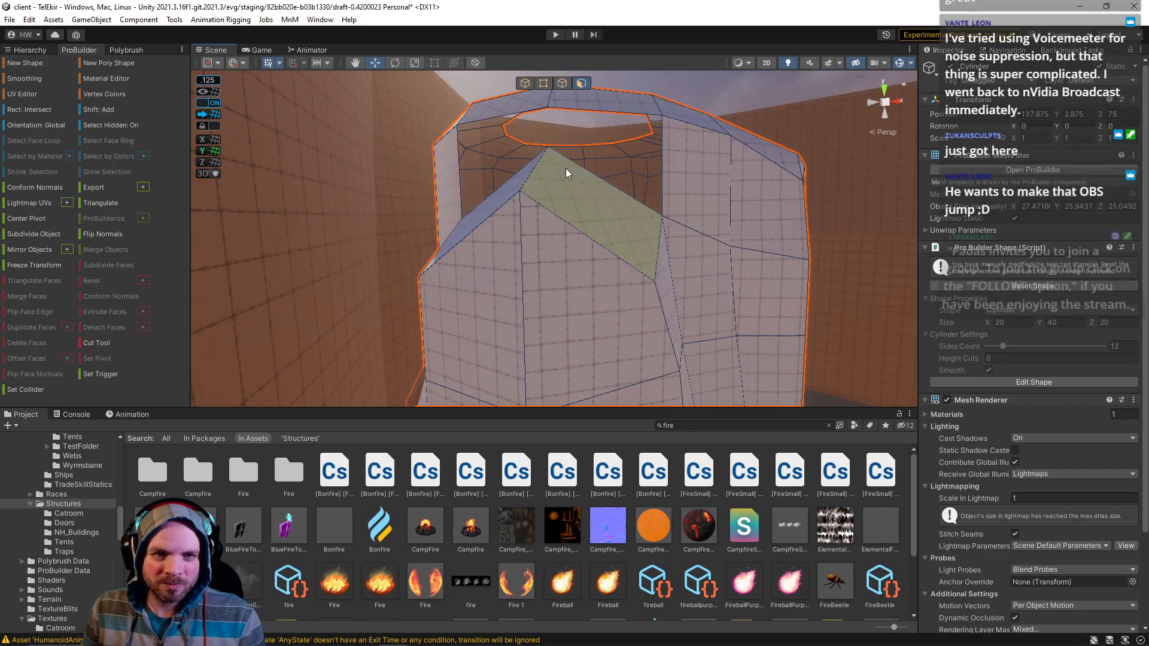
Step: Insert vertical edge loops through both sloping halves of the peaked ledge and the wall below
right_click_drag(565, 168, 582, 193)
left_click(562, 86)
left_click(560, 195)
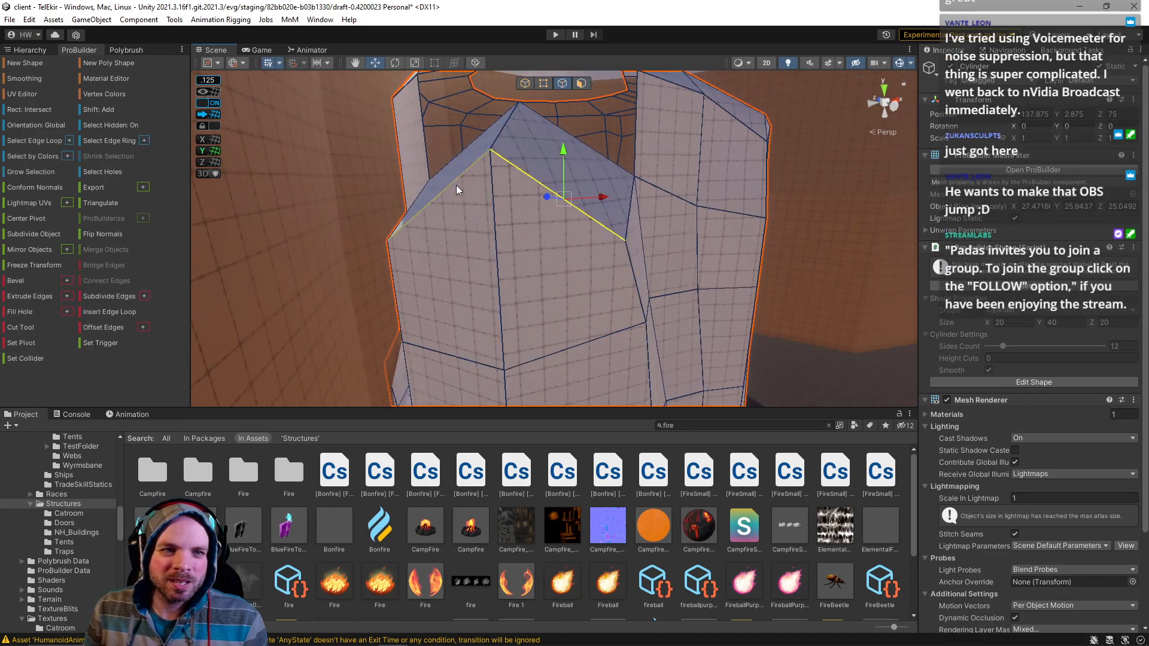
middle_click_drag(456, 185, 559, 143)
left_click(559, 143)
left_click(559, 189, "shift")
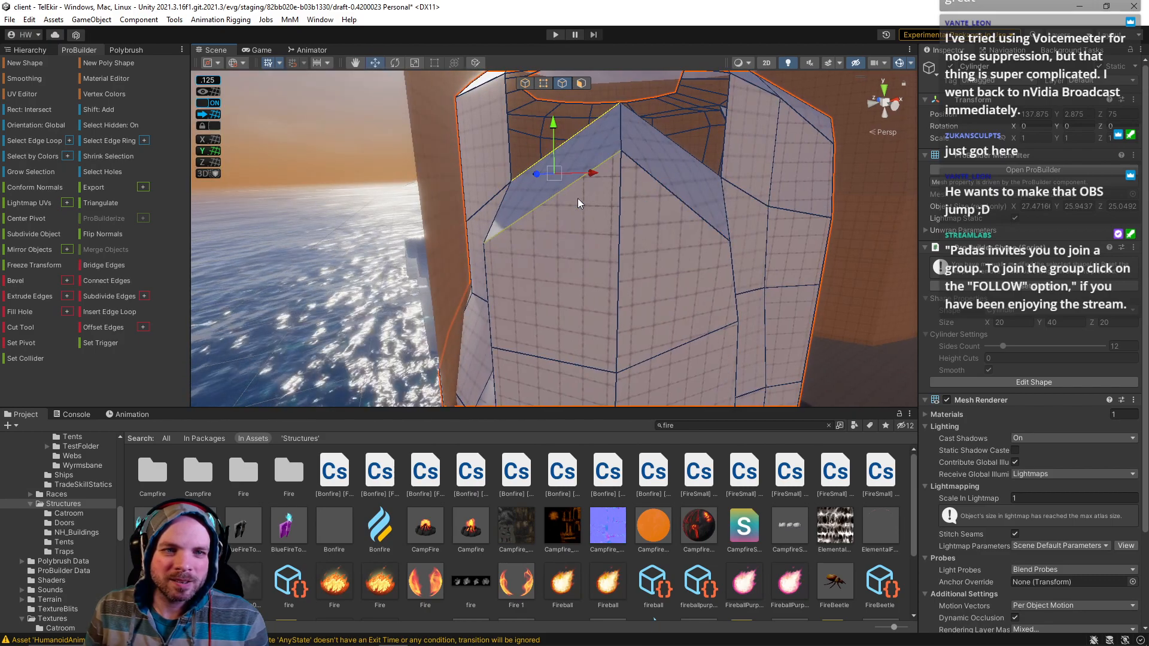
left_click(576, 192)
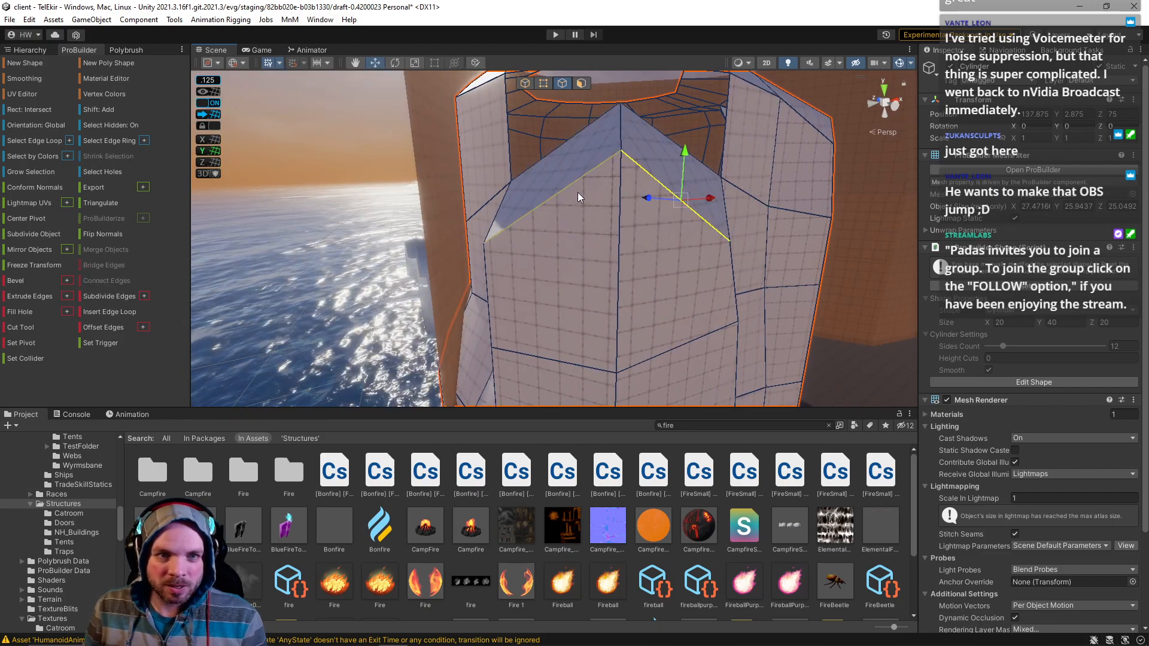
key("alt+u")
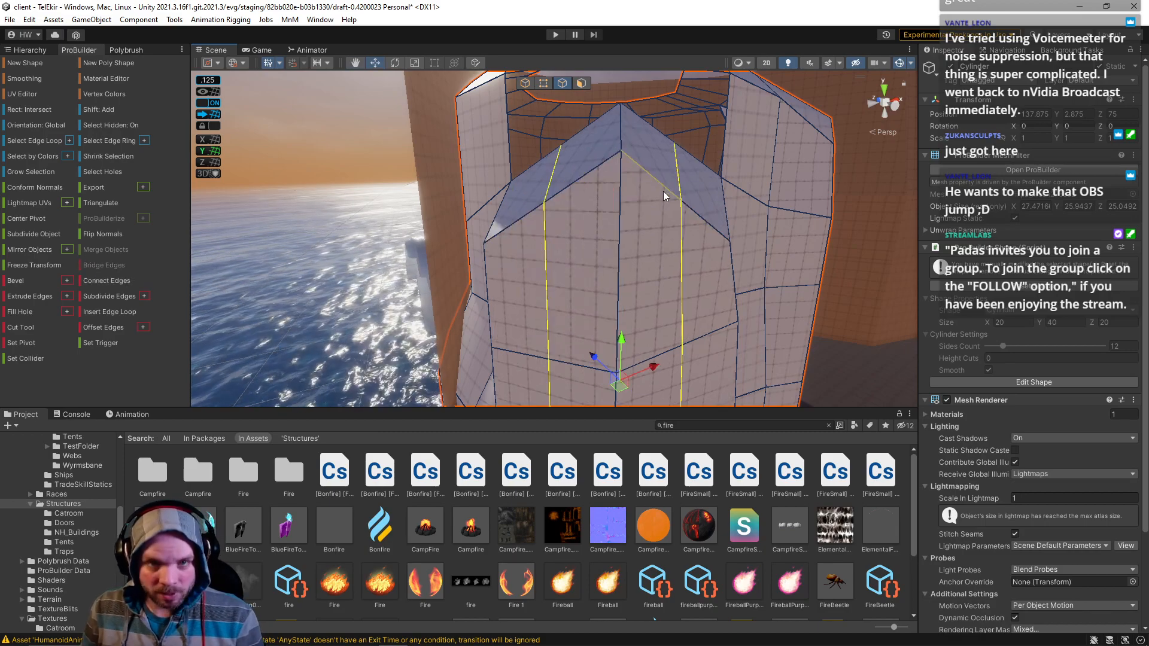
Step: Raise the two new ledge edges and pull them toward the central ridge to round the peak
left_click(557, 168)
left_click(672, 167, "shift")
left_click_drag(614, 121, 613, 101)
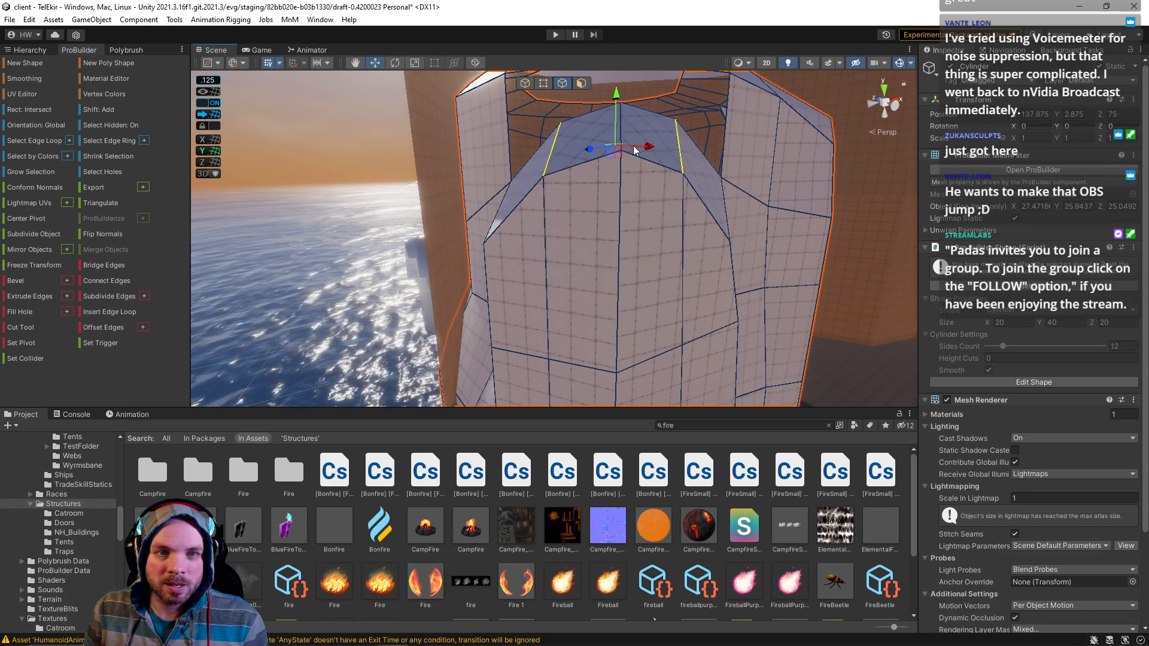
left_click_drag(591, 146, 619, 138)
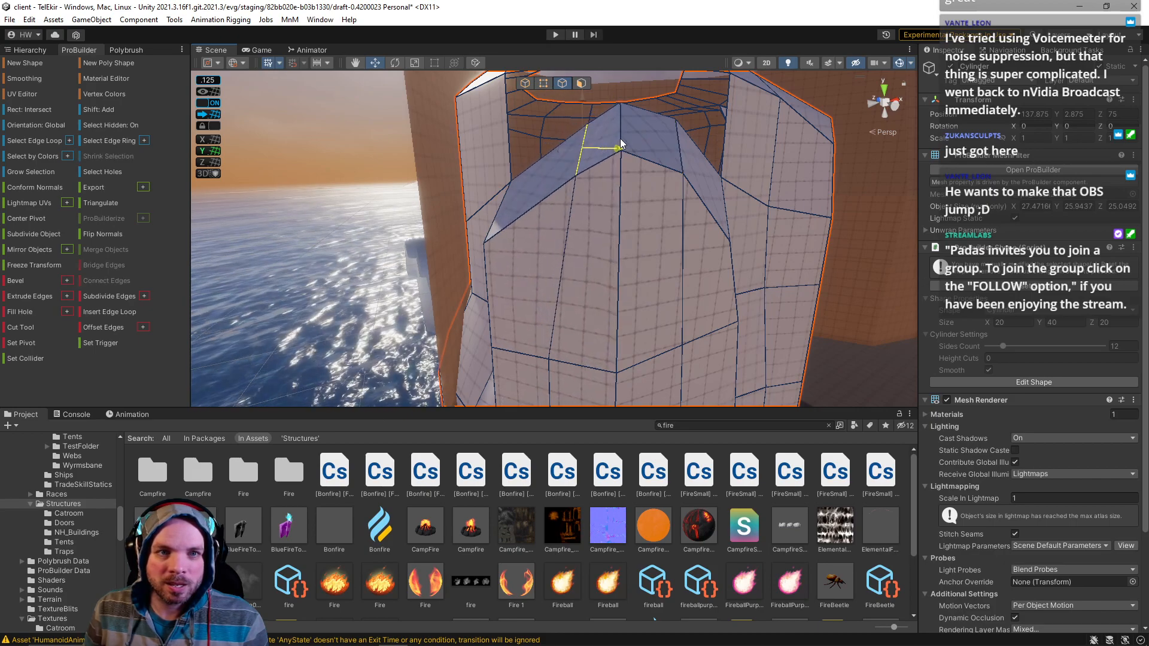
left_click_drag(582, 97, 566, 84)
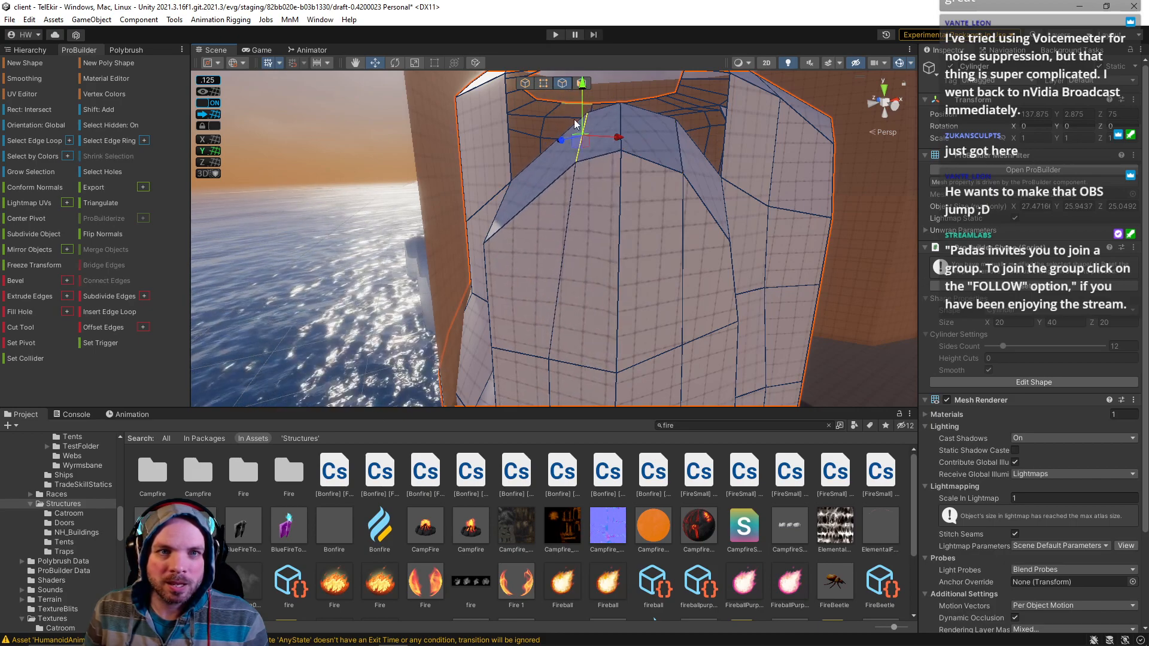
left_click_drag(708, 147, 662, 114)
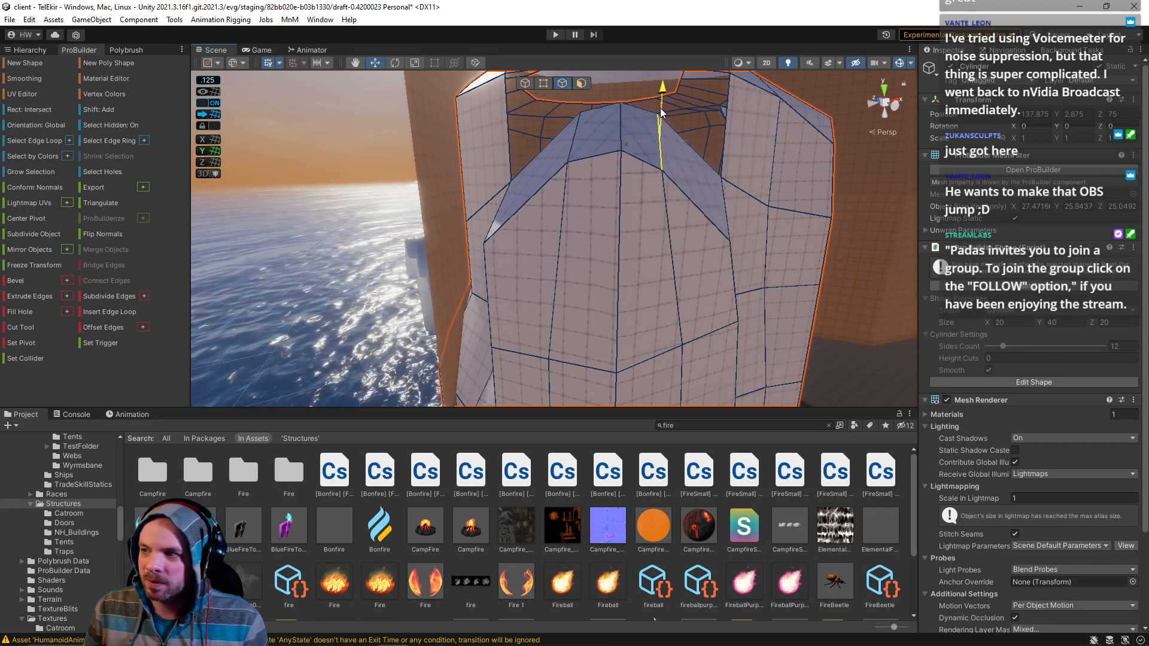
Step: Move the two outer end edges of the ledge inward to narrow it
right_click_drag(503, 195, 510, 214)
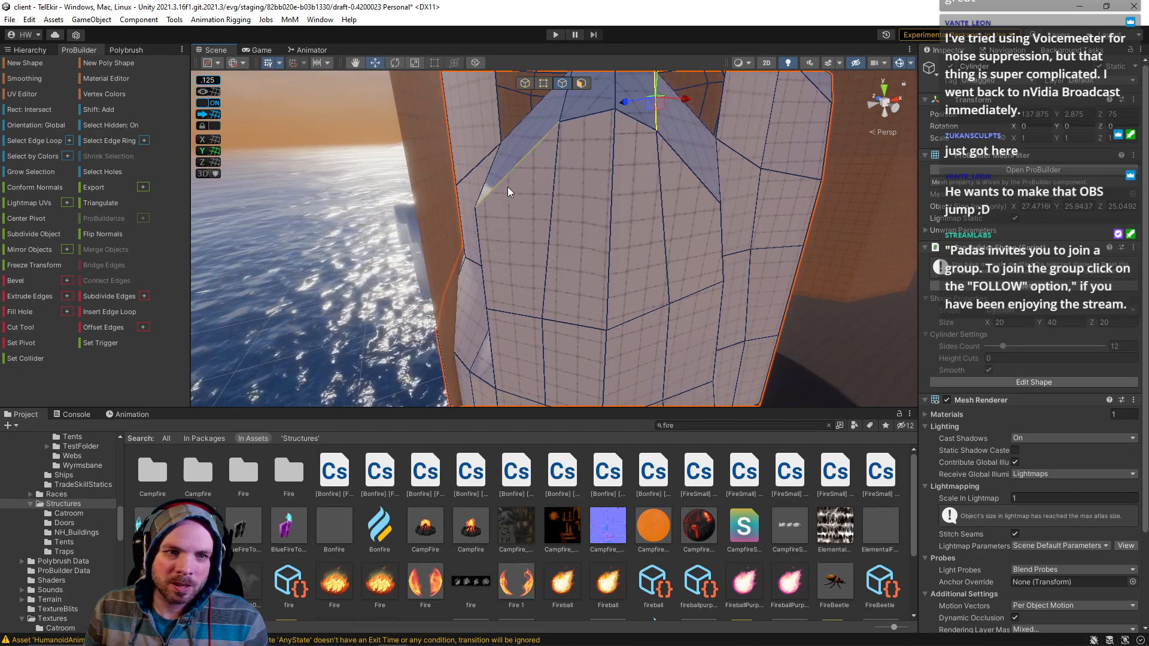
left_click_drag(532, 174, 556, 170)
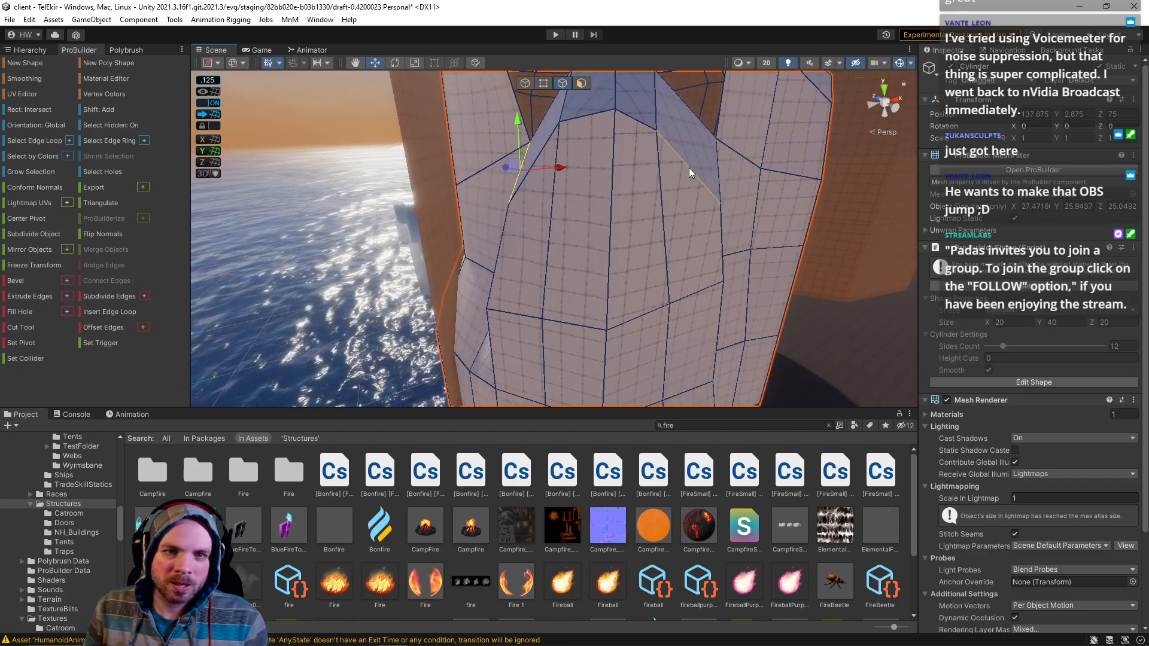
left_click(714, 166)
right_click_drag(713, 166, 685, 186)
left_click_drag(687, 193, 666, 188)
right_click_drag(666, 190, 663, 201)
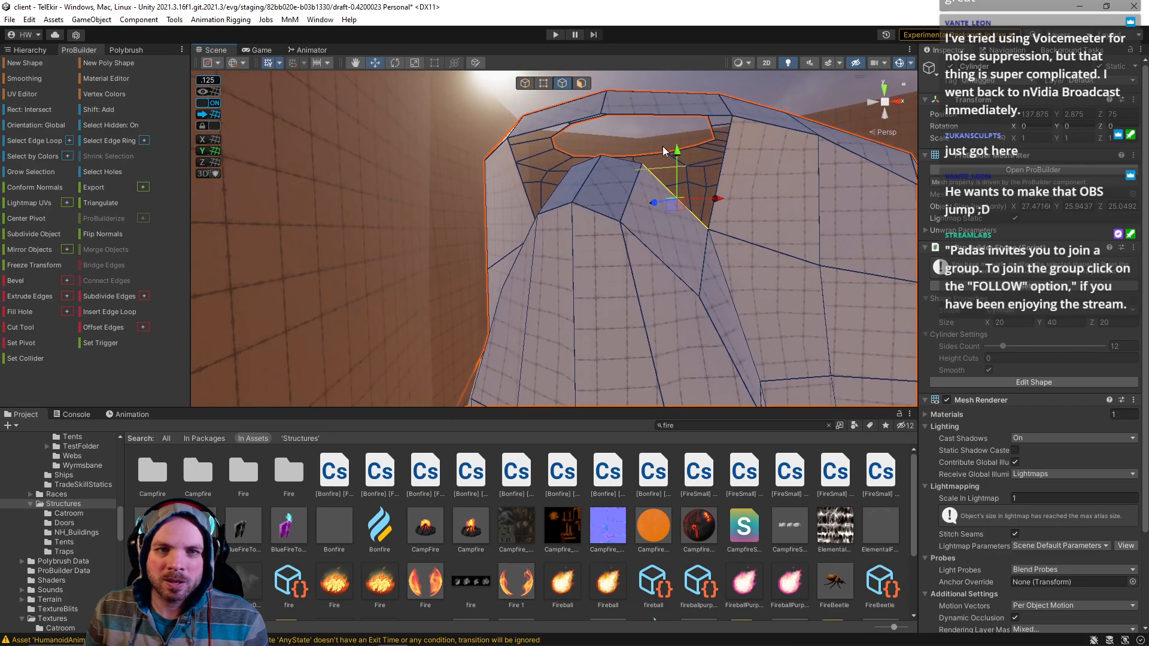
Step: Bridge both top edges of the ledge to the rim edges above them
left_click(622, 165)
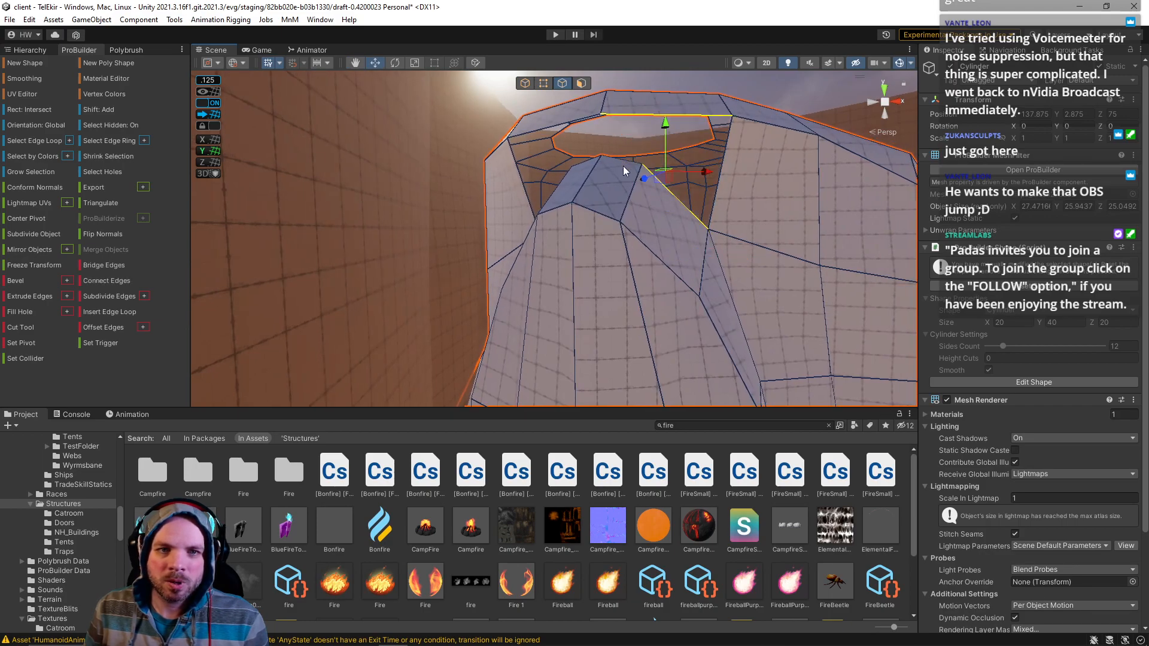
left_click(641, 112, "shift")
left_click(585, 156)
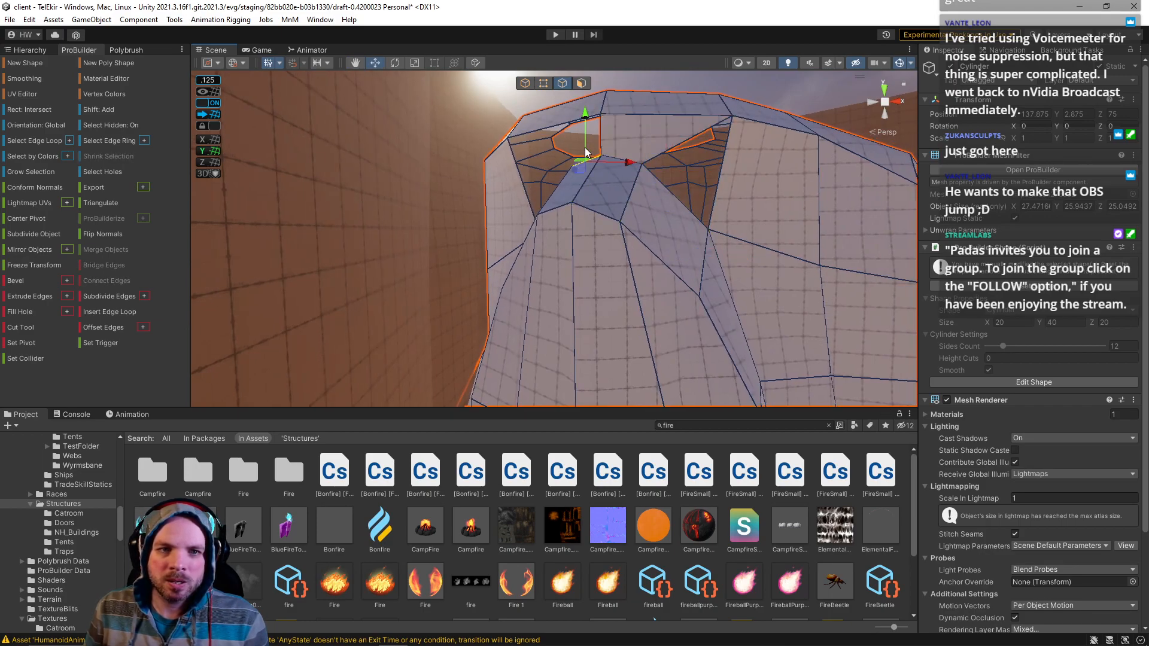
left_click(572, 119)
left_click_drag(619, 173, 655, 206, "alt")
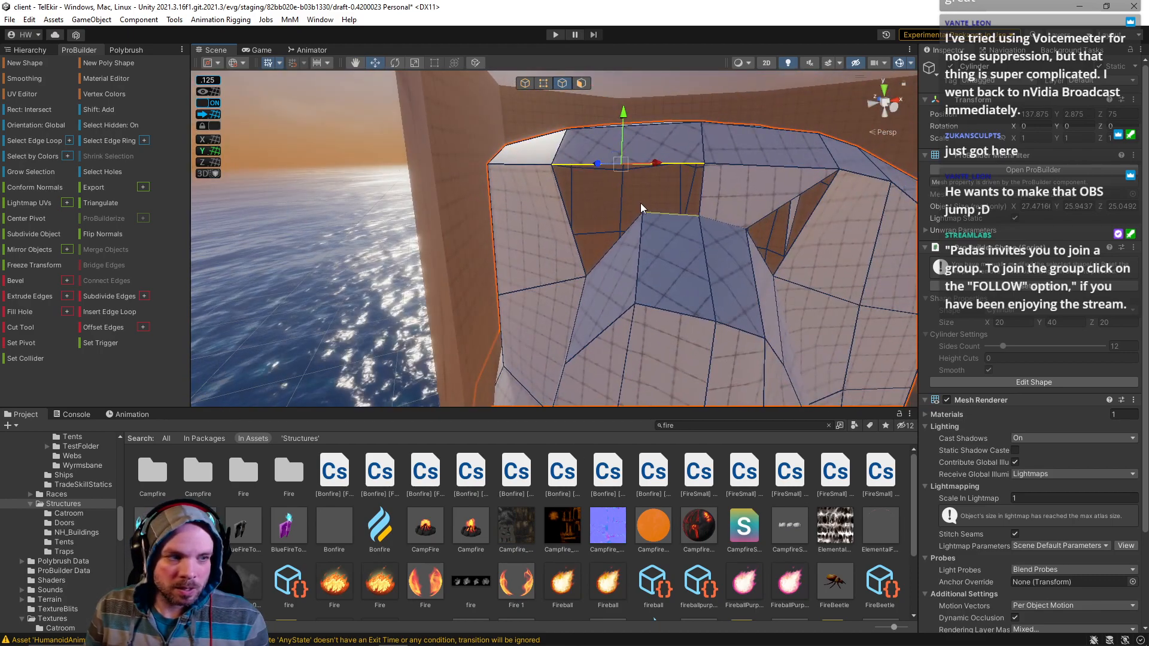
left_click(663, 215, "shift")
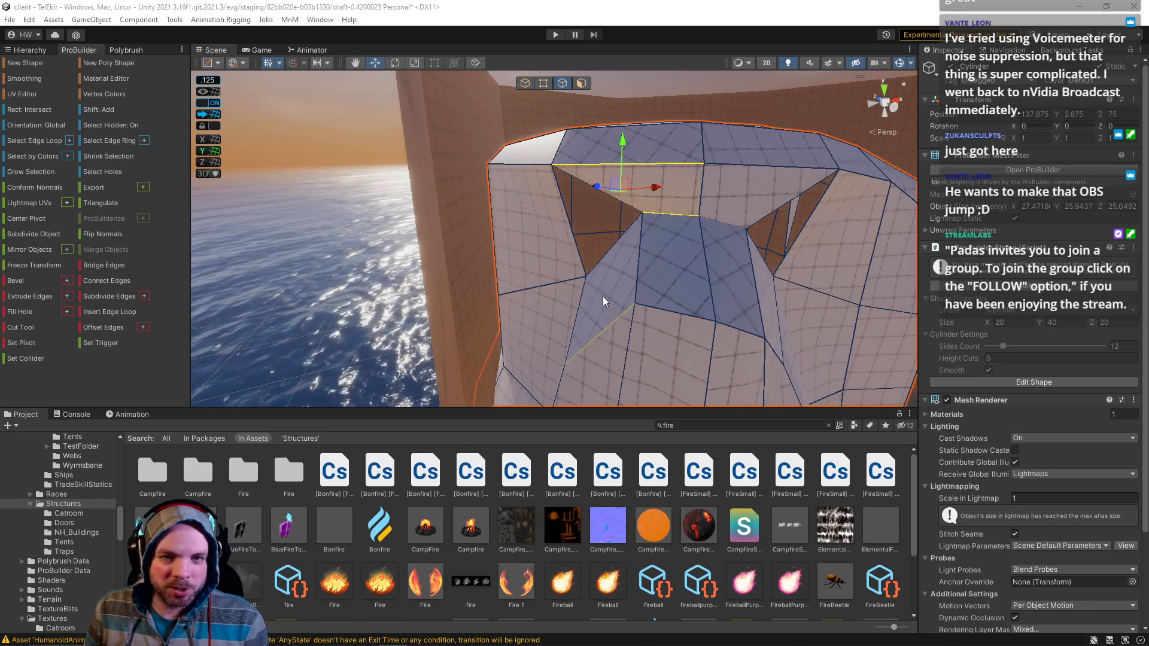
Step: Bridge the edge pairs around the triangular gaps on both sides of the new ledge-to-rim faces
left_click(604, 257)
left_click(567, 236, "shift")
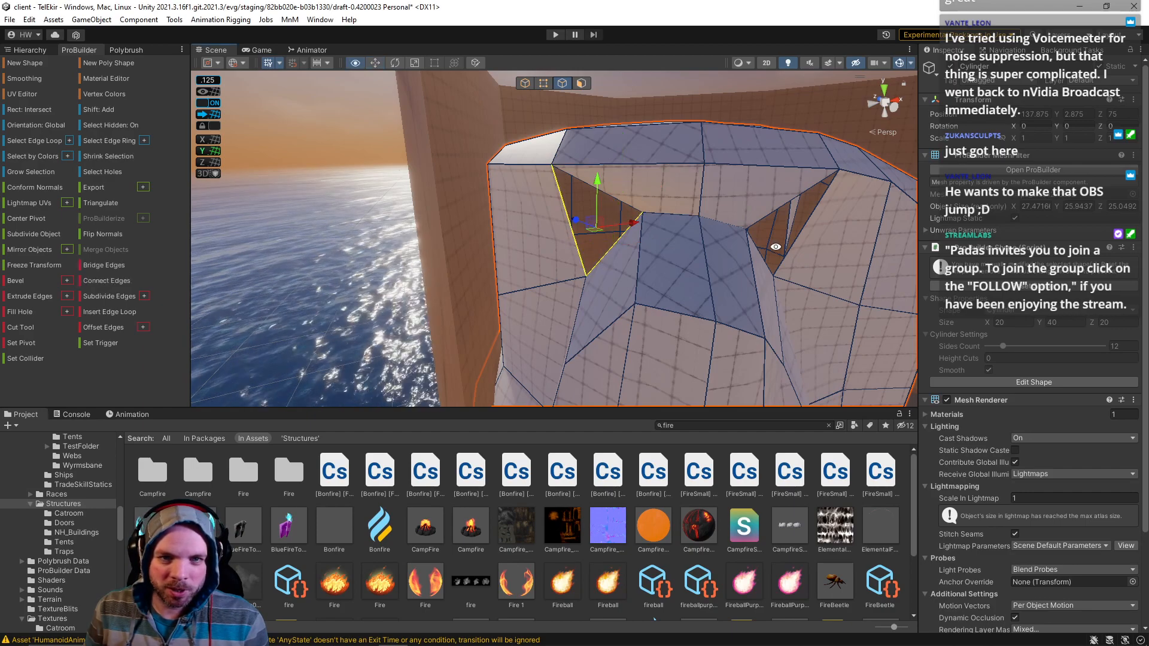
key("alt+b")
left_click(759, 260)
left_click(747, 267, "shift")
left_click_drag(747, 266, 441, 240, "alt")
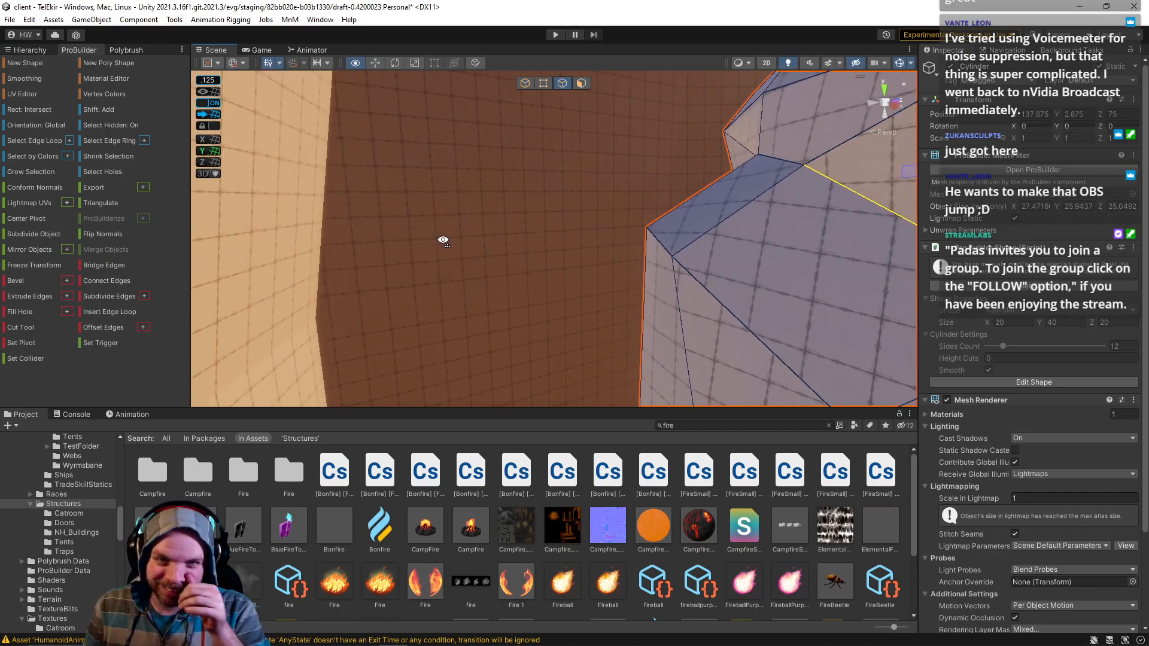
left_click_drag(770, 255, 595, 138, "alt")
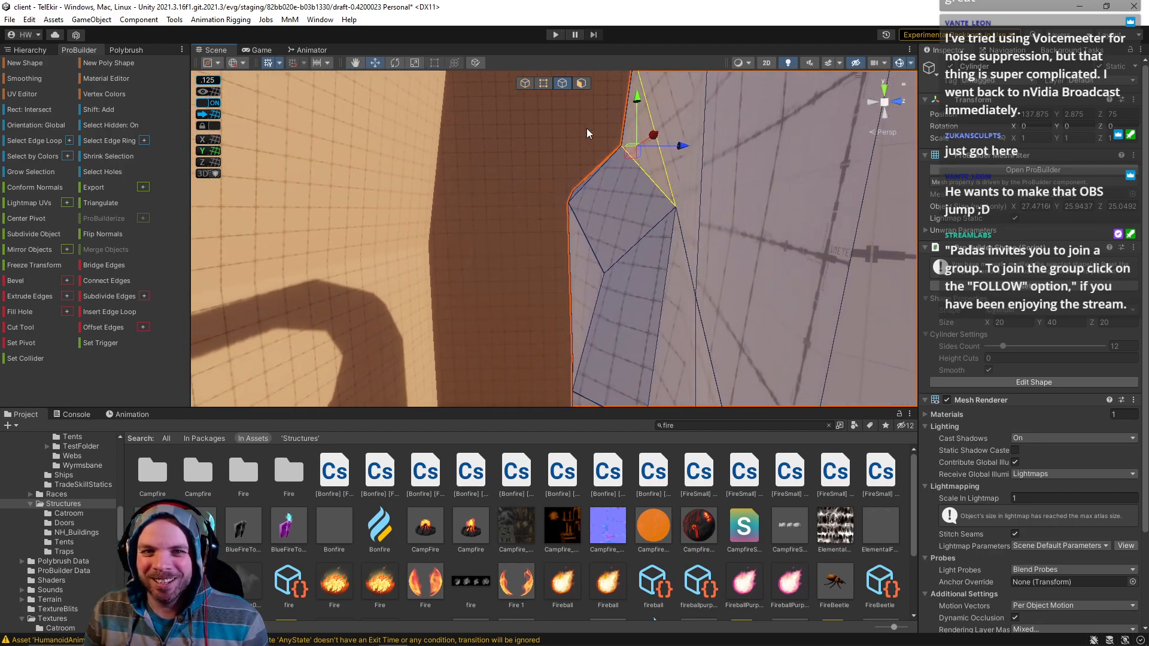
Step: Move the diagonal edge of the side outcrop slightly inward along the blue axis
left_click(657, 263)
left_click(623, 249)
right_click_drag(624, 249, 730, 233)
key("w")
key("a")
right_click_drag(616, 197, 485, 263)
key("w")
left_click(591, 248)
left_click(587, 253)
key("w")
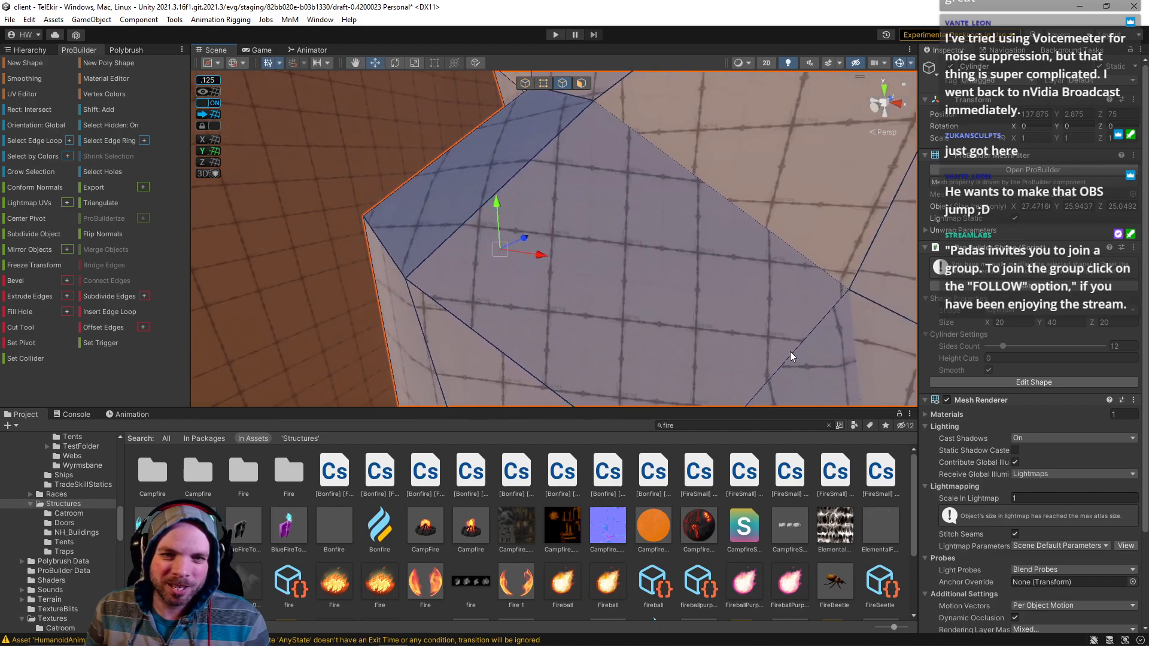
left_click(801, 362, "shift")
right_click_drag(802, 362, 635, 288)
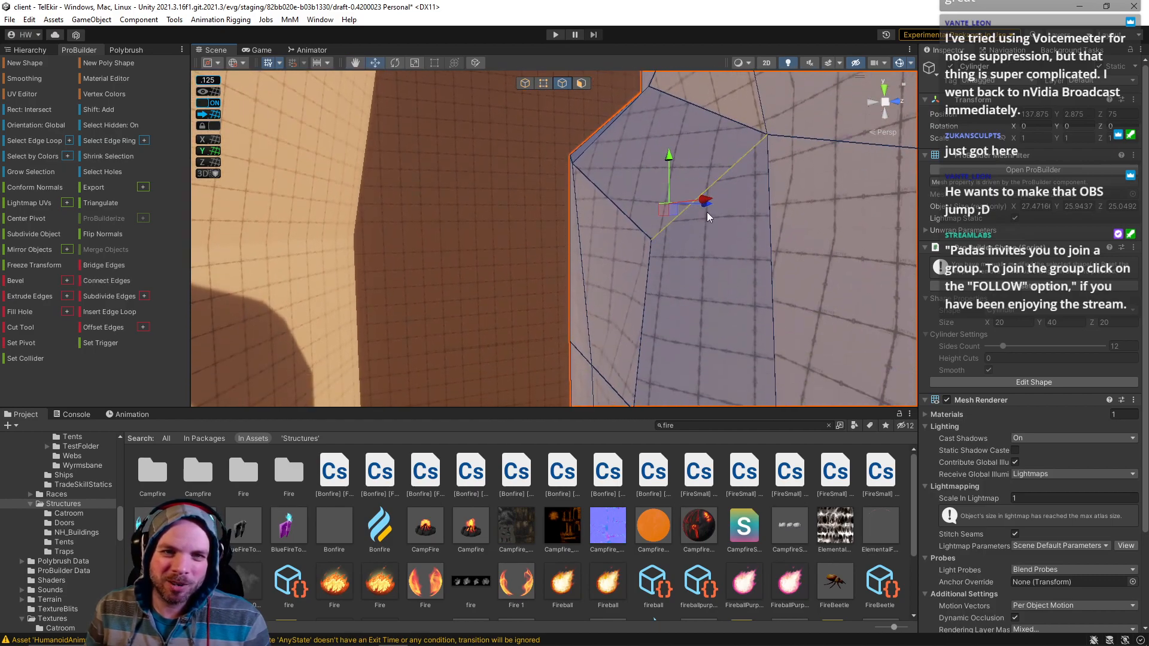
right_click_drag(708, 209, 635, 157)
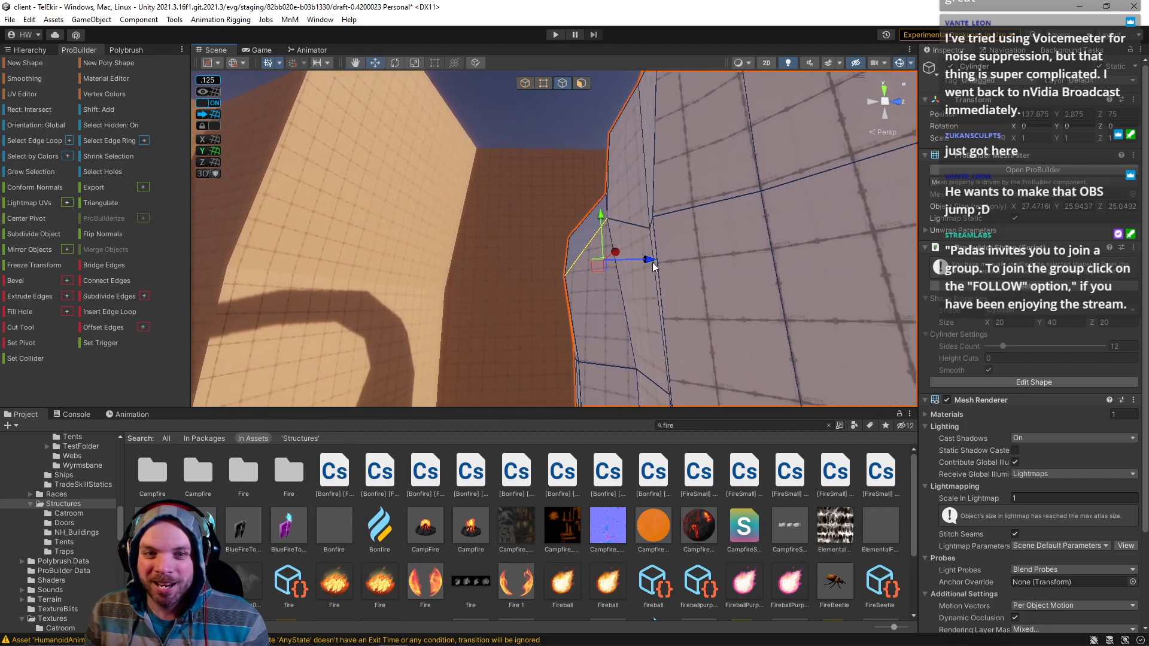
left_click_drag(651, 263, 656, 265)
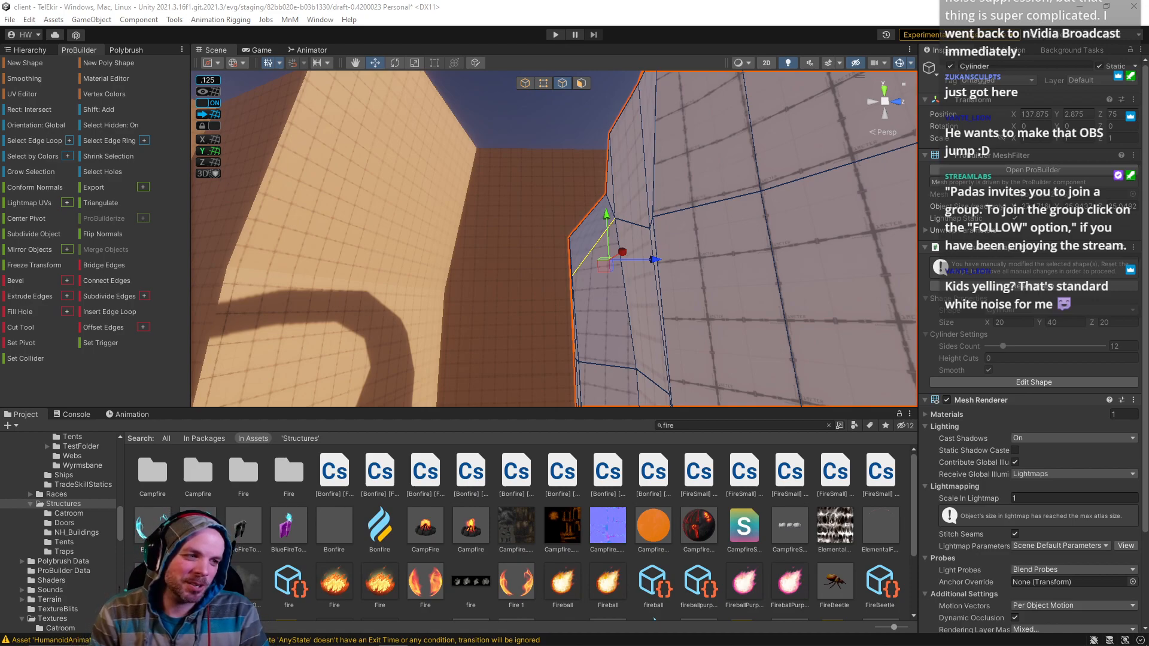
Step: Shift a lower wall vertex just above the tower base sideways
right_click_drag(447, 264, 525, 261)
left_click(543, 84)
right_click_drag(539, 126, 506, 196)
left_click(609, 222)
left_click(512, 214)
left_click_drag(497, 212, 529, 211)
right_click_drag(544, 223, 546, 270)
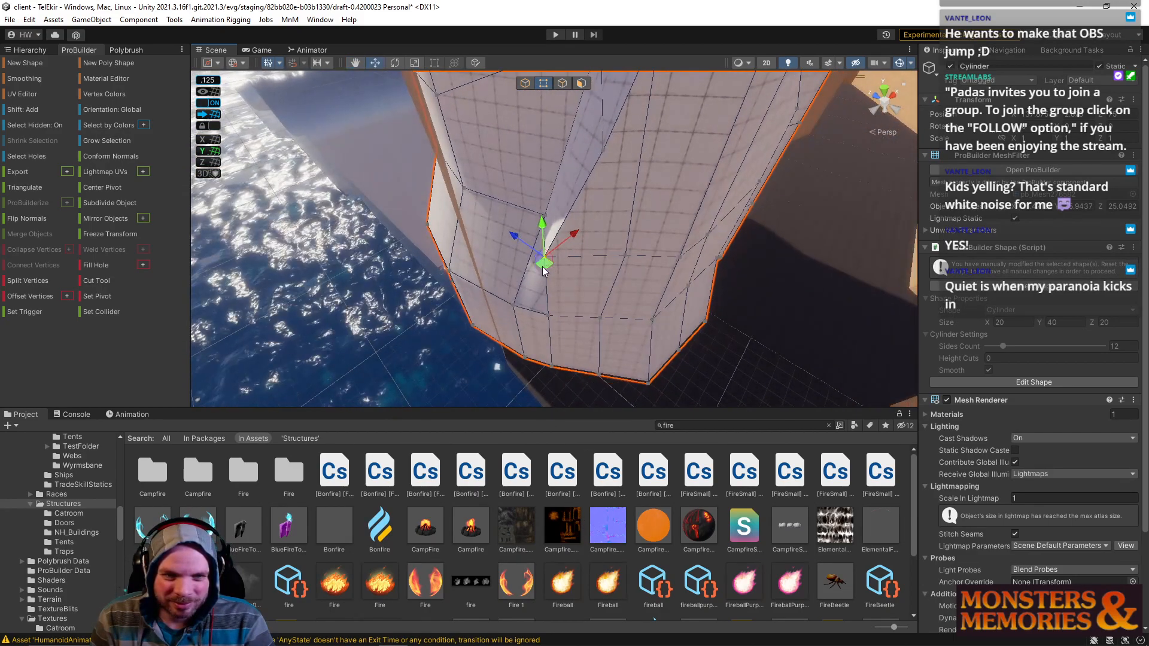
Step: Shift a lower wall vertex above the tower base and move a neighbouring pair of base vertices sideways
mouse_move(559, 246)
left_mouse_down()
mouse_move(577, 235)
mouse_move(553, 239)
left_mouse_up()
left_click_drag(623, 256, 571, 244, "alt")
left_click(501, 255)
left_click(516, 318, "shift")
left_click_drag(493, 267, 546, 314)
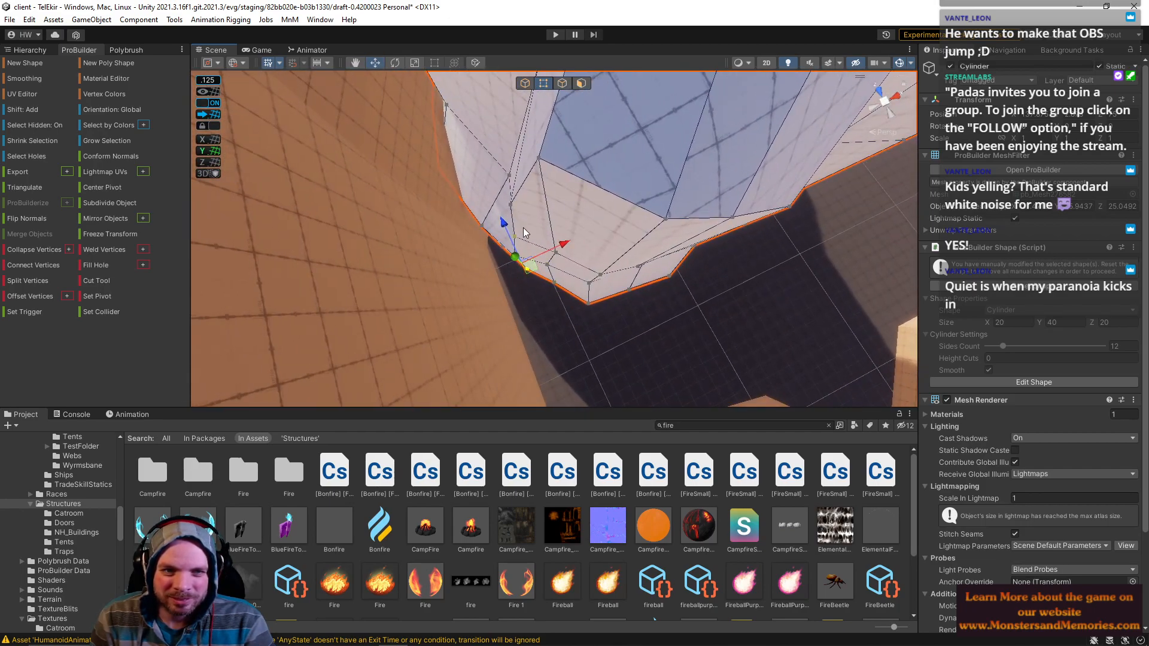
Step: Select the adjoining faces of the lower wall at the base and set the handle orientation to Normal
left_click_drag(561, 225, 554, 146, "alt")
left_click(581, 83)
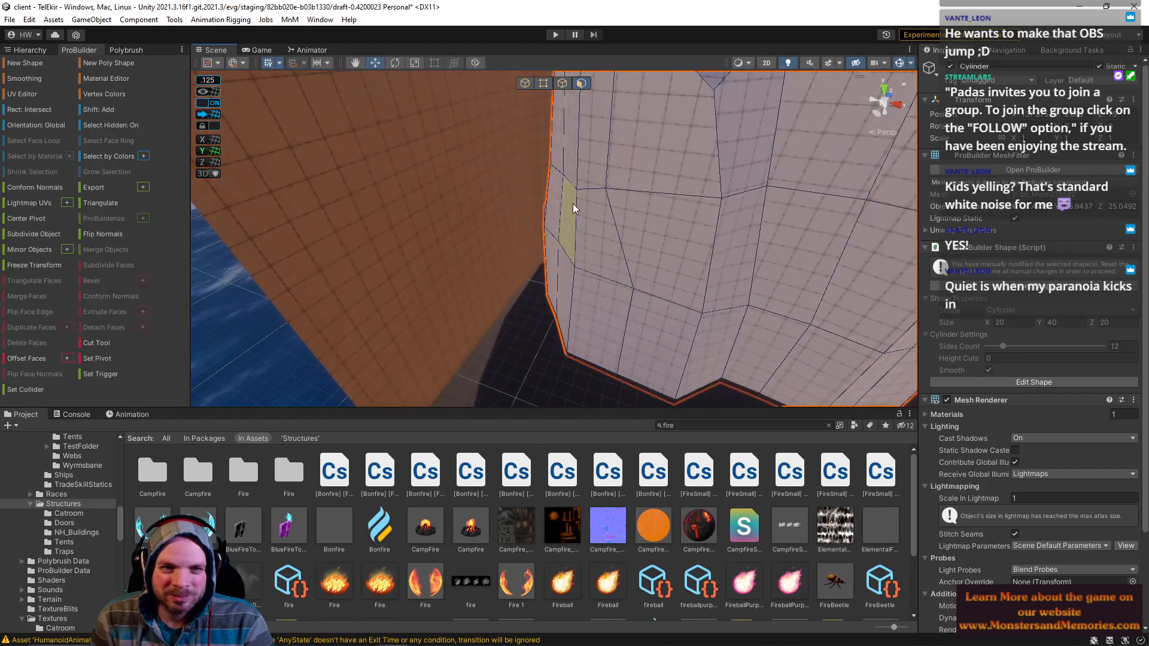
left_click(589, 230)
left_click(576, 296, "shift")
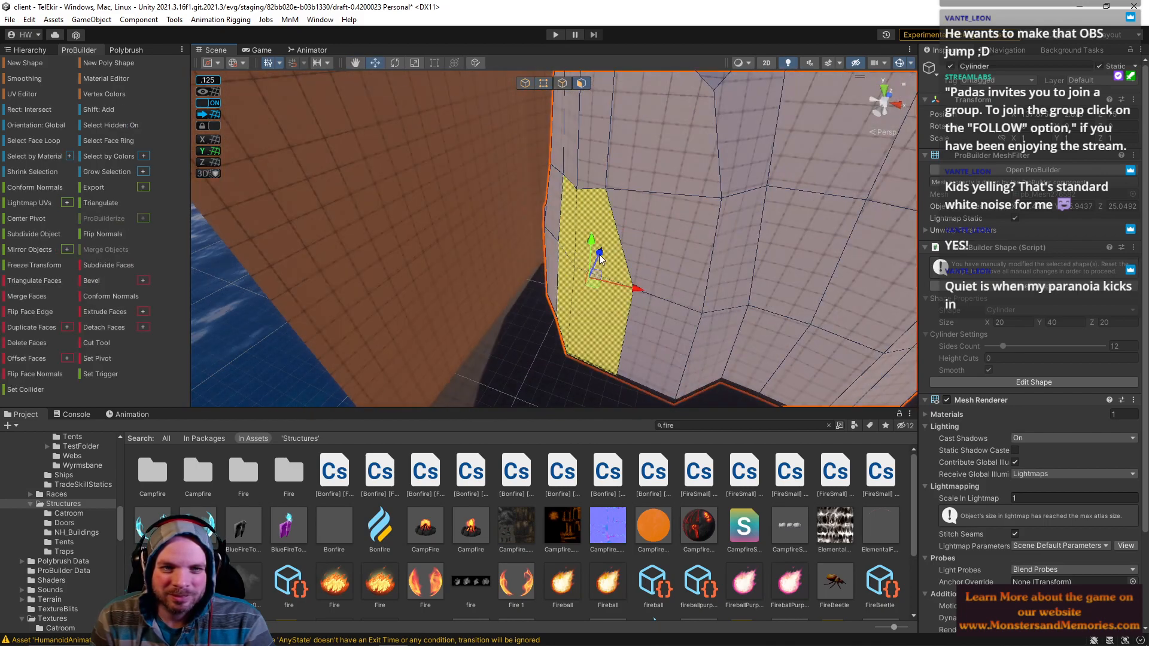
left_click(32, 124)
left_click_drag(495, 223, 544, 328, "alt")
key("r")
Step: Raise a single wall vertex above the tower base along the vertical axis
left_click(542, 83)
left_click(536, 206)
left_click(596, 269)
left_click(570, 374, "shift")
left_click_drag(542, 249, 551, 225, "alt")
right_click_drag(550, 225, 773, 197)
left_click(631, 146)
right_click_drag(628, 149, 615, 161)
left_click_drag(599, 188, 597, 153)
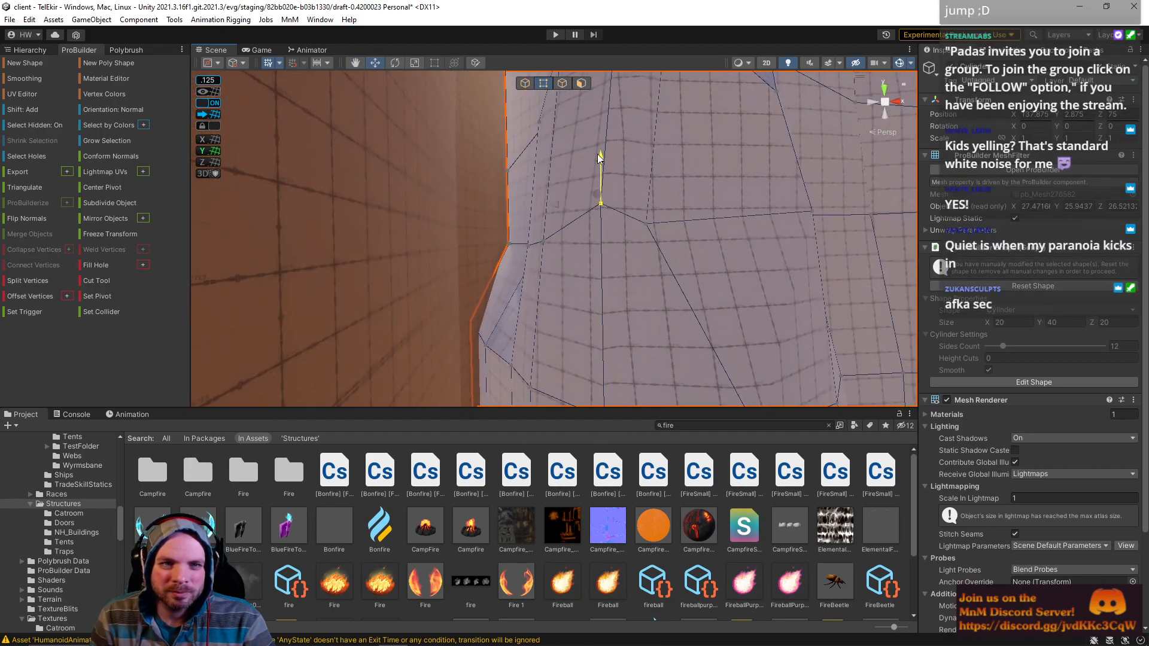
Step: Shift the lower wall vertex sideways and move it further up the wall
right_click_drag(660, 235, 665, 218)
left_click_drag(601, 251, 623, 255)
right_click_drag(623, 255, 694, 266)
left_click_drag(579, 185, 573, 154)
right_click_drag(593, 174, 583, 354)
Step: Move a bottom rim vertex together with the wall vertex above it sideways along the tower wall
left_click(519, 207)
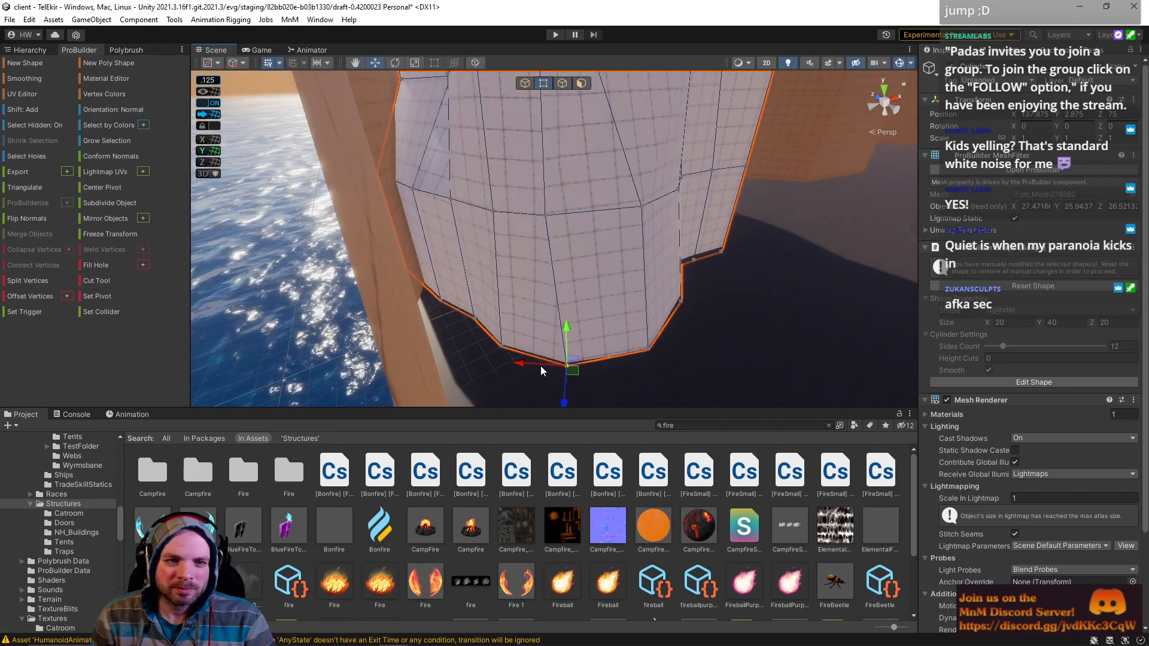
left_click(505, 361)
left_click(636, 208, "shift")
left_click_drag(608, 297, 567, 284)
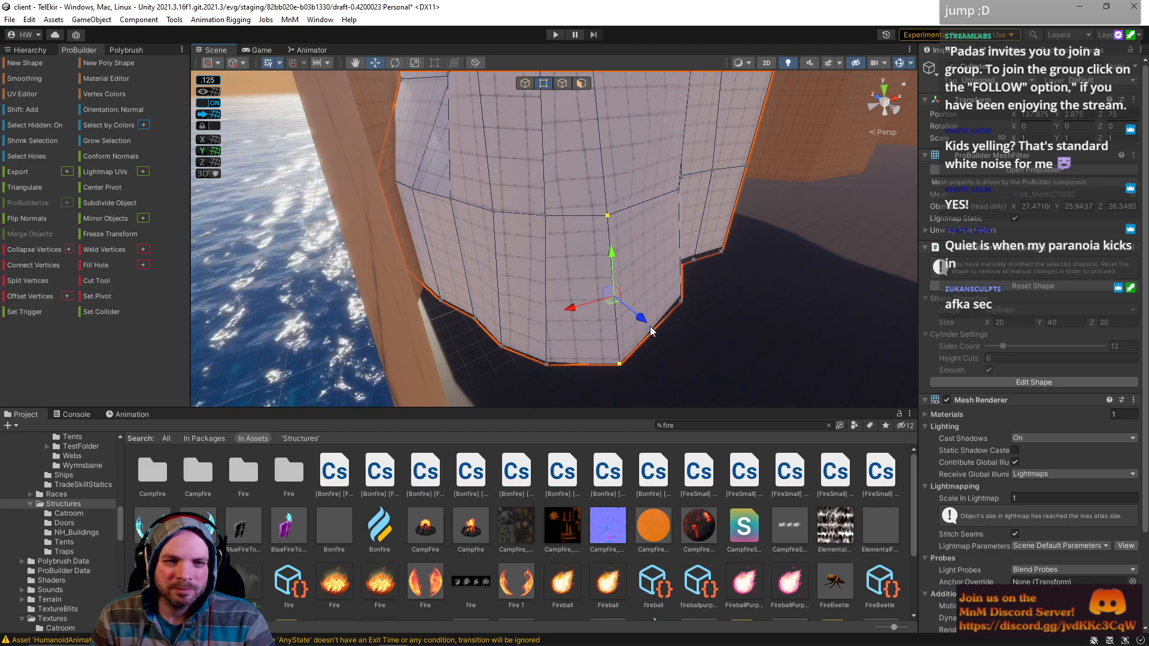
Step: Pull a single vertex of the tower's lower wall sideways to reshape the base outline
left_click(611, 353)
left_click_drag(576, 369, 508, 361)
right_click_drag(509, 359, 447, 215)
key("f")
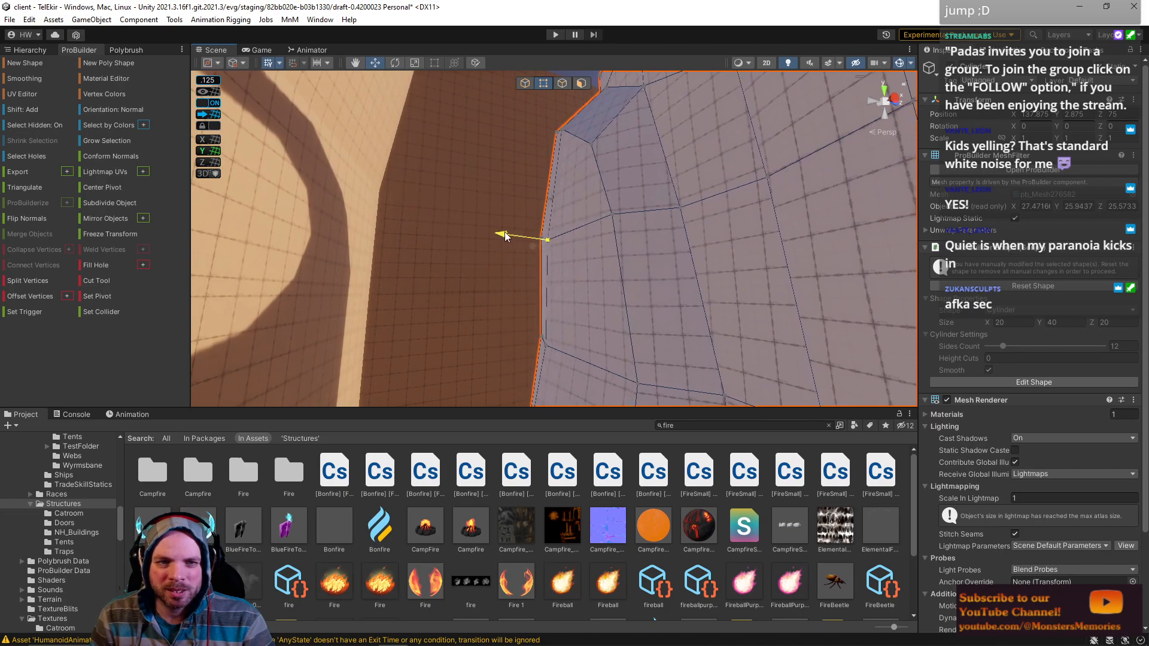
right_click_drag(548, 235, 669, 372)
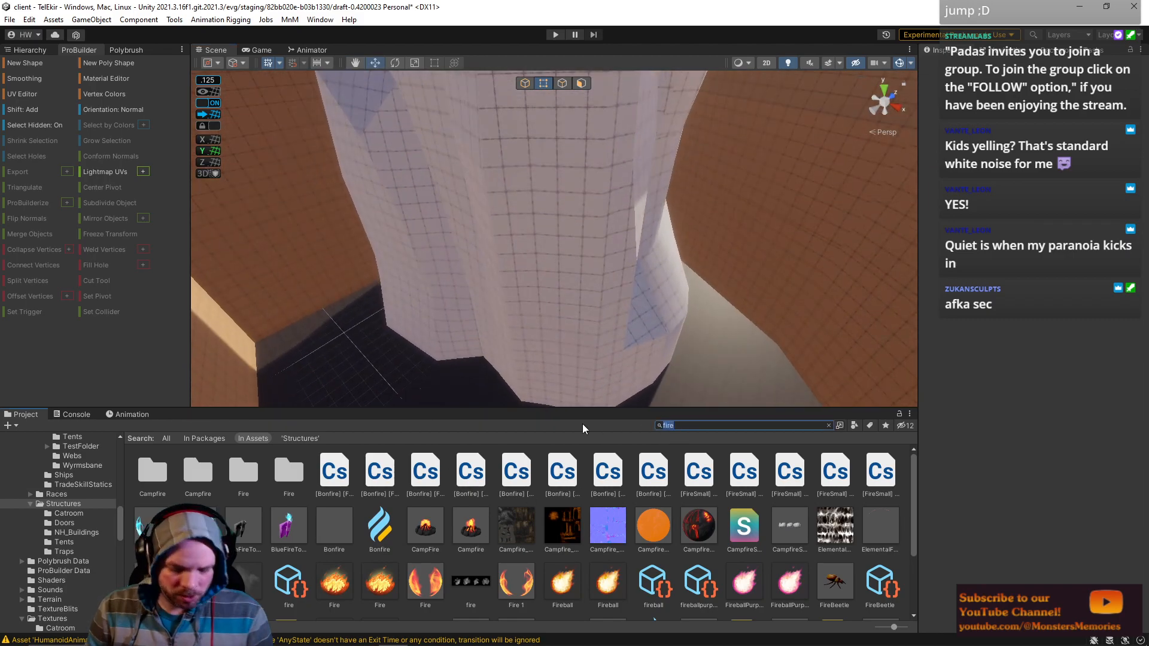
Step: Search the project assets for "Ladd", check the tower reference painting, and select the LadderPrefab_04Stackable prefab
type("Ladd")
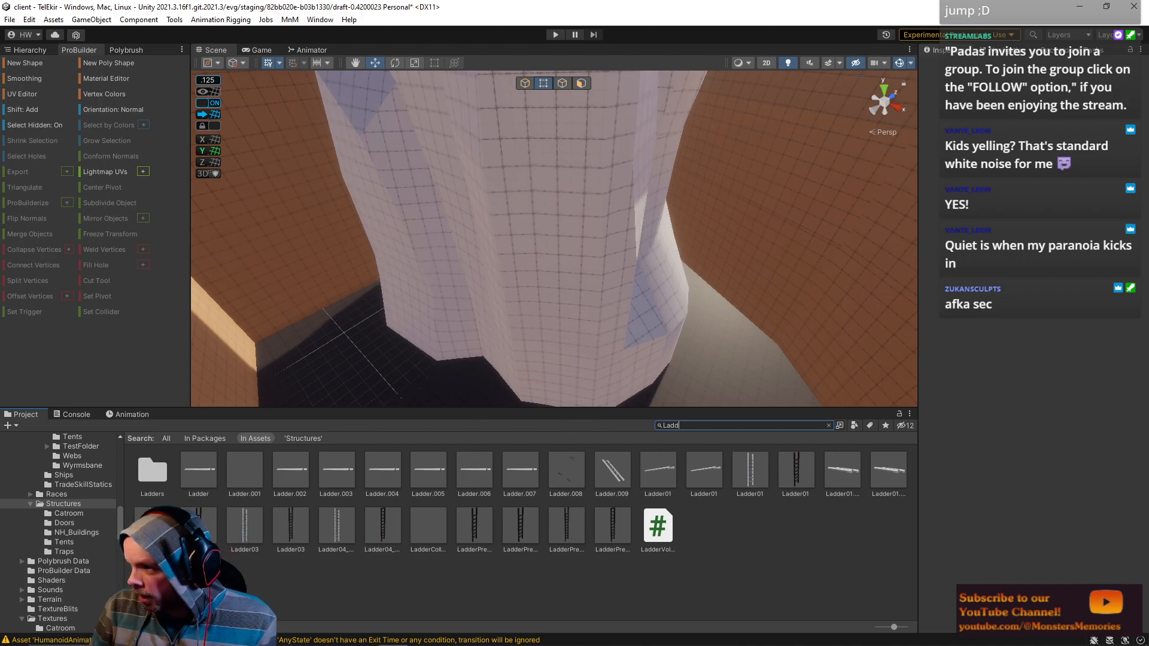
right_click_drag(0, 239, 879, 248)
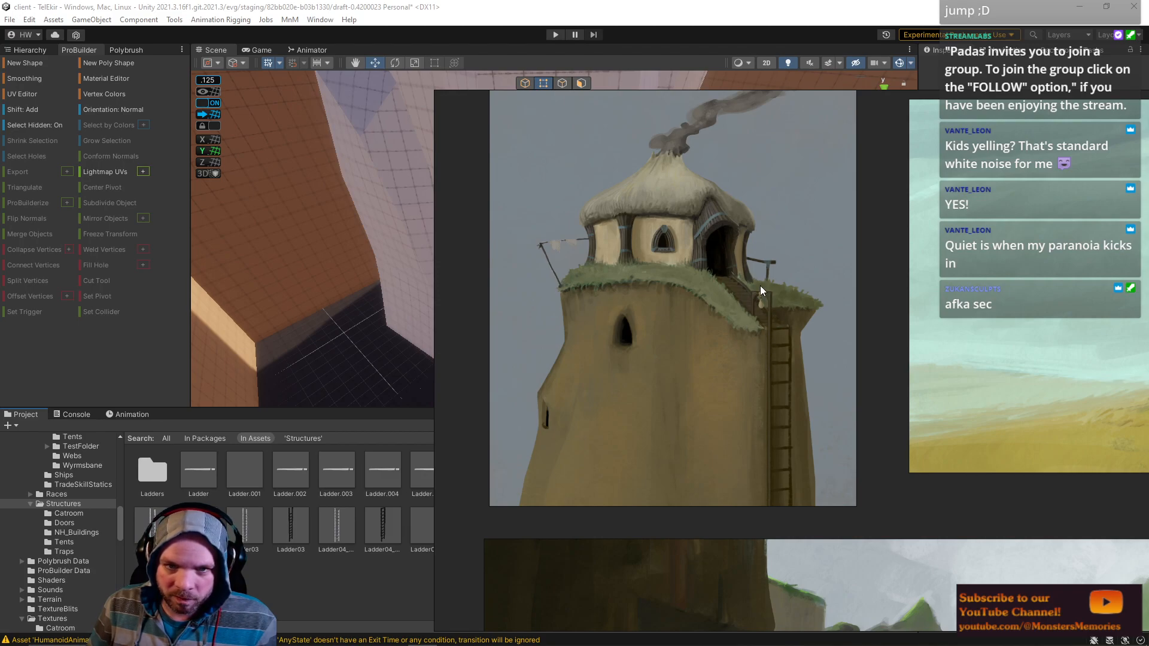
right_click_drag(877, 200, 1148, 269)
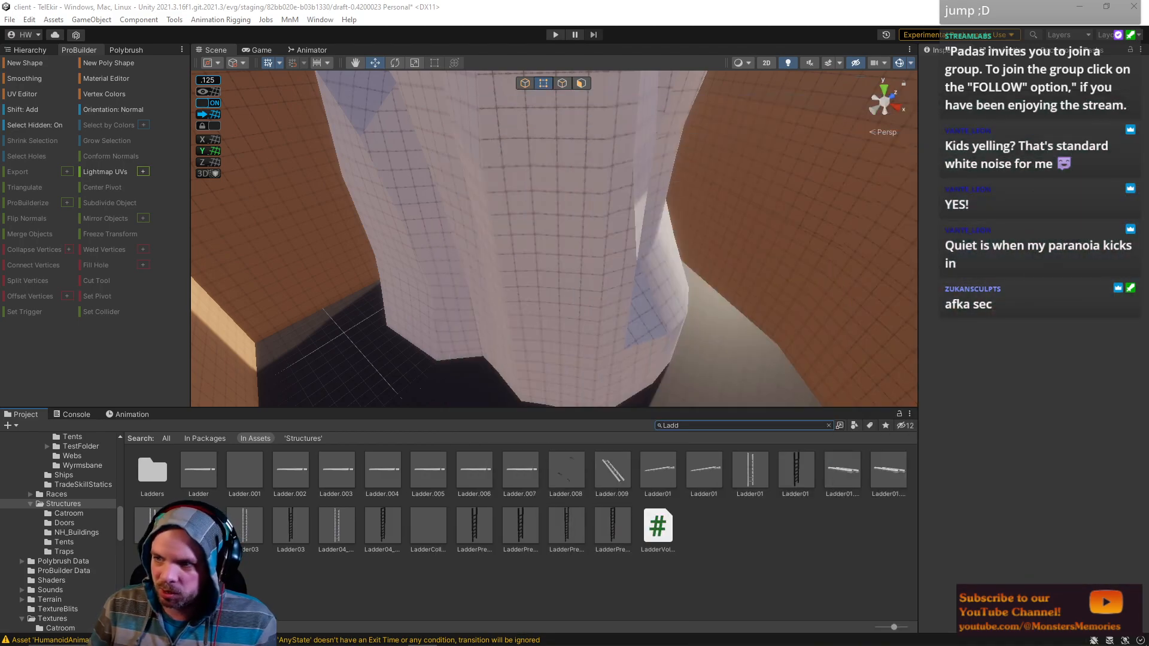
left_click(199, 526)
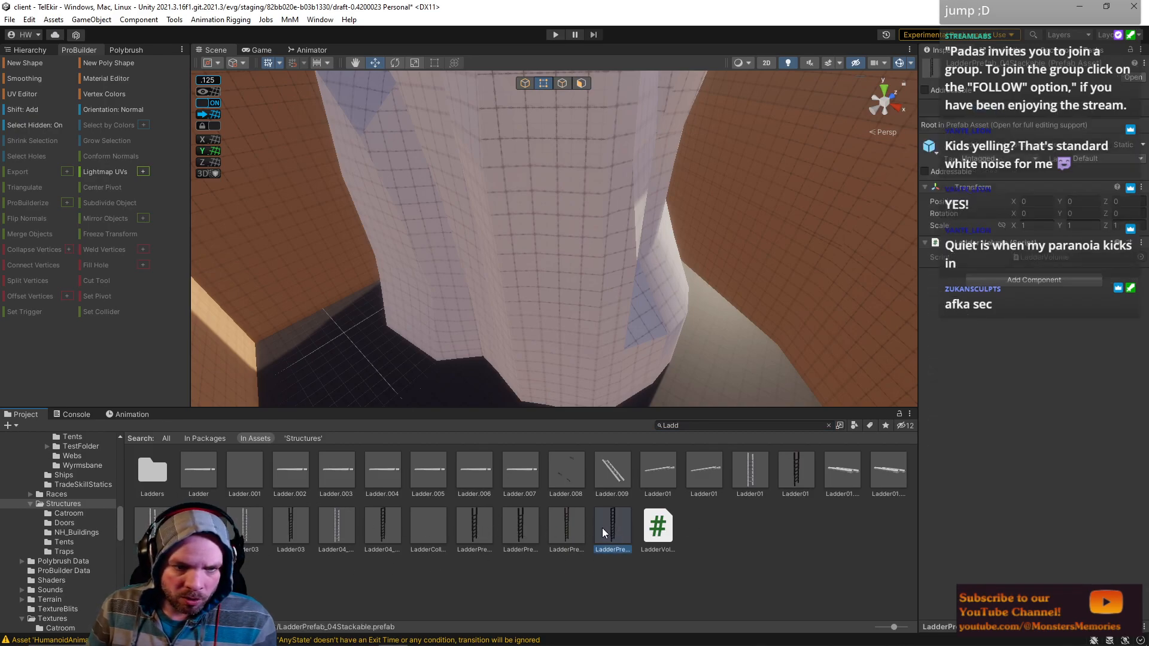
right_click_drag(699, 310, 681, 374)
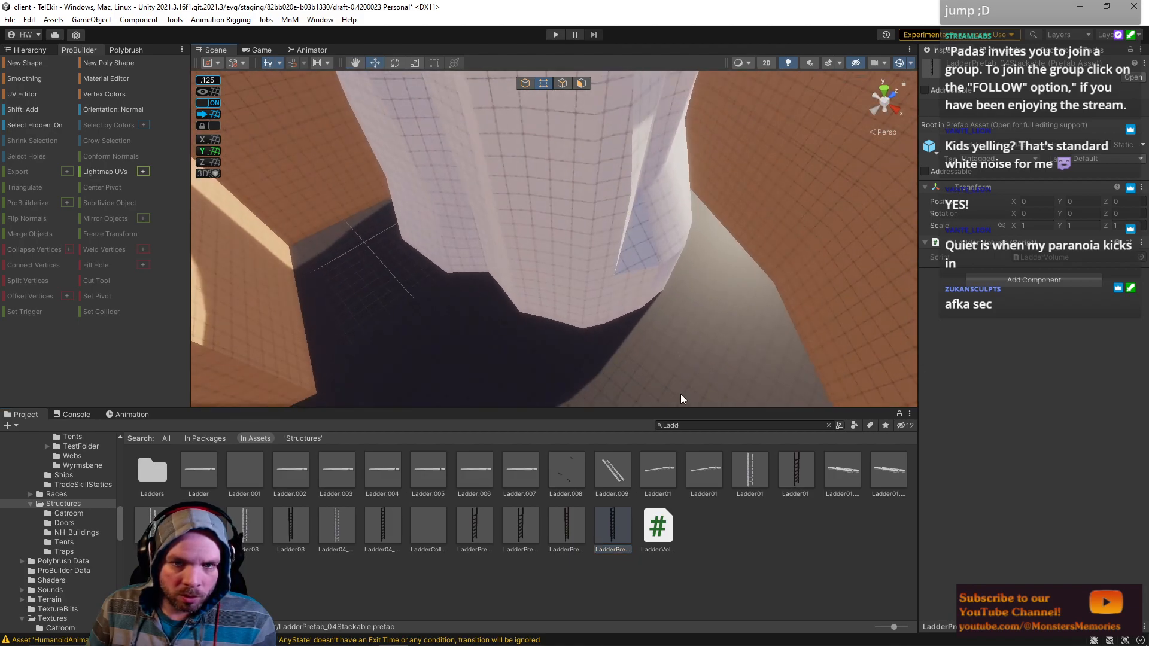
Step: Place a LadderPrefab_04Stackable ladder in front of the tower base and delete the extra ladder beside it
left_click_drag(625, 529, 574, 343)
left_click_drag(539, 407, 565, 354)
right_click_drag(565, 355, 527, 250)
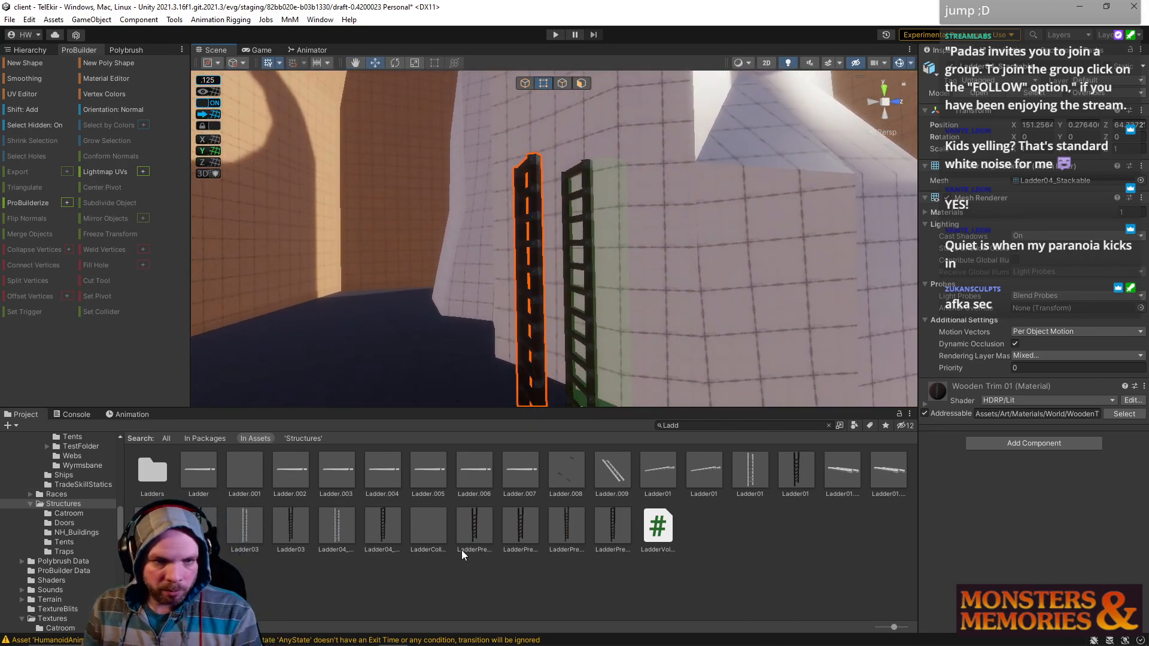
right_click_drag(626, 281, 611, 296)
key("Delete")
Step: Place a LadderPrefab_02 ladder next to the stackable ladder at the tower base
left_click_drag(515, 533, 535, 381)
left_click(540, 386)
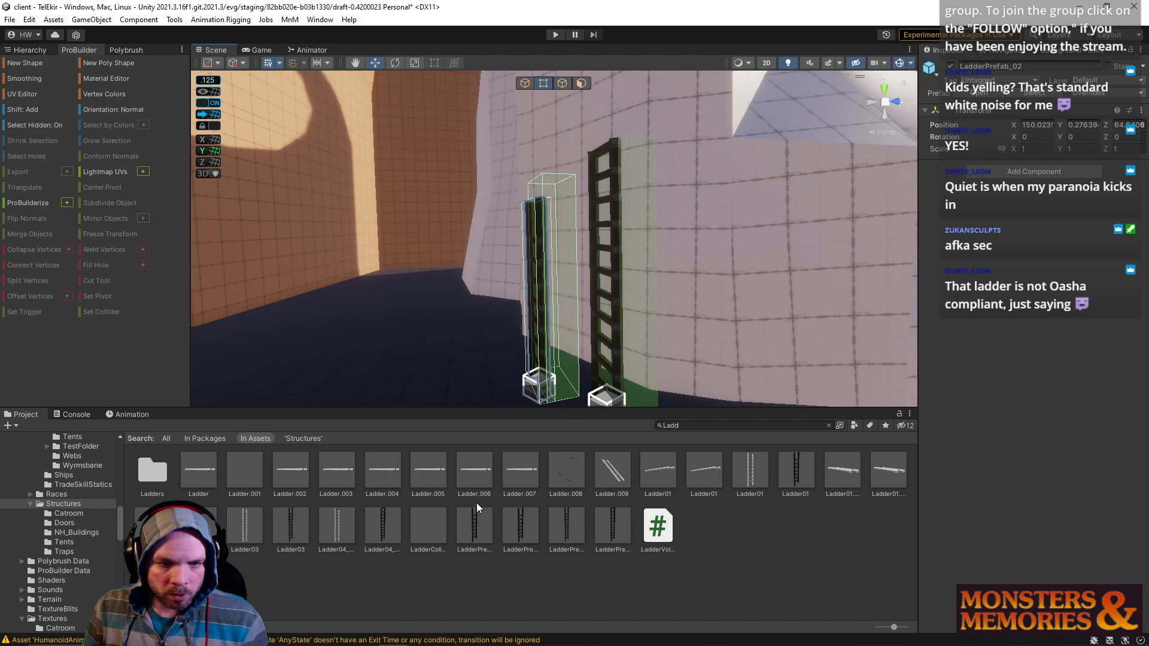
left_click(520, 248)
key("f")
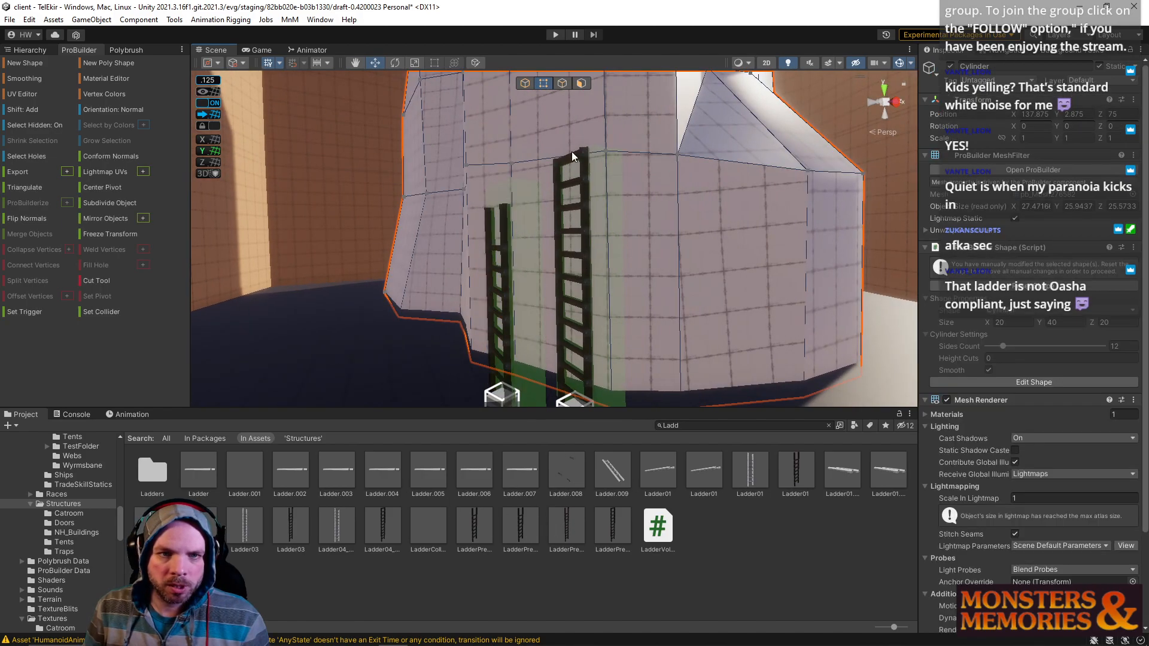
left_click_drag(572, 153, 545, 217, "alt")
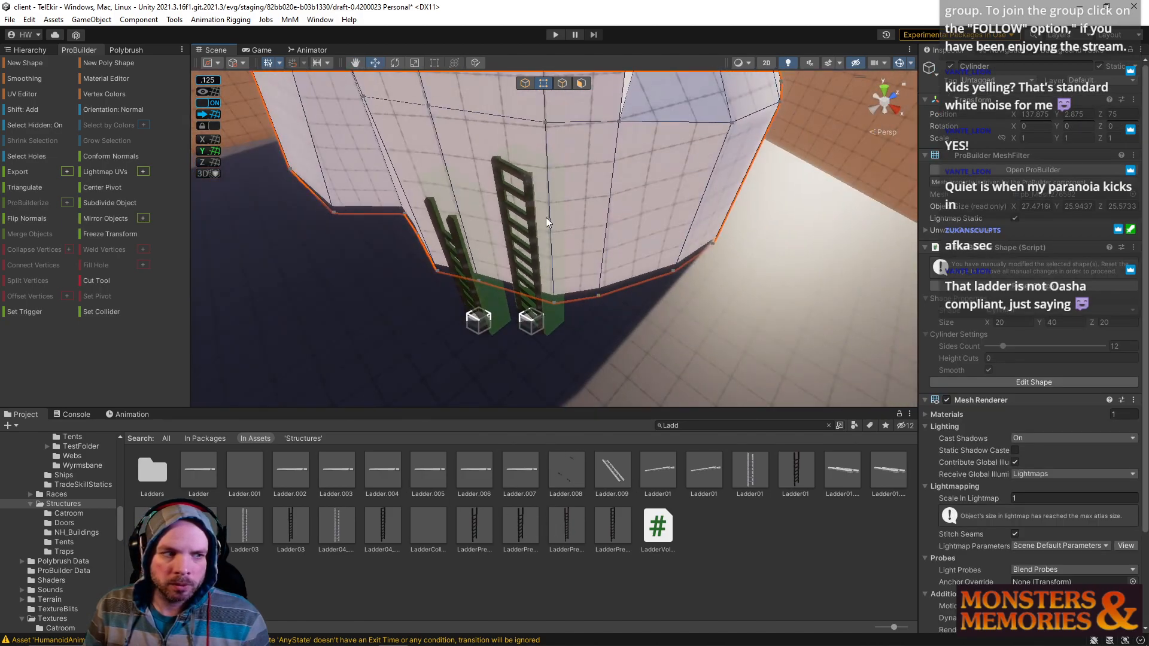
Step: Rotate the stackable ladder to 152.405 degrees around the Y axis so it faces the tower wall
left_click(535, 83)
left_click(531, 185)
key("e")
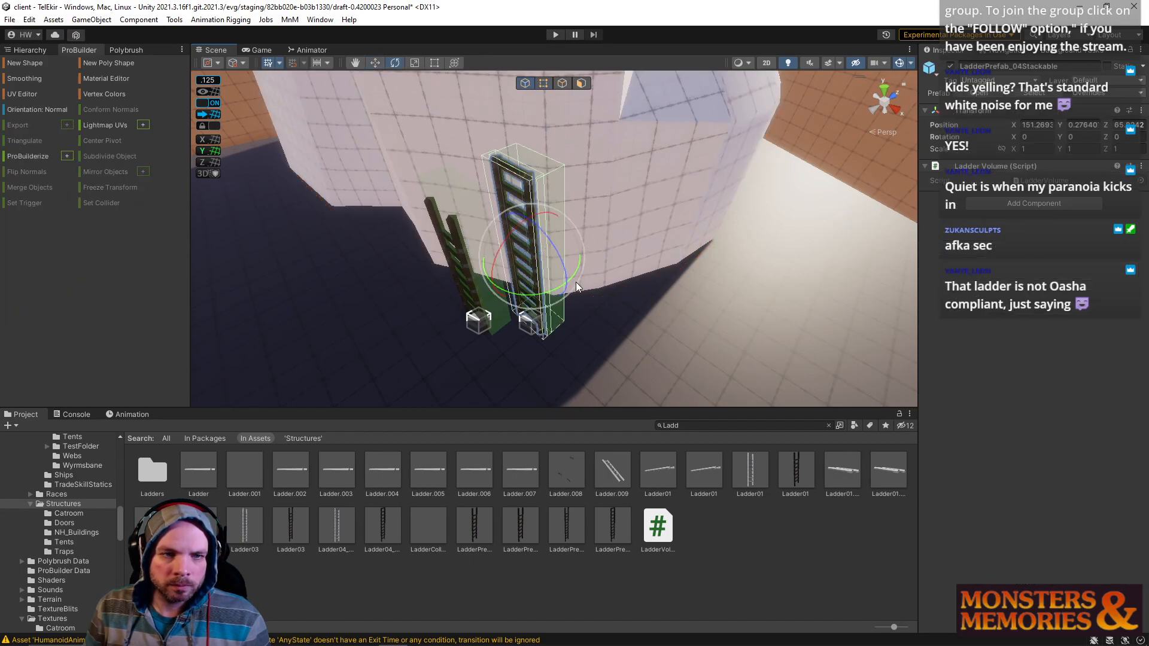
left_click_drag(513, 292, 301, 289)
right_click_drag(455, 224, 526, 354)
Step: Move the stackable ladder against the tower wall at X 148.875 and Z 66.125
key("w")
left_click_drag(589, 359, 507, 373)
right_click_drag(553, 370, 554, 377)
left_click_drag(561, 392, 560, 343)
key("e")
key("w")
left_click_drag(500, 302, 506, 303)
right_click_drag(579, 290, 586, 311)
Step: Set the Y rotation of the LadderPrefab_02 ladder to 152.405
key("w")
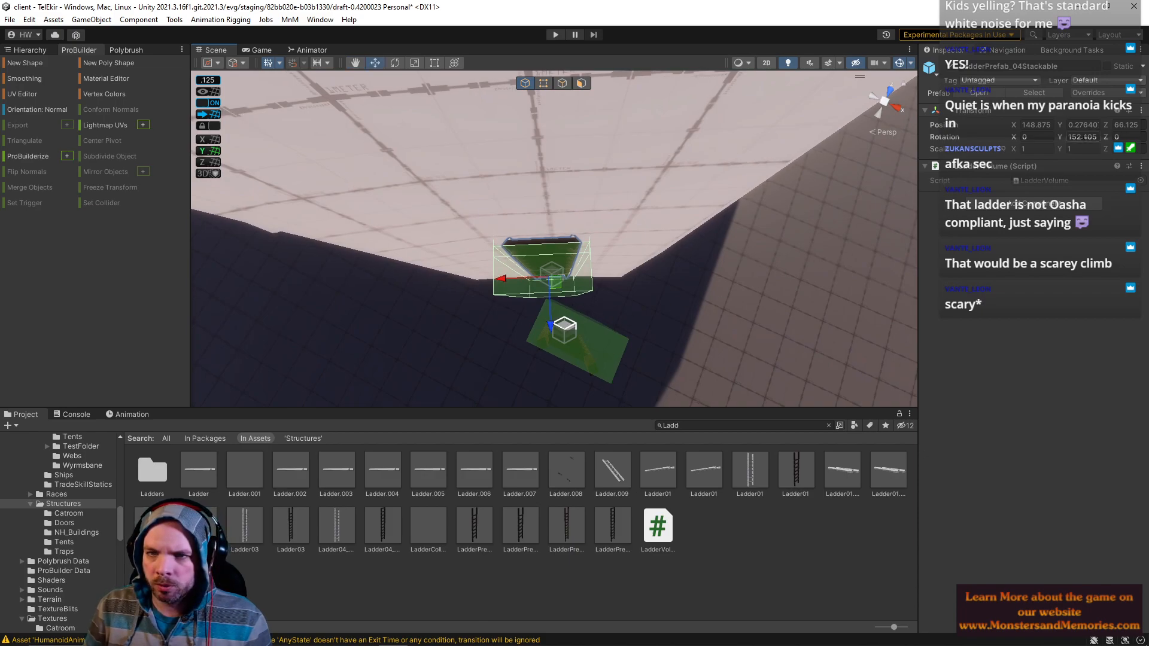
left_click(569, 337)
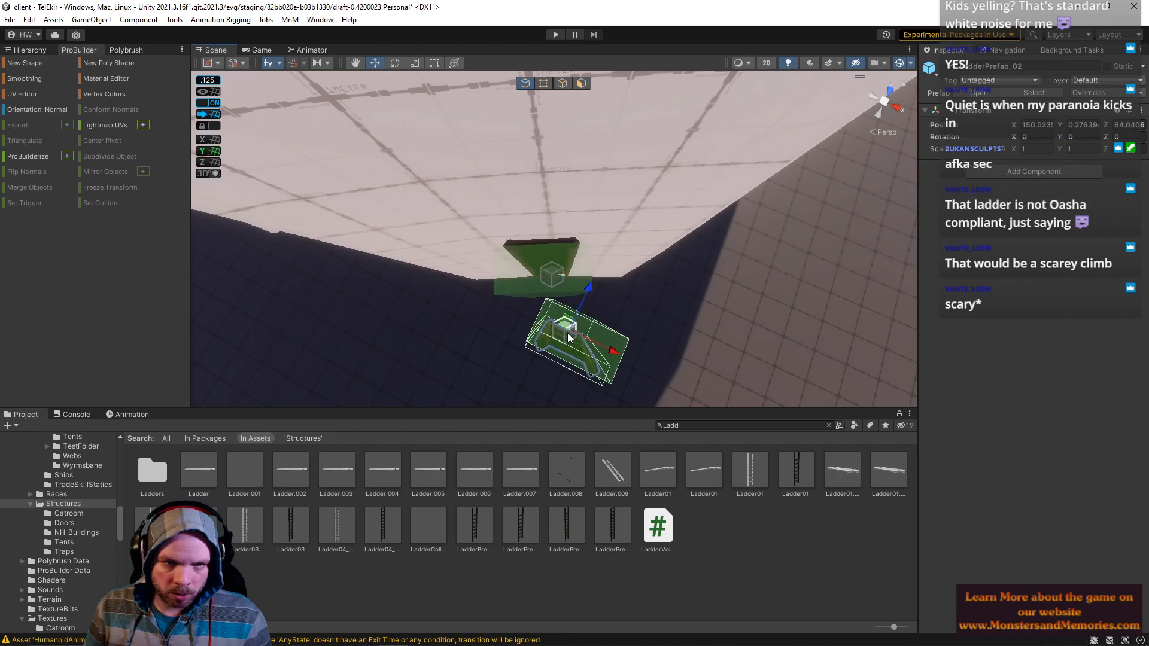
left_click(1087, 137)
type("152.405")
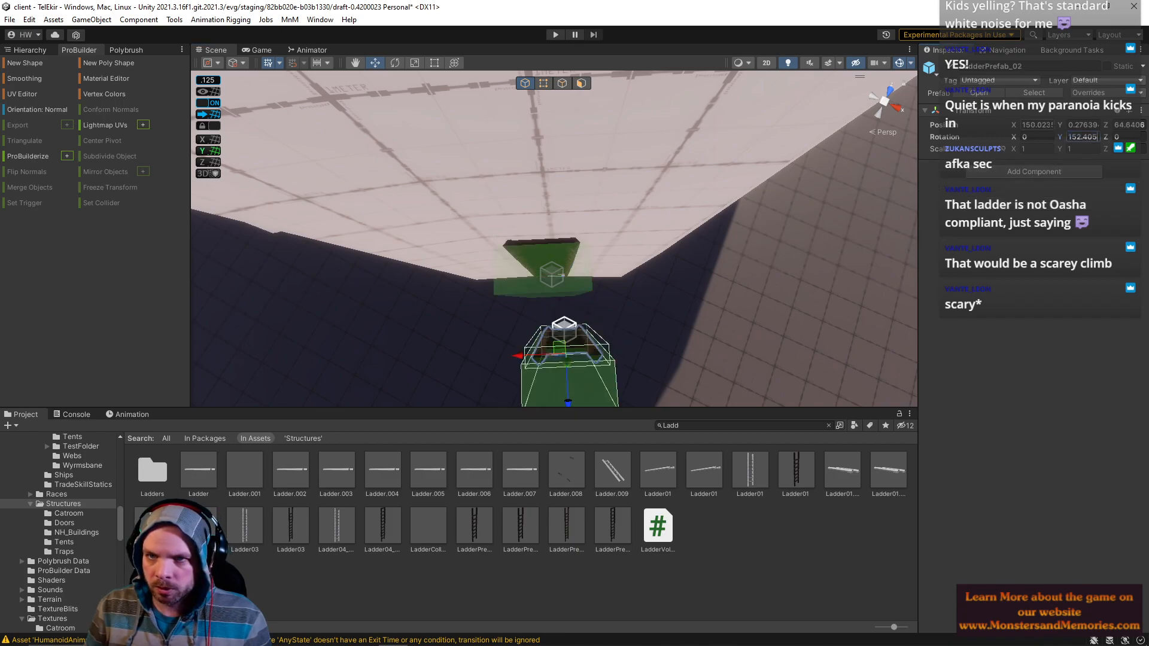
Step: Raise the LadderPrefab_02 ladder to Y 3.125 and set its X position to 148.875, matching the stackable ladder
left_click(566, 240)
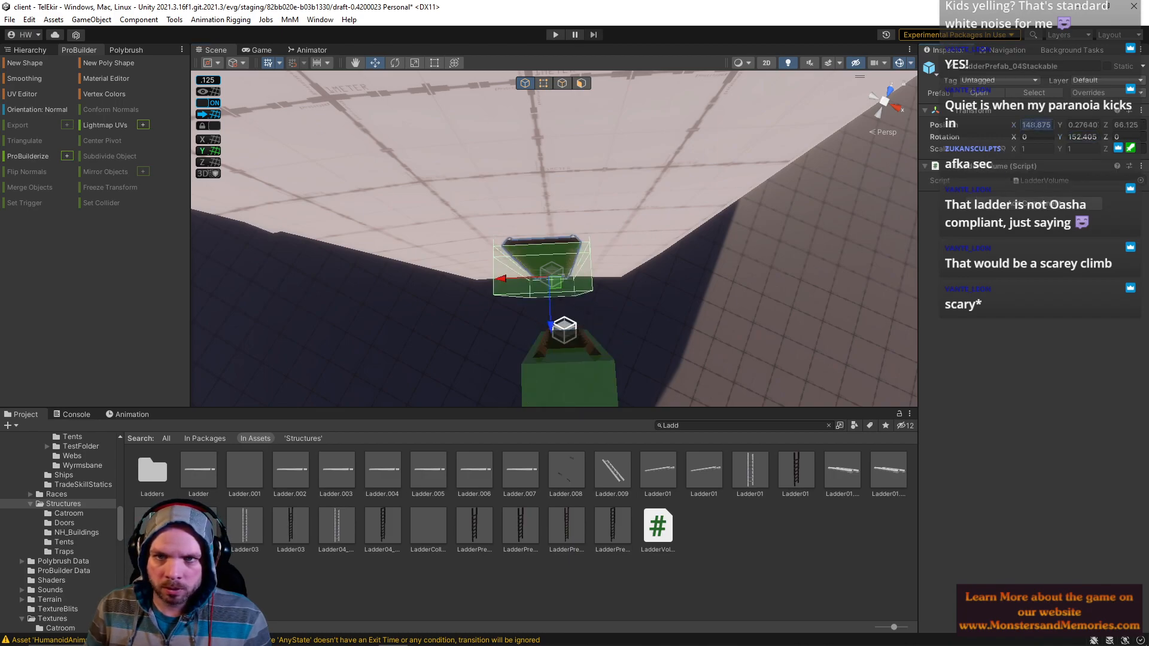
left_click(576, 365)
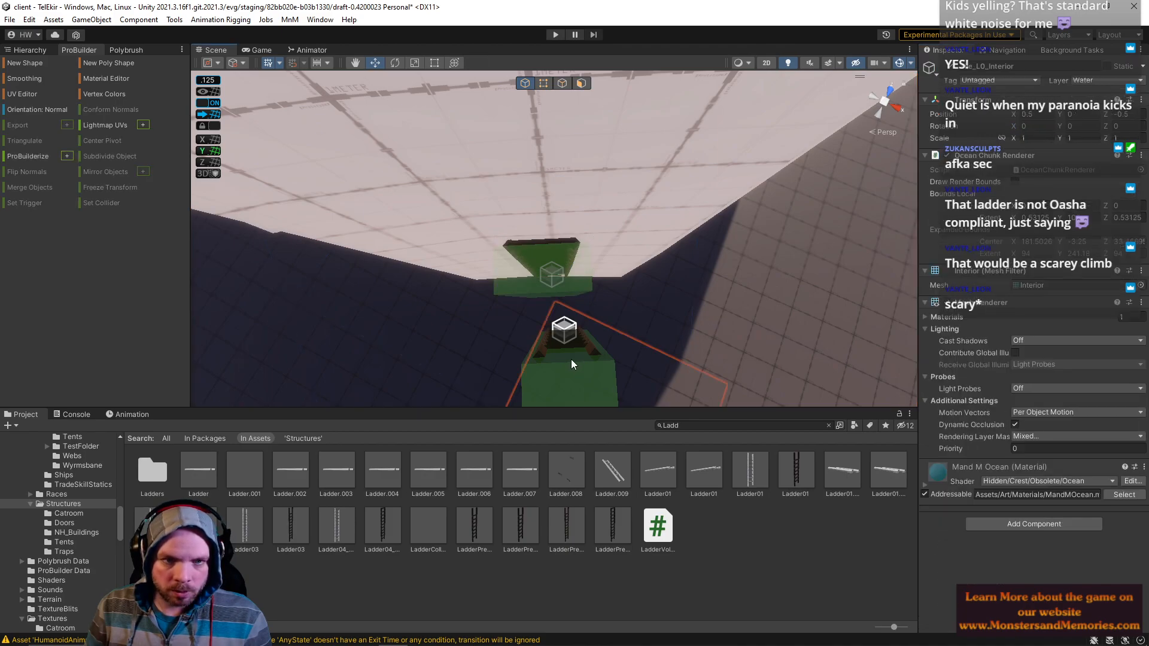
right_click_drag(580, 349, 573, 209)
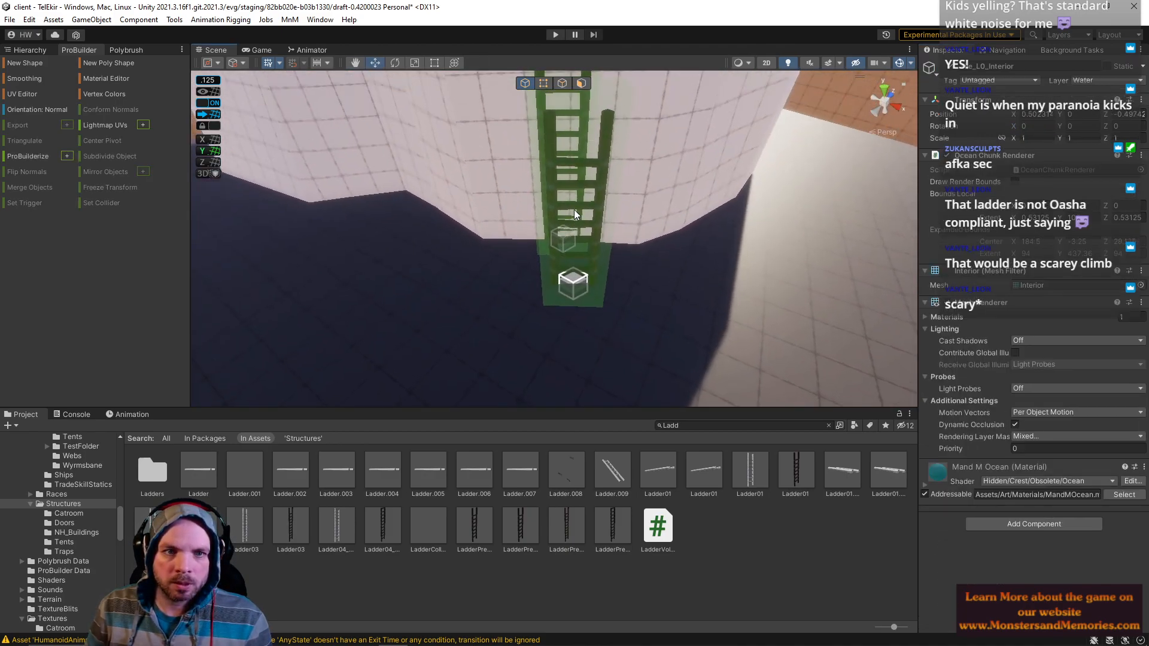
left_click(567, 225)
left_click_drag(579, 174, 581, 76)
mouse_move(631, 195)
right_mouse_down()
mouse_move(605, 184)
mouse_move(619, 184)
right_mouse_up()
key("w")
left_click(1036, 125)
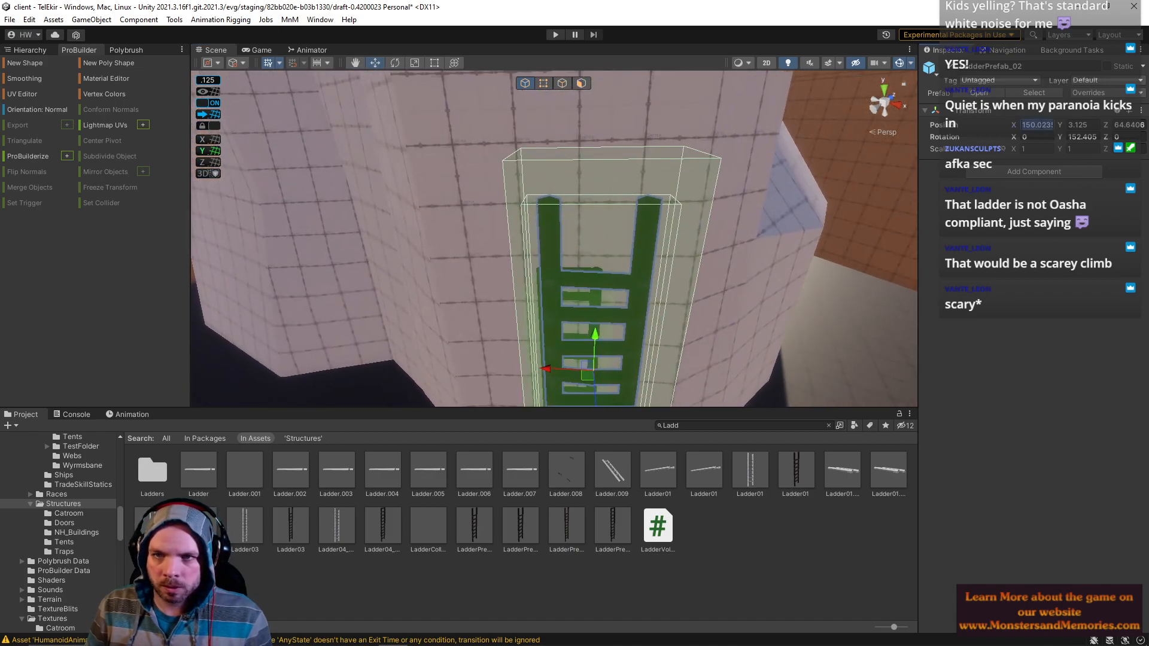
type("148.875")
Step: Copy the stackable ladder's Z position of 66.125 to the LadderPrefab_02 ladder
left_click(584, 274)
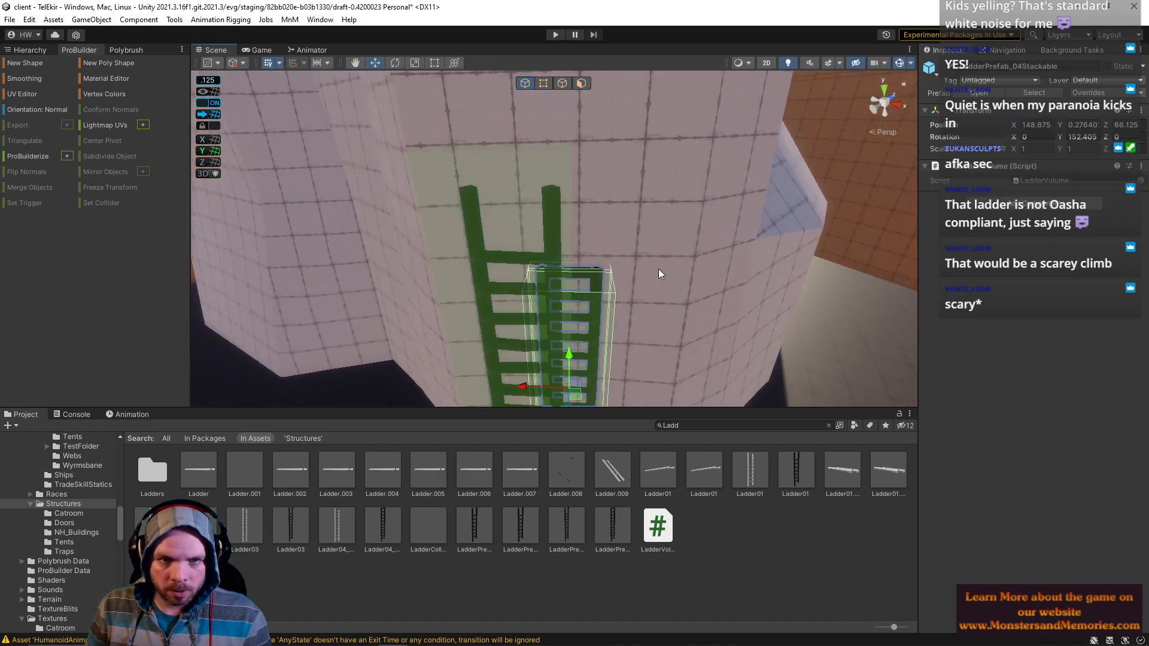
left_click(1125, 125)
key("ctrl+c")
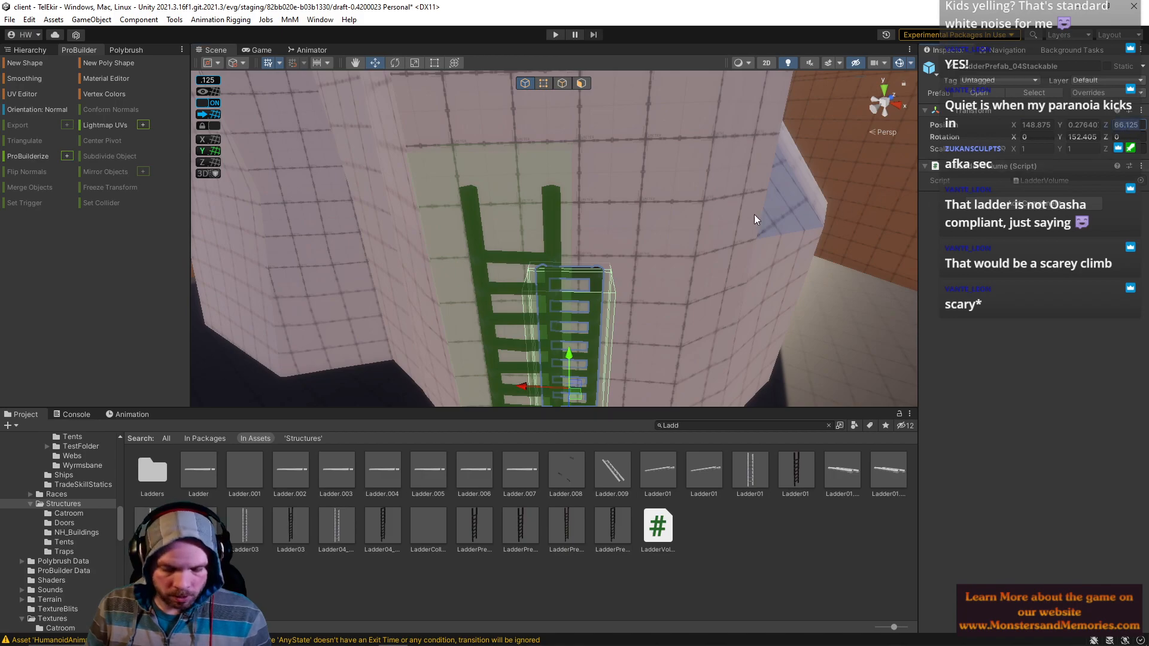
left_click(543, 244)
left_click(1125, 125)
key("ctrl+v")
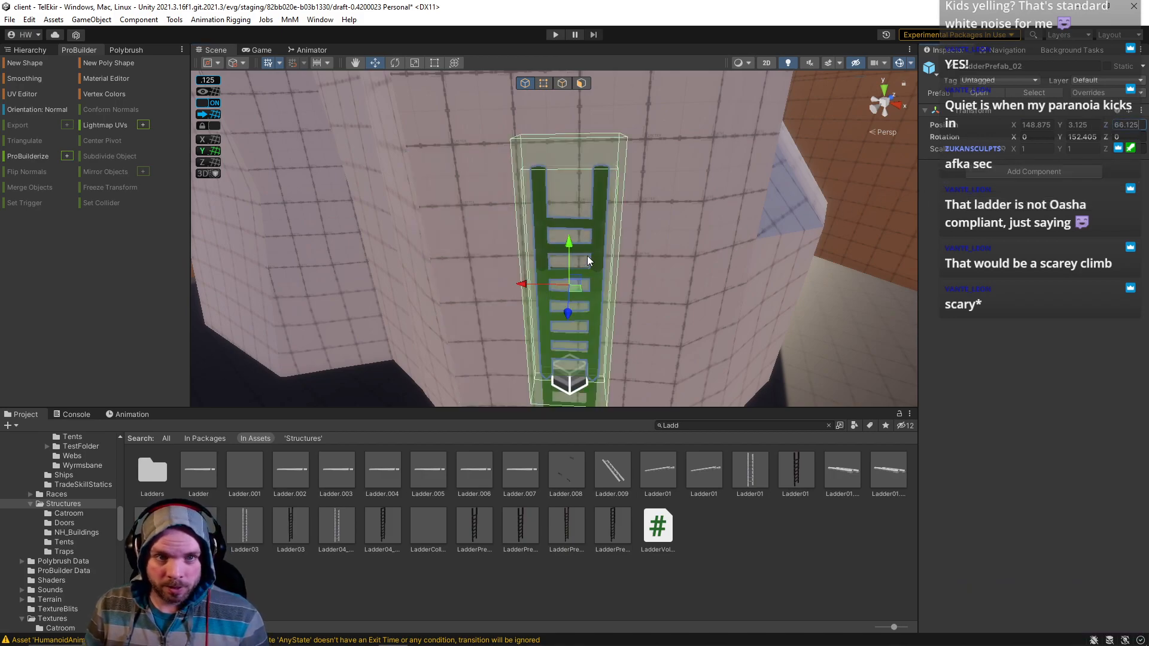
Step: Raise the LadderPrefab_02 ladder up the tower wall to about Y 18.4
left_click_drag(566, 245, 565, 42)
right_click_drag(547, 282, 536, 207)
key("s")
left_click_drag(561, 321, 558, 67)
right_click_drag(543, 236, 667, 300)
left_click_drag(667, 300, 641, 146)
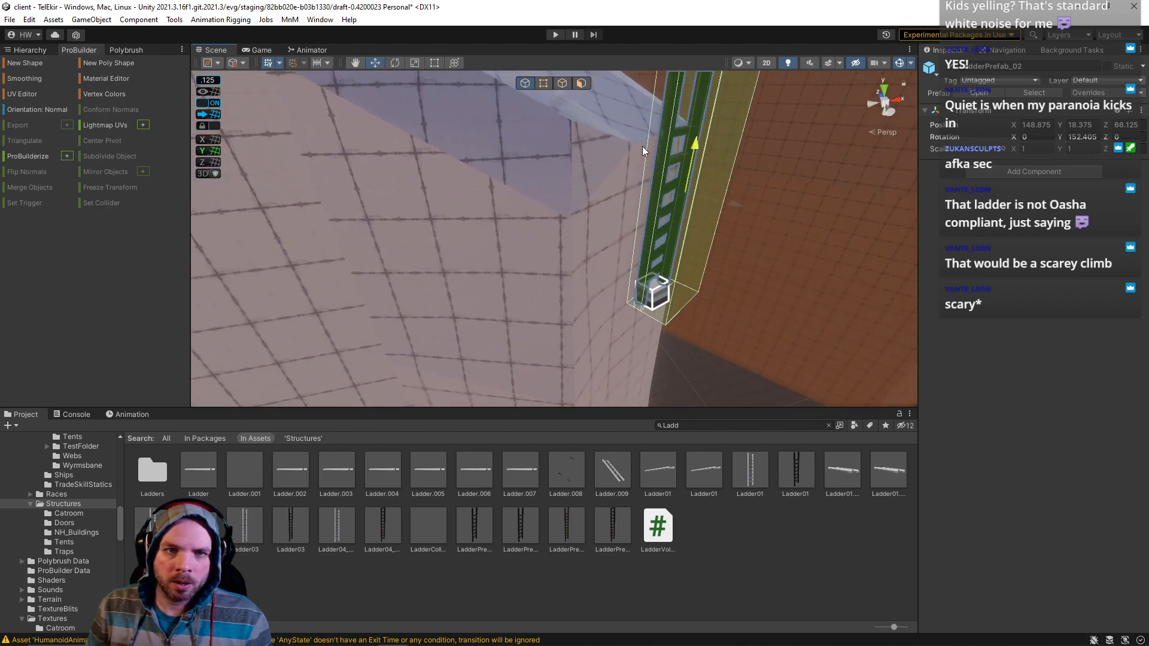
right_click_drag(644, 165, 564, 124)
Step: Duplicate the stackable ladder and raise the copy directly above the bottom section
left_click(594, 322)
key("f")
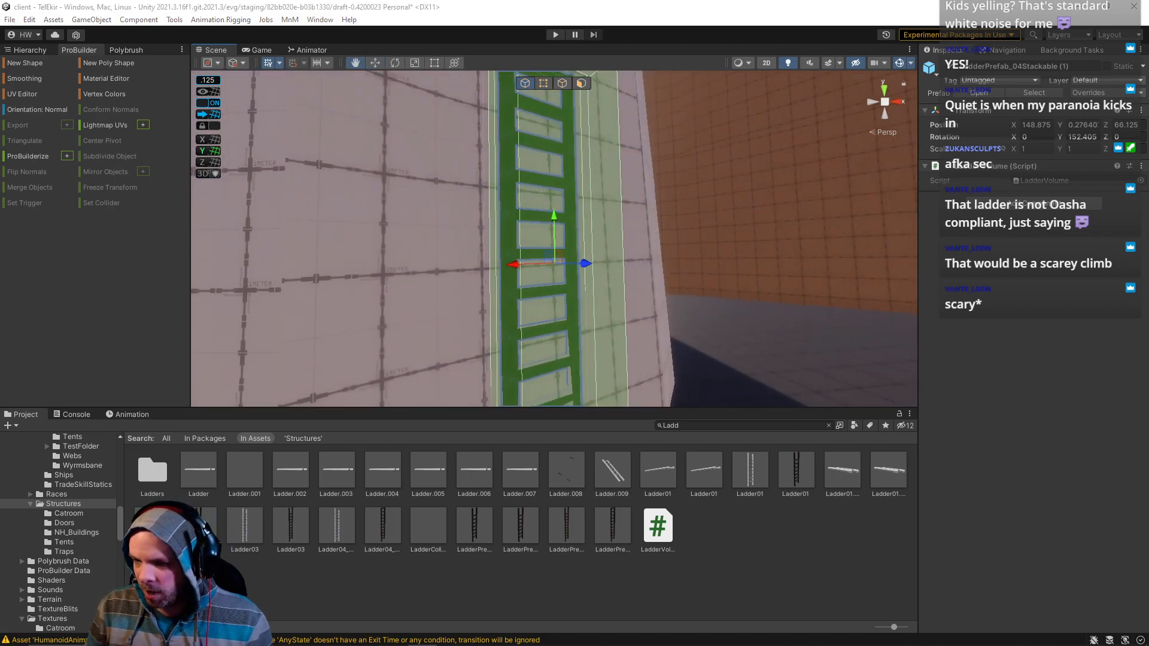
right_click_drag(497, 257, 467, 315)
left_click_drag(500, 289, 479, 73)
right_click_drag(492, 282, 438, 67)
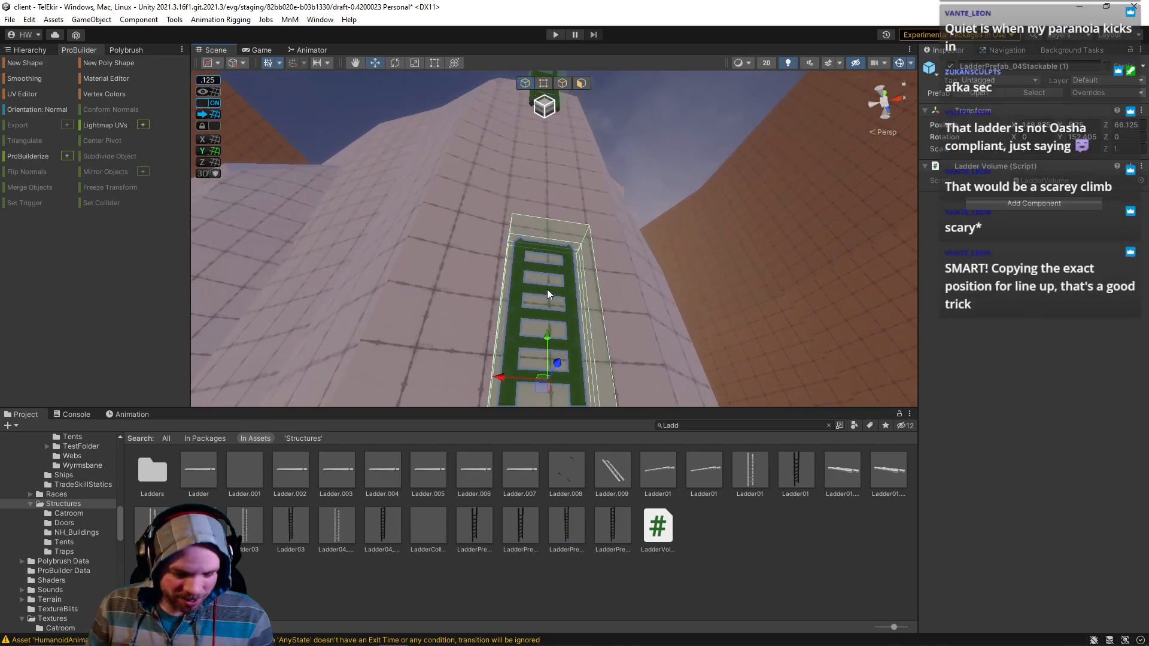
Step: Duplicate the raised stackable section and stack the new copy on top of it
key("ctrl+d")
left_click_drag(547, 343, 524, 141)
right_click_drag(524, 141, 527, 273)
left_click_drag(530, 123, 530, 133)
right_click_drag(530, 170, 518, 226)
Step: Lower the LadderPrefab_02 top section onto the uppermost stackable ladder
left_click(534, 96)
left_click_drag(544, 79, 536, 153)
right_click_drag(544, 204, 501, 259)
Step: Lower the tower rim edge behind the ladder's top, using Global handle orientation for the vertical move
left_click(511, 131)
left_click(561, 84)
left_click(501, 229)
left_click_drag(556, 183, 560, 210)
left_click(522, 184)
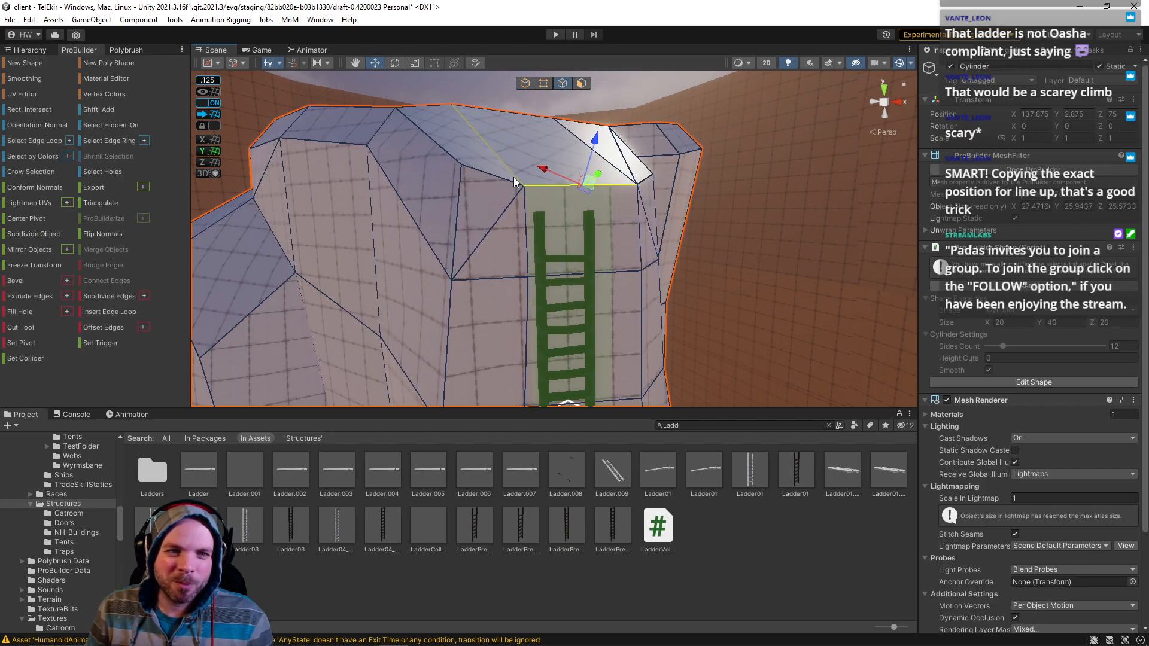
left_click(52, 126)
left_click_drag(580, 141, 577, 173)
key("w")
right_click_drag(577, 174, 514, 139)
key("s")
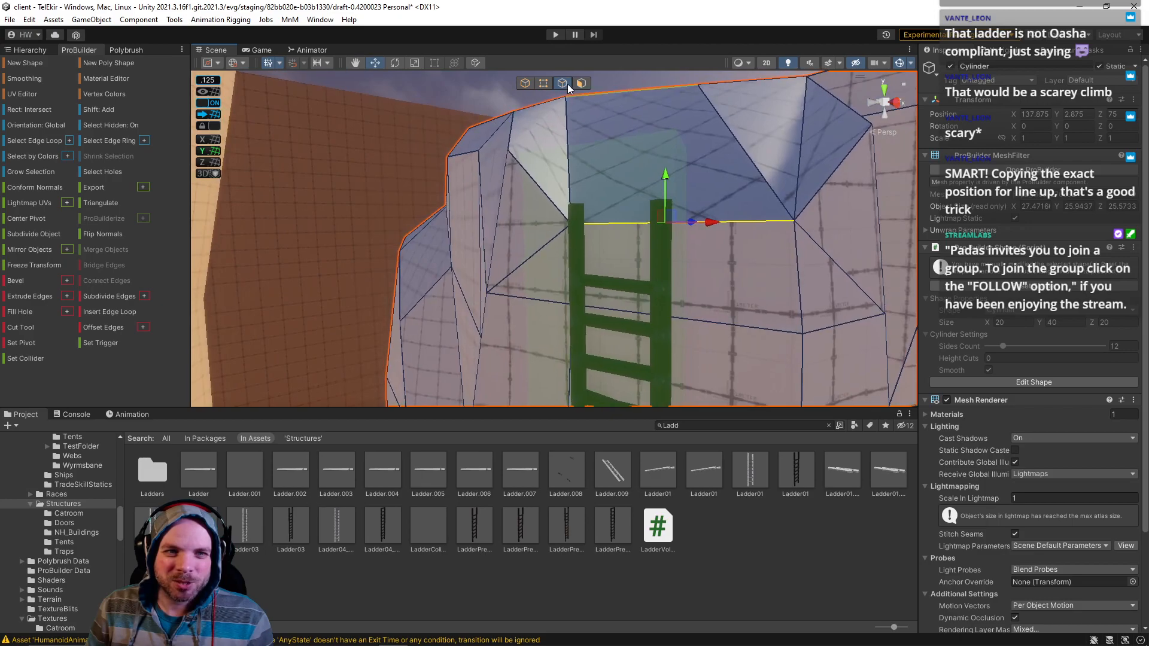
Step: Lower the rim vertex beside the ladder's top and add the adjacent rim vertex to the selection
left_click(544, 82)
left_click(509, 149)
left_click_drag(506, 104, 506, 151)
left_click(479, 150, "shift")
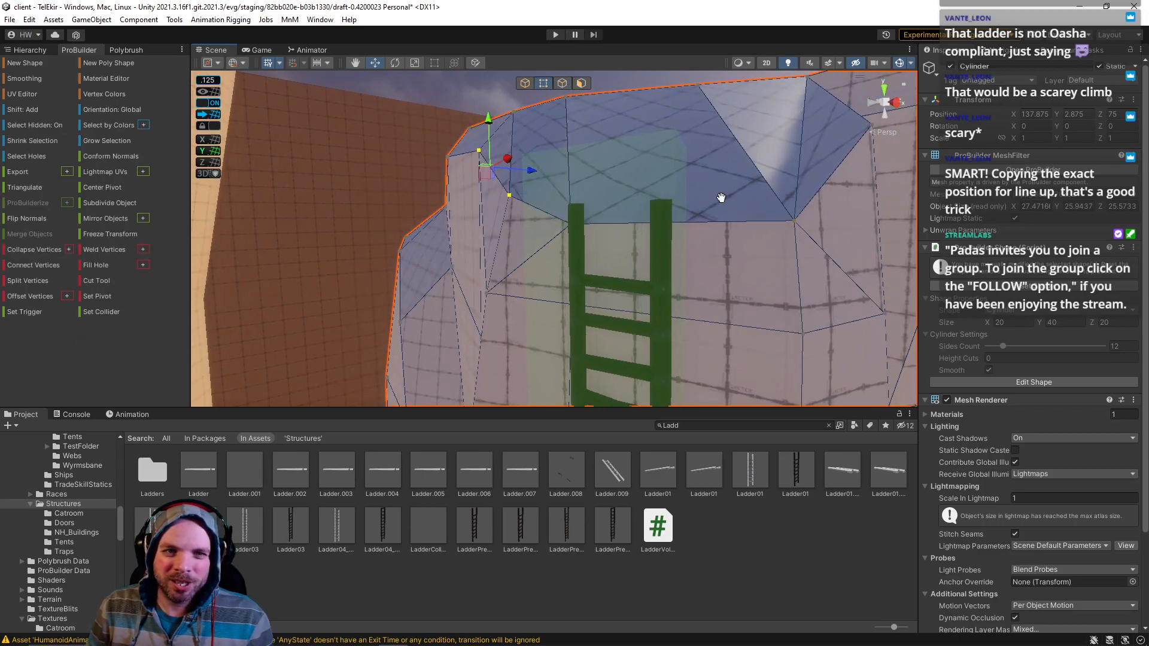
Step: Lower another rim vertex near the ladder's top and return to object selection mode
right_click_drag(721, 197, 699, 197)
key("d")
left_click(684, 131)
left_click_drag(689, 78, 689, 130)
right_click_drag(607, 194, 515, 107)
left_click(526, 83)
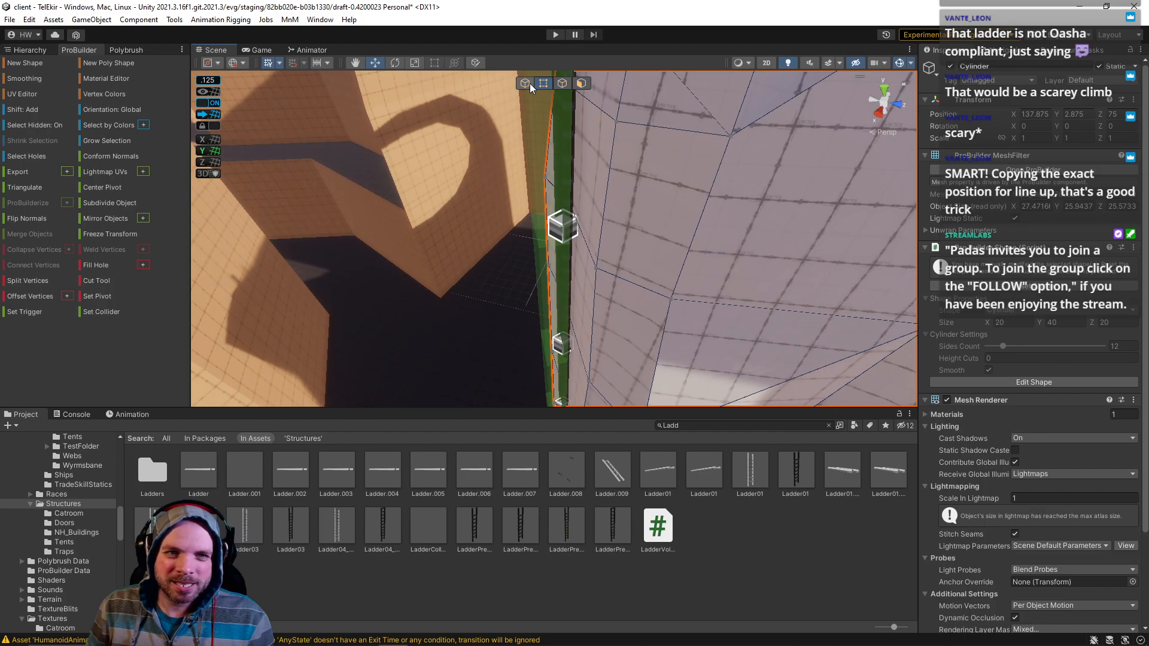
Step: Select LadderPrefab_02 and the three stackable ladder sections, and group them under a new empty parent
left_click(573, 156)
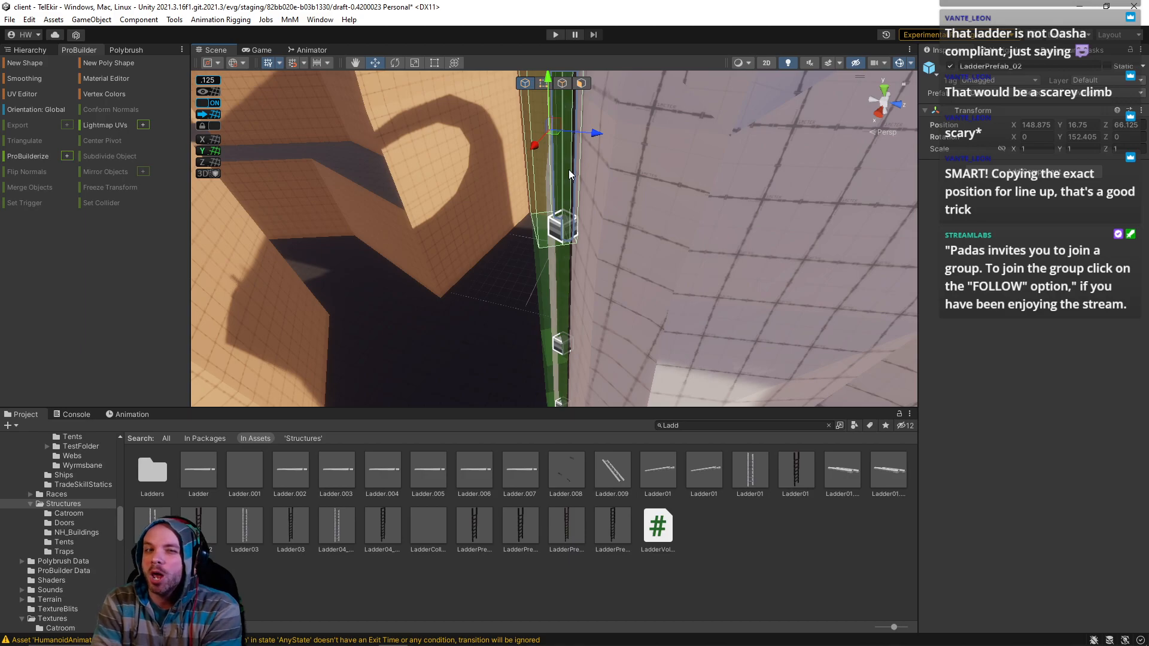
right_click_drag(562, 265, 570, 184)
key("w")
left_click(575, 261, "shift")
key("s")
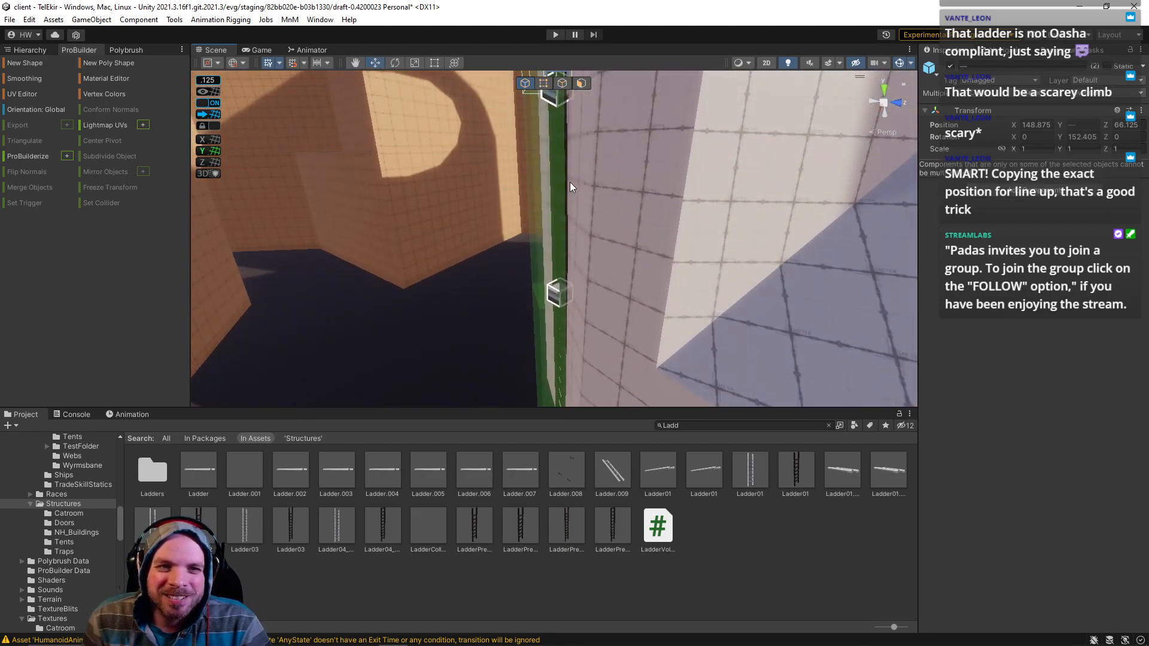
left_click(566, 180, "shift")
right_click_drag(566, 298, 538, 337)
left_click(520, 350, "shift")
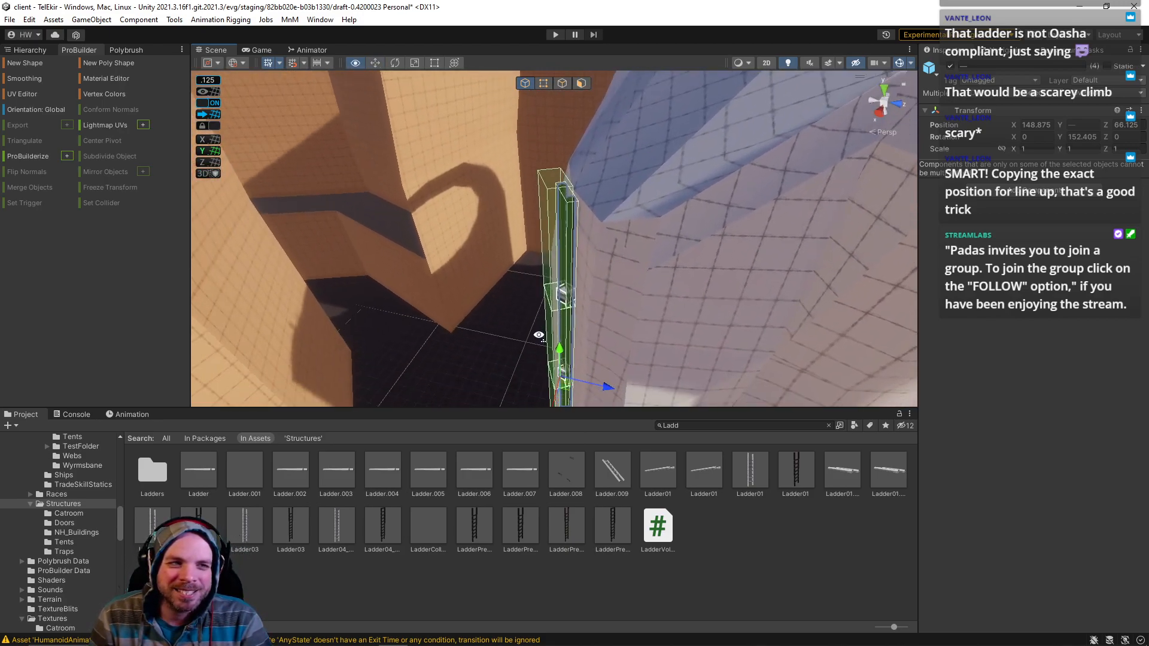
left_click(29, 50)
right_click(65, 210)
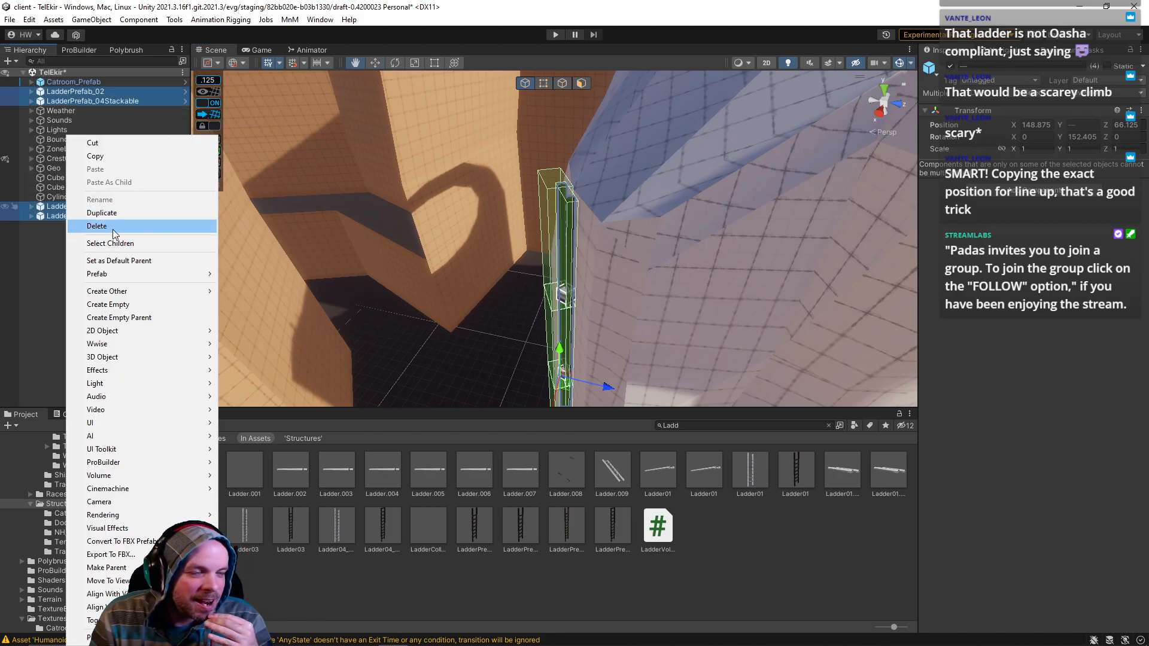
left_click(127, 317)
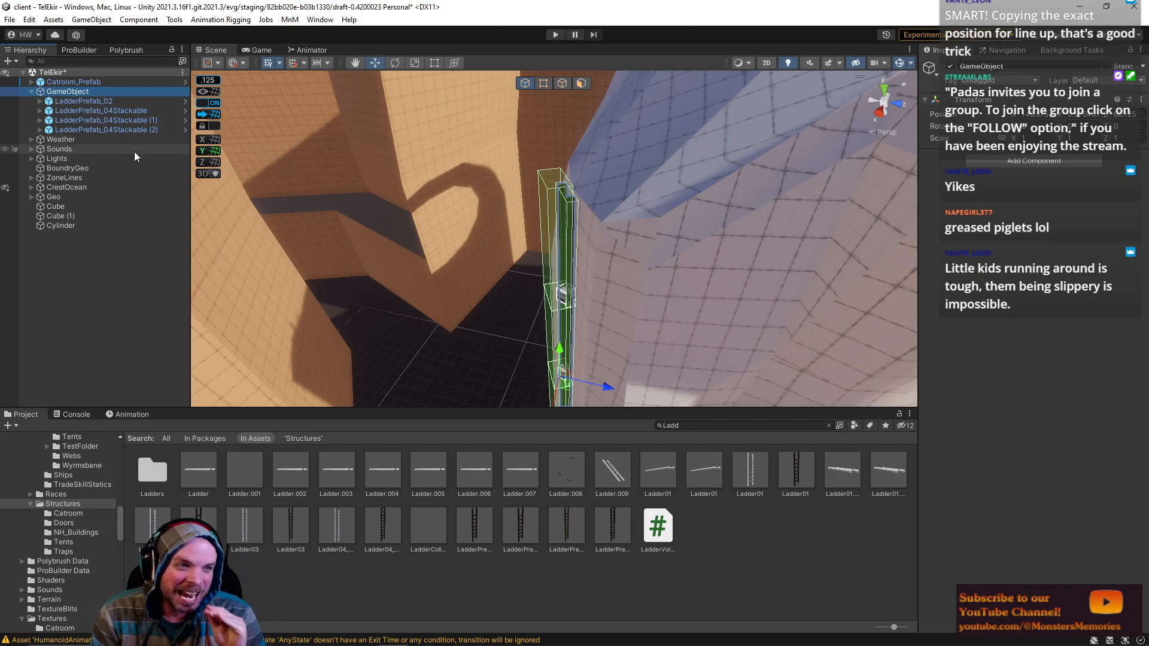
Step: Parent LadderPrefab_02 and the two numbered stackable ladders to the bottom LadderPrefab_04Stackable section
right_click_drag(477, 295, 478, 292)
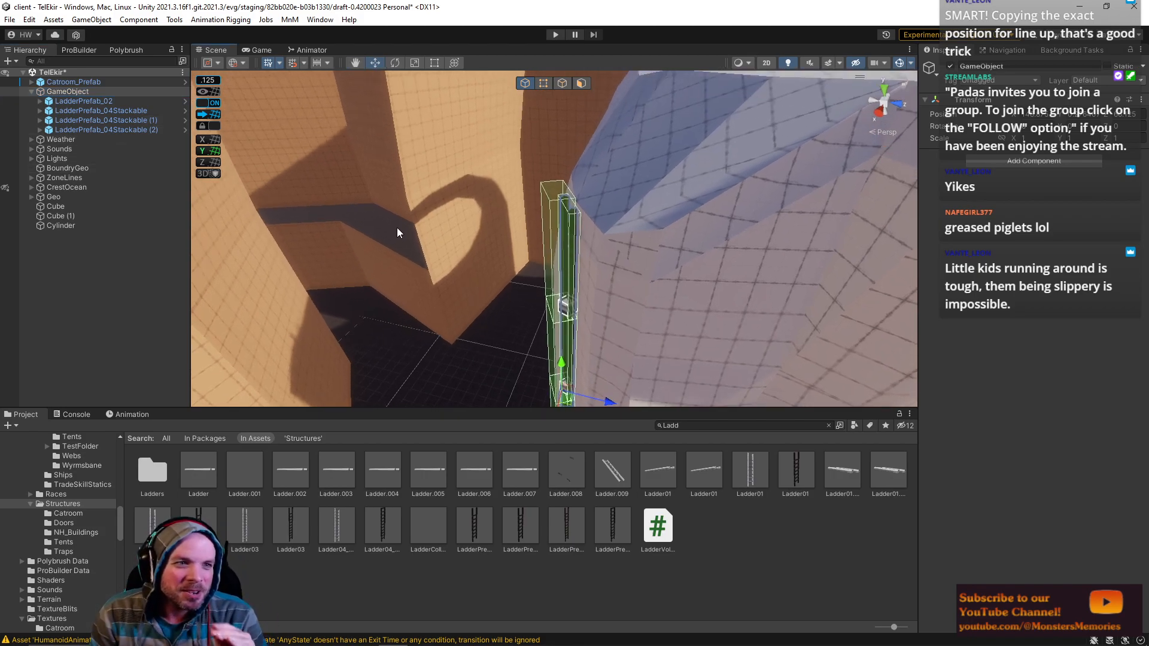
right_click_drag(547, 284, 734, 295)
key("e")
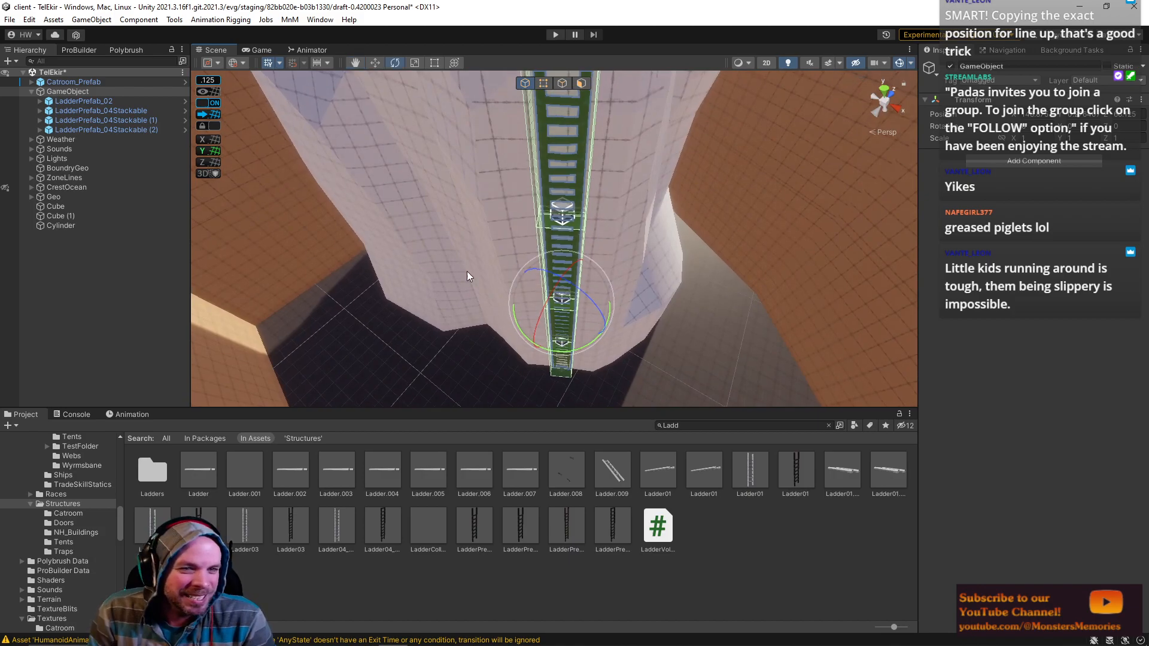
left_click(88, 109)
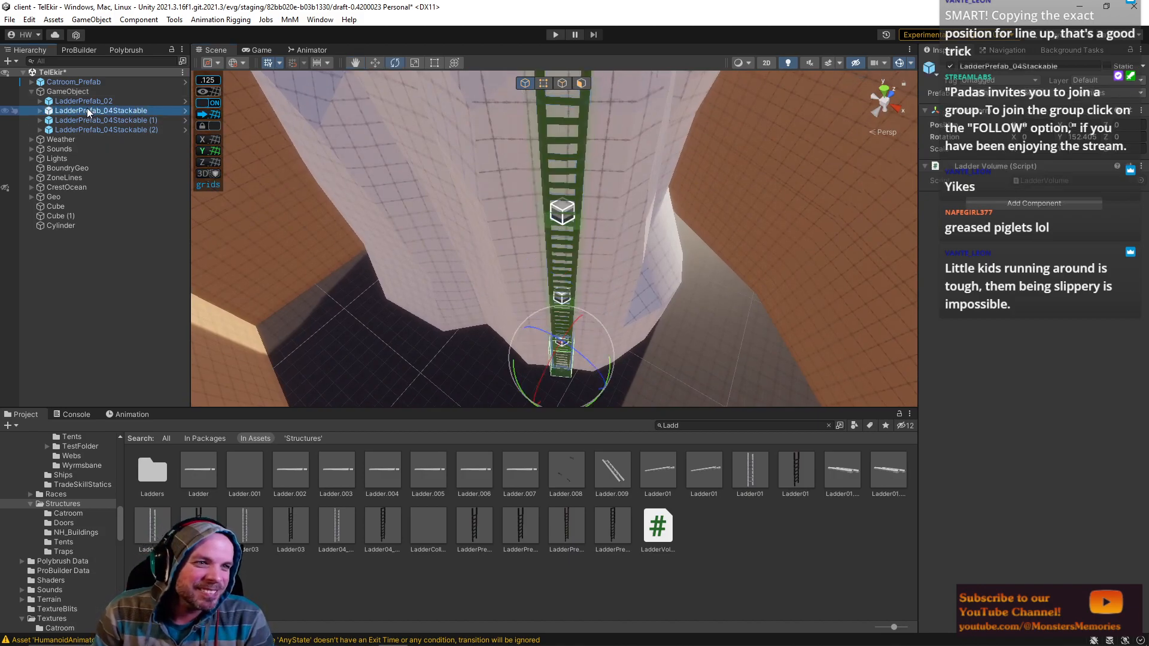
left_click(93, 119)
left_click(92, 131)
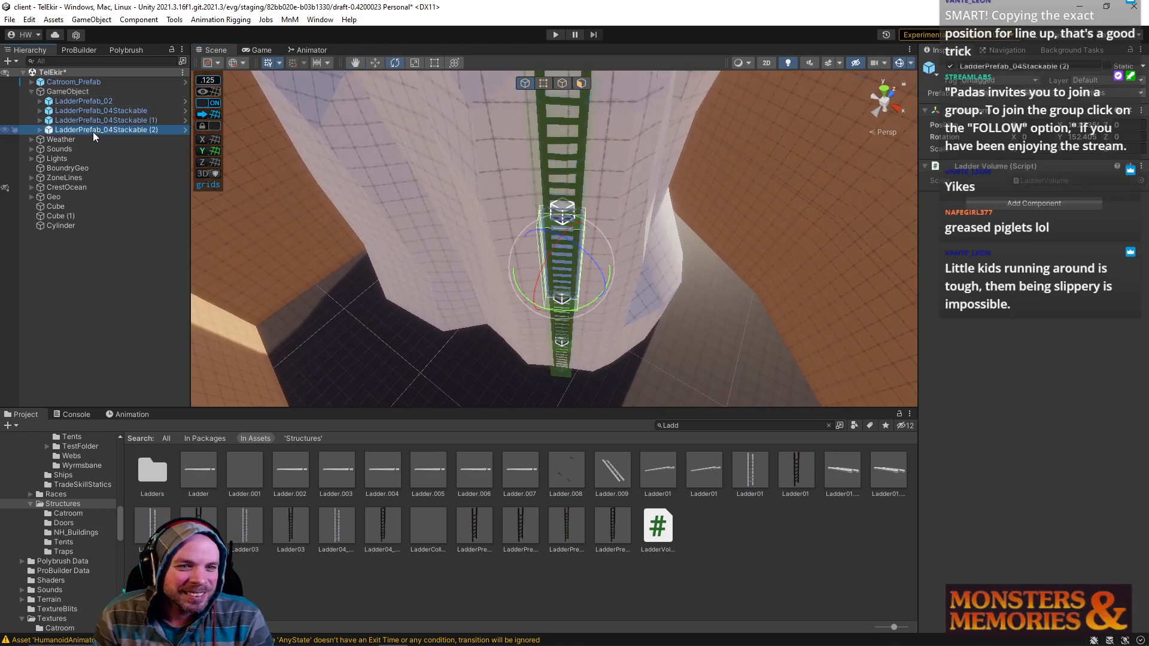
left_click(88, 102)
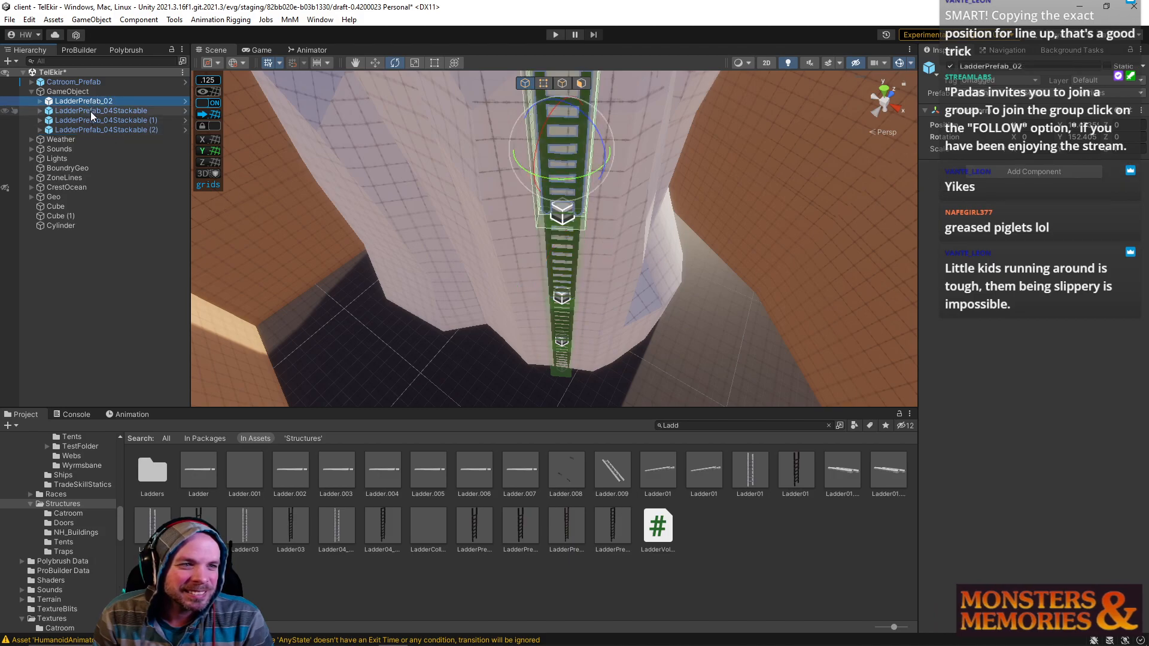
left_click(91, 111, "ctrl")
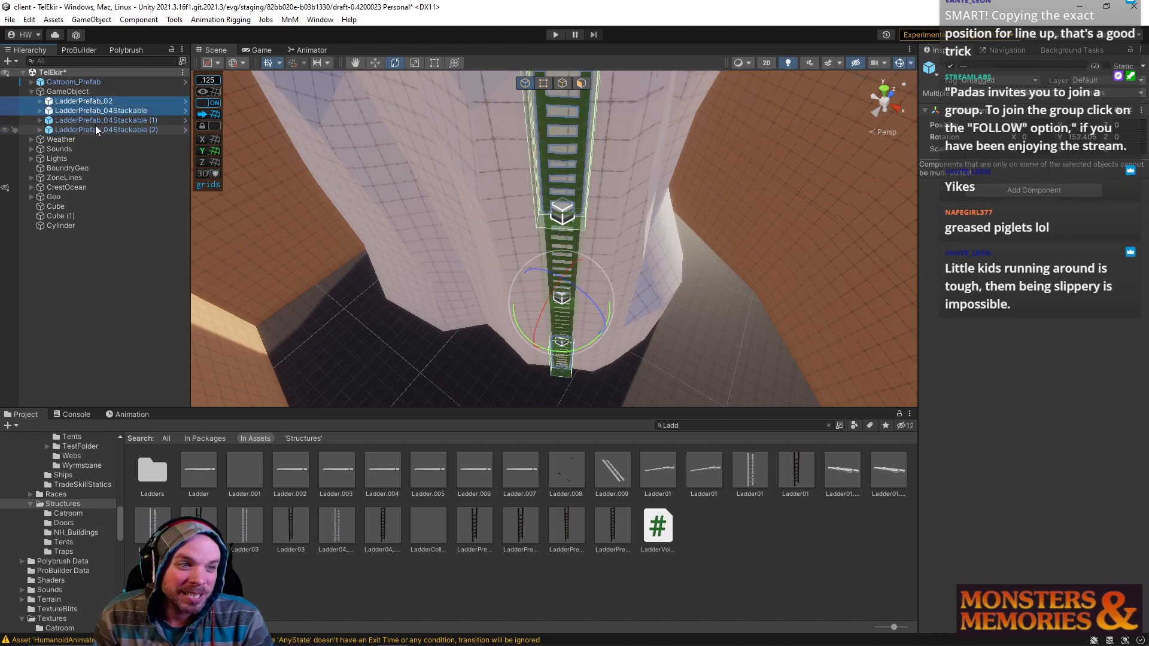
left_click(95, 123)
left_click(98, 128, "ctrl")
left_click(92, 102, "ctrl")
left_click_drag(92, 101, 106, 111)
left_click(107, 103)
Step: Adjust the handle position and orientation settings, and tilt the Ladder04_Stackable mesh toward the tower wall by about -2.5° on X
right_click_drag(527, 329, 532, 353)
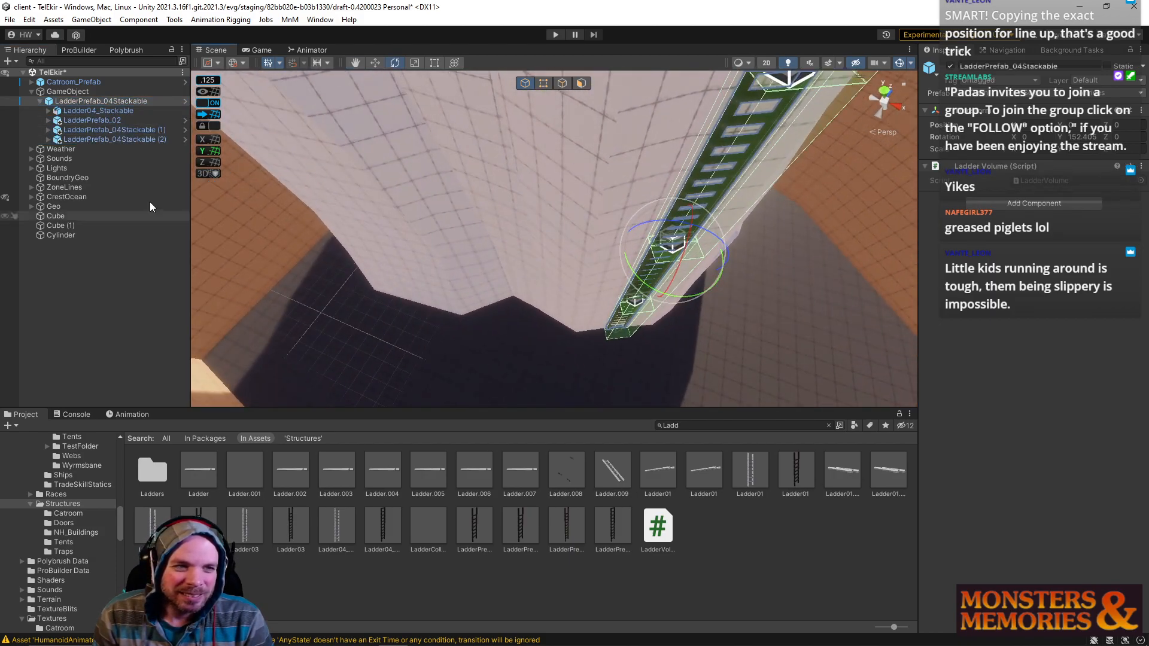
left_click(109, 111)
right_click_drag(386, 185, 204, 93)
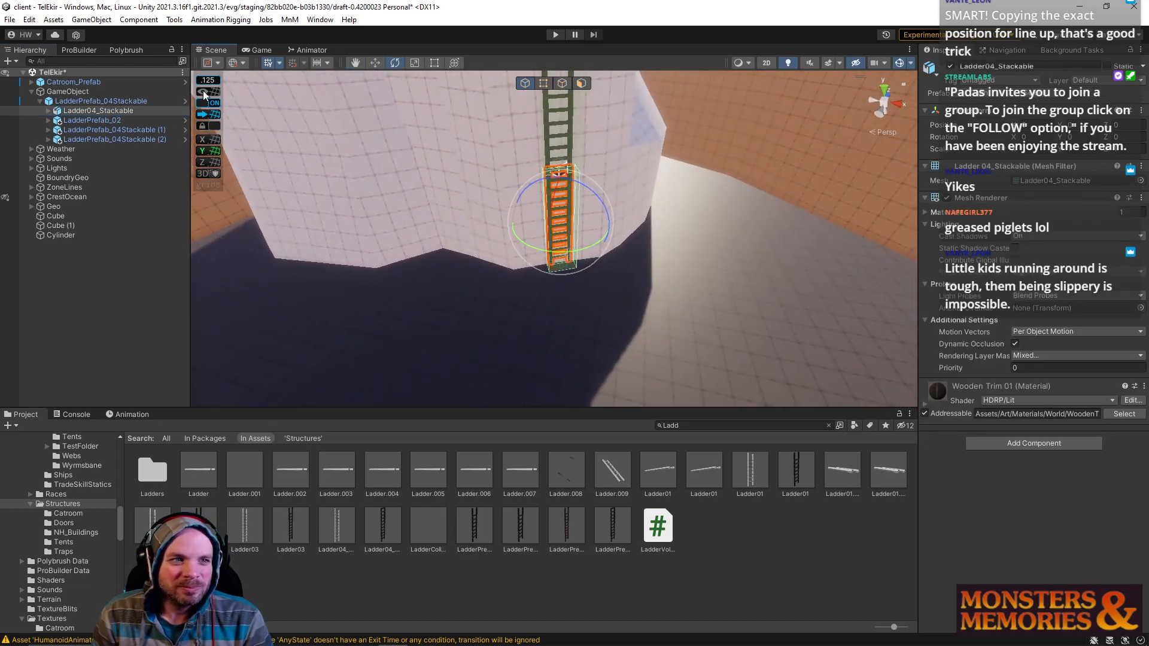
left_click(217, 63)
left_click(243, 62)
left_click(248, 89)
left_click(218, 62)
left_click(220, 96)
right_click_drag(479, 177, 689, 173)
left_click_drag(581, 265, 593, 289)
key("w")
right_click_drag(593, 290, 400, 47)
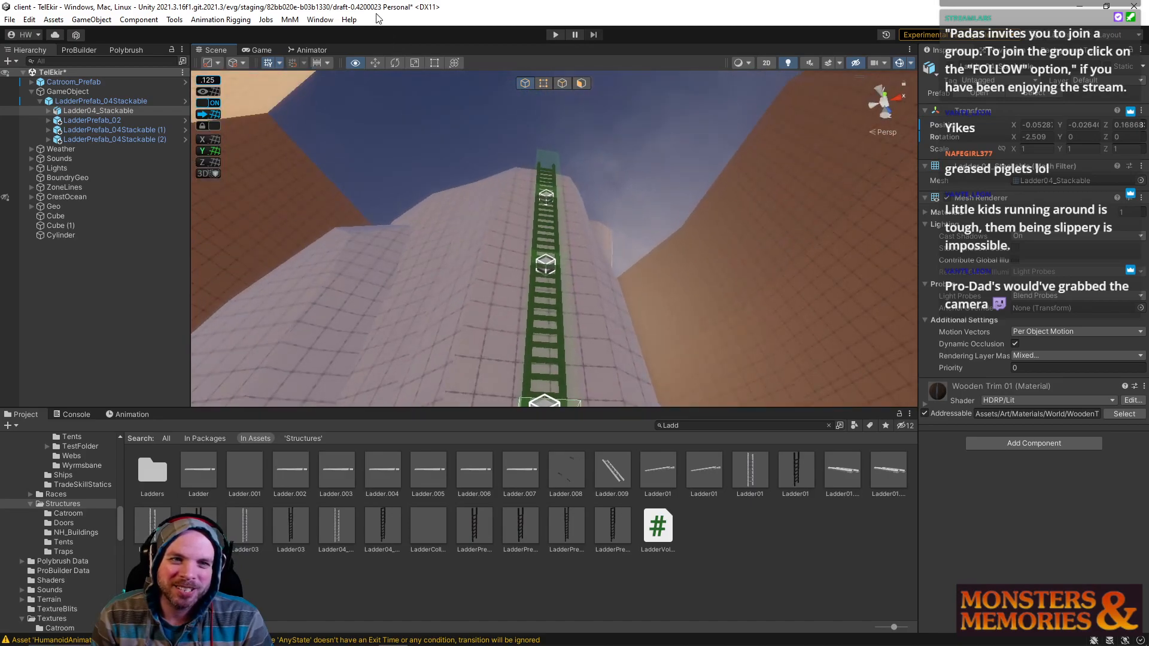
Step: Increase the Ladder04_Stackable tilt to an X rotation of about -3.7°
right_click_drag(562, 138, 582, 284)
key("e")
left_click_drag(582, 239, 590, 273)
key("w")
right_click_drag(602, 239, 387, 308)
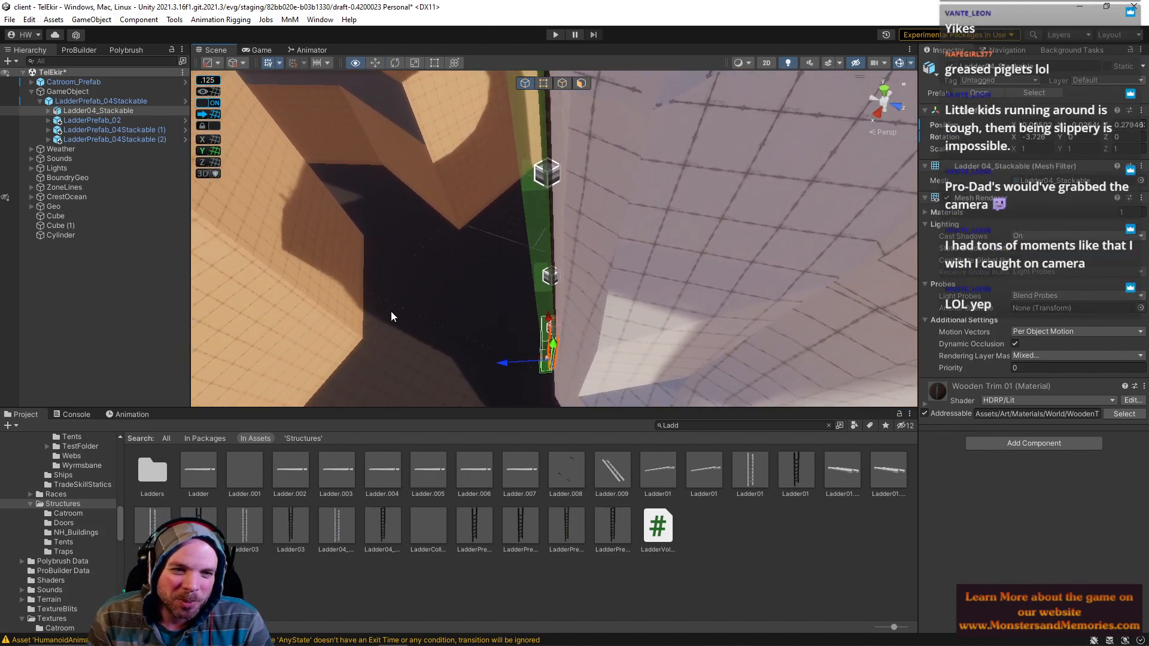
left_click_drag(525, 344, 533, 343)
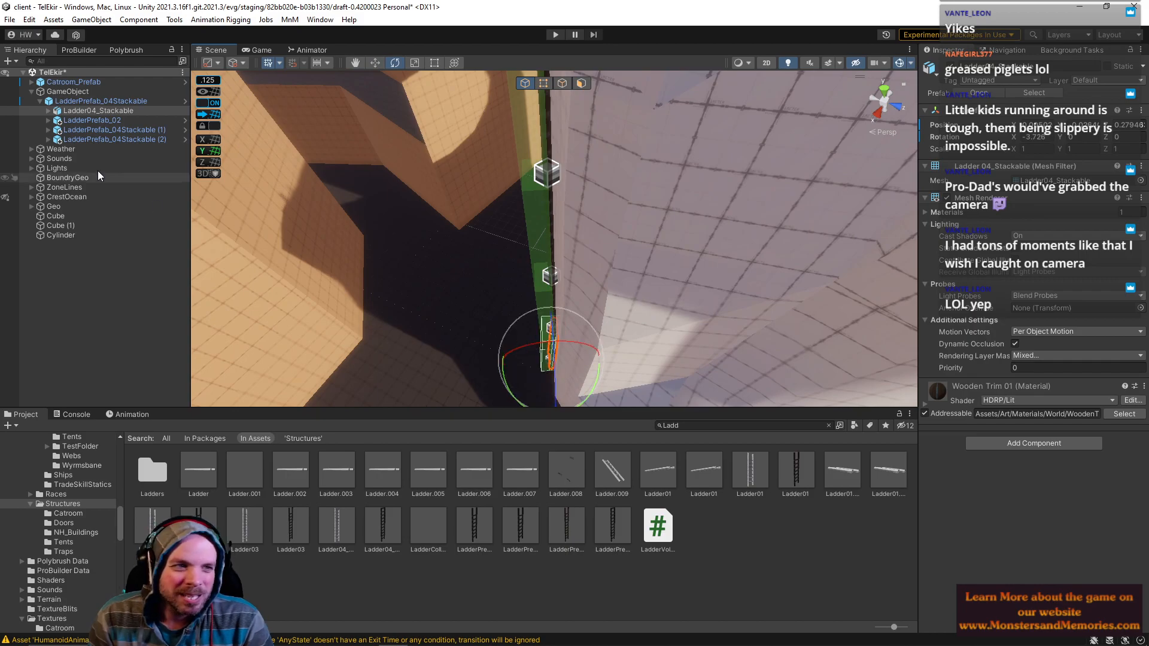
Step: Try nesting LadderPrefab_02 and the two numbered stackable ladders under Ladder04_Stackable, and undo the reparenting
left_click(98, 103)
left_click(99, 121)
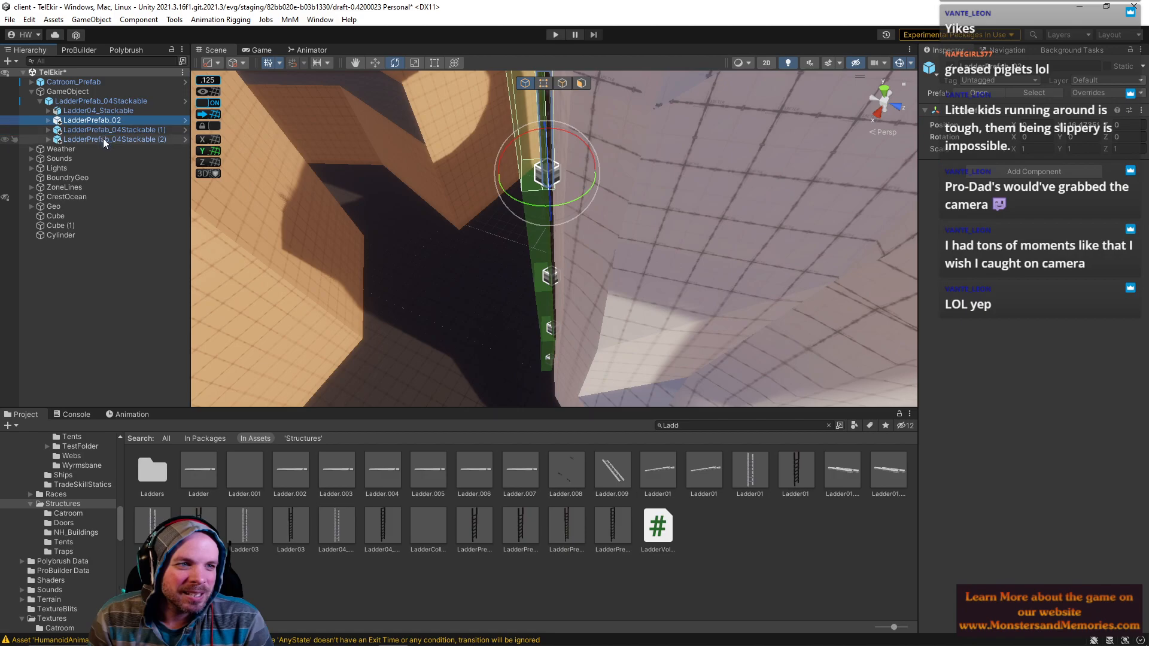
left_click(103, 139, "shift")
left_click_drag(102, 135, 96, 112)
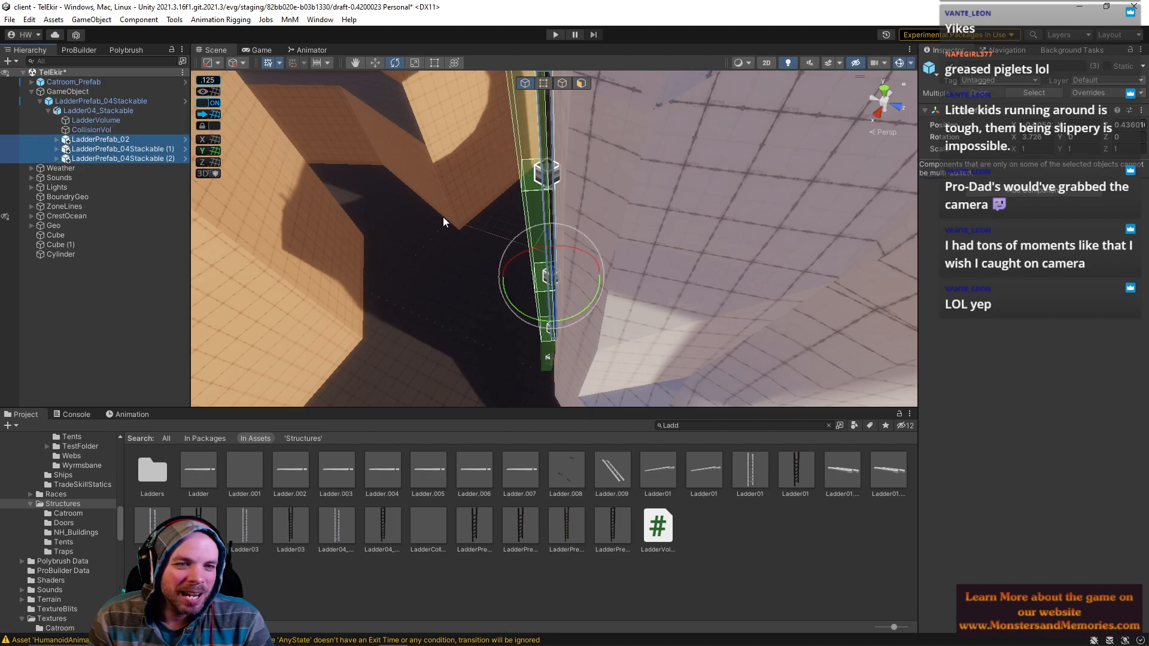
right_click_drag(440, 217, 444, 240)
key("ctrl+z")
key("ctrl+z")
key("ctrl+z")
key("ctrl+z")
key("ctrl+z")
key("ctrl+z")
key("ctrl+z")
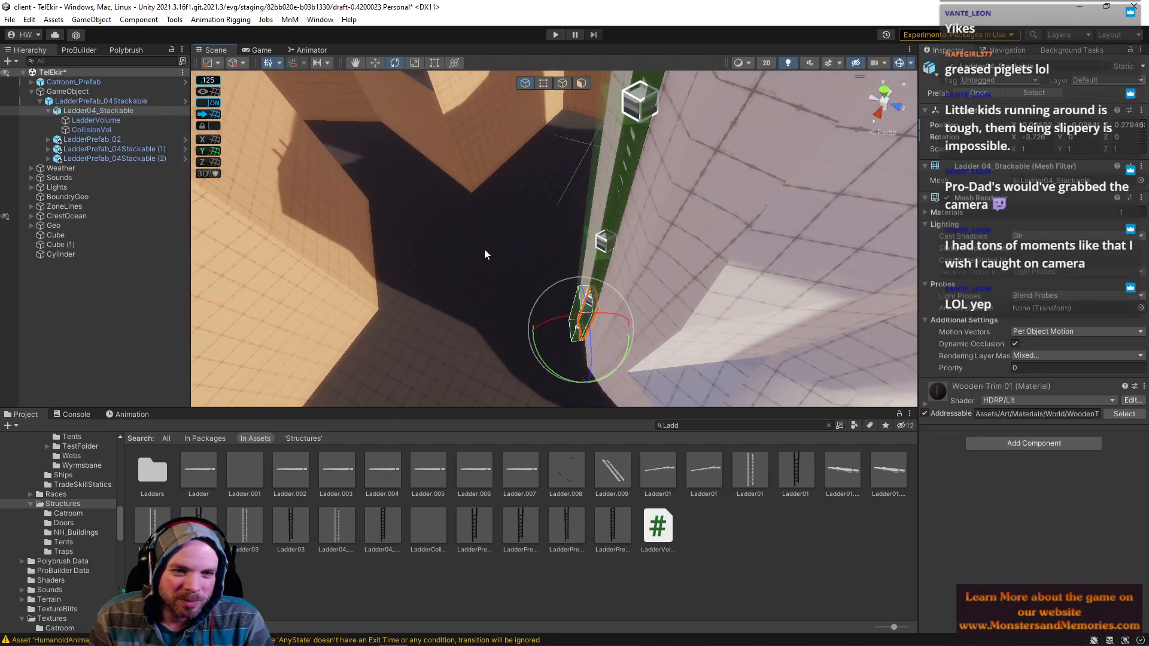
Step: Retry moving the three upper ladder sections into Ladder04_Stackable, and undo the move again
left_click(82, 139)
left_click(86, 149, "ctrl")
left_click(85, 158, "ctrl")
left_click_drag(85, 157, 85, 112)
left_click(90, 112)
key("s")
right_click_drag(396, 170, 401, 93)
key("ctrl+z")
key("ctrl+z")
key("ctrl+z")
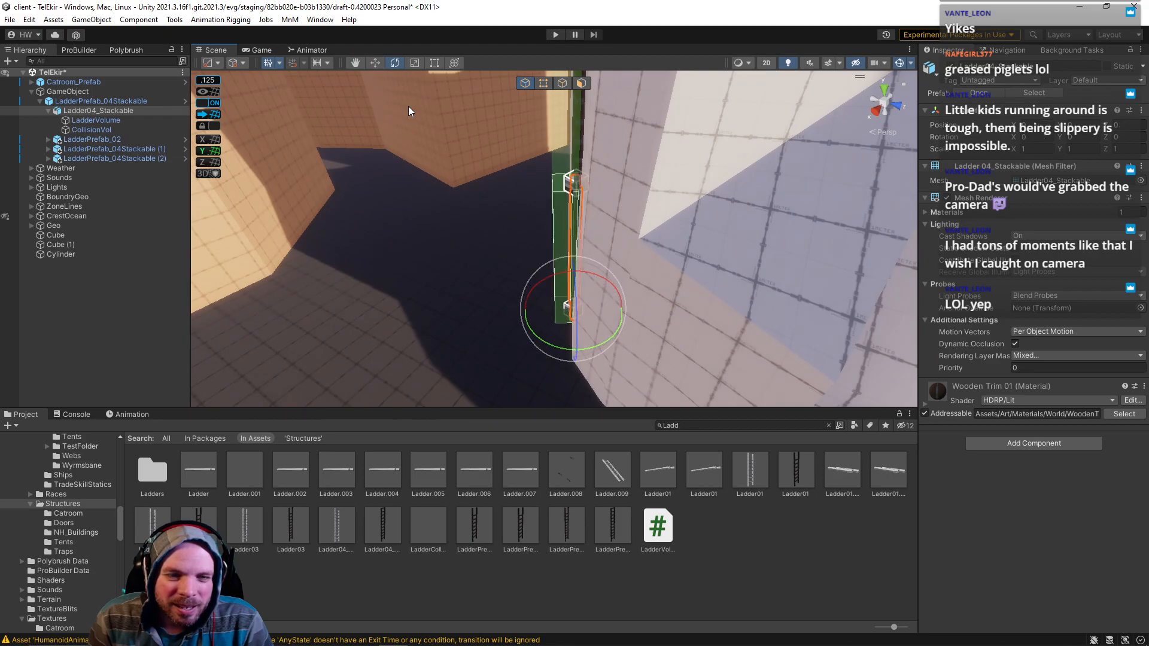
Step: Nest LadderPrefab_02 and both numbered stackable ladders under Ladder04_Stackable, and select that parent mesh
left_click(96, 140)
left_click(95, 156, "shift")
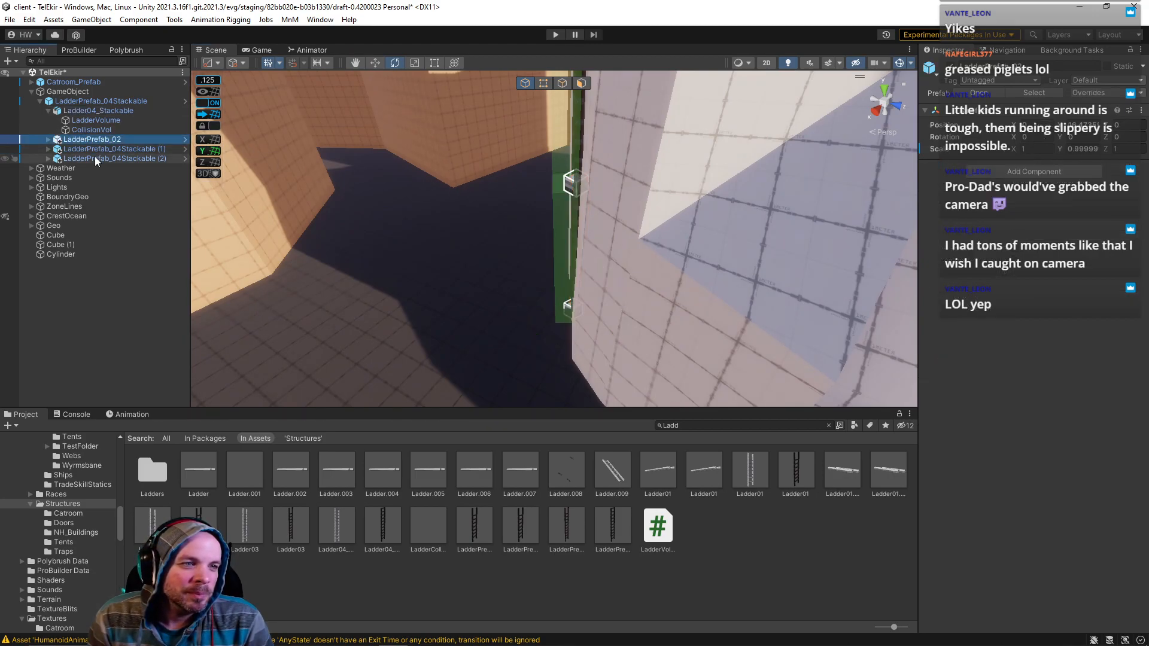
left_click_drag(92, 150, 99, 109)
left_click(93, 112)
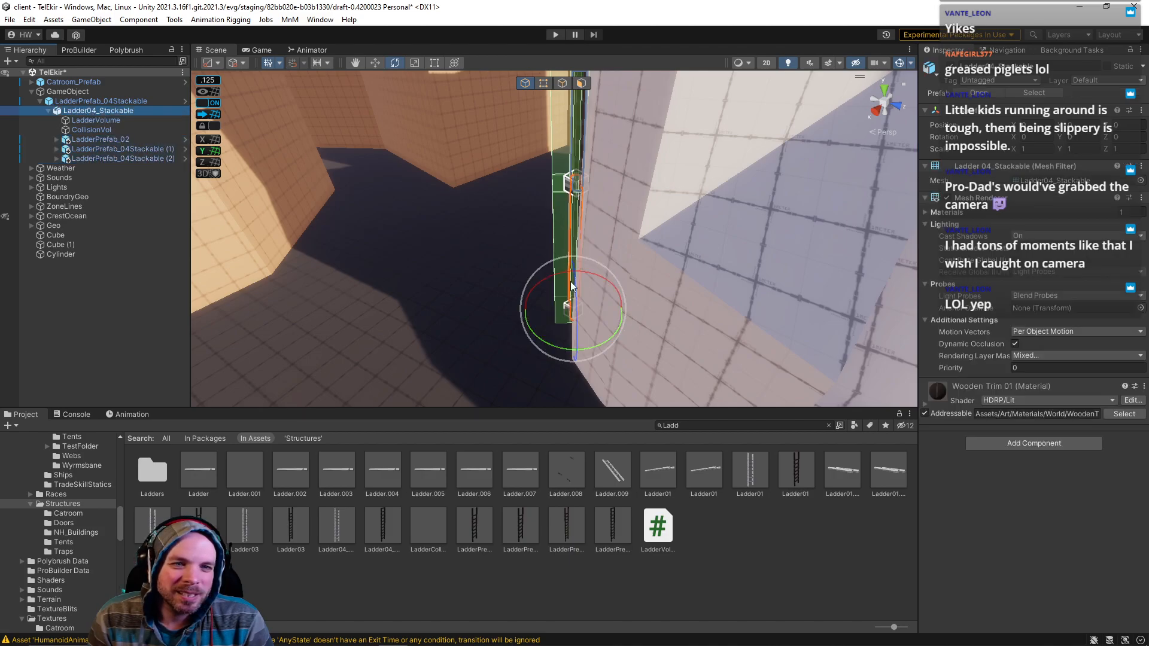
Step: Fine-tune the tilt of the nested ladder and shift it slightly away from the tower wall
left_click_drag(579, 274, 585, 275)
key("w")
left_click_drag(530, 309, 518, 309)
right_click_drag(552, 285, 682, 276)
Step: Select two edges of the tower cylinder beside the ladder's top and shift them slightly inward
left_click(688, 282)
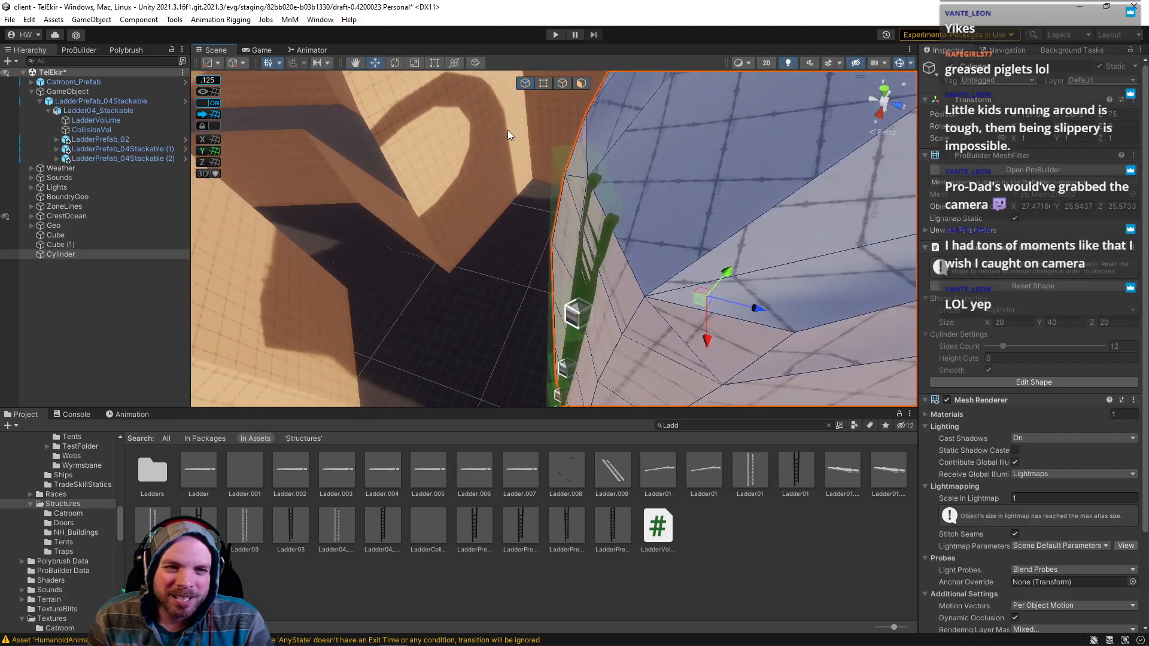
left_click(561, 84)
left_click(616, 281)
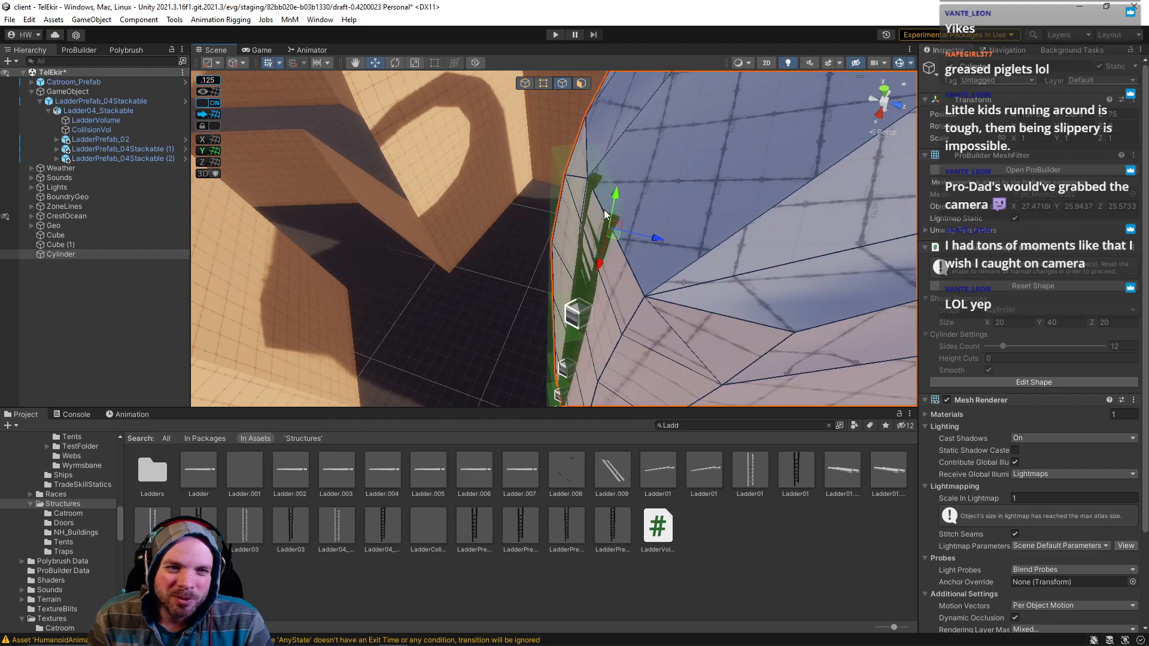
left_click(614, 286, "shift")
left_click_drag(624, 276, 630, 274)
Step: Move the tower edge at the ladder's top to fit the tilted ladder, and deselect the cylinder
right_click_drag(606, 266, 840, 215)
left_click(595, 183)
left_click_drag(628, 200, 599, 179)
right_click_drag(599, 180, 640, 549)
right_click_drag(653, 287, 647, 179)
key("a")
left_click(493, 100)
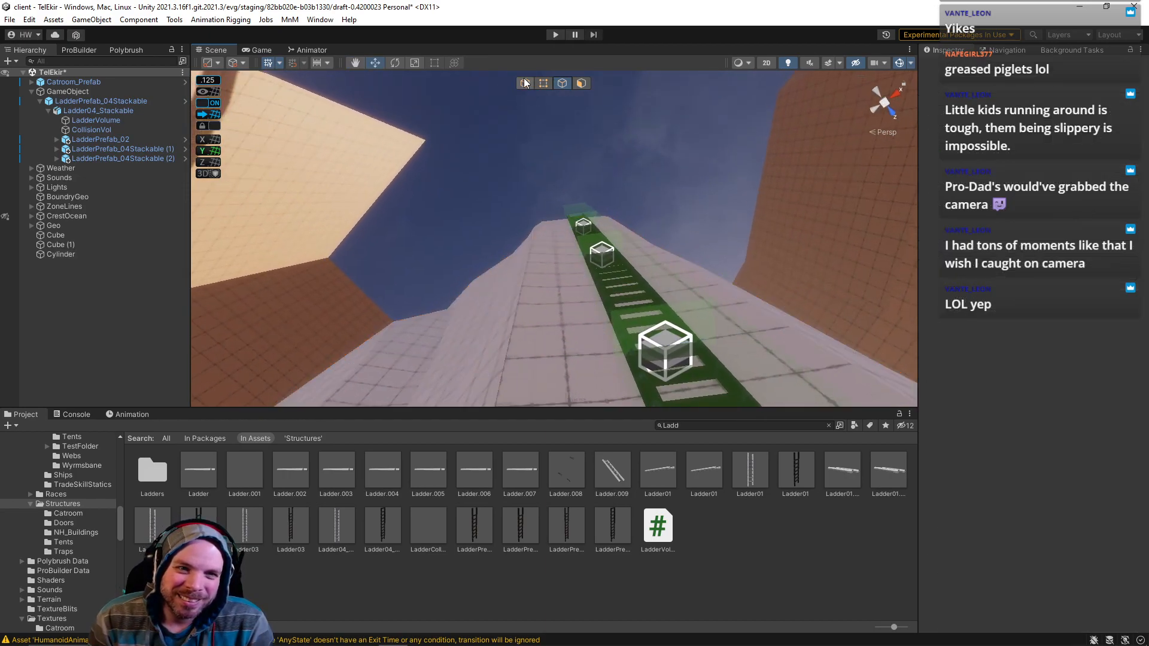
Step: Insert an edge loop across the sloped rim faces above the ladder and raise it slightly
right_click_drag(510, 114, 544, 389)
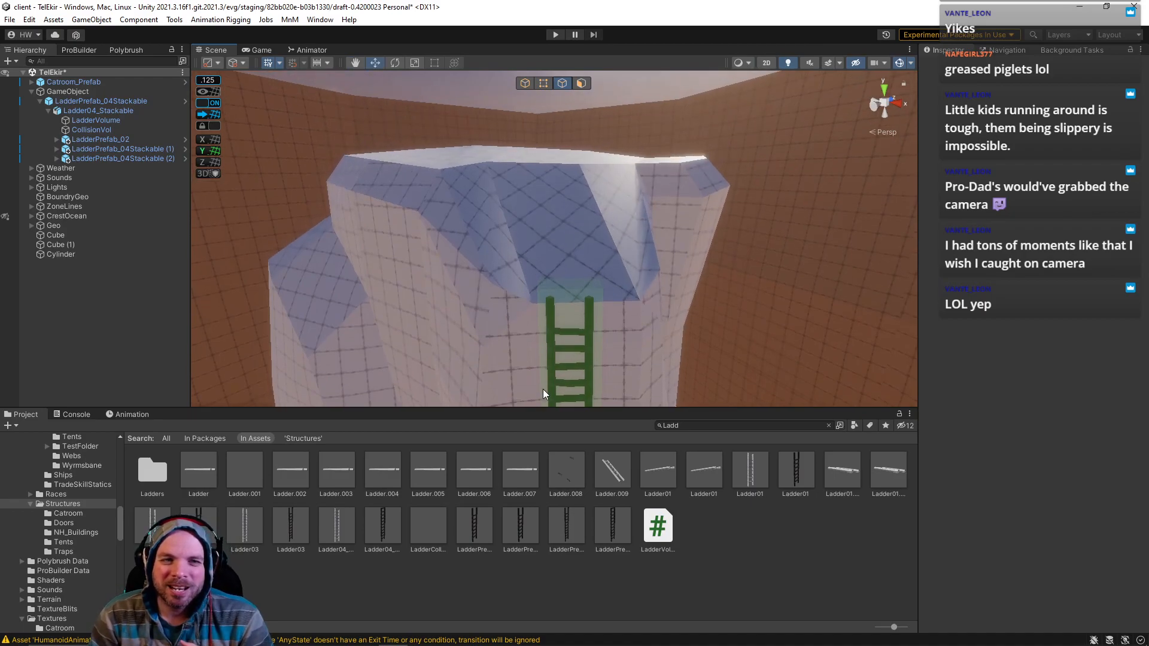
scroll(605, 246, "up", 3)
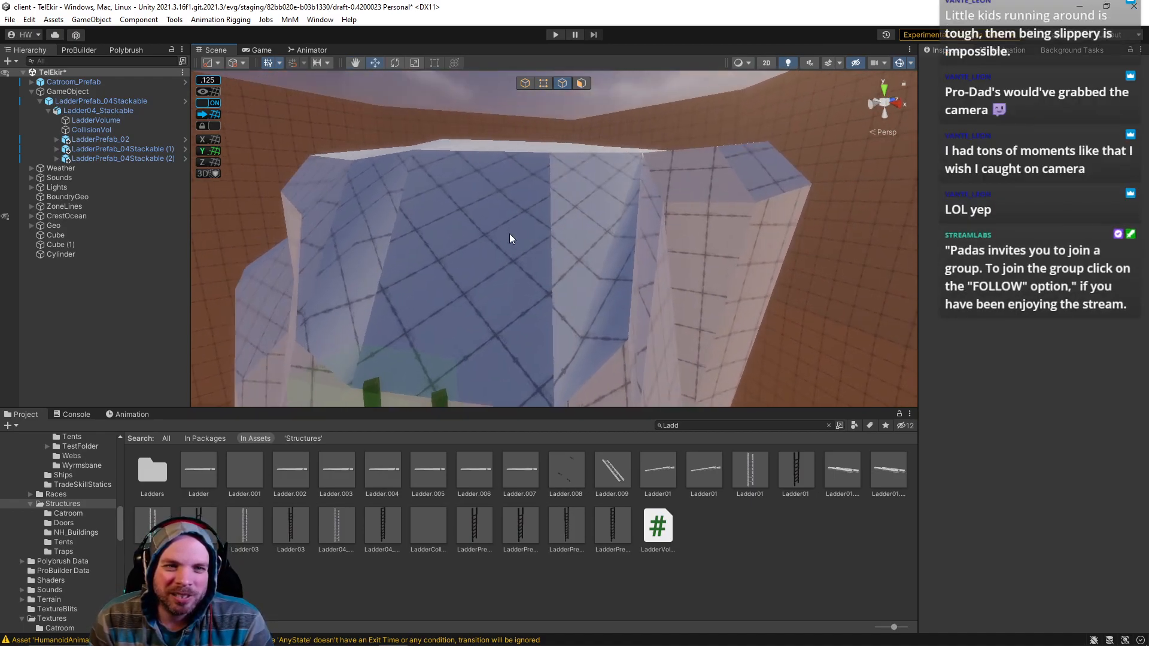
left_click(509, 233)
left_click(380, 261)
key("a")
right_click_drag(381, 261, 418, 274)
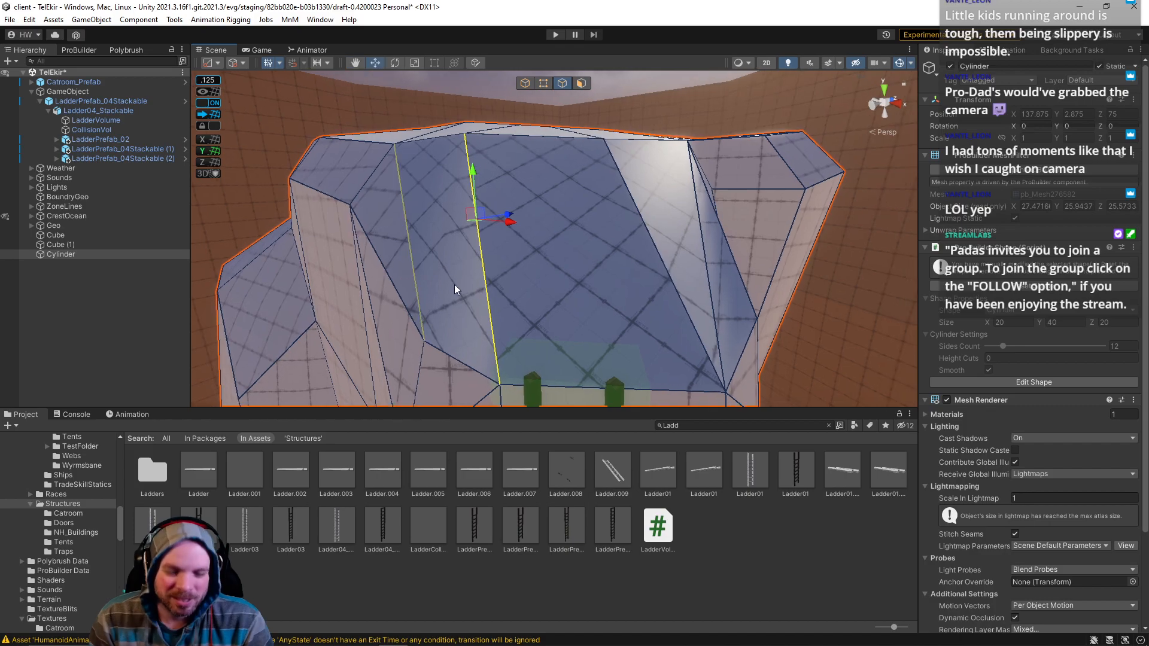
key("alt+u")
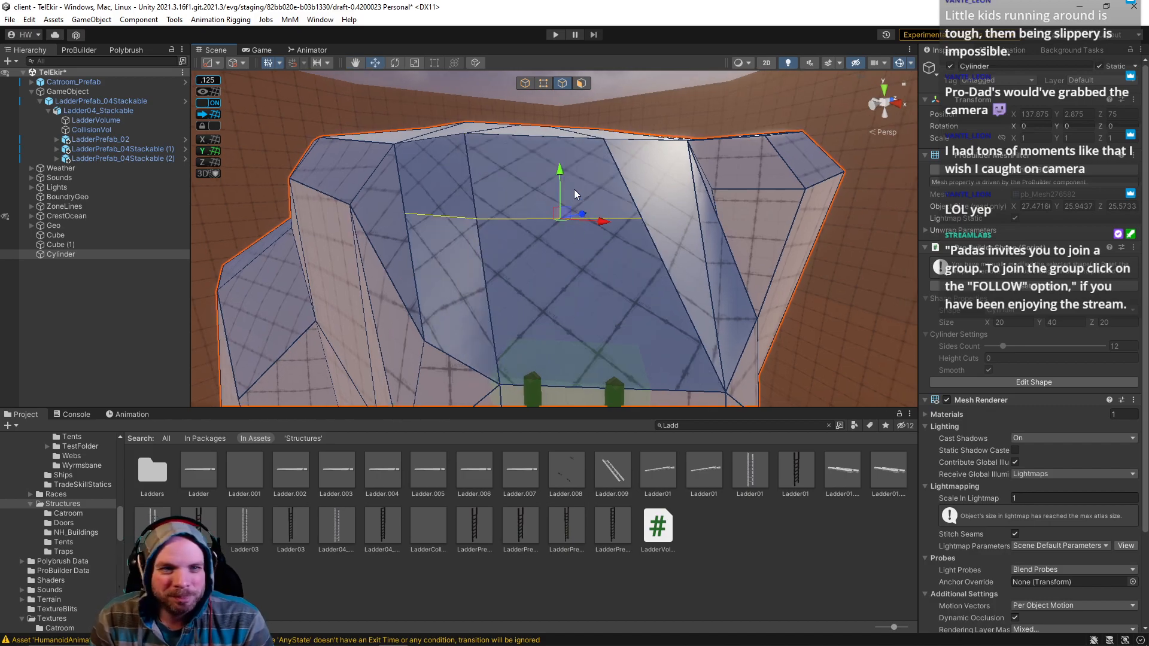
left_click_drag(559, 173, 558, 166)
Step: Shift the edge next to the new loop sideways along the tower rim
right_click_drag(470, 232, 435, 142)
key("q")
left_click(422, 128)
left_click_drag(430, 116, 457, 118)
Step: Connect the new loop's end vertex to the rim vertex above it
right_click_drag(656, 127, 522, 120)
key("e")
key("s")
left_click(544, 85)
left_click(510, 125, "shift")
key("alt+e")
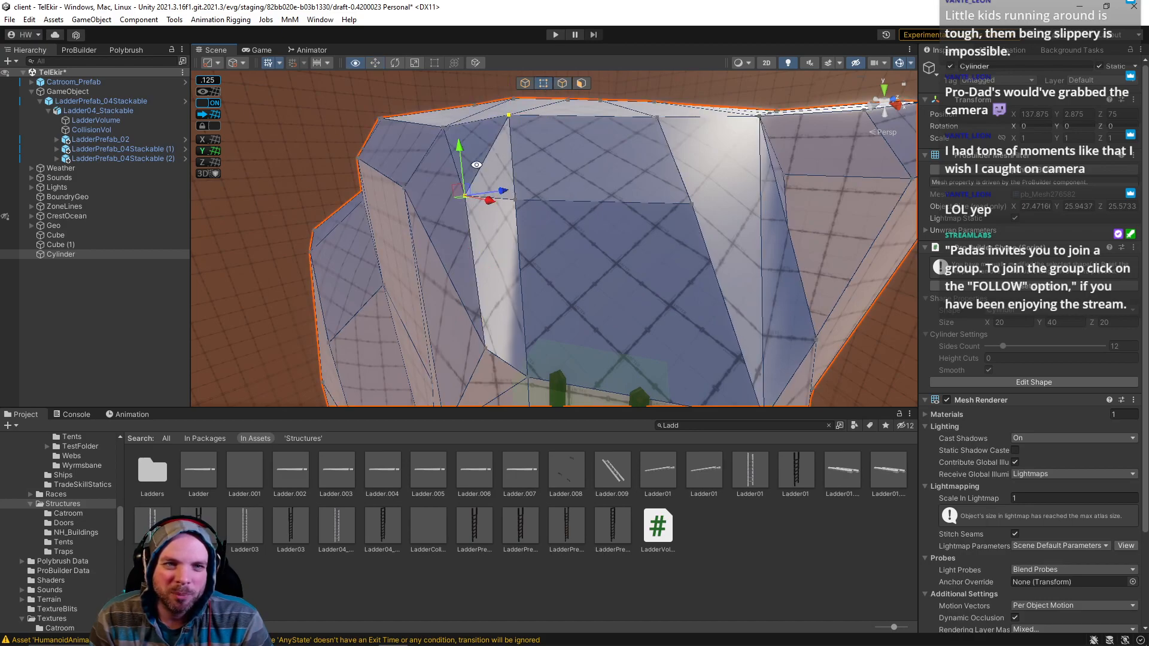
Step: Connect the loop's end vertex to the neighbouring corner vertex on the adjacent face
left_click(405, 195, "shift")
key("alt+w")
right_click_drag(526, 209, 762, 228)
key("alt+e")
left_click(666, 200)
right_click_drag(666, 200, 680, 230)
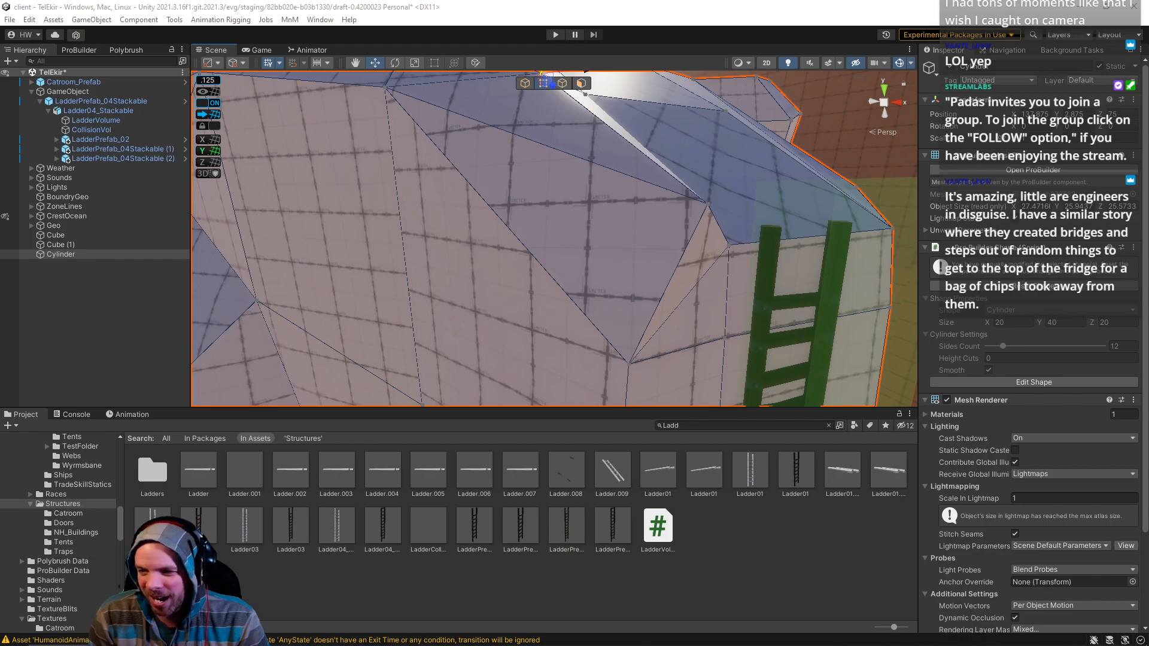
Step: Nudge the loop's end vertex sideways and slightly down to break up the slope
scroll(590, 267, "down", 6)
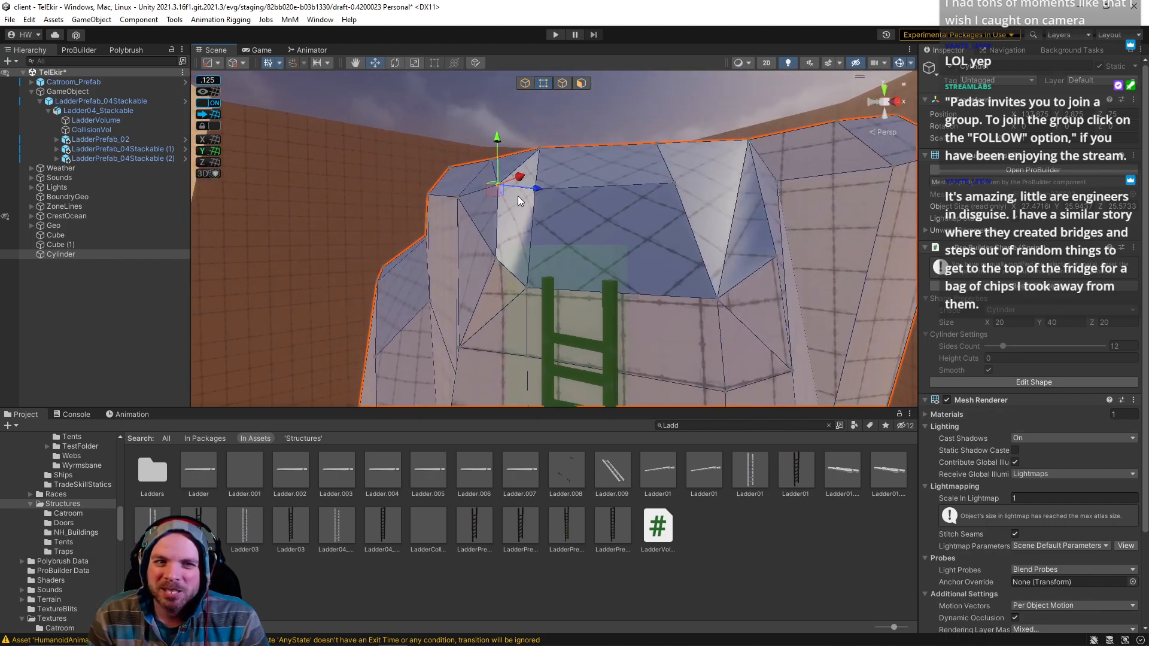
left_click_drag(531, 189, 537, 191)
left_click_drag(504, 149, 504, 150)
right_click_drag(599, 204, 598, 202)
Step: Connect the vertex at the loop's opposite end to the rim vertex on that side
key("w")
key("d")
key("s")
left_click(551, 191)
left_click(662, 147, "shift")
key("alt+e")
Step: Select the slanted edges on the tower face beside the slope and join them with Connect Edges
right_click_drag(598, 160, 594, 158)
key("d")
left_click(566, 83)
left_click(584, 189)
left_click(618, 249, "shift")
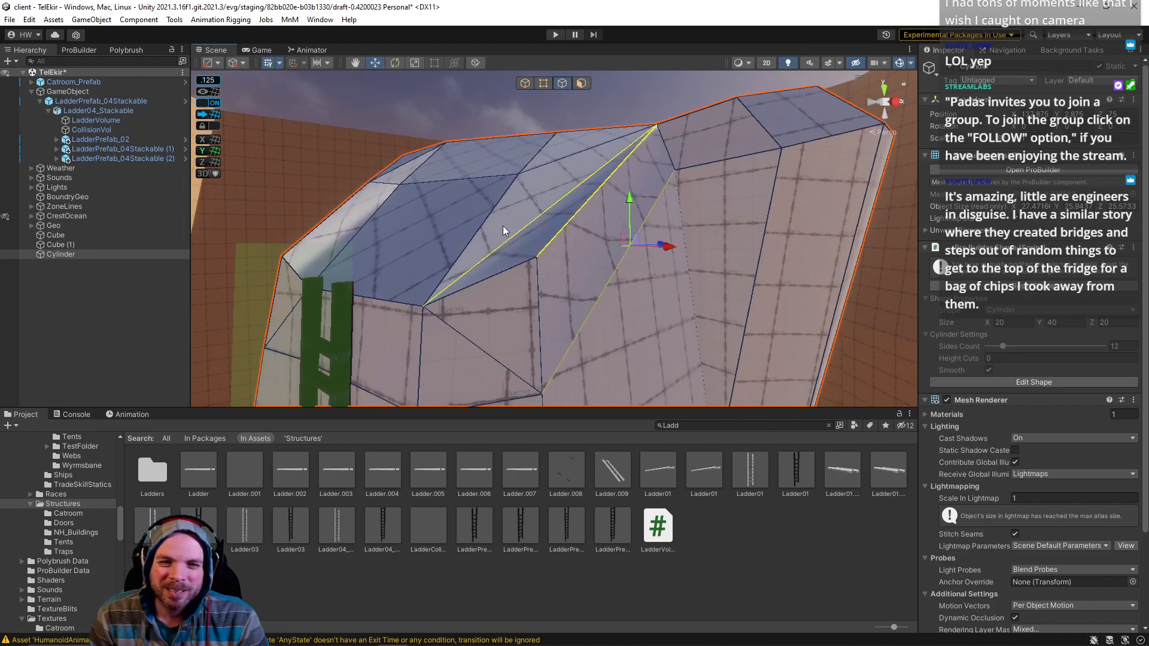
left_click(76, 49)
left_click(99, 279)
right_click_drag(631, 195, 509, 251)
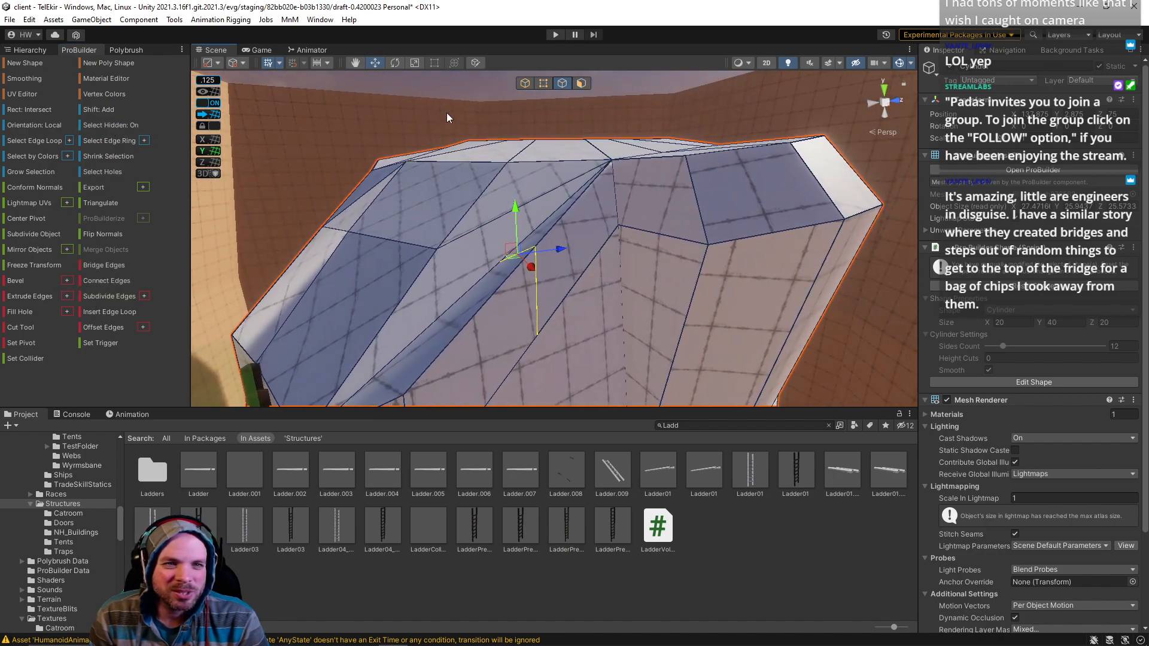
Step: Connect the slope loop's end vertex to the adjacent new vertex, and raise that new vertex
left_click(546, 84)
left_click(436, 249)
left_click(500, 261, "shift")
key("alt+e")
left_click(500, 261)
left_click_drag(499, 232, 504, 206)
Step: Reposition the neighbouring slope vertex with two moves to roughen the rim beside the ladder
right_click_drag(504, 207, 394, 215)
left_click(378, 215)
left_click_drag(342, 225, 303, 233)
right_click_drag(317, 230, 645, 199)
left_click_drag(649, 199, 640, 205)
Step: Connect the wall vertex below the slope to the slope's edge vertex beside the ladder
right_click_drag(641, 204, 515, 271)
left_click(505, 199)
left_click(570, 323, "shift")
left_click(441, 380)
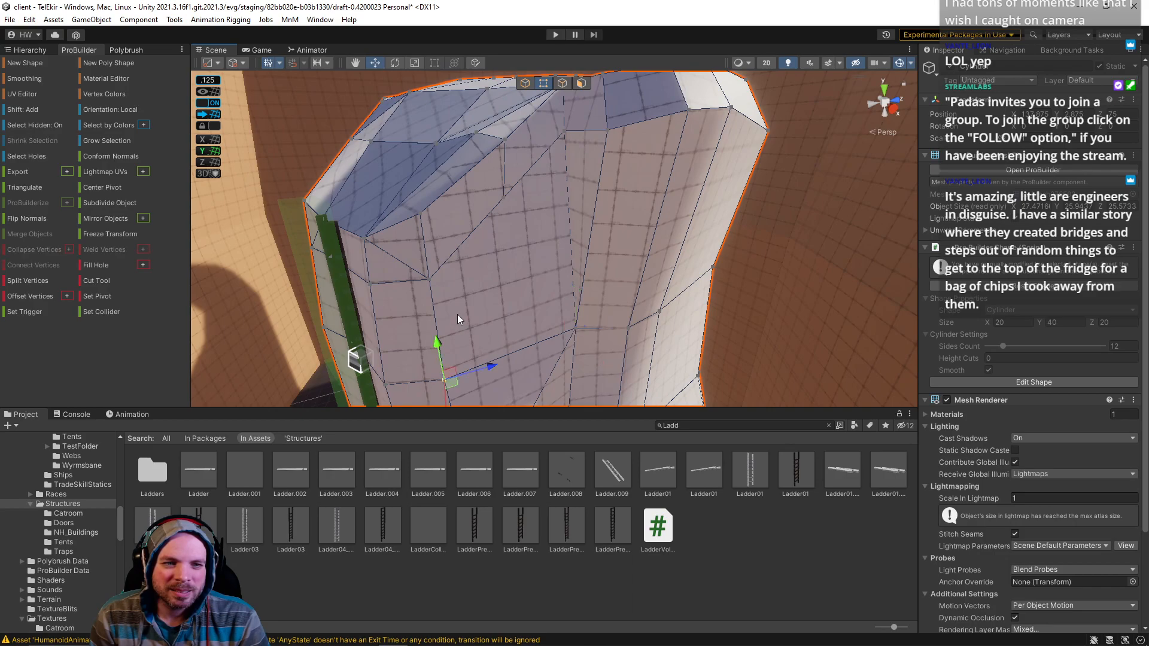
left_click(501, 202, "shift")
key("alt+e")
Step: Shift the slope vertex slightly sideways and raise the rim vertex at the slope's far corner a little
right_click_drag(506, 204, 474, 203)
left_click(535, 170)
left_click(537, 115)
left_click_drag(565, 112, 552, 112)
right_click_drag(504, 154, 679, 127)
left_click(692, 122)
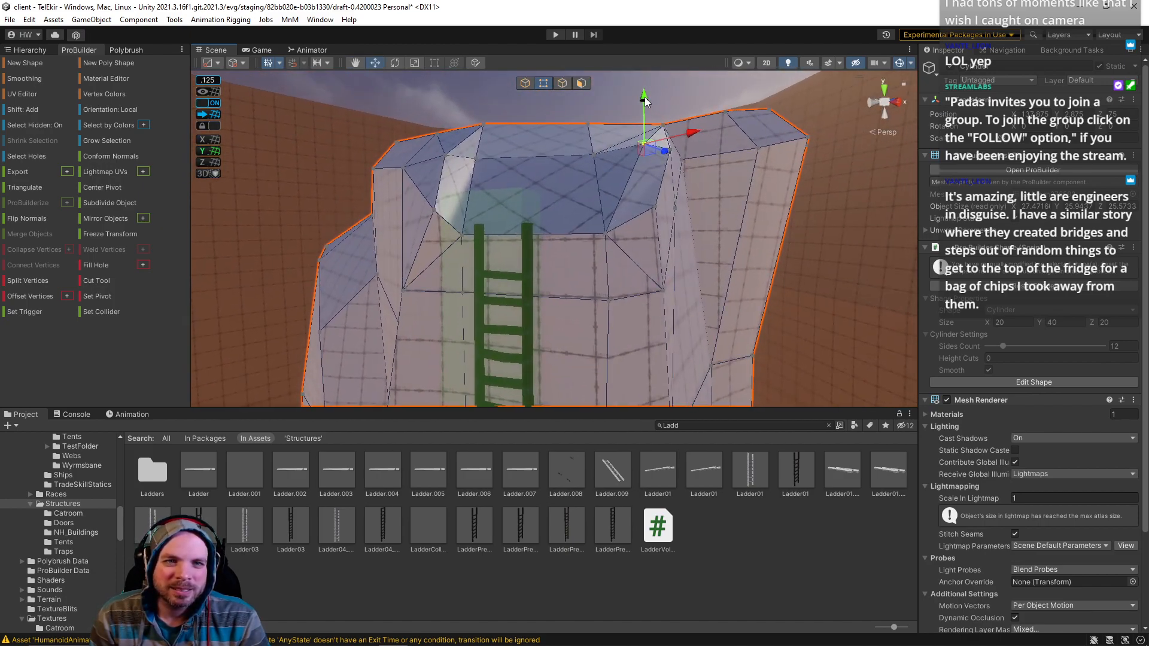
left_click_drag(645, 100, 644, 96)
Step: Delete the triangular slope face beneath the rim and close the opening between its two side edges
left_click(594, 155)
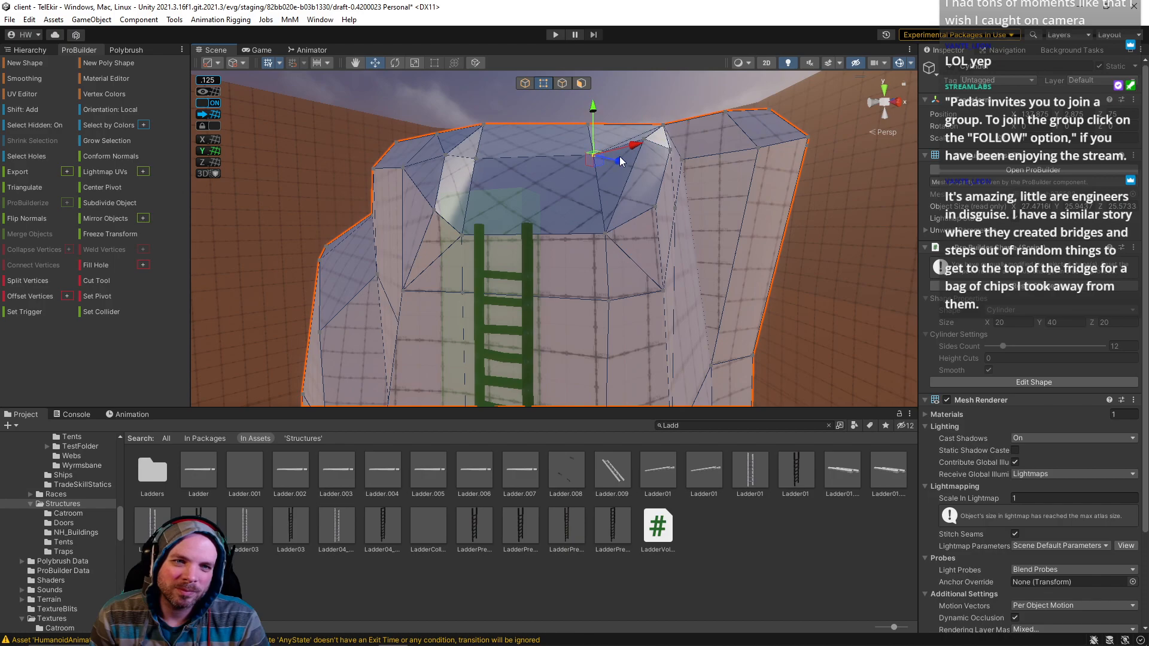
right_click_drag(621, 156, 591, 153)
key("g")
left_click(593, 174)
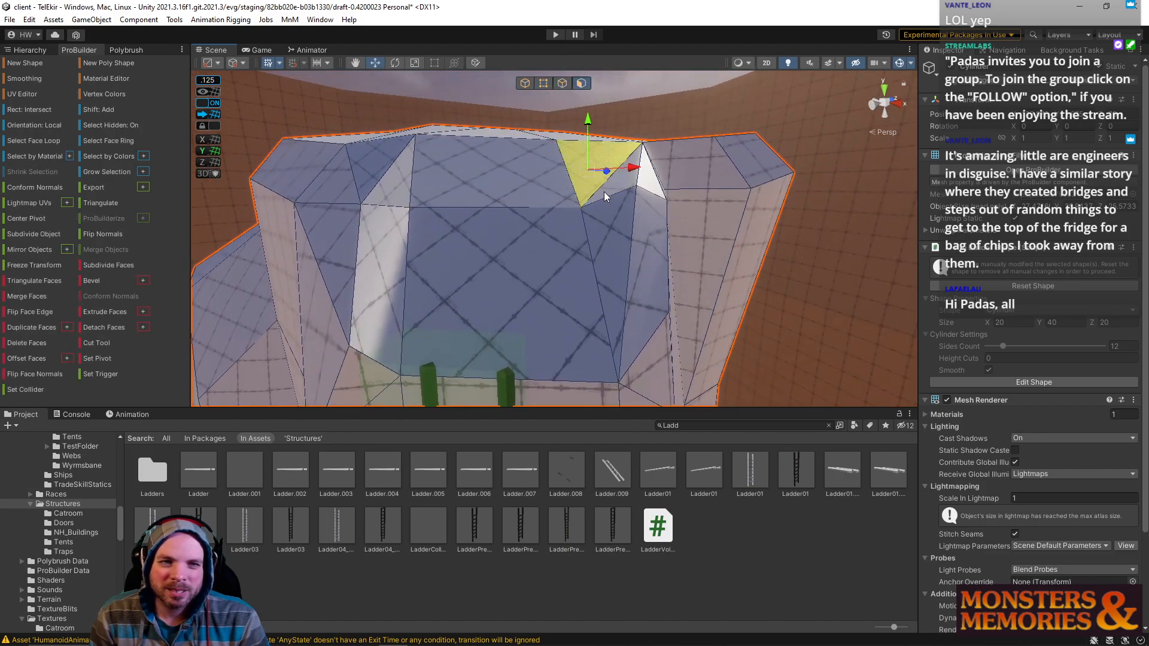
key("Delete")
left_click(562, 83)
left_click(555, 167)
left_click(613, 204, "shift")
right_click_drag(646, 157, 606, 256)
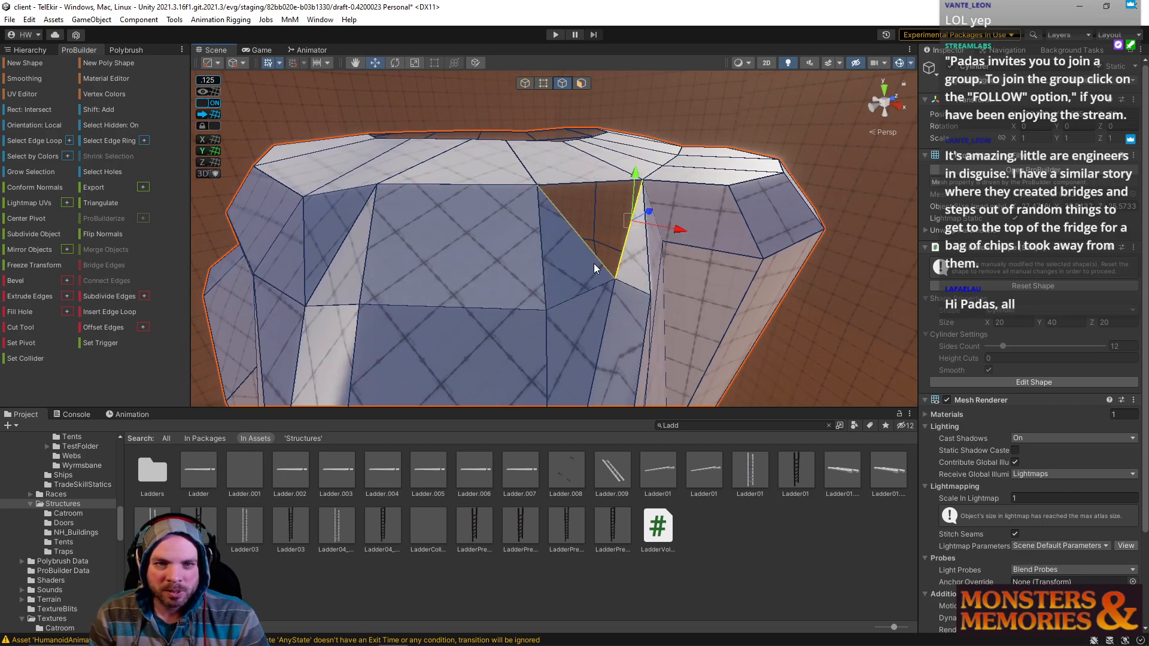
right_click_drag(594, 257, 580, 160)
Step: Select the column of vertical wall edges beside the ladder and shift it slightly toward the ladder
left_click(582, 228)
right_click_drag(582, 228, 607, 239)
left_click(605, 178)
left_click(594, 168)
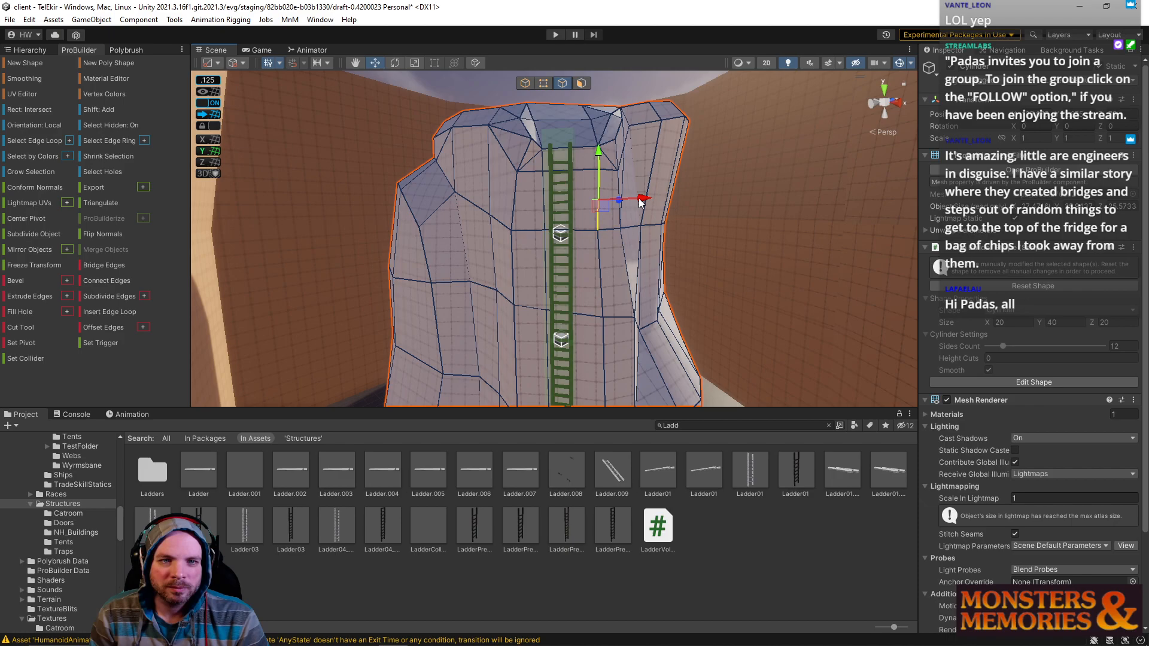
right_click_drag(637, 230, 624, 281)
left_click(636, 290)
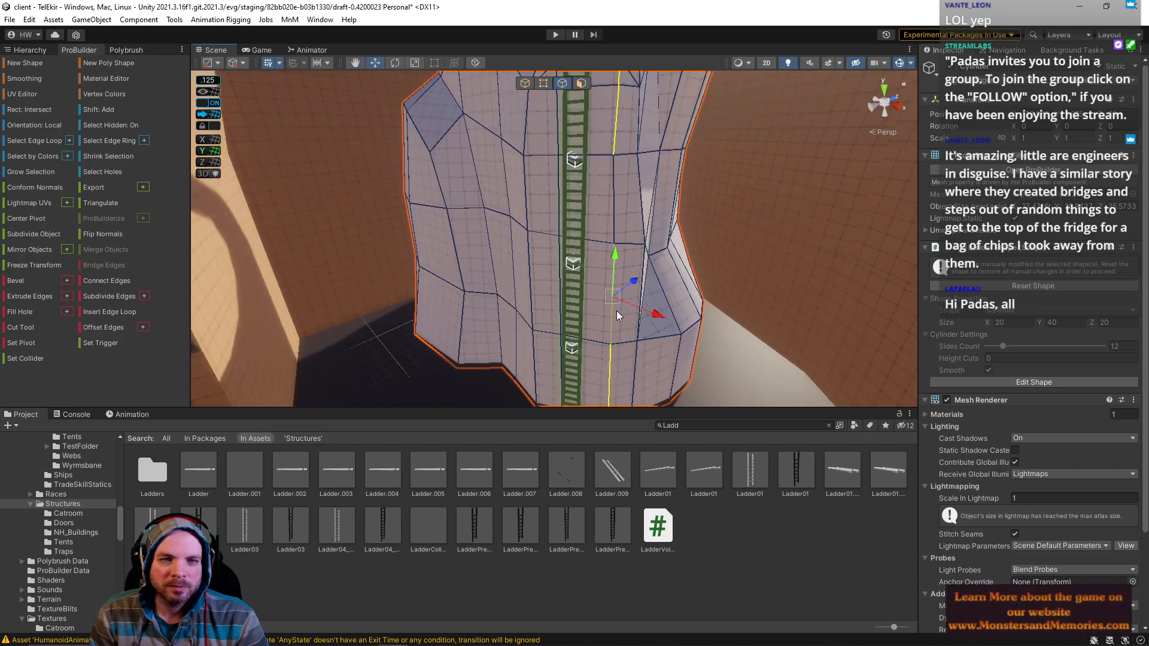
left_click_drag(649, 311, 639, 309)
Step: Adjust the vertical wall edges flanking the ladder with three small sideways moves along its length
right_click_drag(639, 310, 629, 232)
right_click_drag(615, 274, 576, 272)
left_click(592, 178)
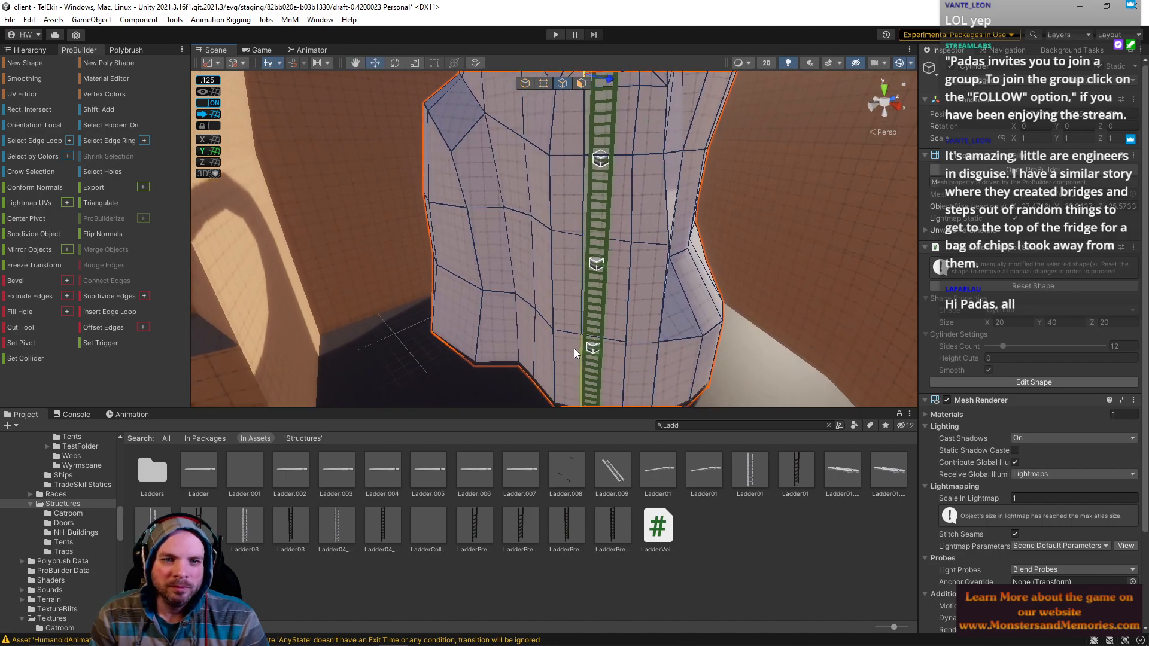
left_click(582, 217)
left_click_drag(622, 205, 617, 208)
right_click_drag(623, 221, 598, 269)
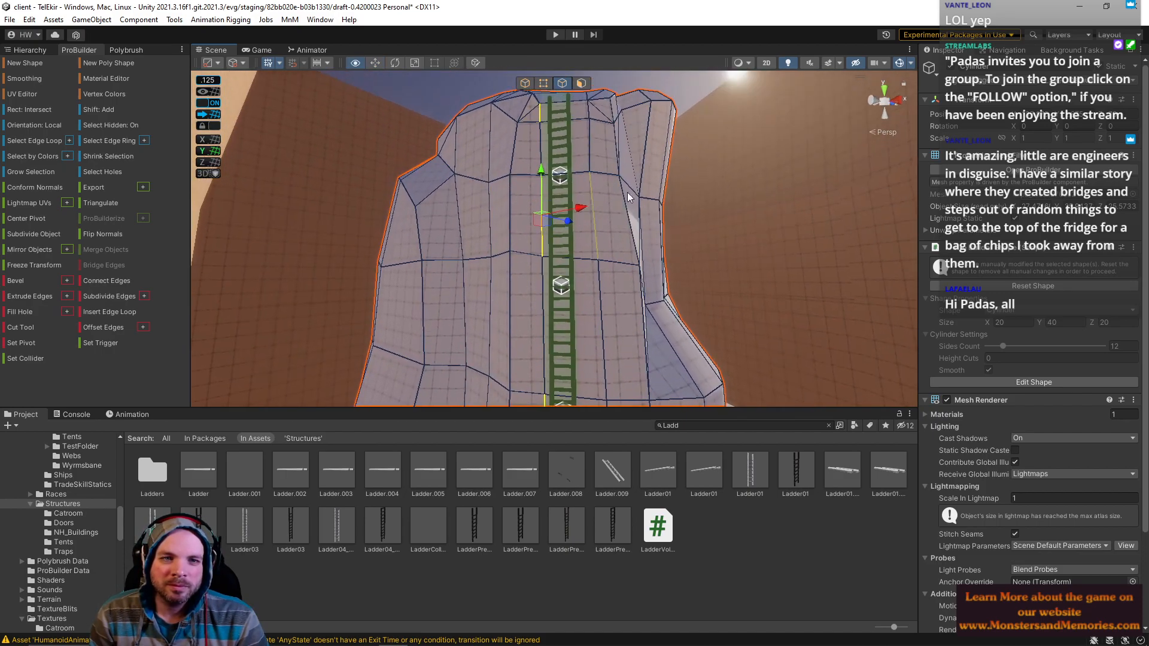
left_click(606, 355, "shift")
left_click_drag(643, 389, 636, 386)
right_click_drag(636, 386, 617, 245)
left_click_drag(577, 197, 570, 201)
Step: Select the tower's corner vertex just below the slope near the ladder and raise it
right_click_drag(571, 201, 517, 158)
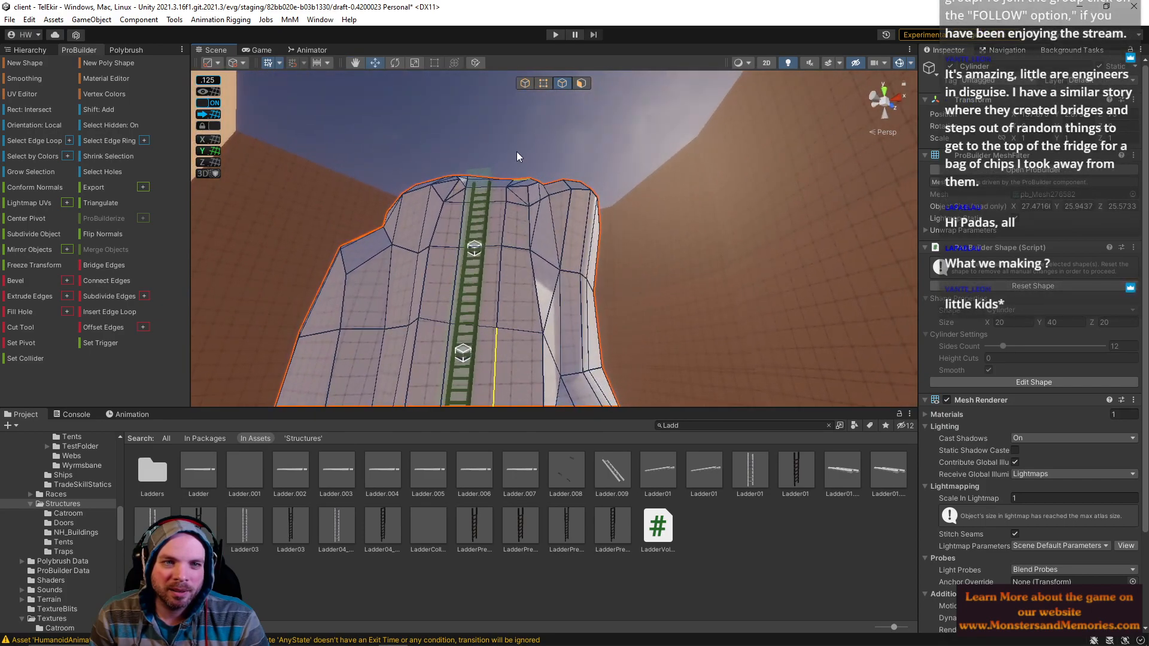
left_click(529, 83)
right_click_drag(516, 119, 536, 389)
left_click(488, 214)
right_click_drag(491, 220, 609, 257)
left_click(543, 84)
left_click(639, 212)
right_click_drag(641, 213, 546, 192)
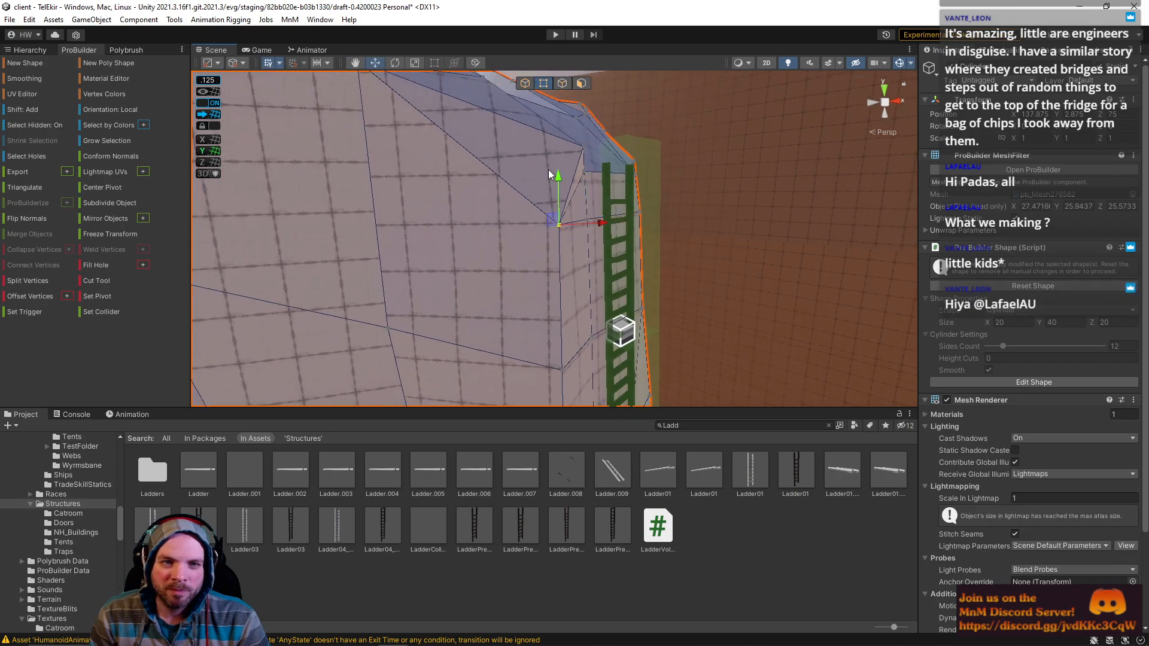
left_click_drag(561, 178, 558, 155)
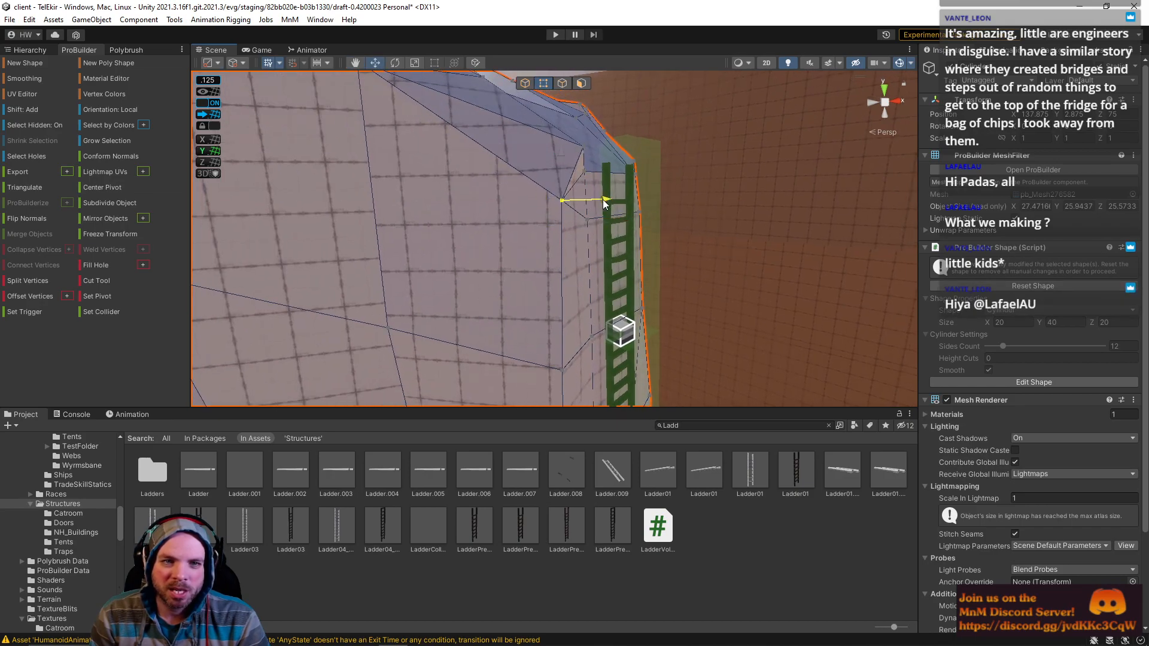
Step: Select the pair of wall vertices near the ladder and move them slightly sideways together
right_click_drag(604, 202, 552, 270)
left_click(591, 255)
left_click(592, 198)
left_click(595, 253, "shift")
left_click_drag(626, 256, 618, 258)
Step: Examine the tower and ladder from a distance together with the surrounding canyon
right_click_drag(619, 255, 606, 194)
left_click(590, 134)
right_click_drag(587, 144, 568, 184)
key("s")
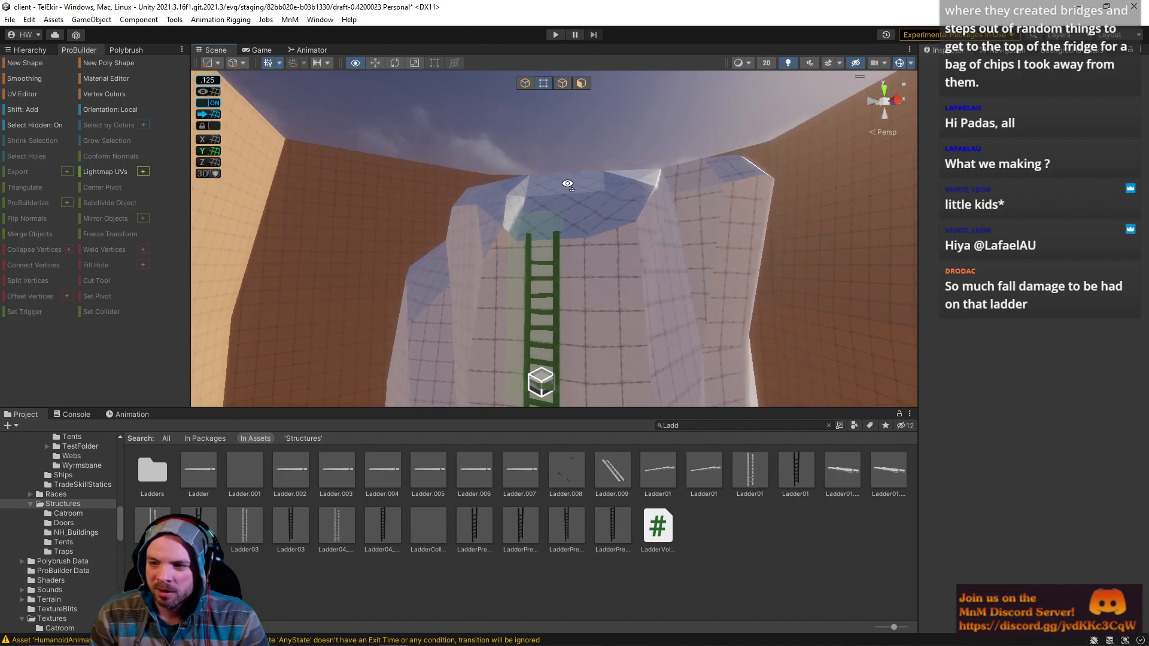
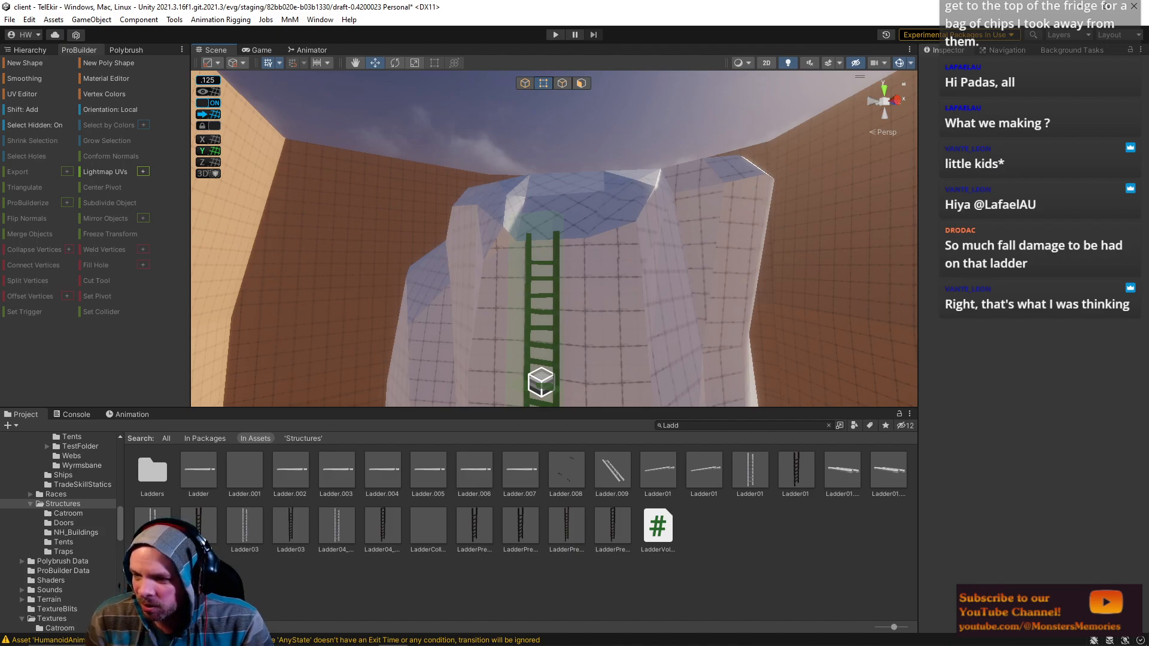
right_click_drag(741, 325, 78, 450)
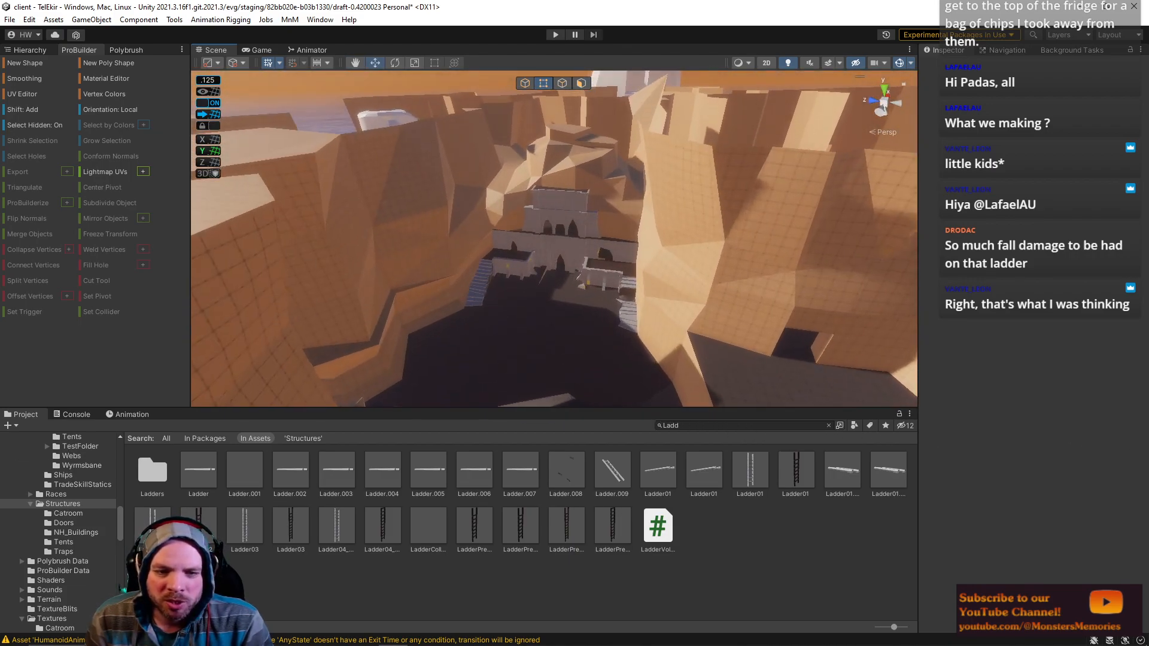
right_click_drag(347, 228, 1116, 144)
right_click_drag(590, 275, 282, 265)
right_click_drag(473, 168, 508, 107)
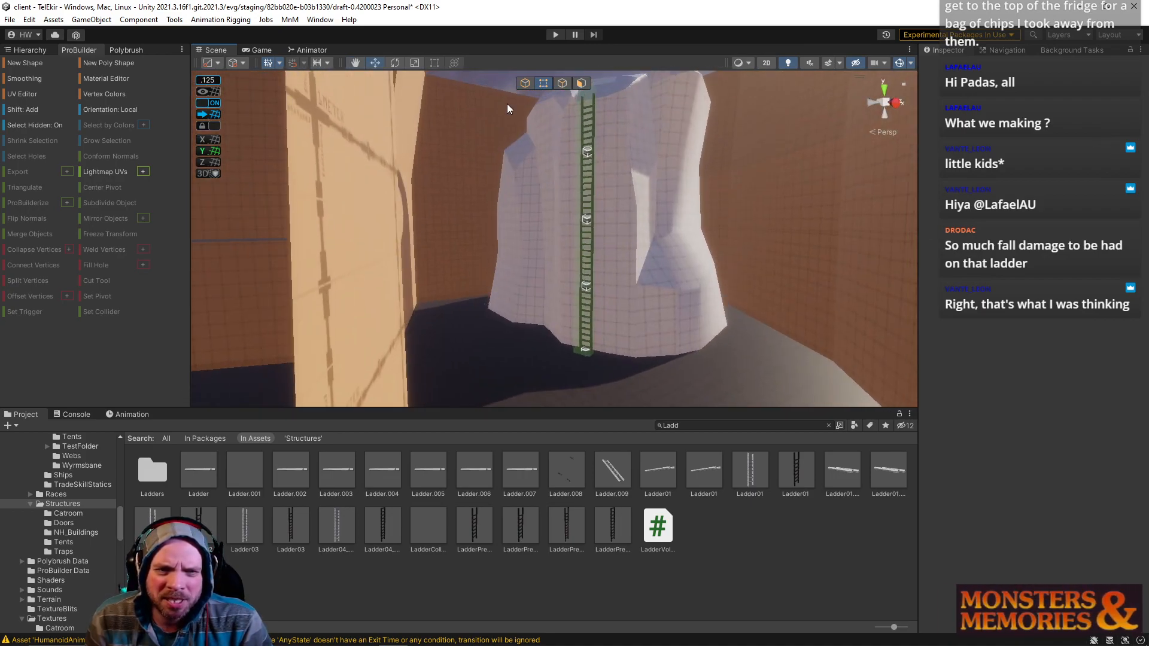
Step: Try to nest LadderPrefab_04Stackable and all its child objects under the Cylinder
left_click(625, 266)
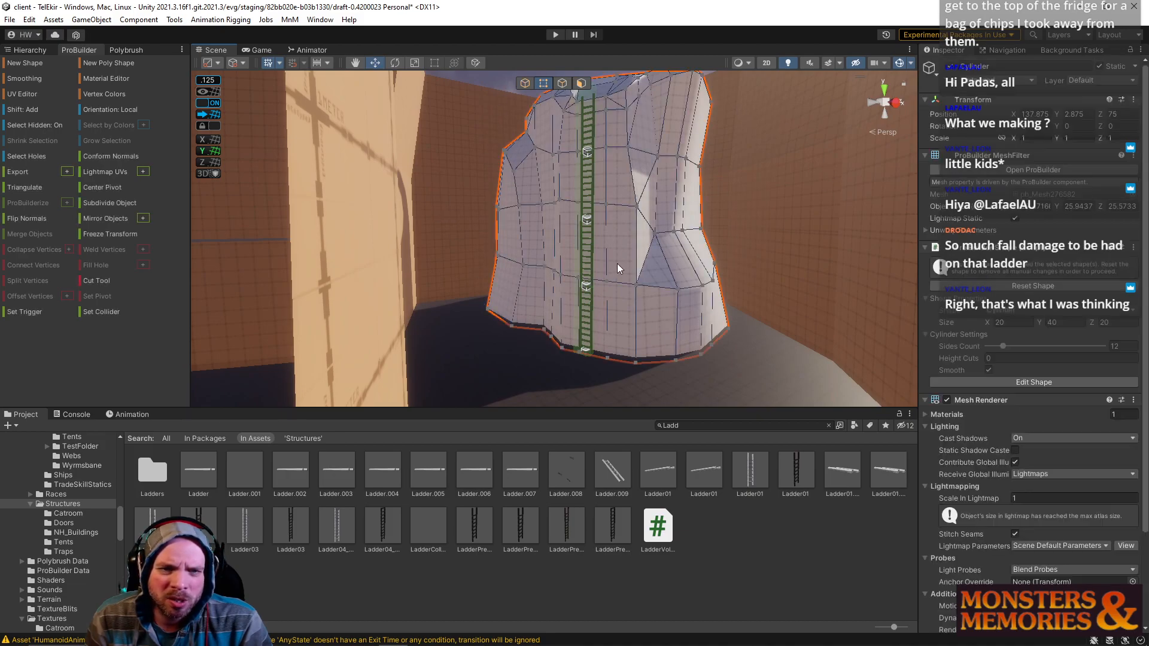
left_click(41, 51)
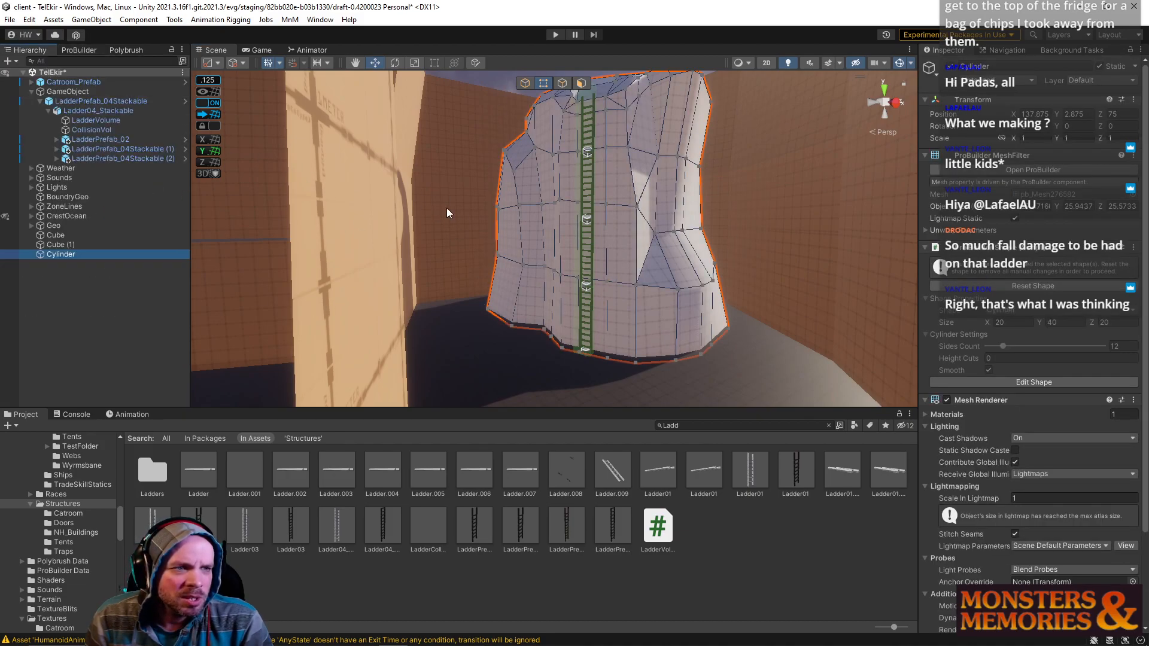
left_click(77, 102)
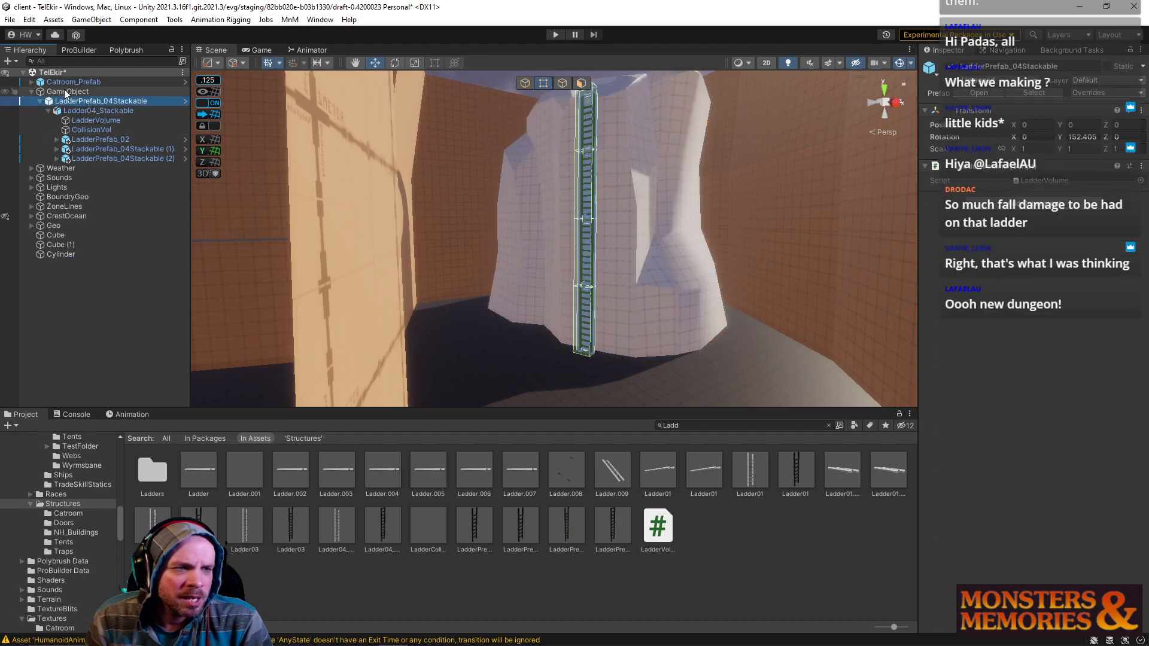
left_click(73, 92)
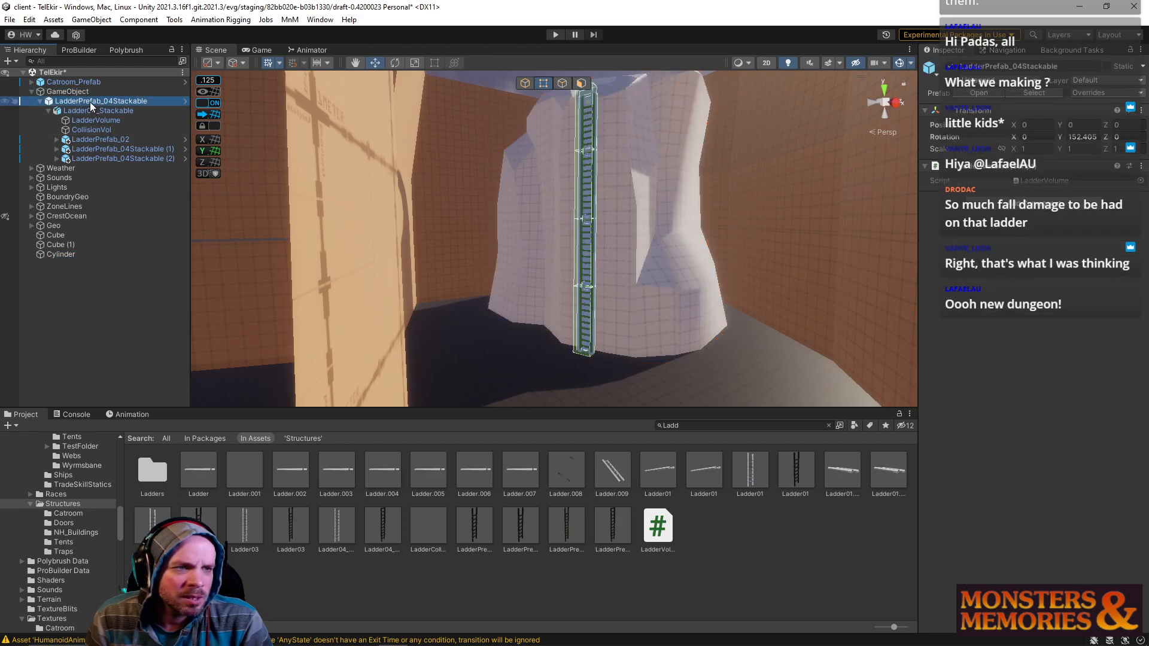
left_click(107, 158, "shift")
left_click_drag(81, 104, 67, 253)
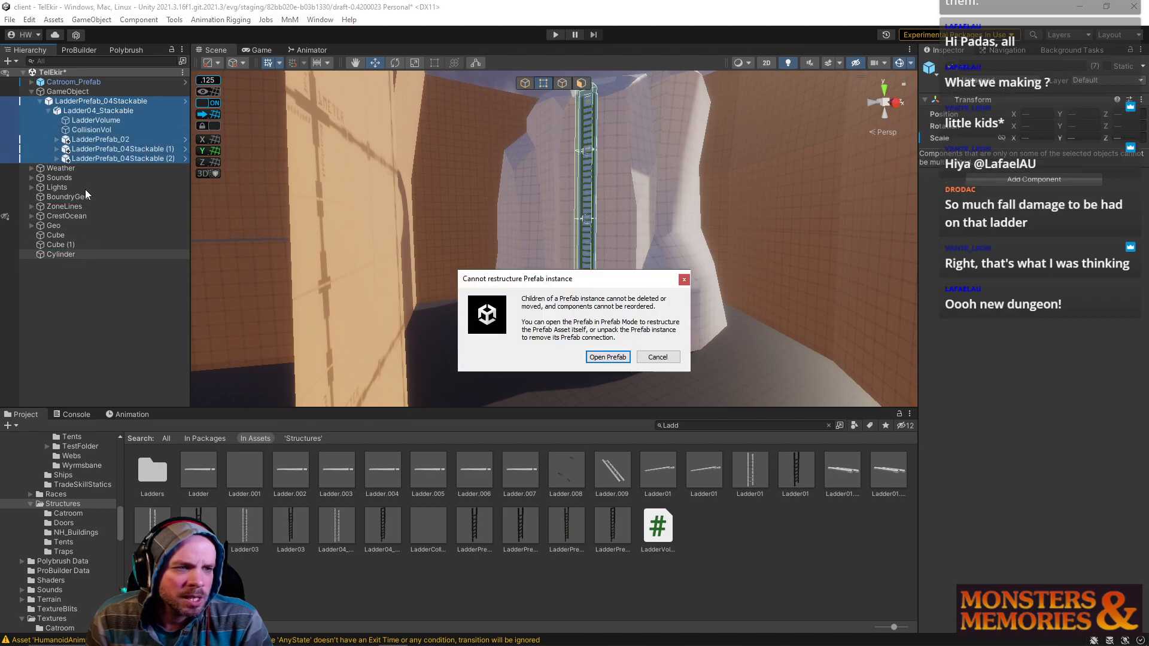
left_click(684, 280)
Step: Nest the Cylinder under the ladder's parent GameObject and rename that parent AshiraShammyShack
left_click(50, 254)
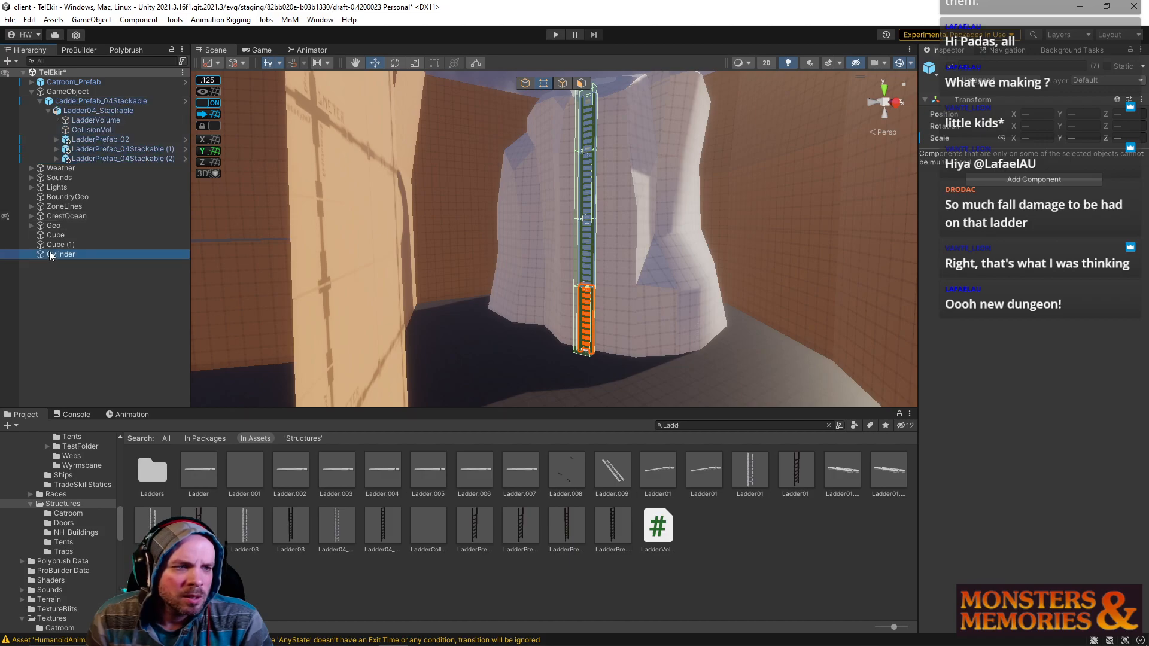
left_click_drag(53, 256, 83, 98)
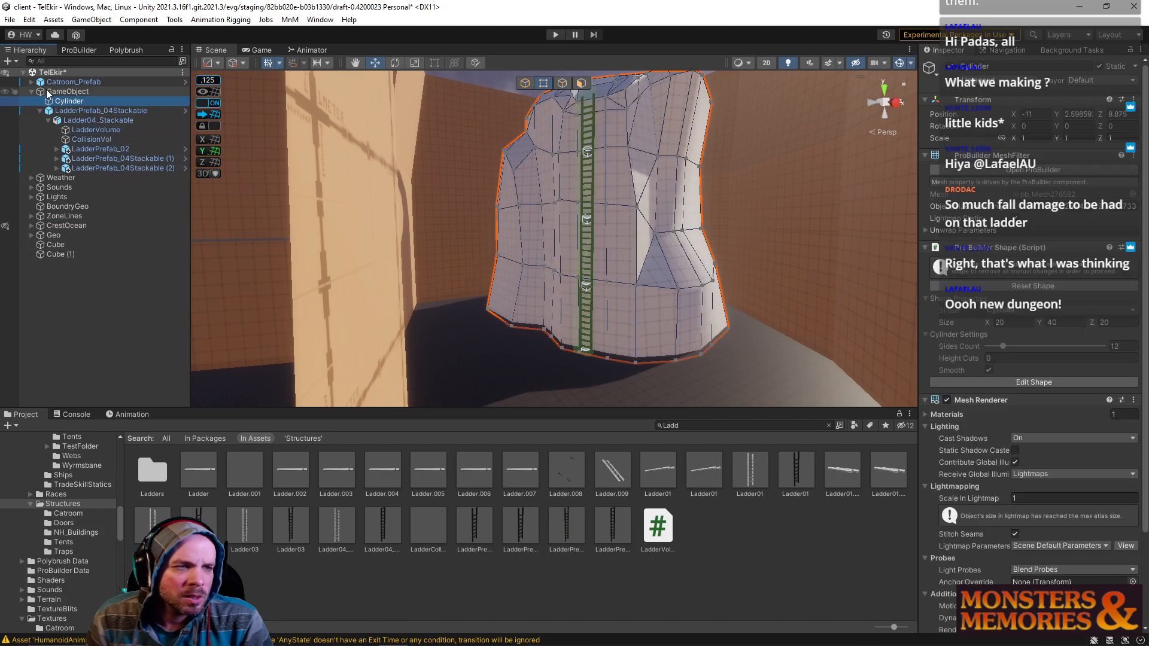
right_click(54, 92)
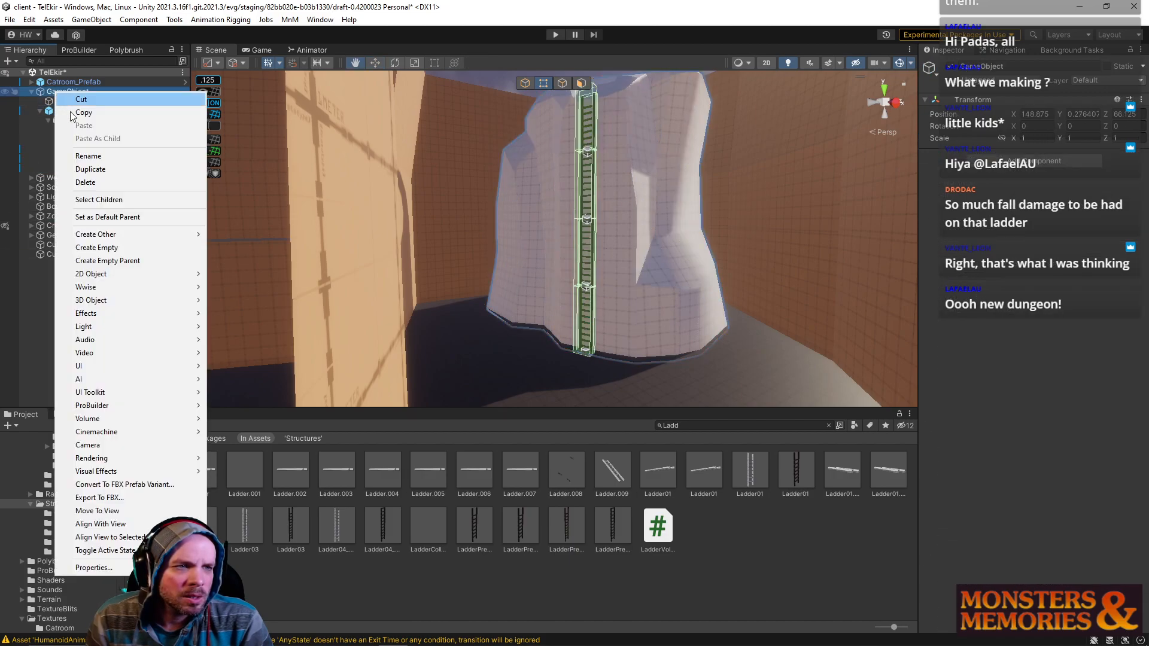
left_click(101, 156)
type("Ashira")
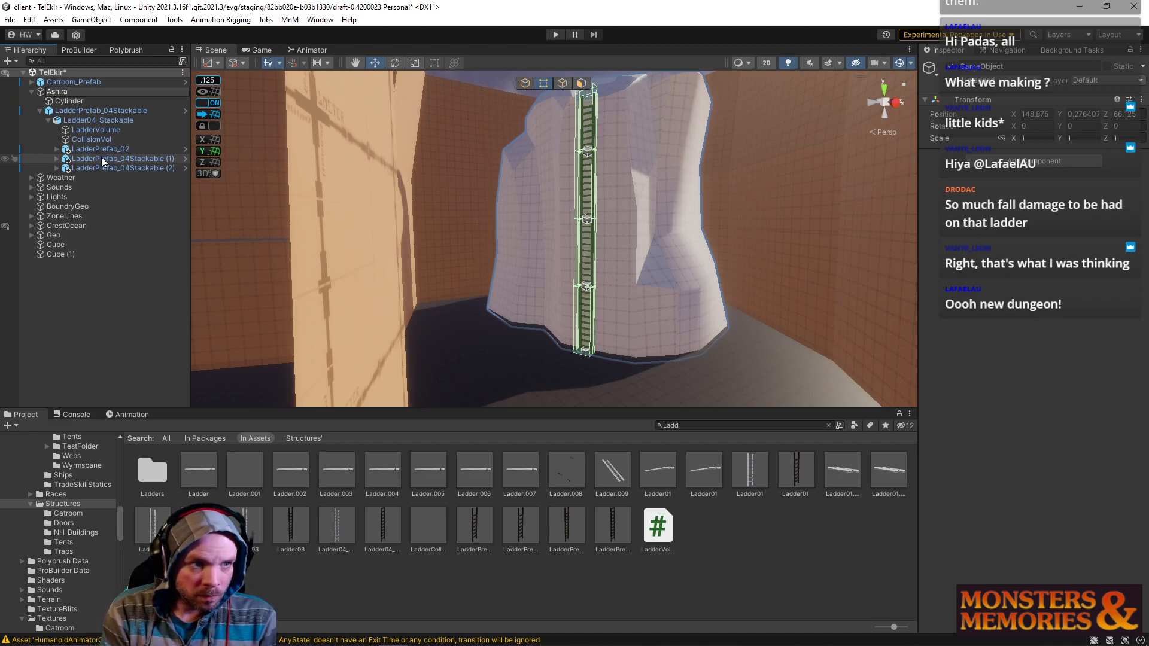
type("ShammyShack")
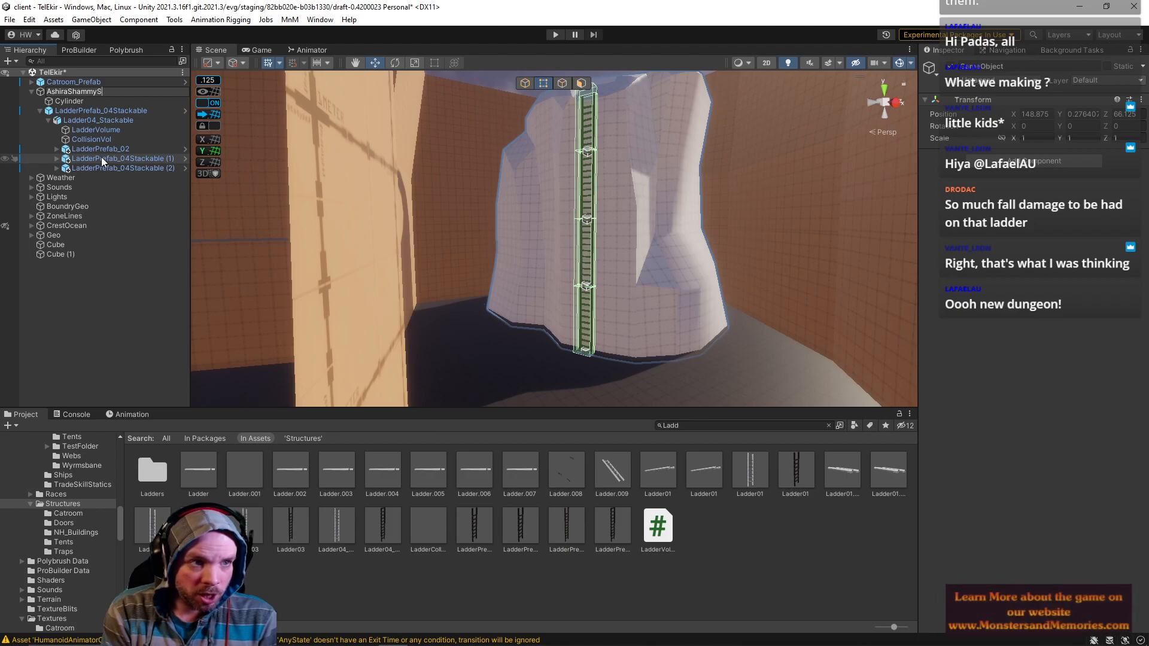
key("Return")
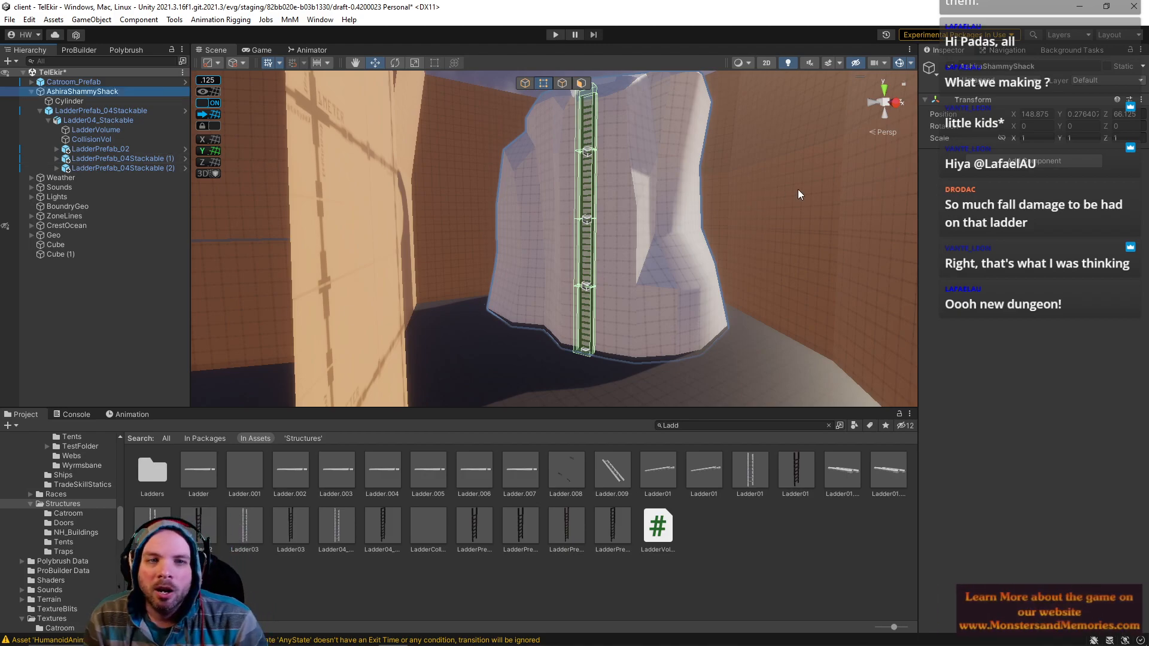
Step: Switch to the reference image board and examine the thatched tower concept art and the surrounding environment paintings
mouse_move(525, 625)
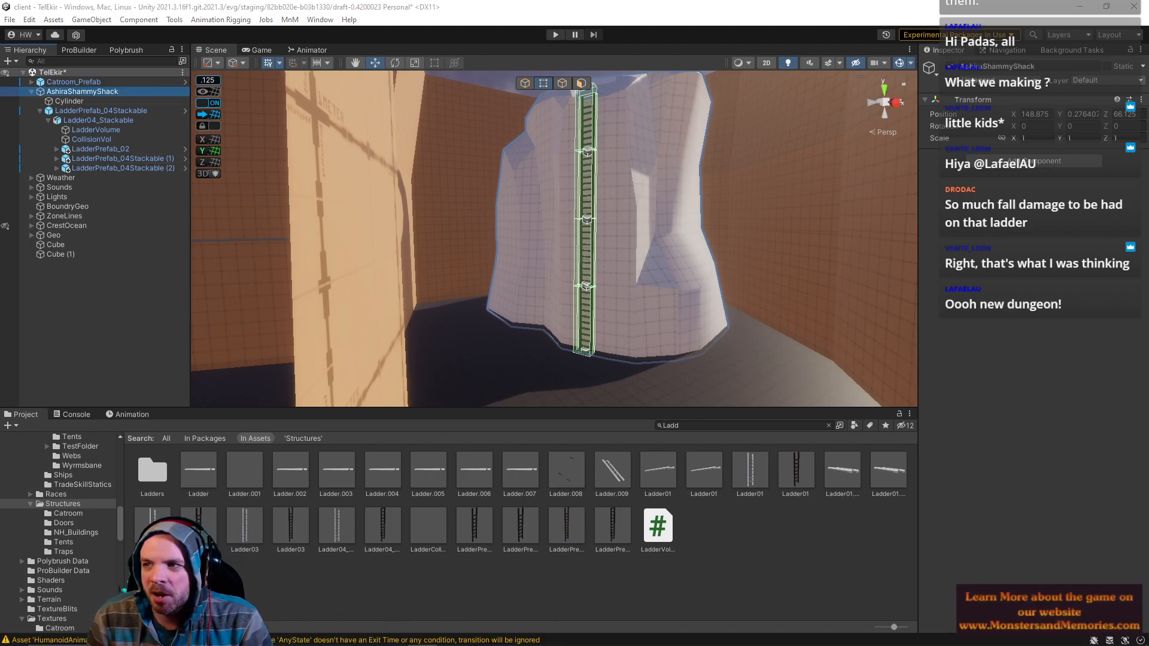
right_click_drag(1148, 302, 607, 305)
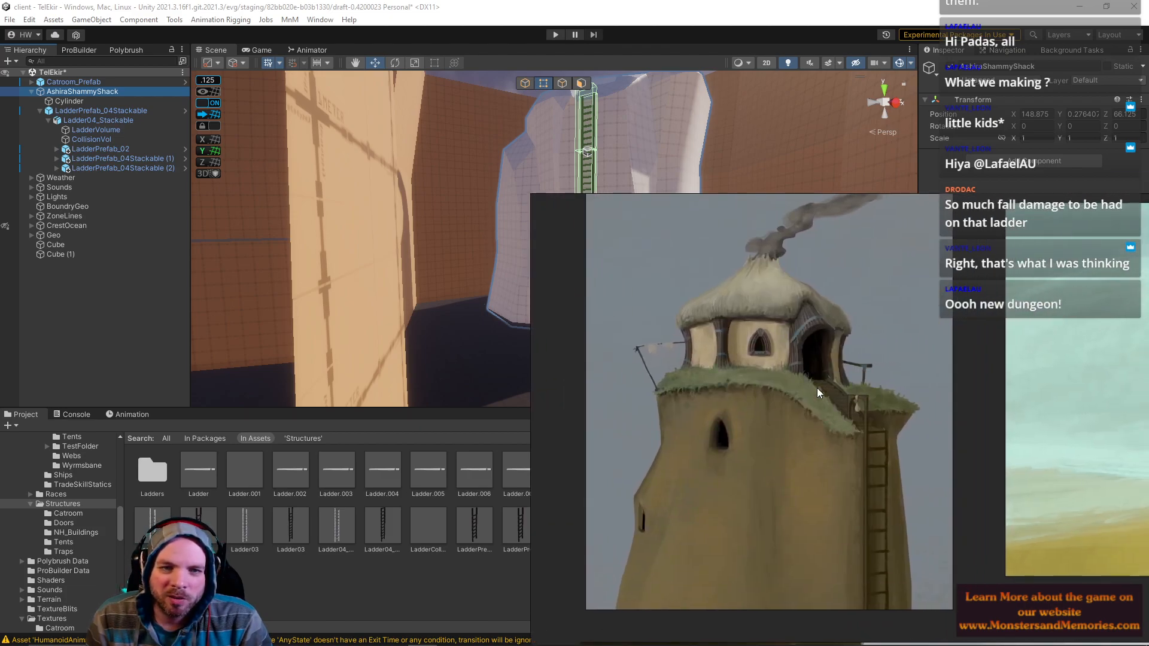
scroll(784, 377, "up", 3)
scroll(784, 376, "down", 2)
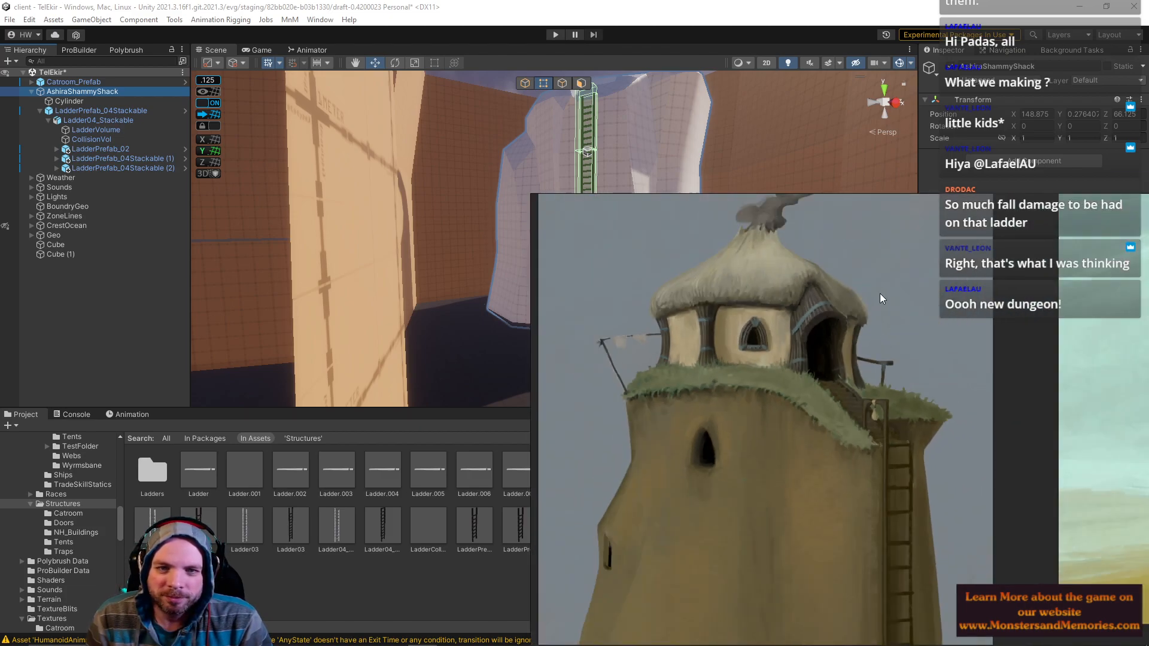
right_click_drag(880, 294, 881, 328)
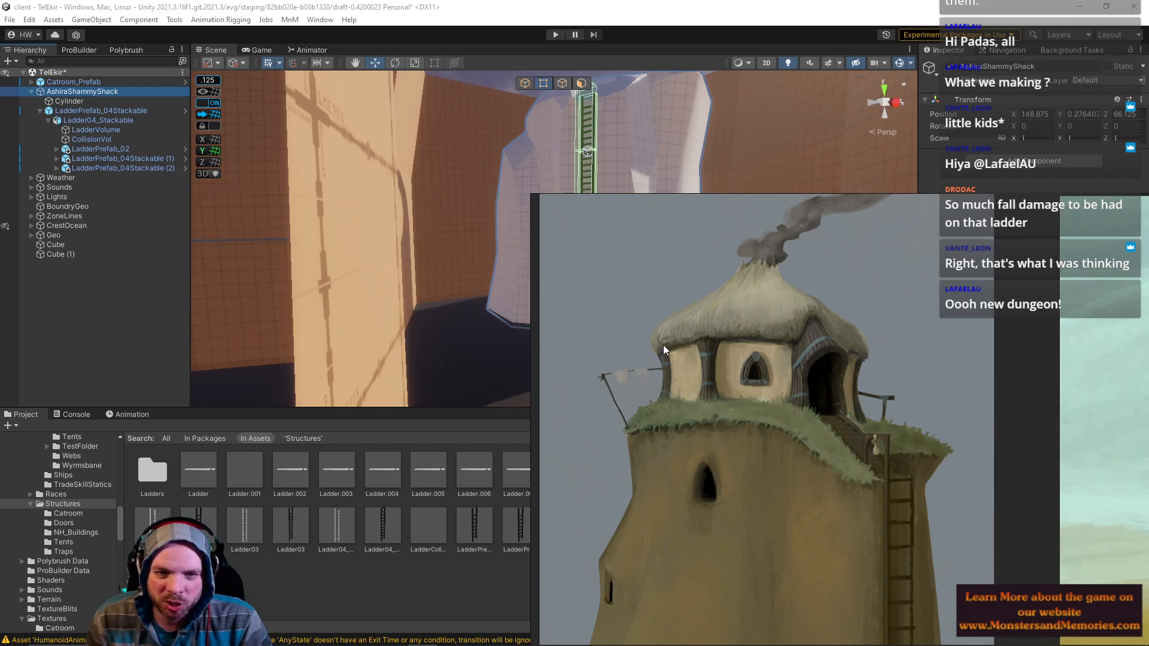
scroll(797, 469, "down", 6)
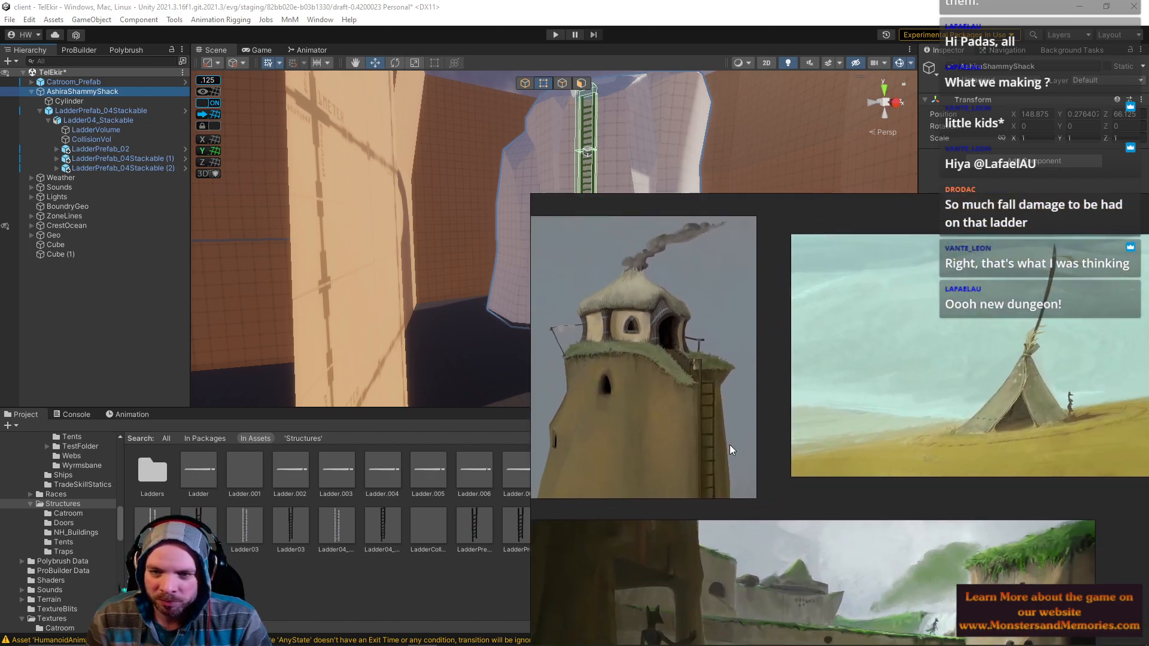
right_click_drag(1060, 448, 748, 322)
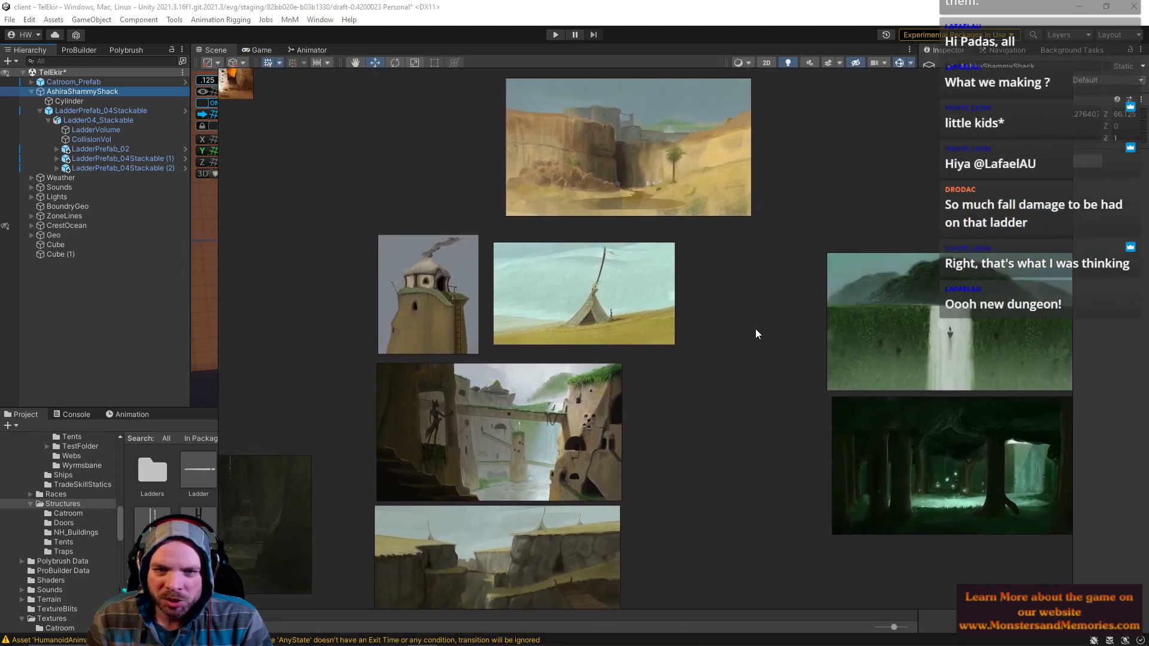
scroll(676, 473, "down", 2)
middle_click_drag(513, 577, 604, 459)
middle_click_drag(658, 386, 771, 436)
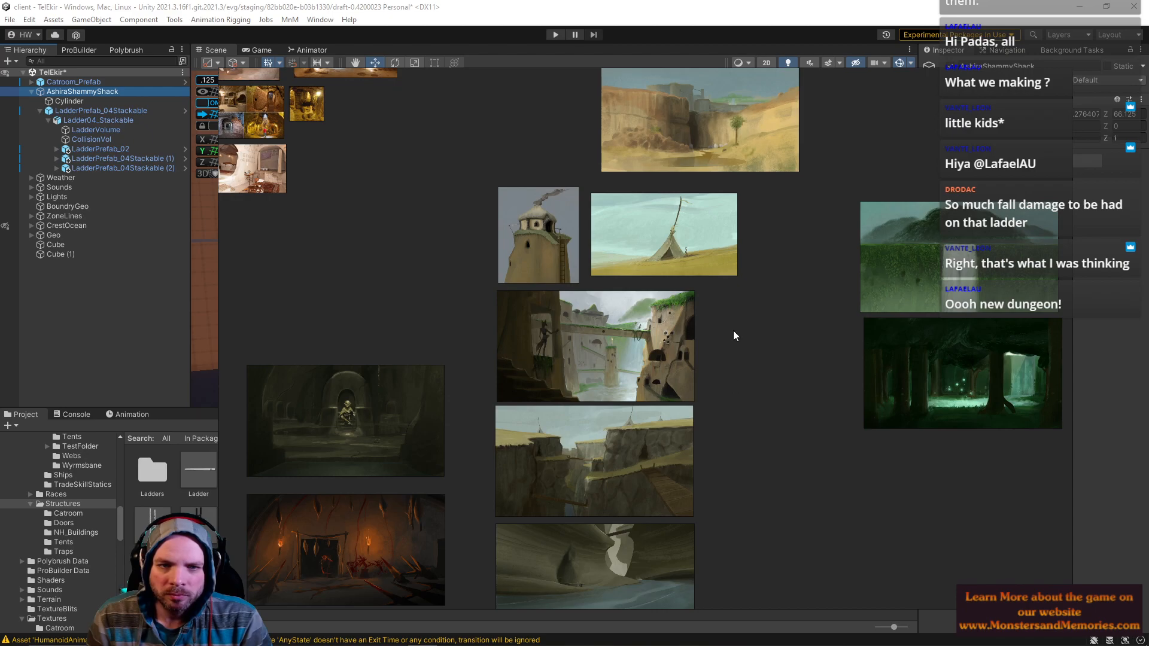
scroll(734, 330, "up", 5)
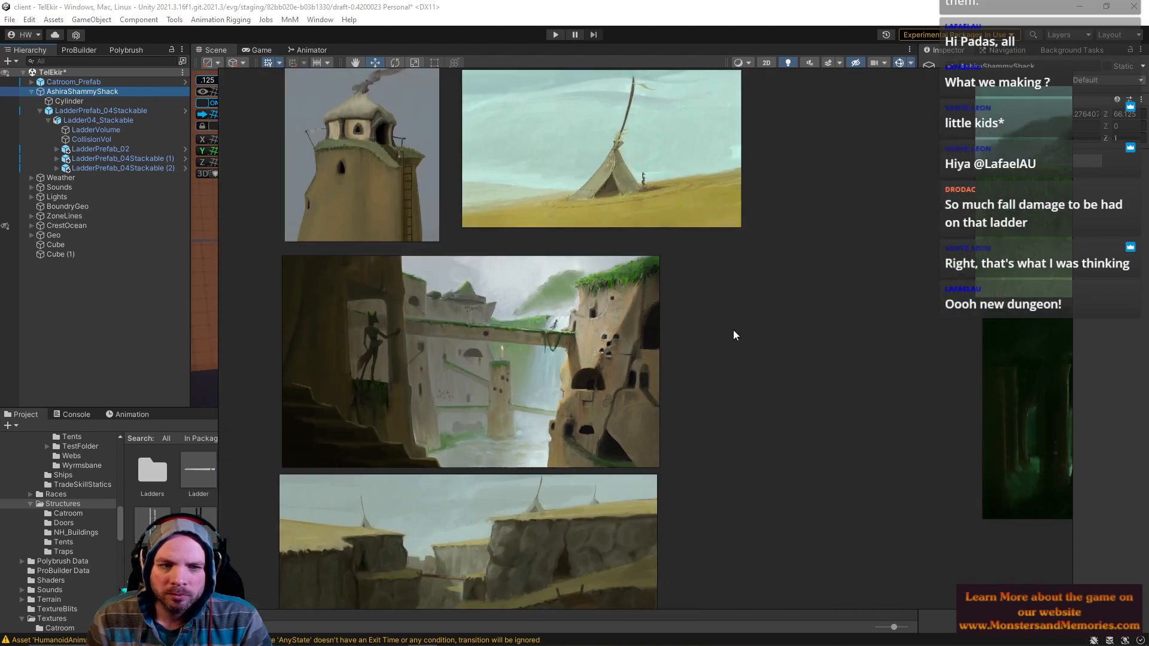
Step: Examine the canyon, cliff-dwelling and river paintings on the reference board and compare them with the canyon in the scene
mouse_move(808, 313)
middle_mouse_down()
mouse_move(839, 551)
mouse_move(800, 408)
mouse_move(658, 350)
mouse_move(763, 310)
middle_mouse_up()
middle_click_drag(823, 439, 775, 270)
scroll(824, 367, "down", 5)
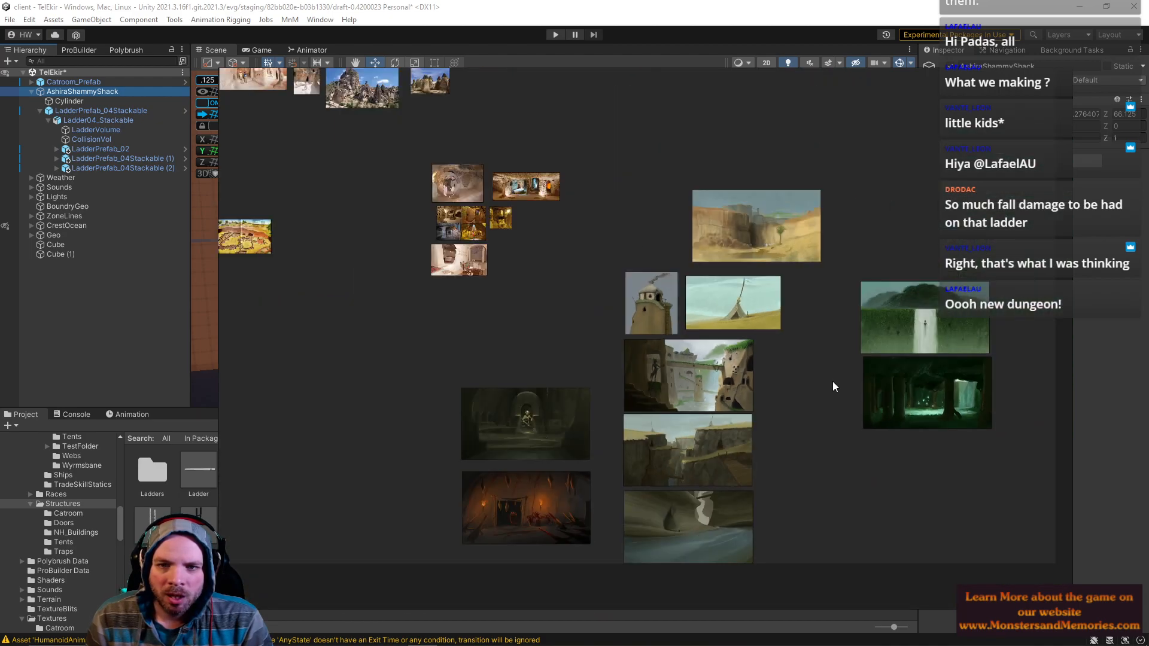
scroll(806, 386, "up", 2)
right_click_drag(859, 393, 1148, 413)
right_click_drag(875, 342, 49, 278)
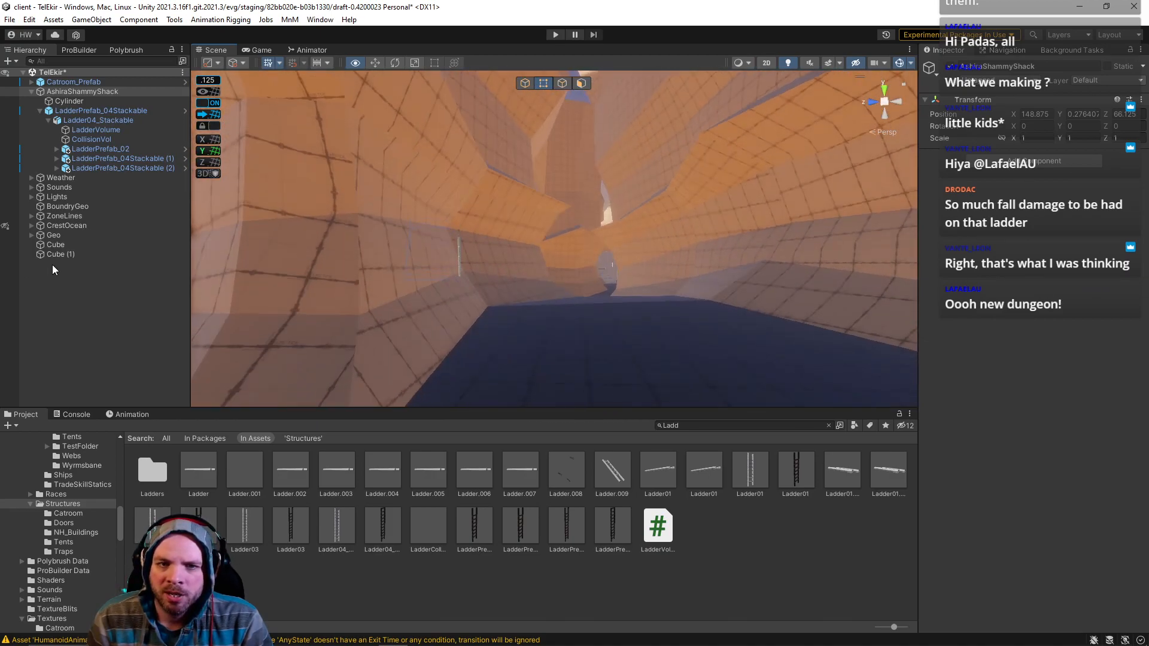
right_click_drag(1148, 184, 617, 255)
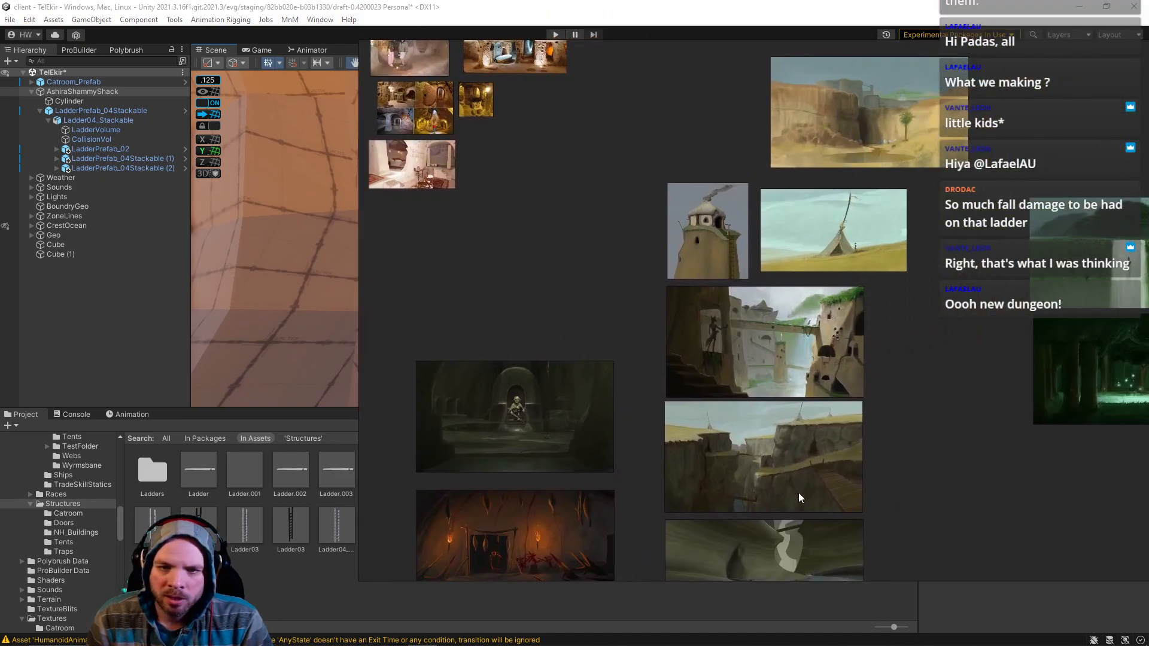
scroll(818, 535, "up", 1)
middle_click_drag(818, 534, 818, 364)
scroll(819, 443, "up", 3)
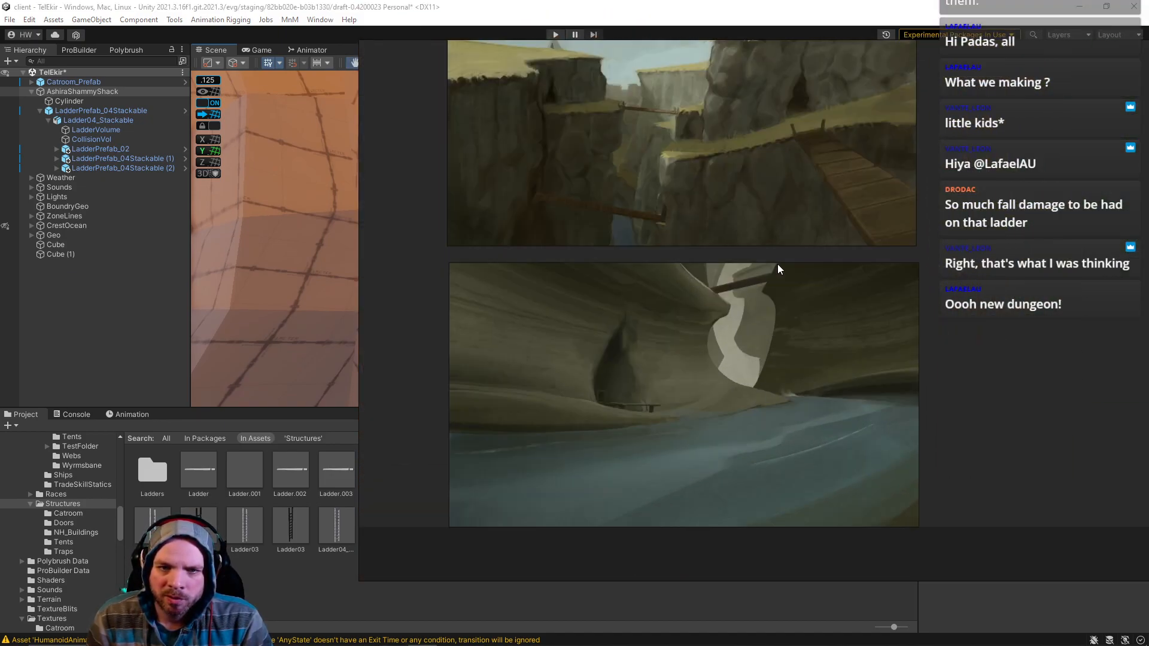
right_click_drag(414, 299, 1148, 335)
right_click_drag(611, 302, 548, 150)
key("alt+Tab")
key("w")
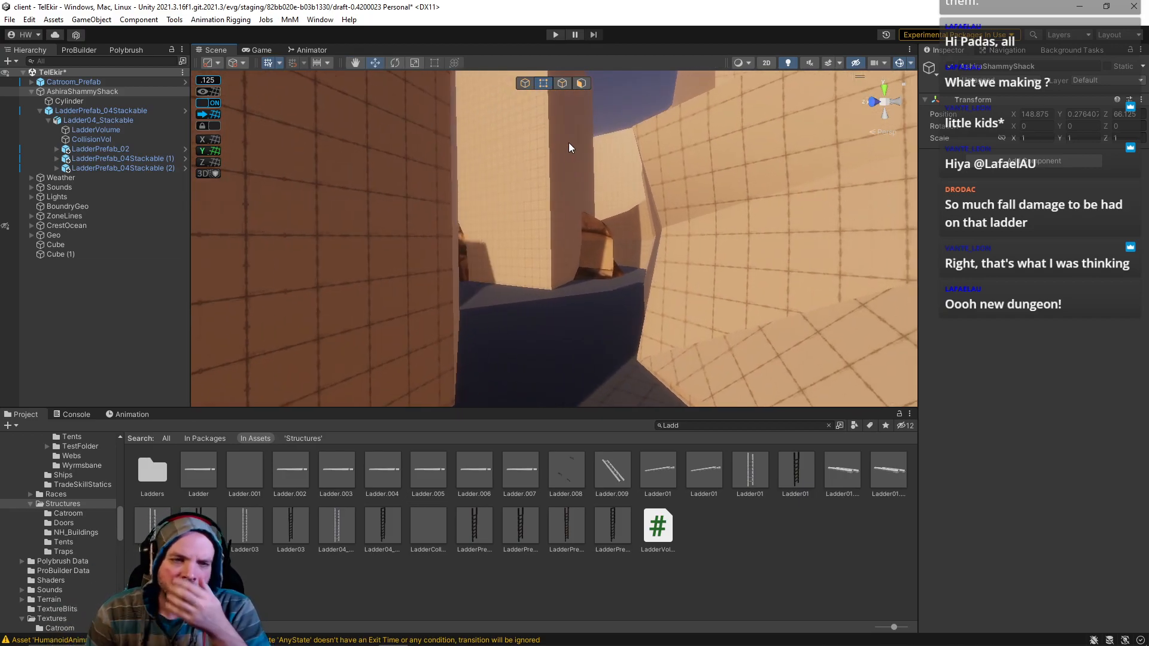
Step: Inspect the tower in the canyon from the approach path, above the rim and along the full ladder down to its foot
right_click_drag(568, 143, 48, 221)
right_click_drag(529, 166, 460, 180)
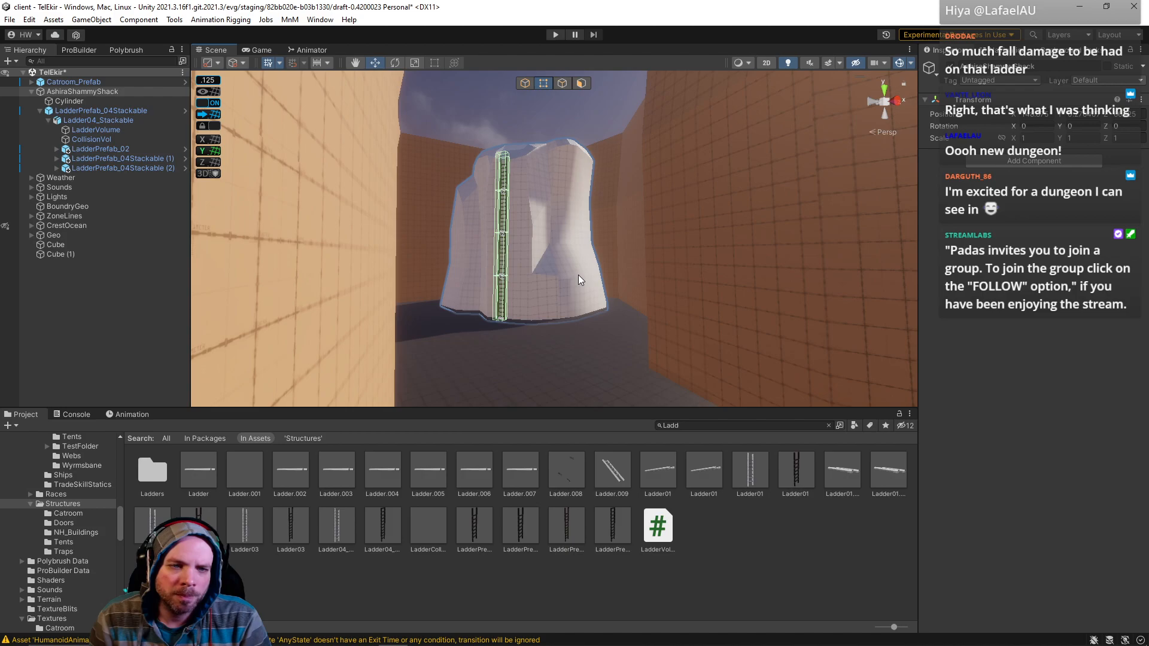
right_click_drag(577, 274, 553, 299)
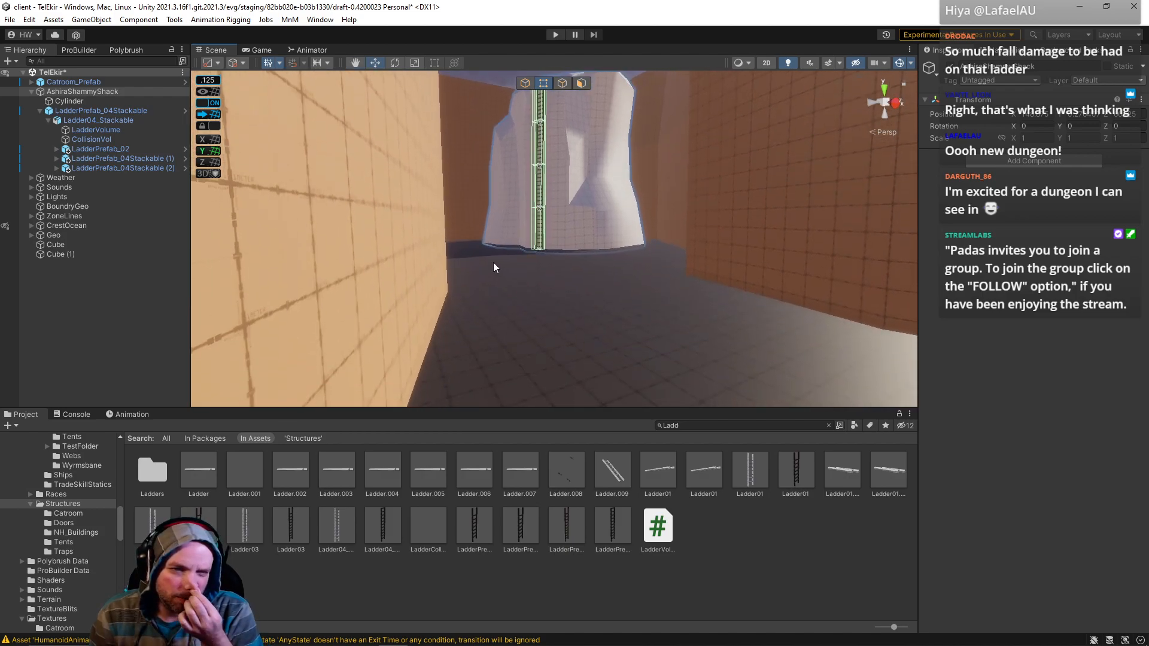
right_click_drag(460, 147, 479, 141)
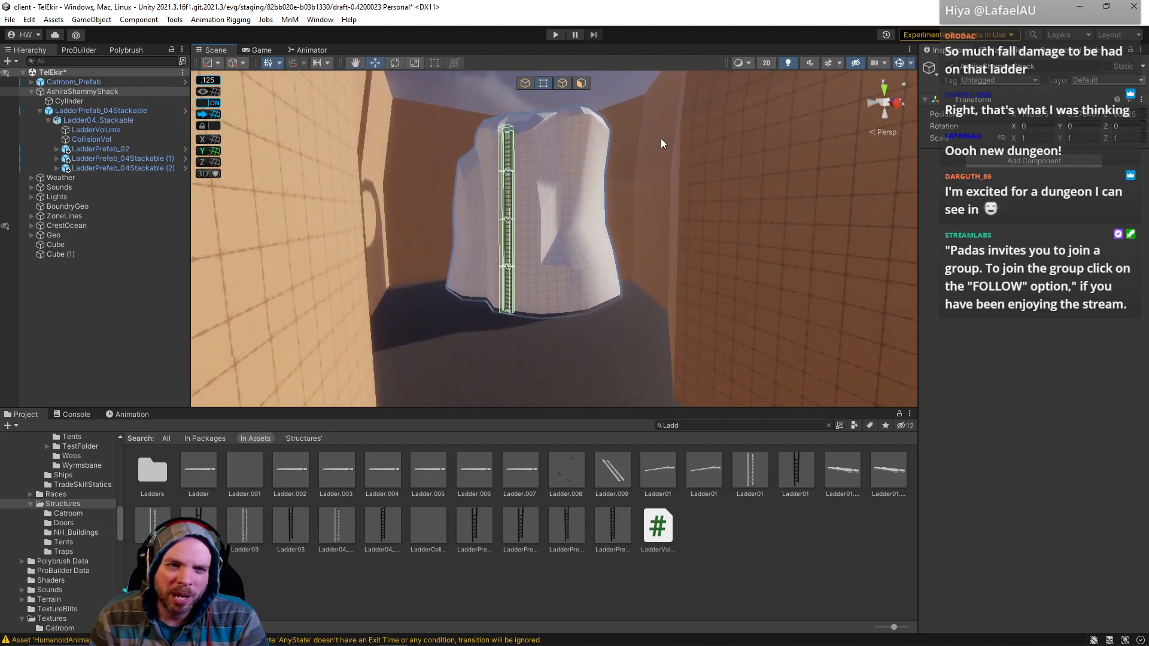
right_click_drag(699, 127, 502, 276)
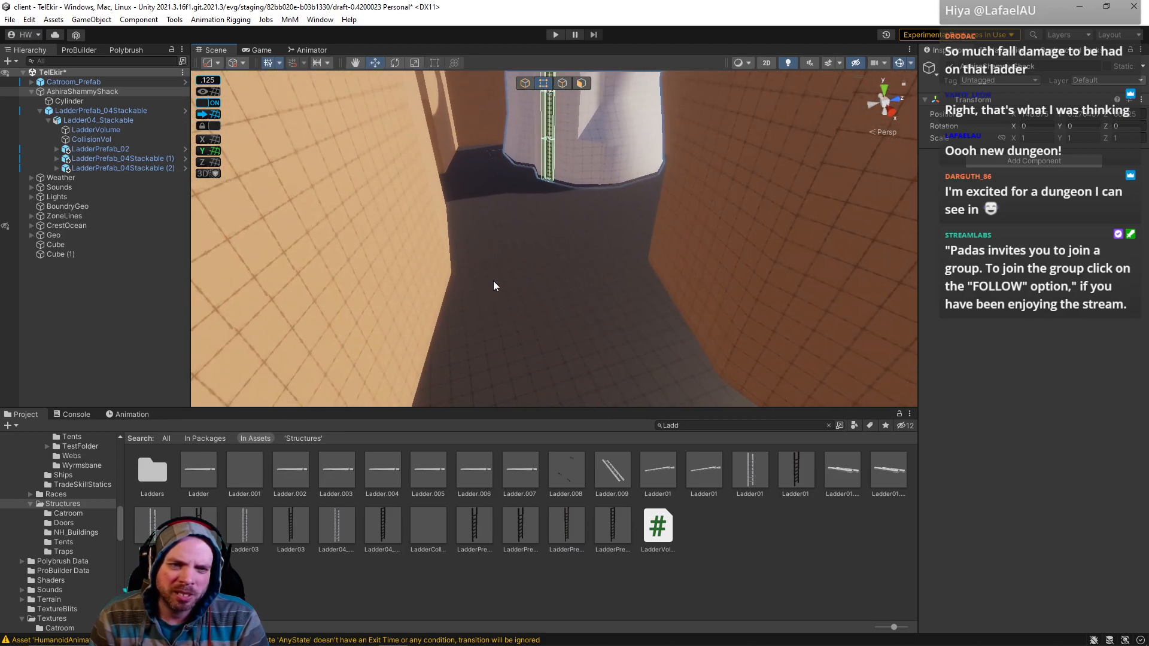
right_click_drag(554, 369, 511, 264)
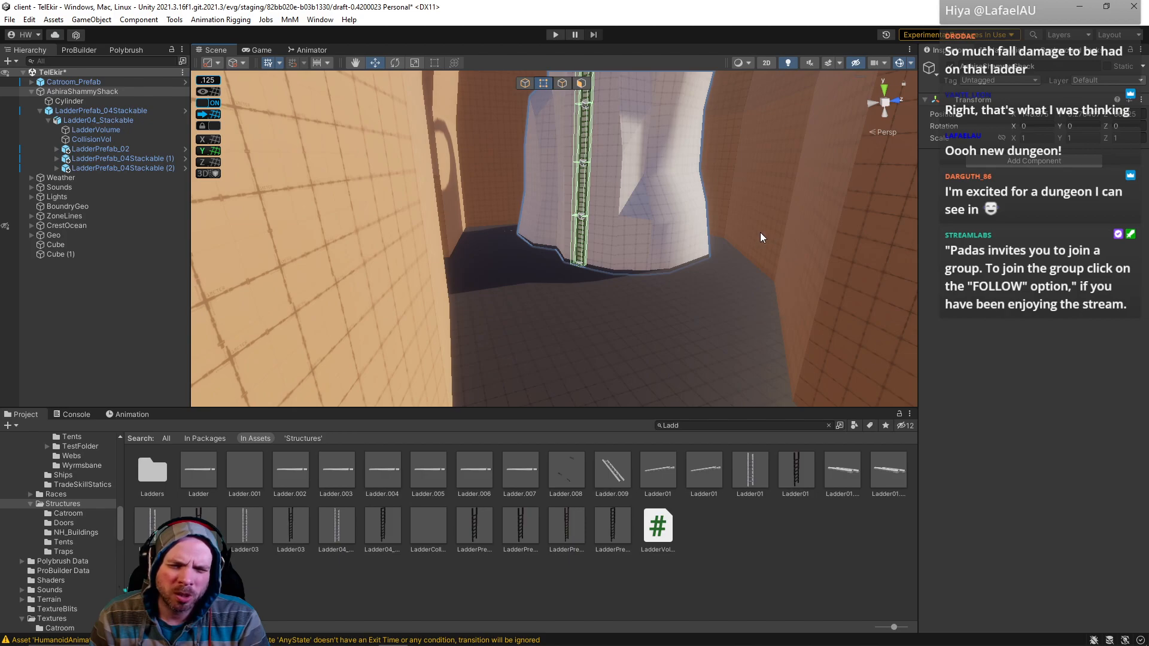
right_click_drag(629, 320, 663, 261)
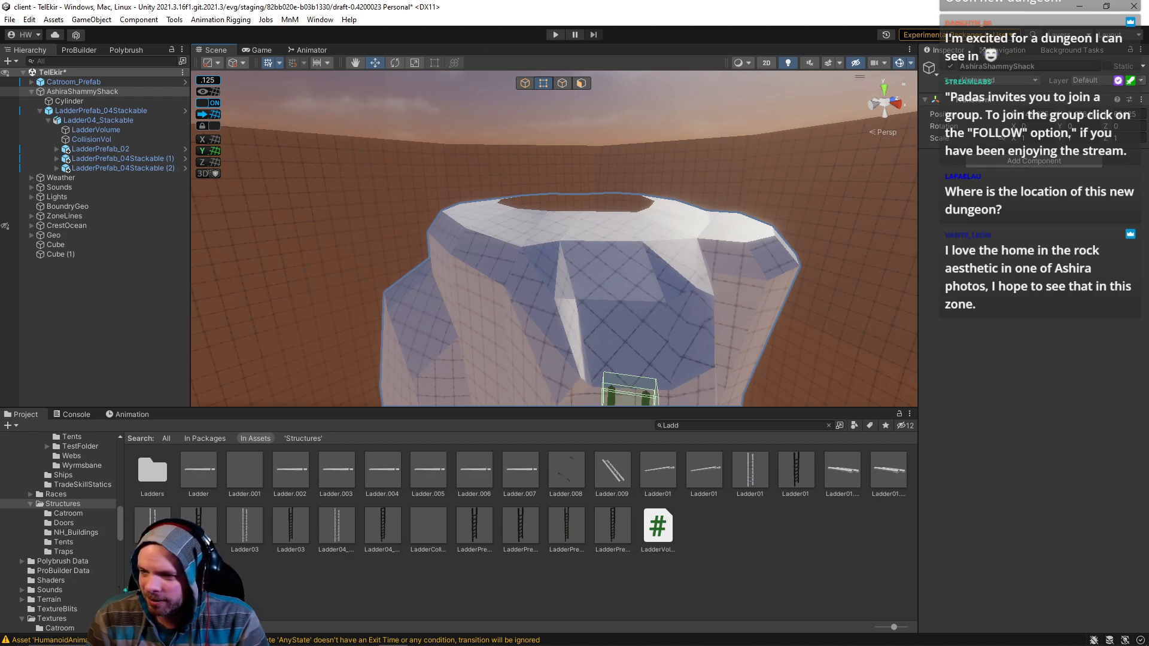
left_click_drag(659, 293, 580, 256, "alt")
right_click_drag(656, 259, 681, 270)
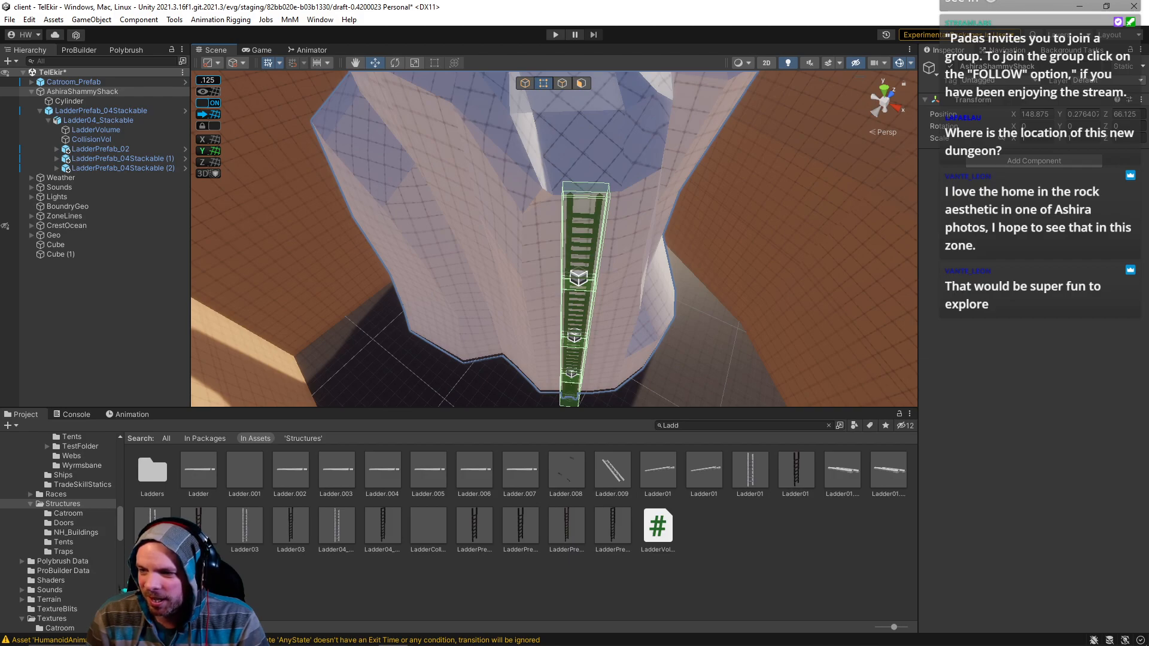
right_click_drag(900, 366, 686, 49)
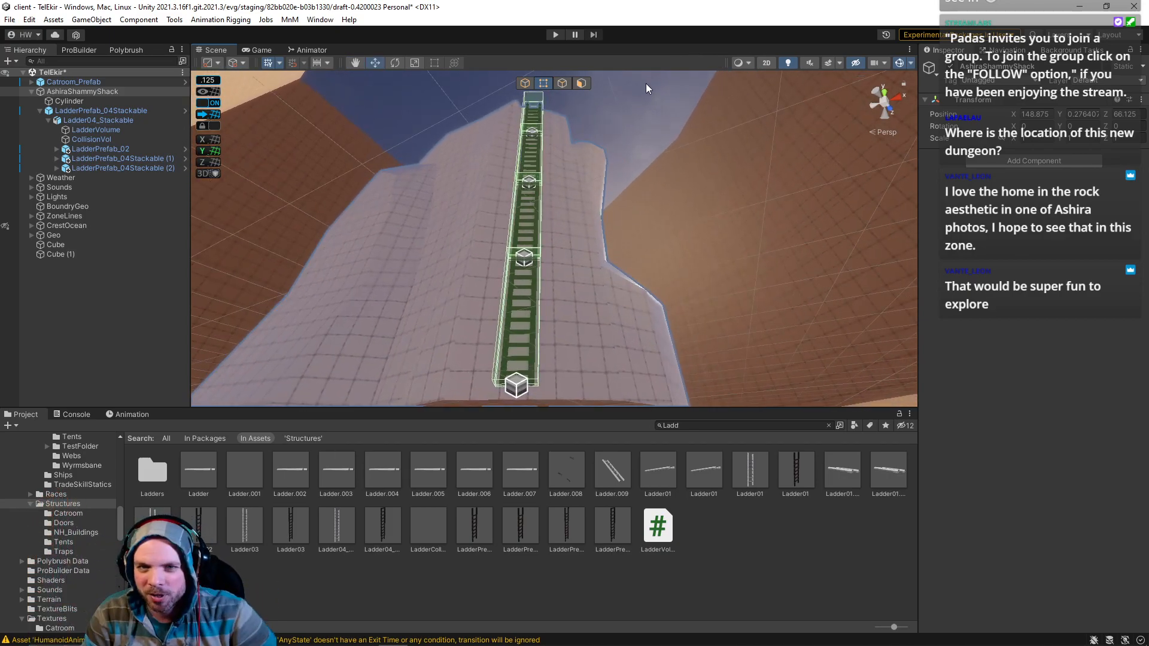
right_click_drag(575, 234, 534, 258)
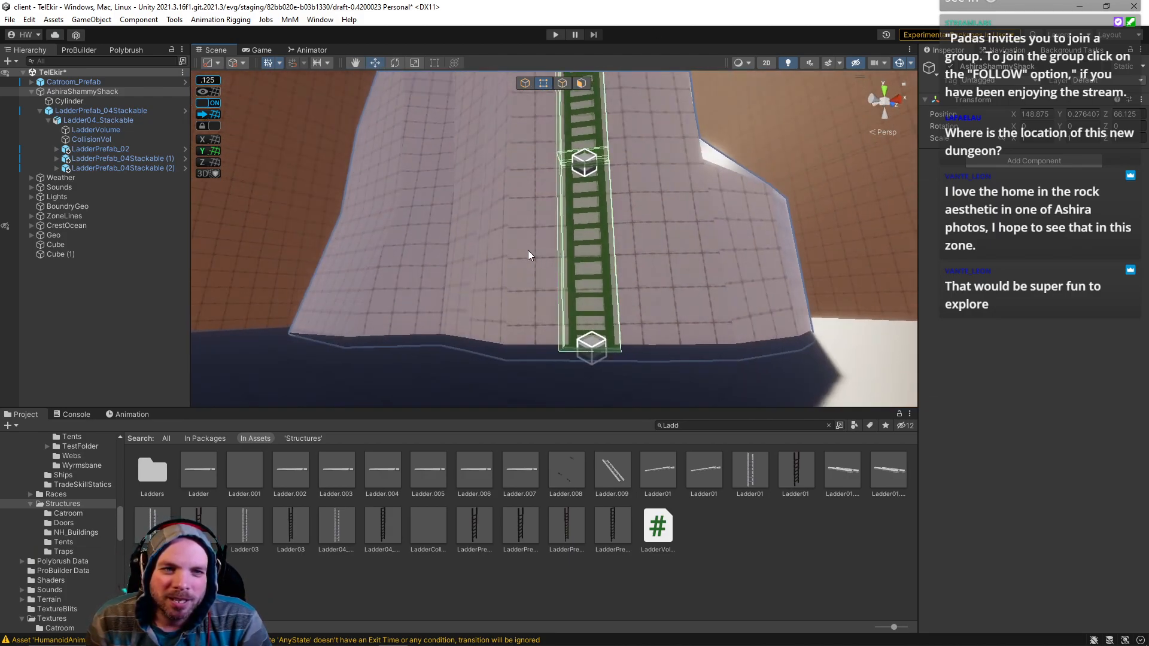
Step: Move the Cylinder's bottom vertices on both sides of the ladder to make the tower's foot more irregular
left_click(532, 256)
right_click_drag(515, 212, 485, 206)
left_click(454, 214, "shift")
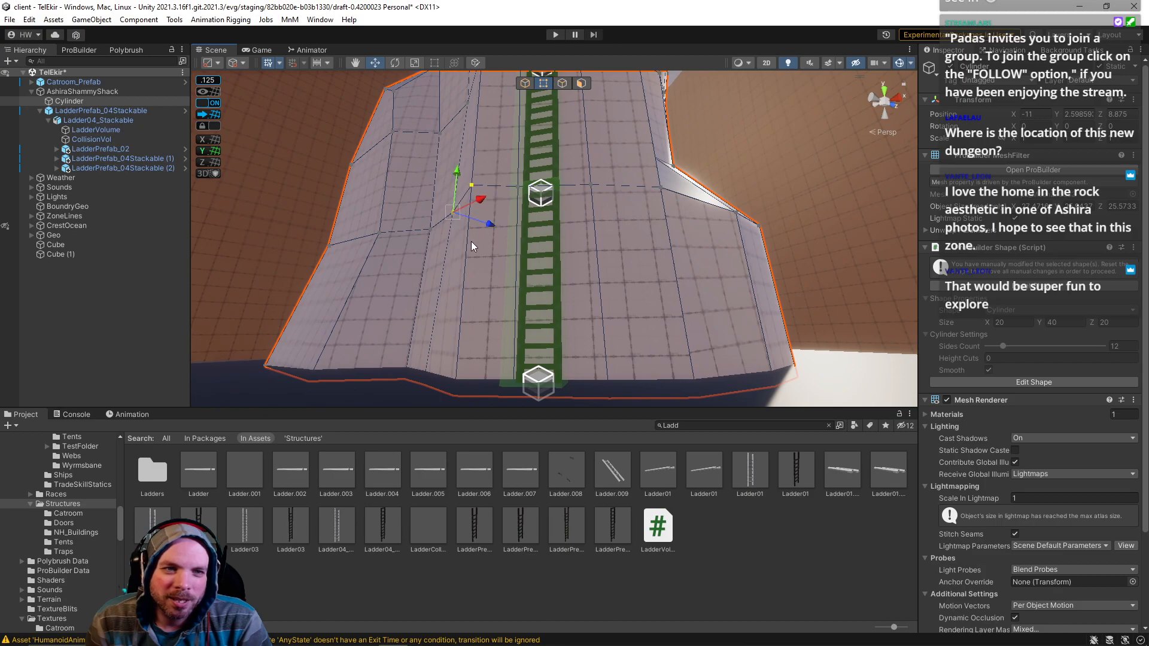
left_click(414, 379)
right_click_drag(394, 377, 389, 350)
left_click(476, 387)
left_click_drag(515, 365, 477, 379)
right_click_drag(531, 333, 535, 313)
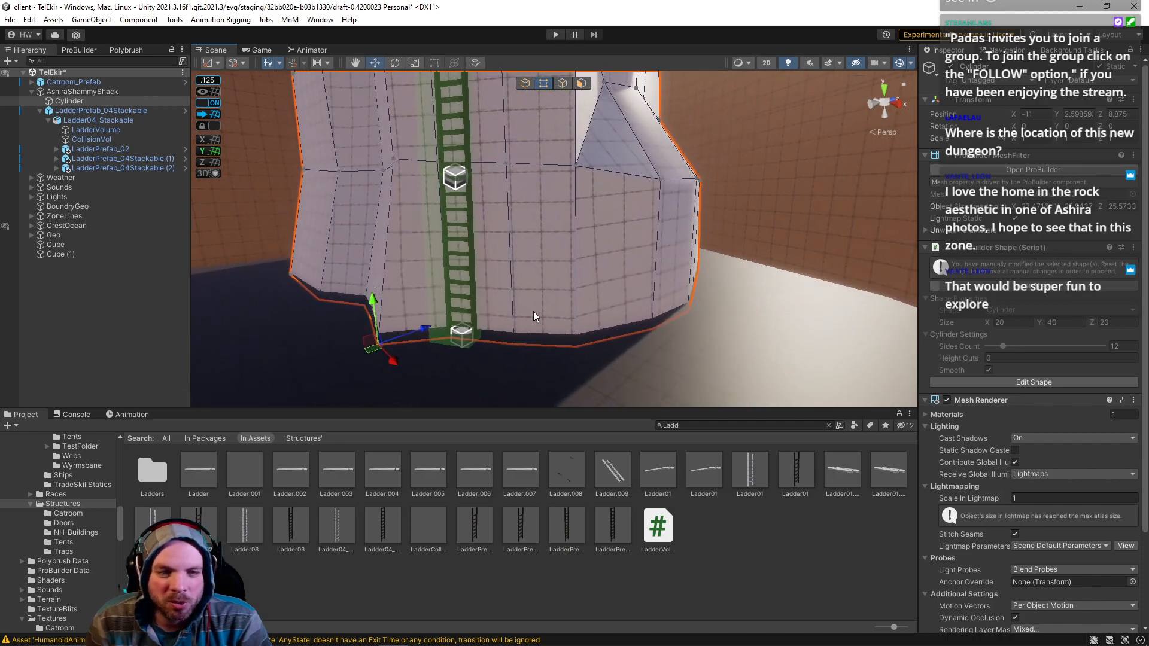
left_click(576, 346)
left_click_drag(612, 365, 658, 387)
right_click_drag(659, 387, 638, 295)
Step: Select two neighbouring vertices on the tower's side wall and shift them sideways to reshape its faces
left_click(535, 366)
left_click(599, 205)
right_click_drag(697, 230, 585, 207)
left_click(645, 198)
left_click(715, 341)
left_click(538, 200)
left_click(599, 202, "shift")
left_click_drag(624, 198, 583, 201)
right_click_drag(582, 201, 634, 185)
Step: Move an edge partway up the tower's side wall and a bottom edge below it to roughen the wall's contour
left_click(562, 84)
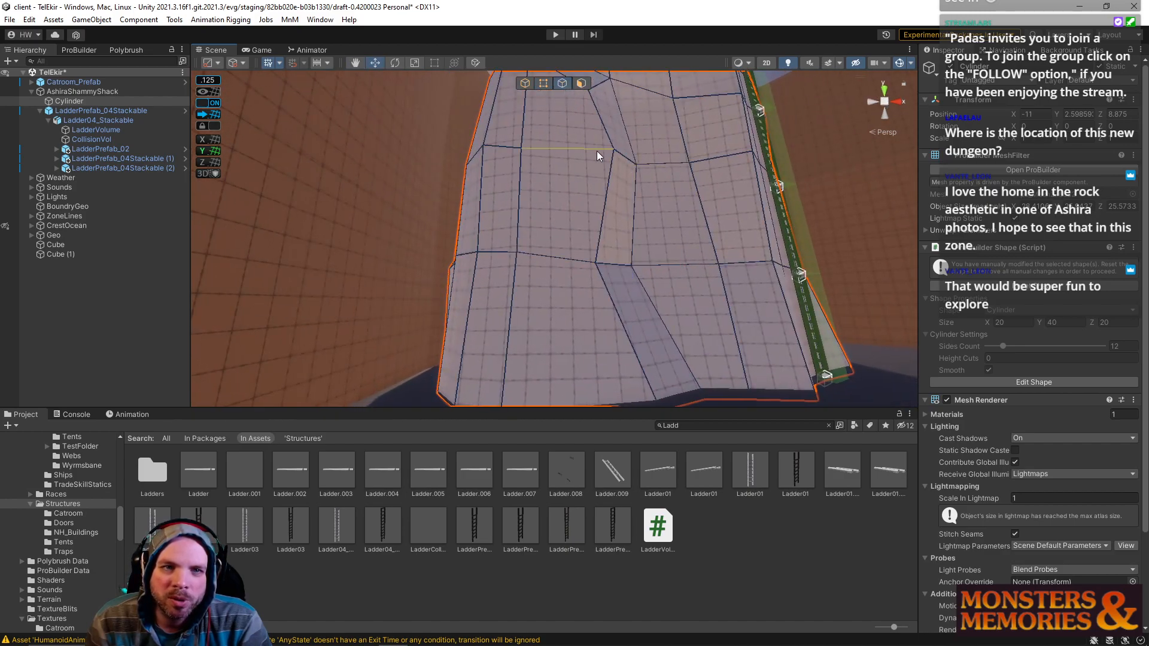
left_click_drag(662, 160, 648, 155)
right_click_drag(648, 155, 636, 232)
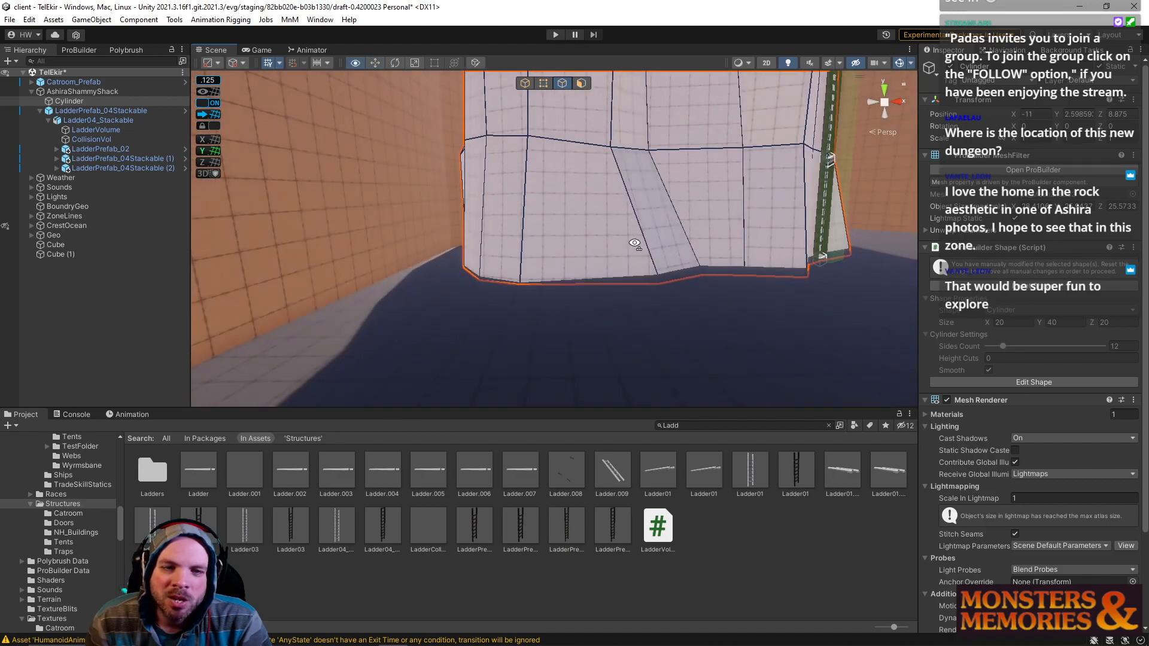
left_click(669, 282)
left_click_drag(727, 277, 706, 291)
right_click_drag(619, 147, 684, 258)
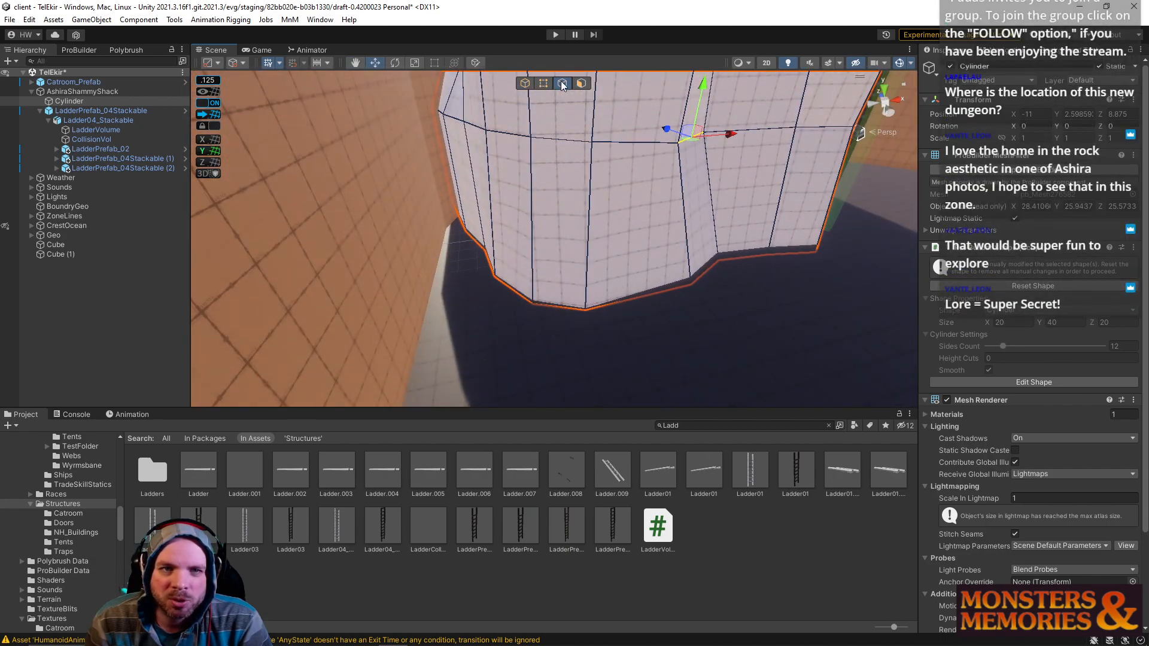
Step: Check individual vertices on the lower side wall, then inspect the tower's upper rim with the Cylinder selected as a whole object
left_click(546, 84)
left_click(576, 154)
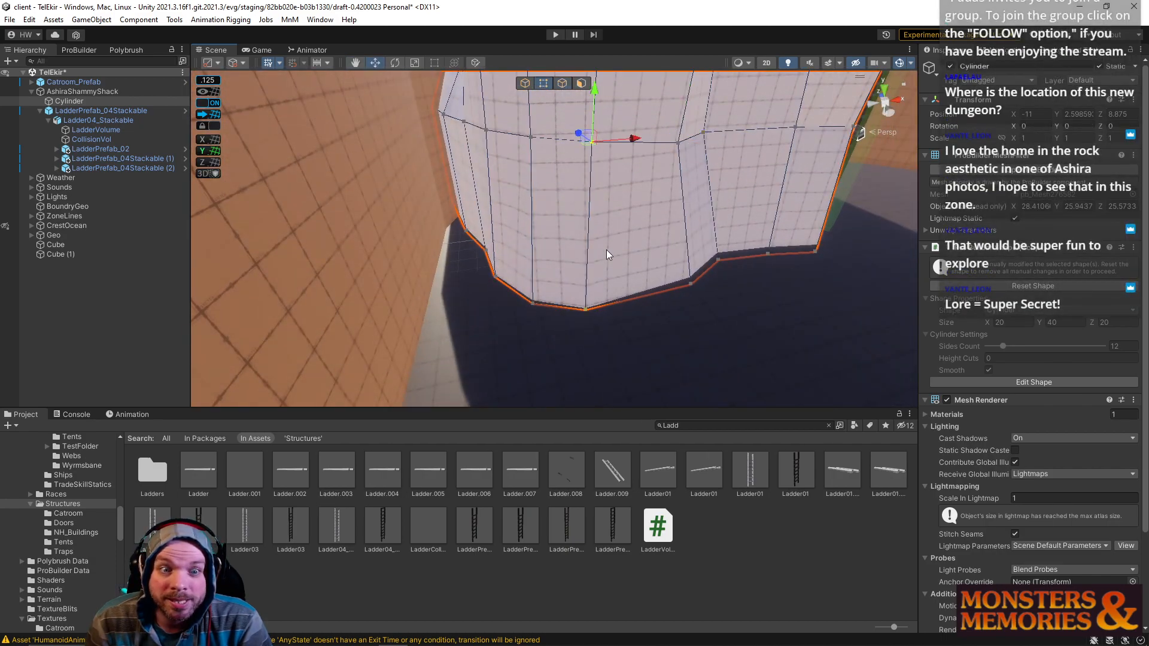
left_click(586, 308)
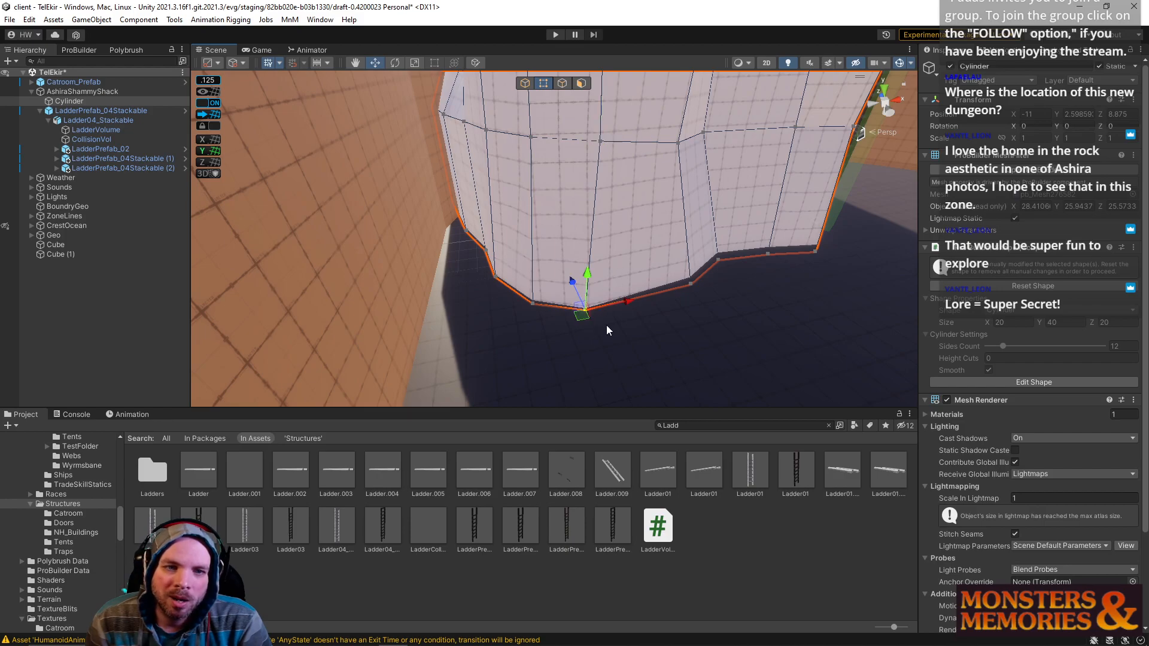
right_click_drag(634, 307, 536, 191)
left_click(491, 111)
right_click_drag(541, 298, 531, 259)
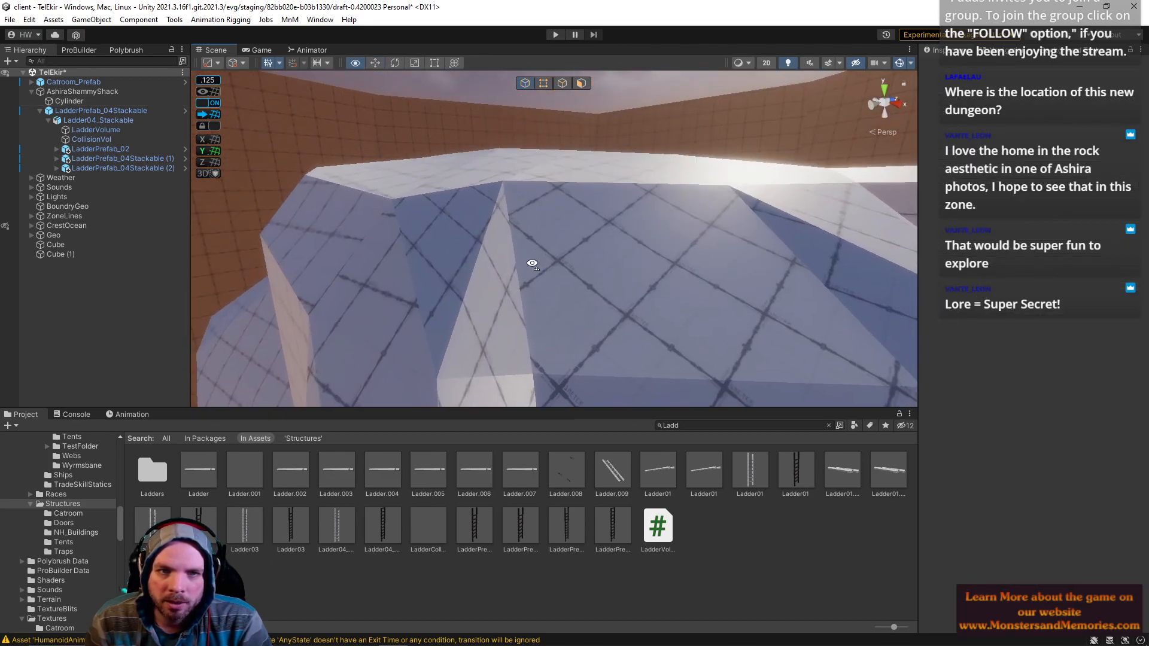
left_click(638, 249)
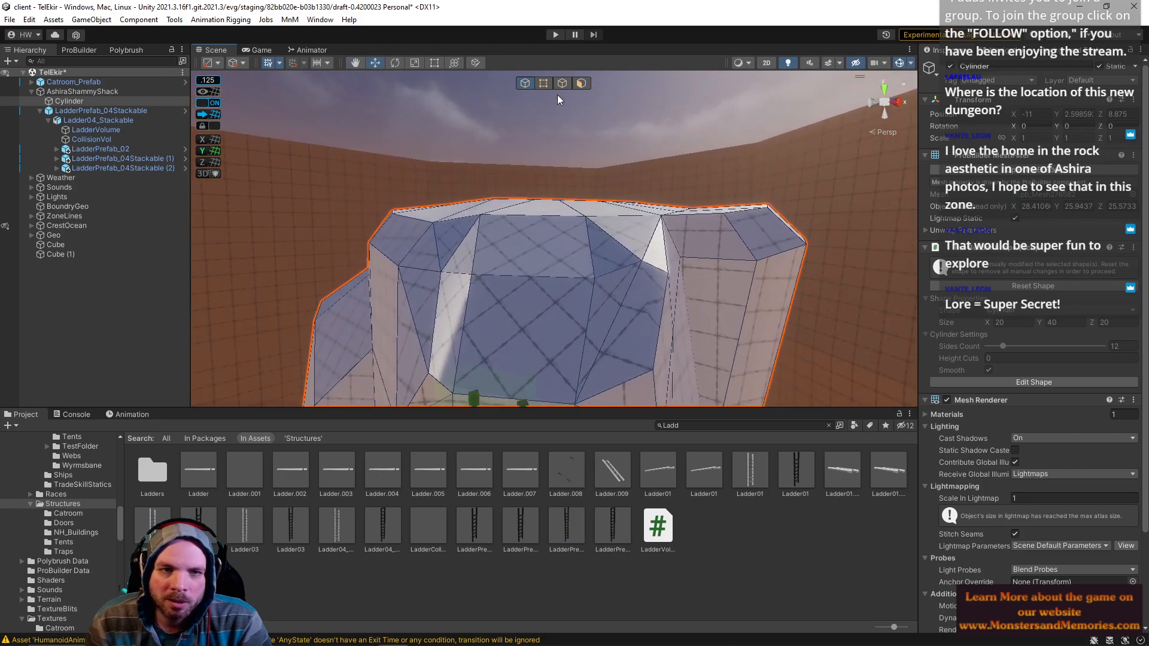
Step: Adjust the height and sideways position of the vertices on the rock cylinder's upper edge above the ladder
left_click_drag(584, 170, 582, 189)
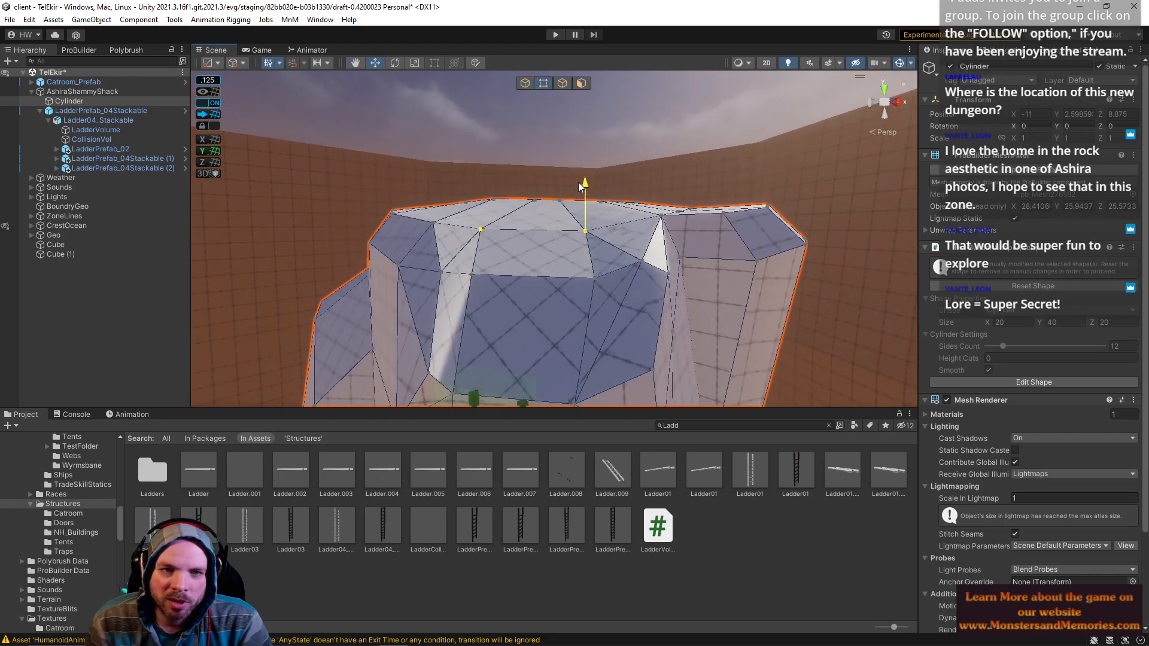
right_click_drag(476, 285, 651, 186)
left_click_drag(680, 189, 674, 188)
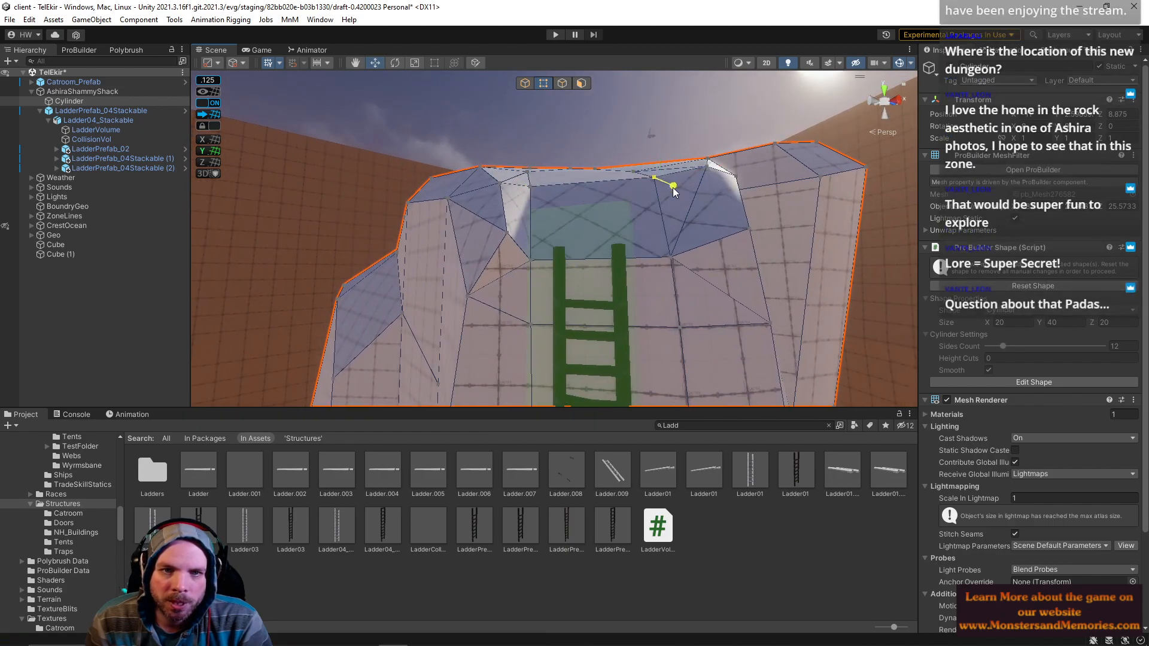
left_click_drag(652, 140, 652, 149)
Step: Collapse two neighbouring vertices on the inner rim of the rock's top opening into one
left_click(532, 184)
middle_click_drag(534, 191, 536, 129)
left_click(622, 122)
right_click_drag(646, 127, 657, 260)
left_click(577, 221)
left_click_drag(657, 260, 630, 294)
right_click_drag(630, 293, 620, 323)
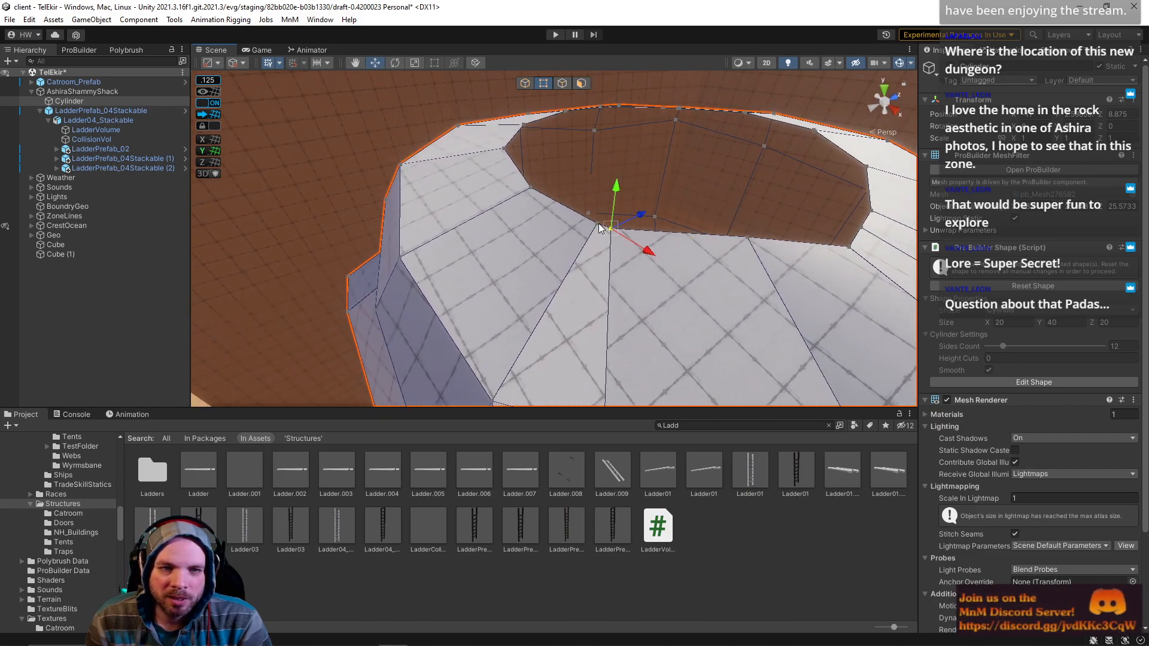
left_click(598, 224, "shift")
key("alt+c")
Step: Collapse the next pair of vertices along the straight front side of the opening's rim
left_click(752, 239)
right_click_drag(752, 239, 801, 244)
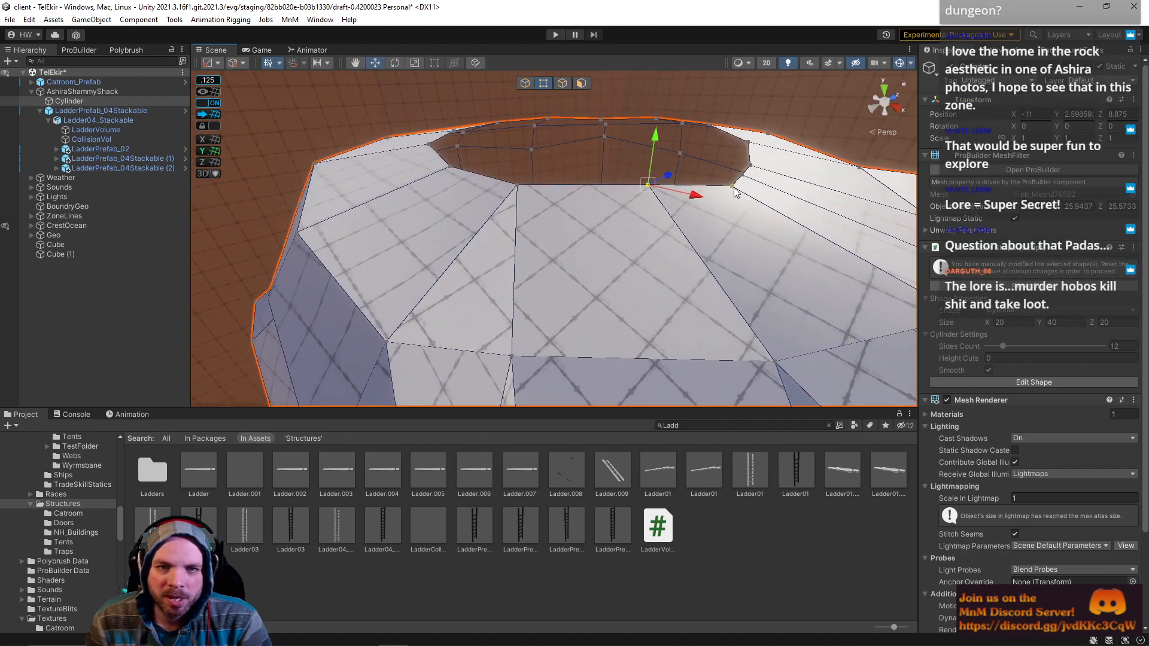
left_click(733, 187, "shift")
key("alt+c")
Step: Lower the selected vertices along the rock's top front edge slightly on the Y axis
left_click_drag(710, 181, 749, 214)
right_click_drag(749, 214, 725, 141)
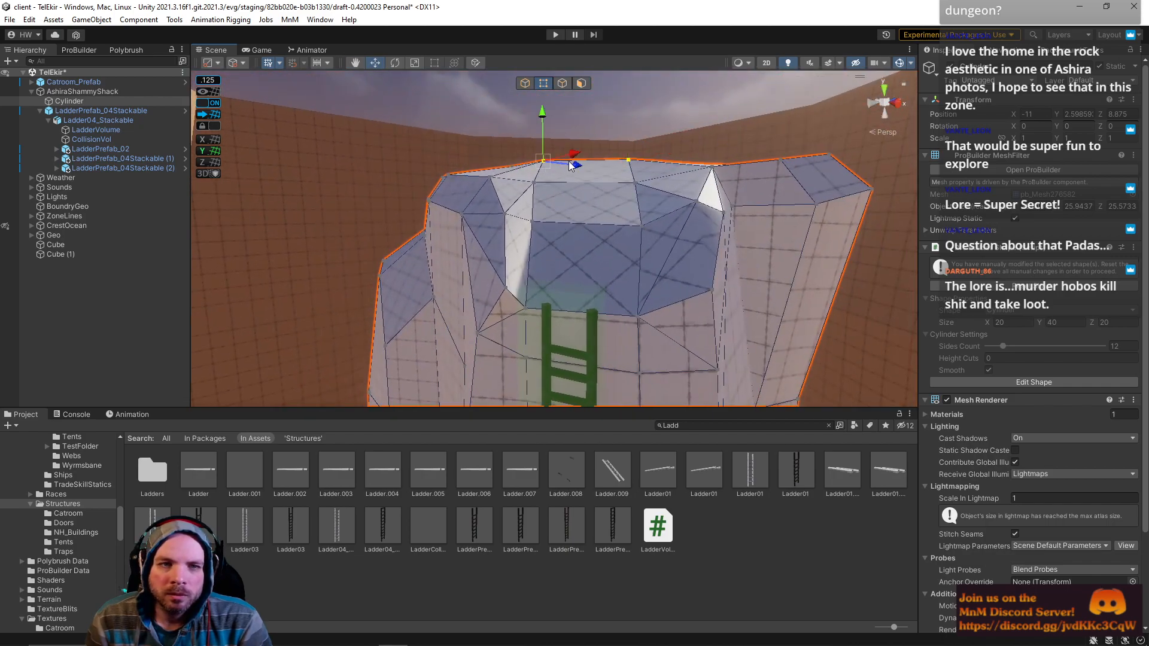
left_click_drag(543, 119, 542, 125)
left_click(531, 121)
key("s")
right_click_drag(530, 121, 628, 155)
key("w")
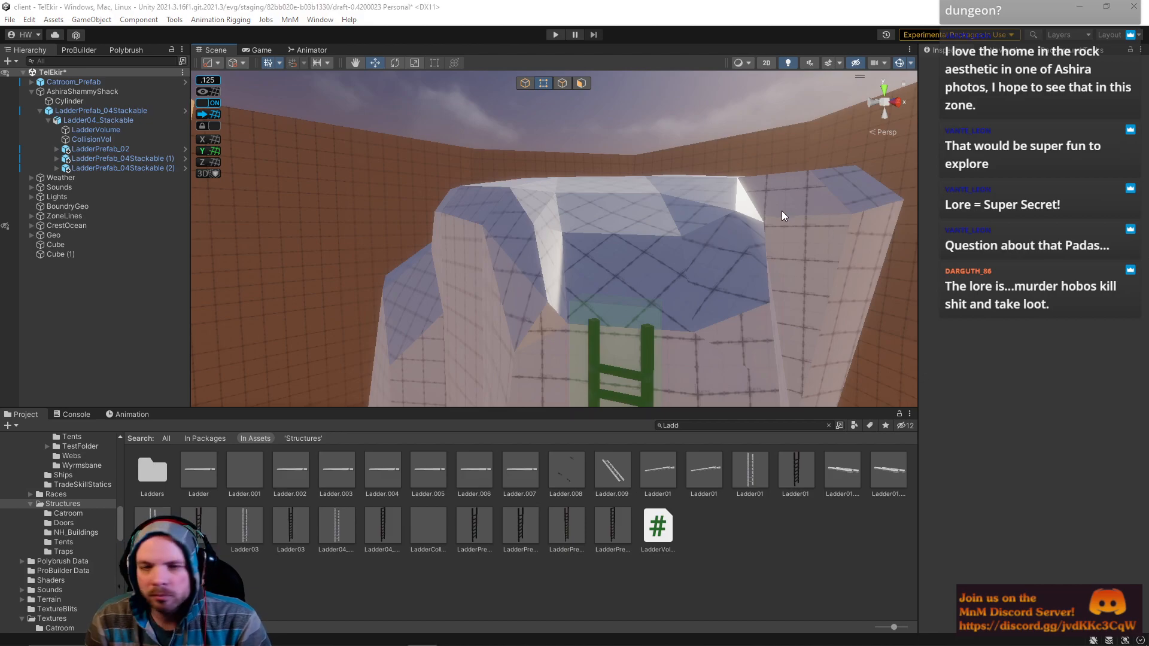
Step: Shift the upper edge vertices above the ladder along the X axis to align the faces beside it
scroll(623, 232, "up", 3)
left_click(569, 194)
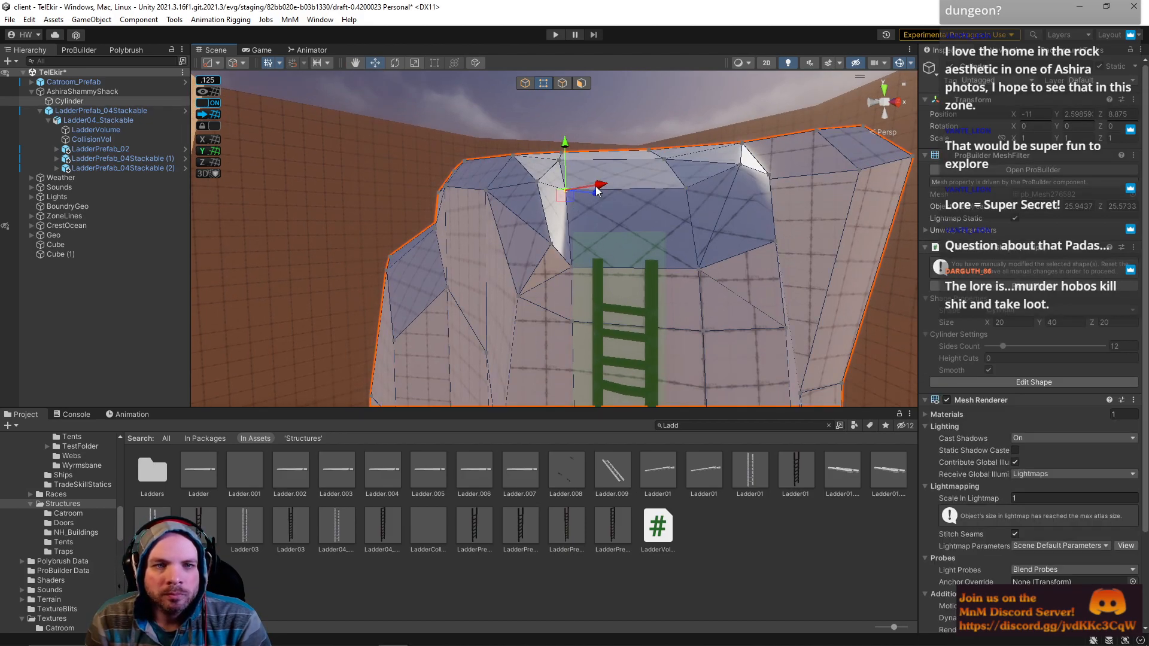
left_click_drag(596, 190, 603, 189)
left_click_drag(720, 189, 685, 191)
left_click_drag(606, 190, 608, 189)
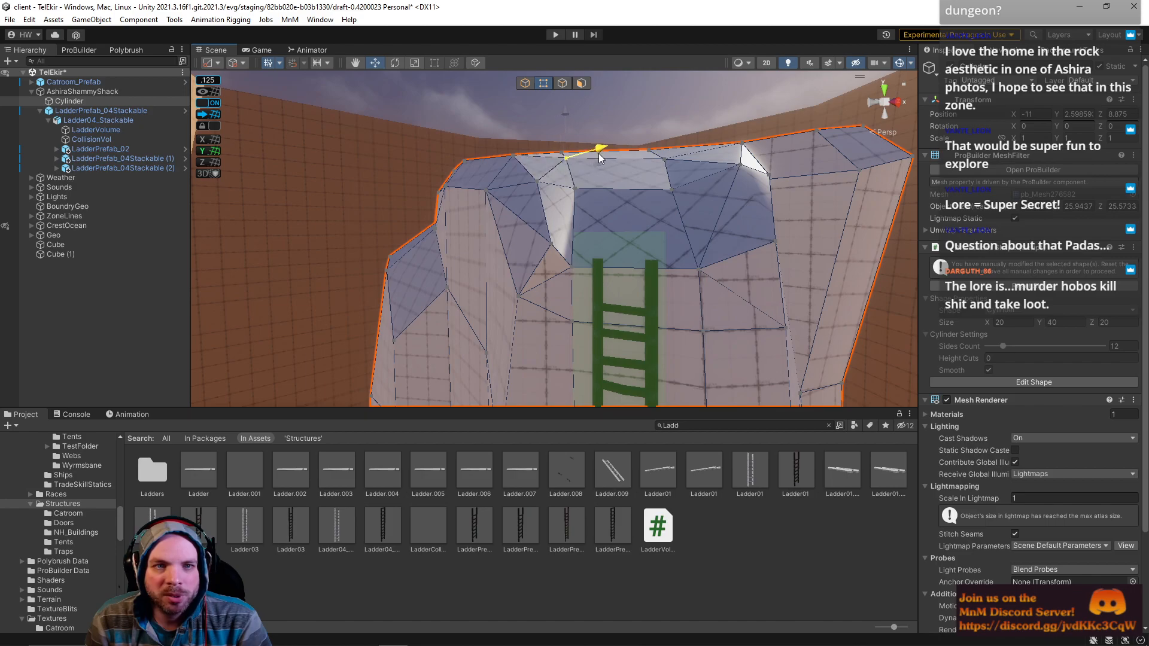
left_click_drag(709, 155, 558, 156)
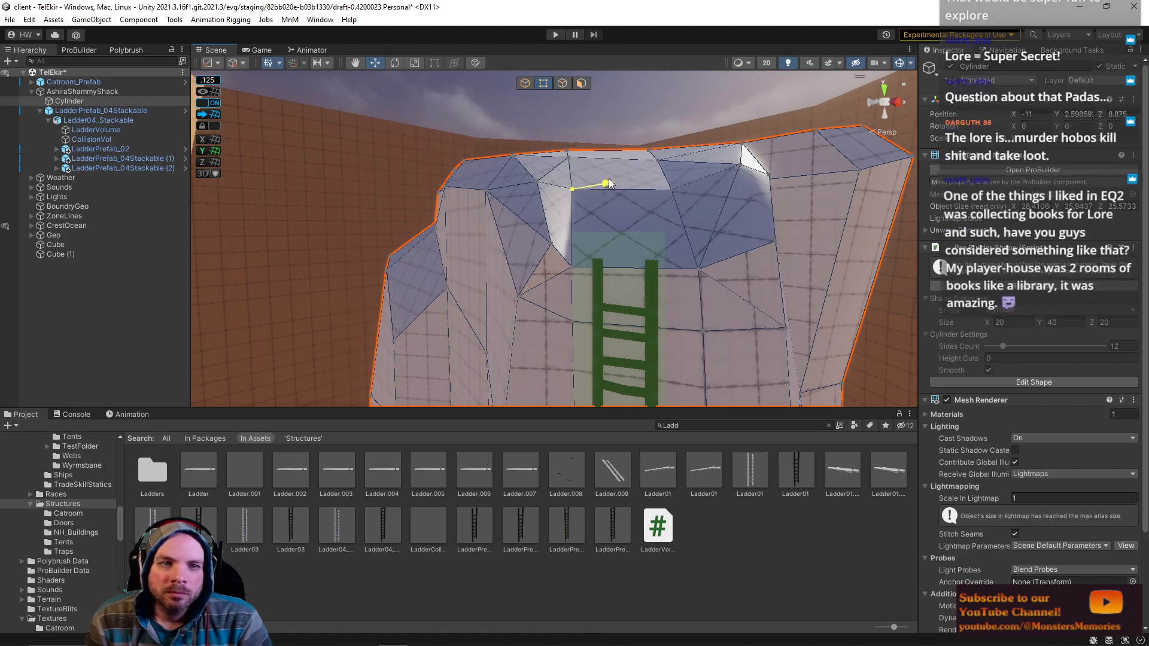
Step: Move the two vertices on the rock wall behind the ladder along the Z axis toward the ladder
left_click_drag(659, 181, 497, 252, "alt")
left_click(487, 201)
mouse_move(496, 201)
left_mouse_down("alt")
mouse_move(528, 193)
mouse_move(517, 200)
left_mouse_up("alt")
left_click(610, 320)
left_click_drag(608, 319, 602, 398, "alt")
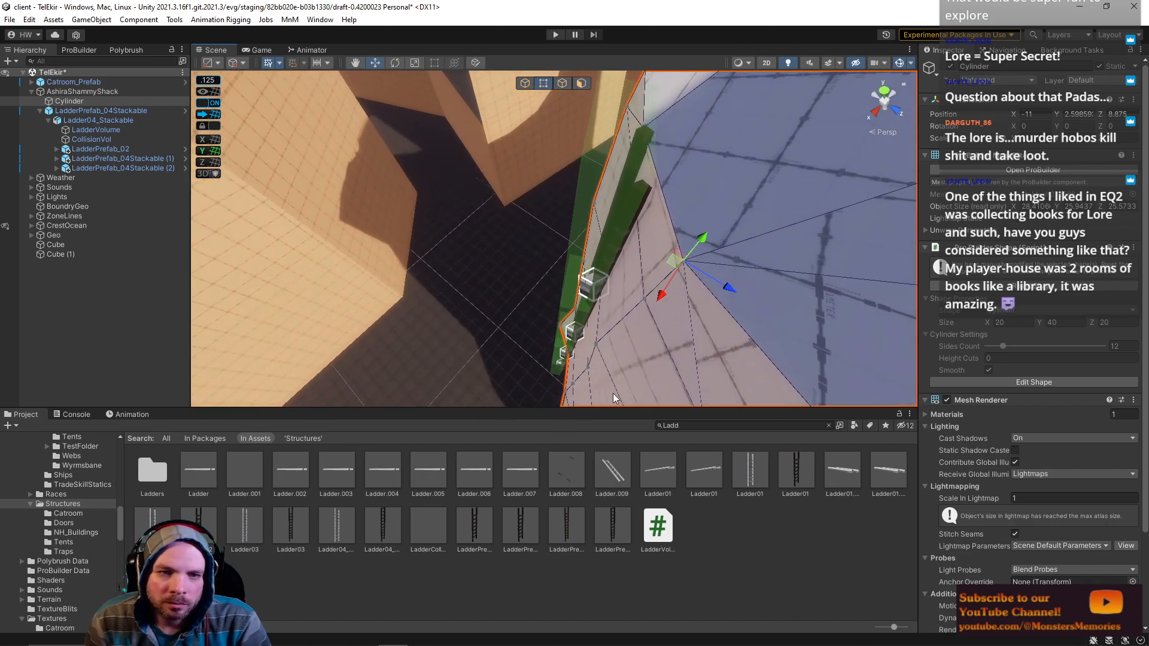
left_click_drag(687, 326, 534, 156)
left_click(535, 155)
right_click_drag(534, 155, 640, 266)
key("w")
left_click(638, 312)
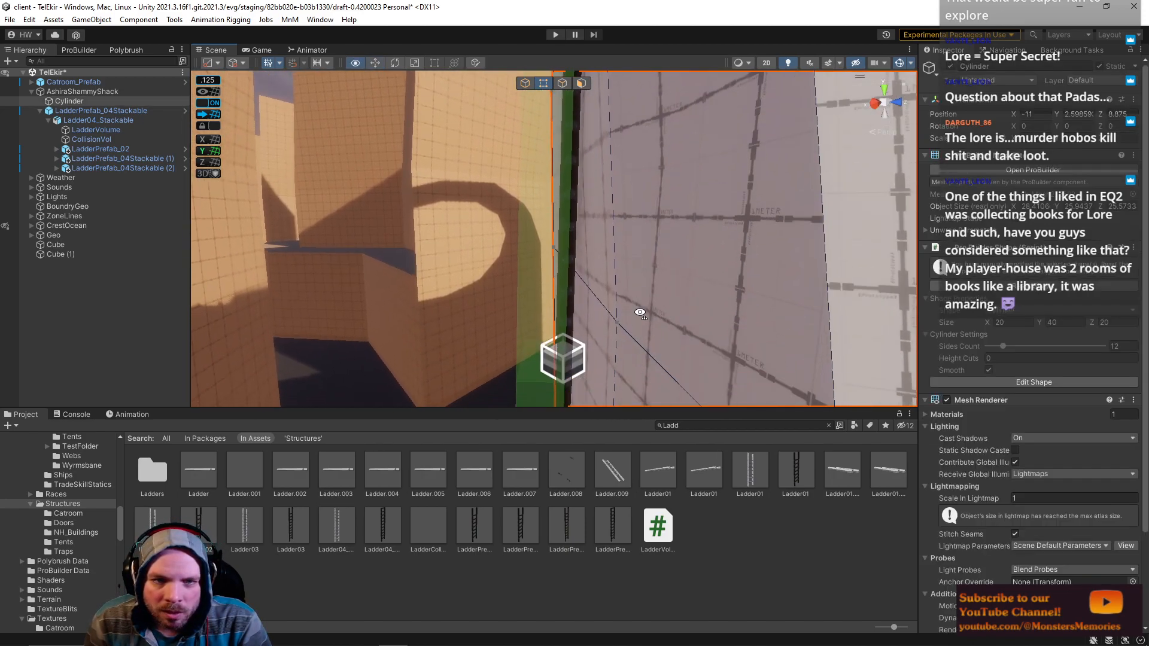
right_click_drag(638, 312, 633, 303)
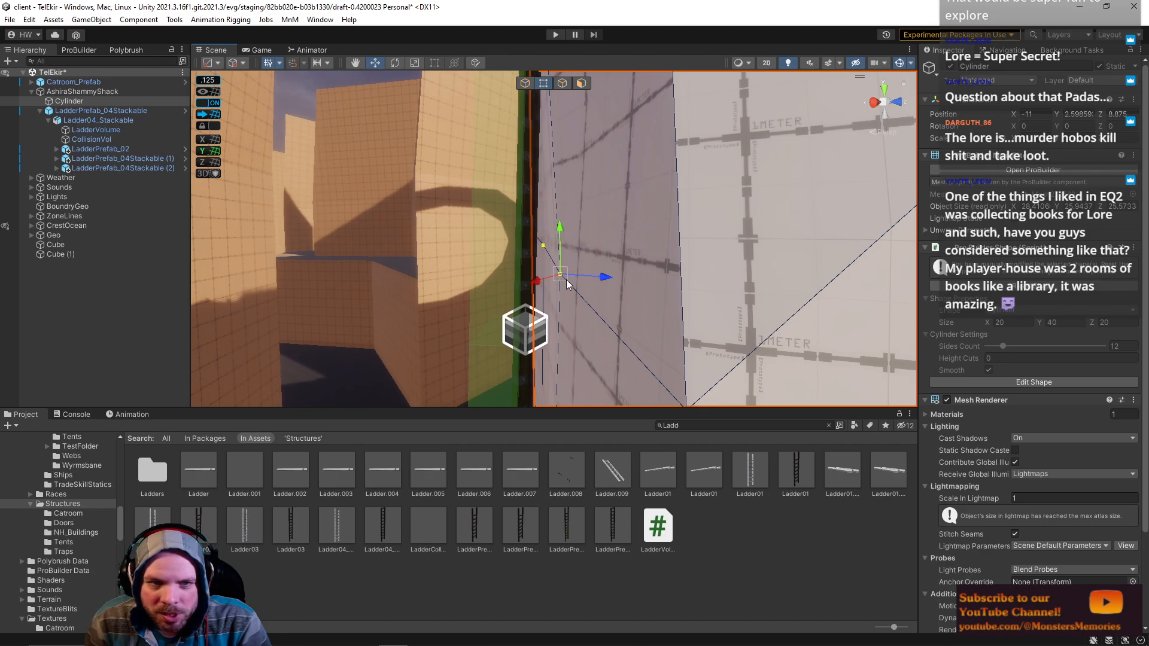
left_click_drag(600, 279, 580, 273)
Step: Reposition the rock's base vertex beside the foot of the ladder
right_click_drag(580, 273, 928, 328)
left_click(558, 278)
left_click(567, 256)
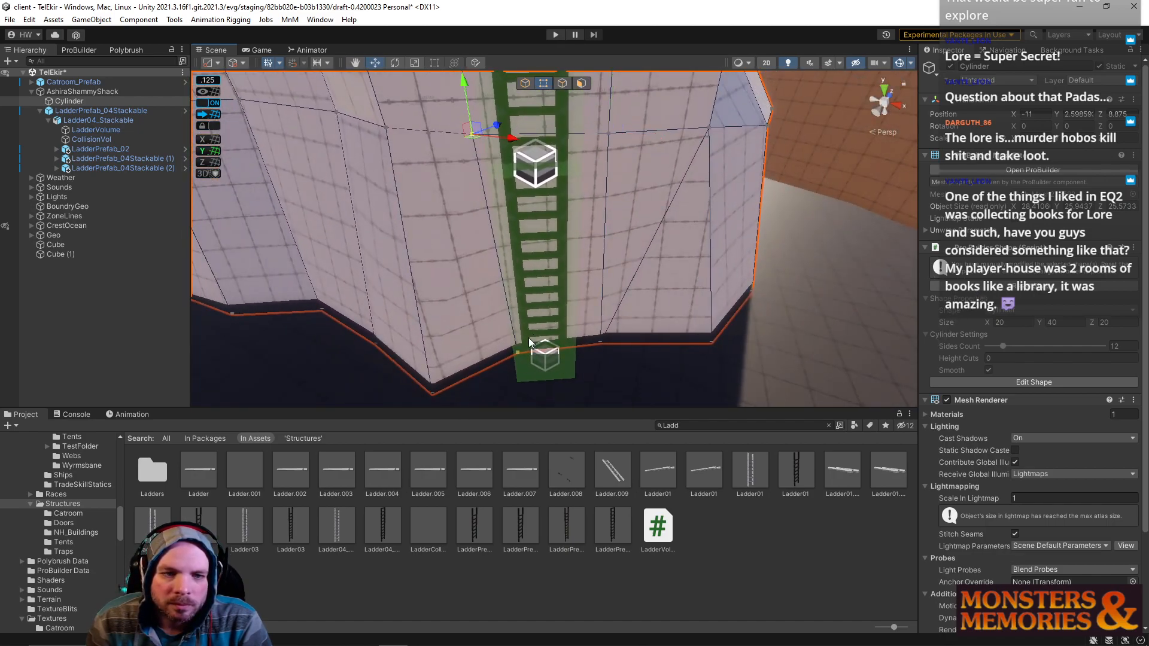
left_click_drag(533, 325, 522, 343)
left_click_drag(551, 390, 541, 387)
Step: Save the TelEkir scene and open the recent Zone scene
right_click_drag(541, 386, 545, 165)
left_click(9, 19)
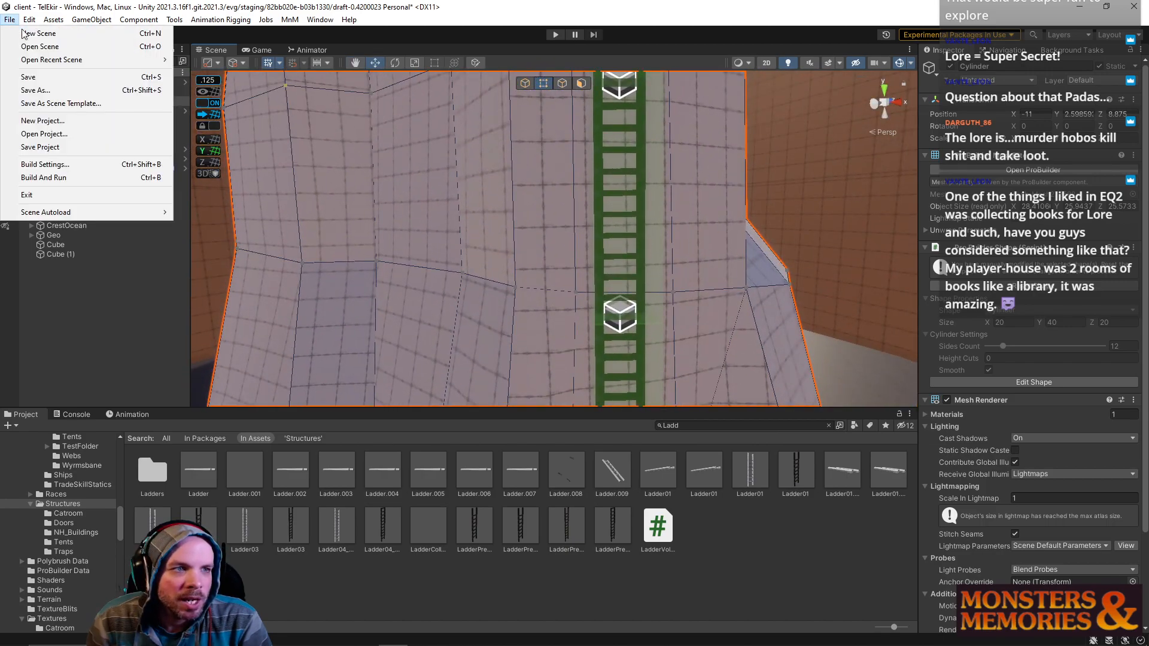
left_click(36, 74)
scroll(626, 233, "down", 5)
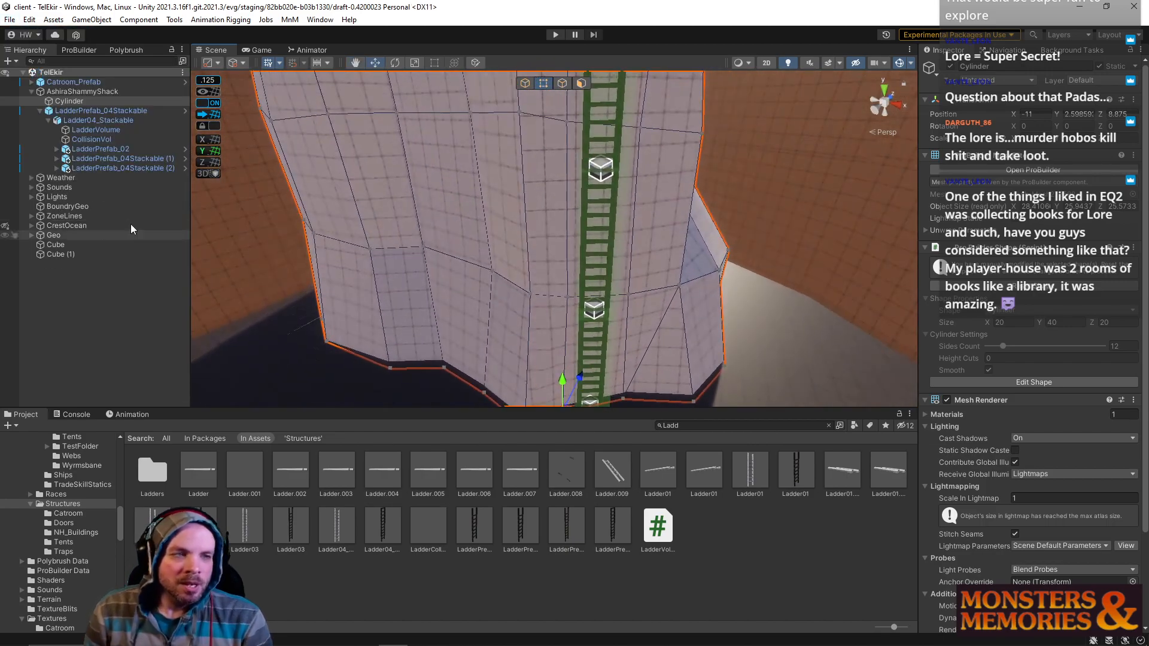
left_click(12, 19)
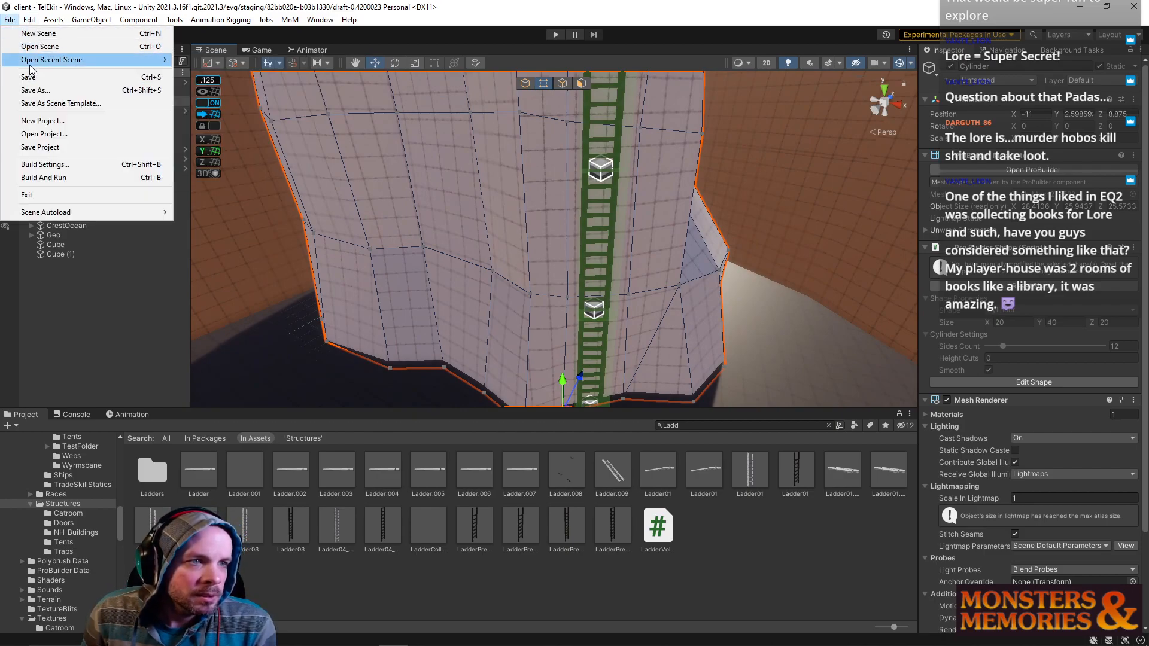
mouse_move(67, 59)
left_click(238, 76)
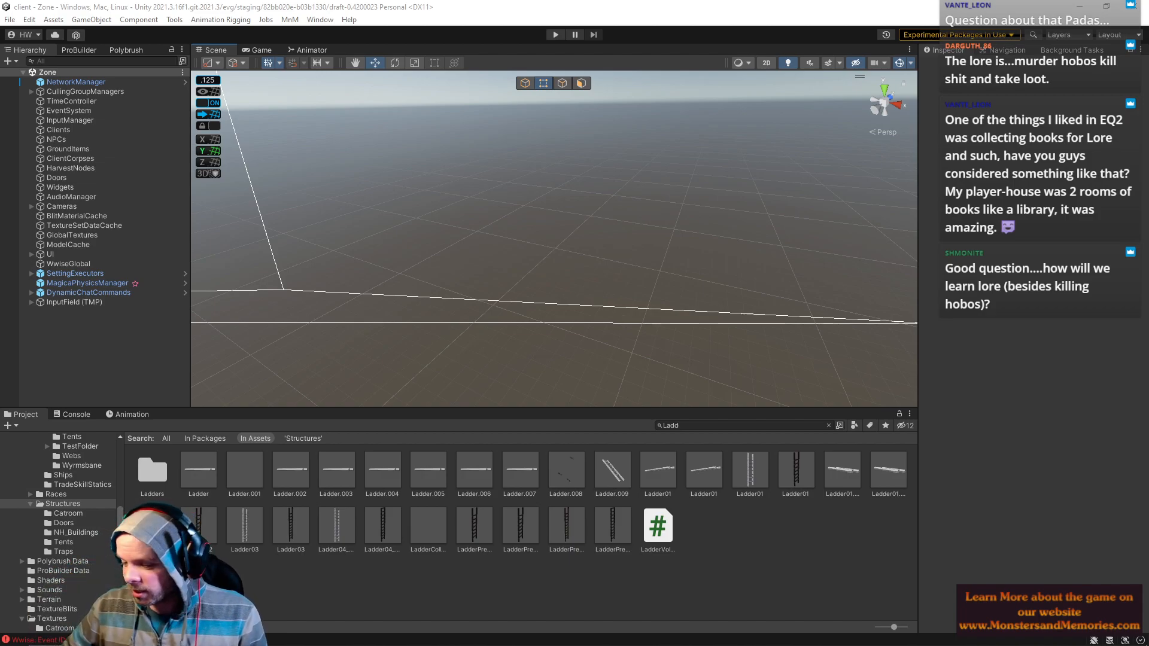
Step: Run the game in play mode, log in with the prefilled account and connect to the Development Server
right_click_drag(728, 319, 512, 237)
left_click(556, 37)
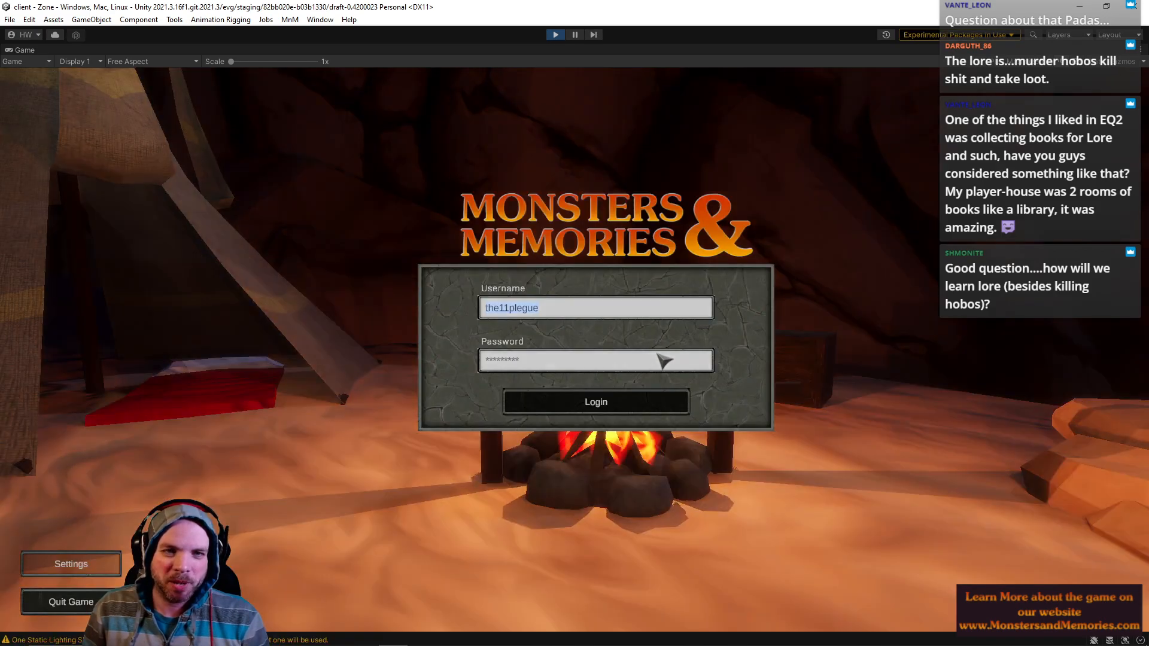
left_click(613, 405)
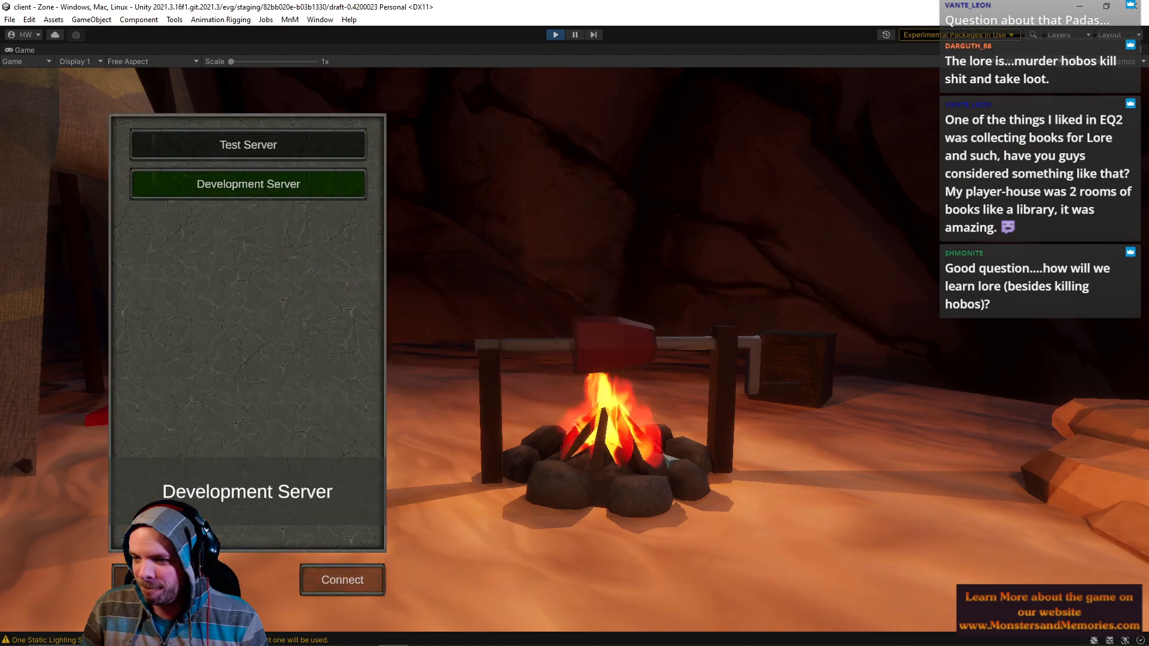
left_click(327, 582)
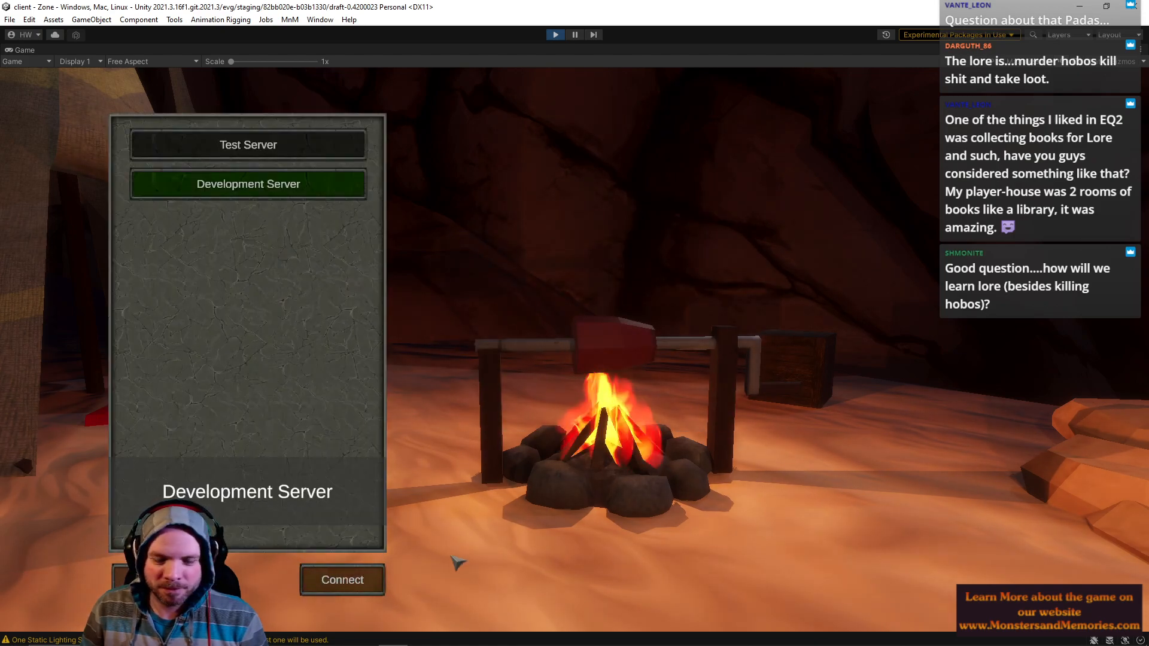
left_click(358, 591)
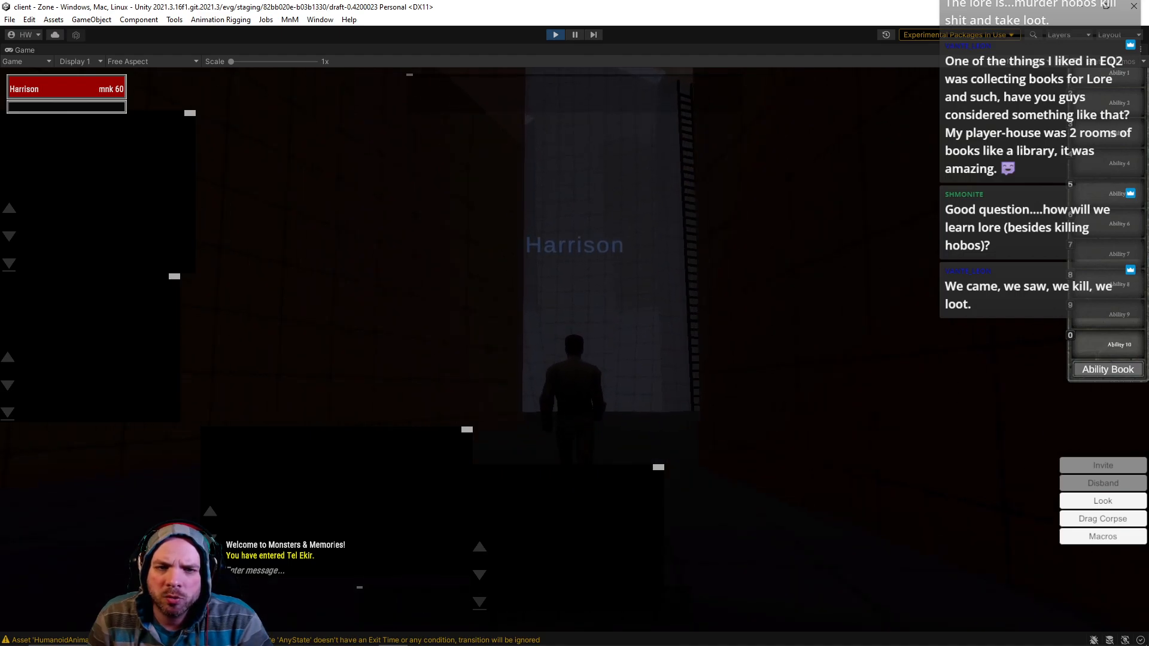
Step: Walk the character to the rock and climb the ladder to its top
key("w")
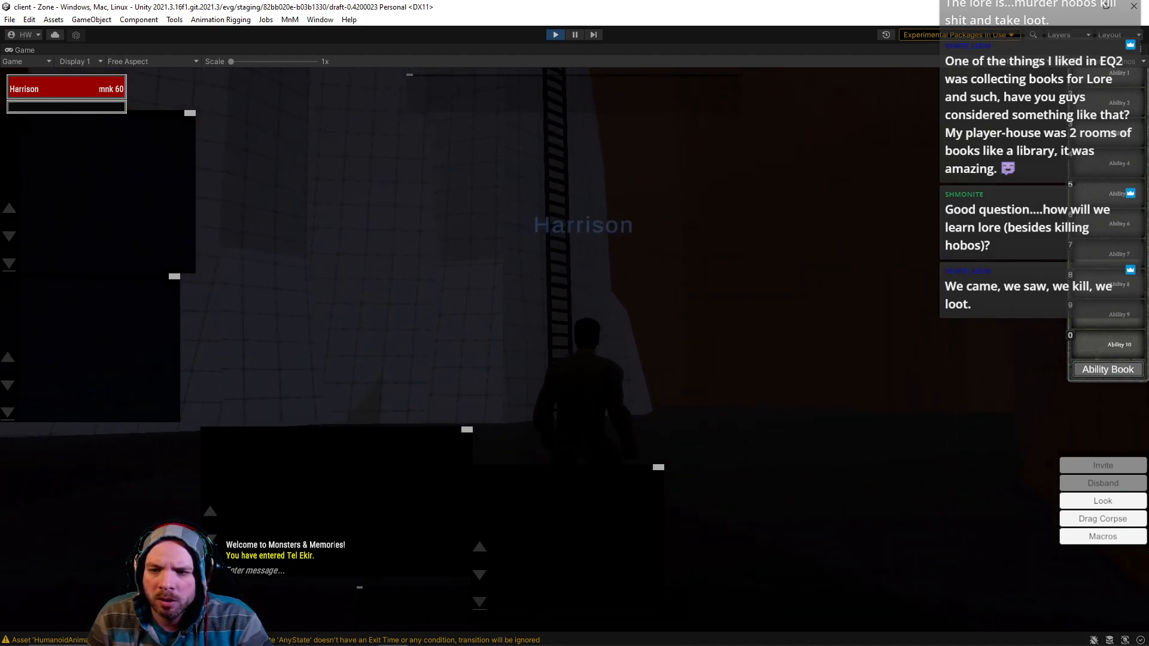
key("w")
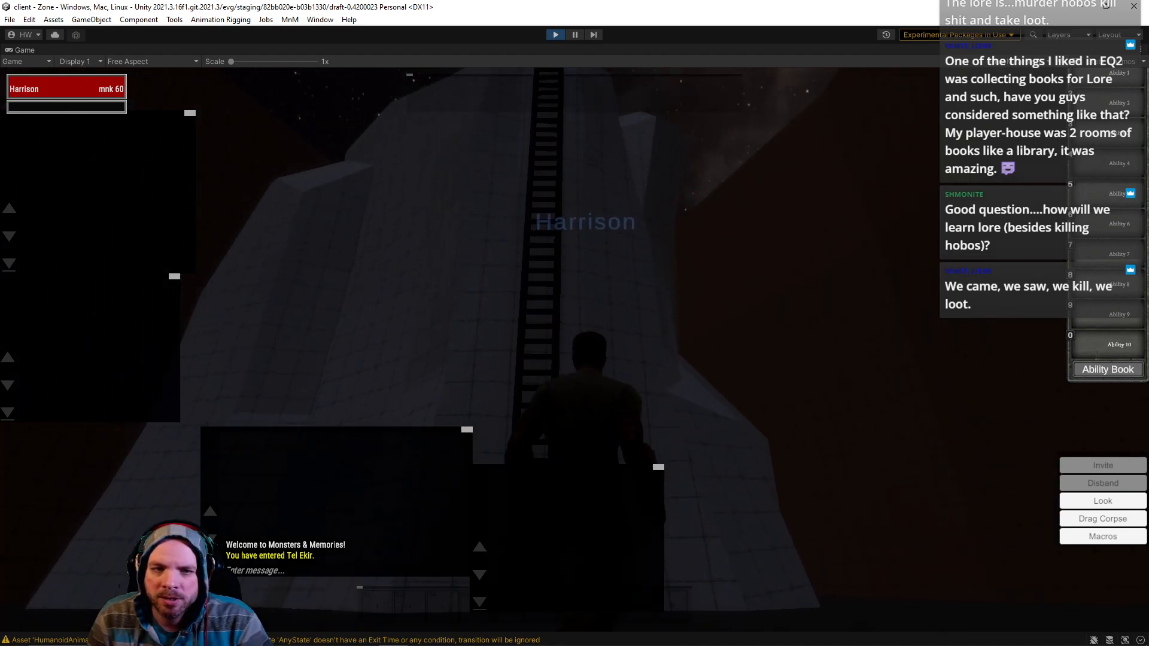
key("w")
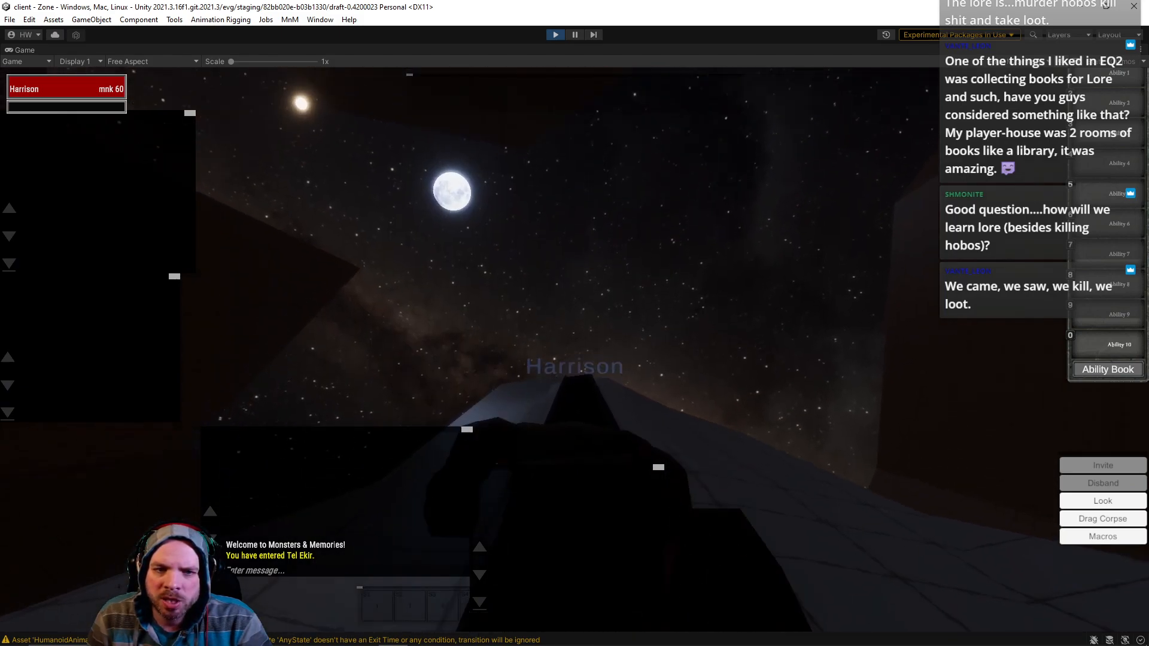
key("w")
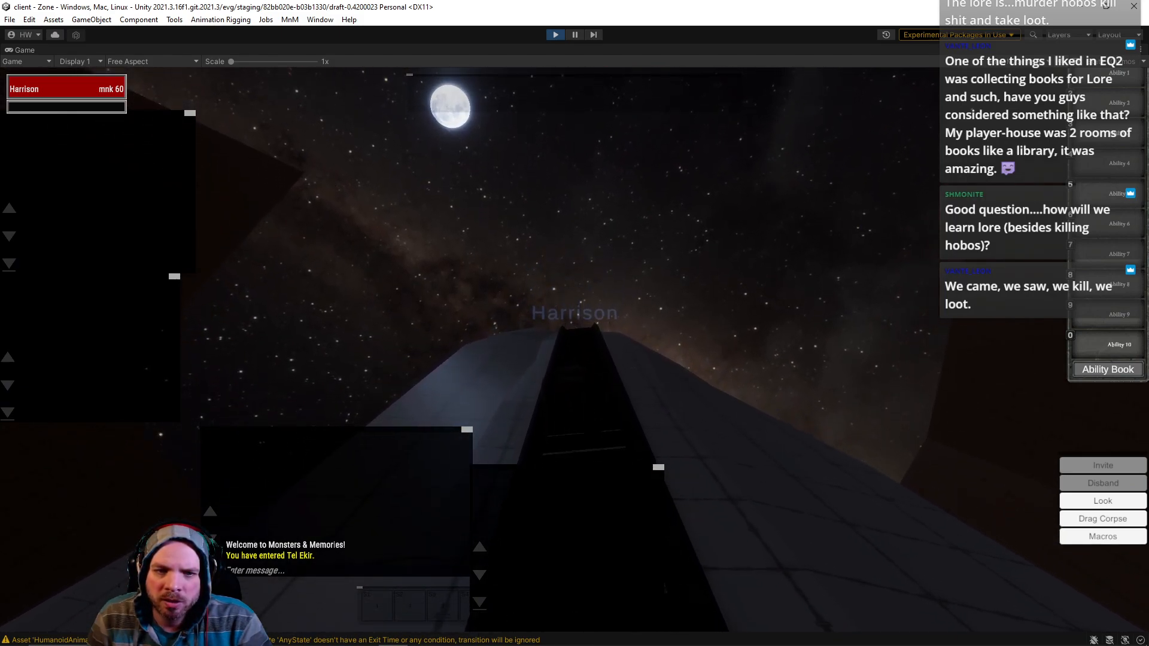
key("w")
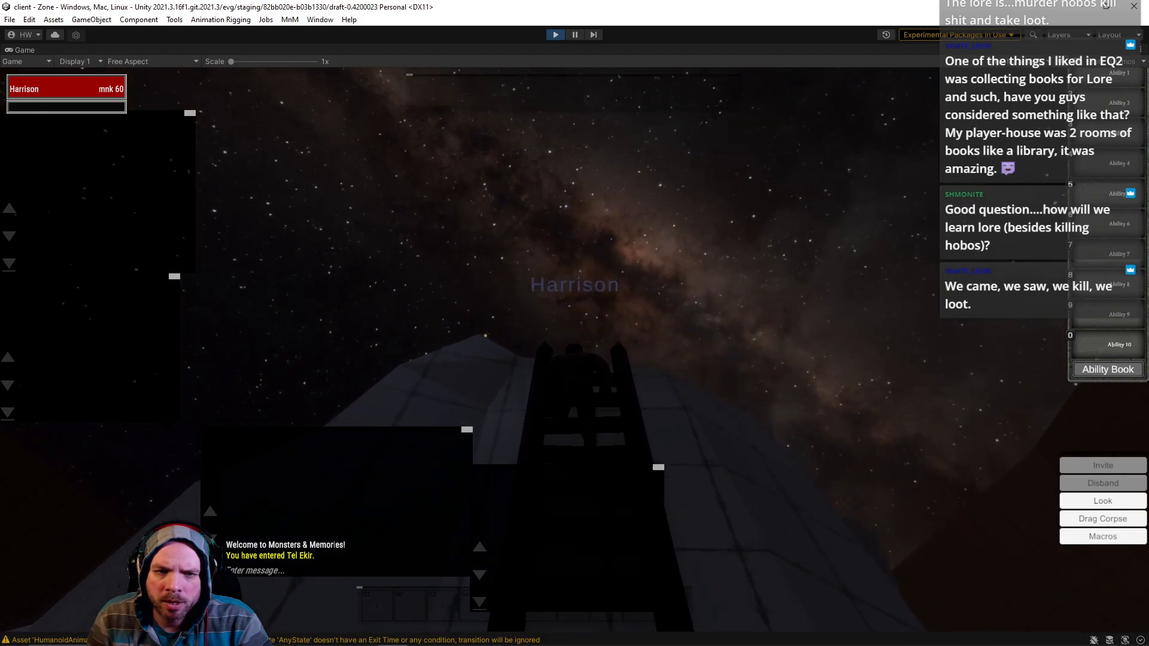
key("w")
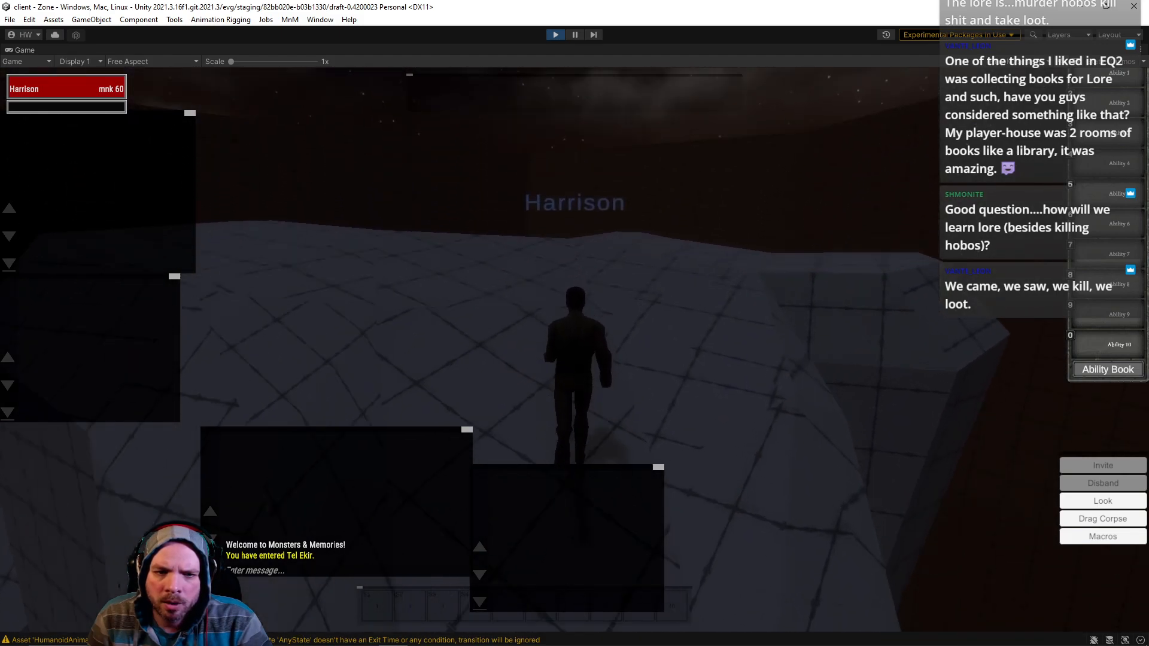
Step: Walk around the rock's top surface and examine the rim of the opening and its outer edges
key("w")
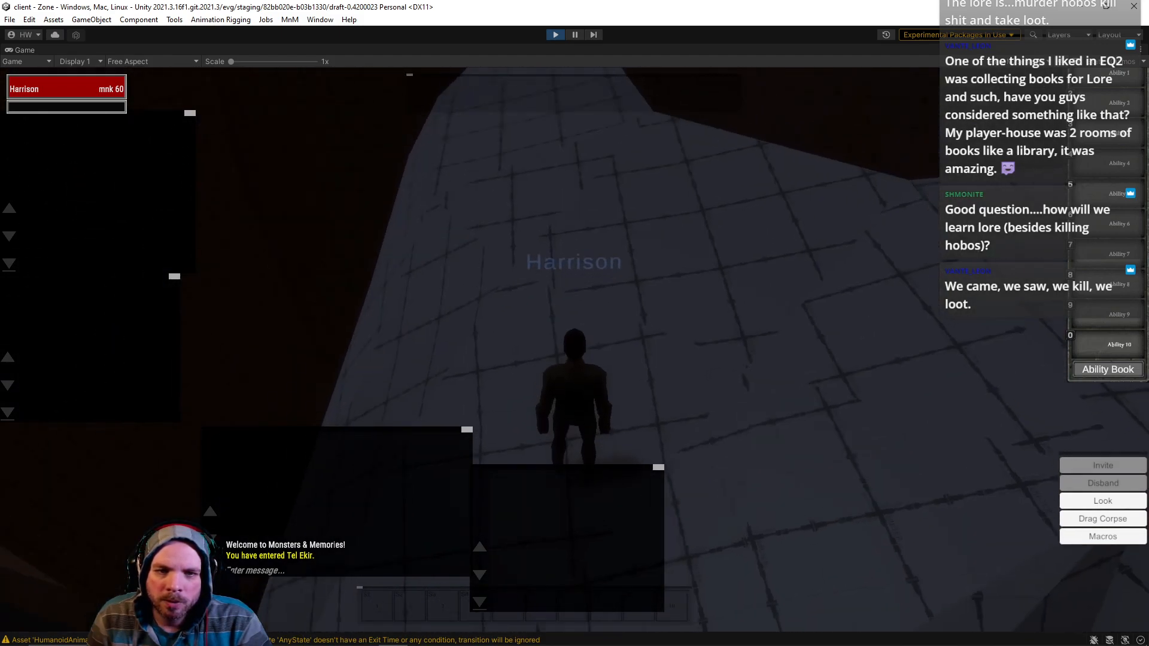
key("w")
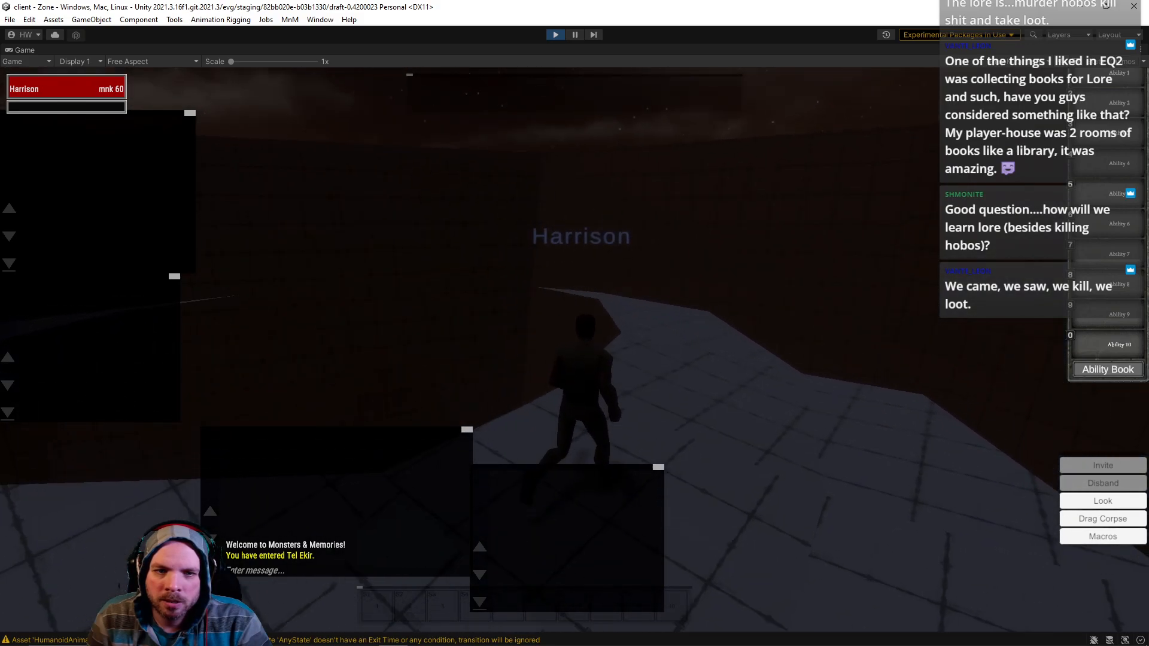
key("w")
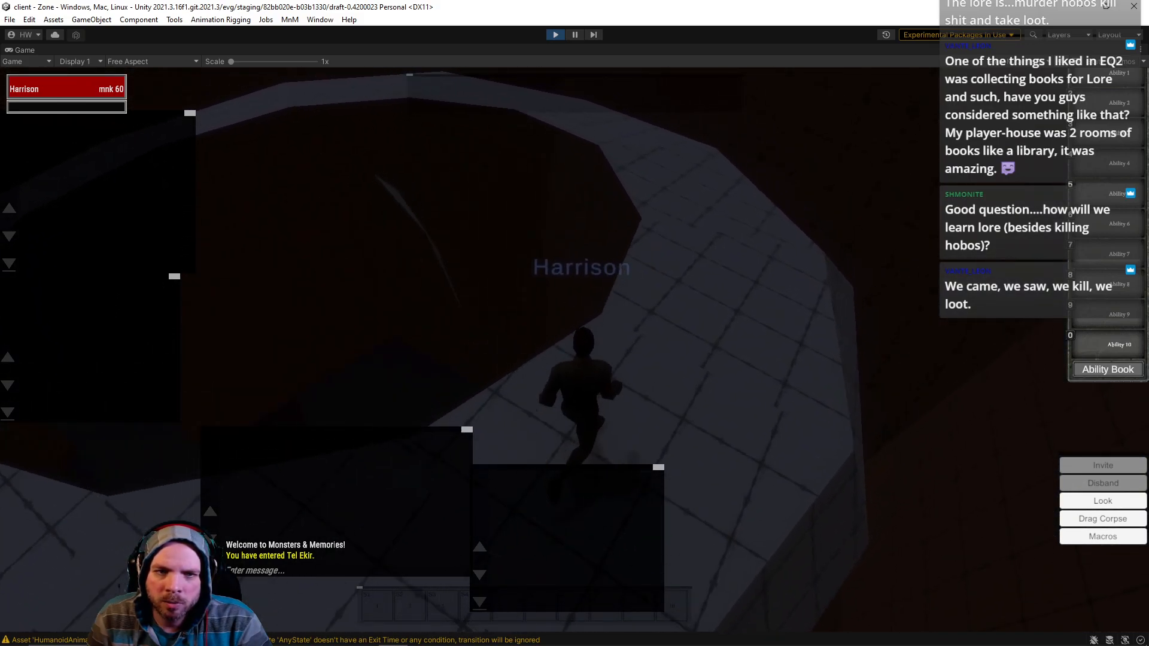
key("w")
key("w")
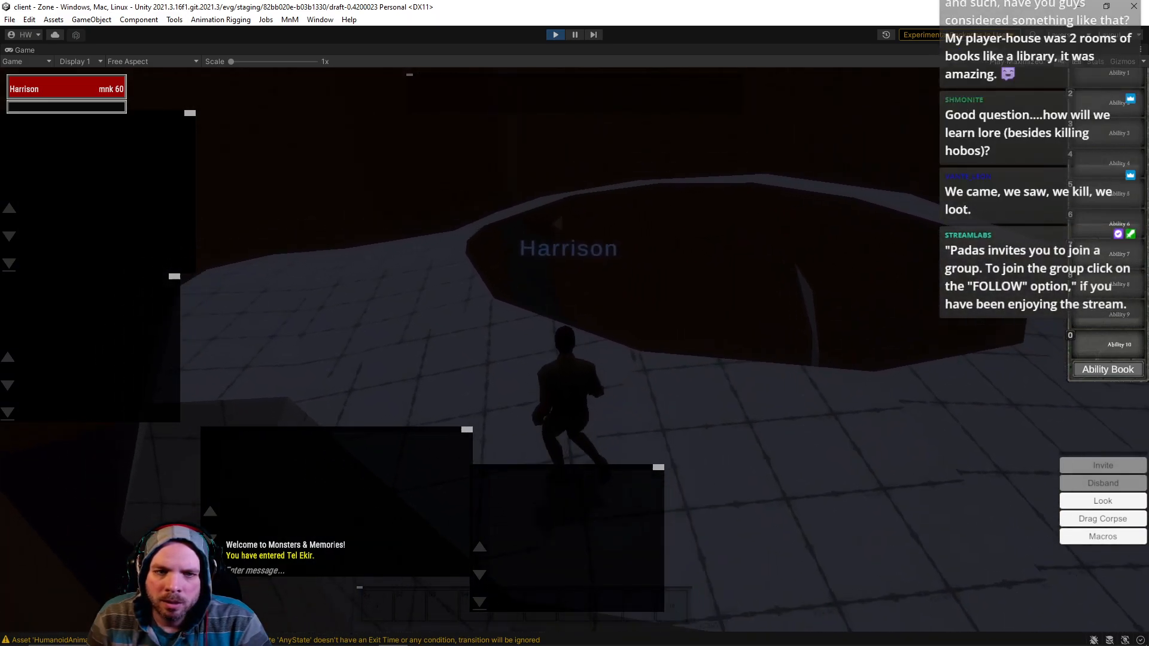
key("w")
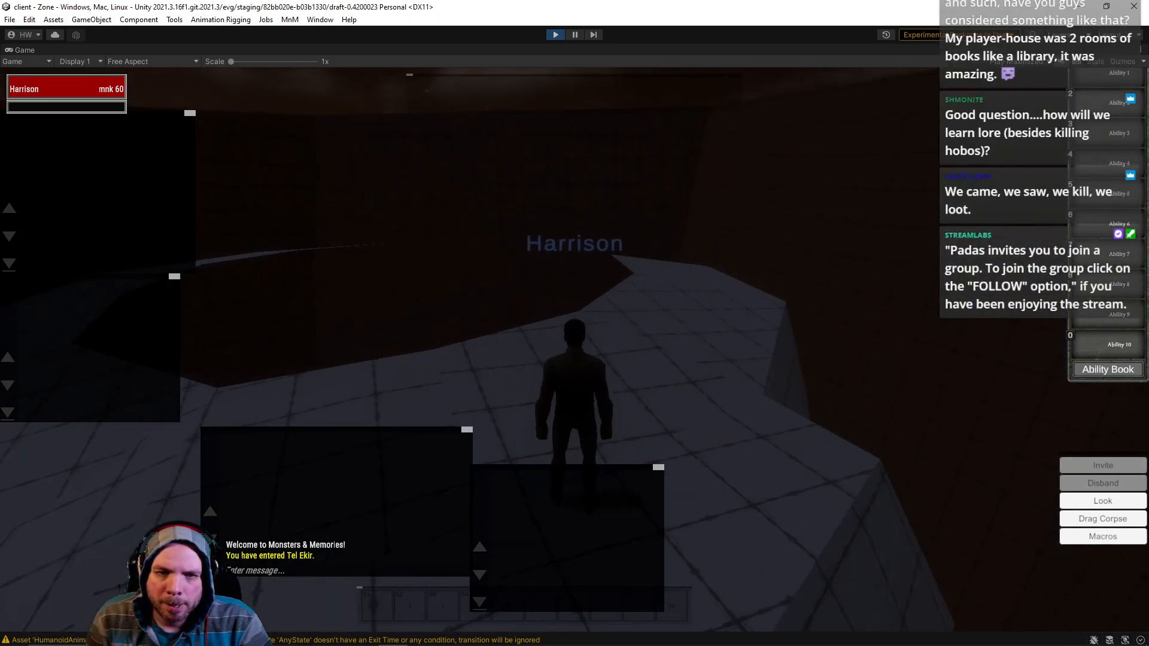
key("w")
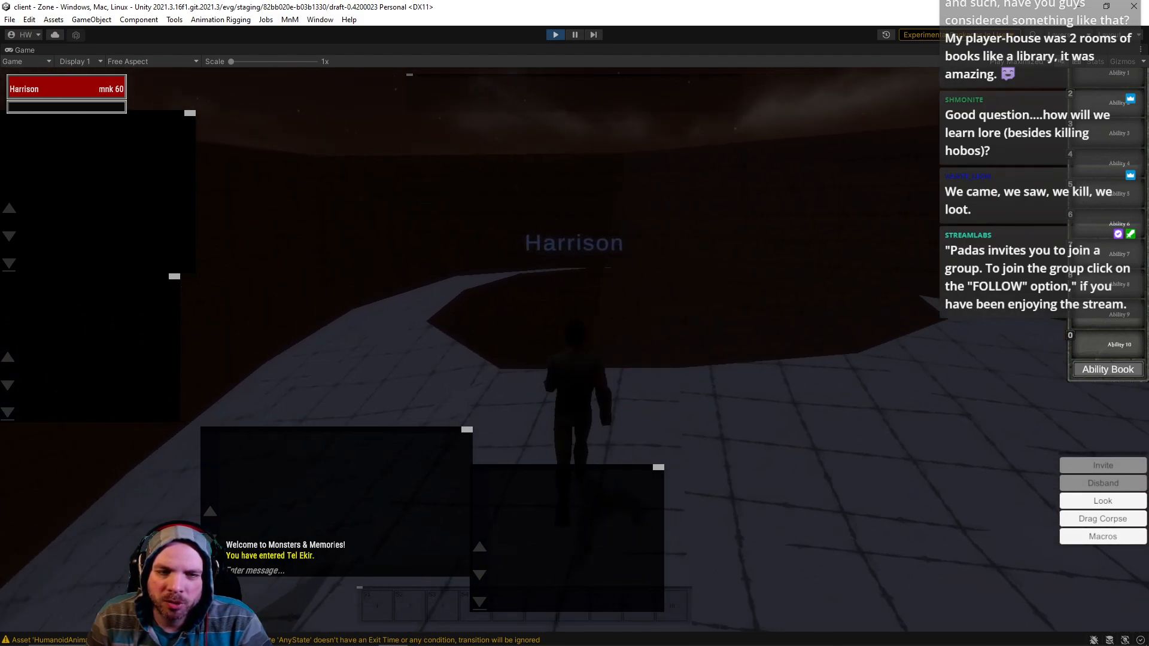
key("w")
key("w")
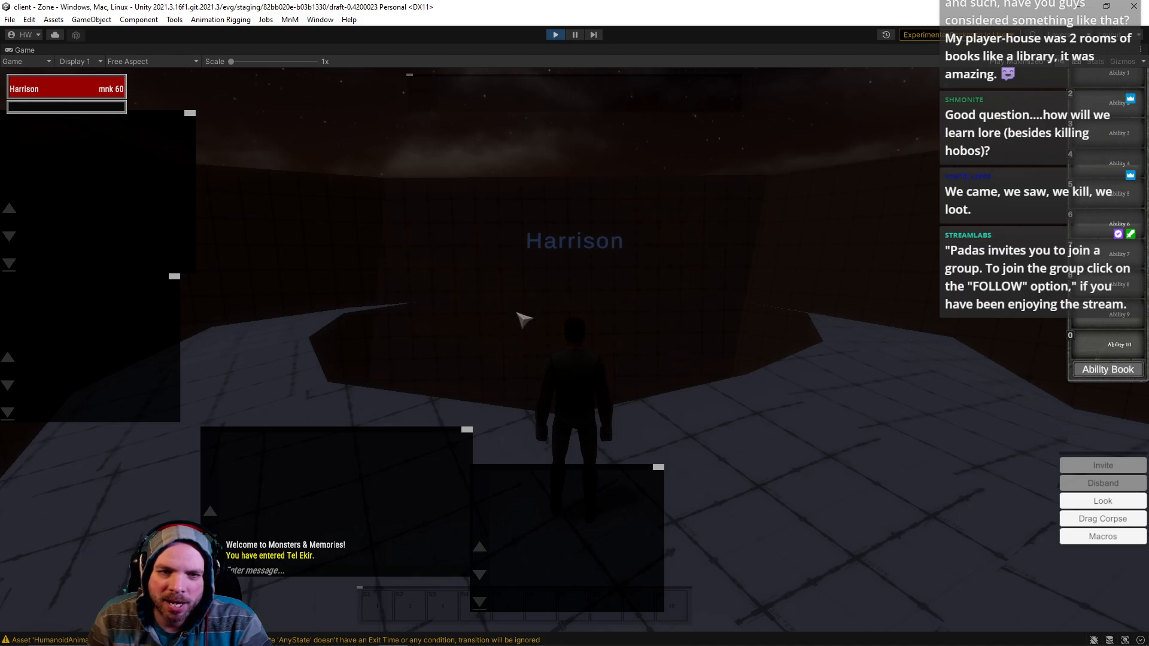
mouse_move(524, 325)
right_mouse_down()
mouse_move(599, 327)
mouse_move(538, 328)
right_mouse_up()
key("w")
key("w")
right_click_drag(574, 350, 443, 350)
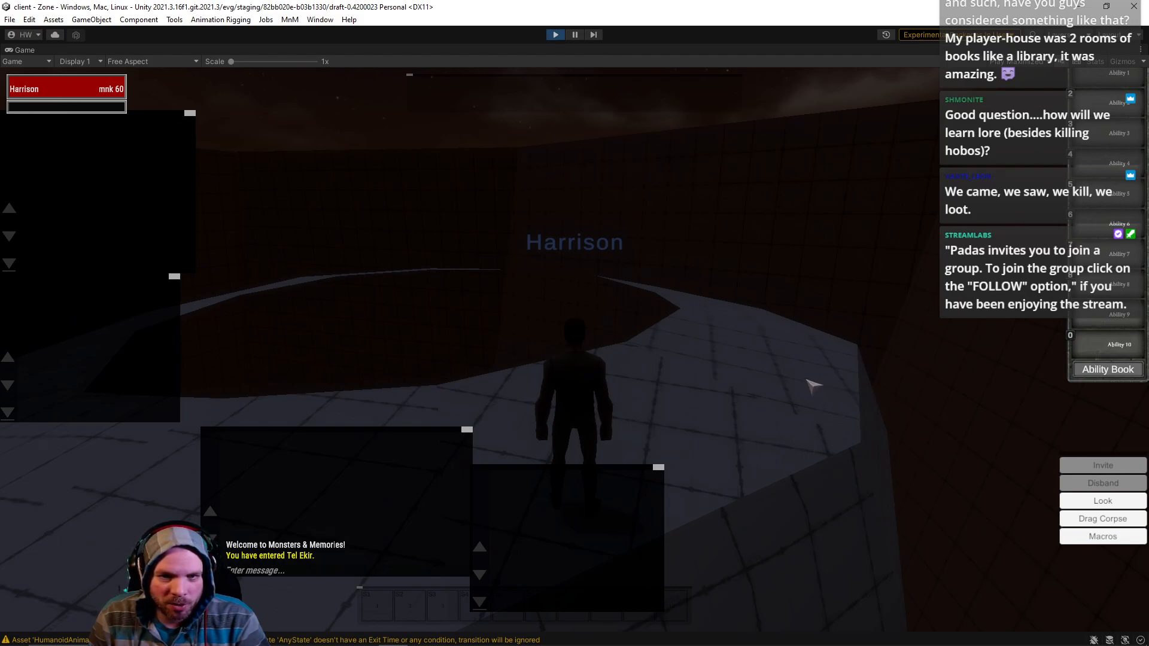
Step: Follow the narrow ledge around the opening on the rock's top and bring the character back to the ladder's upper end
right_click_drag(1053, 264, 904, 280)
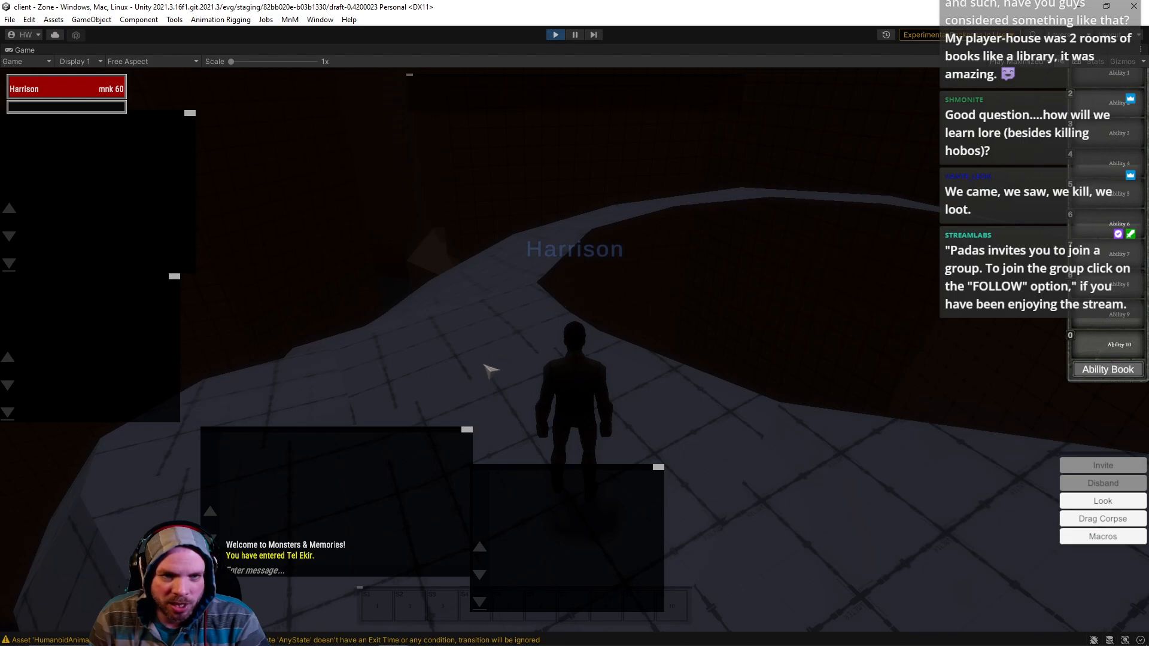
right_click_drag(850, 477, 833, 406)
key("w")
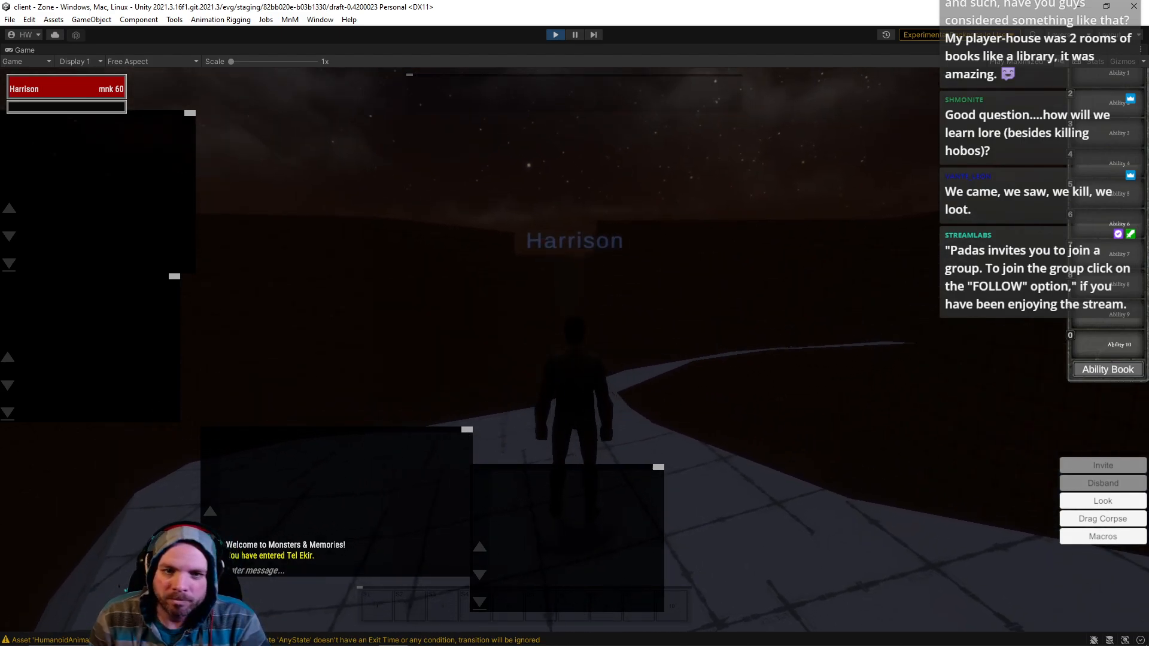
right_click_drag(833, 406, 723, 434)
key("w")
key("s")
key("w")
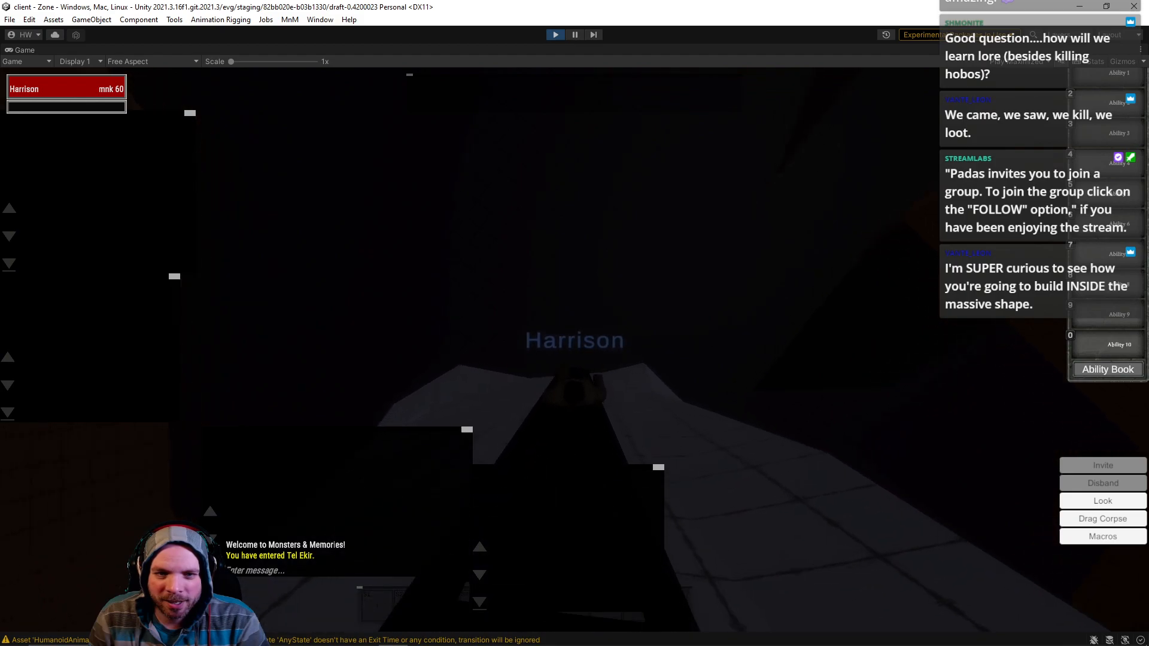
Step: Back the character off the ladder down to the ground and cast Complete Heal on it
right_click_drag(574, 359, 665, 347)
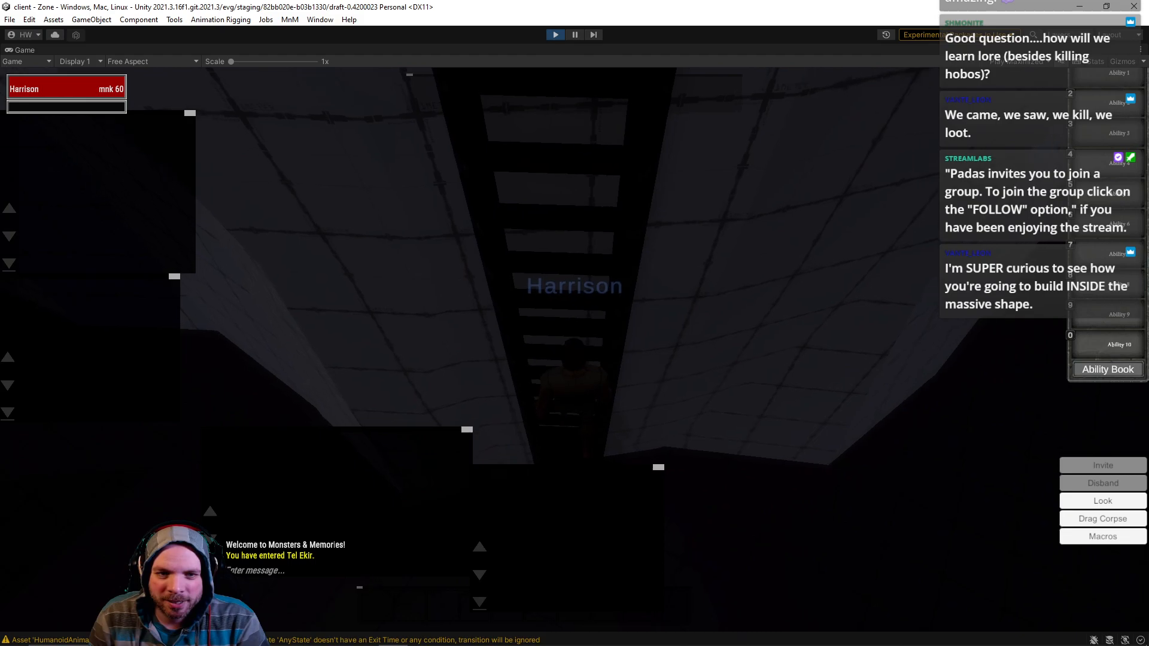
key("s")
key("s")
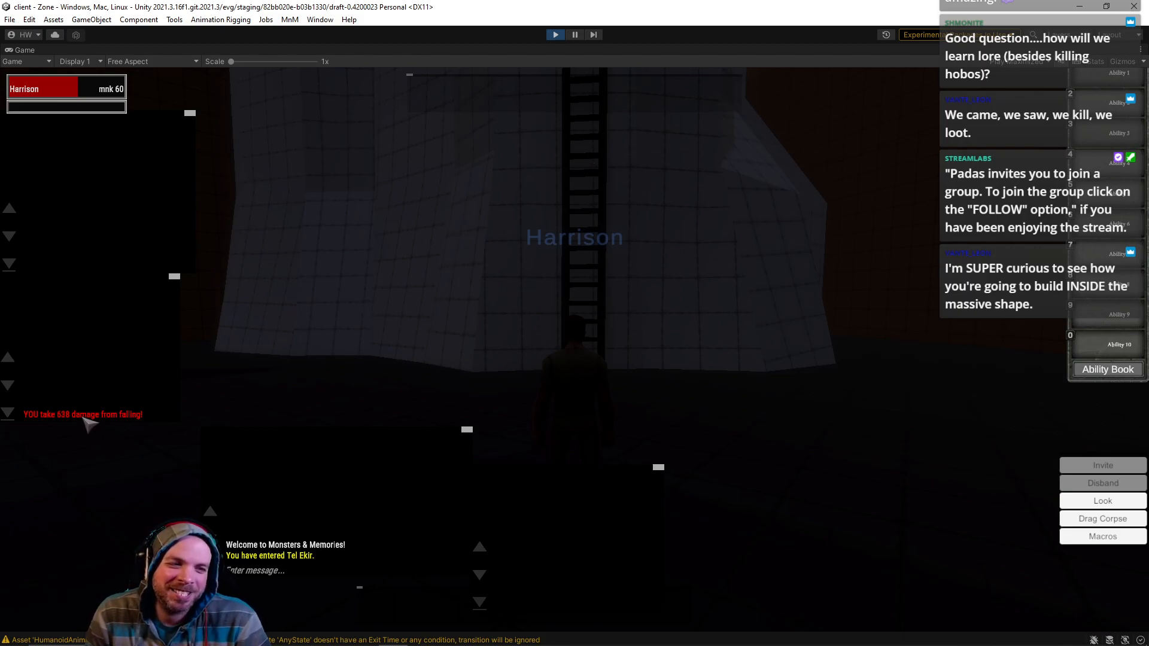
right_click_drag(556, 374, 587, 336)
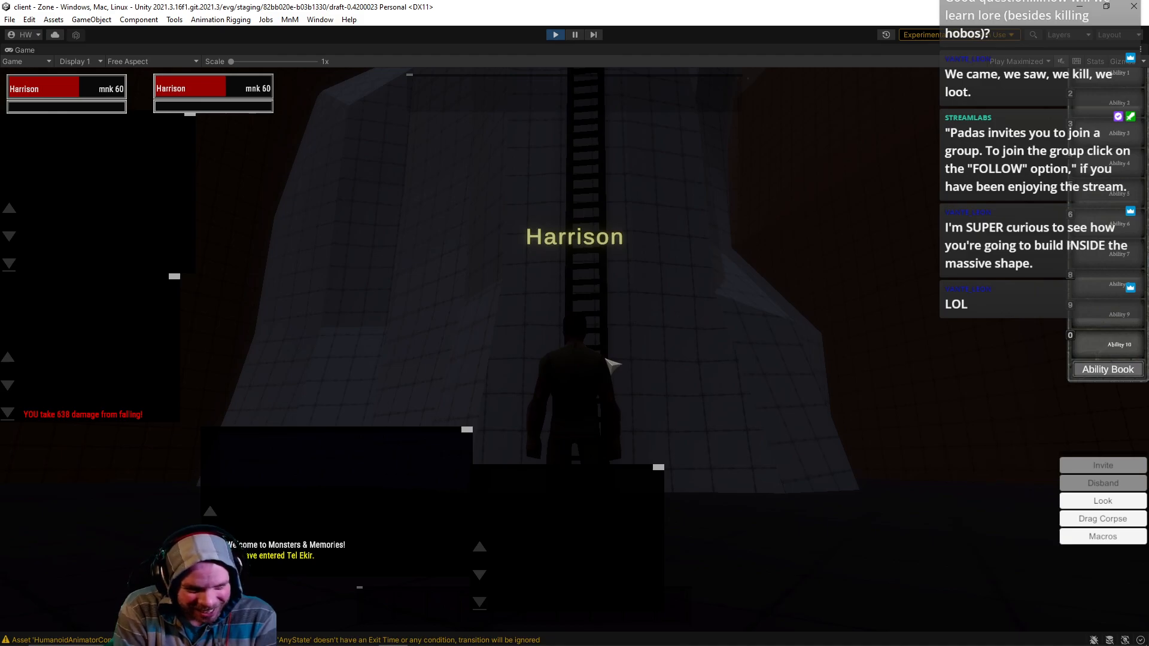
type("mpl")
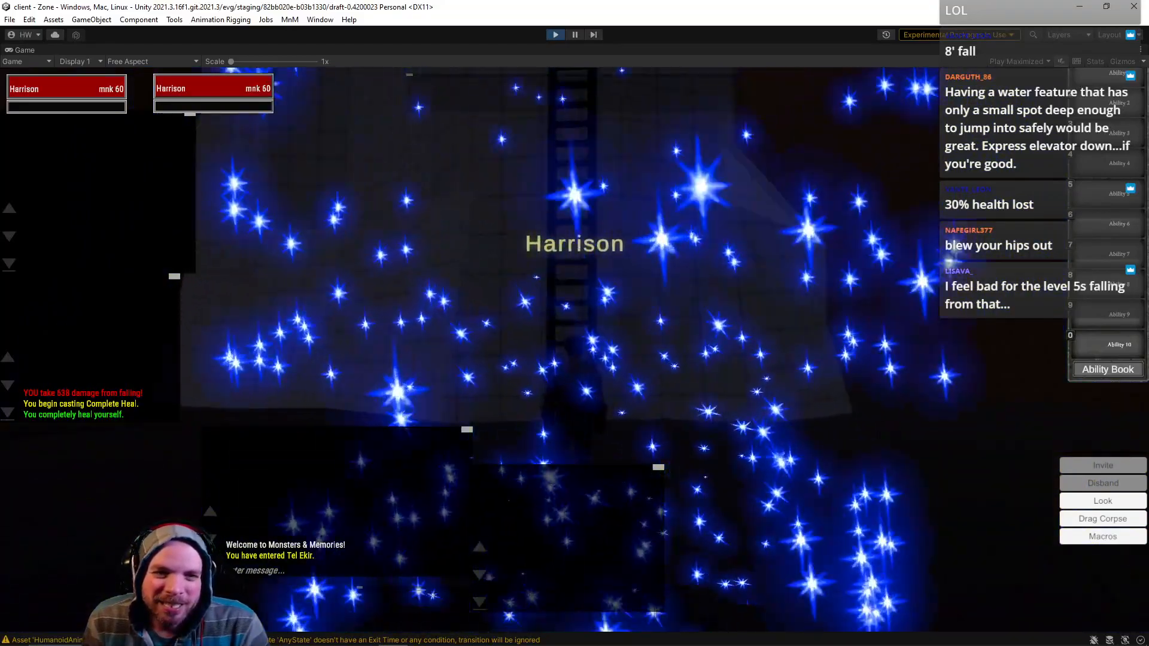
Step: Climb the ladder to near the rock's top and drop back to its base to test the fall damage
key("w")
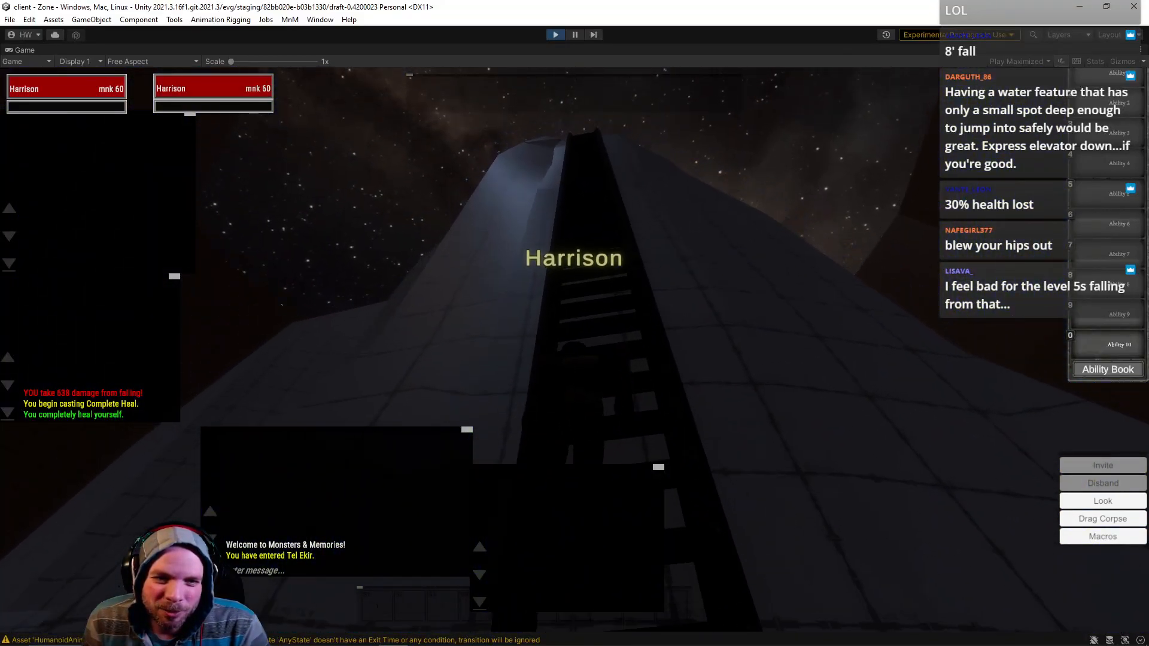
key("w")
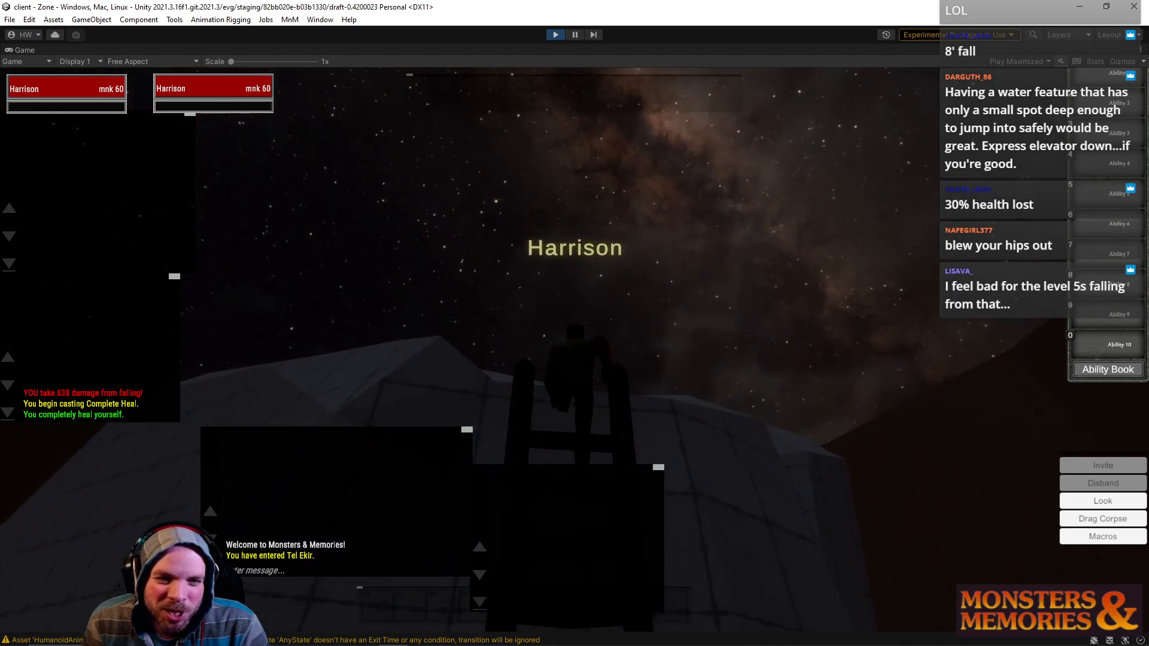
key("w")
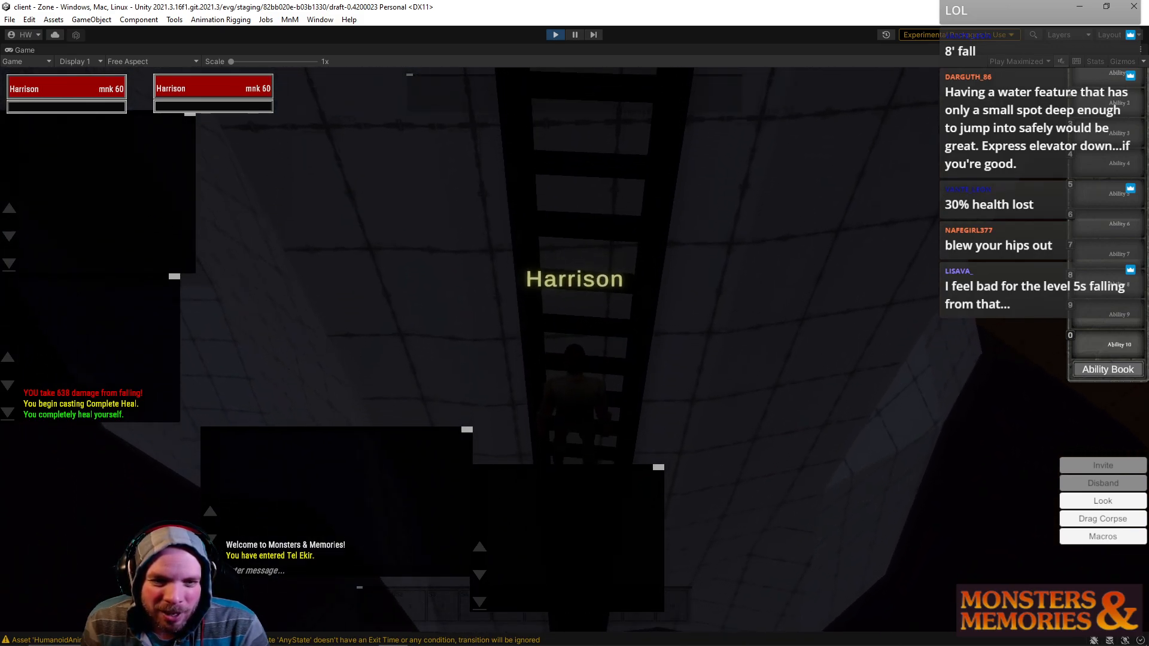
key("w")
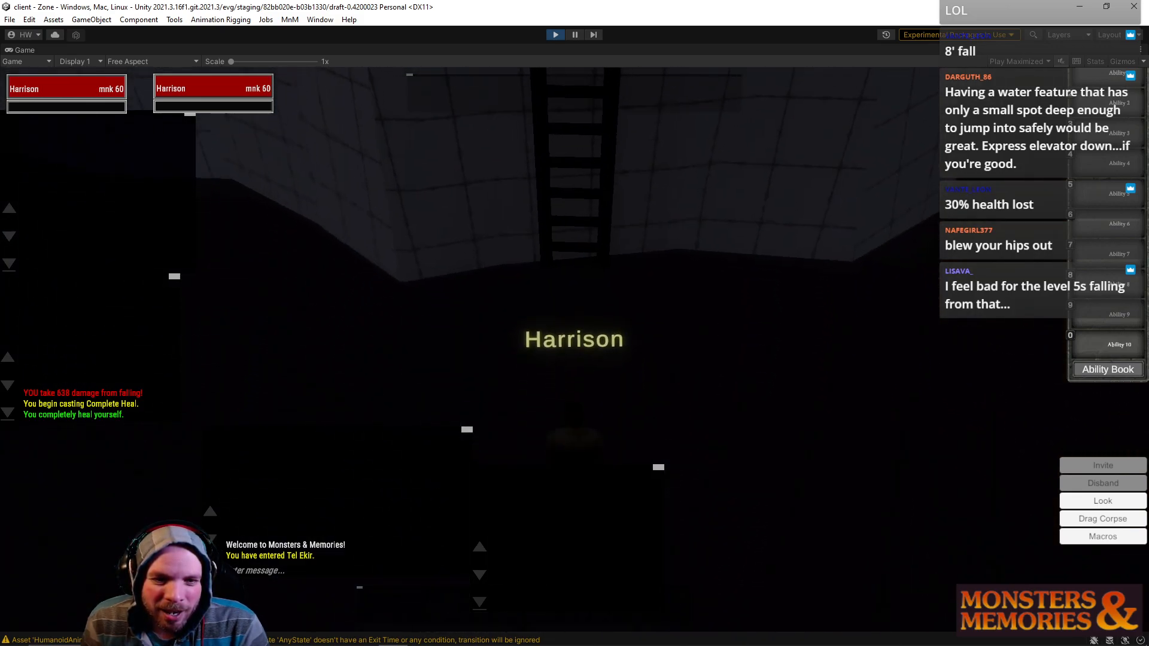
key("w")
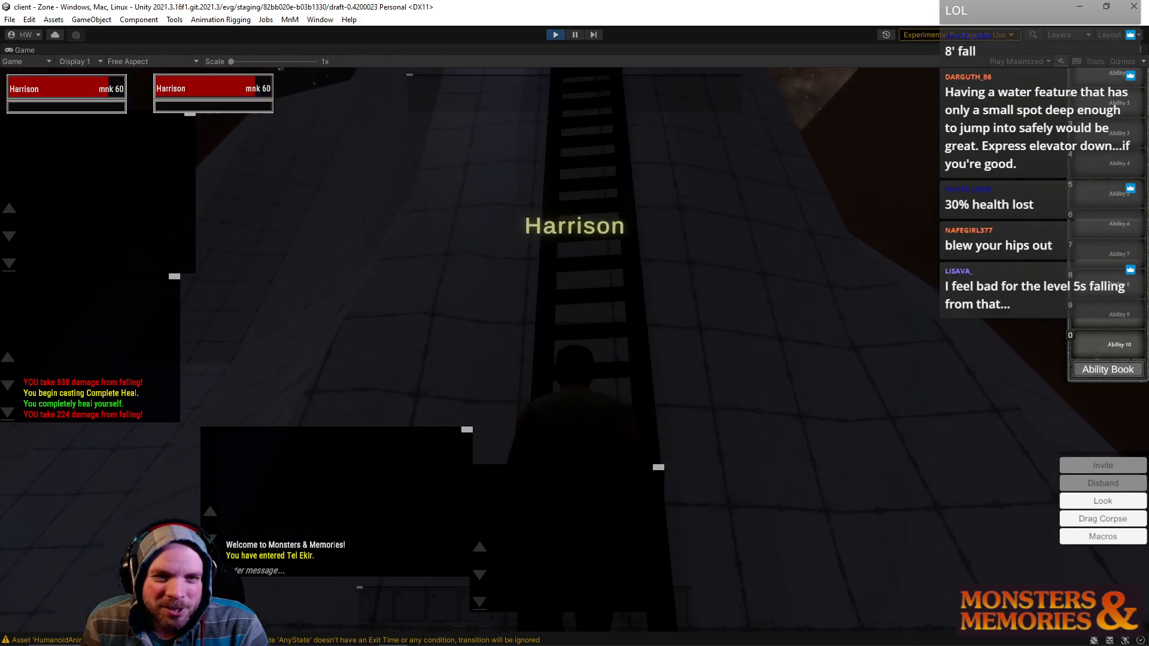
Step: Make short climbs on the lower part of the ladder and drop off each time to test small falls
key("w")
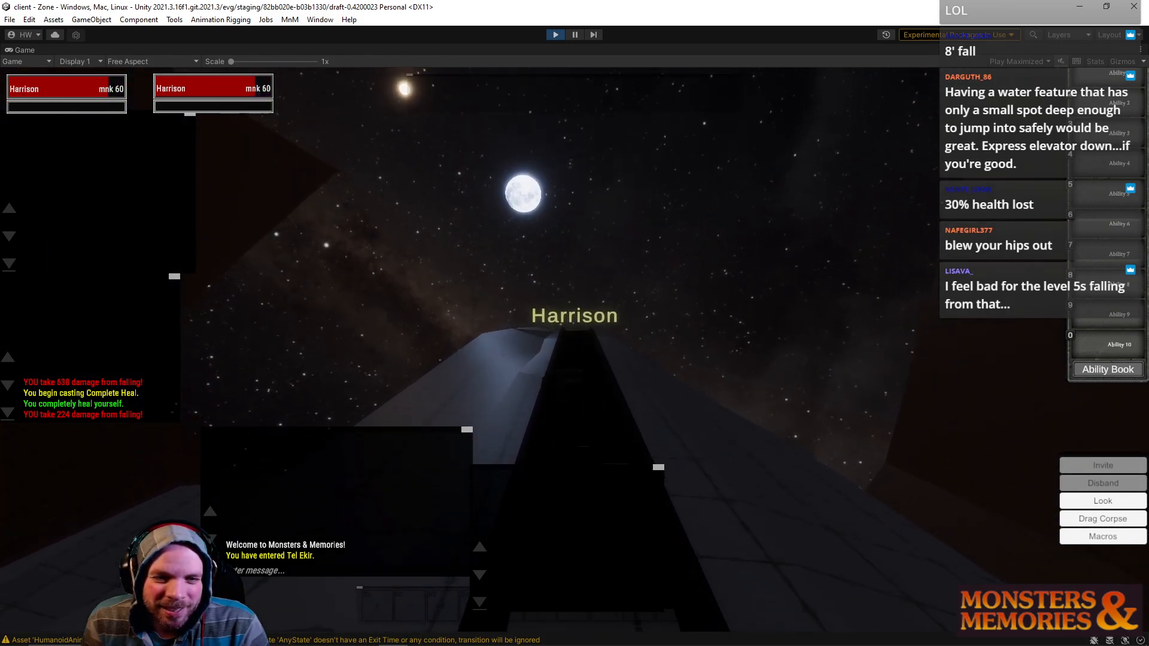
key("d")
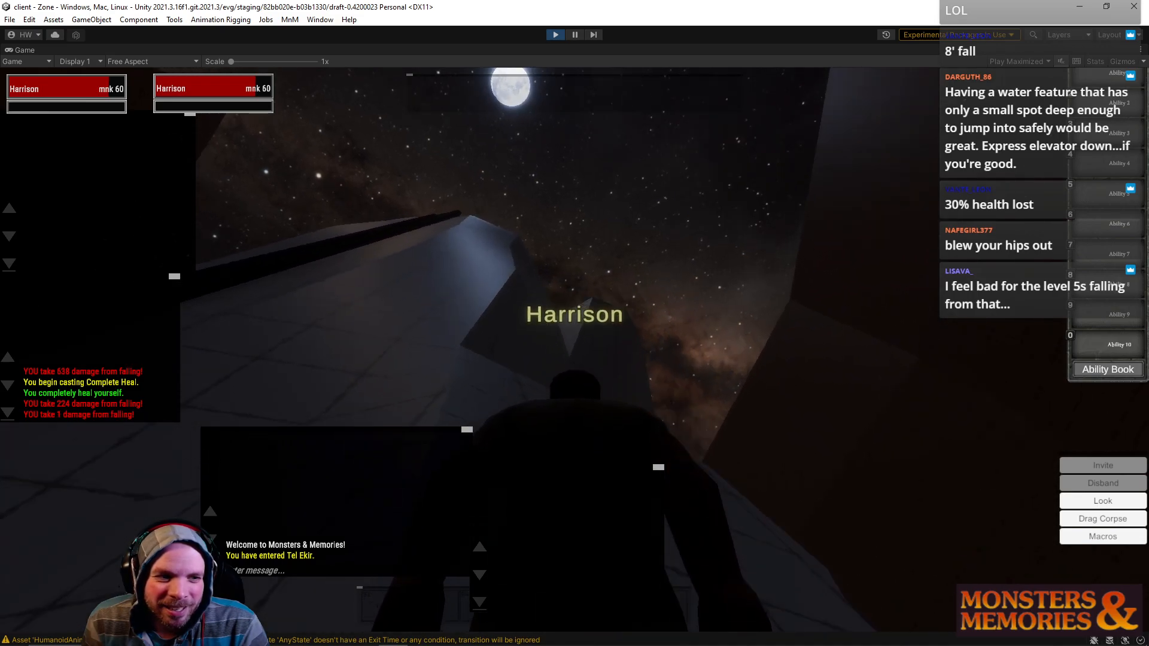
key("w")
key("w")
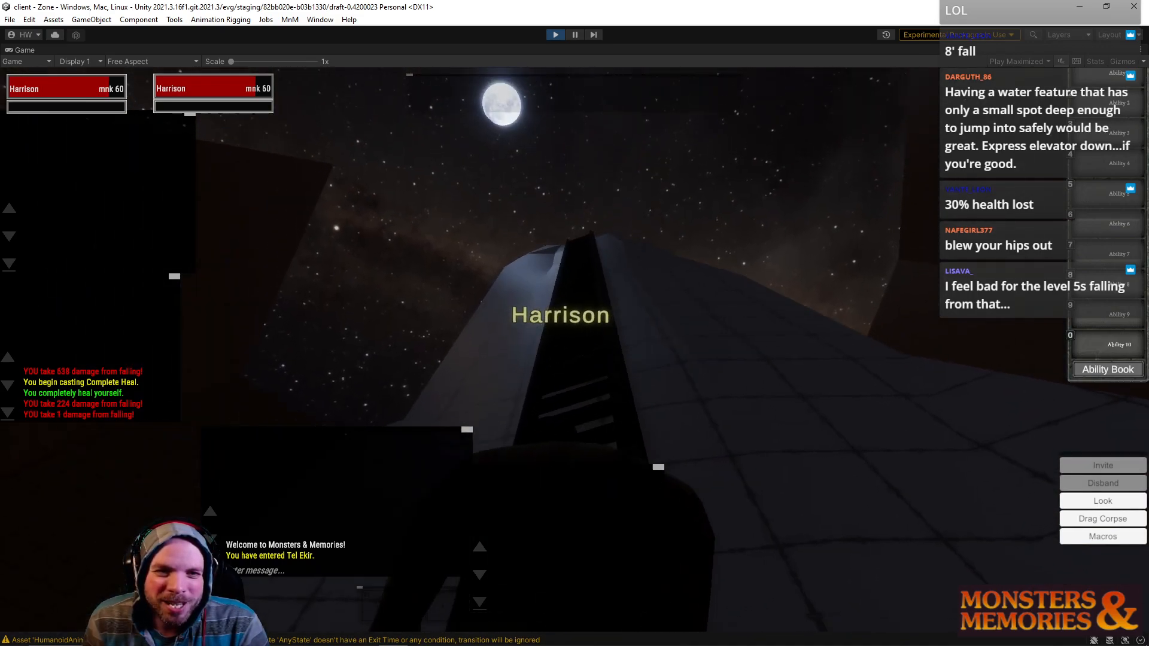
key("w")
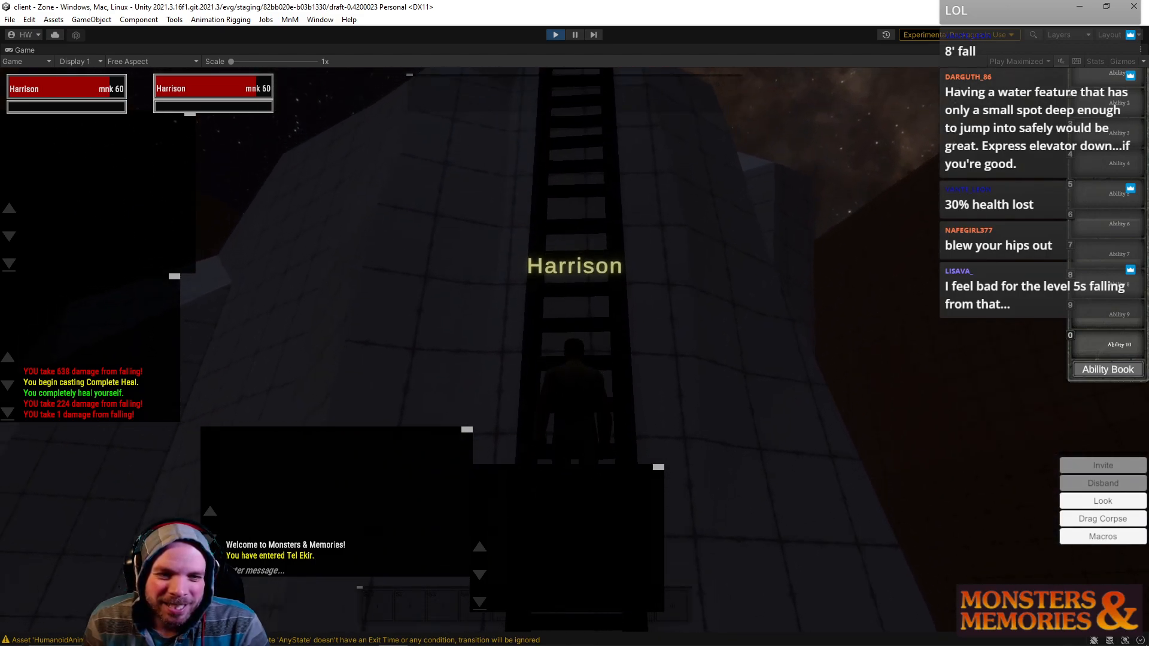
key("w")
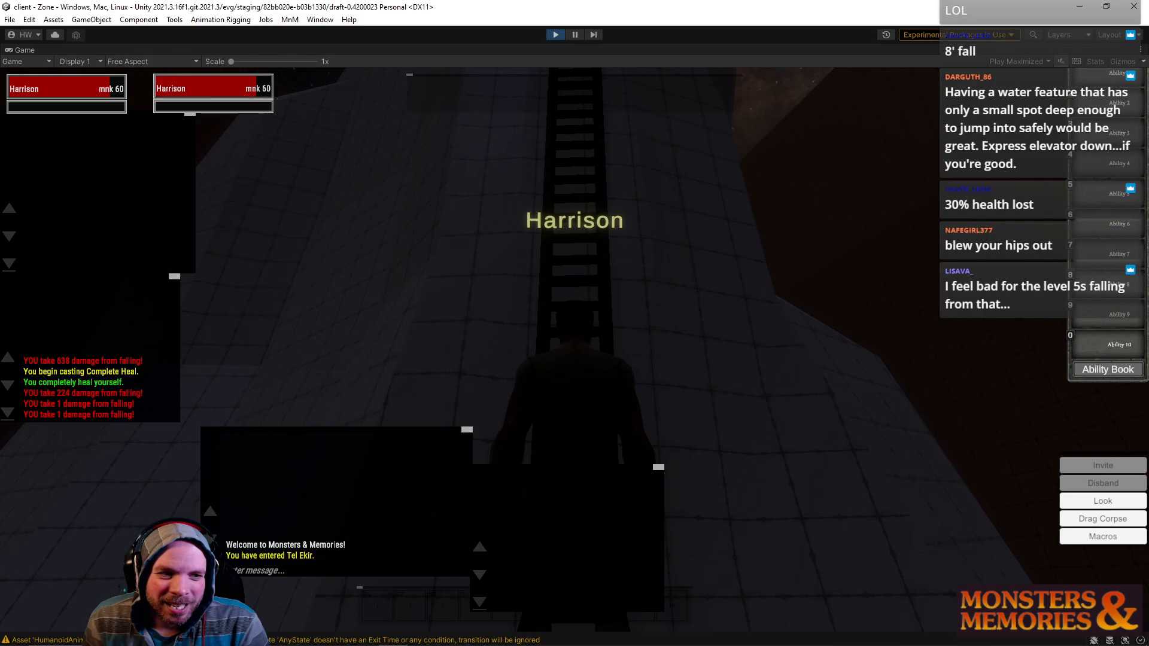
Step: Repeat partial climbs up the ladder, letting go or veering off sideways, to compare falls from different heights
key("w")
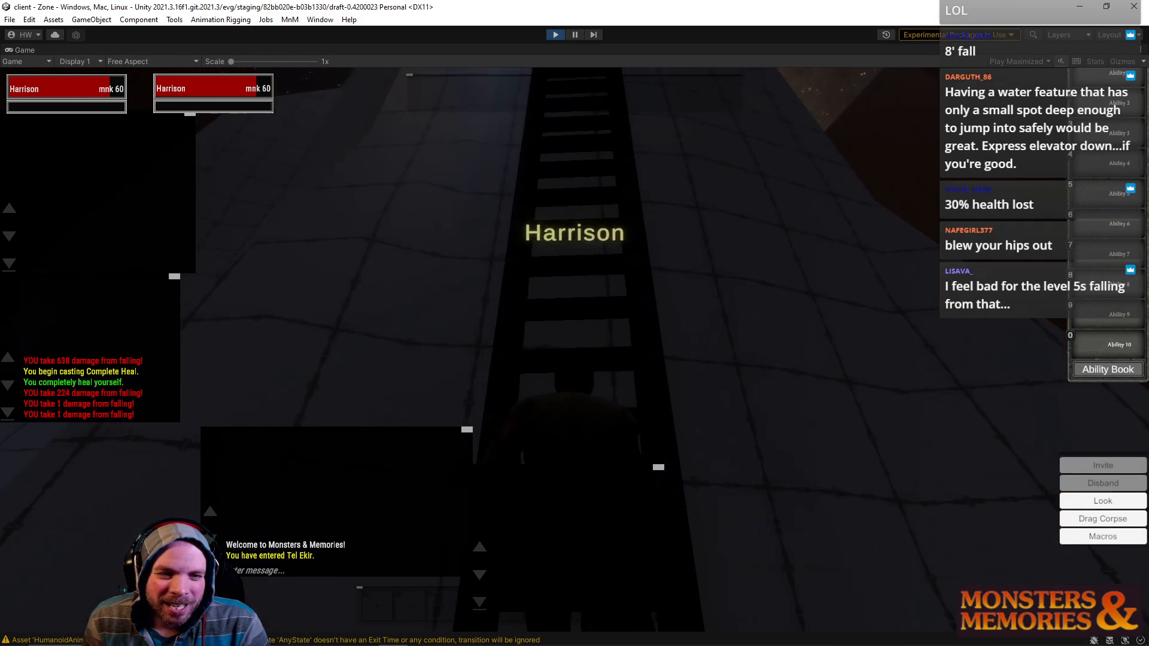
key("w")
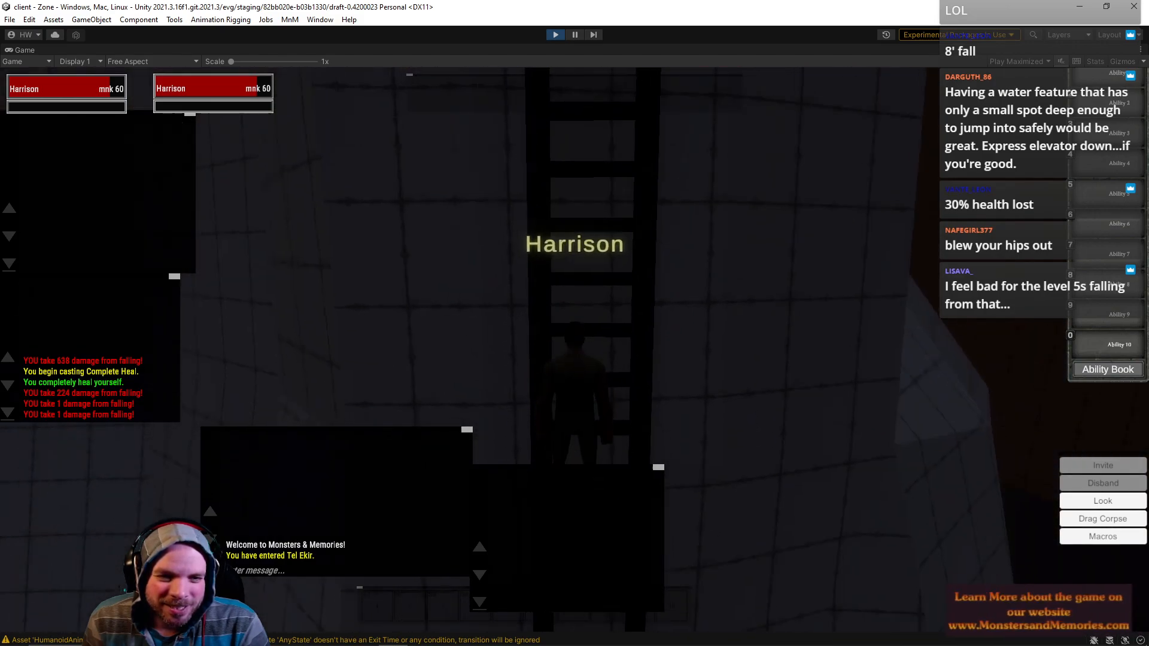
key("w")
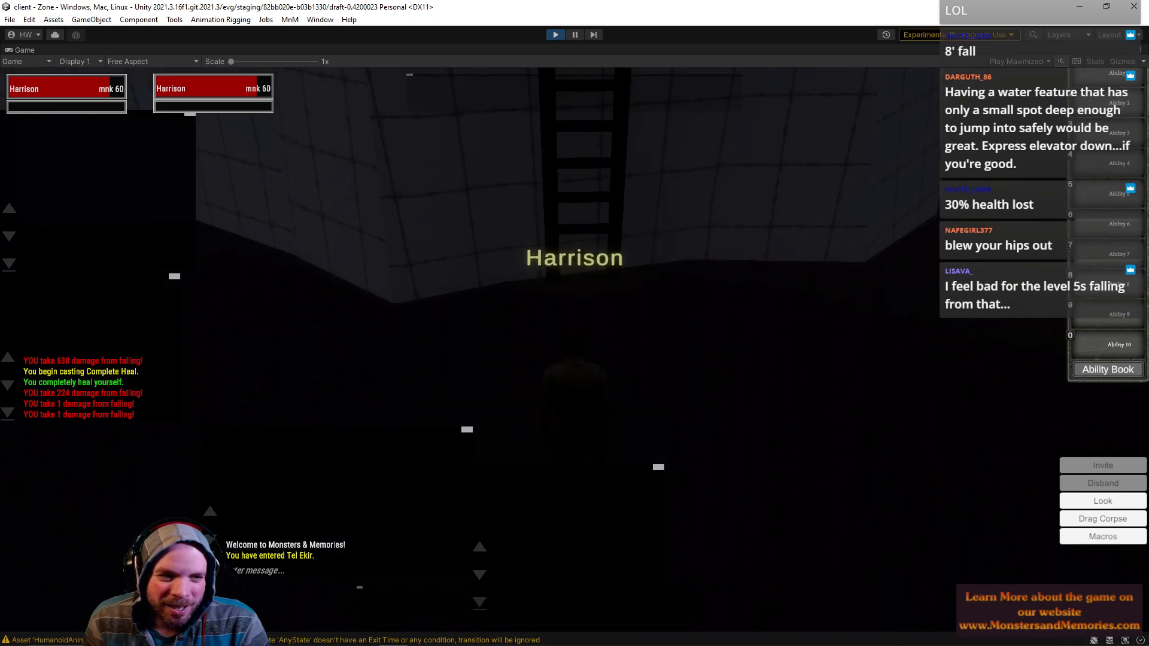
key("w")
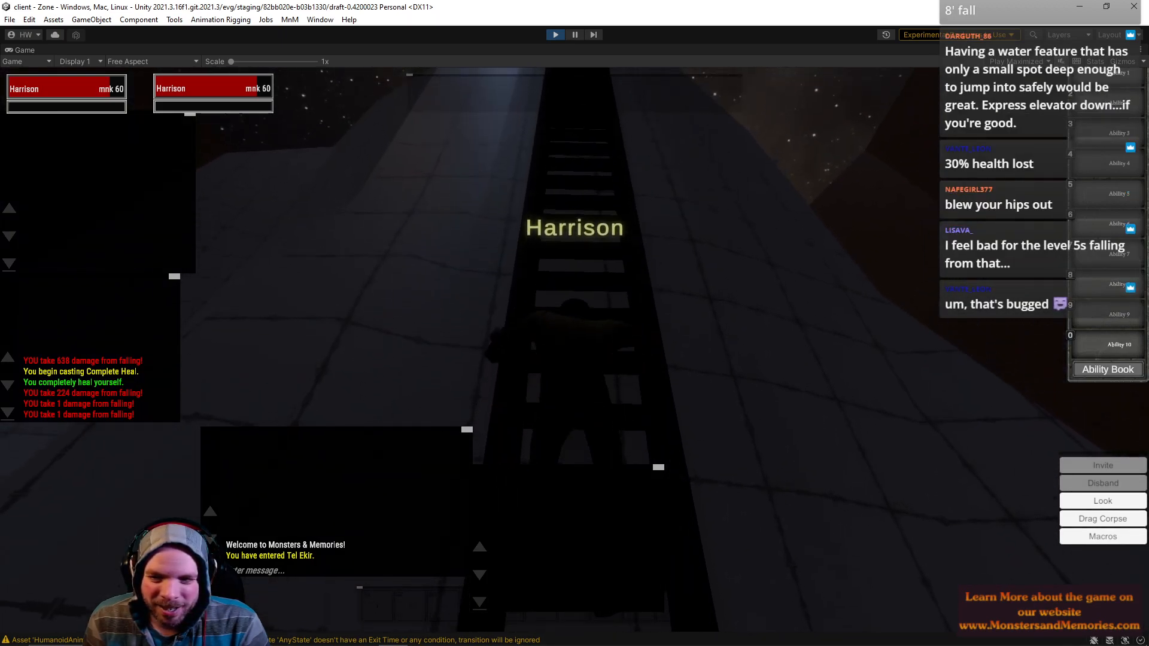
key("w")
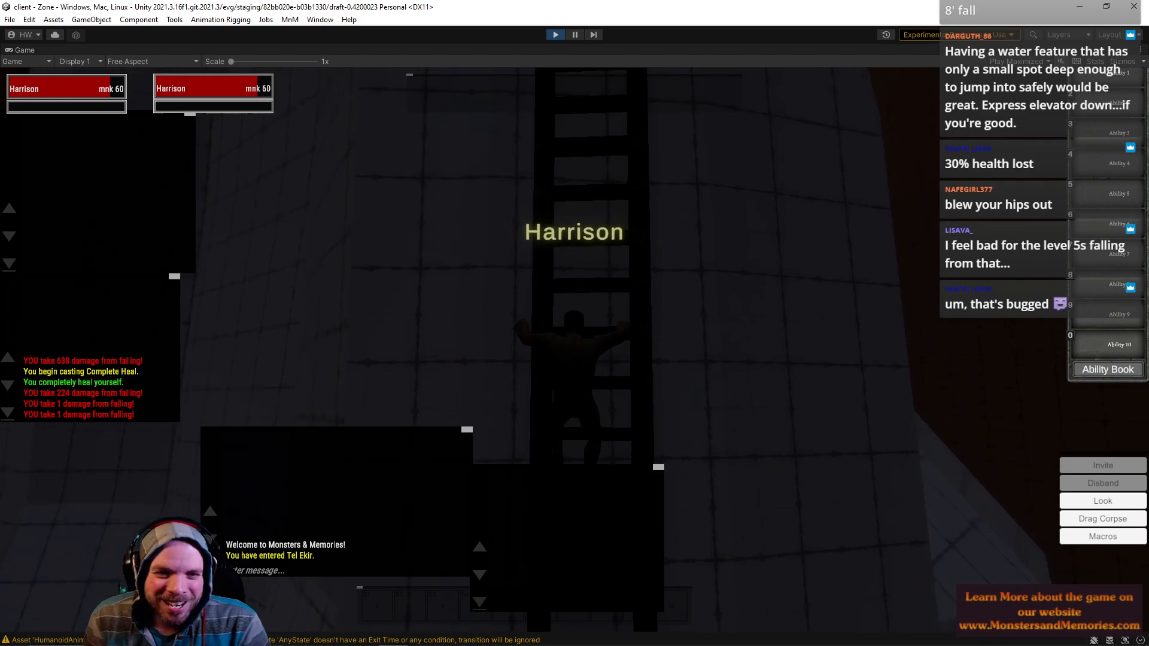
key("a")
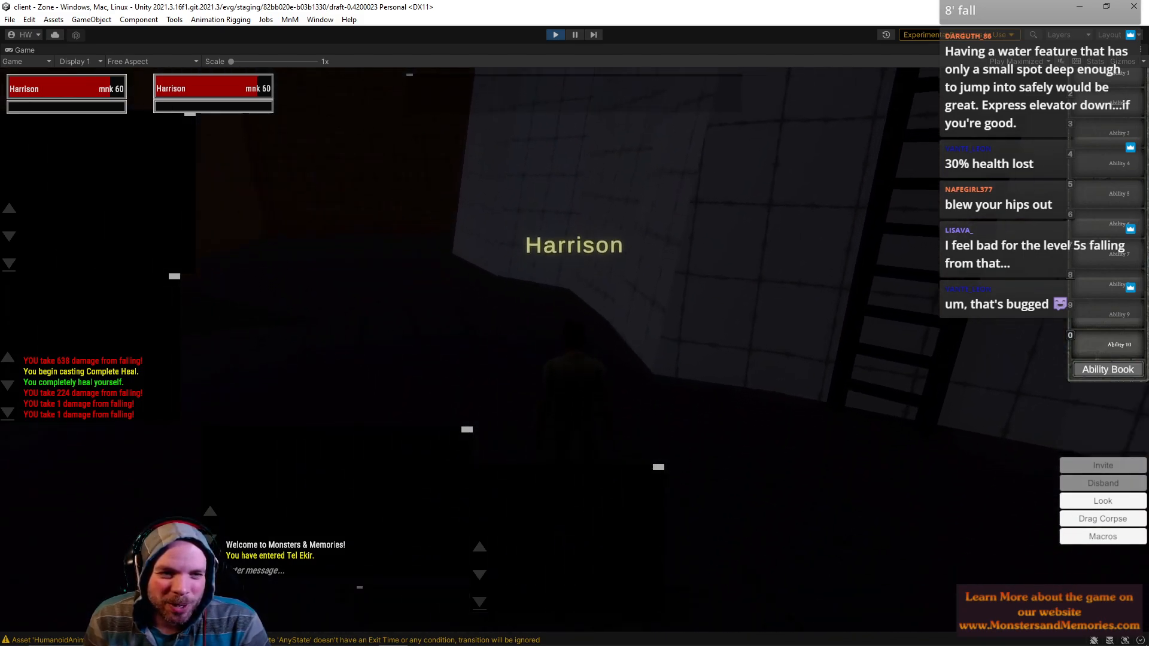
key("w")
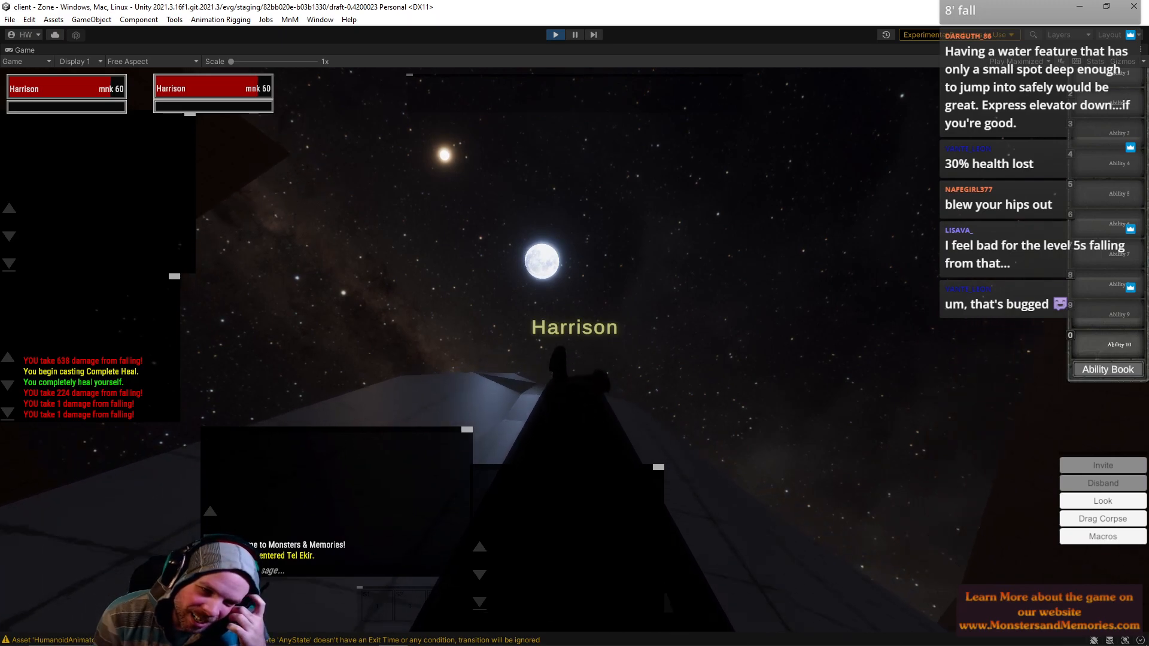
key("w")
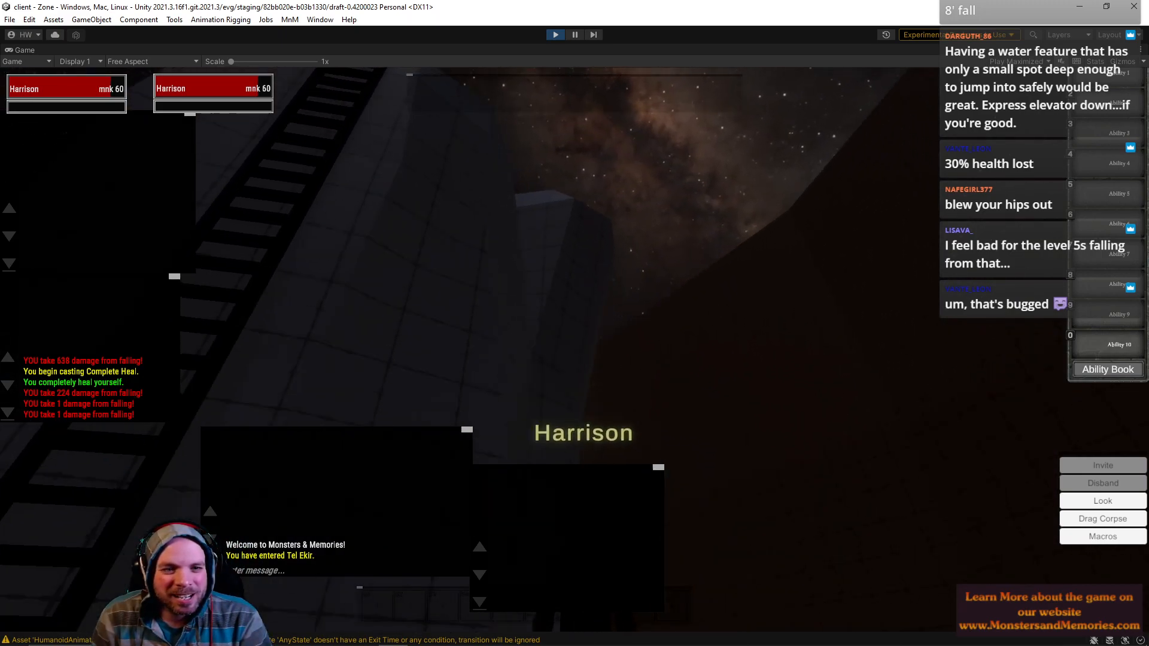
key("w")
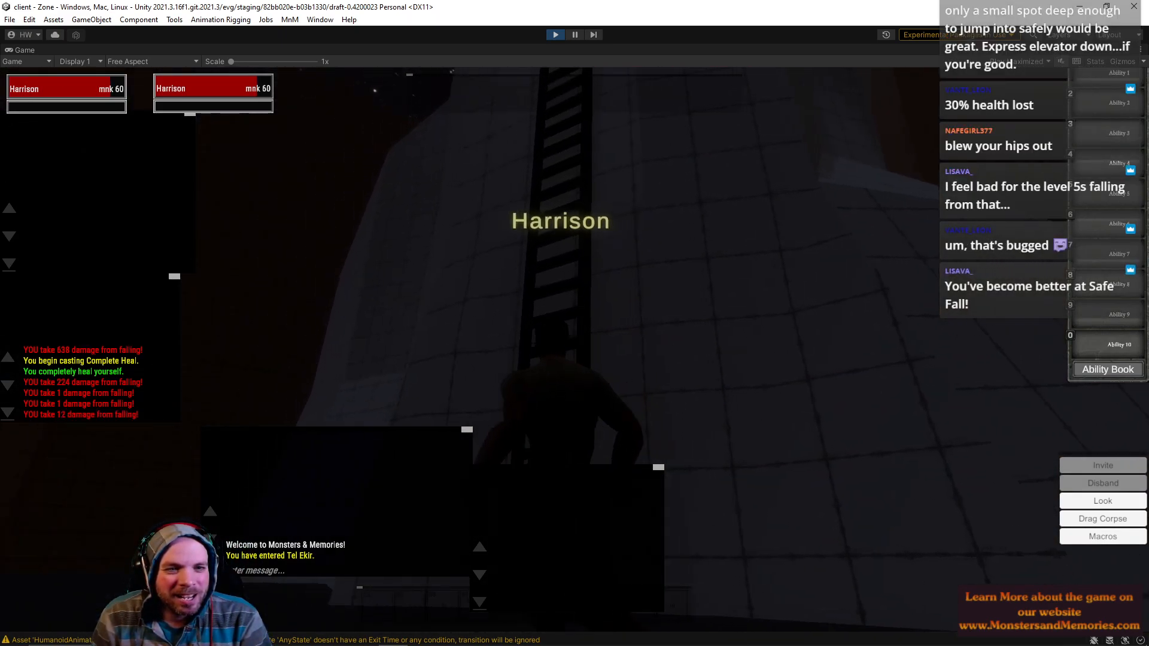
Step: Climb the ladder onto the rock's top and walk off its outer edge to test the full-height fall
key("w")
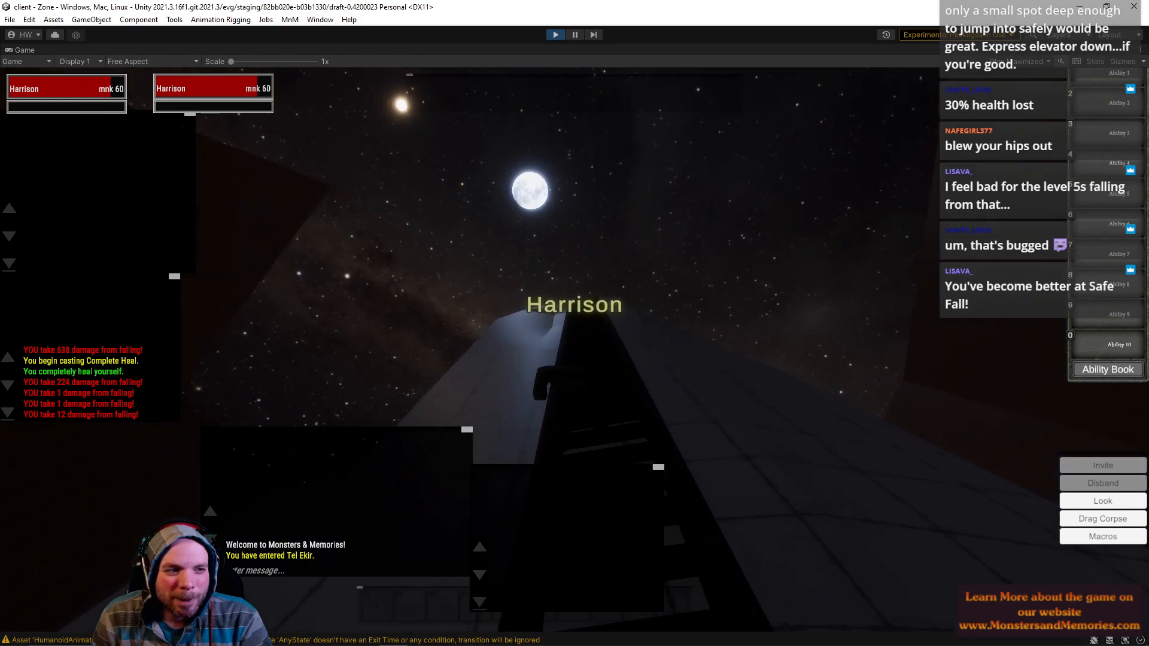
key("w")
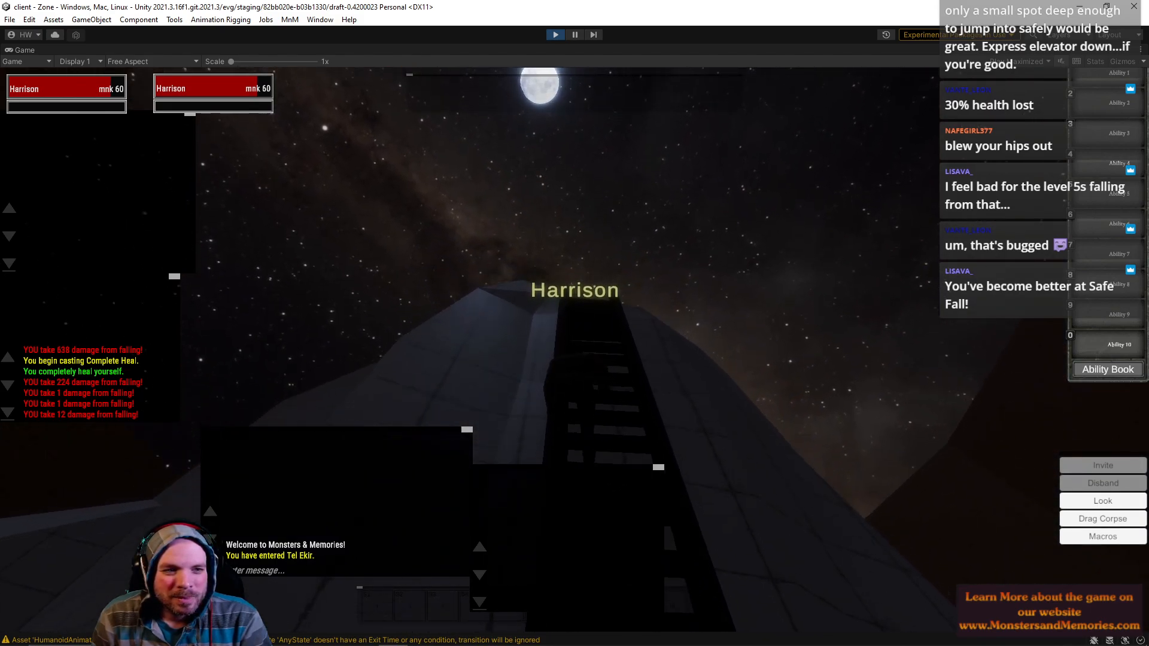
key("w")
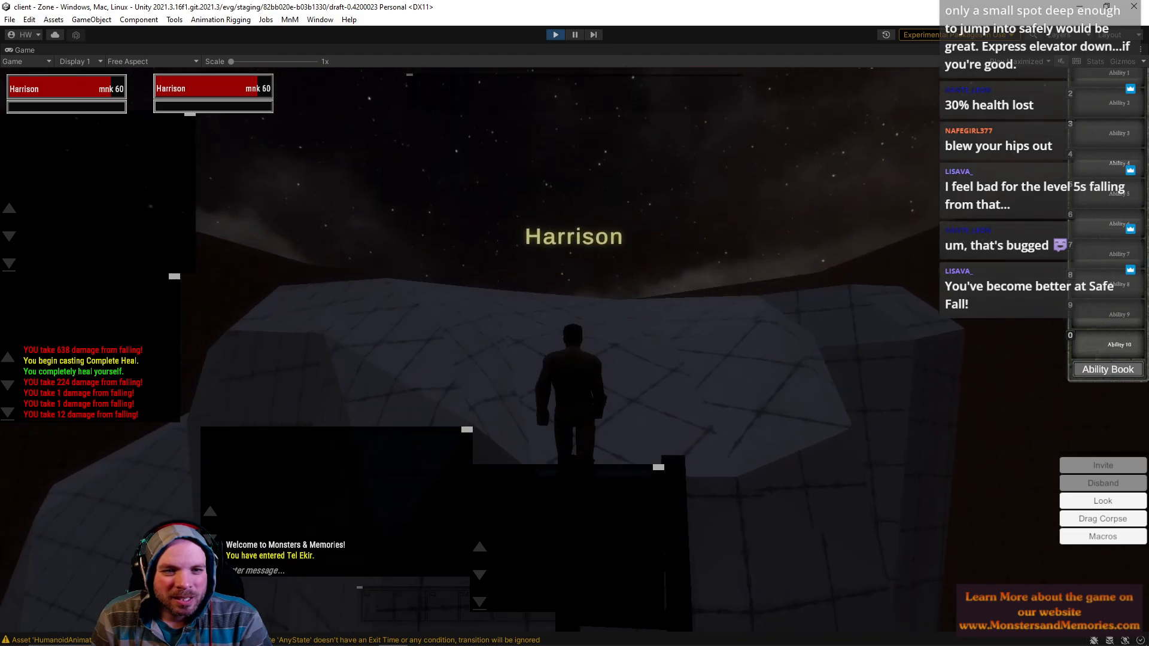
key("w")
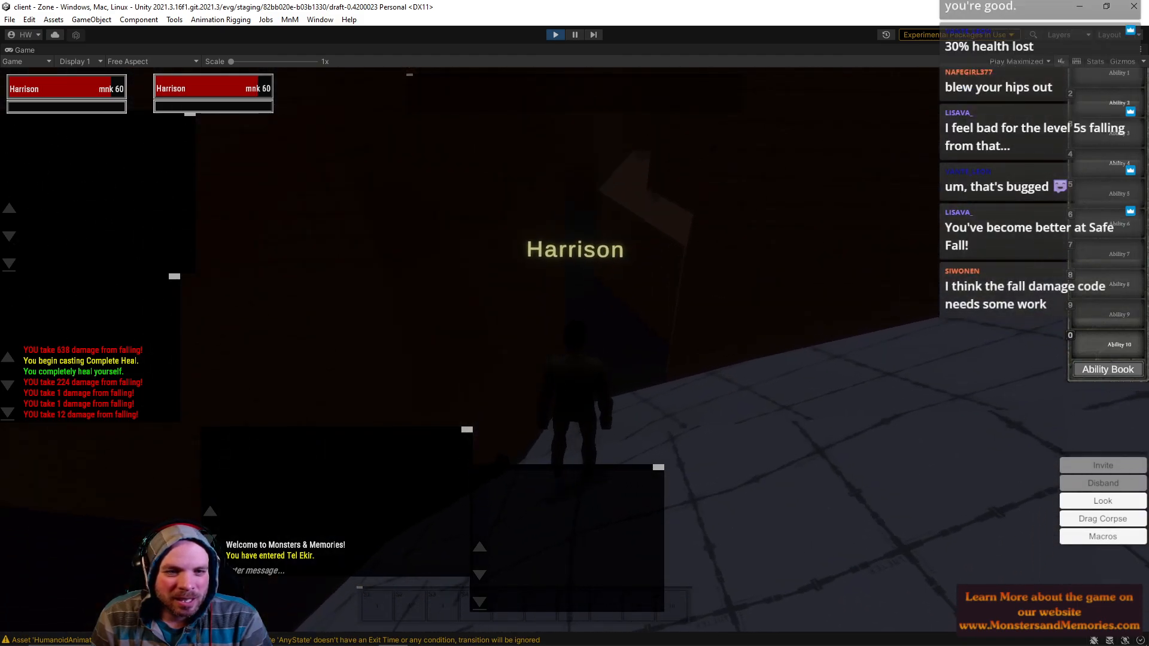
key("w")
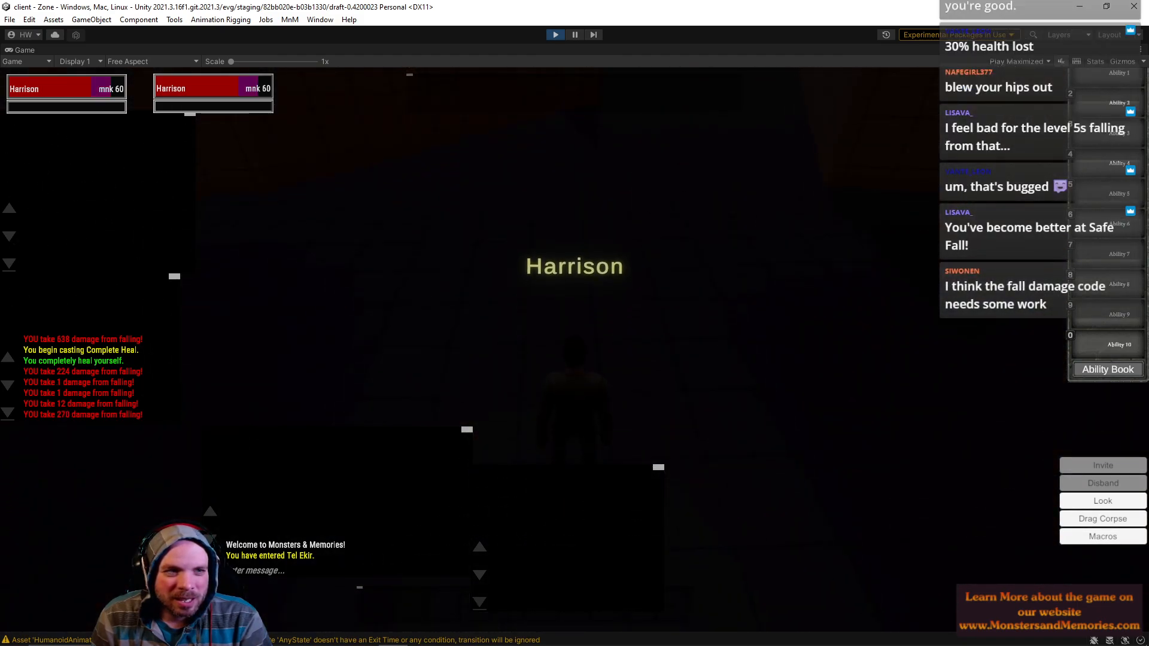
Step: Return to the ladder and climb it all the way back onto the rock's top
key("w")
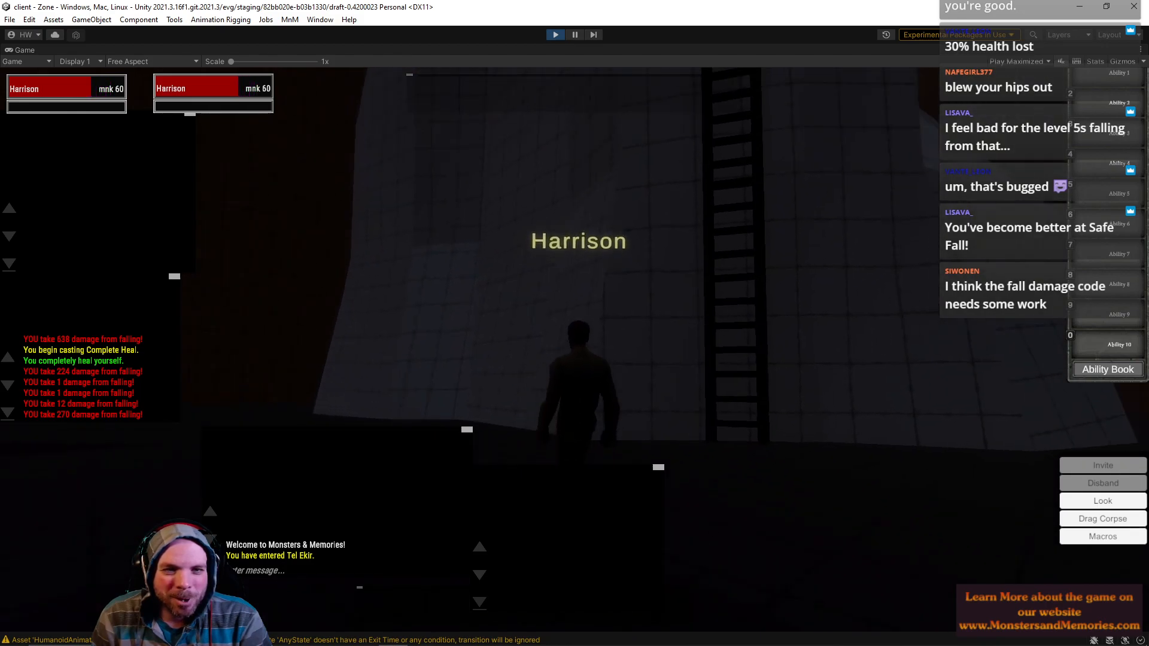
key("w")
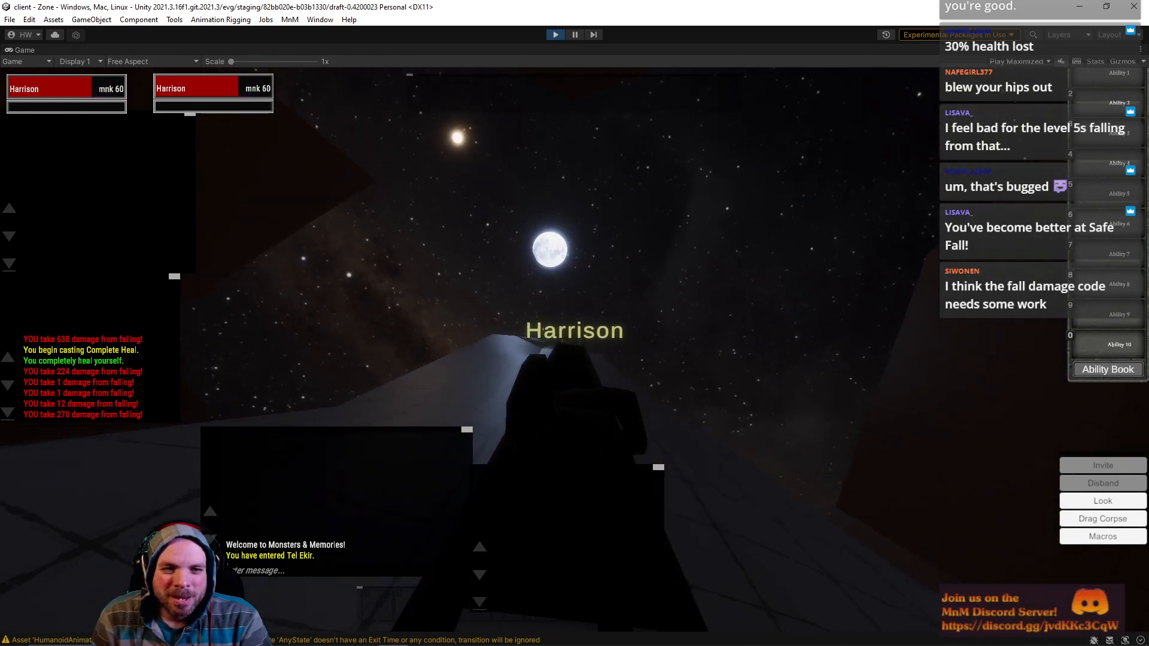
key("w")
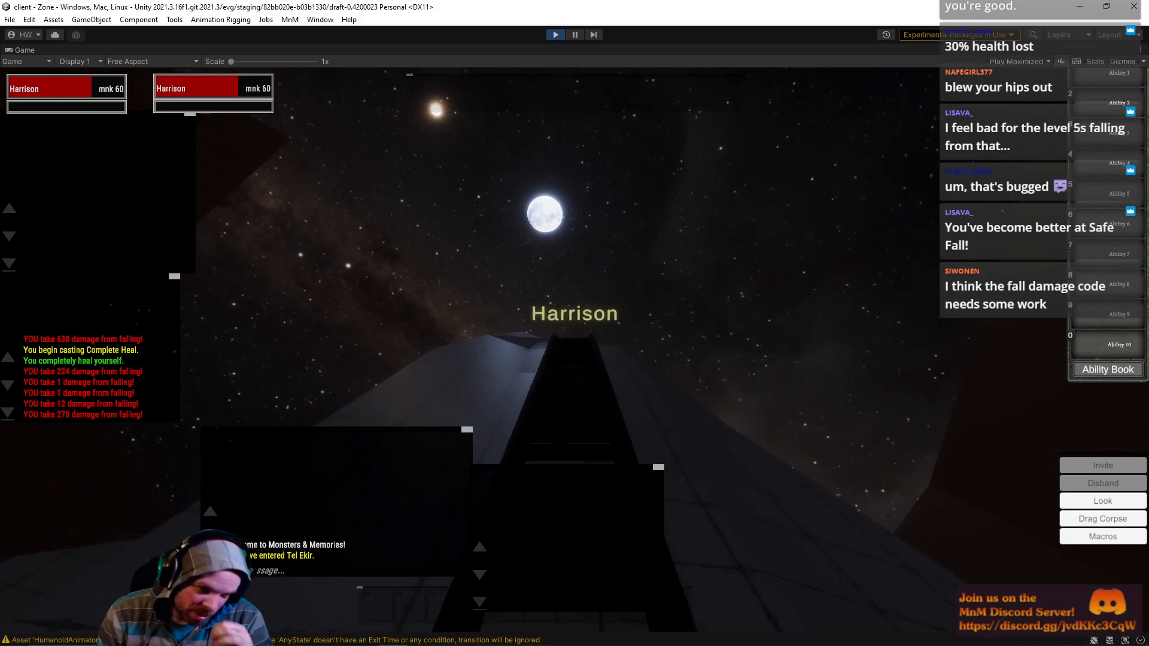
key("w")
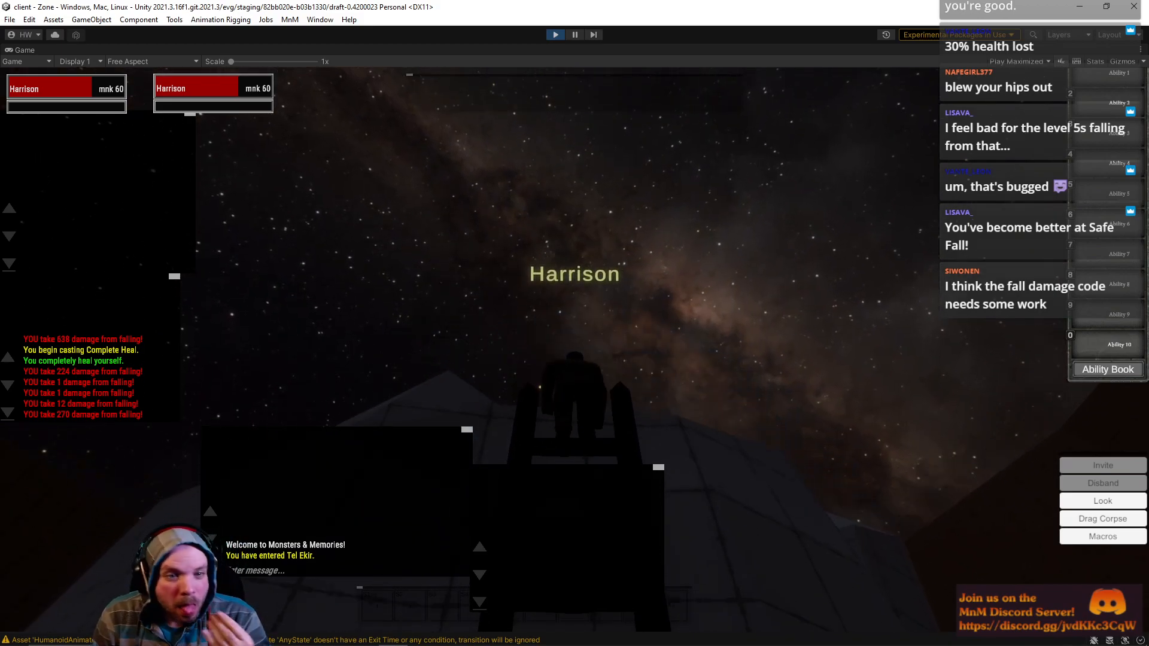
key("w")
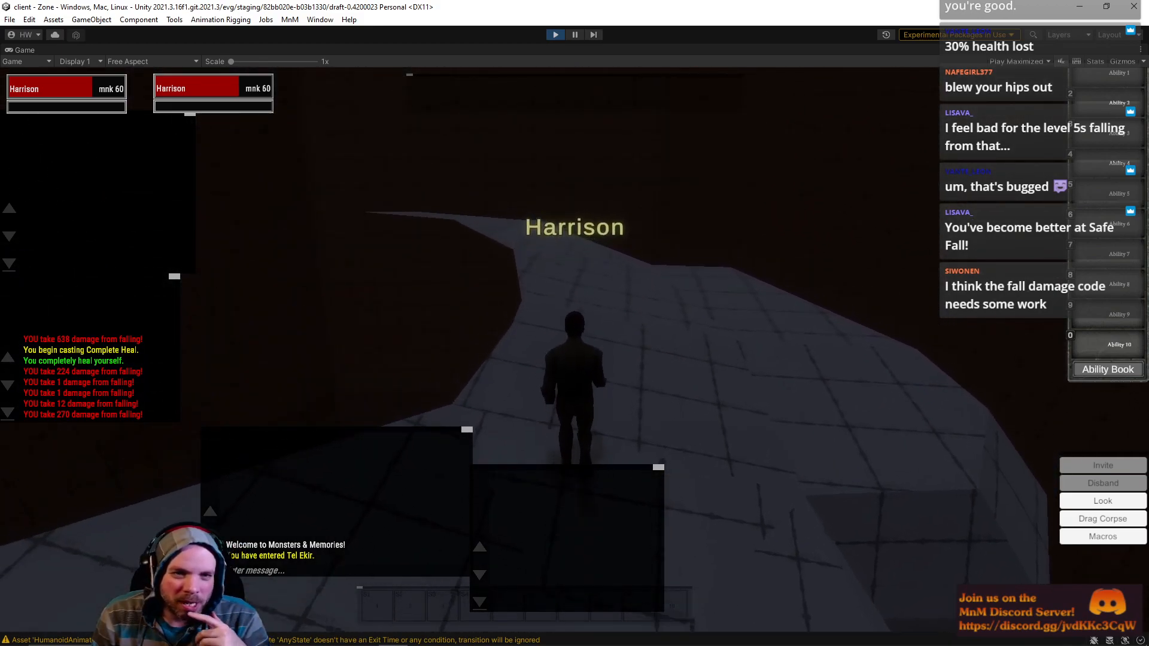
Step: Run off the edge of the rock's top to test the fall damage, and cast Complete Heal at the base
key("w")
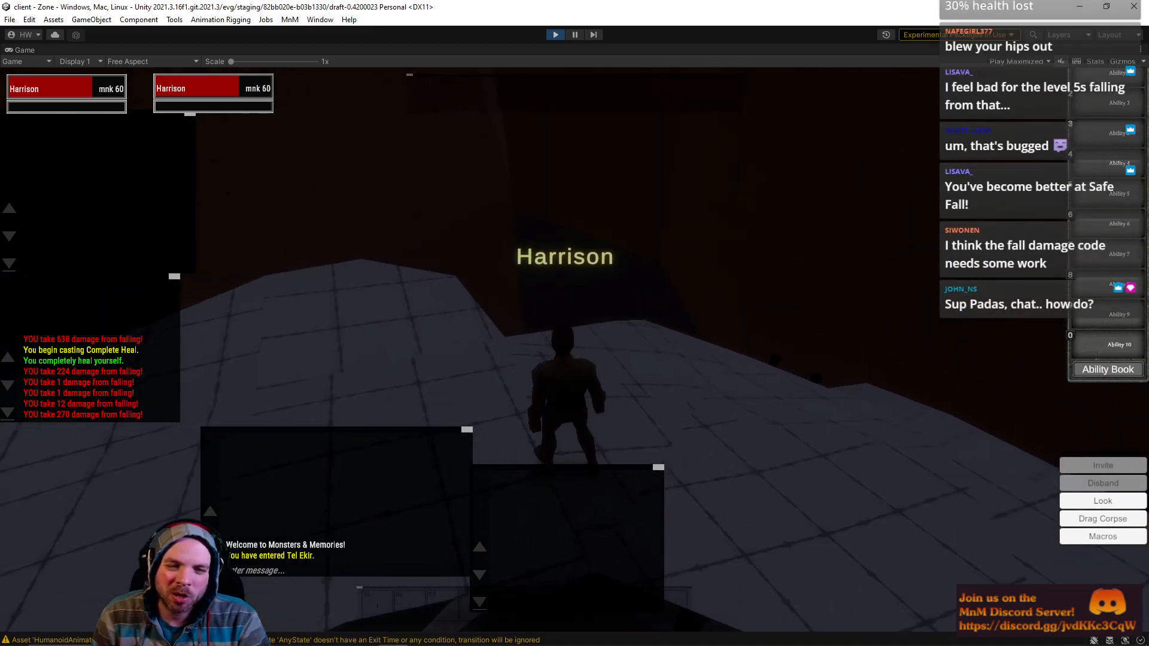
key("w")
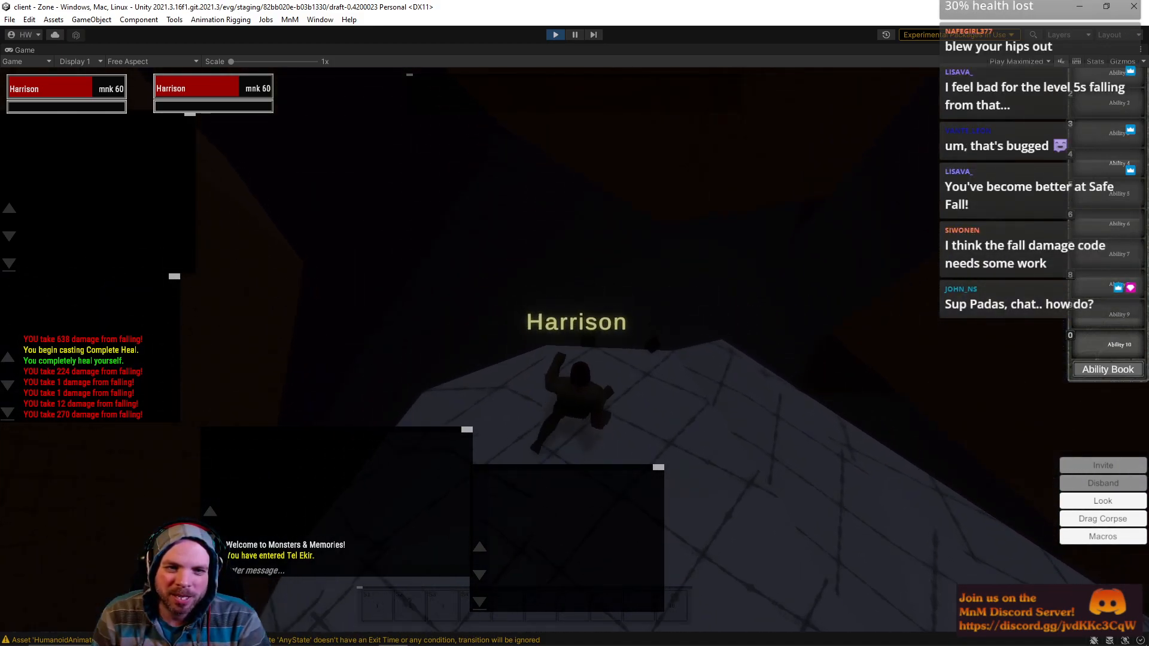
key("w")
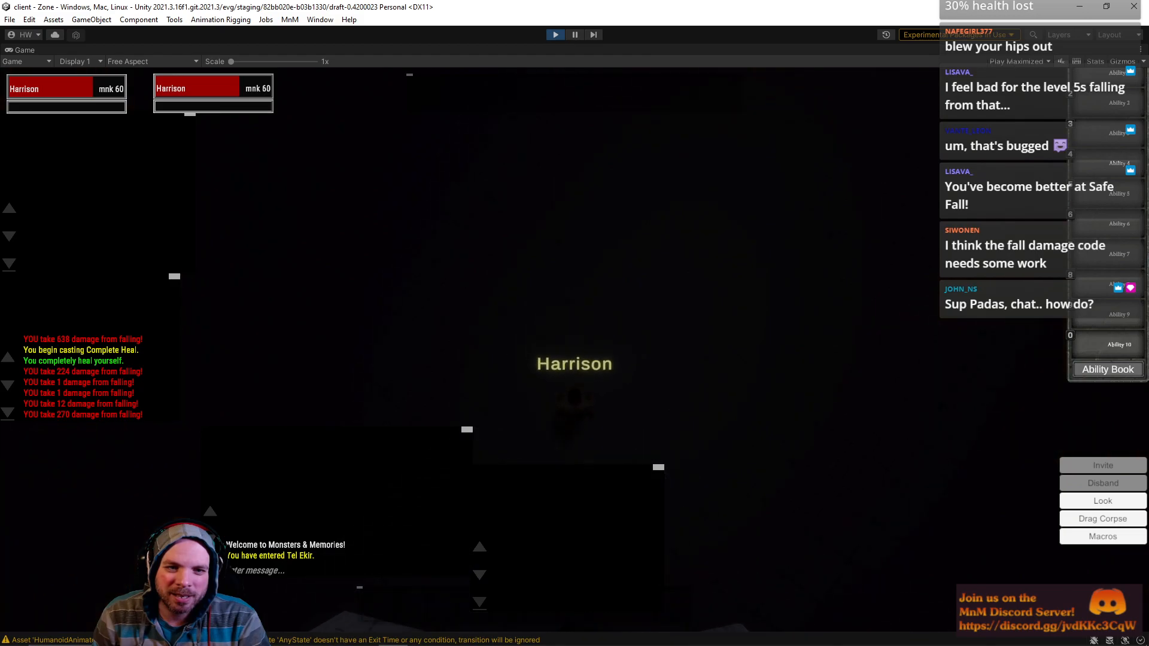
right_click_drag(742, 129, 584, 113)
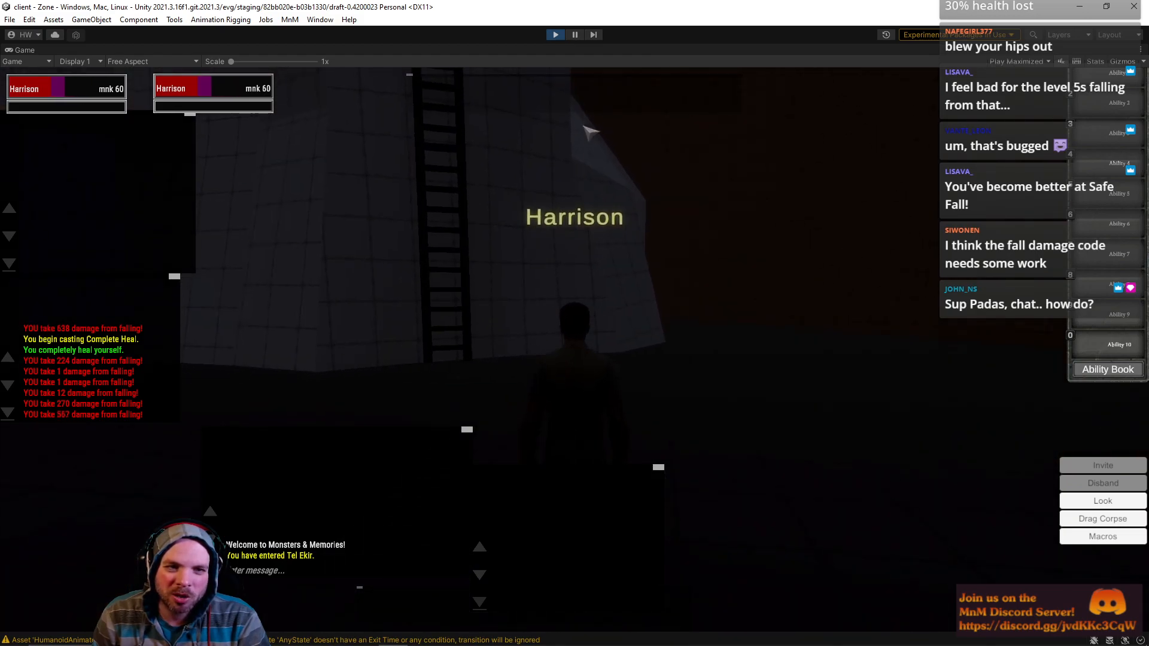
right_click_drag(575, 350, 542, 300)
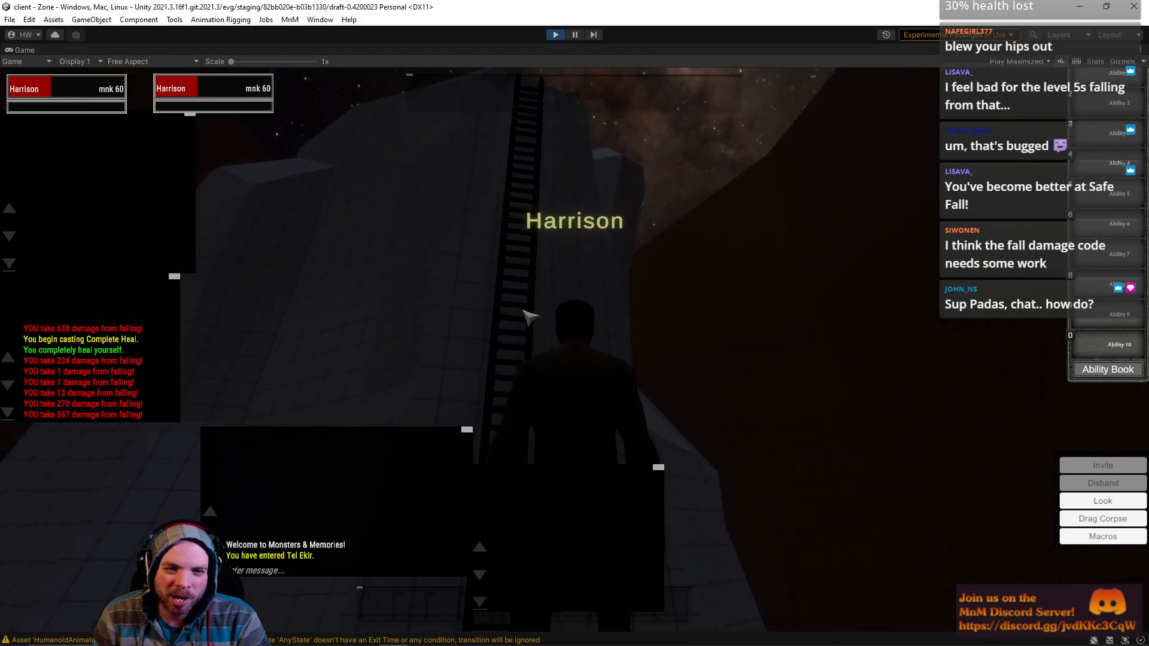
right_click_drag(593, 520, 607, 247)
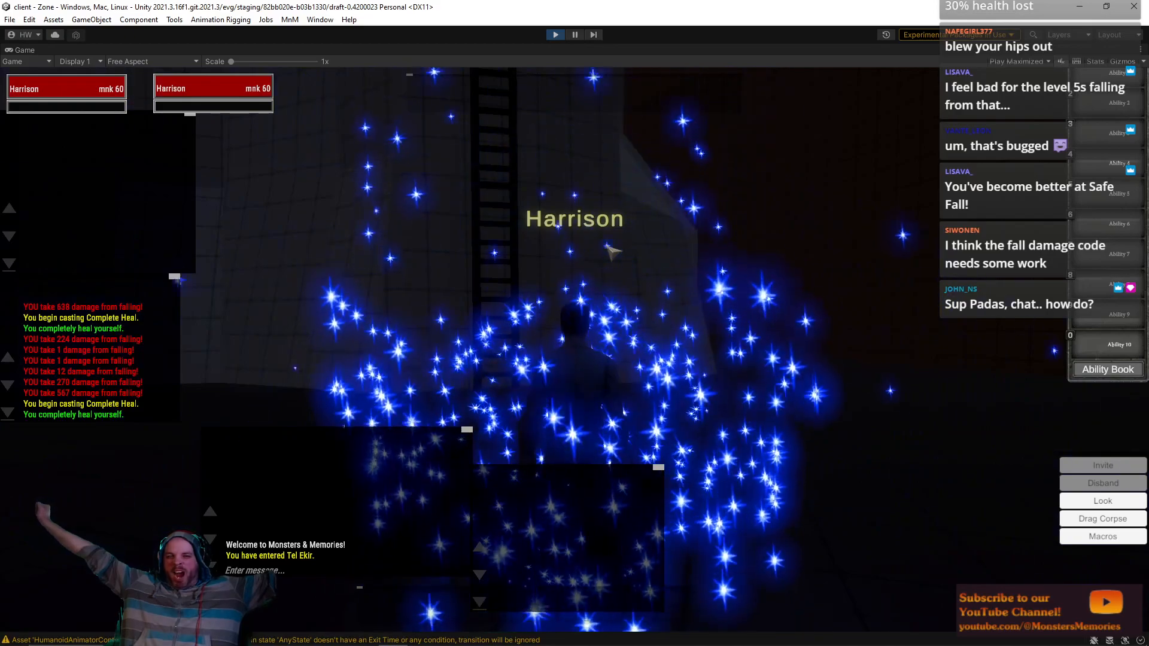
Step: Climb the ladder to the rock's top again, briefly checking the character's inventory on the way
right_click_drag(606, 246, 566, 167)
key("w")
key("w")
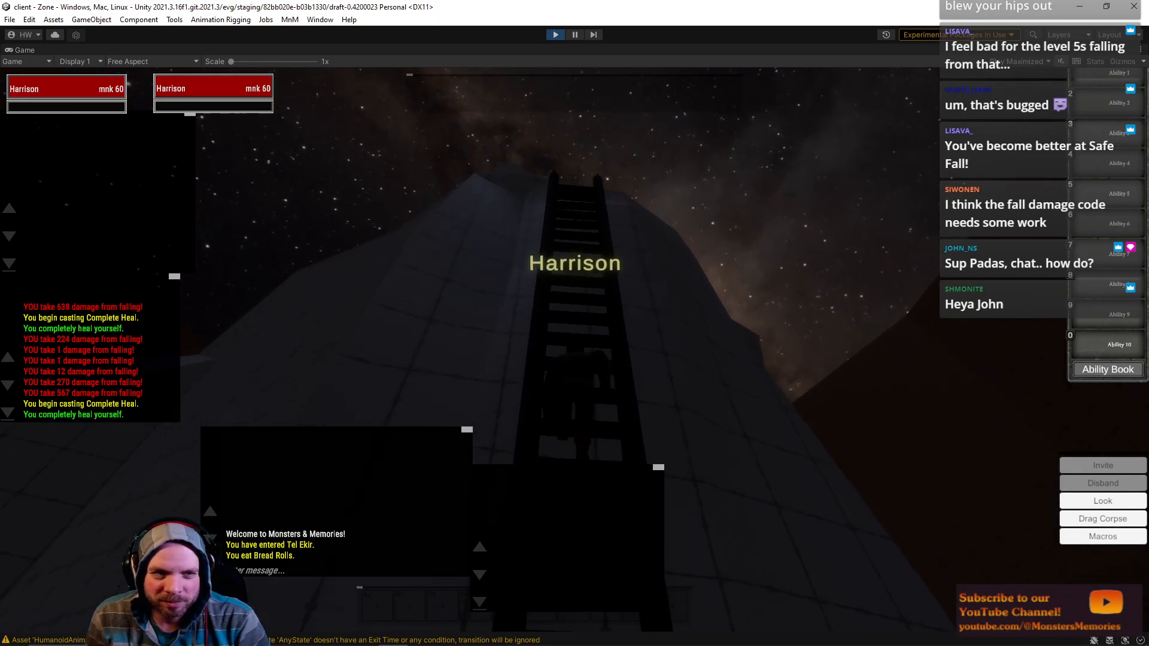
key("i")
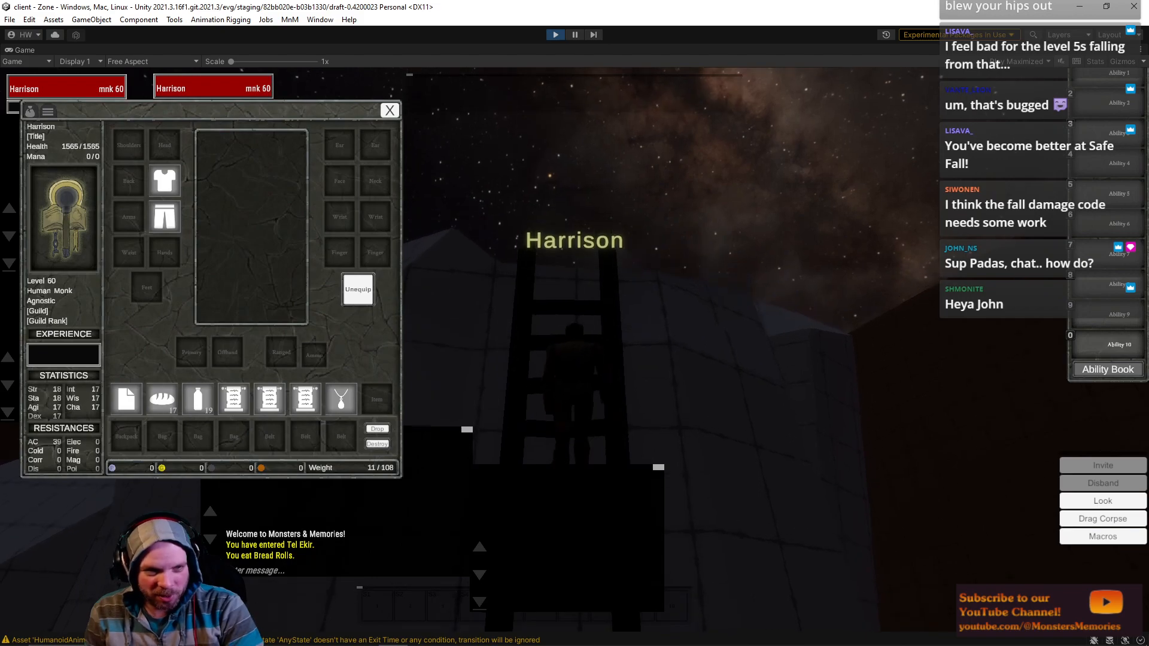
key("i")
key("w")
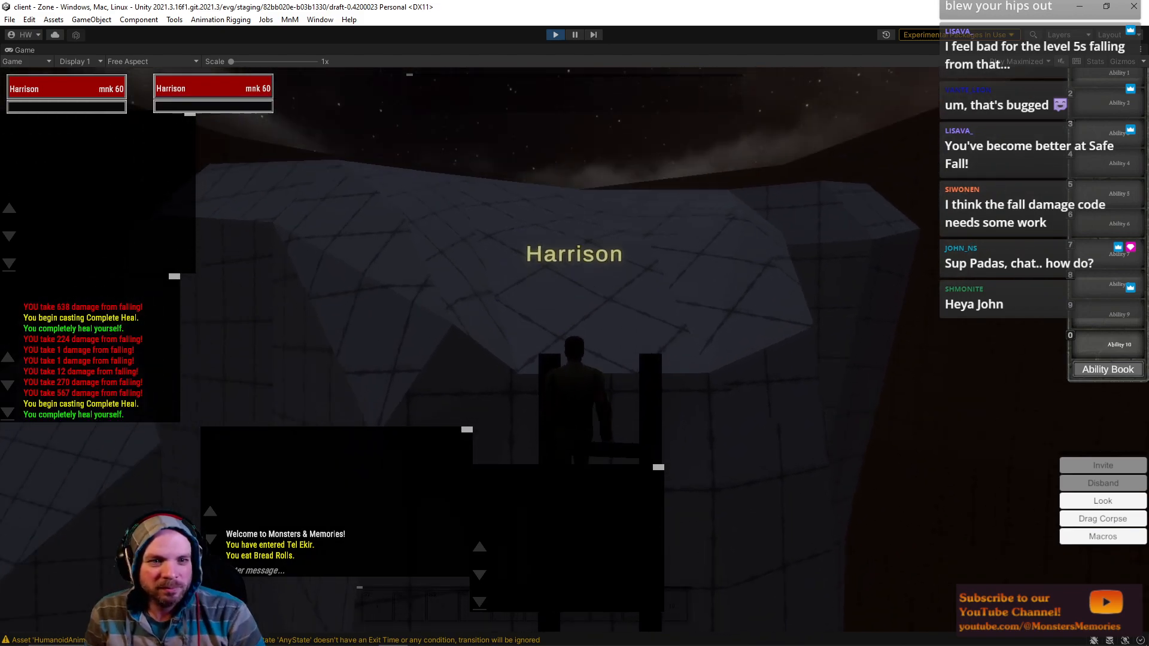
key("w")
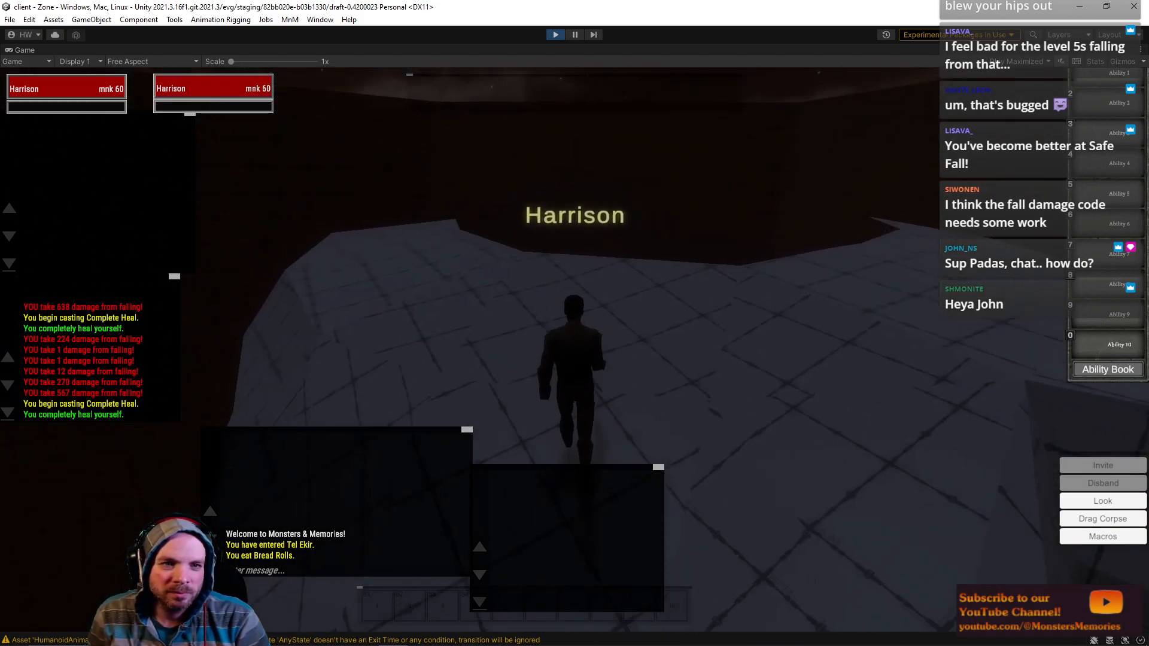
key("w")
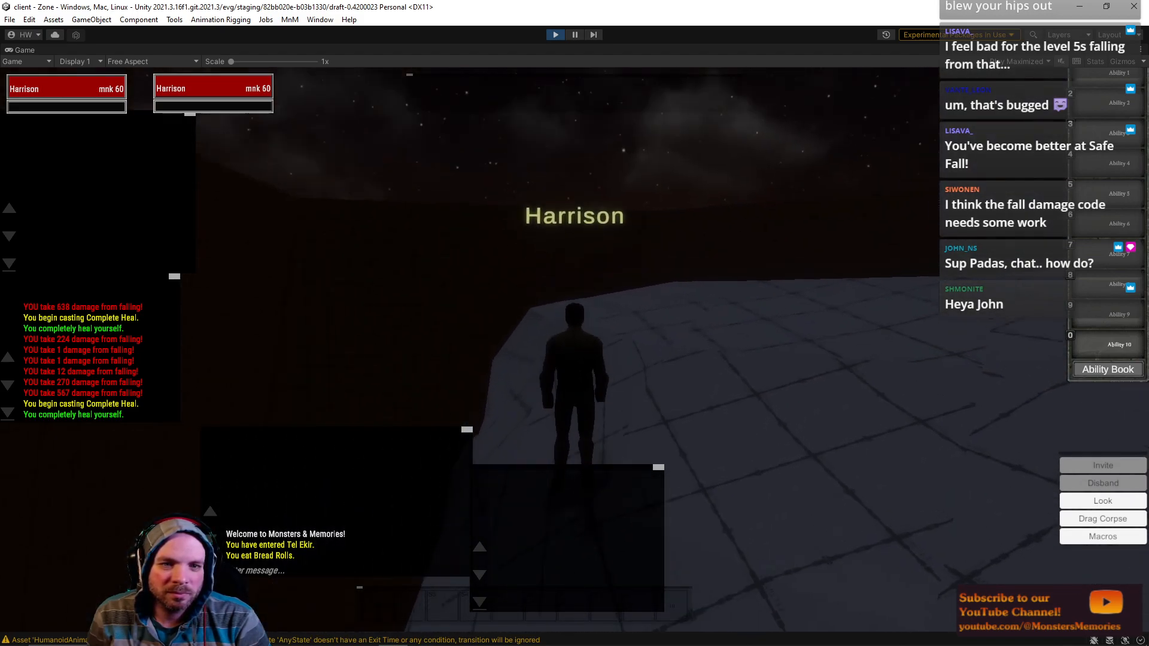
Step: Walk along the rim around the rock's central opening and examine the width of the path
key("w")
key("w")
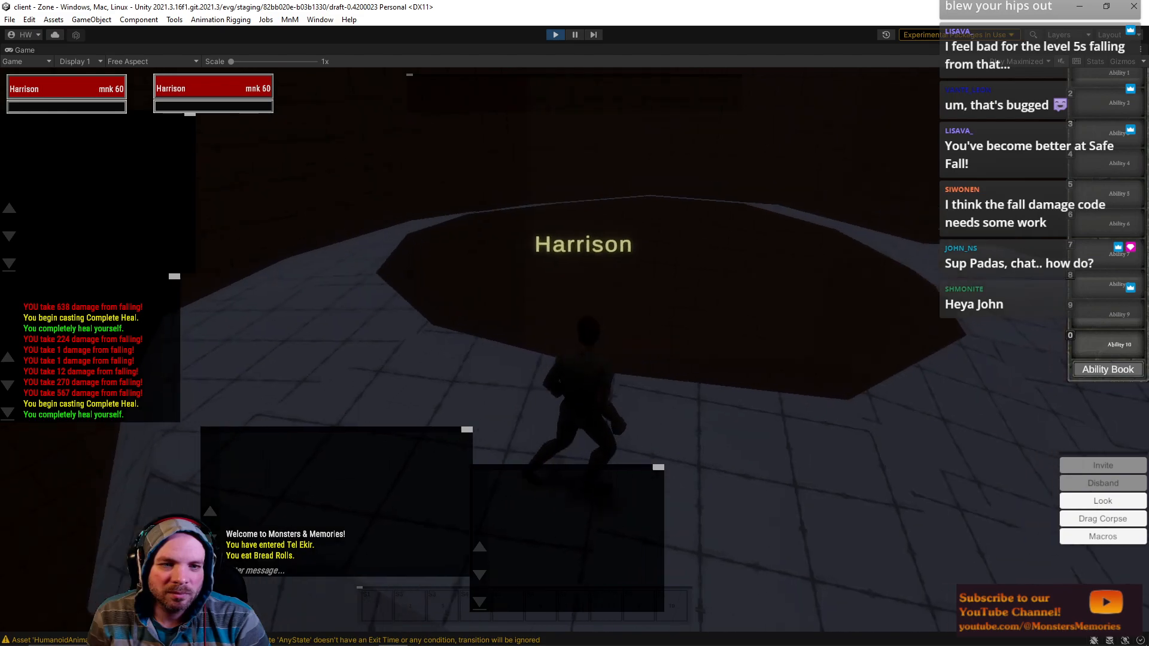
key("w")
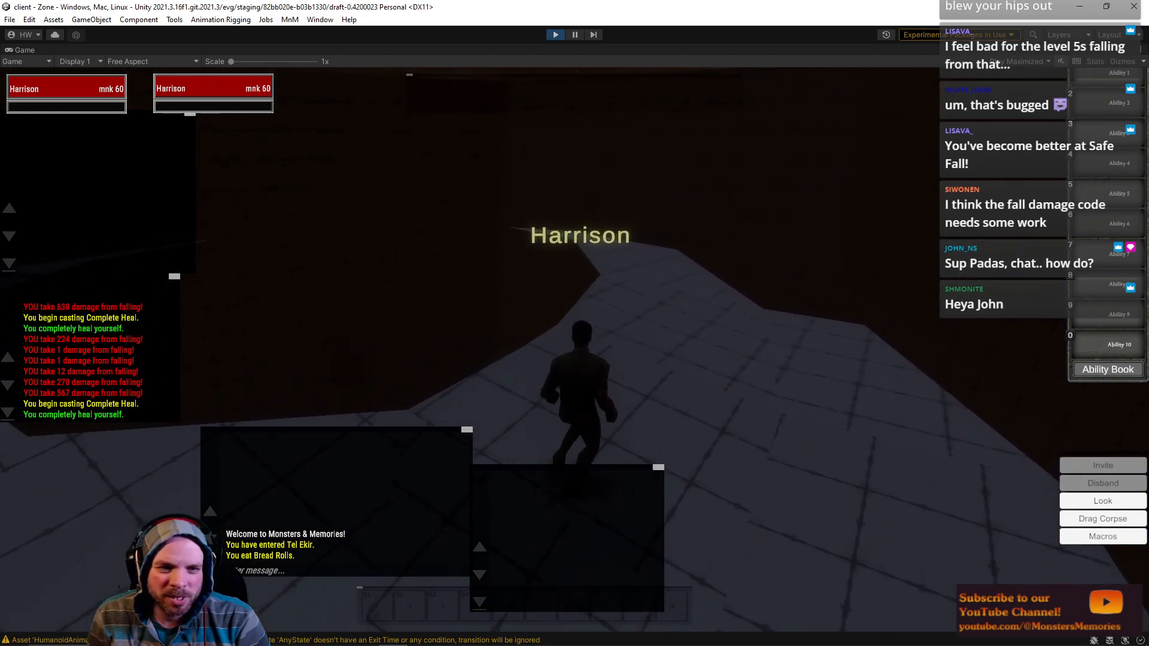
key("w")
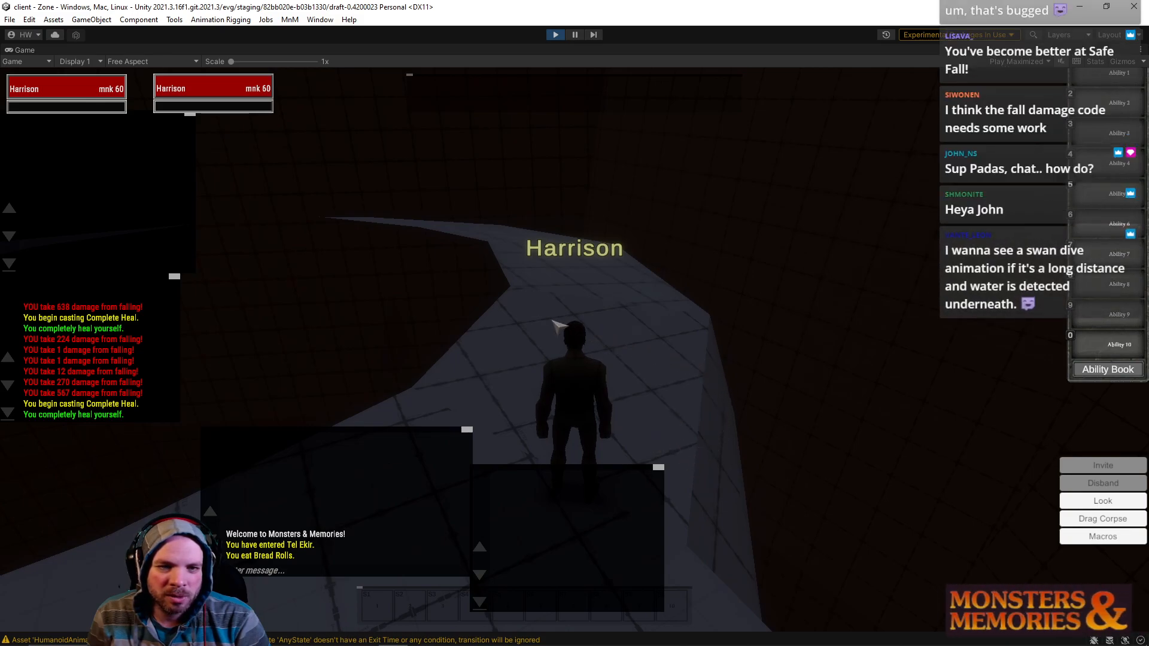
right_click_drag(437, 332, 411, 341)
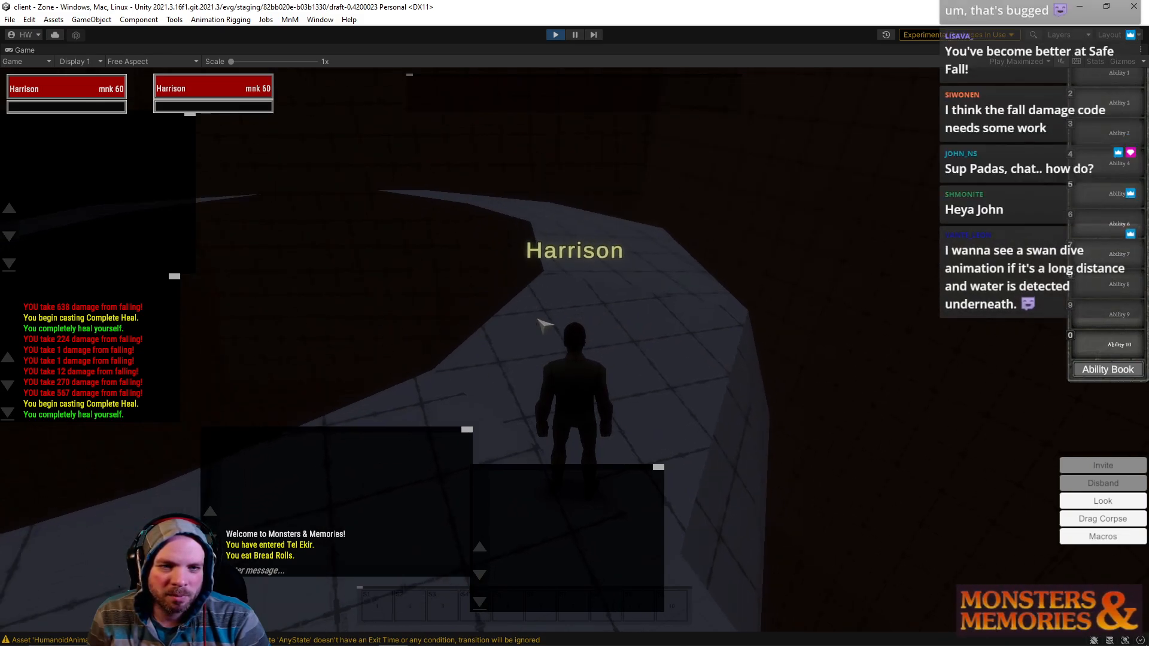
mouse_move(673, 442)
right_mouse_down()
mouse_move(666, 479)
mouse_move(668, 459)
right_mouse_up()
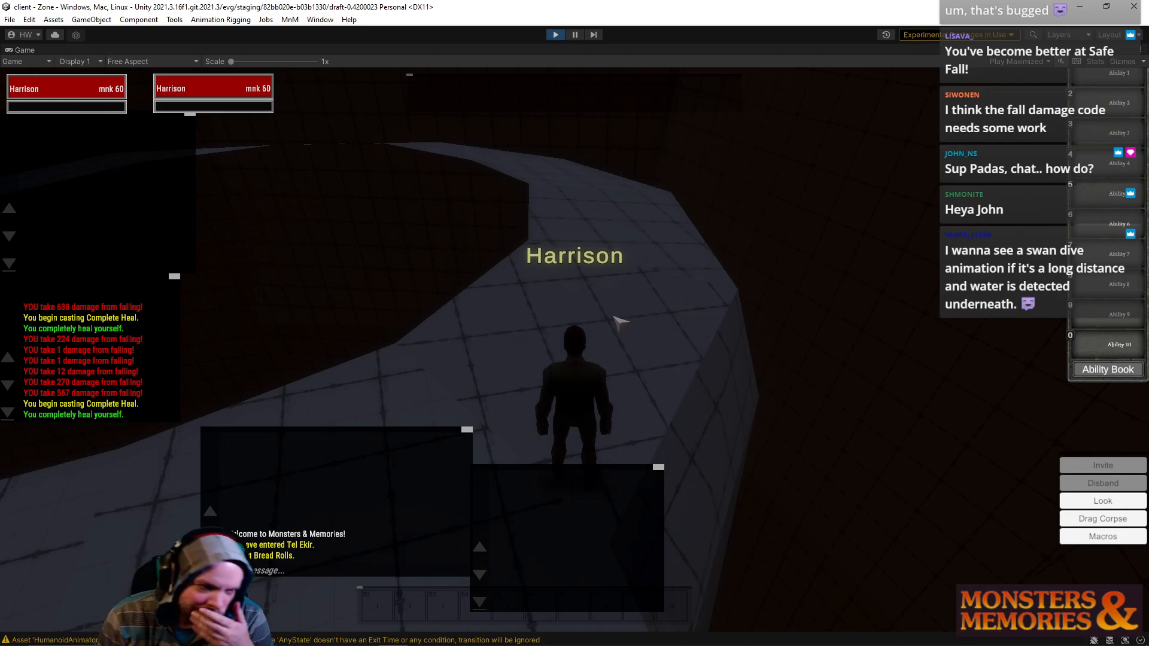
right_click_drag(580, 344, 428, 365)
Step: Run to the rock's outer edge and jump off to test the damage of a jumping fall
key("w")
key("w")
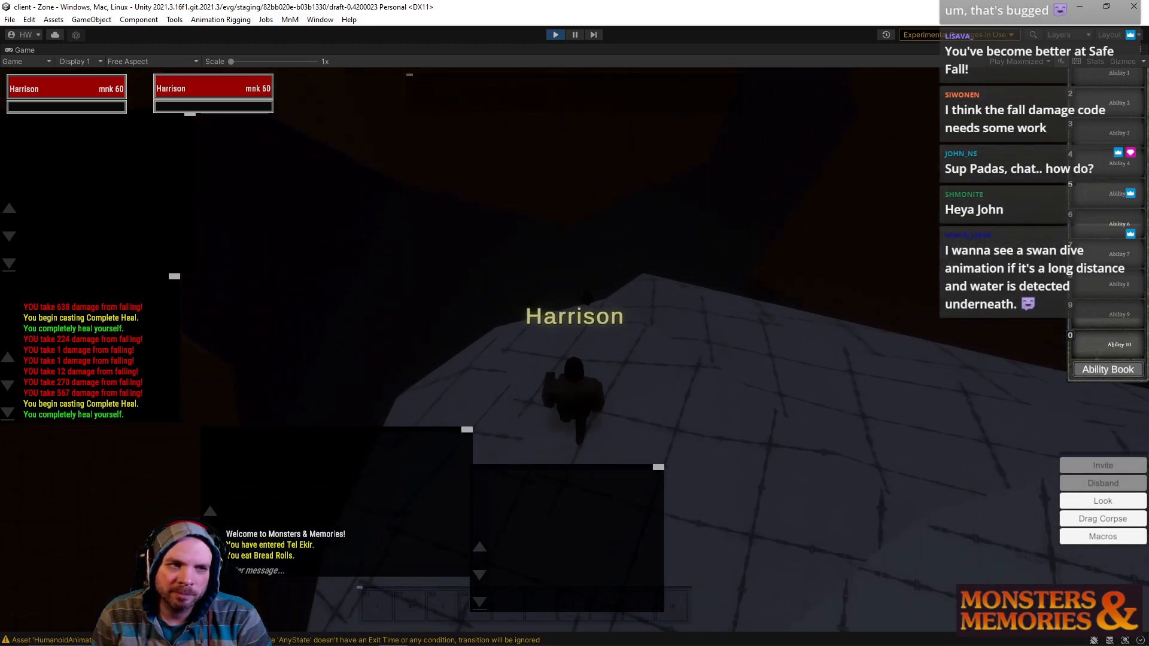
key("space")
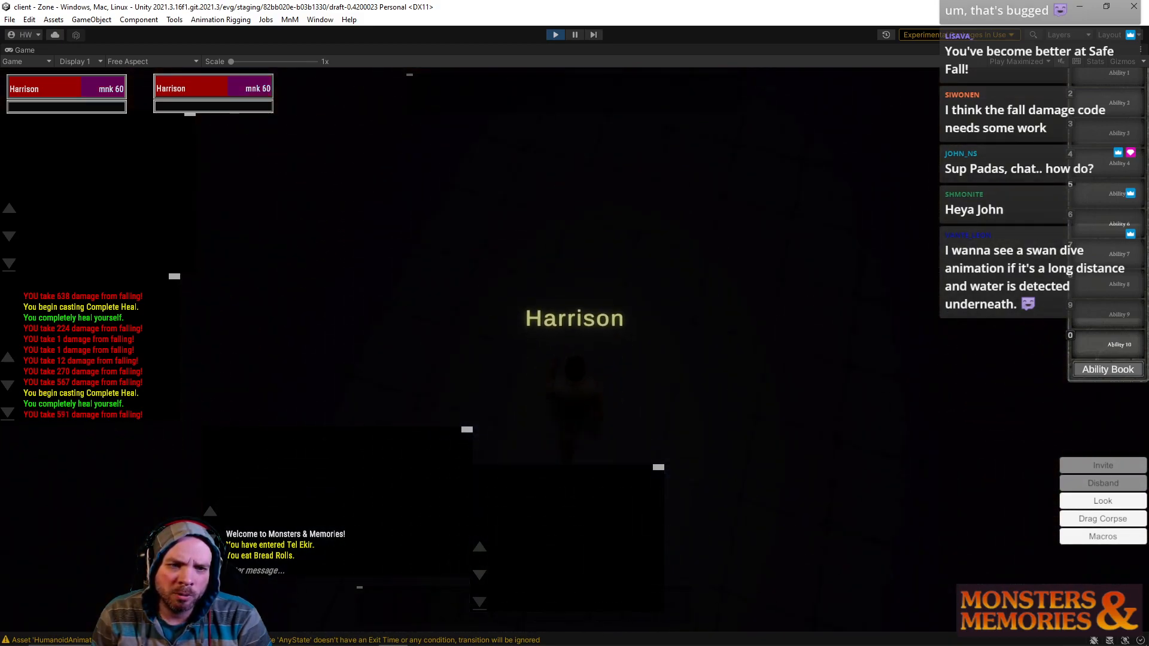
right_click_drag(521, 443, 543, 373)
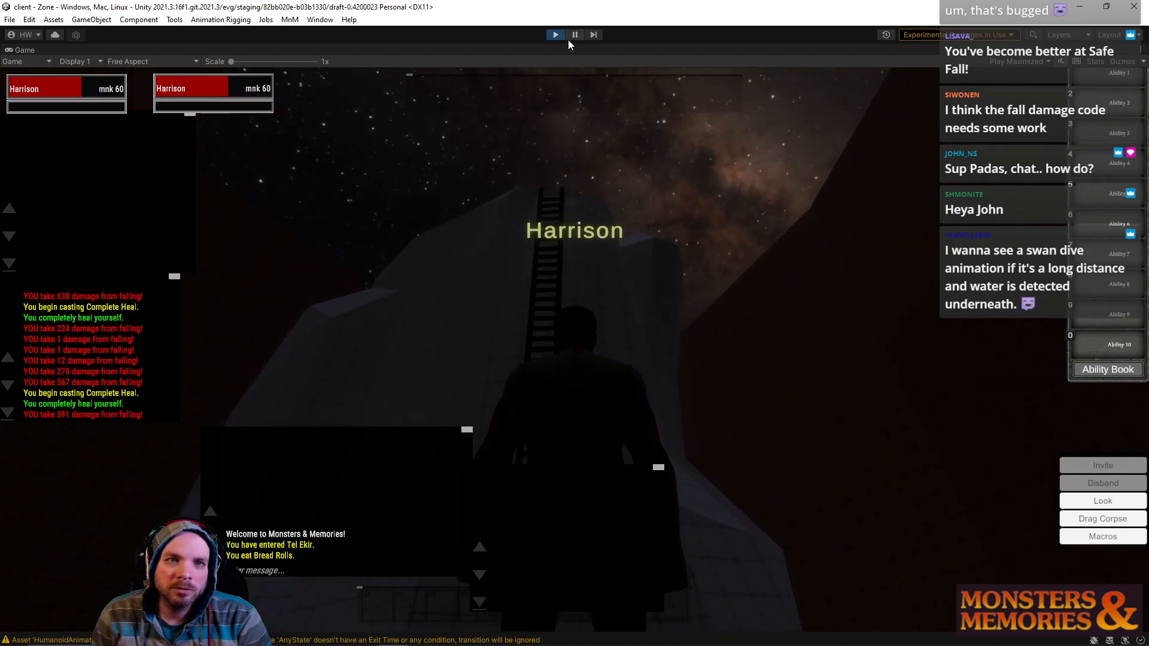
Step: Stop the running game and reopen the TelEkir scene from the recent scenes
left_click(556, 35)
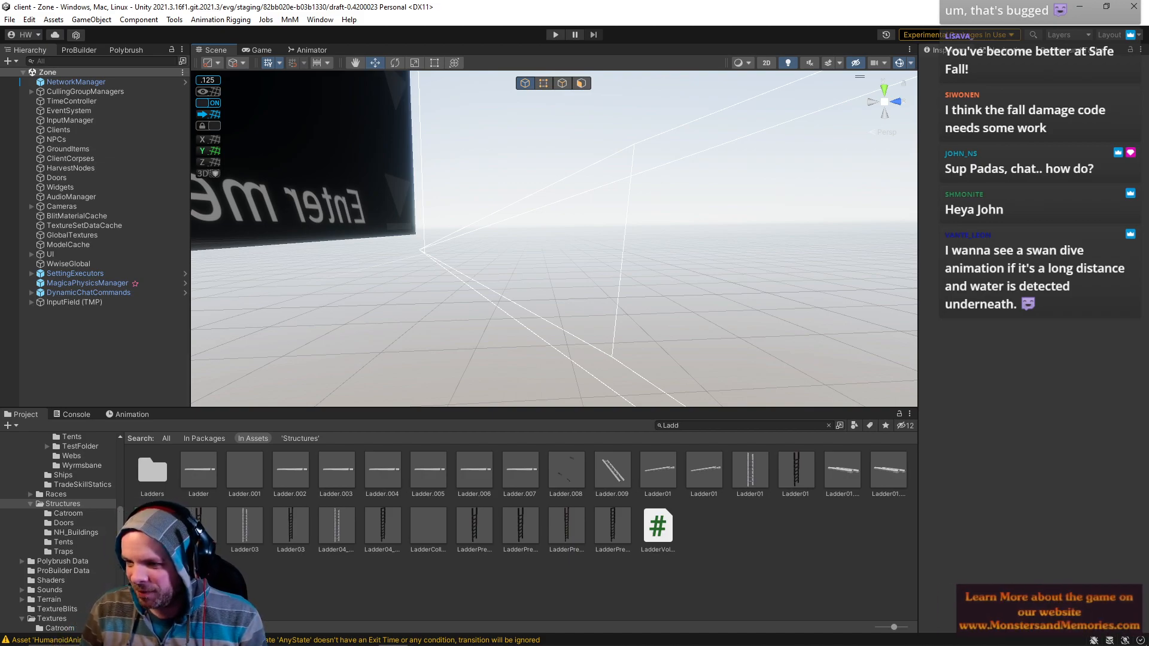
right_click_drag(593, 274, 605, 230)
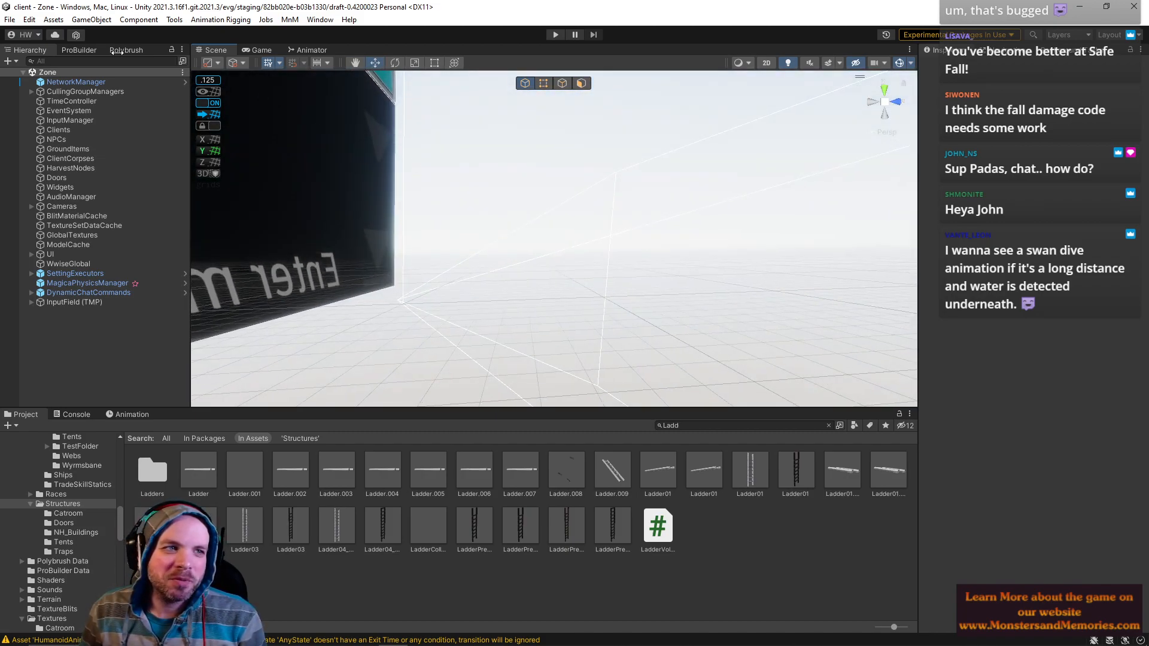
left_click(13, 22)
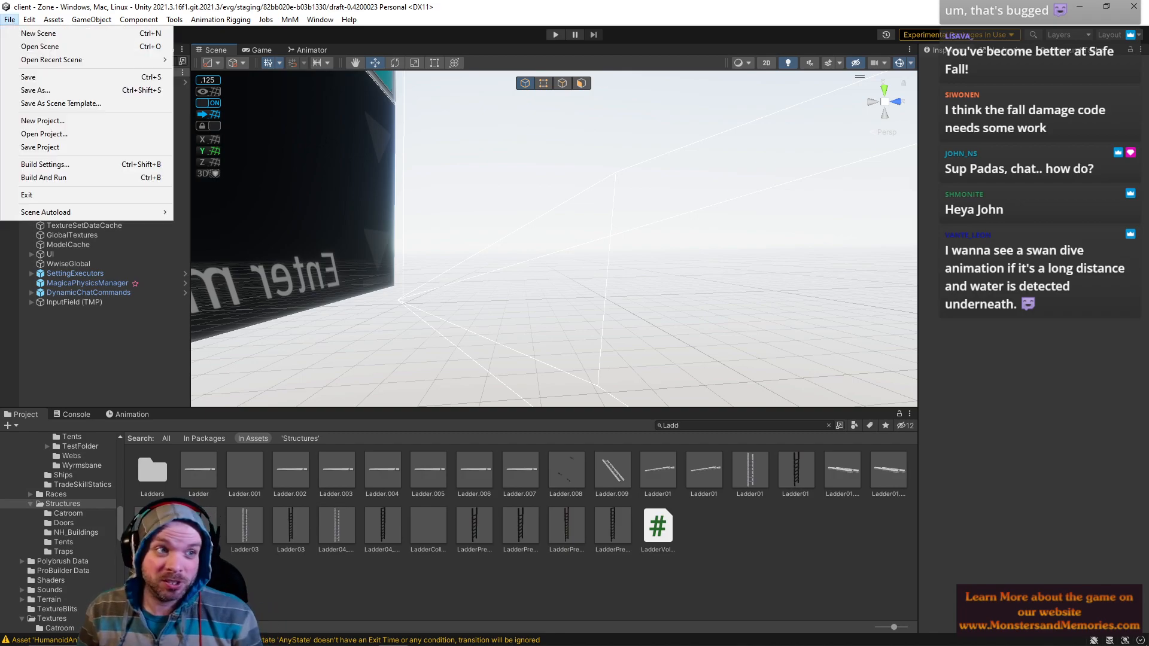
mouse_move(69, 63)
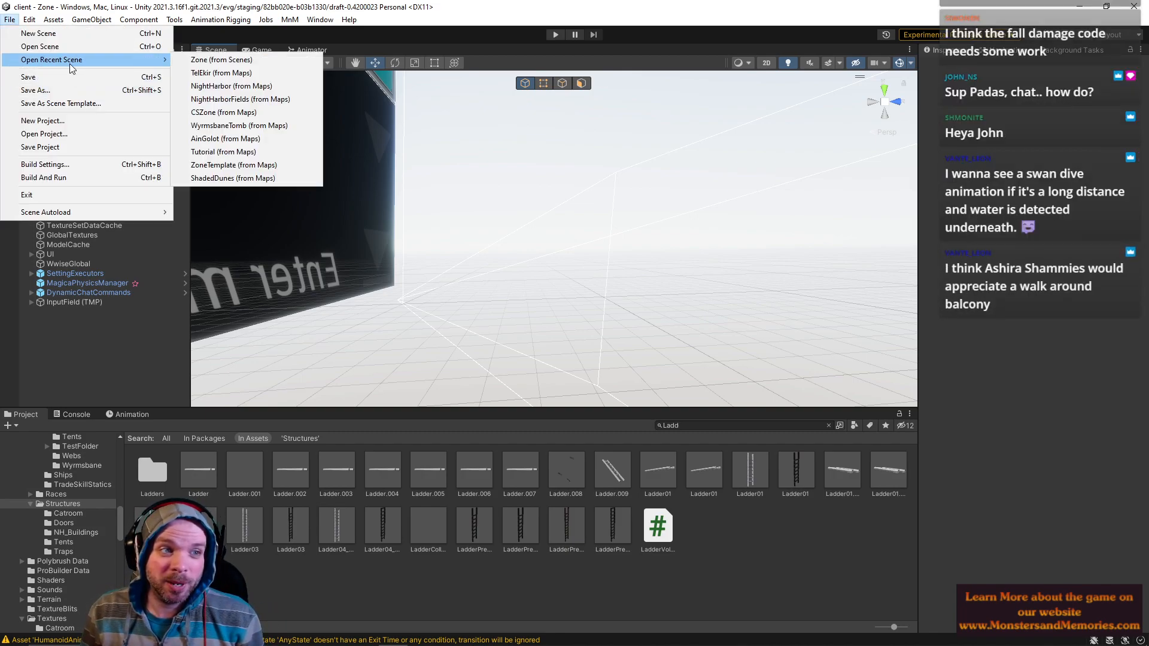
left_click(216, 73)
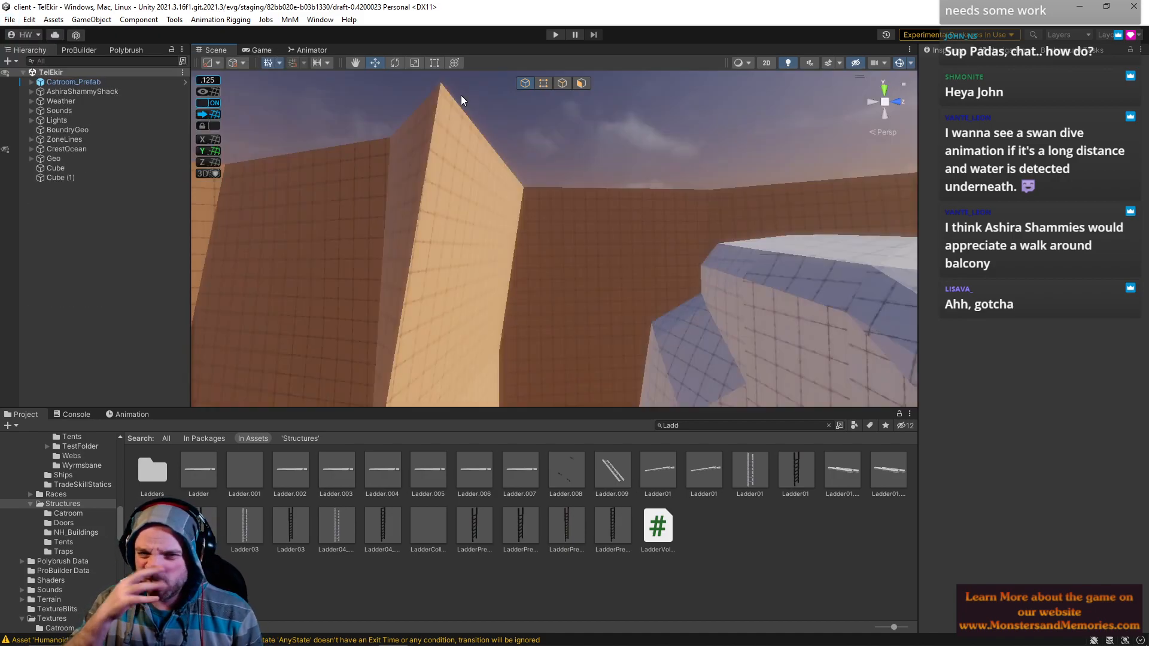
Step: Select the Cliffs mesh in face mode and move the wall faces beside the rock outward
right_click_drag(460, 95, 562, 78)
left_click(529, 257)
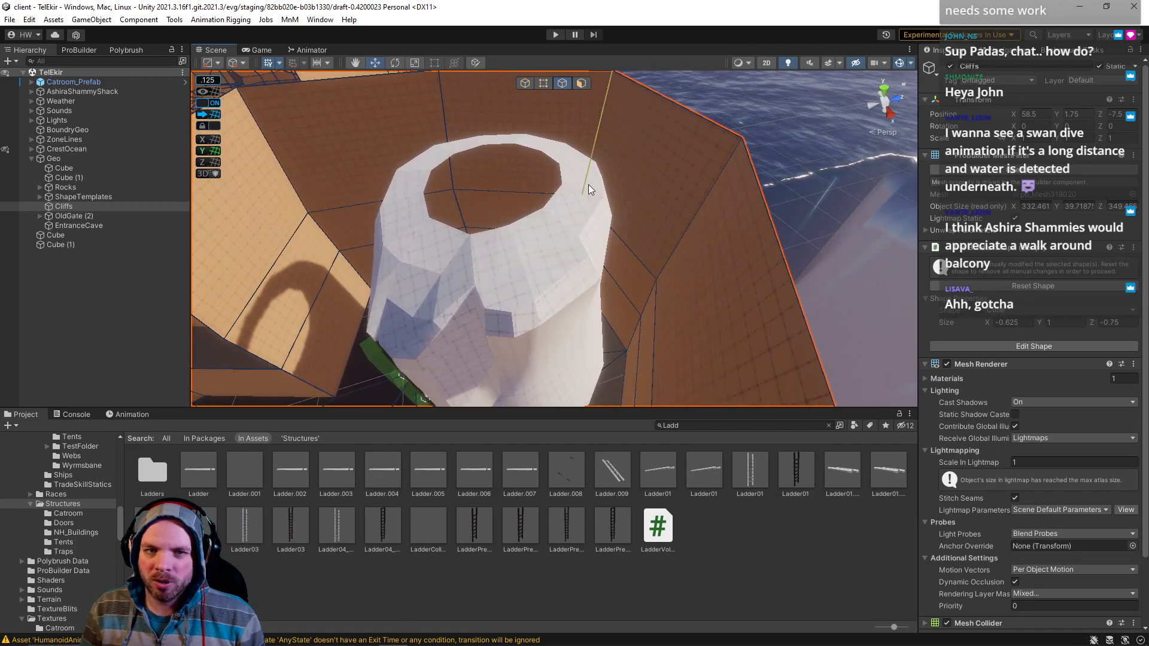
left_click(581, 83)
left_click(610, 293)
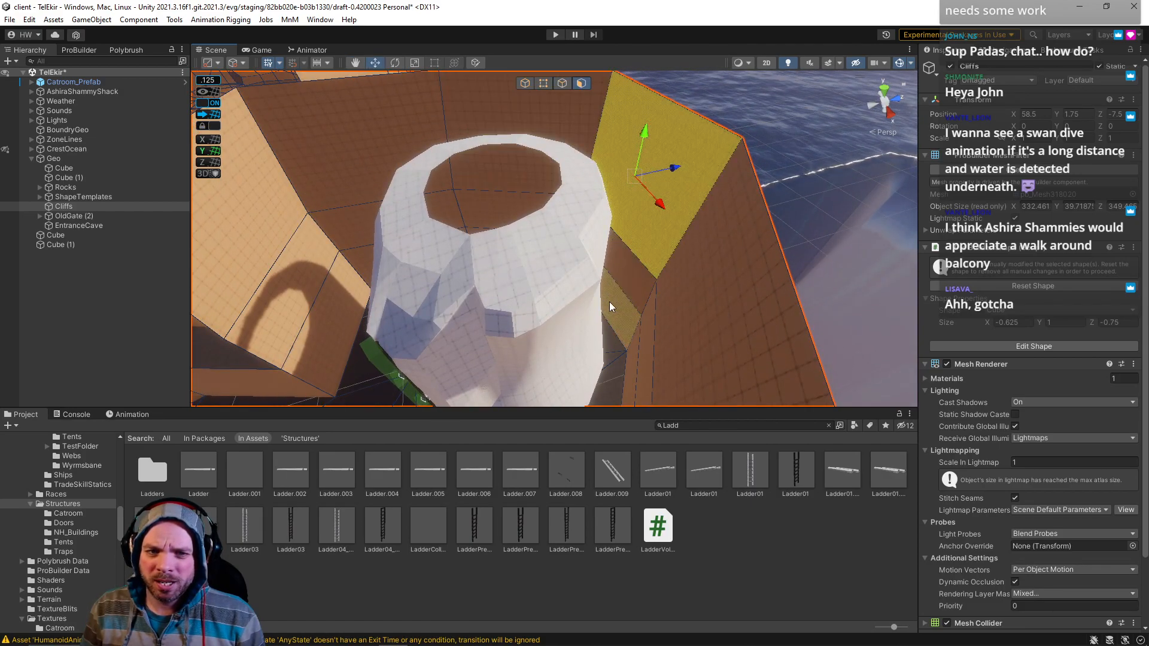
left_click_drag(643, 277, 695, 286)
Step: Select the upper and lower faces of the cliff wall behind the rock together and reposition them
right_click_drag(600, 225, 562, 286)
left_click(562, 286)
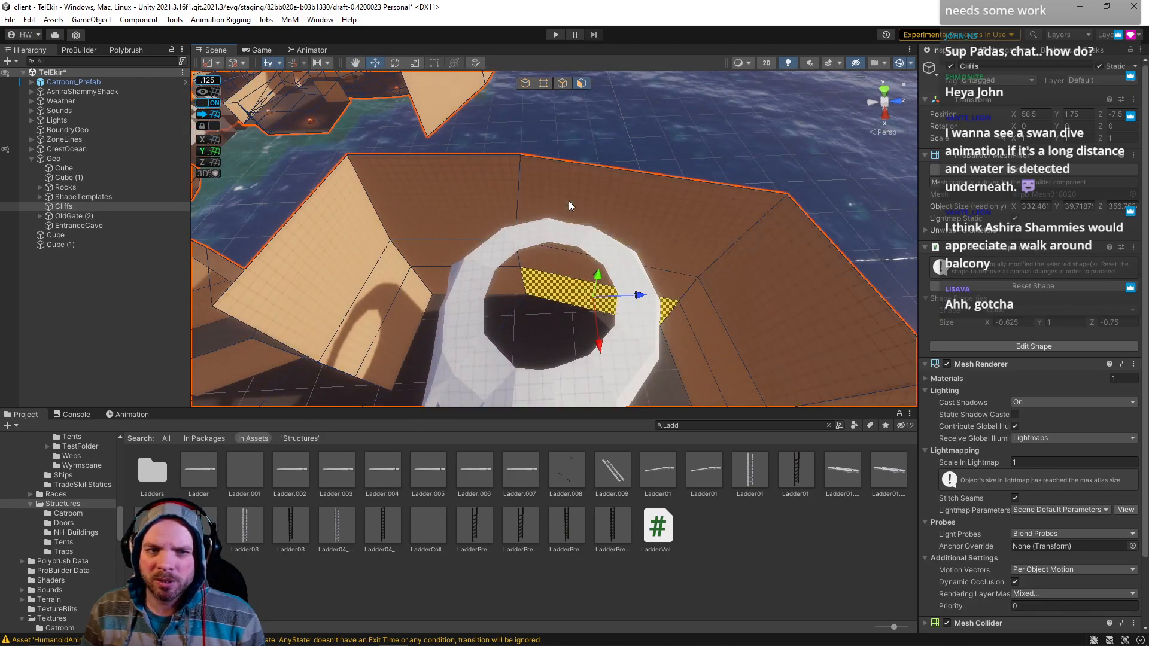
left_click(568, 200, "shift")
left_click_drag(628, 266, 621, 211)
right_click_drag(621, 211, 700, 220)
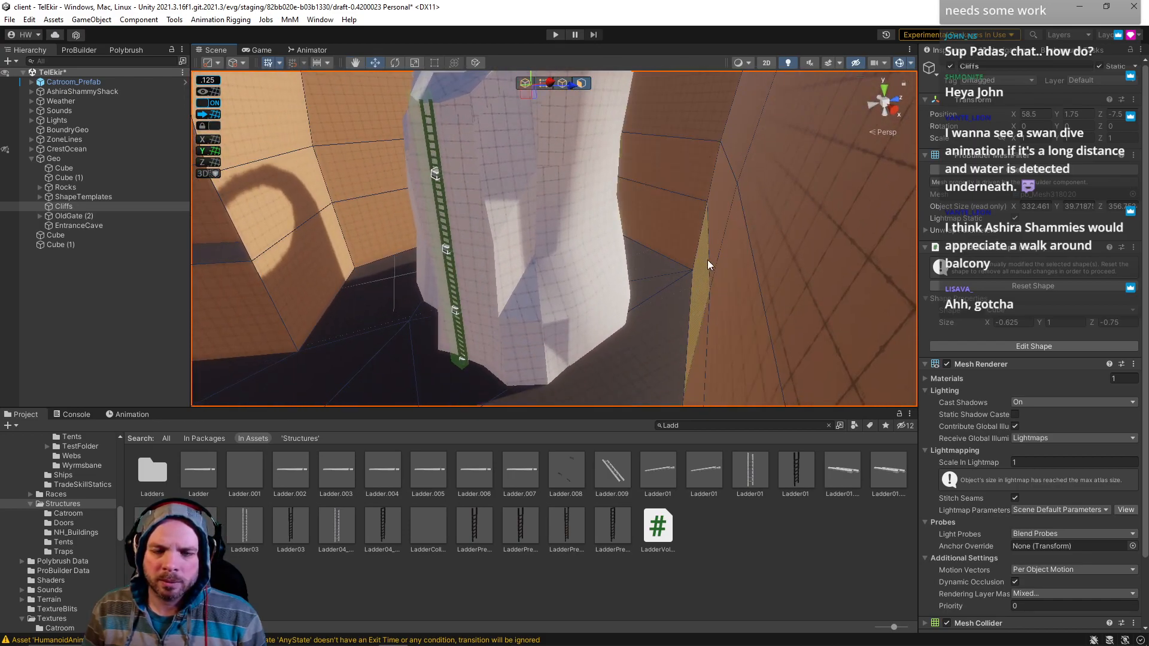
Step: Select the vertical edge of the Cliffs wall beside the rock in edge mode
left_click(562, 84)
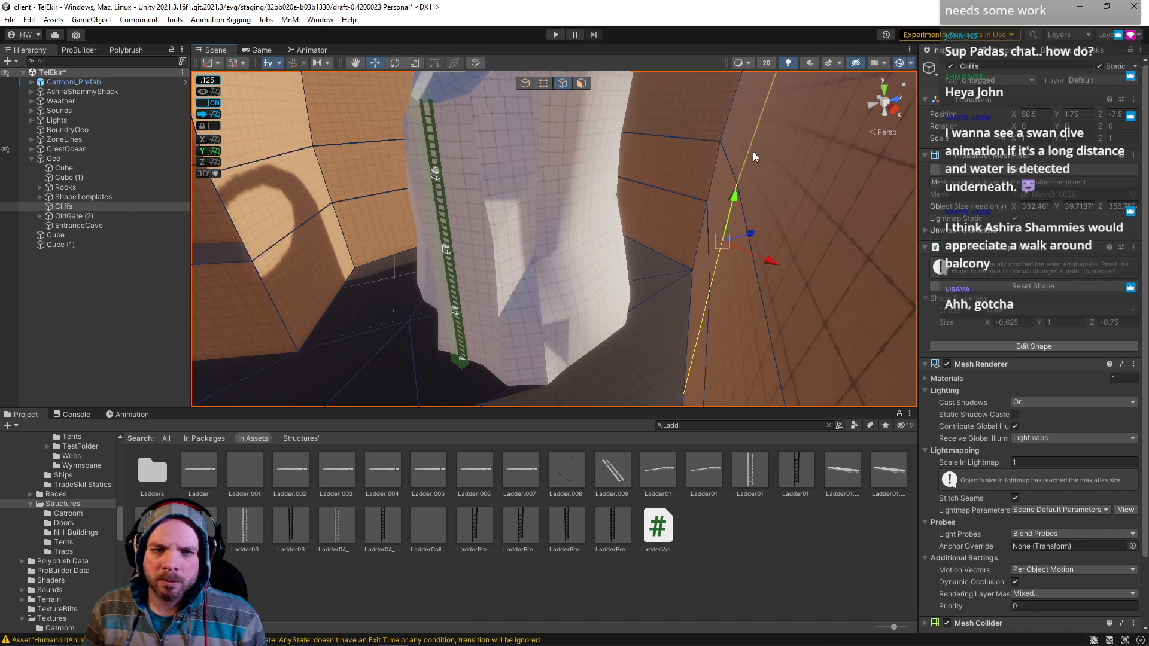
key("s")
right_click_drag(755, 202, 722, 159)
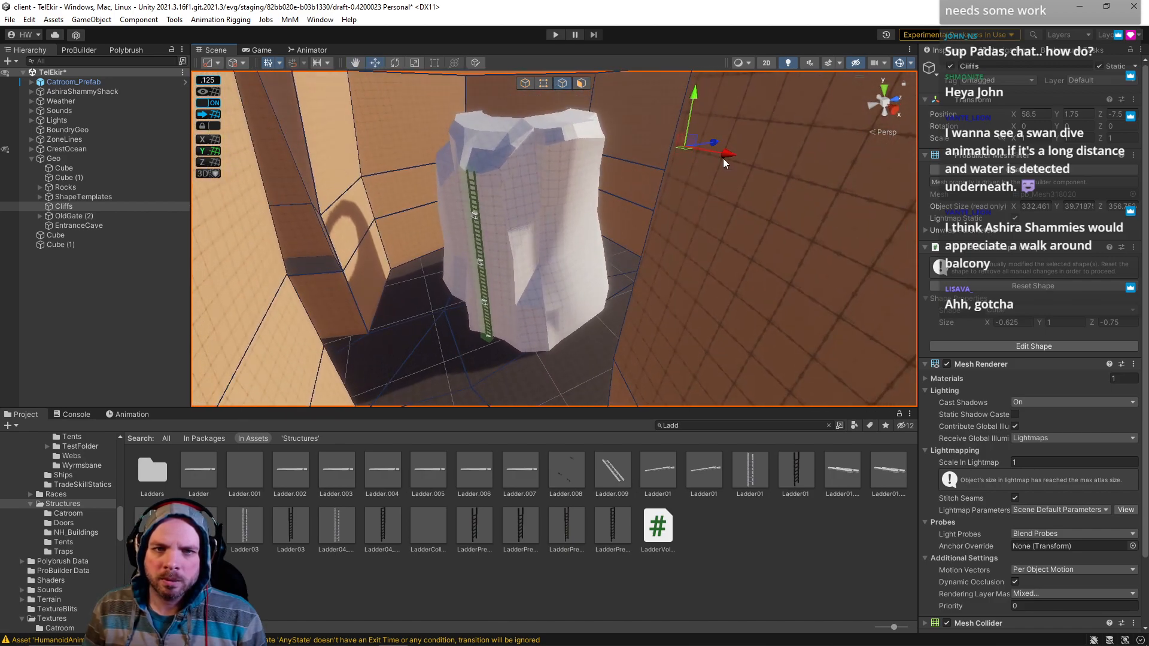
key("e")
right_click_drag(676, 197, 560, 213)
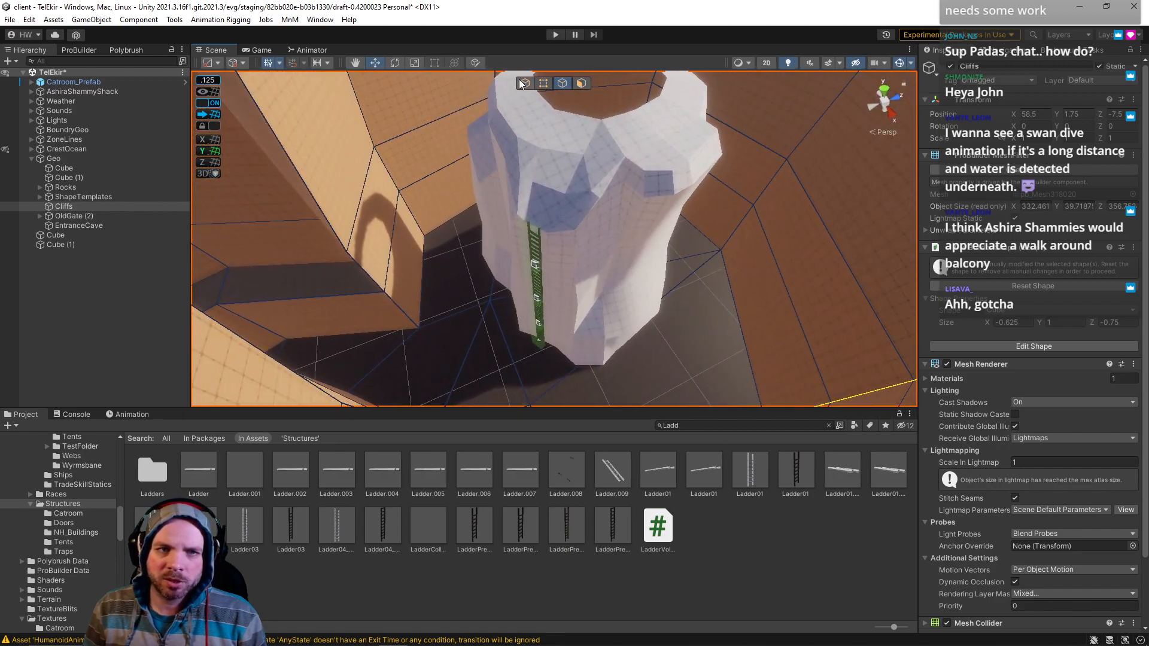
Step: Try to move the rock cylinder along the Z axis without its ladder
left_click(495, 200)
left_click_drag(601, 228, 636, 225)
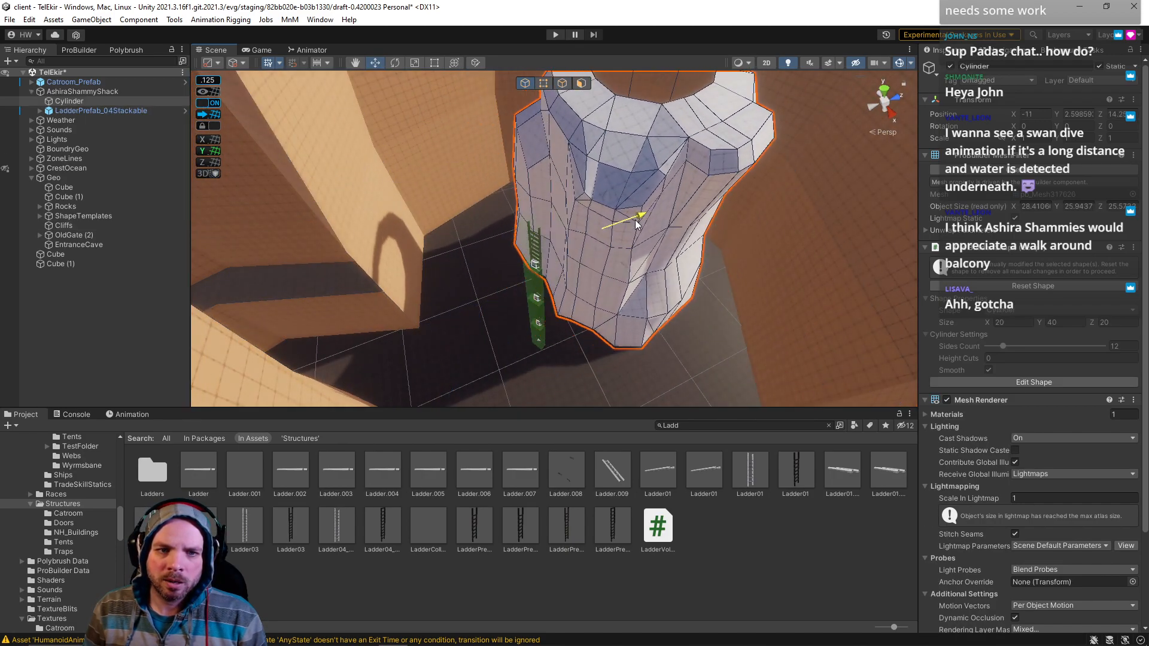
key("ctrl+z")
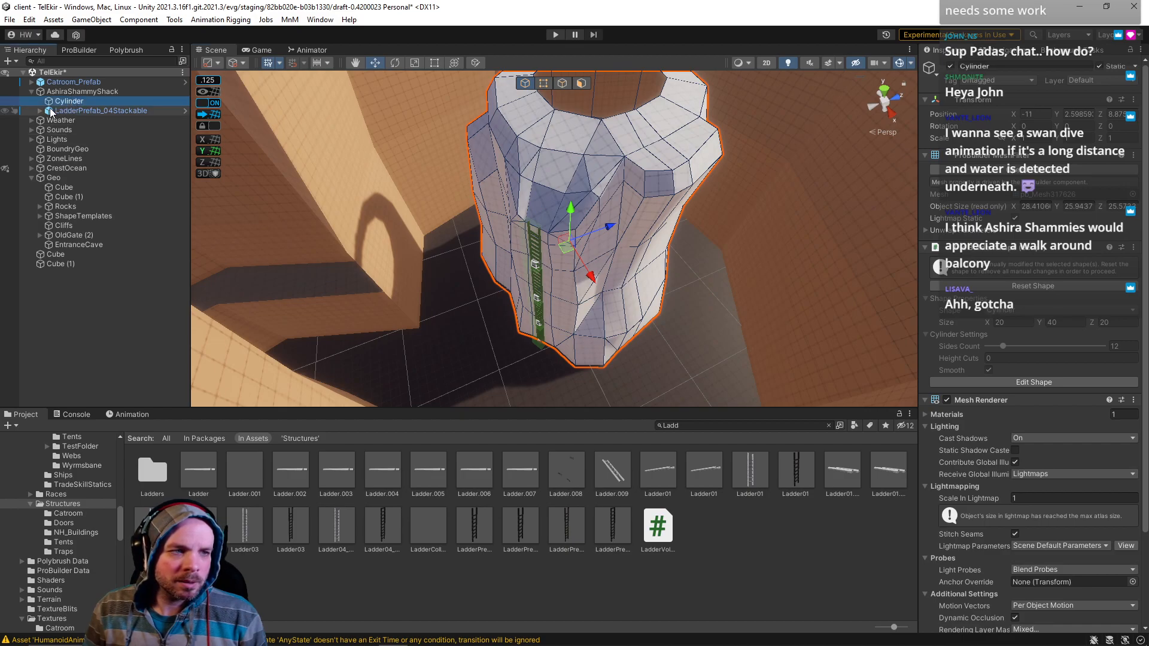
Step: Parent LadderPrefab_04Stackable to the rock's Cylinder and reposition the whole AshiraShammyShack group between the cliff walls
mouse_move(71, 101)
left_mouse_down()
mouse_move(82, 108)
mouse_move(69, 99)
left_mouse_up()
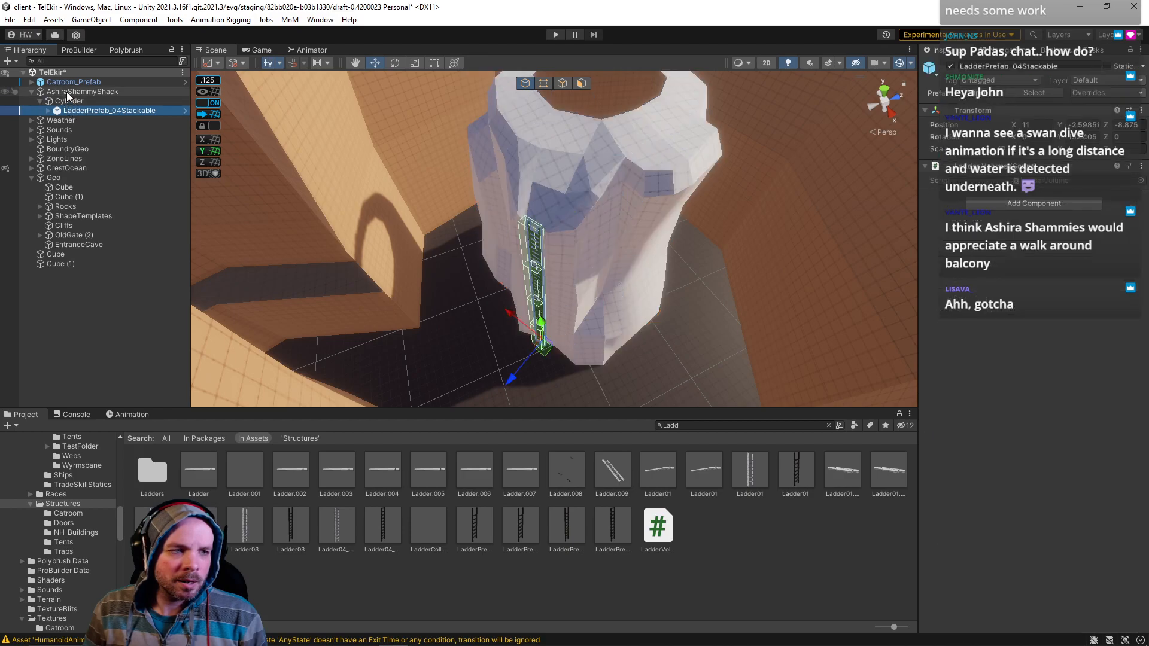
left_click(67, 102)
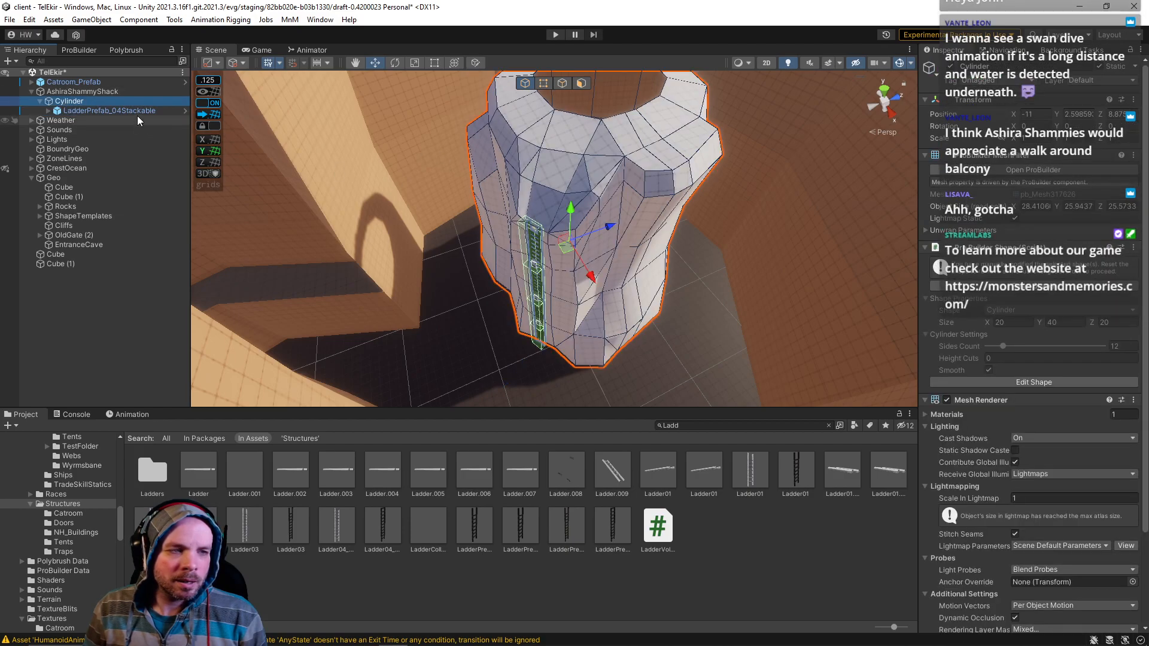
left_click(103, 92)
left_click_drag(583, 323, 625, 301)
right_click_drag(624, 302, 543, 263)
key("w")
mouse_move(516, 298)
left_mouse_down()
mouse_move(623, 285)
mouse_move(538, 301)
left_mouse_up()
right_click_drag(537, 300, 457, 264)
right_click_drag(451, 339, 578, 336)
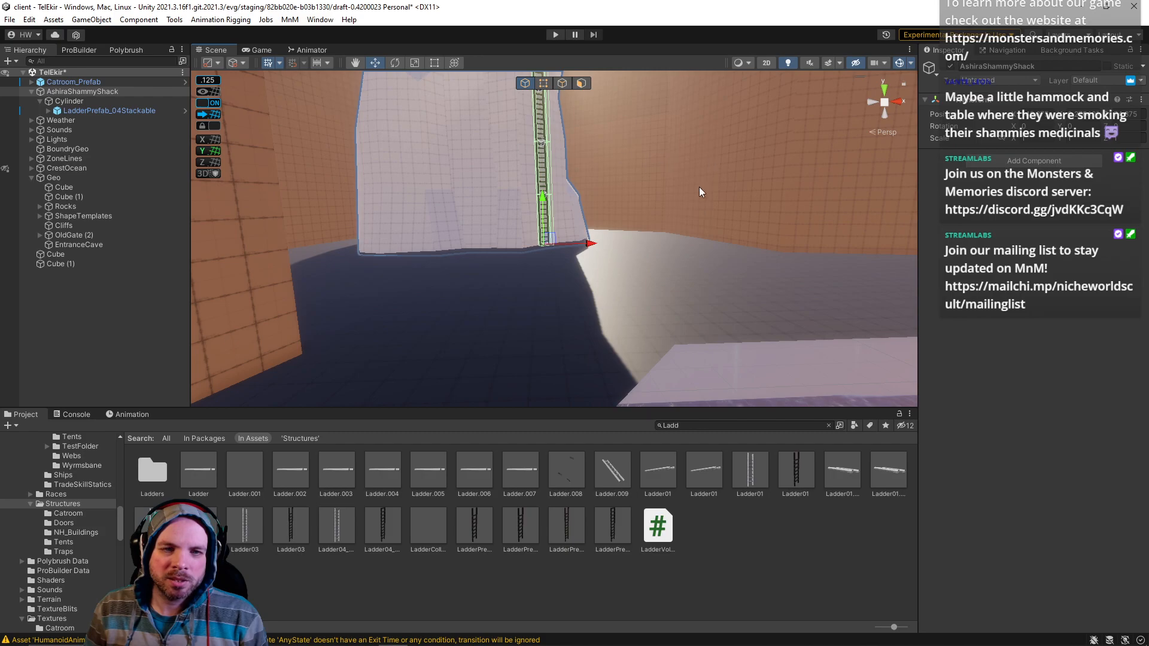
Step: Draw a new six-sided ProBuilder cylinder about 2.1 by 3.4 wide and 3.5 high on the walled floor before the pointed opening
right_click_drag(668, 293, 499, 220)
right_click_drag(730, 346, 519, 213)
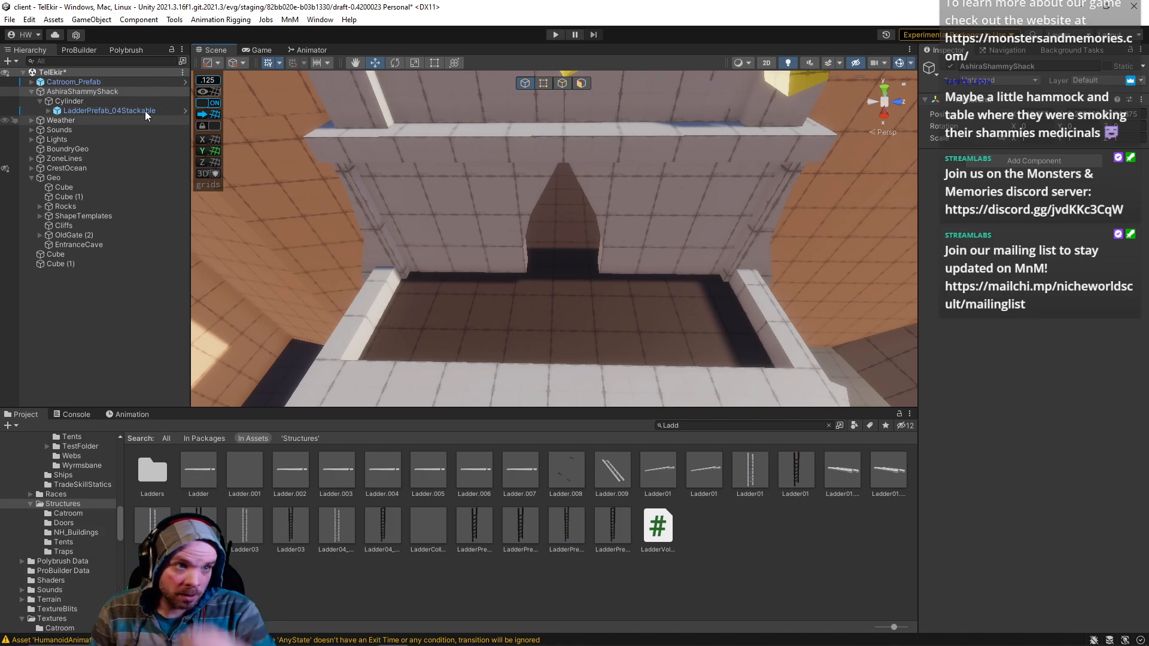
left_click(211, 62)
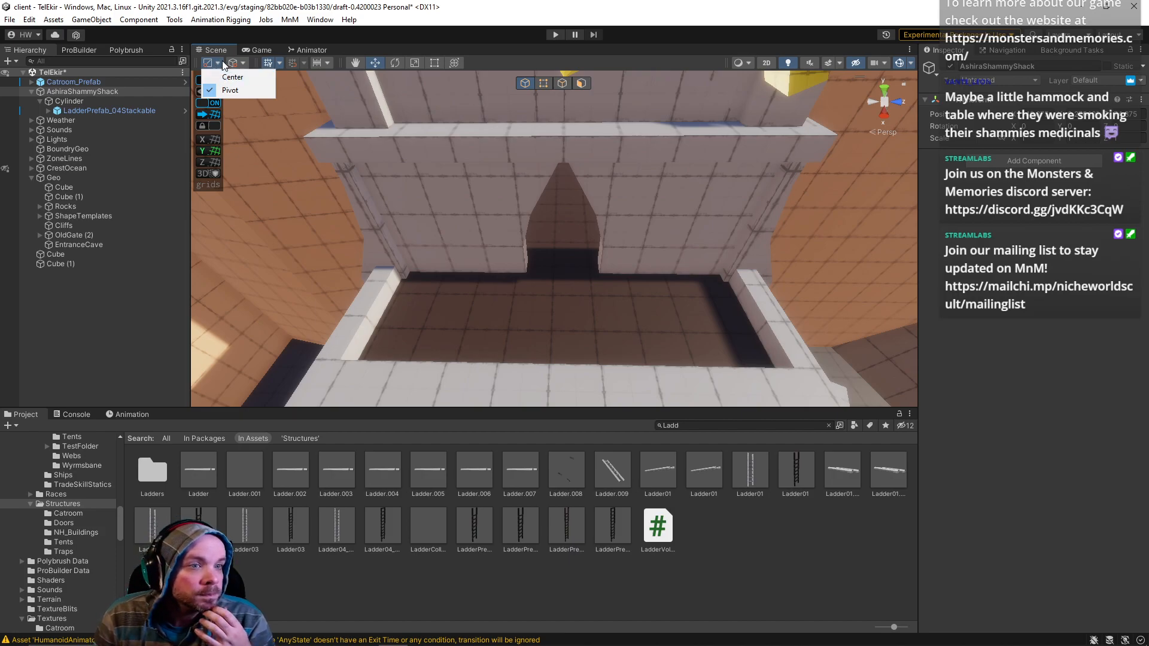
left_click(74, 52)
left_click(75, 52)
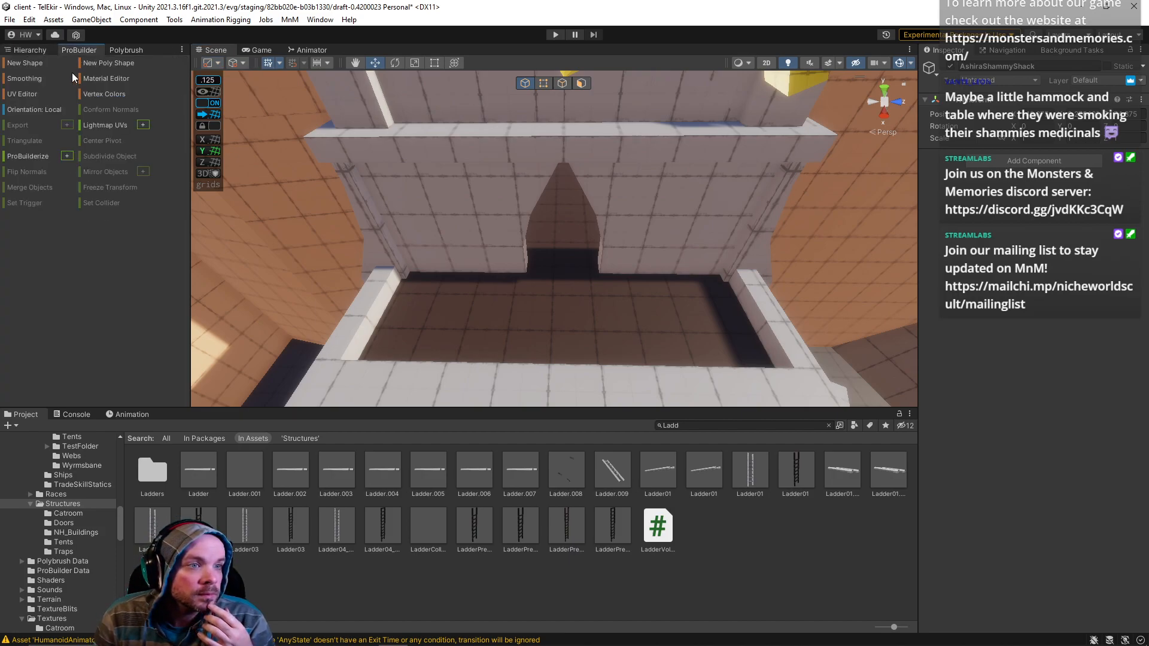
left_click(30, 63)
left_click_drag(503, 284, 645, 365)
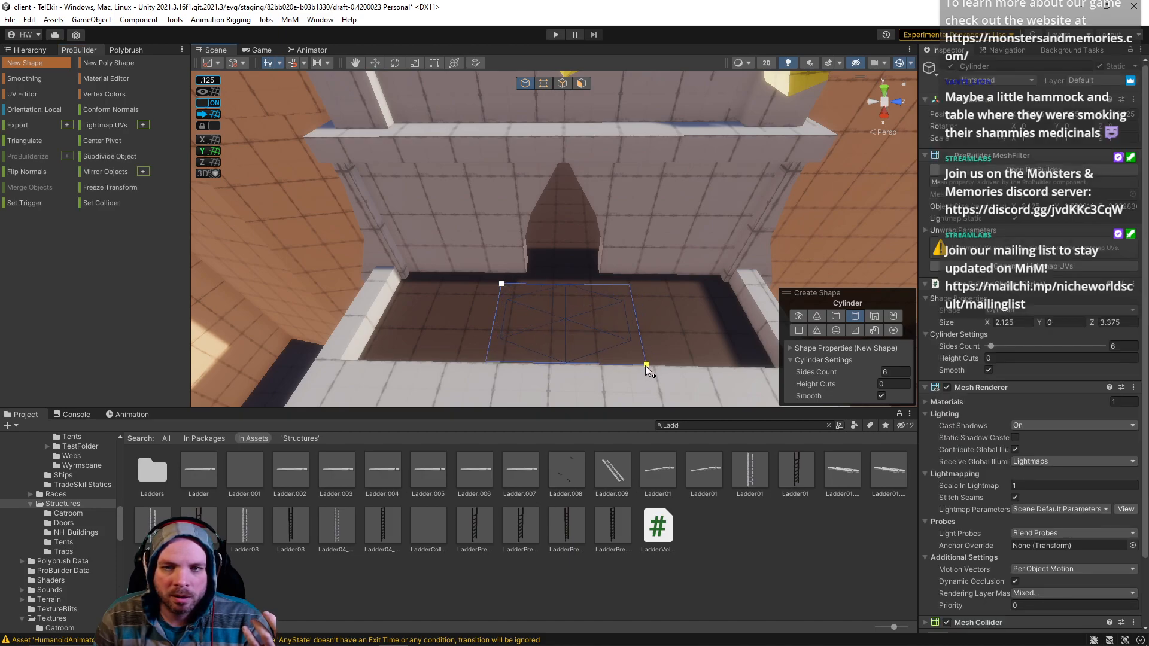
left_click(649, 284)
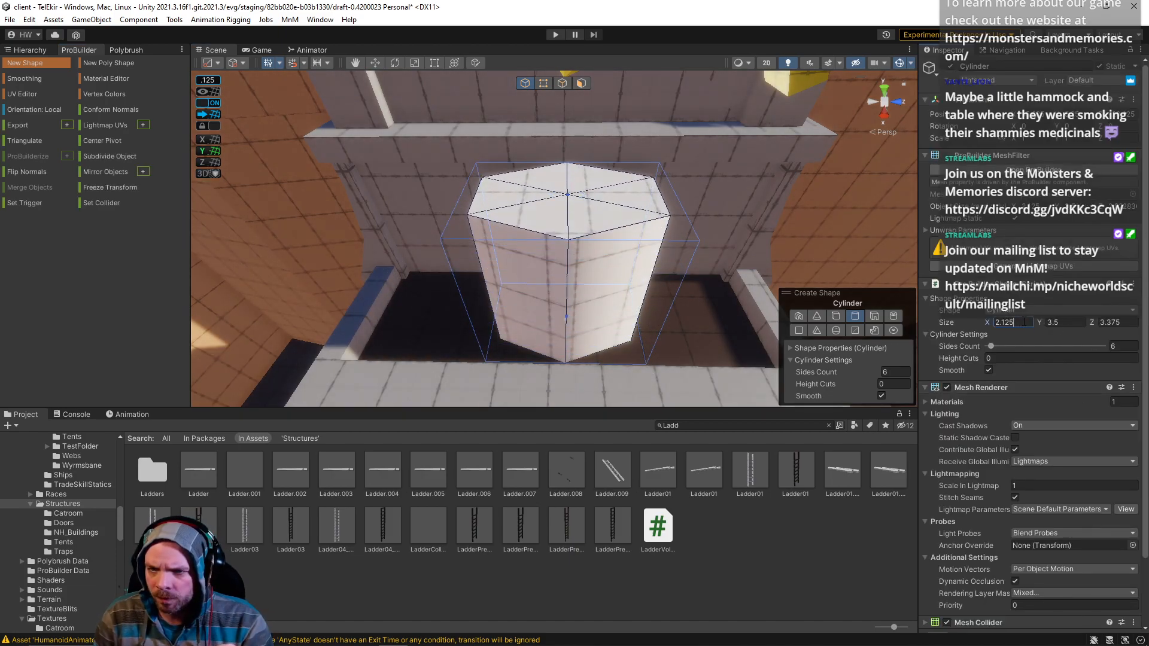
Step: Set the new cylinder's size to X 10, Y 5 and Z 10
type("10")
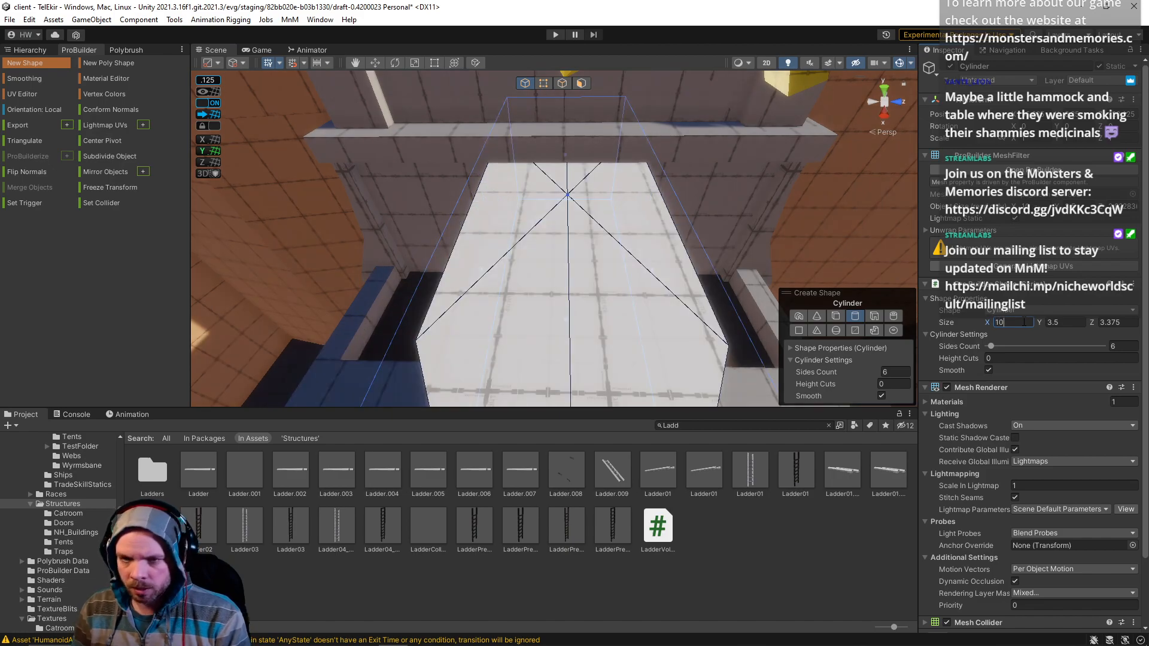
type("10")
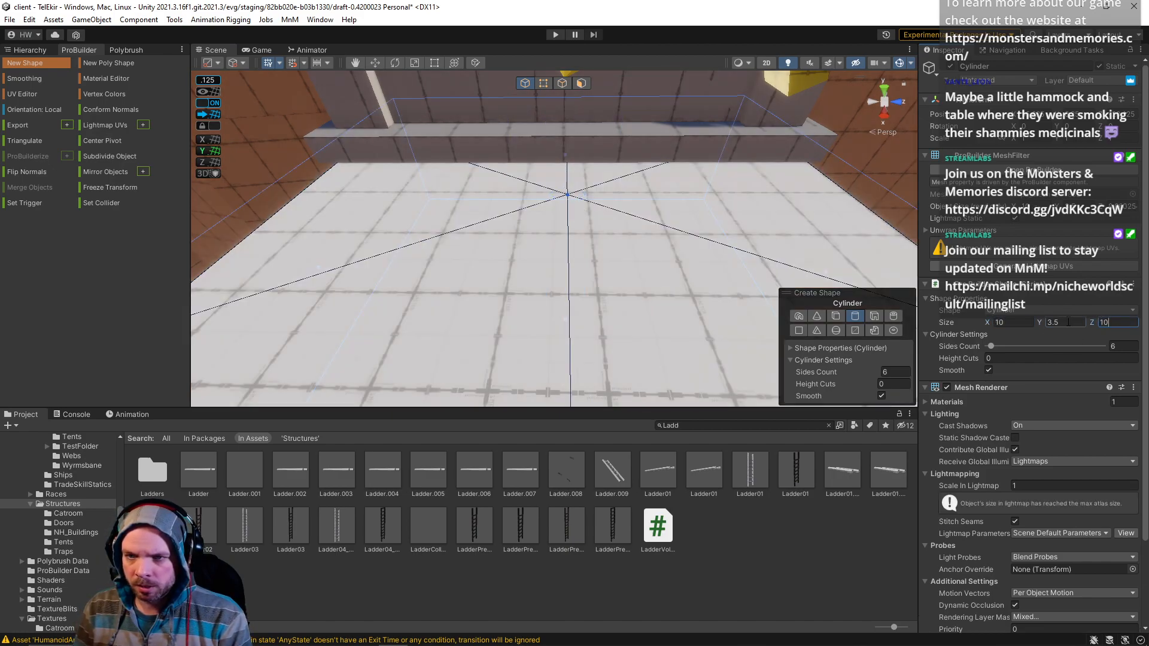
type("5")
Step: Move the new cylinder from the gate area over to the opening on top of the AshiraShammyShack rock
right_click_drag(638, 272, 553, 242)
key("s")
key("w")
key("s")
left_click_drag(499, 251, 501, 352)
left_click_drag(546, 305, 831, 296)
key("a")
right_click_drag(820, 293, 634, 243)
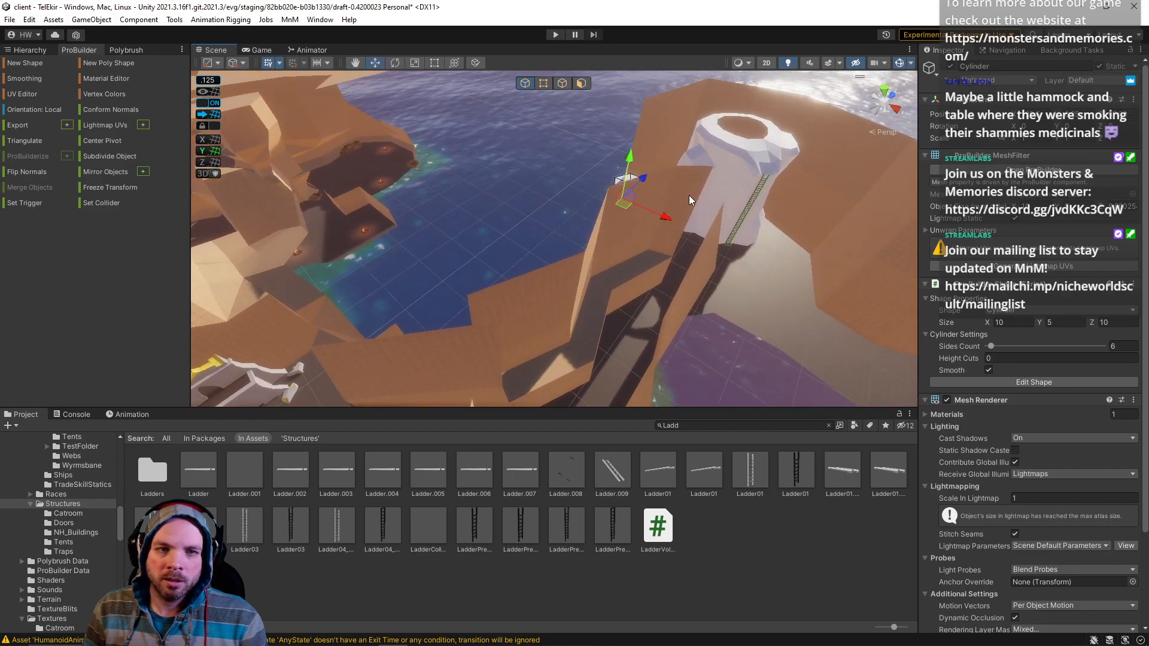
left_click_drag(667, 218, 722, 221)
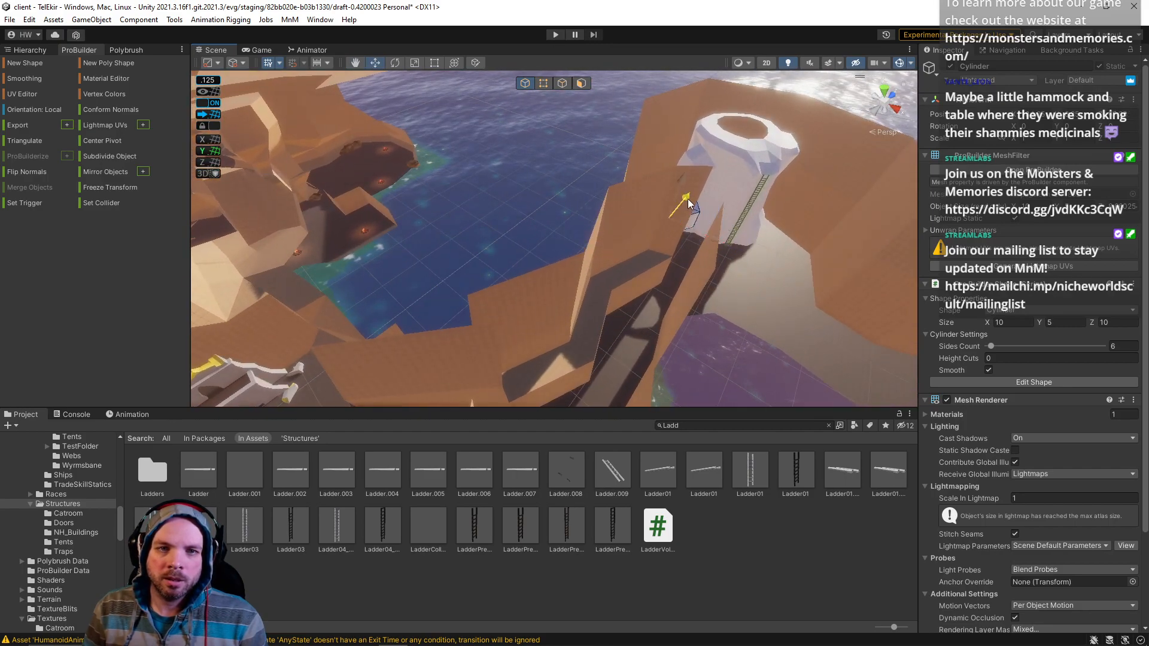
left_click_drag(730, 74, 730, 76)
right_click_drag(735, 173, 723, 136)
key("w")
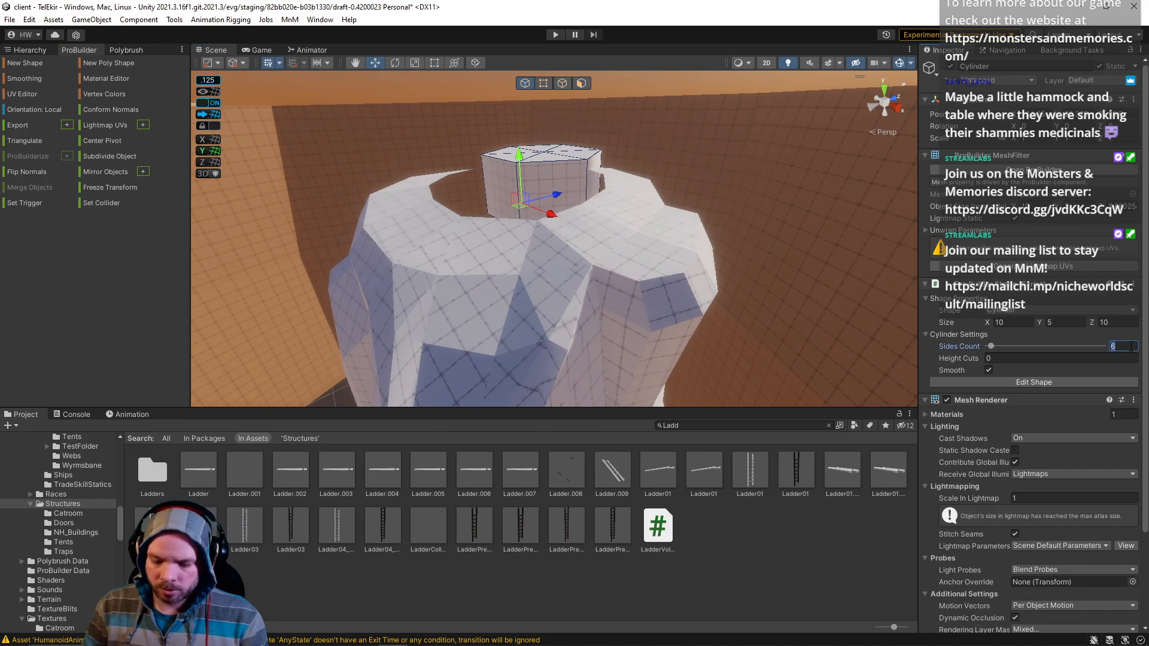
Step: Set the new cylinder's sides count to 12 and adjust its position over the rock's opening
type("12")
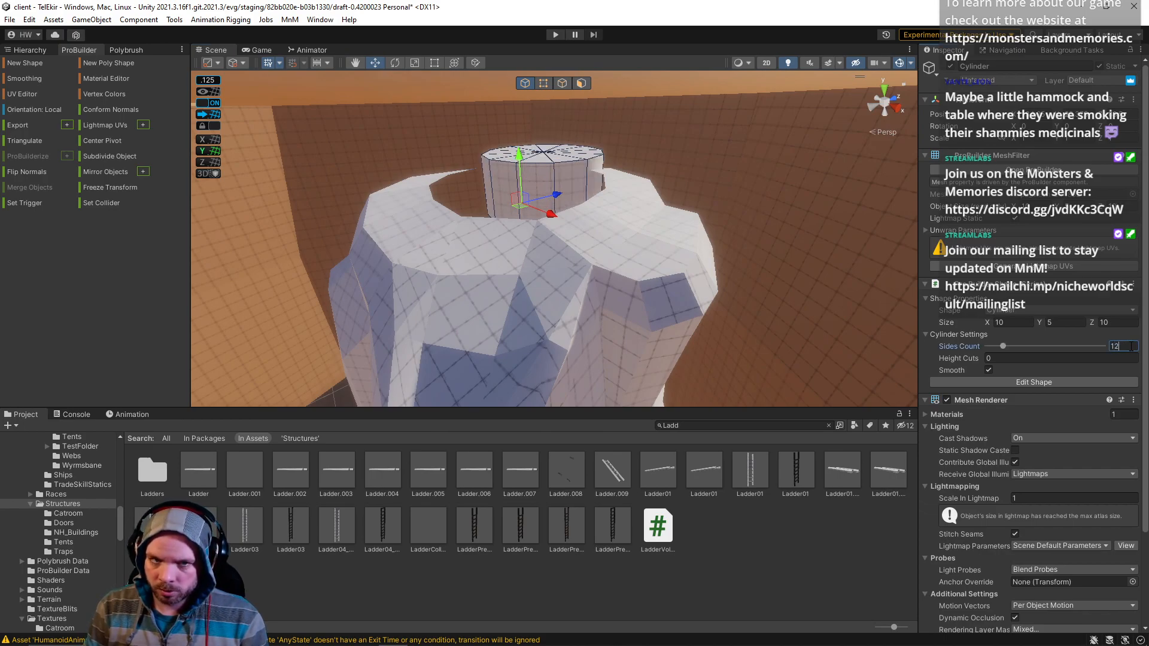
right_click_drag(612, 210, 619, 225)
left_click_drag(620, 208, 575, 313)
left_click_drag(547, 249, 542, 204)
mouse_move(539, 206)
right_mouse_down()
mouse_move(515, 151)
mouse_move(554, 196)
right_mouse_up()
right_click_drag(551, 152, 424, 172)
Step: Set the new cylinder's X and Z size to 12
type("12")
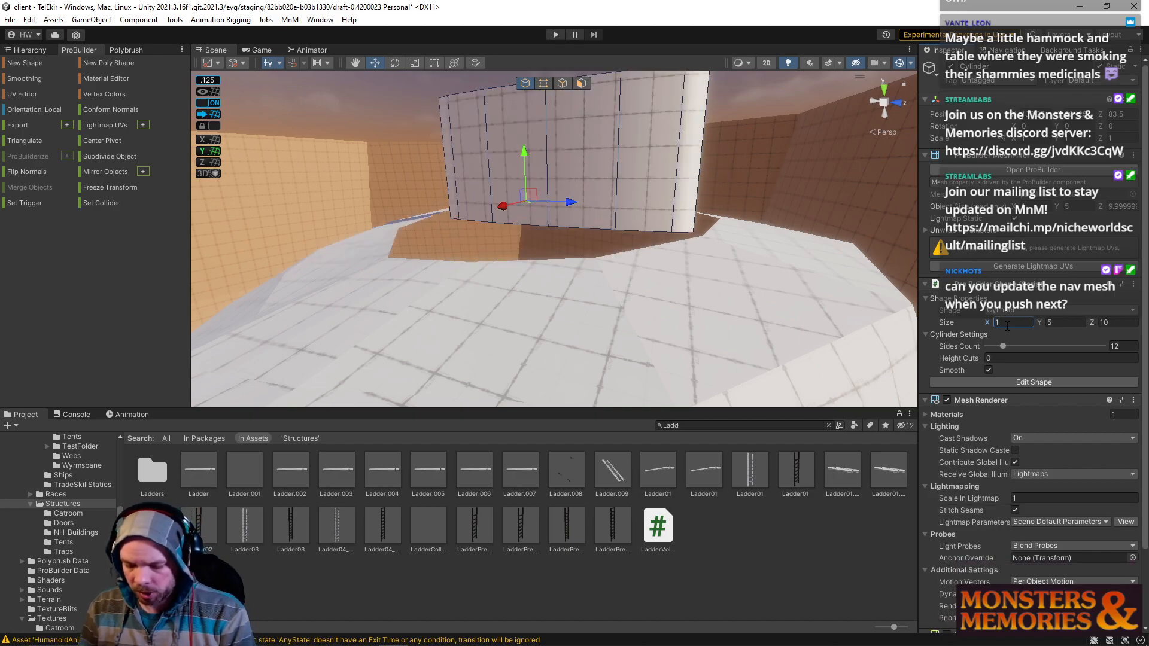
left_click(1112, 323)
type("12")
Step: Select two adjoining top faces of the rock beside the new cylinder in face mode and lower them
right_click_drag(551, 306, 574, 289)
left_click(637, 272)
right_click_drag(641, 272, 591, 198)
left_click(581, 83)
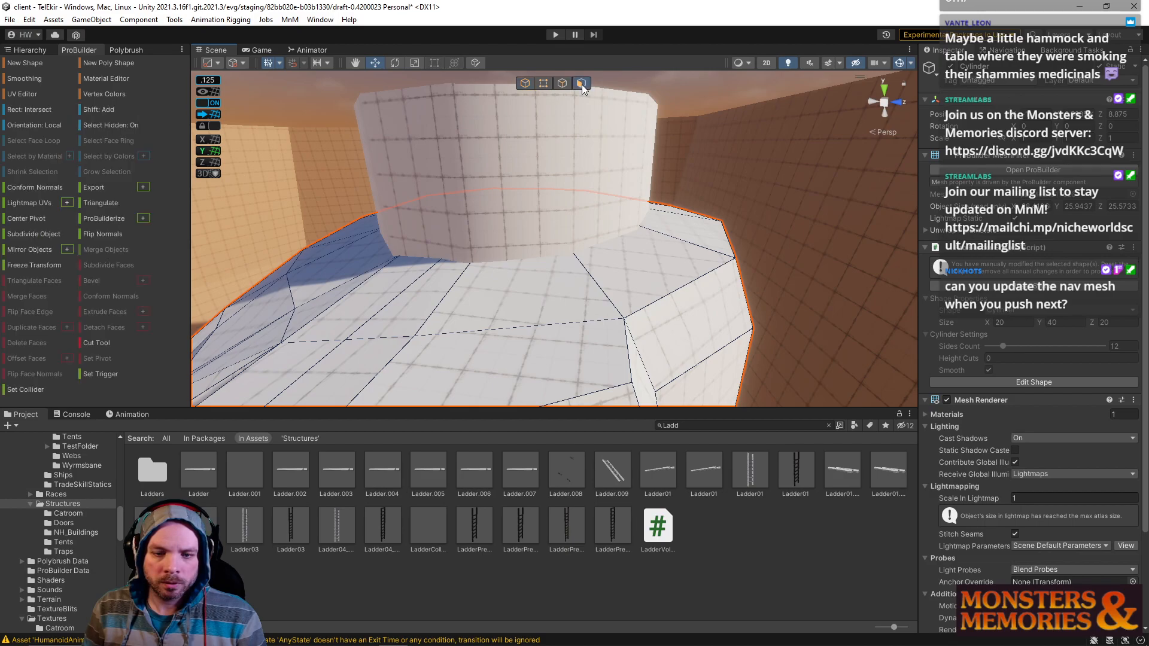
left_click(669, 281)
left_click(562, 293)
right_click_drag(674, 259, 601, 295)
left_click(695, 246)
left_click(627, 292)
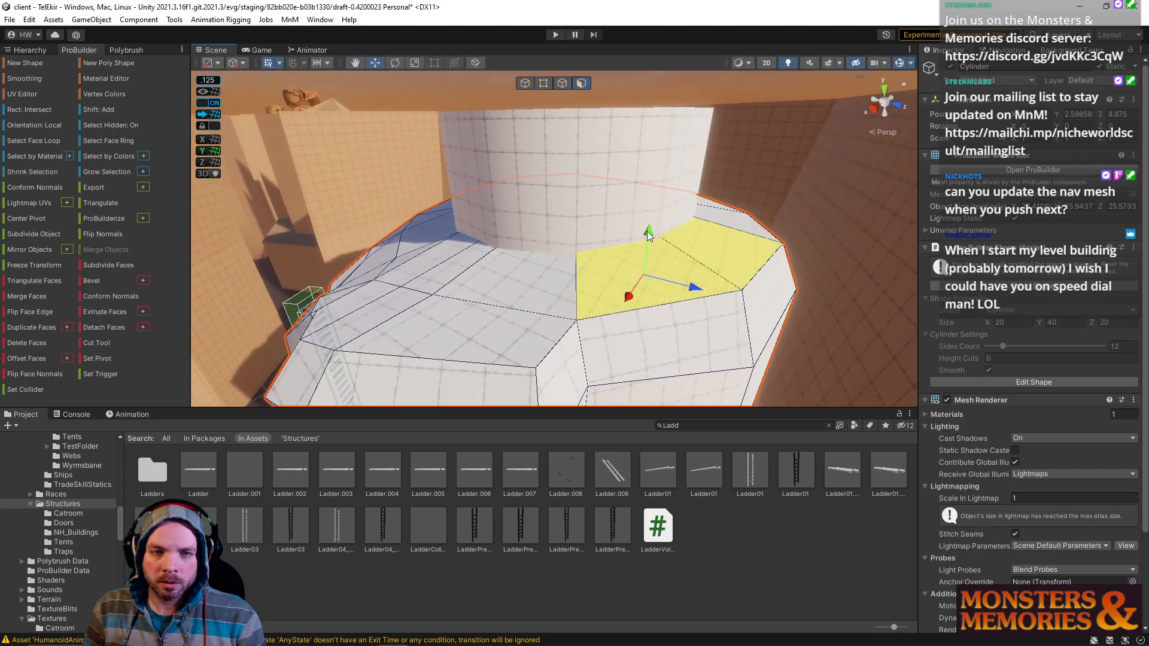
right_click_drag(713, 243, 676, 253)
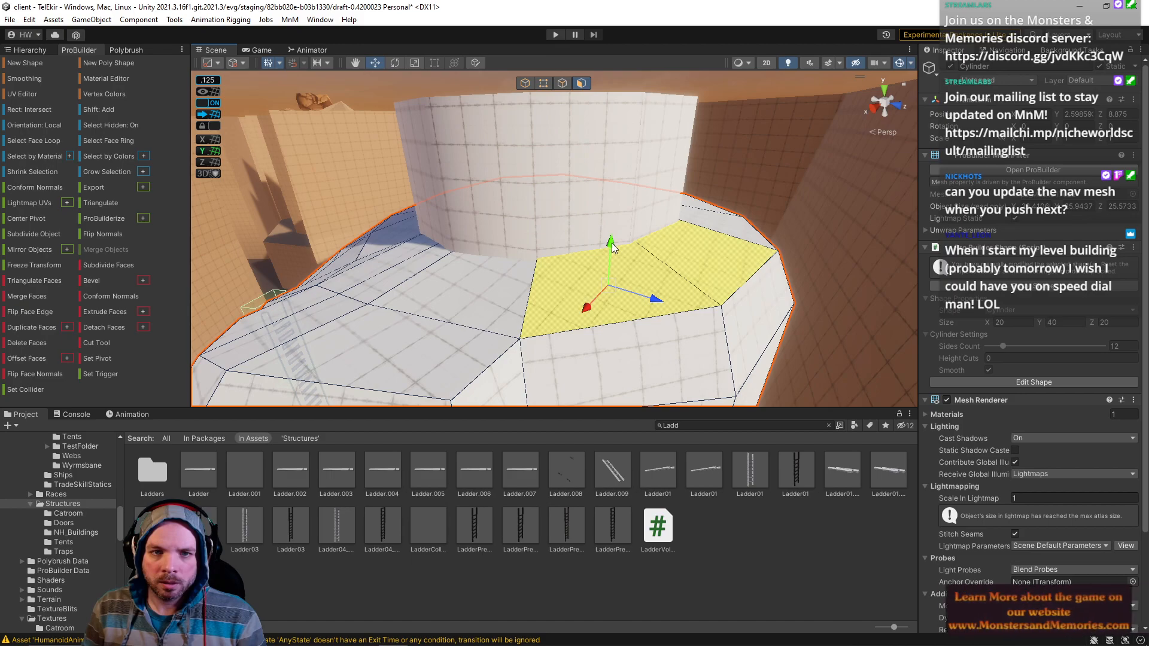
left_click_drag(611, 243, 613, 300)
Step: Examine the rock's inner rim around the new cylinder's base in edge and vertex modes
right_click_drag(641, 288, 542, 152)
left_click(565, 83)
left_click(573, 263)
left_click_drag(573, 262, 424, 277, "alt")
left_click_drag(488, 222, 524, 137)
left_click_drag(567, 174, 298, 162)
left_click(544, 86)
left_click(619, 270)
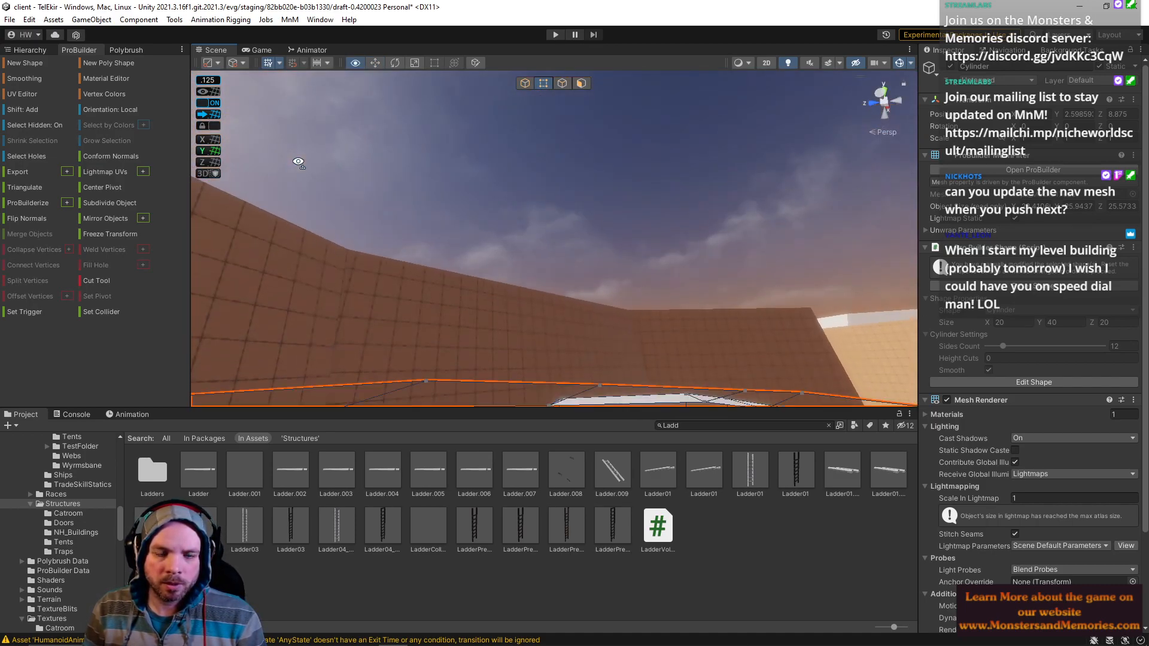
key("q")
key("e")
right_click_drag(524, 180, 552, 238)
Step: Select the new cylinder in object mode and adjust its height over the rock's opening
left_click(525, 85)
key("s")
right_click_drag(580, 179, 614, 231)
left_click(587, 185)
key("e")
left_click_drag(681, 165, 681, 147)
key("s")
right_click_drag(628, 221, 565, 206)
key("q")
right_click_drag(457, 180, 515, 139)
key("e")
right_click_drag(413, 173, 426, 261)
key("w")
Step: Select the rock in vertex mode and snap its first inner rim vertices to the corners of the new cylinder's base
left_click(394, 267)
left_click(541, 86)
key("q")
right_click_drag(539, 174, 587, 124)
left_click(549, 160)
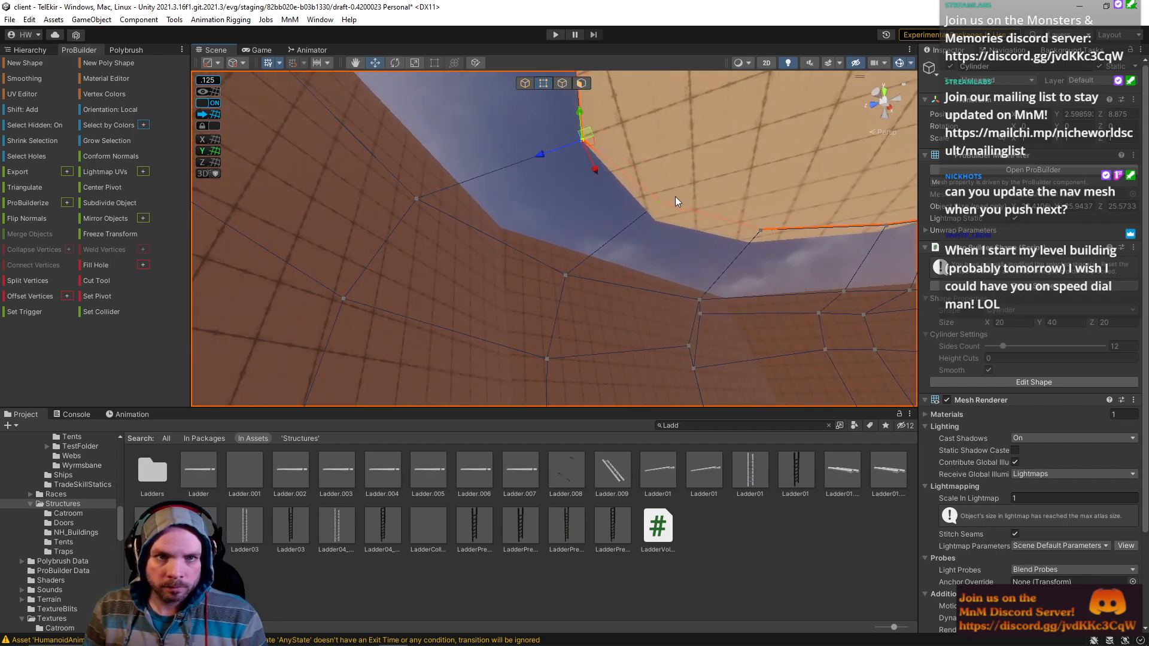
key("v")
left_click_drag(659, 204, 653, 217)
right_click_drag(756, 235, 699, 160)
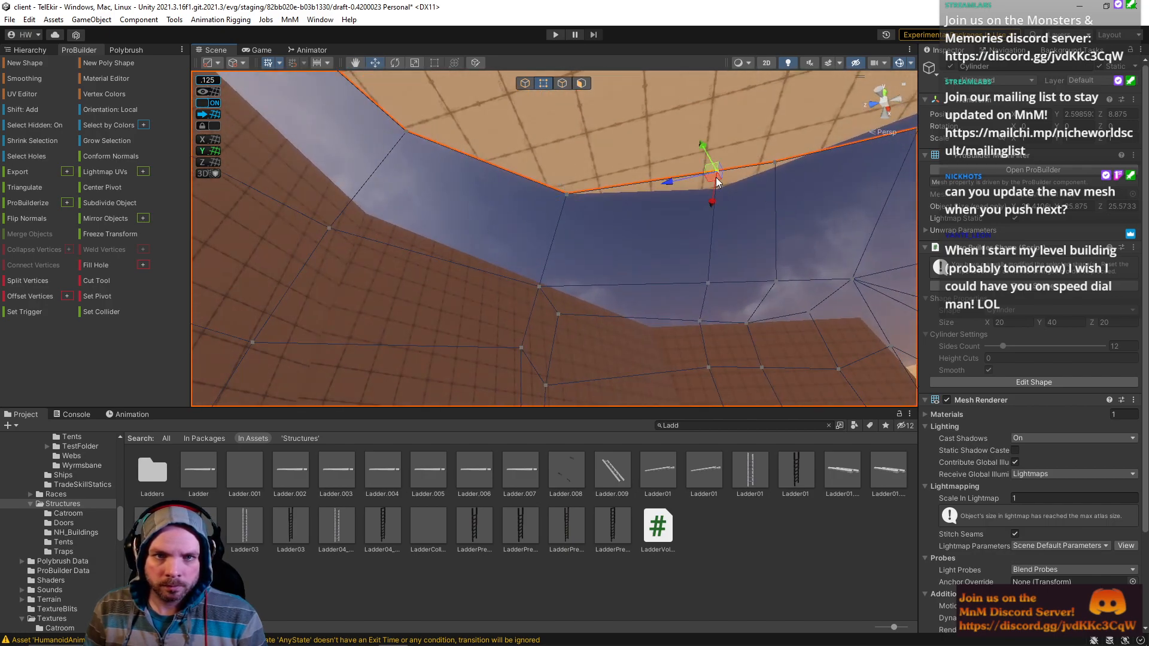
key("v")
left_click_drag(715, 178, 742, 189)
Step: Snap the next rim vertices of the rock onto the adjacent corners of the cylinder's base
right_click_drag(706, 218, 580, 223)
left_click_drag(583, 251, 594, 242)
right_click_drag(595, 240, 699, 243)
left_click(652, 235)
key("v")
left_click_drag(652, 235, 681, 225)
right_click_drag(681, 224, 832, 248)
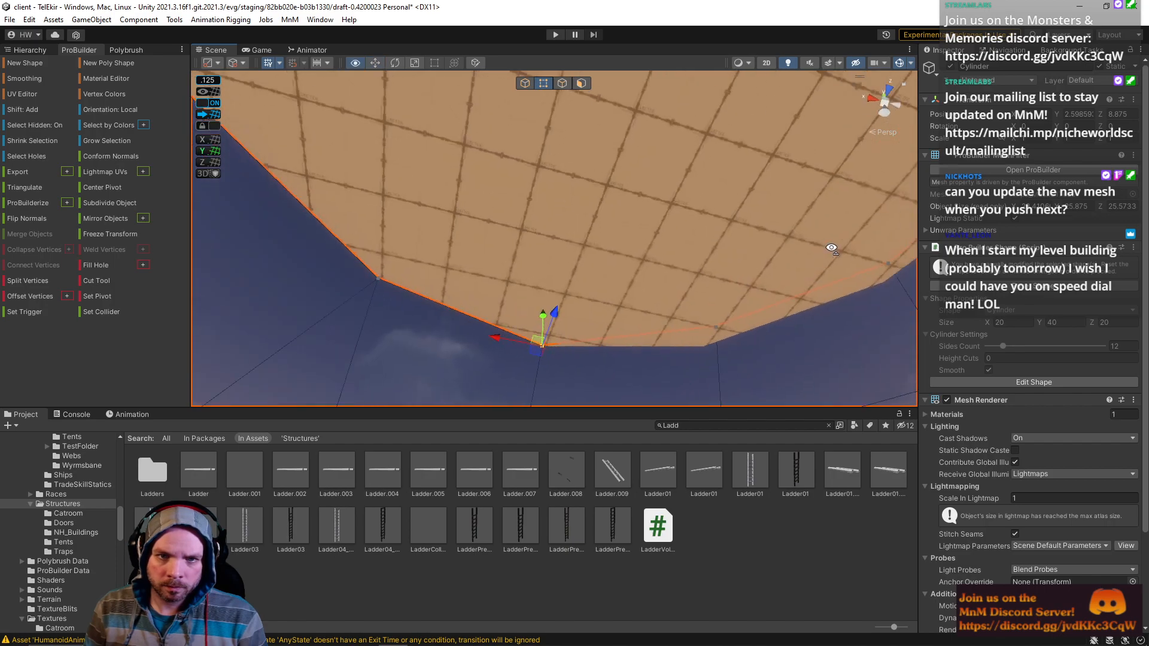
Step: Continue around the rock's opening and snap another inner rim vertex to its matching cylinder base corner
right_click_drag(755, 297, 691, 254)
left_click(707, 274)
left_click(703, 288)
left_click(716, 312)
right_click_drag(716, 313, 574, 243)
left_click(496, 402)
left_click_drag(545, 252, 527, 230)
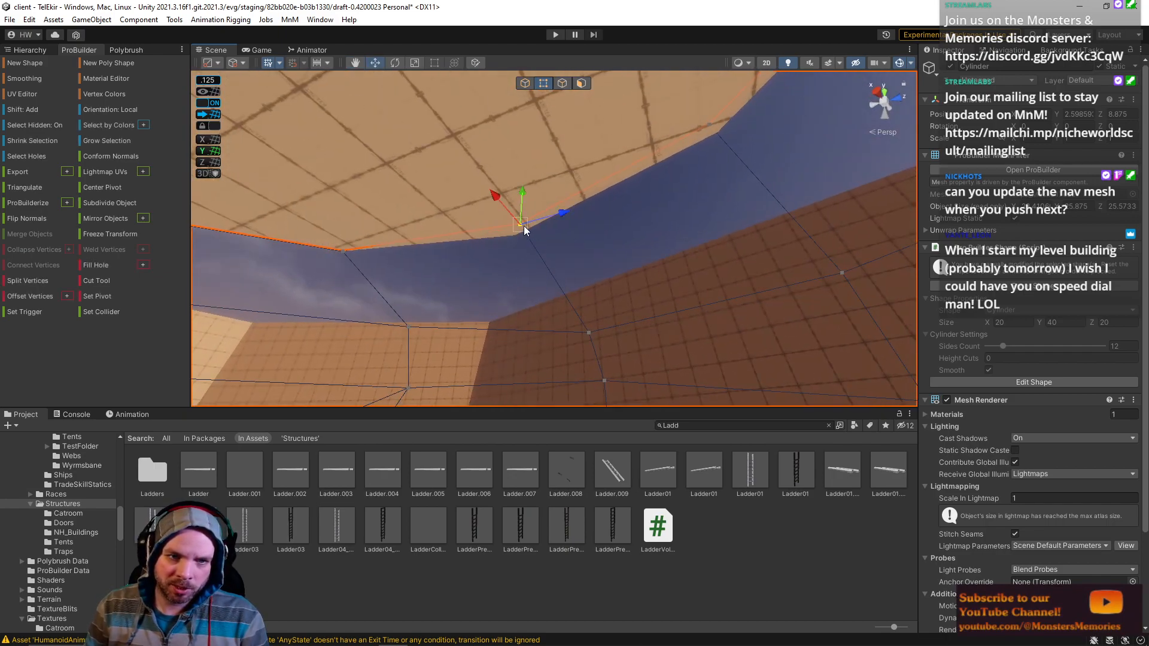
Step: Select three adjoining top faces of the rock beside the cylinder and extrude them downward into a recessed ledge
right_click_drag(649, 174, 542, 254)
left_click(586, 82)
left_click(527, 133)
right_click_drag(526, 132, 585, 290)
left_click(590, 293)
left_click(585, 289, "shift")
right_click_drag(719, 288, 715, 295)
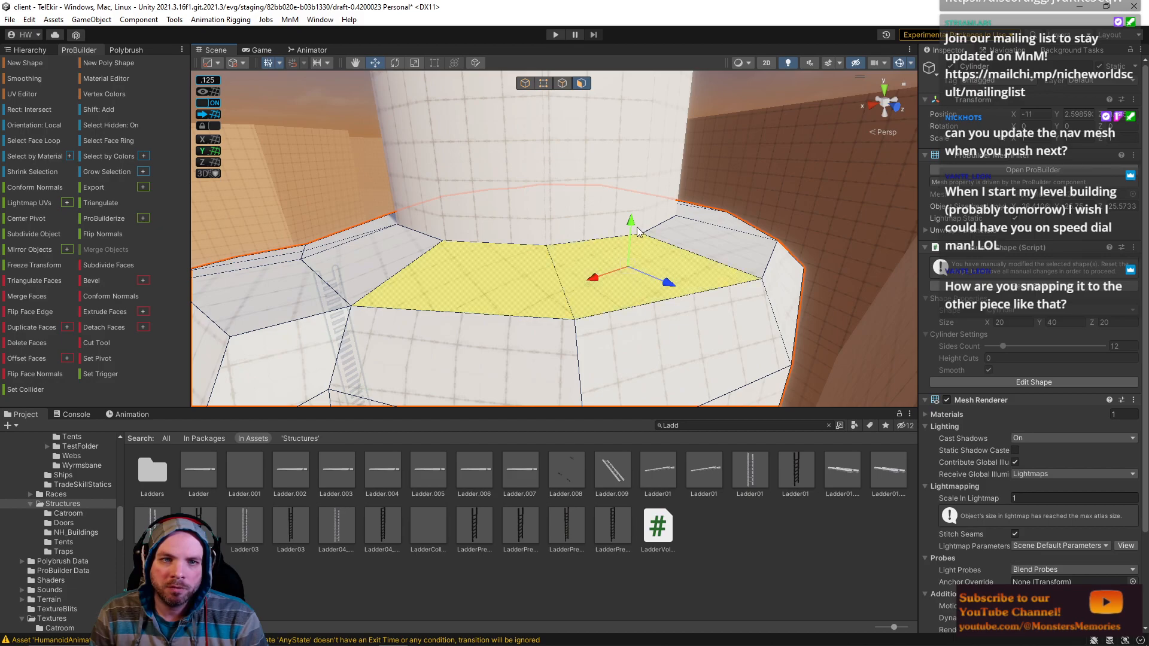
left_click(699, 238, "shift")
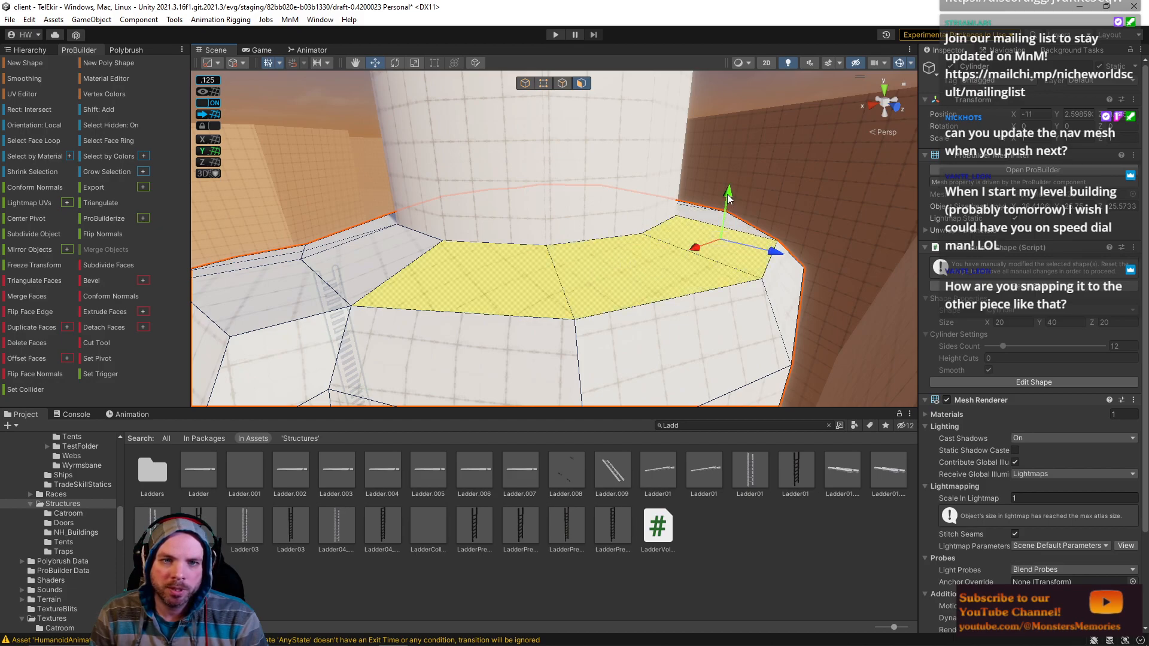
left_click(635, 262, "shift")
left_click(525, 277)
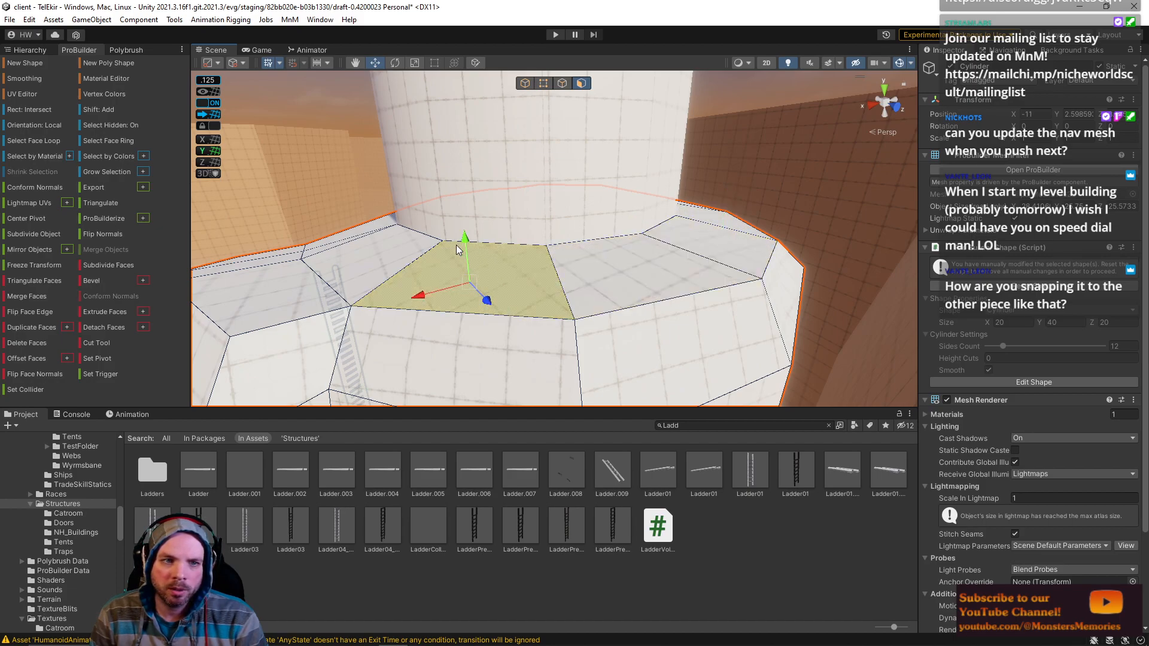
left_click(395, 253, "shift")
left_click(587, 254, "shift")
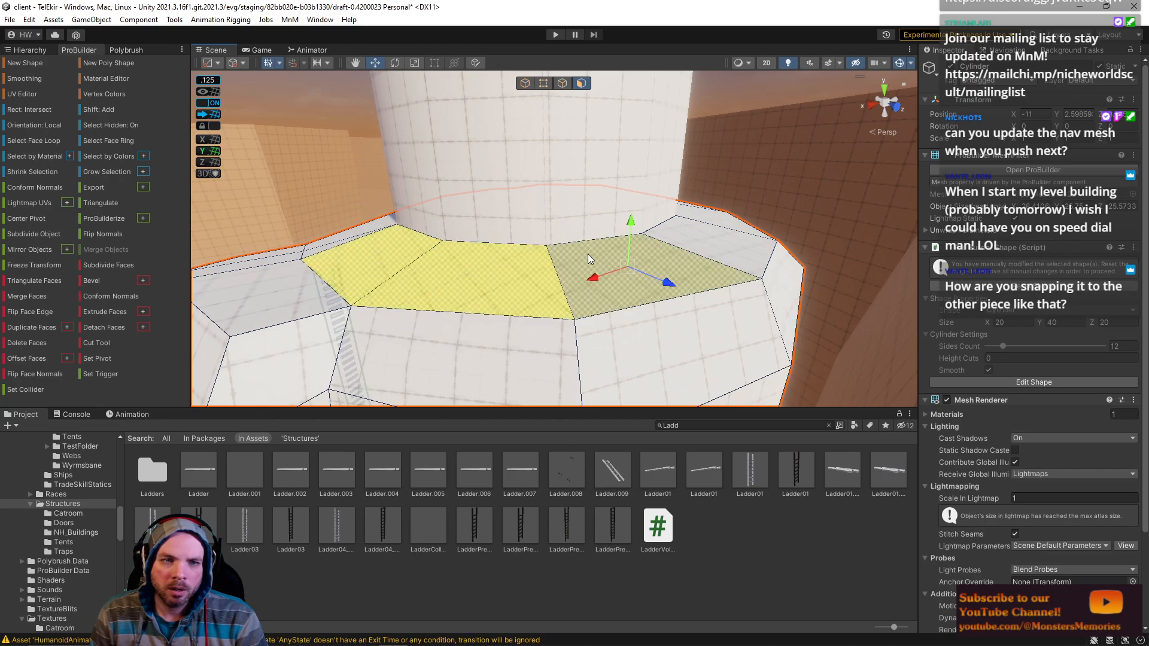
left_click_drag(632, 223, 643, 246)
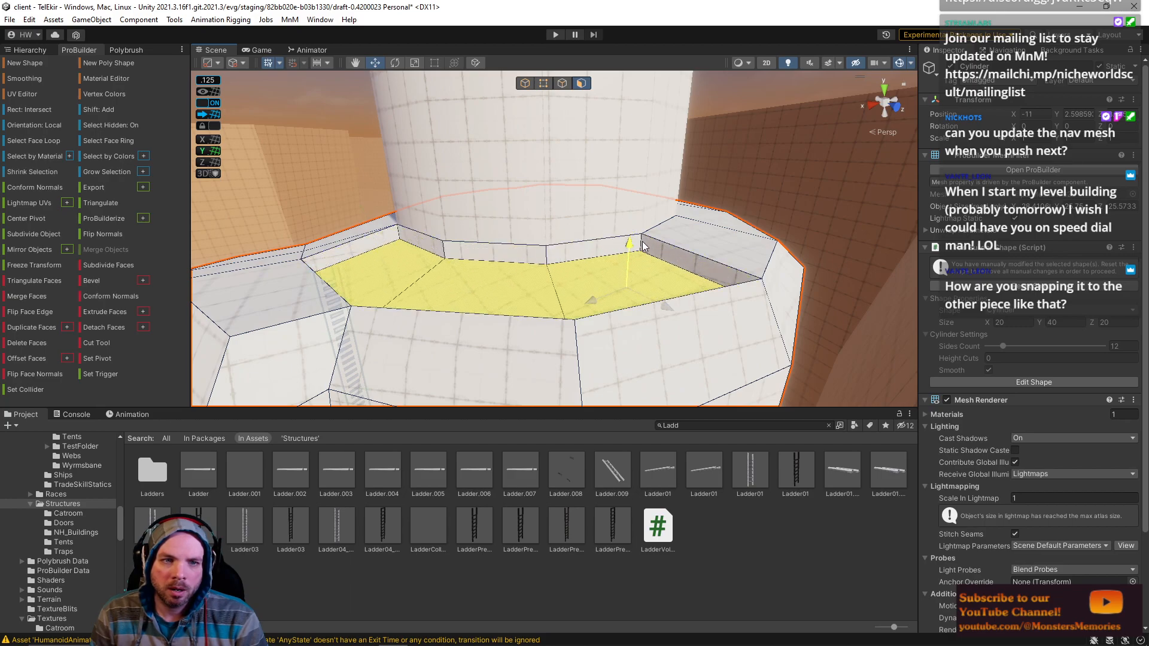
Step: Raise the corner vertices at the ends of the recessed ledge in vertex mode
key("f")
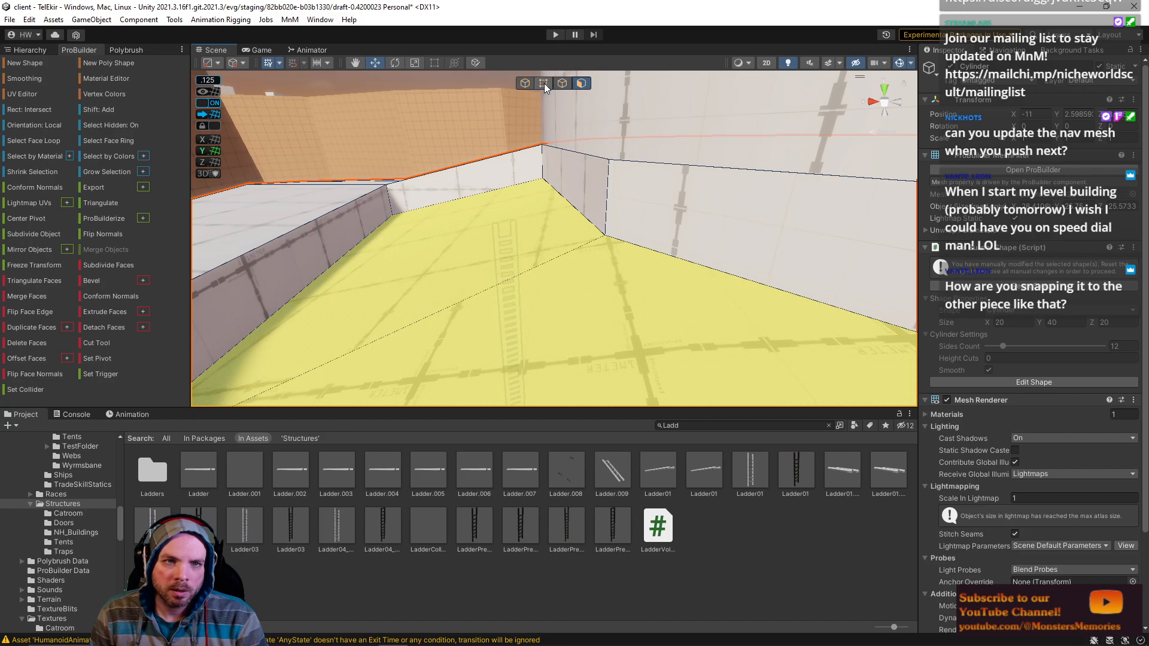
left_click(544, 84)
left_click(390, 213)
left_click_drag(382, 165, 383, 140)
right_click_drag(477, 194, 683, 181)
left_click(683, 201)
left_click_drag(685, 168, 698, 132)
right_click_drag(680, 188, 545, 107)
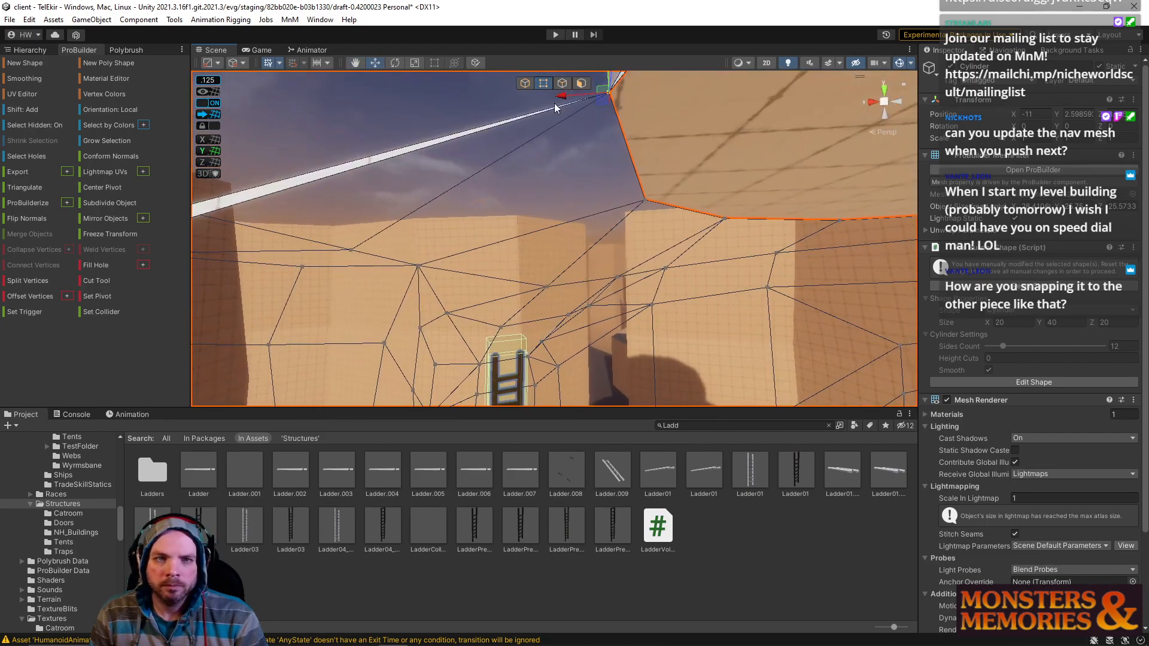
Step: Raise two top faces of the rock beside the recessed ledge in face mode
right_click_drag(479, 168, 462, 222)
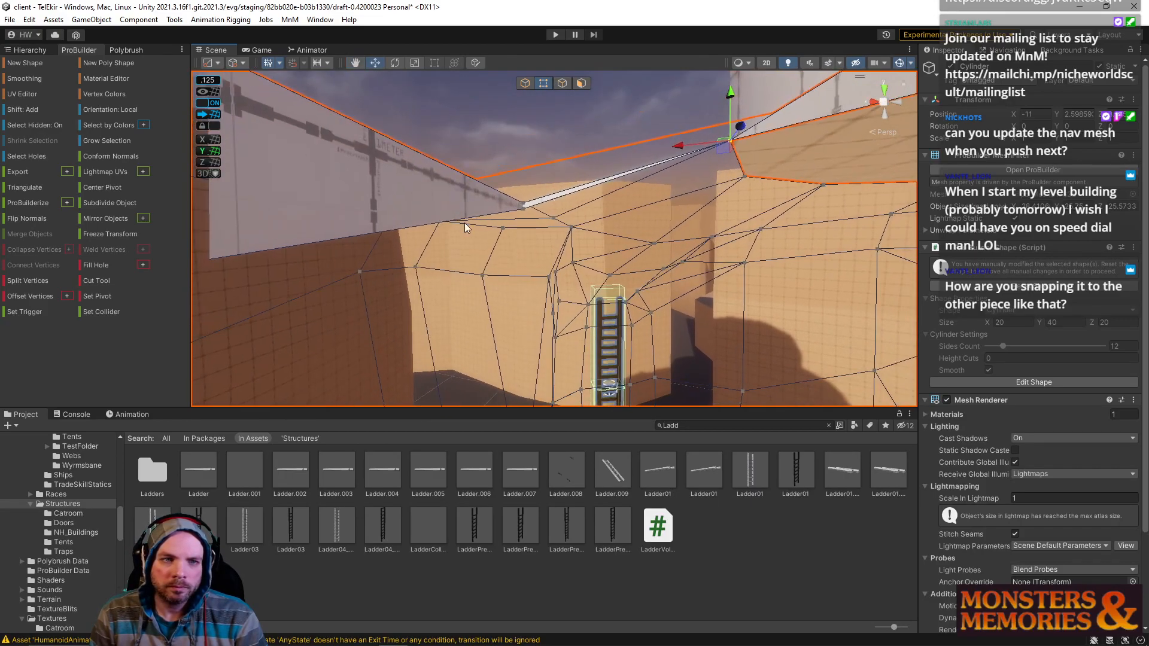
right_click_drag(526, 188, 454, 153)
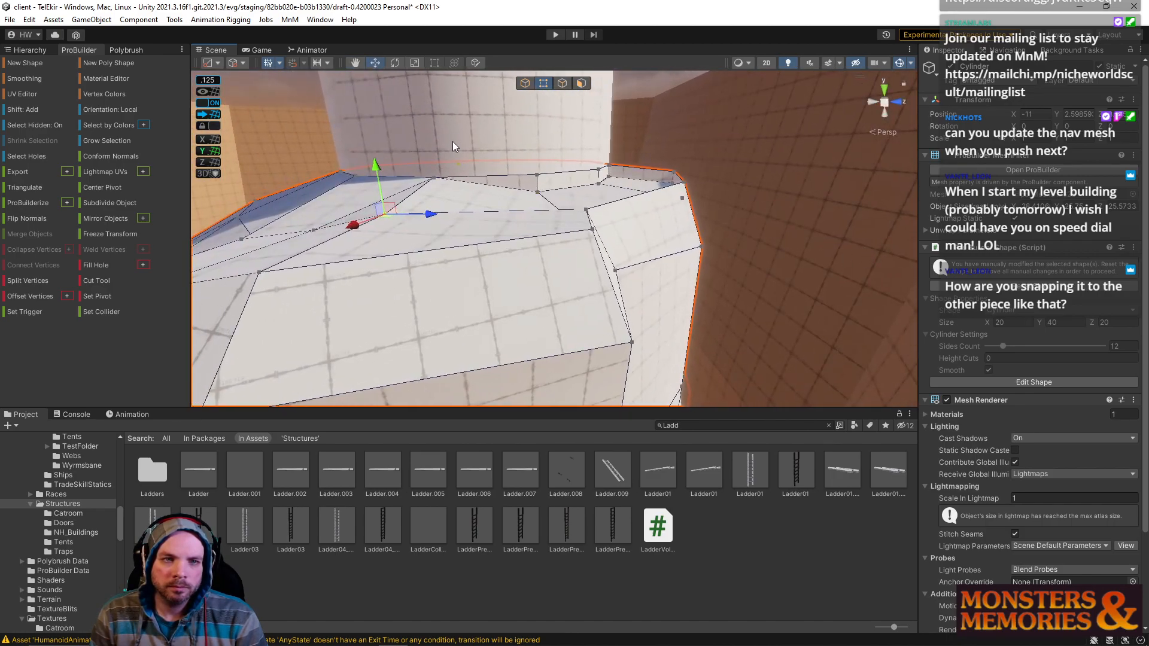
left_click(580, 85)
left_click(453, 236)
mouse_move(452, 236)
right_mouse_down()
mouse_move(398, 241)
mouse_move(471, 236)
mouse_move(437, 230)
right_mouse_up()
left_click_drag(659, 214, 665, 196)
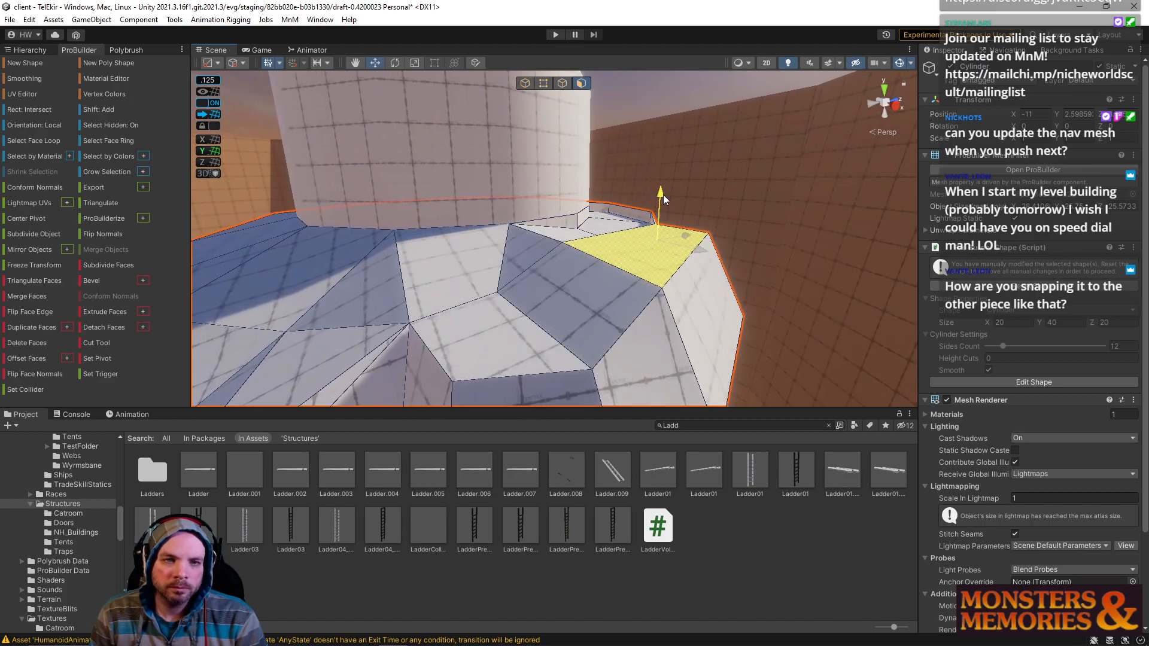
left_click(491, 324)
left_click_drag(476, 299, 488, 272)
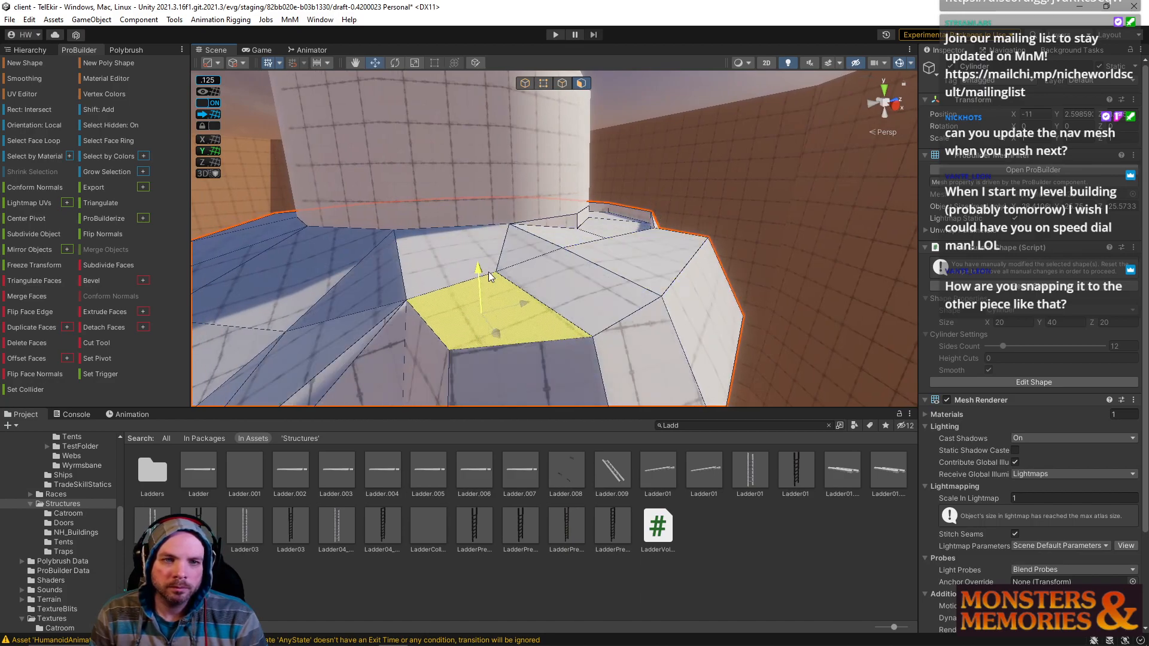
right_click_drag(488, 272, 691, 249)
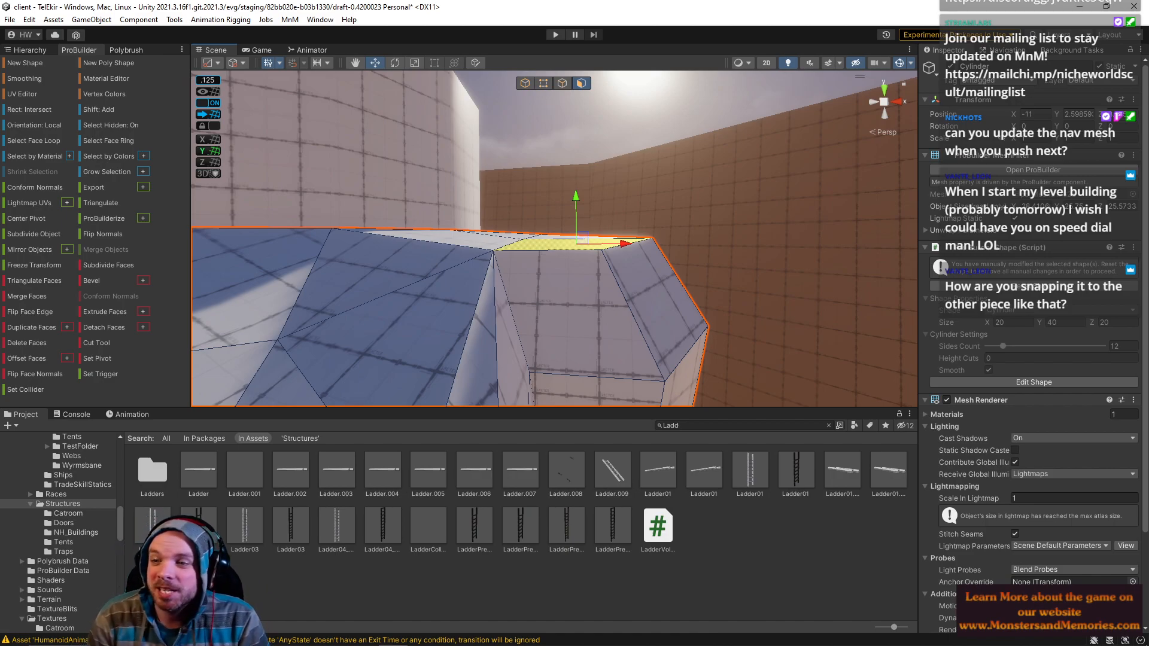
Step: Open the navigation bake settings and examine the nav mesh coverage along the cliff ledges
right_click_drag(685, 228, 430, 266)
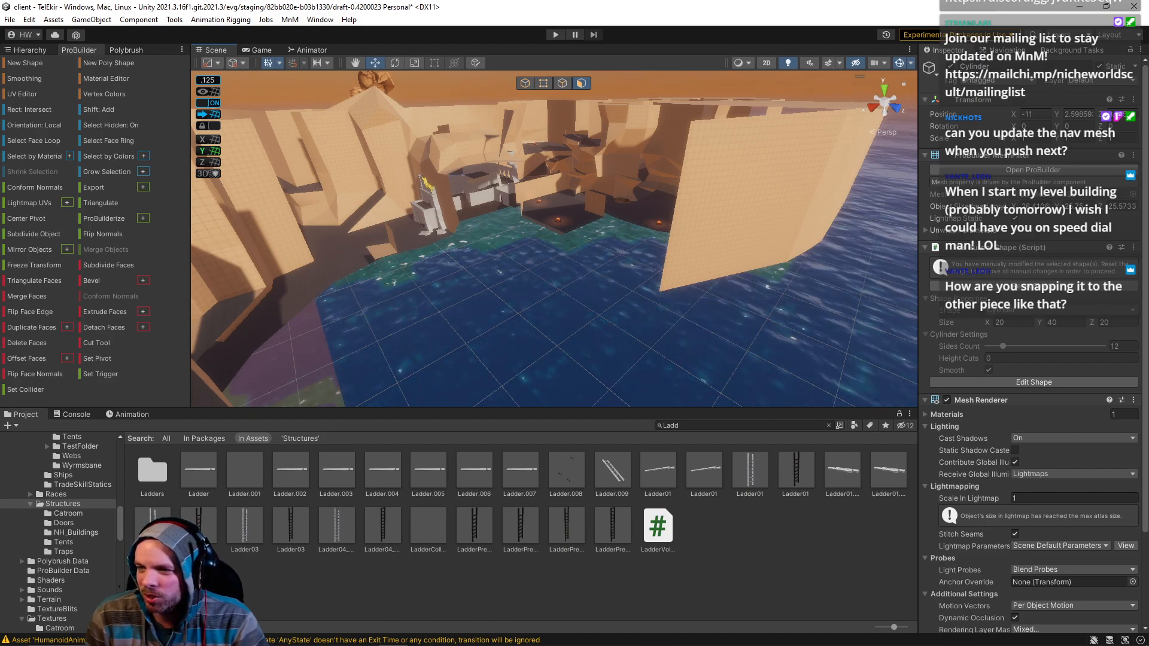
right_click_drag(620, 257, 605, 197)
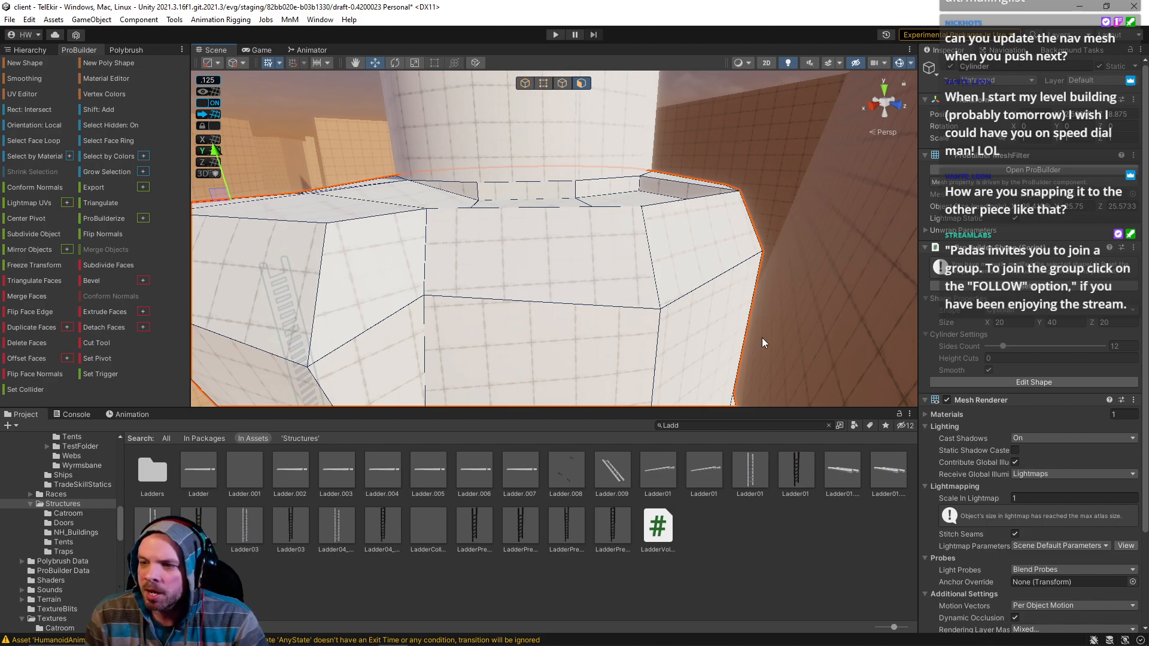
left_click(1002, 51)
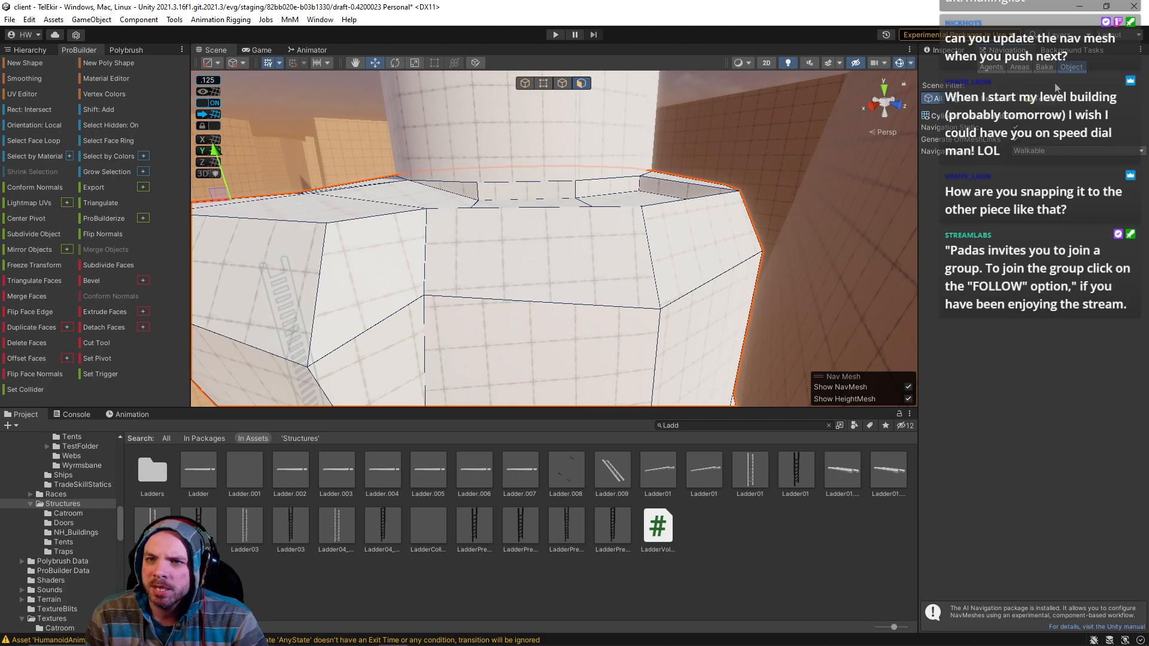
left_click(1045, 67)
right_click_drag(637, 228, 690, 217)
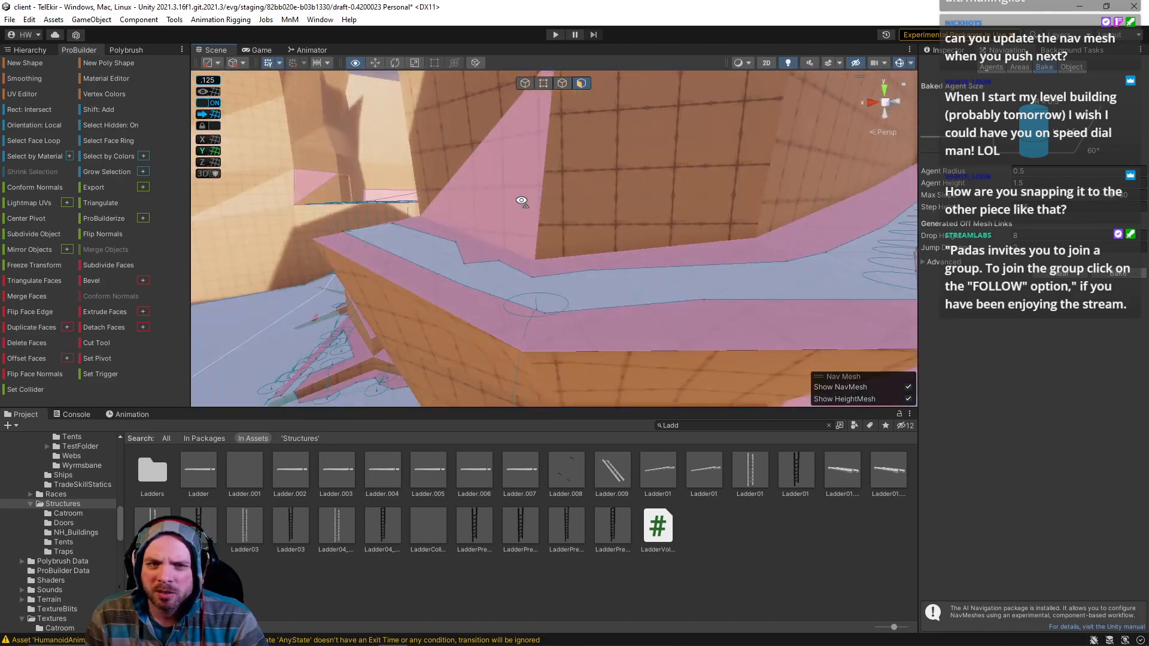
right_click_drag(618, 244, 677, 191)
right_click_drag(618, 256, 459, 219)
Step: Lower the short floor edge of the rock's ledge next to the cylinder in edge mode
left_click(544, 239)
right_click_drag(544, 238, 404, 220)
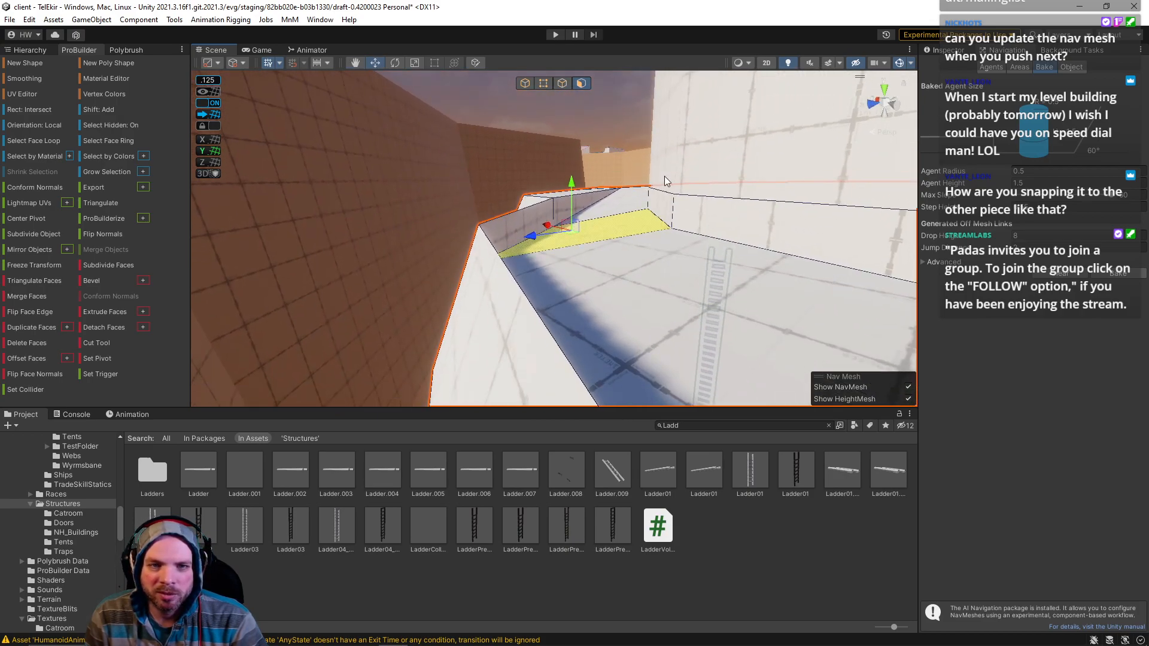
left_click(559, 85)
left_click(658, 217)
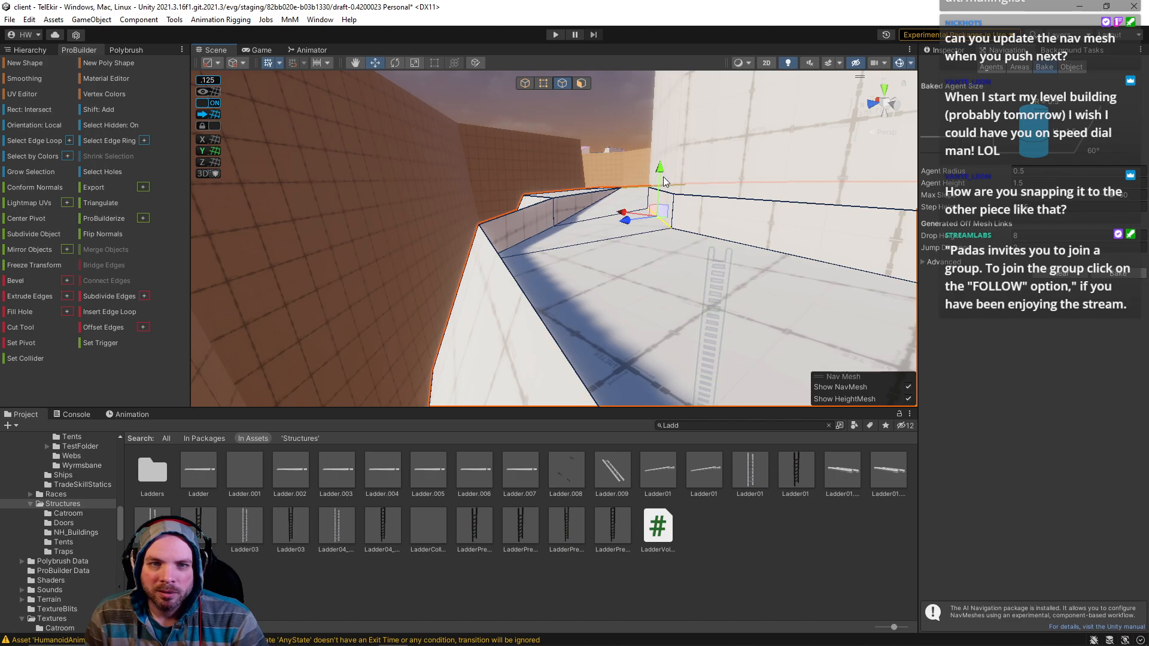
left_click_drag(662, 196, 659, 202)
Step: Lower the ledge's inner corner vertex beside the cylinder in vertex mode
right_click_drag(659, 202, 615, 77)
left_click(802, 243)
left_click(545, 85)
left_click(538, 142)
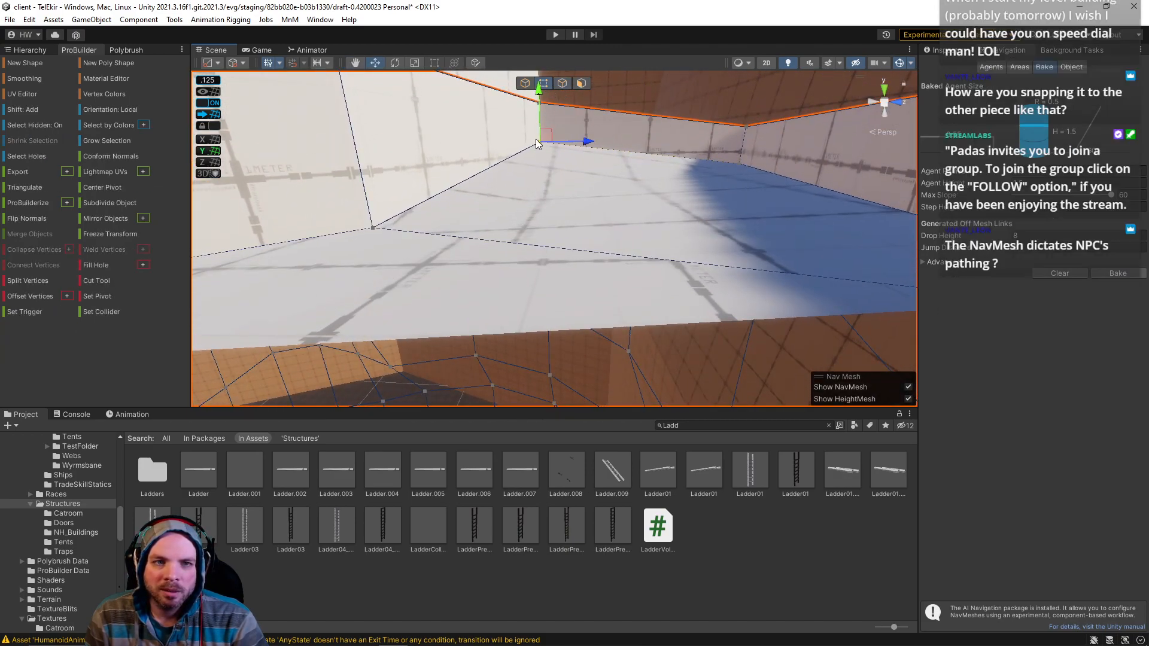
left_click_drag(539, 96, 537, 124)
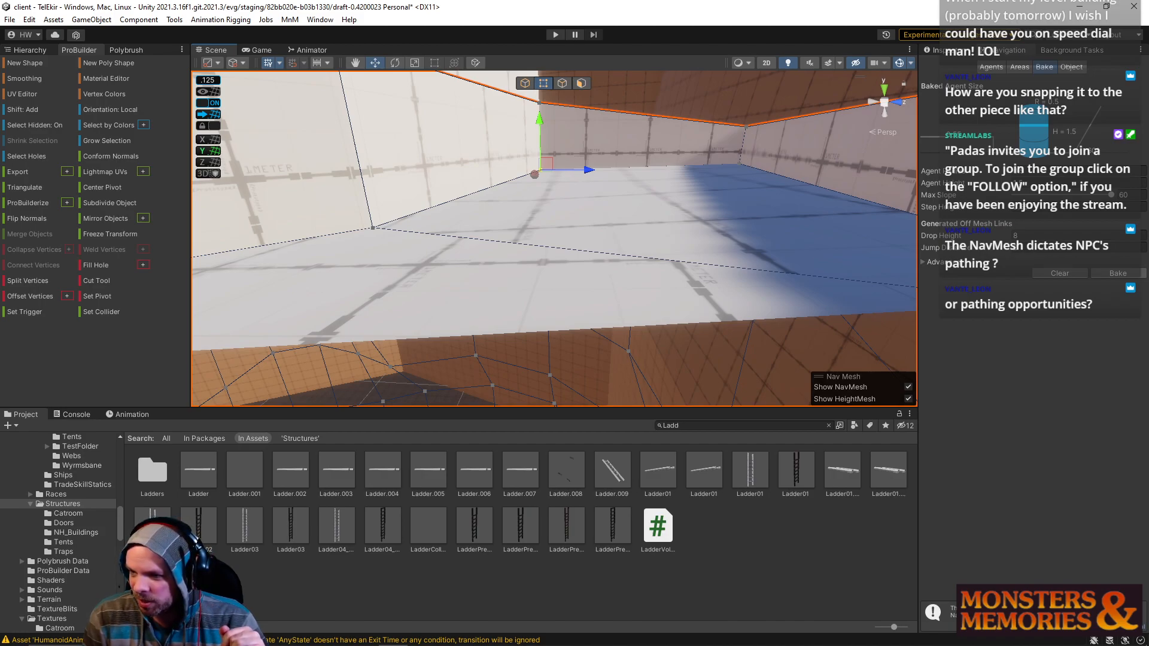
Step: Snap the stray inner rim vertex of the rock onto the matching corner of the cylinder's base
right_click_drag(455, 207, 437, 187)
left_click(447, 120)
right_click_drag(449, 129, 752, 228)
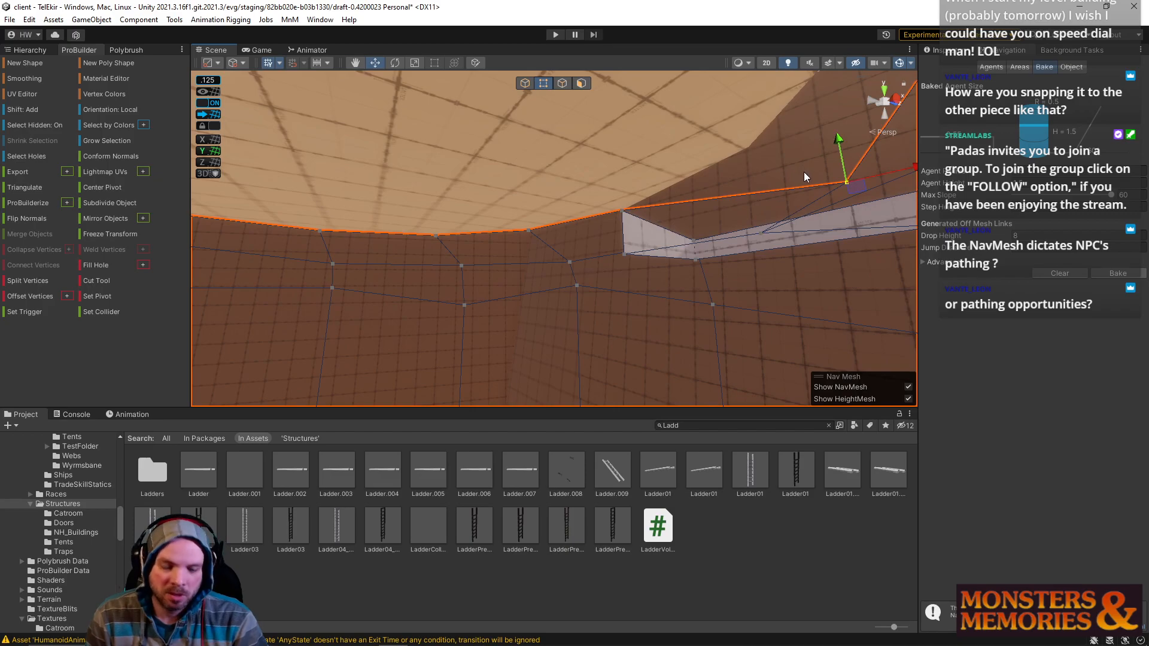
left_click(844, 183)
left_click_drag(844, 183, 760, 146)
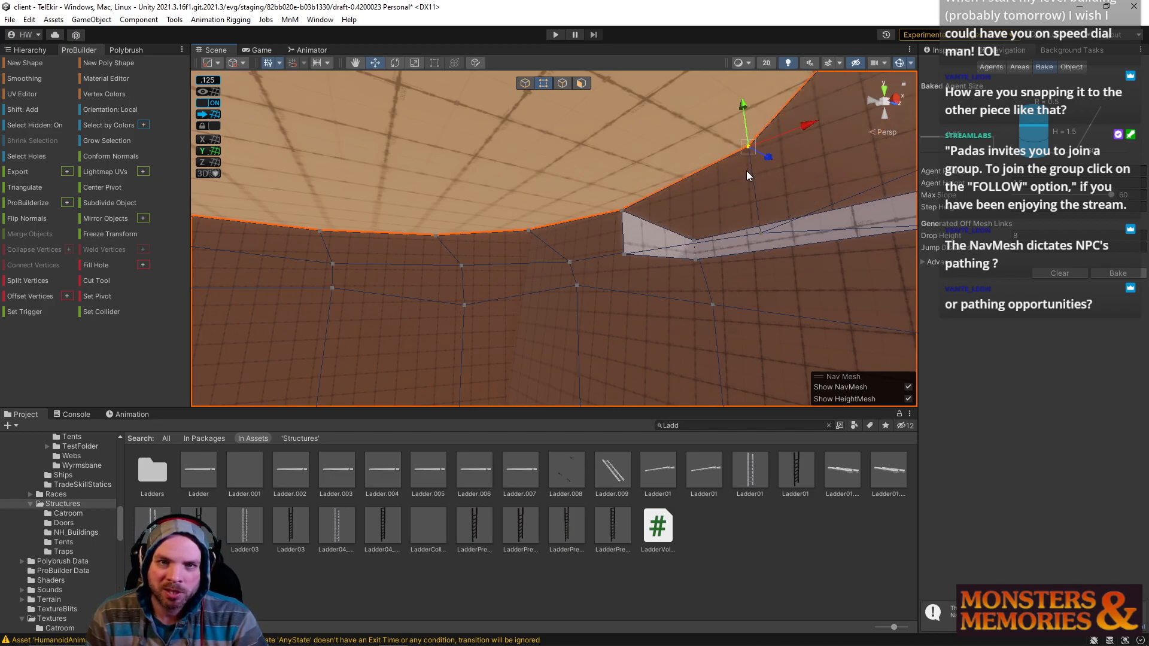
right_click_drag(542, 151, 542, 276)
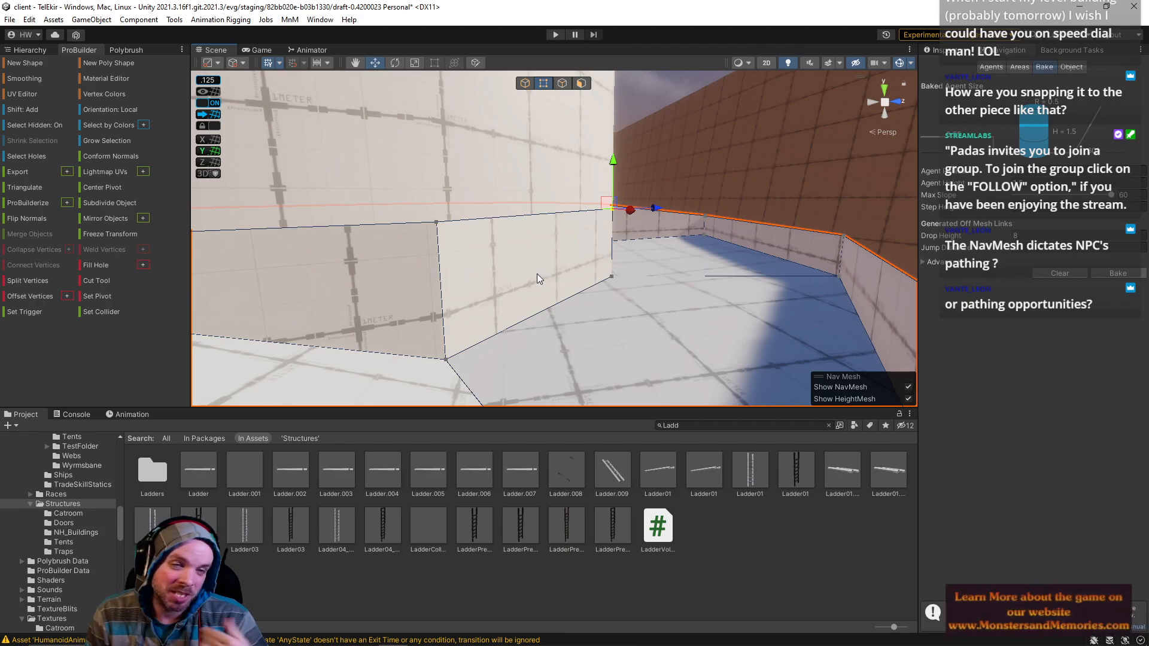
right_click_drag(540, 277, 586, 102)
left_click(616, 232)
right_click_drag(660, 227, 568, 221)
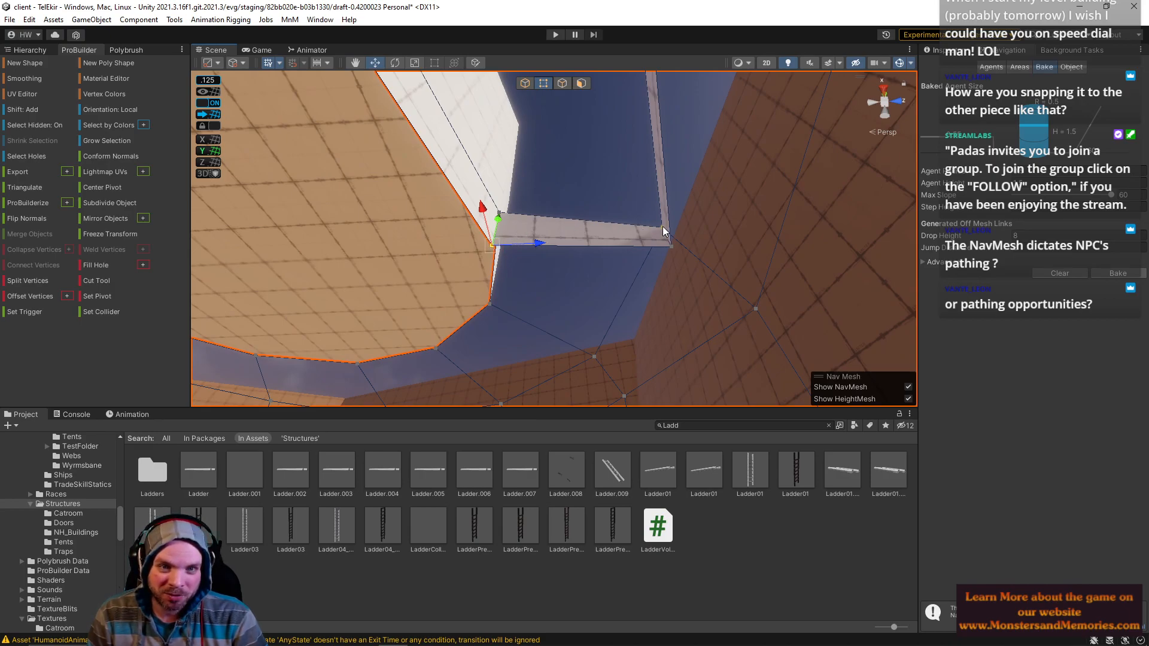
left_click_drag(492, 247, 657, 213)
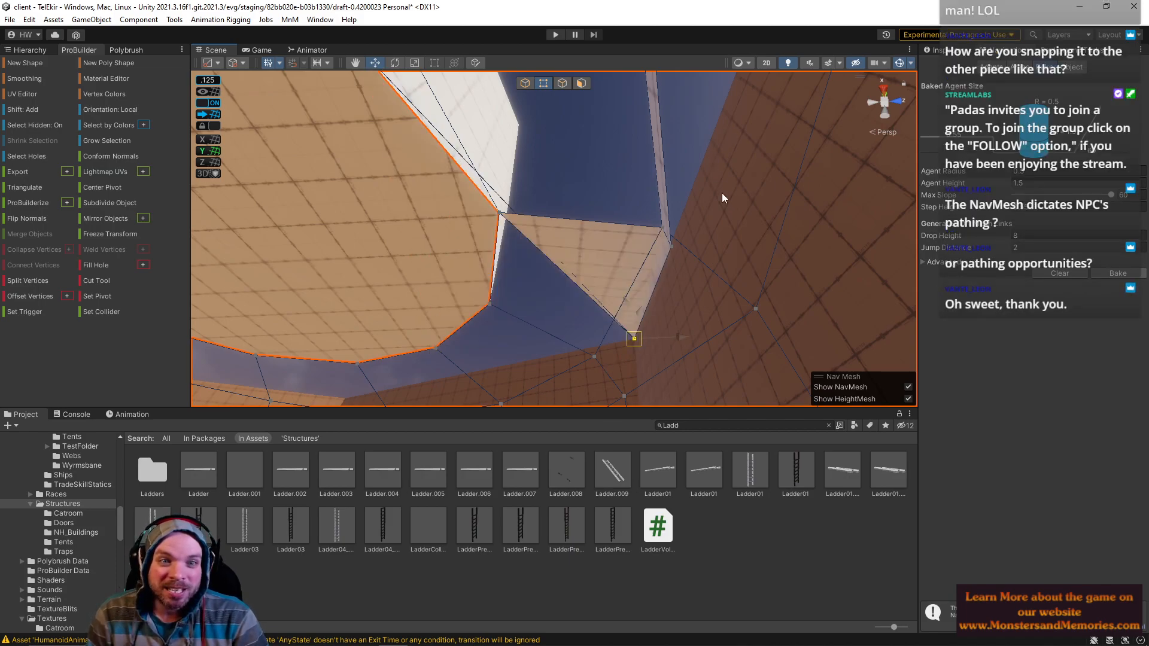
mouse_move(651, 307)
left_mouse_down()
mouse_move(335, 398)
mouse_move(802, 225)
mouse_move(714, 462)
mouse_move(649, 297)
left_mouse_up()
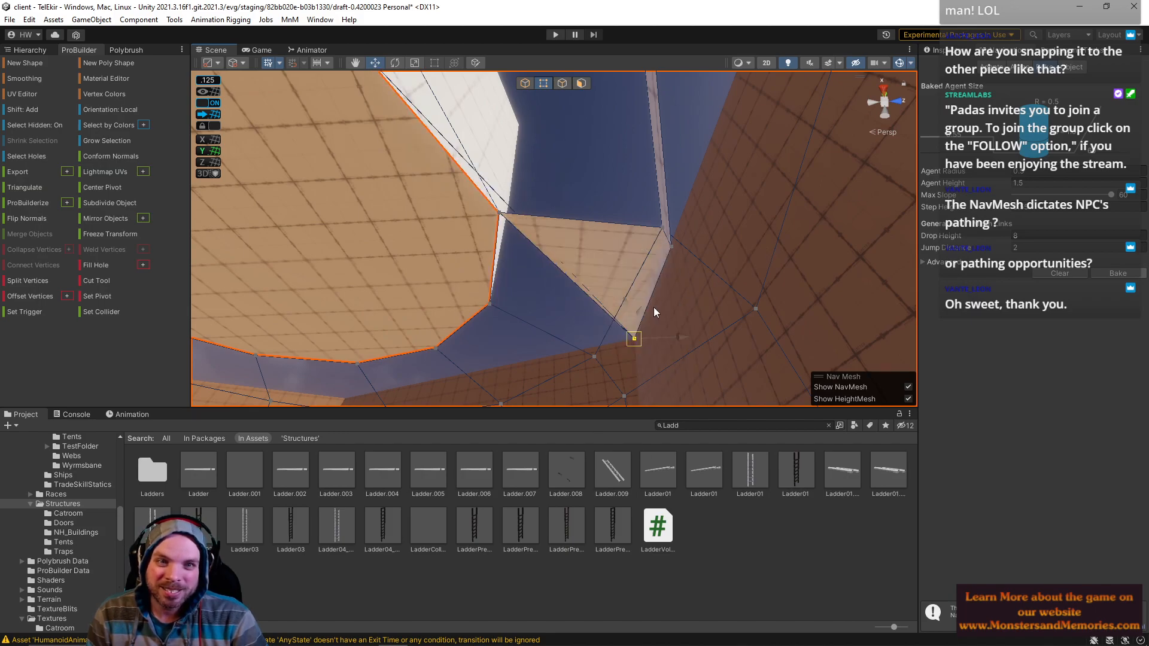
key("ctrl+z")
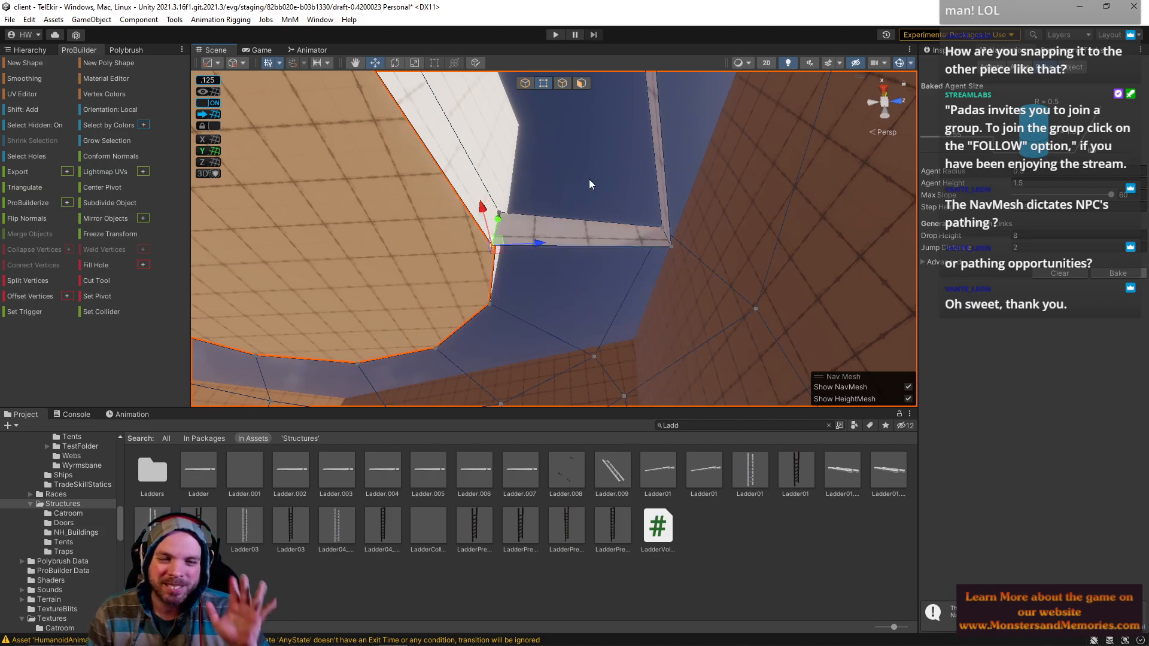
Step: Lower the ledge's floor face beside the cylinder in face mode
right_click_drag(589, 178, 633, 405)
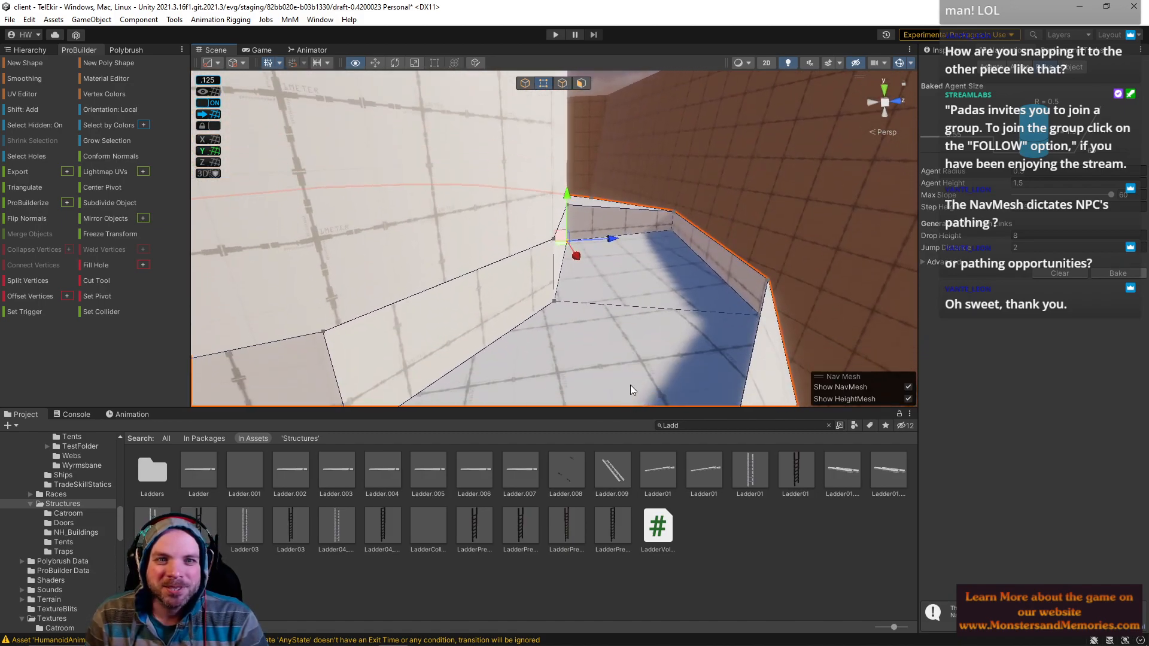
left_click(582, 84)
left_click(657, 265)
right_click_drag(657, 266, 663, 203)
left_click_drag(663, 206, 663, 231)
Step: Delete the sloping floor face between the upper and lower parts of the ledge
right_click_drag(663, 230, 573, 242)
right_click_drag(655, 227, 372, 219)
left_click(562, 84)
left_click(561, 227)
right_click_drag(623, 219, 576, 180)
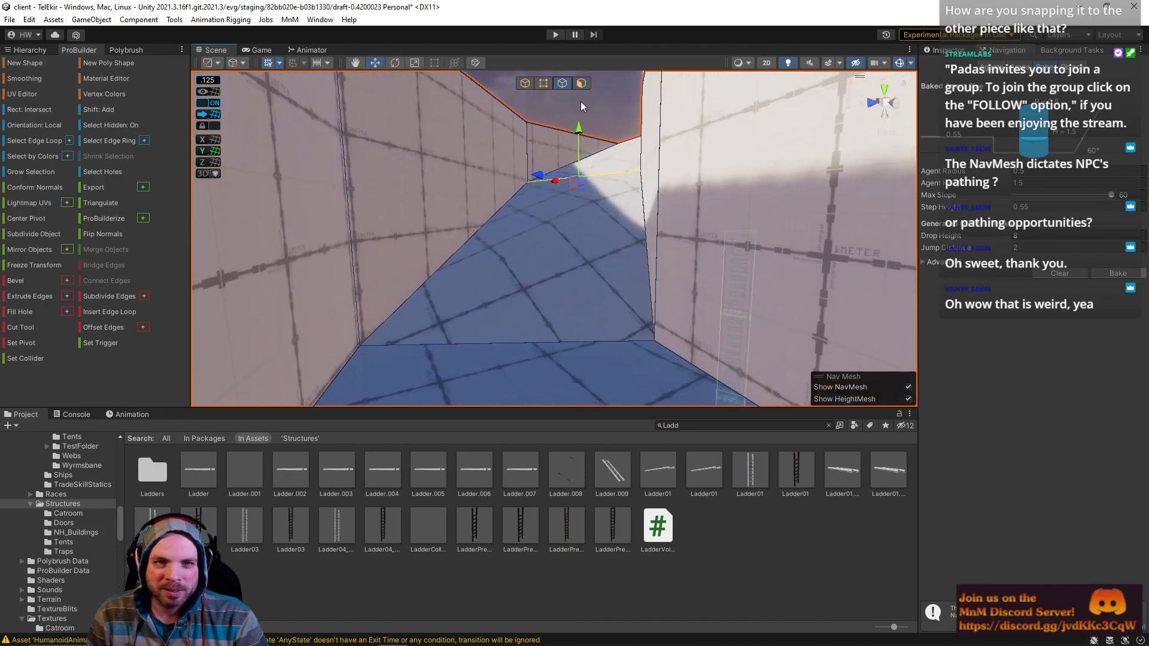
key("h")
left_click(580, 232)
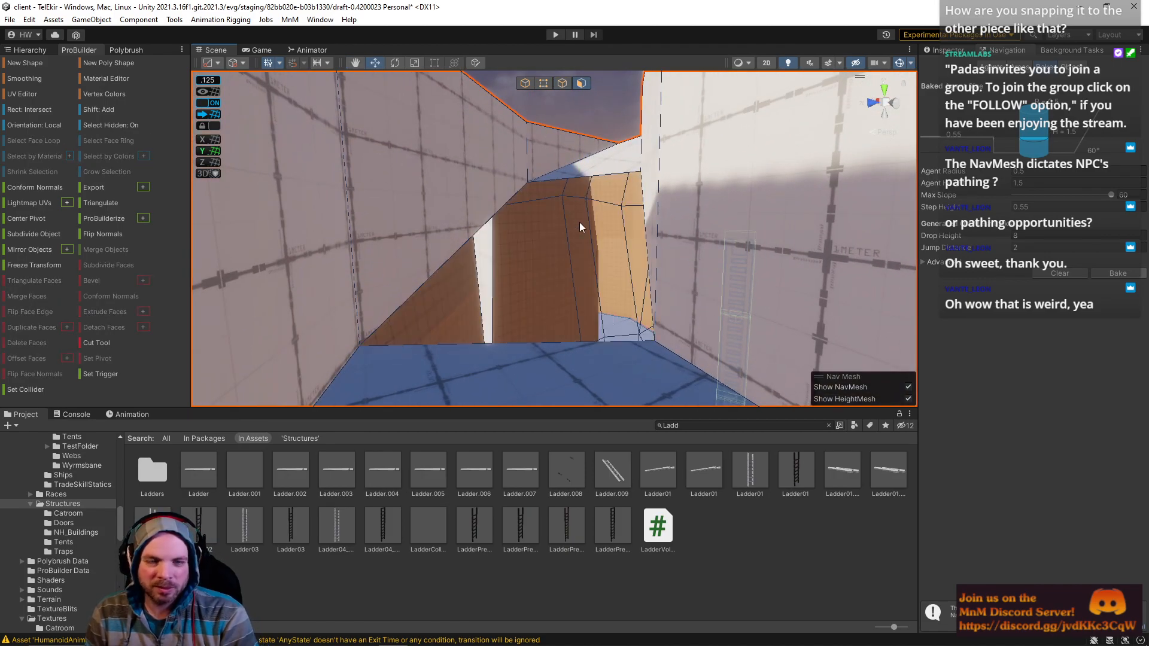
Step: Extrude the gap's upper edge down and lower edge up into short risers, and bridge them with a floor face
left_click(562, 84)
left_click(566, 173)
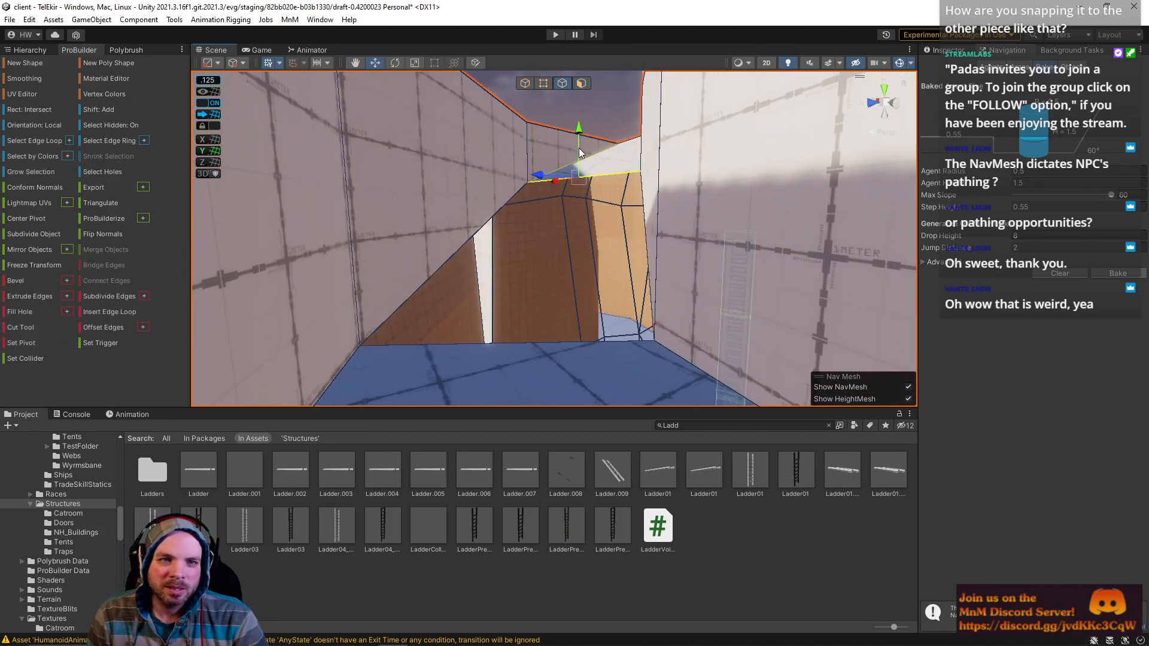
left_click_drag(577, 123, 574, 141)
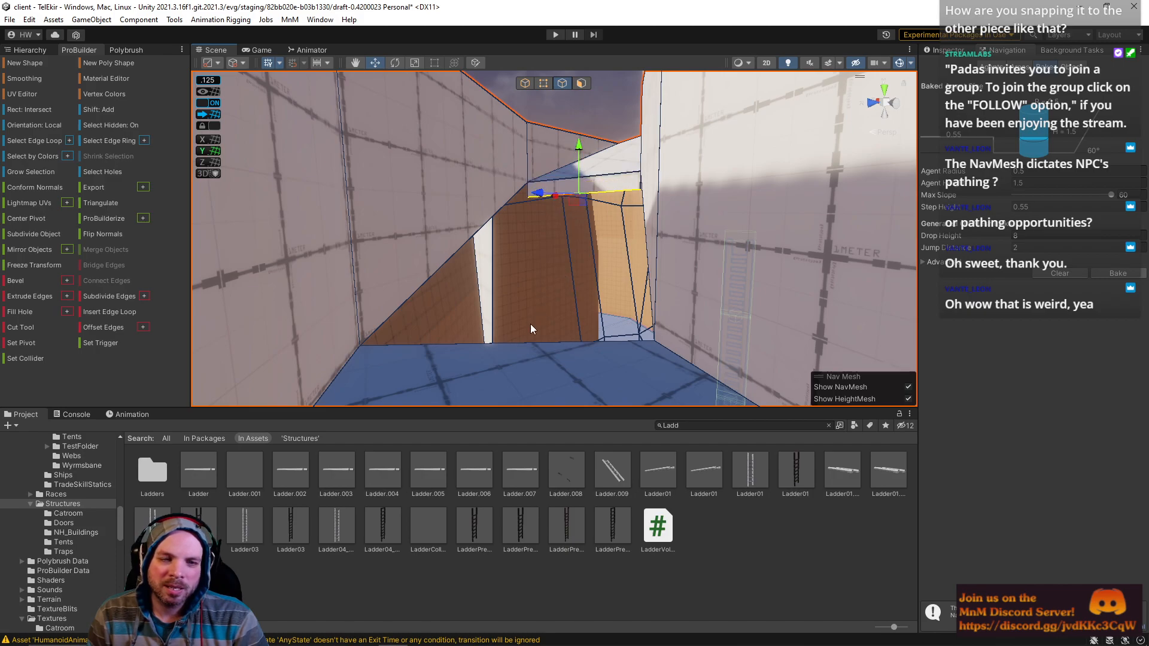
left_click(519, 345)
left_click_drag(526, 304, 520, 267)
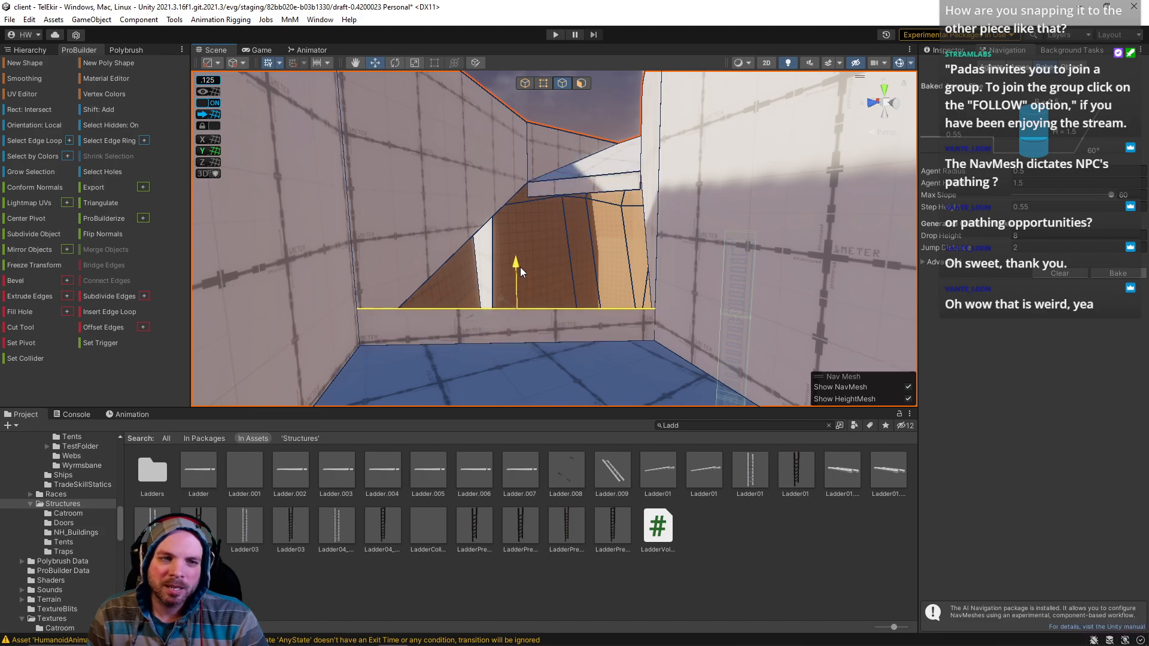
left_click(569, 192, "shift")
key("alt+b")
Step: Insert an edge across the middle of the bridged floor face and raise it slightly
right_click_drag(579, 196, 548, 223)
left_click(519, 228)
key("alt+u")
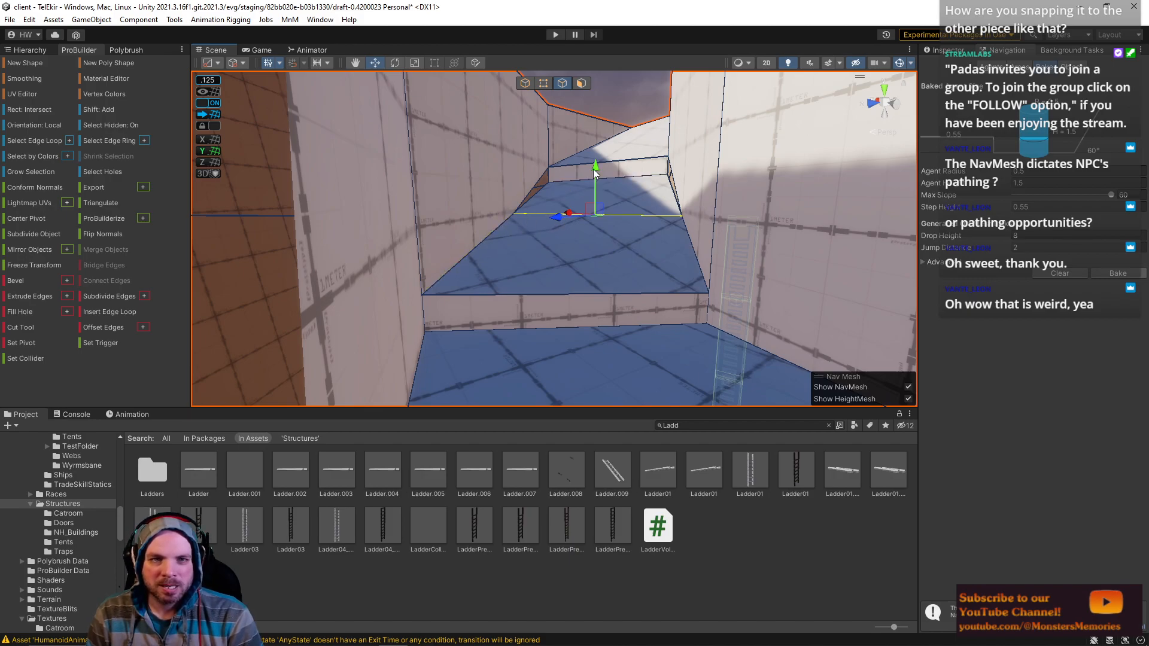
left_click_drag(596, 171, 595, 161)
Step: Replace the lower half of the bridged floor with a step by extruding the middle edge down and bridging it to the lower riser
left_click(581, 83)
left_click(604, 238)
key("BackSpace")
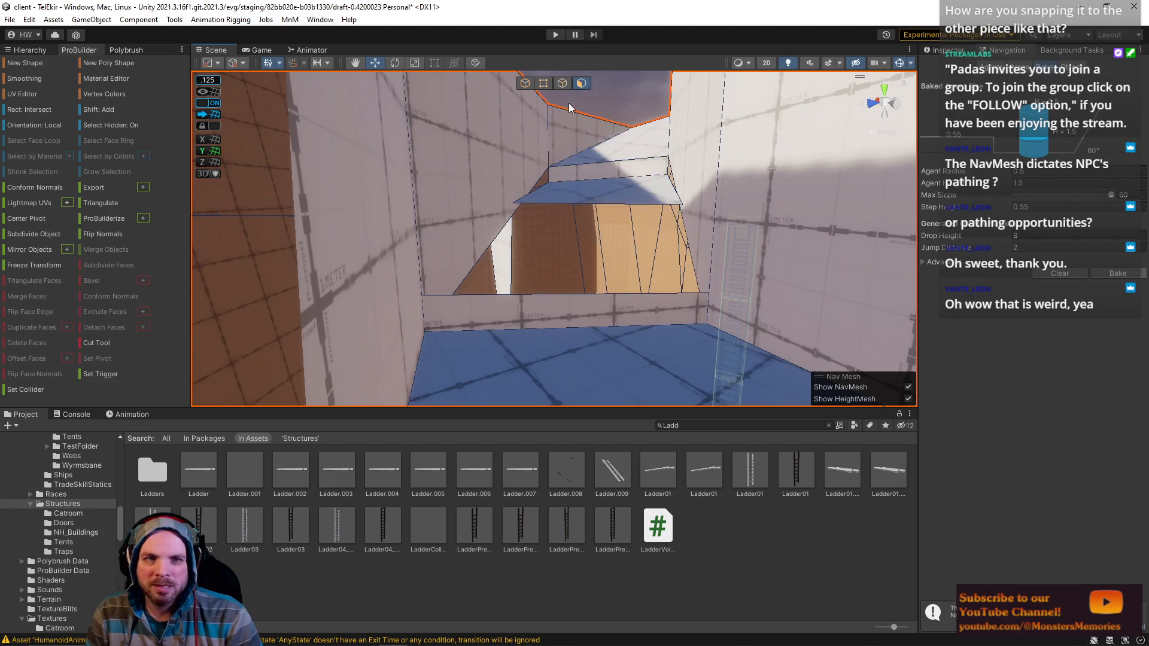
left_click(562, 83)
left_click(584, 203)
left_click_drag(594, 157, 590, 206)
left_click(571, 293, "shift")
key("alt+b")
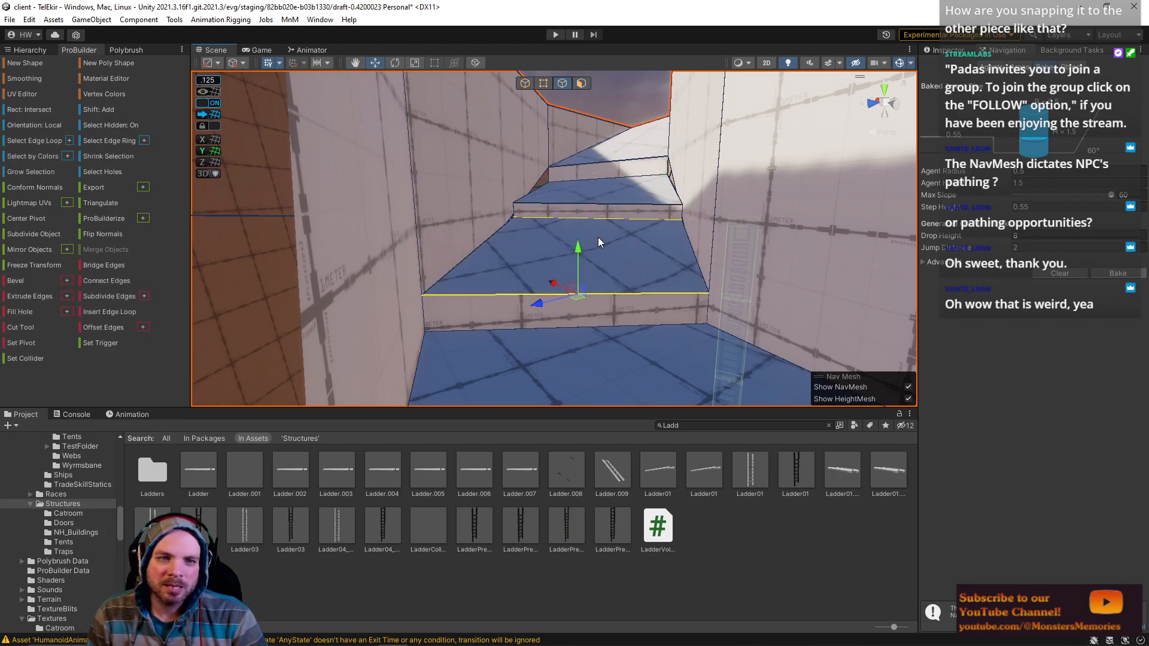
Step: Bridge the open edges between the upper and lower steps and the ledge's outer wall
left_click(549, 178)
left_click(541, 192, "shift")
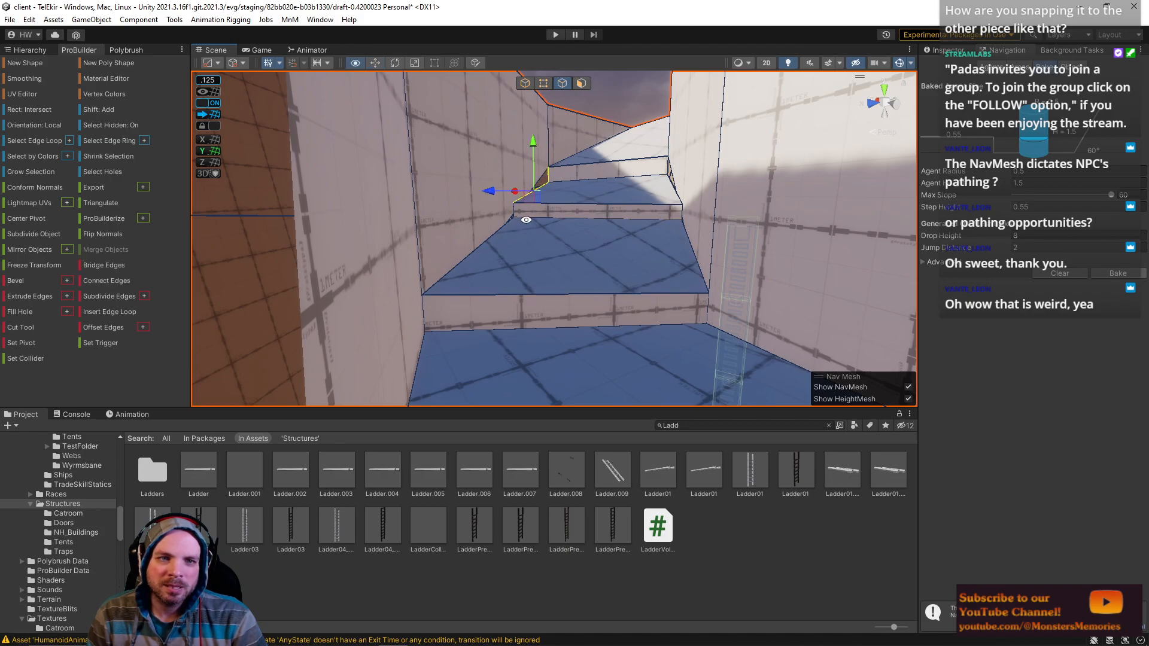
key("alt+b")
left_click(514, 211)
left_click(501, 230, "shift")
key("alt+b")
Step: Bridge the open edges between the steps and the wall on the cylinder side
right_click_drag(582, 231, 639, 200)
left_click(649, 163)
left_click(656, 181, "shift")
key("alt+b")
left_click(682, 211)
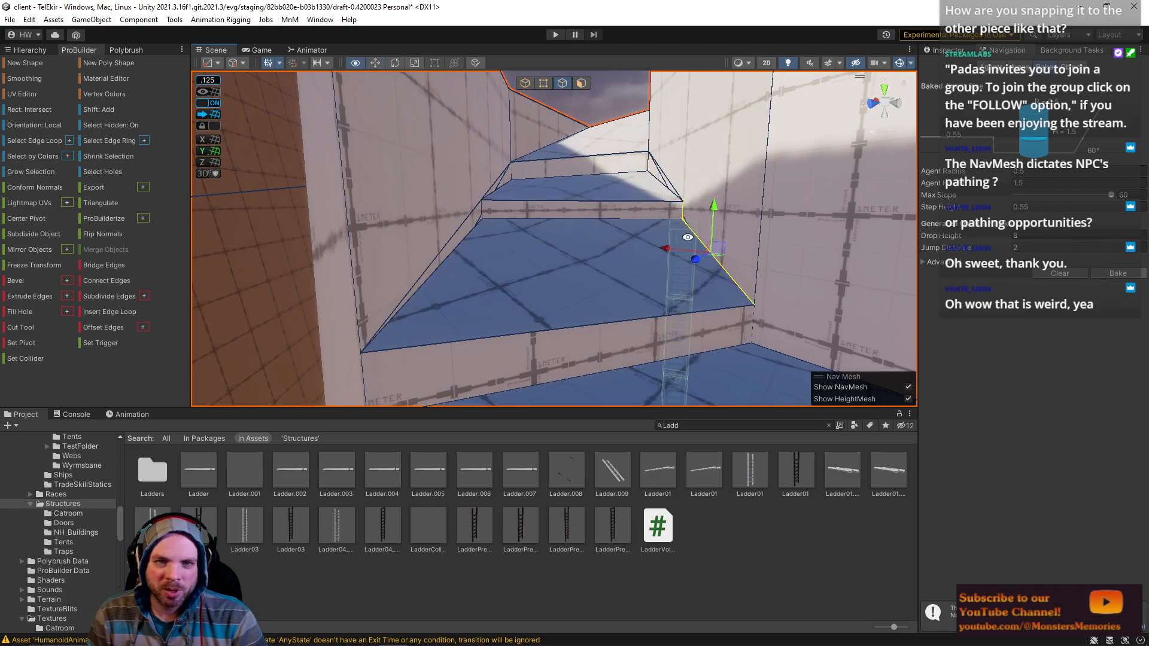
Step: Delete the tall side wall faces flanking the steps
left_click(581, 83)
left_click(429, 161, "shift")
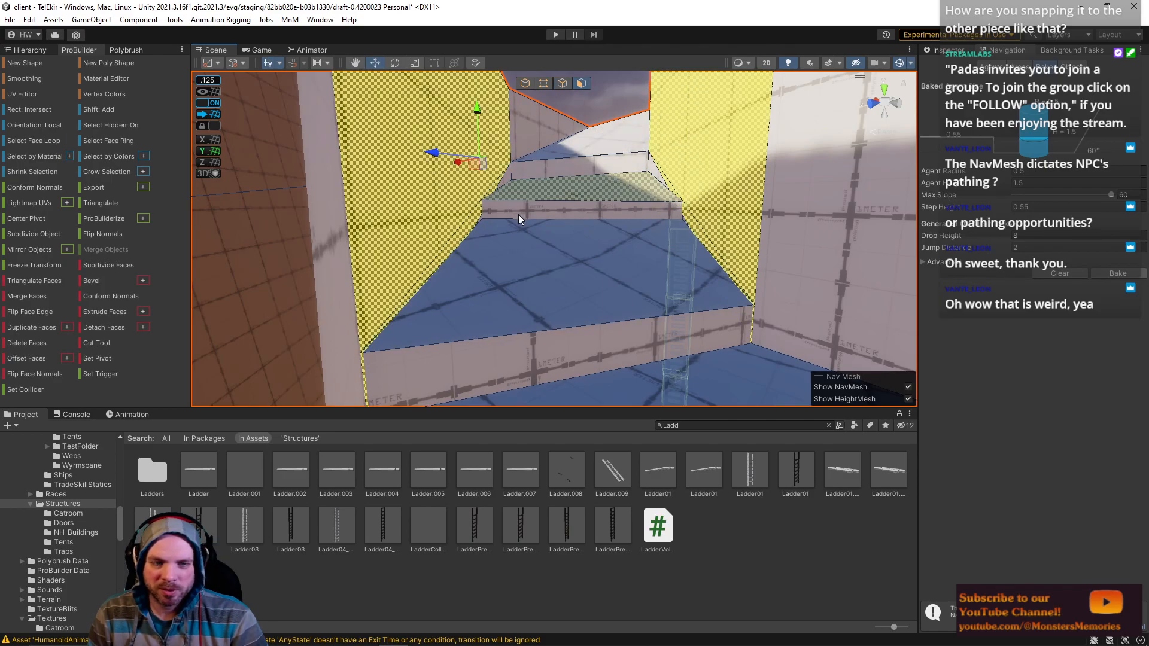
key("BackSpace")
Step: Bridge the open side edges of the upper steps to the adjoining edges along the ledge's outer wall
right_click_drag(596, 249, 561, 328)
left_click(561, 84)
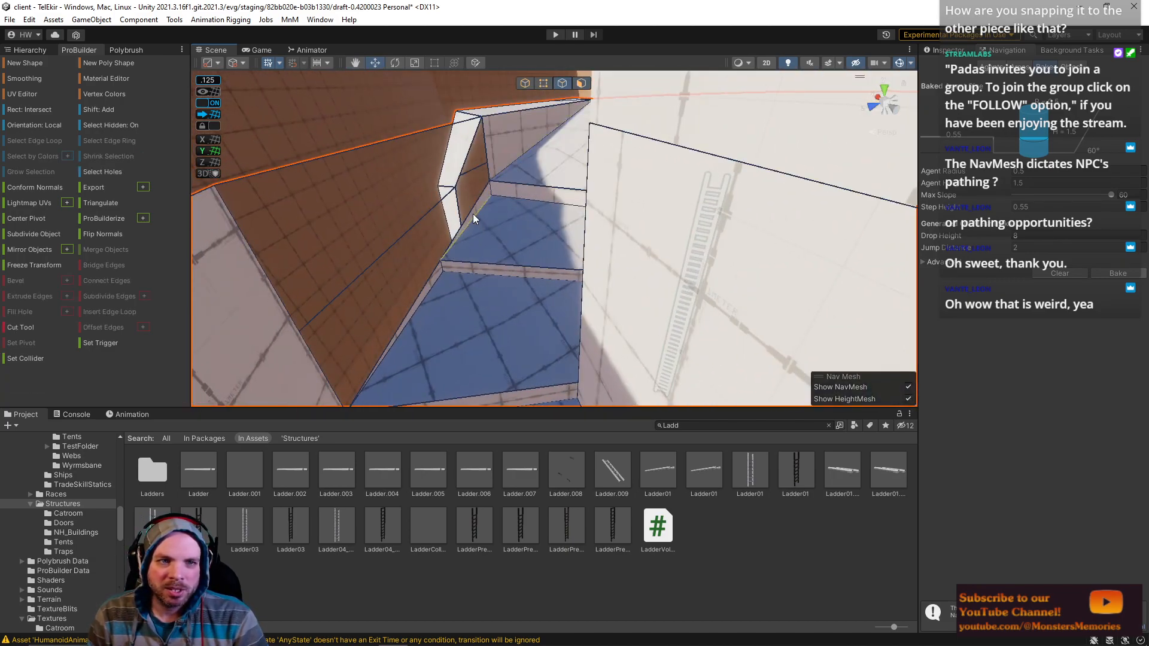
left_click(475, 207)
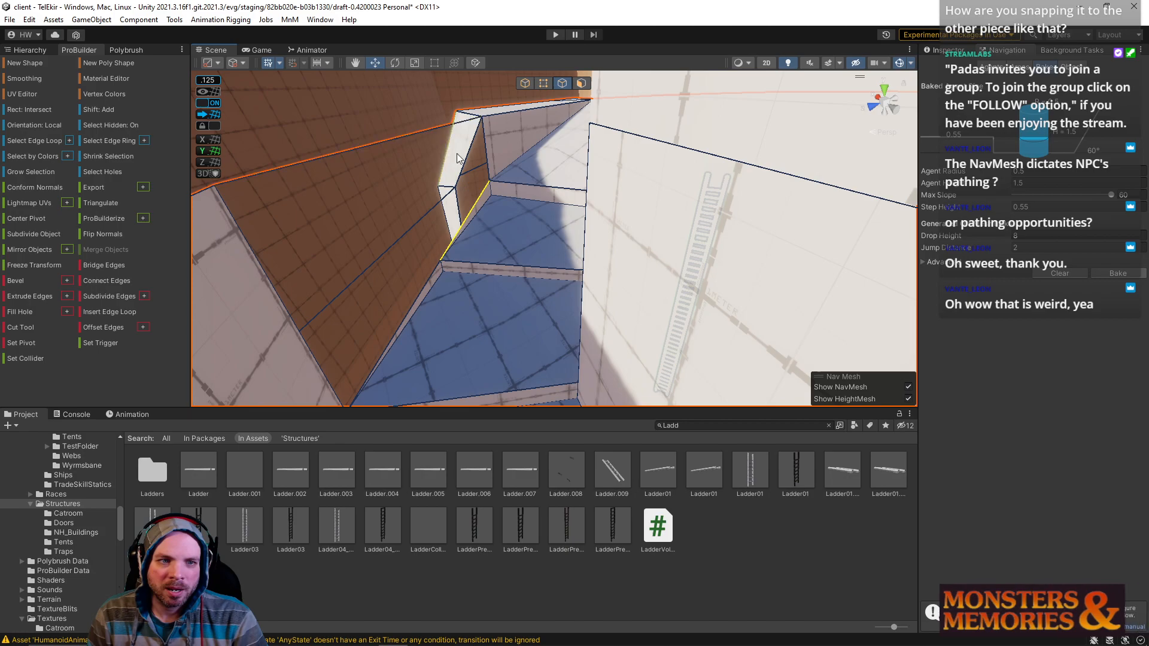
left_click(480, 190)
left_click(482, 169)
right_click_drag(530, 219, 549, 189)
left_click(536, 197)
left_click(548, 146, "shift")
right_click_drag(513, 247, 500, 226)
left_click(478, 227)
Step: Try to bridge the step's side floor edge to the vertical edge of the adjacent tall wall
right_click_drag(429, 262, 438, 131)
left_click(509, 188)
left_click(438, 149, "shift")
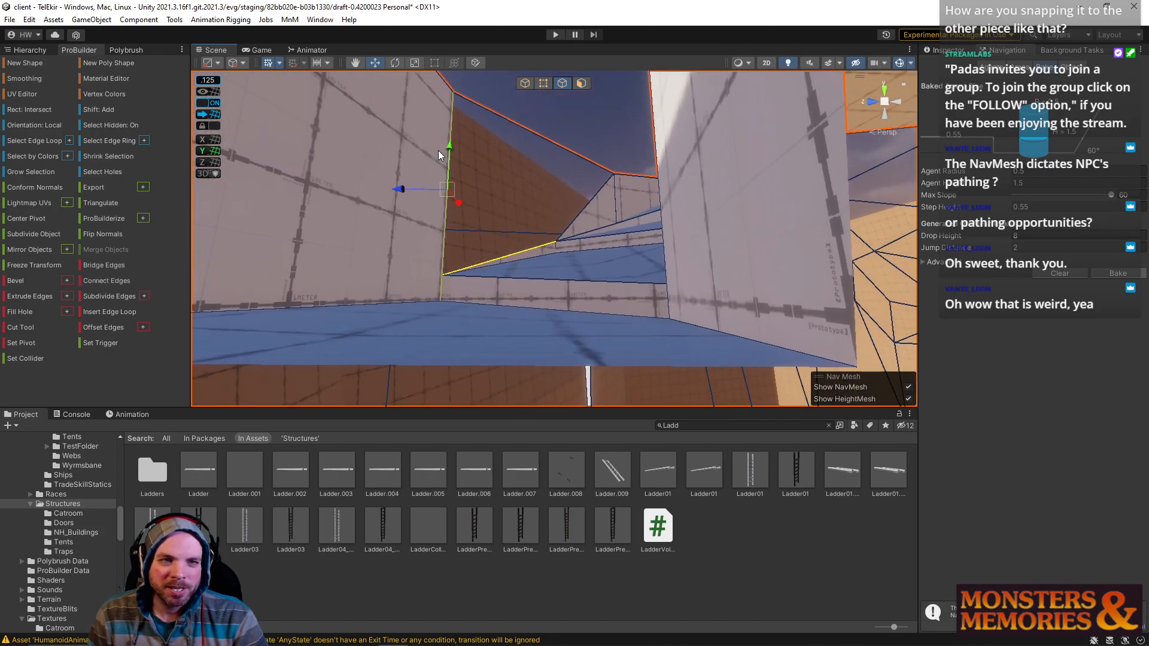
key("alt+b")
right_click_drag(492, 193, 494, 195)
key("ctrl+z")
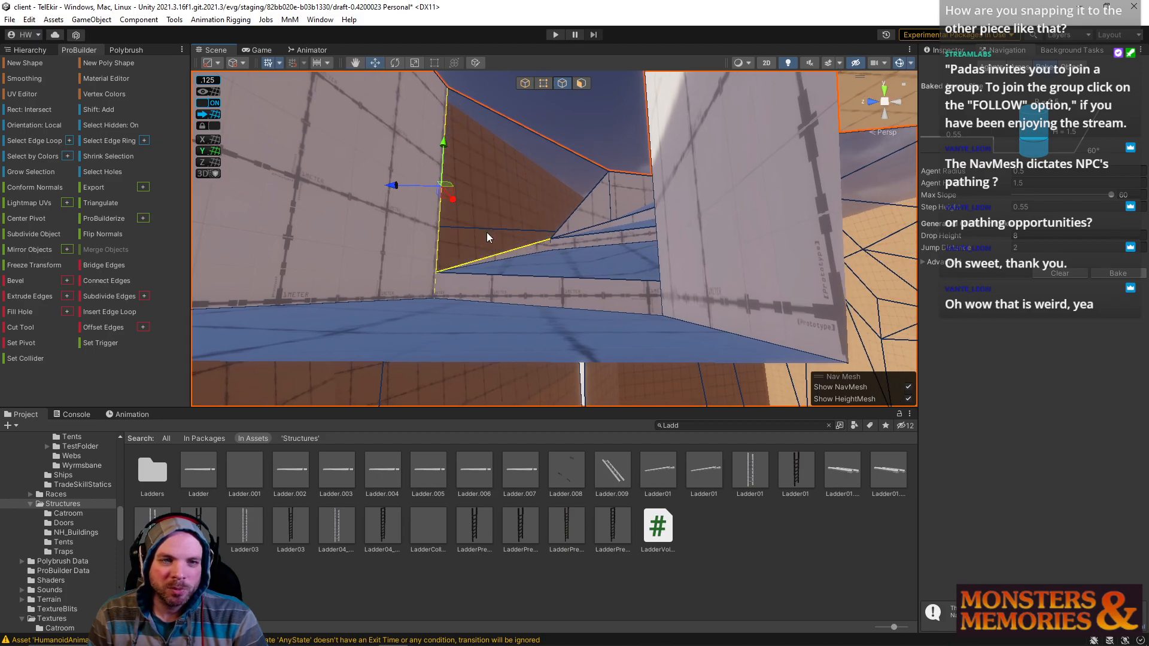
Step: Delete the tall outer wall face beside the lowest floor section of the ledge
left_click(580, 84)
right_click_drag(409, 357, 410, 359)
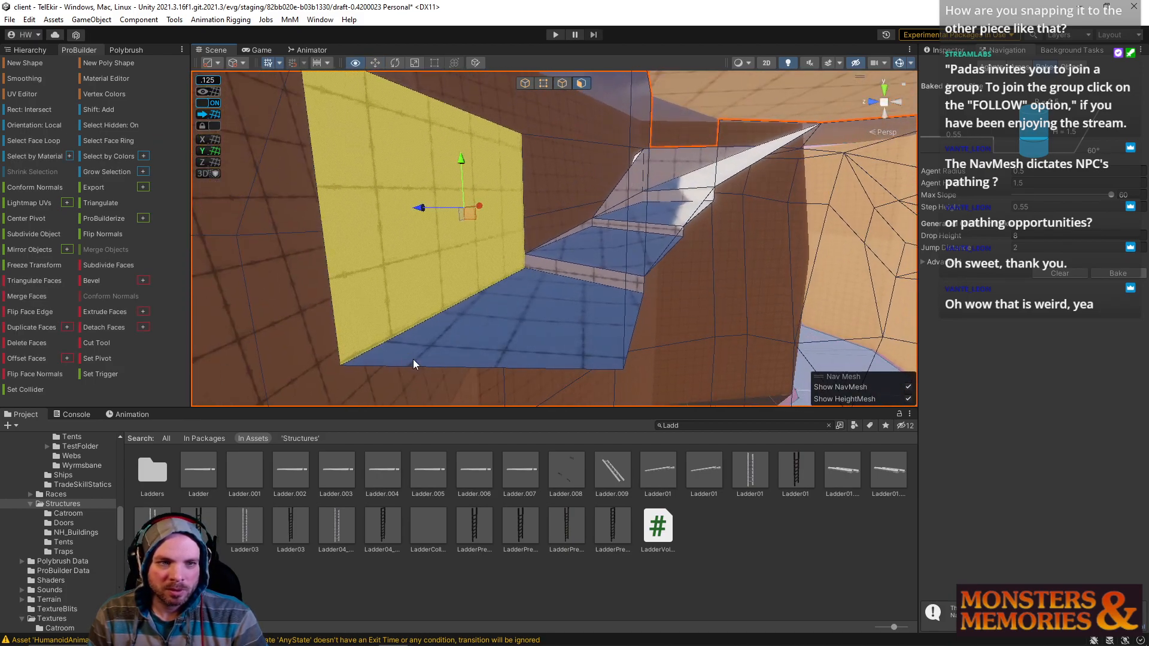
key("BackSpace")
Step: Bridge the lower floor's outer side edge to the vertical side edge of the adjoining riser
right_click_drag(505, 238, 509, 256)
key("w")
left_click(561, 84)
left_click(504, 243)
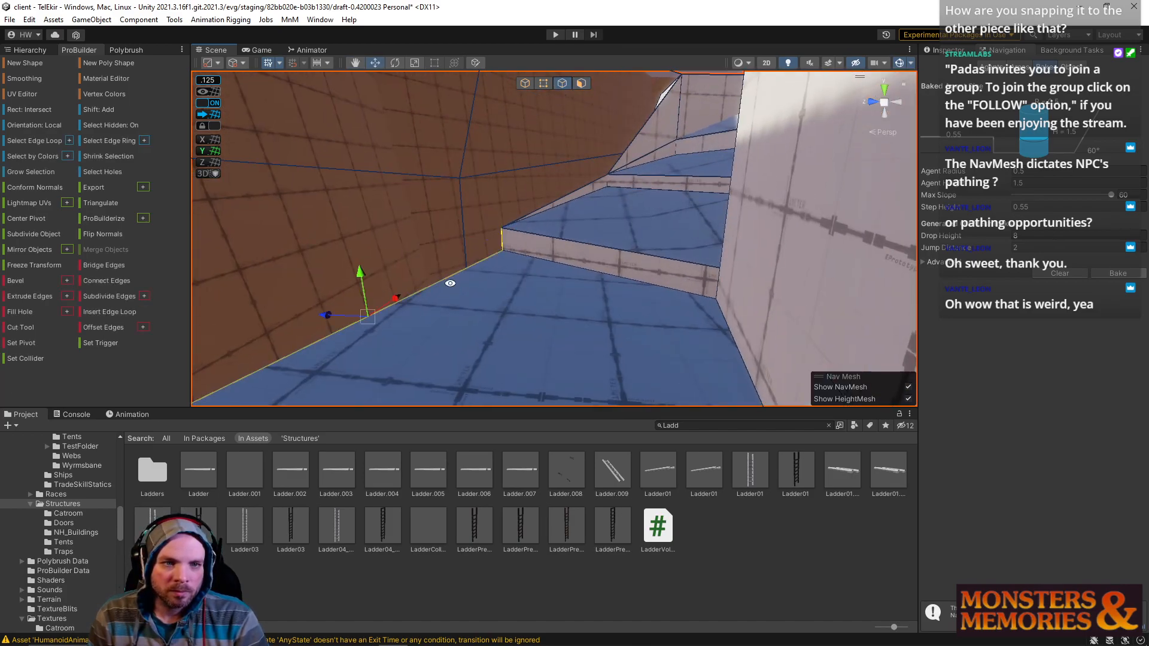
right_click_drag(472, 246, 718, 277)
left_click(413, 240)
left_click(520, 293, "shift")
left_click(669, 287)
left_click(605, 295, "shift")
Step: Try to bridge another pair of open edges beside the steps
right_click_drag(606, 296, 611, 408)
left_click(685, 268)
left_click(631, 274, "shift")
key("alt+b")
key("ctrl+z")
Step: Extrude the outer rim edges beside the steps horizontally inward to form new top faces over the wall gap
left_click(626, 216)
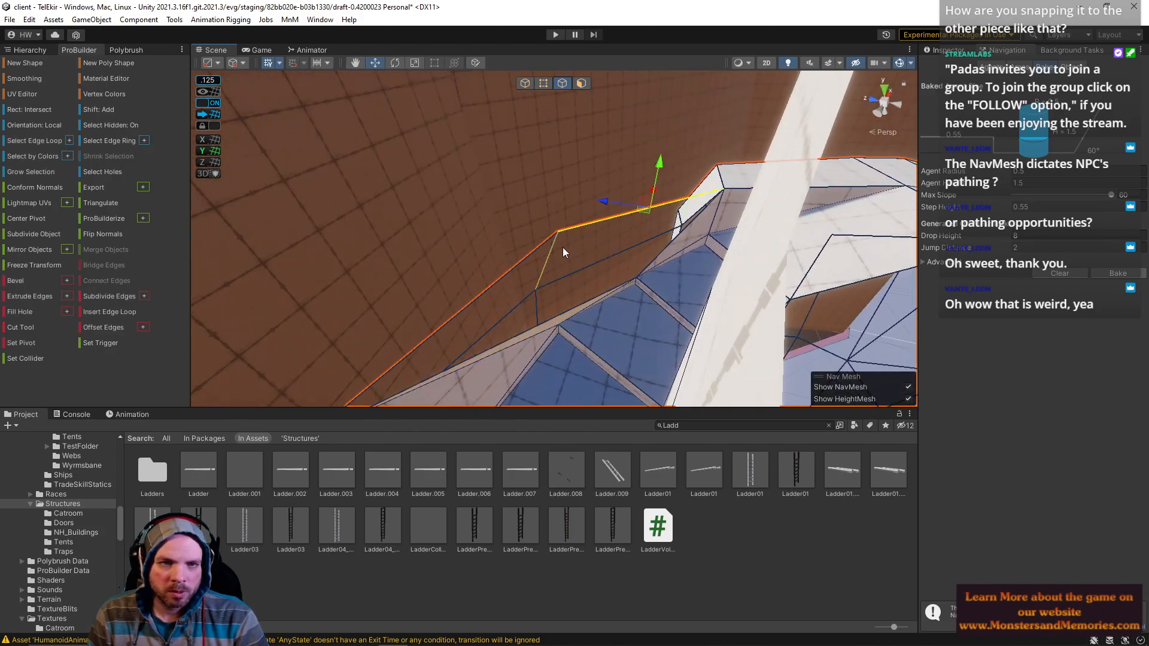
left_click(522, 262, "shift")
right_click_drag(522, 261, 588, 204)
left_click_drag(537, 205, 578, 208)
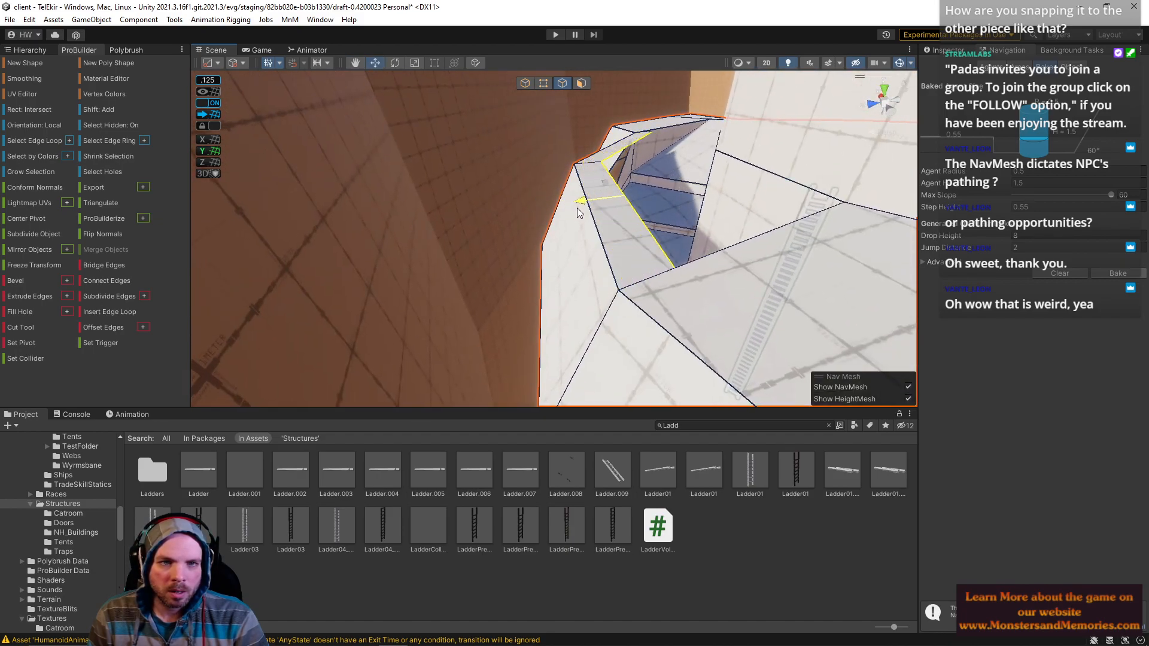
right_click_drag(577, 210, 595, 238)
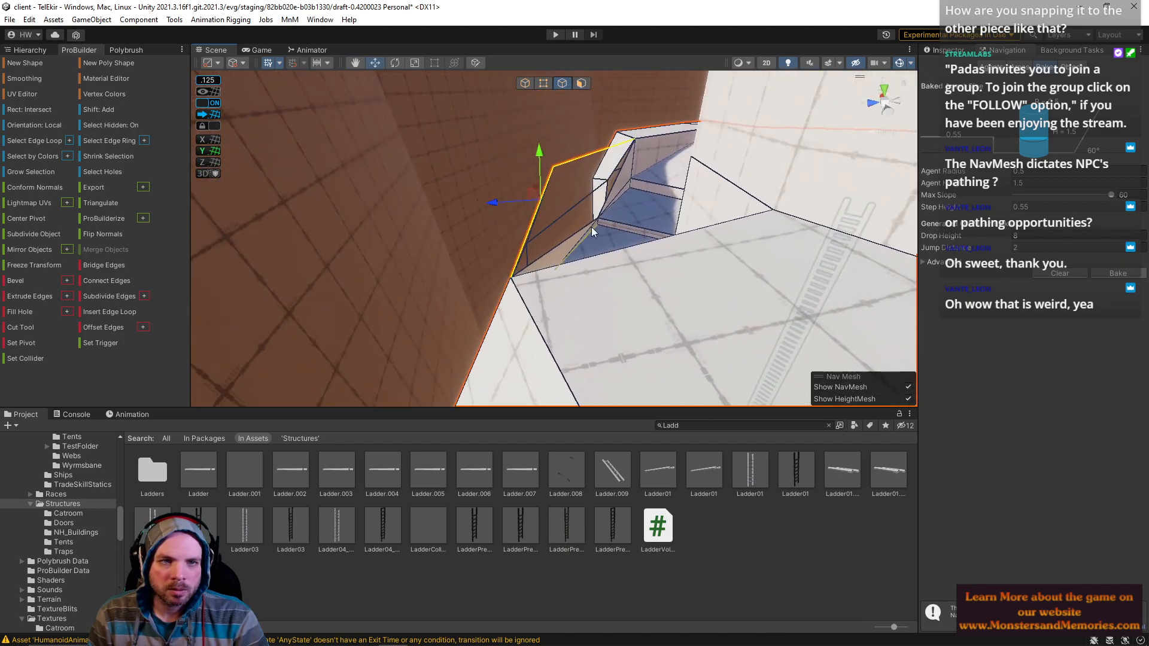
left_click_drag(497, 201, 542, 206)
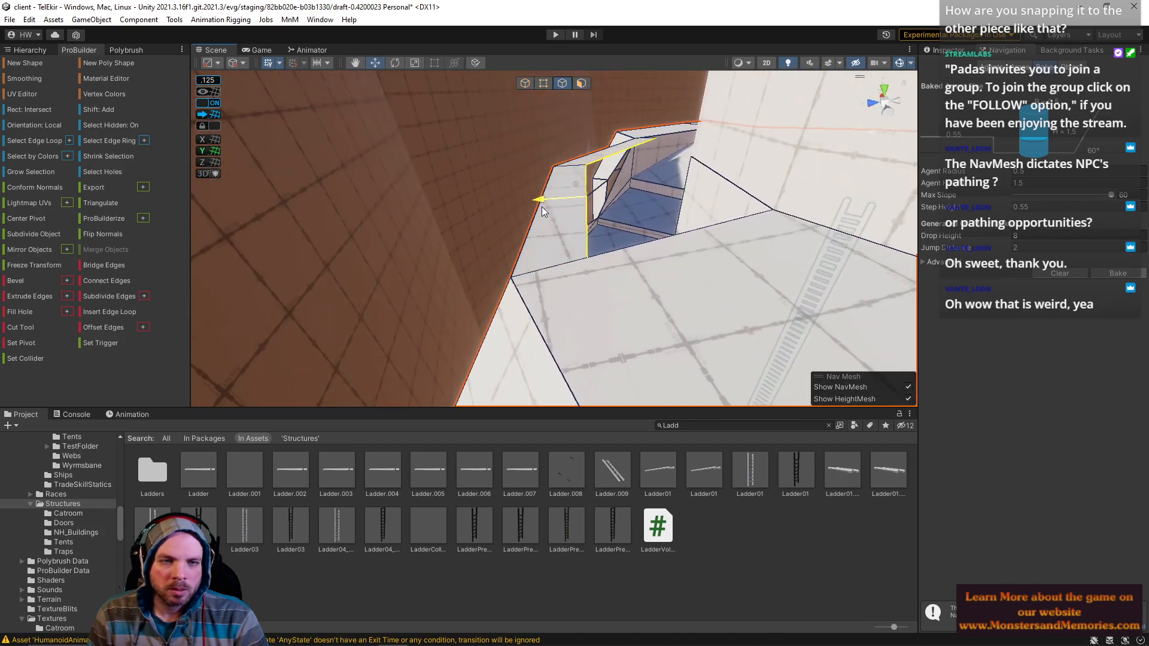
Step: Move the corner vertices of the extruded top faces to line them up with the ledge's outer wall
key("w")
right_click_drag(573, 187, 569, 116)
left_click(539, 85)
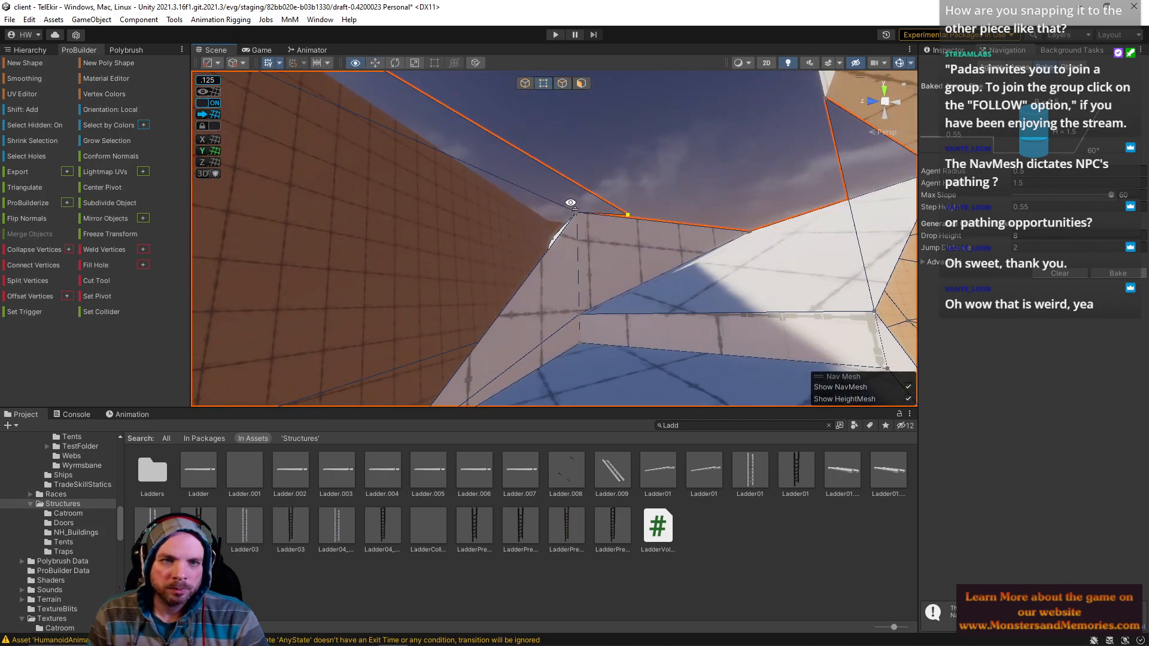
right_click_drag(569, 210, 600, 187)
key("d")
left_click(606, 193)
left_click_drag(586, 192, 525, 182)
right_click_drag(540, 158, 534, 350)
right_click_drag(580, 267, 680, 239)
left_click(580, 223)
left_click(559, 124)
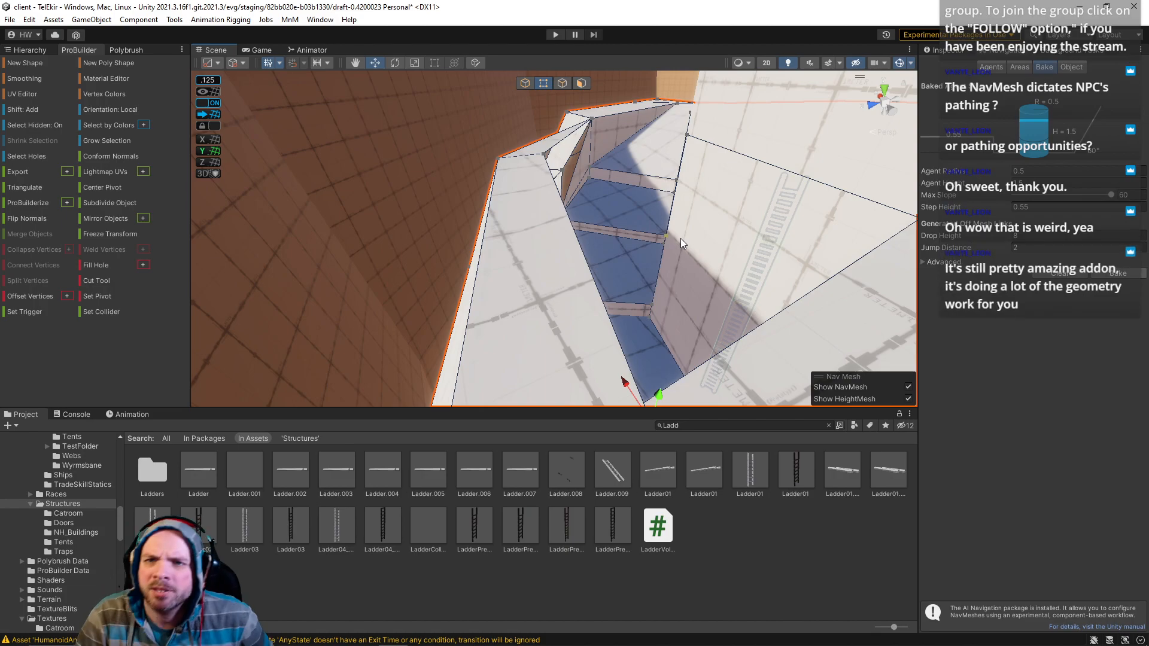
Step: Examine the navigation agent and bake settings and the baked NavMesh on the cliffs and canyon floor
left_click(990, 67)
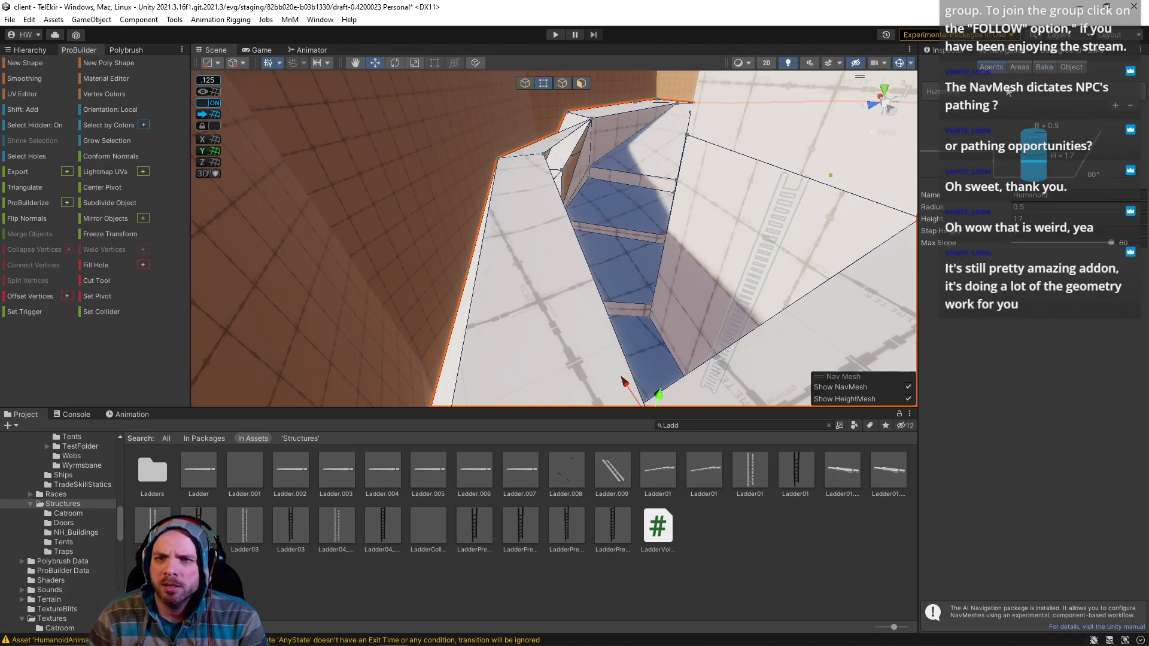
right_click_drag(871, 111, 80, 285)
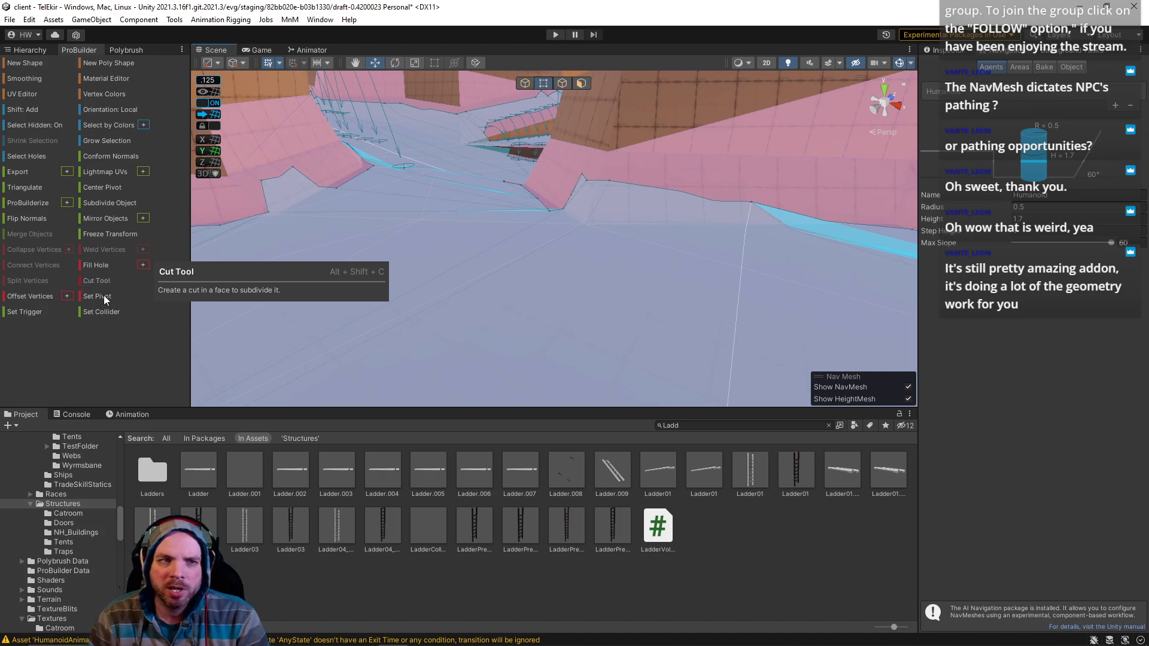
right_click_drag(501, 217, 648, 275)
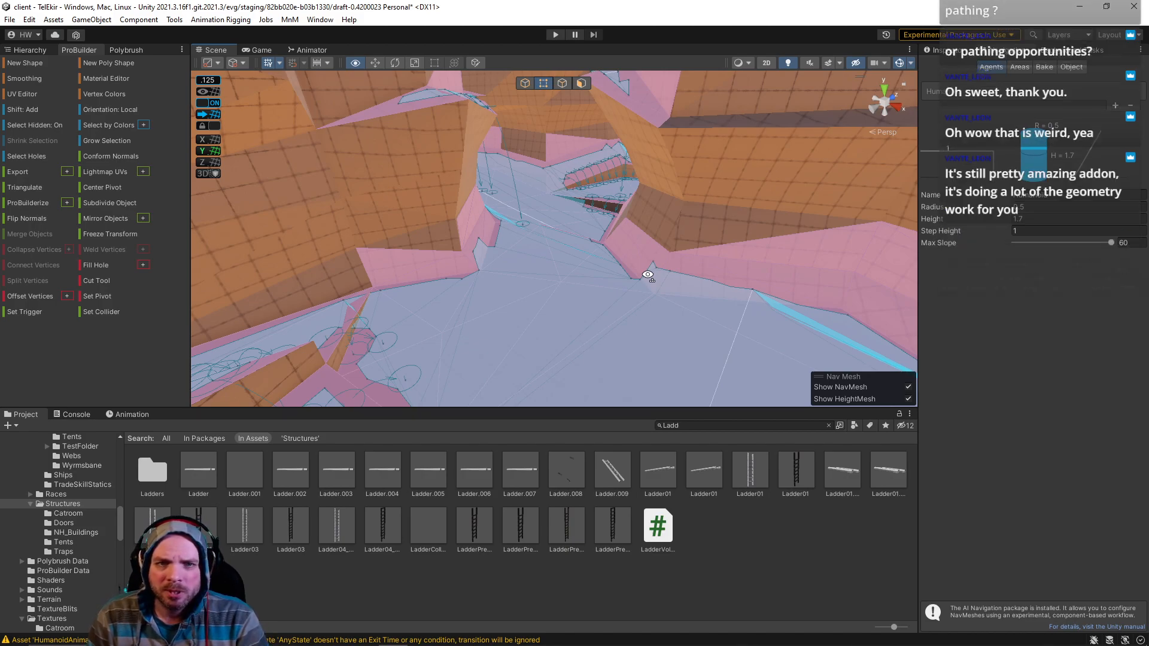
right_click_drag(648, 275, 885, 255)
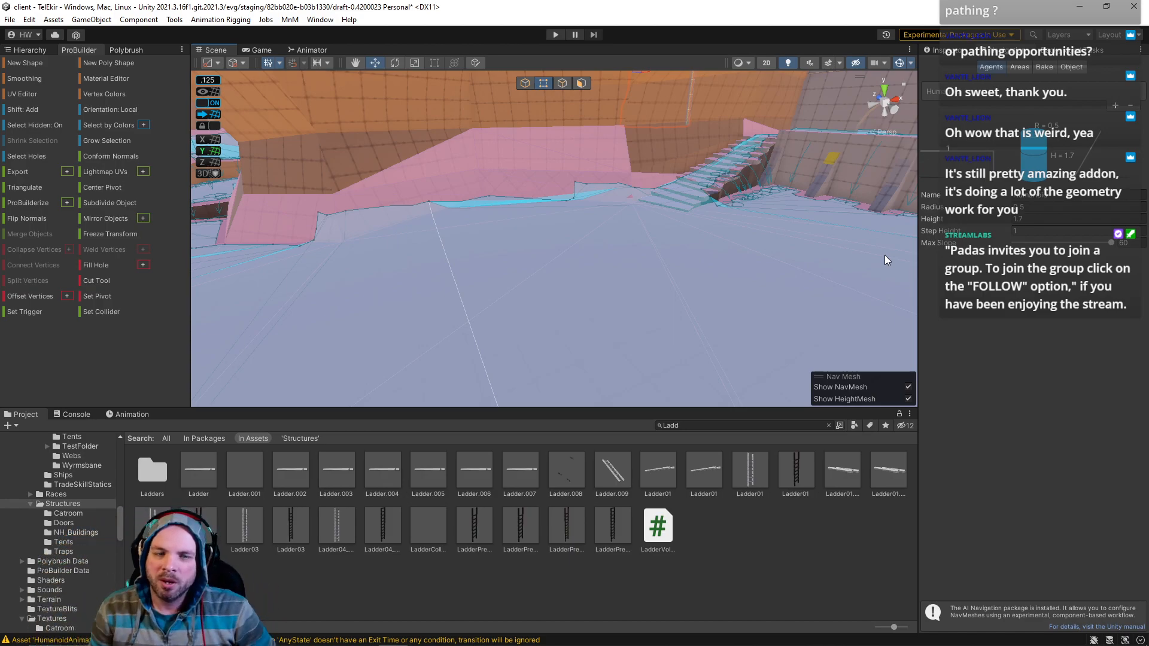
right_click_drag(303, 202, 635, 124)
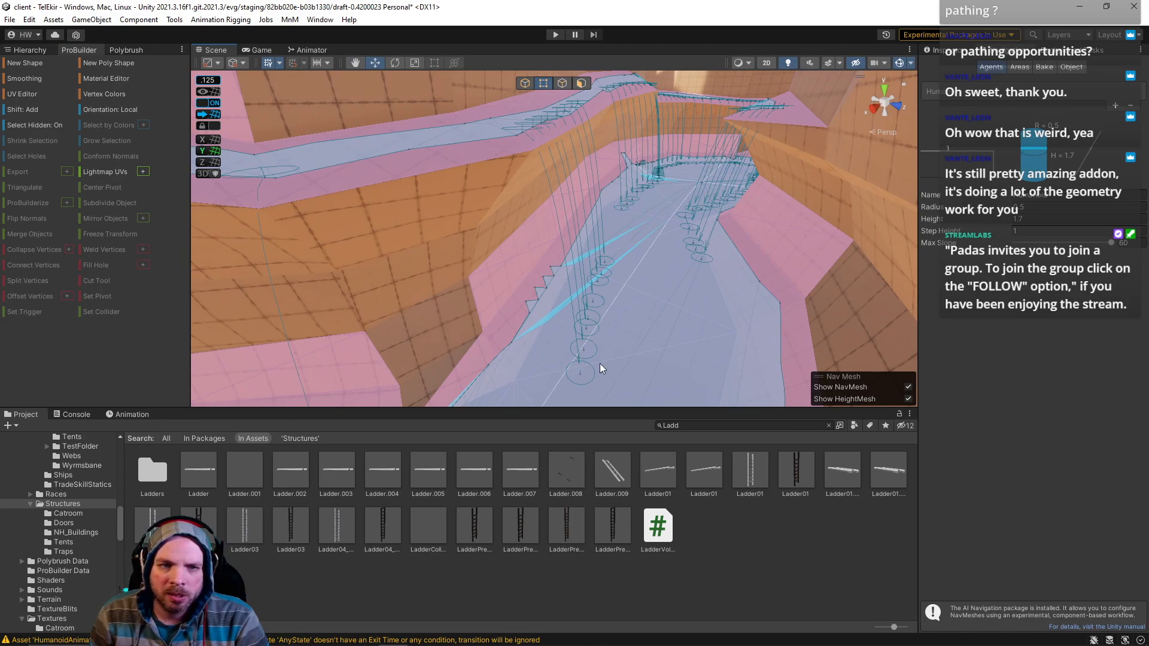
right_click_drag(527, 136, 443, 240)
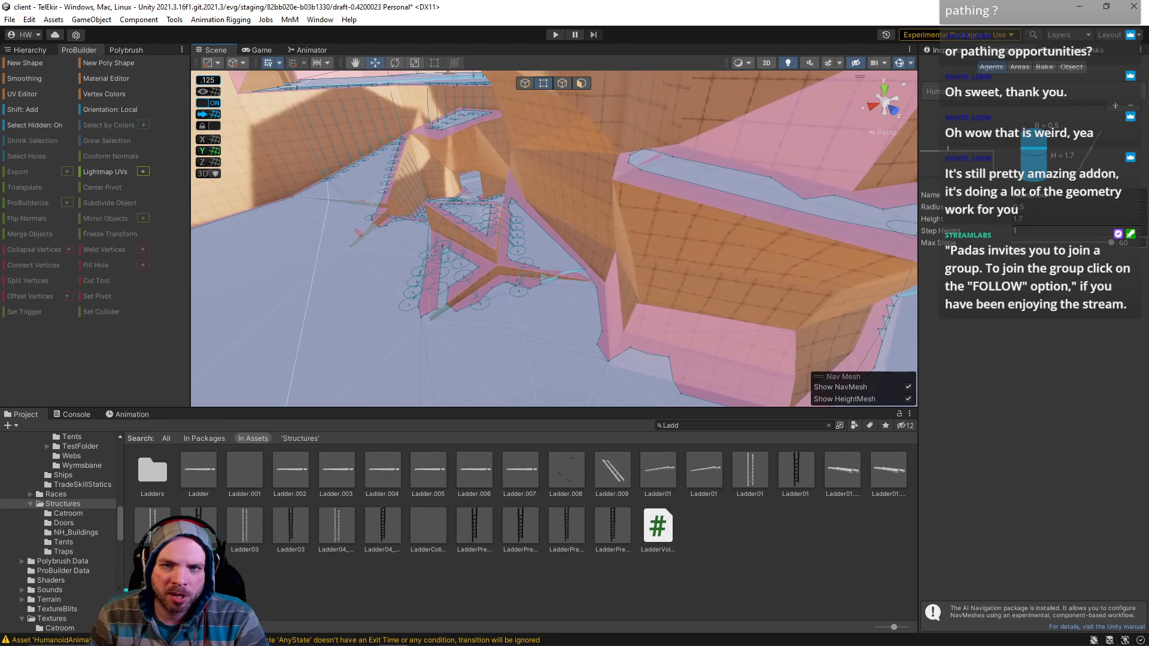
right_click_drag(615, 206, 643, 219)
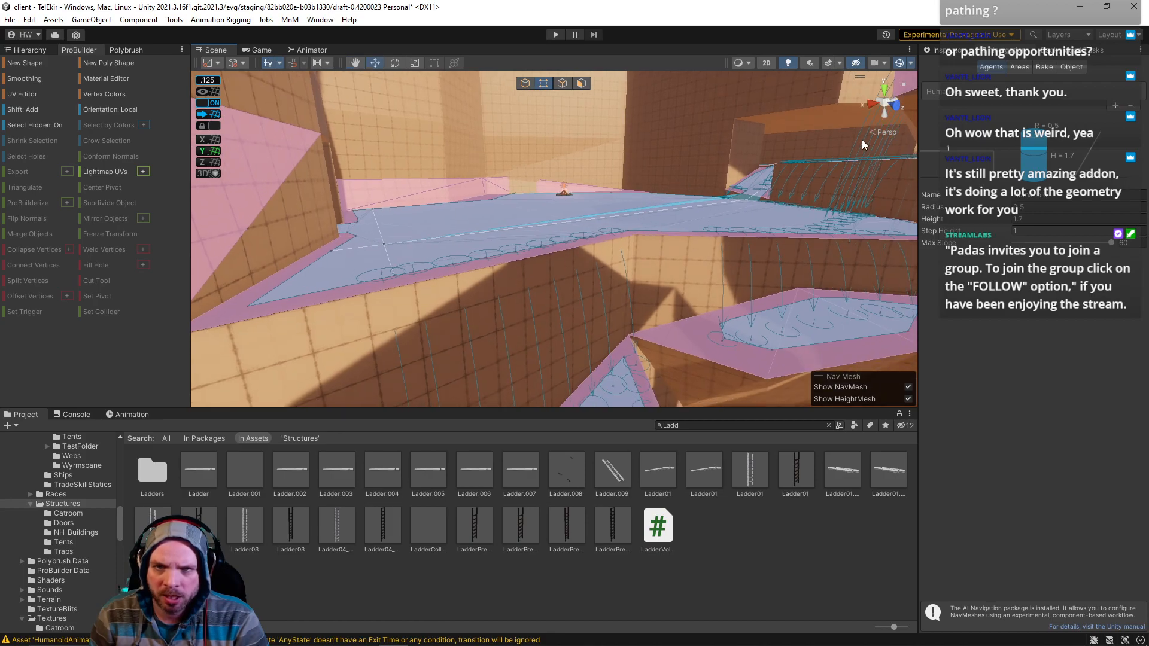
left_click(1043, 67)
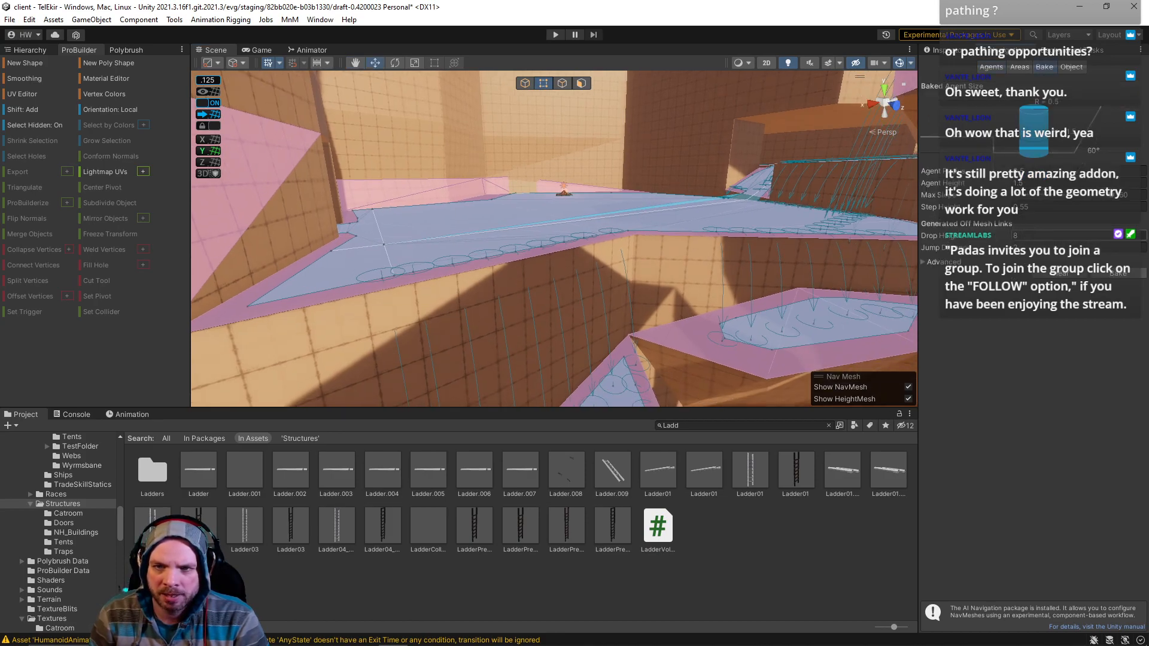
right_click_drag(584, 246, 534, 347)
right_click_drag(501, 189, 513, 292)
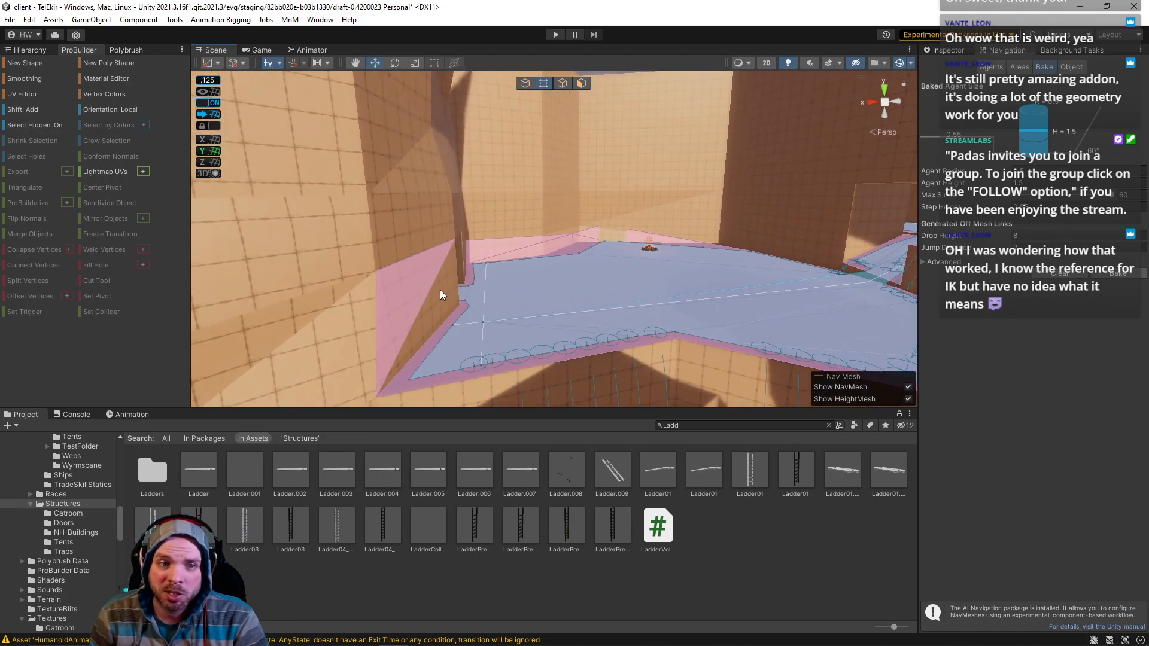
right_click_drag(343, 306, 558, 205)
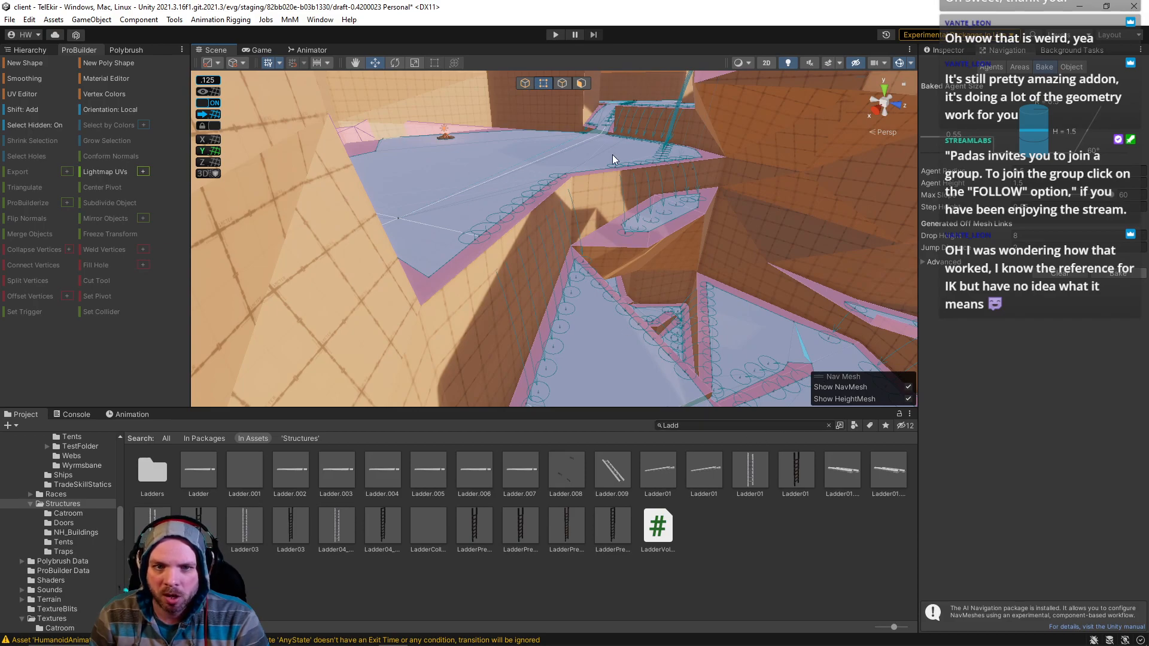
right_click_drag(569, 227, 814, 300)
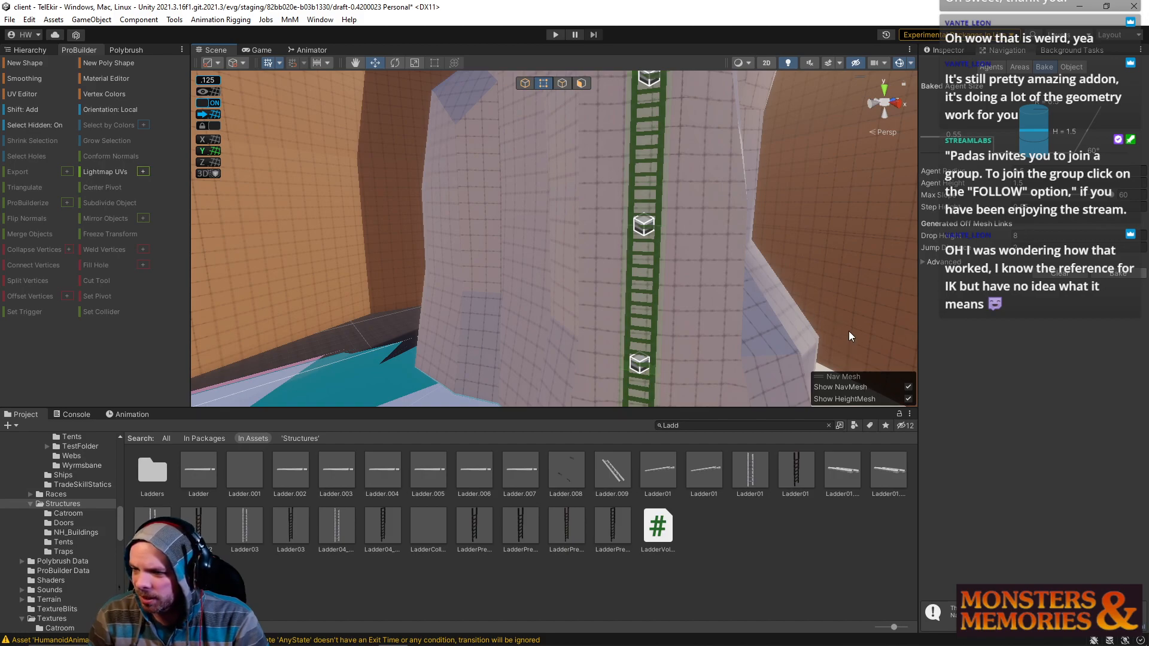
Step: Bridge the inner rim edge and the diagonal wall edge to close the triangular gap in the outer wall
right_click_drag(852, 303, 625, 192)
left_click(658, 271)
left_click(563, 83)
left_click(731, 244)
left_click(677, 146, "shift")
right_click_drag(677, 146, 677, 145)
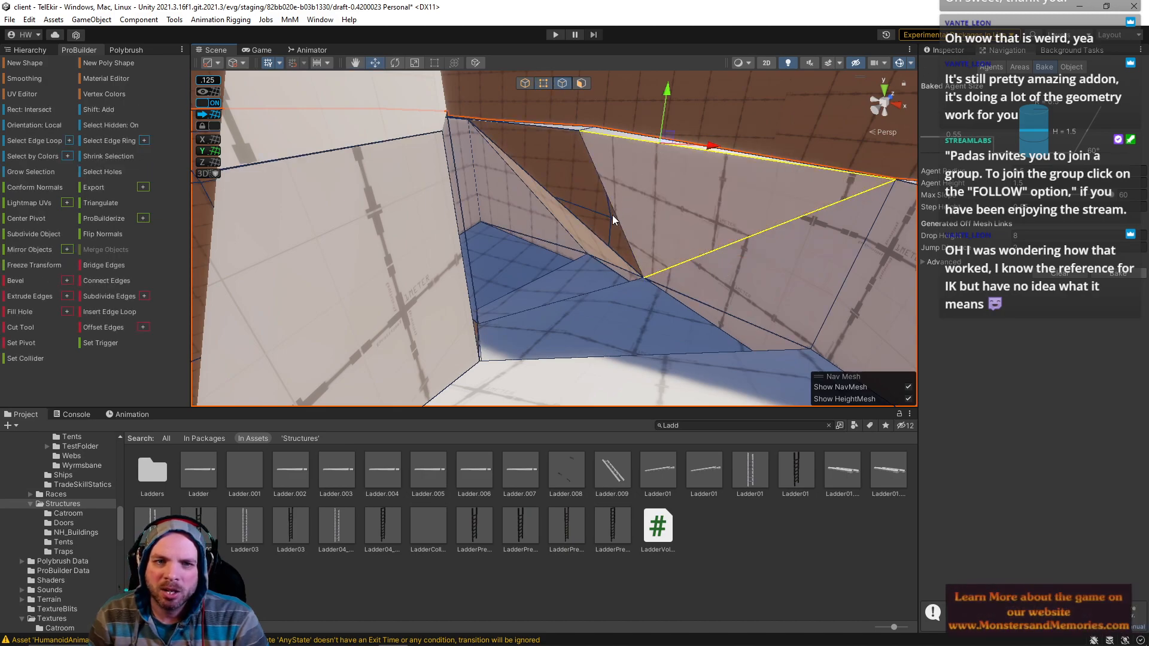
Step: Delete the narrow triangular face in the outer wall beside the steps
left_click(581, 83)
left_click(572, 228)
key("Delete")
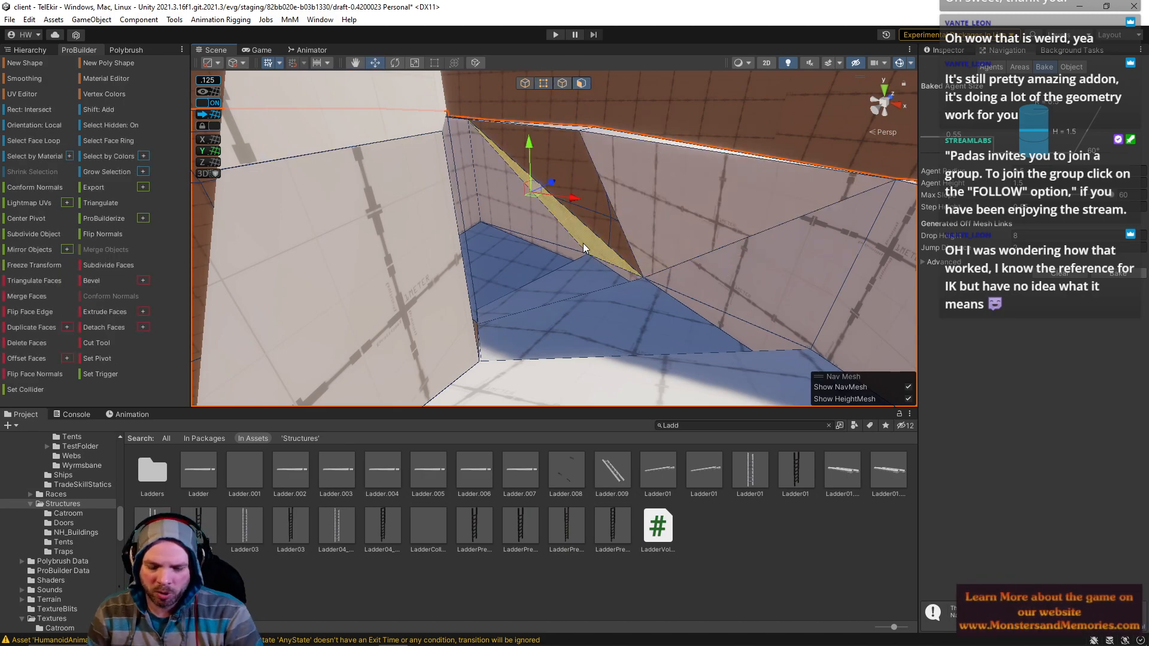
Step: Bridge the remaining open rim and step edges to close the outer wall beside the steps
left_click(576, 128)
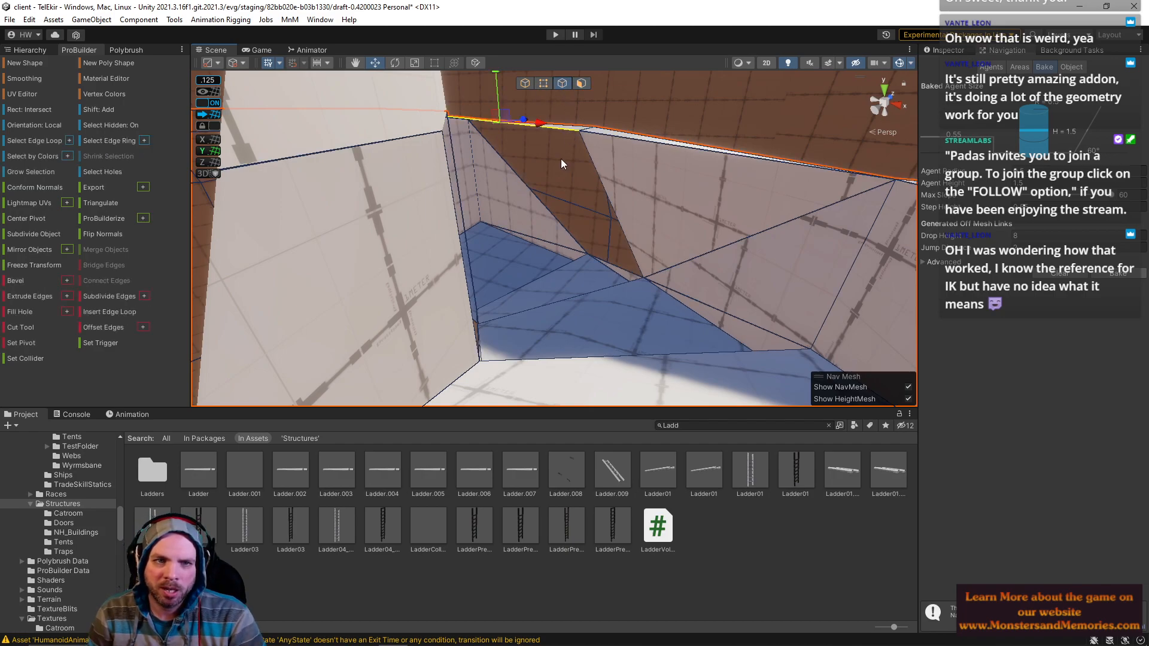
left_click(544, 204, "shift")
right_click_drag(545, 204, 540, 118)
left_click(662, 228)
left_click(599, 231, "shift")
key("alt+b")
Step: Move the inner rim's corner vertices outward toward the cliff wall
left_click(544, 83)
left_click(548, 127)
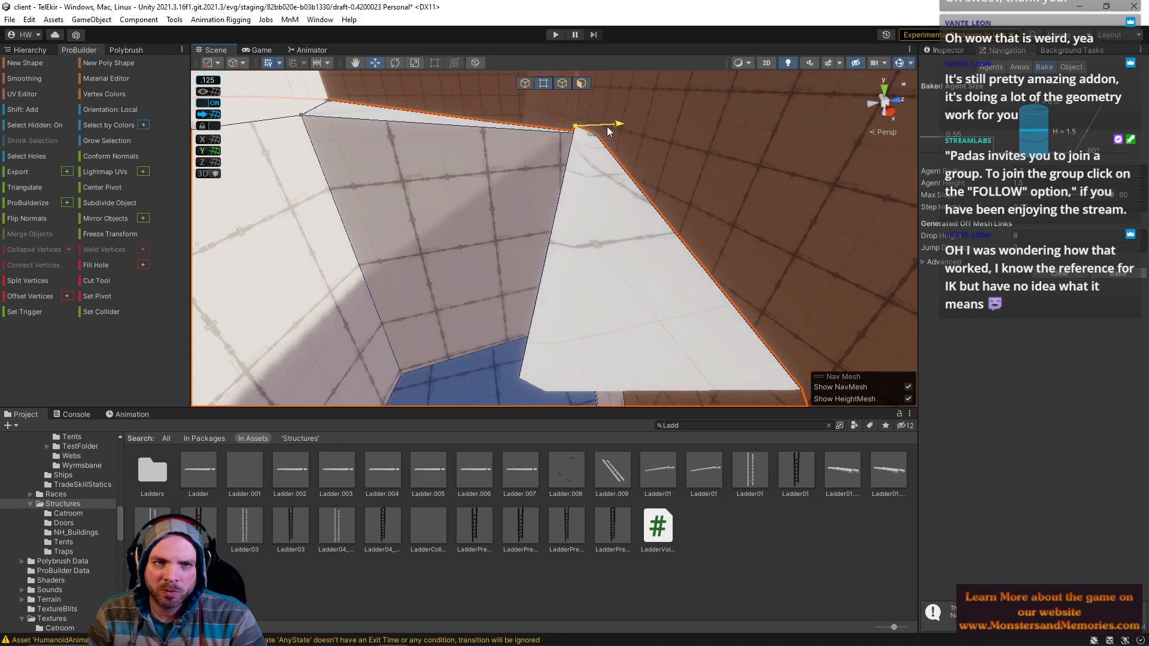
right_click_drag(564, 196, 576, 208)
left_click(580, 227)
left_click_drag(621, 221, 640, 221)
Step: Shift the vertical corner edge of the ledge's outer wall slightly inward
right_click_drag(600, 240, 626, 237)
left_click(561, 87)
right_click_drag(585, 174, 567, 215)
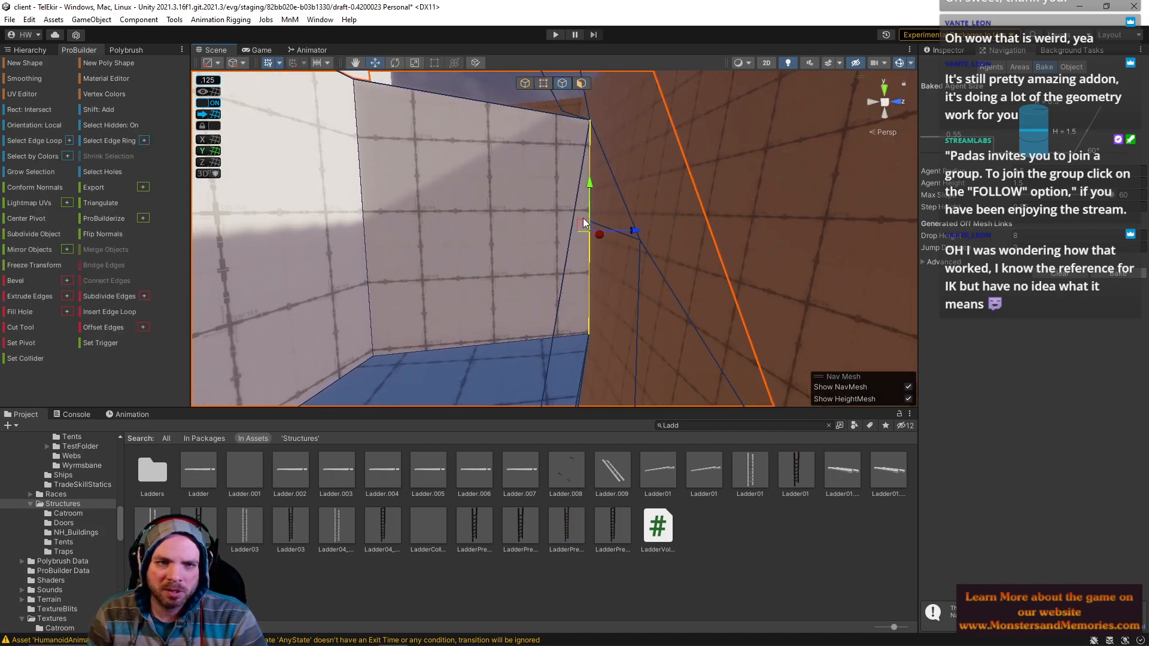
mouse_move(633, 231)
left_mouse_down()
mouse_move(610, 231)
mouse_move(622, 232)
left_mouse_up()
right_click_drag(622, 232, 548, 248)
right_click_drag(609, 154, 628, 228)
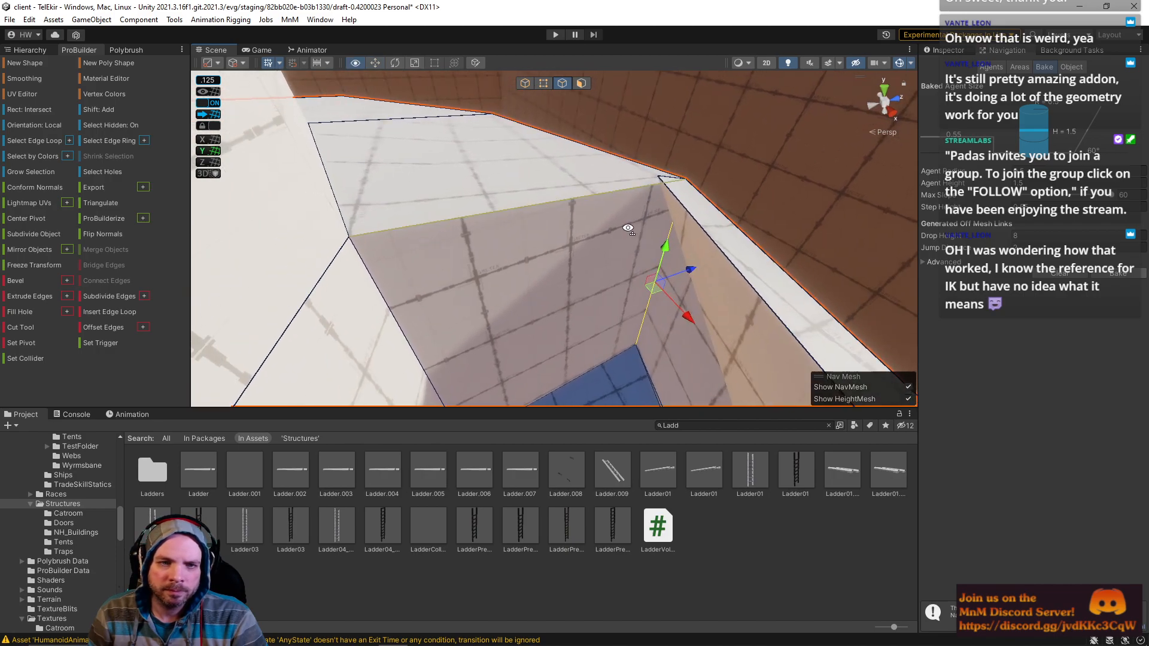
right_click_drag(694, 209, 736, 293)
Step: Delete the sliver face and the adjoining rectangular wall face at the ledge's corner
left_click(581, 83)
right_click_drag(606, 239, 573, 257)
left_click(601, 195)
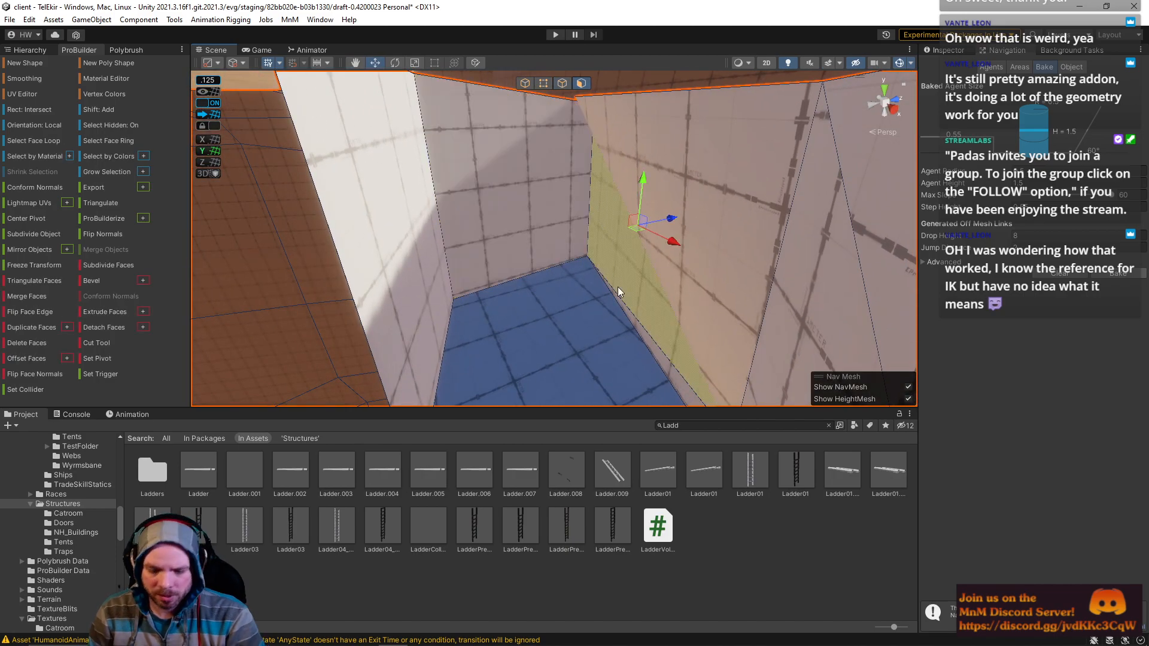
key("Delete")
left_click(574, 155)
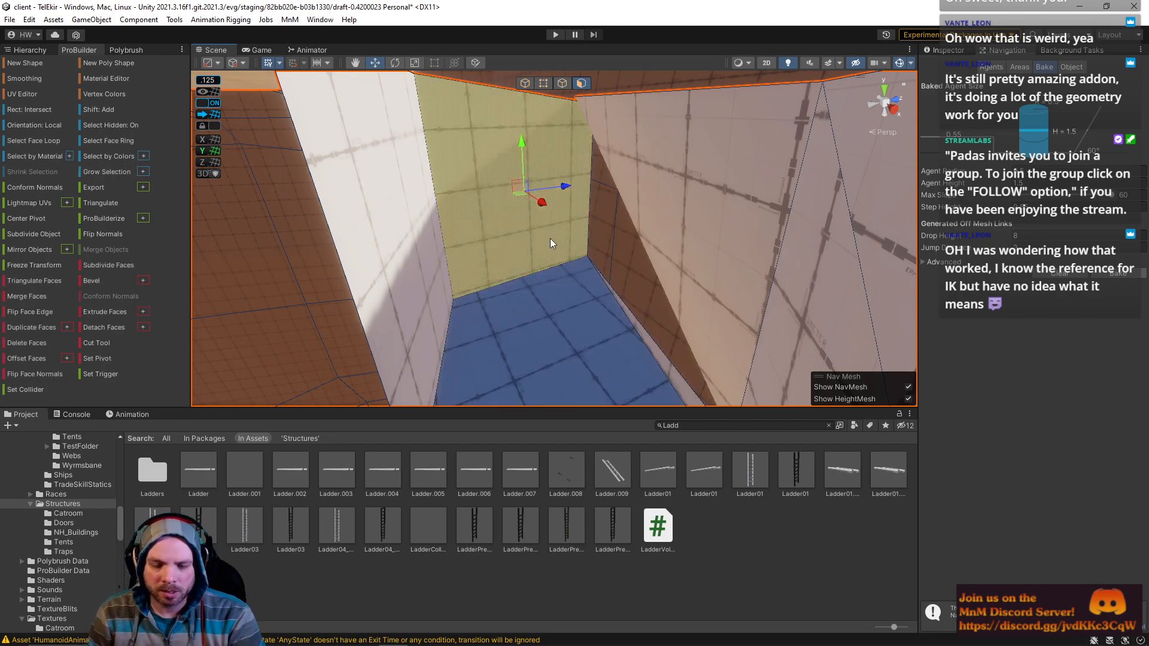
key("Delete")
Step: Split the outer wall face between the rim corner vertex and the floor corner vertex, and remove the sliver triangle
left_click(562, 83)
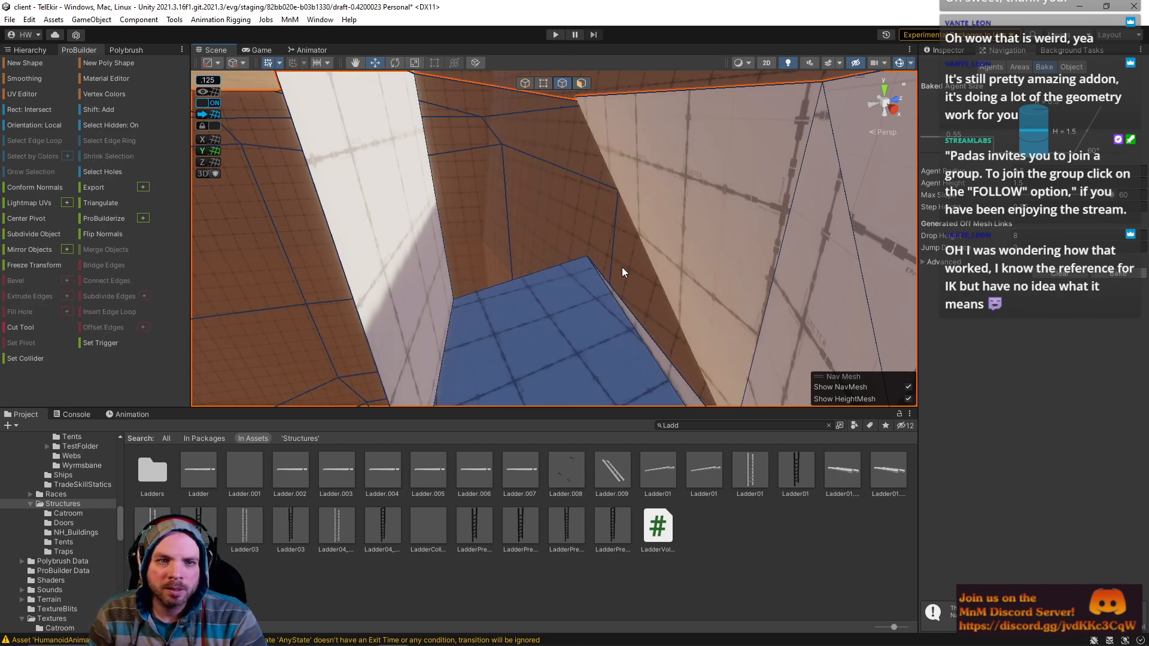
left_click(633, 321)
left_click_drag(654, 248, 765, 205, "alt")
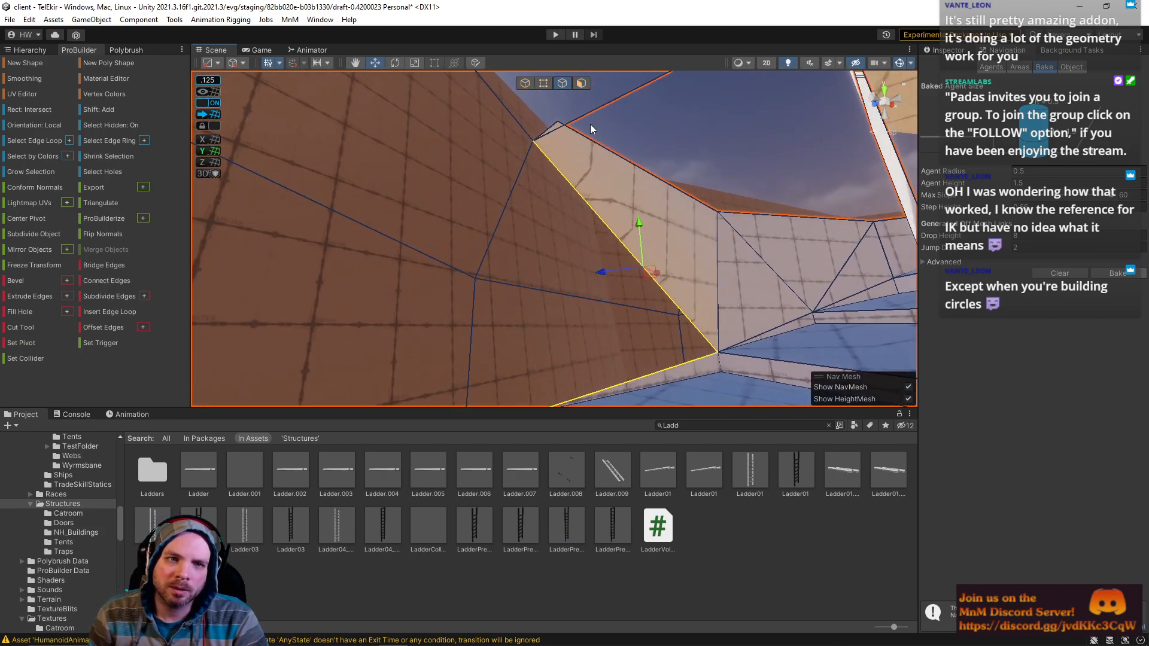
left_click(544, 83)
left_click(562, 124)
left_click(712, 343, "shift")
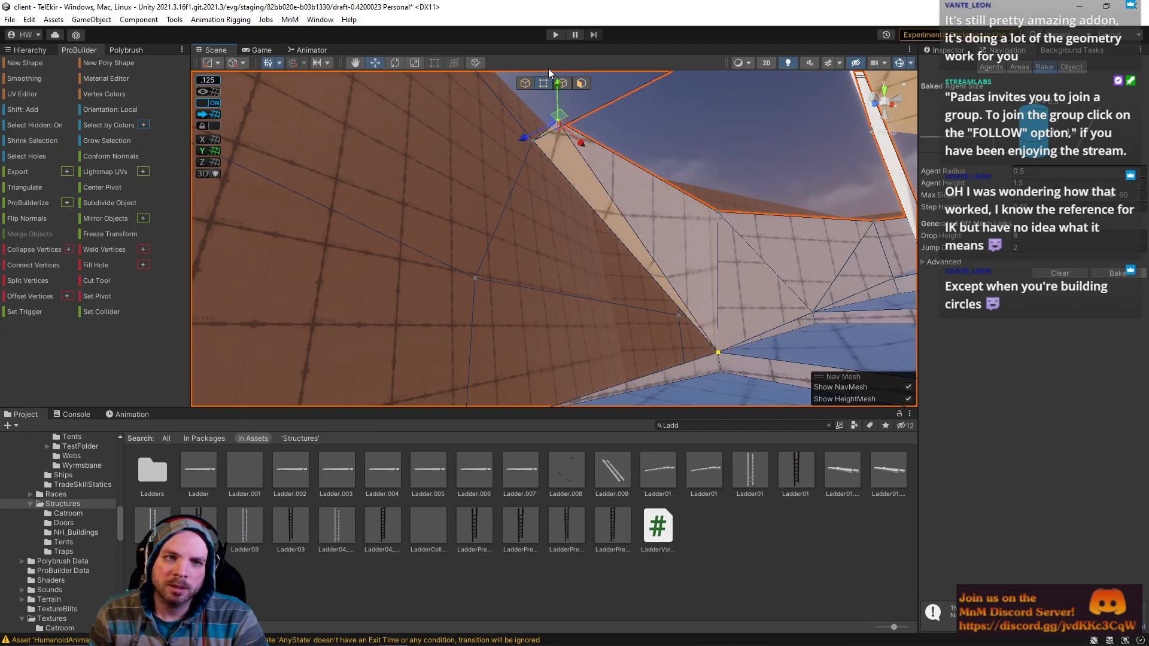
left_click(580, 85)
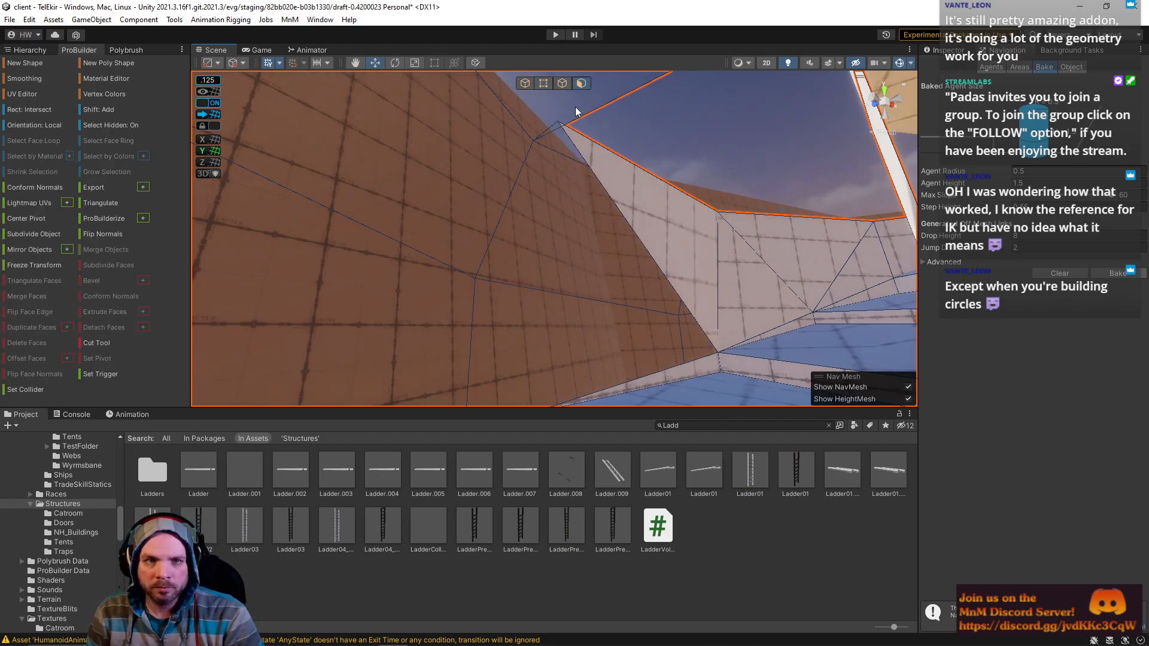
left_click(566, 82)
left_click(678, 364)
left_click_drag(690, 311, 796, 295, "alt")
right_click_drag(796, 294, 785, 293)
key("d")
left_click(718, 274)
left_click(500, 300, "shift")
key("alt+b")
mouse_move(516, 338)
right_mouse_down()
mouse_move(523, 357)
mouse_move(521, 344)
right_mouse_up()
key("ctrl+z")
Step: Bridge the two vertical edges on either side of the wall gap above the ledge floor
left_click(456, 235)
left_click(678, 242, "shift")
key("alt+b")
key("alt+b")
key("w")
right_click_drag(603, 254, 1077, 273)
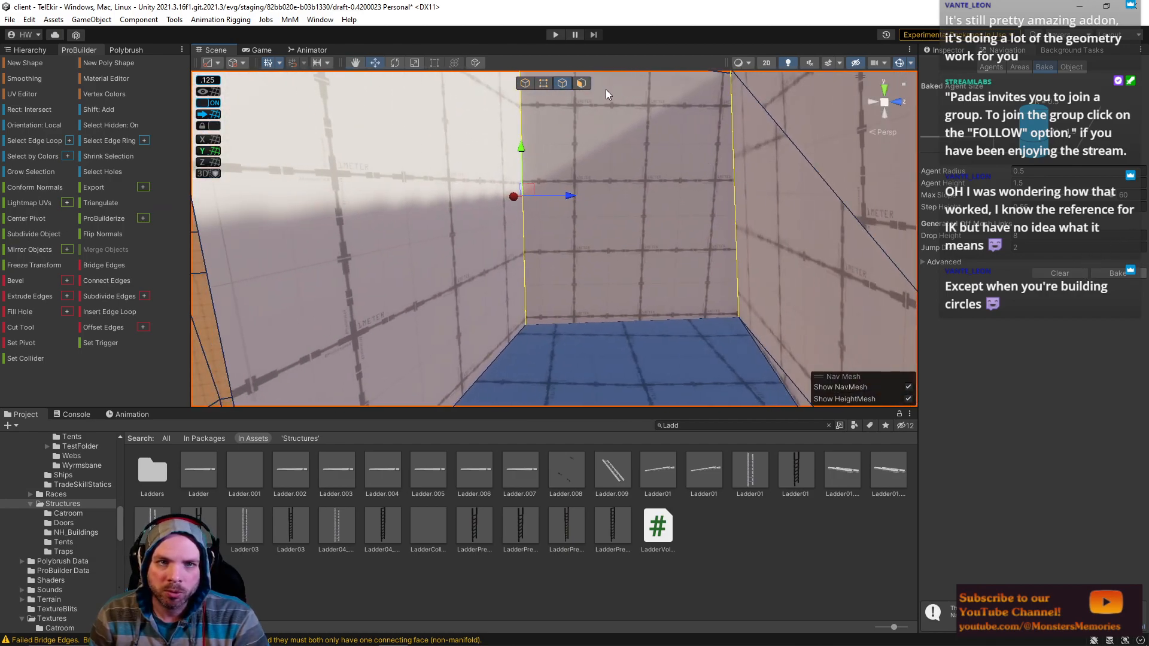
Step: Lower the step's front upper edge slightly along the vertical axis
left_click(542, 84)
left_click_drag(761, 344, 764, 318)
key("s")
right_click_drag(765, 318, 461, 246)
left_click(562, 83)
left_click(577, 210)
right_click_drag(559, 169, 475, 175)
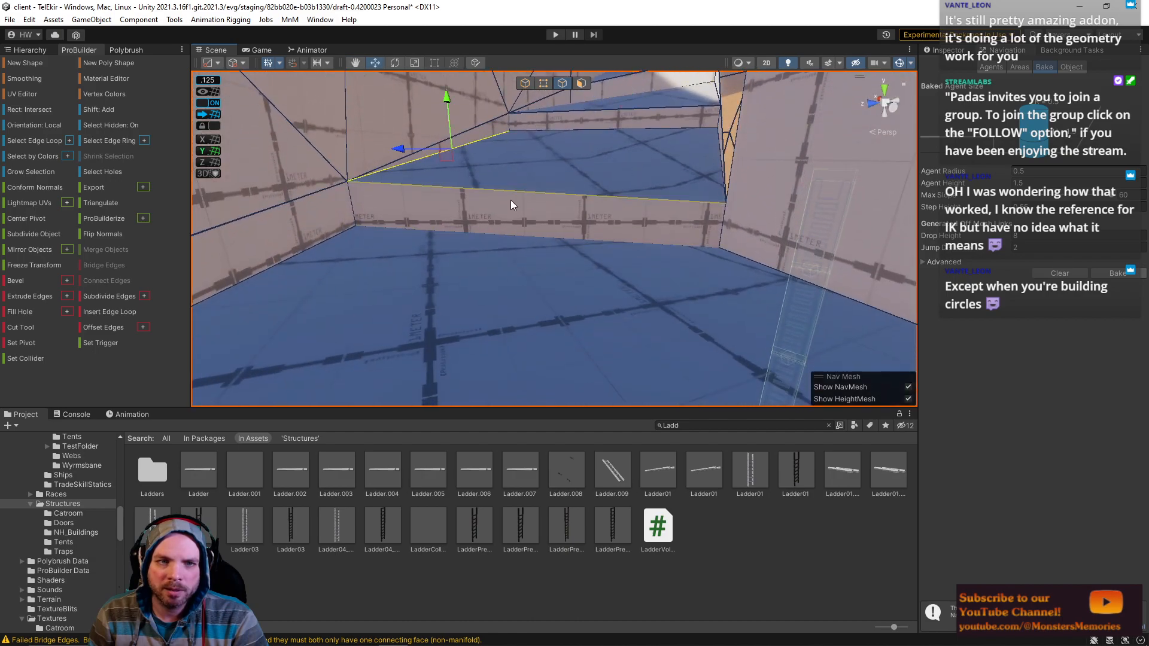
key("r")
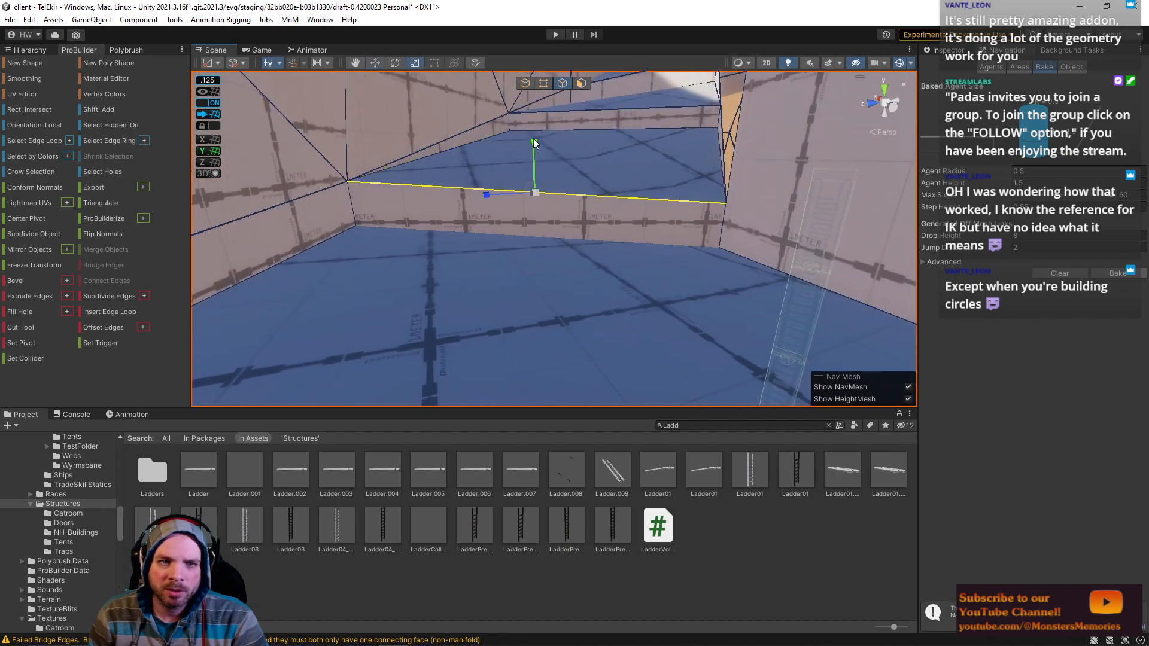
key("w")
left_click_drag(533, 148, 530, 157)
right_click_drag(529, 150, 530, 196)
Step: Delete the tread face behind the lowered step edge
left_click(581, 83)
left_click(498, 174)
key("BackSpace")
Step: Split the large sloped face near the ladder across its middle and delete its lower half
right_click_drag(545, 367, 565, 370)
left_click(568, 83)
right_click_drag(587, 152, 648, 227)
left_click(648, 166)
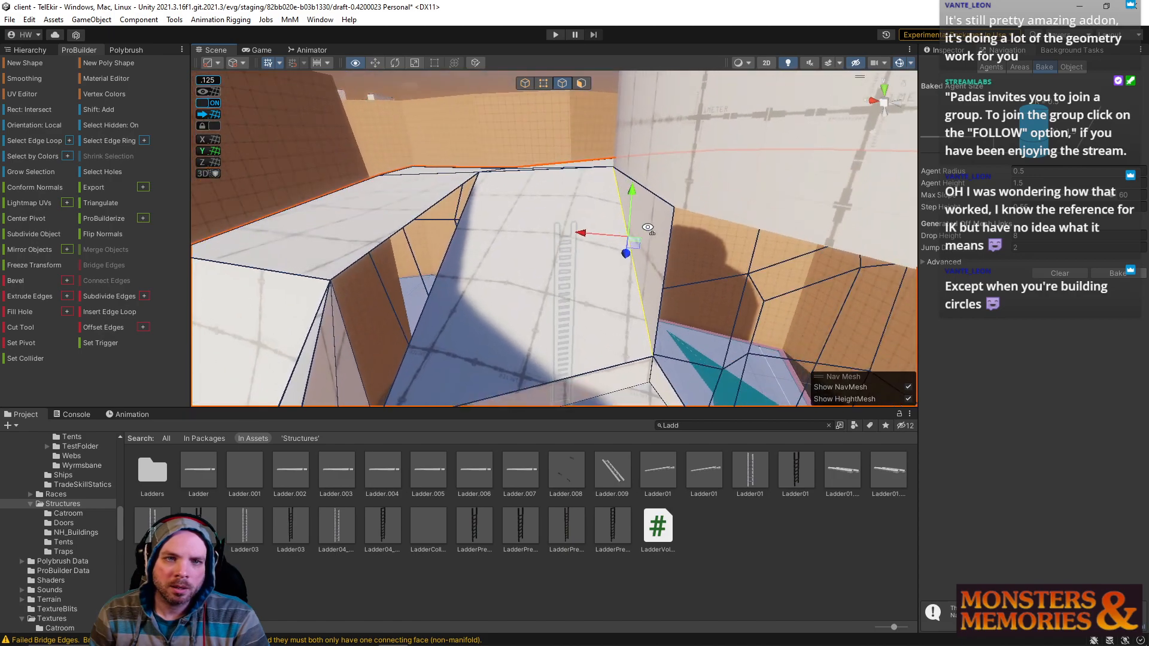
left_click(507, 242)
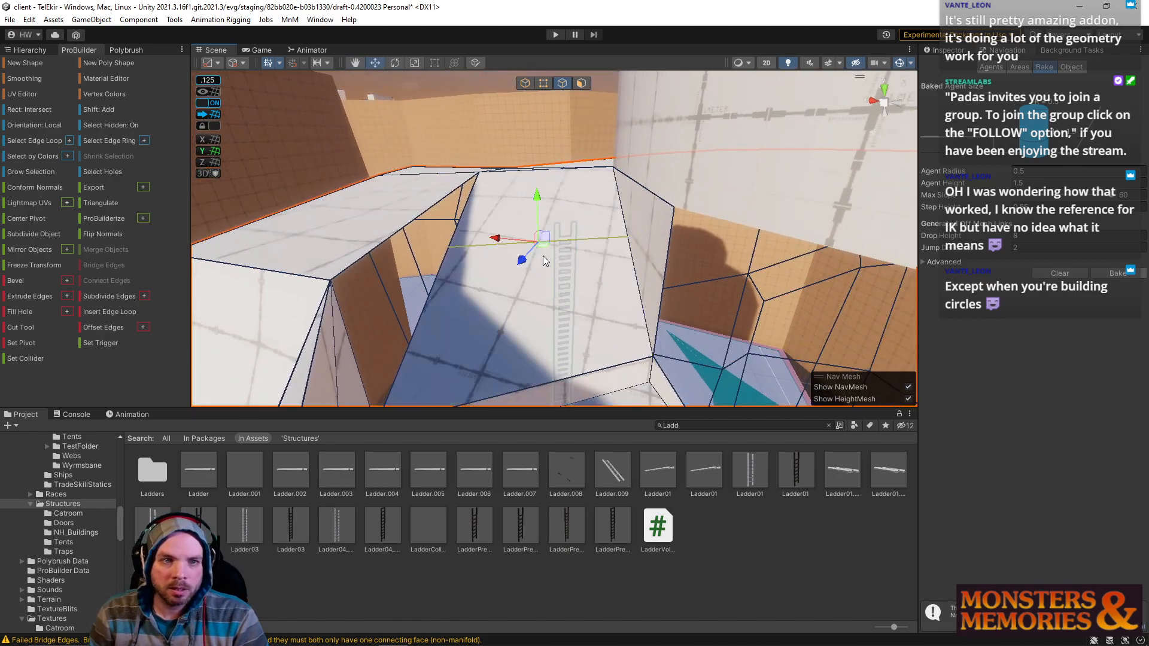
left_click(581, 83)
left_click(576, 272)
key("Delete")
left_click(562, 82)
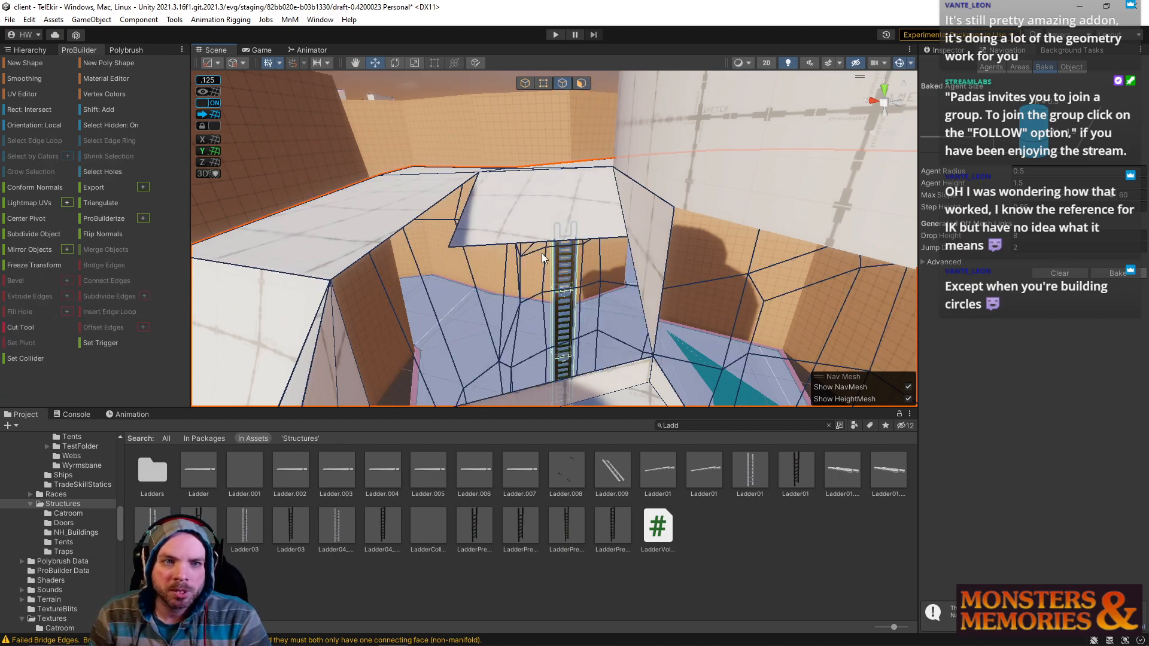
Step: Extrude the cut edge downward into a short riser and bridge it to the riser edge below as a new tread
left_click(536, 242)
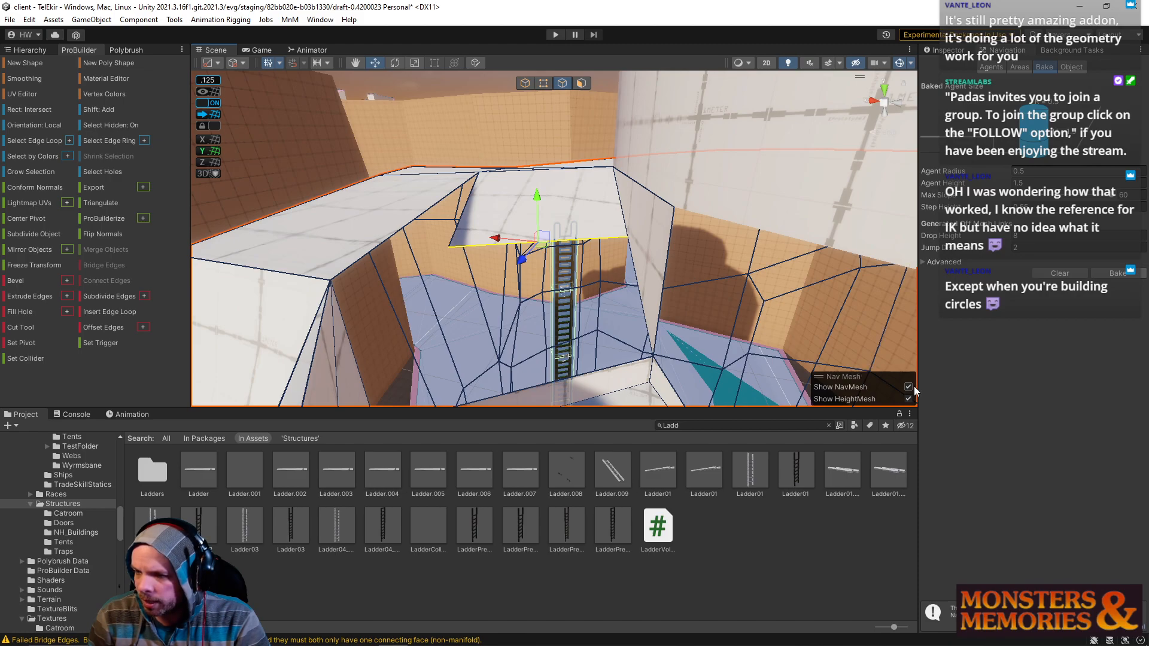
right_click_drag(630, 311, 529, 238)
key("q")
key("s")
key("w")
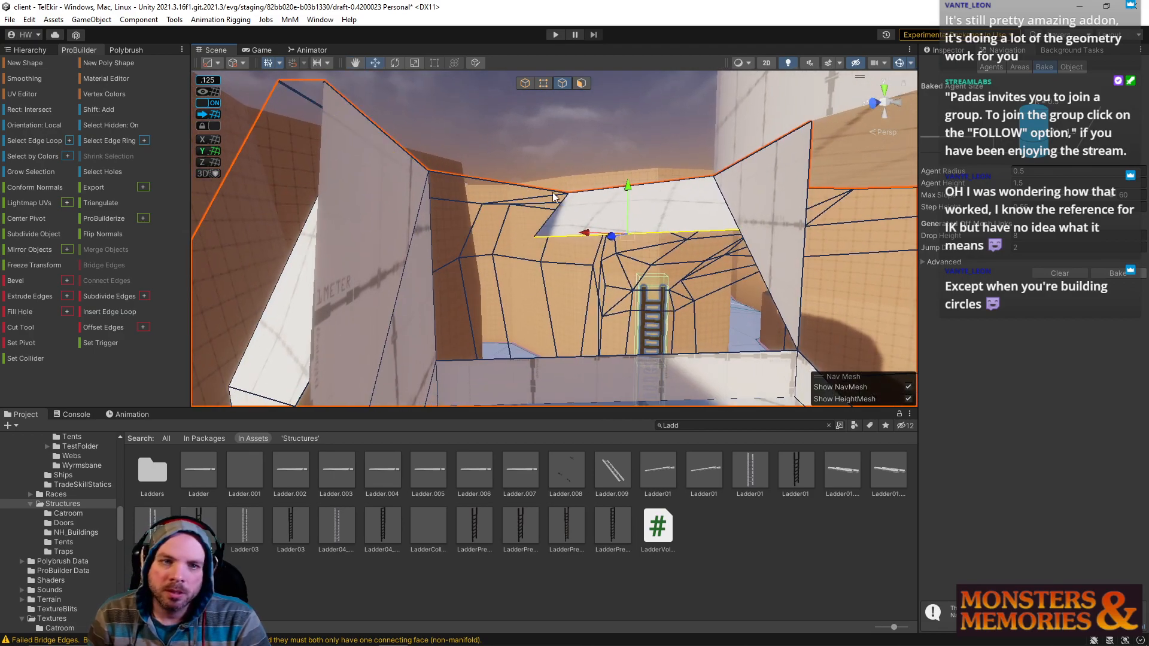
left_click_drag(627, 188, 626, 197, "shift")
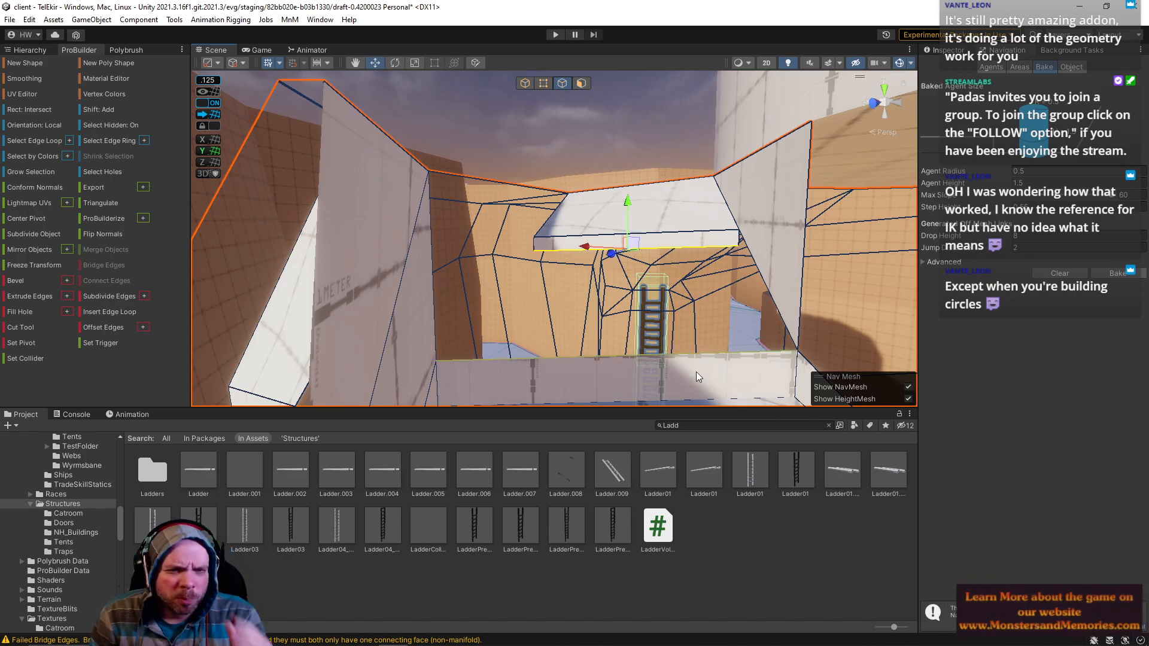
left_click(661, 368, "shift")
key("alt+b")
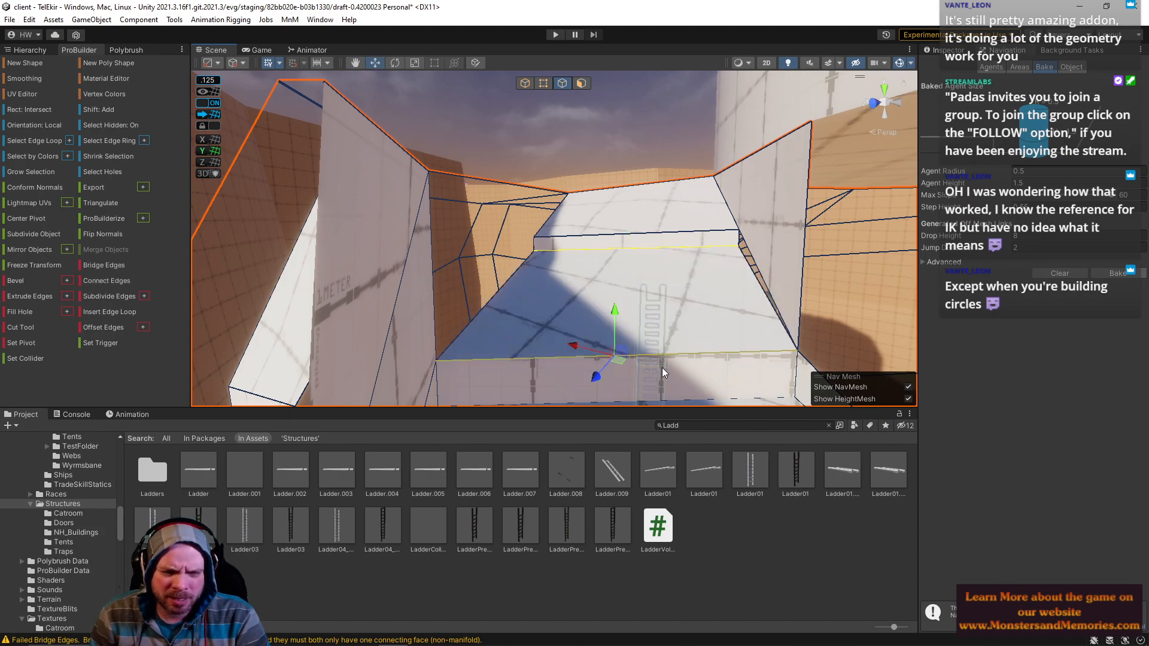
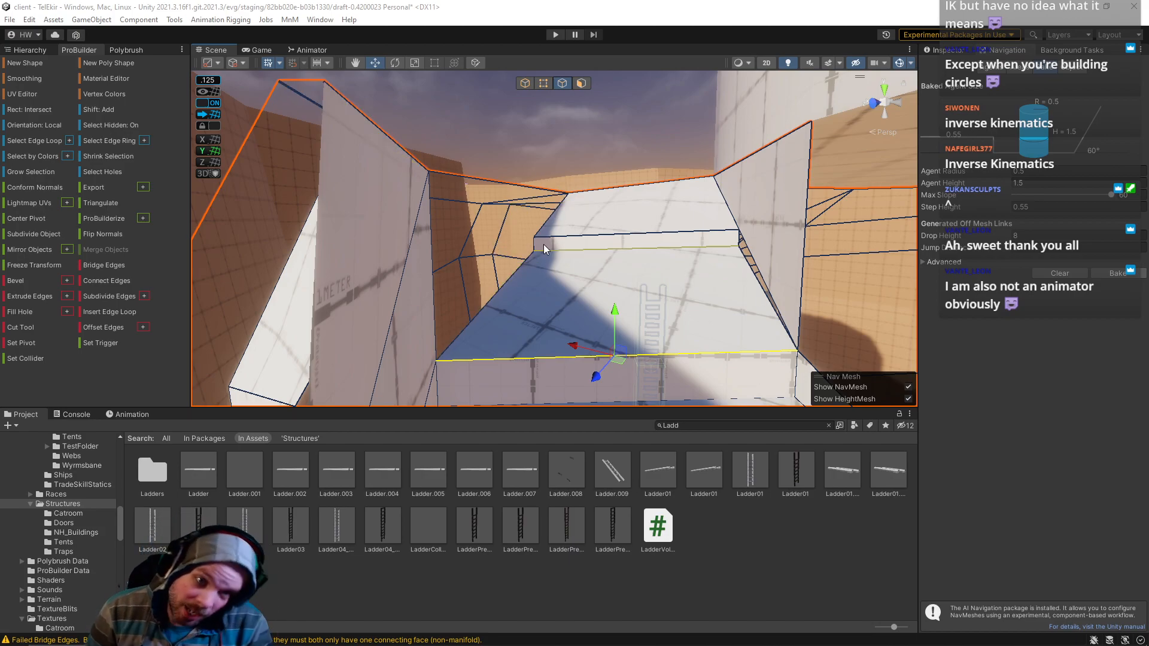
Step: Delete the outer wall face running alongside the new tread
left_click(525, 263)
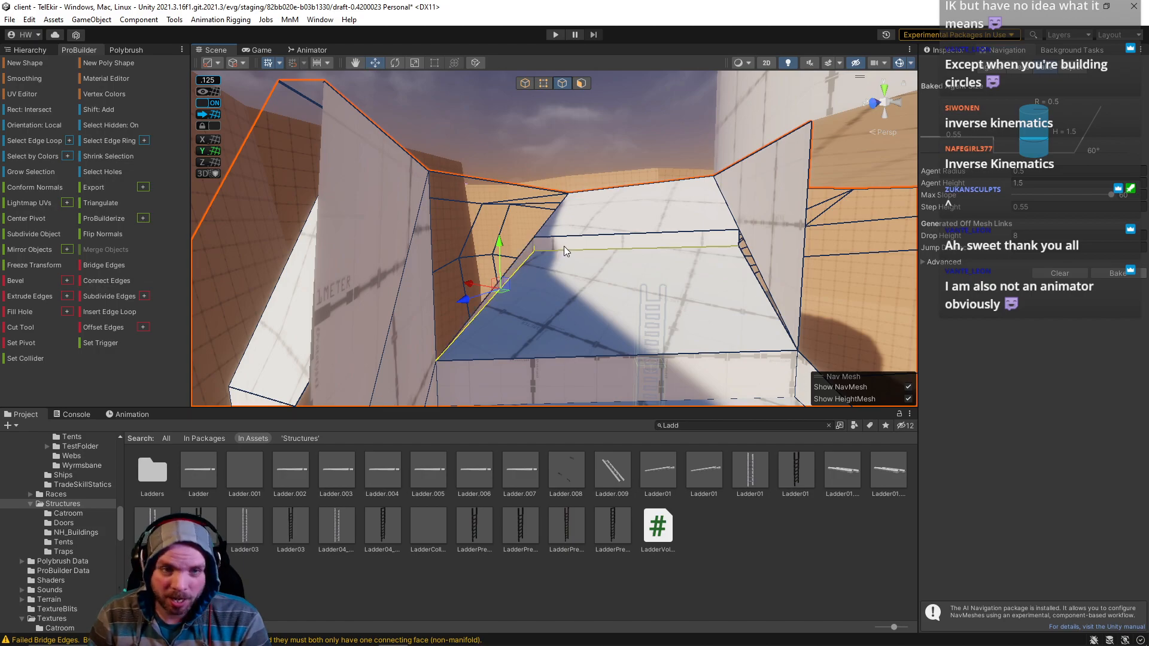
right_click_drag(563, 247, 634, 261)
left_click(685, 257)
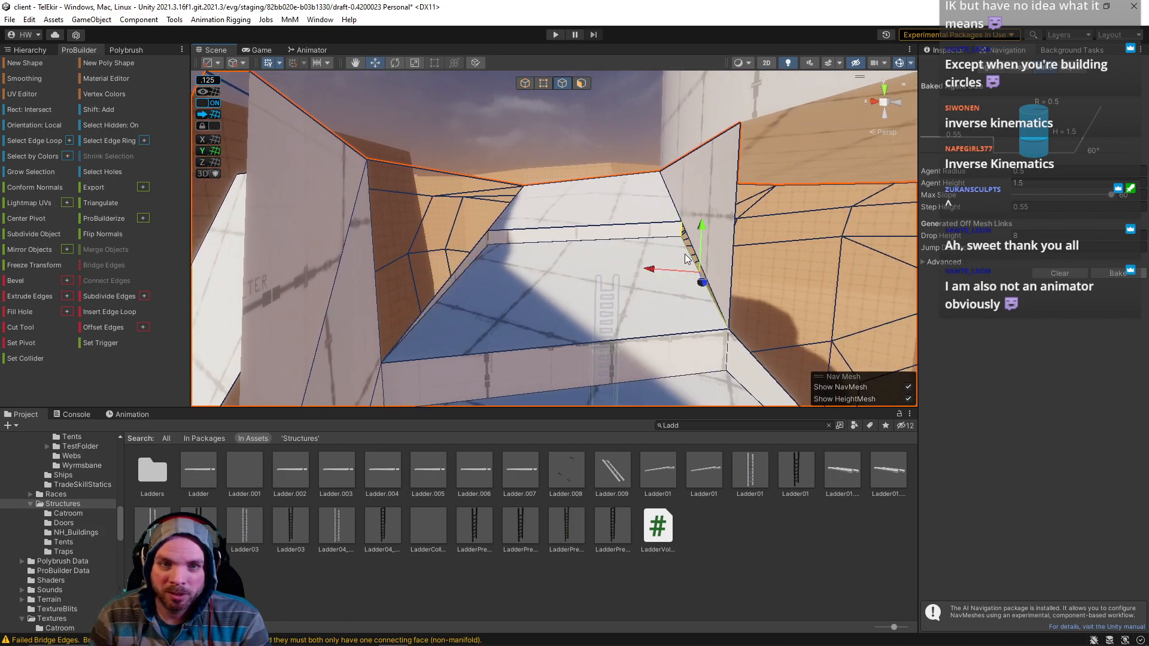
left_click(582, 84)
left_click(711, 180)
right_click_drag(711, 182, 1005, 302)
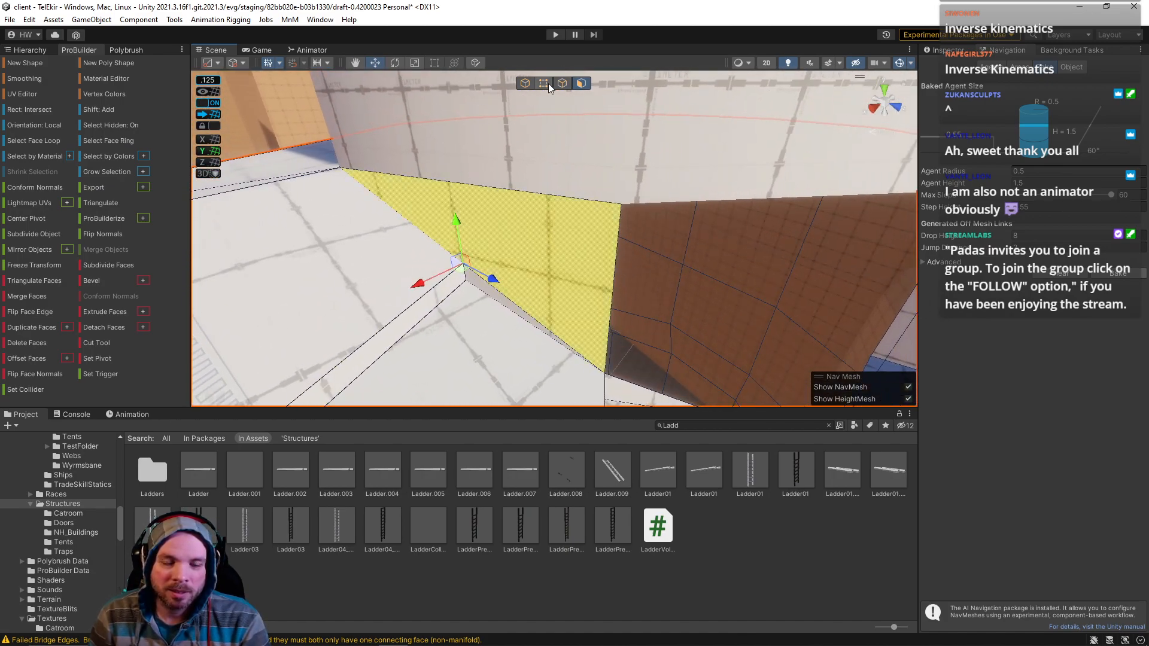
key("Delete")
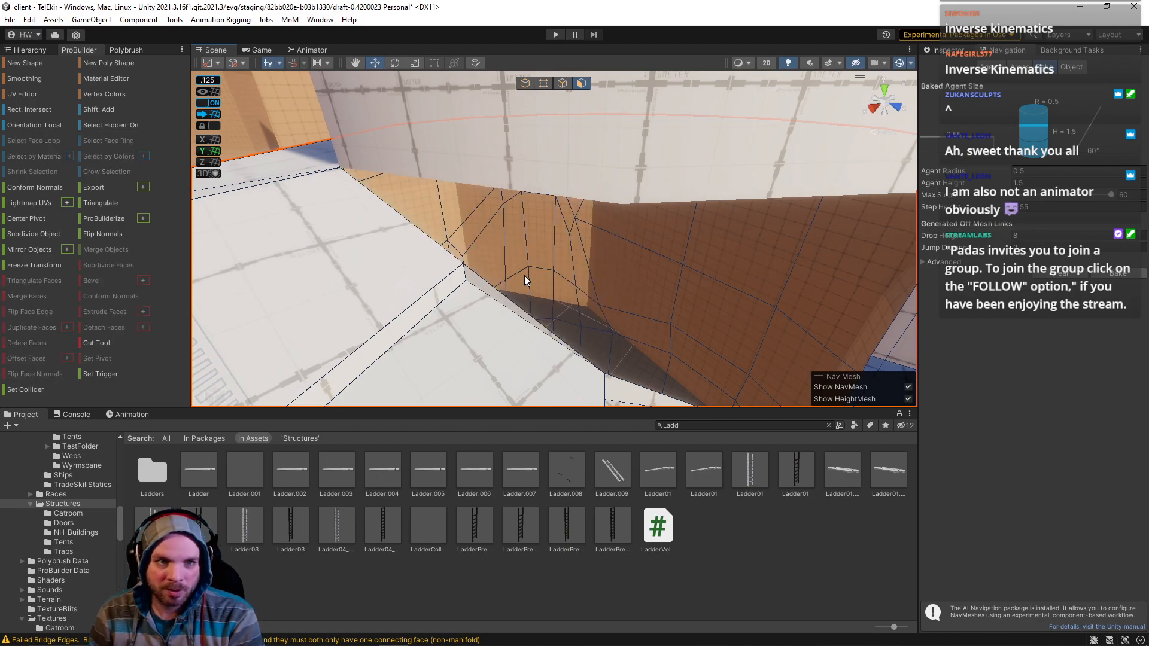
Step: Extrude the tread's outer edge upward into a new wall face
key("j")
left_click(512, 304)
left_click_drag(528, 275, 489, 74, "shift")
Step: Snap the new wall face's upper outer corner vertex onto the neighbouring wall's corner vertex
left_click(543, 83)
left_click(615, 194)
right_click_drag(615, 194, 396, 106)
right_click_drag(271, 54, 243, 37)
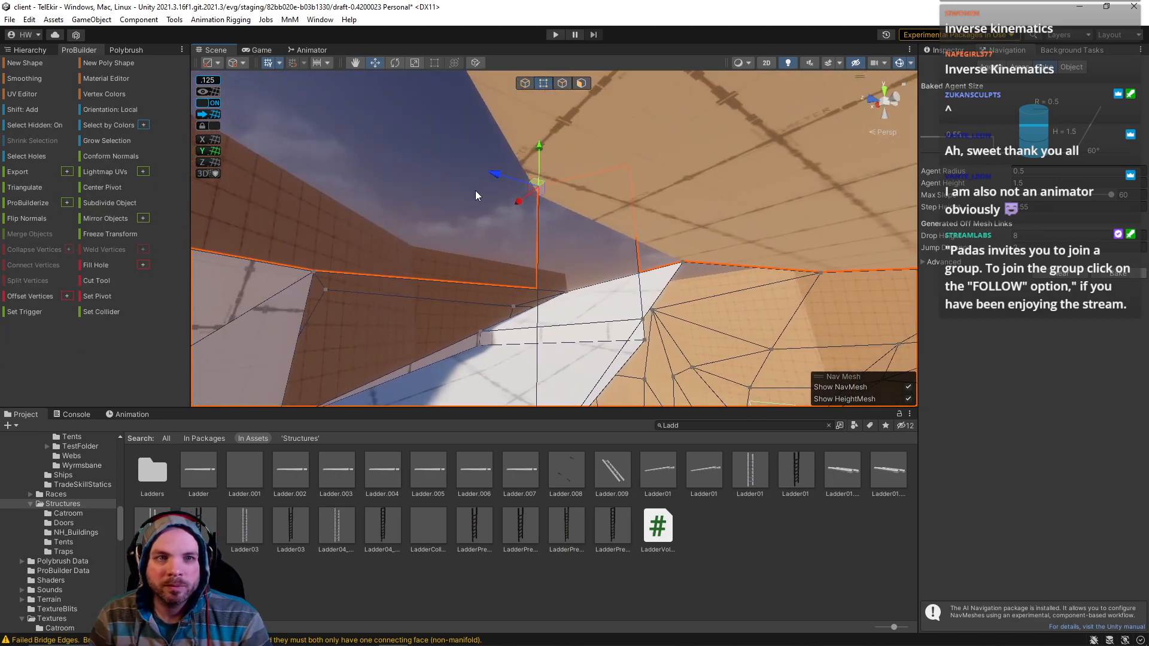
key("v")
left_click_drag(540, 194, 541, 195)
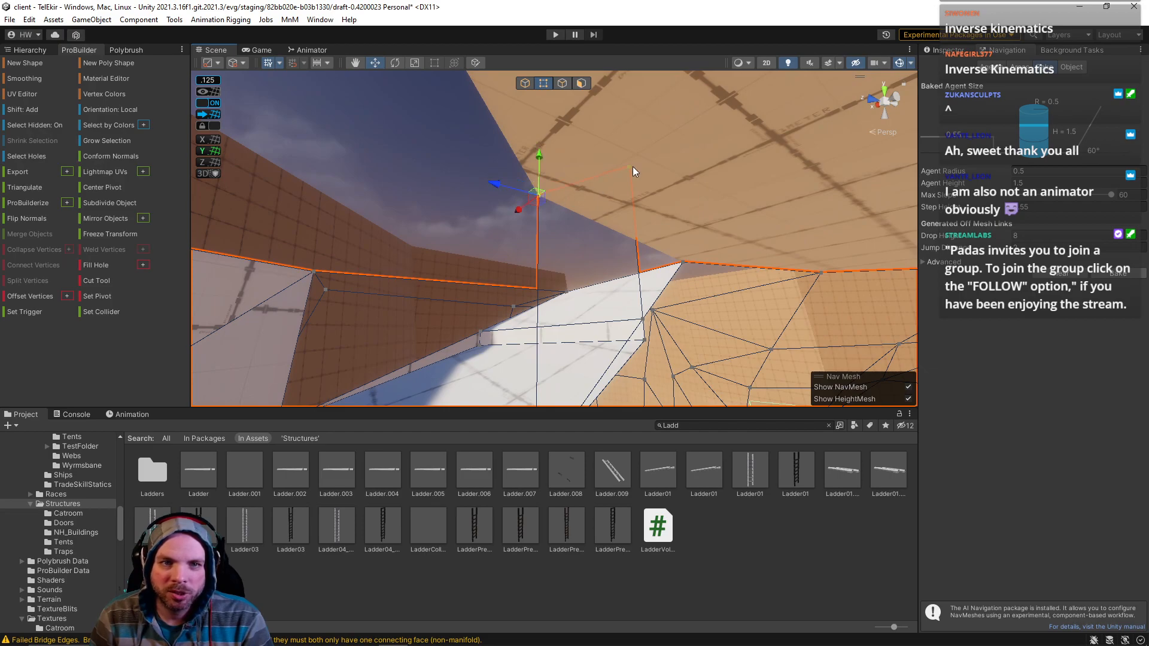
left_click_drag(630, 183, 646, 306)
key("v")
key("ctrl+z")
right_click_drag(634, 237, 636, 255)
left_click(633, 308)
left_click(506, 240)
right_click_drag(502, 240, 669, 328)
Step: Connect the step's corner vertex to the neighbouring wall's top vertex and delete the triangle above the connection
left_click(664, 311)
left_click(582, 329)
left_click(664, 312, "shift")
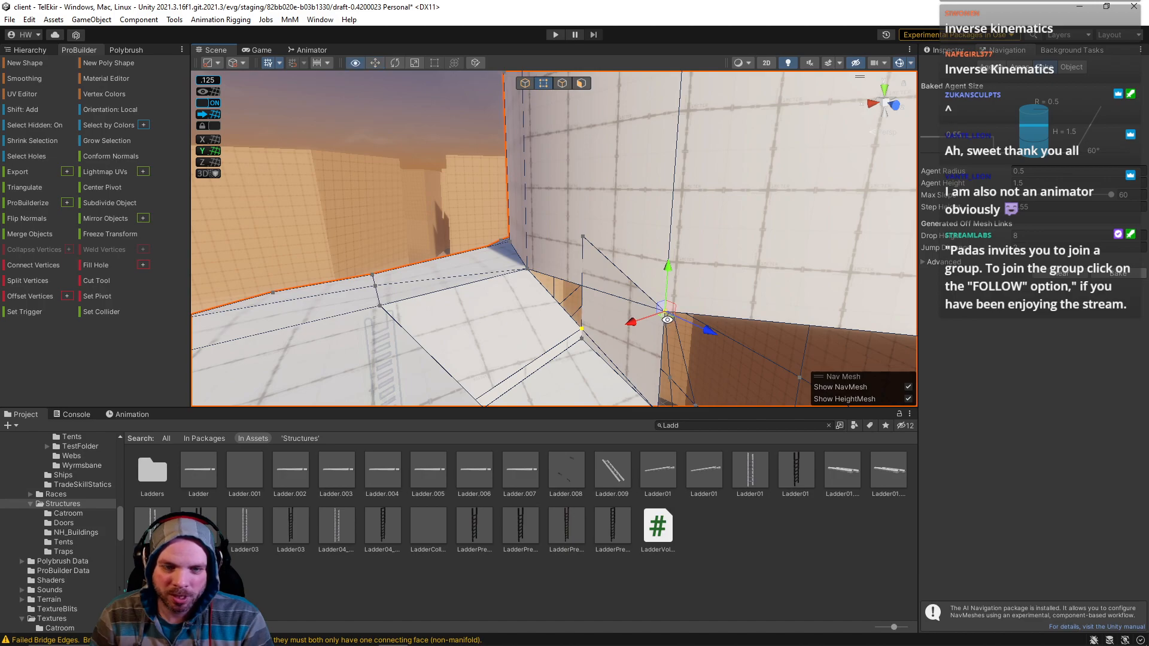
left_click(601, 304)
left_click(581, 331)
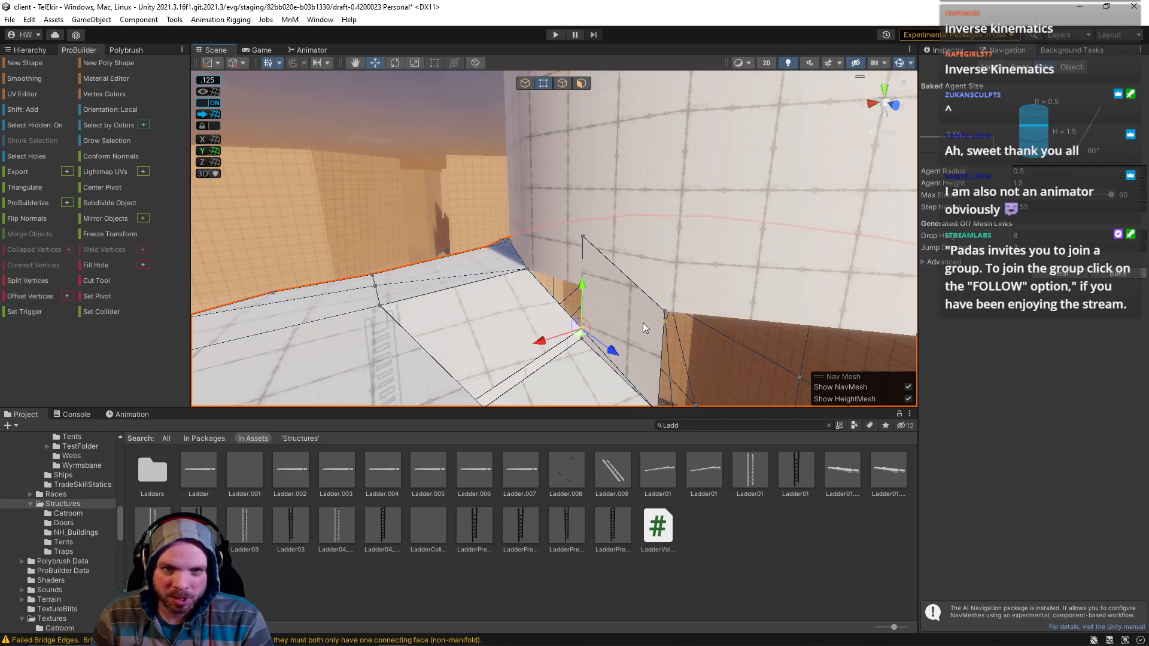
left_click(674, 313, "shift")
key("alt+e")
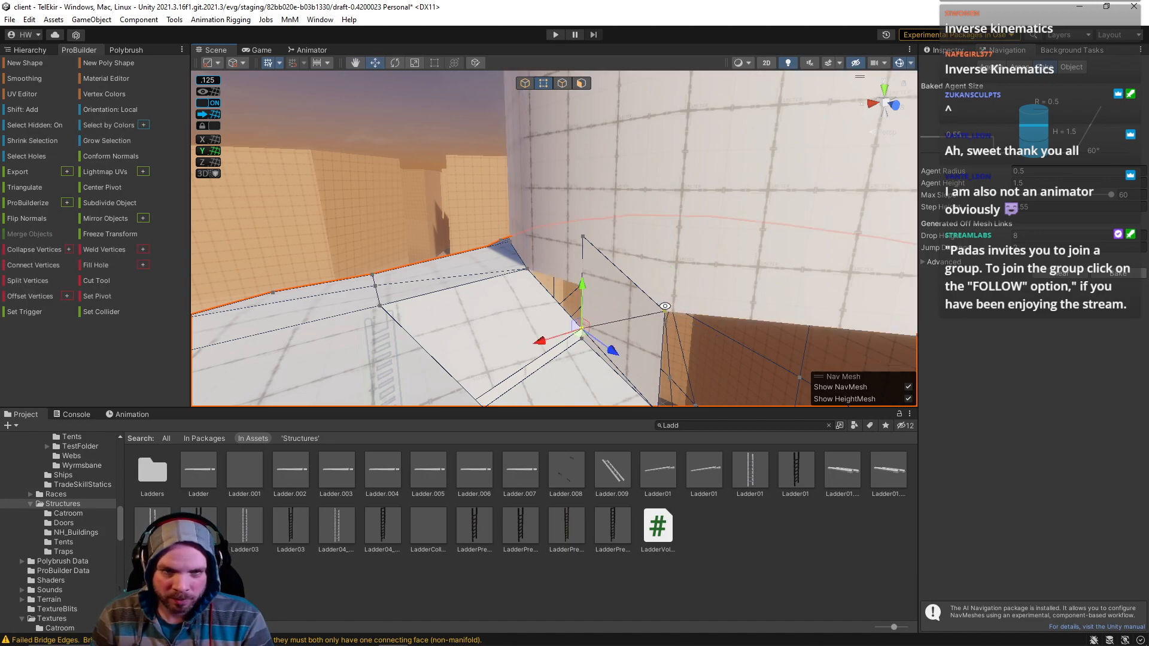
left_click(580, 84)
left_click(601, 321)
key("Delete")
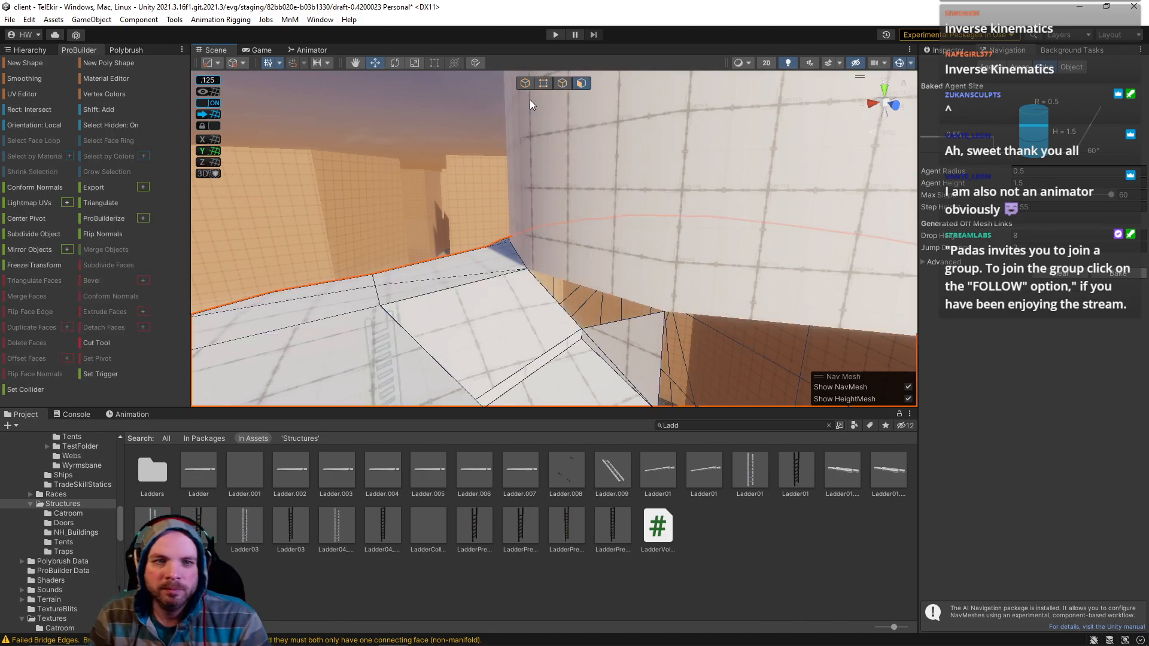
Step: Extrude the upper tread's outer edge upward into a wall and snap its top corner vertex to the adjoining wall's vertex
left_click(562, 84)
left_click(556, 300)
left_click_drag(556, 267, 558, 209, "shift")
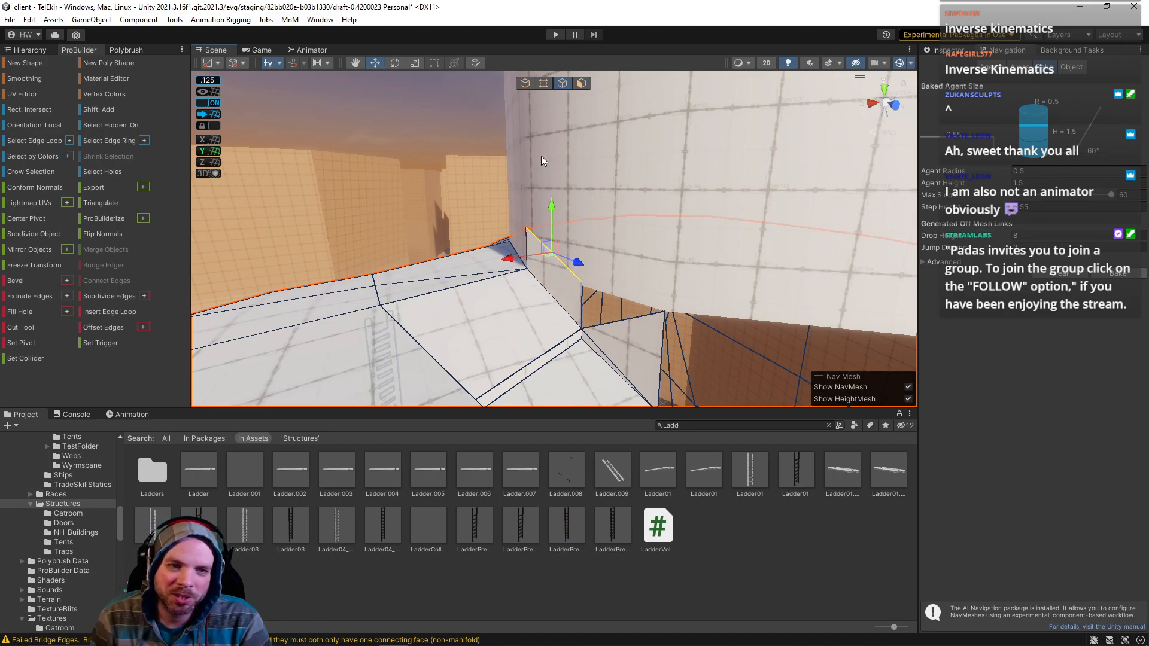
left_click(542, 83)
right_click_drag(543, 83, 491, 286)
left_click(625, 303)
key("ctrl+z")
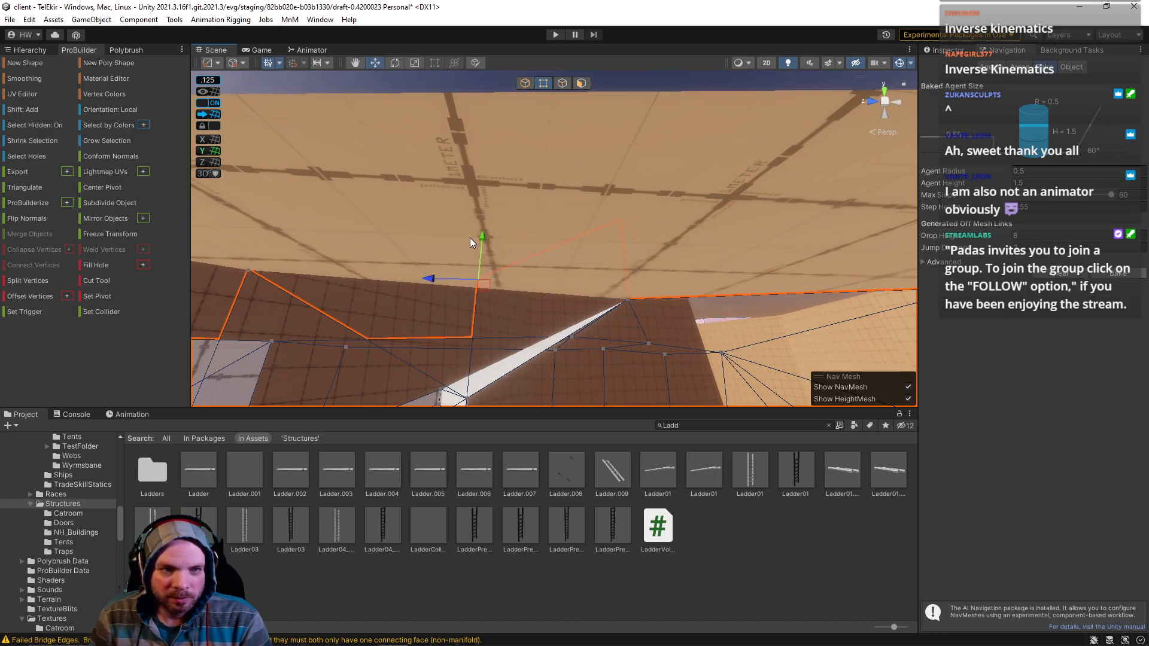
left_click_drag(481, 235, 481, 243)
left_click_drag(600, 203, 639, 246)
Step: Delete the surplus triangle rising above the upper tread's new wall
right_click_drag(639, 245, 900, 372)
left_click(581, 83)
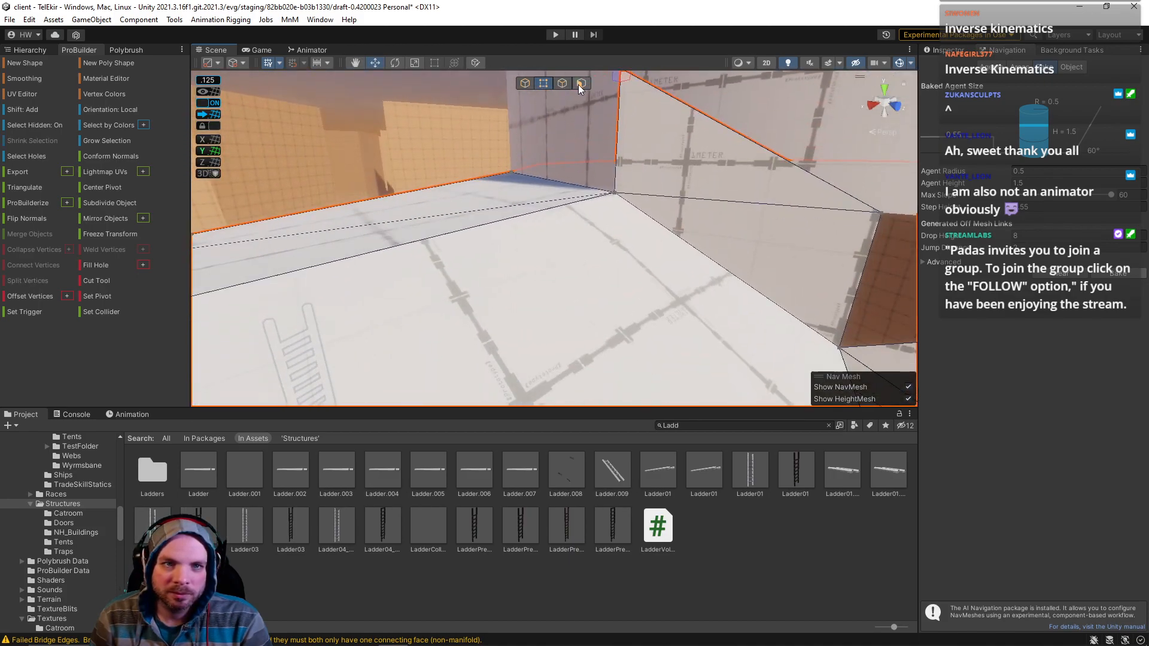
left_click(663, 184)
key("BackSpace")
right_click_drag(637, 160, 736, 207)
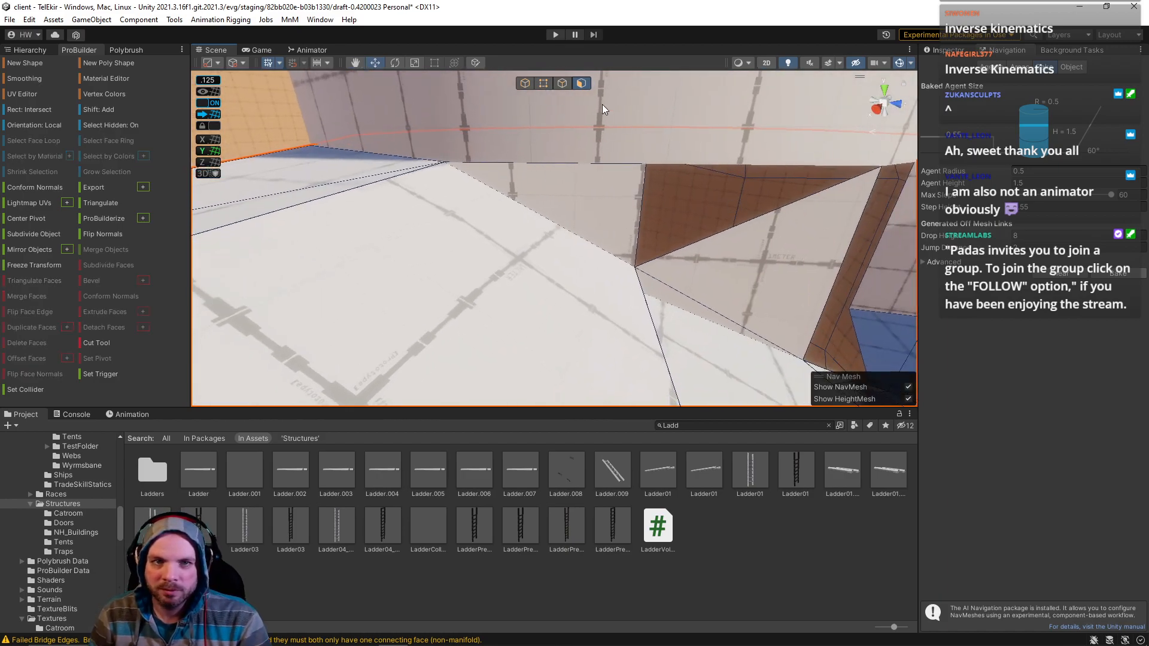
Step: Try to fill the hole in the outer wall from the edges bordering the lower steps
left_click(561, 85)
left_click(701, 262)
right_click_drag(701, 262, 562, 327)
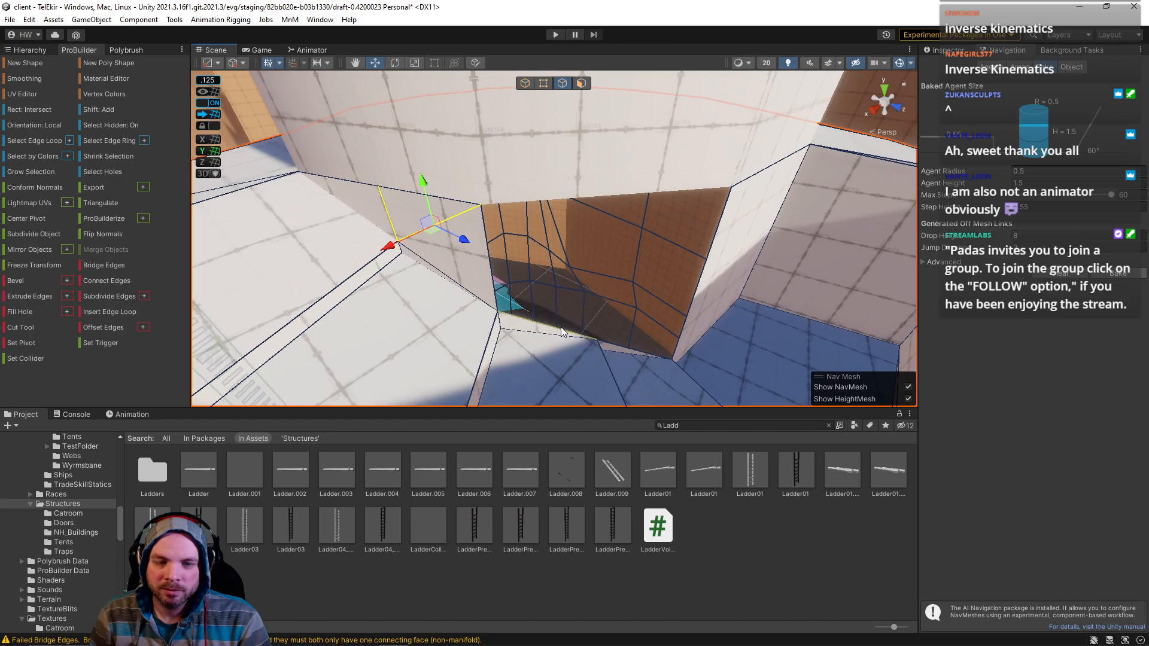
left_click(544, 326)
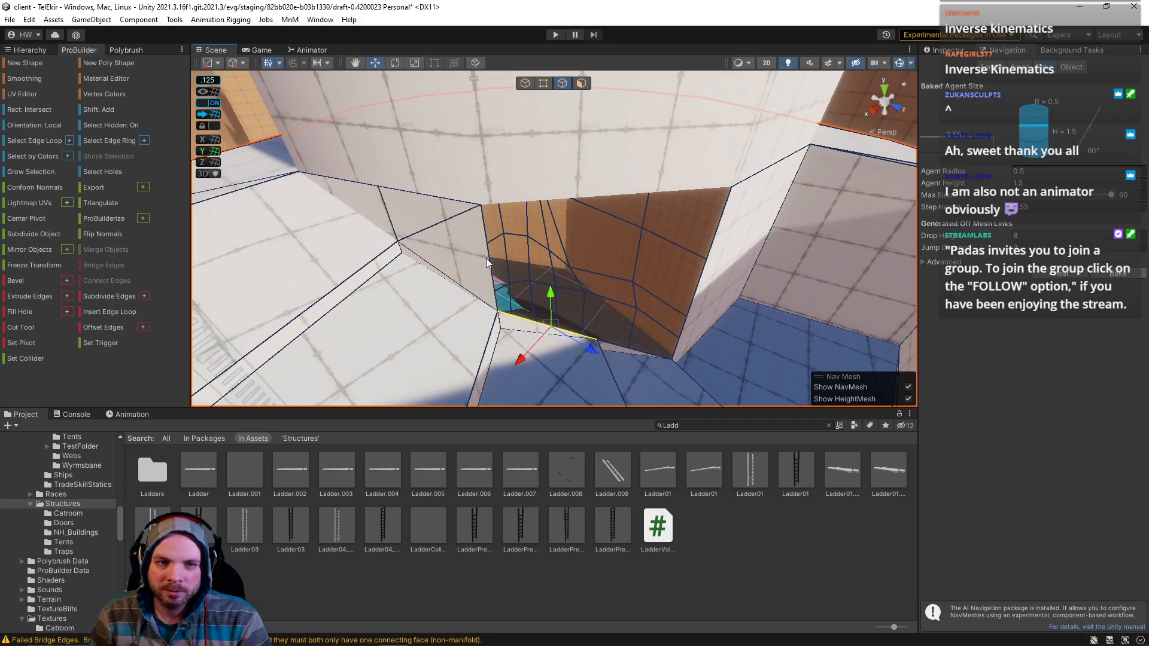
key("alt+b")
left_click(627, 349)
left_click(692, 299, "shift")
left_click_drag(676, 294, 296, 160, "alt")
left_click(581, 83)
left_click(633, 169)
Step: Delete the tall wall face standing on the lower step's outer edge
left_click_drag(262, 123, 604, 226, "alt")
left_click(439, 228)
left_click(562, 84)
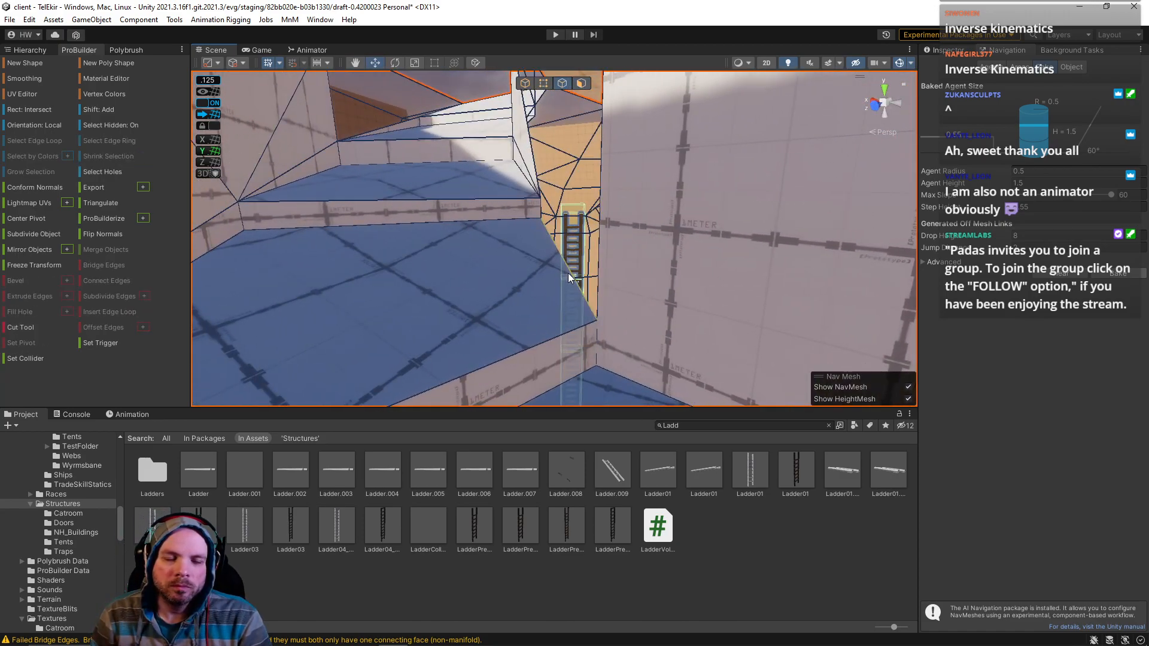
left_click(537, 205)
left_click_drag(539, 209, 656, 101, "alt")
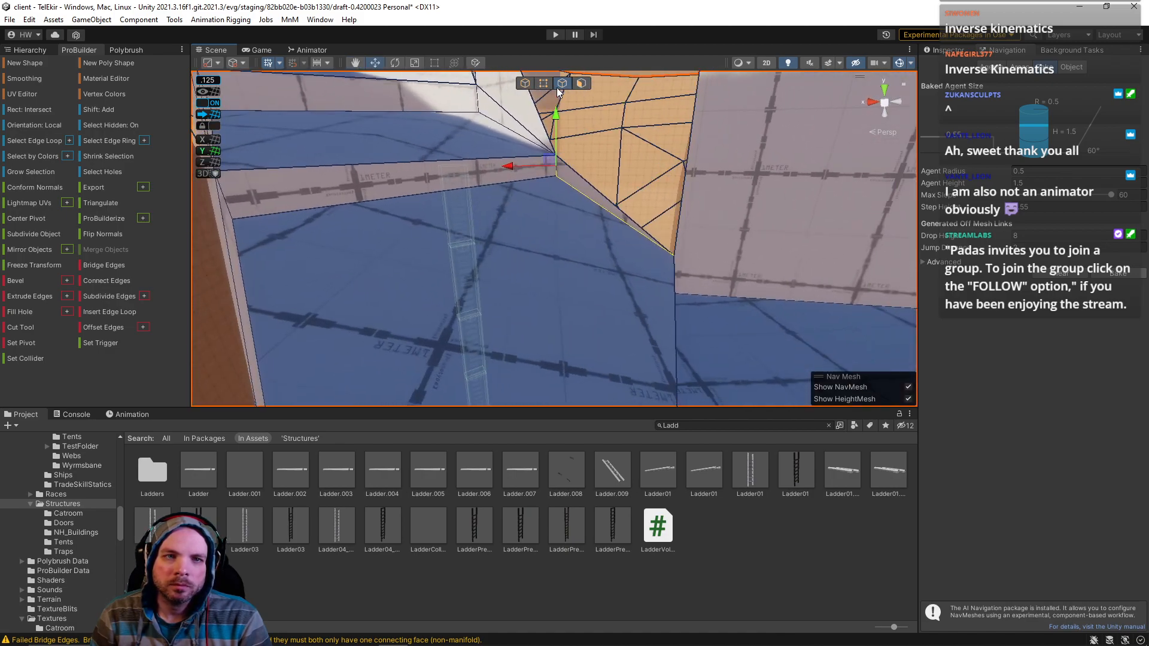
left_click(582, 85)
left_click(775, 235)
mouse_move(775, 234)
left_mouse_down("alt")
mouse_move(826, 244)
mouse_move(783, 256)
left_mouse_up("alt")
key("BackSpace")
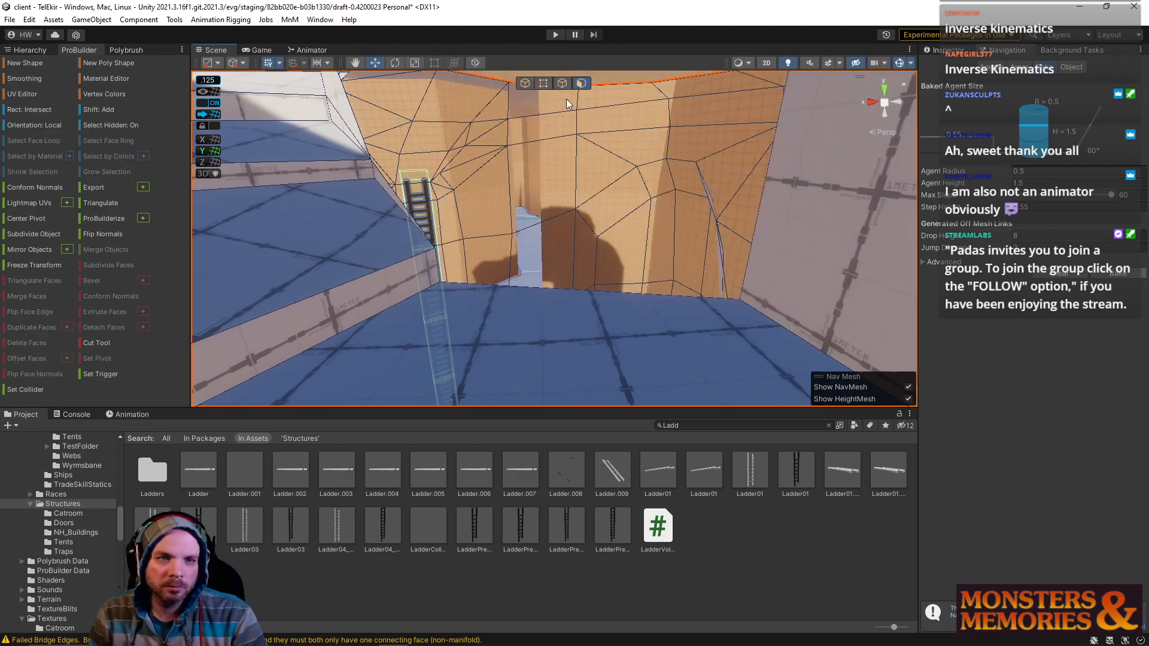
Step: Extrude the lower step's outer floor edge upward into a new wall face
left_click(563, 82)
left_click(436, 267)
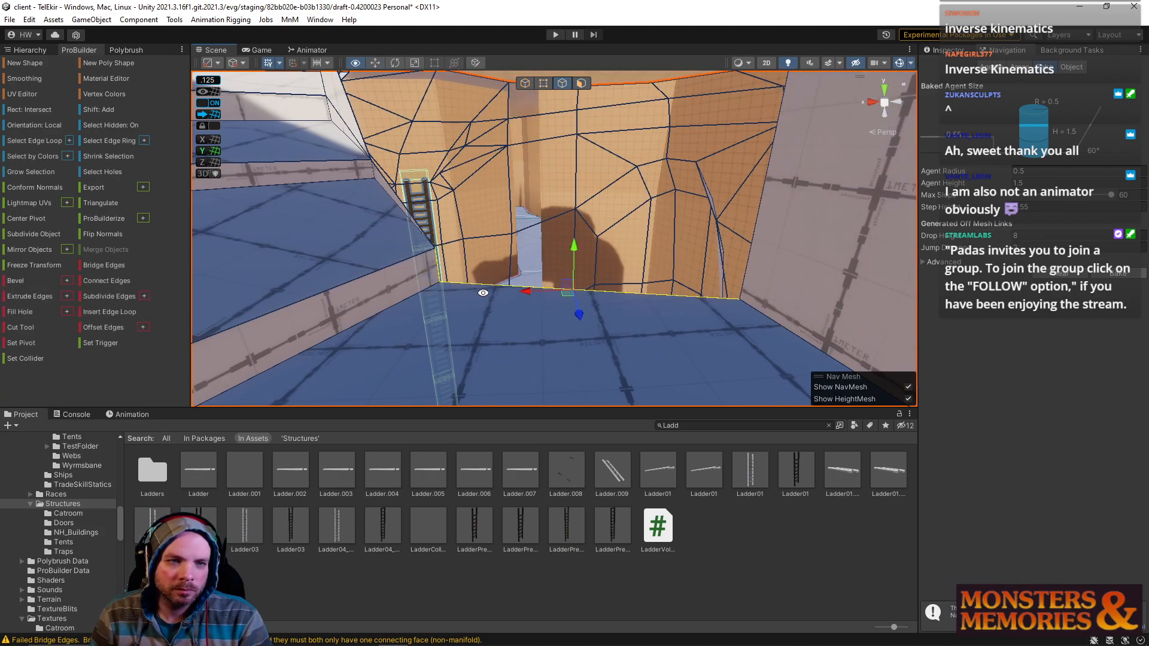
left_click(776, 214)
left_click_drag(684, 215, 833, 231, "alt")
left_click(668, 335)
left_click(745, 253)
left_click_drag(748, 253, 676, 57, "alt")
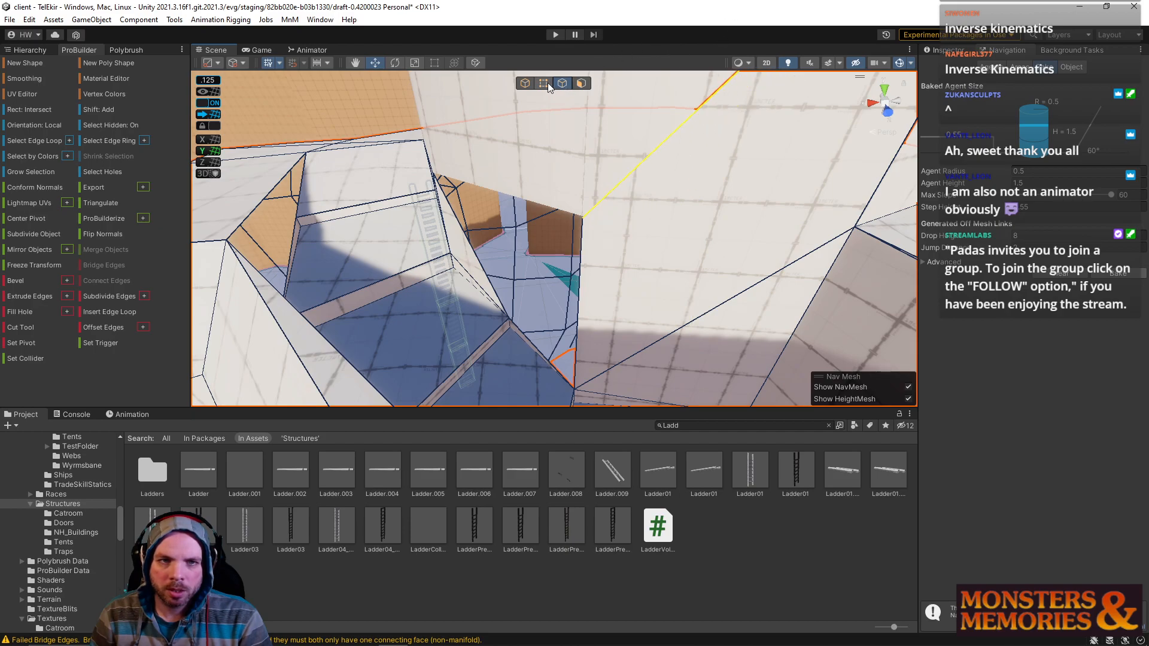
Step: Connect the new wall's upper corner vertex with the neighbouring wall's top vertex and delete the surplus face above
left_click(544, 83)
left_click(582, 221)
left_click(853, 230)
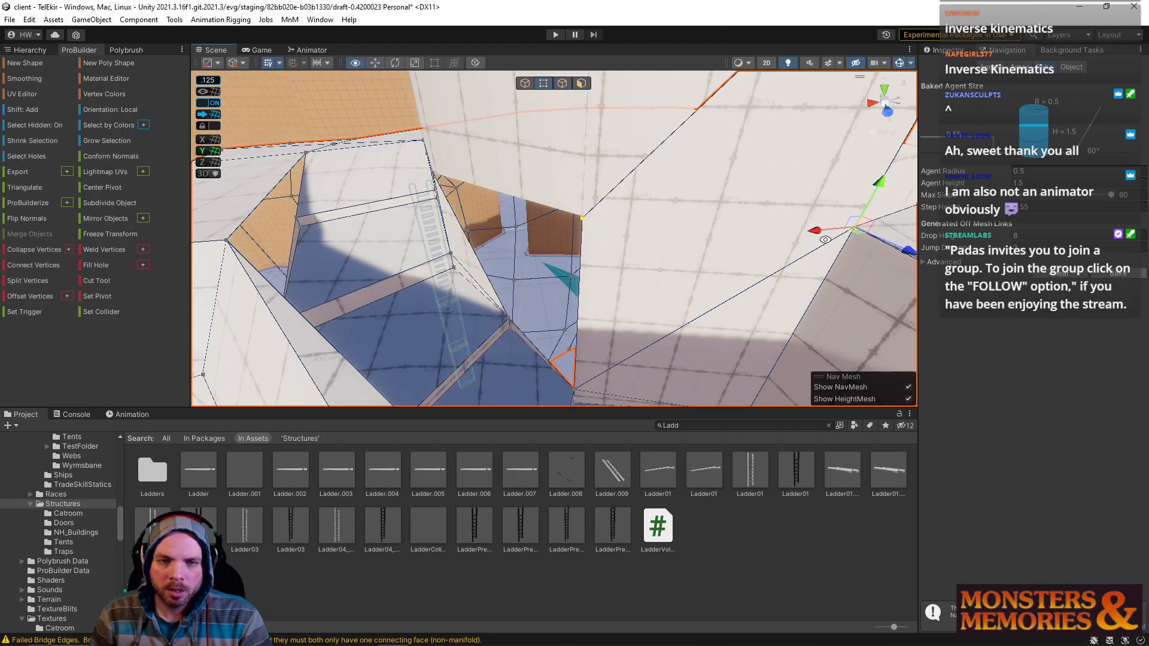
left_click_drag(853, 233, 788, 124, "alt")
left_click(581, 83)
left_click(672, 223)
left_click(688, 303)
key("BackSpace")
Step: Extrude the middle step's outer edge upward into a wall face across the remaining hole
left_click_drag(687, 303, 588, 191, "alt")
left_click(556, 86)
left_click(656, 287)
left_click(532, 299)
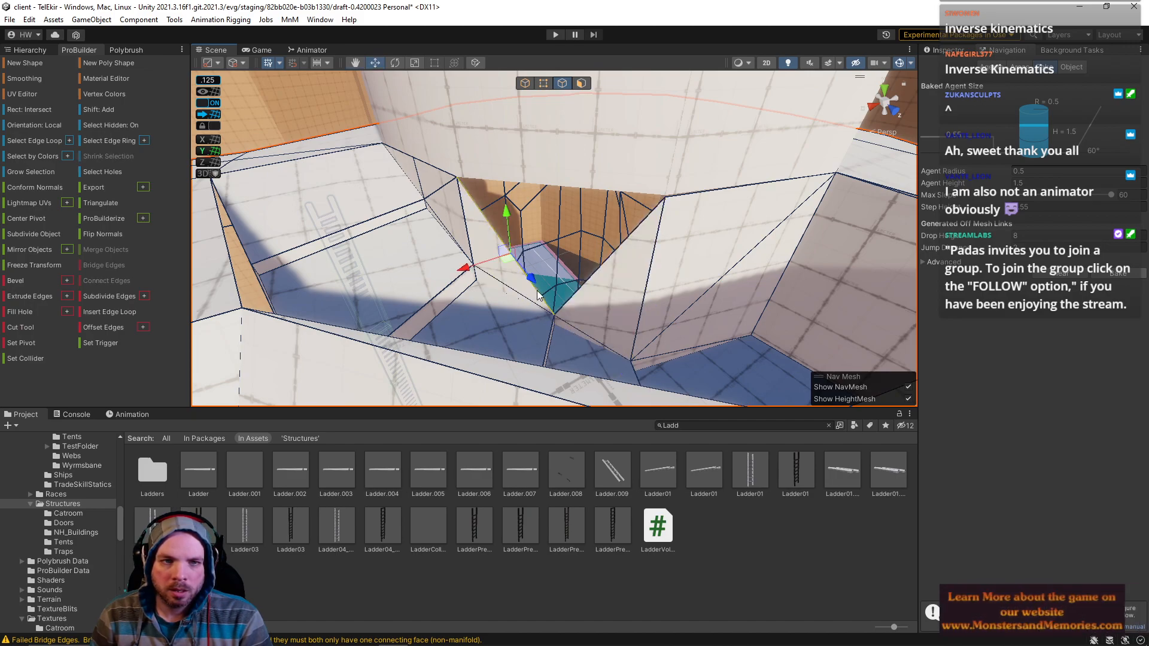
left_click_drag(508, 214, 485, 26)
key("f")
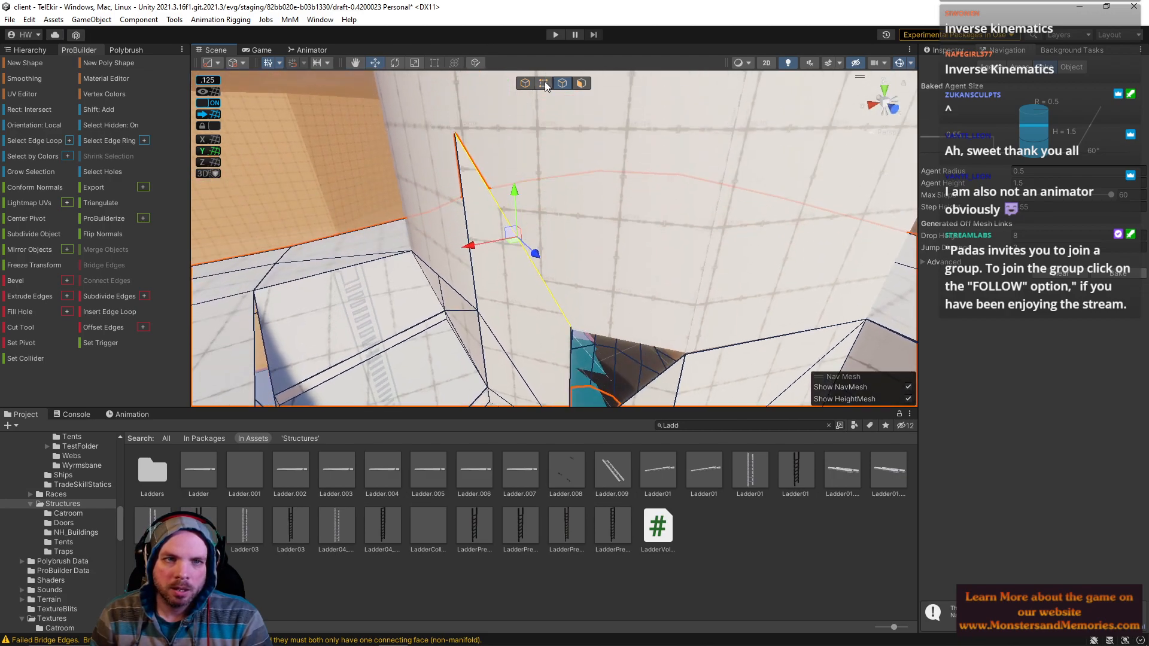
Step: Connect the new wall's side vertex with the neighbouring wall's top corner vertex
left_click(543, 83)
left_click(478, 310)
left_click(571, 328, "shift")
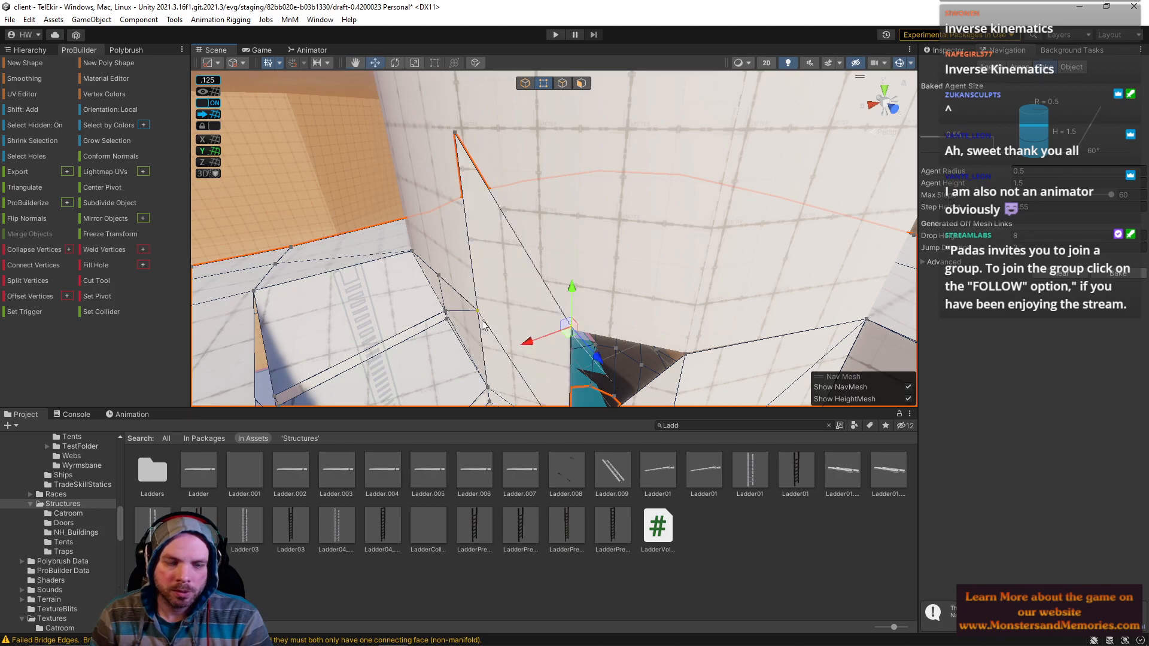
key("alt+e")
Step: Lower the selected wall-top vertex slightly and delete the surplus wall face above the connecting edge
right_click_drag(488, 326, 598, 271)
left_click(623, 276)
left_click_drag(631, 225, 631, 241)
right_click_drag(632, 242, 637, 287)
left_click(579, 84)
right_click_drag(592, 188, 551, 110)
left_click(572, 174)
key("Delete")
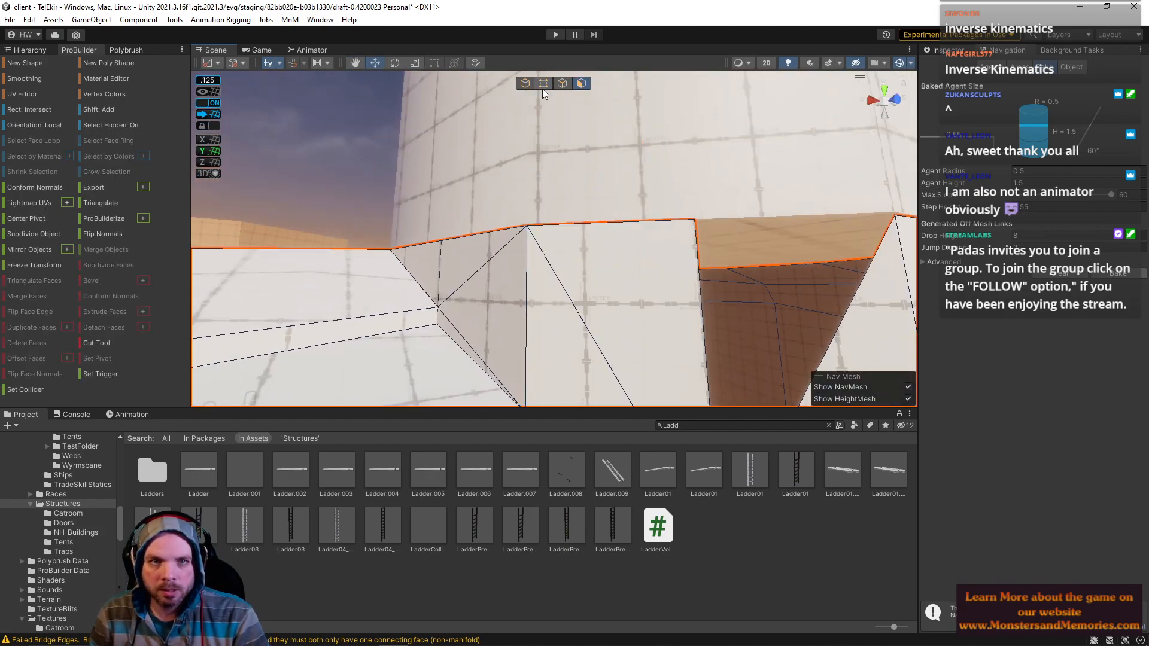
Step: Bridge the two facing side edges of the wall gap beside the steps
left_click(562, 84)
left_click(689, 311)
right_click_drag(690, 311, 755, 339)
left_click(752, 303, "shift")
key("alt+b")
right_click_drag(630, 342, 623, 139)
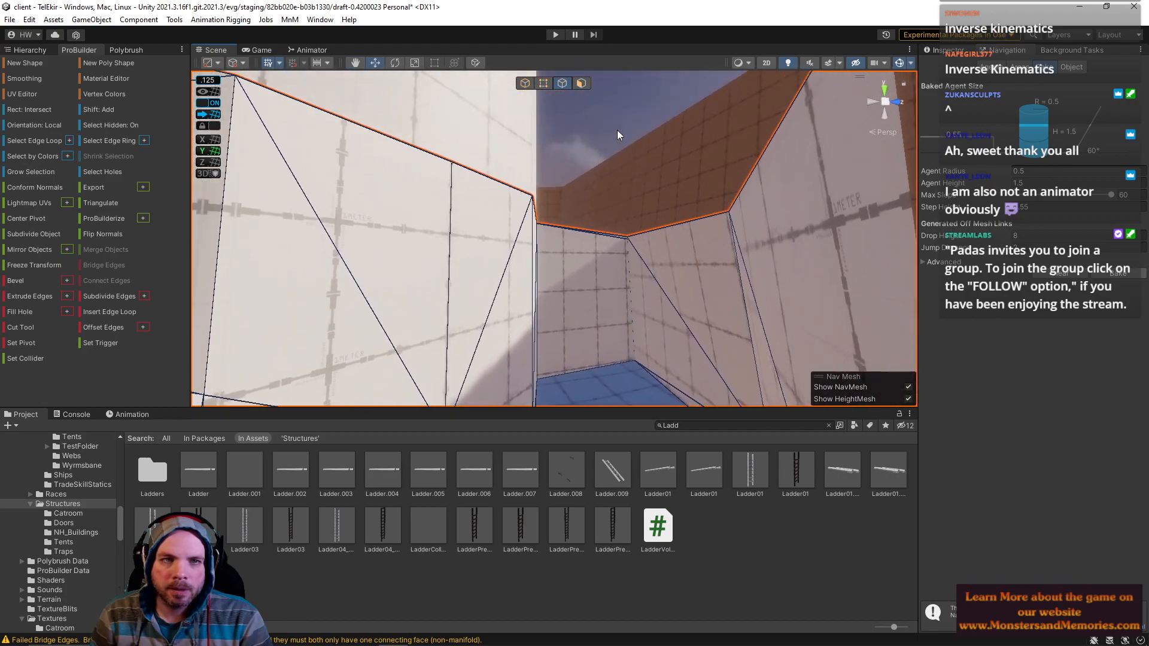
Step: Delete the large triangular wall face rising above the middle step's outer edge
right_click_drag(526, 88, 436, 181)
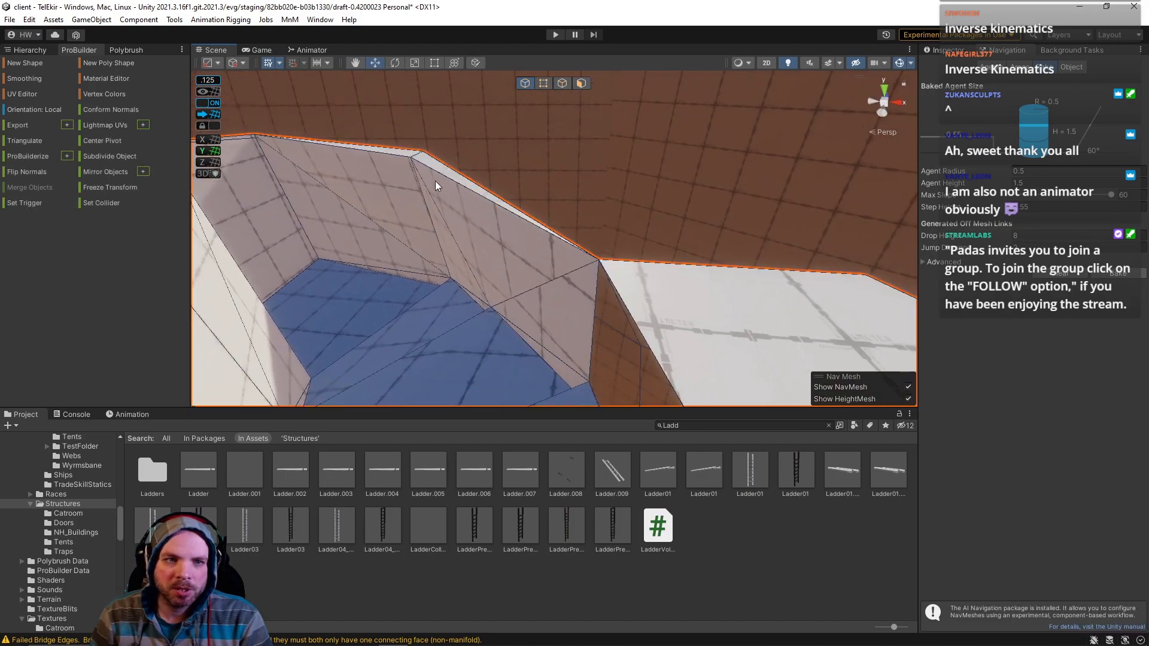
left_click(581, 83)
left_click(504, 268)
right_click_drag(504, 268, 555, 258)
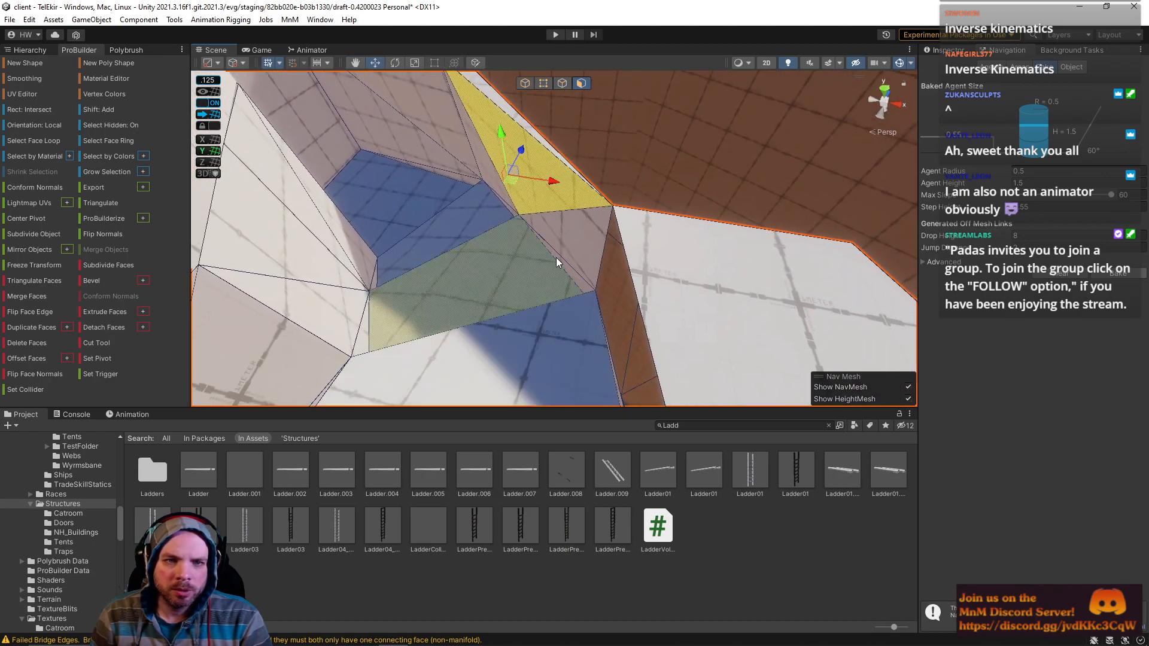
Step: Try to reposition the remaining small triangular wall face beside the step
left_click(590, 242)
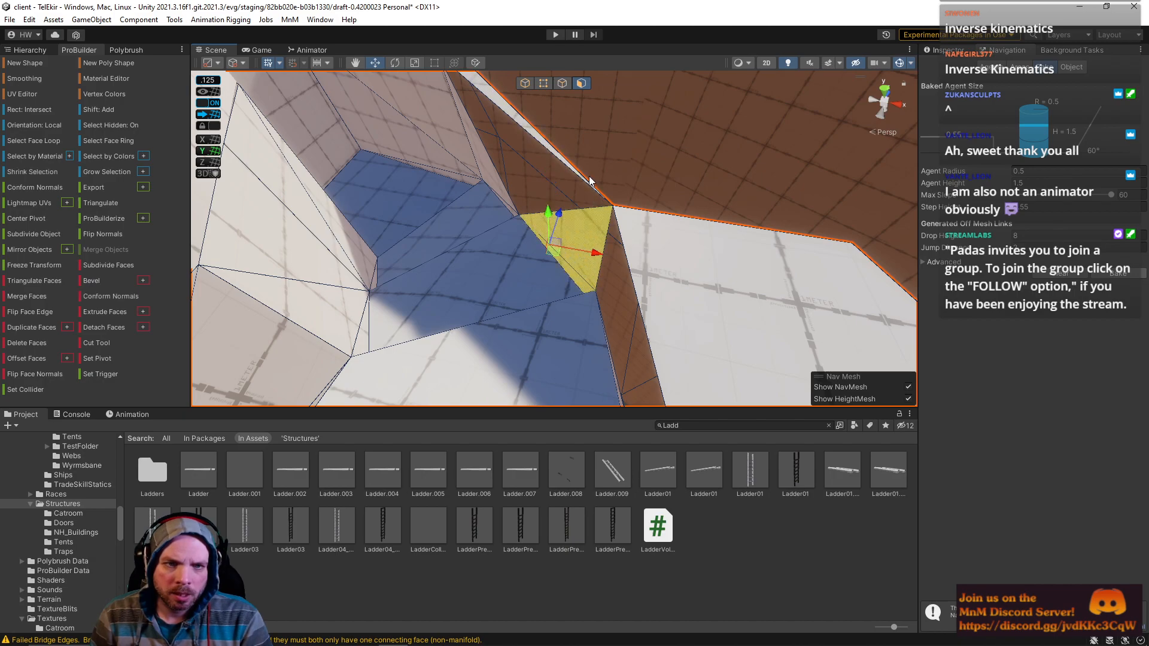
left_click(544, 83)
left_click(606, 209)
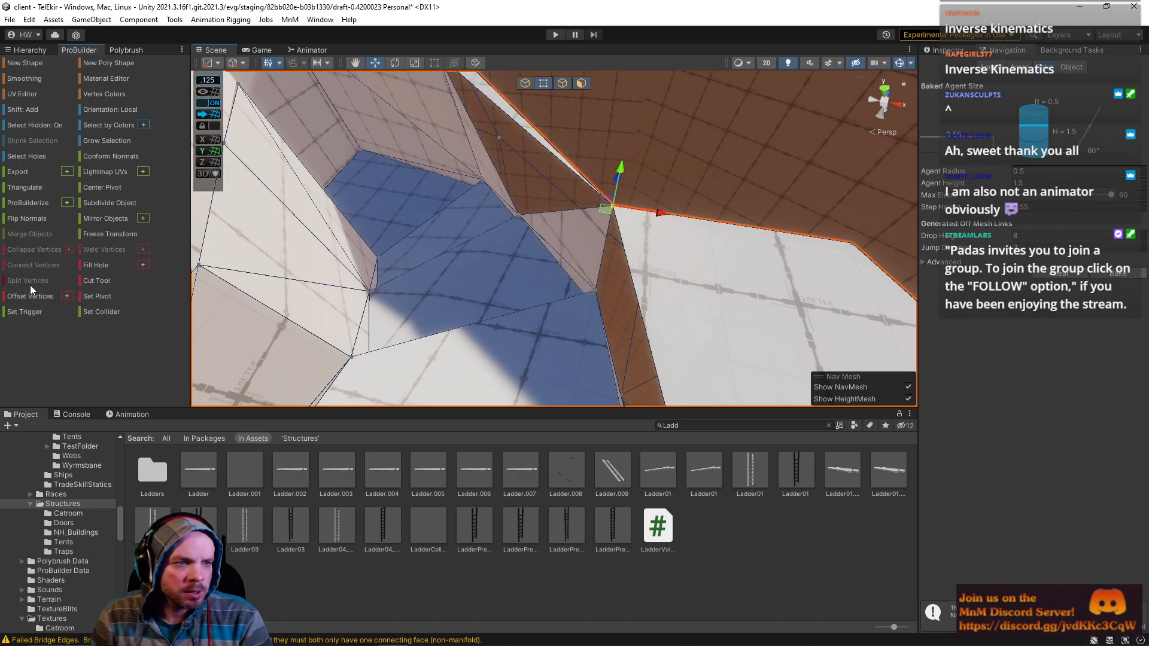
left_click(554, 246)
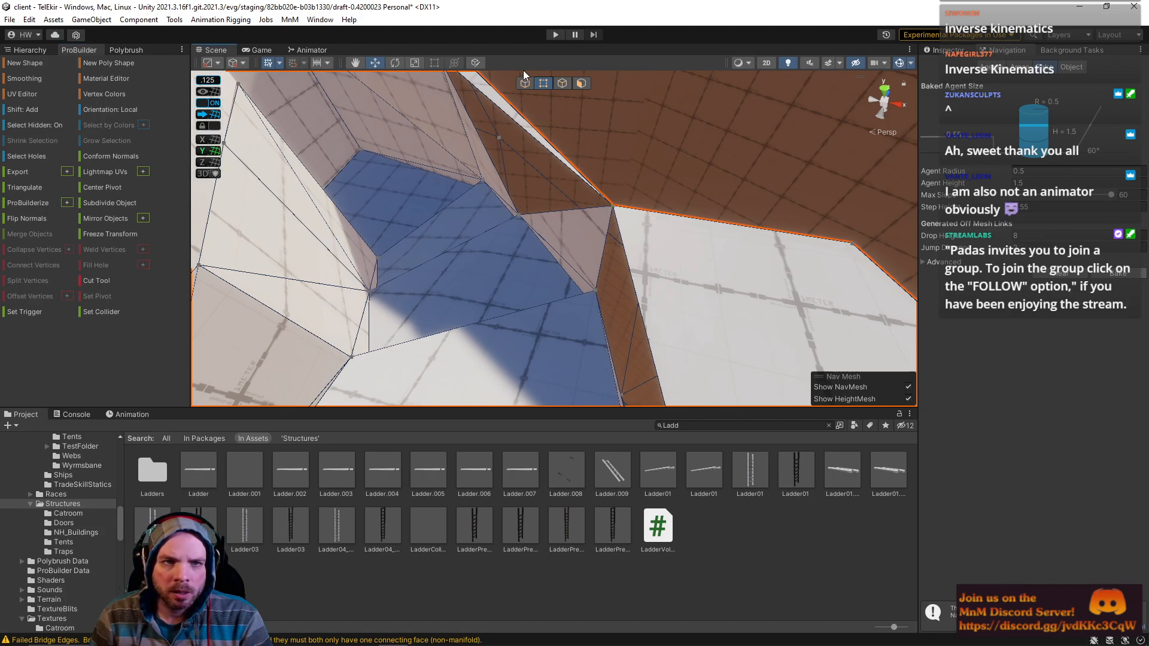
left_click(581, 85)
left_click(595, 224)
left_click_drag(587, 255, 545, 224)
left_click_drag(584, 258, 594, 261)
right_click_drag(587, 227, 574, 168)
Step: Extrude the two adjoining outer floor edges of the steps upward into tall wall faces
left_click(562, 83)
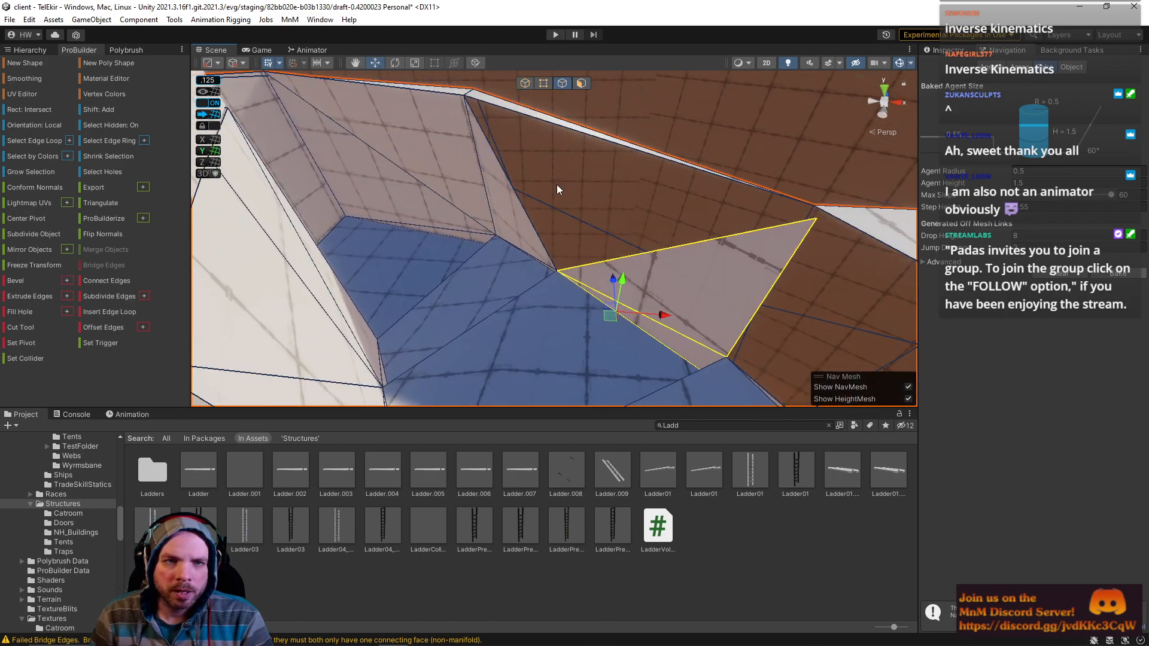
left_click(588, 262)
left_click(544, 250)
left_click(592, 268, "shift")
left_click_drag(630, 225, 644, 0, "shift")
right_click_drag(571, 168, 590, 6)
Step: Connect the new wall's vertices at the height of the neighbouring wall tops and delete the two surplus faces above
left_click(543, 83)
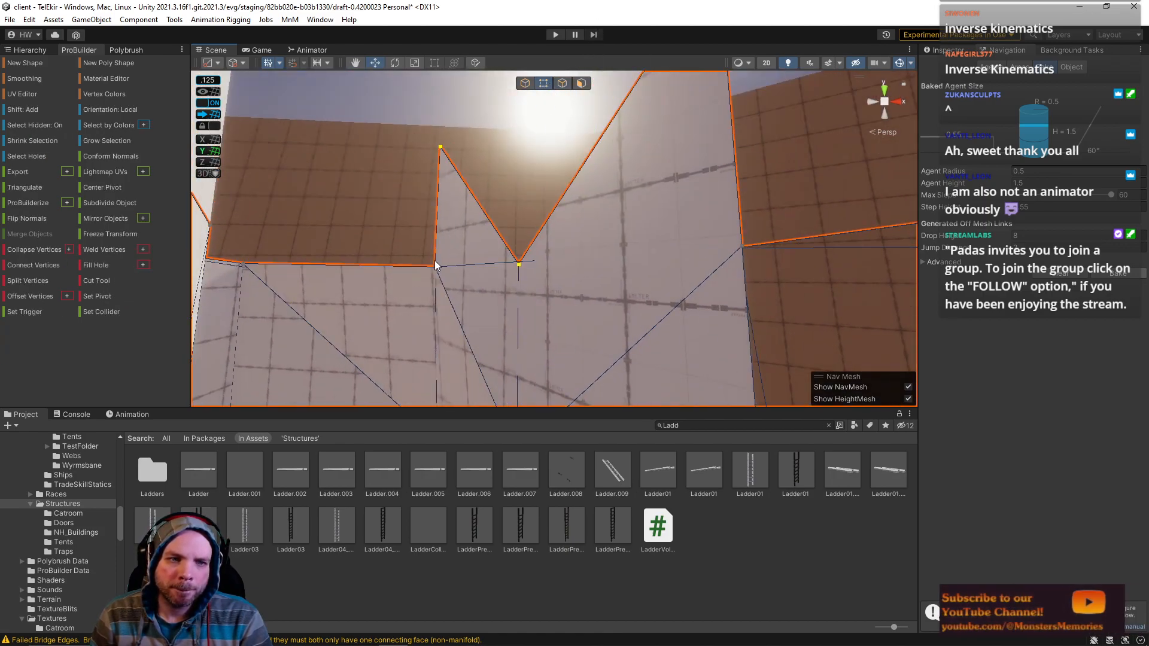
left_click(727, 250)
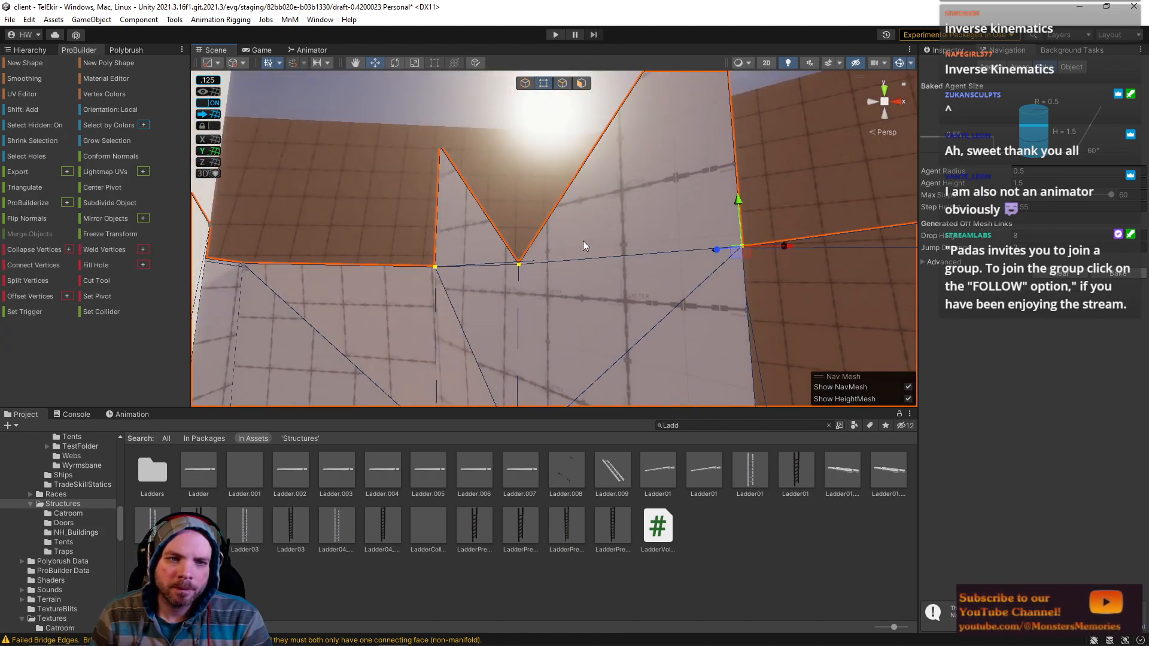
left_click(582, 83)
left_click(626, 183)
left_click(487, 221, "shift")
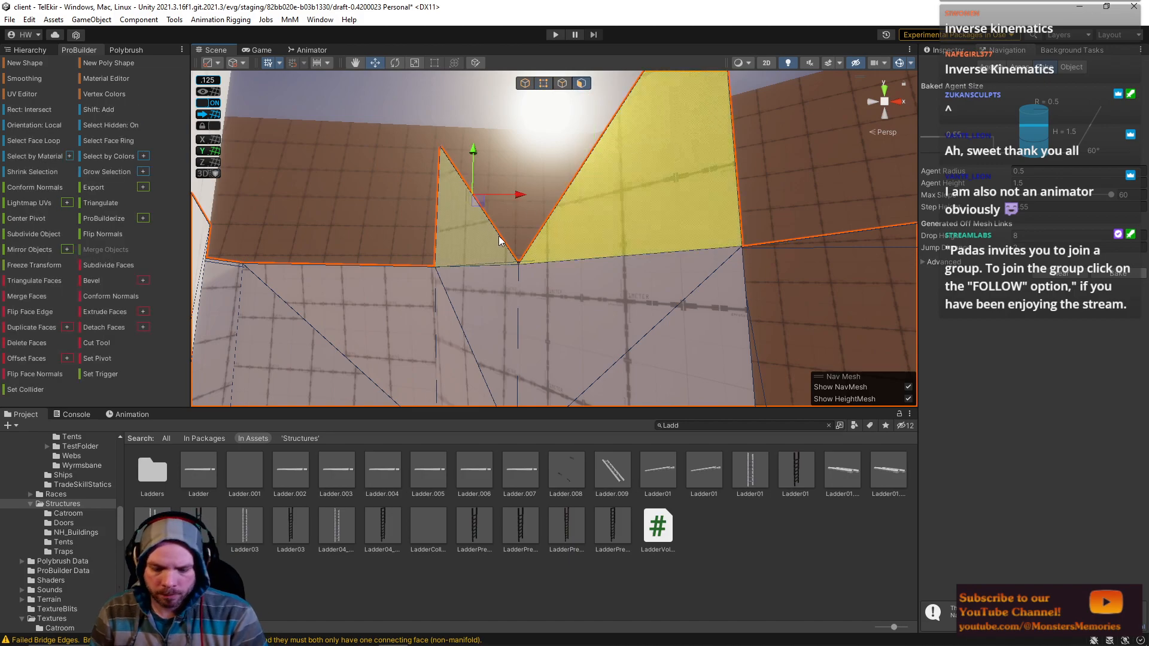
key("Delete")
Step: Delete the narrow top face between the new wall and the outer cliff edge
left_click(544, 83)
left_click(523, 273)
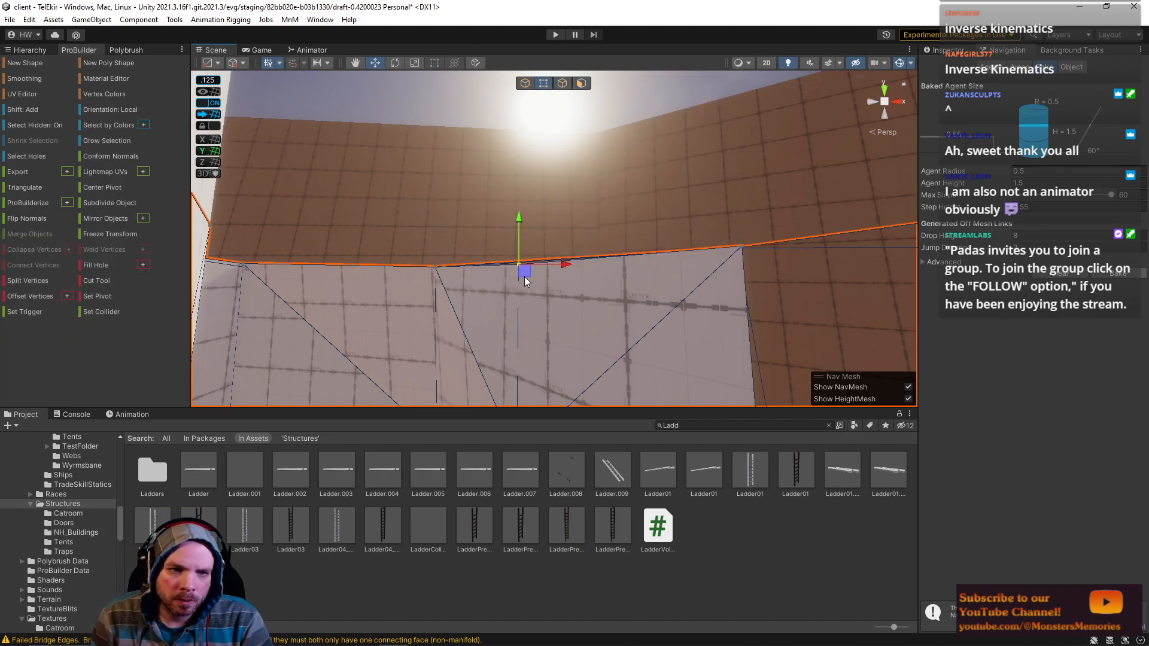
right_click_drag(546, 218, 500, 203)
left_click(581, 84)
left_click(517, 147)
key("BackSpace")
right_click_drag(511, 182, 537, 187)
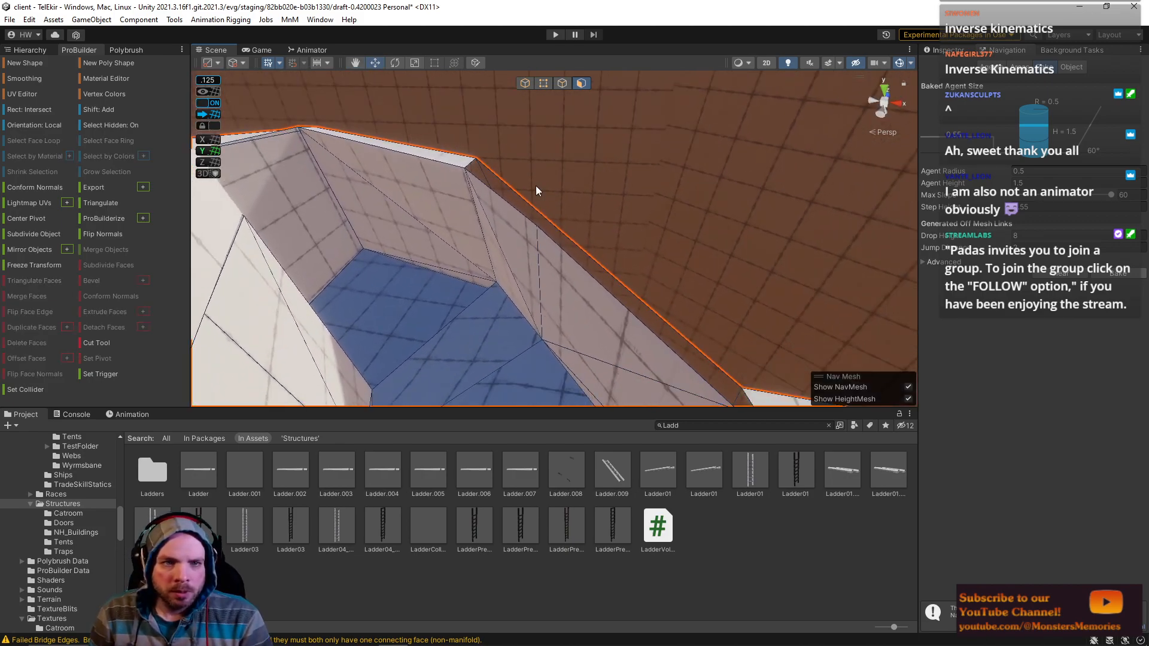
Step: Bridge both top edges of the new wall to the outer cliff edge to rebuild the narrow rim
left_click(560, 83)
left_click(515, 217)
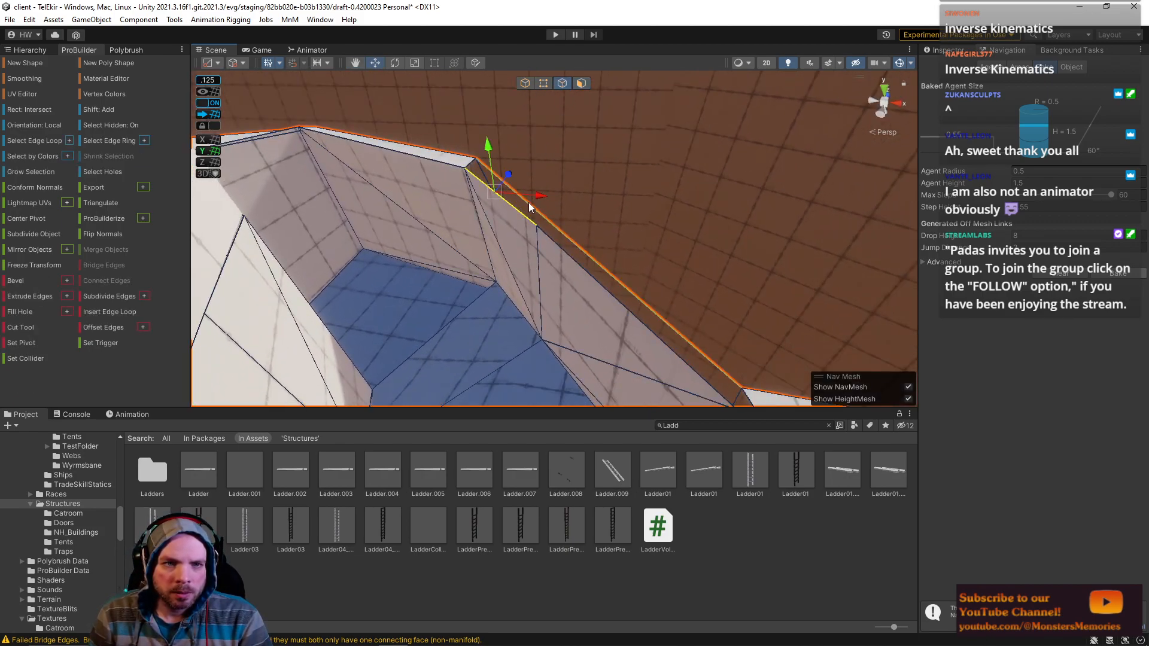
left_click(569, 257)
left_click(570, 240, "shift")
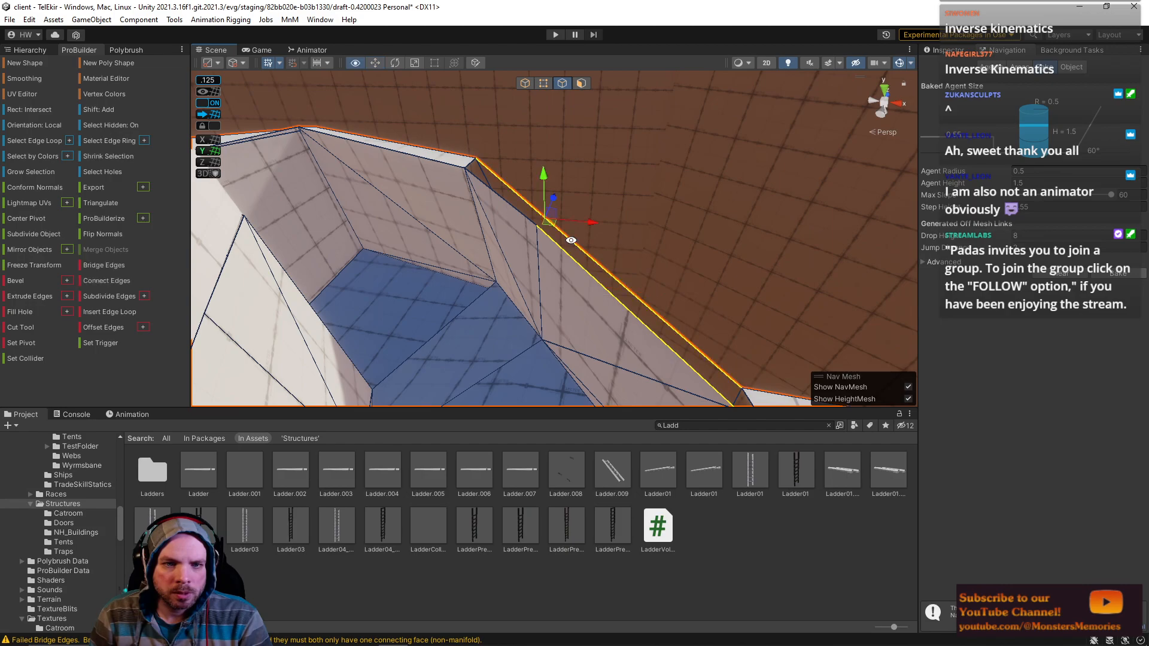
key("alt+b")
left_click(516, 211)
left_click(513, 201, "shift")
key("alt+b")
Step: Delete the wide top face beyond the end of the rebuilt rim
right_click_drag(526, 239, 713, 282)
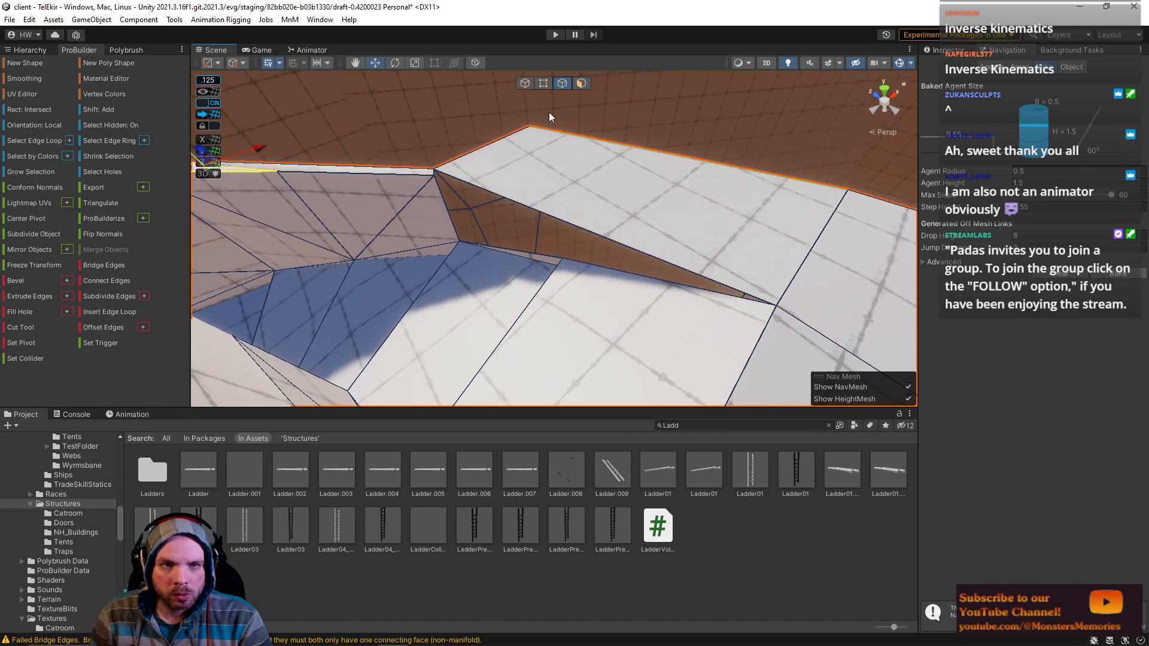
left_click(580, 84)
left_click(535, 185)
key("BackSpace")
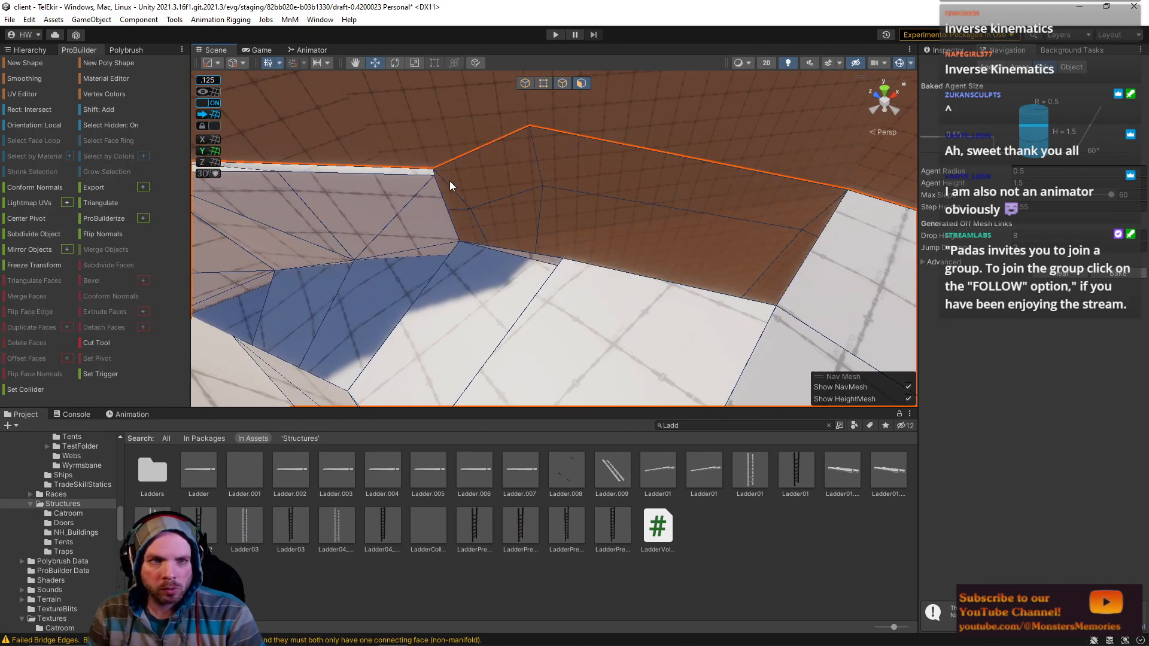
left_click(562, 83)
left_click(460, 160)
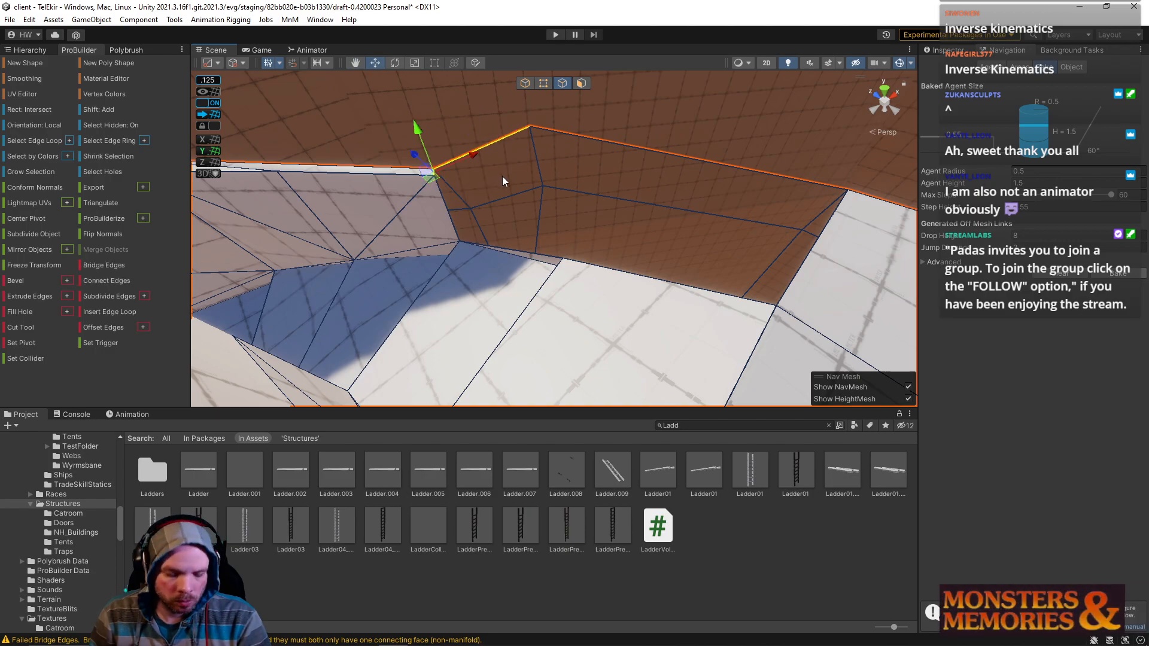
right_click_drag(492, 179, 285, 113)
left_click_drag(464, 199, 661, 206, "alt")
left_click(743, 167)
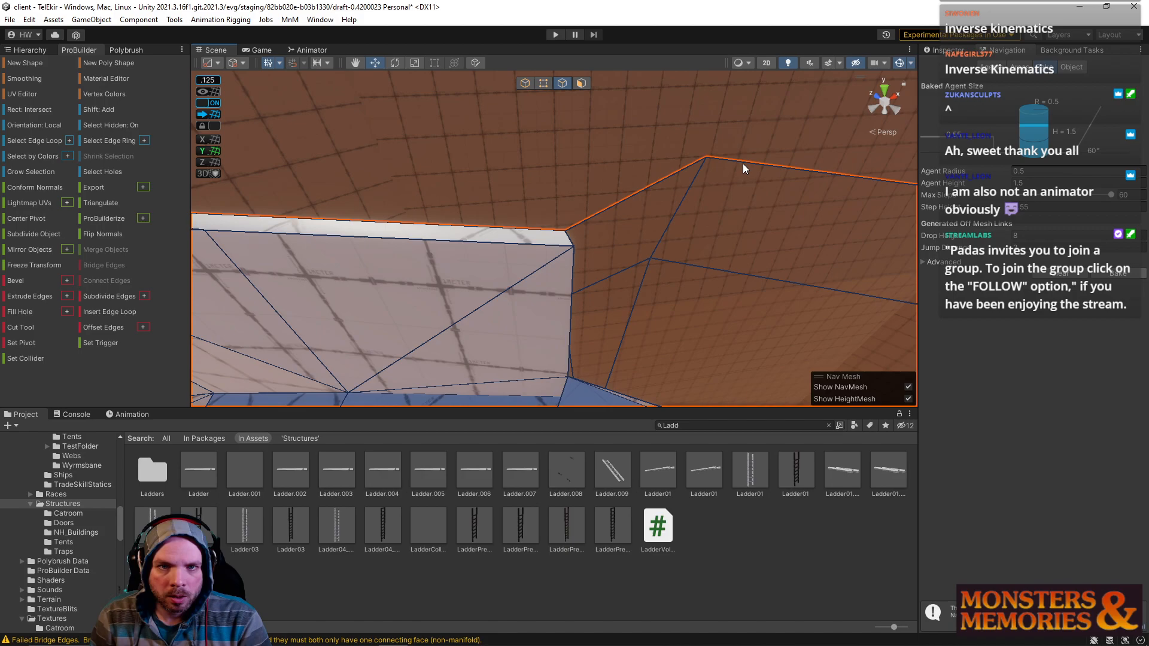
left_click(742, 165)
left_click(572, 240, "shift")
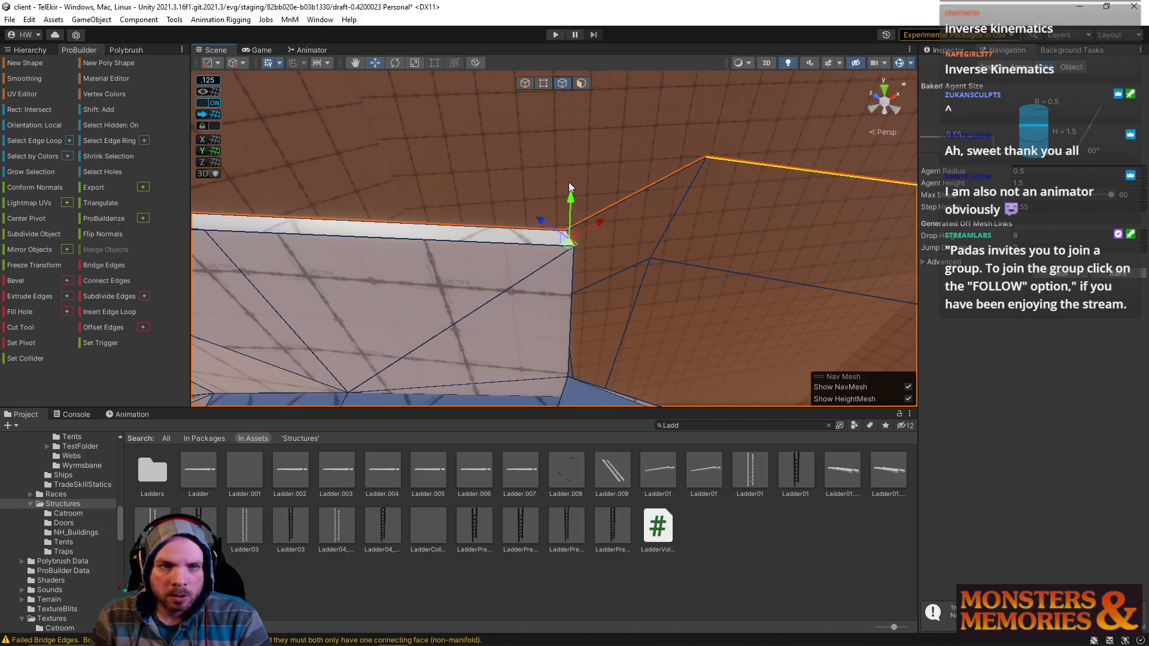
left_click(543, 83)
key("ctrl+z")
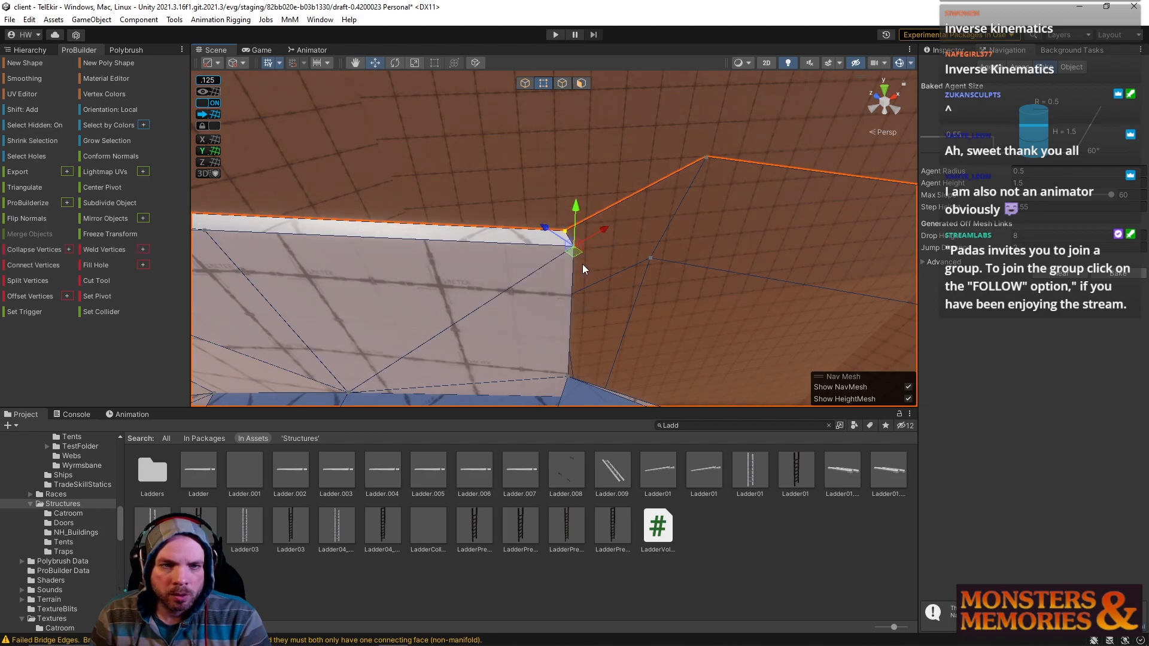
left_click_drag(556, 249, 571, 240)
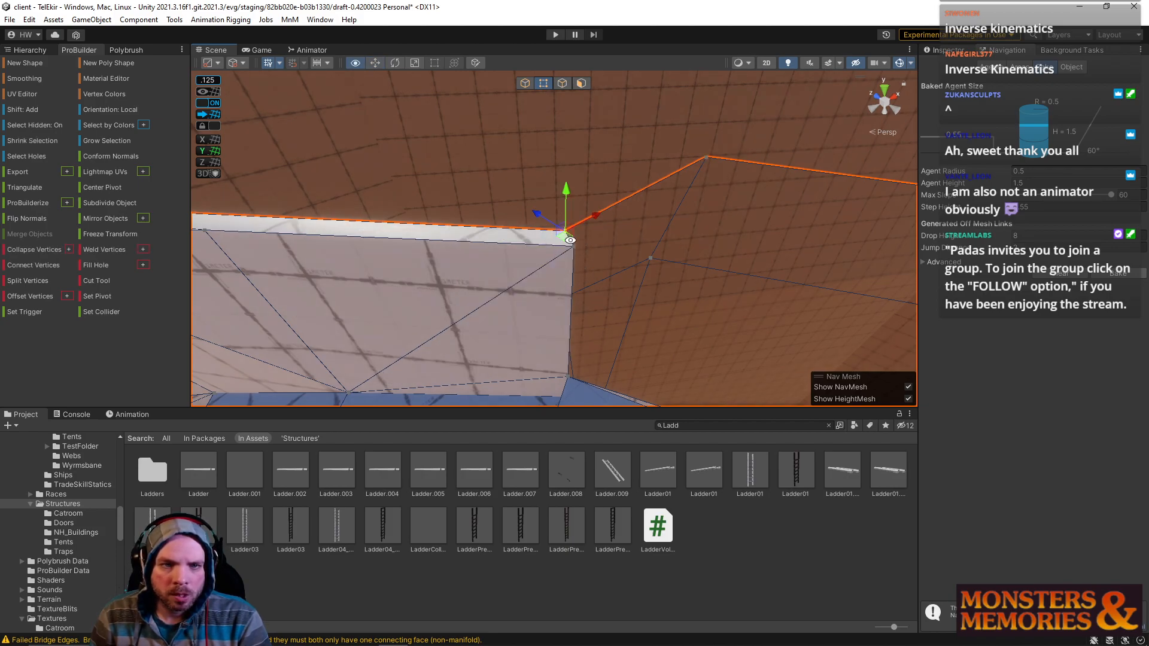
left_click(563, 85)
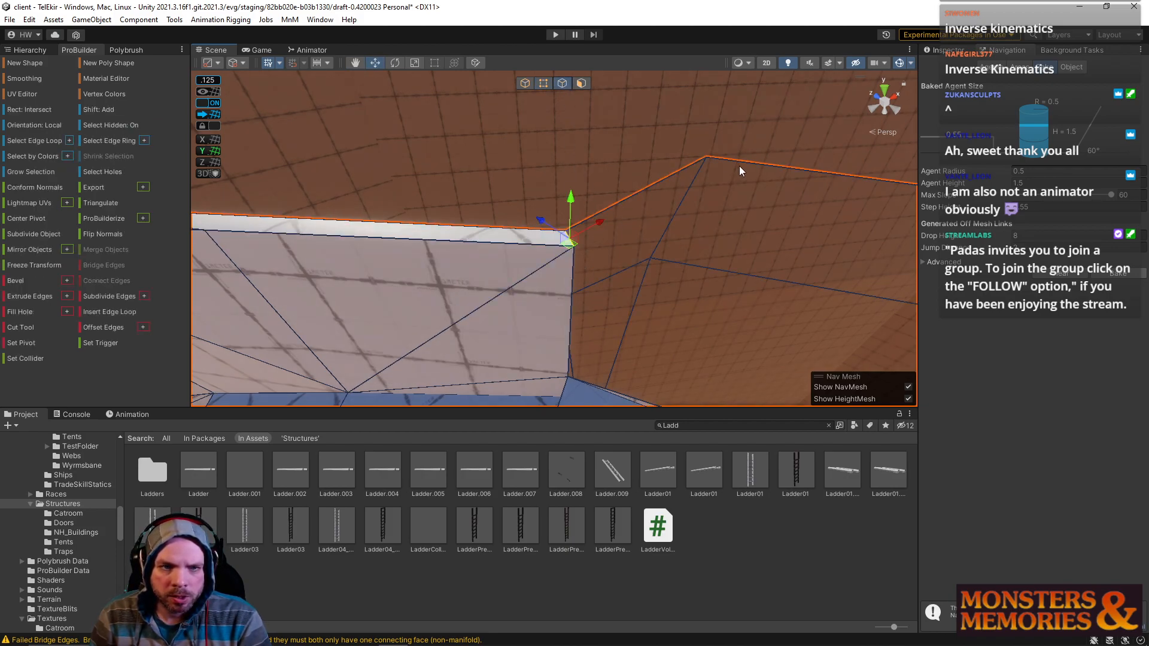
Step: Bridge the open rim edges across the gap to rebuild the top face beside the steps
left_click_drag(738, 166, 643, 188, "alt")
left_click(642, 187)
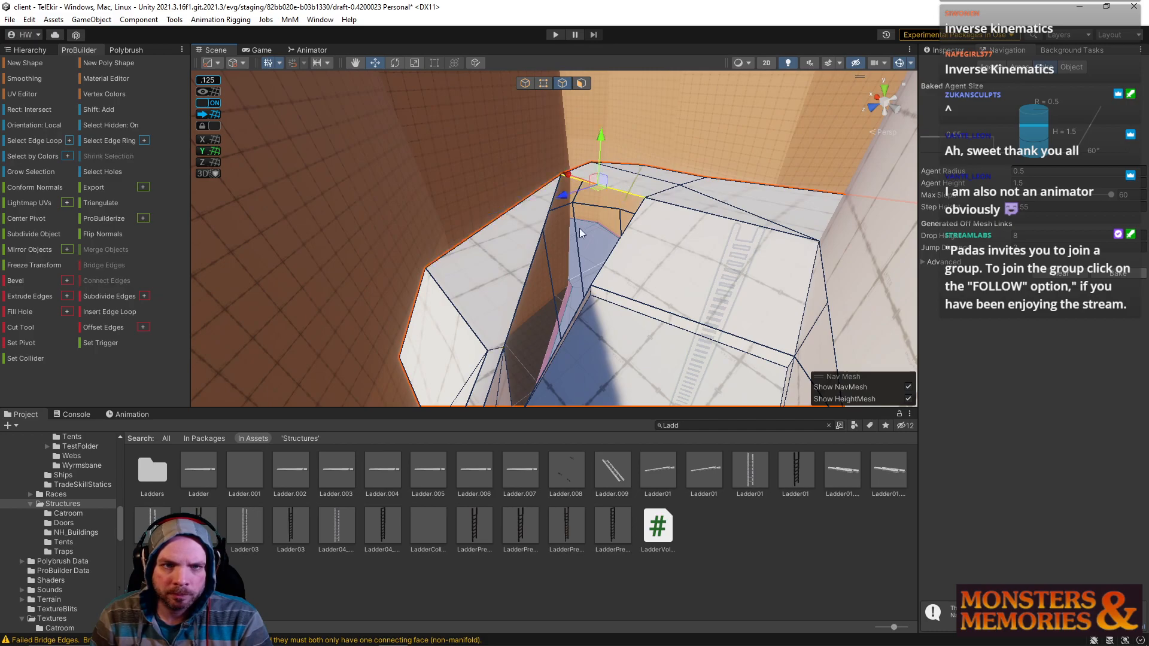
left_click(527, 267, "shift")
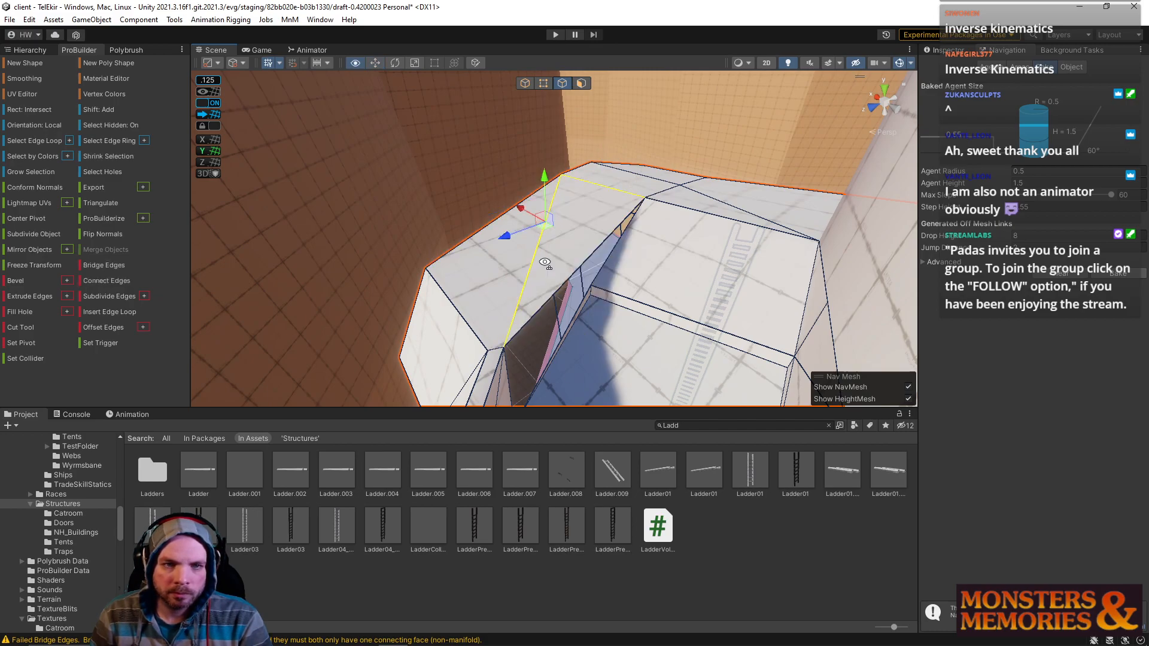
left_click_drag(527, 267, 547, 232, "alt")
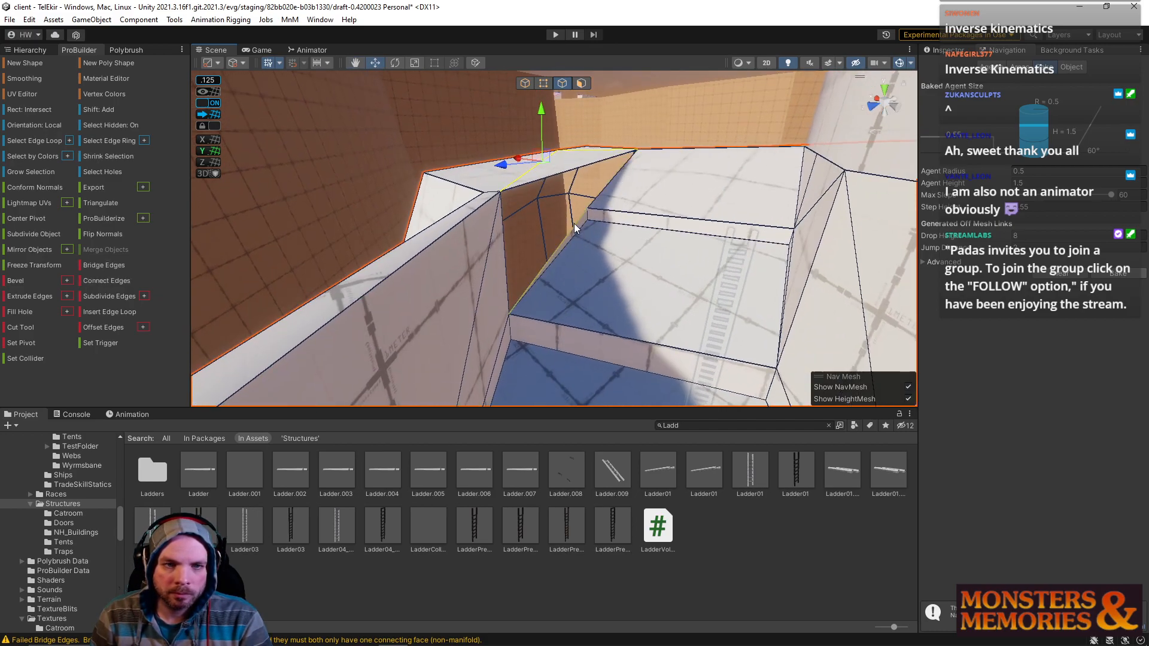
Step: Bridge the open edges around the remaining inner wall gap beneath the rebuilt top face
left_click(503, 253)
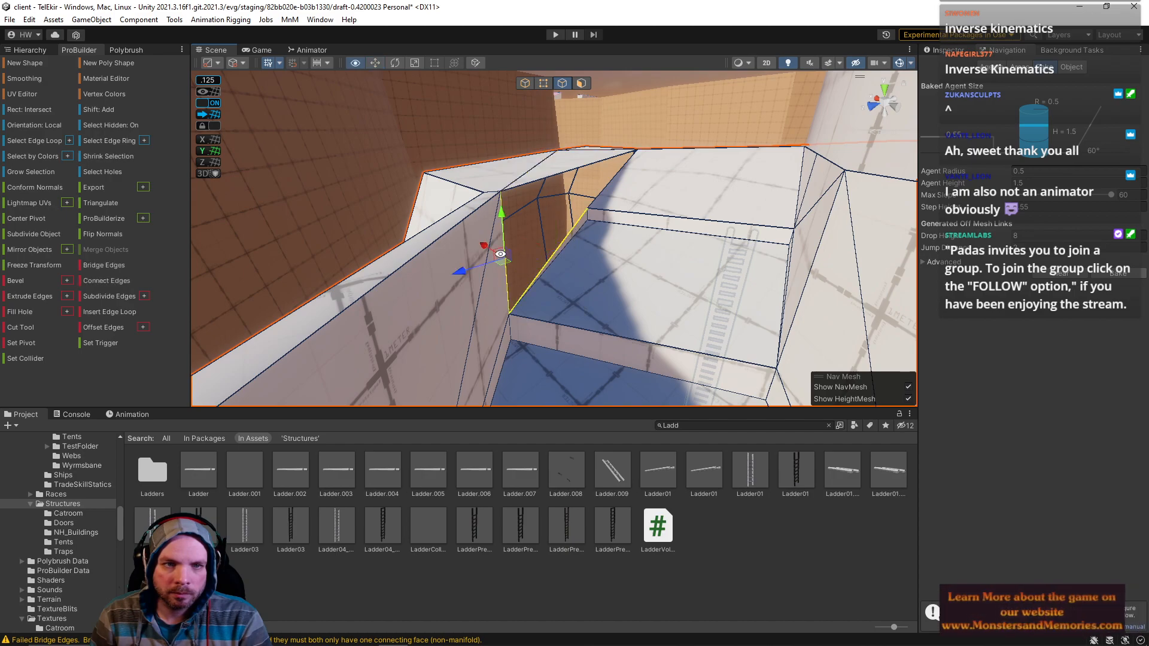
left_click(608, 192)
left_click_drag(560, 216, 843, 291, "alt")
left_click_drag(1064, 293, 1040, 274, "alt")
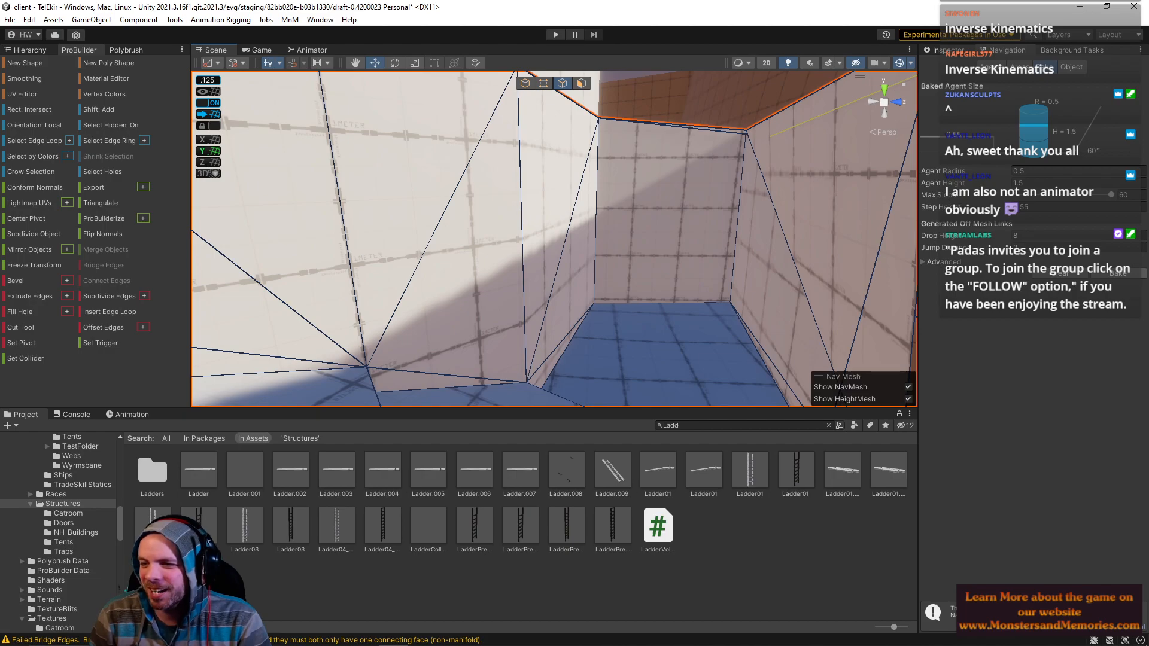
Step: Delete the large top face beside the central cylinder, above the end of the walkable ledge
left_click(581, 84)
left_click(677, 227)
left_click(652, 328)
right_click_drag(669, 287, 441, 277)
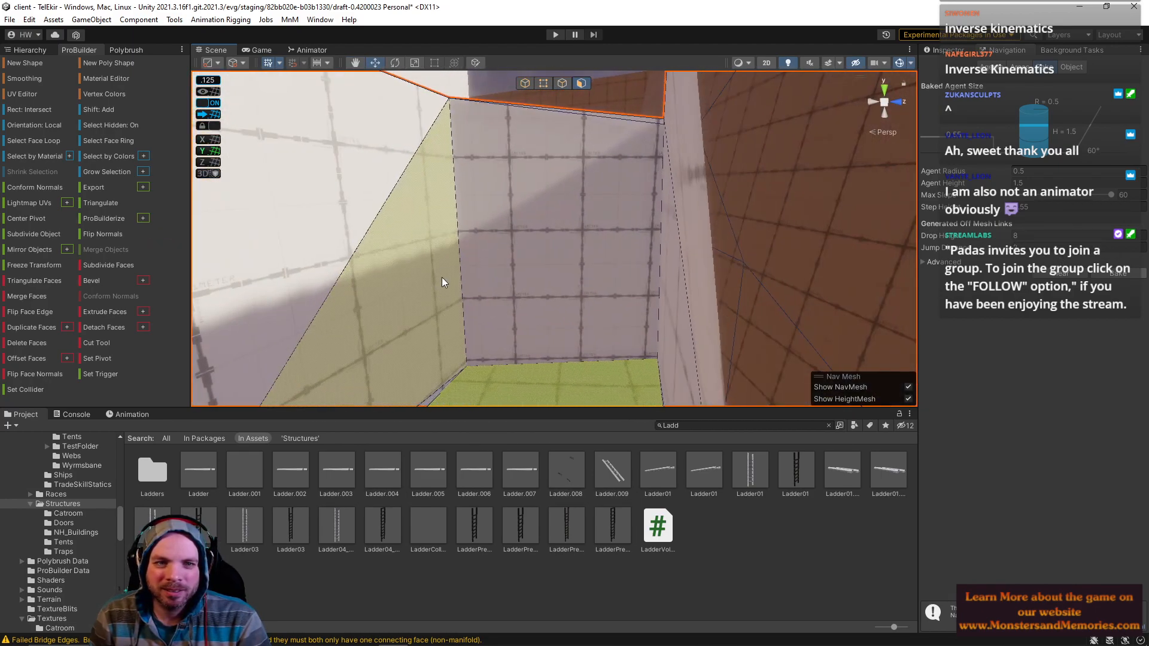
left_click(544, 243)
right_click_drag(544, 243, 573, 94)
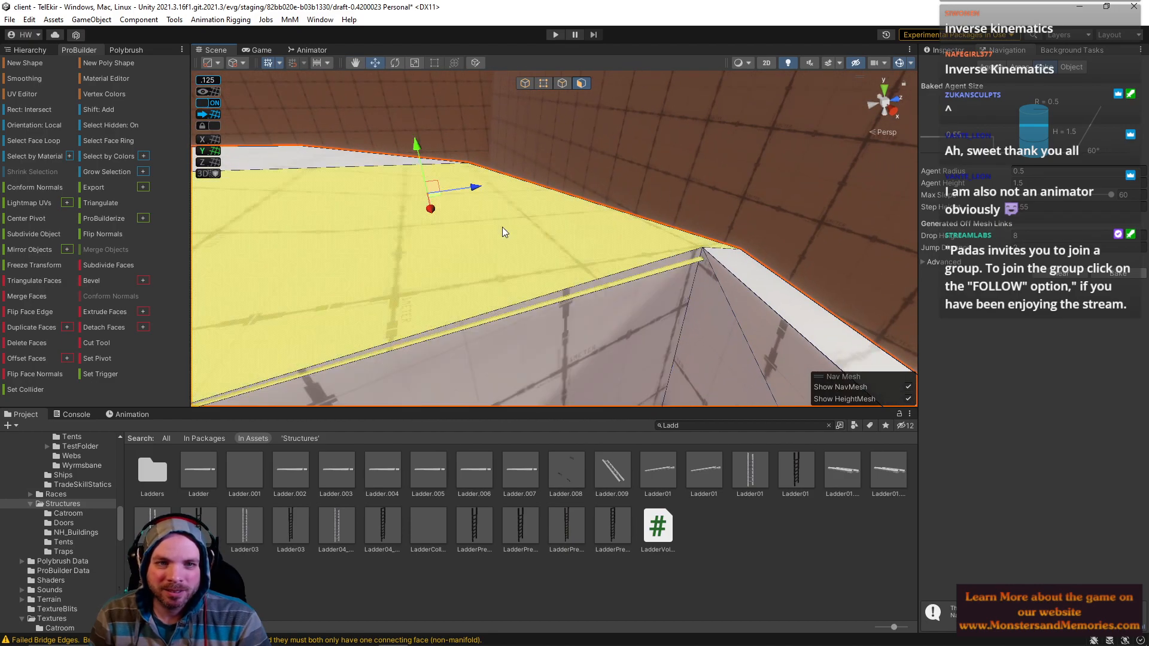
left_click(502, 227)
key("Delete")
Step: Bridge the near and far edges of the hole beside the cylinder to rebuild its top face
left_click(564, 84)
right_click_drag(563, 85, 533, 313)
left_click(569, 287)
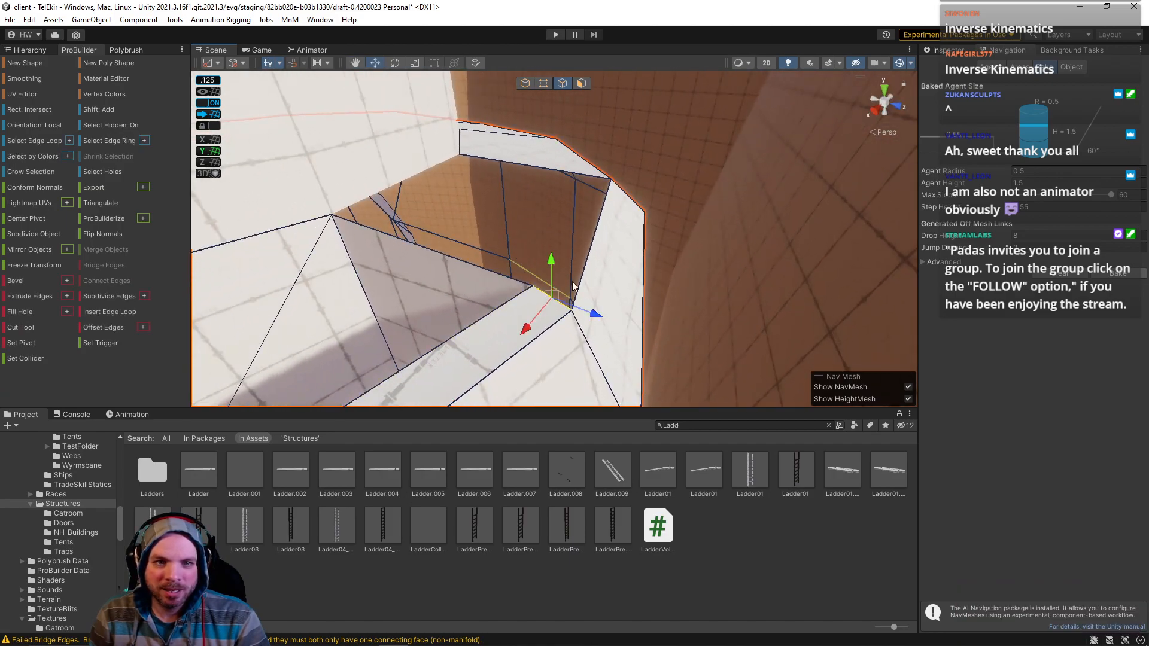
left_click(599, 250)
left_click(494, 281)
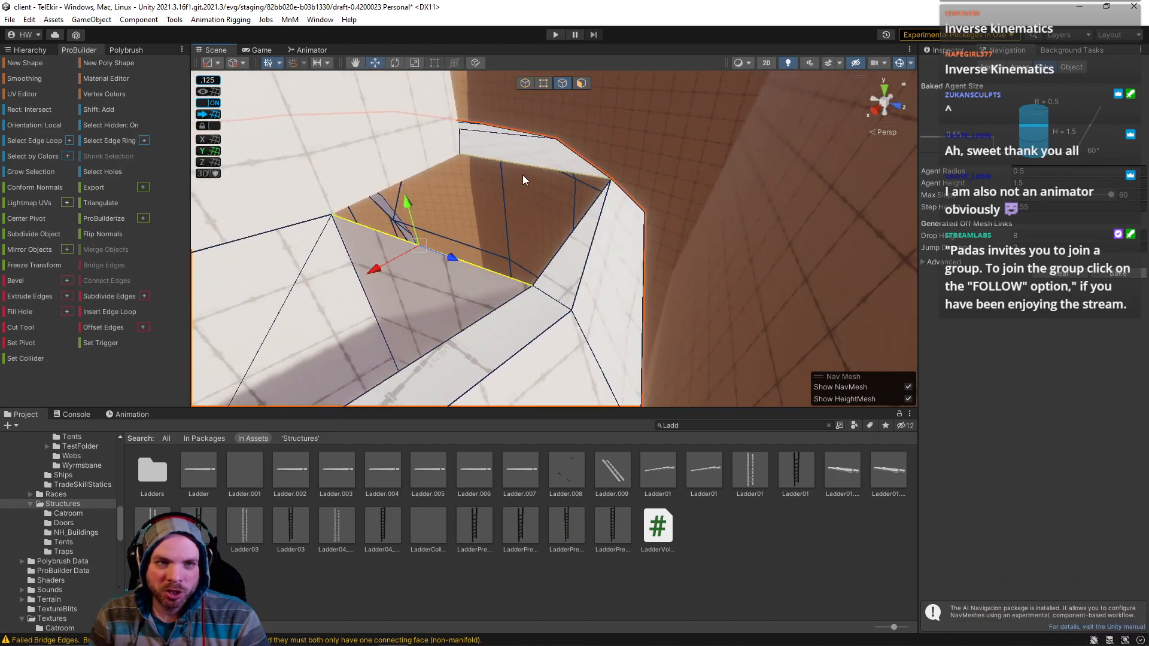
right_click_drag(526, 158, 636, 240)
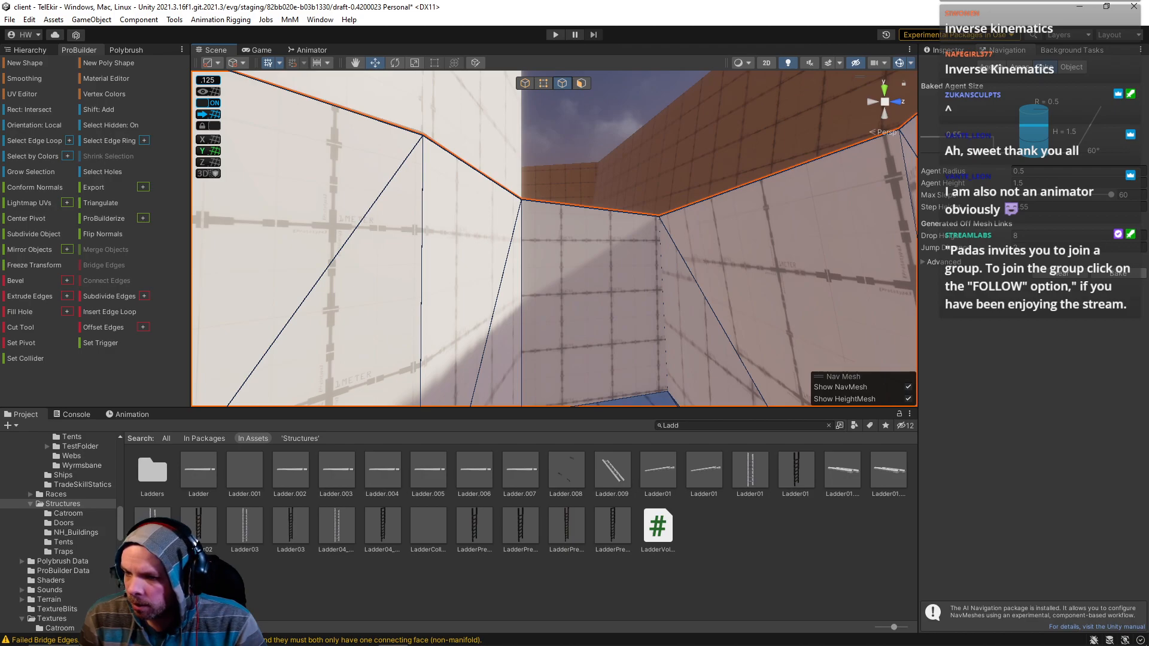
Step: Raise the top edge of the ledge's end wall
right_click_drag(712, 263, 693, 299)
left_click(586, 86)
right_click_drag(629, 230, 632, 233)
left_click(563, 84)
left_click(543, 211)
left_click_drag(622, 186, 617, 133)
right_click_drag(618, 129, 590, 137)
Step: Delete the uneven side wall face at the ledge's end and bridge the gap's top and bottom edges with a new wall
left_click(581, 83)
left_click(605, 199)
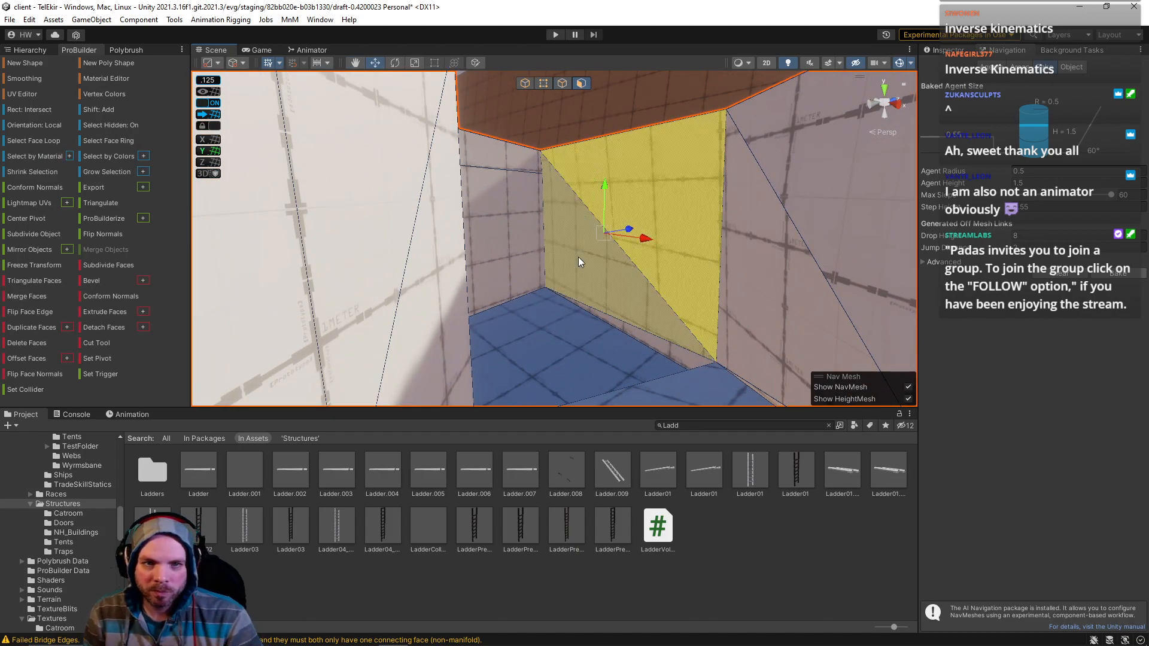
key("Delete")
left_click(562, 83)
left_click(540, 164)
left_click(583, 142)
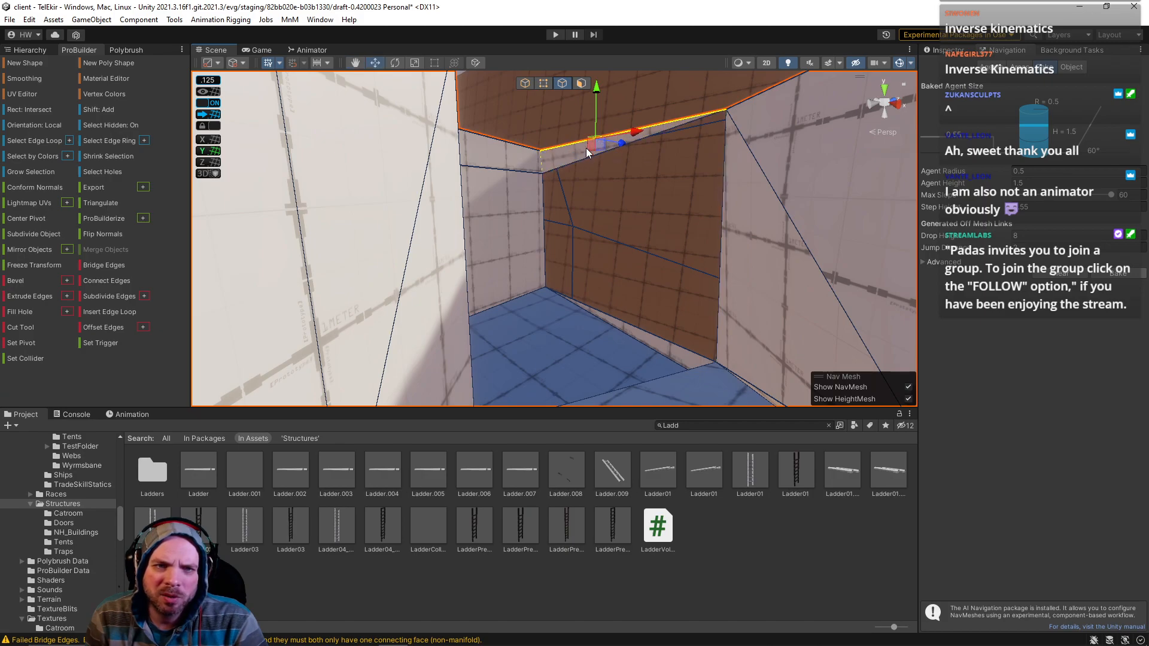
left_click(632, 327, "shift")
key("alt+b")
Step: Delete the triangulated wall face on the opposite side, directly beside the ledge's end wall
right_click_drag(634, 331, 585, 223)
right_click_drag(615, 184, 599, 232)
left_click(596, 233)
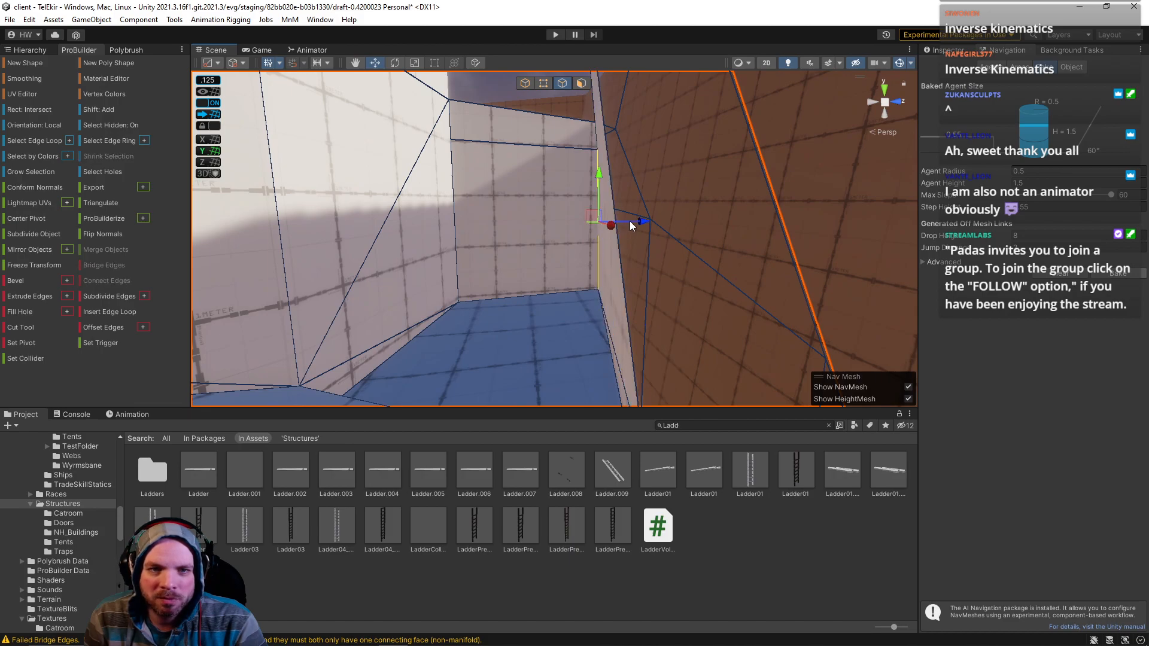
right_click_drag(616, 232, 507, 261)
left_click(584, 84)
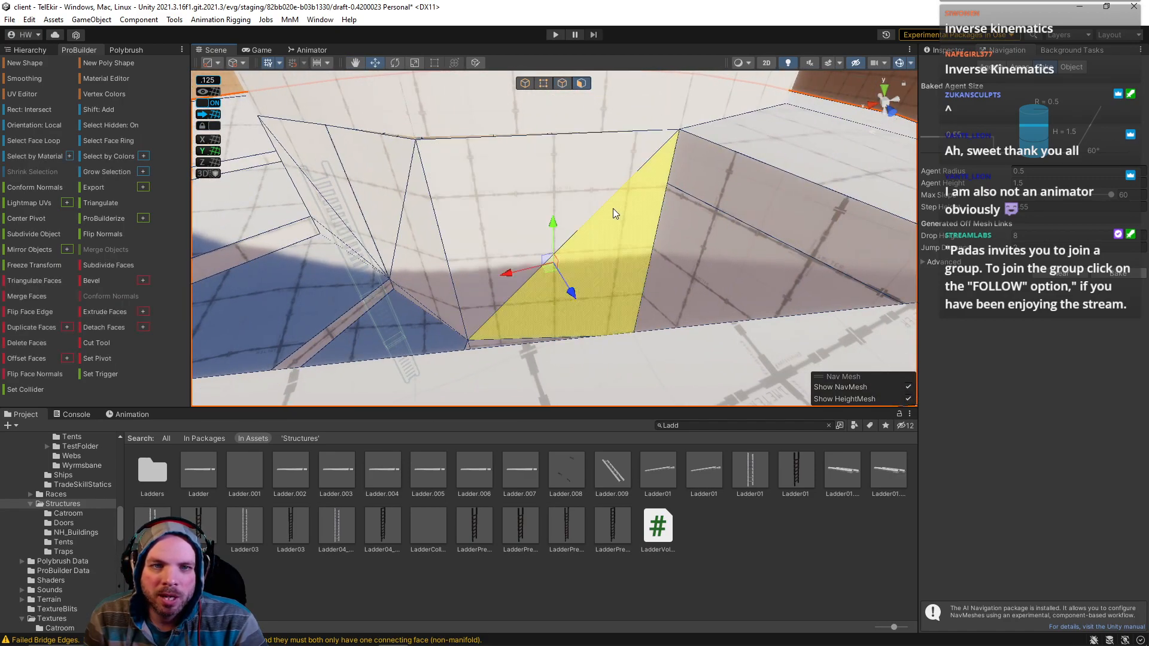
left_click(618, 208)
key("Delete")
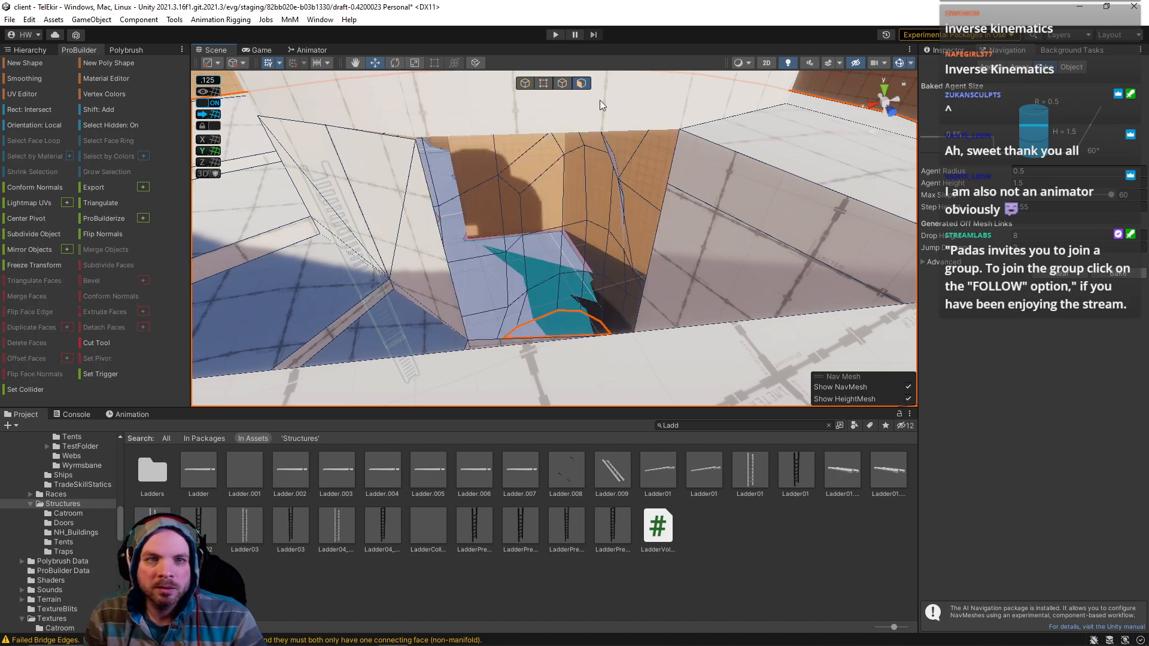
Step: Bridge the two vertical edges of the gap beside the end wall to rebuild that wall
left_click(565, 84)
left_click(441, 245)
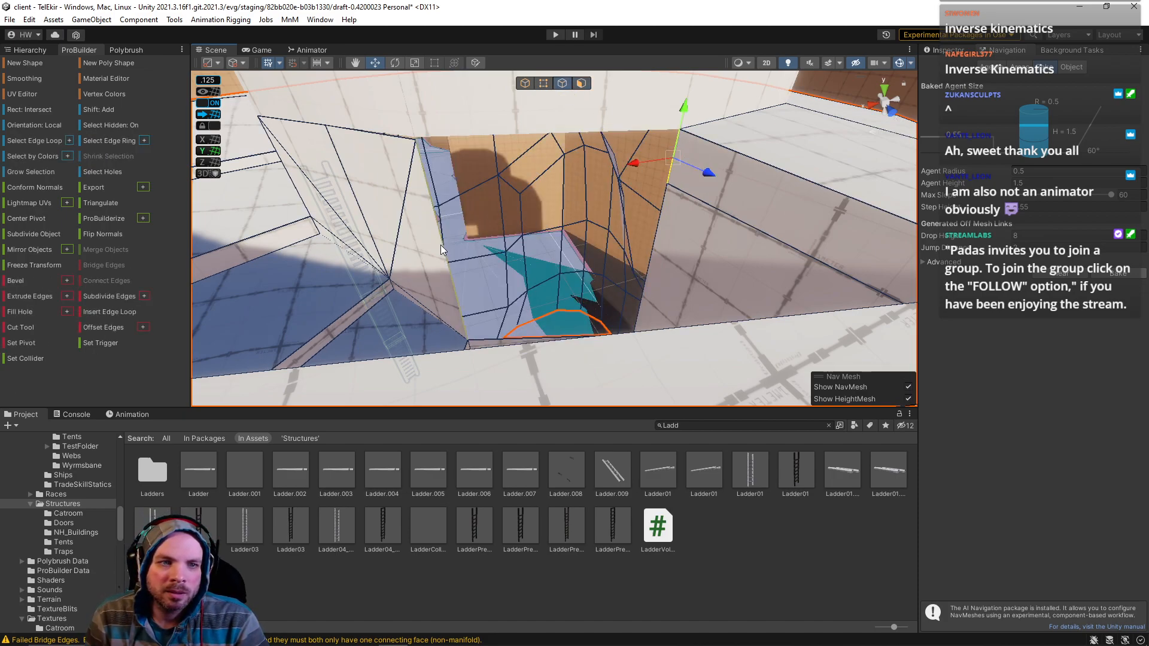
left_click_drag(449, 260, 607, 317, "alt")
left_click(603, 307)
left_click(601, 253, "shift")
left_click_drag(618, 257, 657, 163, "alt")
Step: Adjust the heights of the vertices at the end wall's upper corners
left_click(543, 83)
left_click(559, 145)
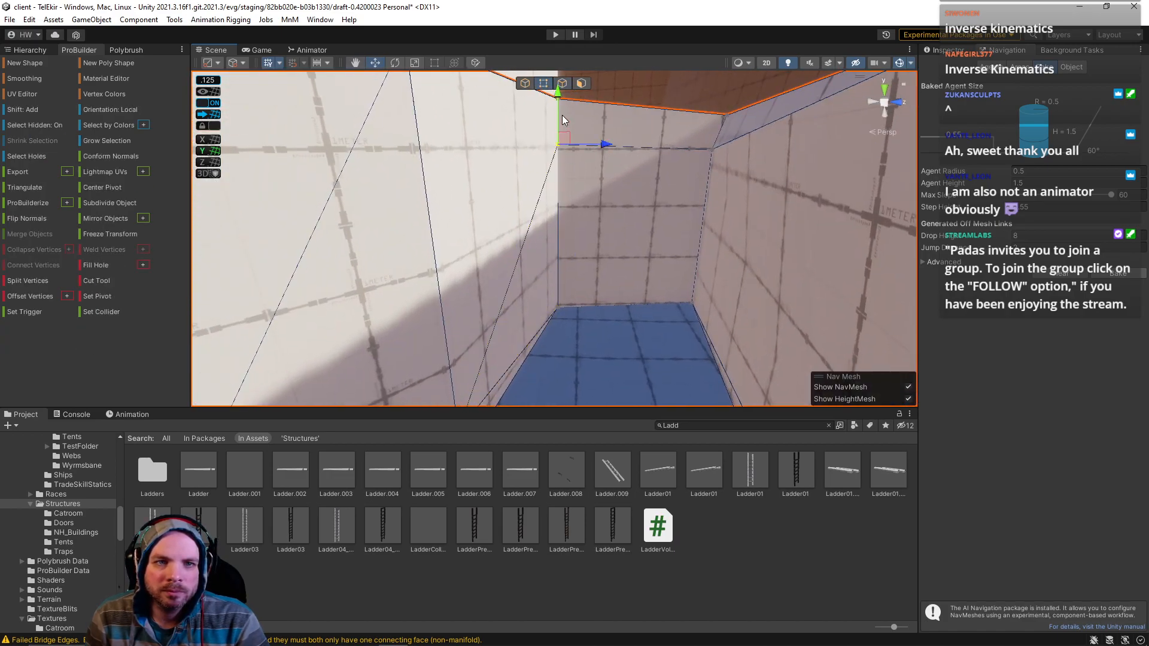
left_click_drag(718, 104, 718, 102)
left_click(569, 147)
left_click_drag(557, 97, 556, 102)
Step: Nudge the end wall's upper and lower corner vertices sideways to straighten the corner where it meets the side wall
right_click_drag(647, 134, 644, 224)
left_click(606, 217)
left_click_drag(645, 216, 643, 217)
right_click_drag(555, 232, 563, 135)
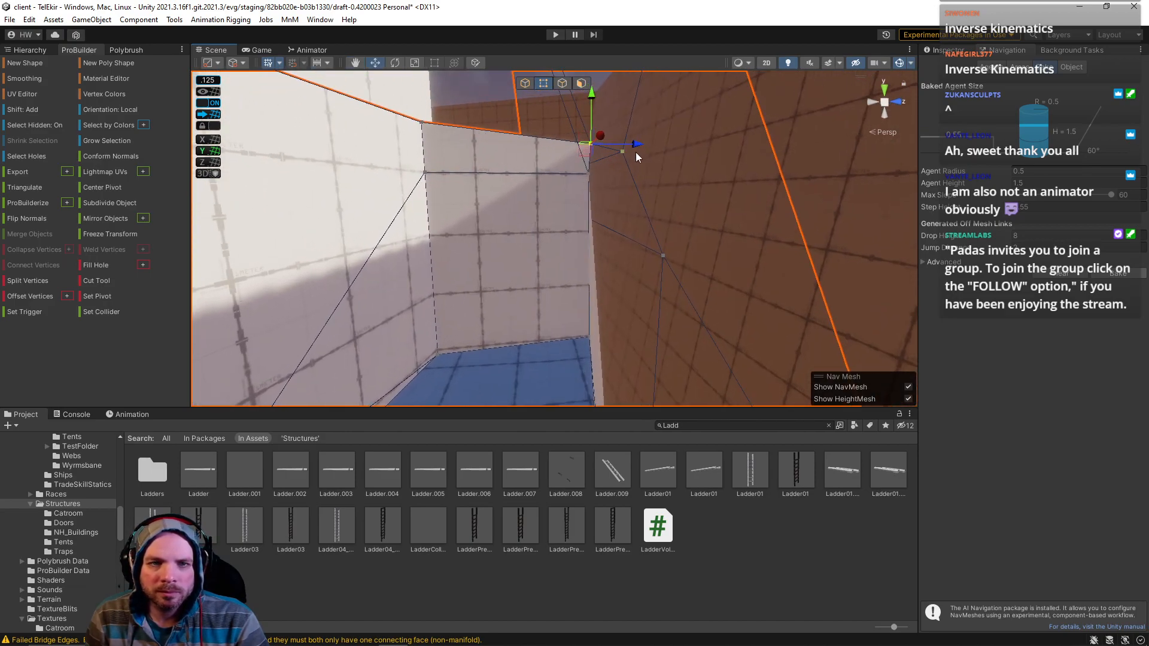
right_click_drag(590, 177, 589, 228)
left_click_drag(628, 317, 633, 317)
right_click_drag(582, 224, 568, 208)
left_click(591, 171)
left_click_drag(640, 174, 645, 255)
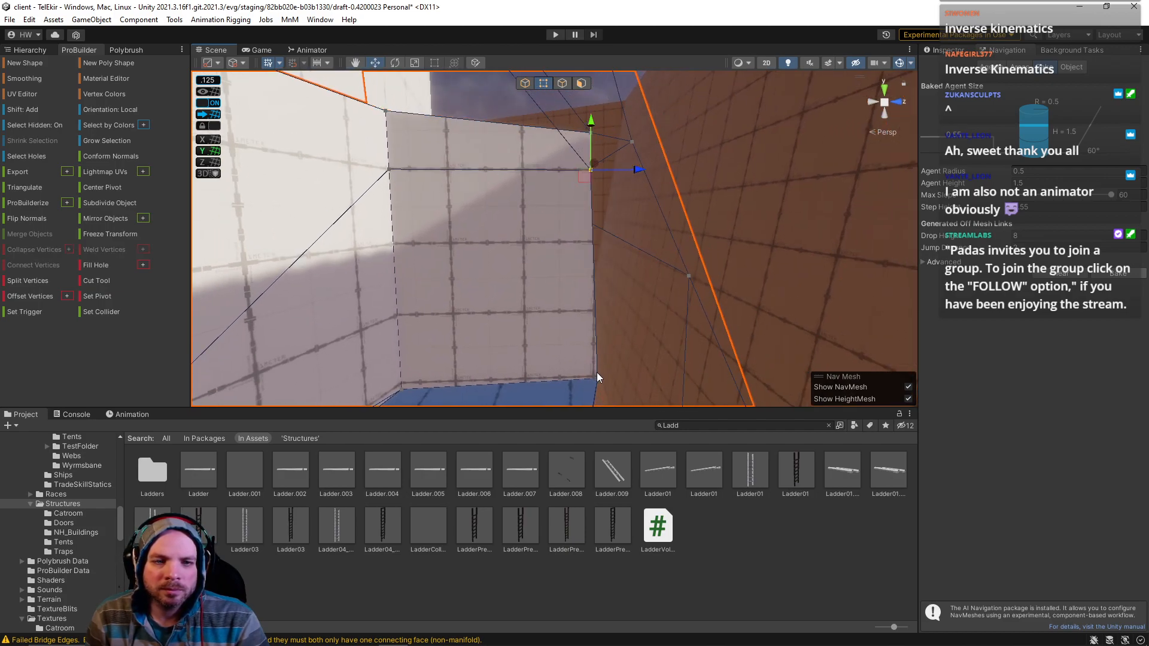
left_click_drag(639, 385, 631, 385)
right_click_drag(605, 356, 623, 390)
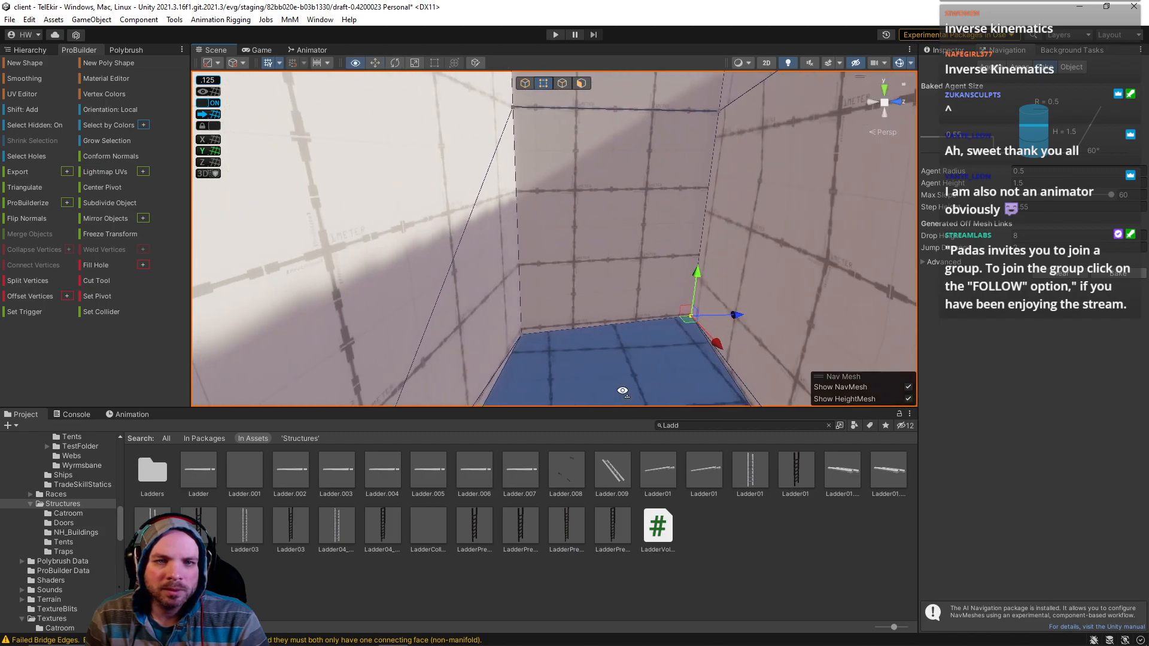
right_click_drag(691, 232, 93, 273)
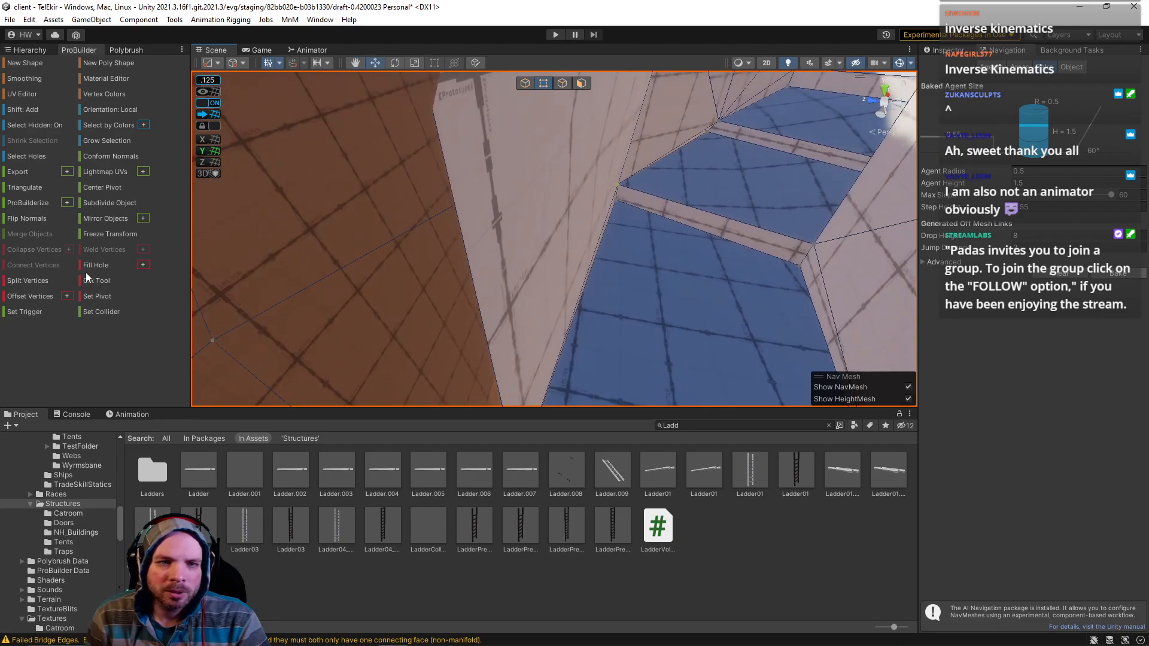
Step: Shift the corner vertices of the stepped treads sideways toward the adjoining side wall
left_click(615, 182)
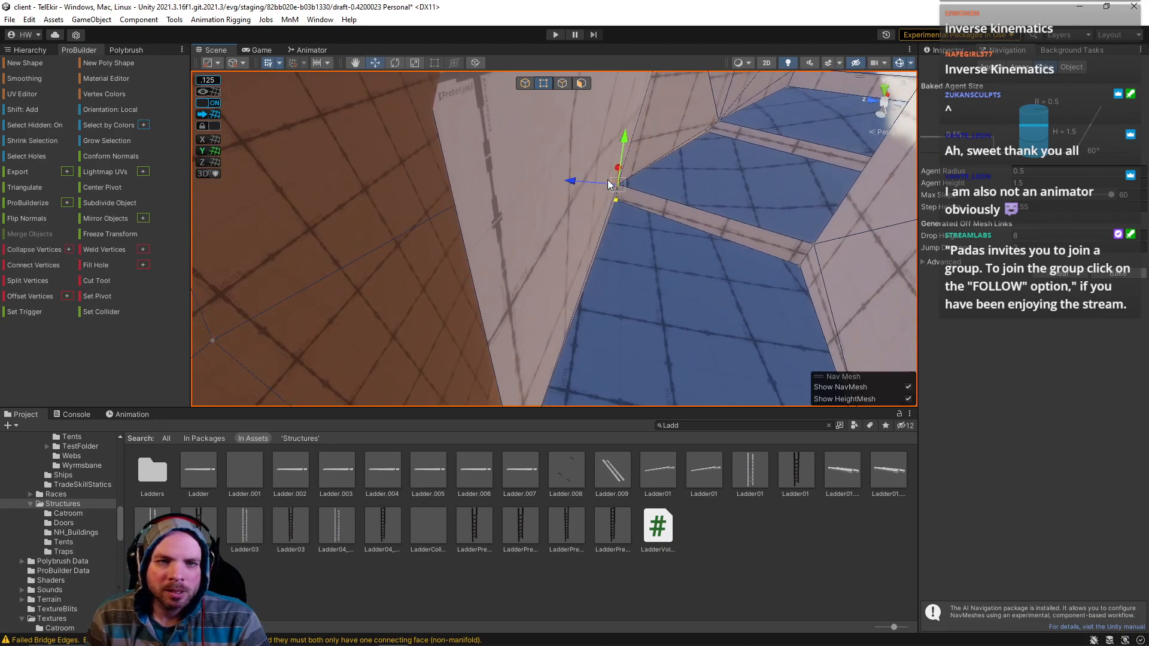
right_click_drag(602, 240, 603, 104)
left_click(641, 157)
left_click_drag(609, 158, 597, 164)
left_click(672, 116)
right_click_drag(672, 116, 254, 326)
left_click(456, 287)
right_click_drag(456, 287, 616, 251)
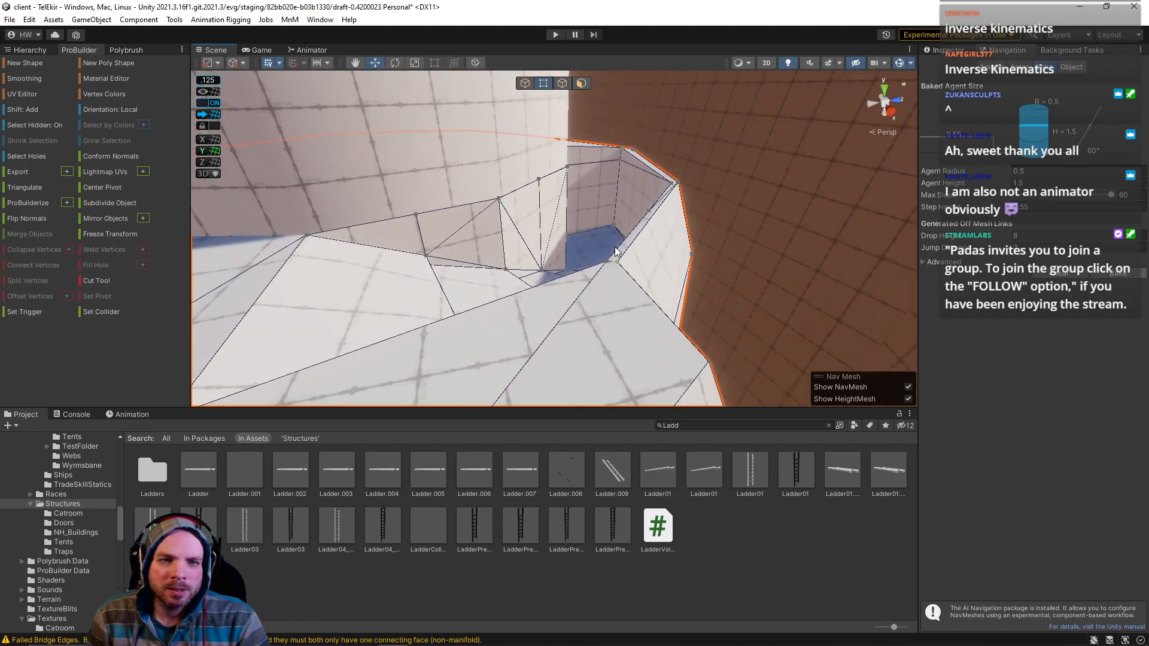
Step: Adjust the top edges of the rim around the ledge's end
left_click(567, 84)
left_click(655, 161)
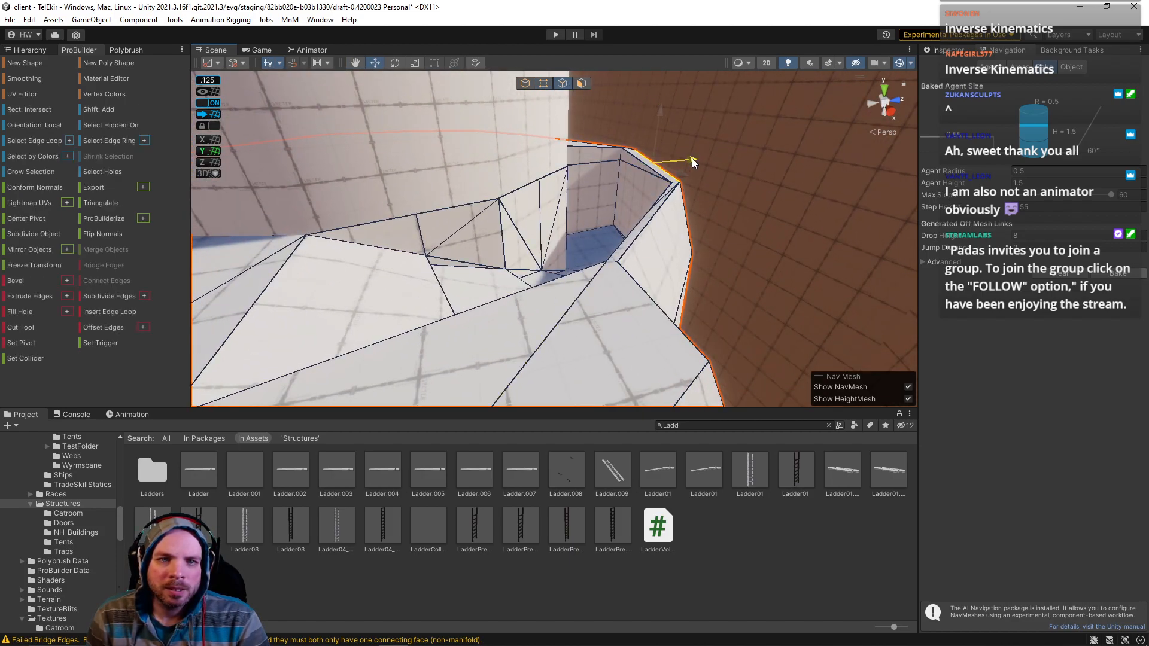
left_click(644, 236)
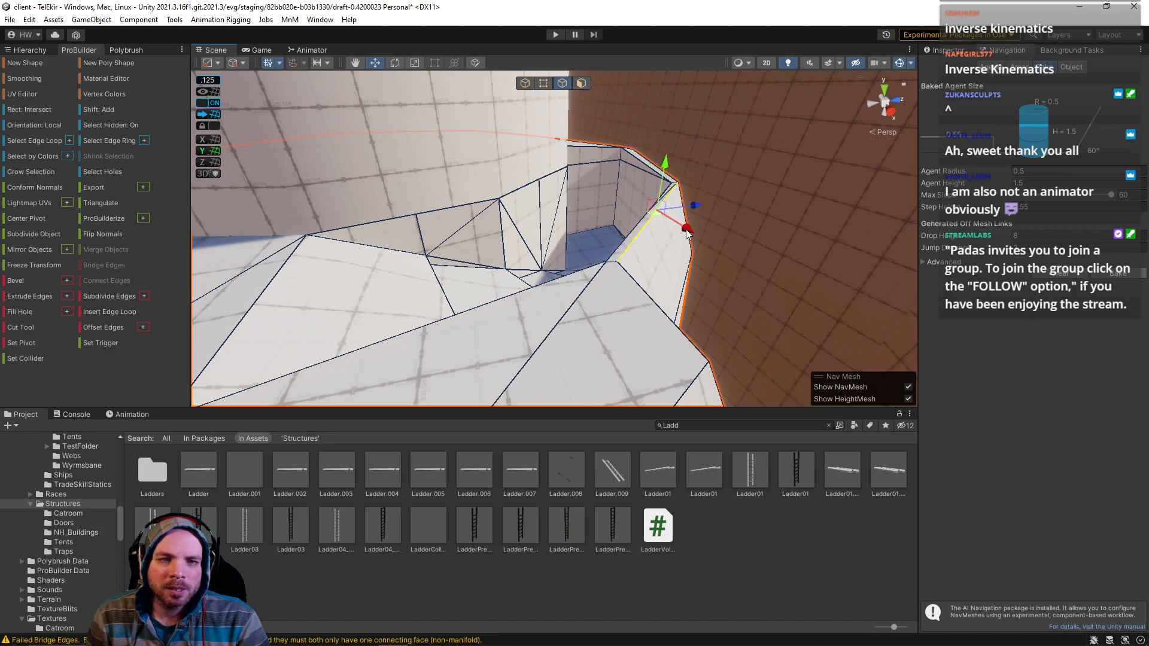
left_click(669, 179)
mouse_move(666, 175)
right_mouse_down()
mouse_move(623, 167)
mouse_move(679, 170)
right_mouse_up()
right_click_drag(595, 257, 616, 203)
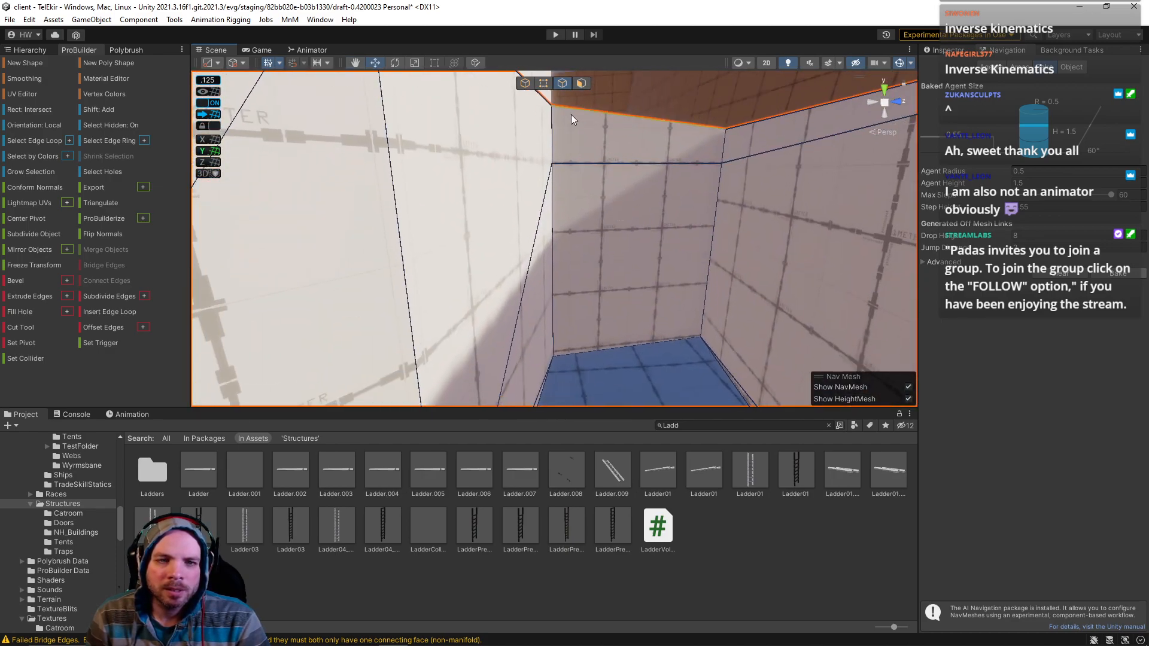
Step: Lower the floor face at the end of the ledge
left_click(582, 85)
left_click(619, 262)
right_click_drag(638, 348, 675, 340)
left_click(670, 338)
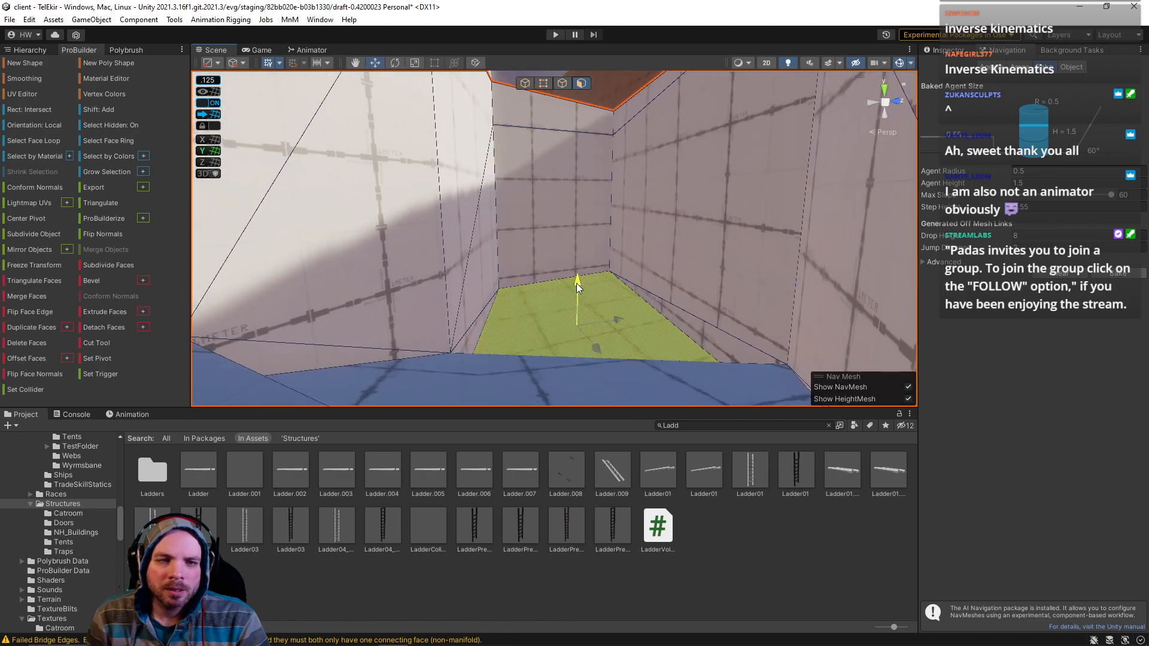
left_click_drag(578, 315, 577, 301)
Step: Extrude the end wall face away from the ledge and lower it to form a descending section
left_click(551, 228)
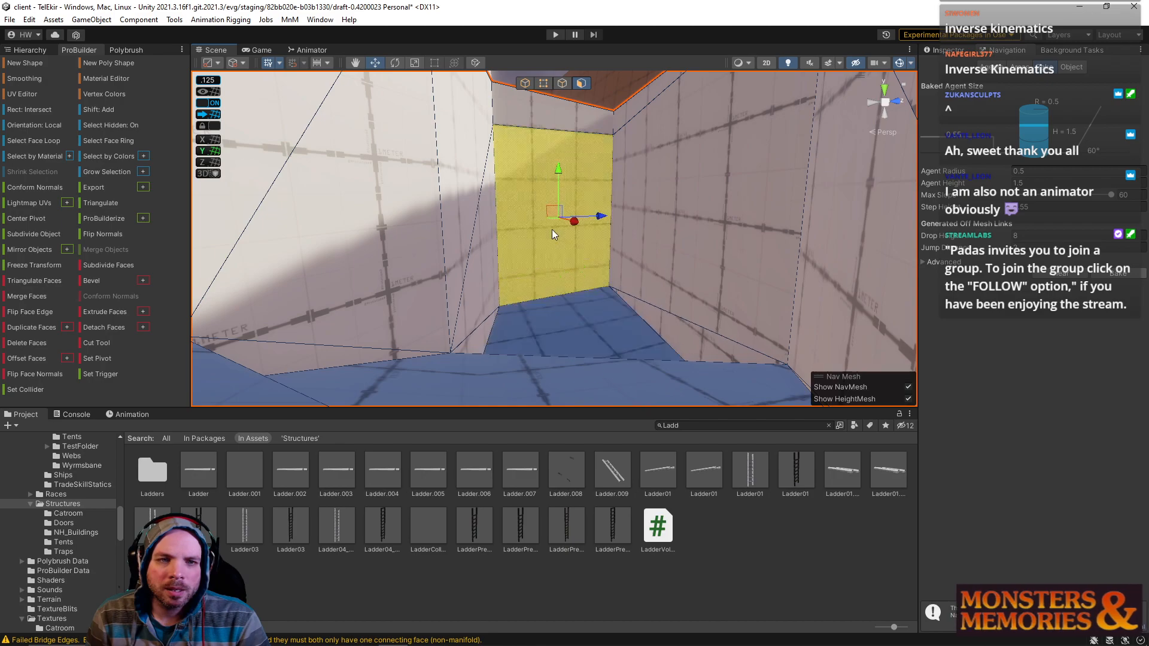
right_click_drag(552, 228, 520, 217)
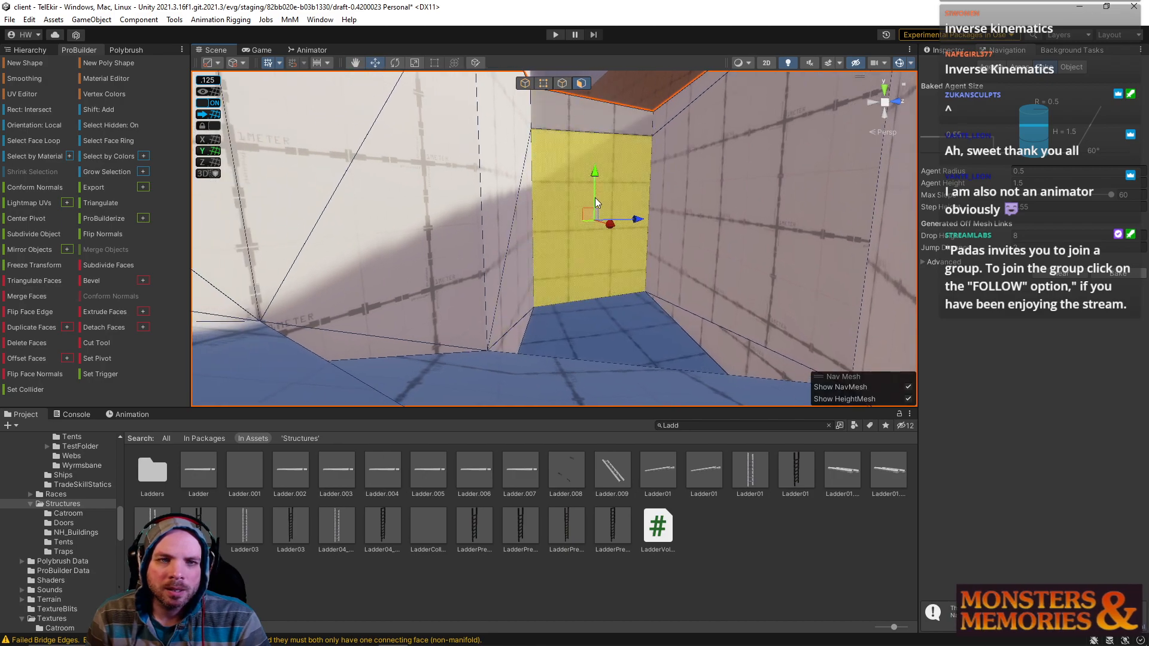
mouse_move(582, 213)
left_mouse_down()
mouse_move(601, 222)
mouse_move(577, 214)
left_mouse_up()
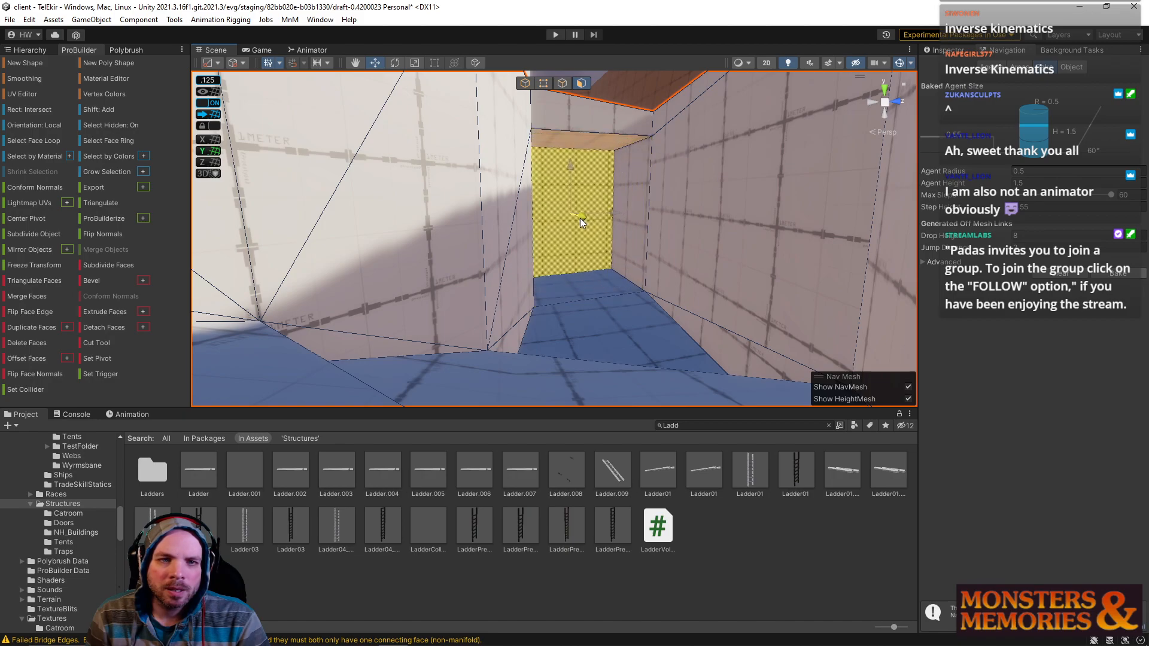
right_click_drag(580, 217, 650, 188)
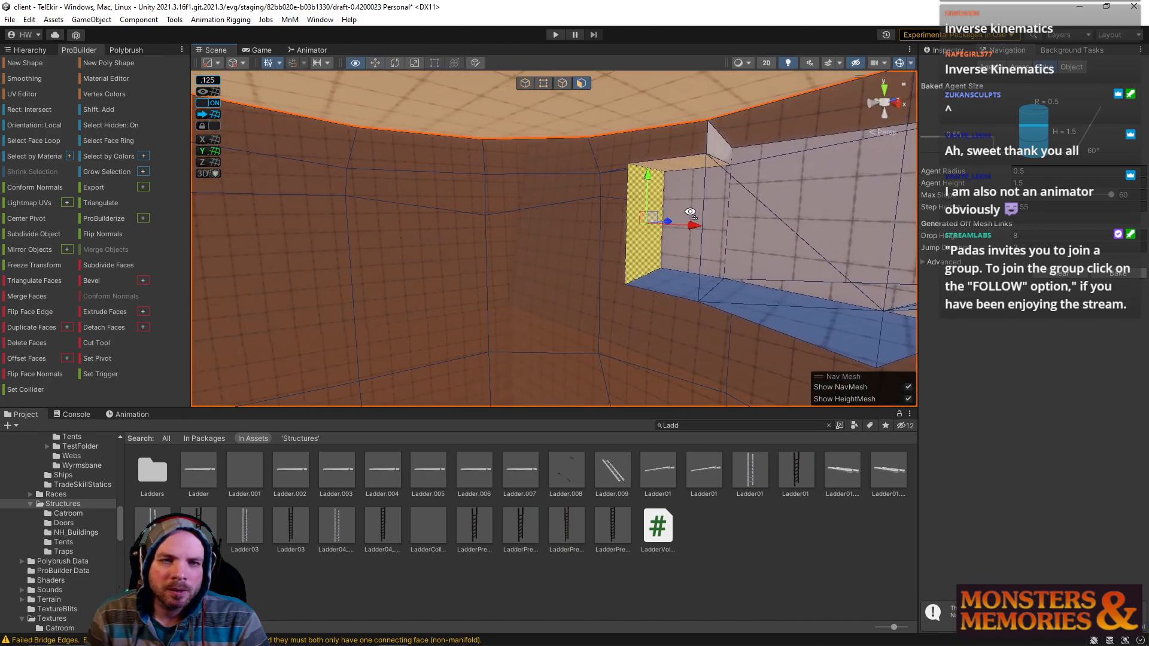
mouse_move(639, 192)
left_mouse_down()
mouse_move(634, 210)
mouse_move(642, 202)
left_mouse_up()
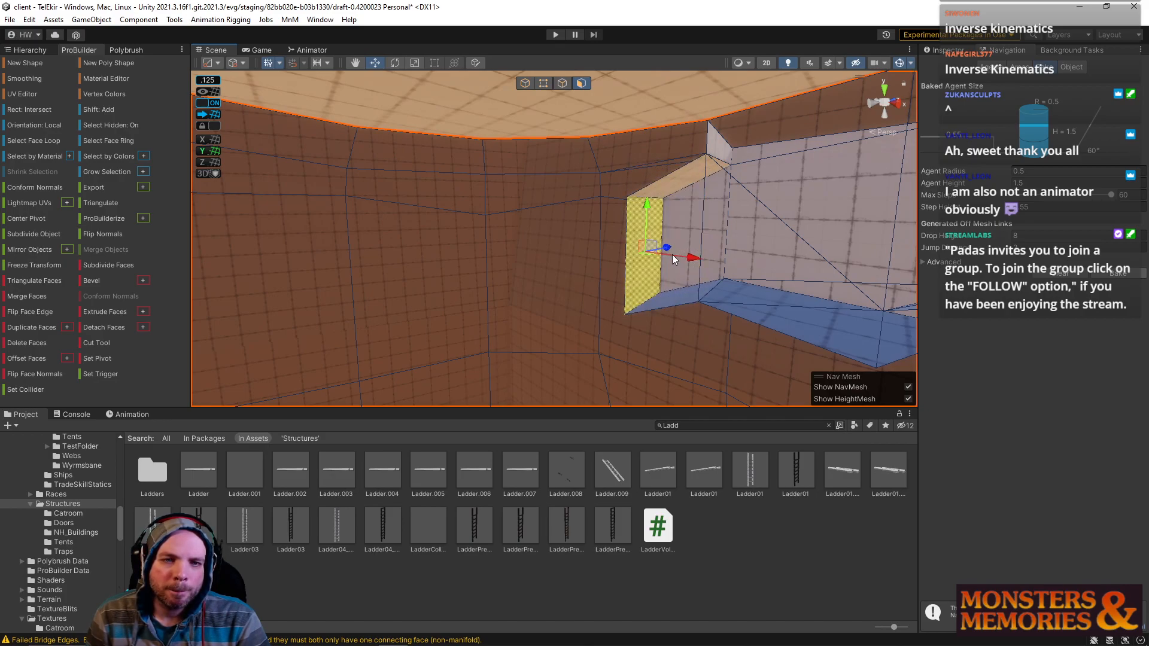
Step: Extrude the passage's end face two more sections along the rock, lowering it between the extrusions
left_click_drag(687, 259, 580, 249)
left_click_drag(547, 195, 548, 226)
right_click_drag(576, 224, 605, 265)
left_click_drag(605, 265, 501, 267)
right_click_drag(551, 280, 544, 239)
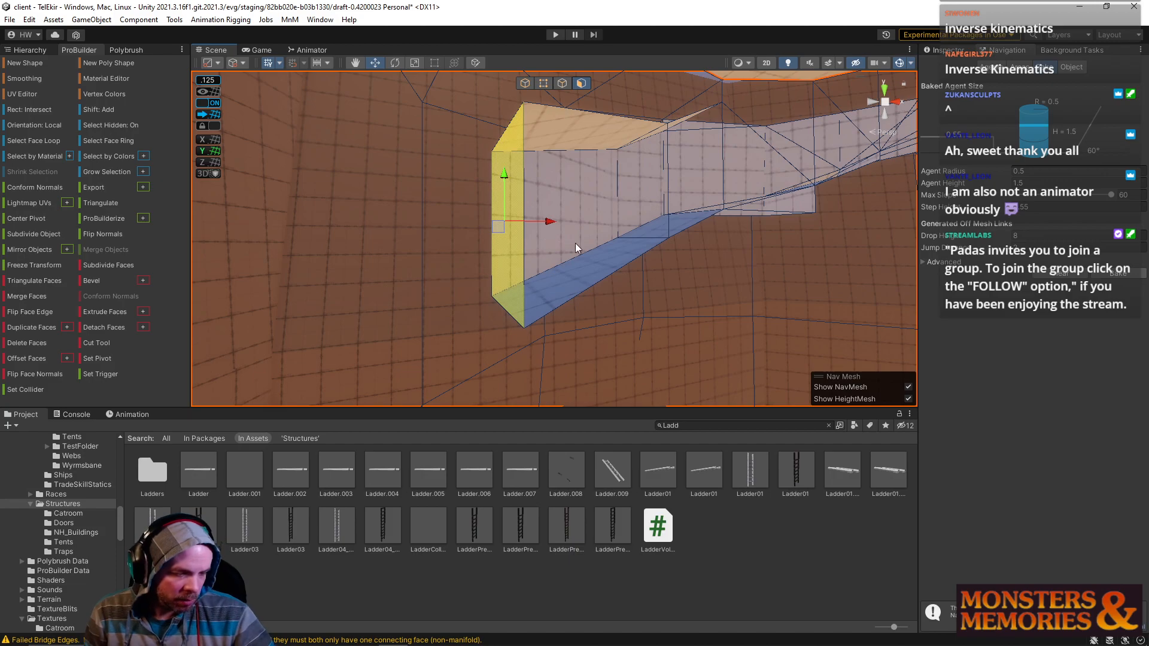
Step: Rotate the passage's end face about the vertical axis to turn it along the curve and move it farther out
right_click_drag(796, 377, 699, 279)
key("e")
left_click_drag(553, 250, 603, 253)
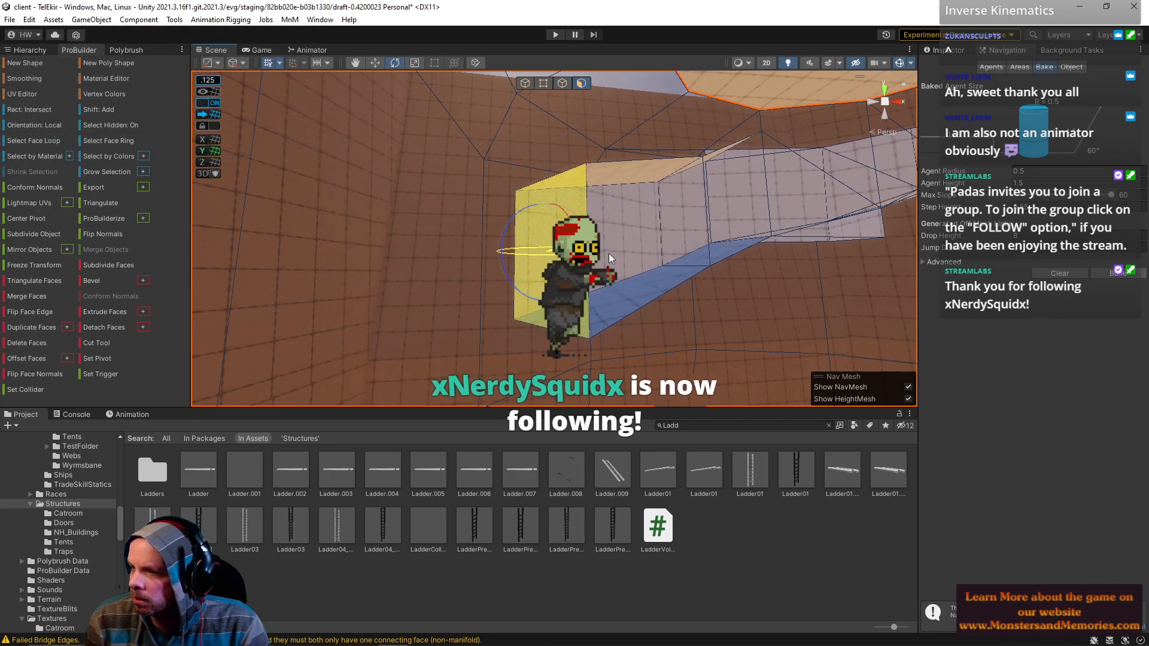
left_click_drag(623, 255, 633, 253)
right_click_drag(687, 315, 642, 282)
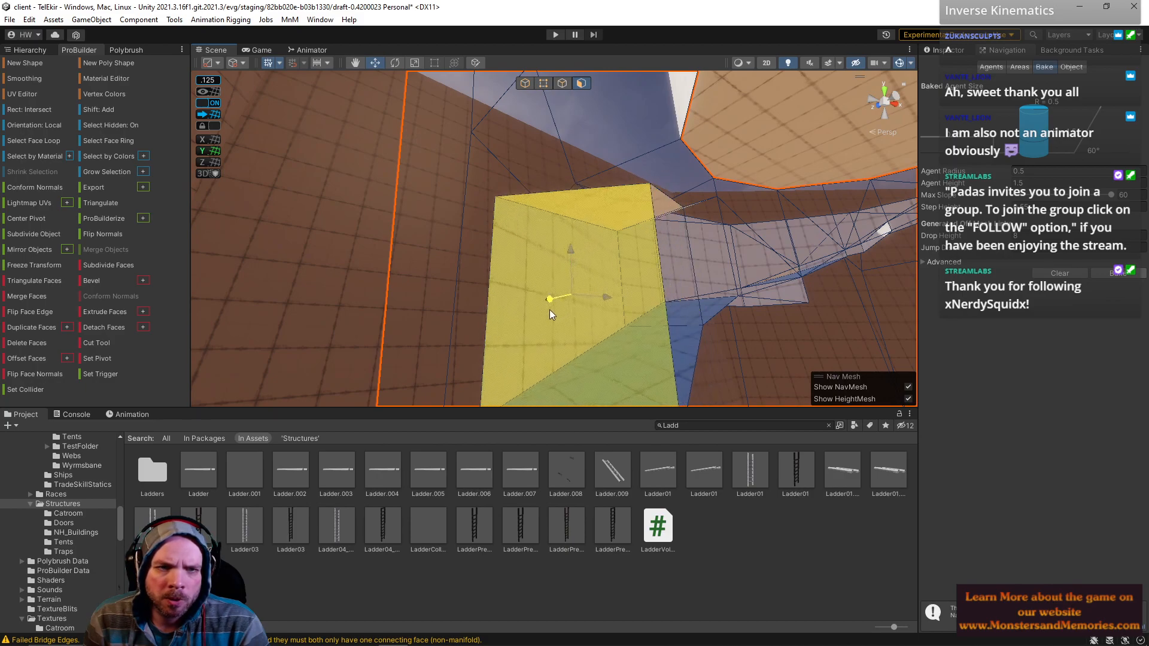
right_click_drag(605, 146, 446, 273)
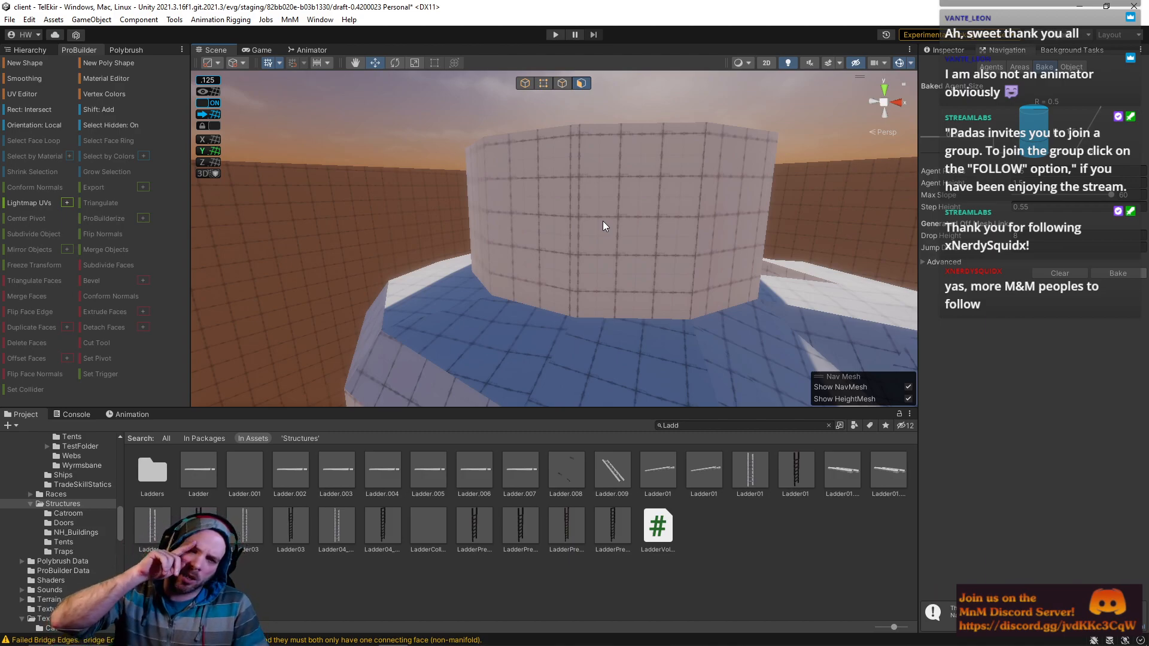
Step: Insert a horizontal edge loop around the cylinder on top of the rock and raise it slightly
left_click(622, 165)
left_click_drag(579, 310, 486, 295, "alt")
right_click_drag(486, 295, 486, 290)
key("s")
right_click_drag(527, 221, 526, 197)
key("w")
left_click(559, 78)
left_click(581, 114)
left_click(562, 81)
left_click(596, 138)
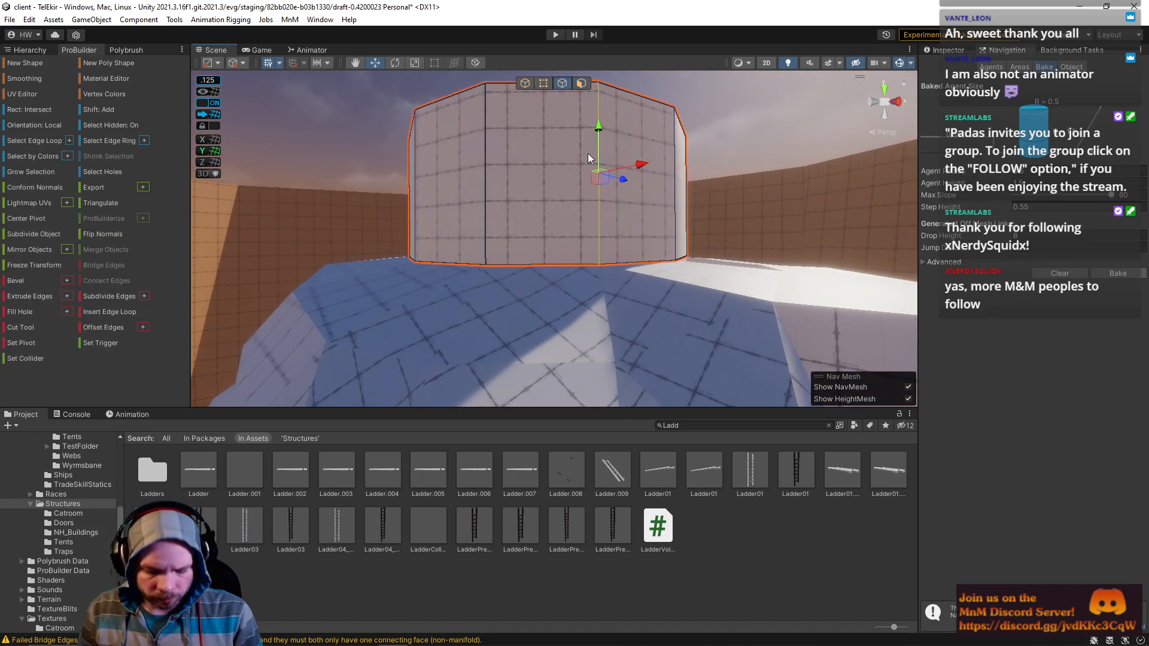
key("alt+u")
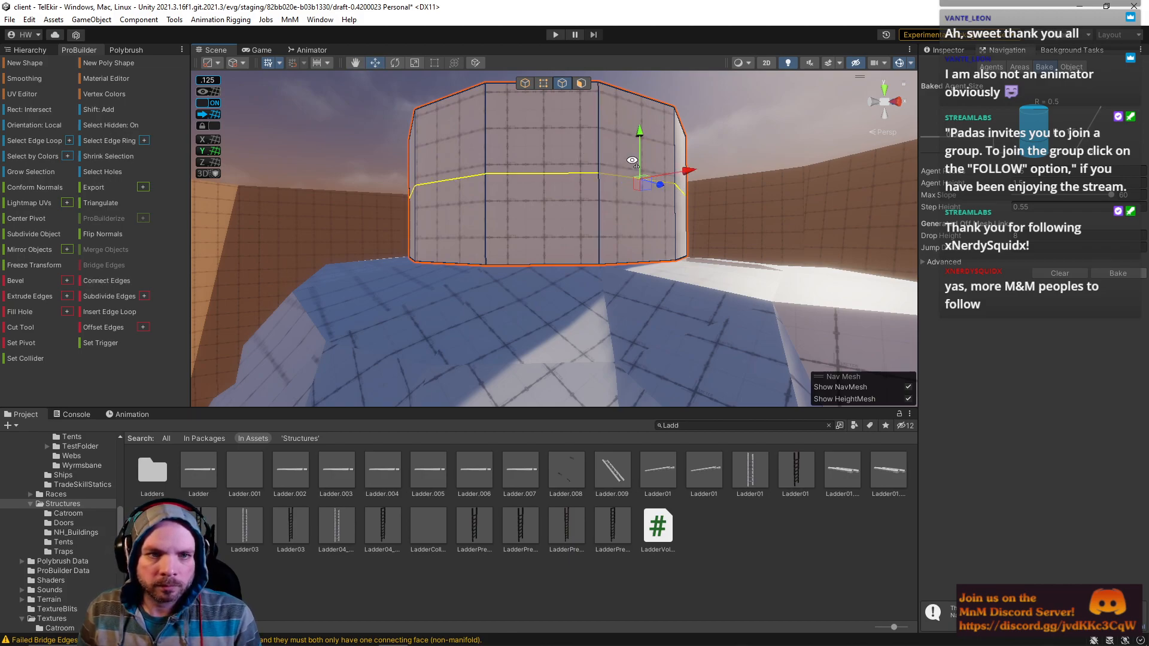
key("f")
left_click_drag(692, 206, 690, 193)
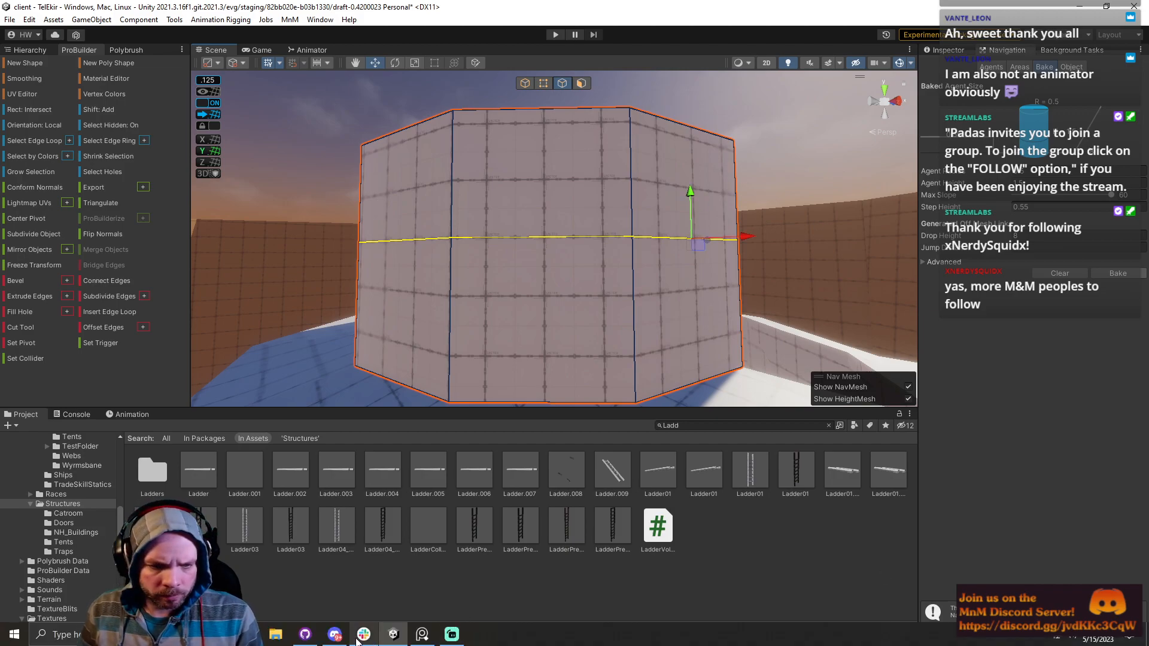
Step: Check the hut concept art and insert two vertical edge loops on the front of the cylinder
left_click(423, 635)
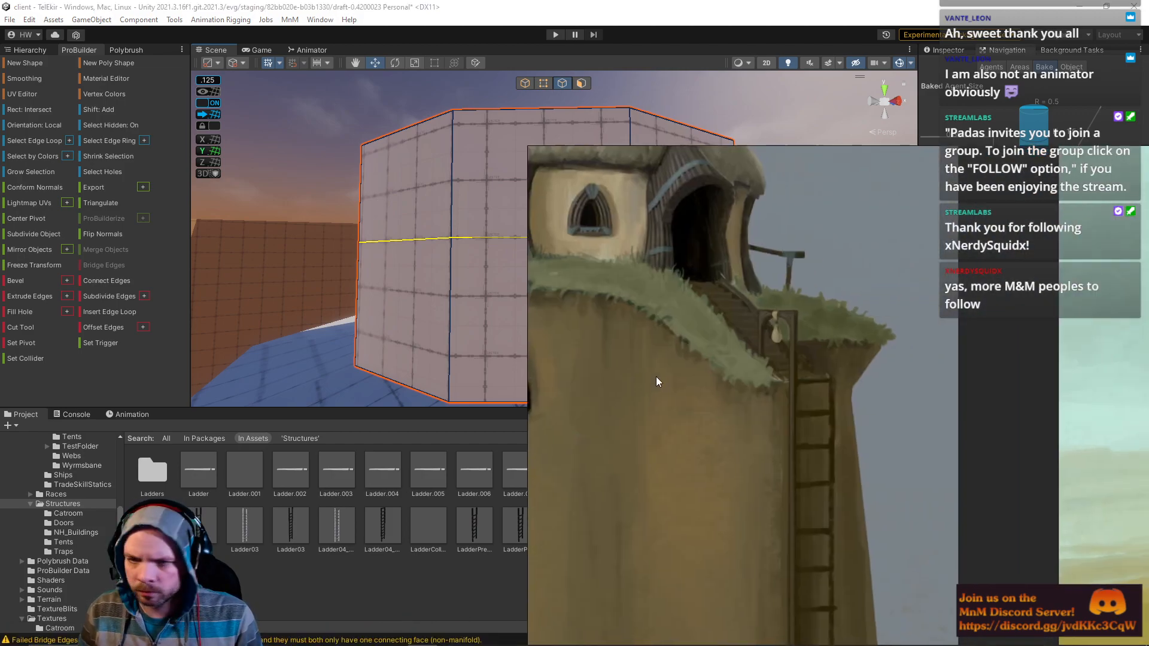
right_click_drag(658, 382, 1148, 381)
right_click_drag(604, 294, 599, 303)
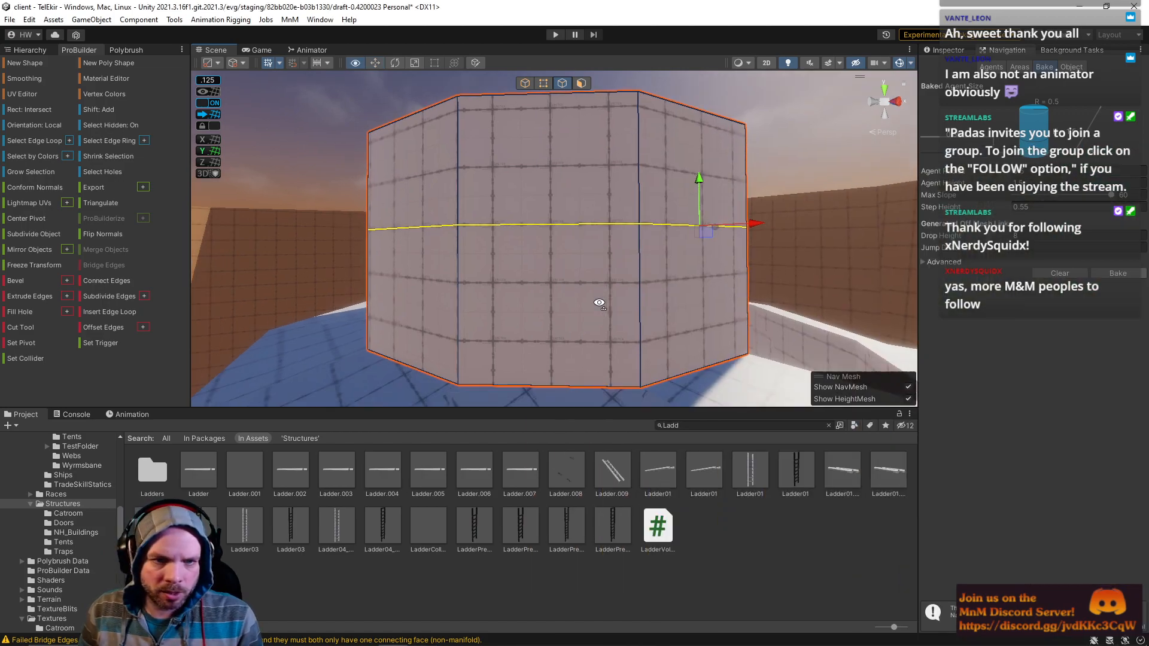
left_click(505, 229)
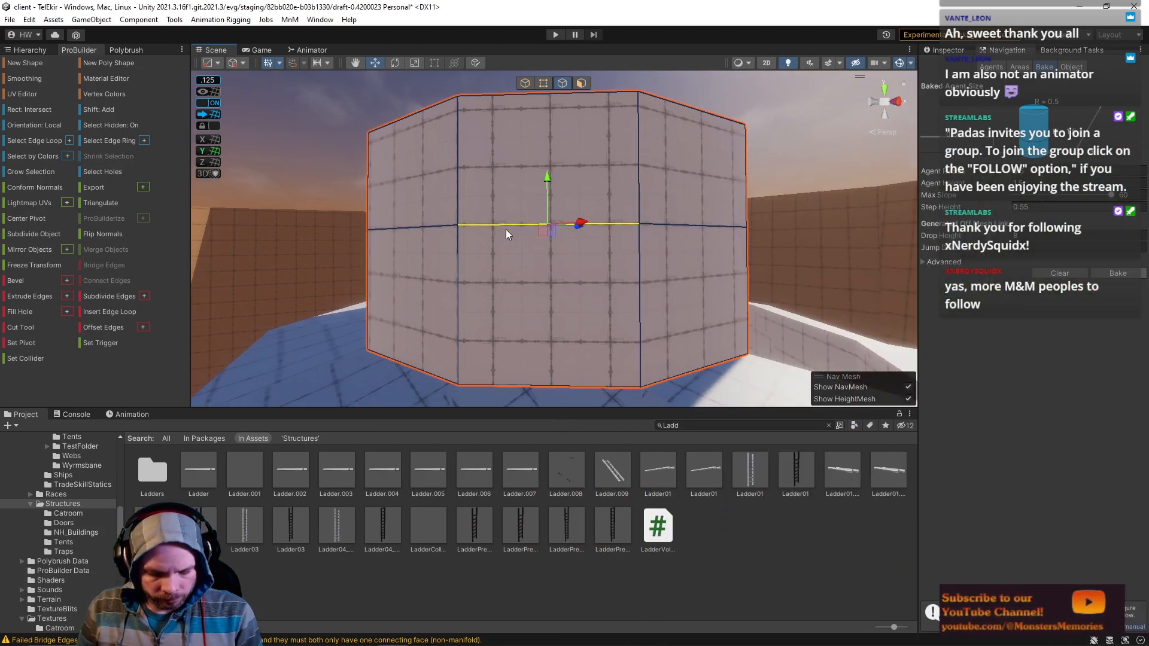
key("alt+u")
right_click_drag(590, 234, 612, 234)
left_click(612, 234)
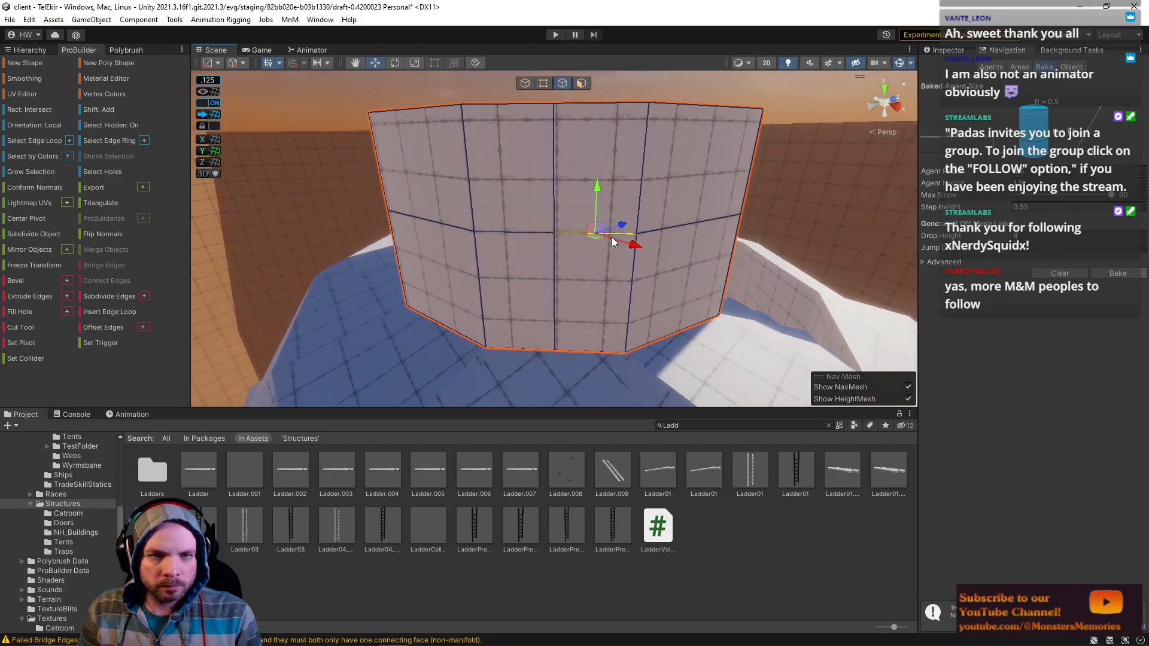
key("alt+u")
Step: Switch the handle orientation to Normal and move the left inserted vertical edge outward along the cylinder's front panel
left_click(556, 257)
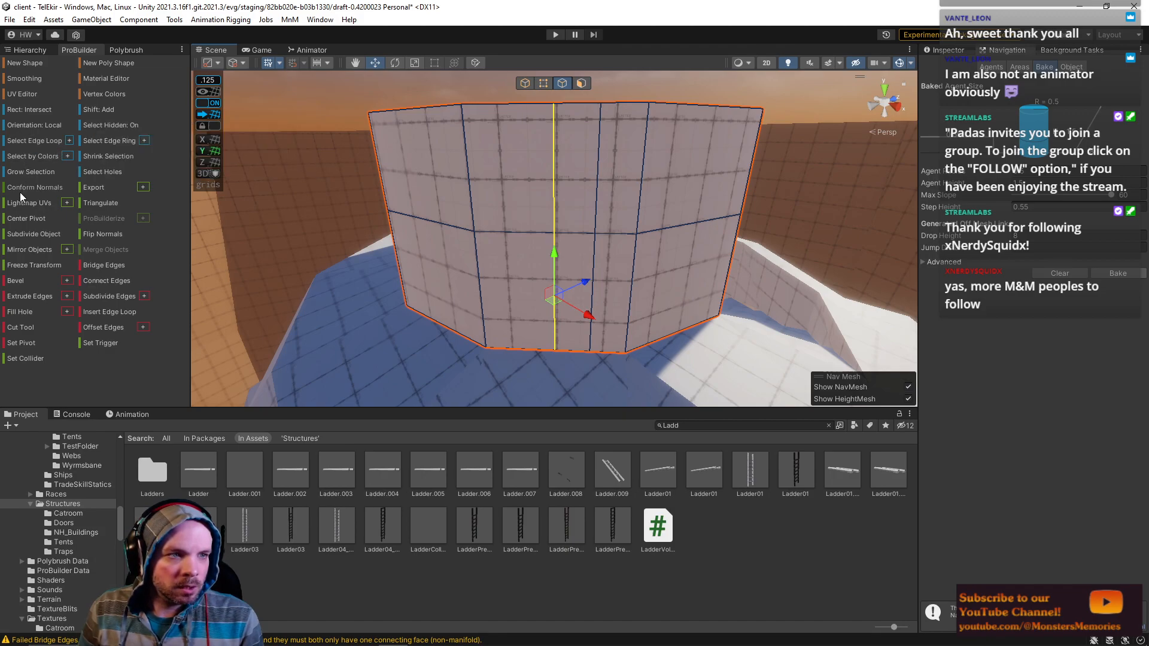
left_click(30, 125)
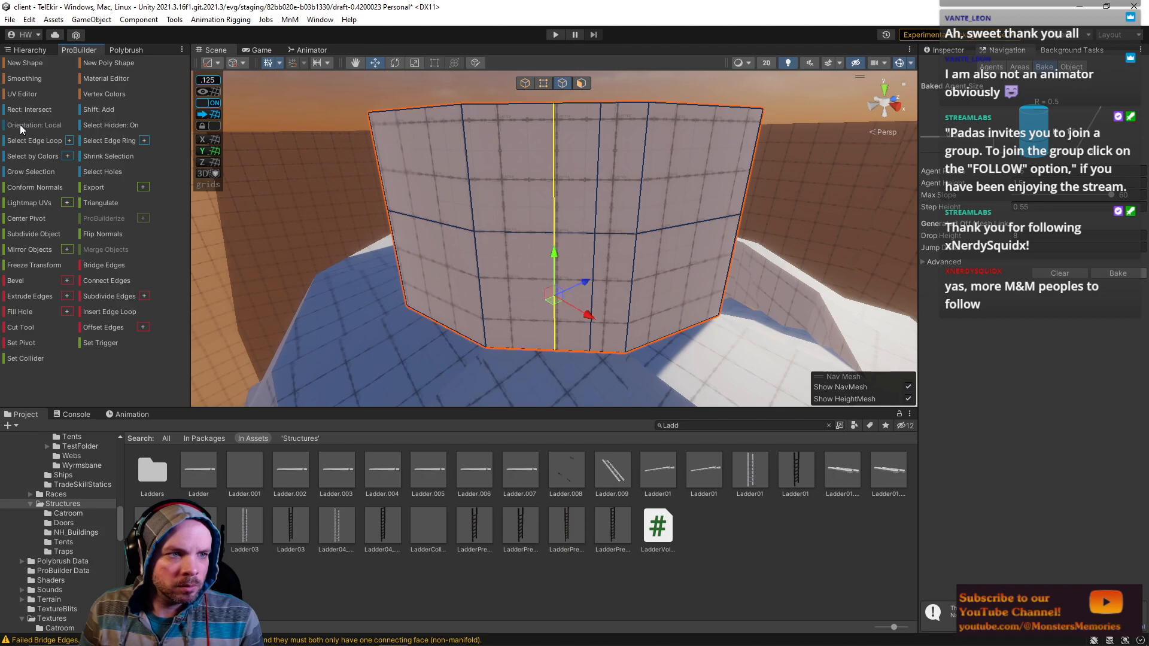
left_click_drag(516, 293, 475, 290)
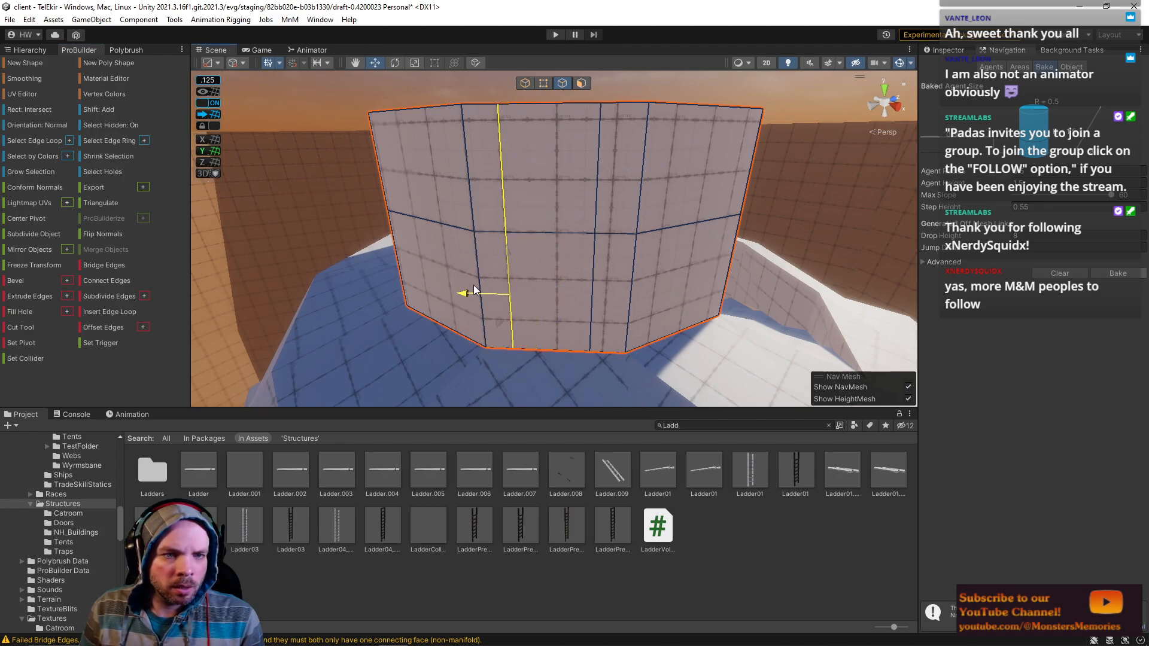
Step: Reposition the right inserted vertical edge on the cylinder's front panel, fine-tuning it with a snap increment of 0.0313
left_click(588, 288)
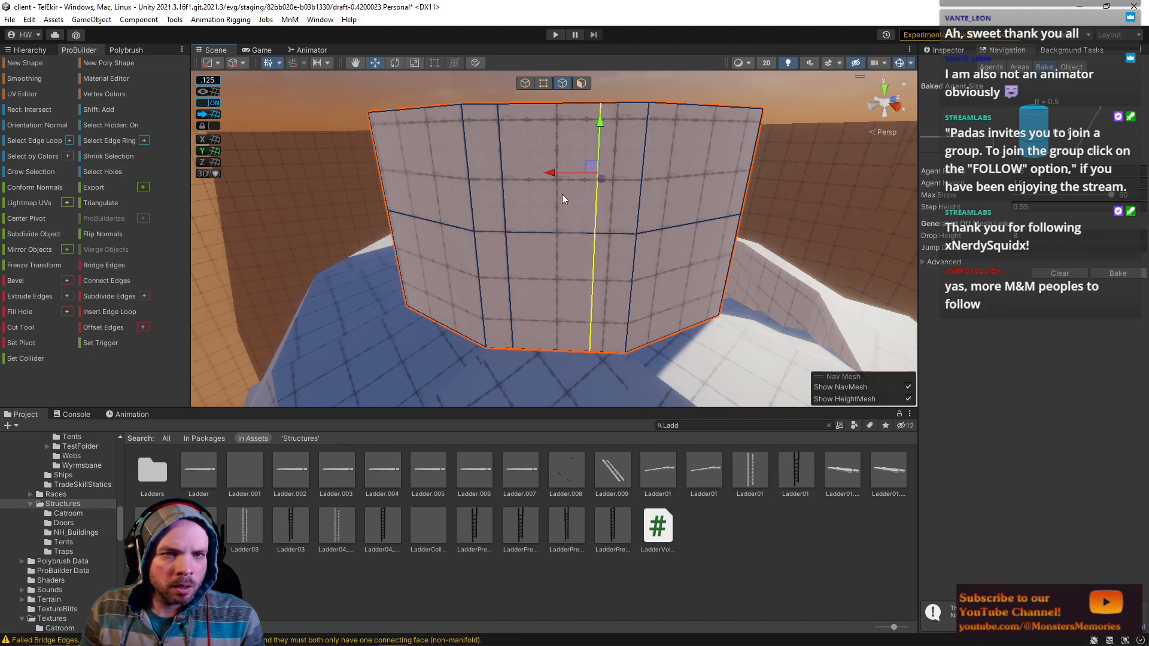
left_click_drag(552, 170, 566, 178)
key("w")
right_click_drag(566, 177, 575, 163)
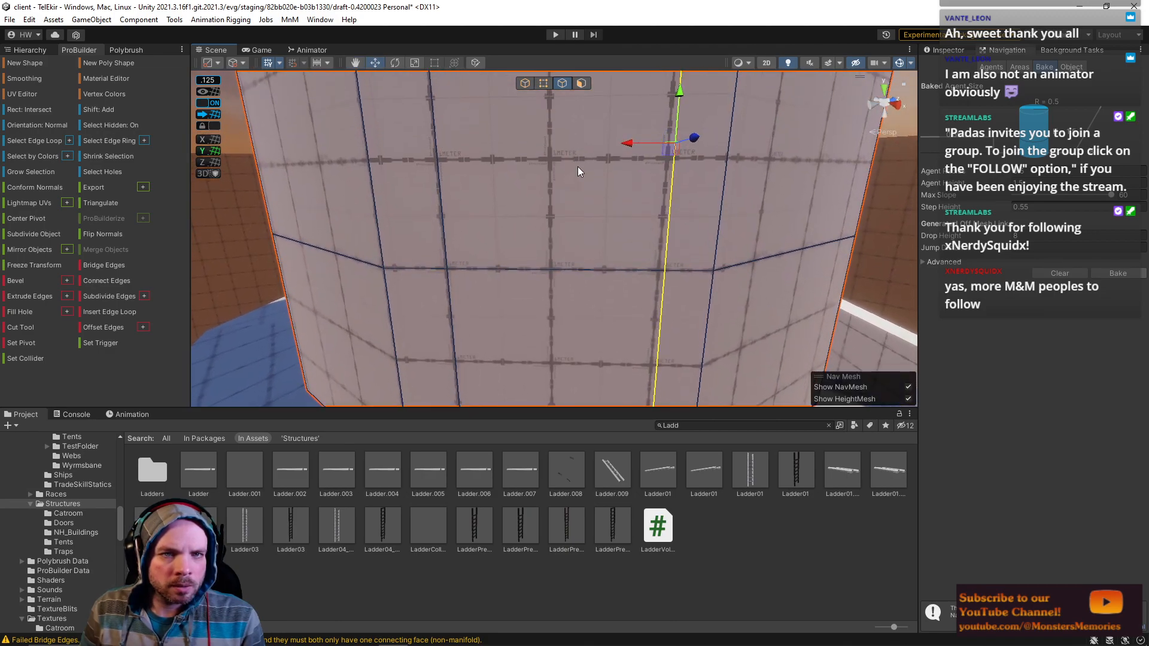
key("minus")
left_click_drag(633, 143, 623, 144)
Step: Select the triangular cap faces on the cylinder's underside by growing the selection and delete them
right_click_drag(579, 232, 572, 255)
left_click(581, 83)
left_click(564, 306)
mouse_move(565, 308)
right_mouse_down()
mouse_move(437, 370)
mouse_move(344, 372)
mouse_move(379, 179)
mouse_move(526, 333)
mouse_move(573, 299)
right_mouse_up()
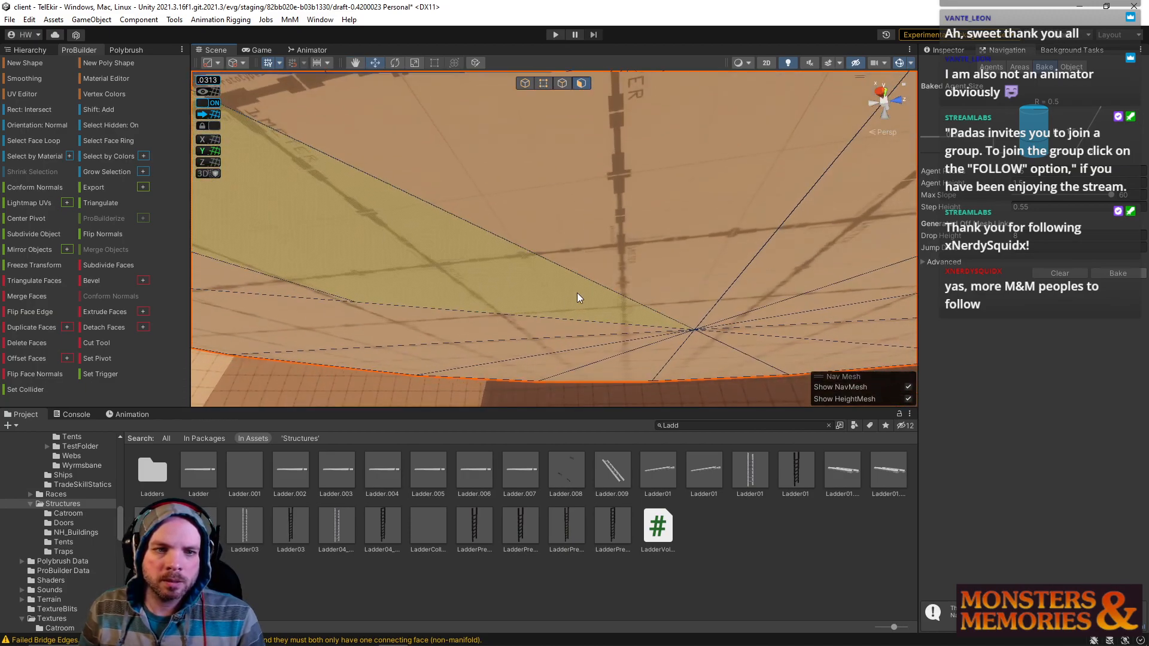
key("alt+g")
key("BackSpace")
Step: Extrude the lower doorway face between the two vertical edges inward to start hollowing out the cylinder
mouse_move(581, 343)
right_mouse_down()
mouse_move(447, 346)
mouse_move(415, 411)
mouse_move(515, 505)
mouse_move(595, 522)
mouse_move(586, 353)
right_mouse_up()
left_click(496, 273)
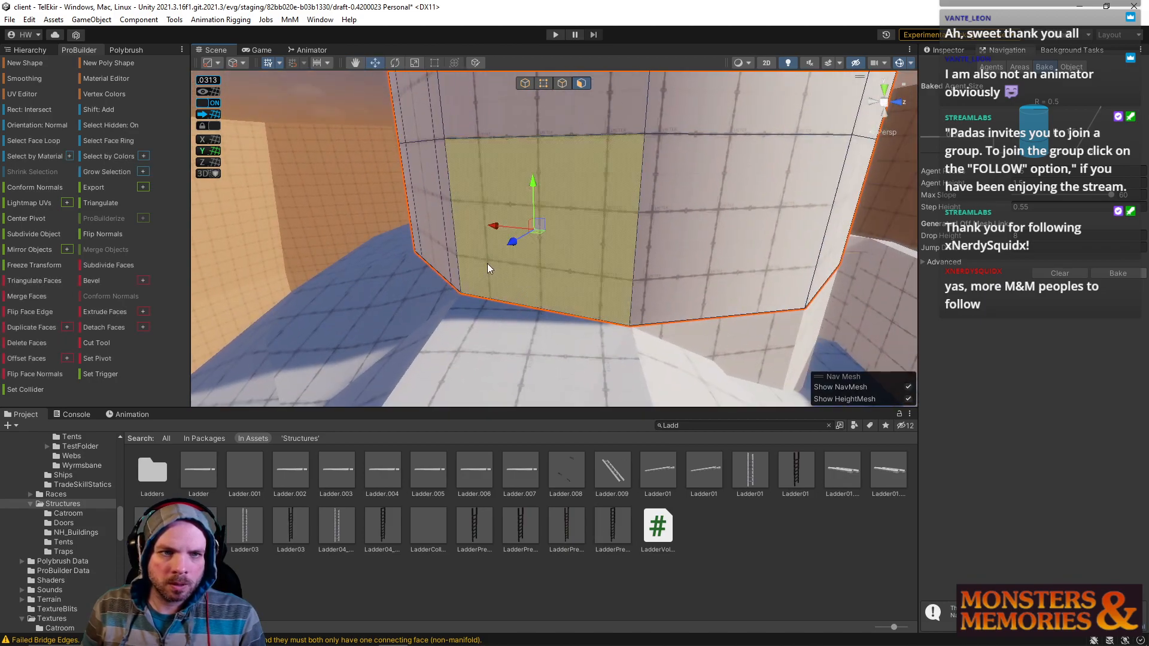
left_click(436, 220)
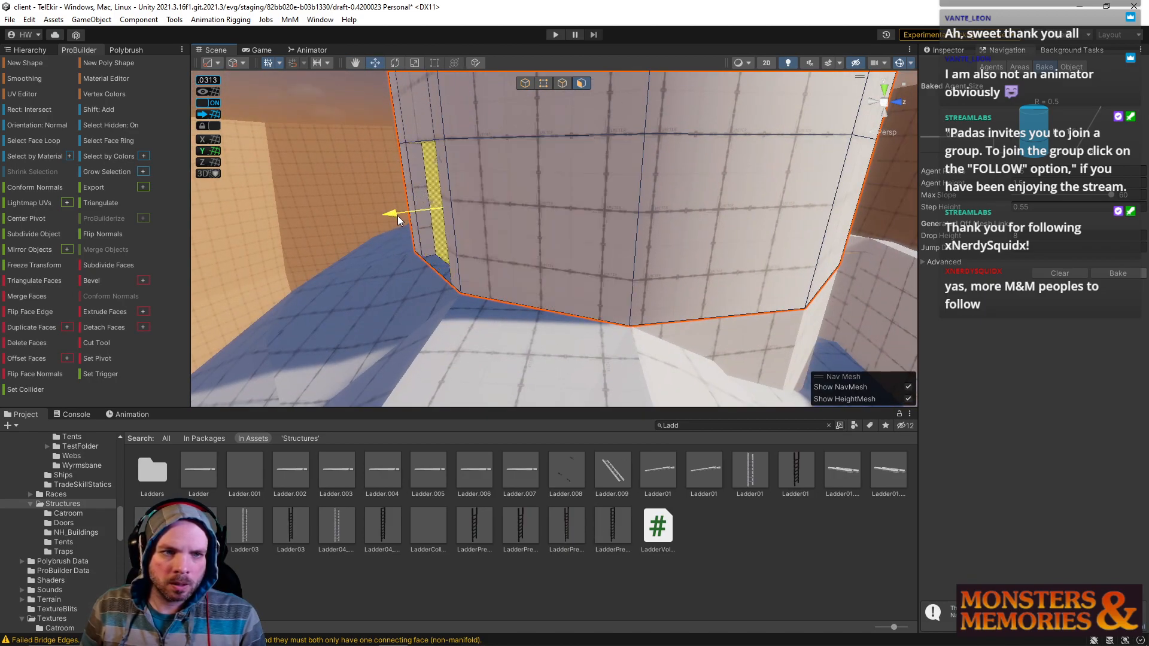
right_click_drag(398, 215, 572, 241)
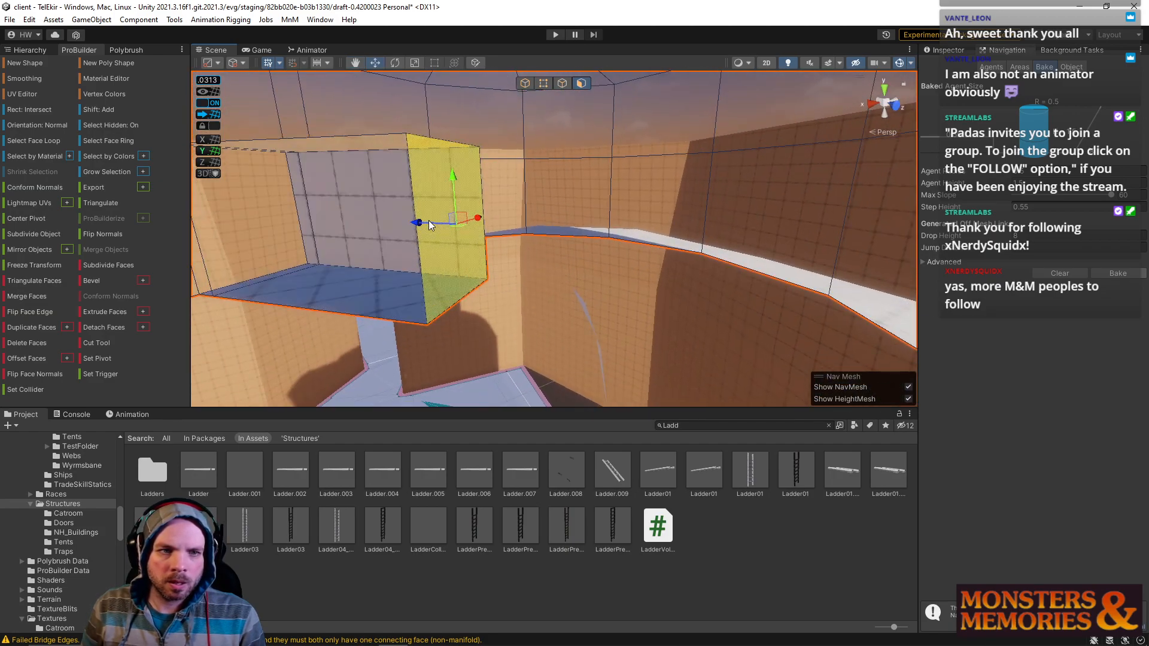
Step: Move the side faces of the hollowed room outward to widen it inside the cylinder
left_click_drag(440, 229, 809, 335)
right_click_drag(652, 292, 698, 199)
left_click_drag(698, 200, 647, 189)
right_click_drag(646, 189, 410, 205)
Step: Insert two vertical edge loops across the room's long back wall, ceiling and floor
left_click(562, 83)
left_click(572, 148)
left_click_drag(586, 175, 681, 181, "alt")
key("alt+u")
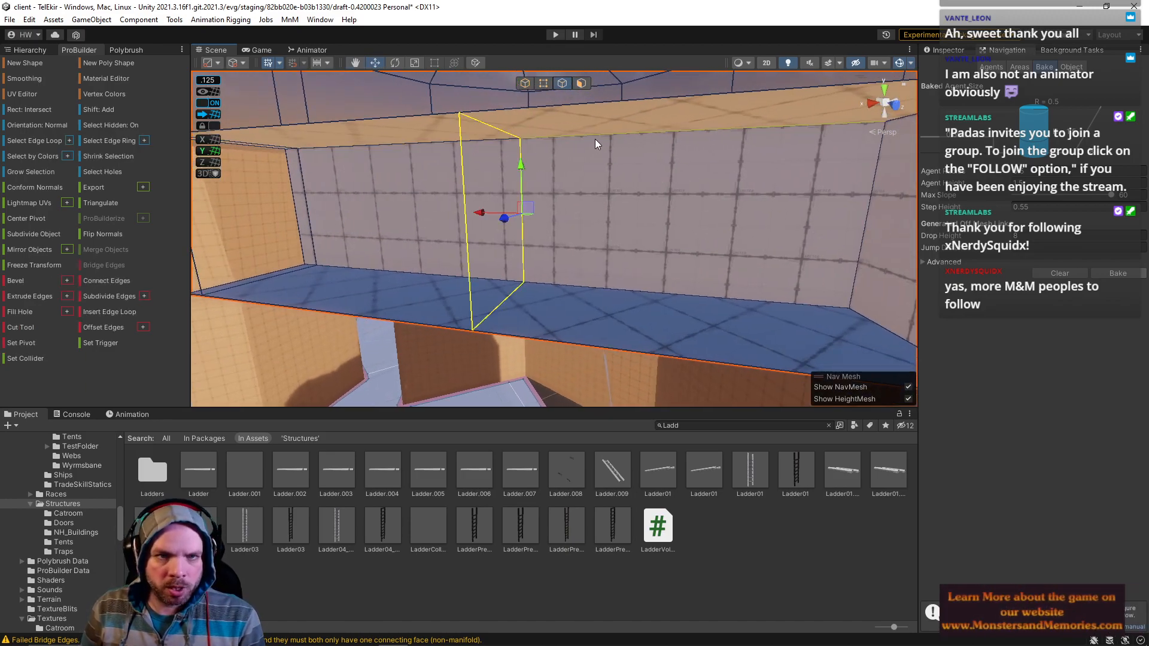
left_click(596, 141)
key("alt+u")
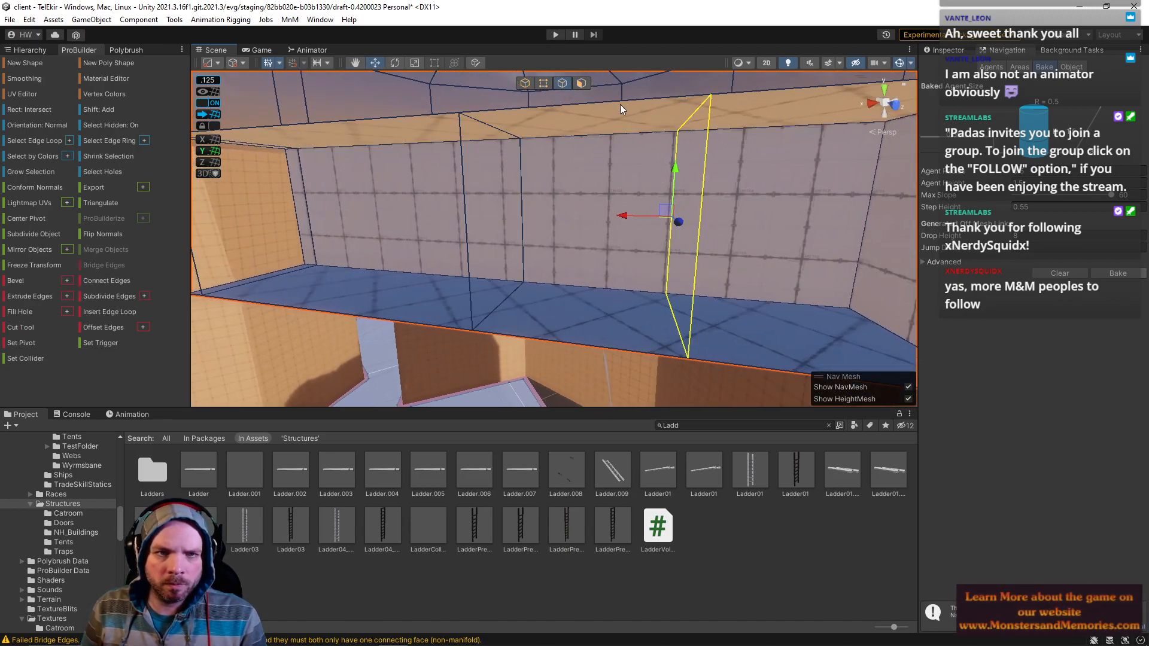
Step: Push the back wall face between the edge loops to deepen the room, and select its opposing side wall faces
left_click(587, 84)
left_click(591, 201)
left_click_drag(591, 203, 700, 194, "alt")
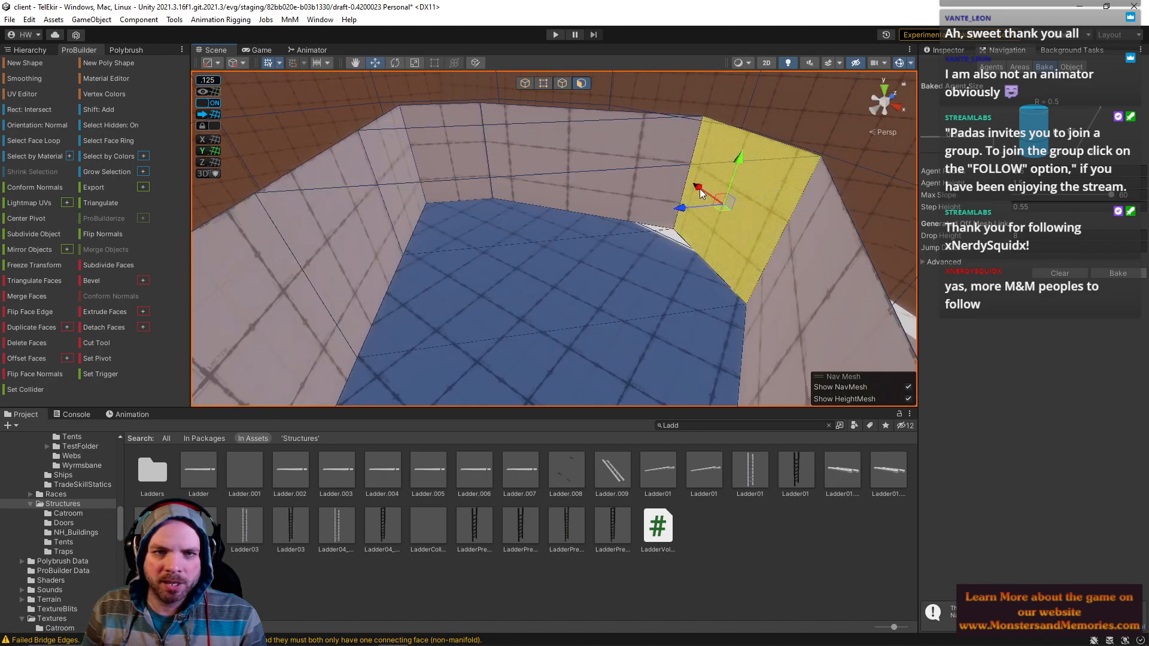
mouse_move(385, 263)
right_mouse_down()
mouse_move(388, 280)
mouse_move(371, 270)
right_mouse_up()
left_click(245, 235, "shift")
left_click_drag(310, 238, 649, 293, "alt")
Step: Work on the vertical edges of the room's side walls to divide and angle the wall panels
right_click_drag(650, 293, 411, 169)
left_click(563, 83)
left_click(608, 247)
middle_click_drag(411, 169, 439, 243)
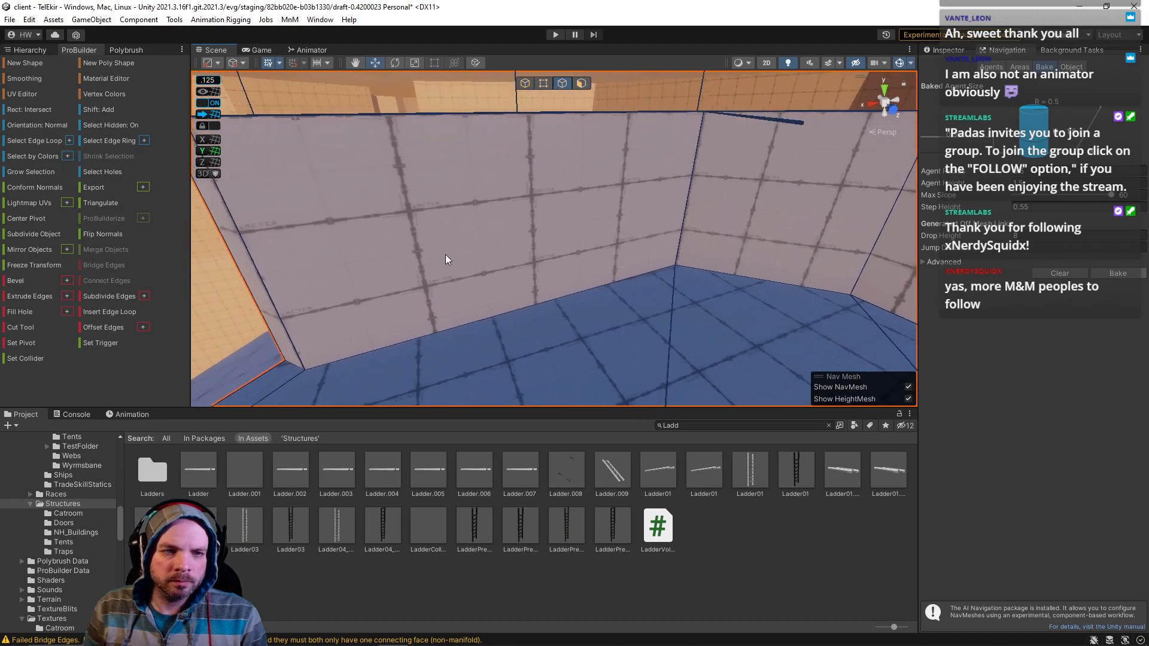
right_click_drag(488, 326, 566, 273)
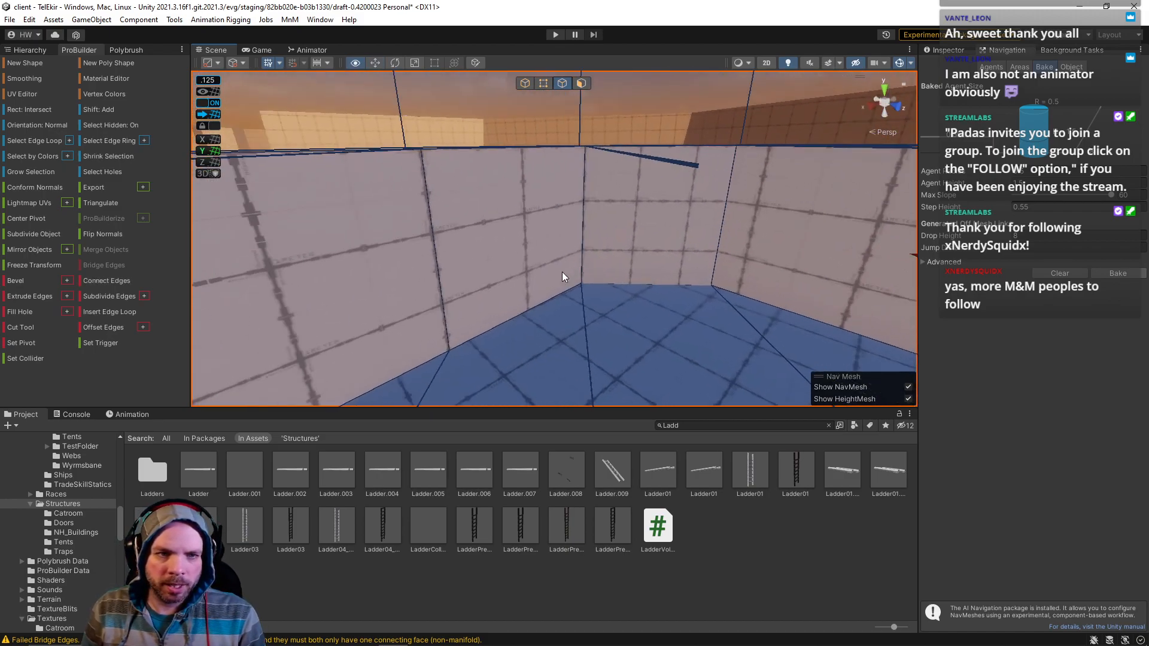
left_click(431, 268)
left_click_drag(432, 269, 641, 255, "alt")
left_click(706, 193)
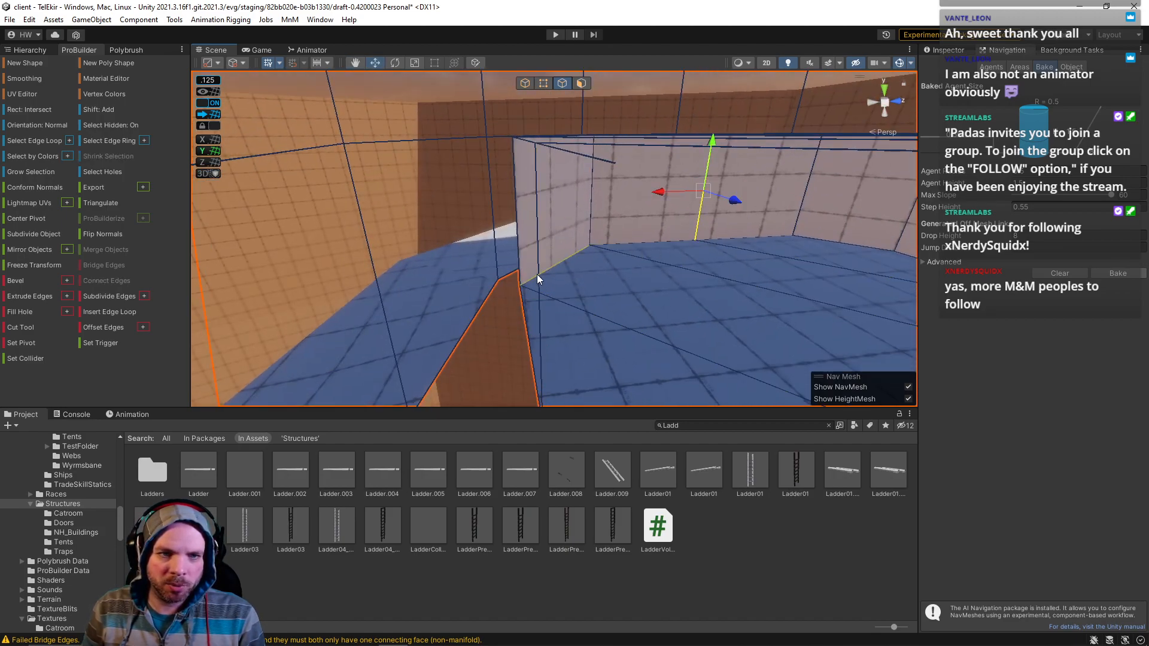
Step: Select opposing vertical wall edges together and shift them to round the room toward the cylinder's outline
left_click_drag(538, 274, 631, 350, "alt")
left_click(456, 244, "shift")
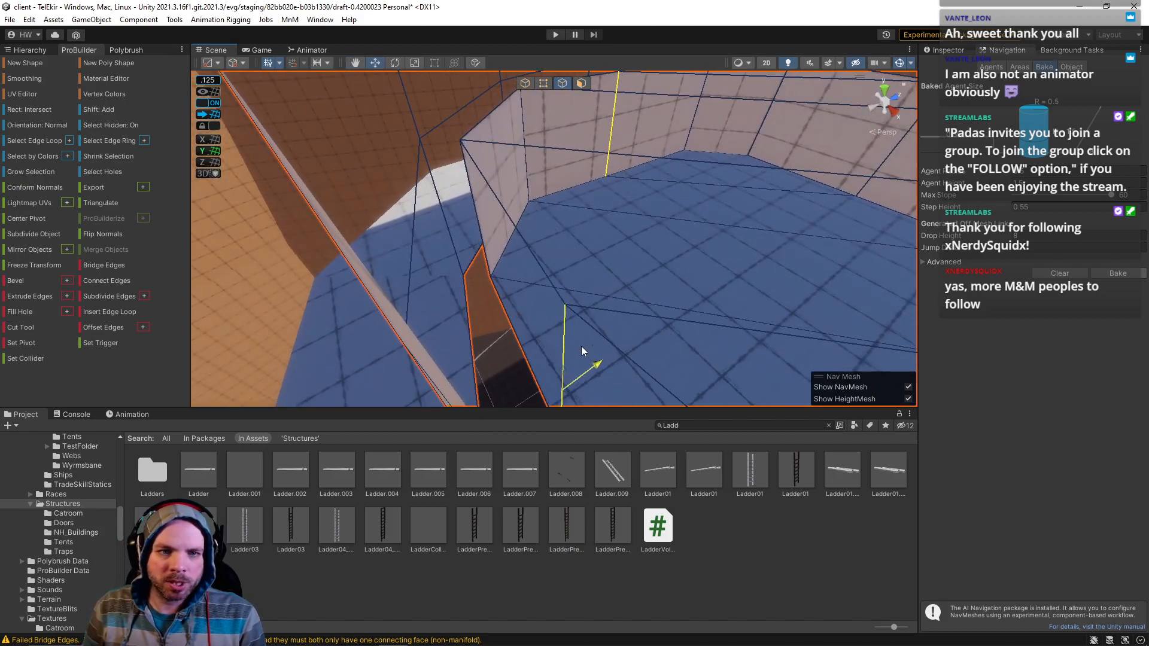
left_click_drag(626, 351, 520, 294, "alt")
left_click_drag(495, 210, 524, 298, "alt")
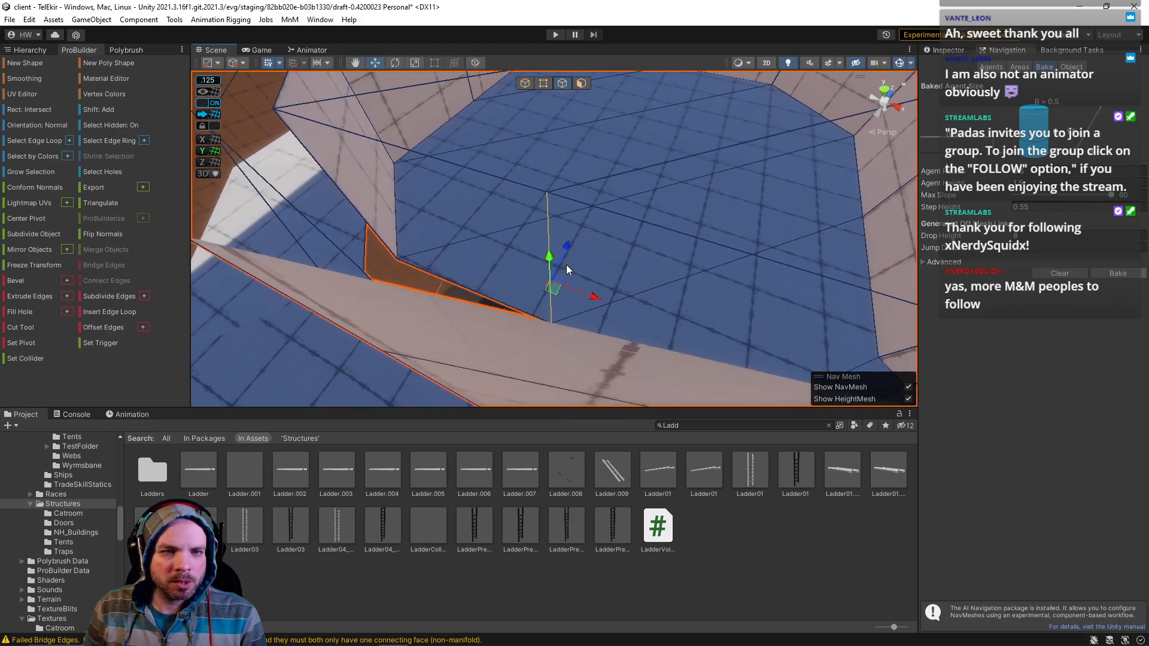
left_click_drag(570, 247, 628, 214, "alt")
left_click(738, 210, "shift")
left_click_drag(732, 180, 754, 194)
right_click_drag(634, 236, 722, 203)
key("w")
key("s")
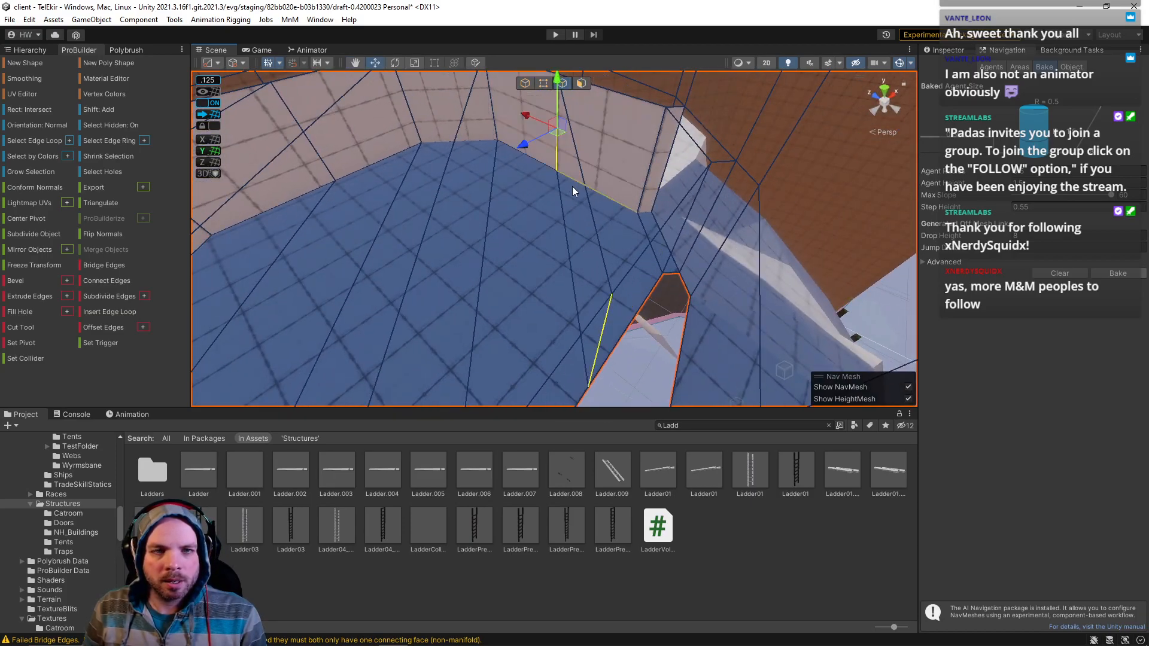
Step: Return to object selection, deselect the mesh, and inspect the surrounding cave rooms, ladder, ruins and cliff ledges
right_click_drag(597, 305, 254, 150)
key("s")
left_click(528, 84)
left_click(407, 91)
right_click_drag(407, 91, 475, 137)
key("s")
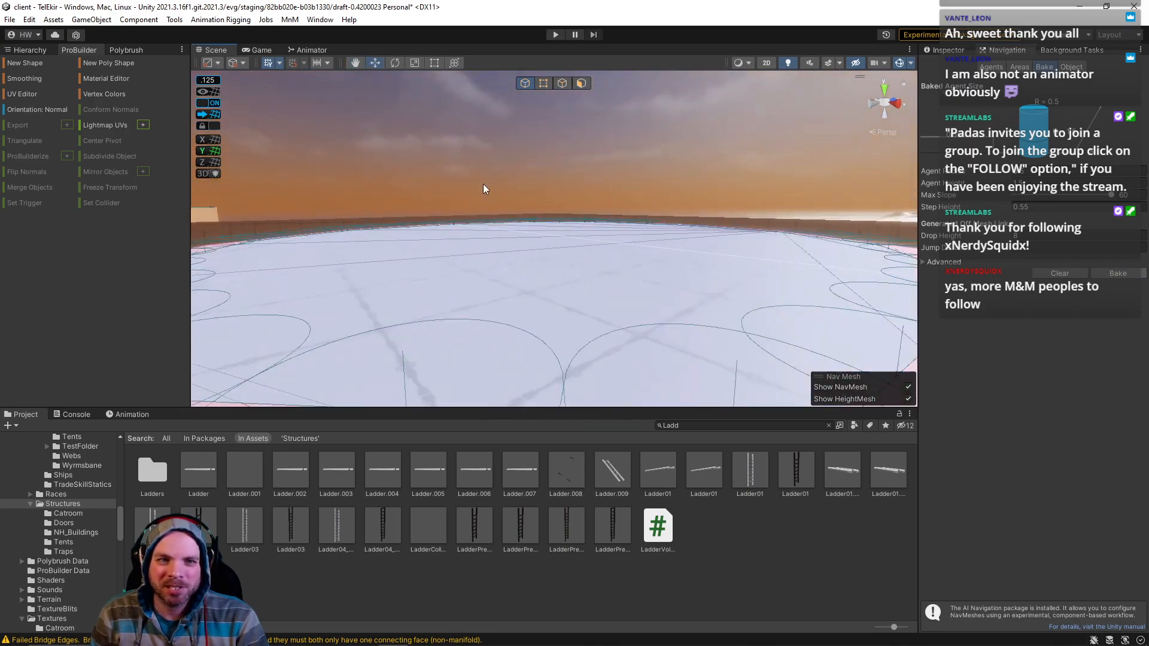
right_click_drag(691, 230, 661, 206)
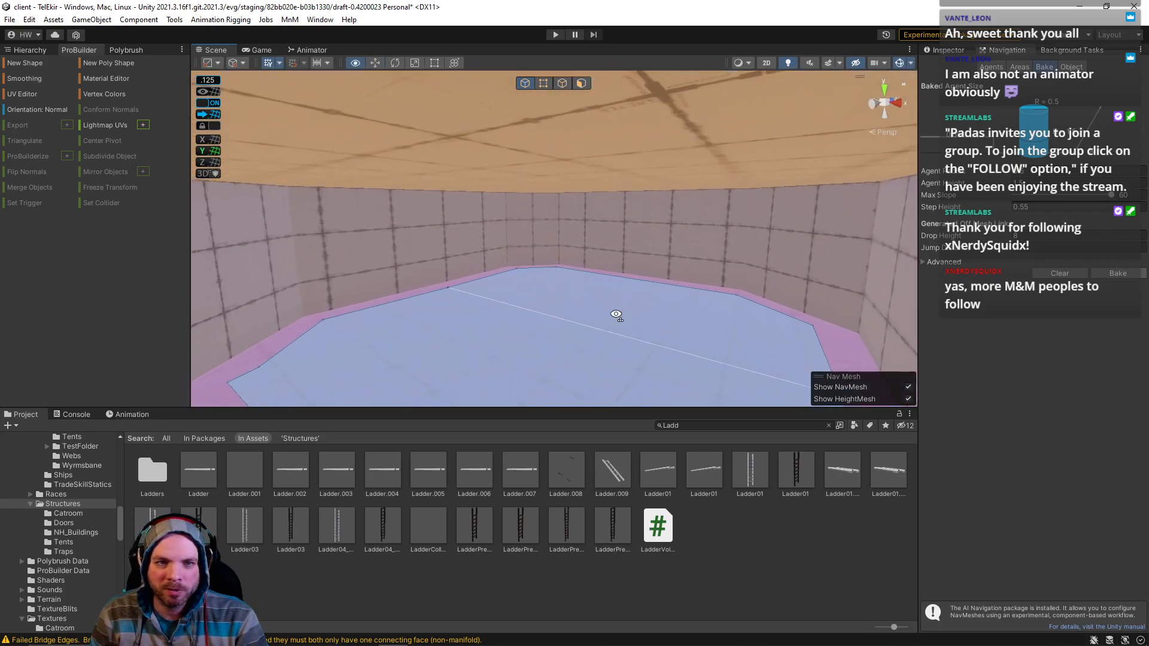
right_click_drag(484, 350, 448, 357)
right_click_drag(298, 361, 891, 371)
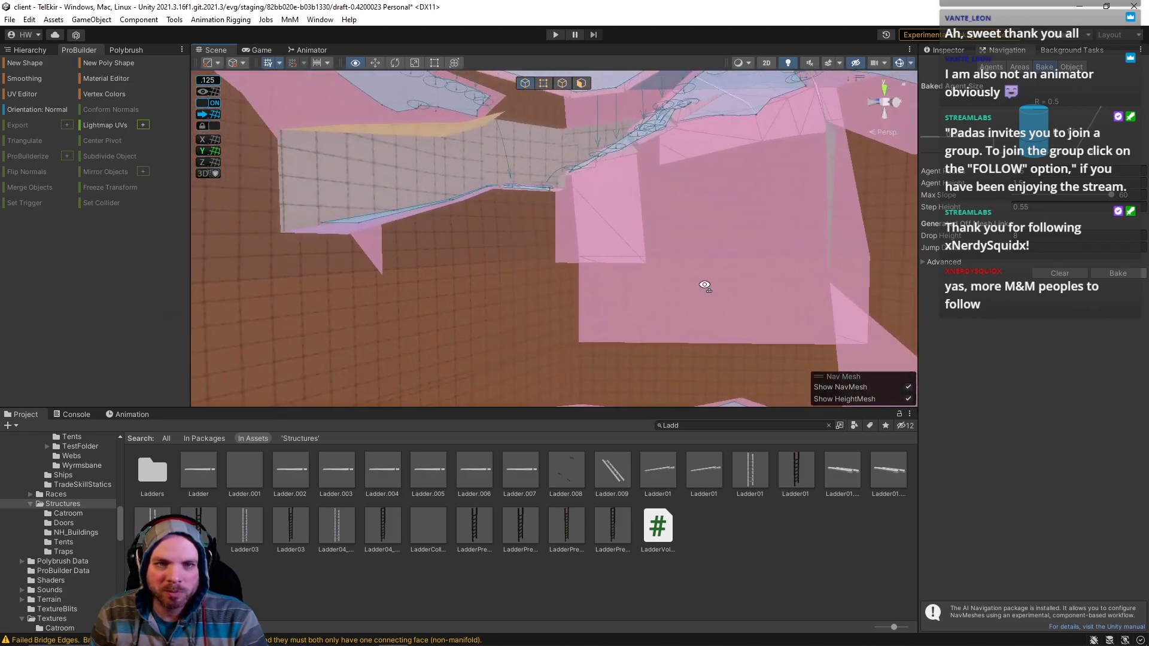
right_click_drag(636, 316, 104, 191)
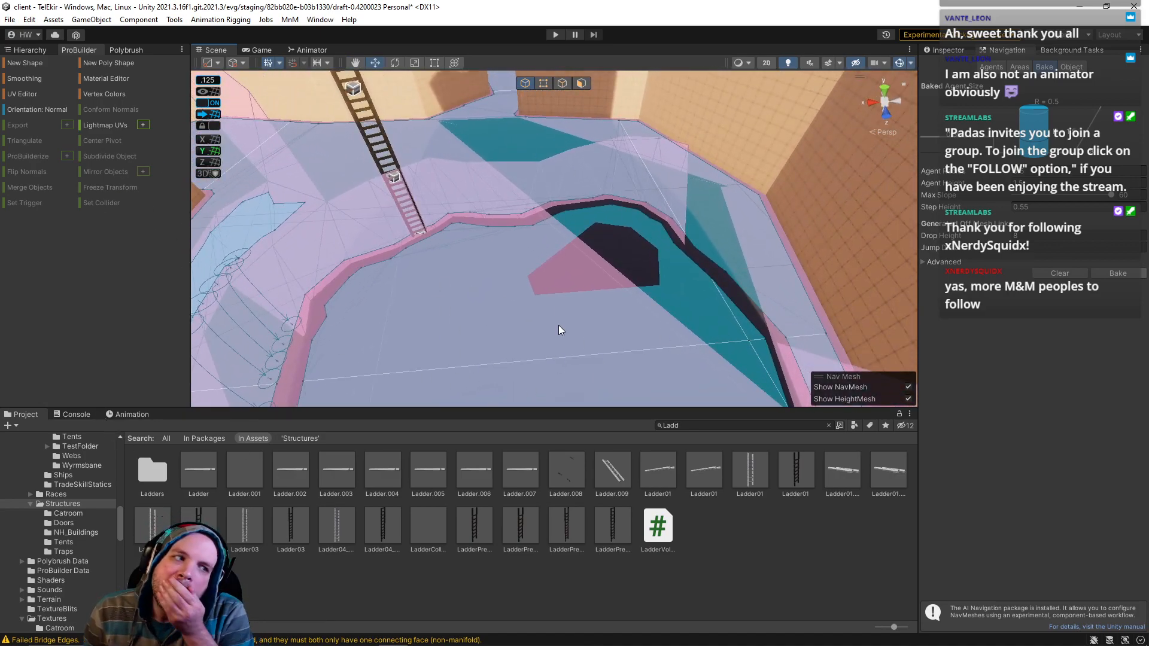
right_click_drag(598, 321, 635, 162)
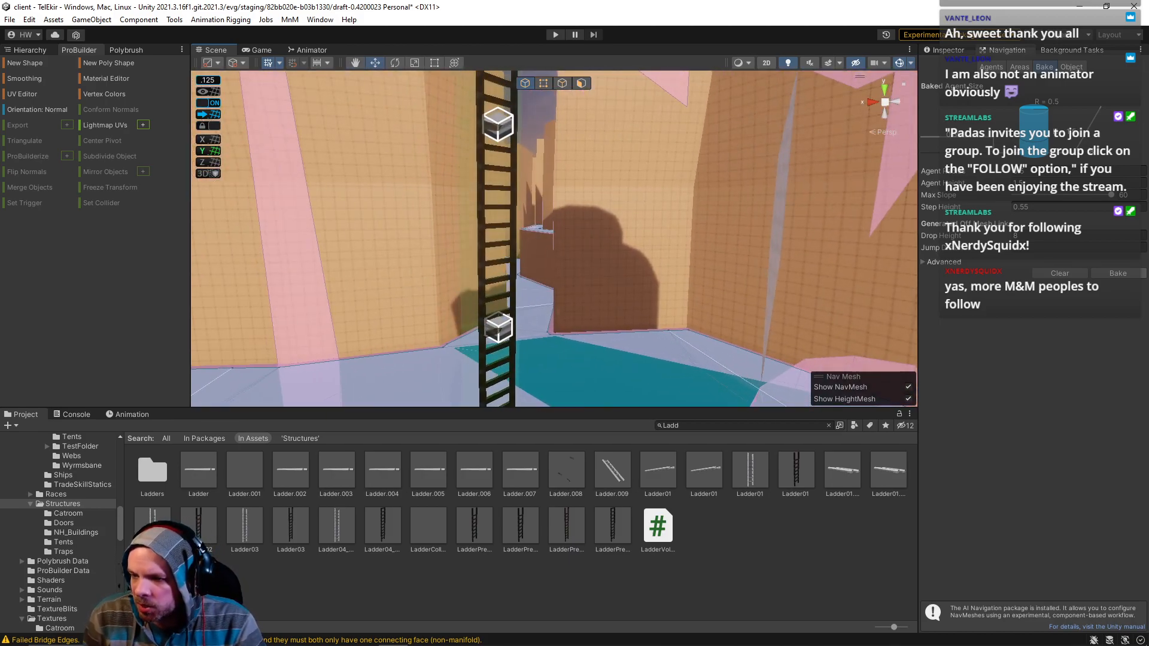
right_click_drag(578, 259, 712, 287)
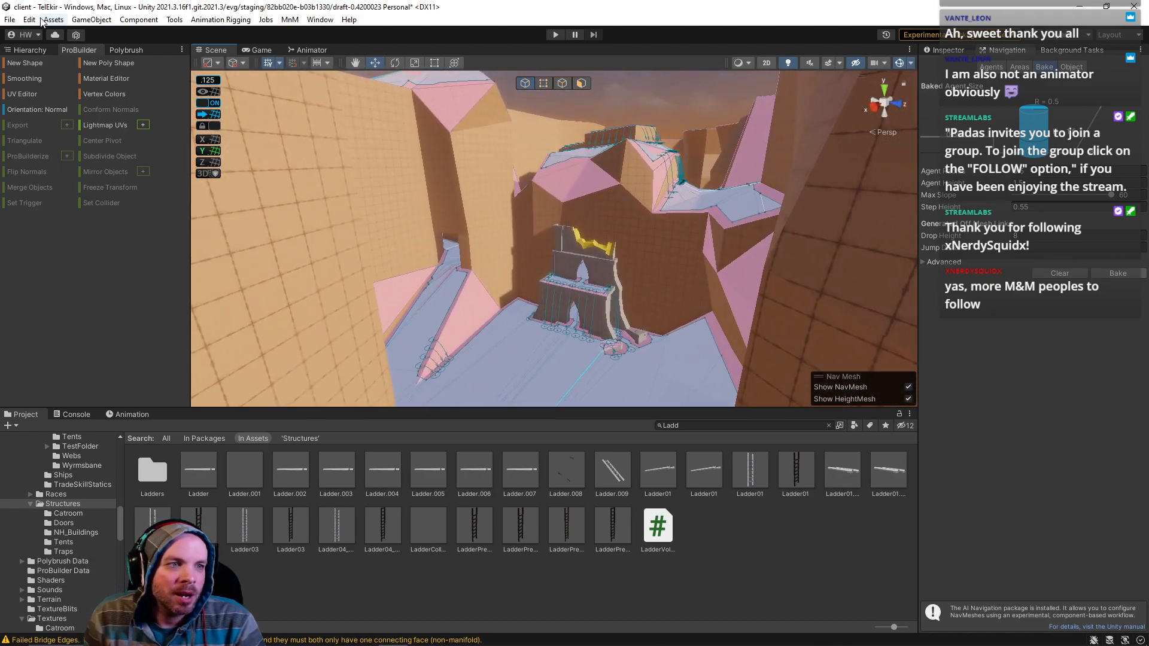
Step: Save the scene and examine the fortress facade, its stairs and the surrounding cliffs
left_click(9, 19)
left_click(36, 77)
right_click_drag(520, 218, 545, 257)
right_click_drag(608, 185, 778, 239)
right_click_drag(928, 197, 1077, 159)
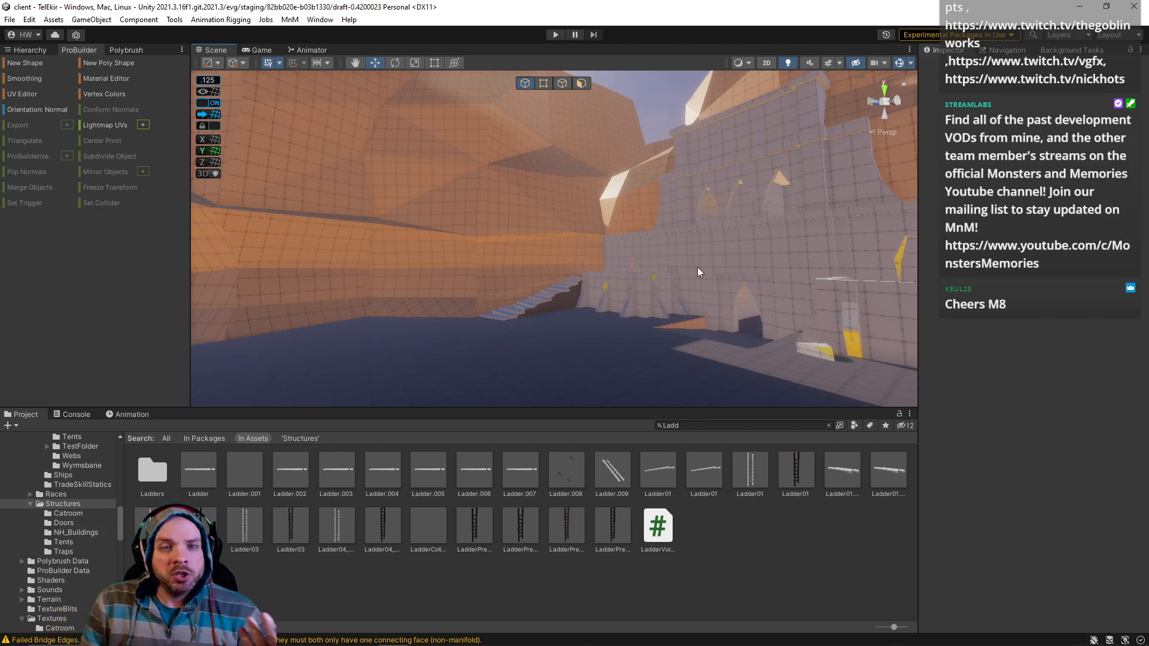
right_click_drag(639, 118, 696, 123)
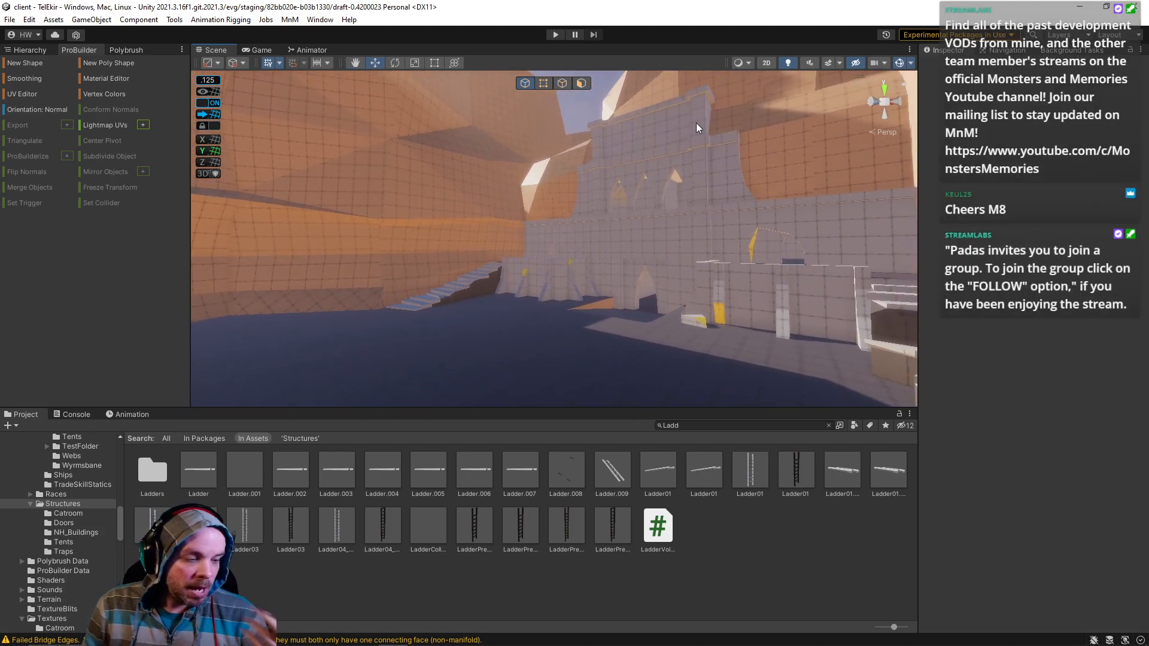